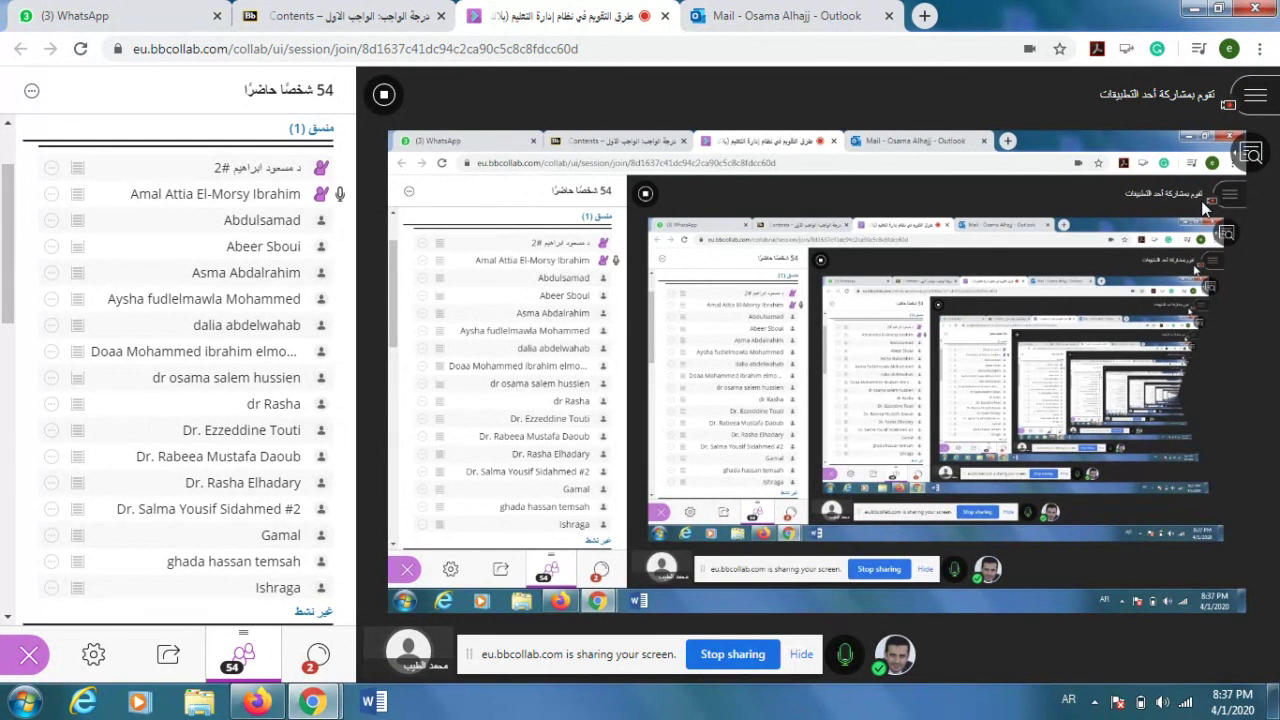
Leave the Collaborate session for the first assignment's grading page, showing attempt 2 of 3 graded 7.00.
left_click(350, 12)
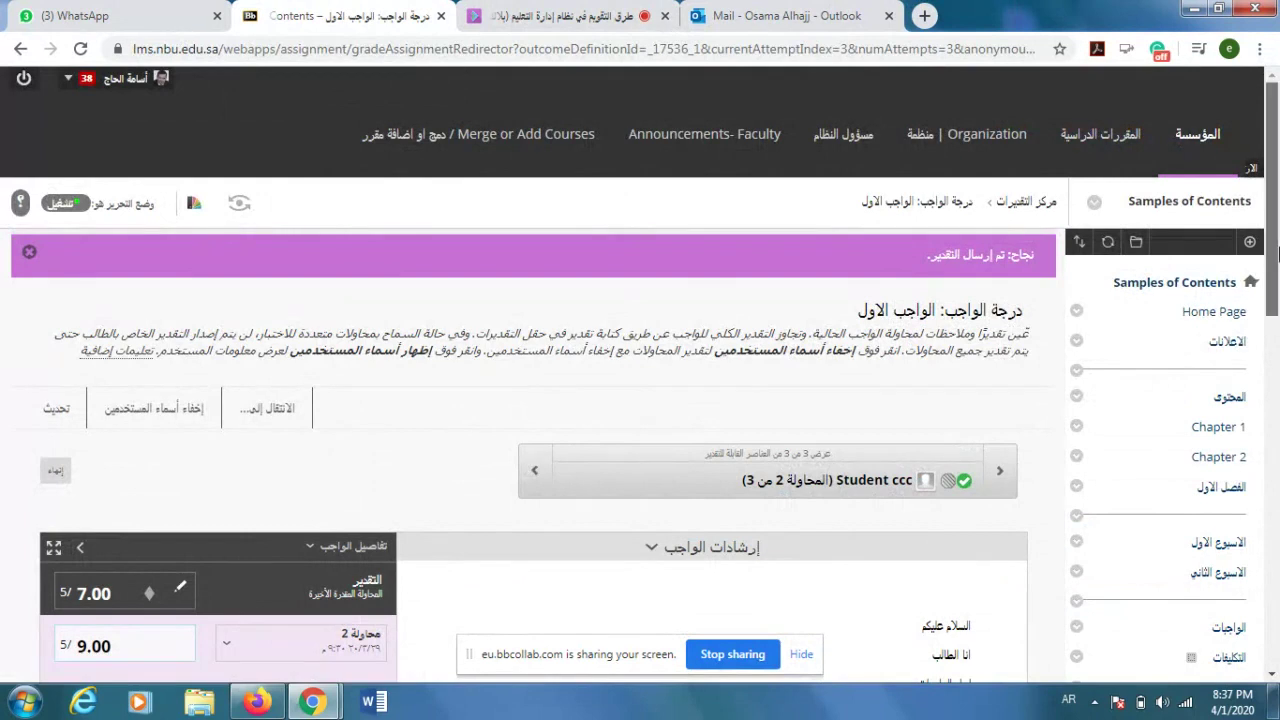
From the Grade Center's Assignments, open the student's third, late attempt, graded 4.00 out of 5.
left_click_drag(1276, 252, 1276, 440)
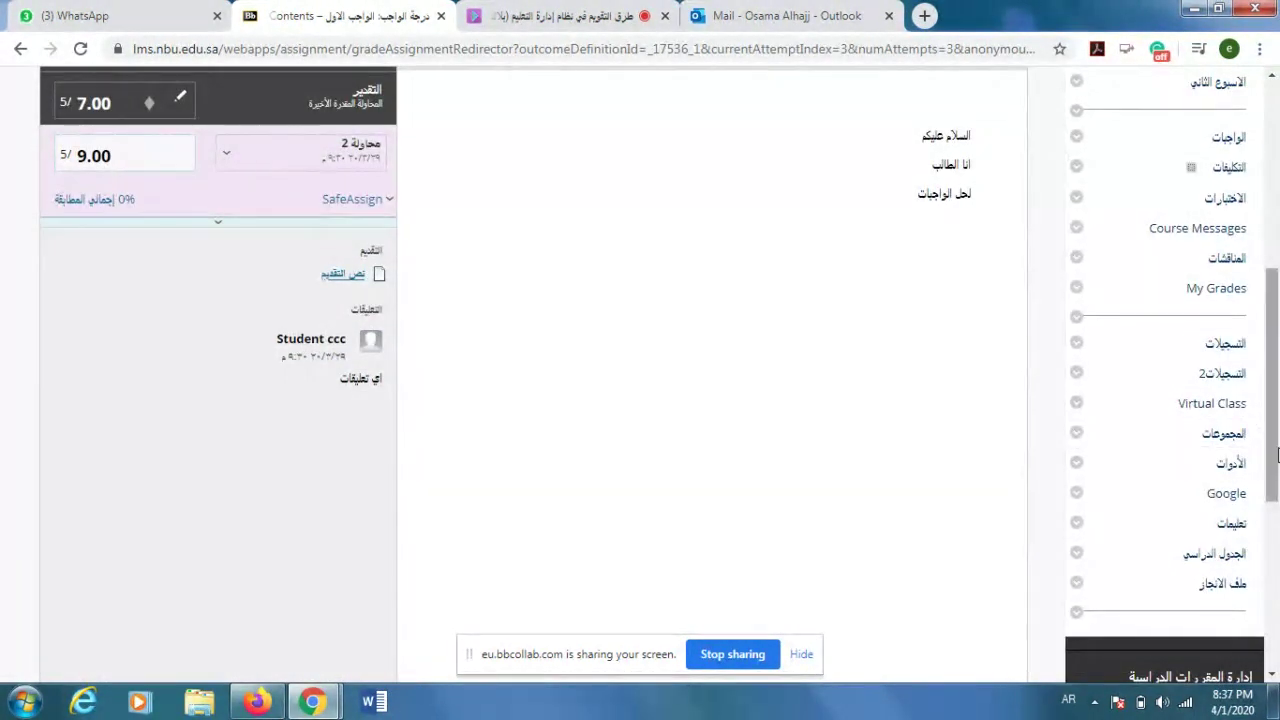
left_click_drag(1277, 455, 1277, 597)
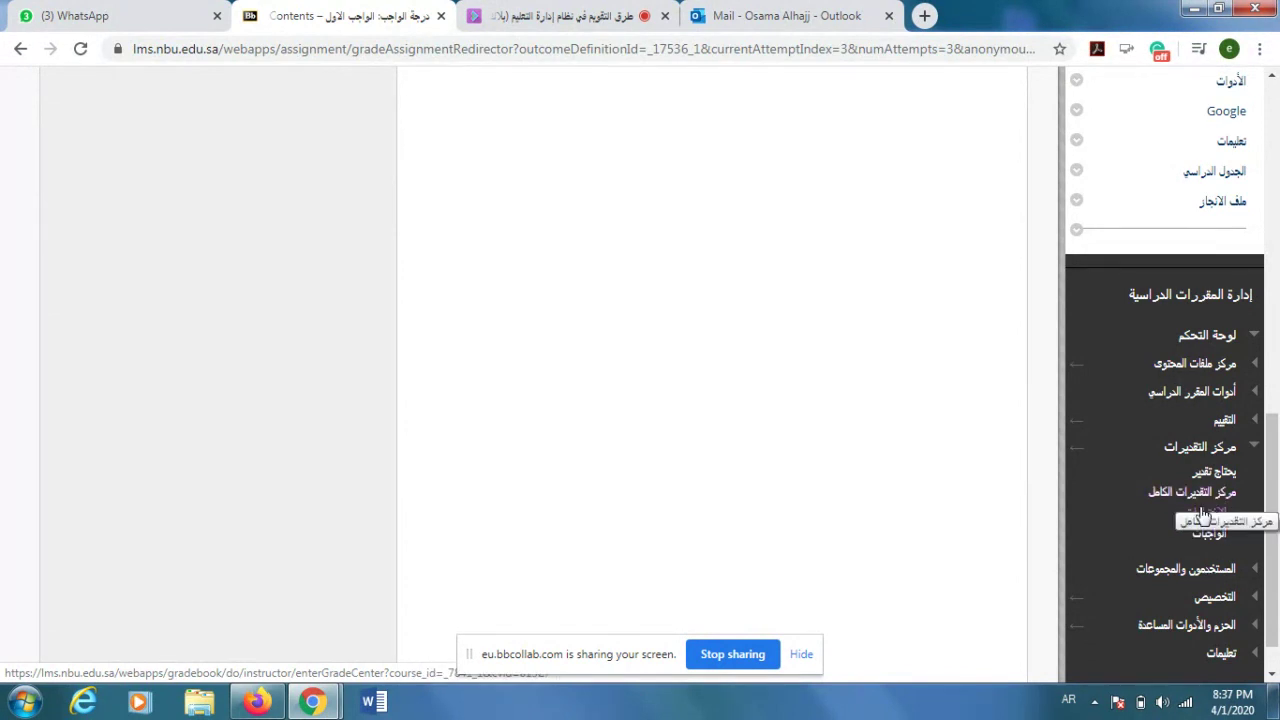
left_click(1211, 536)
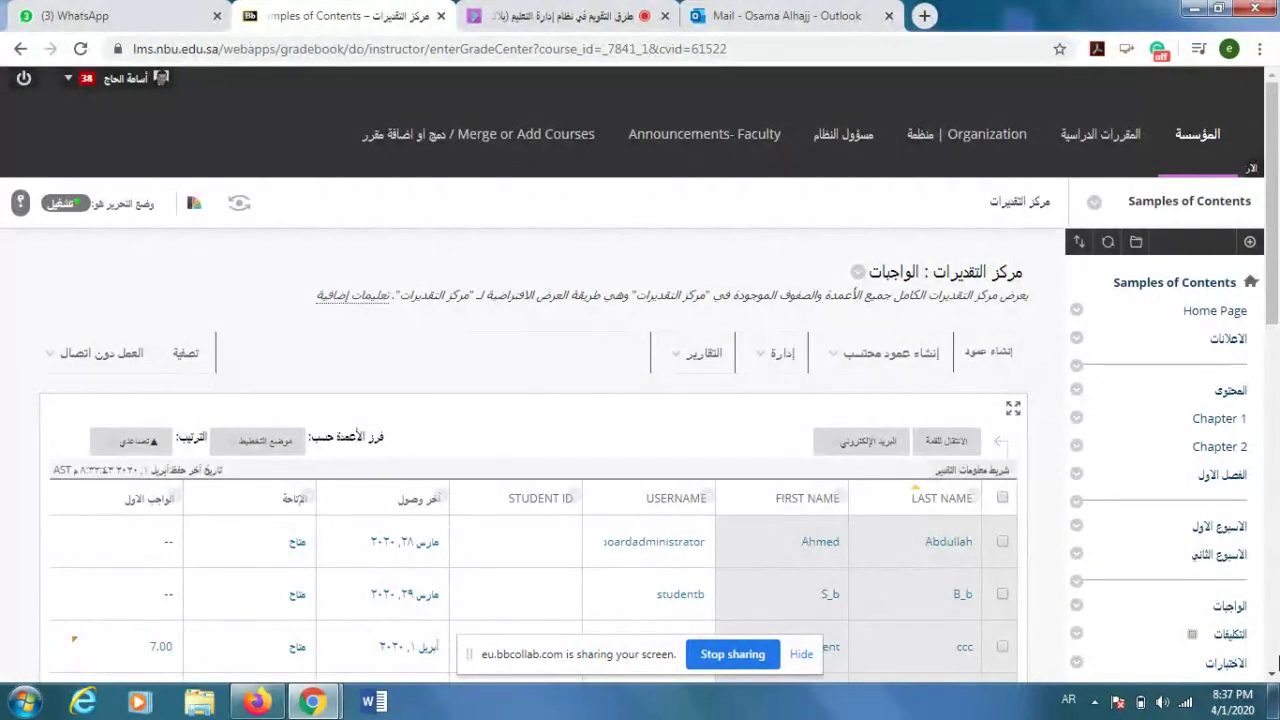
scroll(1273, 673, "down", 3)
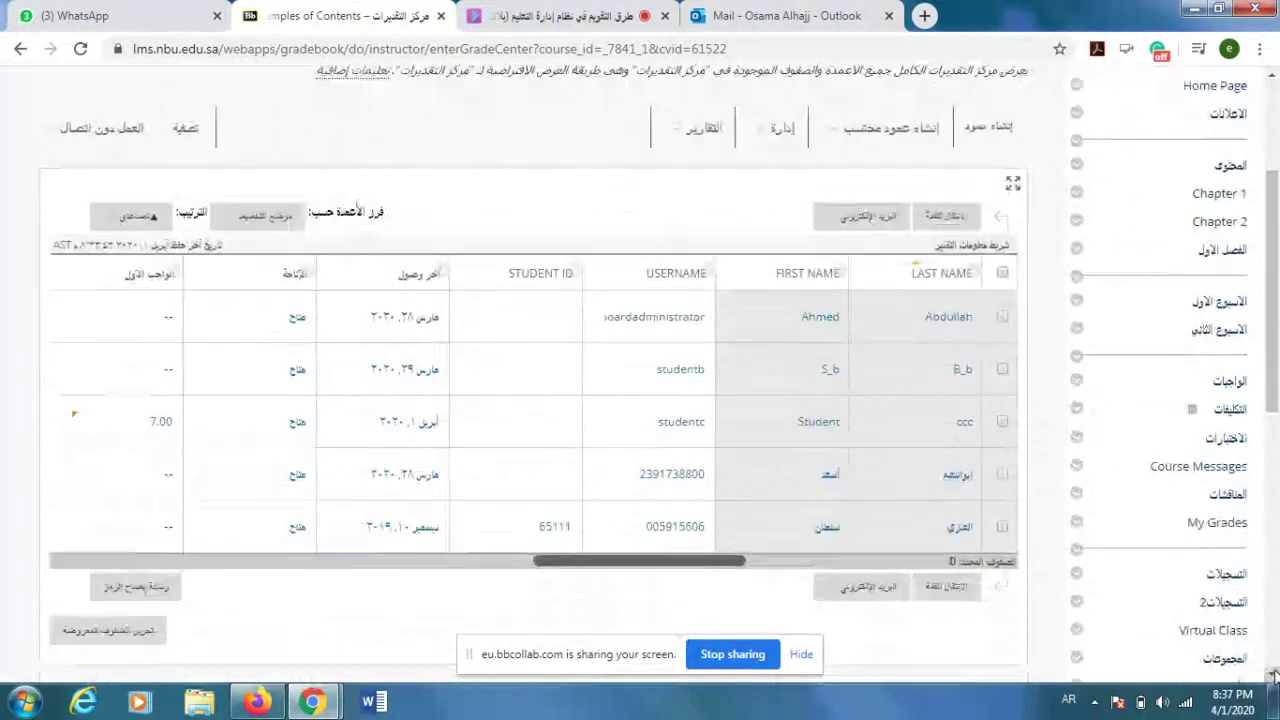
mouse_move(82, 423)
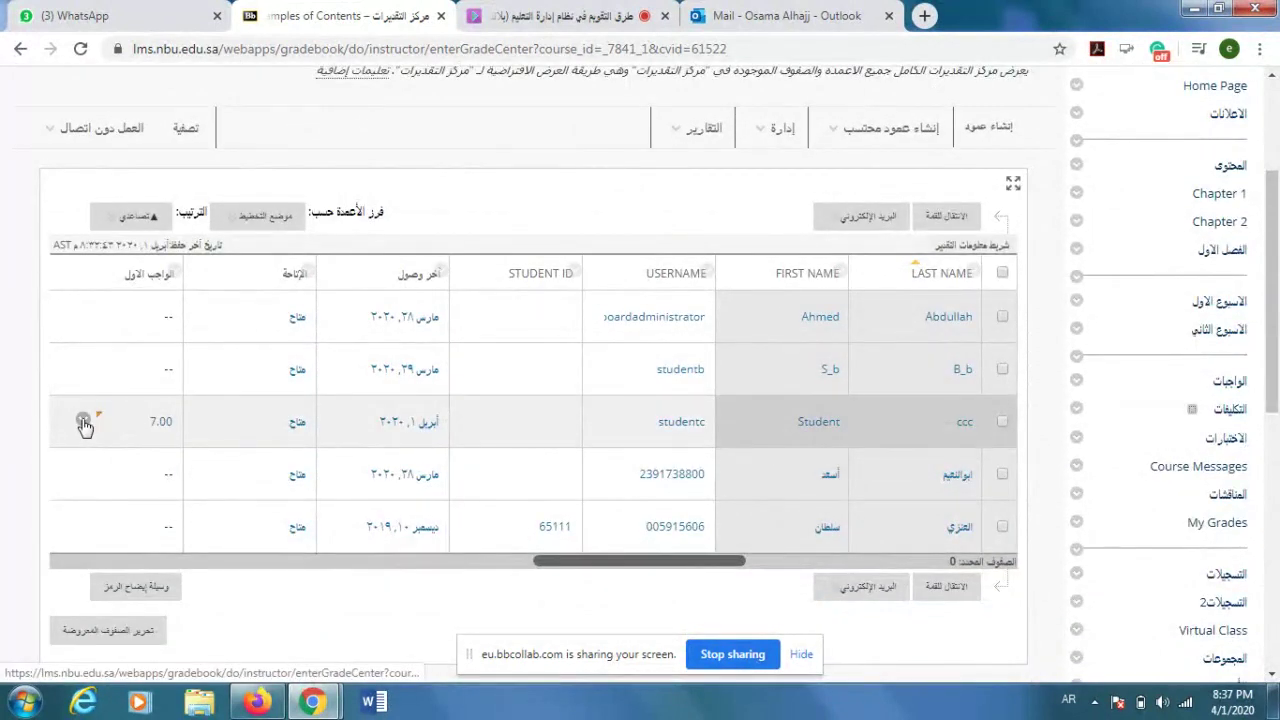
left_click(84, 422)
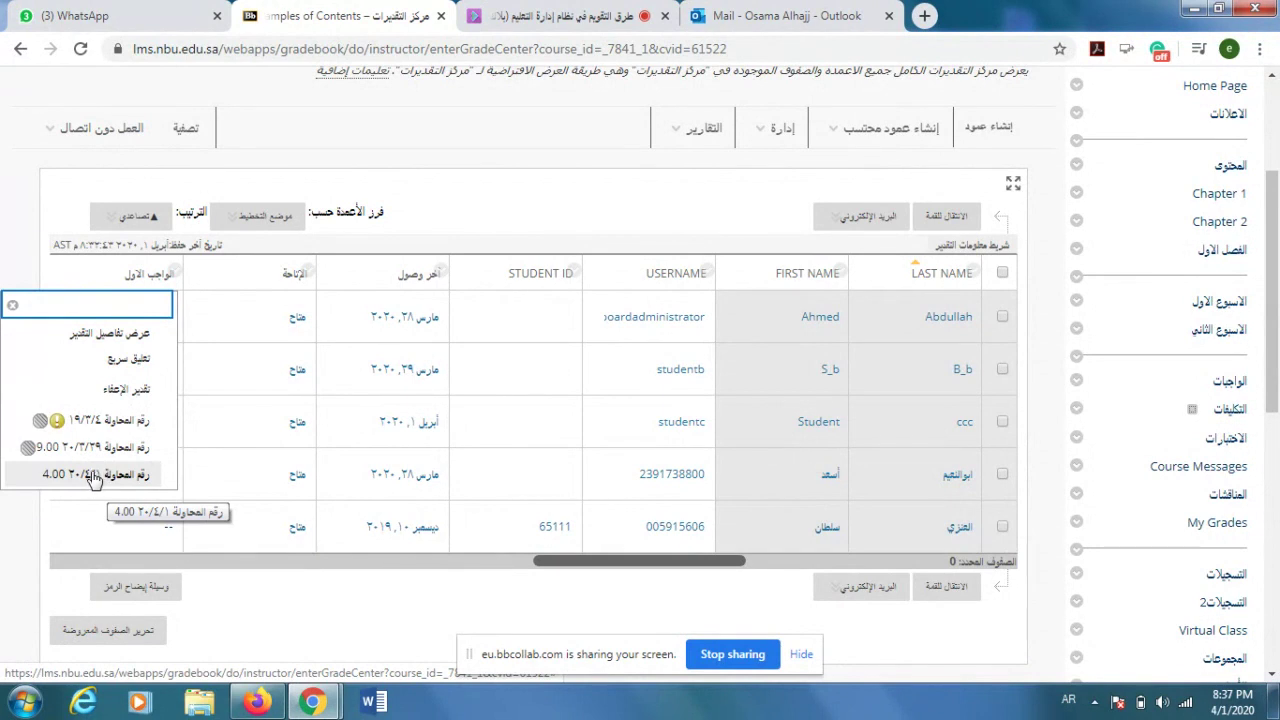
left_click(90, 476)
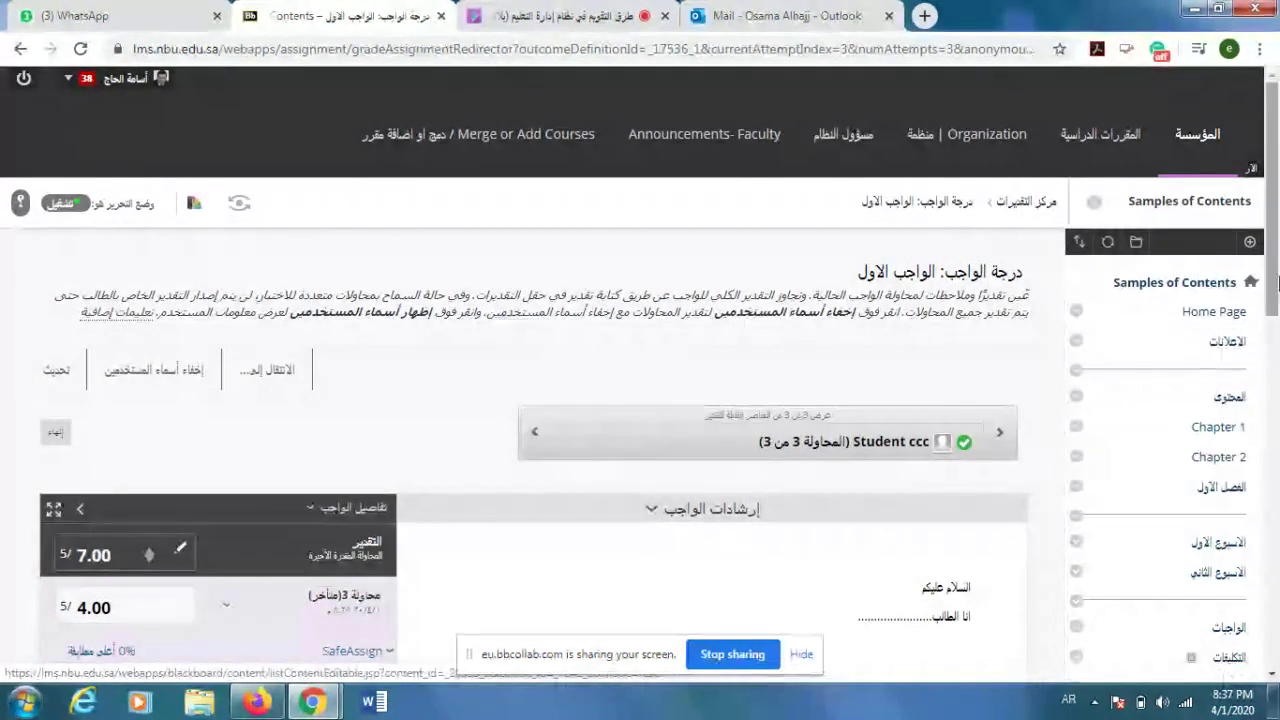
Open the student's submitted Programs.docx, showing the table of six required programs.
scroll(1278, 285, "down", 3)
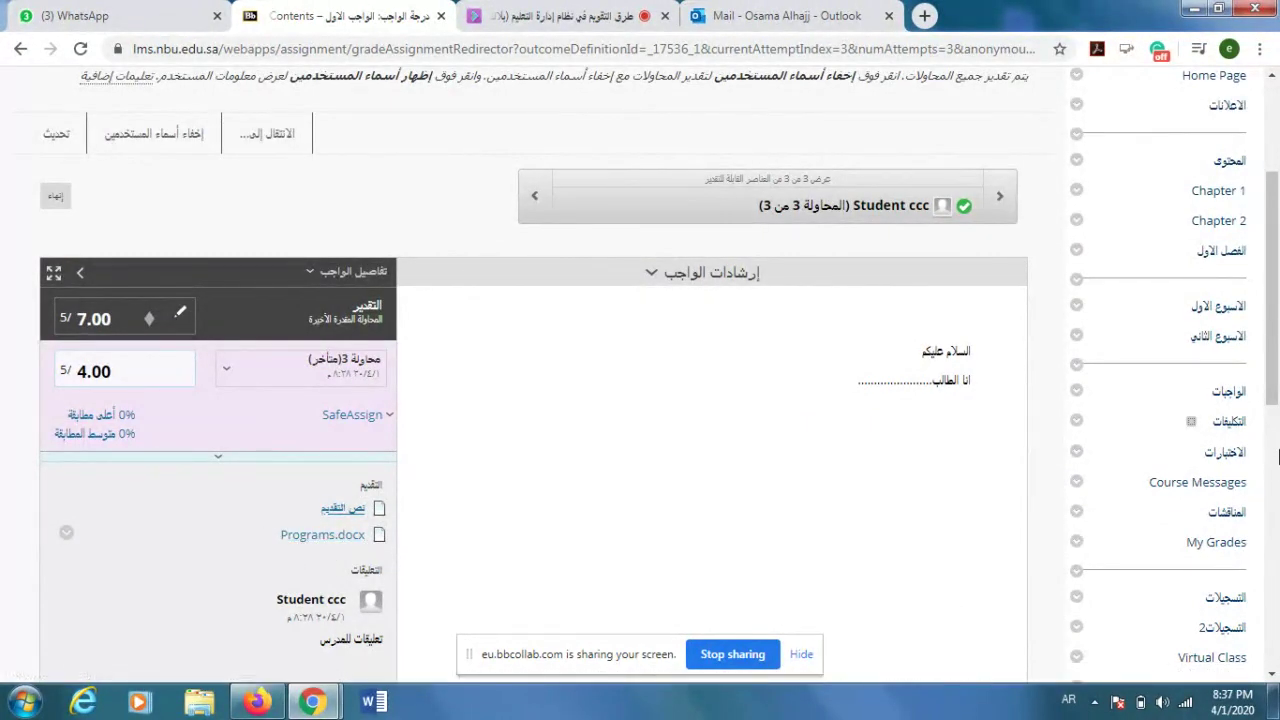
scroll(1278, 456, "down", 1)
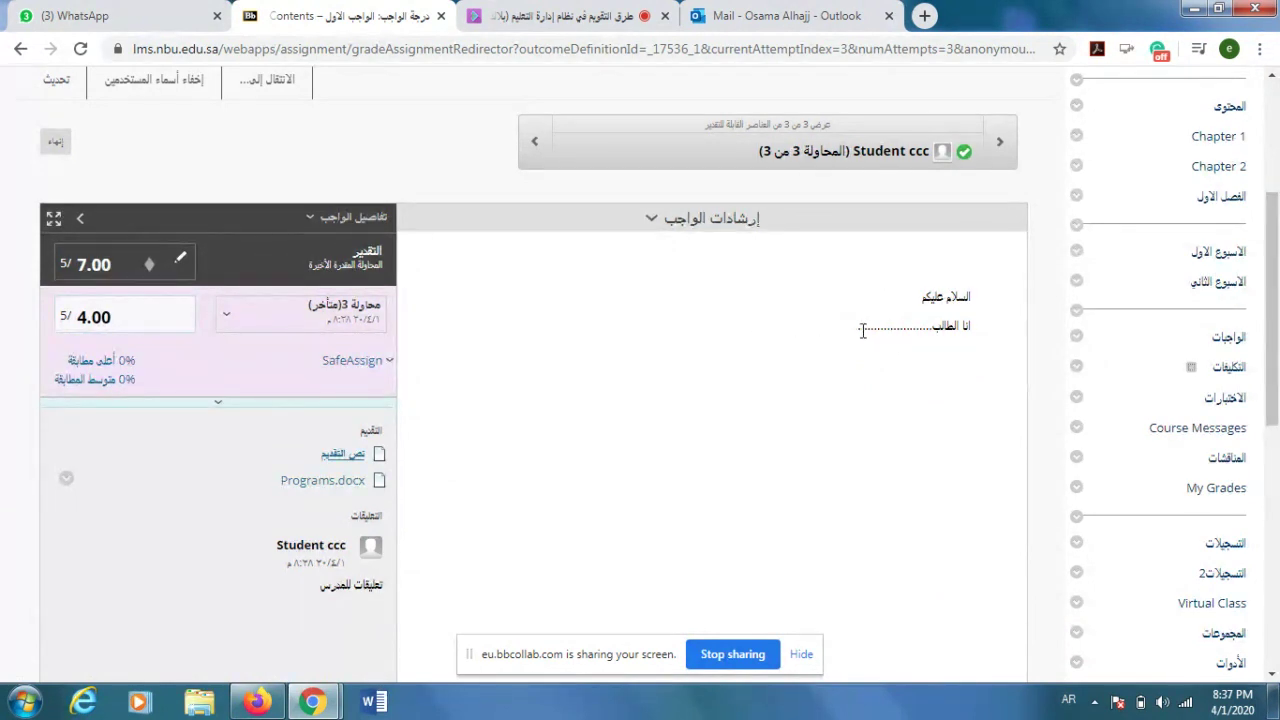
left_click_drag(862, 330, 978, 292)
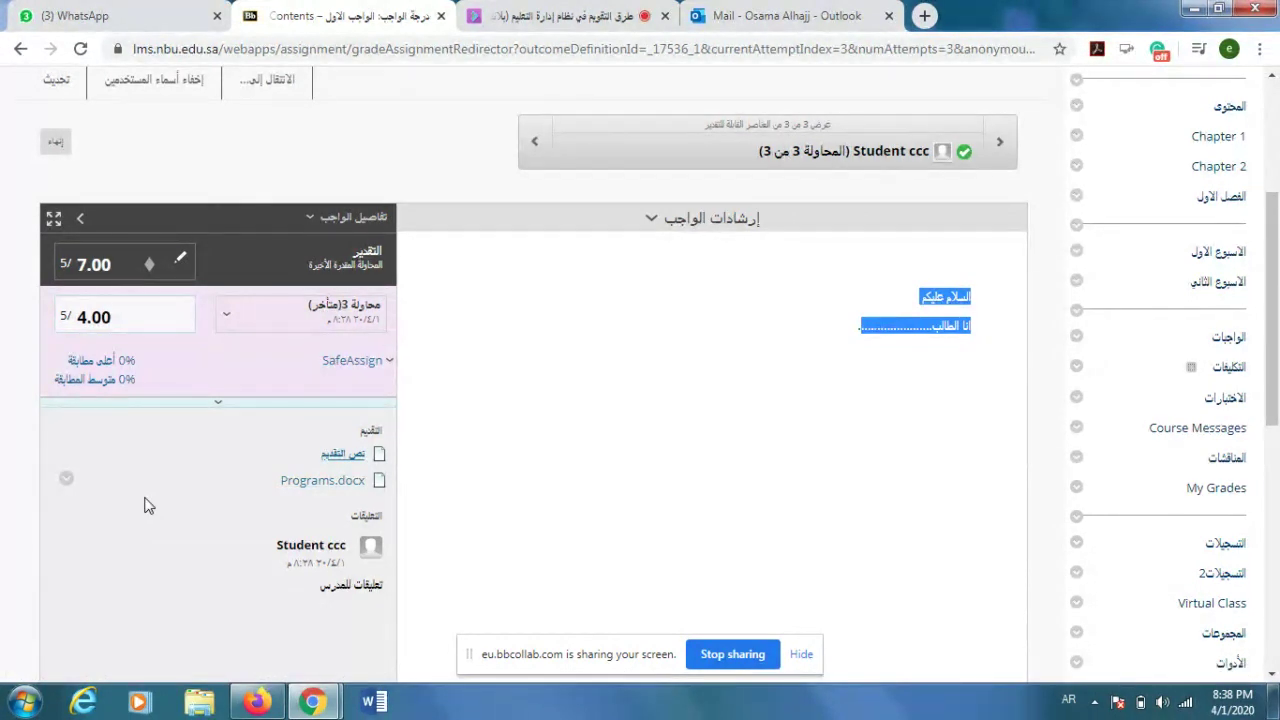
left_click(297, 485)
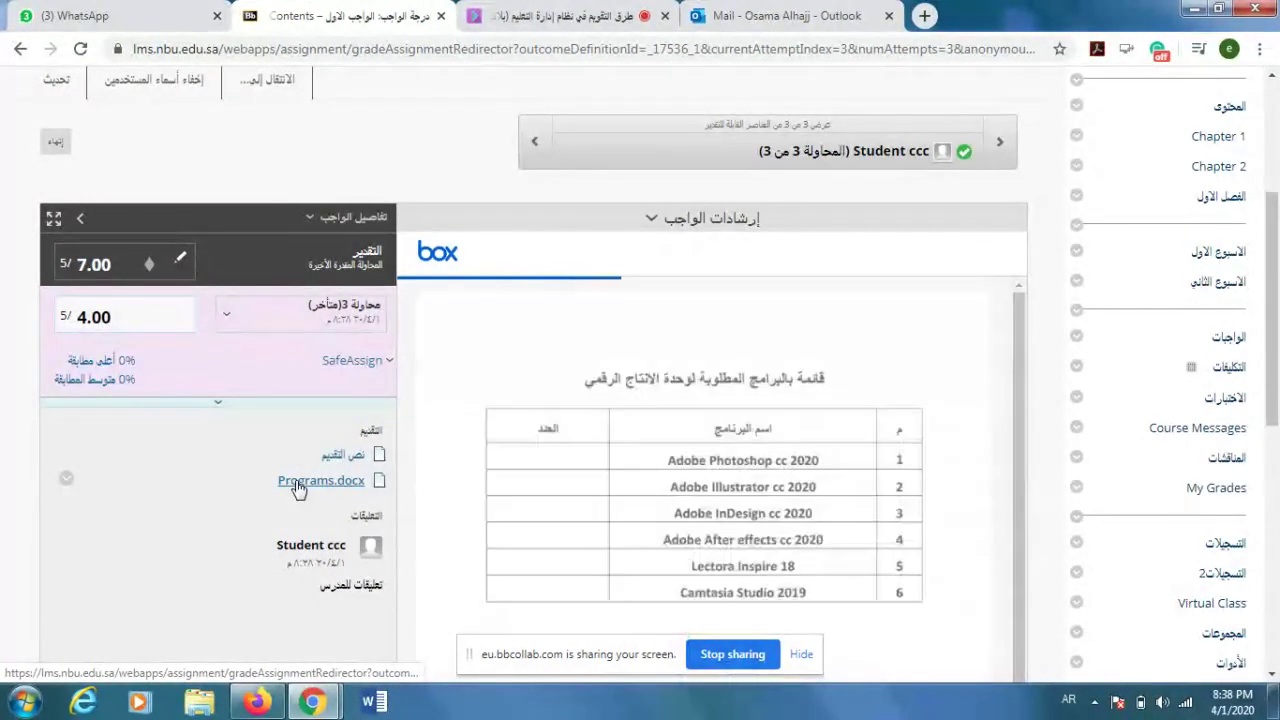
Annotate Programs.docx with a checkmark beside row 6 (Camtasia Studio 2019), then go to the Collaborate session.
scroll(297, 487, "down", 2)
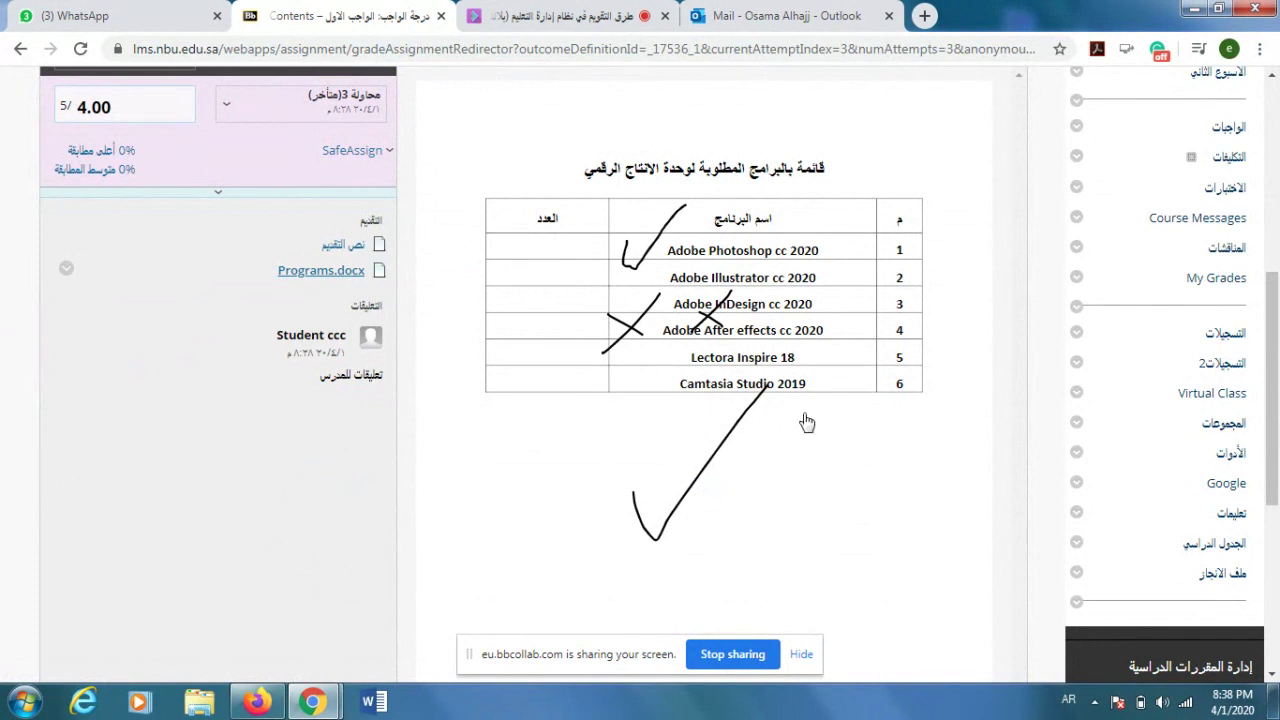
left_click_drag(1277, 432, 1277, 384)
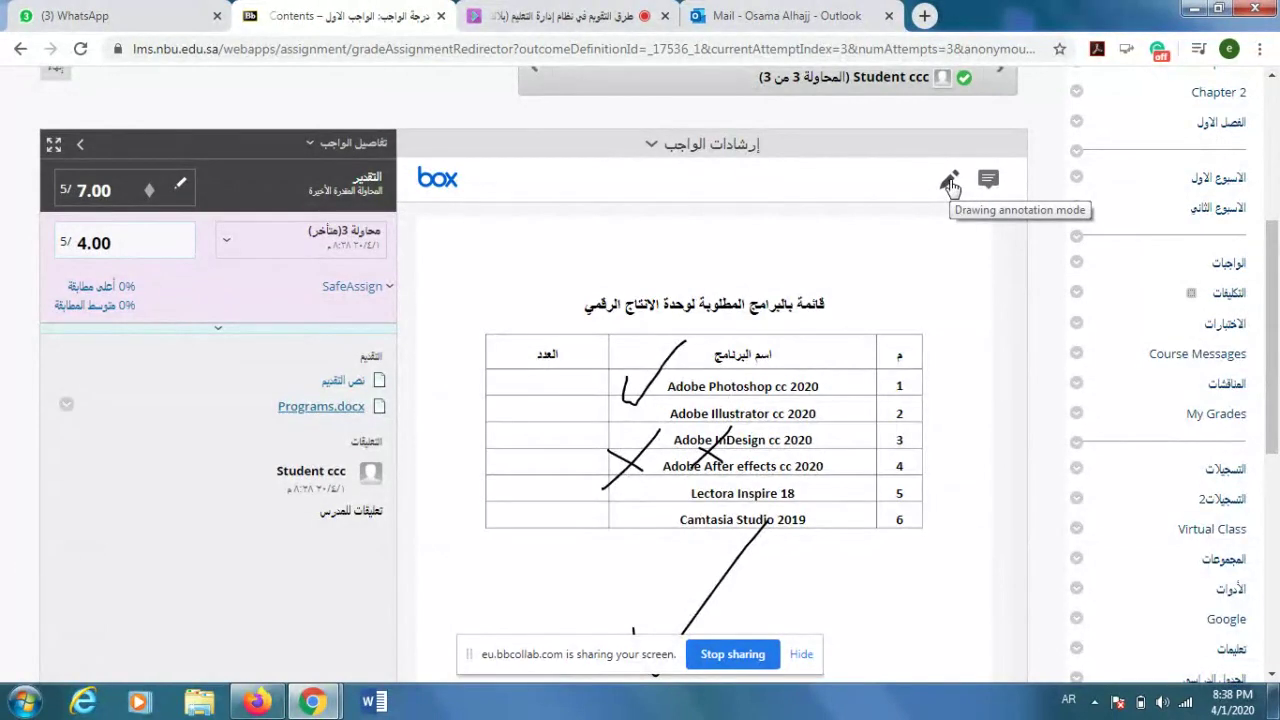
left_click(950, 184)
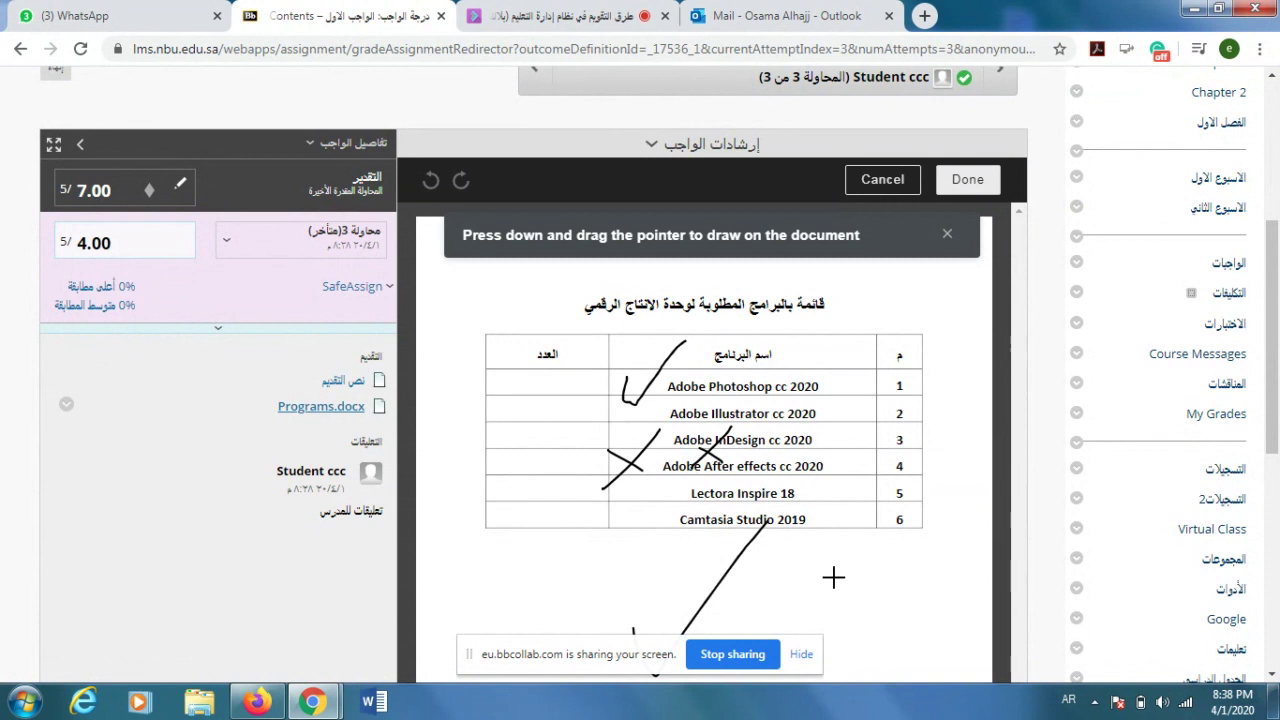
mouse_move(834, 577)
left_mouse_down()
mouse_move(838, 598)
mouse_move(890, 518)
left_mouse_up()
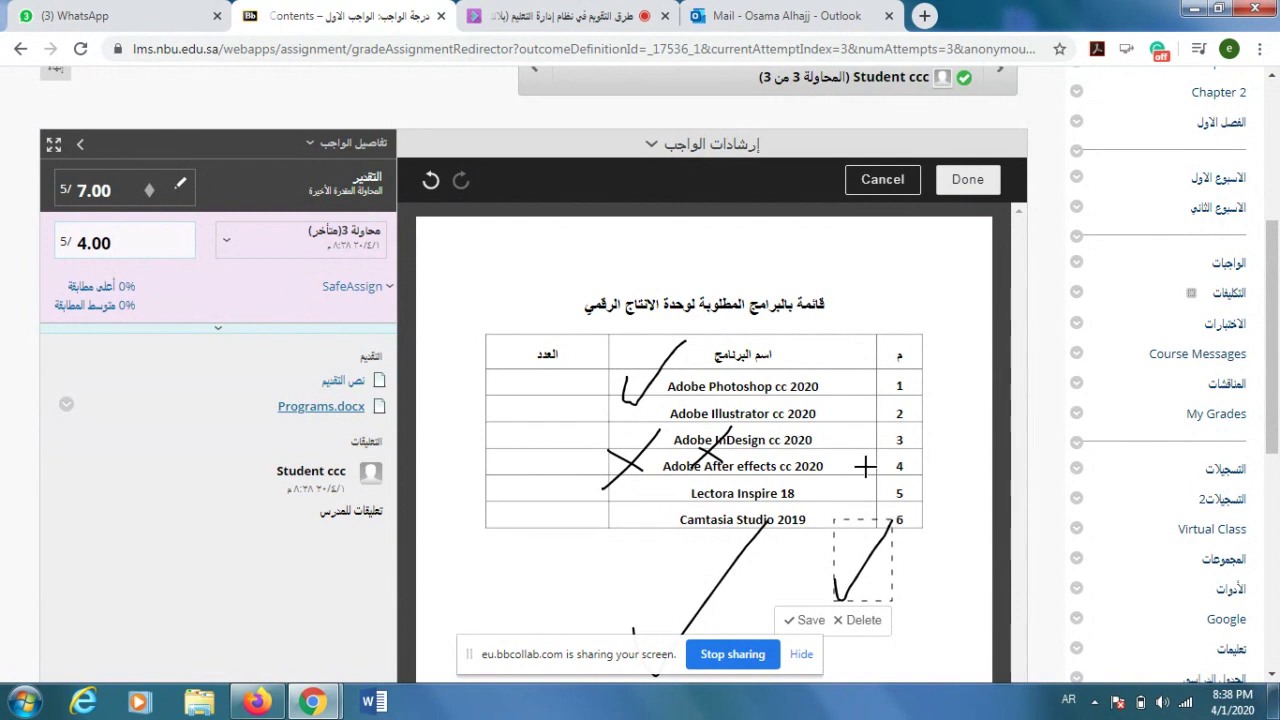
left_click(967, 182)
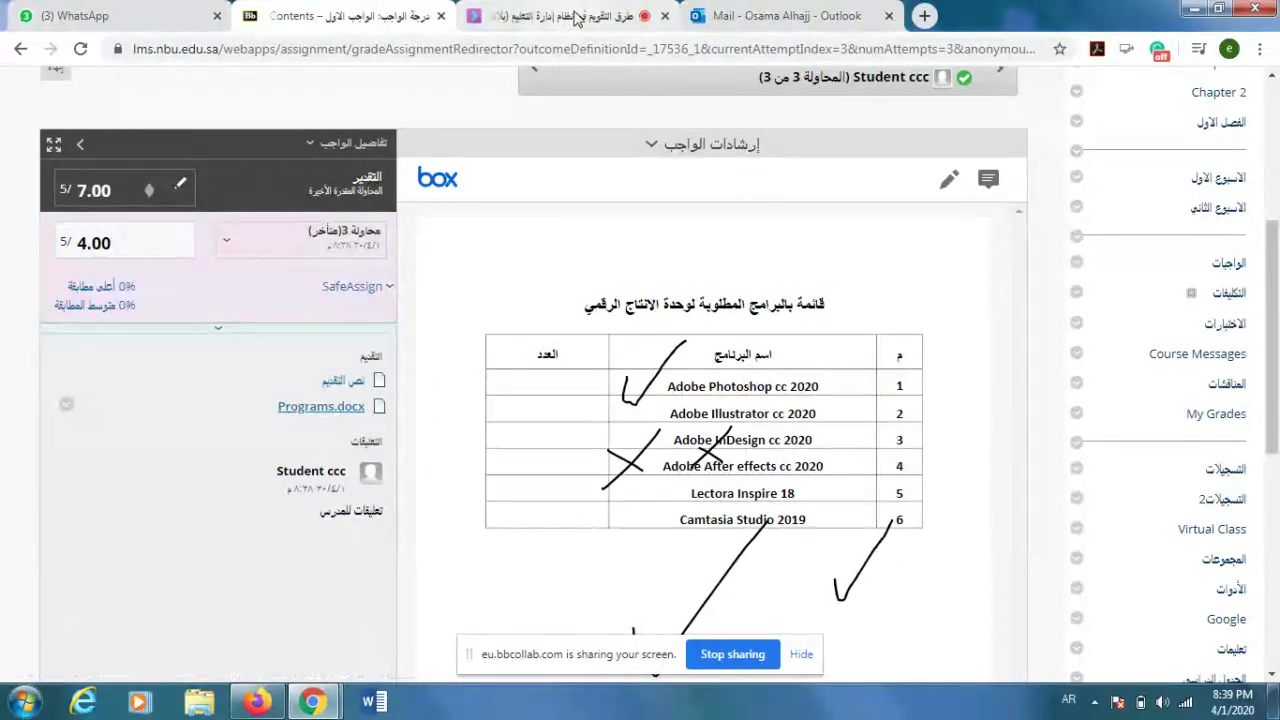
left_click(575, 16)
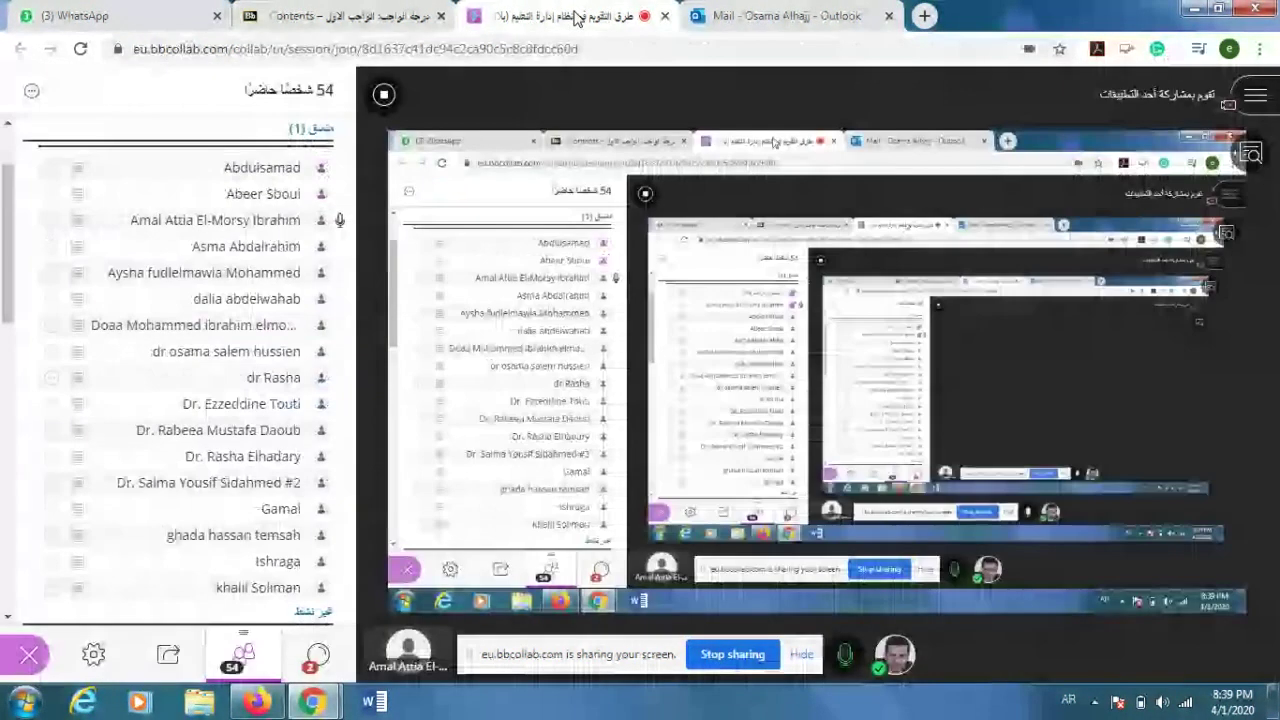
Return from Collaborate to the grading page with the annotated Programs.docx, attempt 3 scored 4.00/5.
left_click(8, 130)
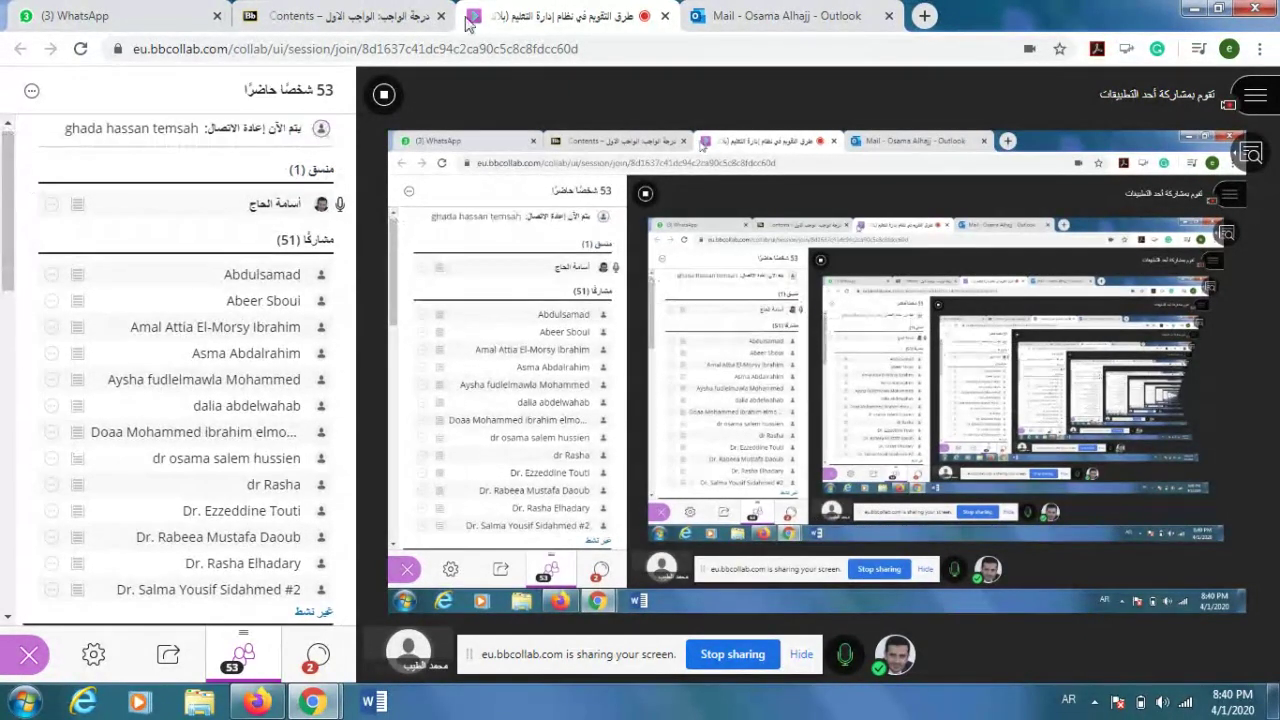
left_click(350, 16)
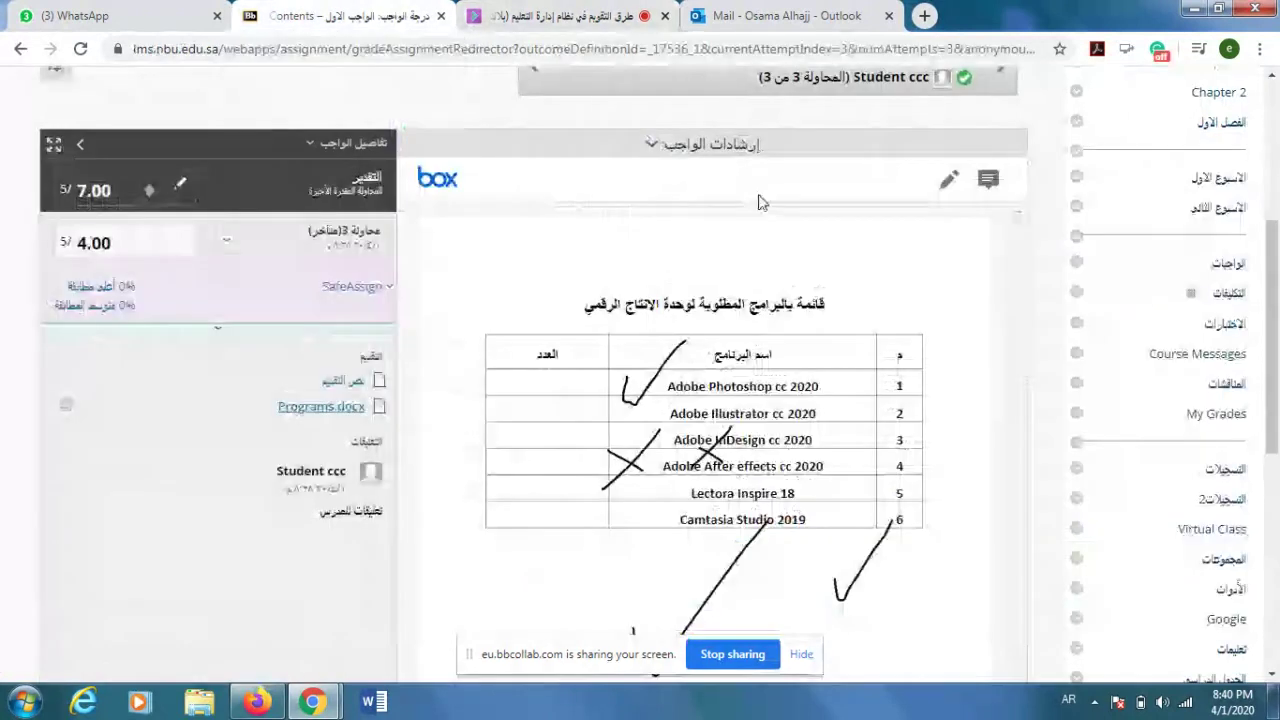
Open the course's الواجبات content area listing the first assignment.
left_click(1275, 200)
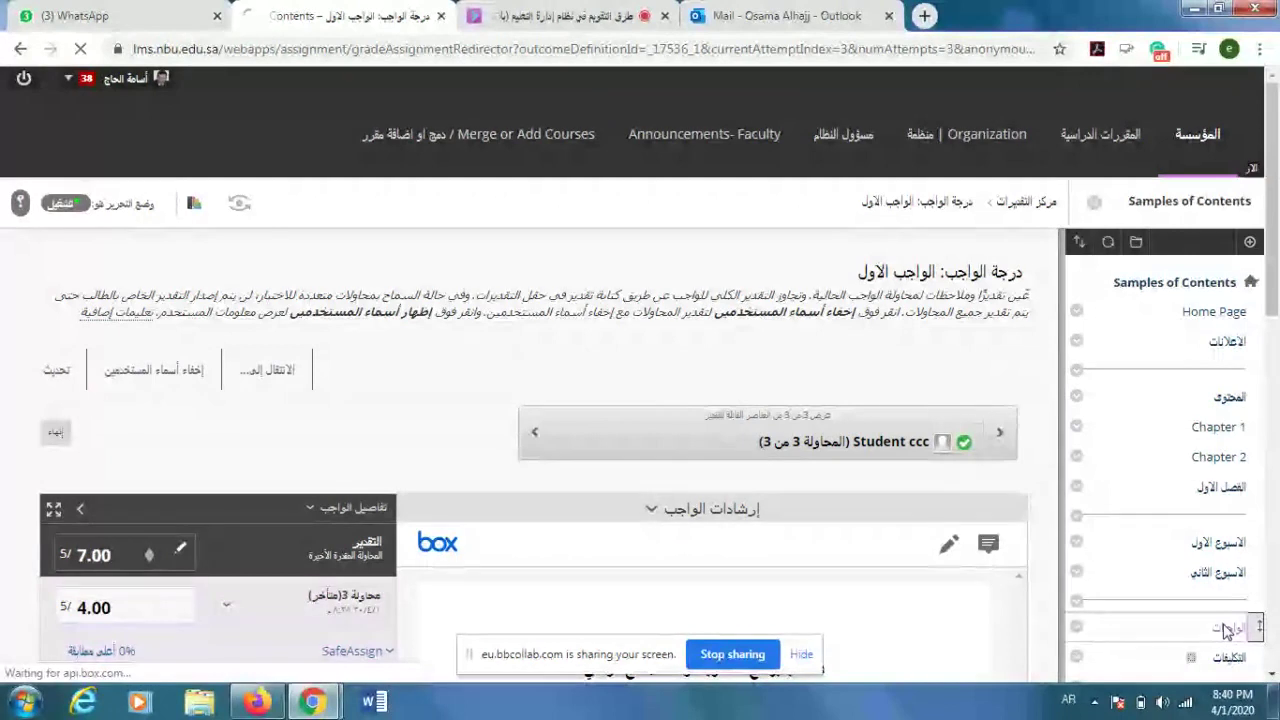
left_click(1226, 630)
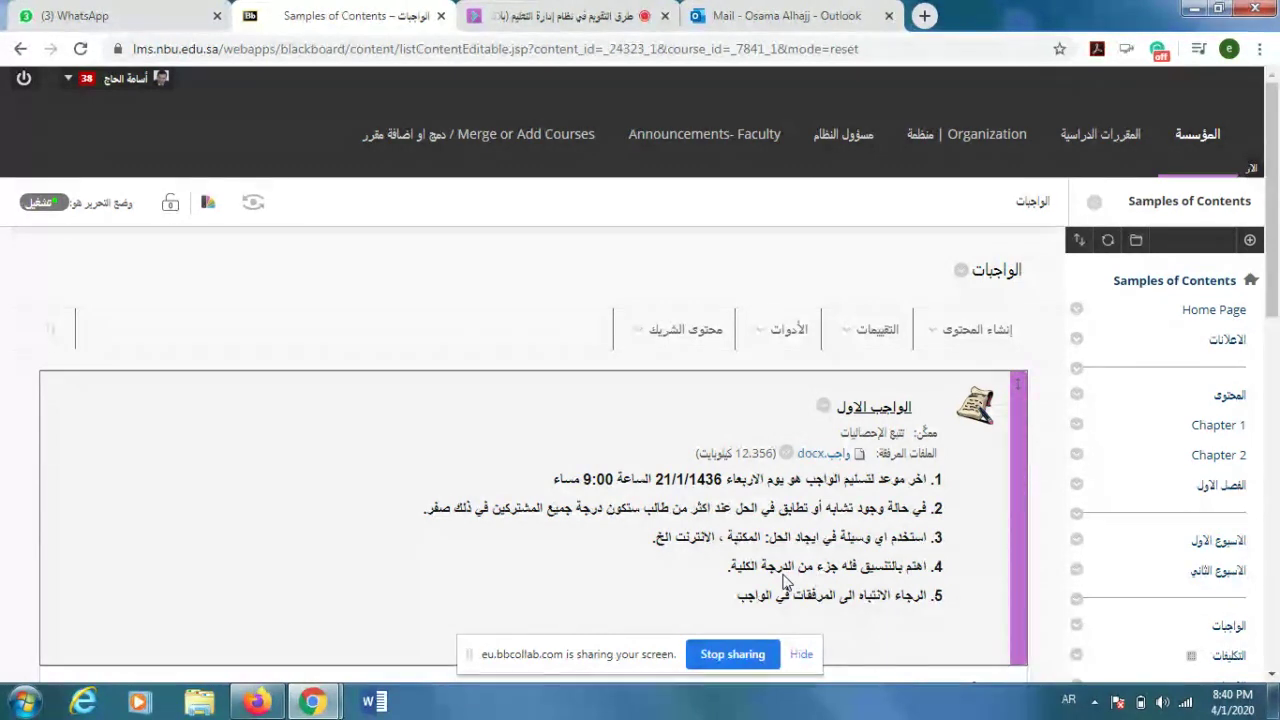
left_click_drag(857, 415, 832, 398)
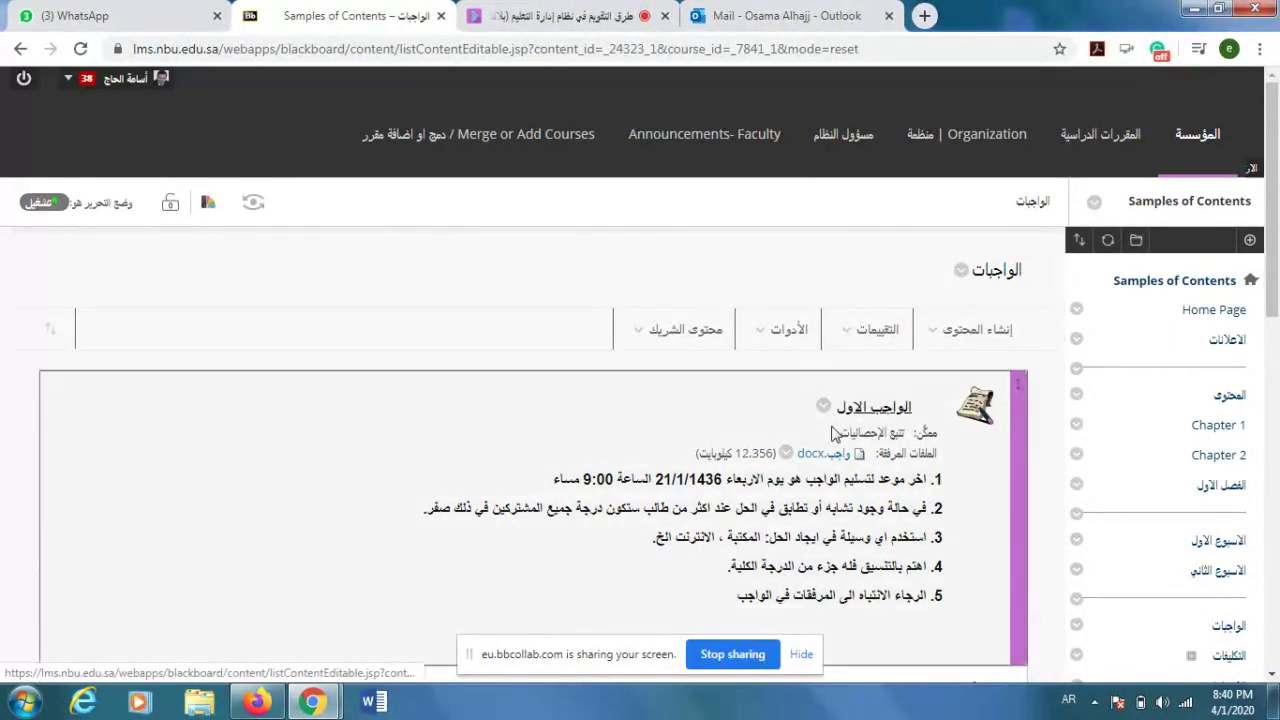
Open the first assignment (الواجب الاول) for editing via its context menu.
scroll(805, 300, "down", 1)
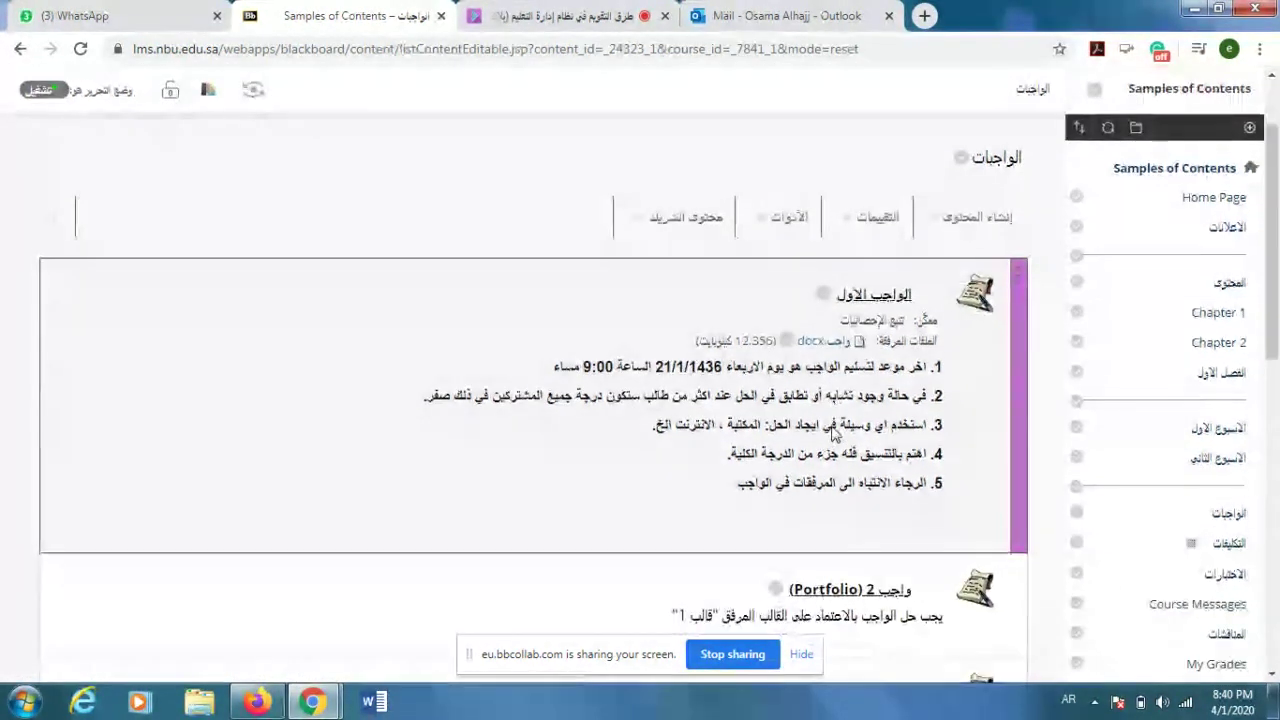
left_click(825, 294)
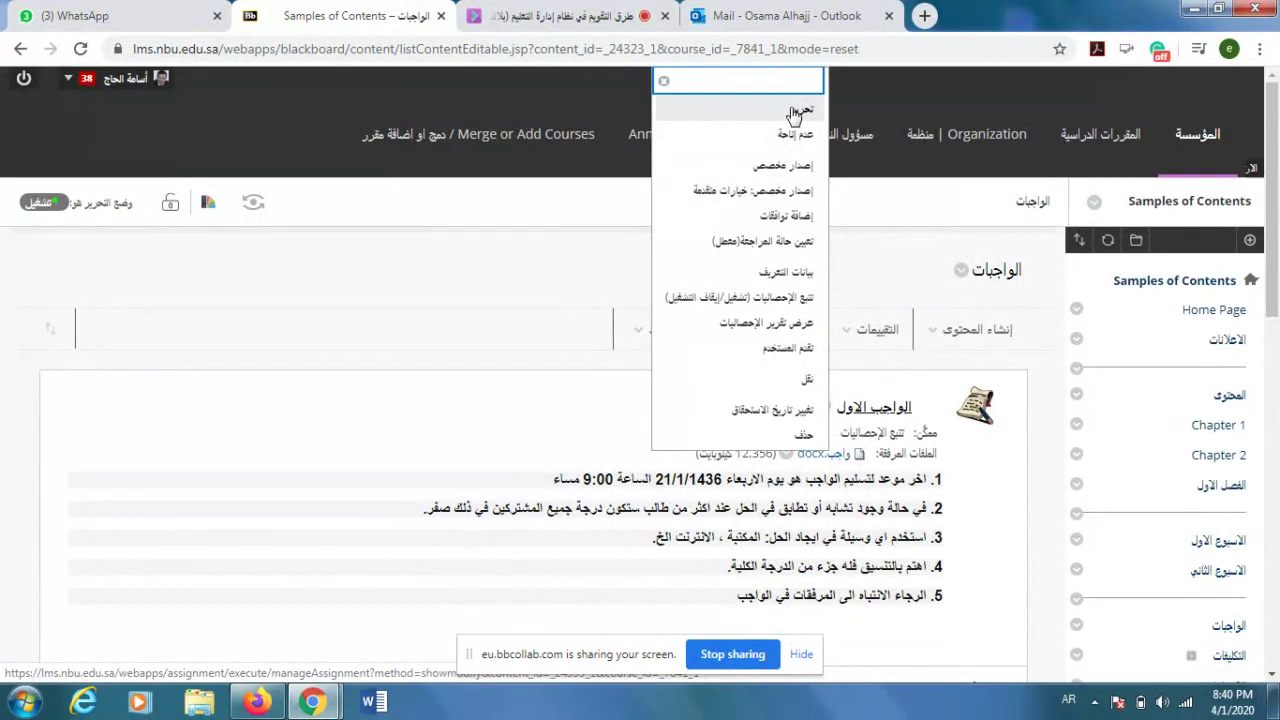
left_click(797, 112)
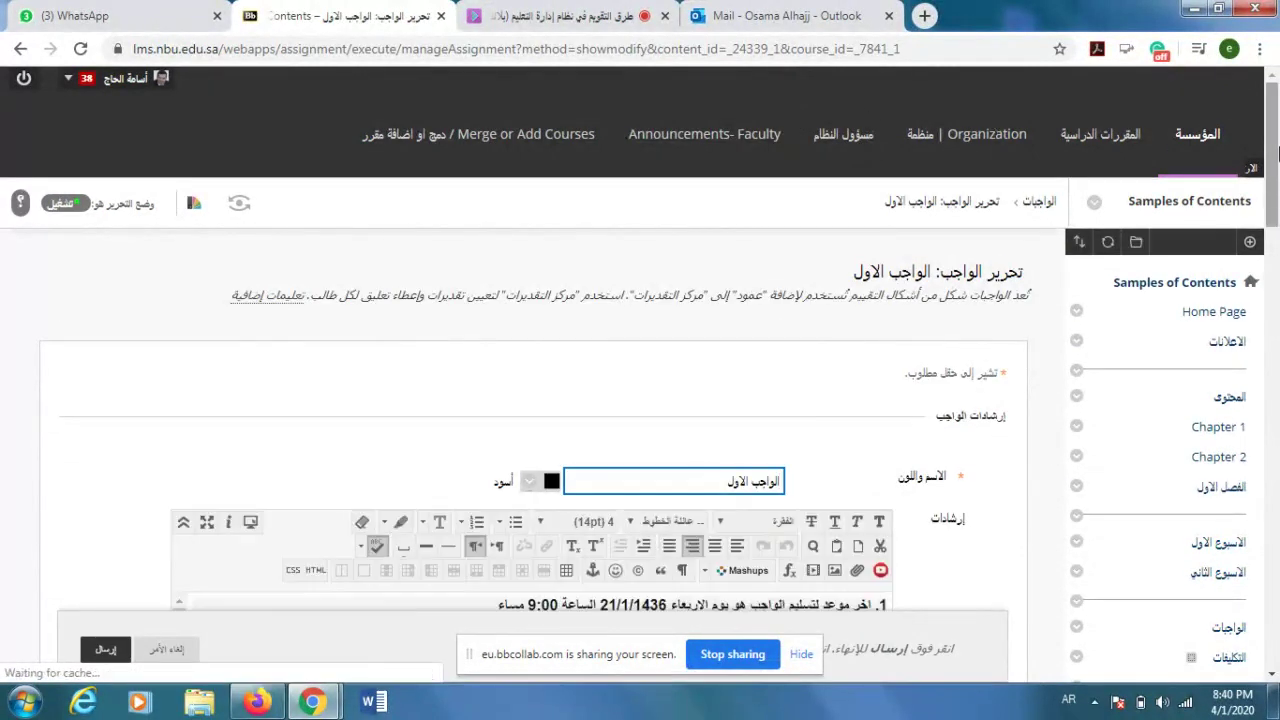
left_click_drag(1277, 150, 1278, 328)
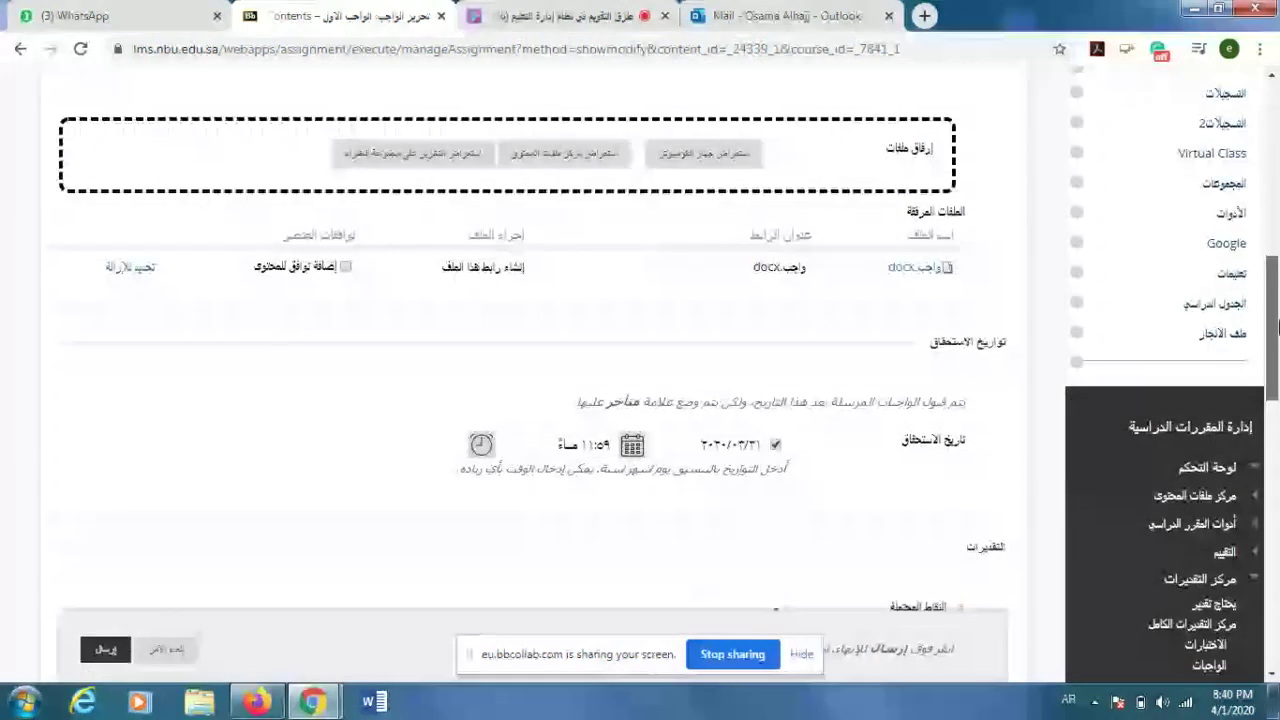
scroll(1277, 328, "down", 5)
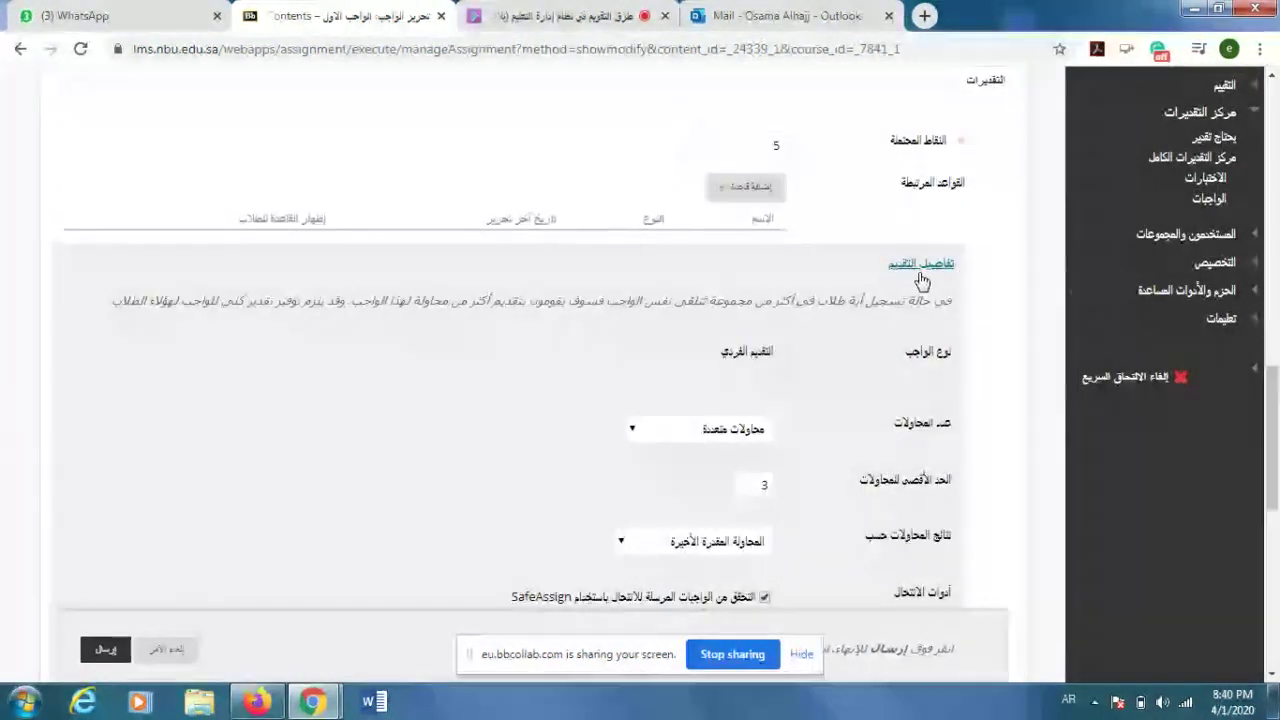
left_click(919, 268)
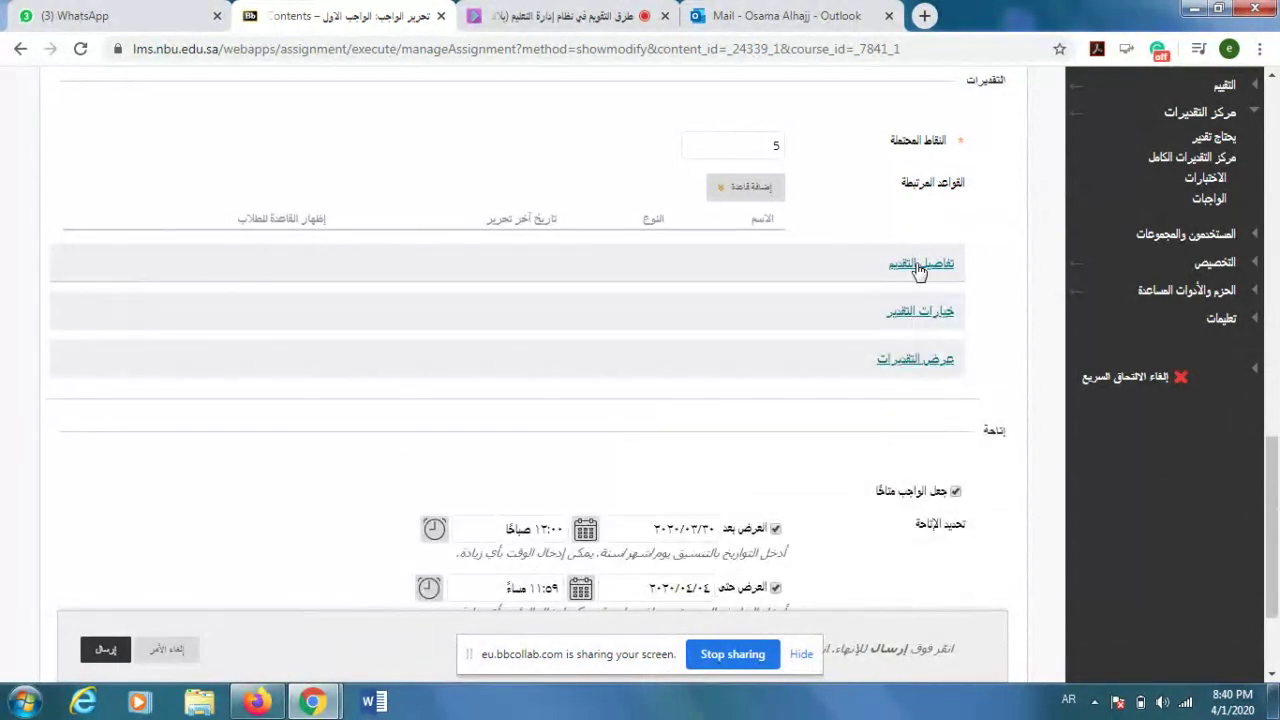
left_click(919, 268)
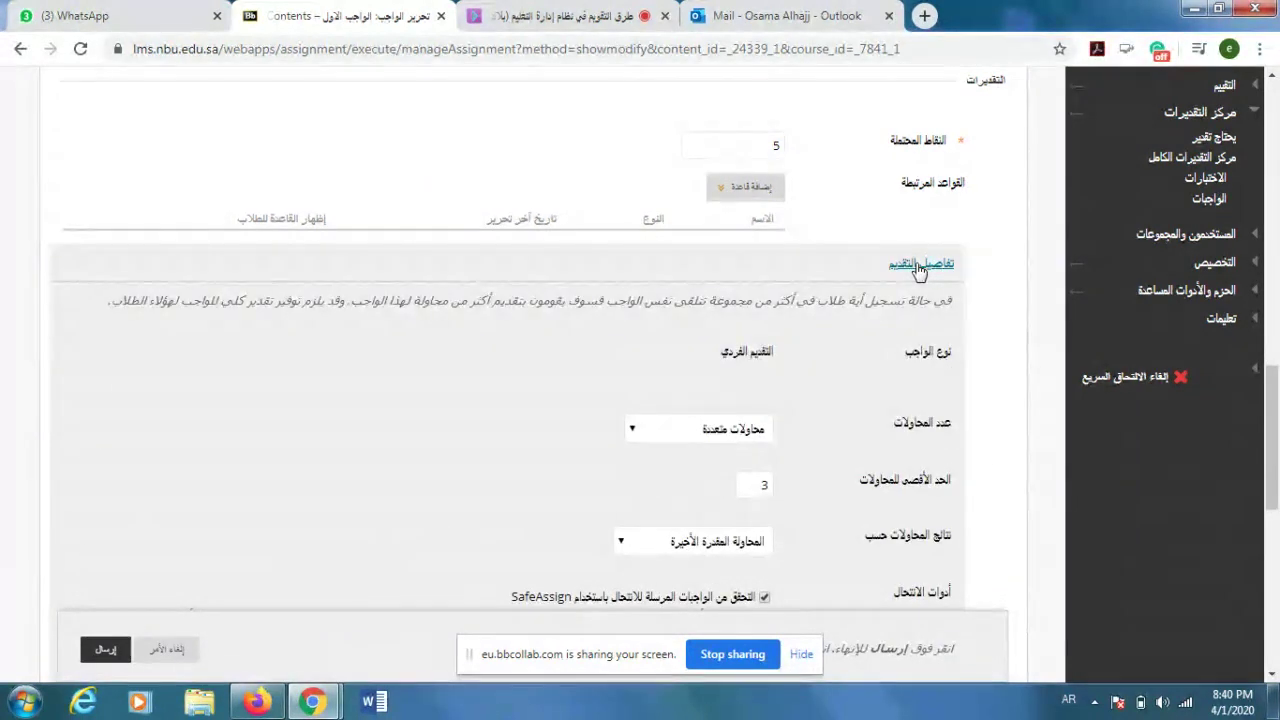
left_click(727, 428)
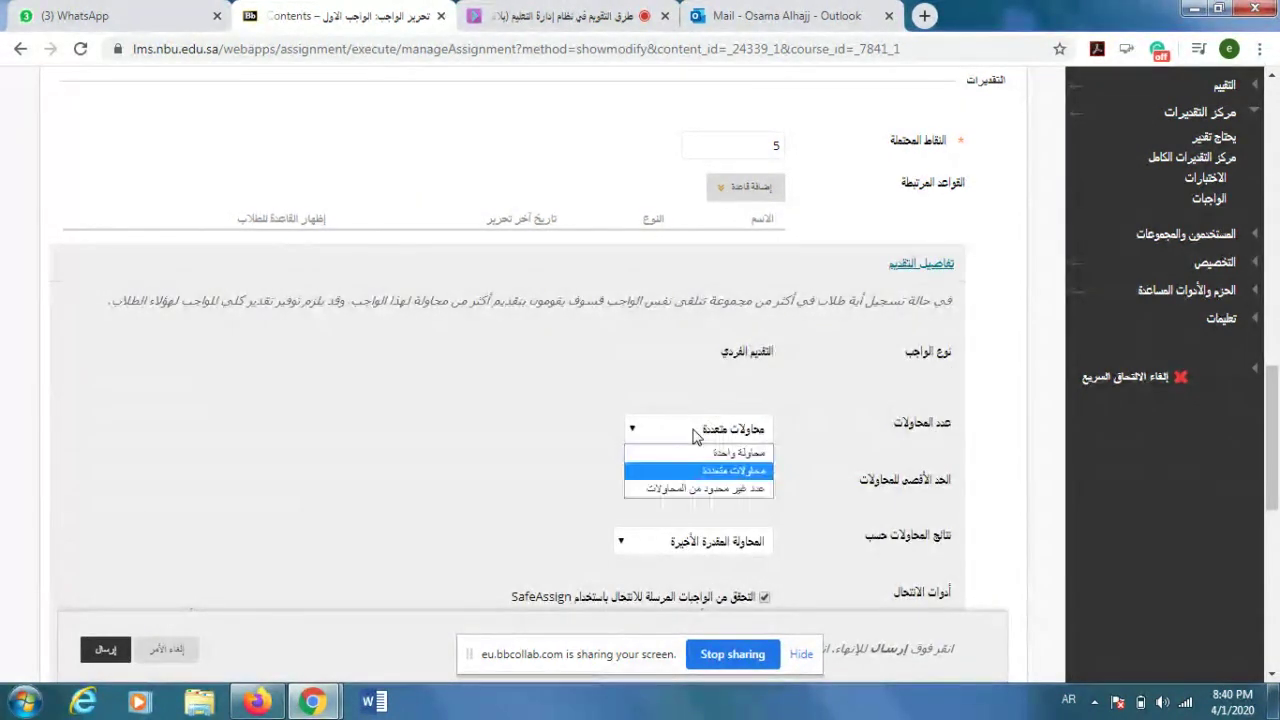
left_click(724, 472)
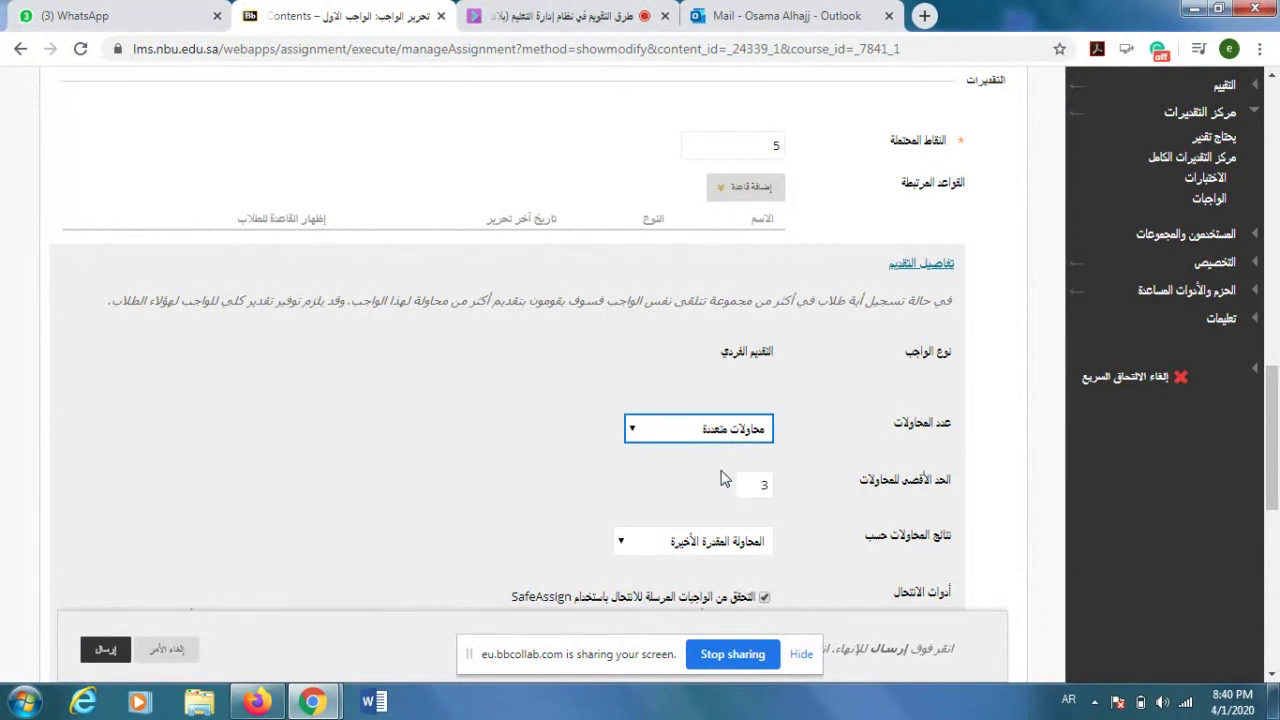
double_click(766, 485)
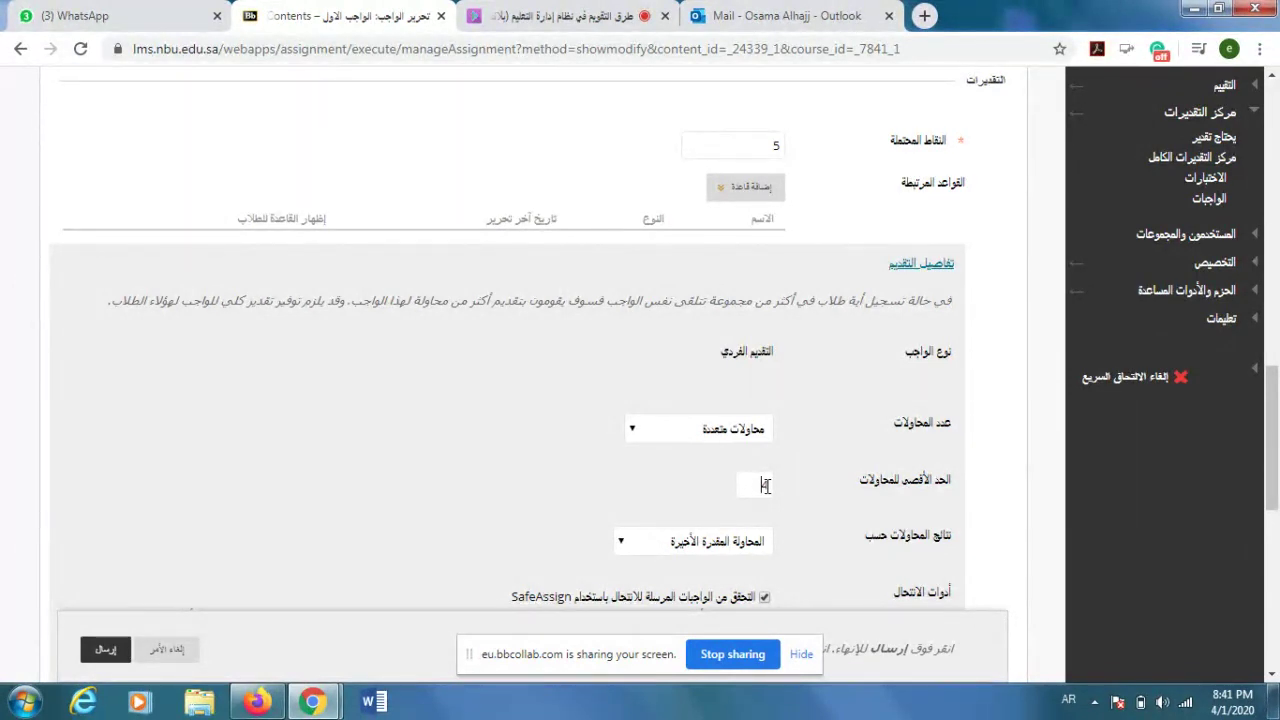
Set Maximum Attempts to 4.
key("BackSpace")
left_click(763, 487)
type("4")
Set both the Display After and Display Until dates to 2020/04/01.
scroll(1275, 401, "down", 1)
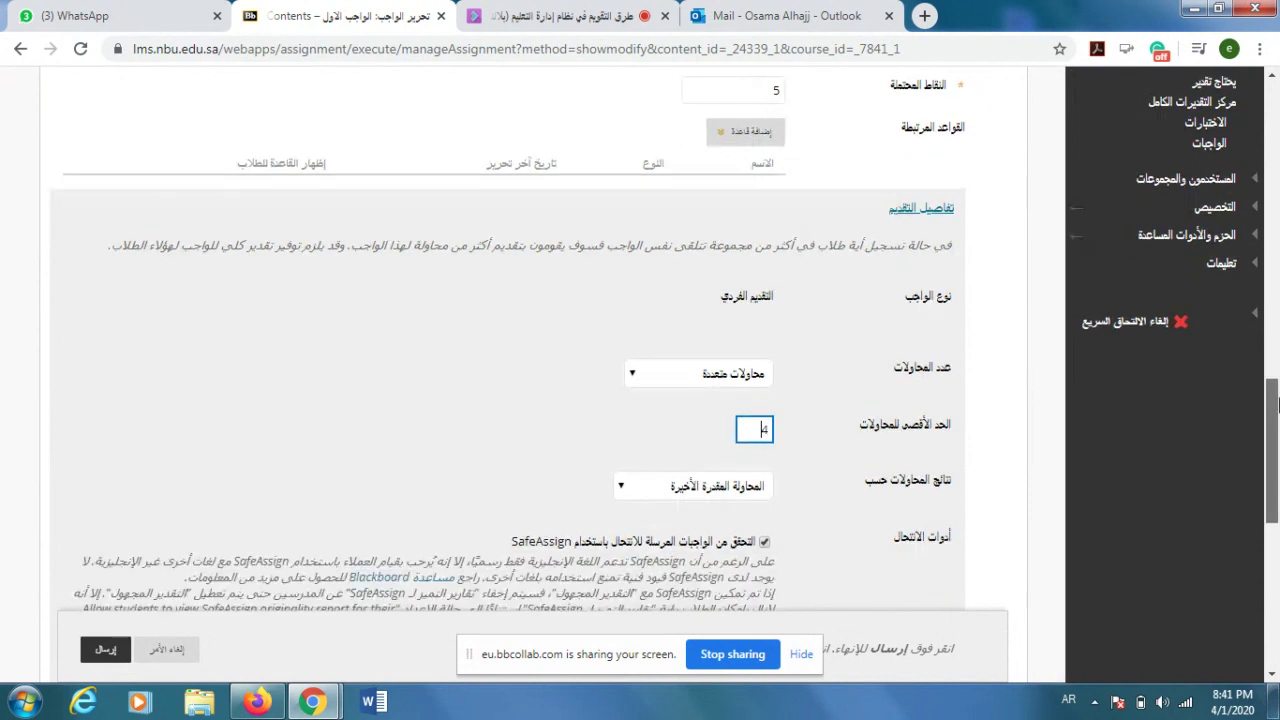
left_click_drag(1275, 401, 1275, 555)
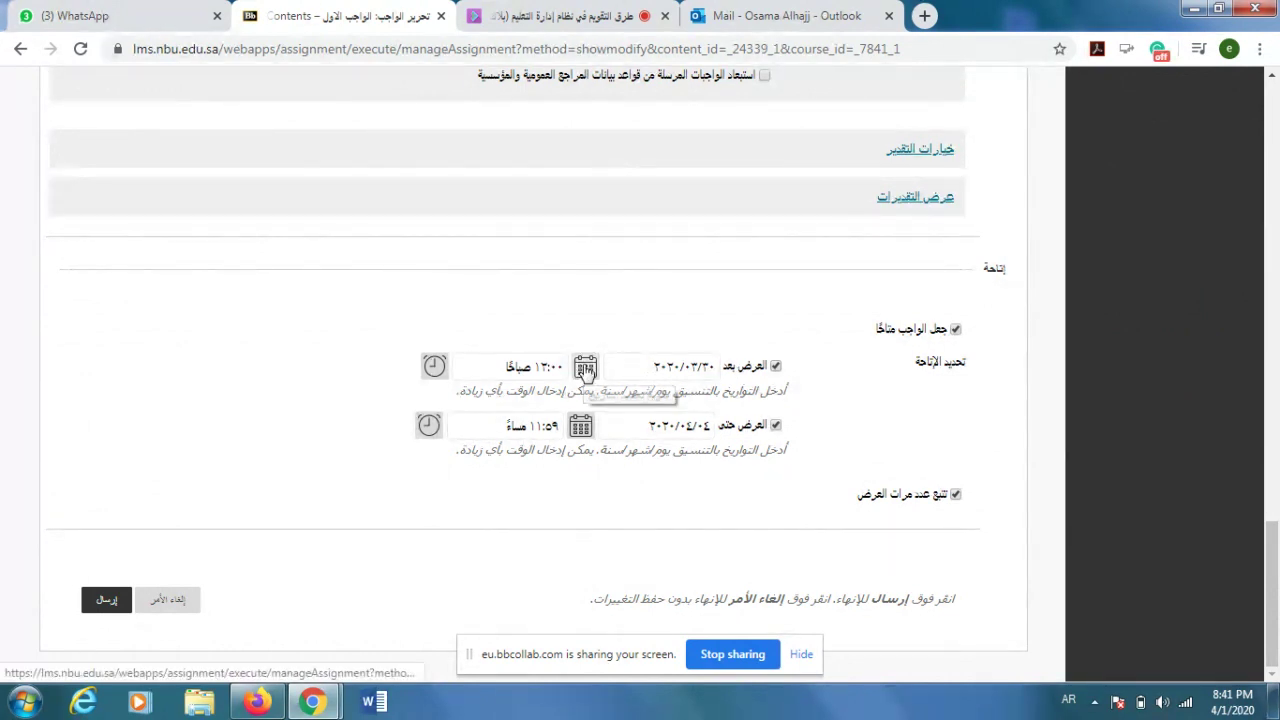
left_click(585, 366)
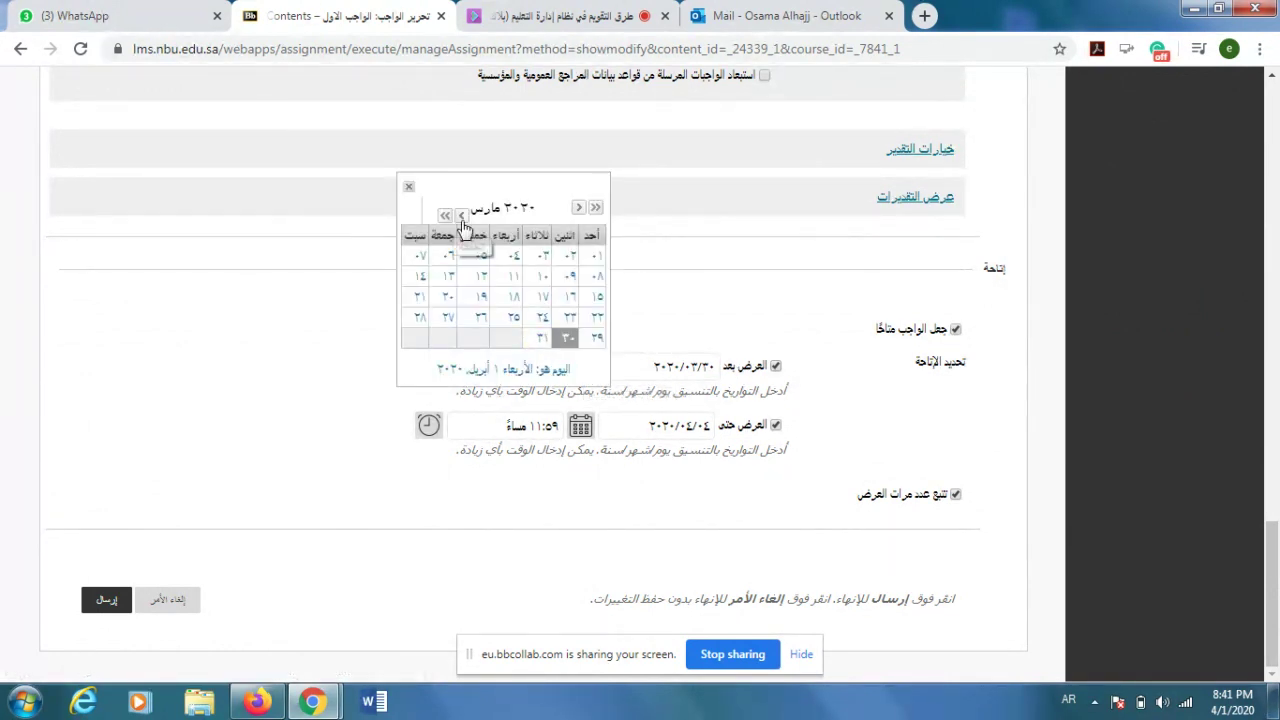
left_click(461, 215)
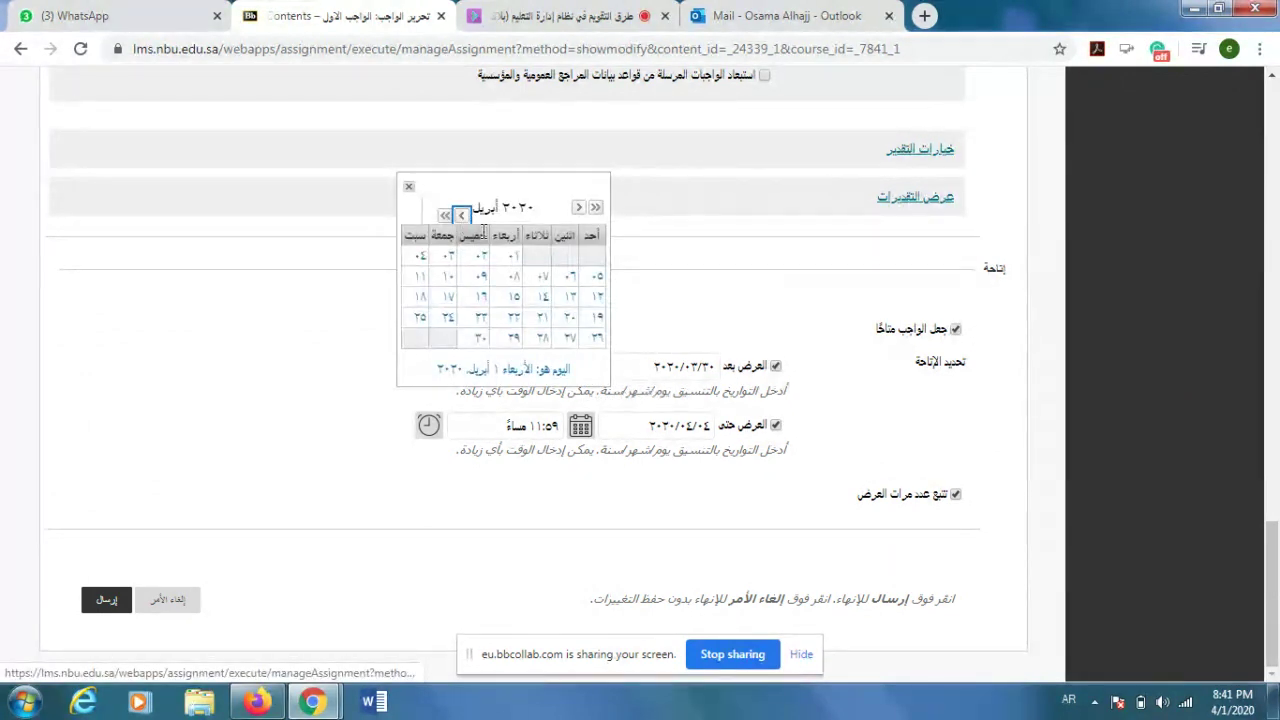
left_click(510, 257)
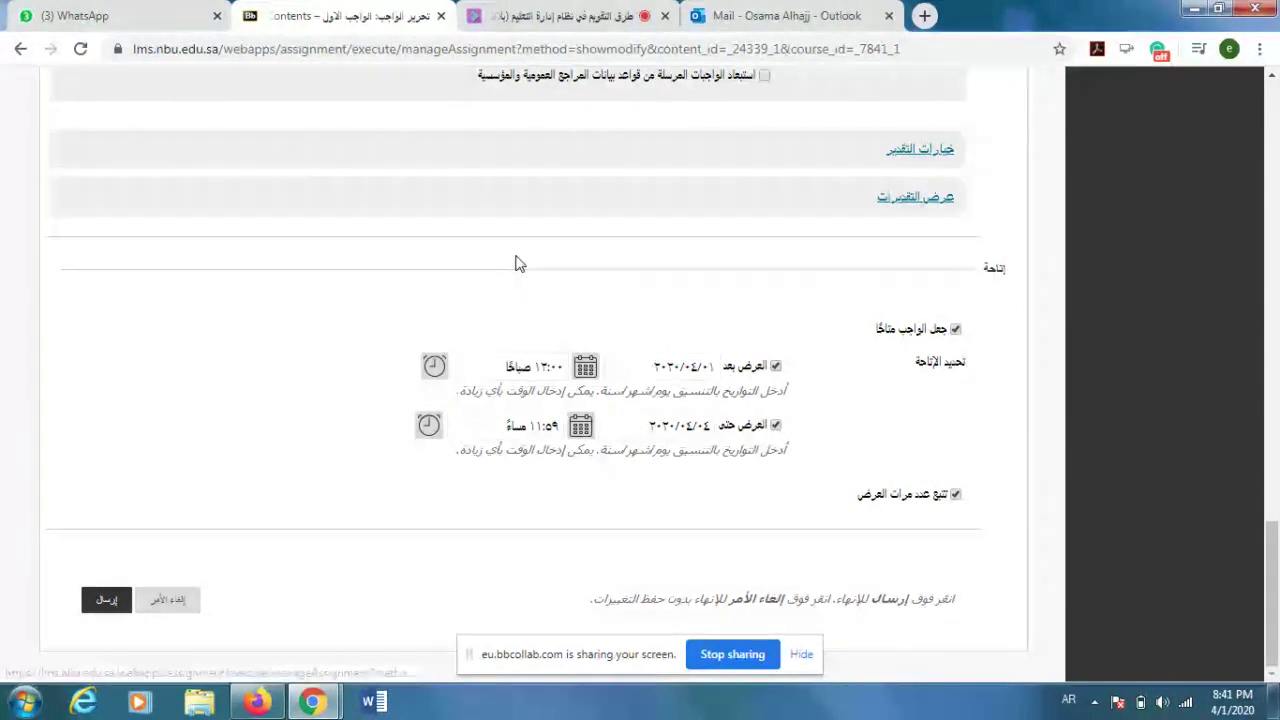
left_click(580, 427)
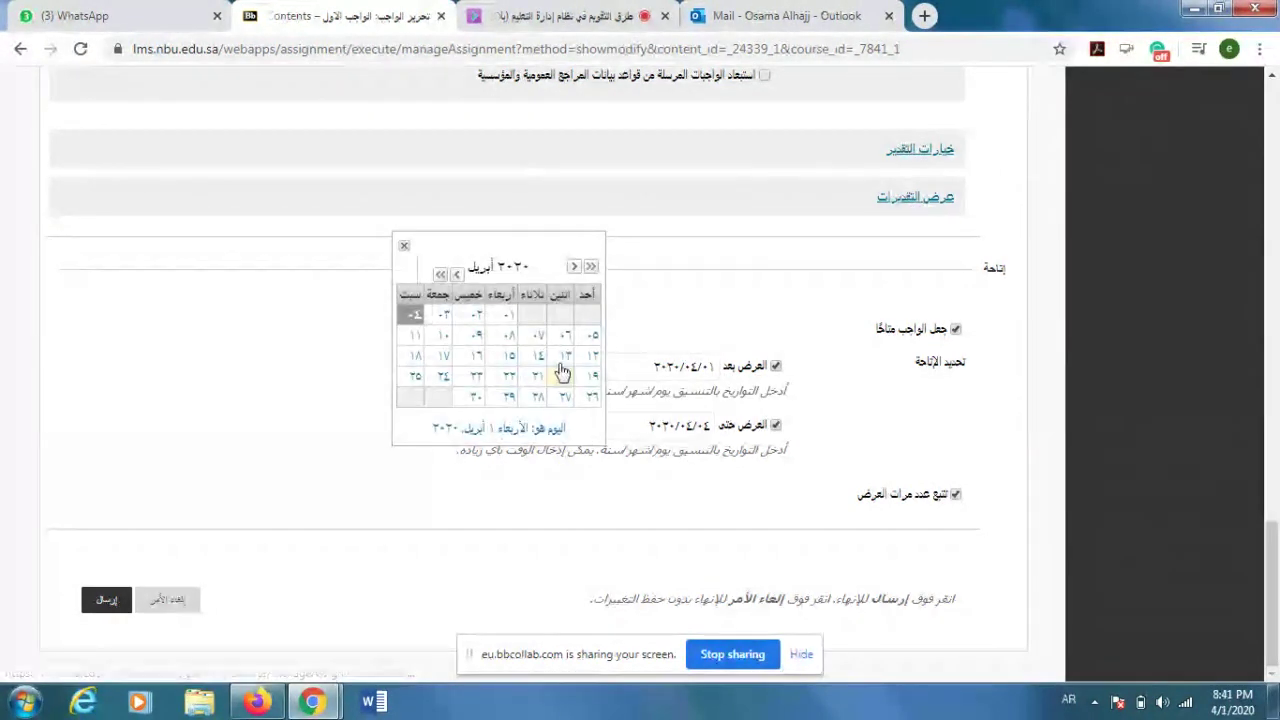
left_click(507, 316)
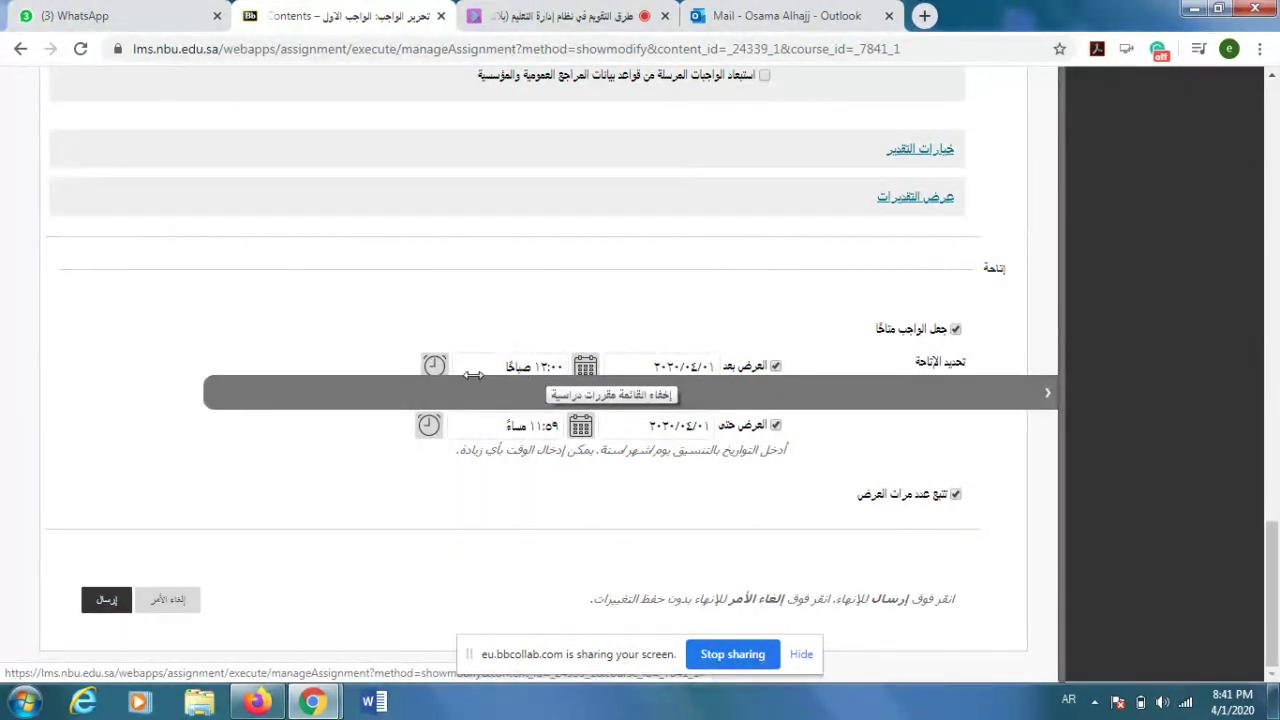
Set the display start time to 09:00 PM.
left_click(436, 368)
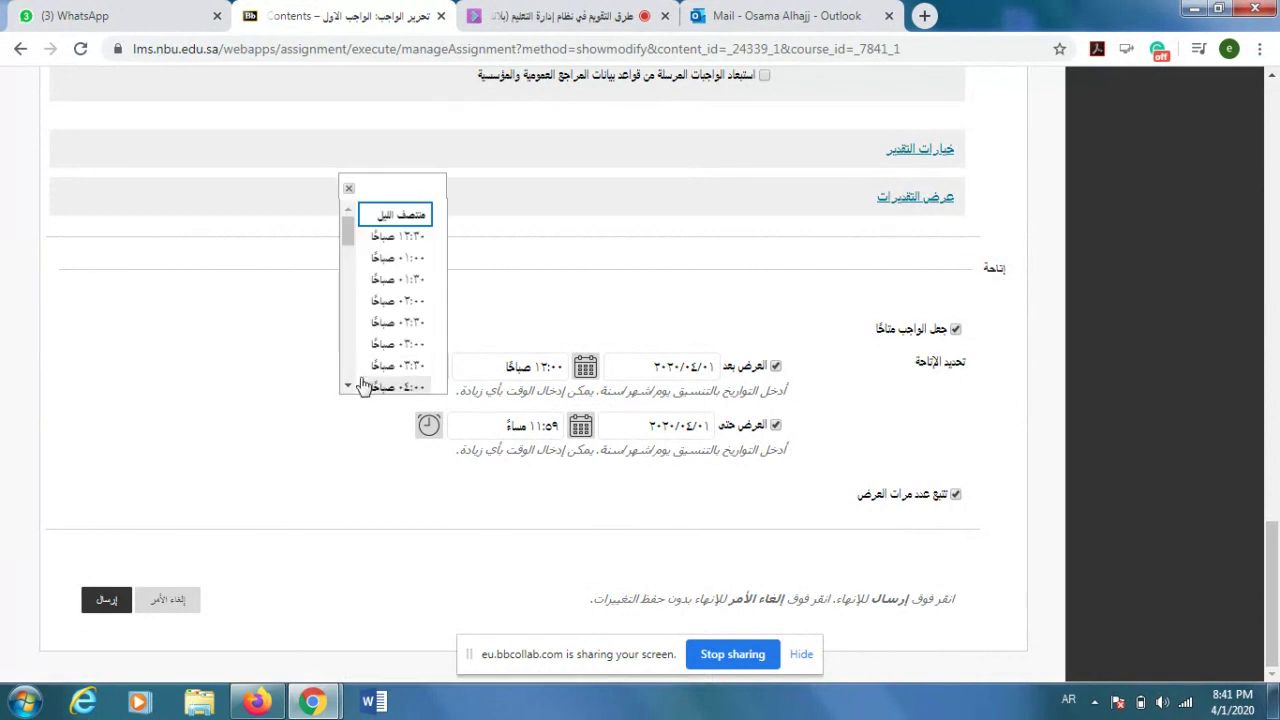
scroll(350, 388, "down", 3)
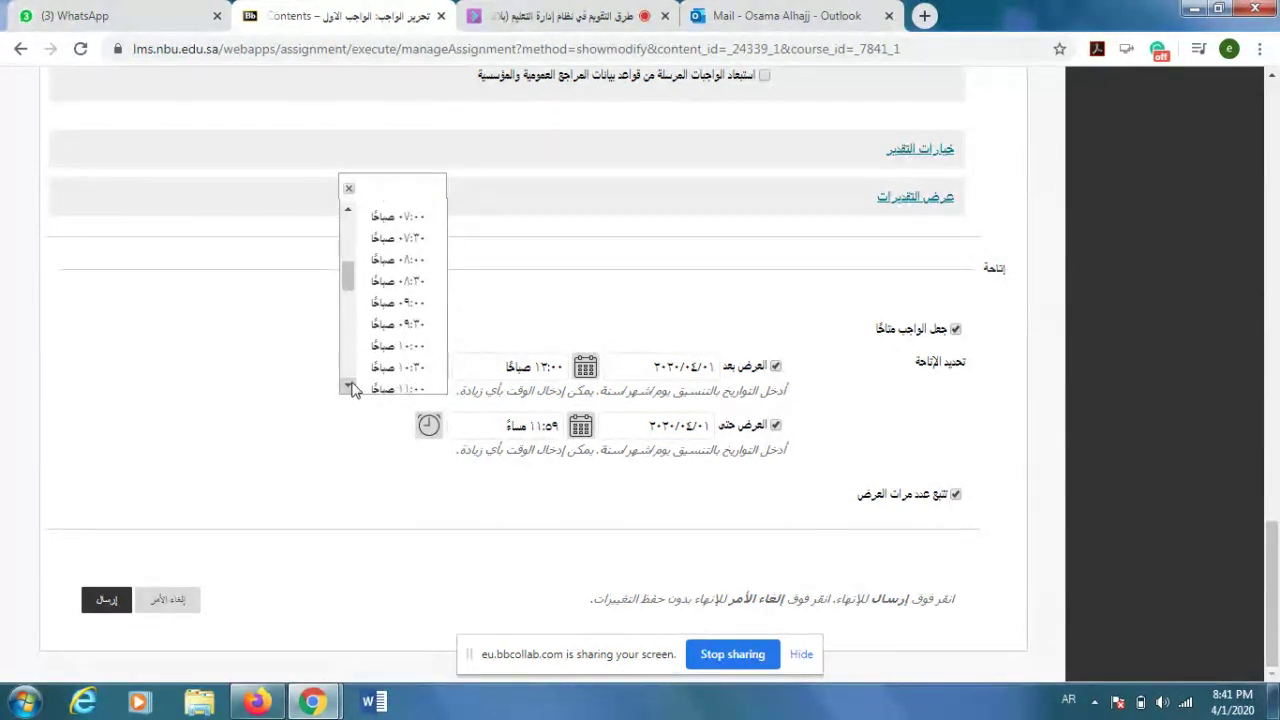
scroll(350, 386, "down", 3)
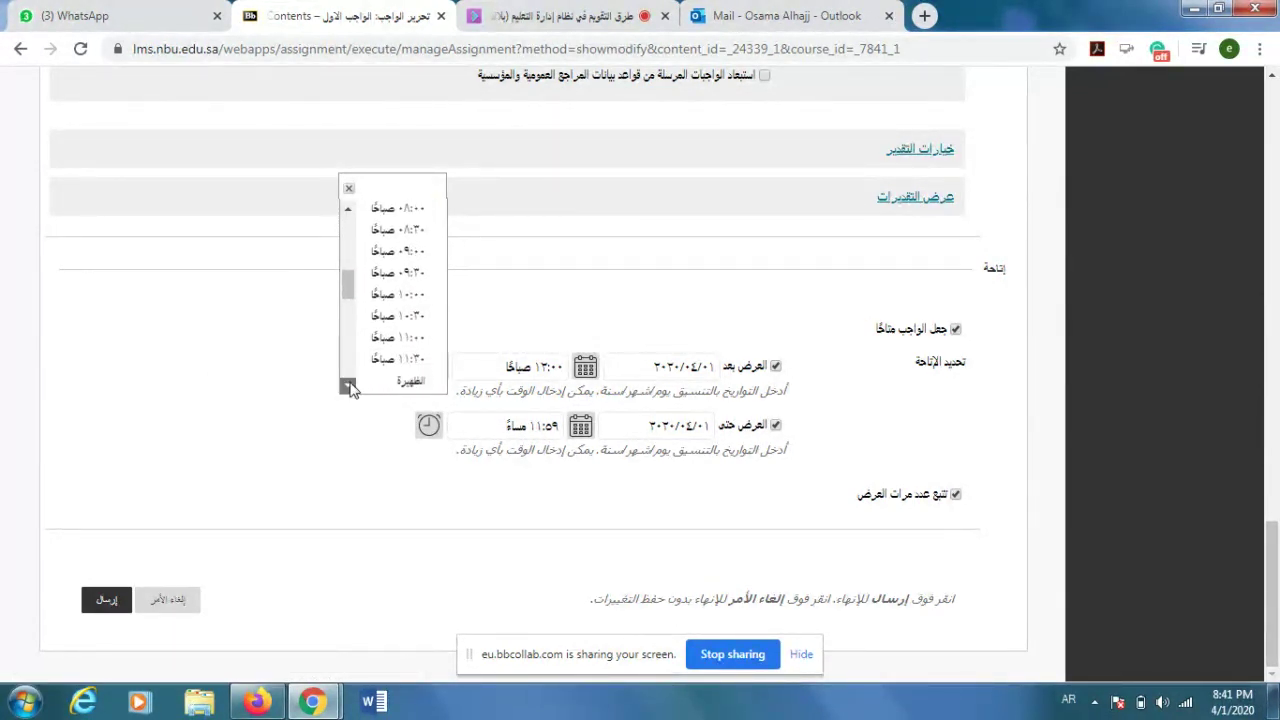
scroll(350, 388, "down", 5)
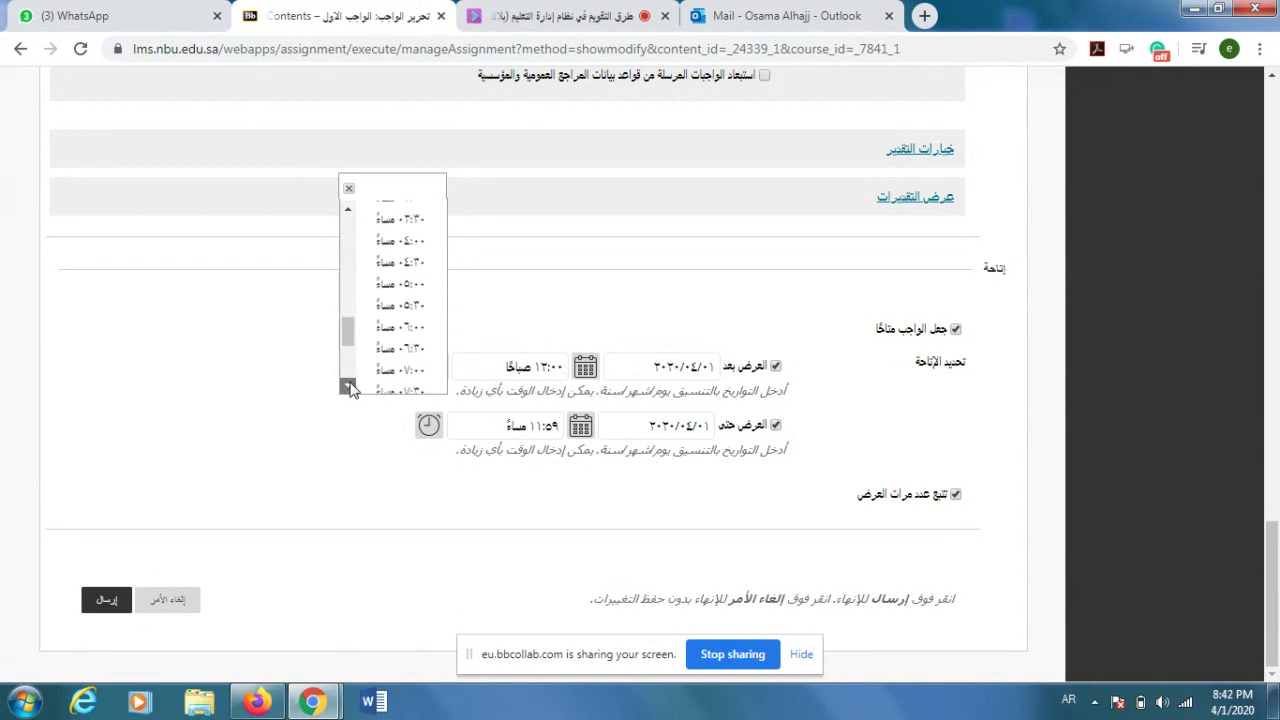
scroll(350, 388, "down", 2)
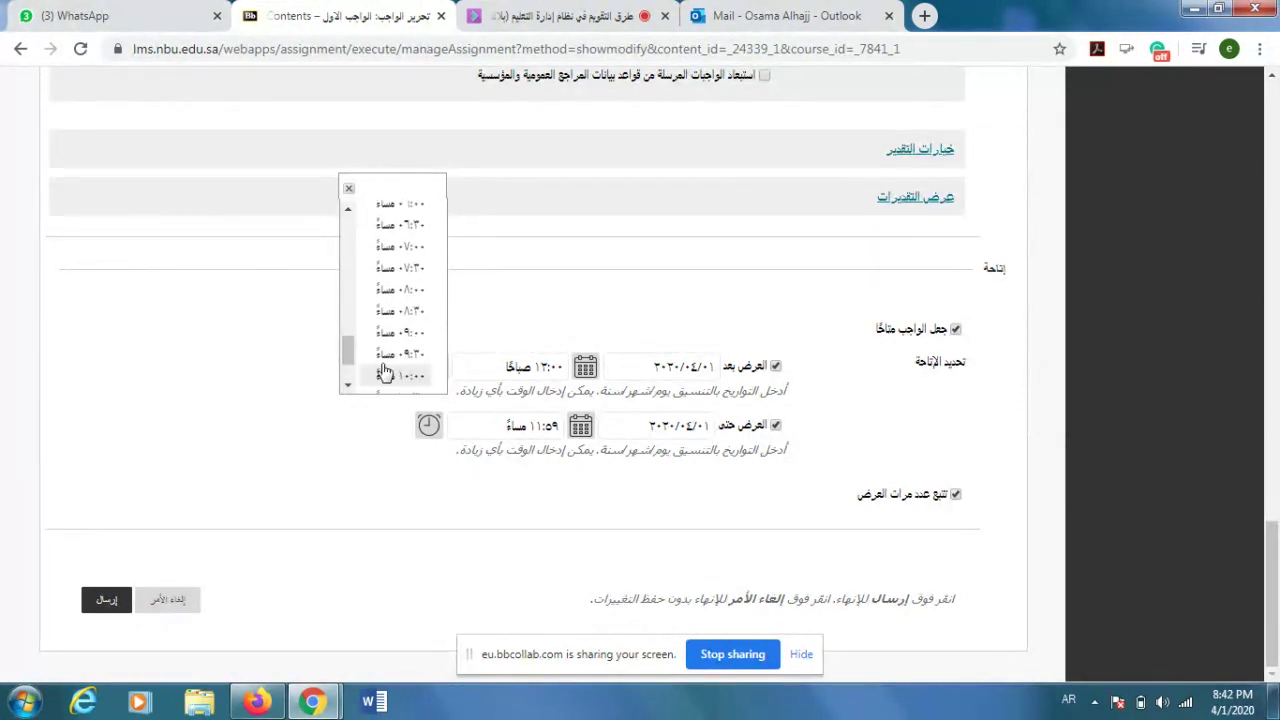
left_click(392, 333)
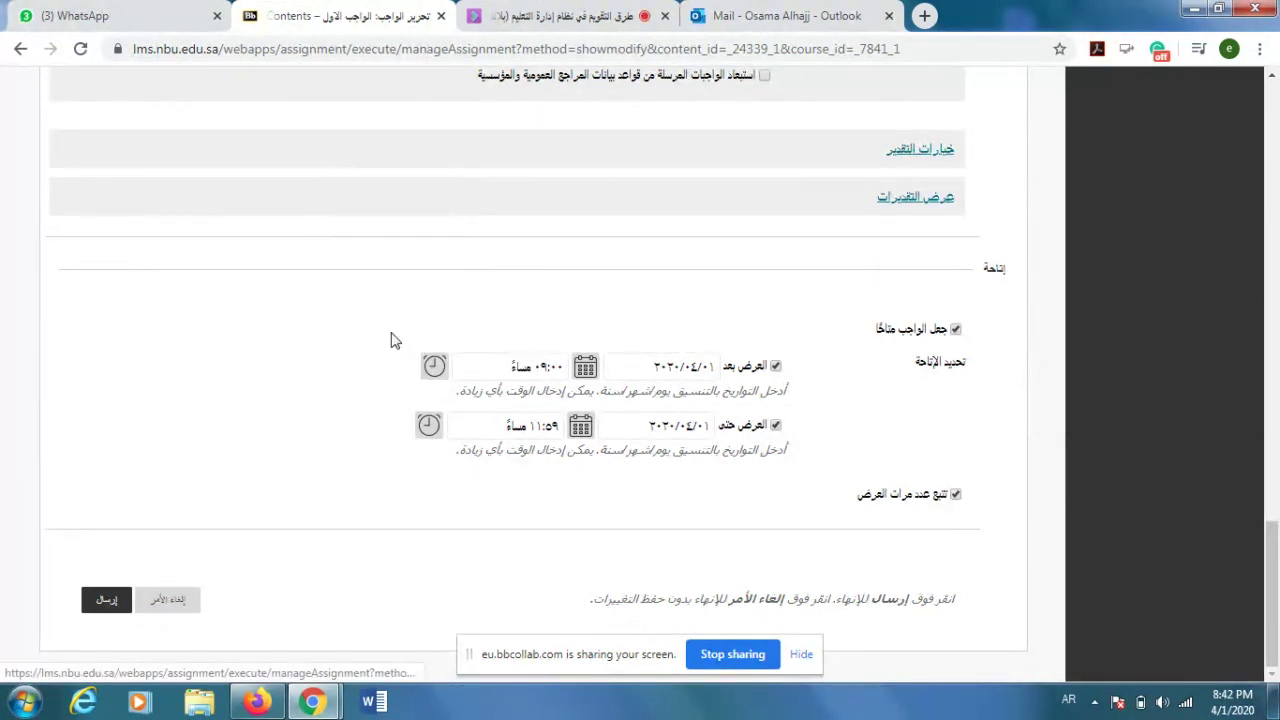
Set the Display Until time to 10:00 PM and submit the assignment edits.
left_click(430, 426)
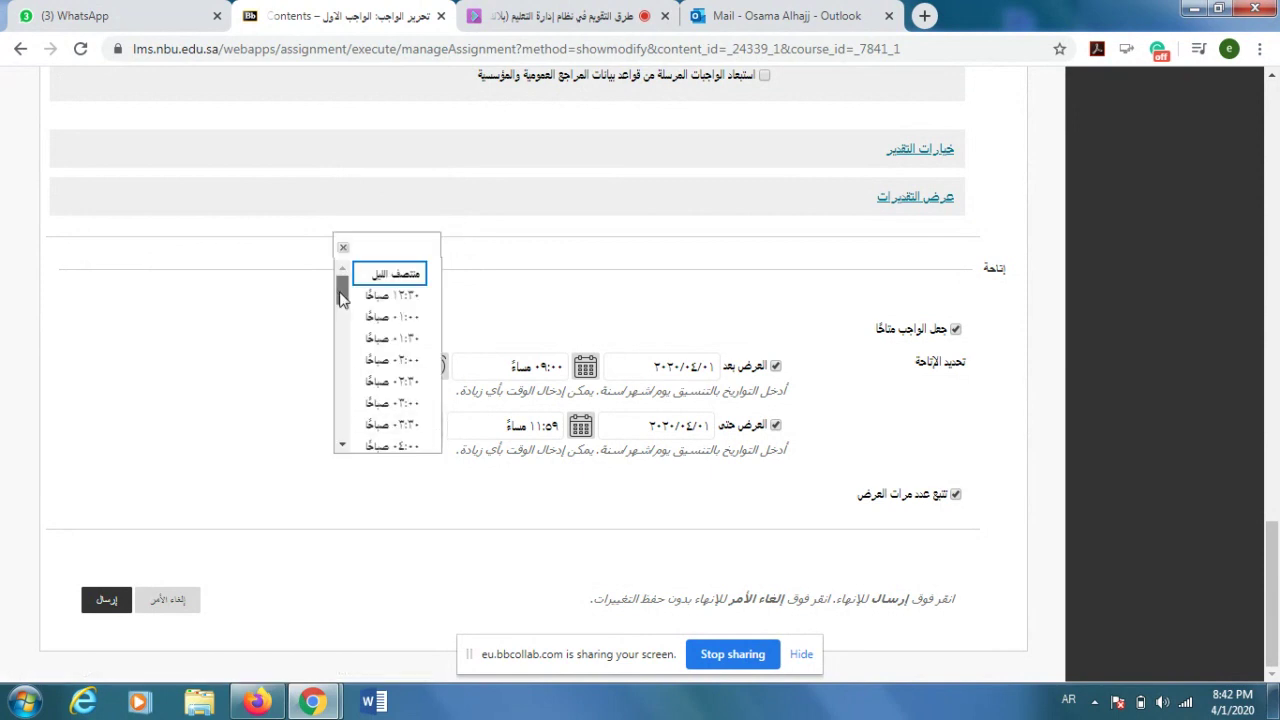
left_click_drag(341, 290, 358, 378)
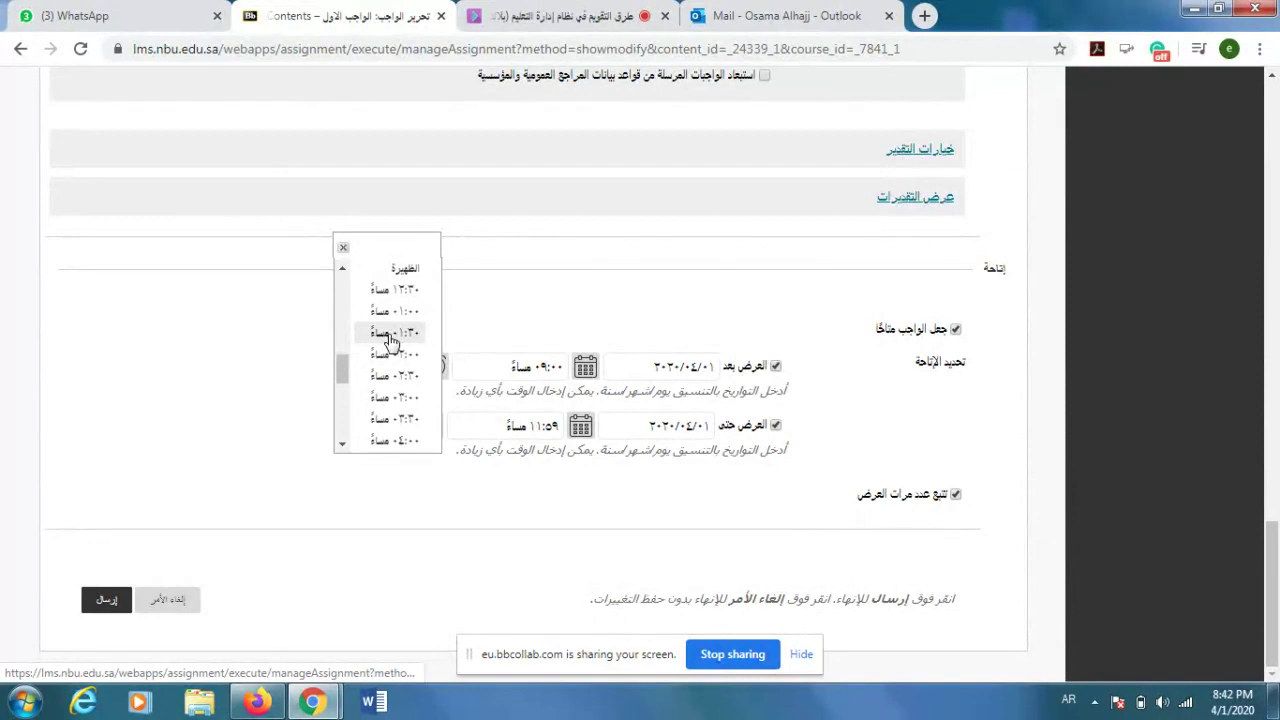
left_click(391, 342)
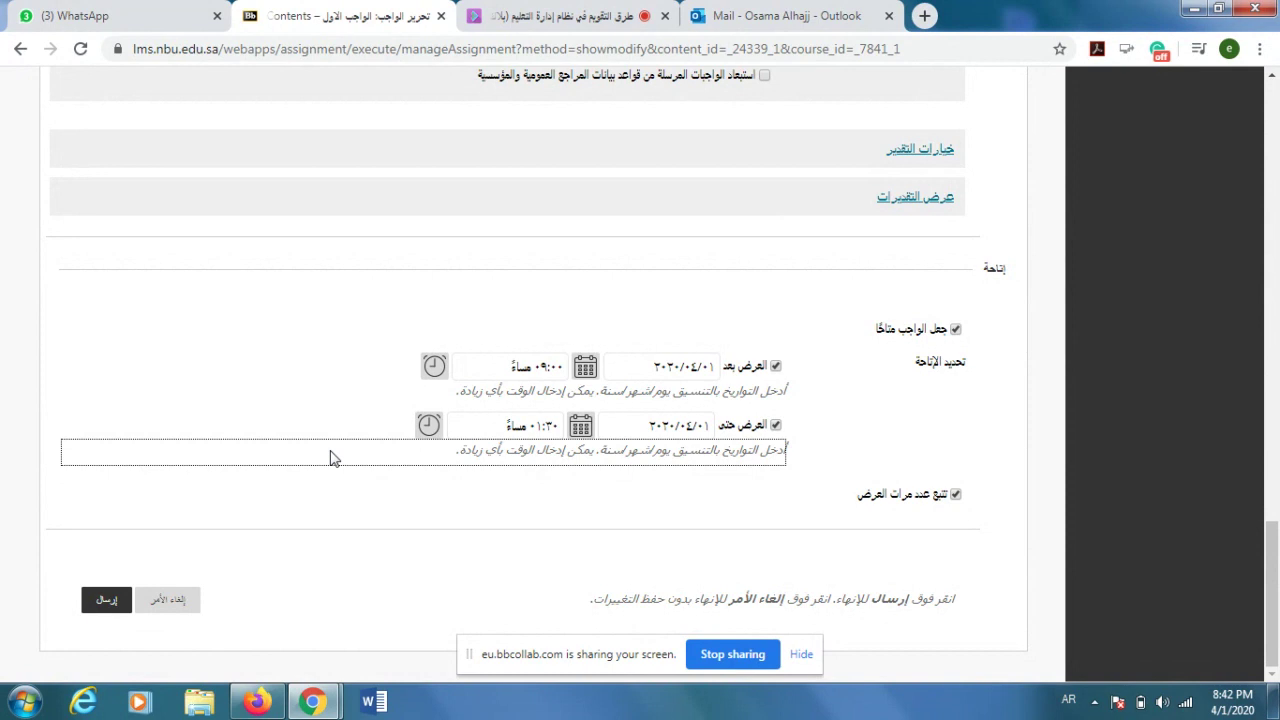
left_click(508, 425)
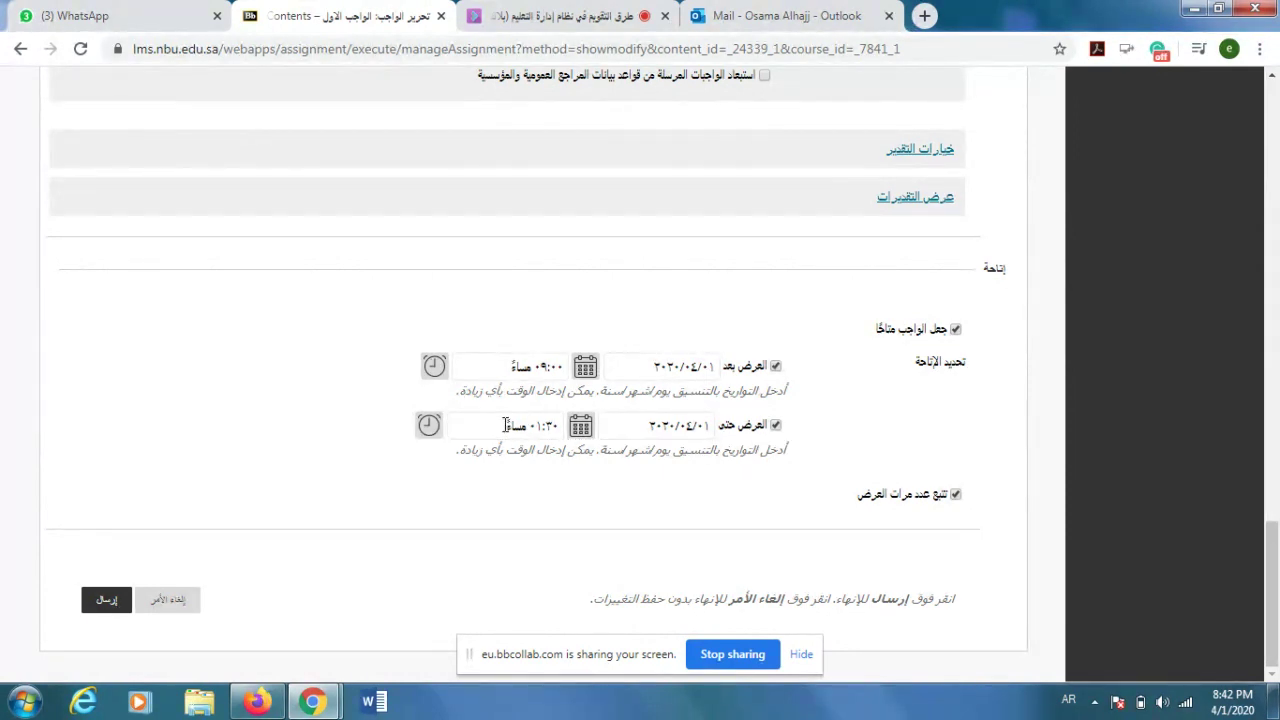
left_click(430, 426)
scroll(344, 325, "down", 1)
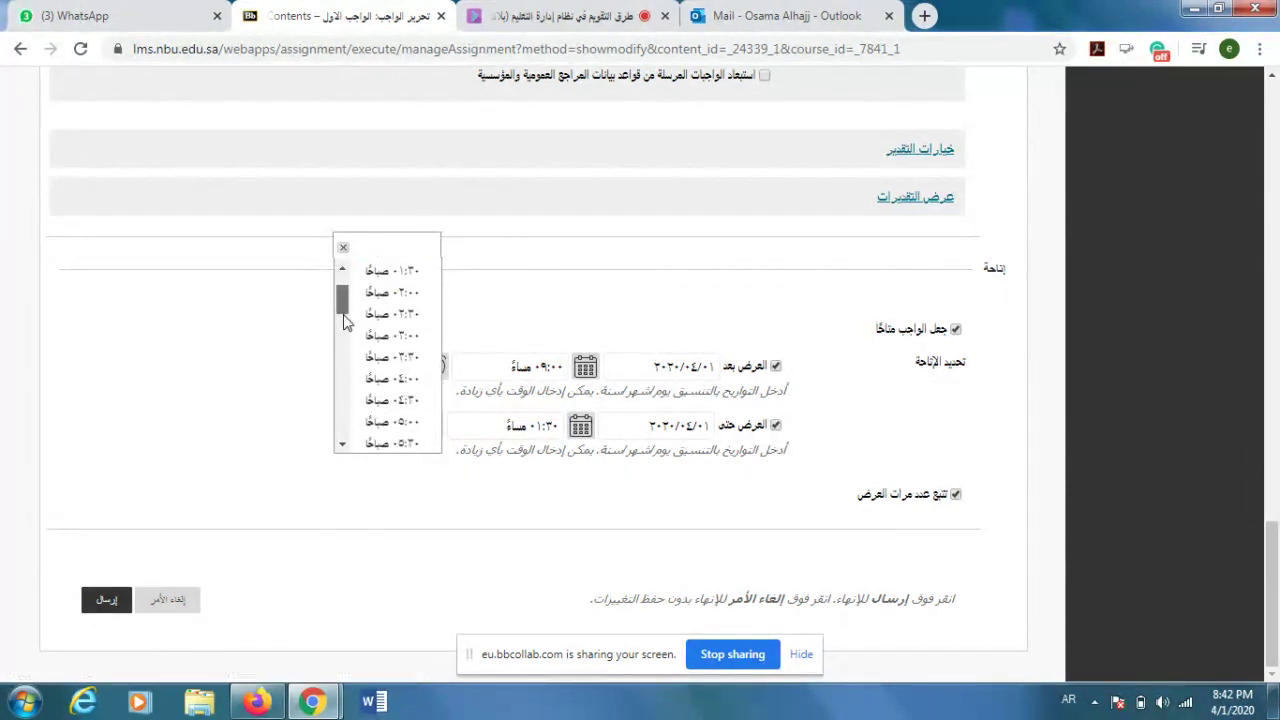
left_click_drag(344, 325, 357, 429)
left_click(390, 447)
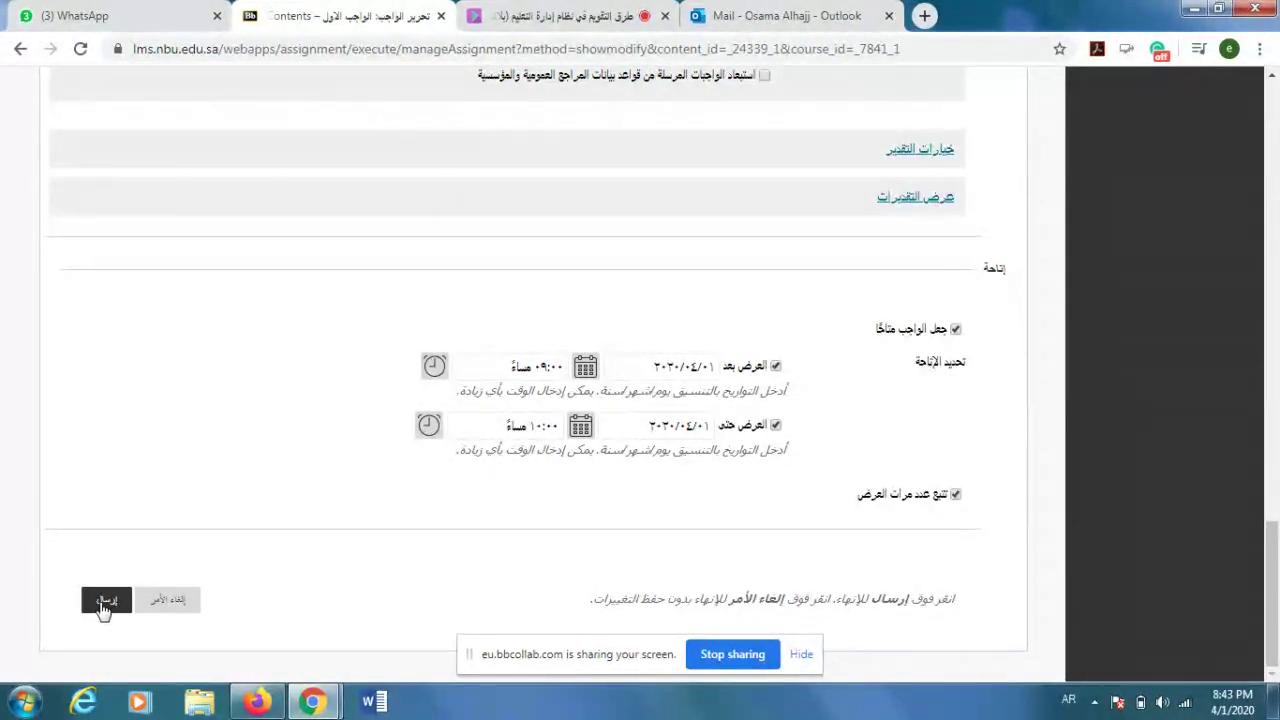
left_click(105, 608)
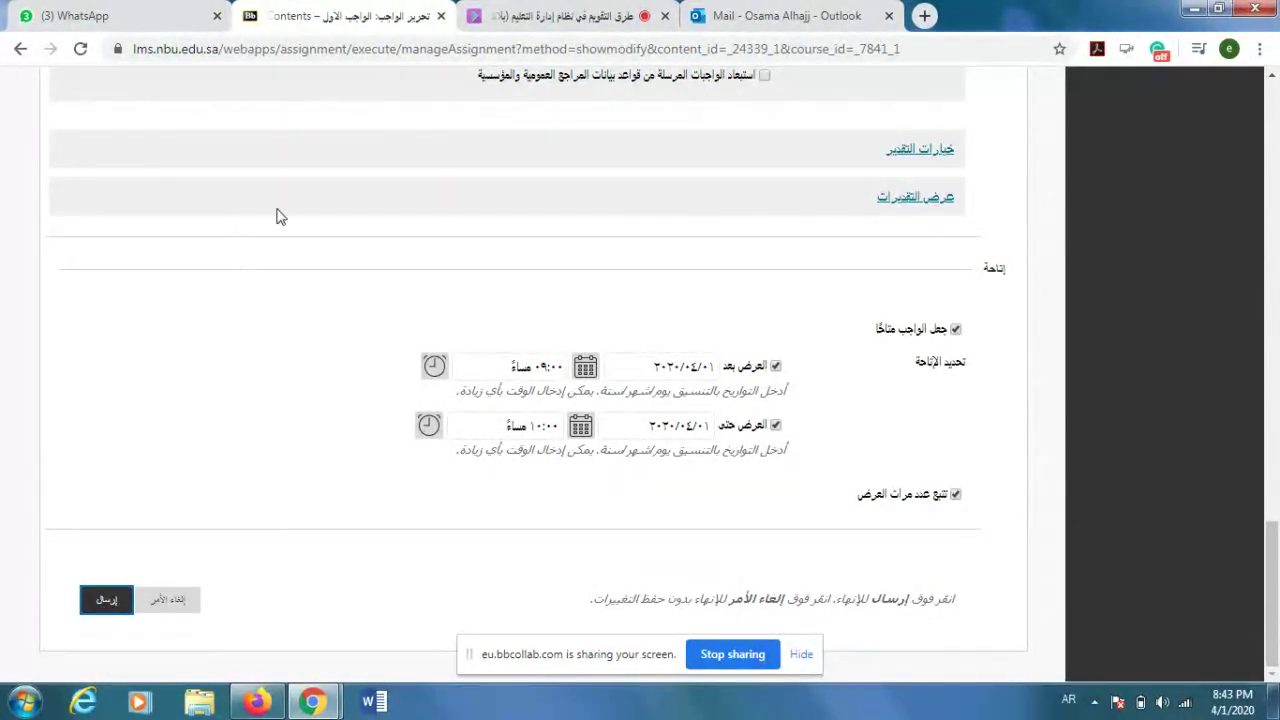
Check the live Collaborate session, then return to the Blackboard course page.
left_click(560, 16)
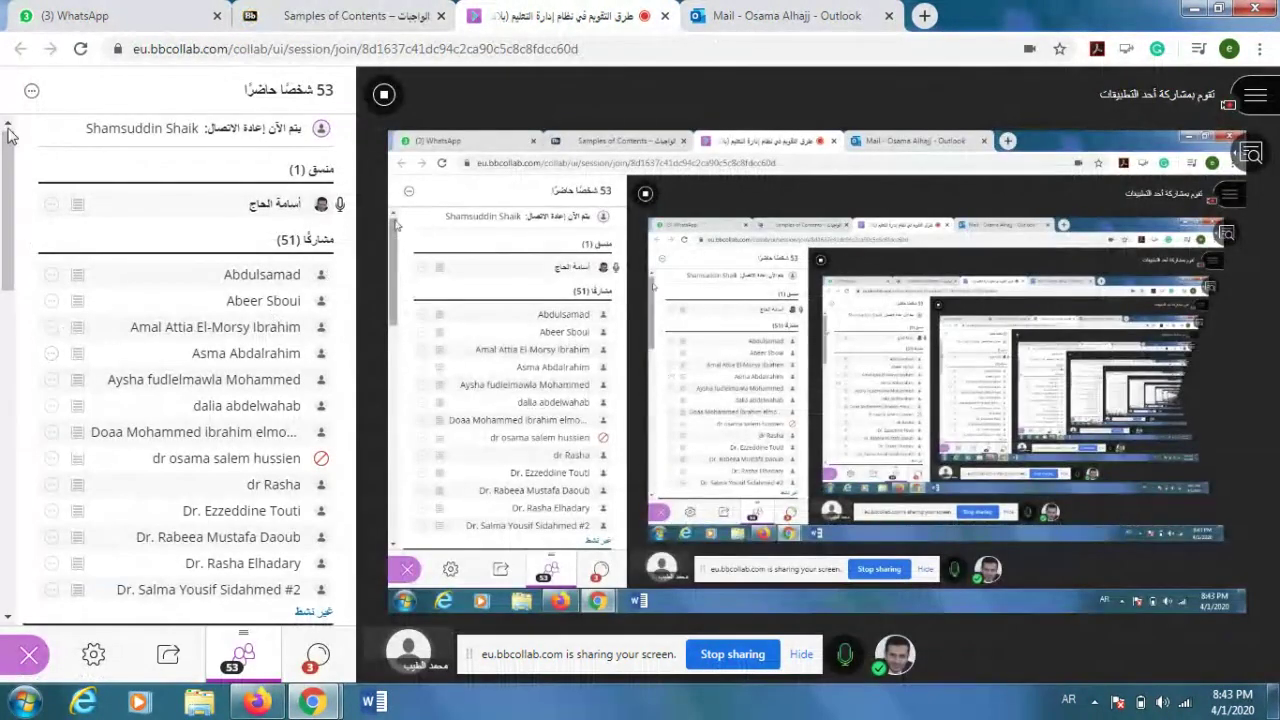
scroll(6, 132, "up", 1)
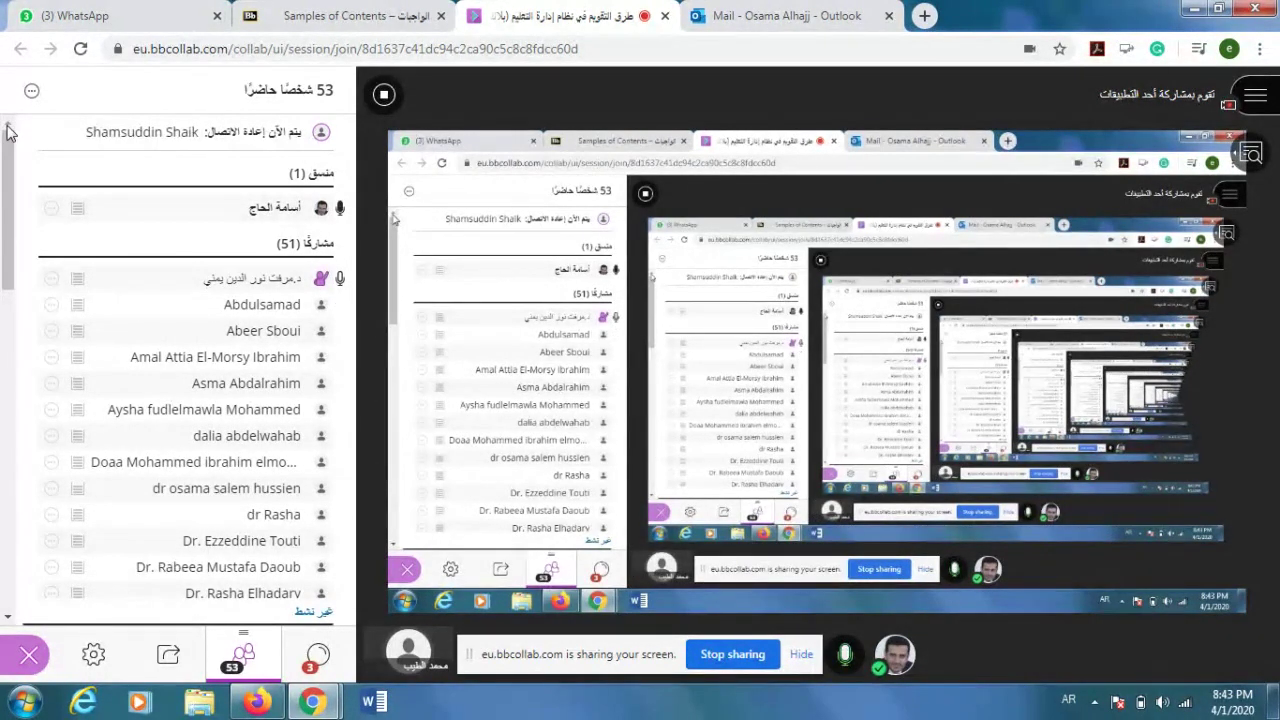
left_click(395, 16)
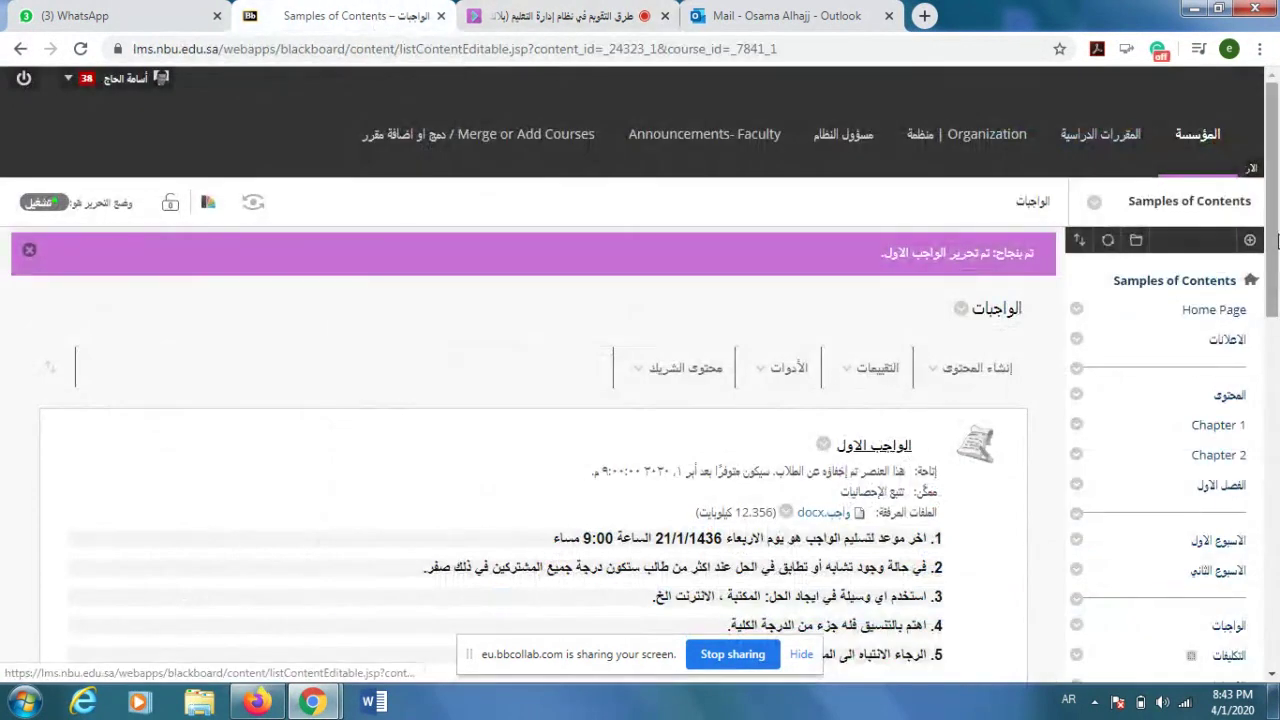
Create a new assignment from the Assessments menu and name it واجب للمجموعات.
left_click_drag(1275, 250, 1275, 290)
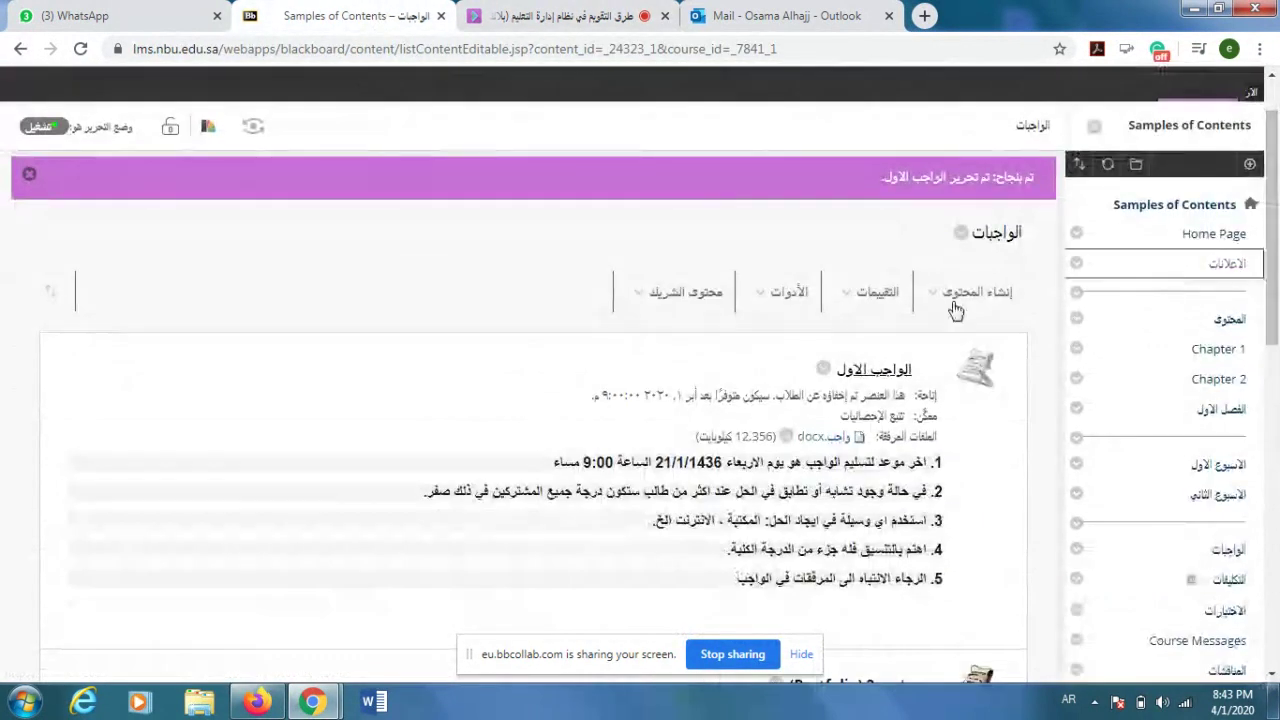
left_click(870, 298)
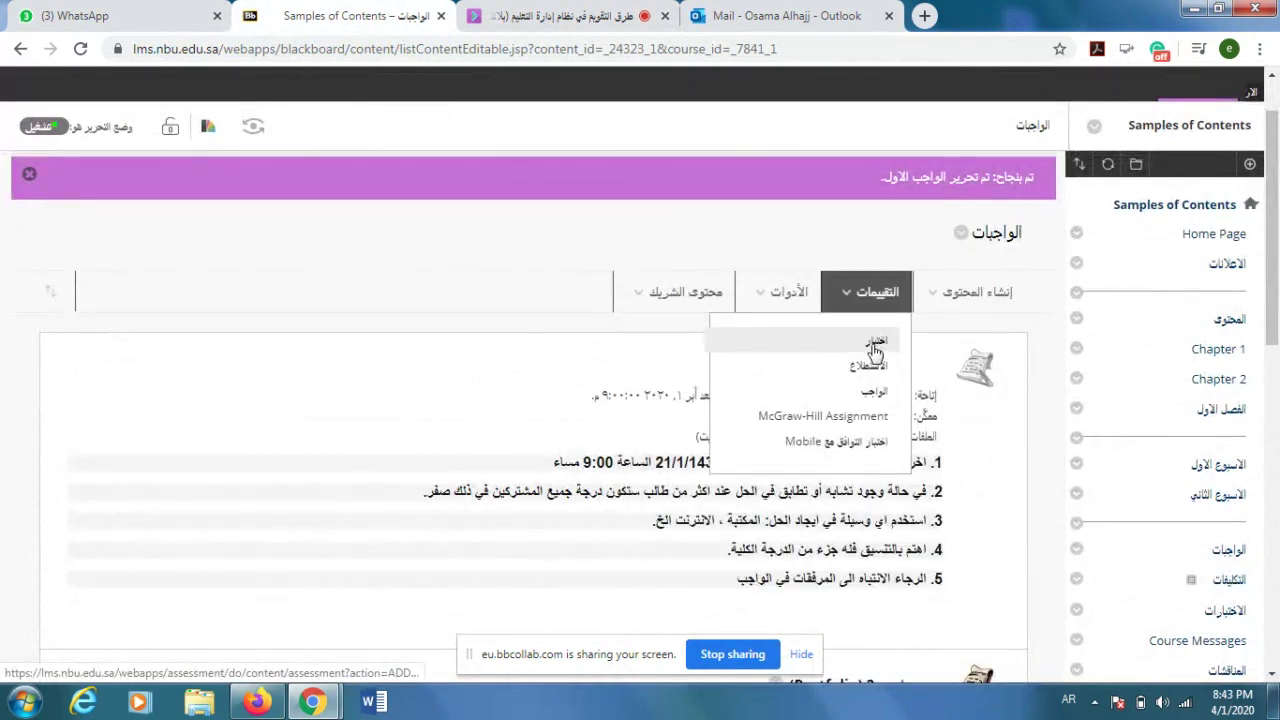
left_click(875, 398)
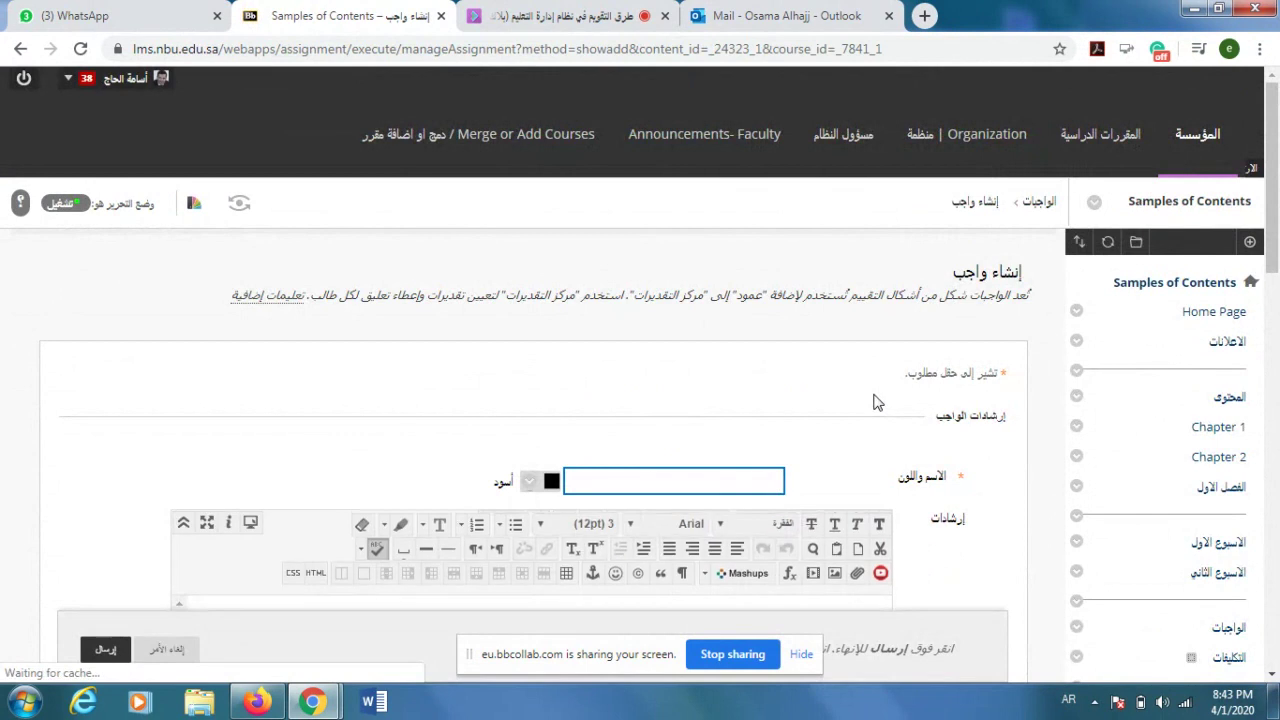
type("ال")
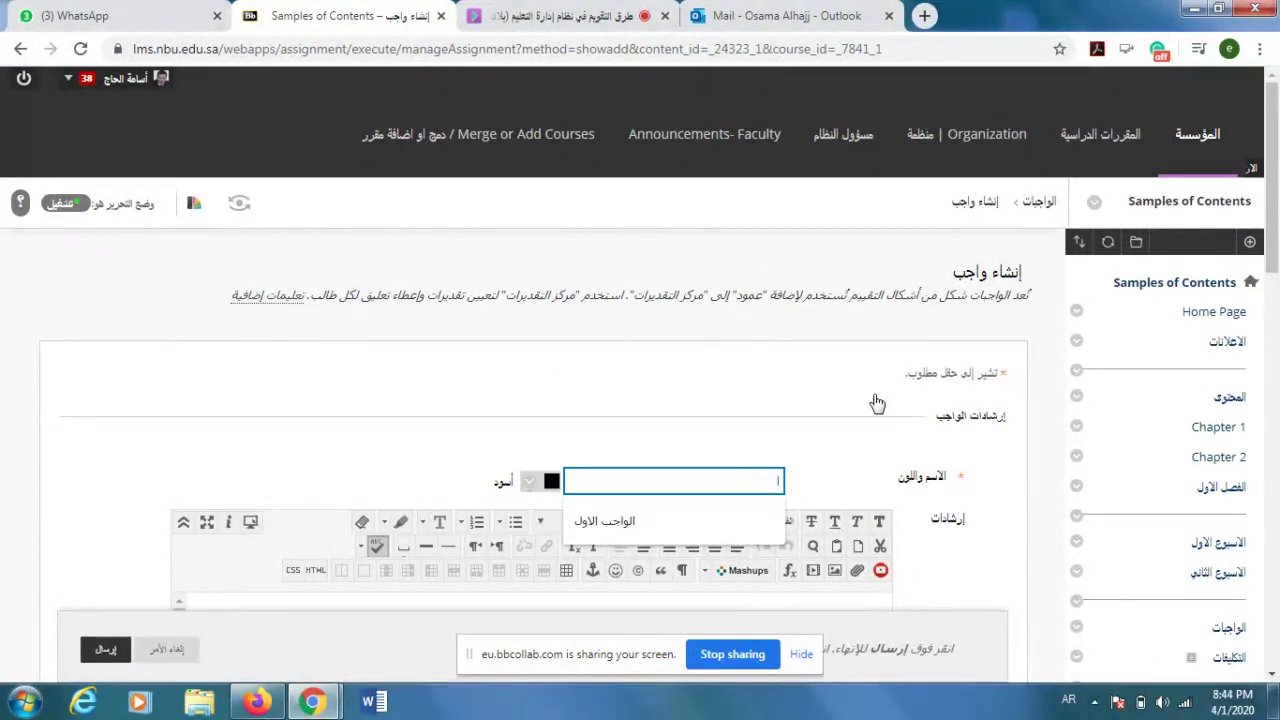
key("BackSpace")
type("واجب")
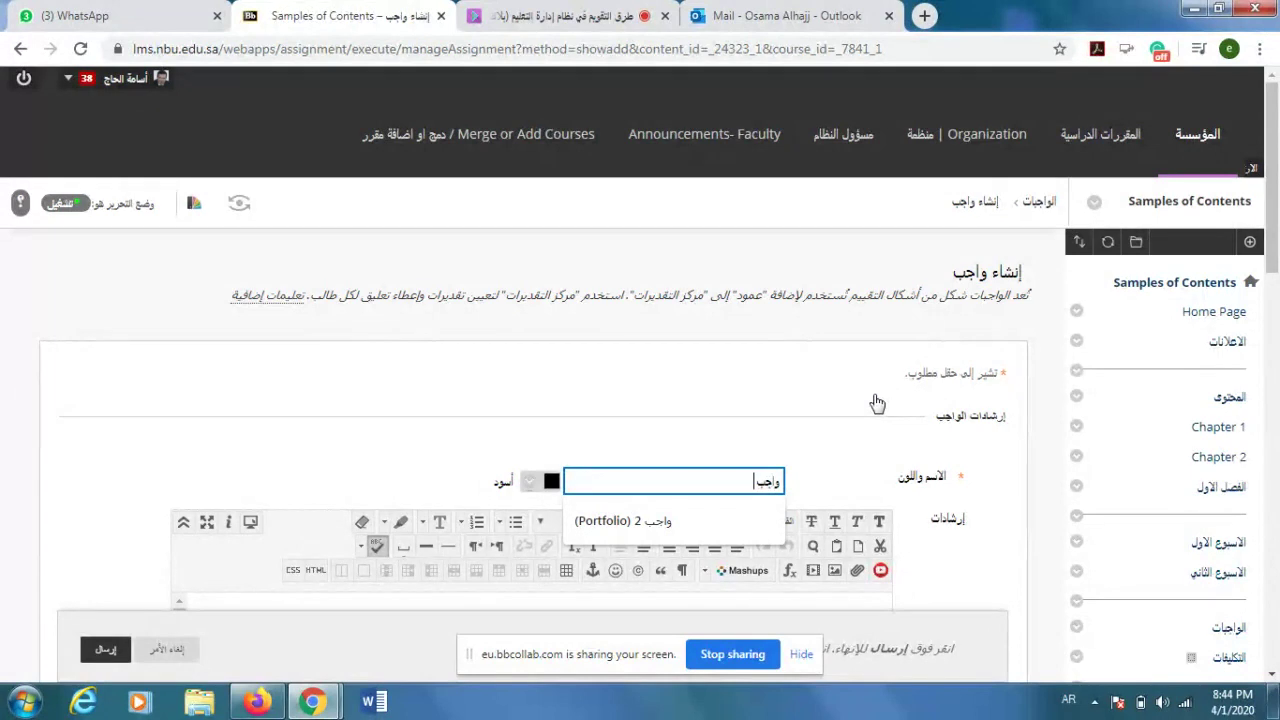
type(" ال")
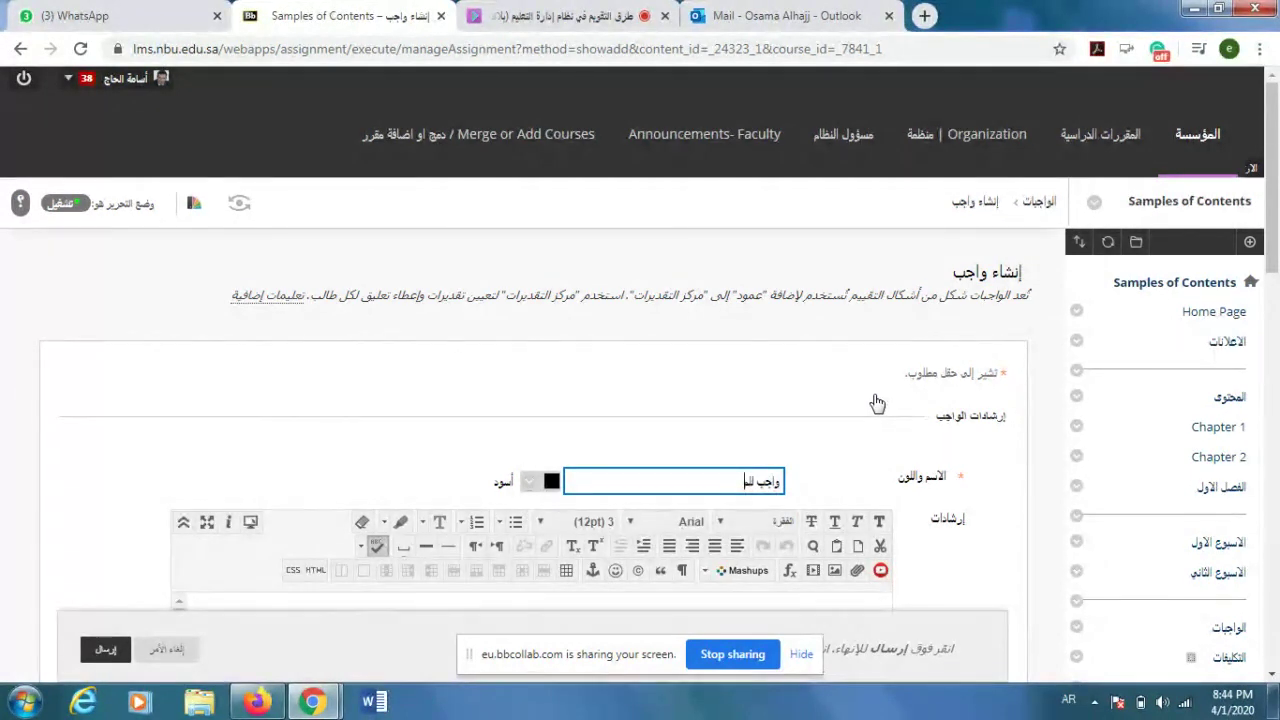
type("مجموعات")
scroll(1272, 285, "down", 2)
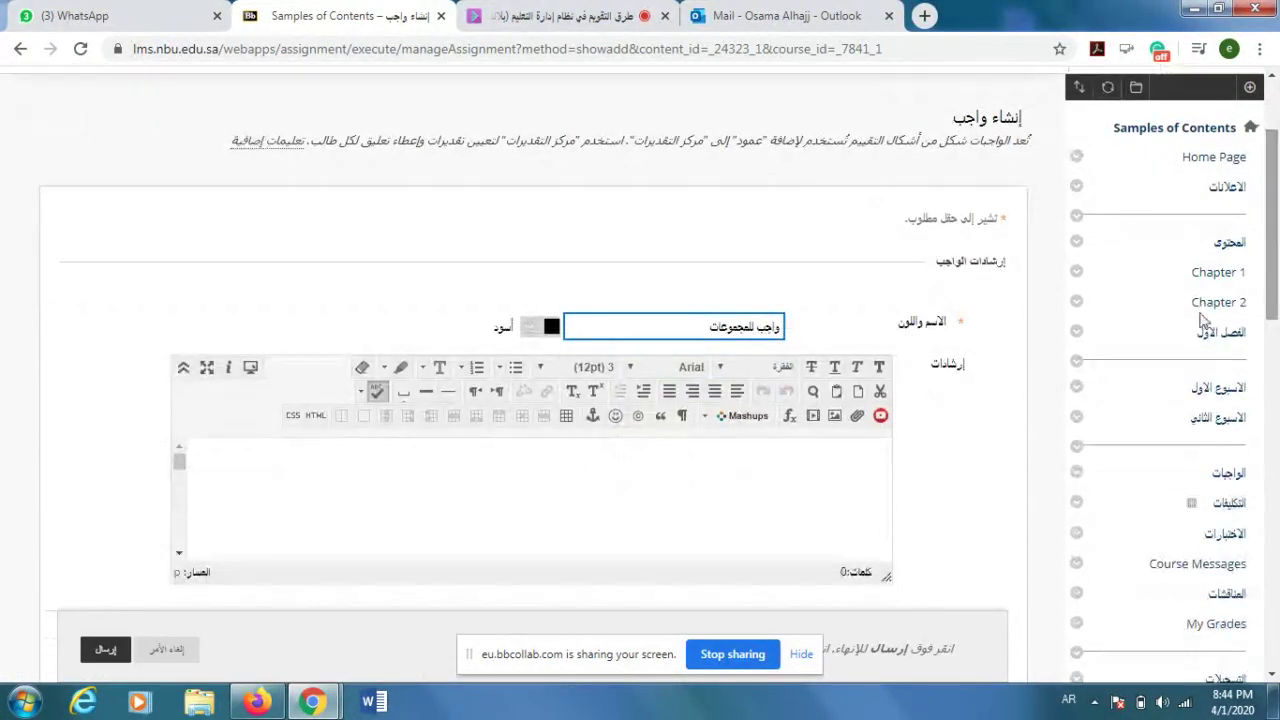
Set the assignment's due date to April 8, 2020, at 11:59 PM using the calendar.
left_click(831, 483)
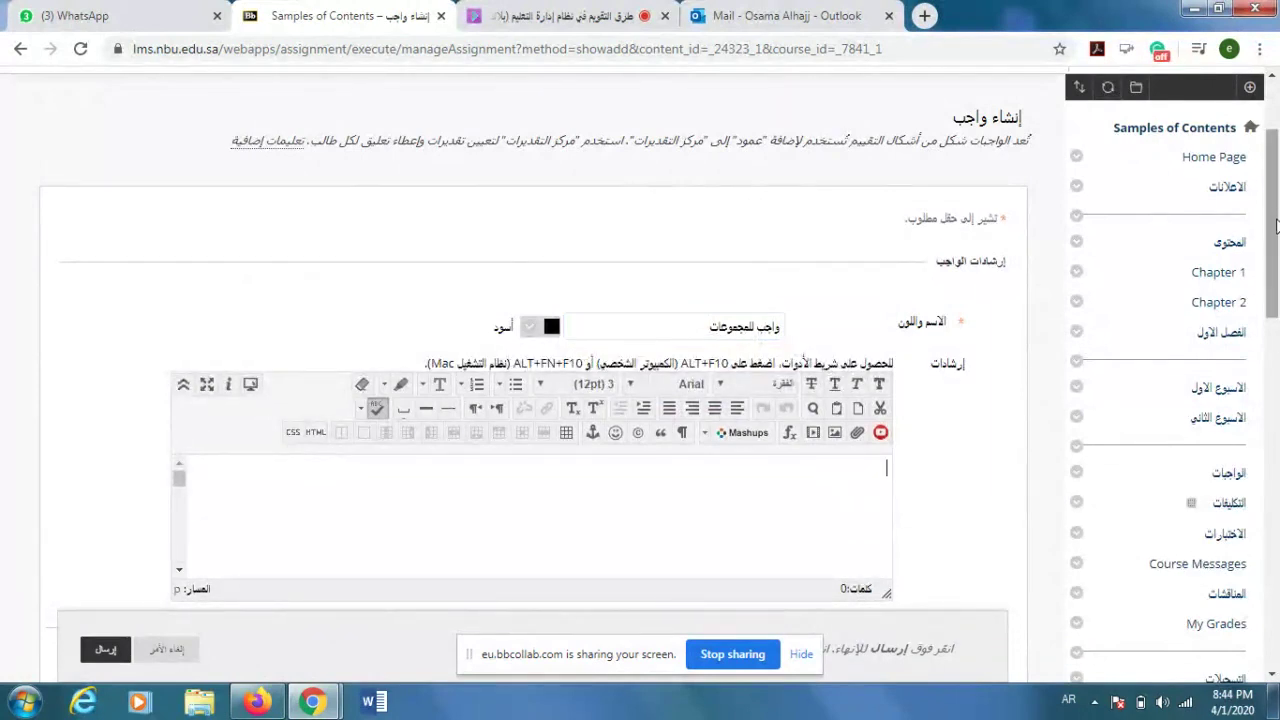
left_click_drag(1276, 228, 1276, 285)
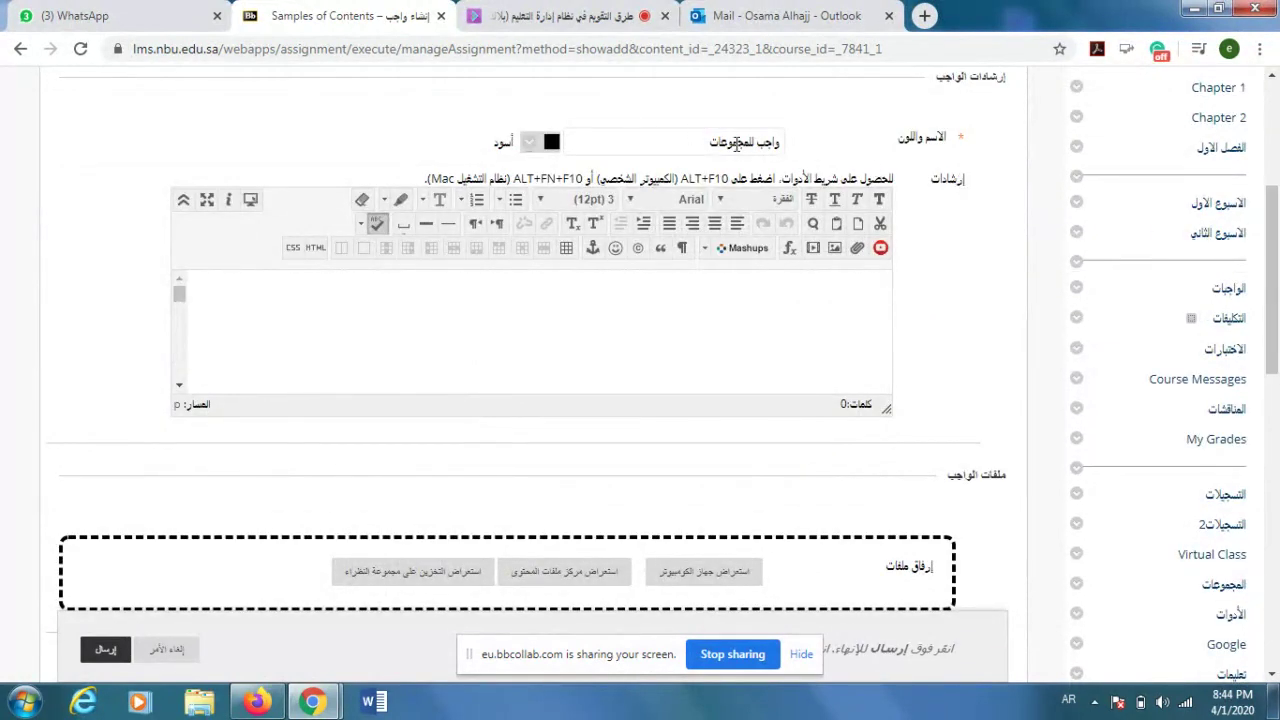
scroll(818, 480, "down", 2)
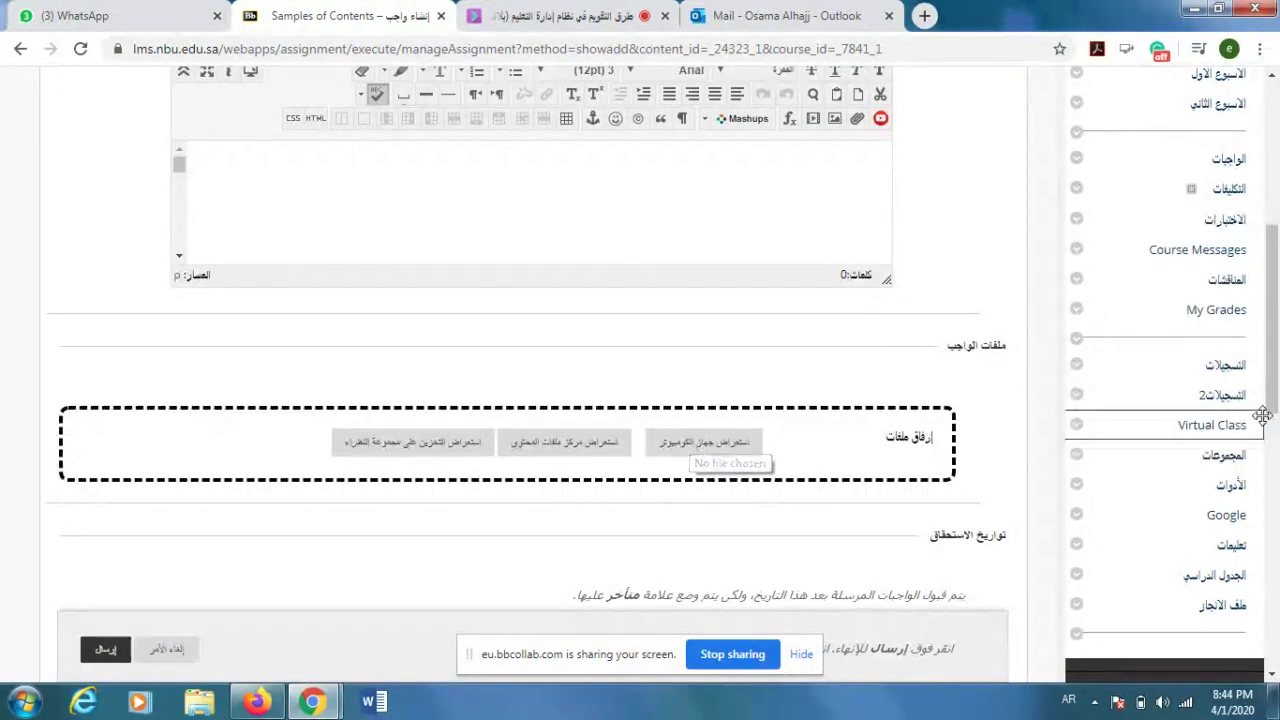
left_click_drag(1275, 343, 1275, 433)
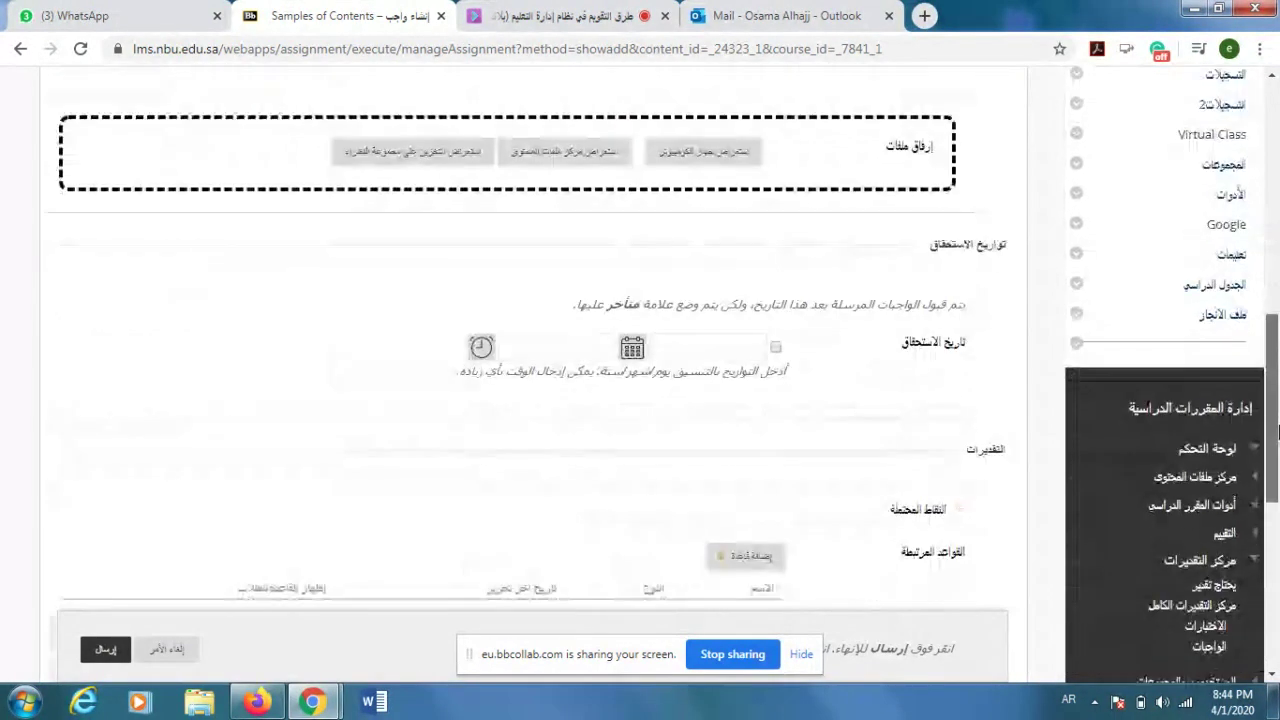
left_click(632, 348)
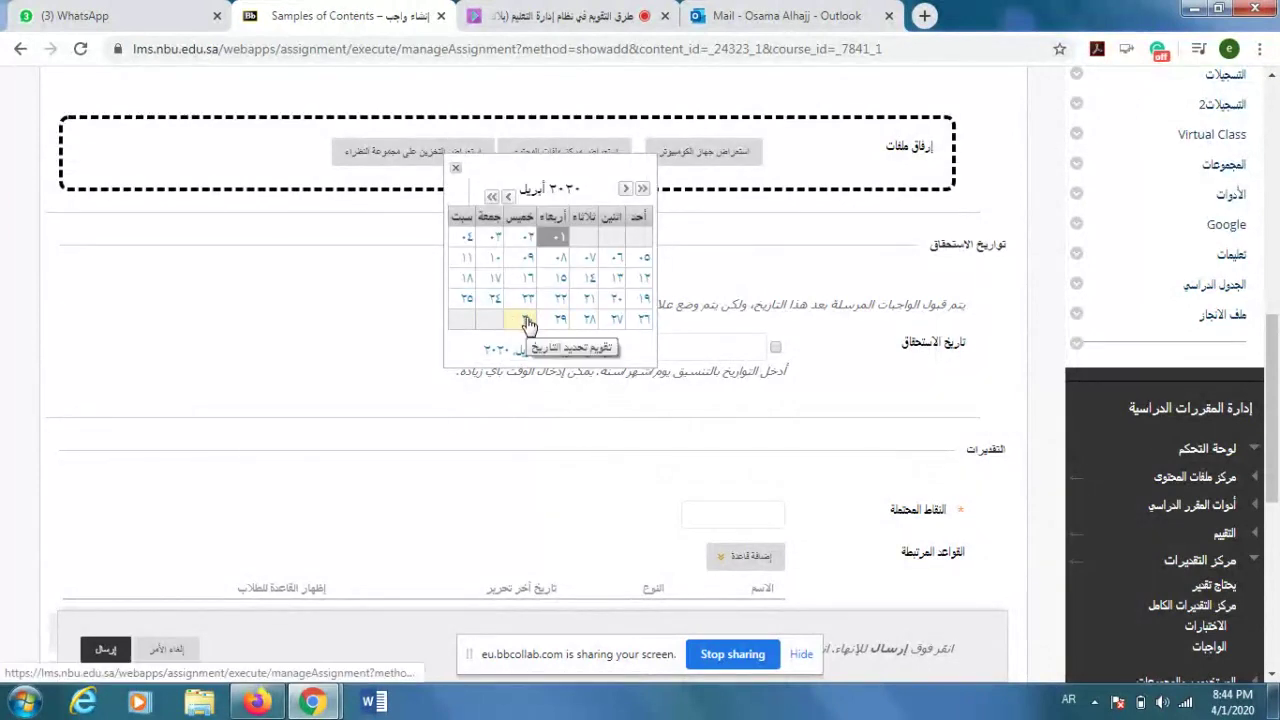
left_click(558, 262)
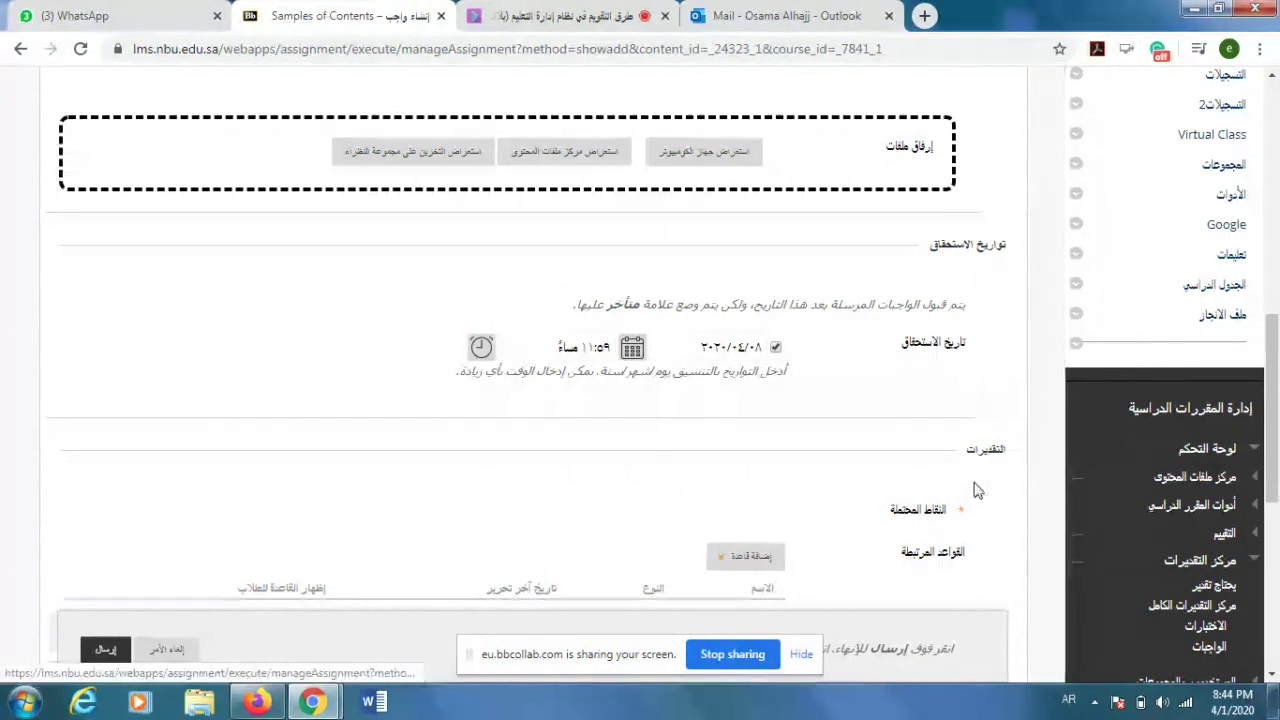
Expand Grading Details and make the assignment a group submission.
scroll(1277, 410, "down", 3)
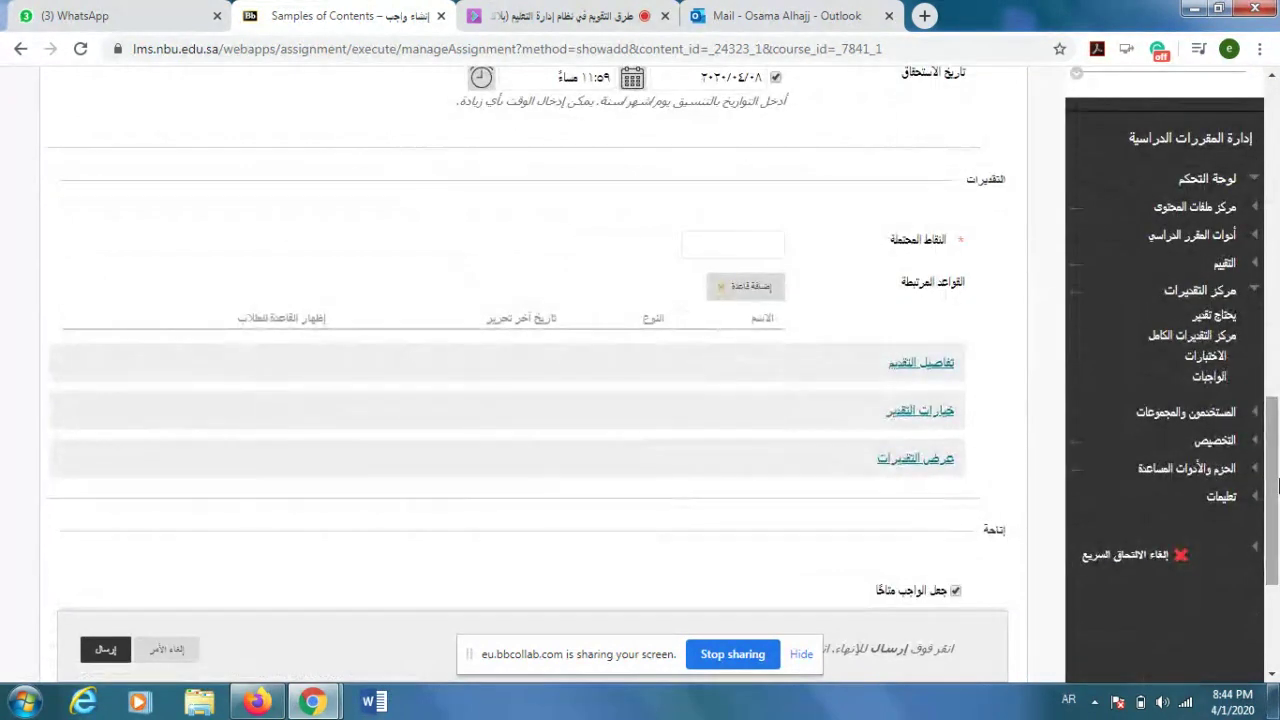
left_click(938, 370)
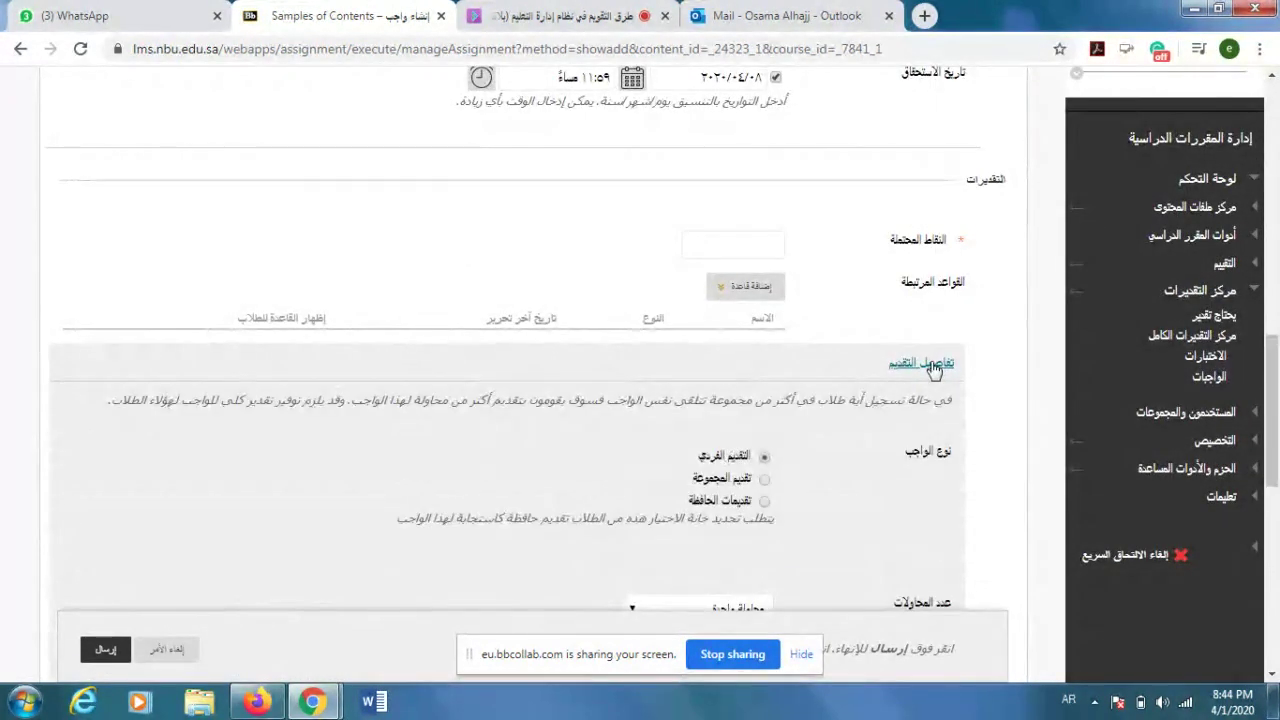
scroll(1247, 386, "down", 1)
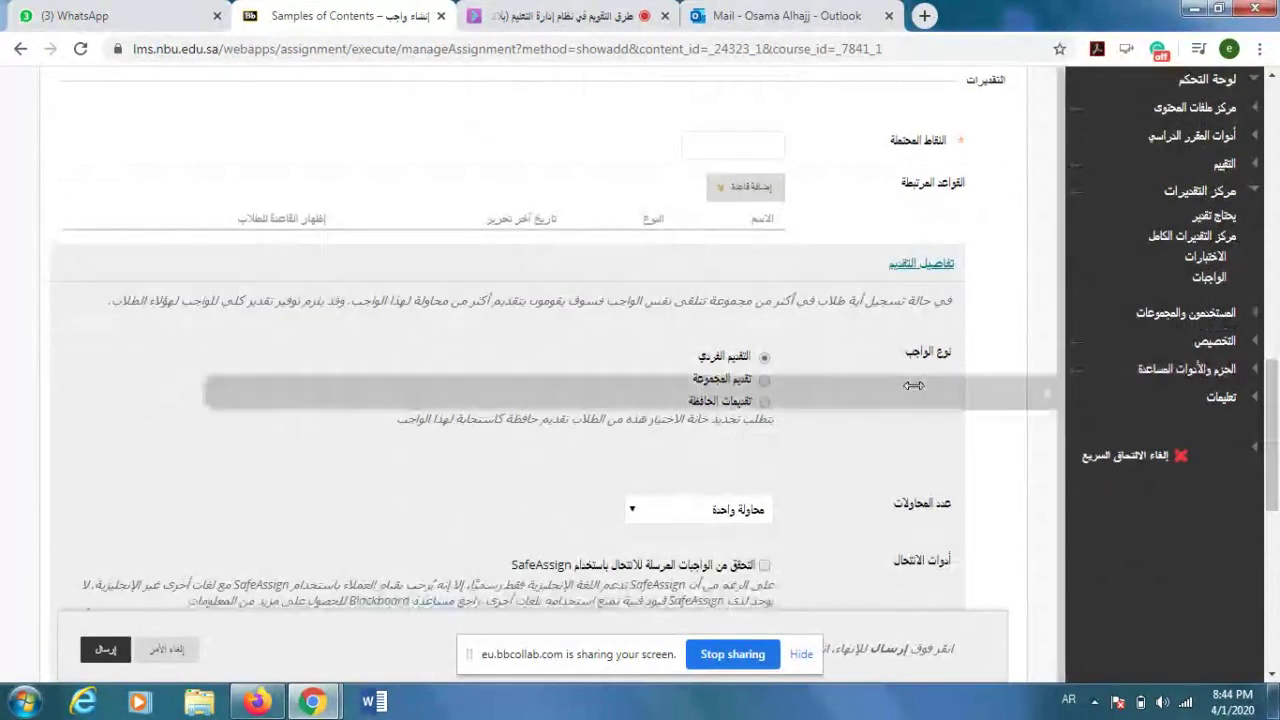
scroll(770, 300, "down", 1)
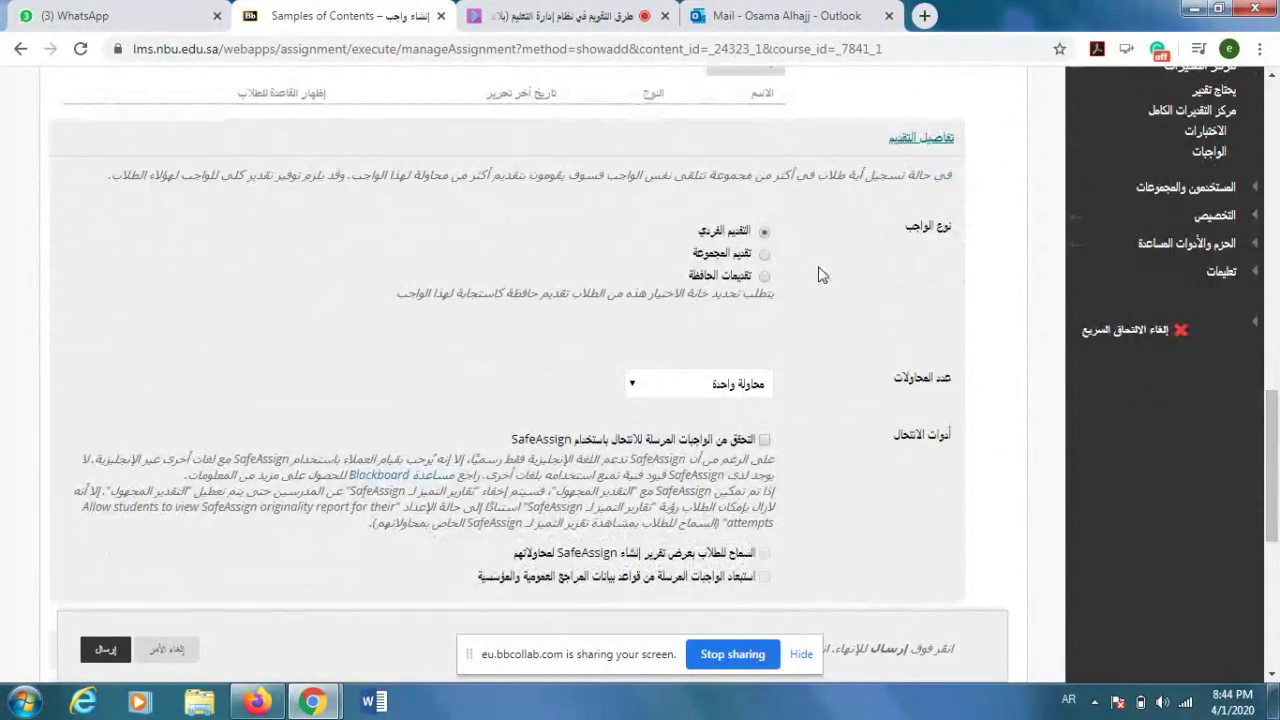
left_click(765, 256)
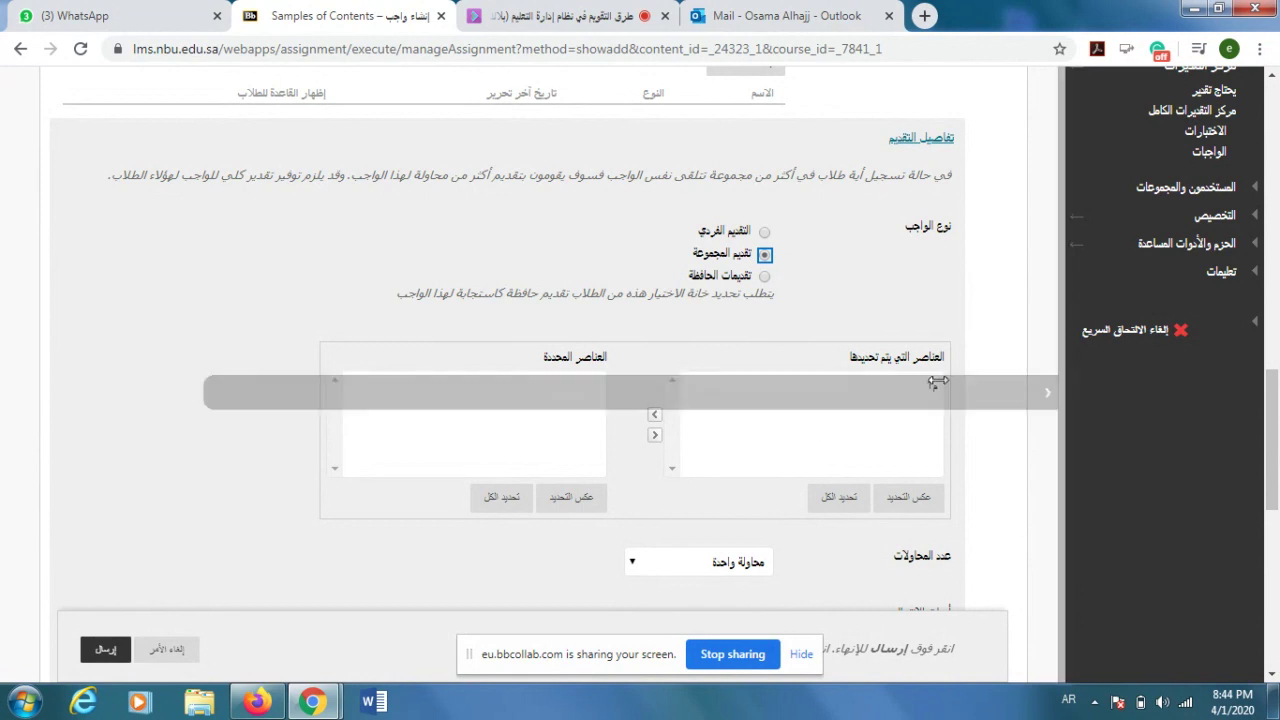
Assign group م1 to the assignment and keep it at a single attempt.
scroll(1256, 413, "down", 1)
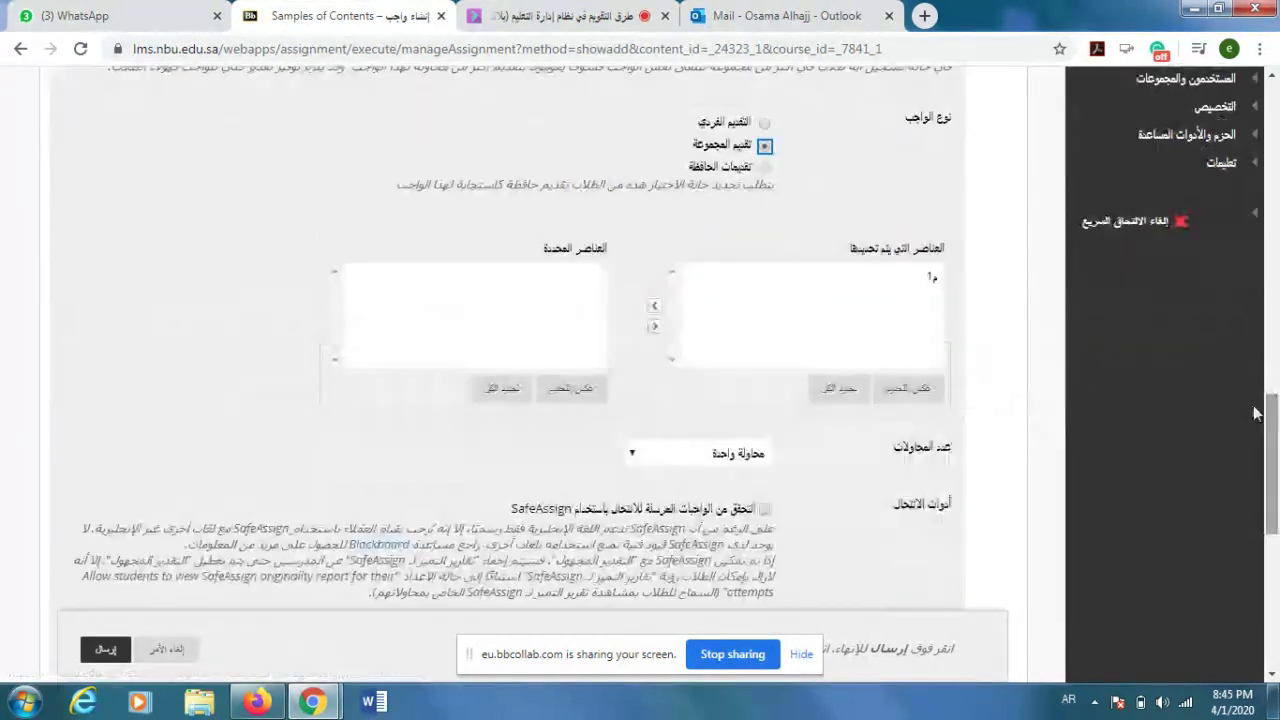
left_click(931, 279)
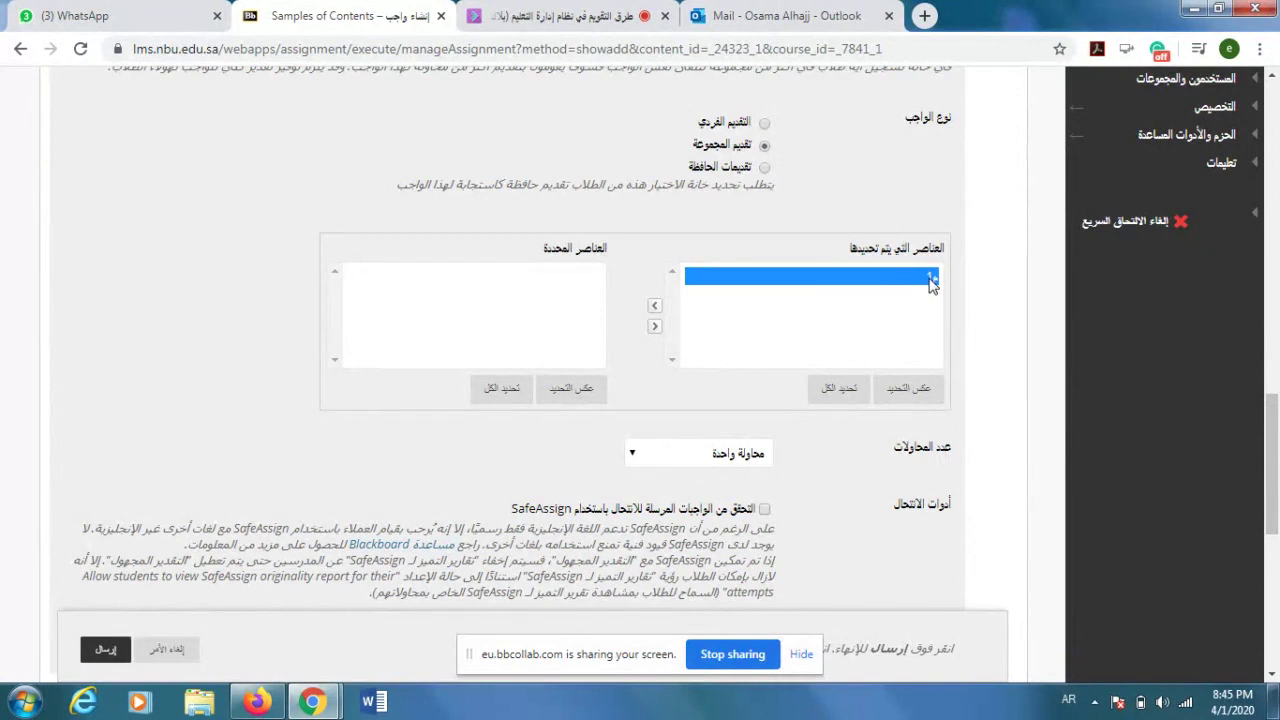
left_click(656, 308)
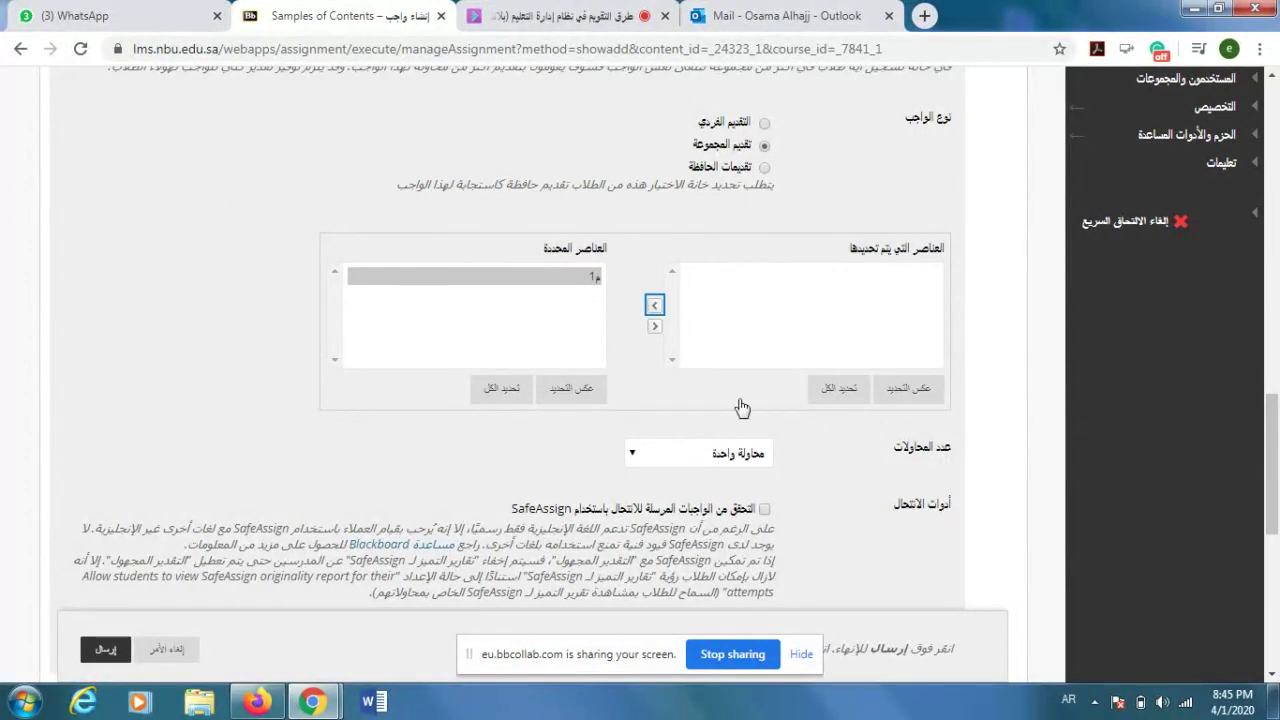
left_click(727, 458)
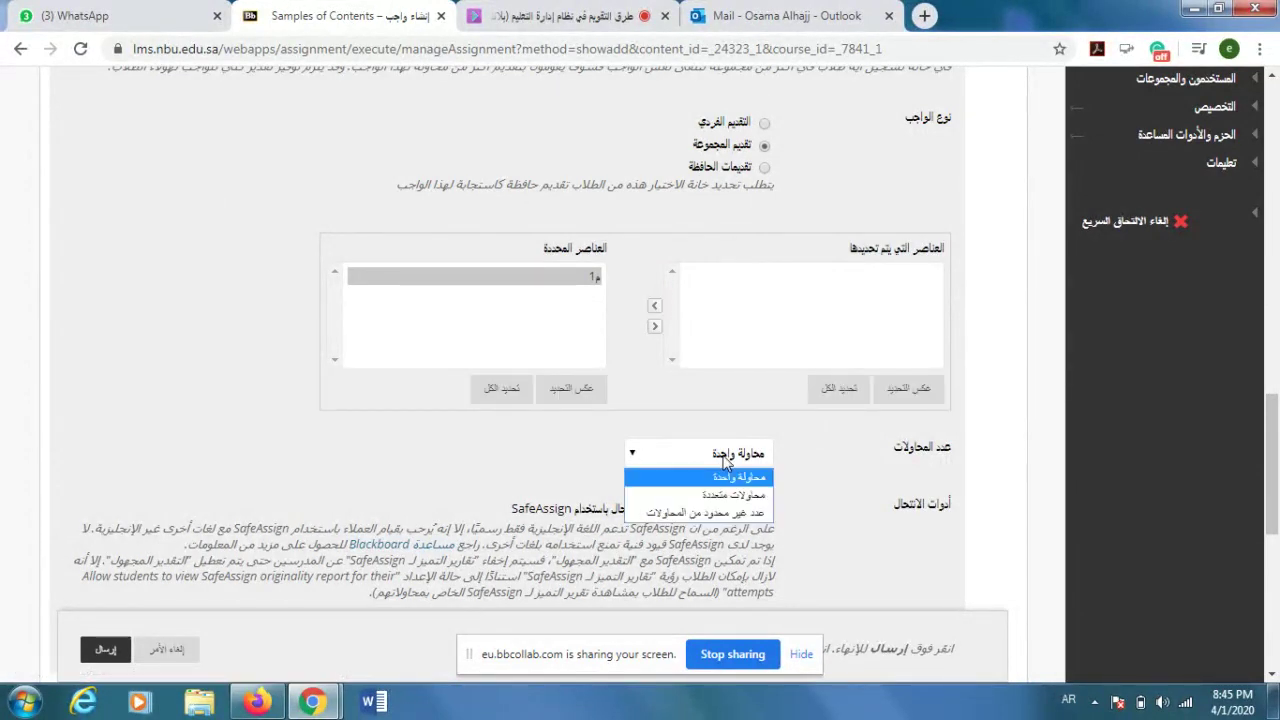
left_click_drag(1277, 460, 1277, 528)
left_click(672, 284)
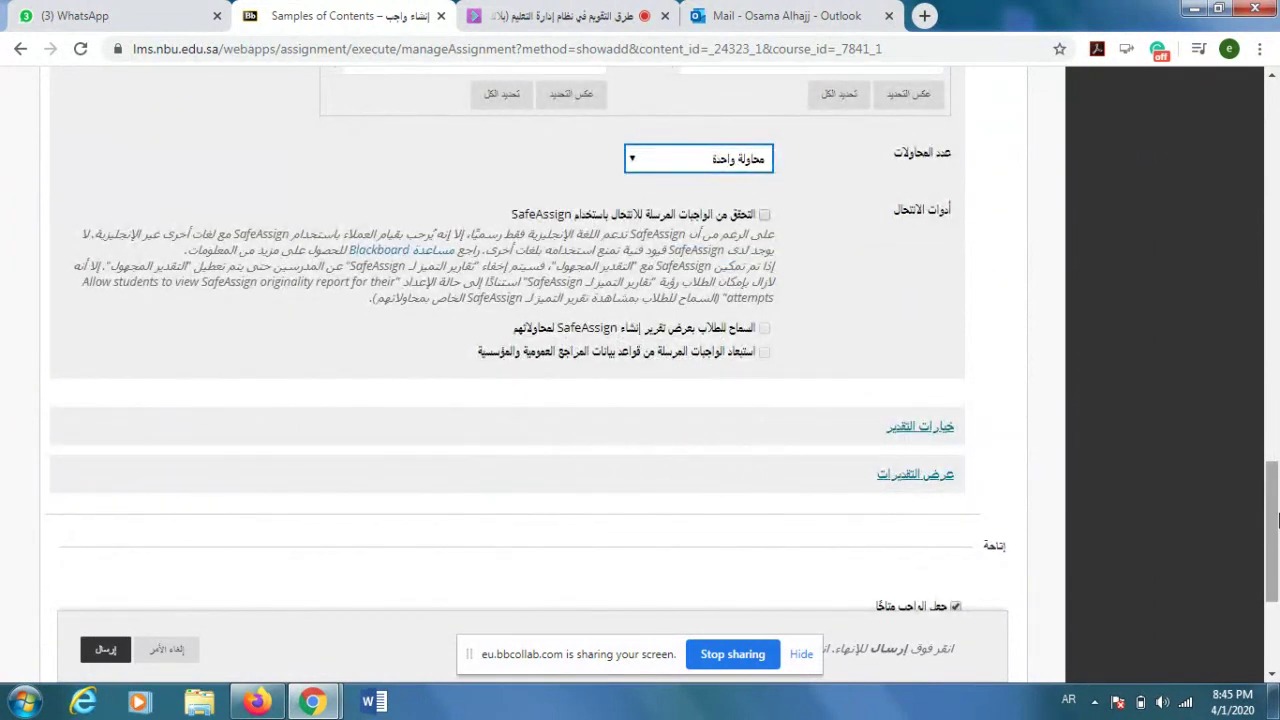
scroll(957, 412, "down", 2)
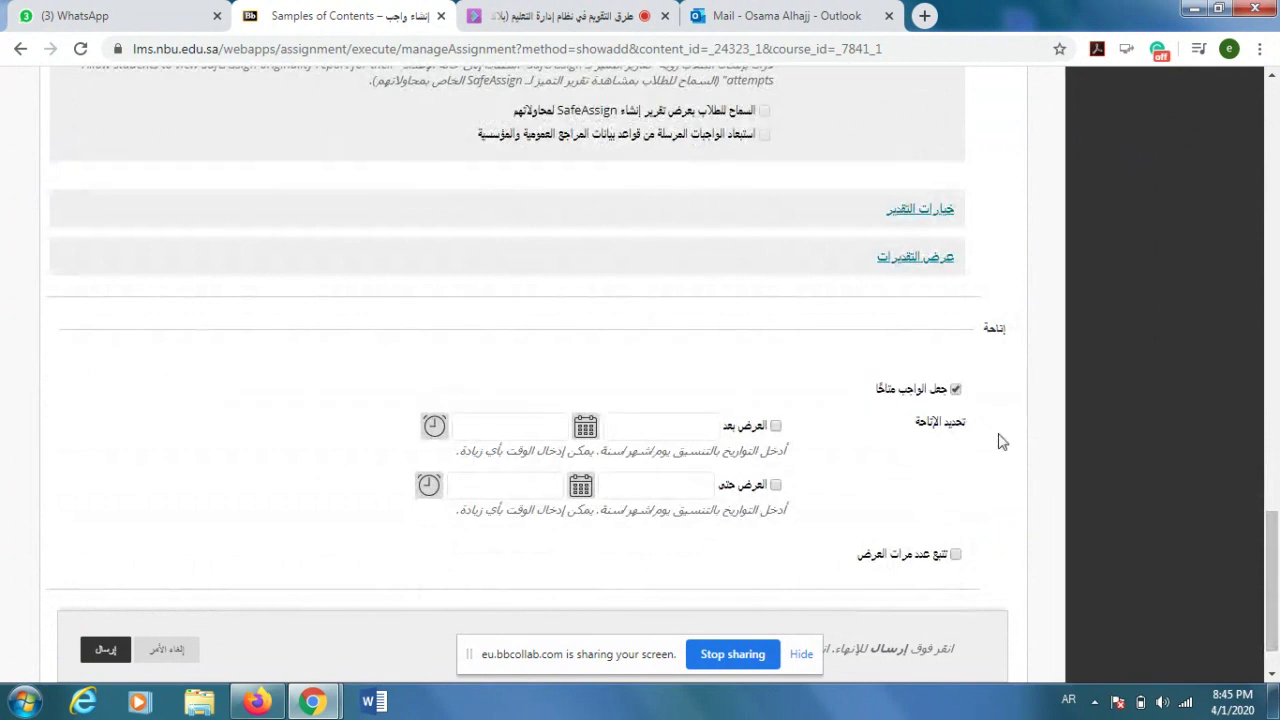
left_click_drag(1275, 555, 1275, 613)
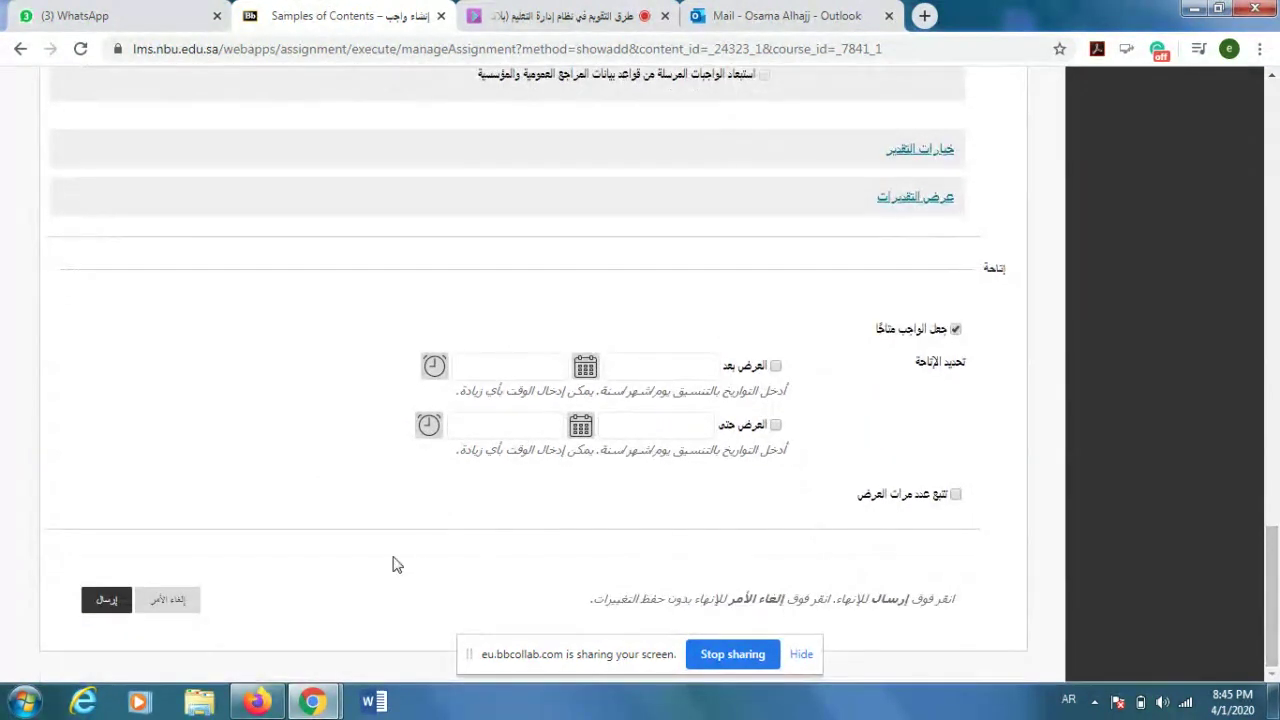
Give the assignment 5 possible points and submit it.
left_click(108, 603)
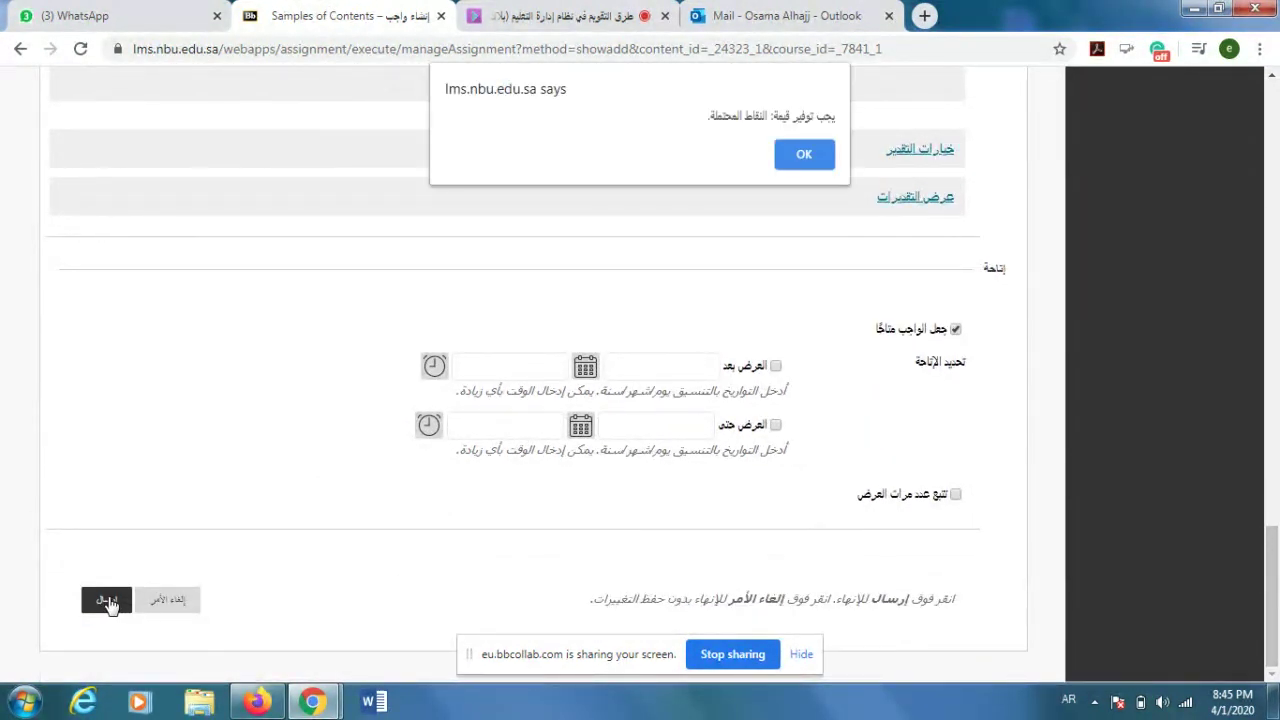
left_click(806, 156)
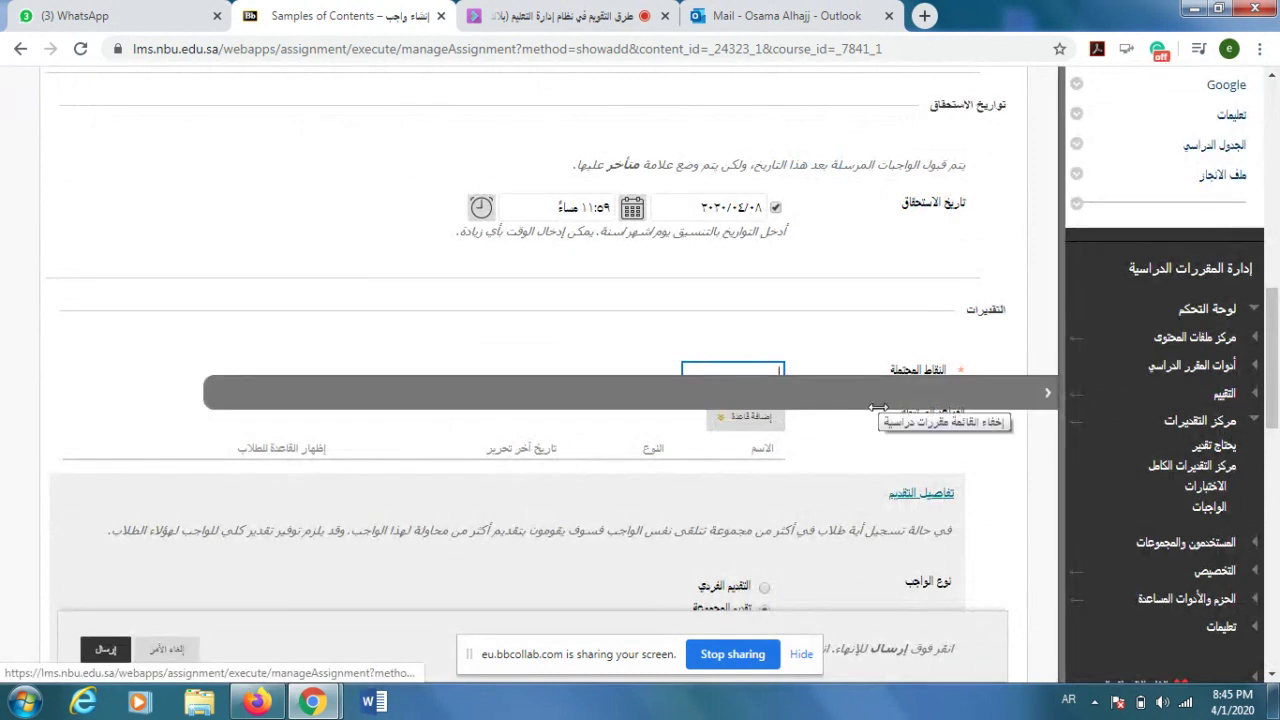
type("10")
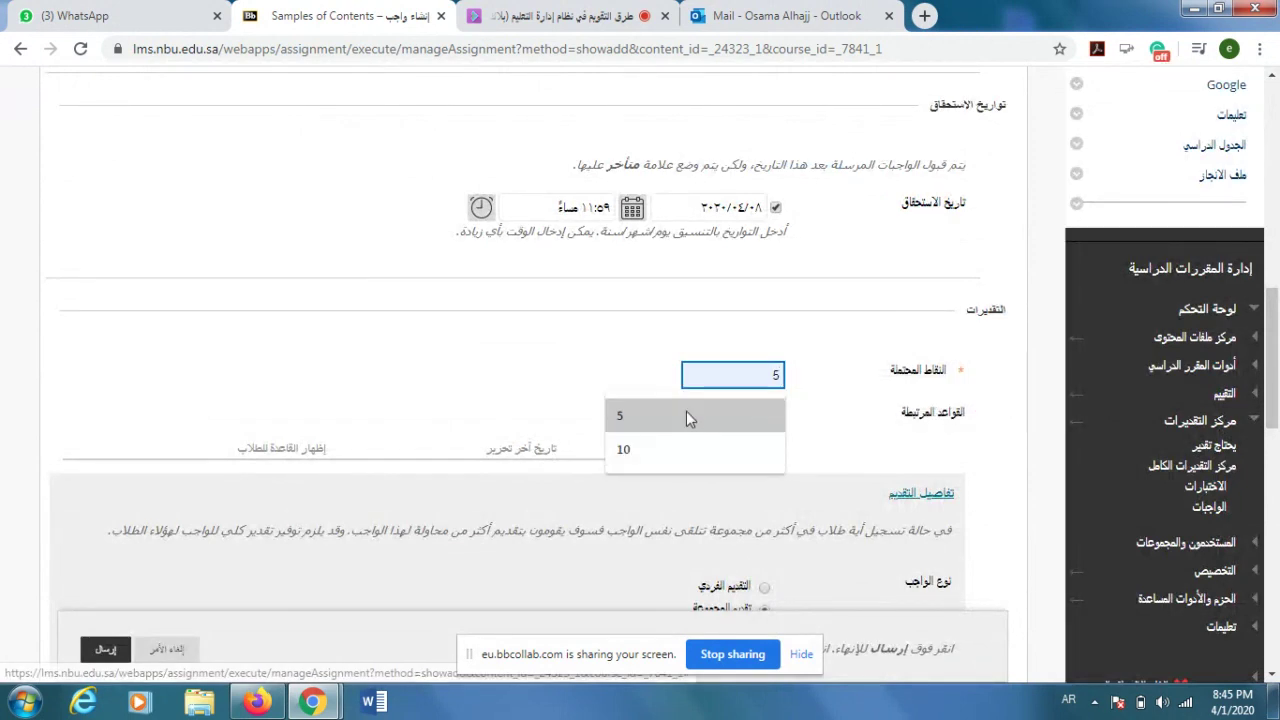
left_click(686, 411)
left_click_drag(1277, 300, 1277, 580)
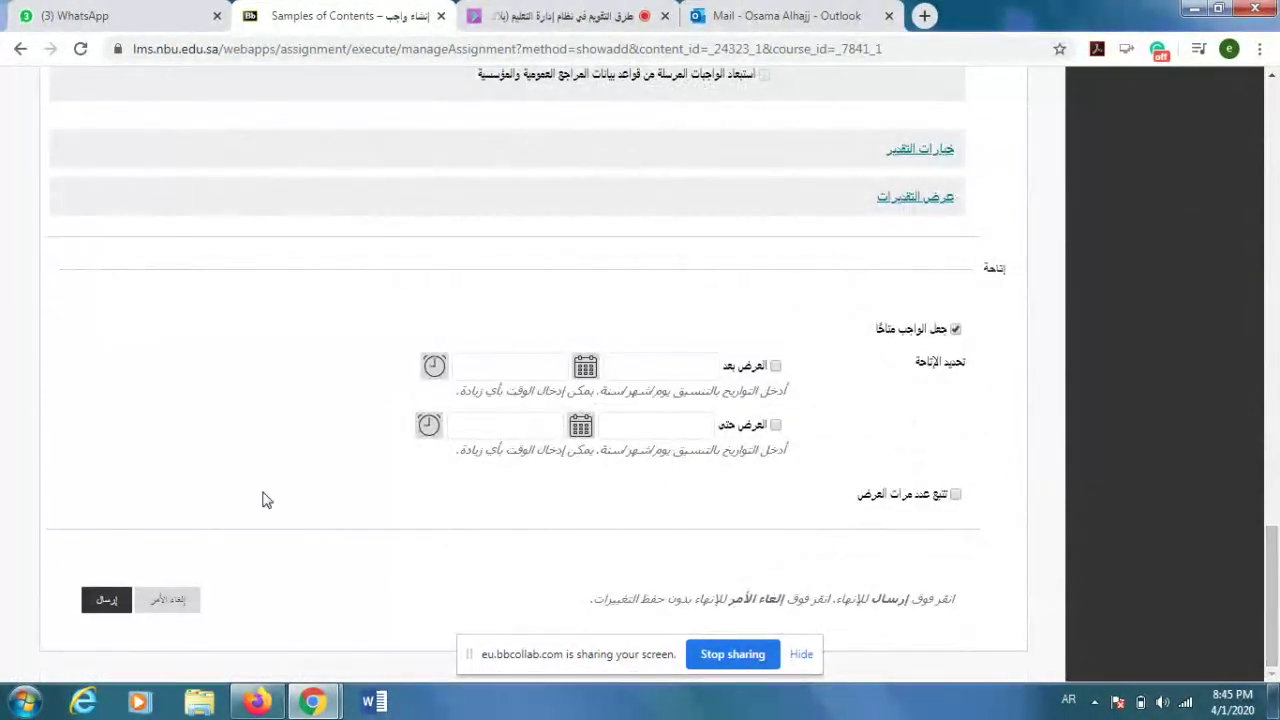
left_click(107, 603)
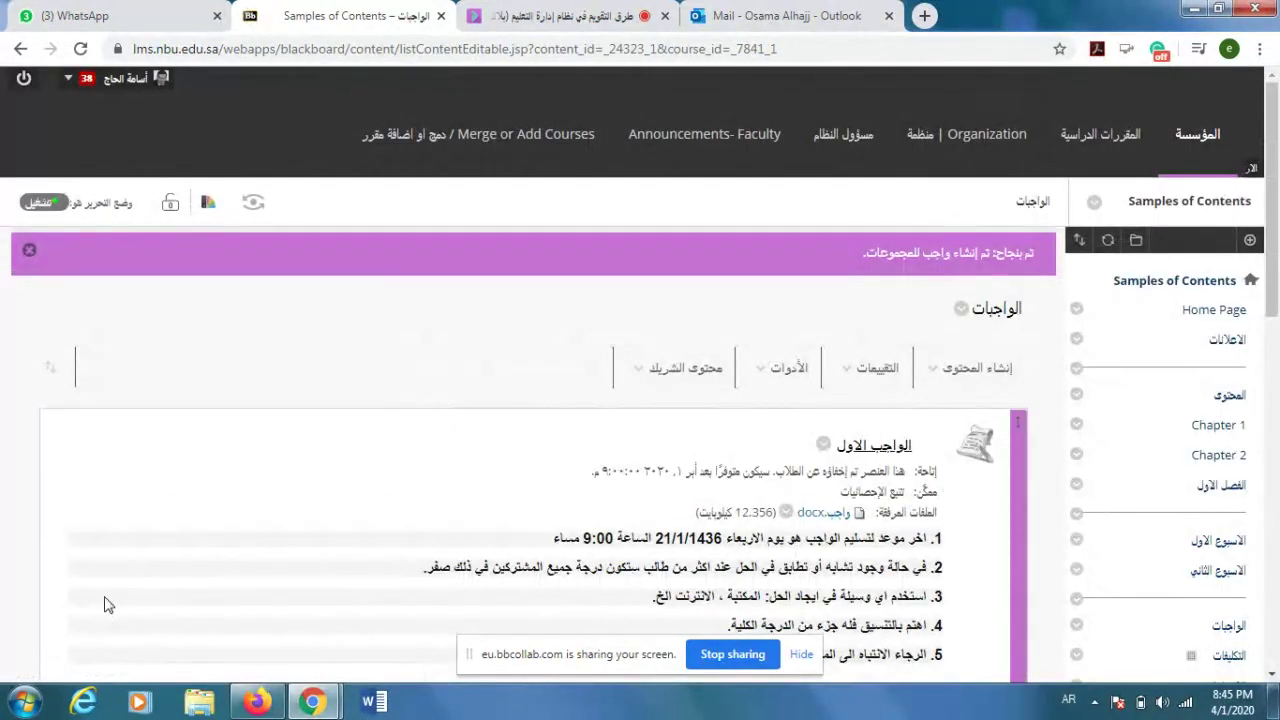
Move the new group assignment in the list, then switch to the student's Firefox window.
left_click_drag(1277, 228, 1277, 570)
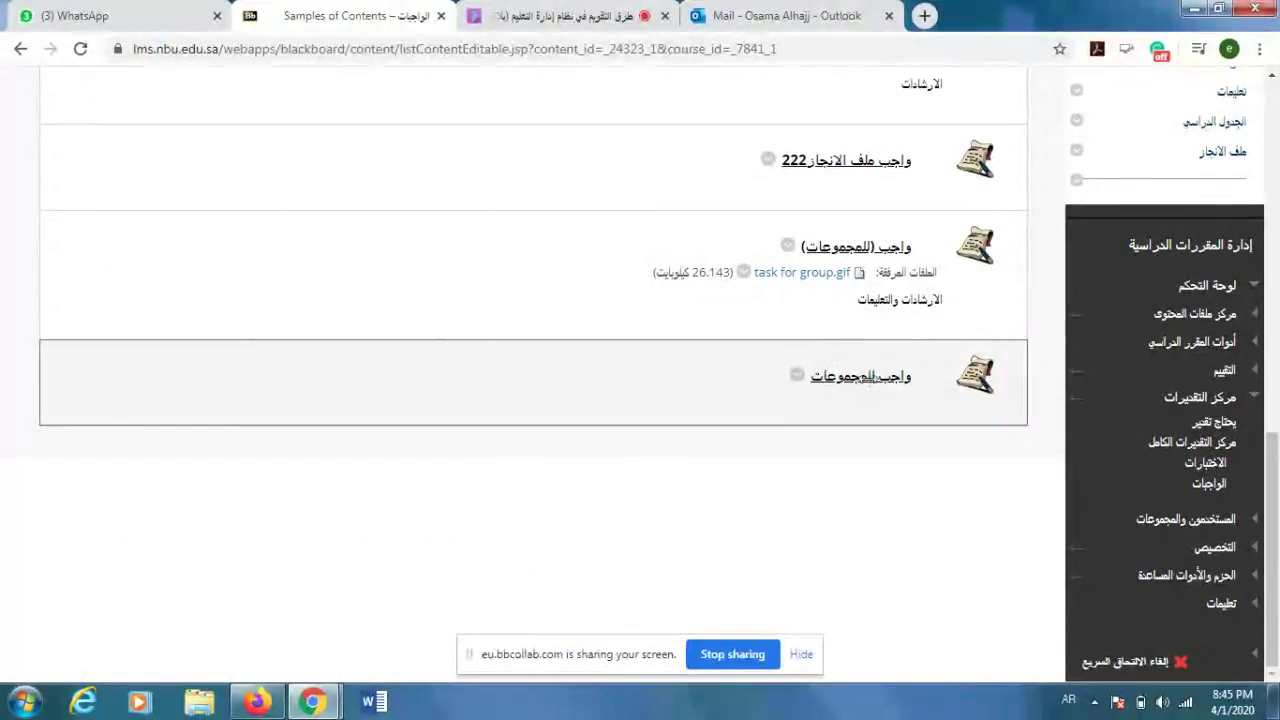
left_click_drag(840, 362, 878, 384)
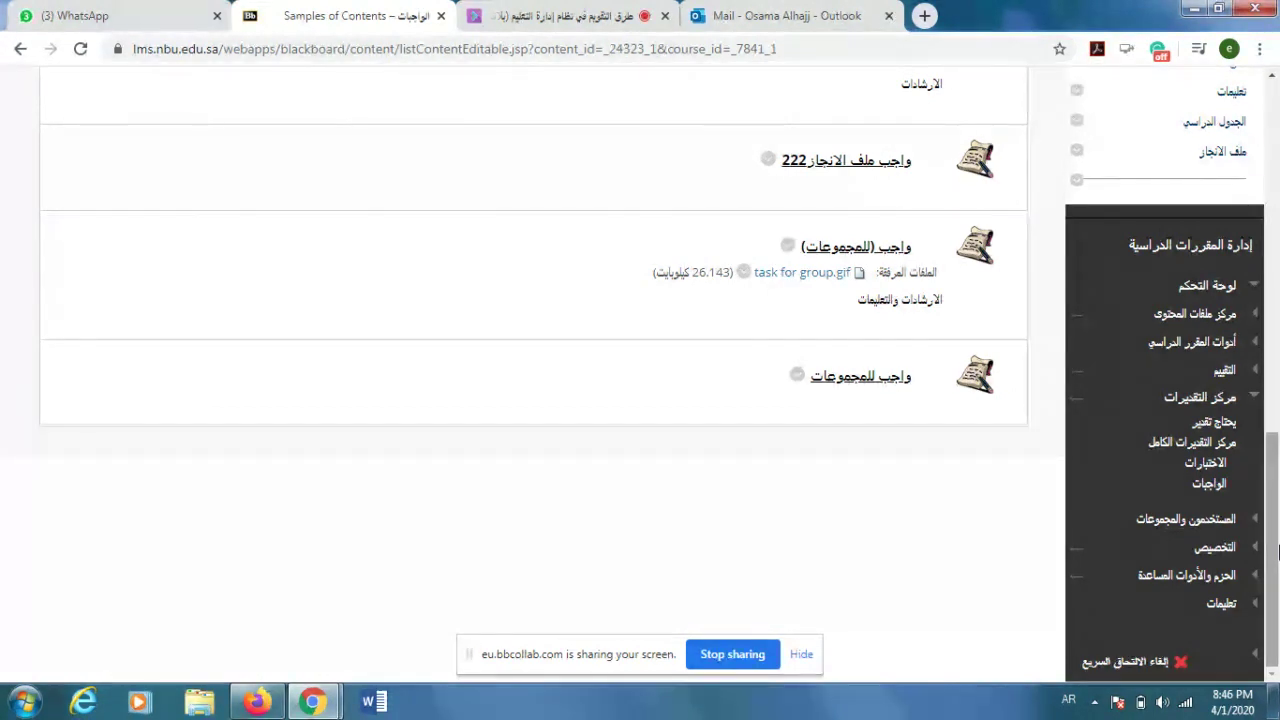
left_click(257, 702)
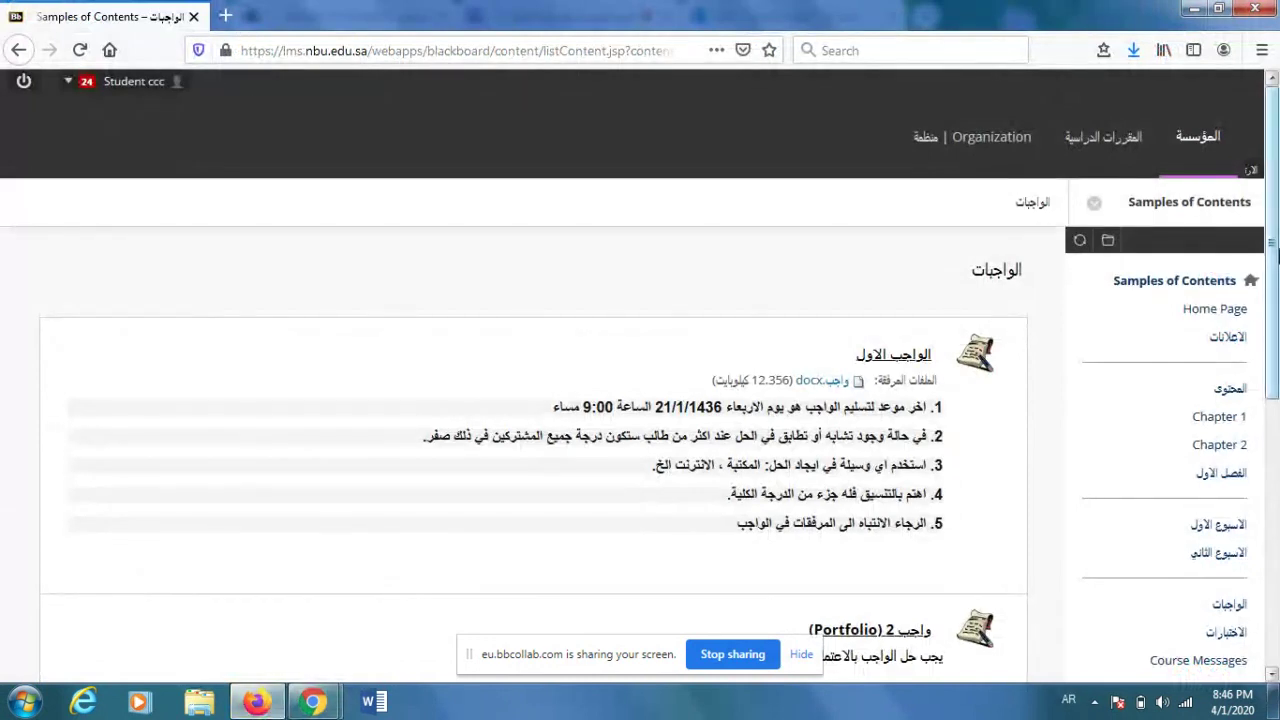
As the student, open واجب للمجموعات's upload page showing group م1, 5 points and the April 8 due date.
left_click_drag(1273, 347, 1277, 617)
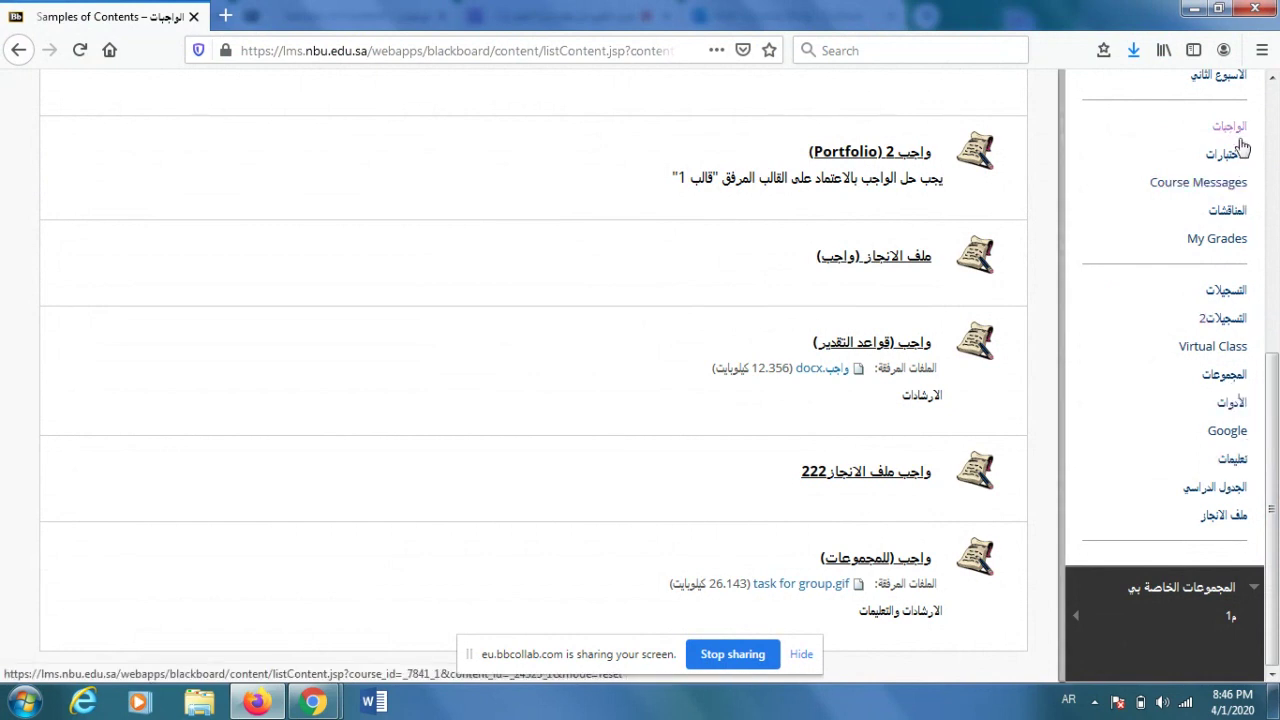
scroll(1277, 463, "up", 3)
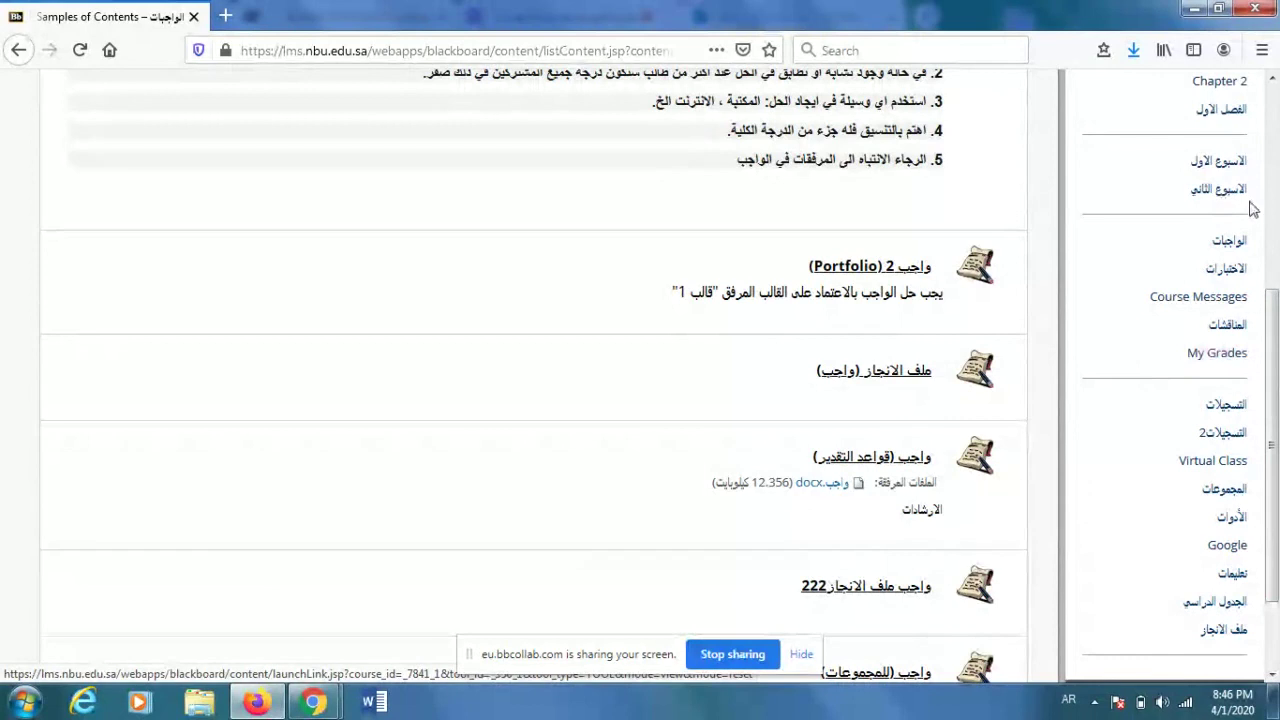
left_click(1232, 242)
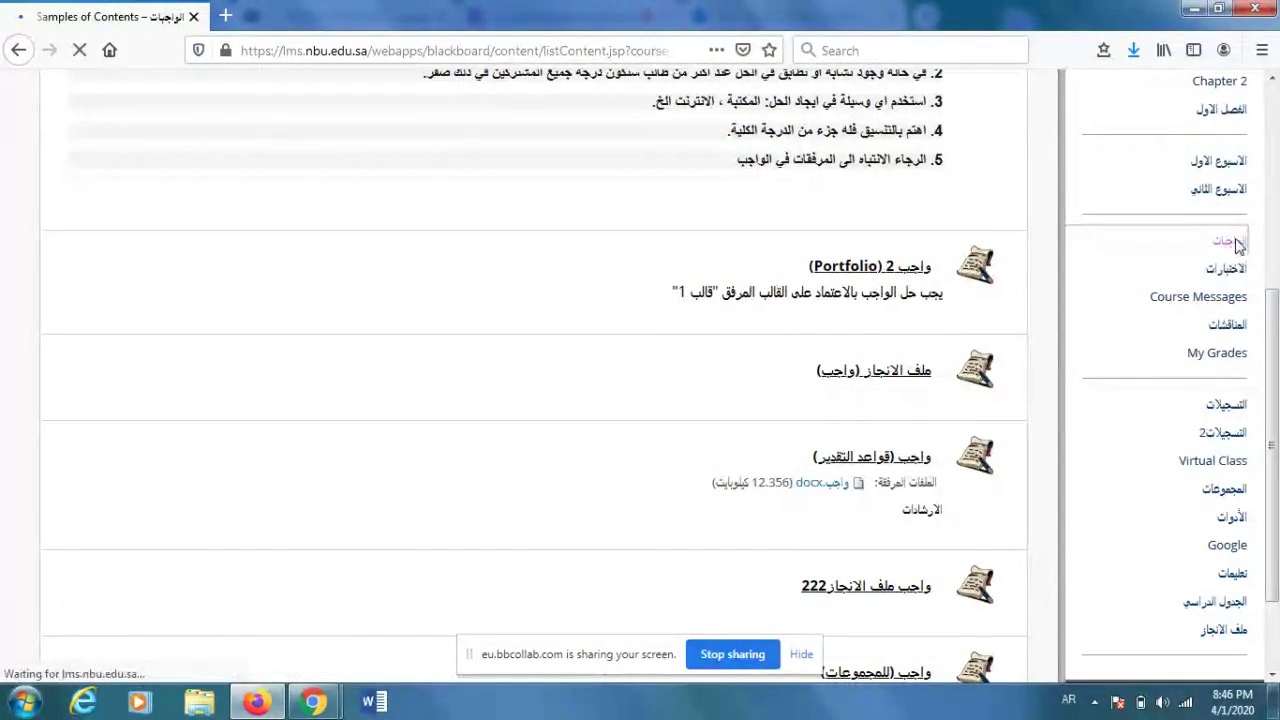
scroll(1277, 205, "down", 8)
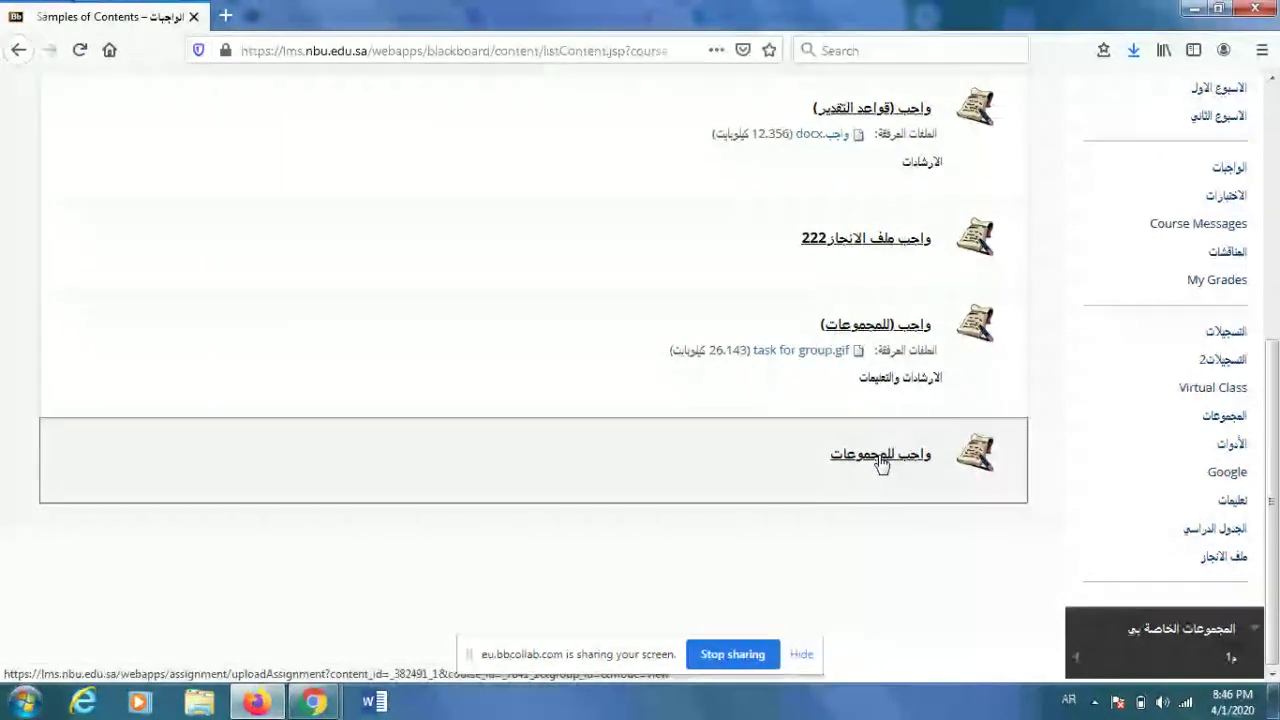
left_click(880, 458)
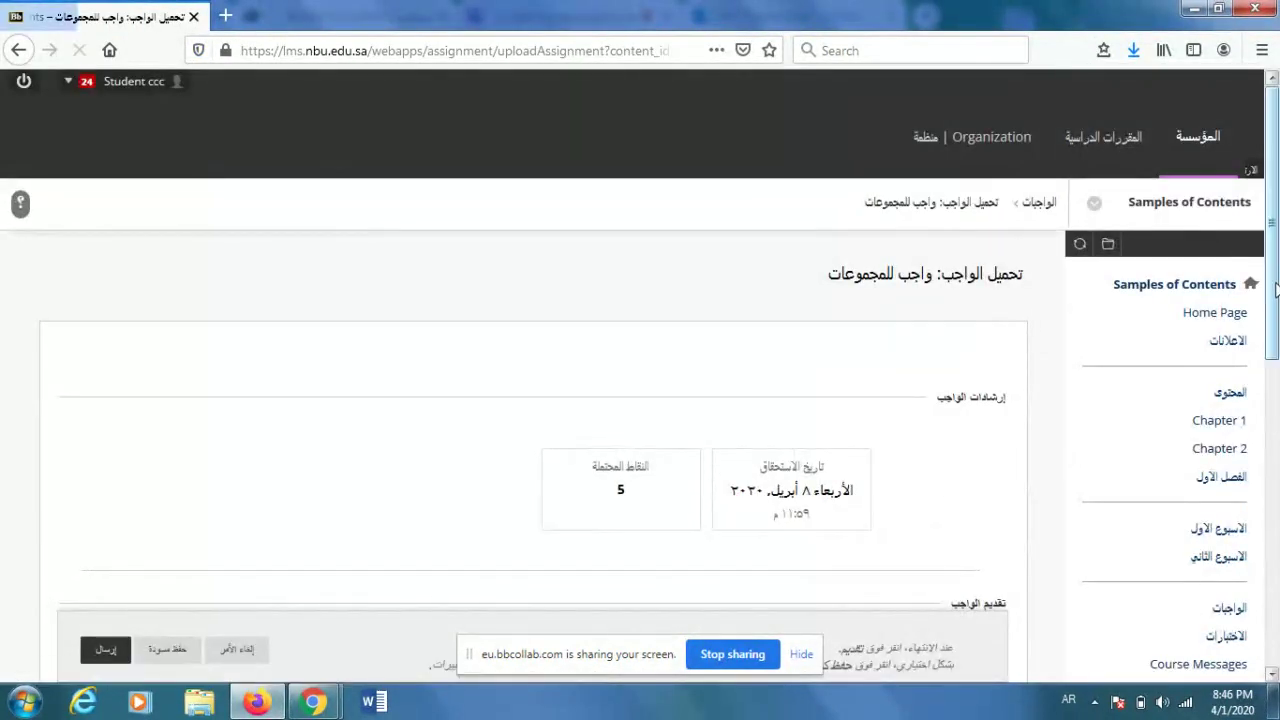
scroll(1275, 372, "down", 3)
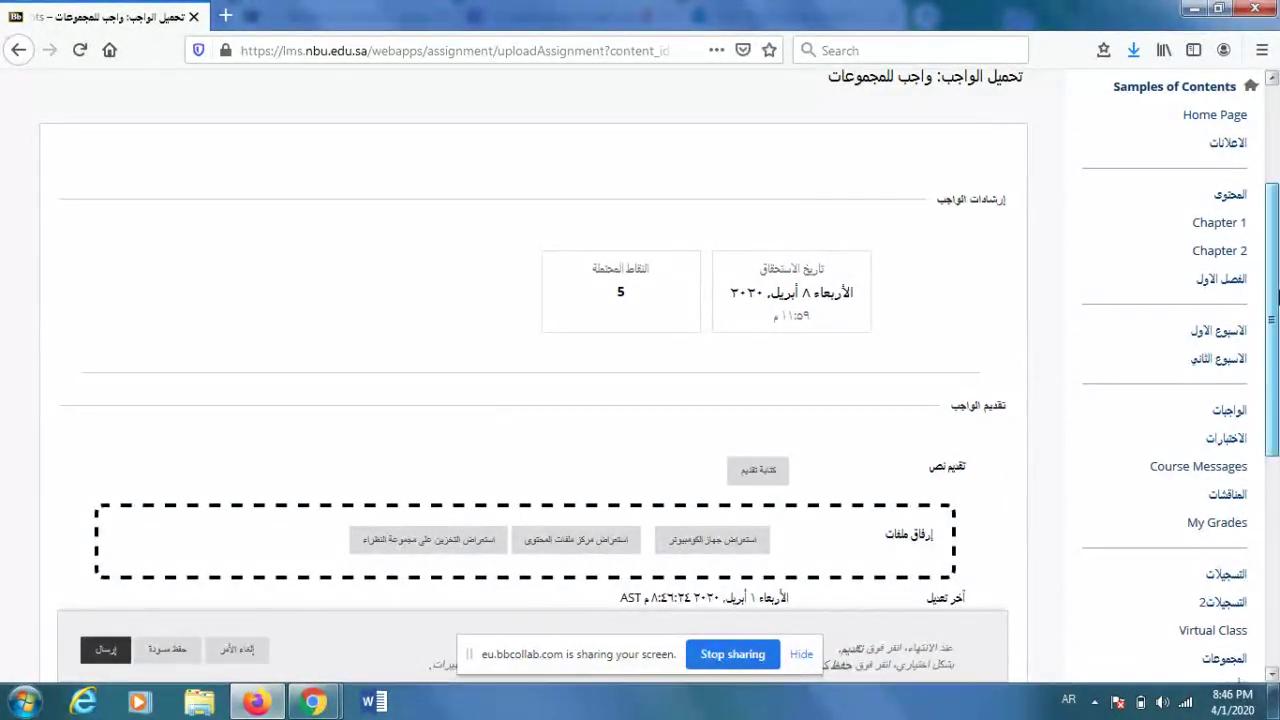
scroll(1275, 350, "down", 2)
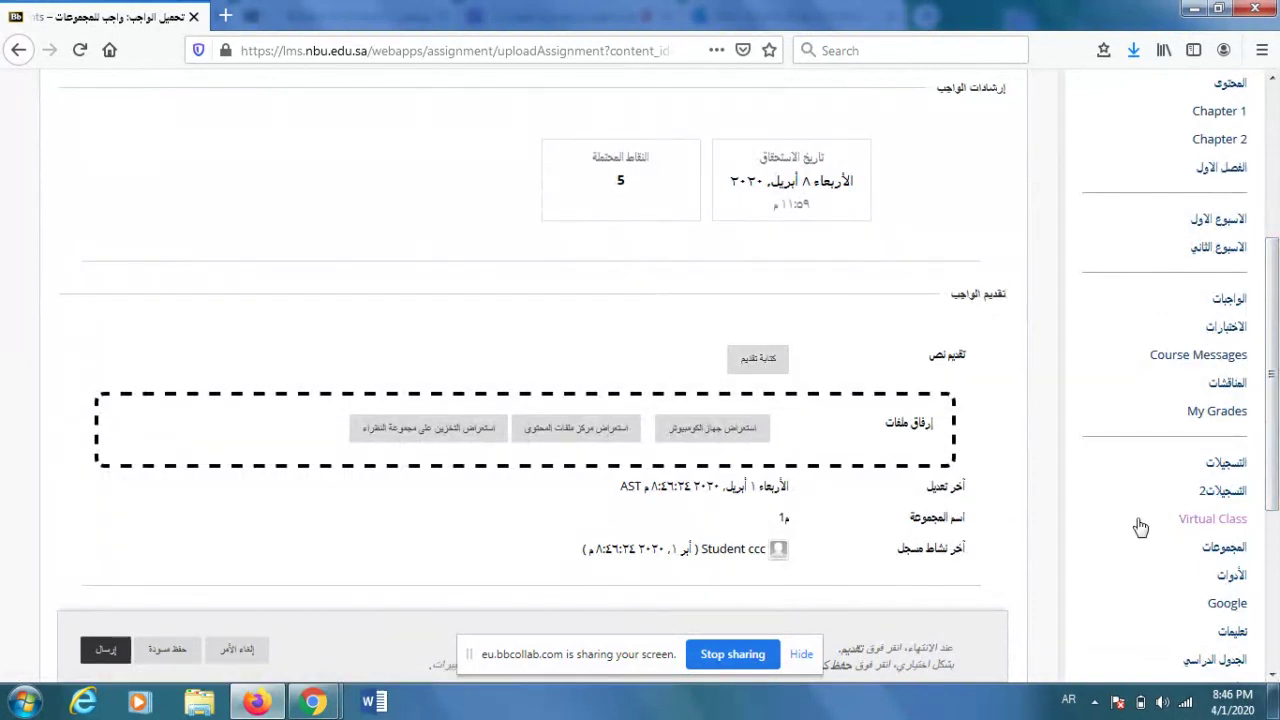
scroll(1275, 430, "down", 3)
left_click_drag(1277, 430, 1277, 532)
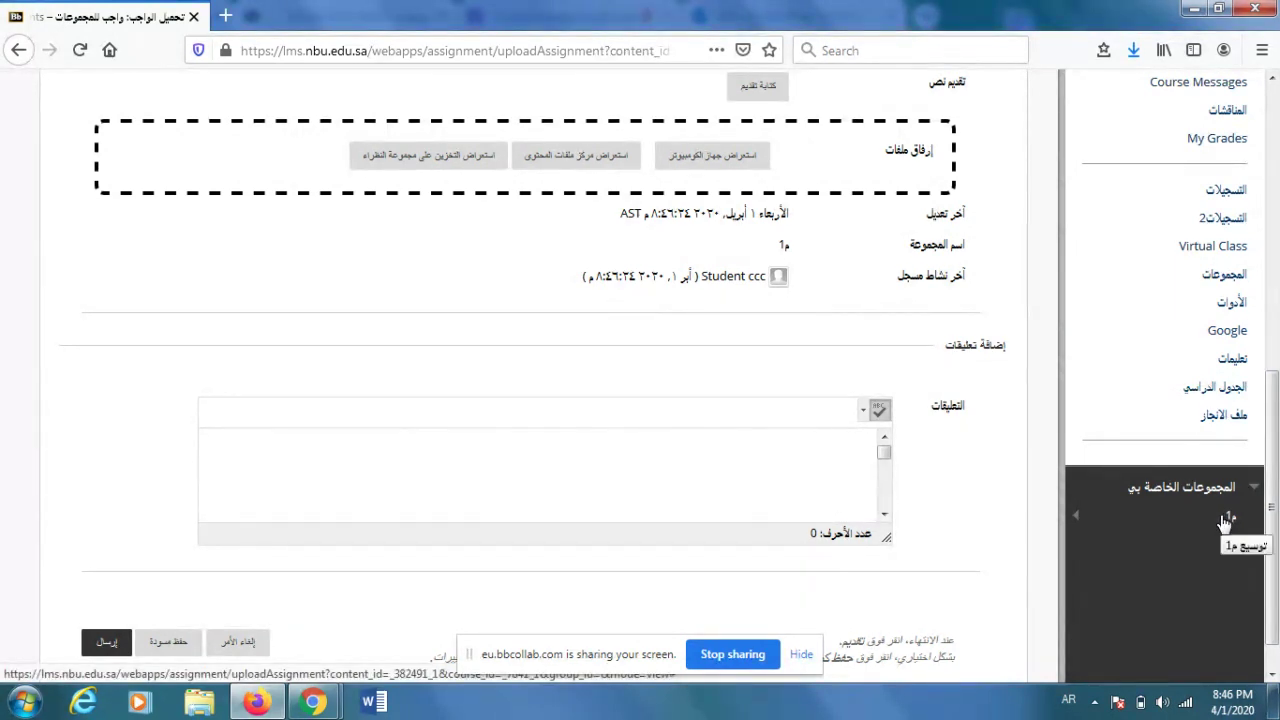
Cancel the upload, expand group م1's tools under My Groups, and open Send Email.
left_click(240, 641)
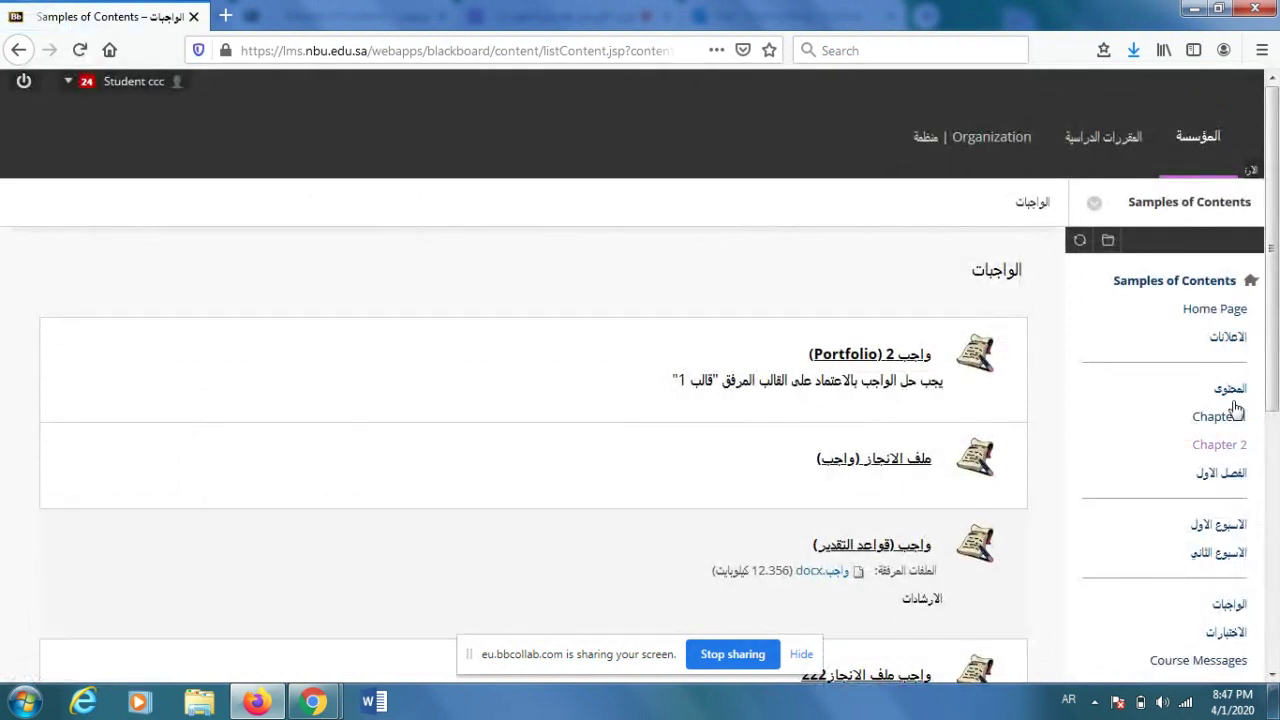
scroll(1237, 408, "down", 5)
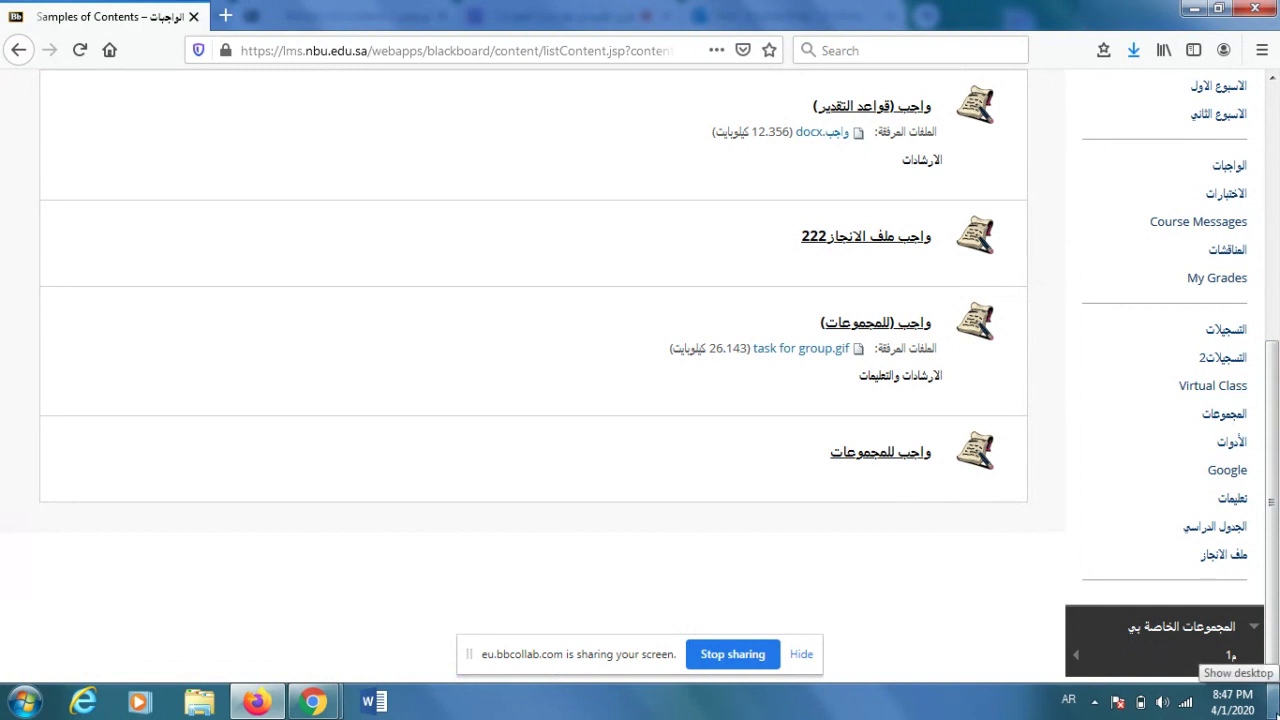
left_click(1236, 662)
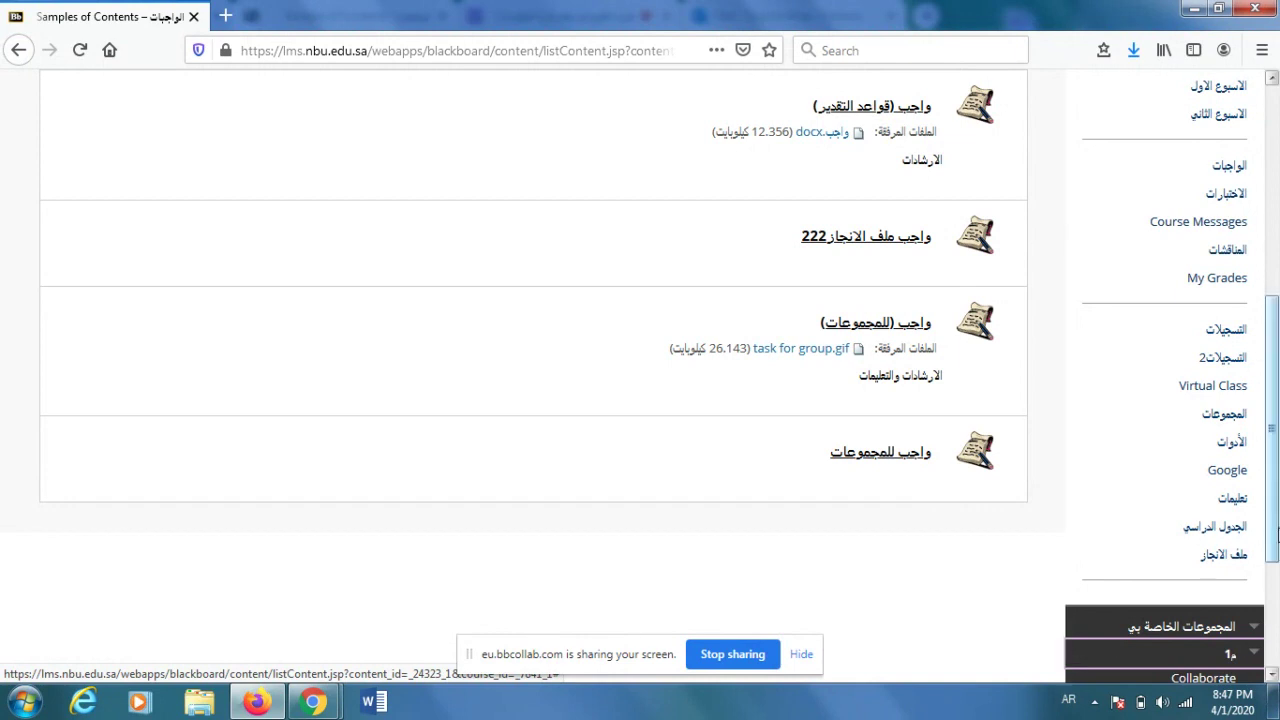
left_click(1272, 648)
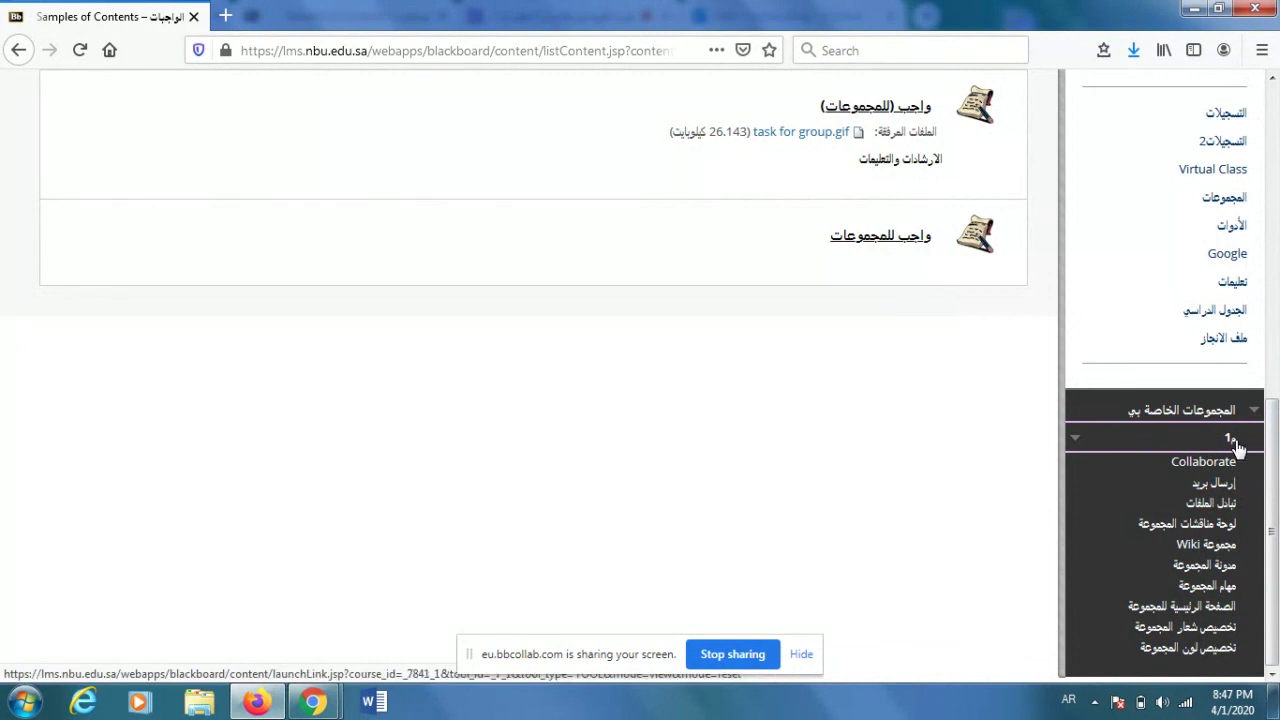
left_click(1234, 440)
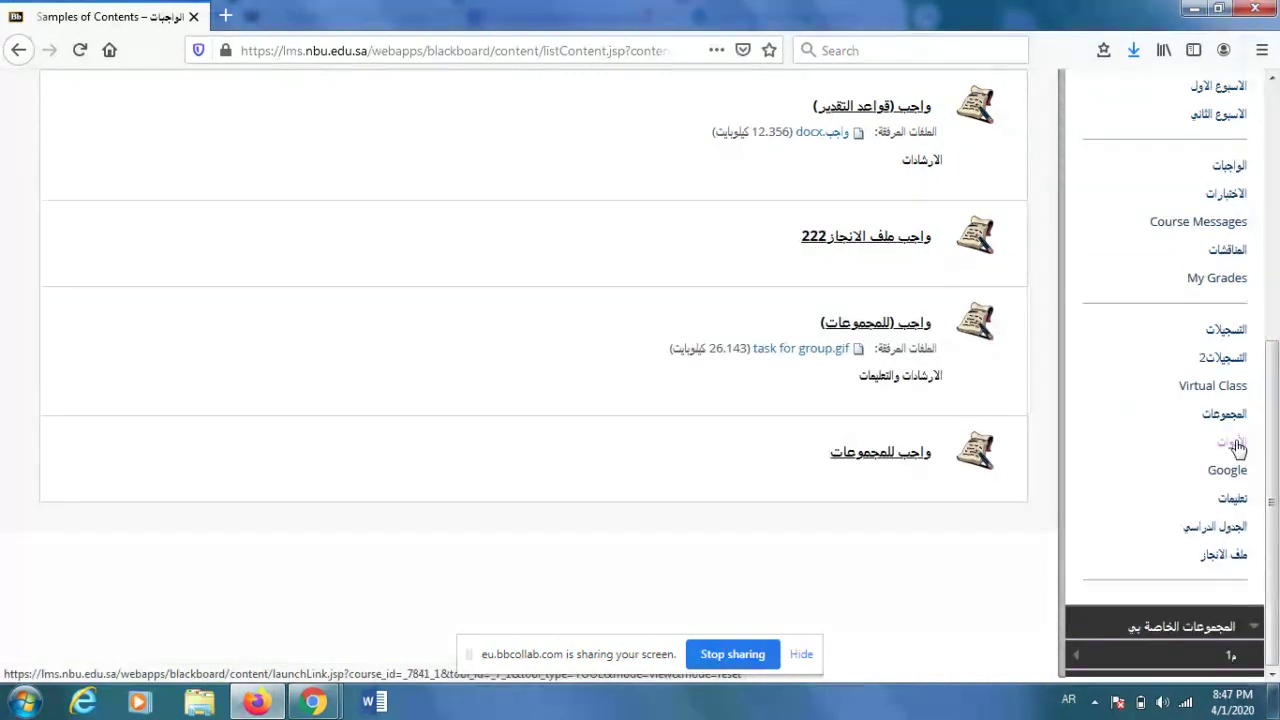
left_click(1233, 660)
scroll(1232, 640, "down", 3)
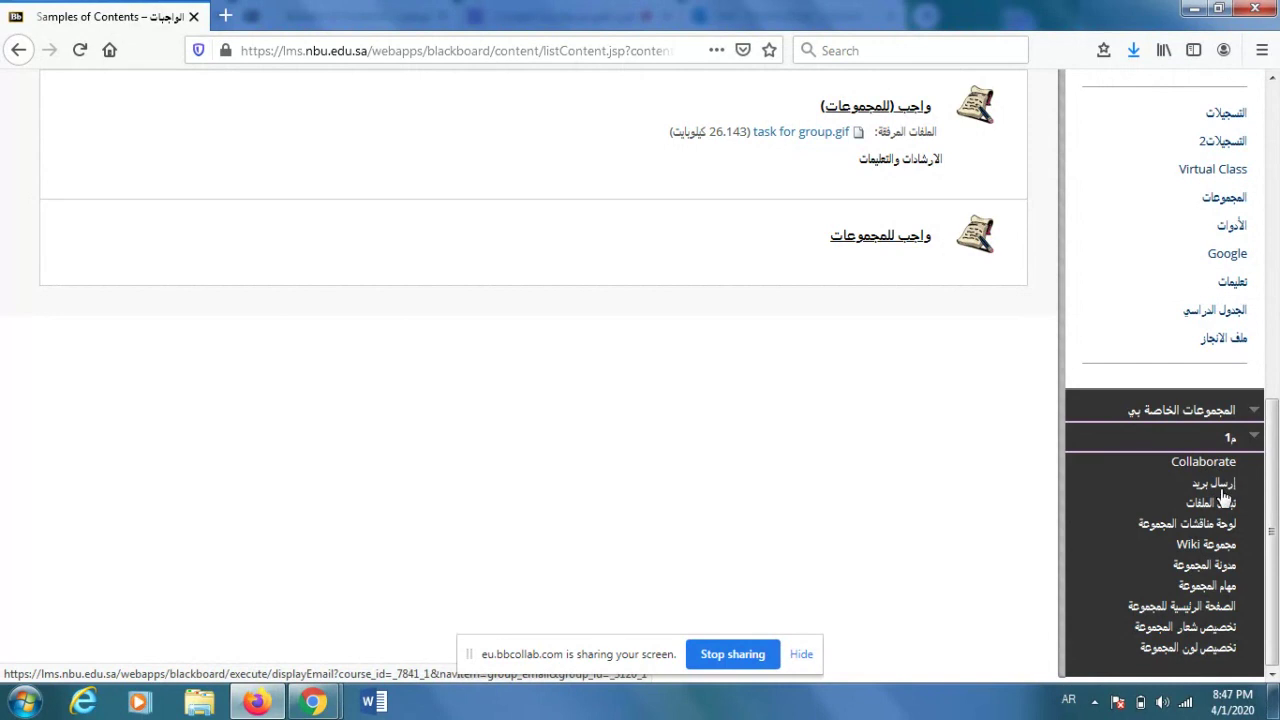
left_click(1214, 485)
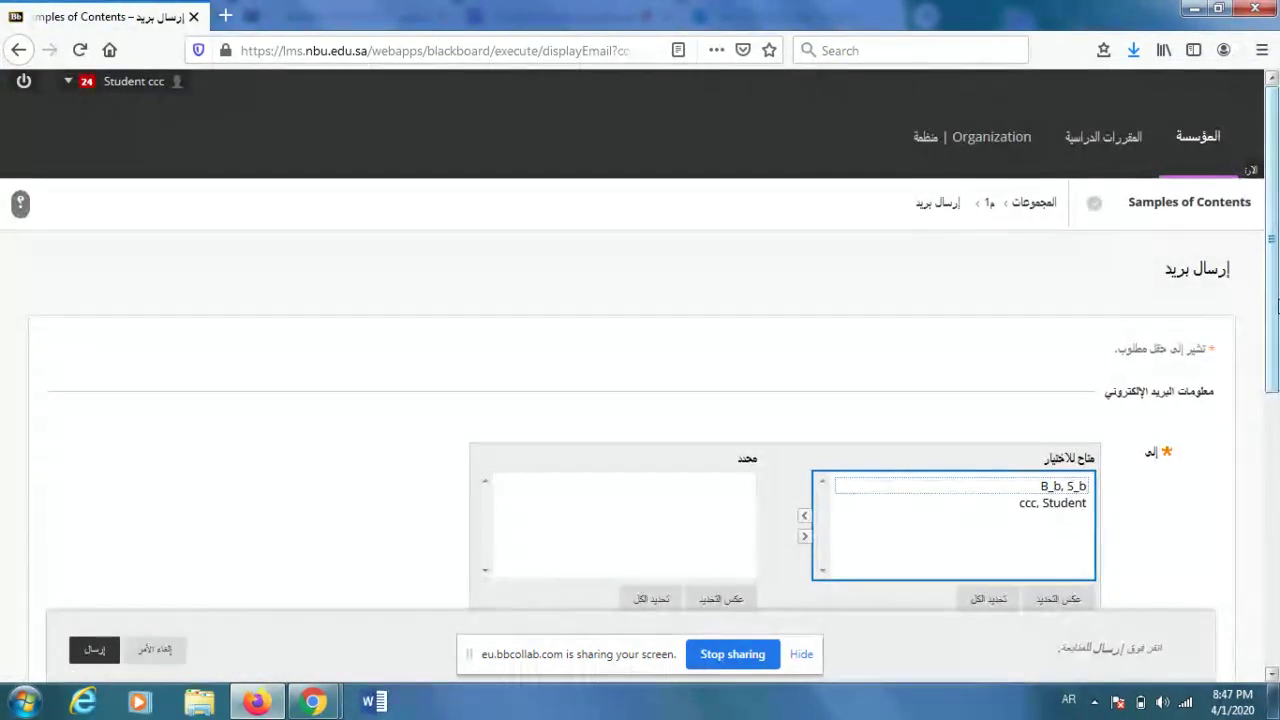
Add one group member as a recipient, cancel the e-mail, and open the group's File Exchange.
scroll(1070, 352, "down", 2)
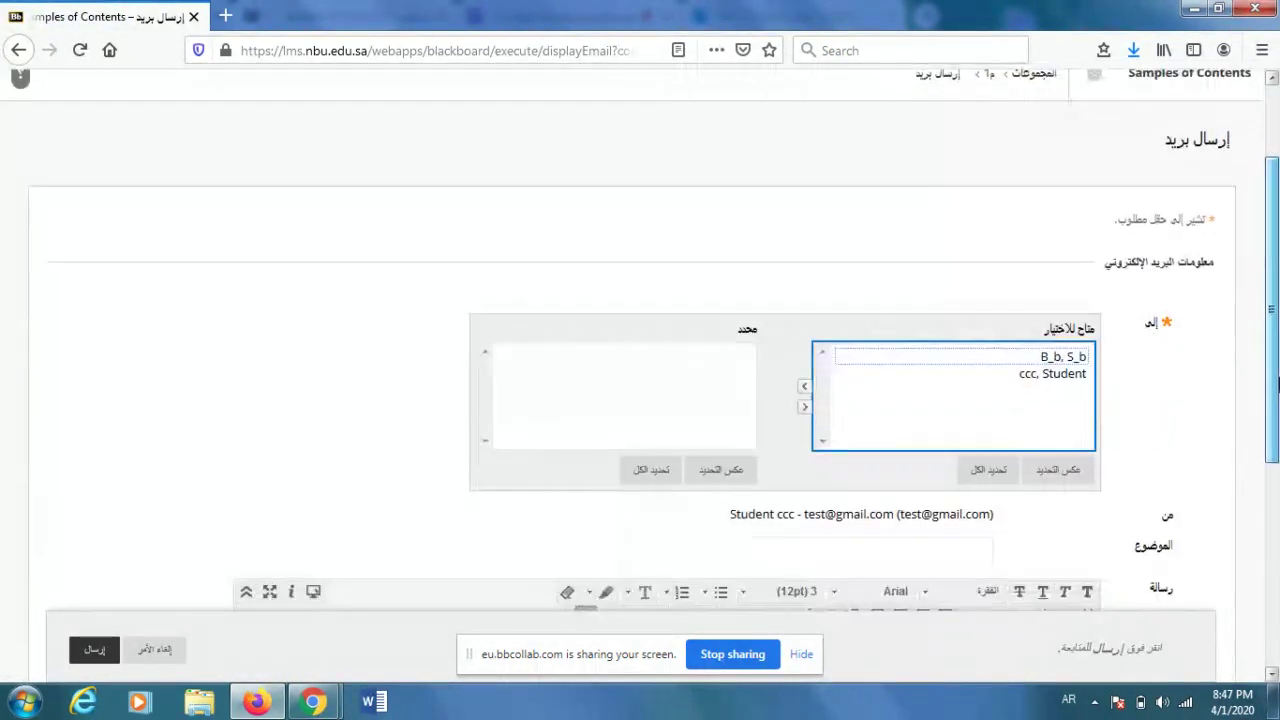
left_click(1059, 358)
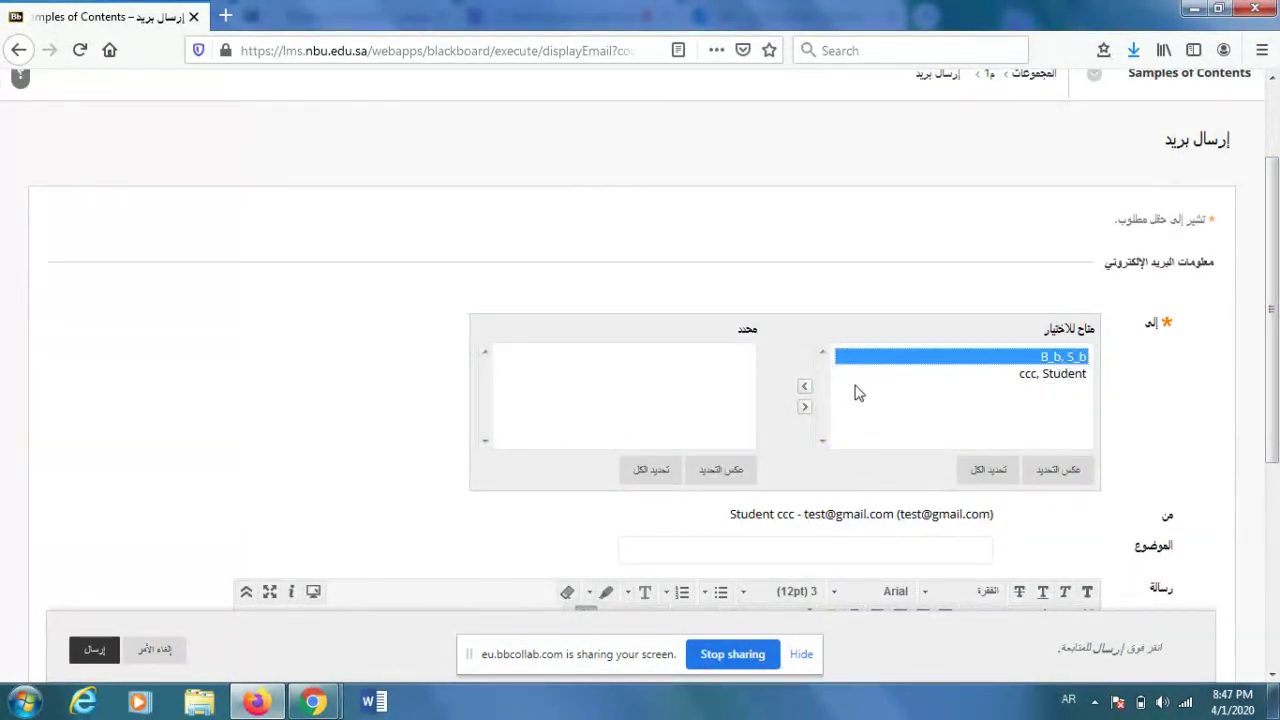
left_click(806, 387)
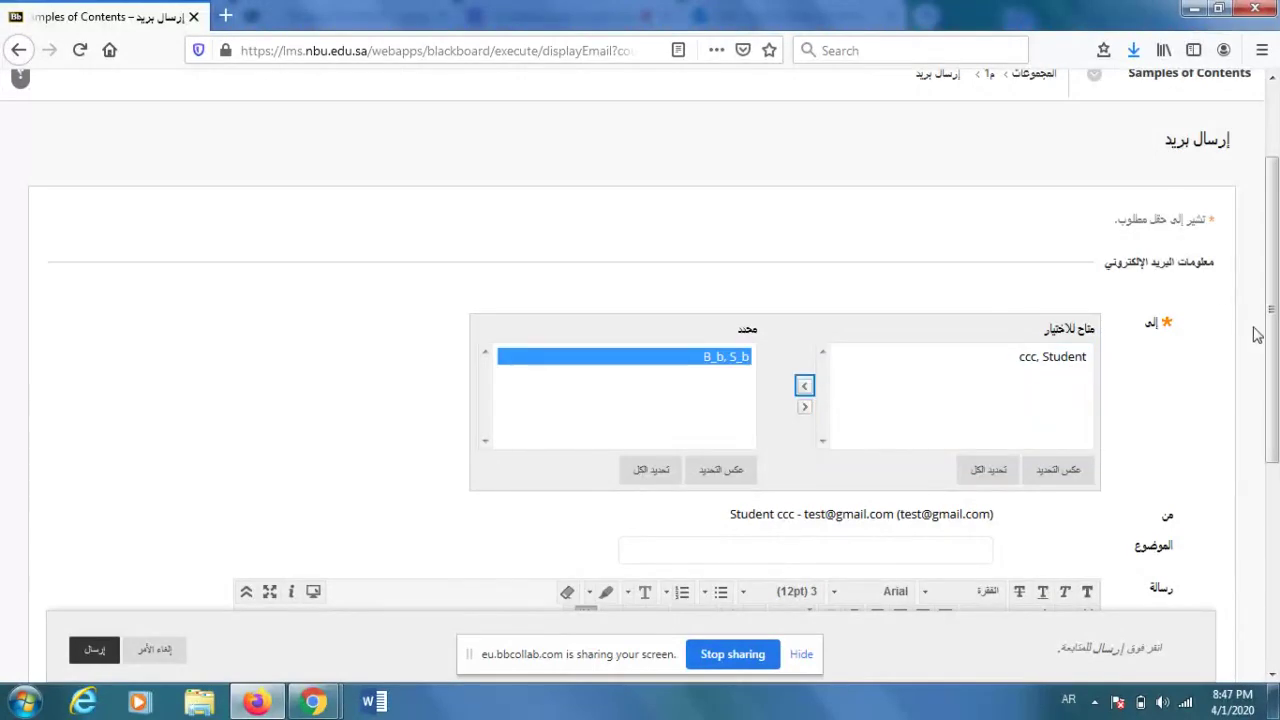
left_click_drag(1273, 335, 1276, 517)
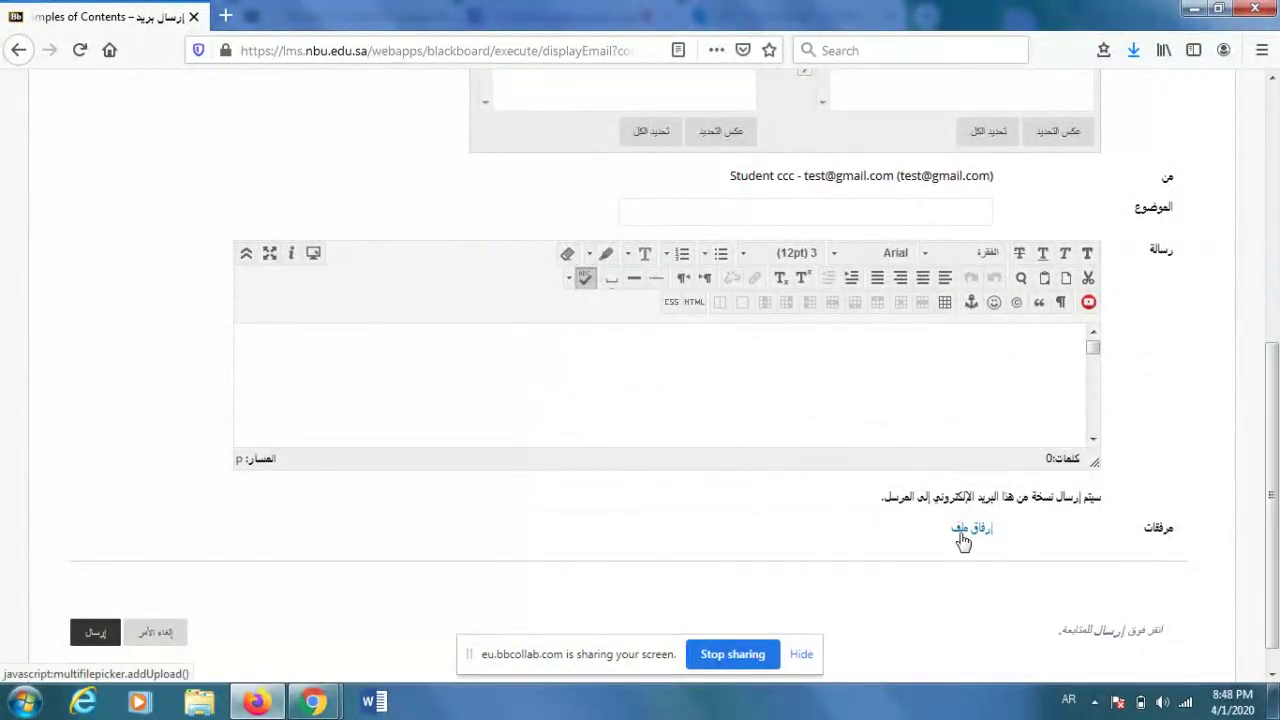
left_click(160, 636)
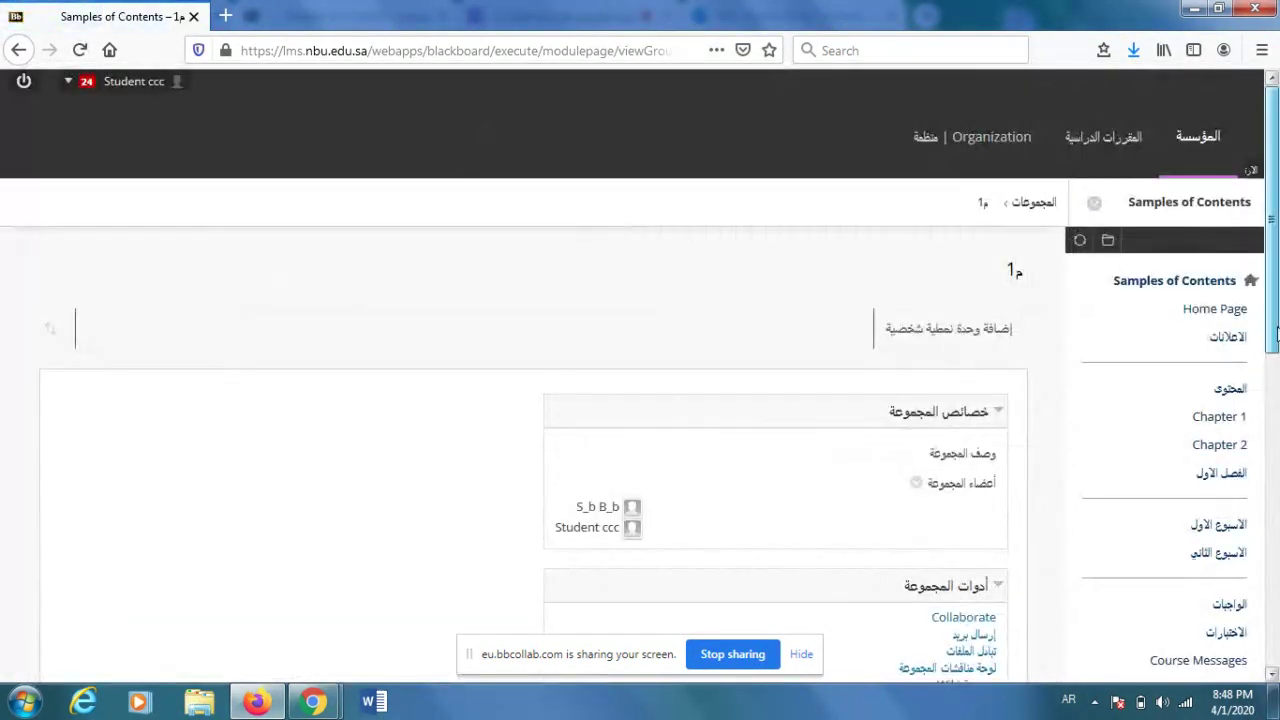
left_click_drag(1274, 330, 1276, 630)
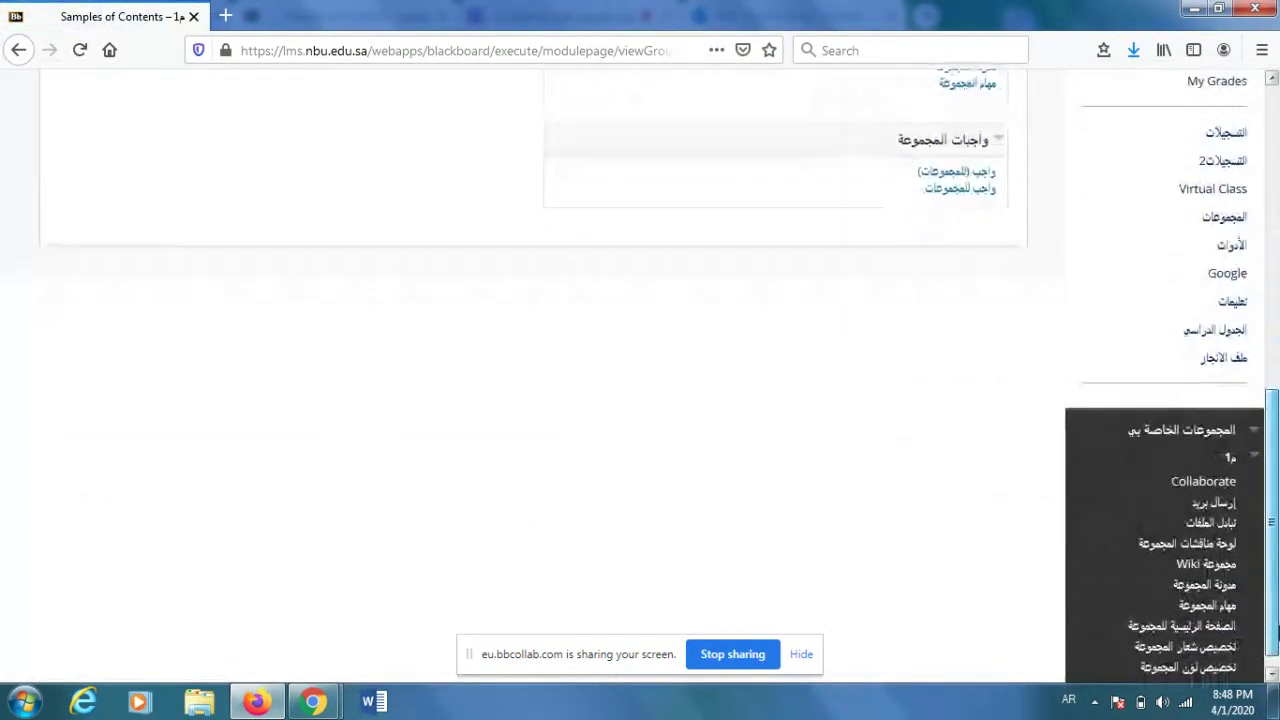
left_click(1211, 530)
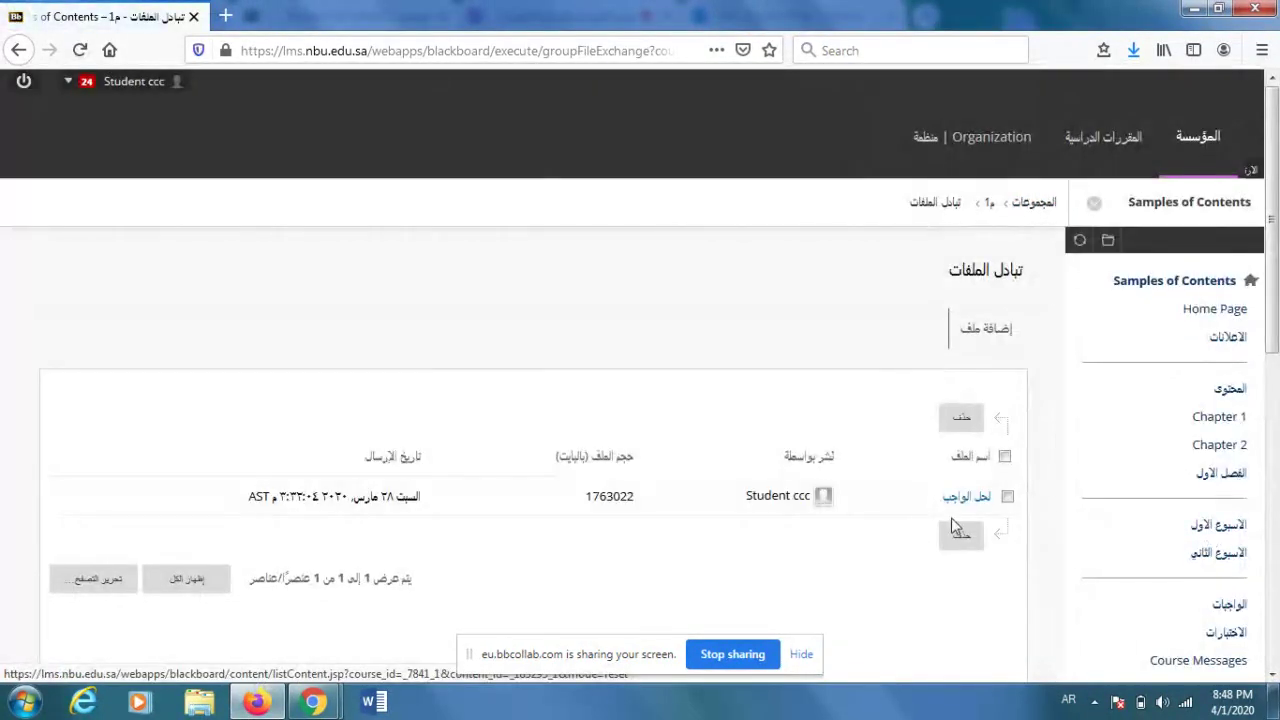
Start adding a file to group م1's exchange, then cancel back to the file list.
left_click(985, 328)
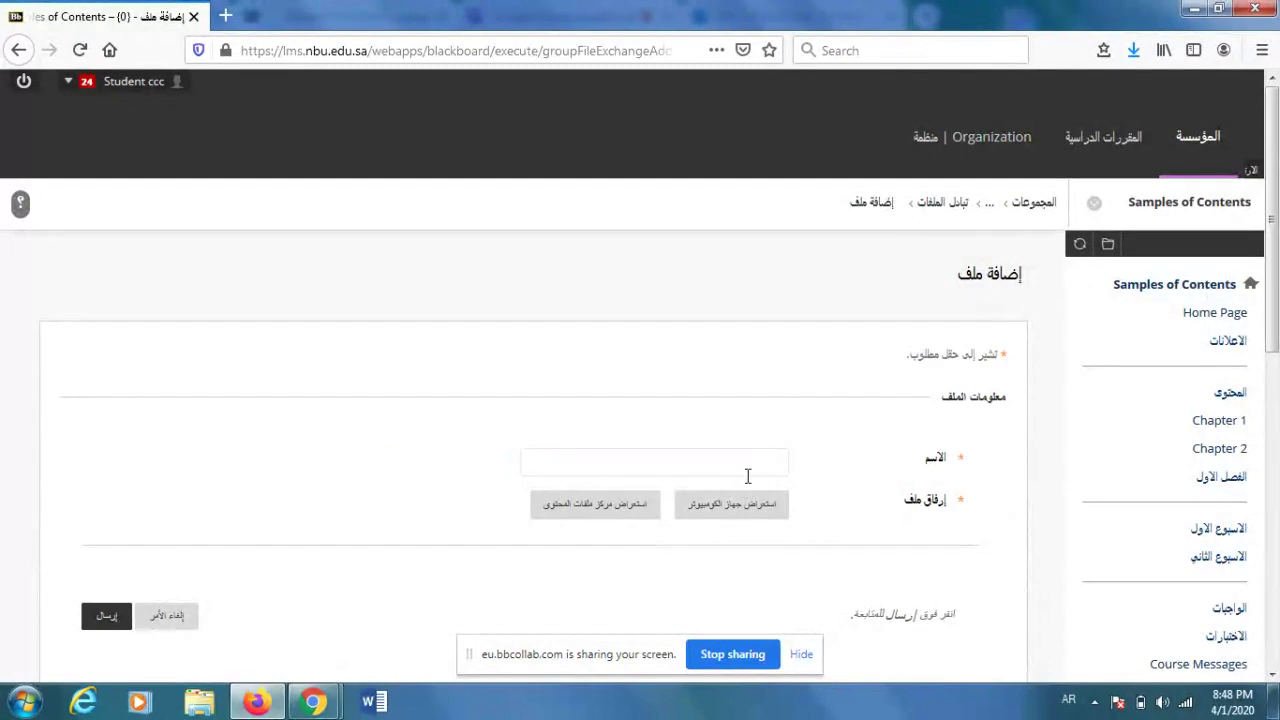
left_click(747, 474)
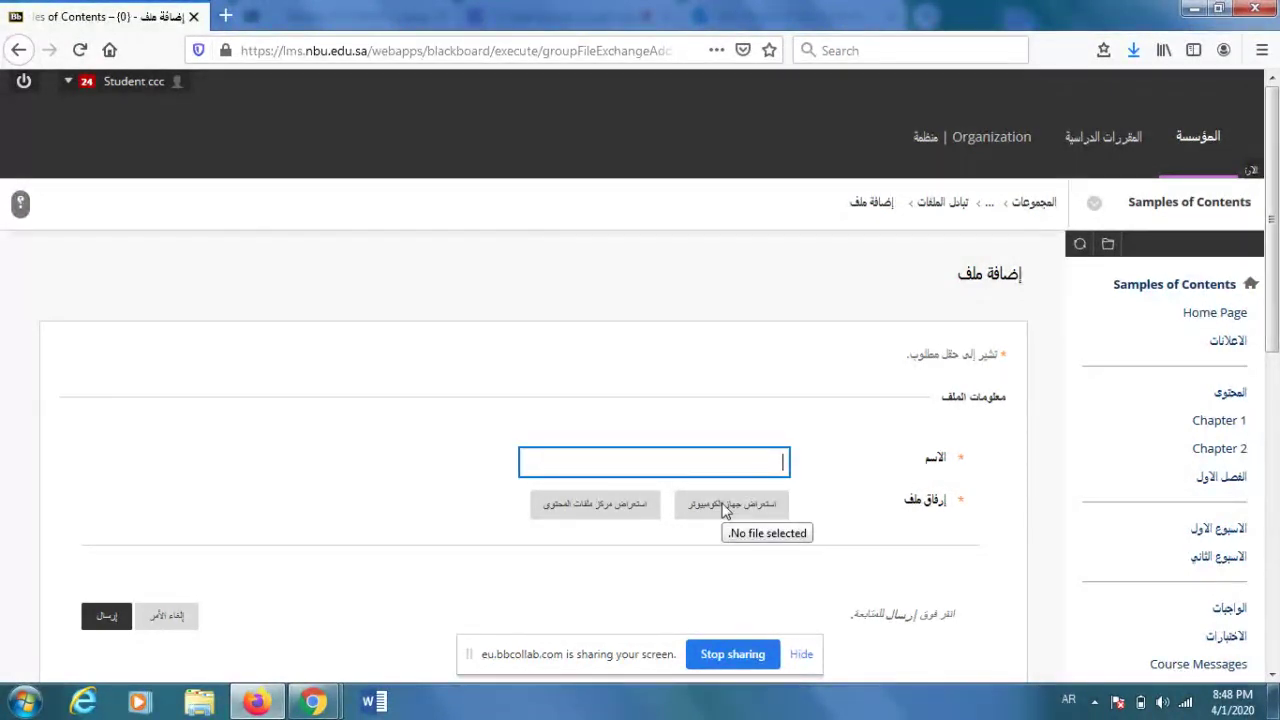
left_click(172, 616)
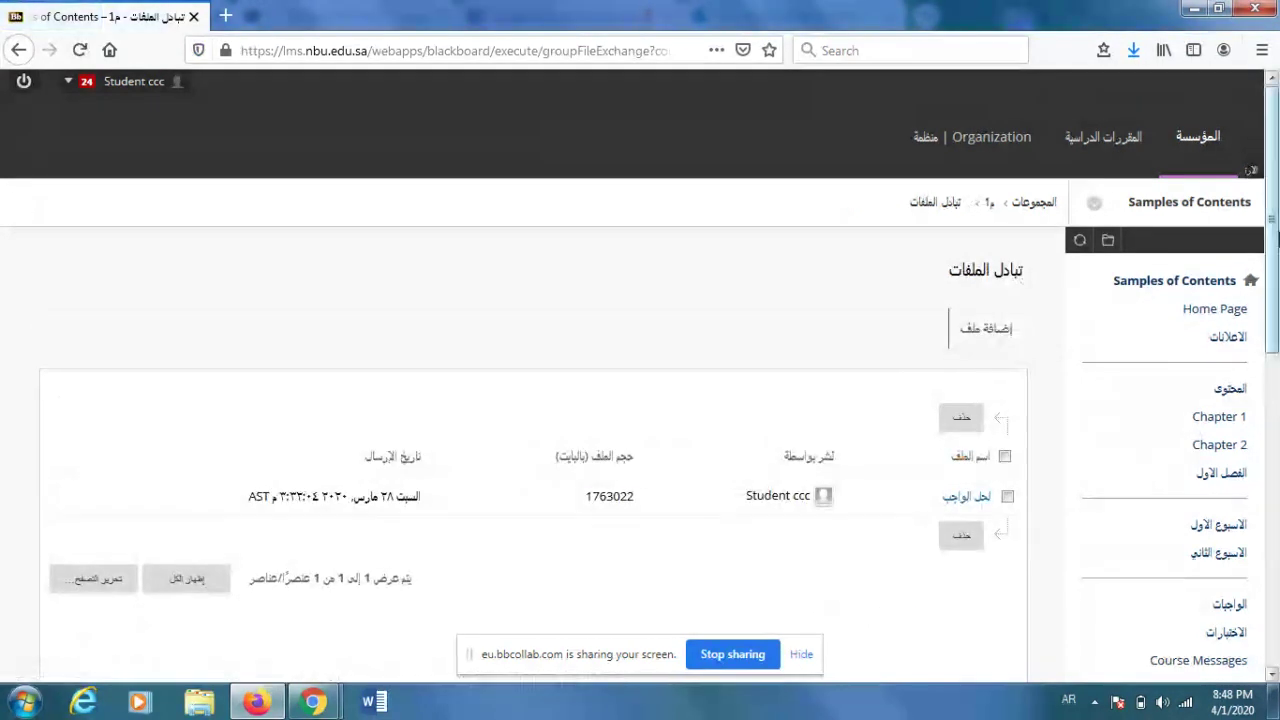
left_click_drag(1276, 237, 1218, 538)
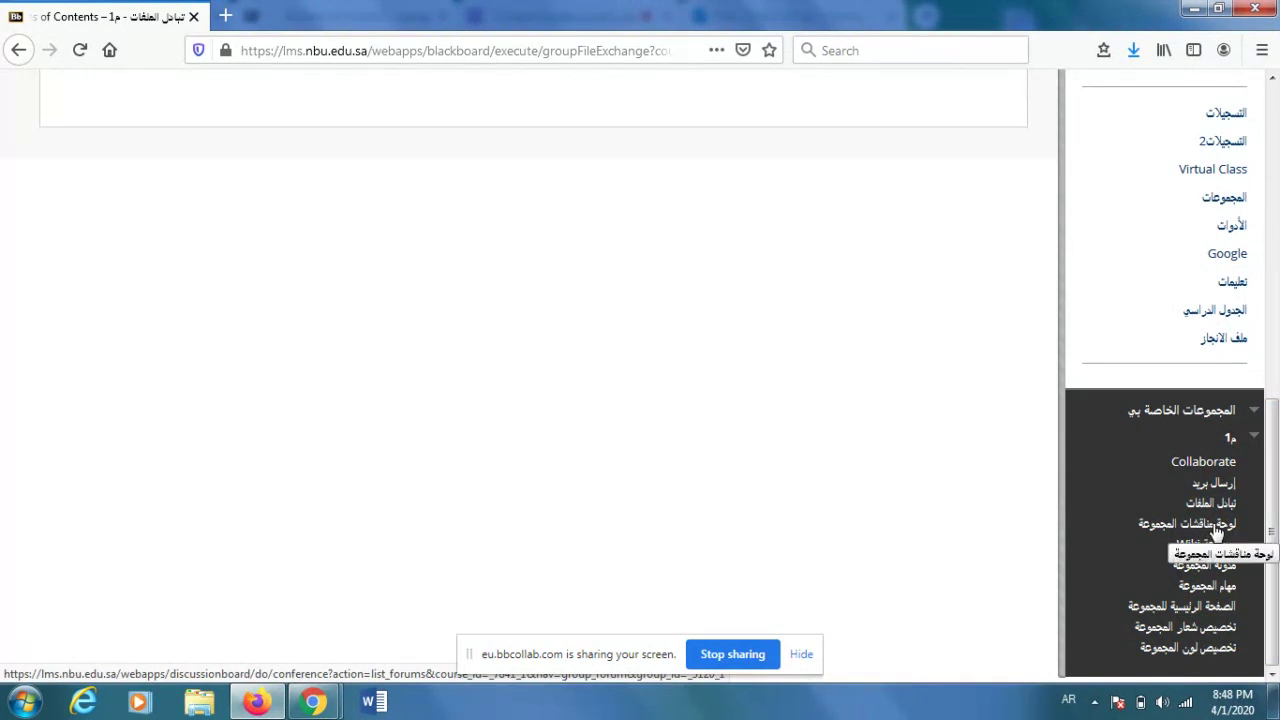
Open the group discussion board and read the single post in the HW thread.
left_click(1216, 527)
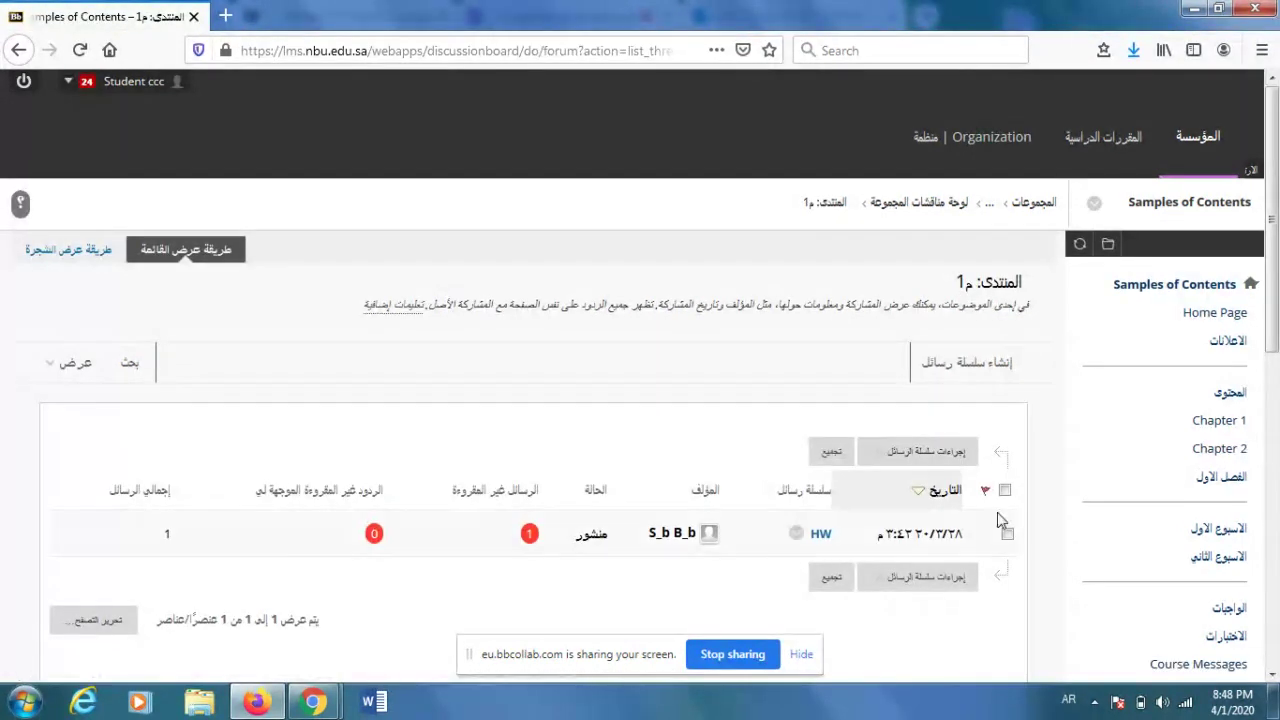
left_click(821, 536)
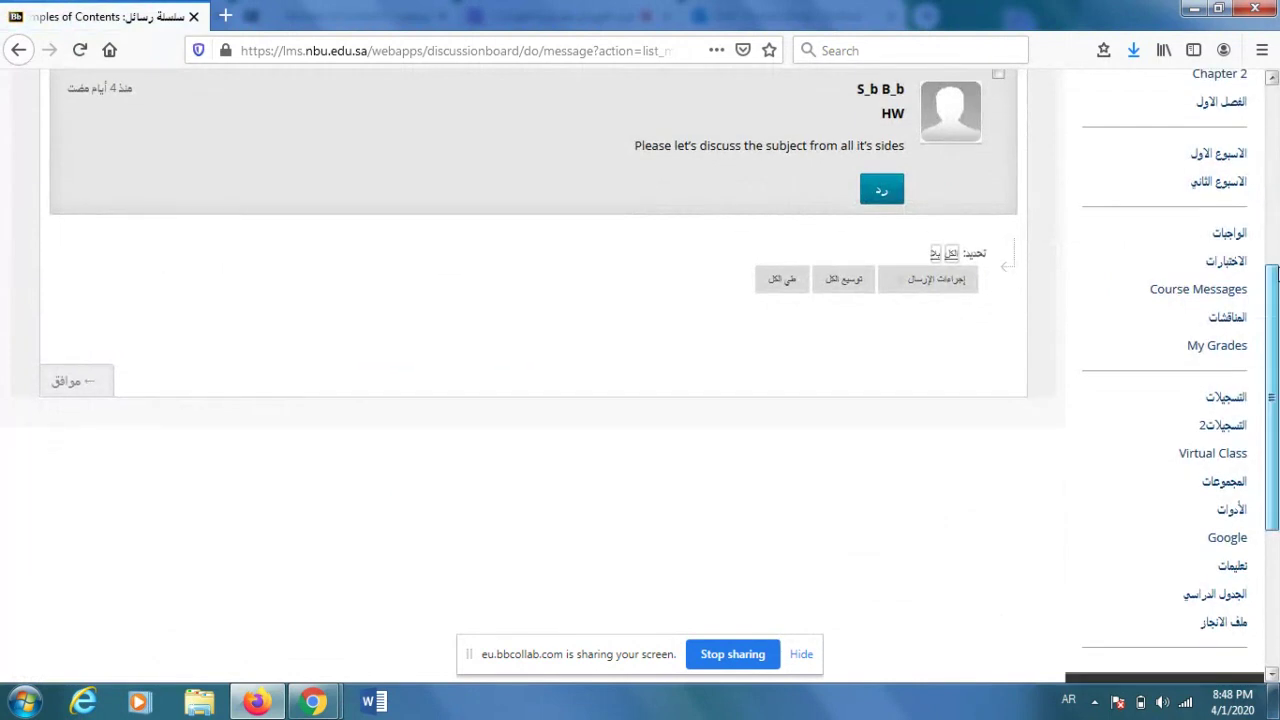
left_click_drag(1275, 267, 1275, 203)
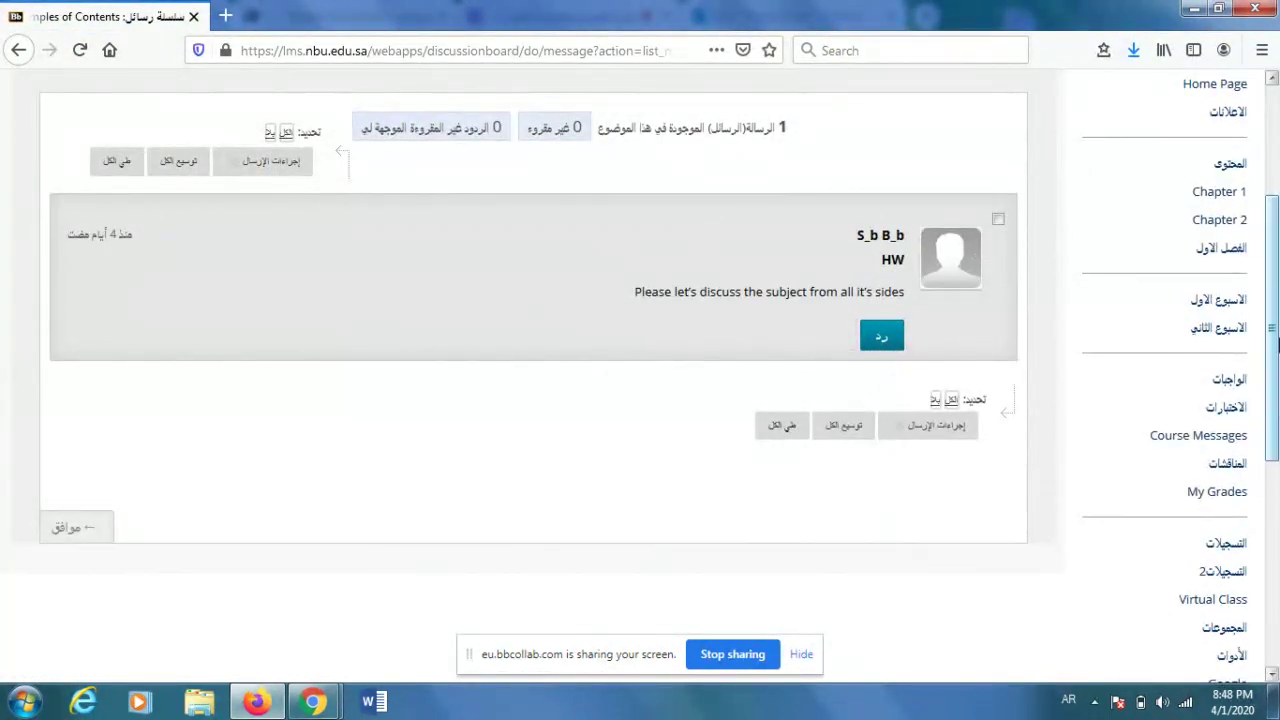
left_click_drag(1277, 343, 1276, 600)
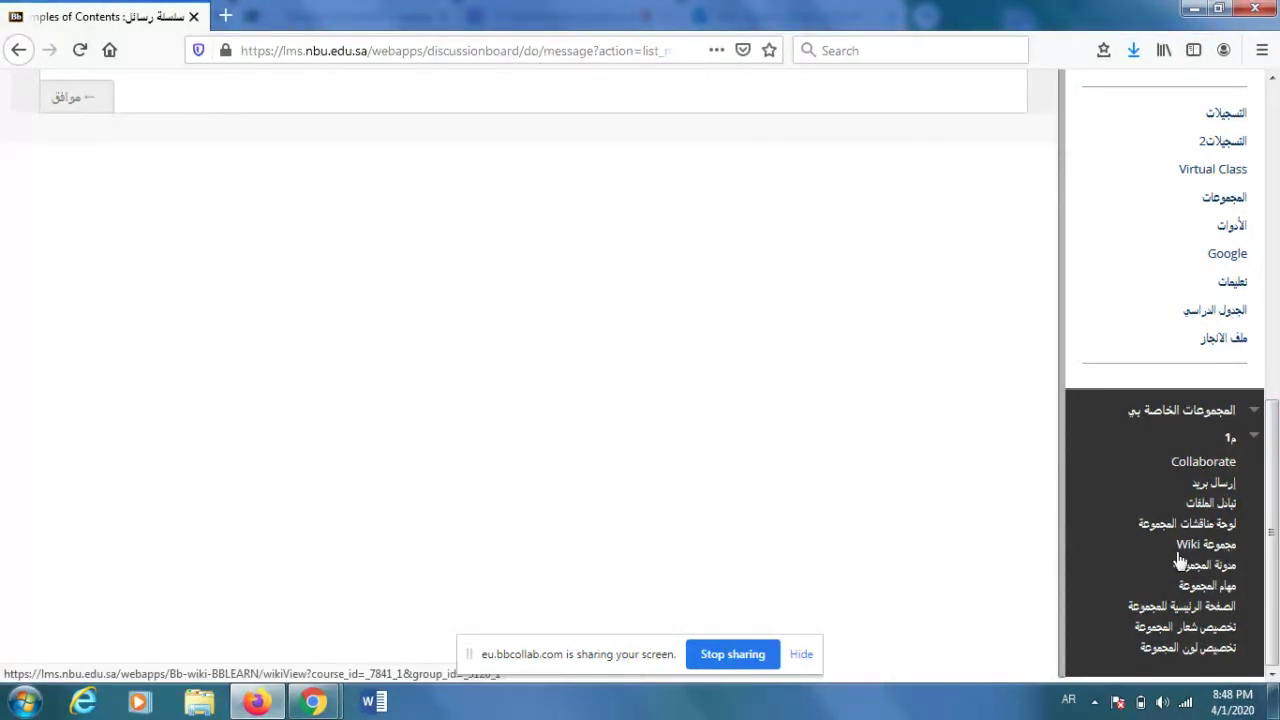
Open group م1's Group Tasks and start a new group task.
left_click(1218, 589)
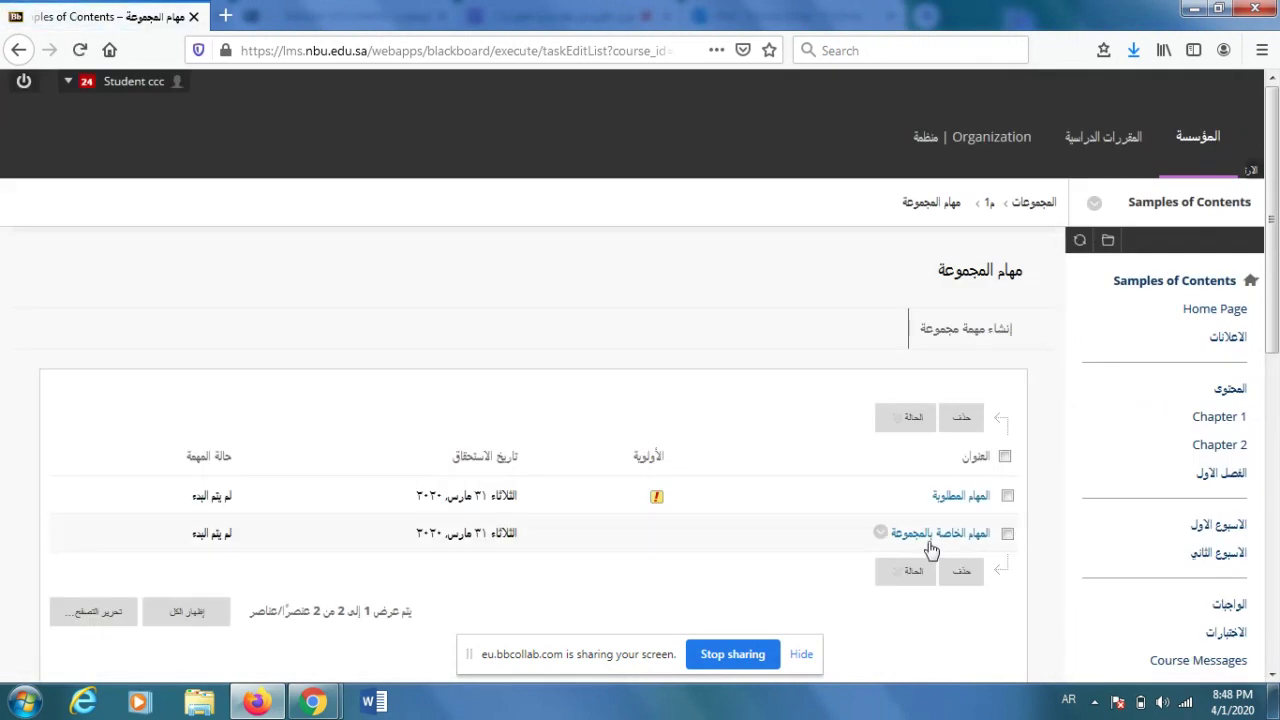
left_click_drag(1277, 262, 1277, 312)
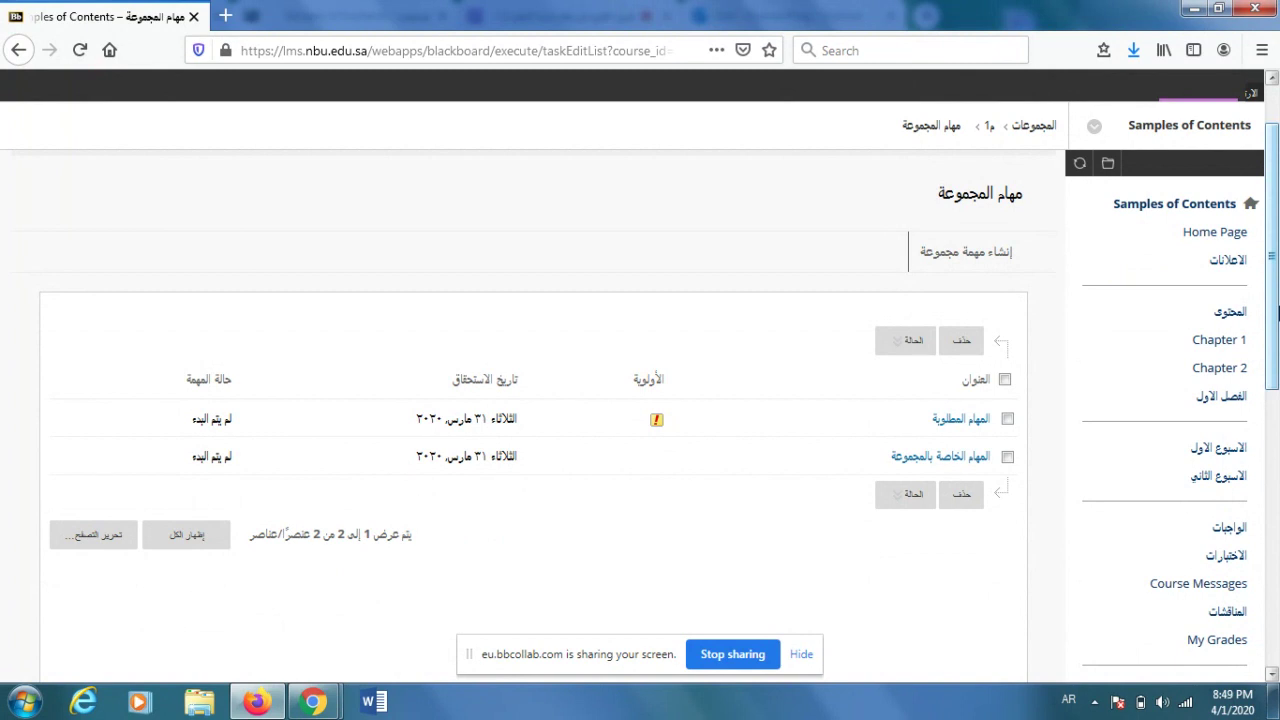
left_click(966, 262)
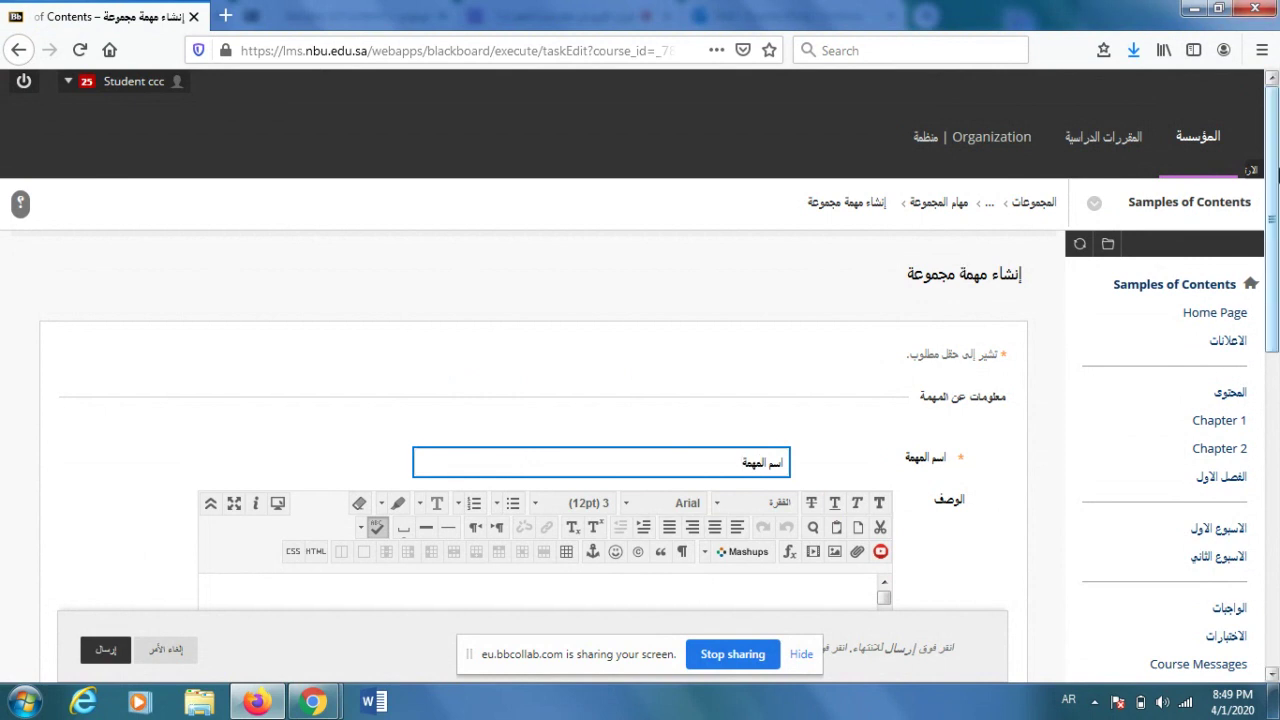
Hide the course menu and enter the task description وصف.
scroll(1276, 250, "down", 3)
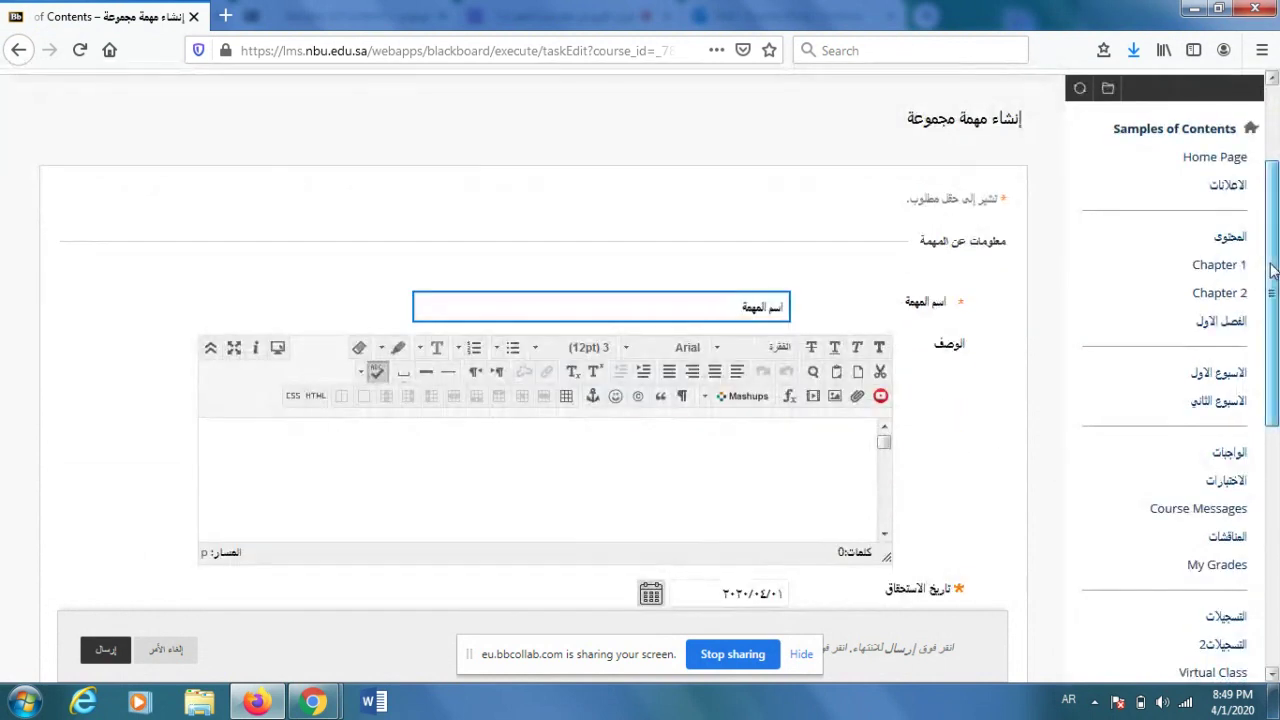
scroll(1017, 334, "down", 2)
left_click(827, 378)
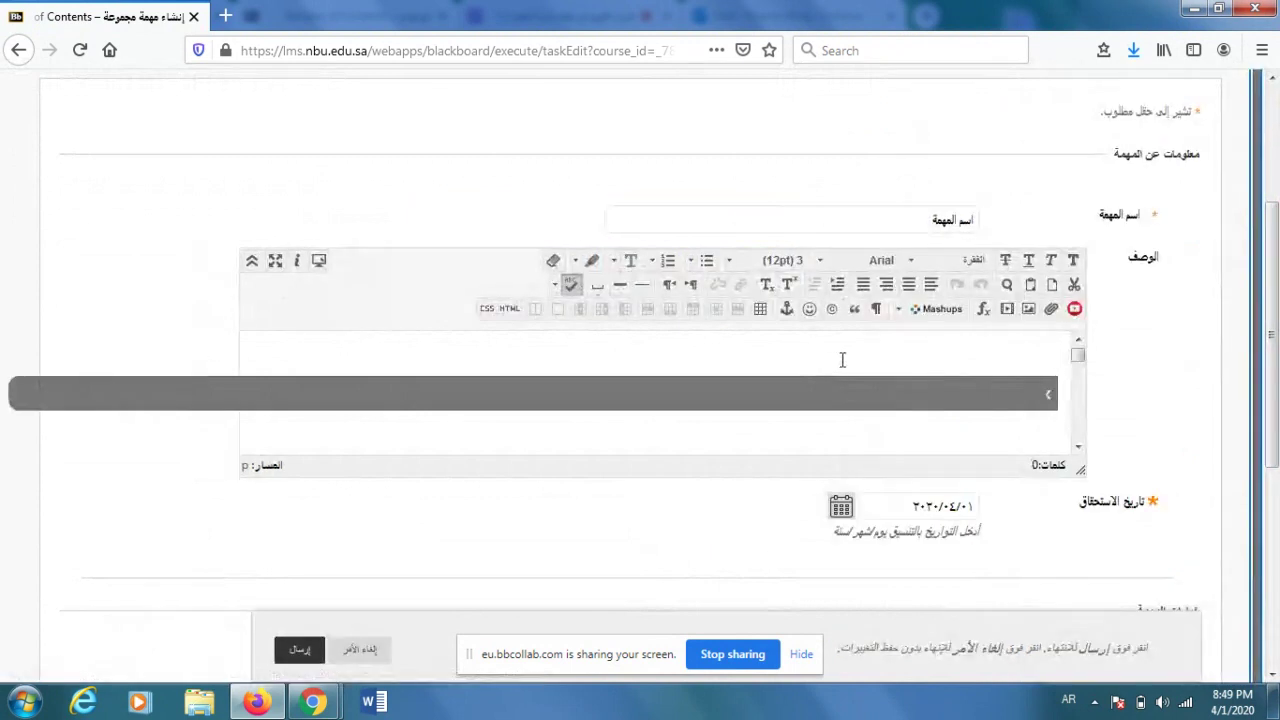
type("وصف")
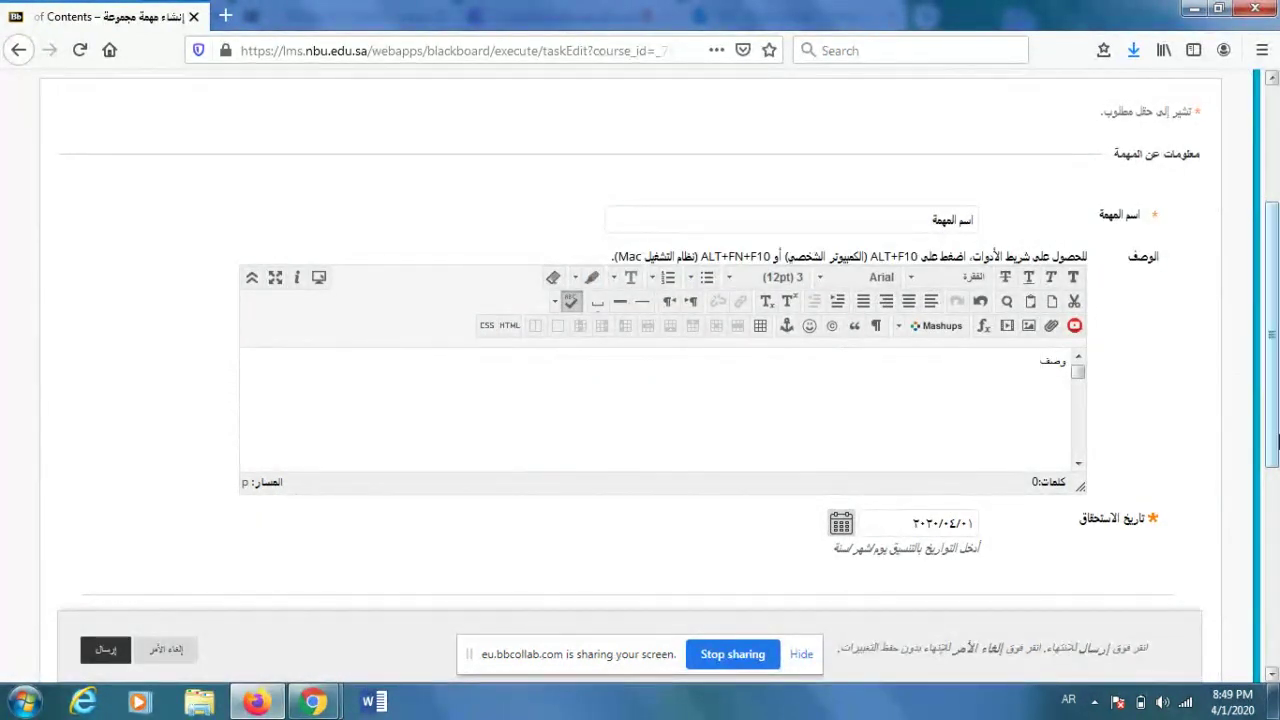
left_click_drag(1276, 440, 1275, 668)
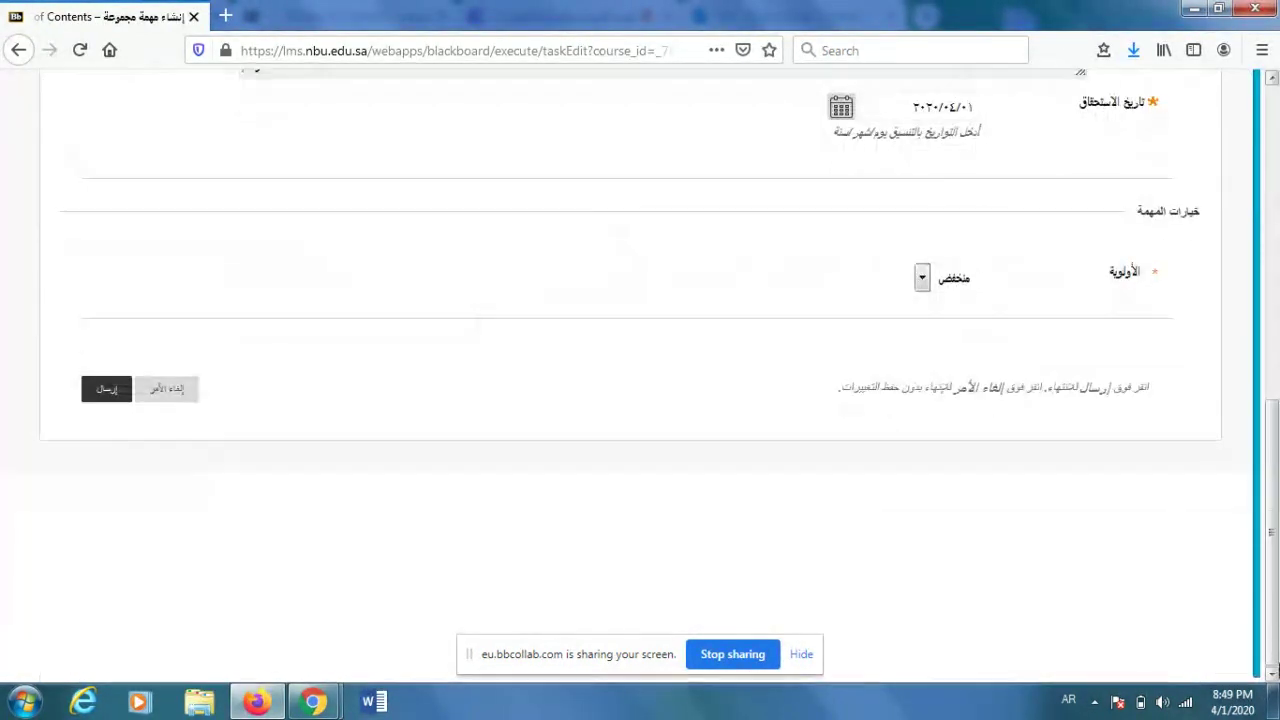
Set the due date to 3 April 2020 and priority to High, then submit the task.
scroll(835, 388, "up", 4)
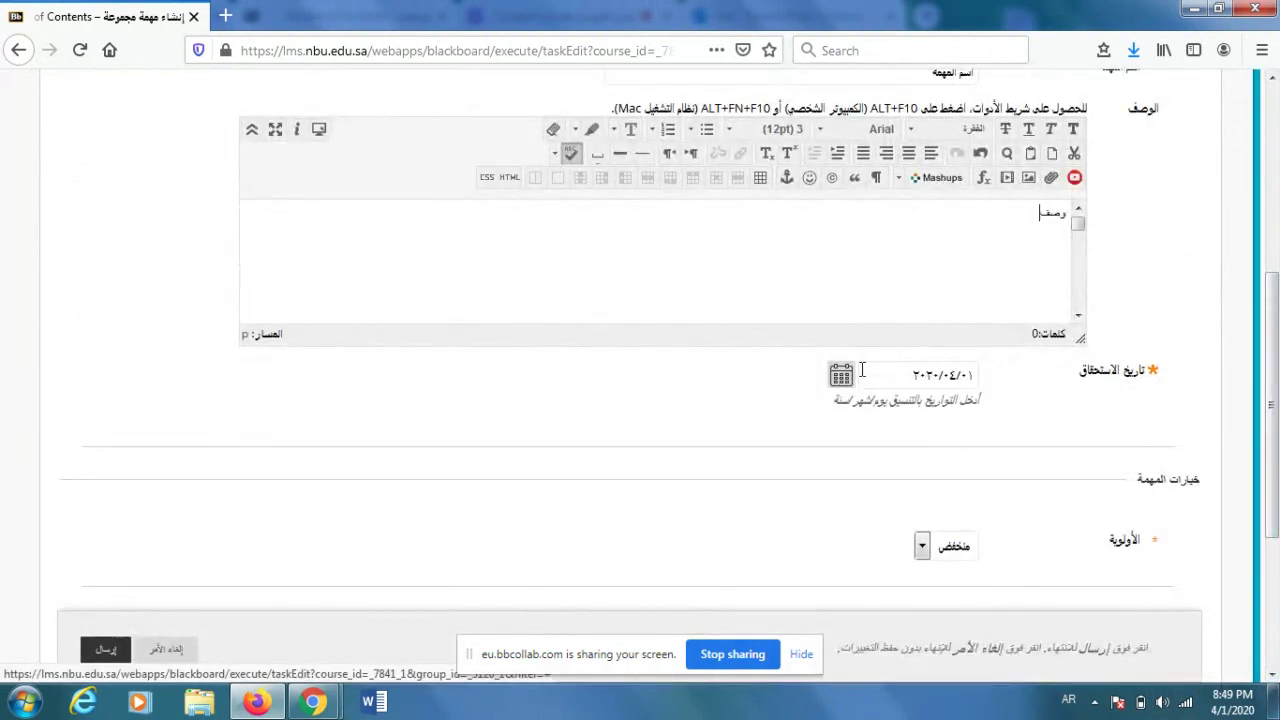
scroll(960, 420, "up", 1)
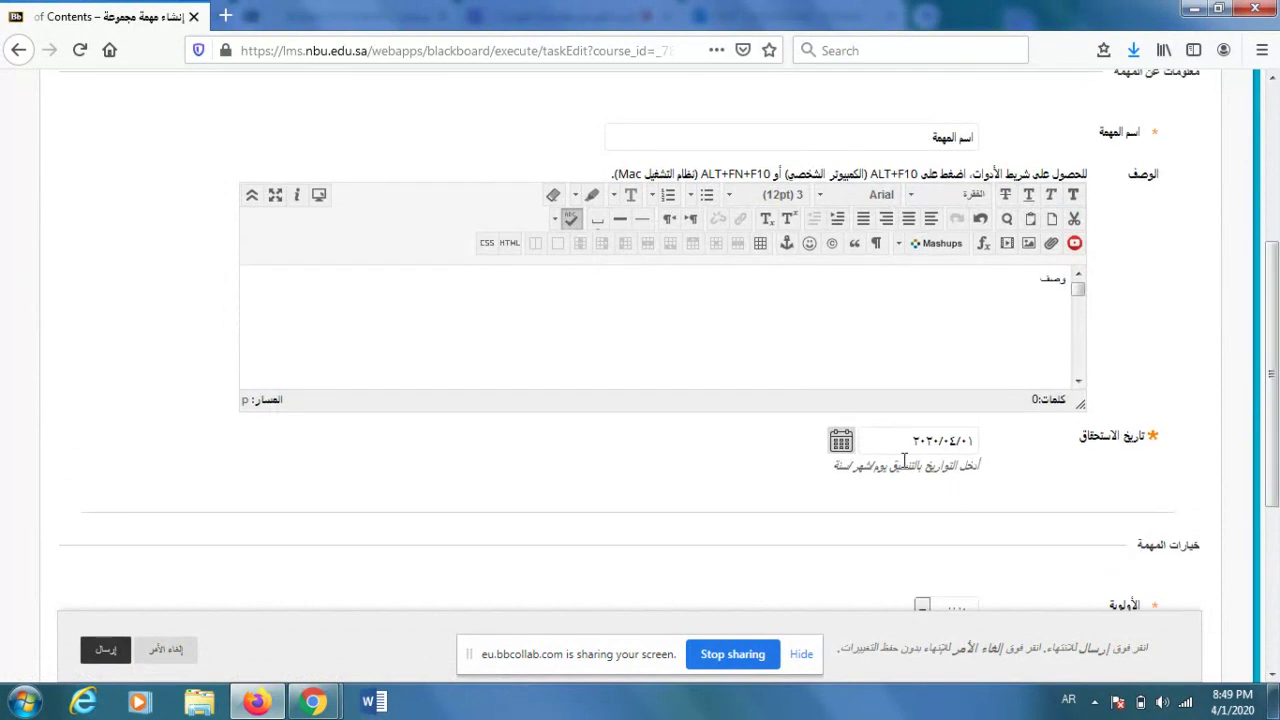
left_click(842, 441)
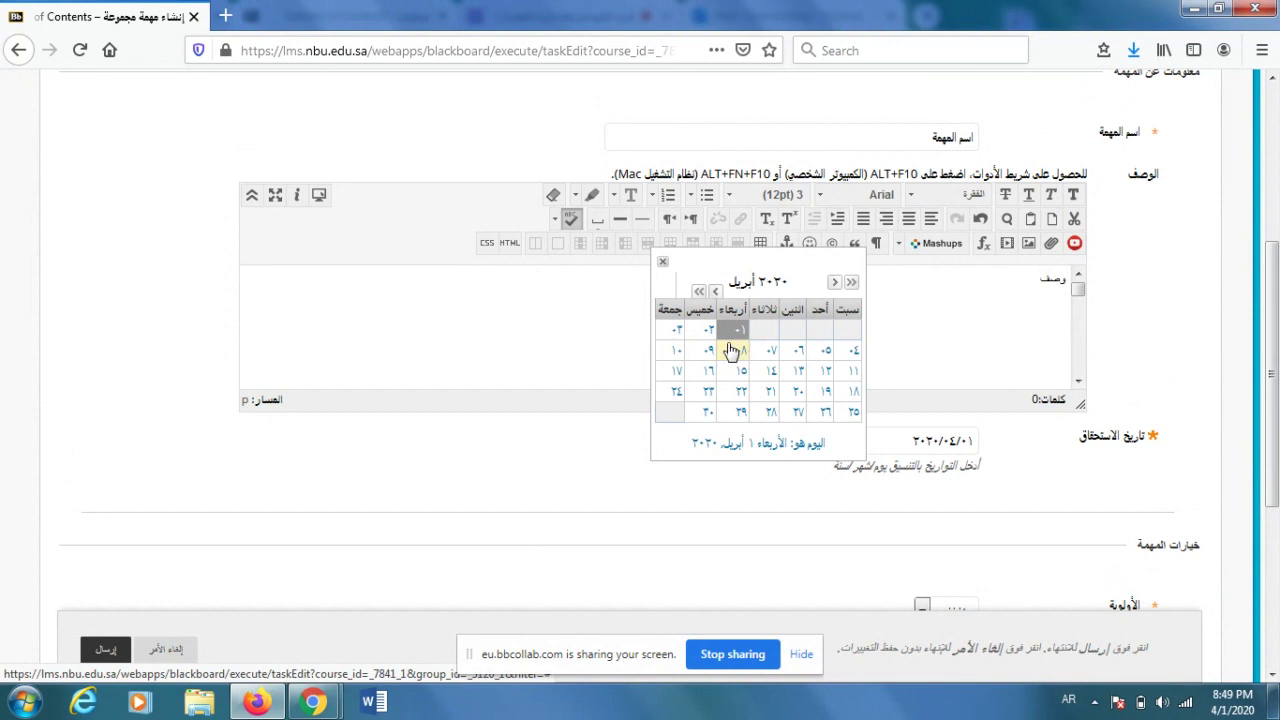
left_click(678, 332)
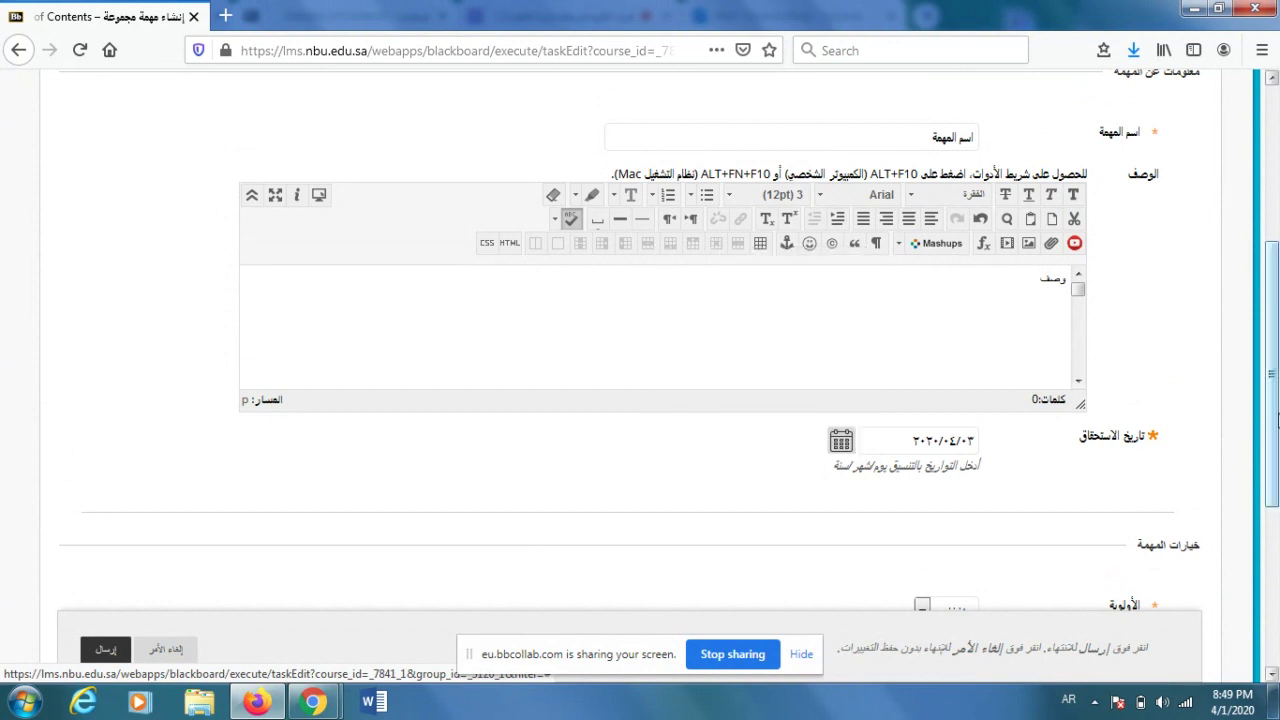
scroll(1277, 418, "down", 3)
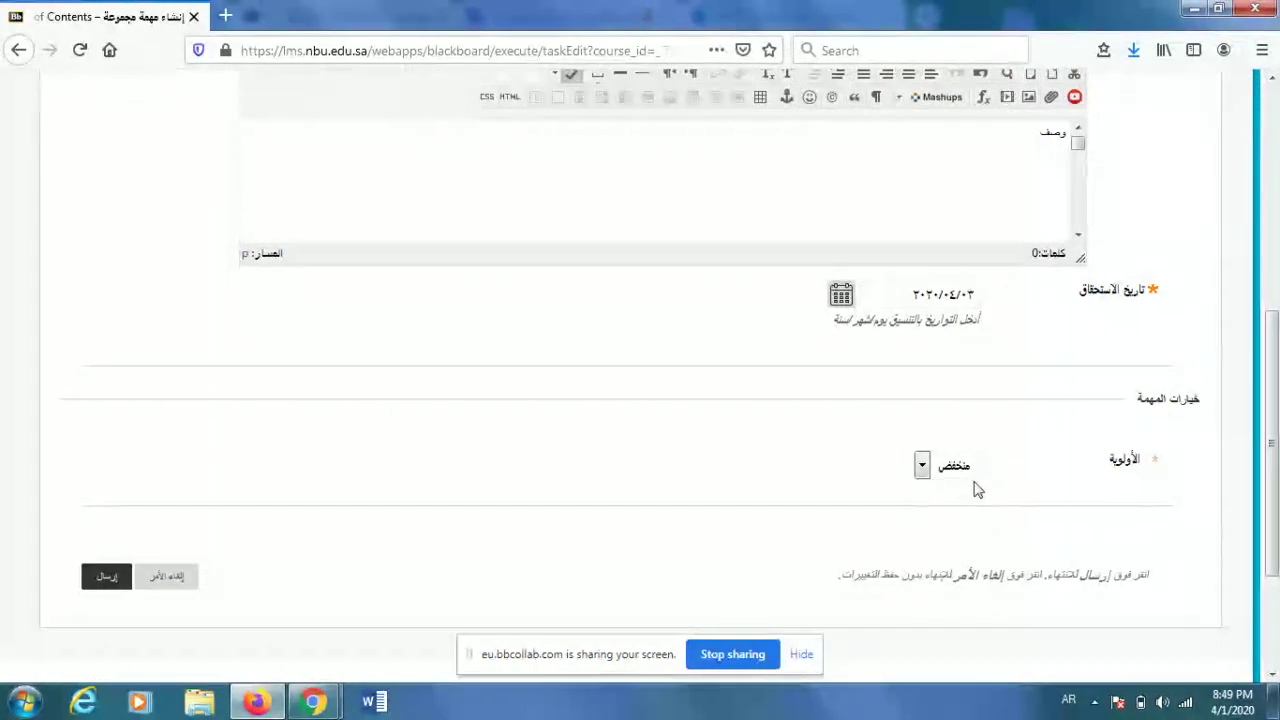
left_click(923, 466)
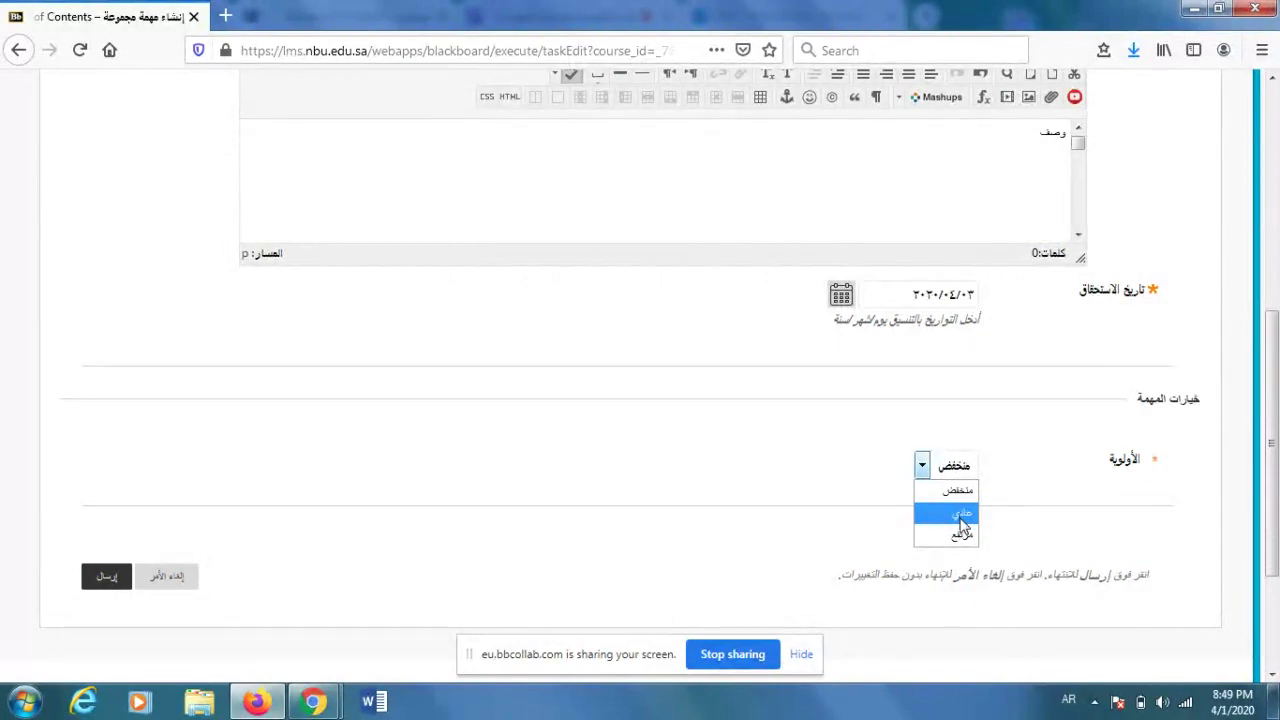
left_click(962, 536)
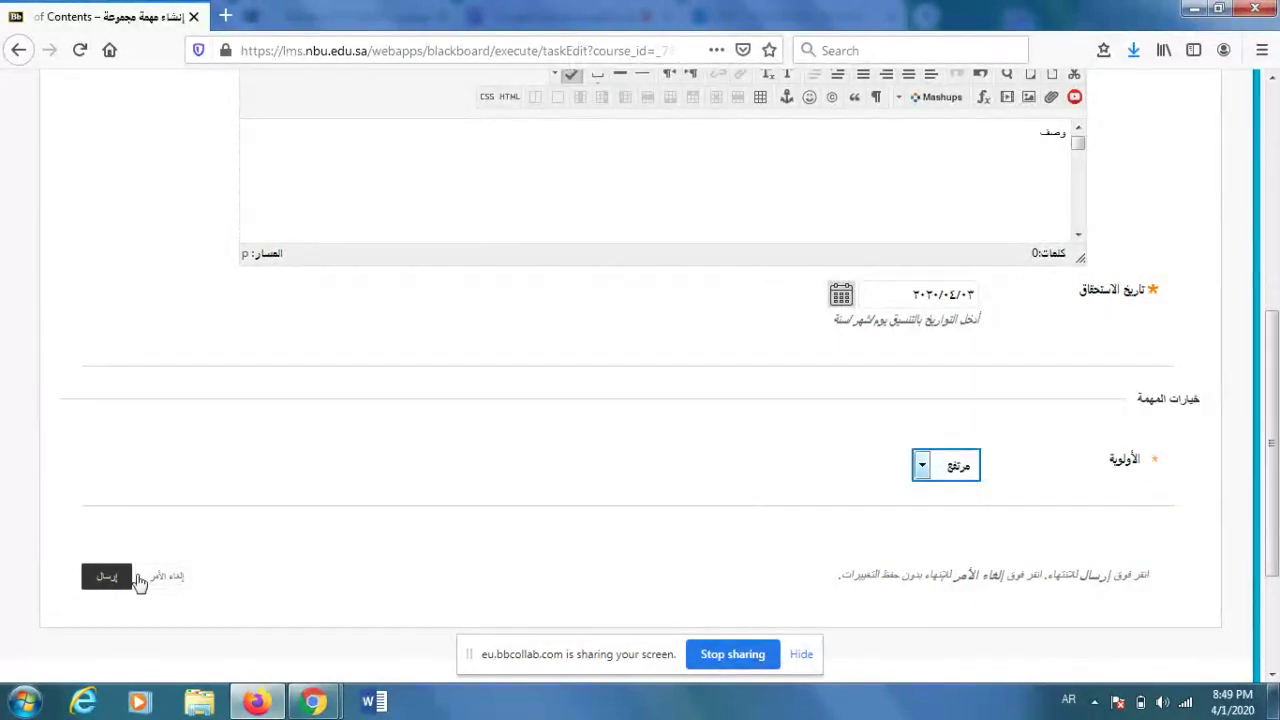
left_click(107, 584)
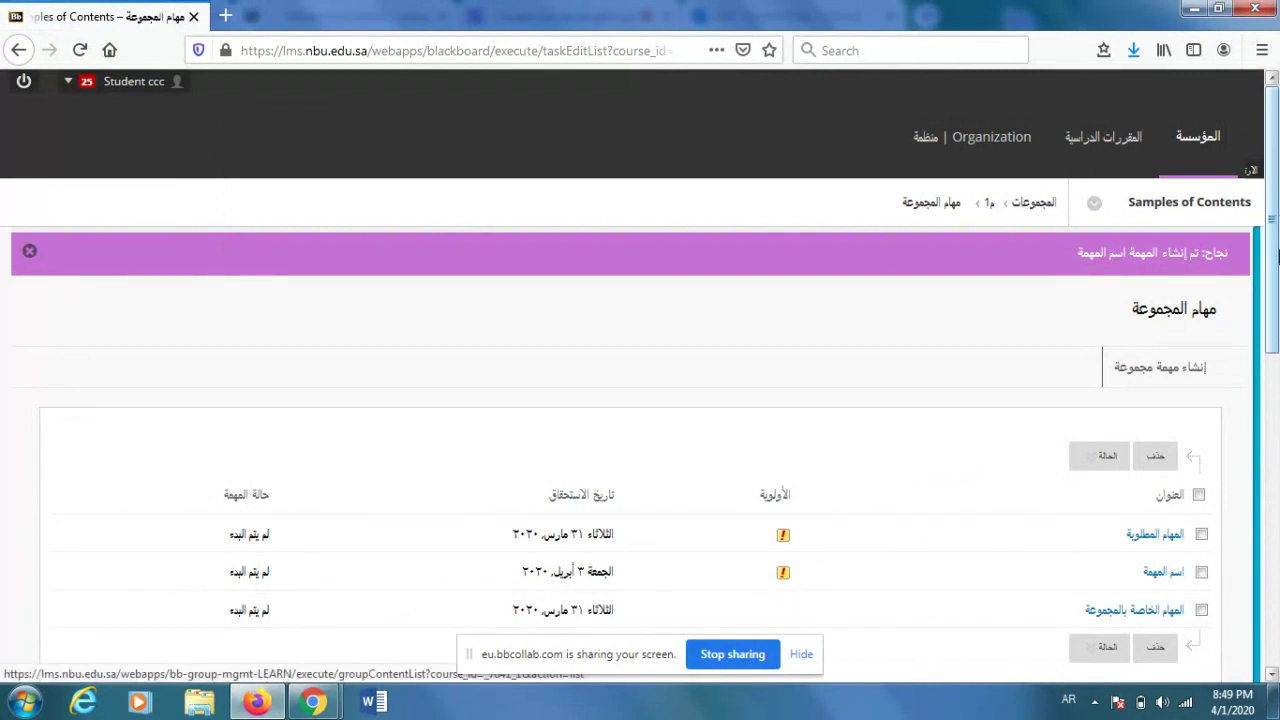
Go back through the breadcrumb to the Groups list showing group م1.
scroll(1247, 400, "down", 5)
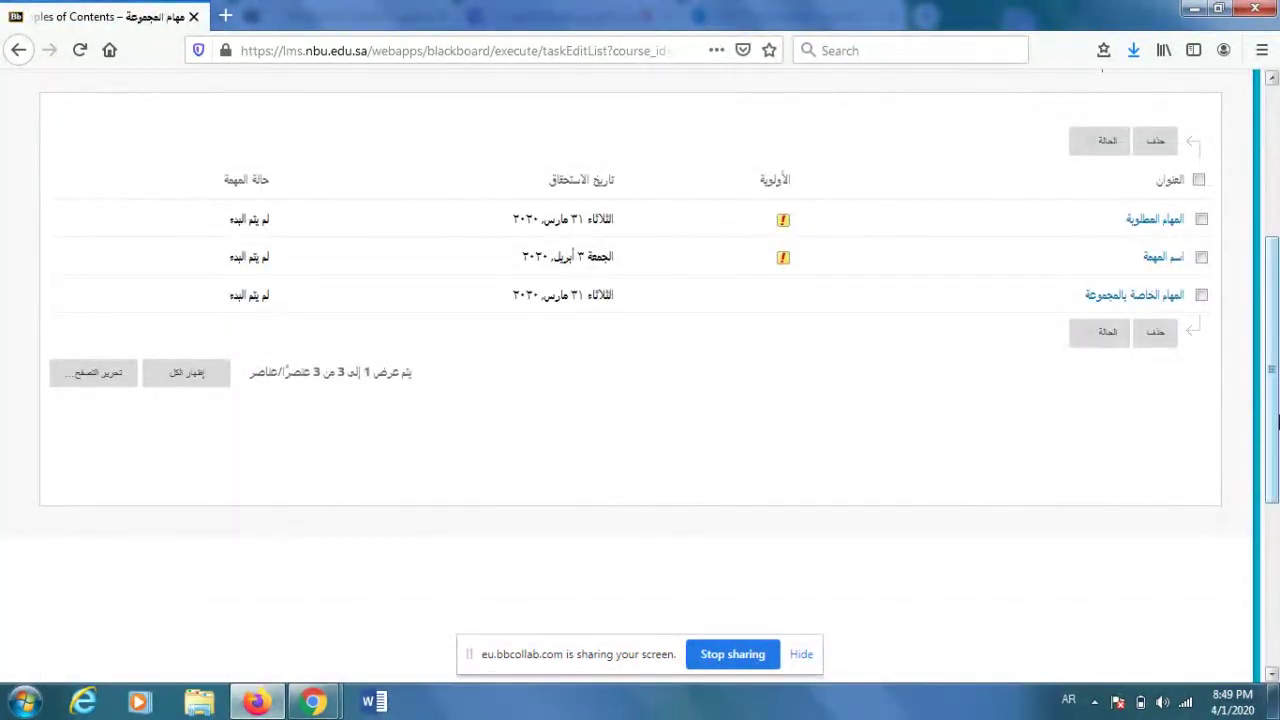
left_click_drag(1273, 427, 1275, 297)
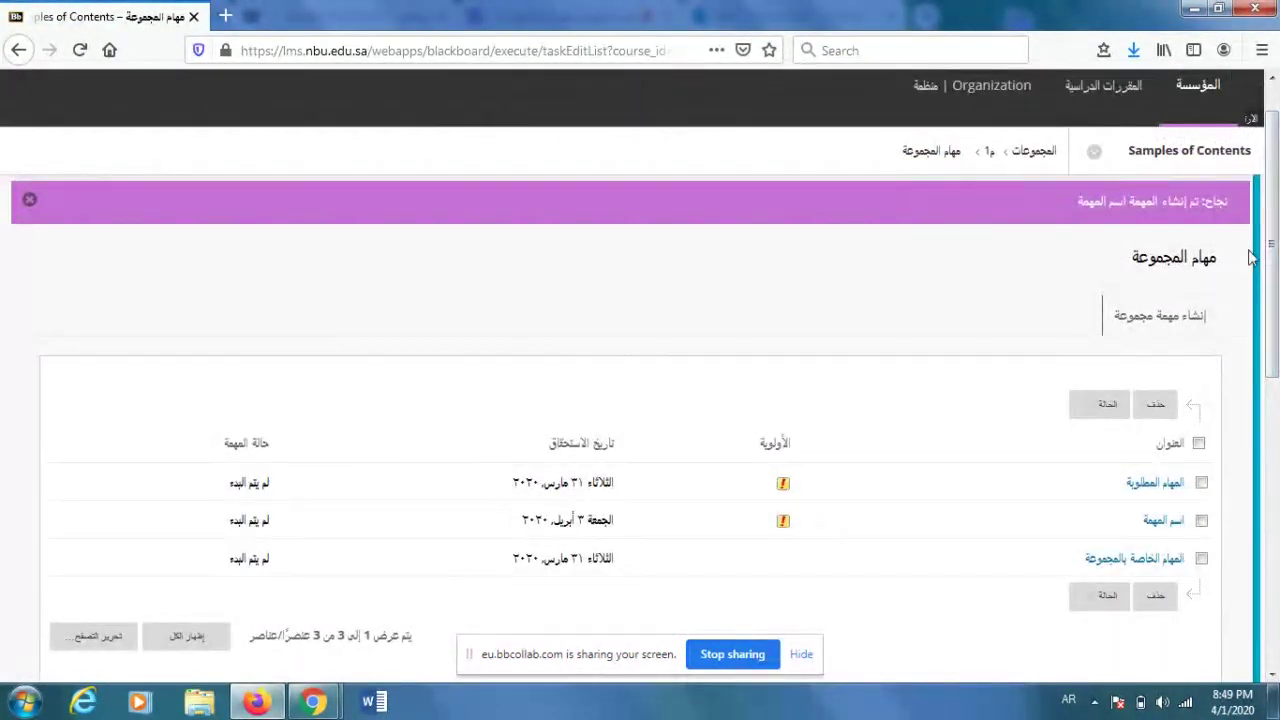
left_click(1047, 157)
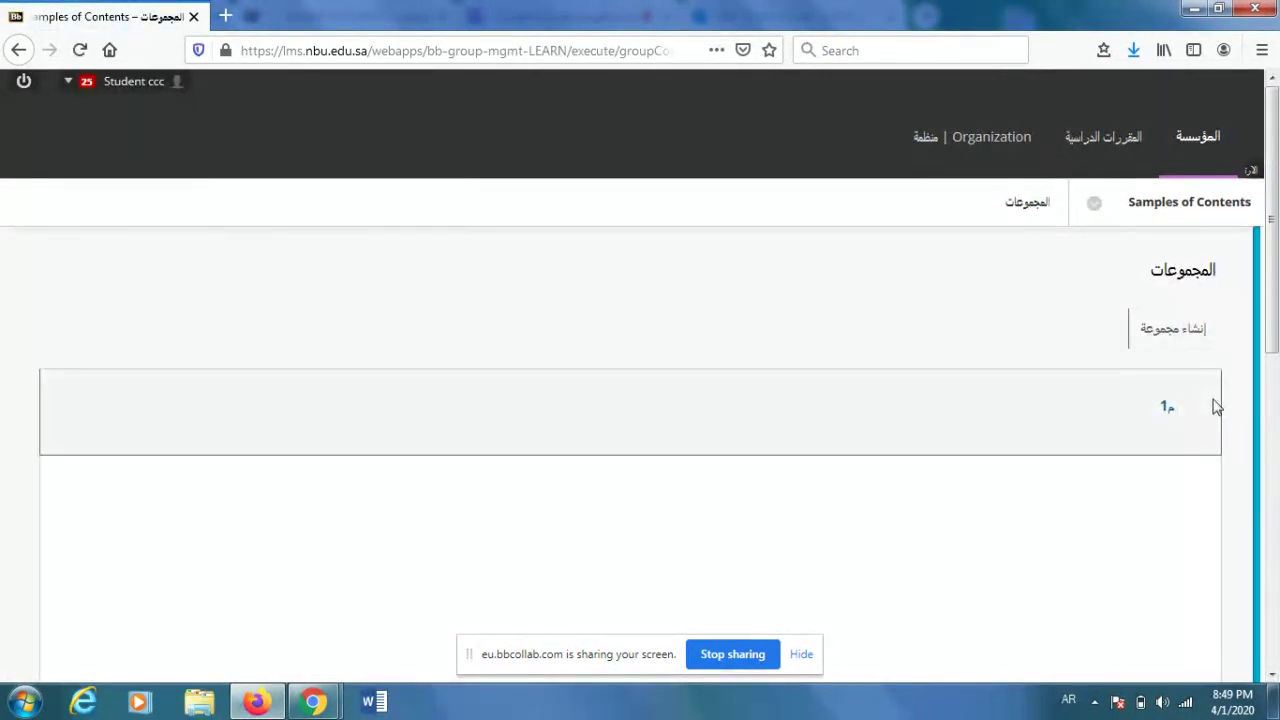
Open group م1's page to reach the واجب للمجموعات upload page.
left_click(1170, 413)
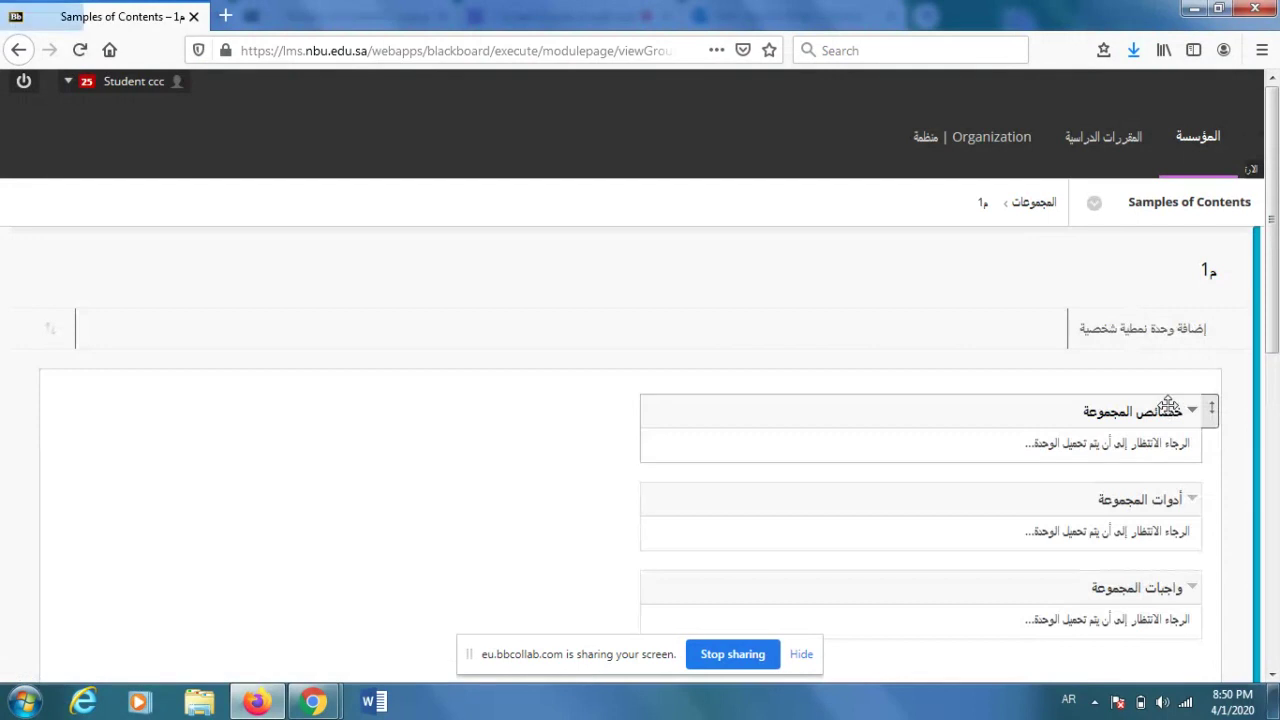
left_click_drag(1275, 330, 1277, 472)
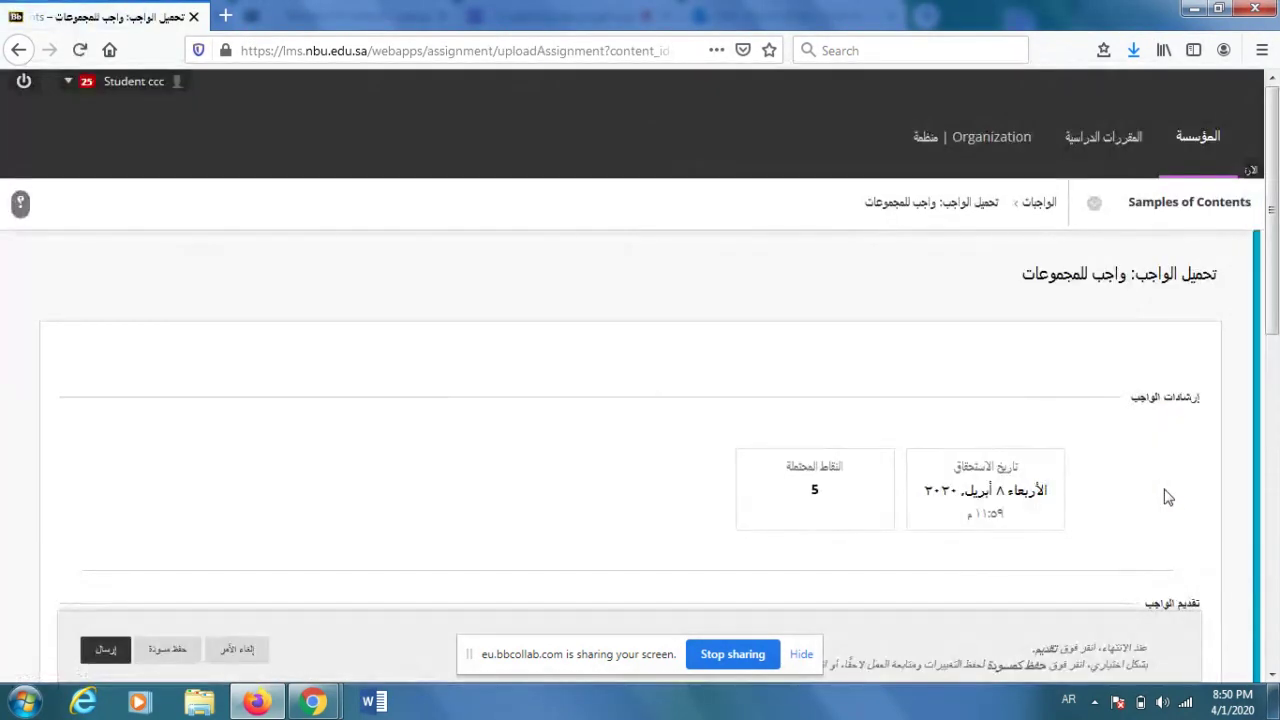
Write the submission text نحن مجموعة م1 and submit the group assignment.
mouse_move(1278, 312)
left_mouse_down()
mouse_move(1278, 356)
mouse_move(1278, 307)
left_mouse_up()
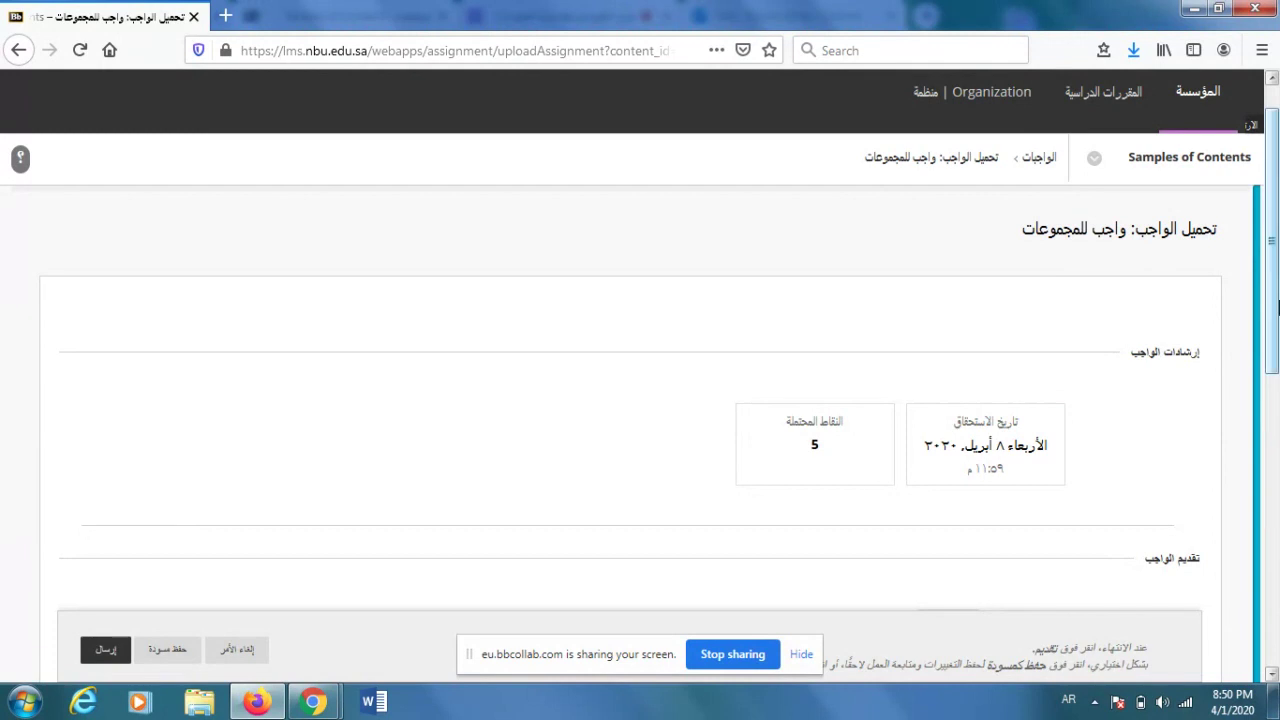
left_click_drag(1278, 307, 1278, 437)
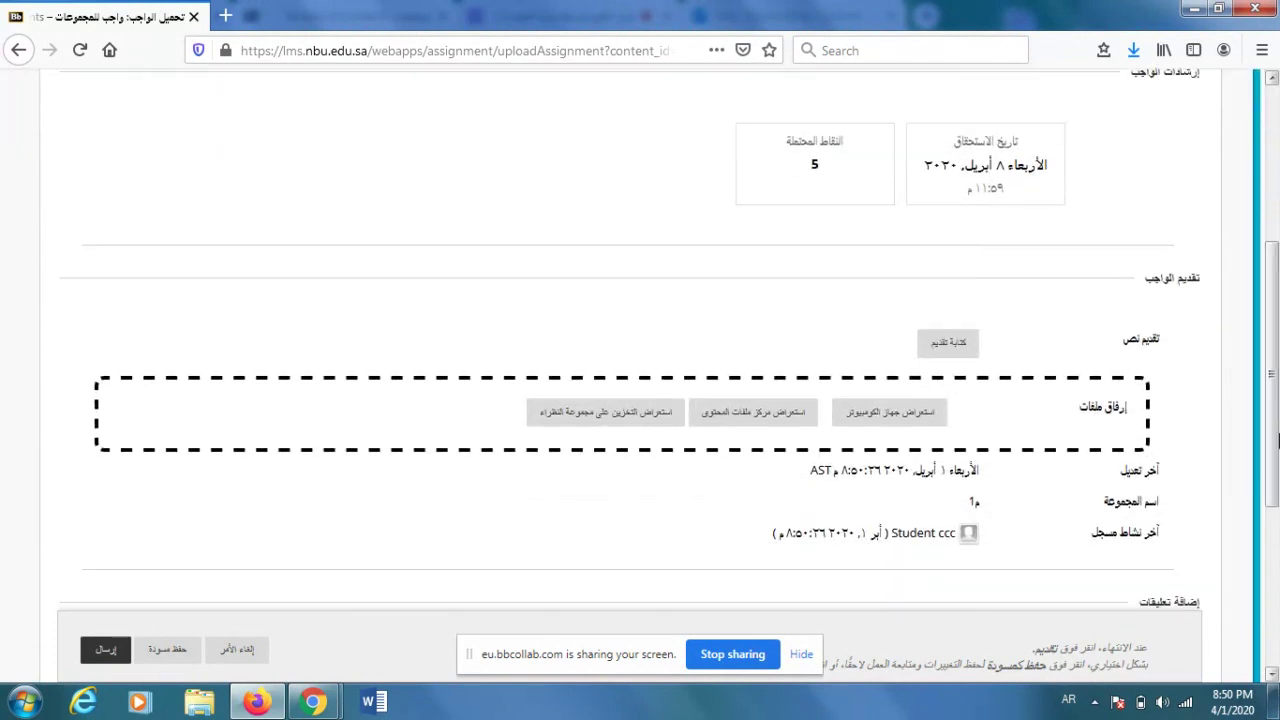
left_click(952, 344)
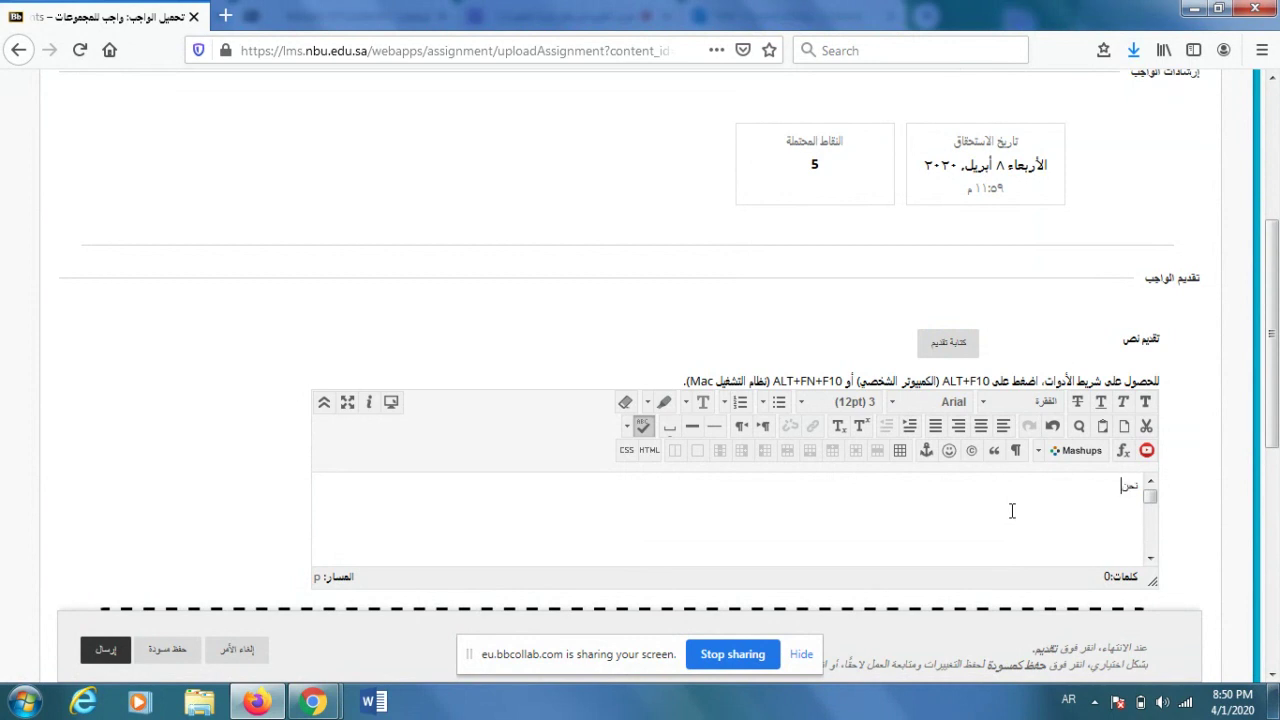
type("نحن مجموعة م1")
scroll(1275, 390, "down", 3)
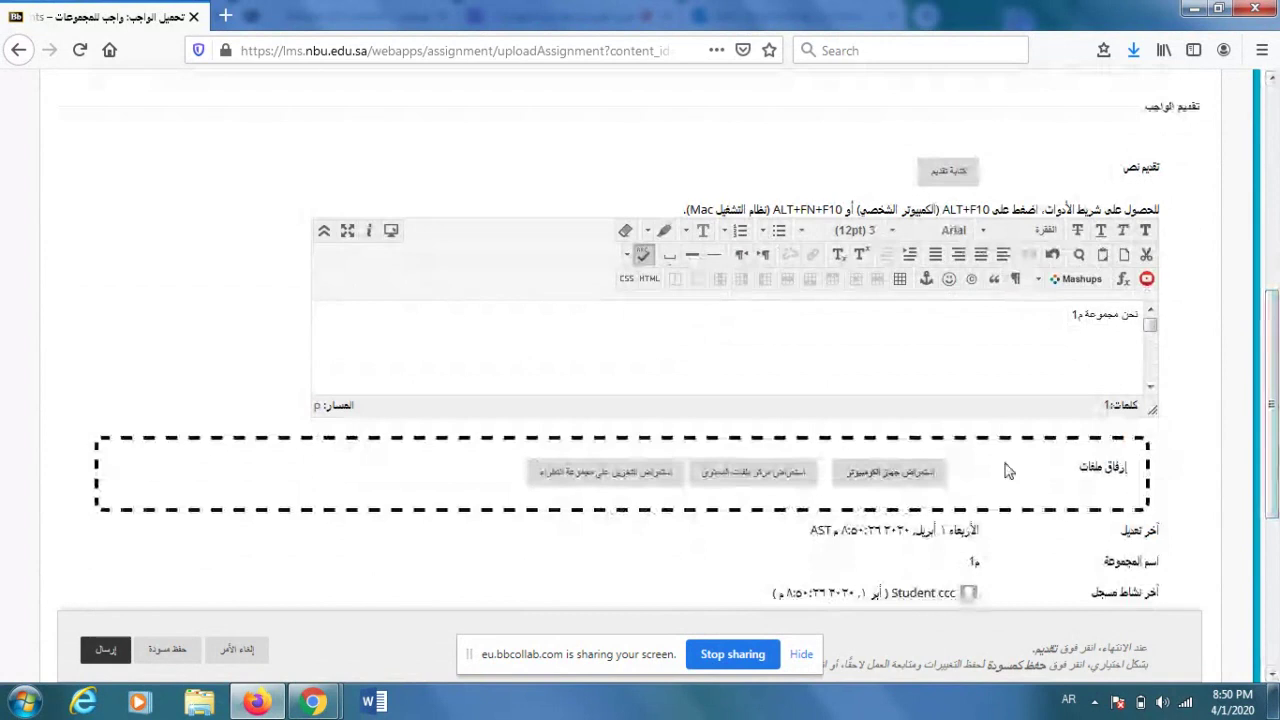
scroll(1276, 500, "down", 3)
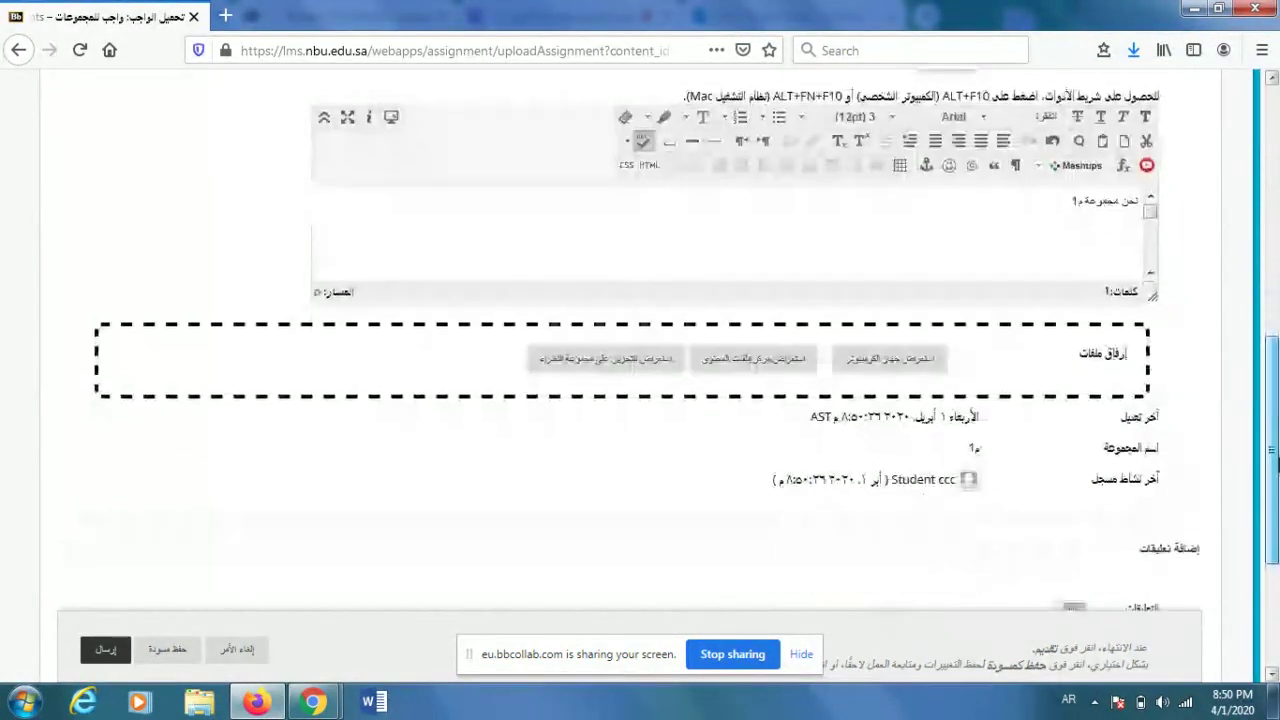
scroll(1276, 500, "down", 3)
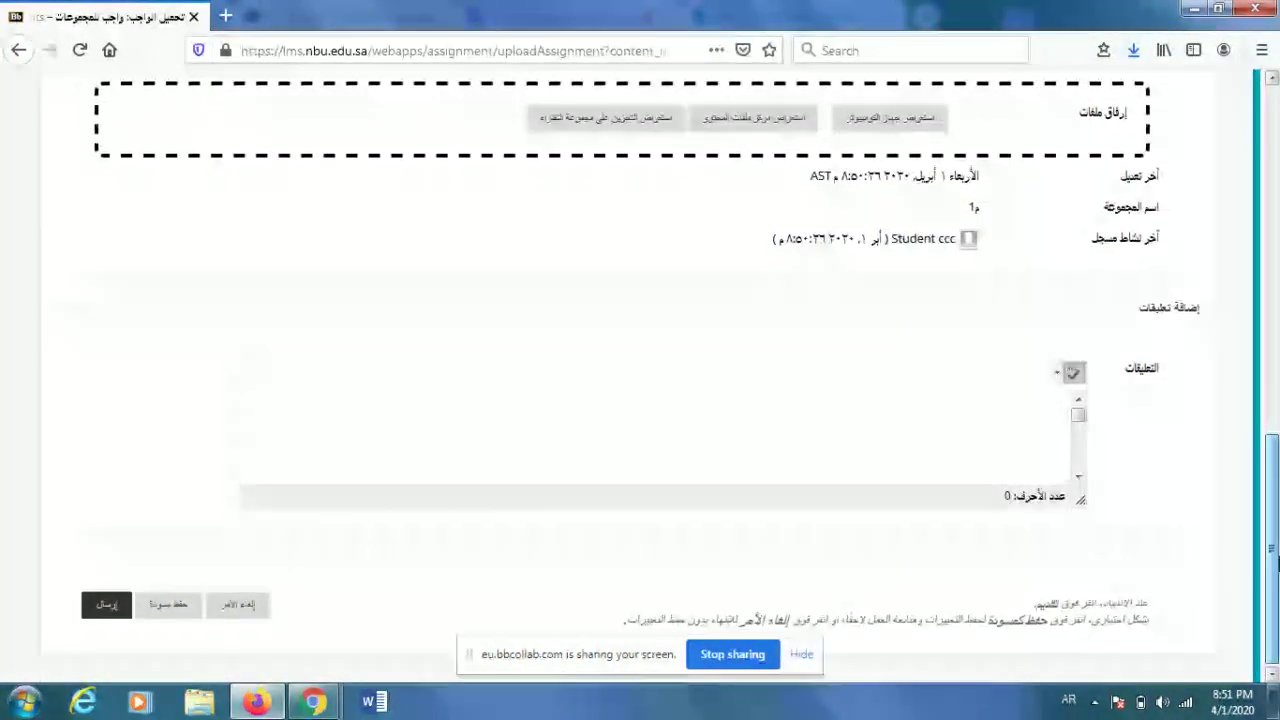
left_click(106, 601)
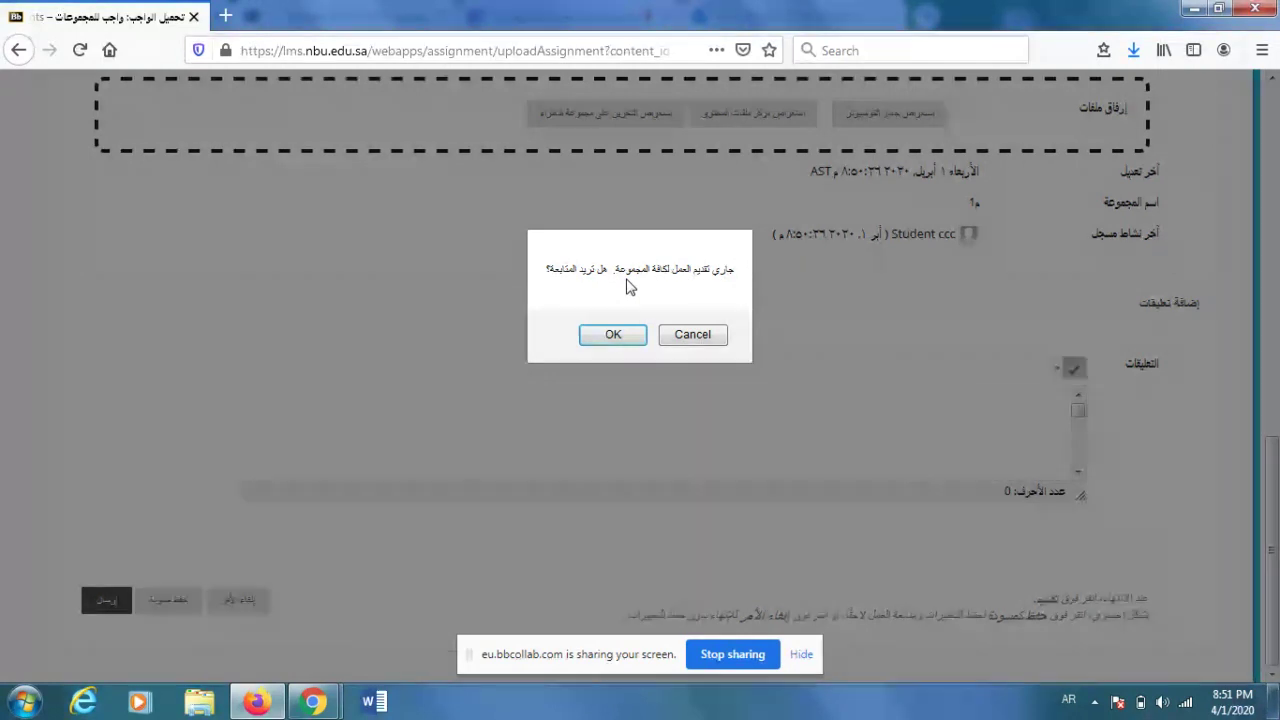
Confirm submitting the assignment on behalf of the whole group م1.
left_click(613, 336)
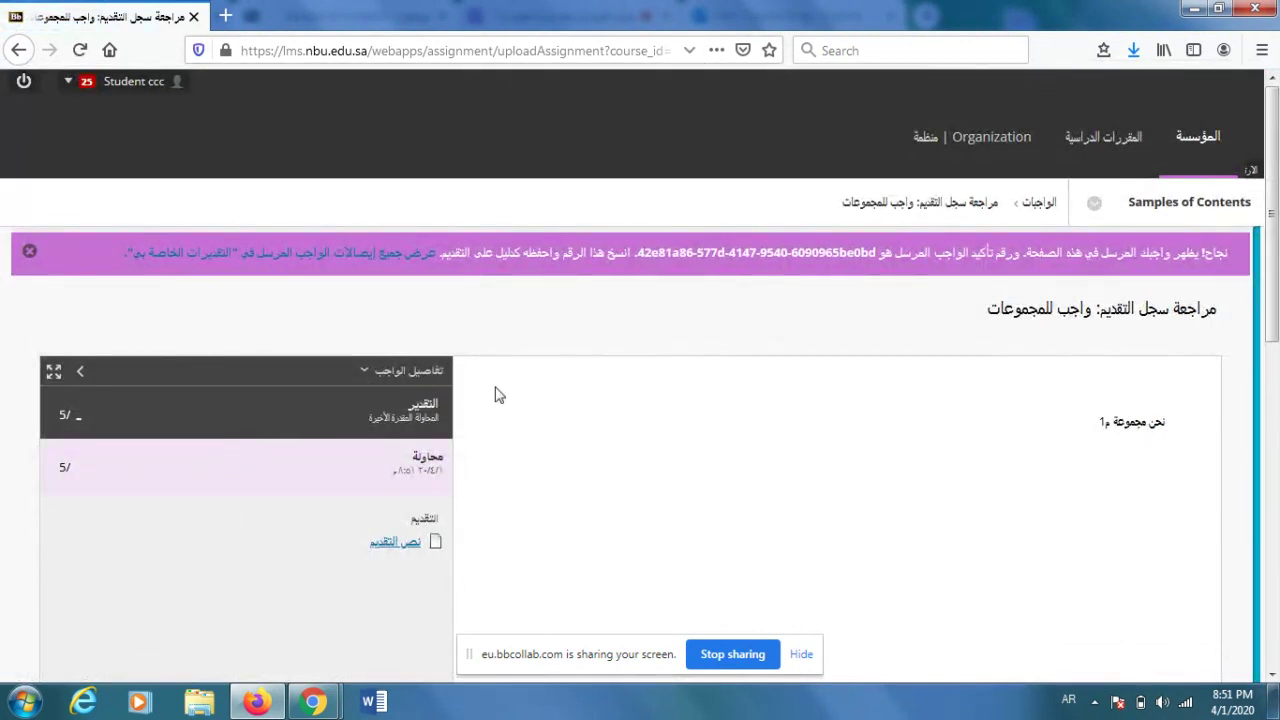
Return to the instructor's course window and open Grade Center > Assignments.
left_click(322, 708)
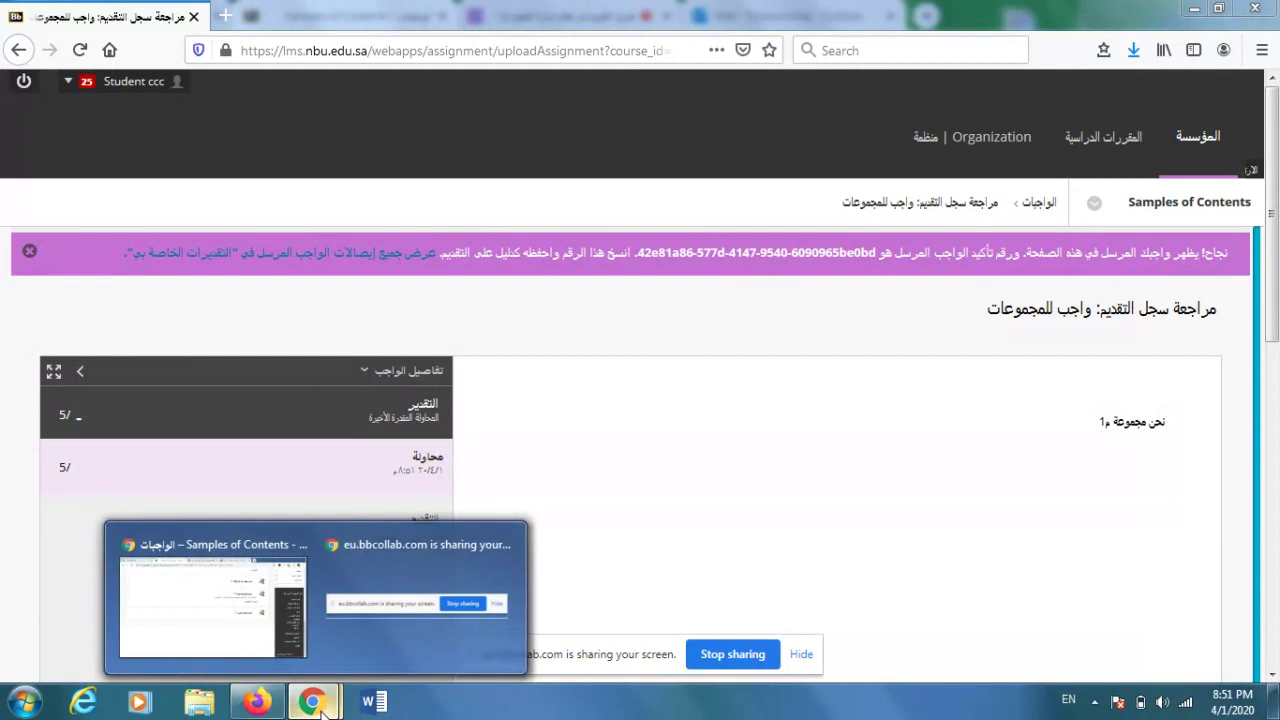
mouse_move(186, 634)
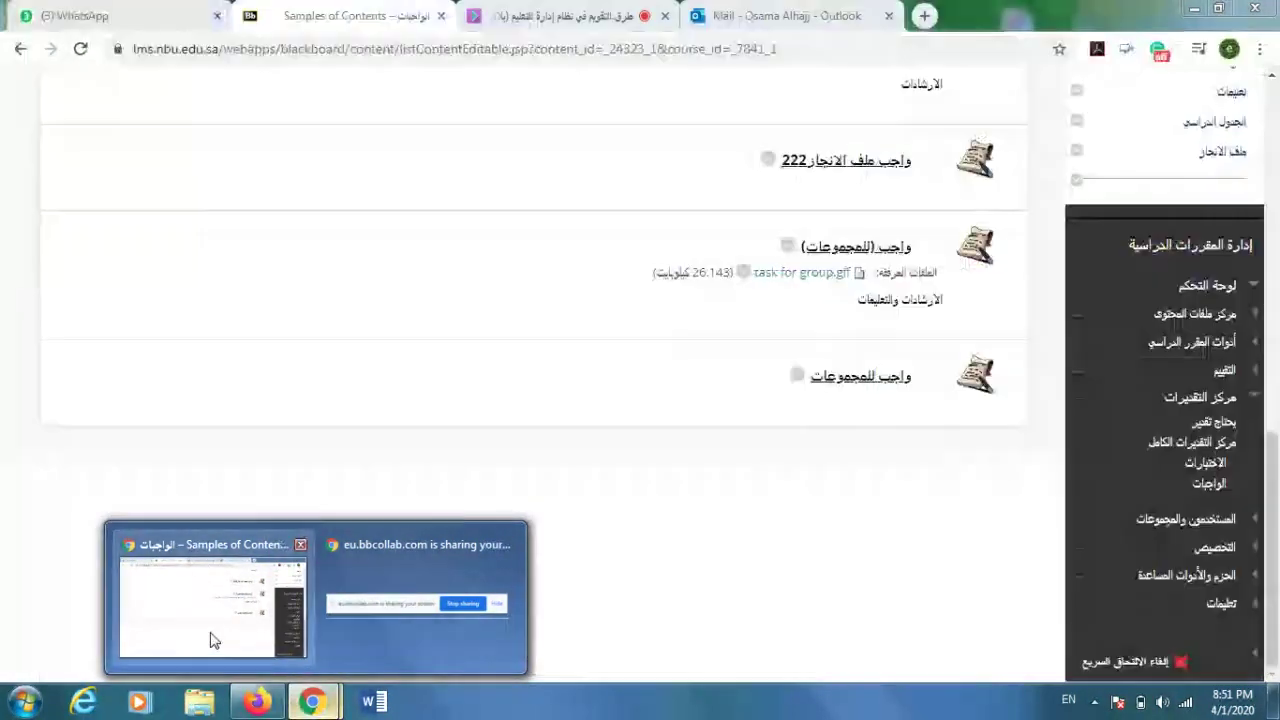
left_click(212, 638)
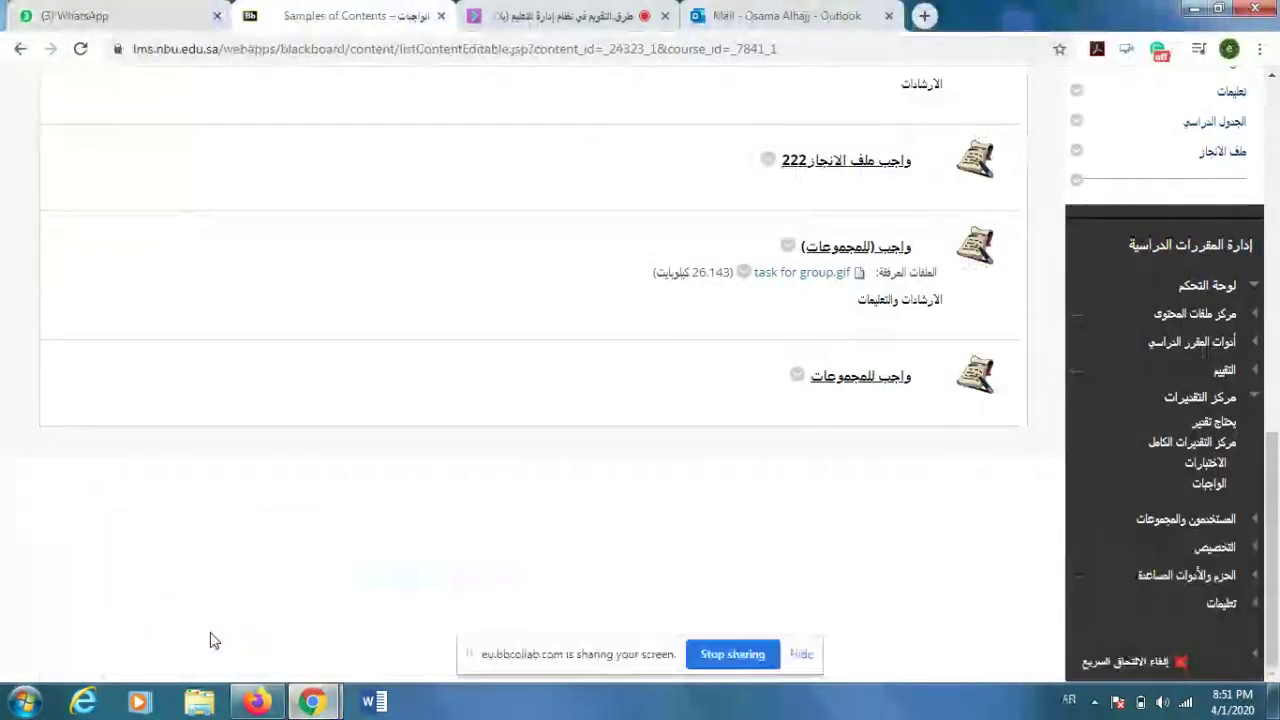
mouse_move(1274, 552)
left_mouse_down()
mouse_move(1275, 530)
mouse_move(1277, 552)
left_mouse_up()
scroll(1277, 553, "up", 4)
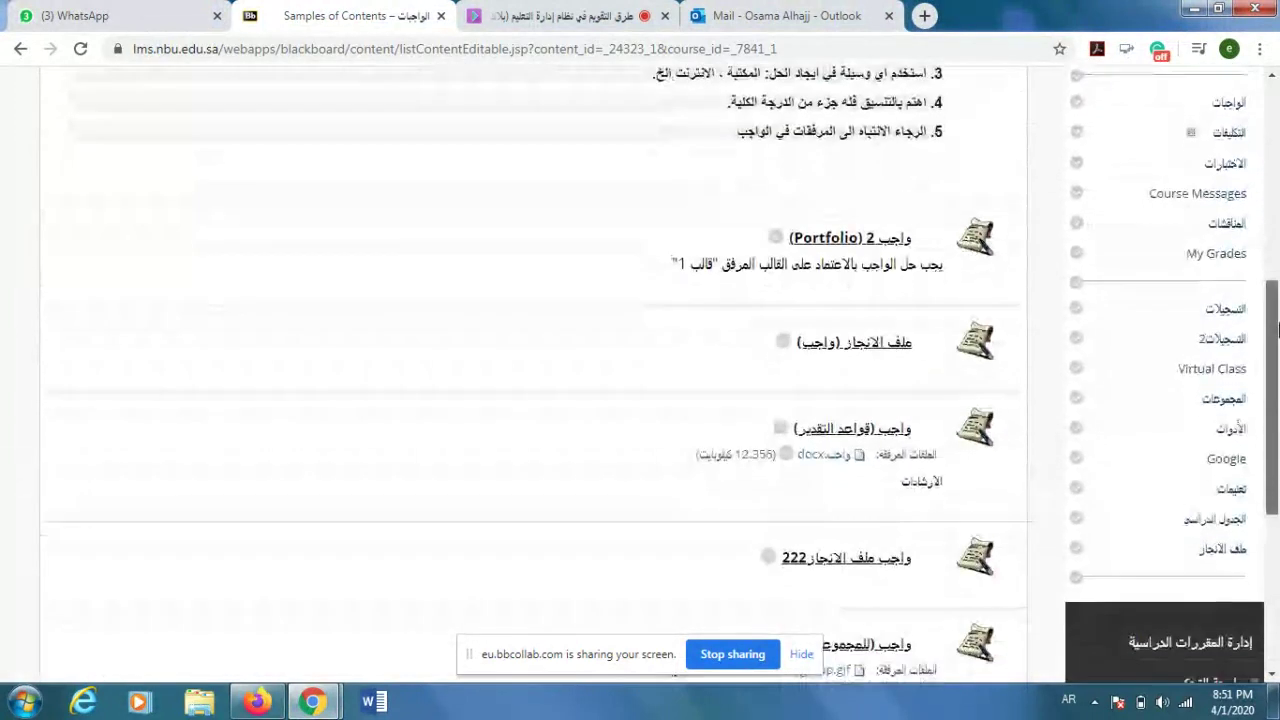
left_click(312, 703)
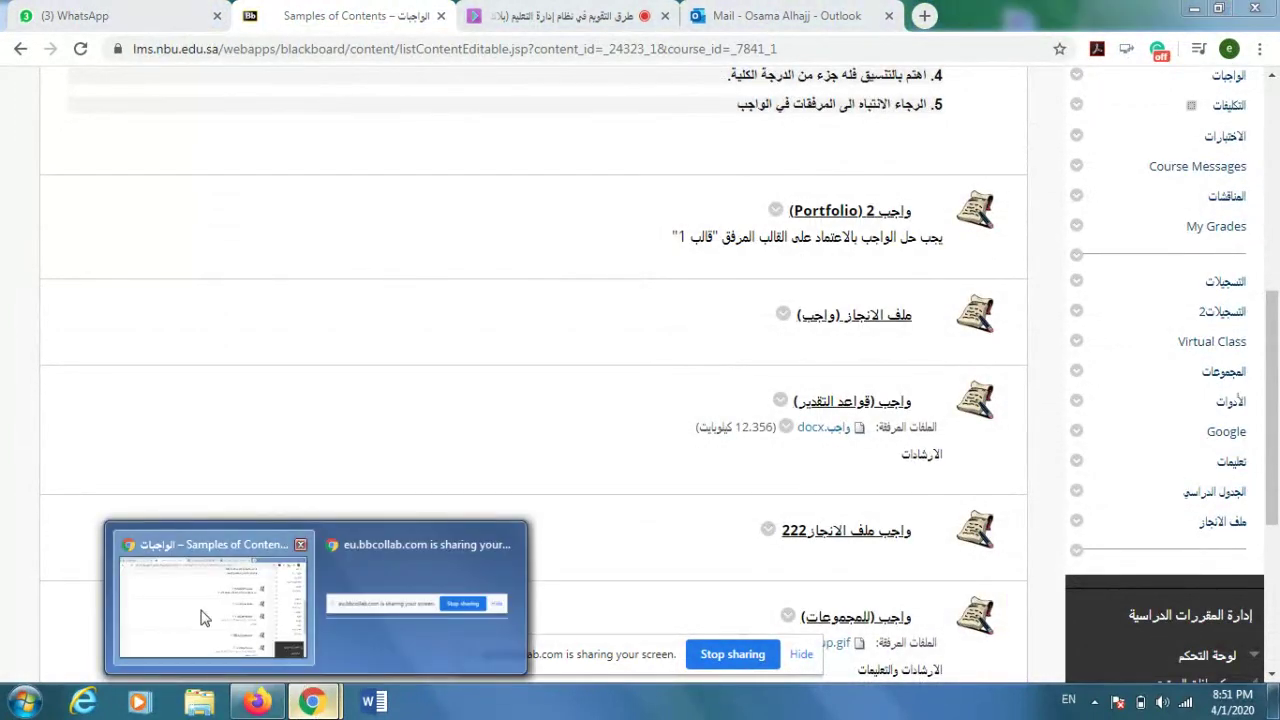
left_click(205, 615)
scroll(1277, 500, "down", 4)
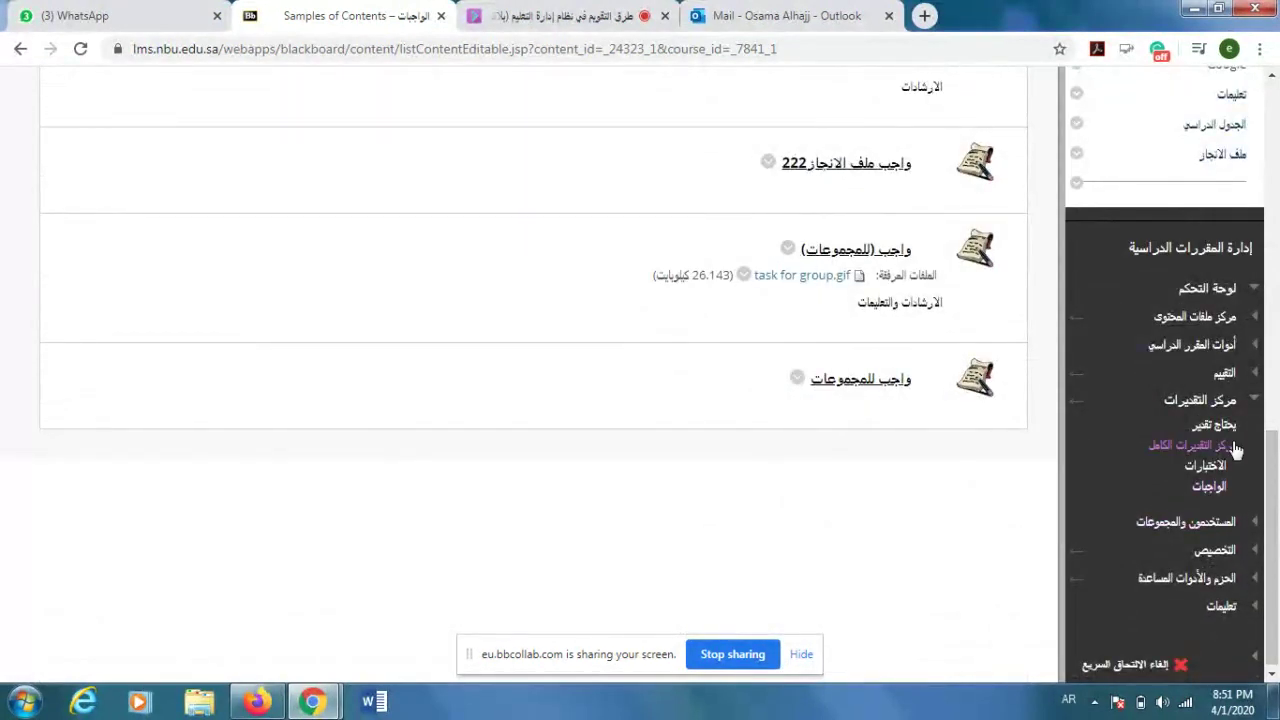
left_click(1211, 490)
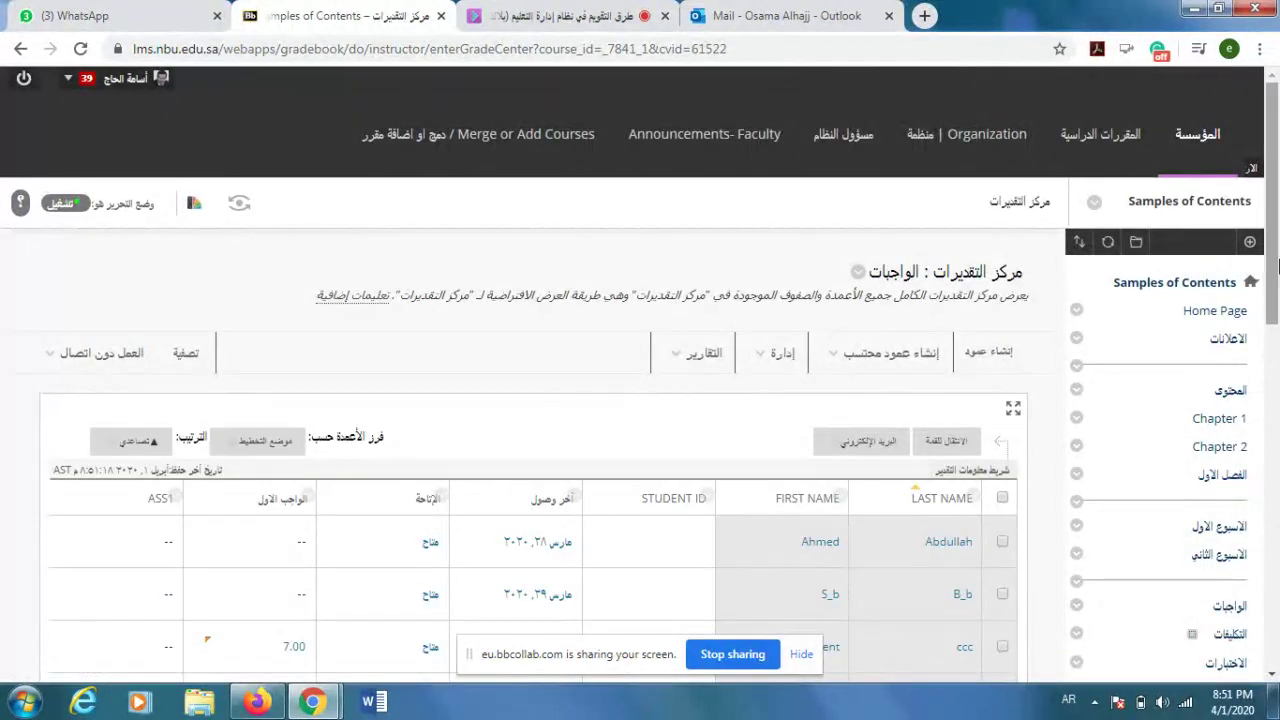
Page the grade table to the واجب للمجموعات column awaiting grading for ccc and S_b.
scroll(1277, 258, "down", 2)
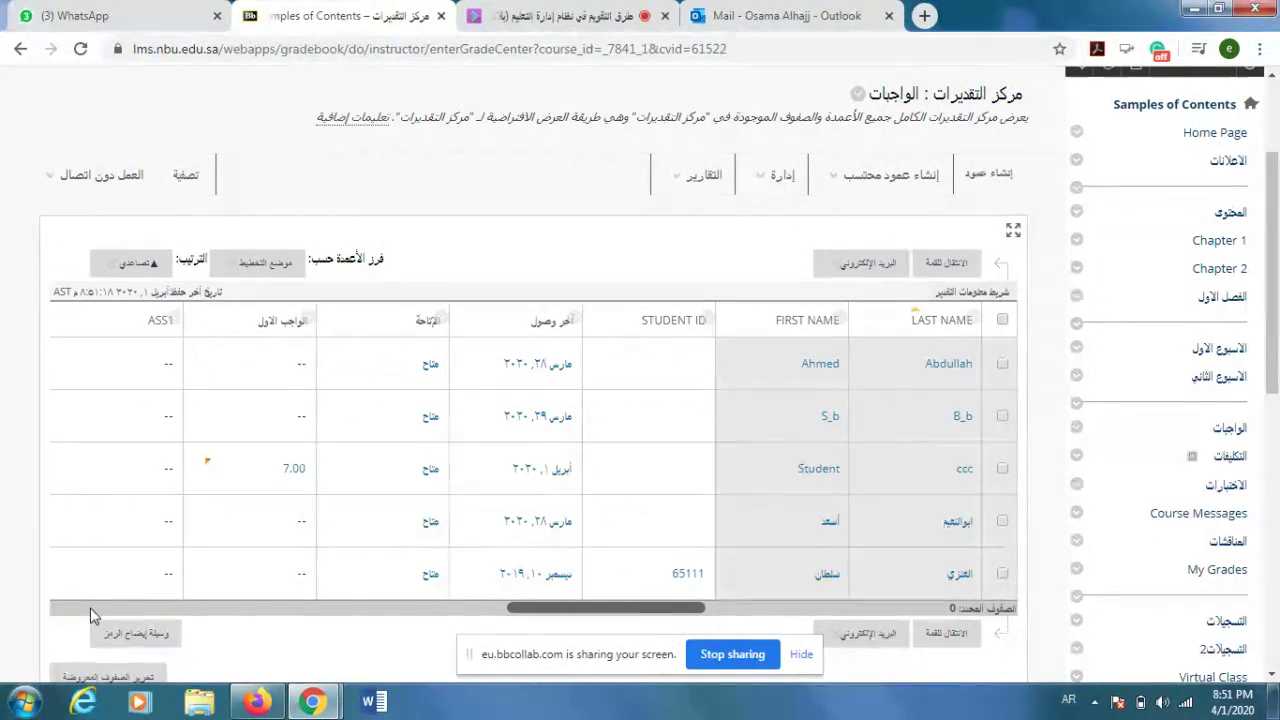
left_click(183, 607)
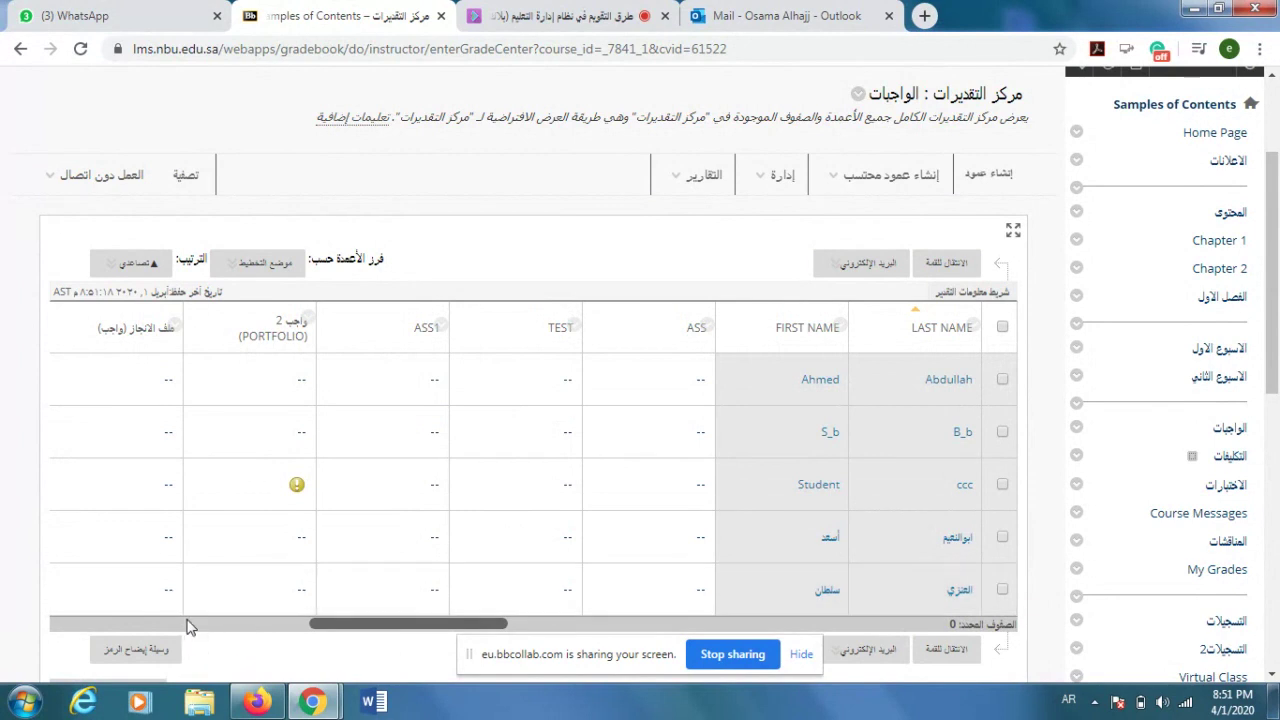
left_click(182, 623)
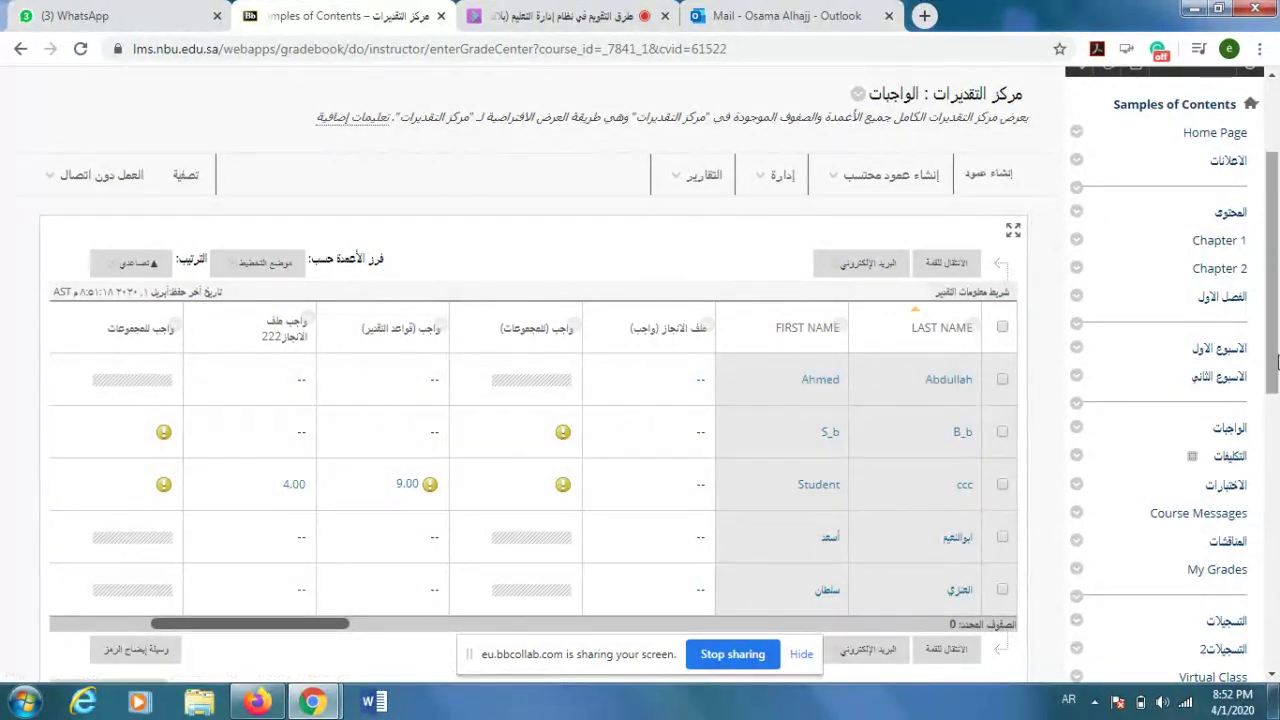
left_click_drag(1275, 340, 1277, 397)
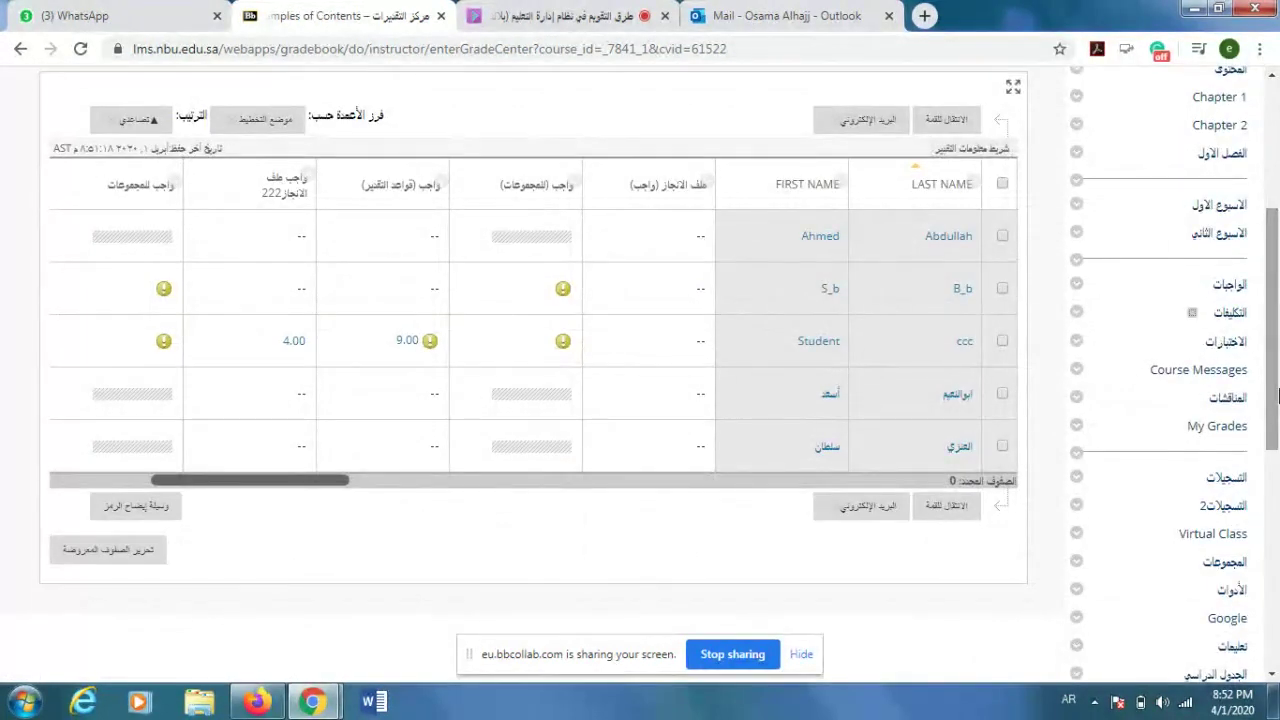
left_click(157, 516)
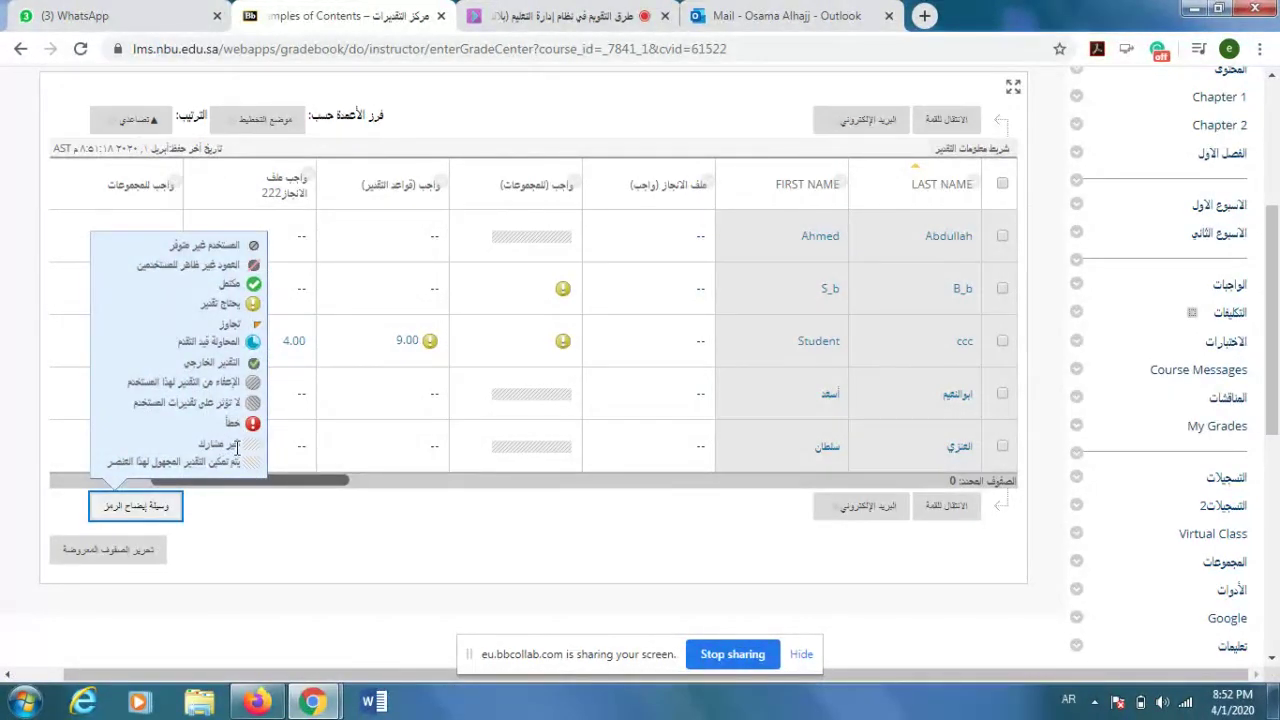
left_click(202, 443)
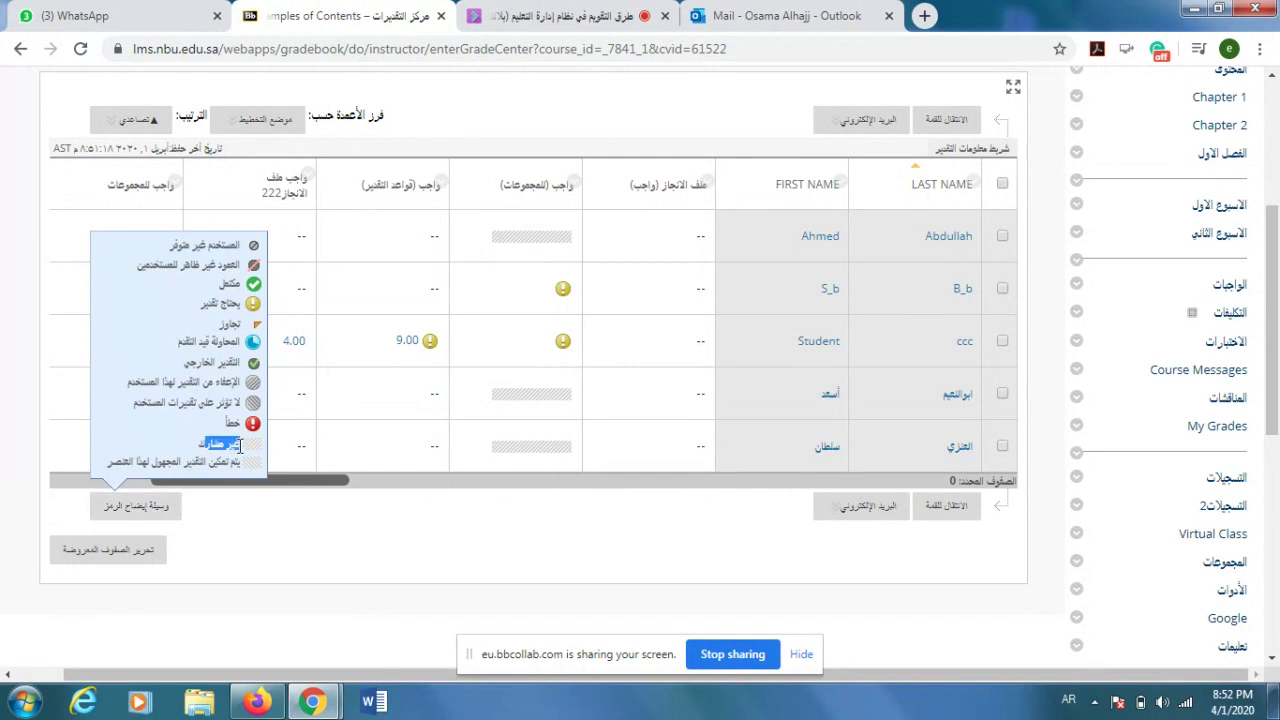
left_click(163, 510)
left_click(195, 447)
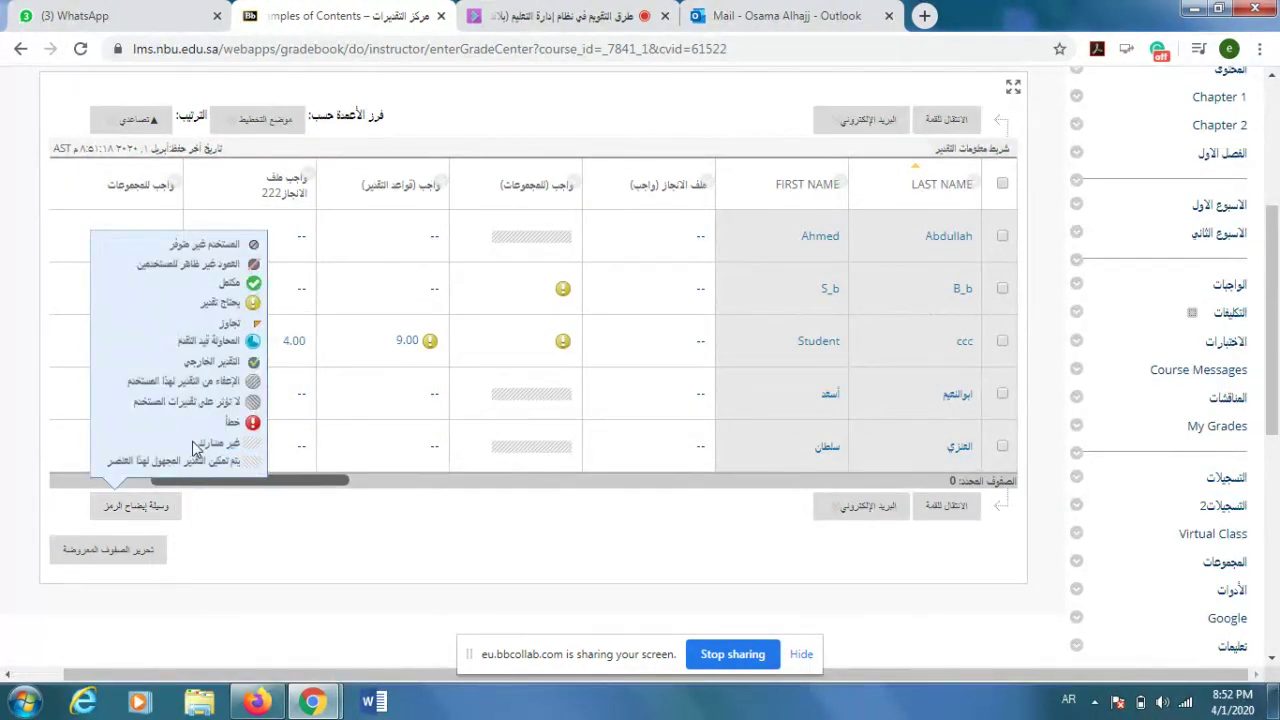
left_click(238, 443)
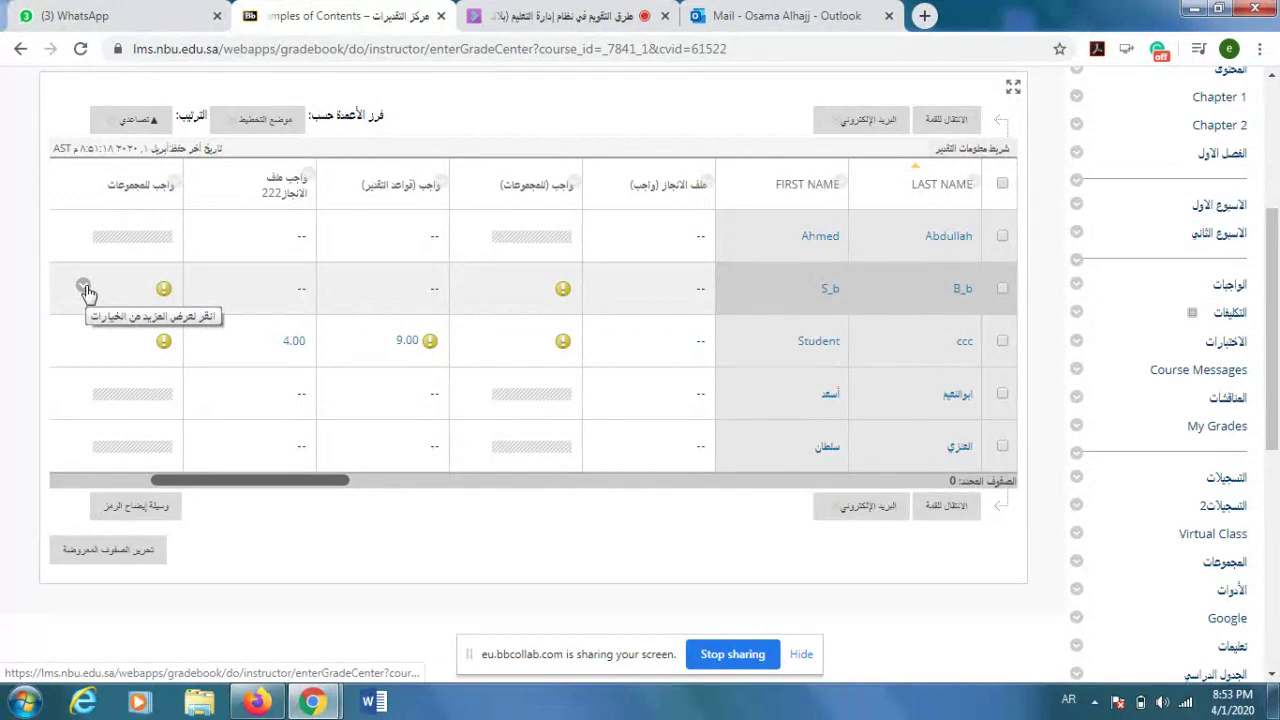
Open group م1's attempt for grading from S_b's grade options.
left_click(85, 289)
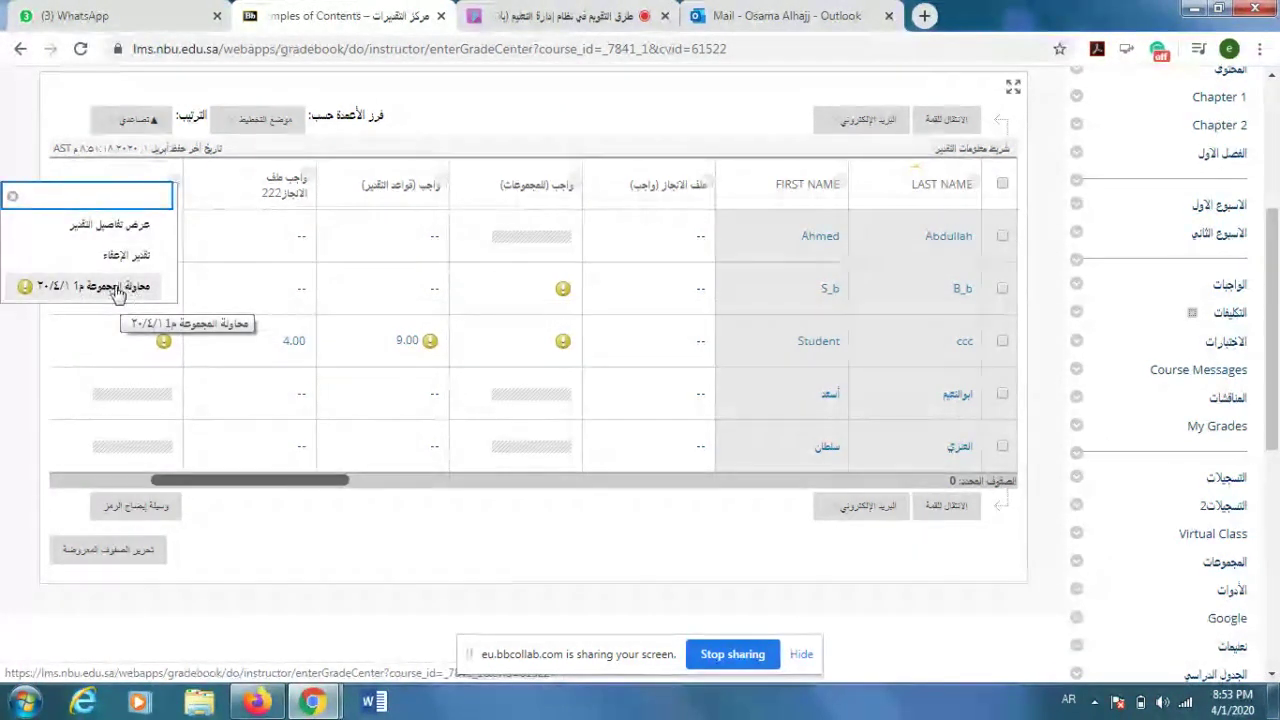
left_click(120, 288)
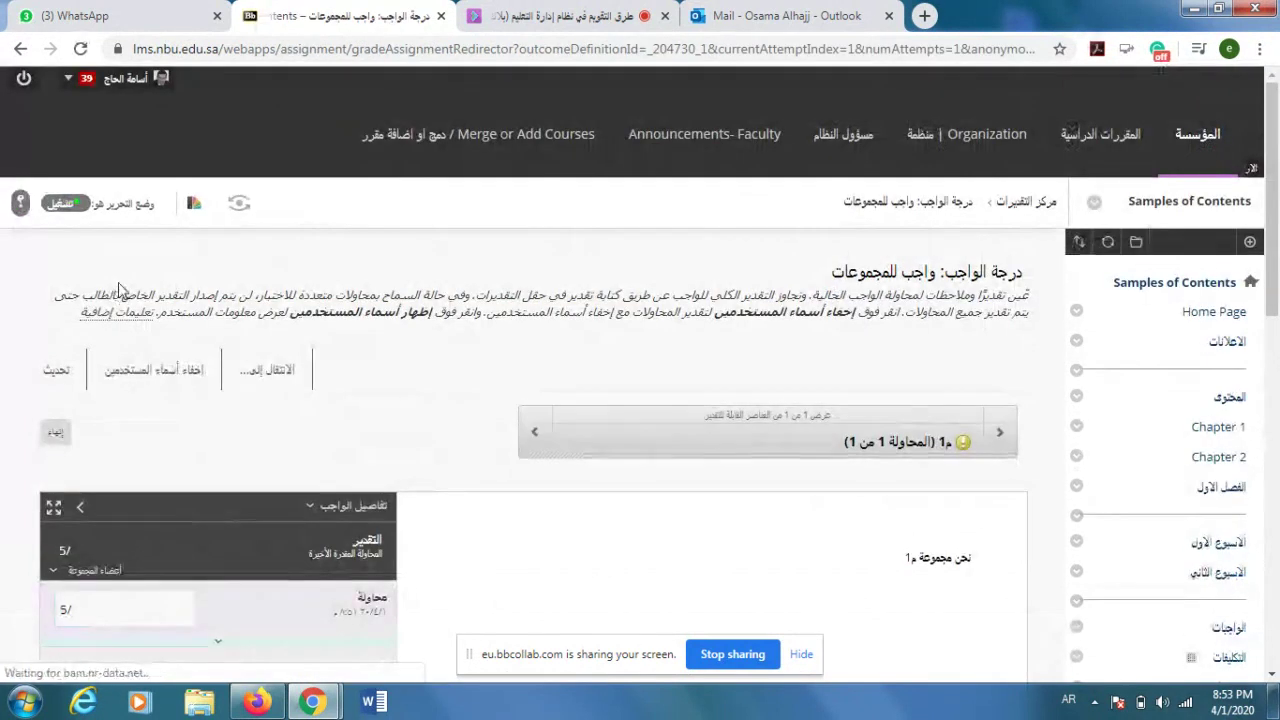
scroll(1275, 357, "down", 2)
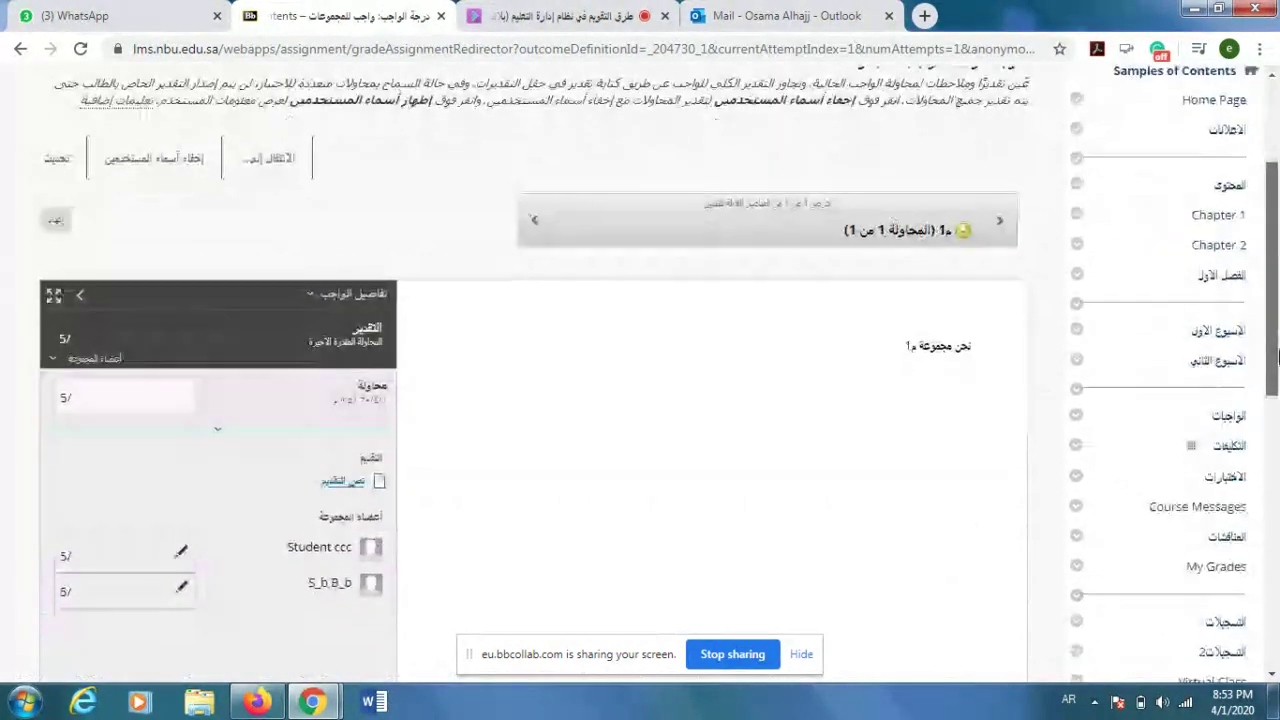
scroll(937, 331, "down", 1)
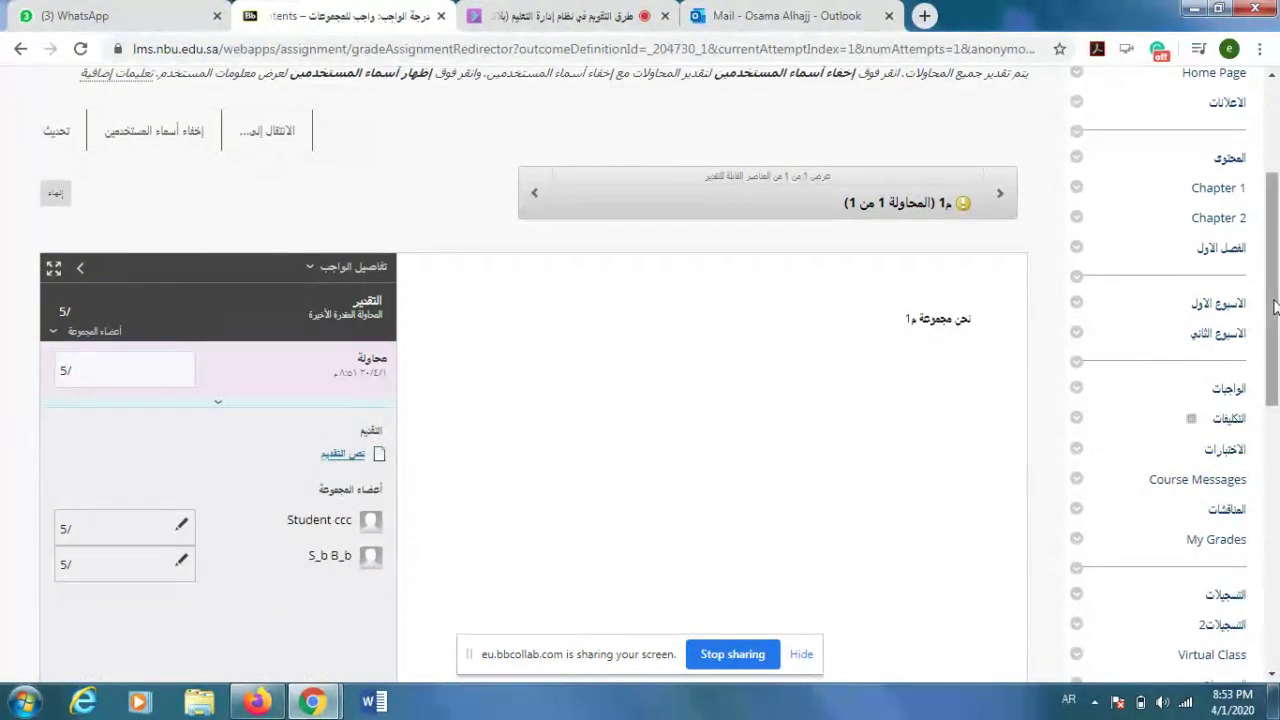
scroll(1275, 307, "down", 1)
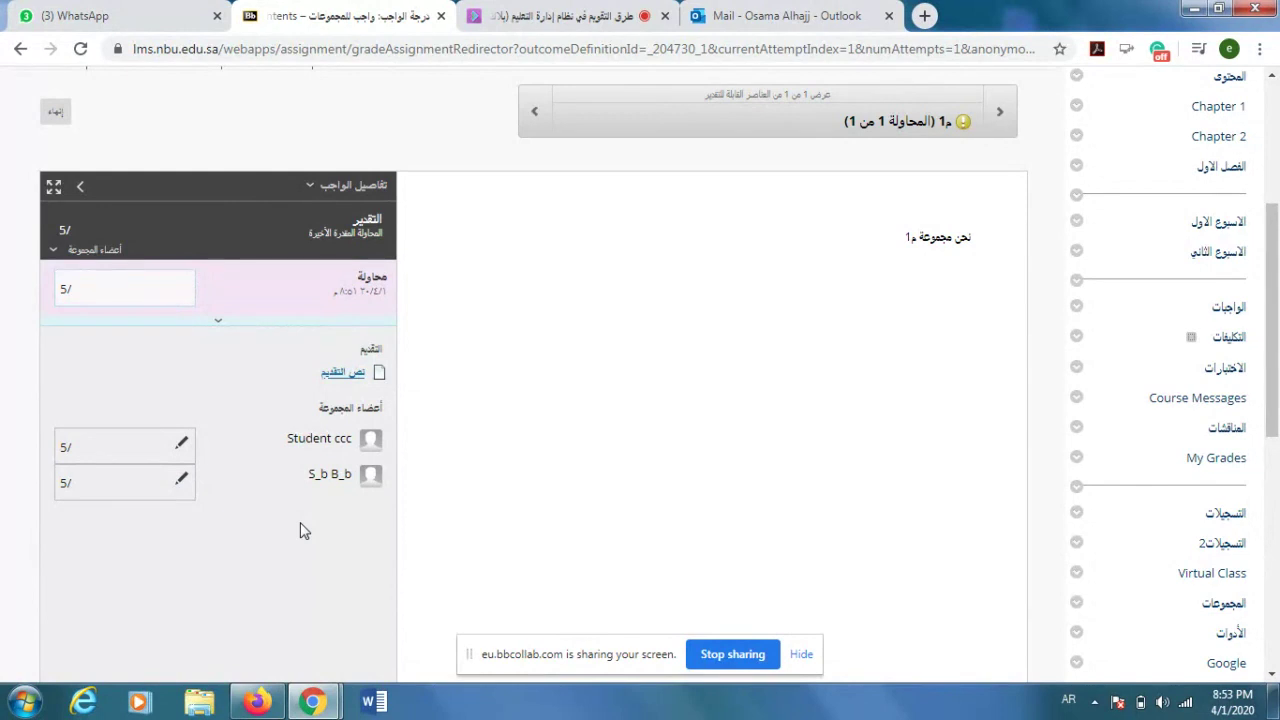
Grade the attempt 4 out of 5 with feedback الملاحظات and submit.
left_click(96, 295)
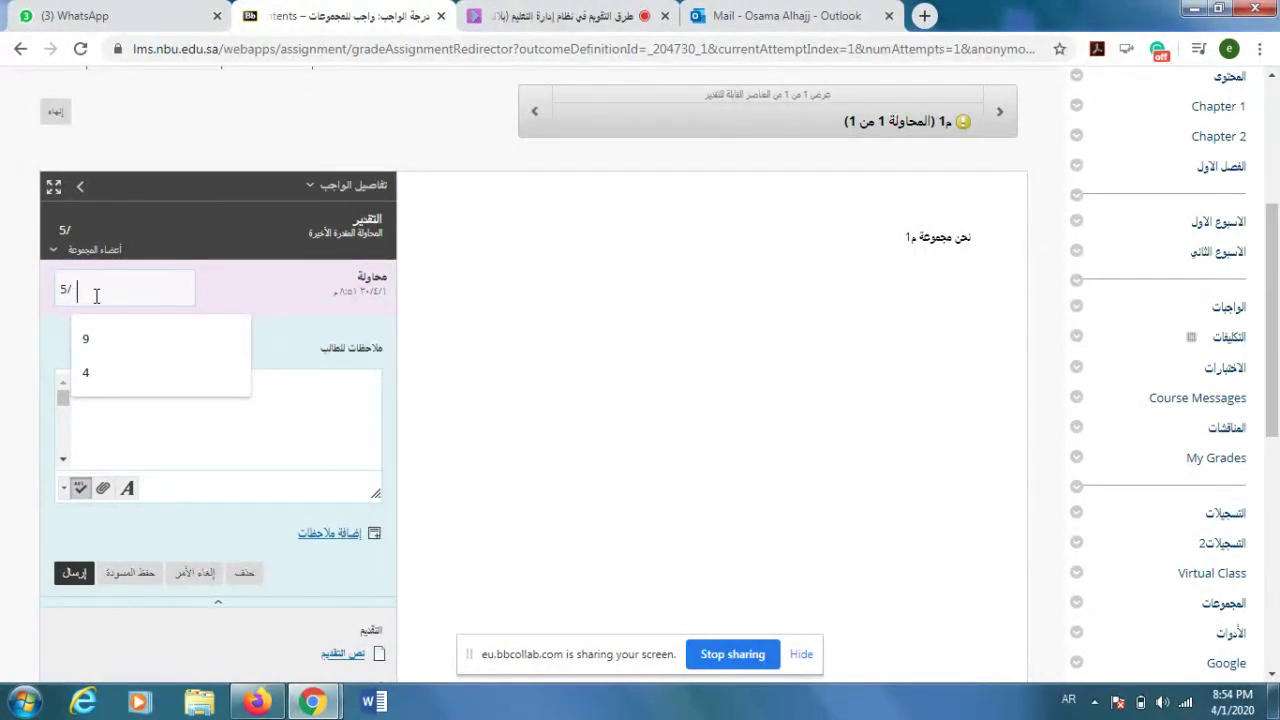
type("4")
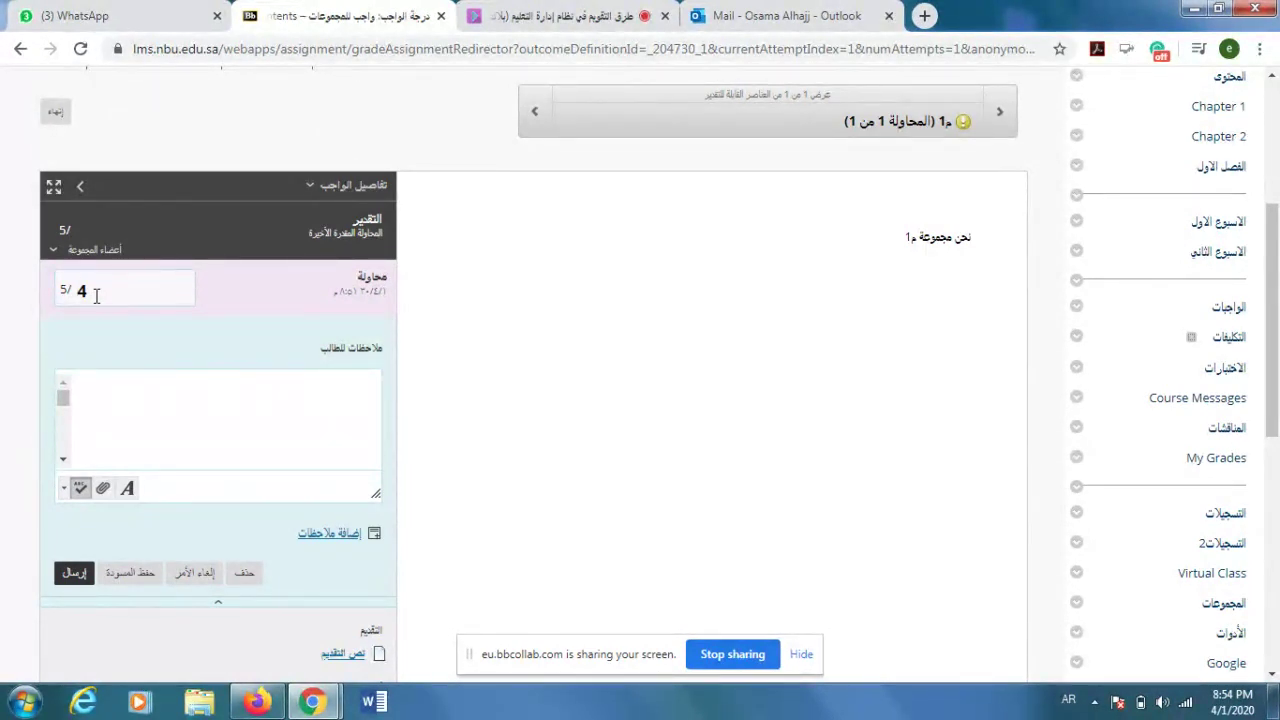
left_click(96, 292)
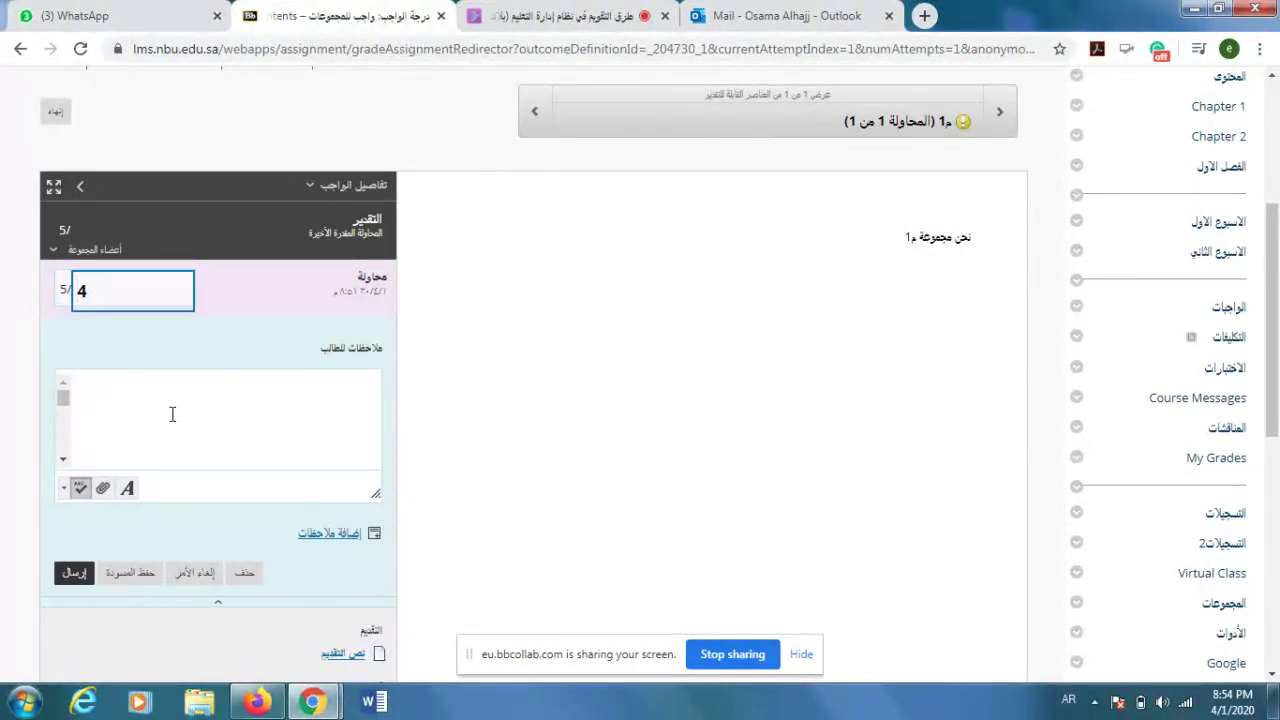
left_click(263, 423)
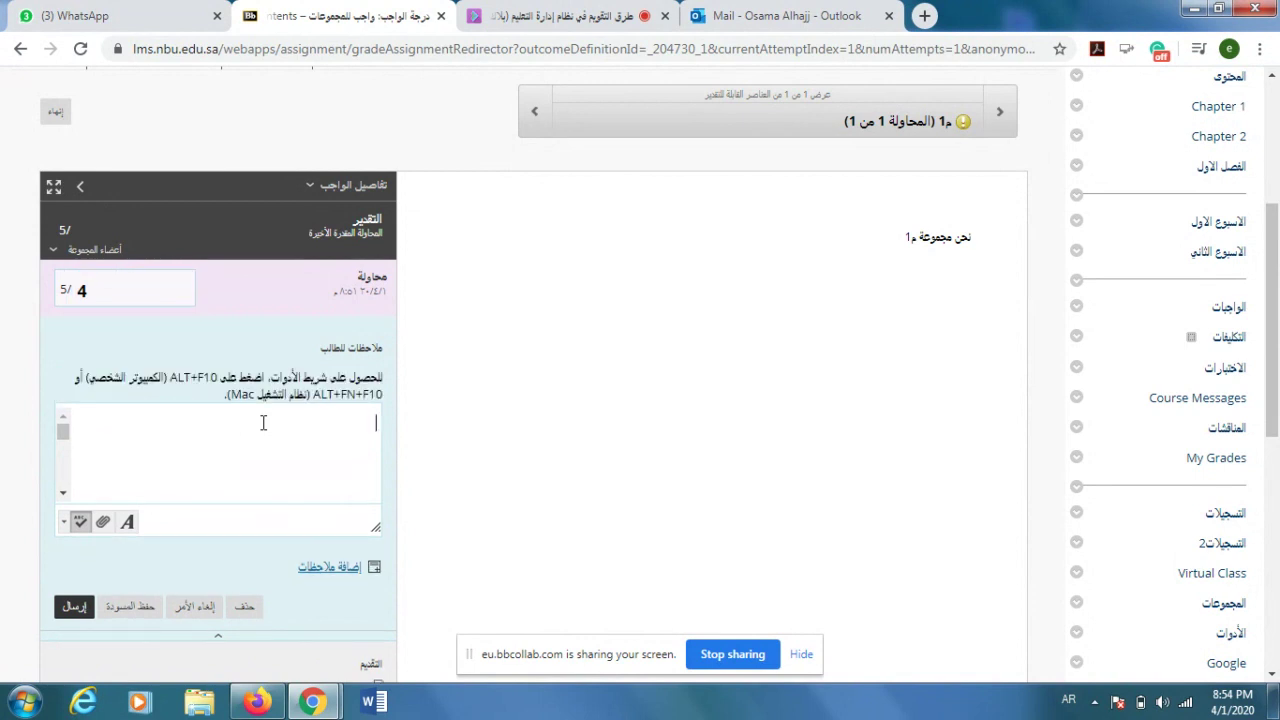
type("ممحظات")
key("BackSpace")
key("BackSpace")
type("ات")
left_click(76, 607)
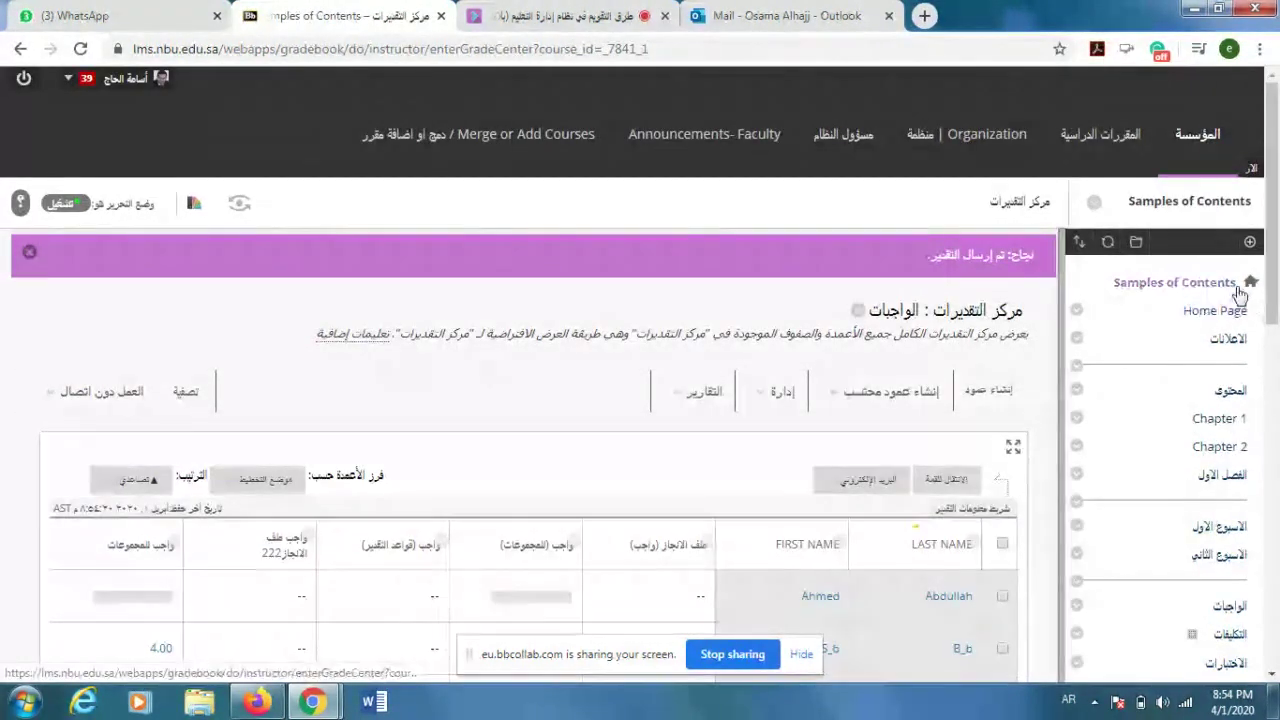
Check both members' 4.00 grades, then return to the live Collaborate session.
left_click_drag(1274, 258, 1275, 334)
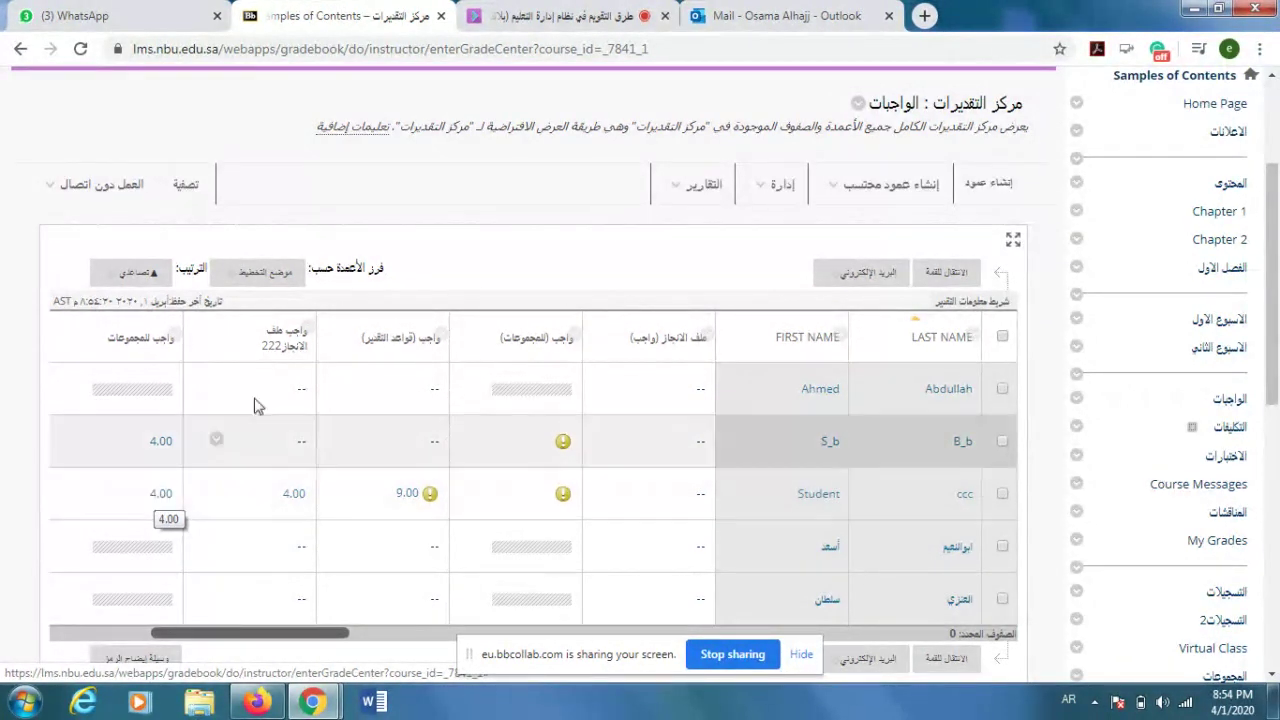
left_click(560, 15)
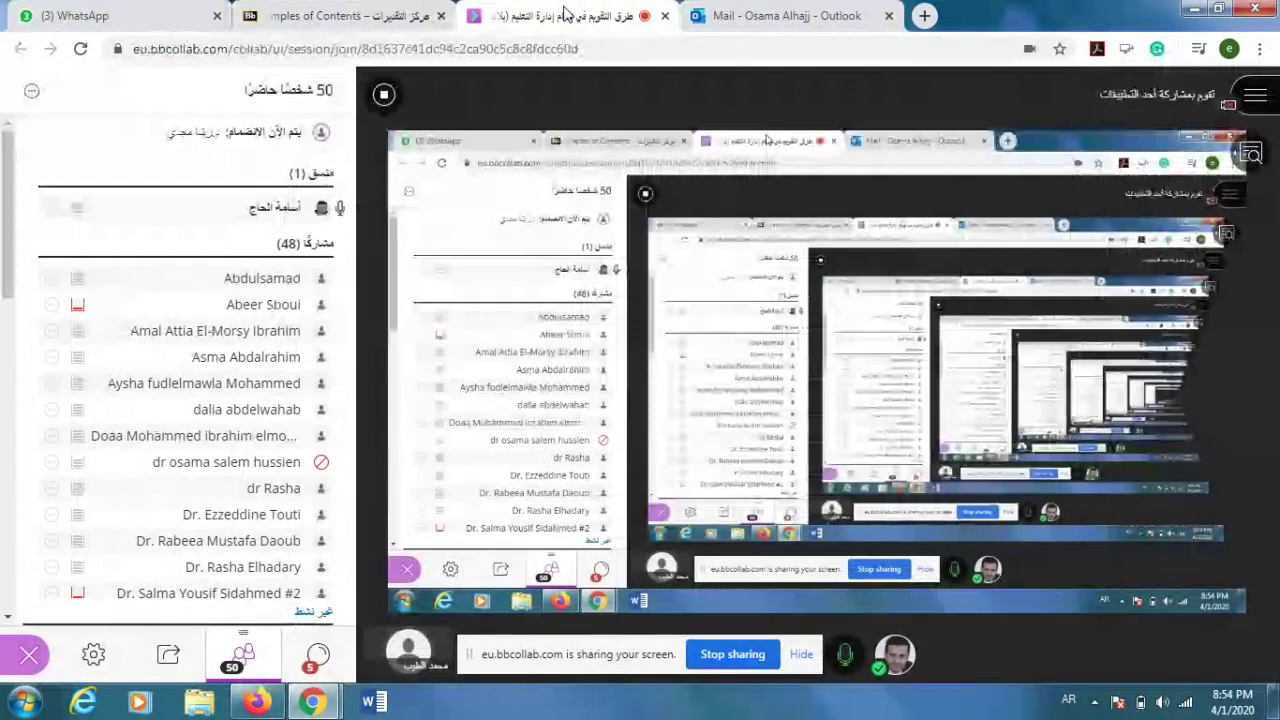
left_click_drag(6, 253, 6, 207)
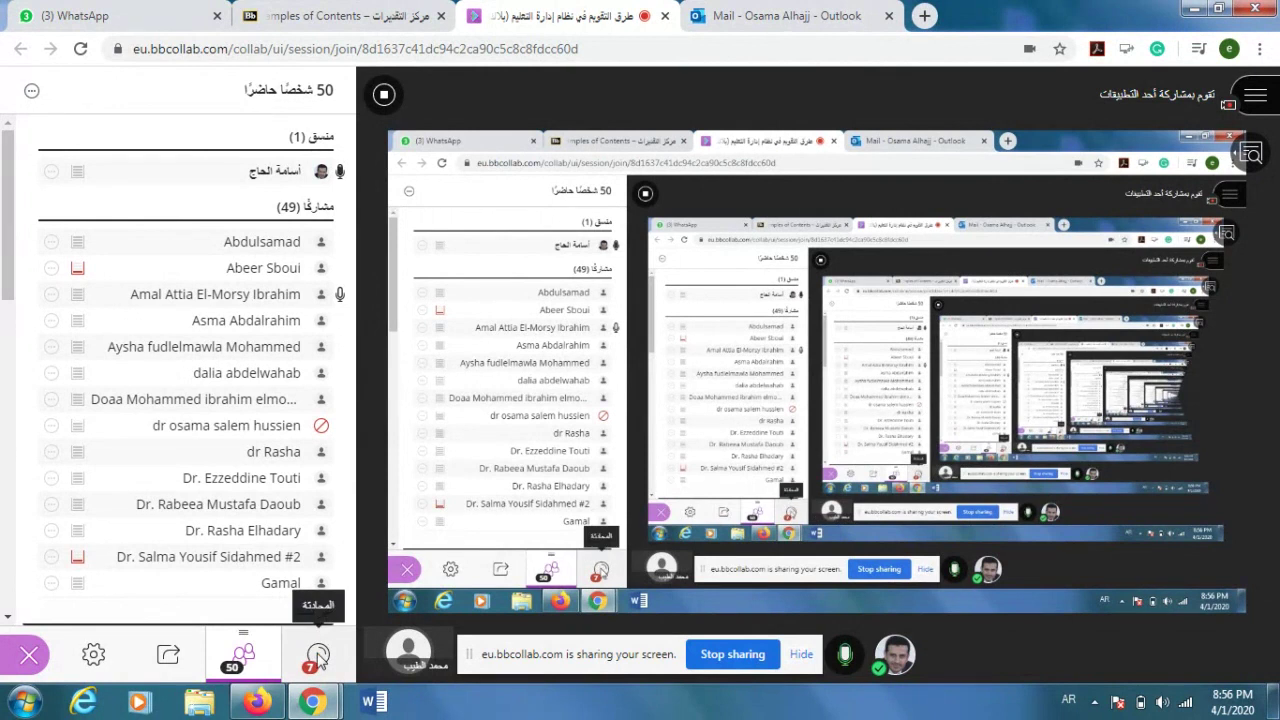
Read the session chat, return to Attendees, then go back to the Grade Center.
left_click(318, 655)
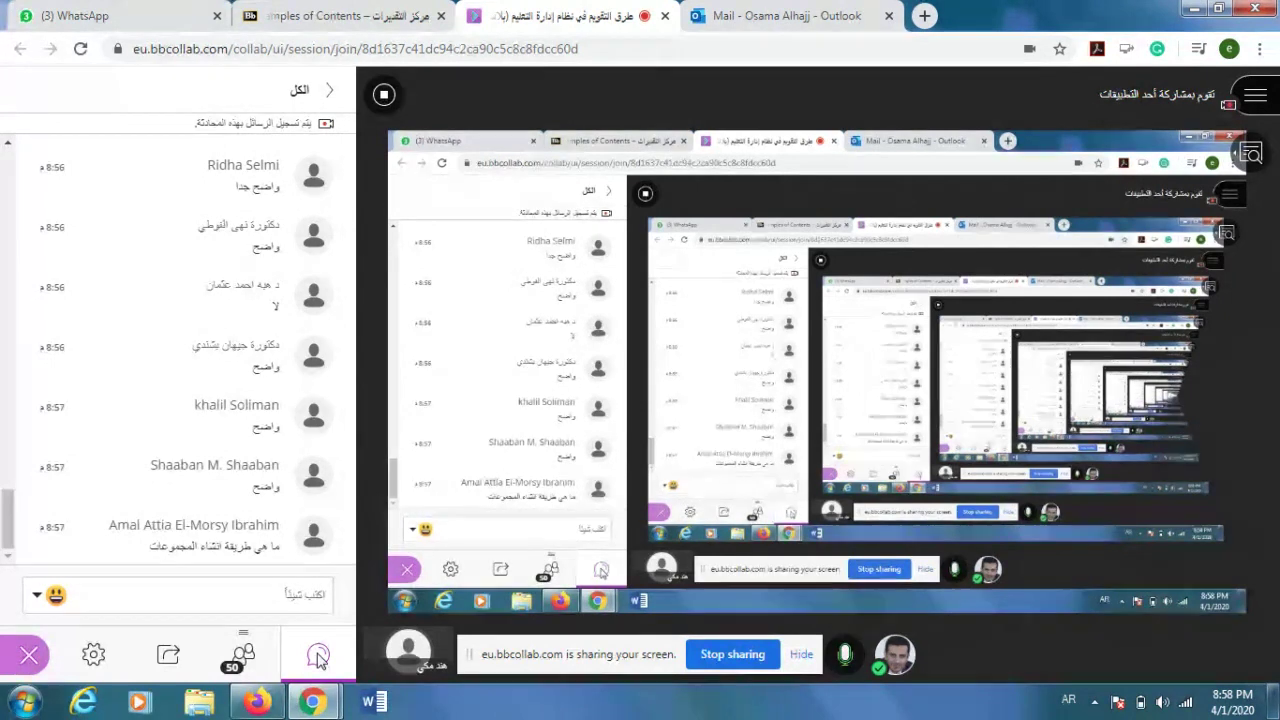
left_click_drag(3, 530, 22, 312)
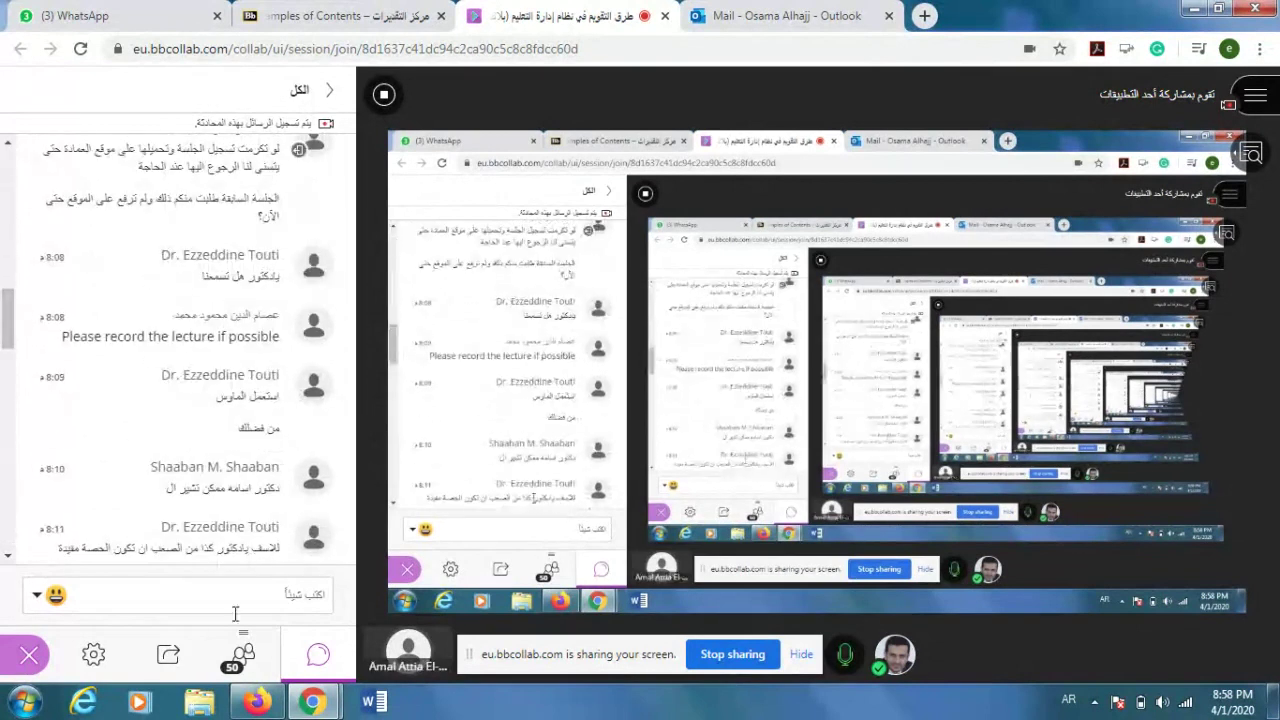
left_click(246, 657)
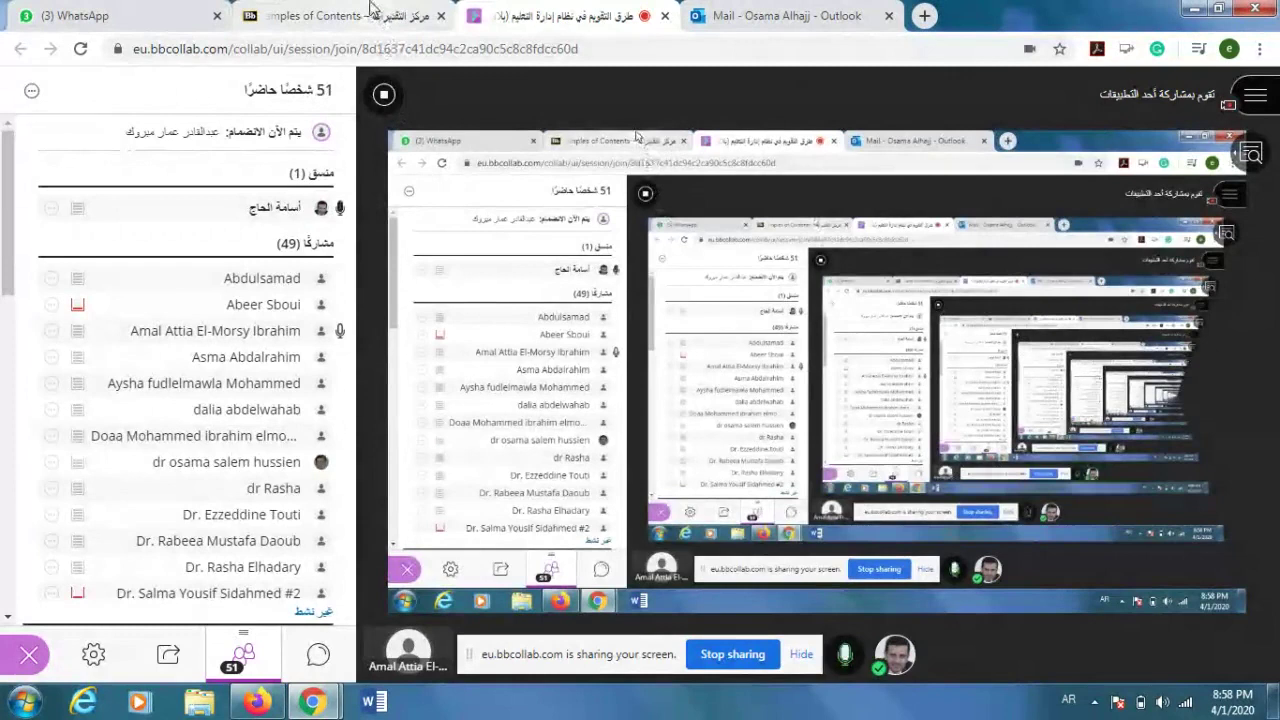
left_click(340, 15)
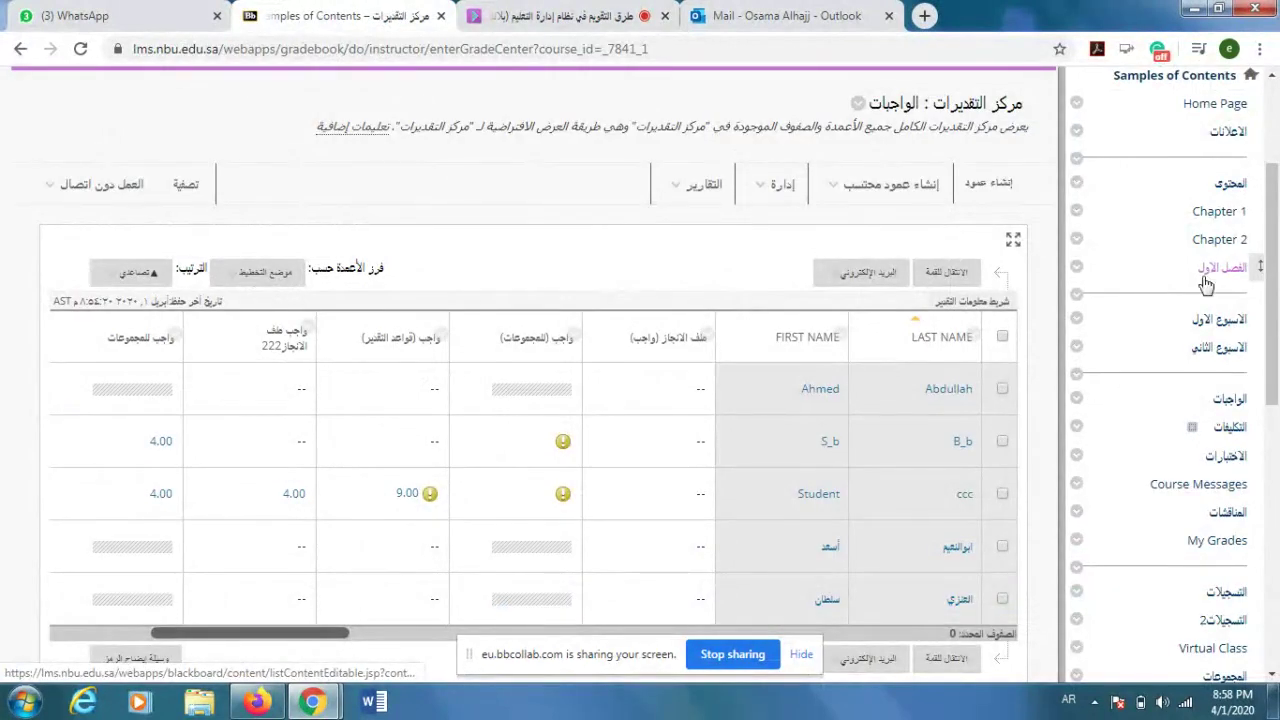
Collapse Grade Center, expand Users and Groups (المستخدمون والمجموعات), and open the course's Groups page.
left_click_drag(1275, 260, 1277, 397)
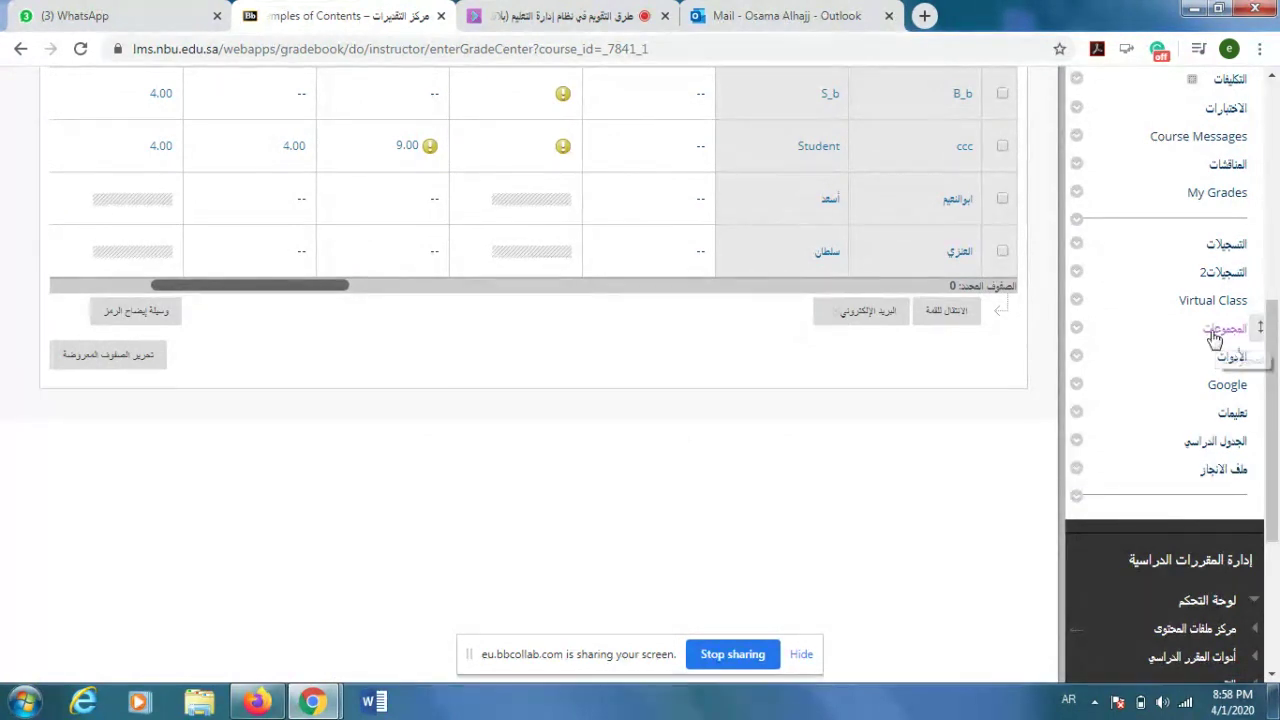
mouse_move(1277, 390)
left_mouse_down()
mouse_move(1279, 313)
mouse_move(1277, 415)
left_mouse_up()
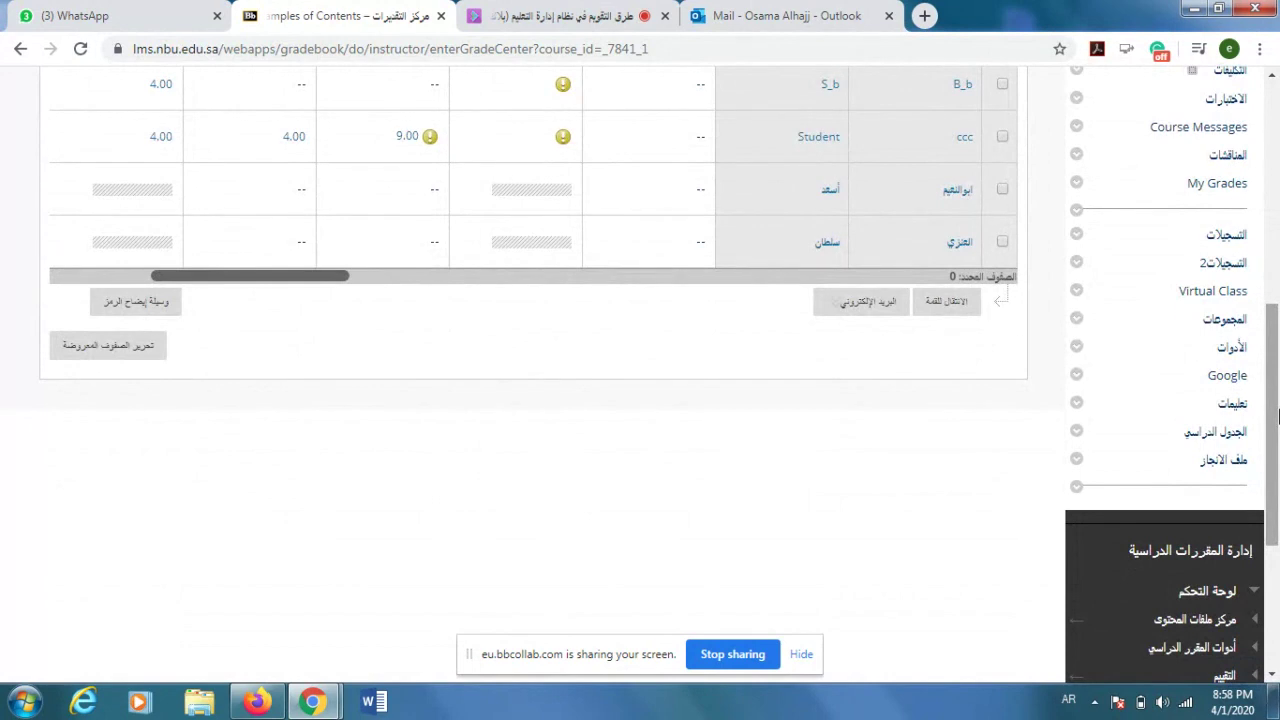
scroll(1277, 413, "up", 1)
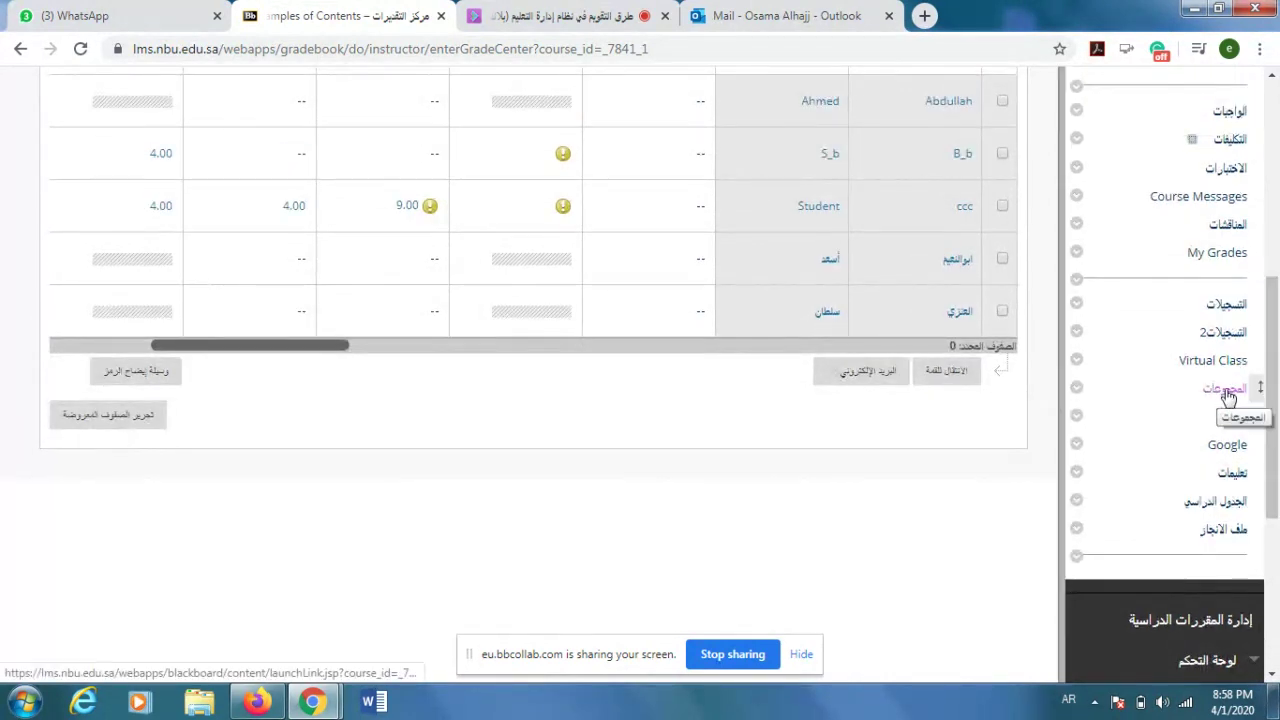
scroll(1278, 342, "down", 1)
scroll(1278, 342, "down", 3)
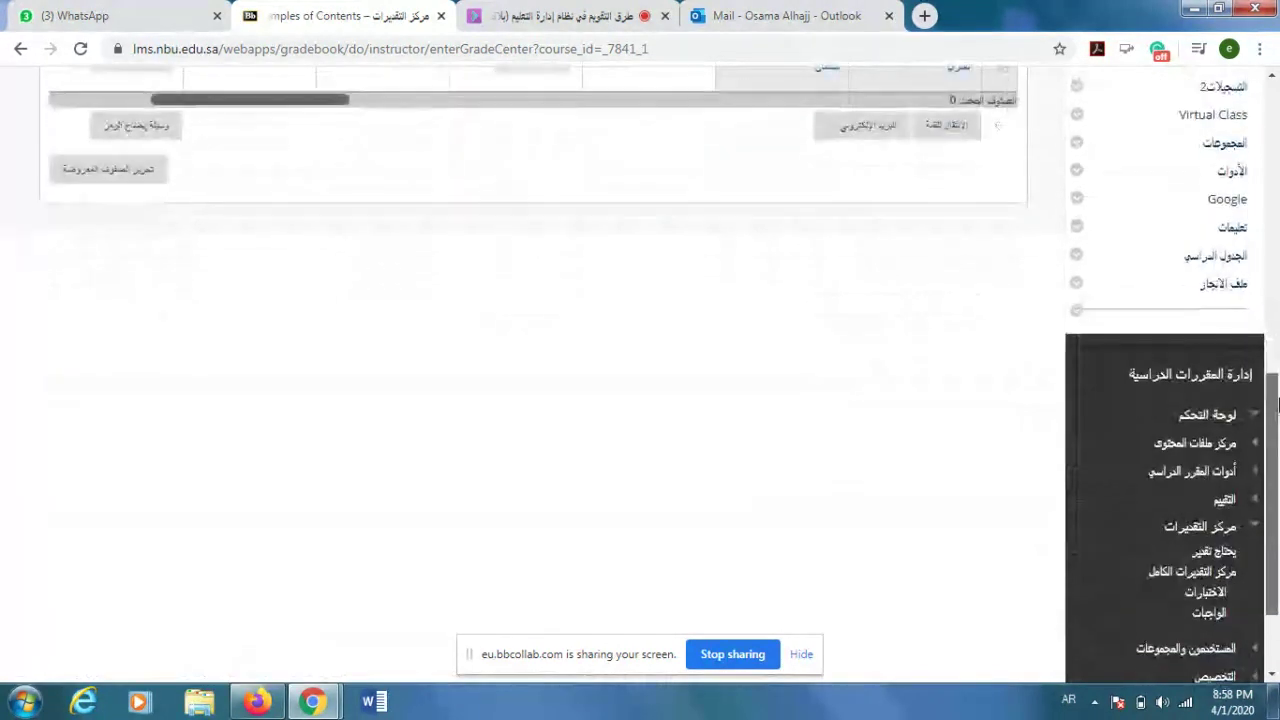
left_click(1256, 489)
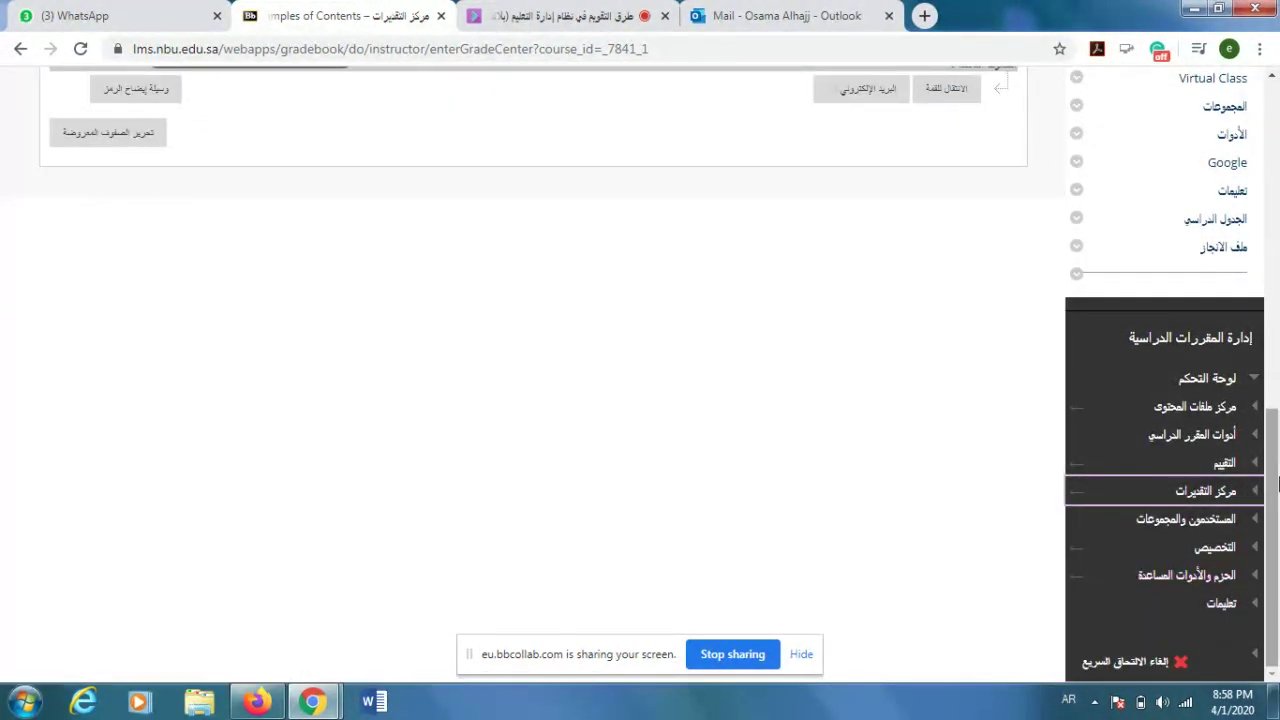
left_click(1210, 522)
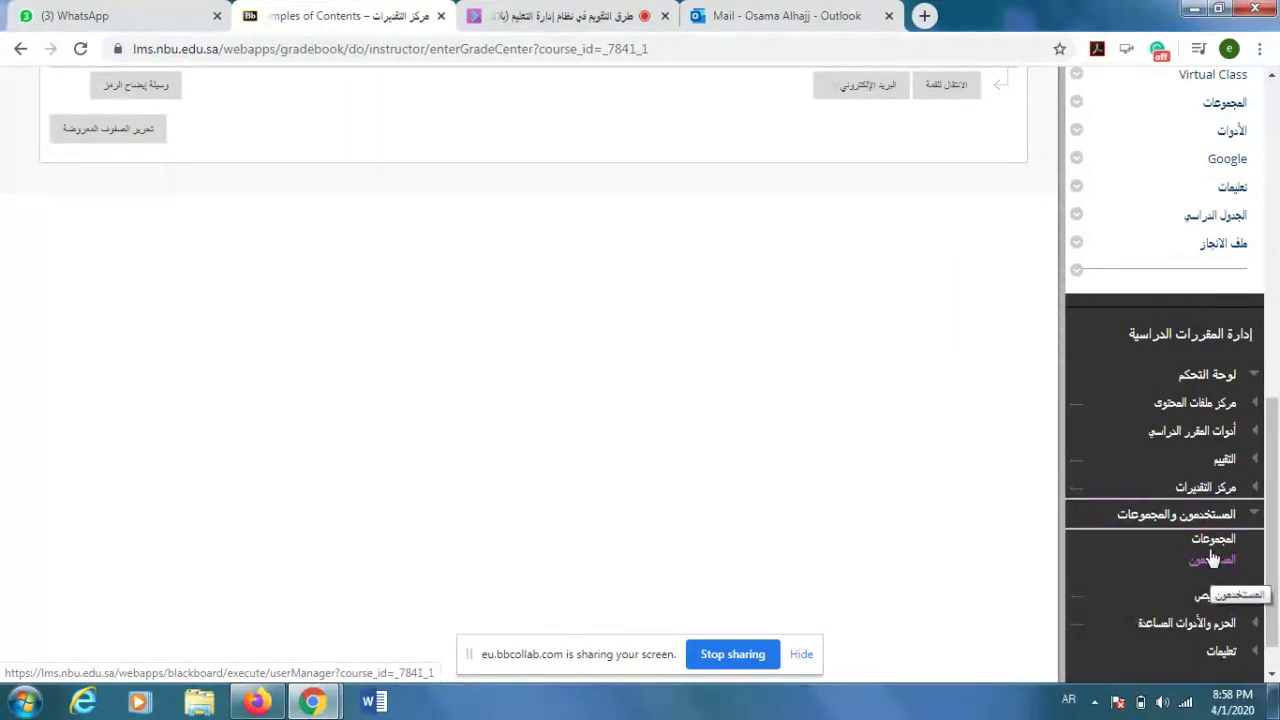
left_click(1214, 547)
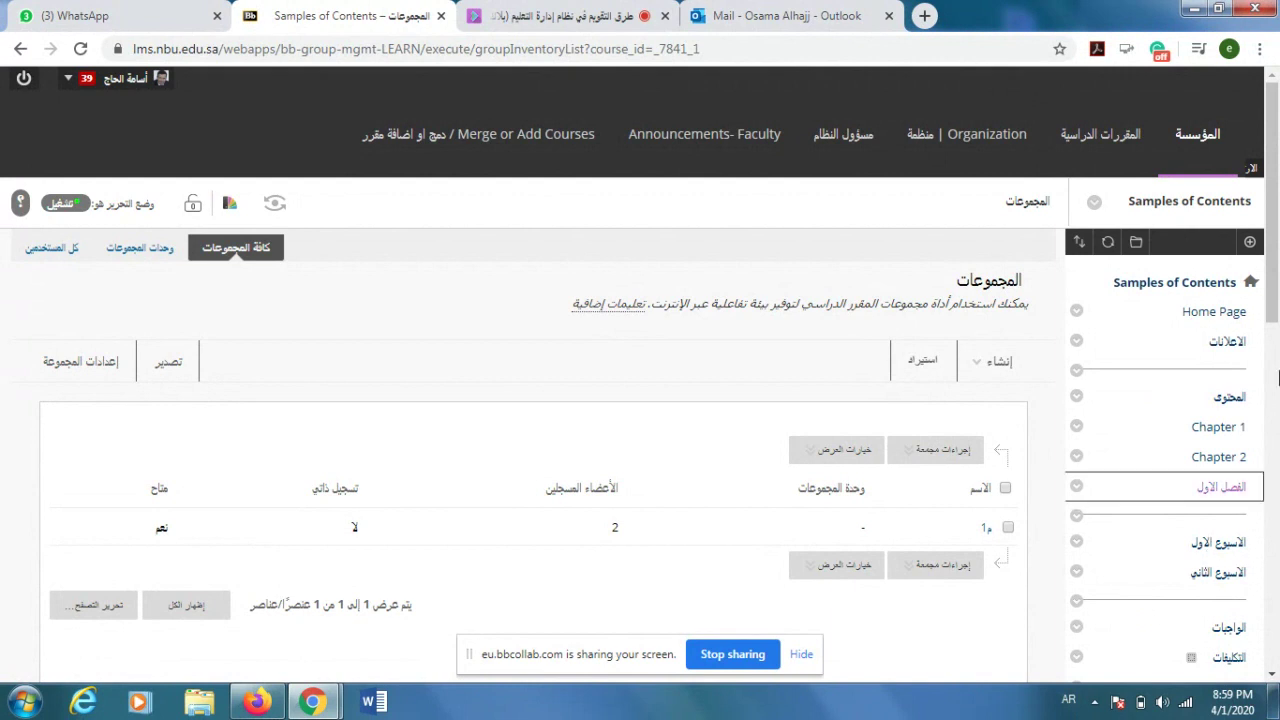
Show the Create (إنشاء) choices for a single group or group set on the Groups page.
scroll(1200, 330, "down", 1)
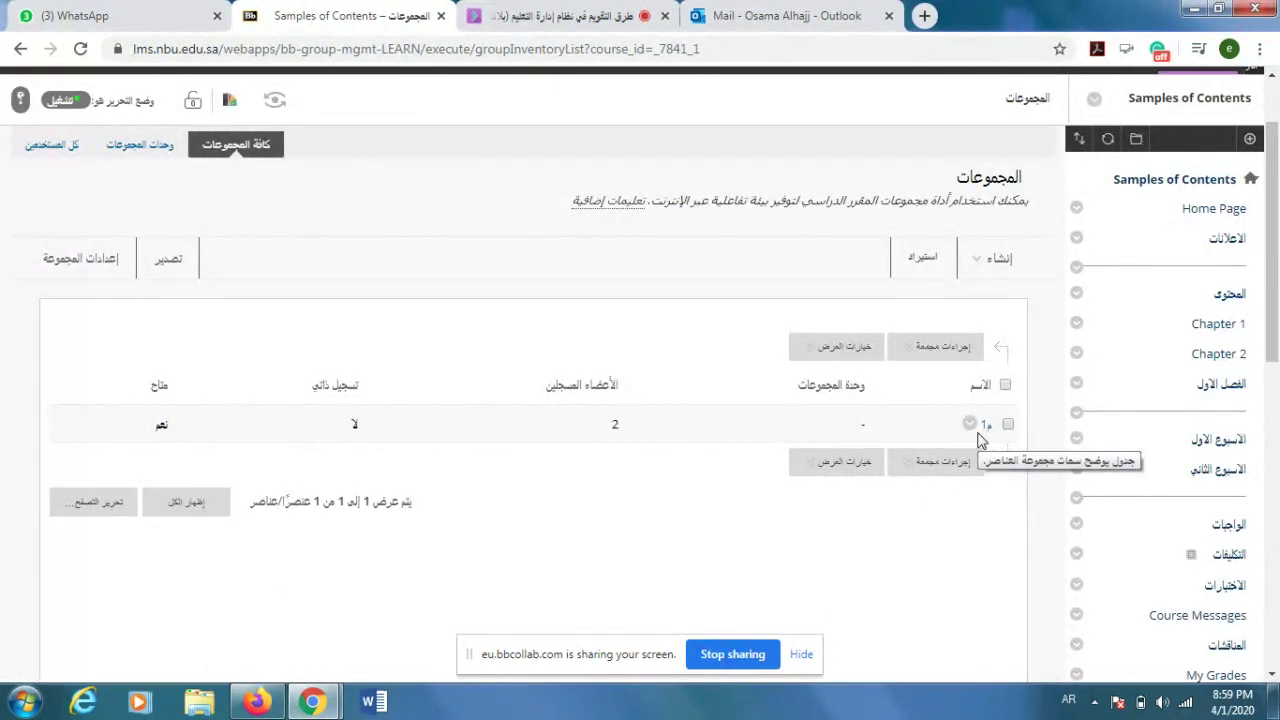
left_click(990, 264)
left_click(1010, 264)
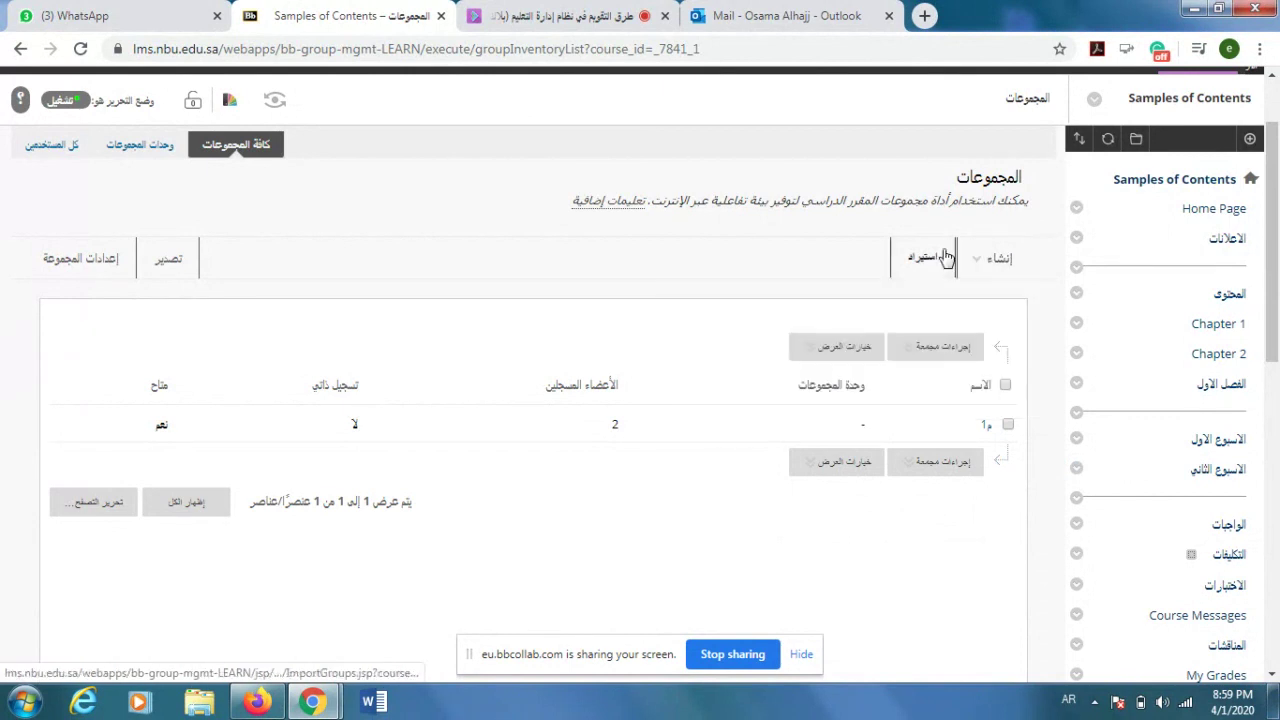
left_click(994, 258)
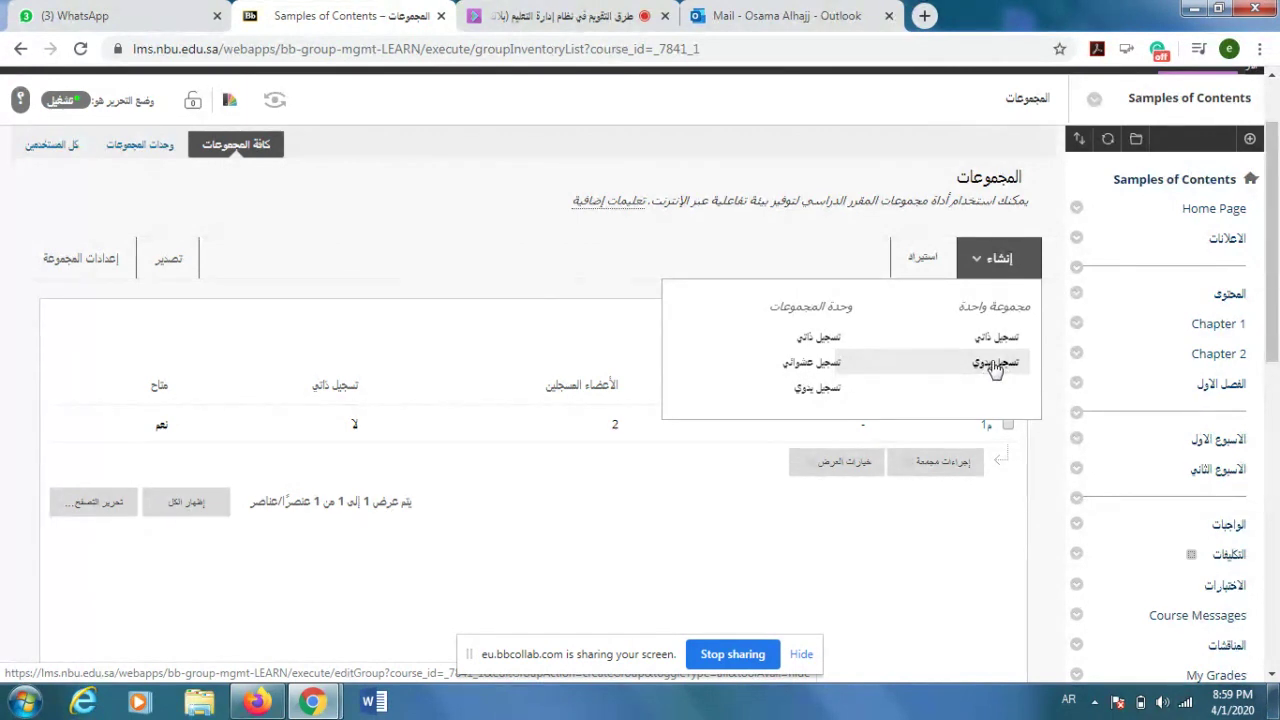
Name the new group 'م2' and type 'ص' into the next form field.
left_click(995, 364)
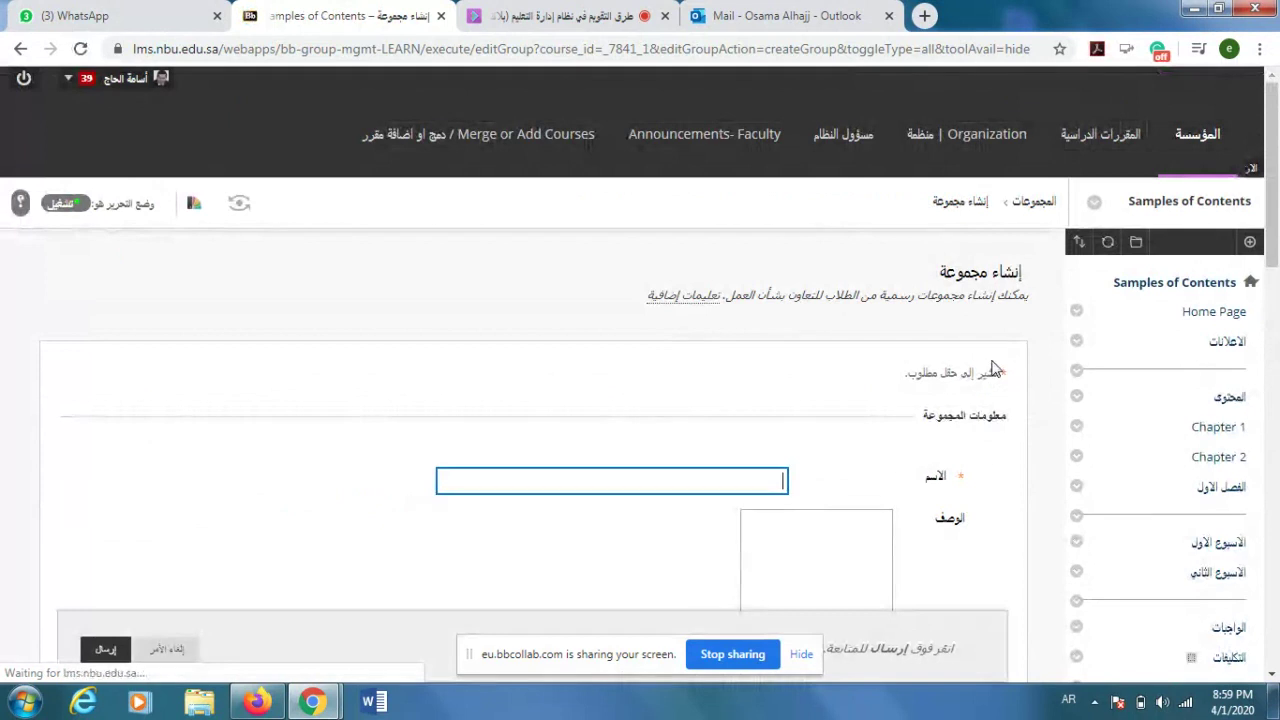
type("م2")
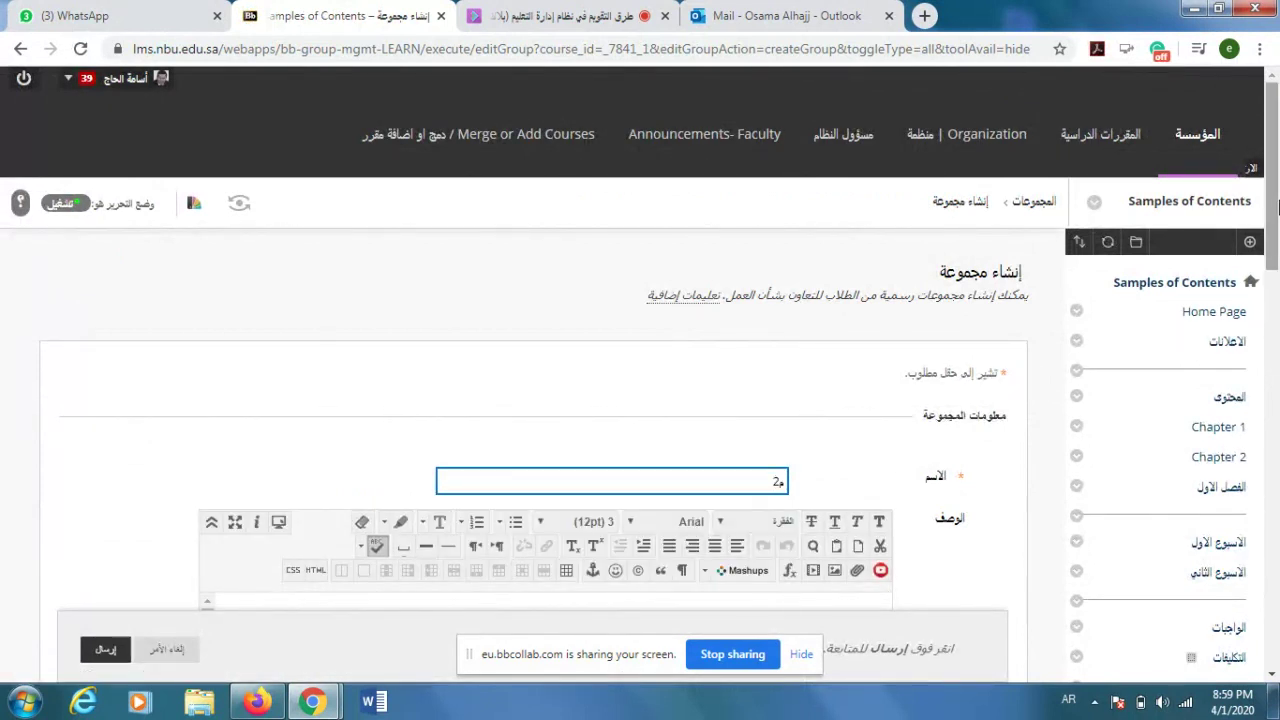
scroll(988, 388, "down", 2)
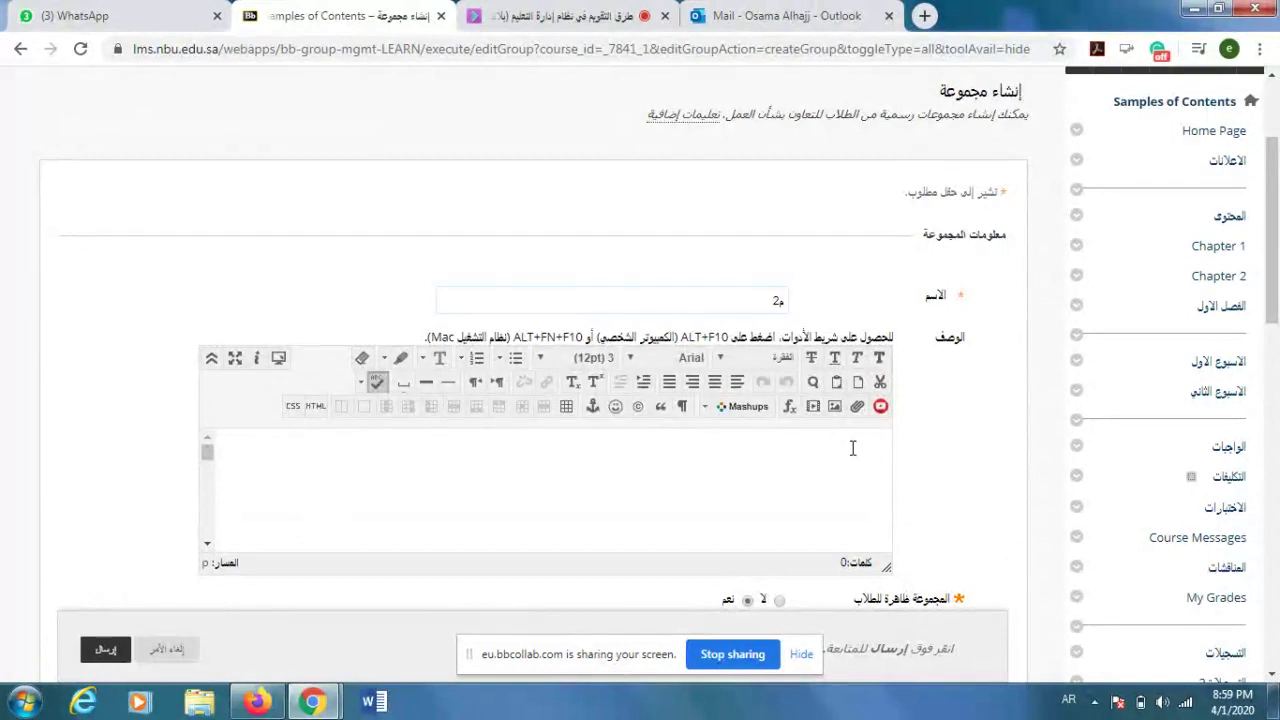
type("صف")
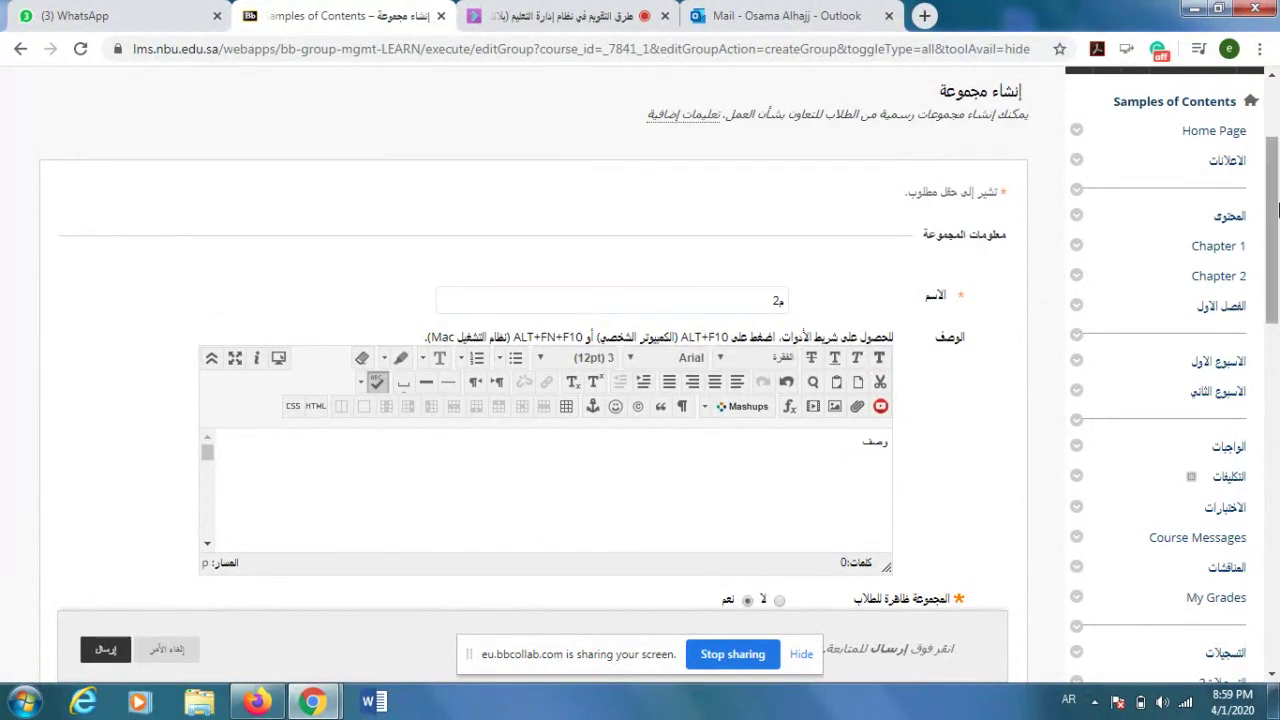
Scroll the Create Group form down to its still-empty Membership section.
scroll(924, 450, "down", 4)
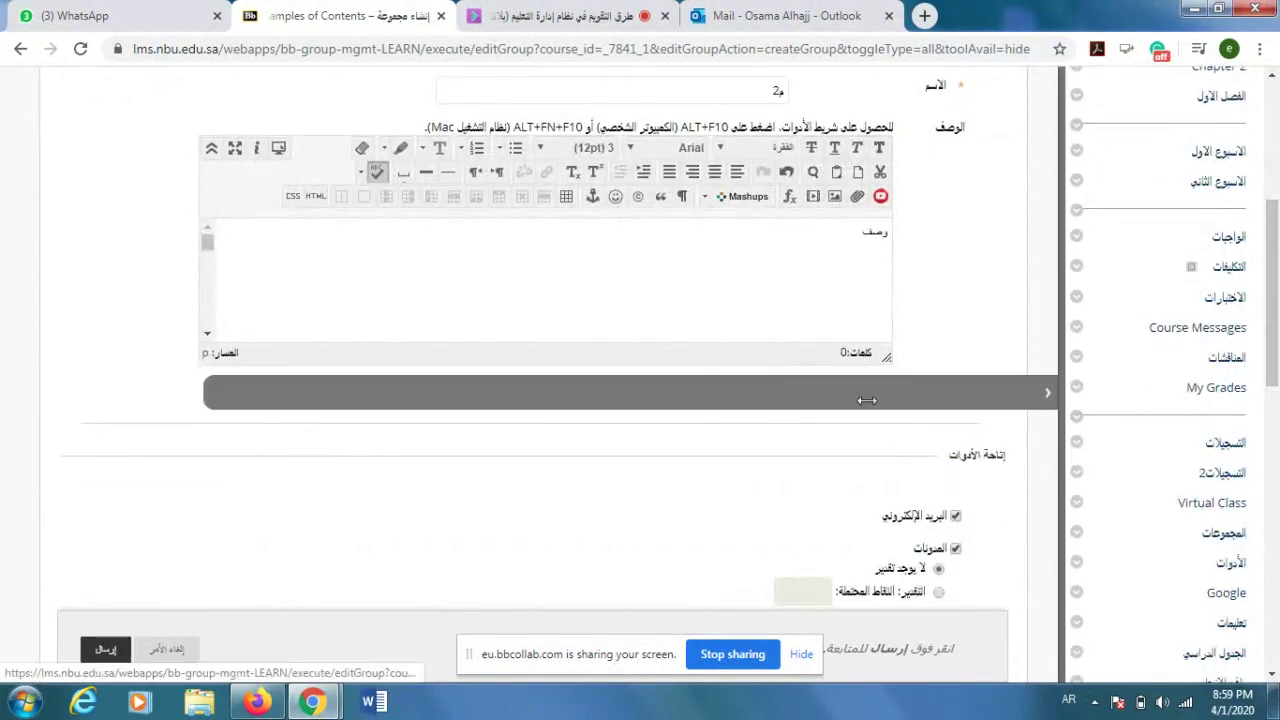
left_click_drag(1274, 354, 1275, 391)
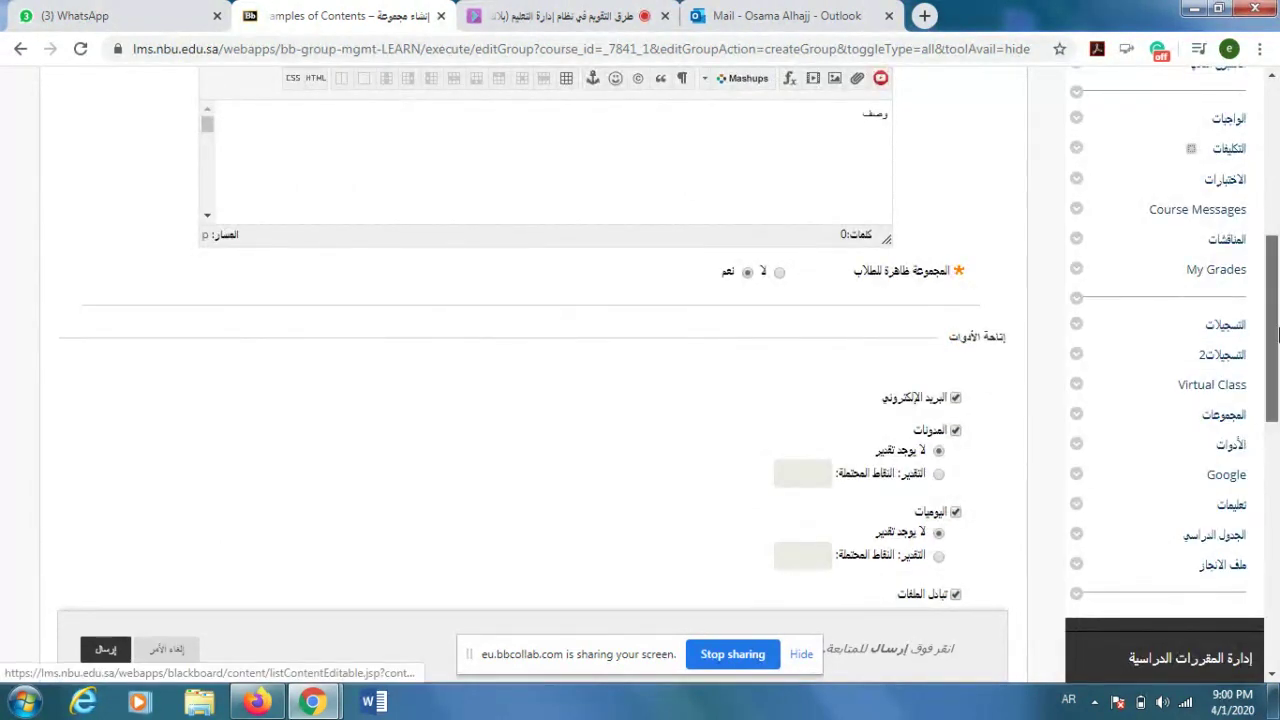
left_click_drag(1276, 336, 1276, 398)
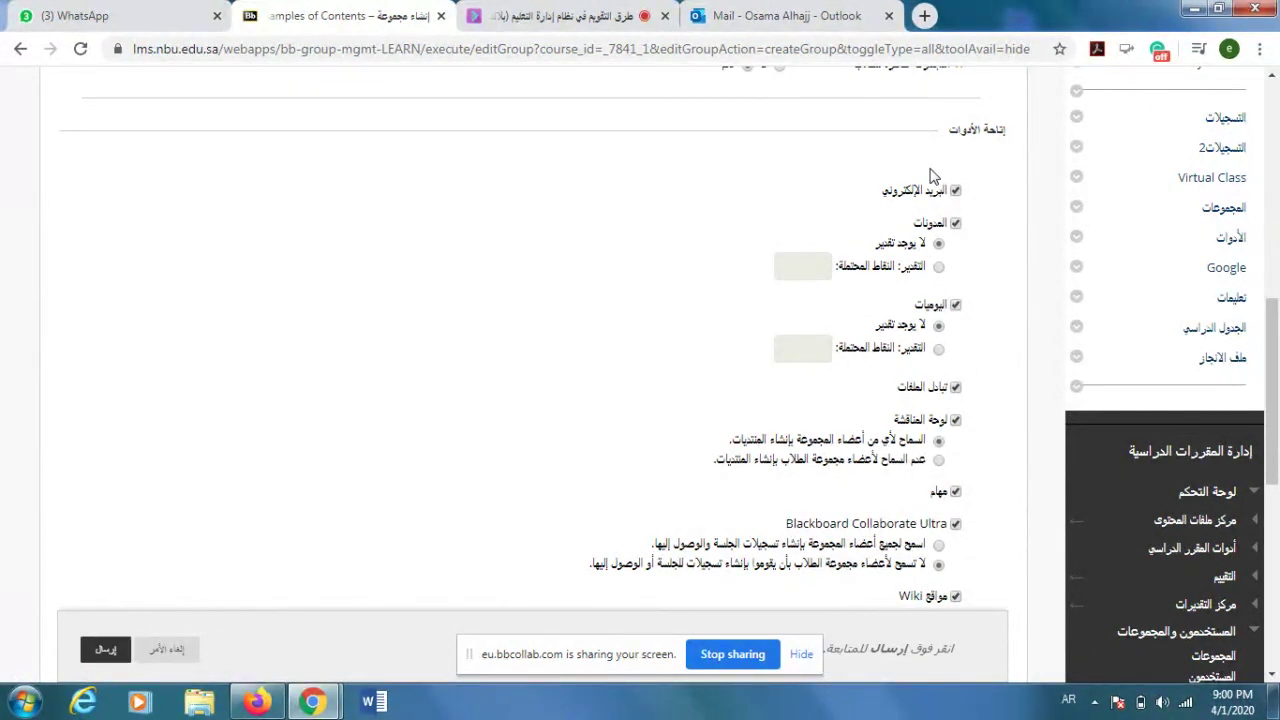
left_click_drag(1276, 335, 1276, 343)
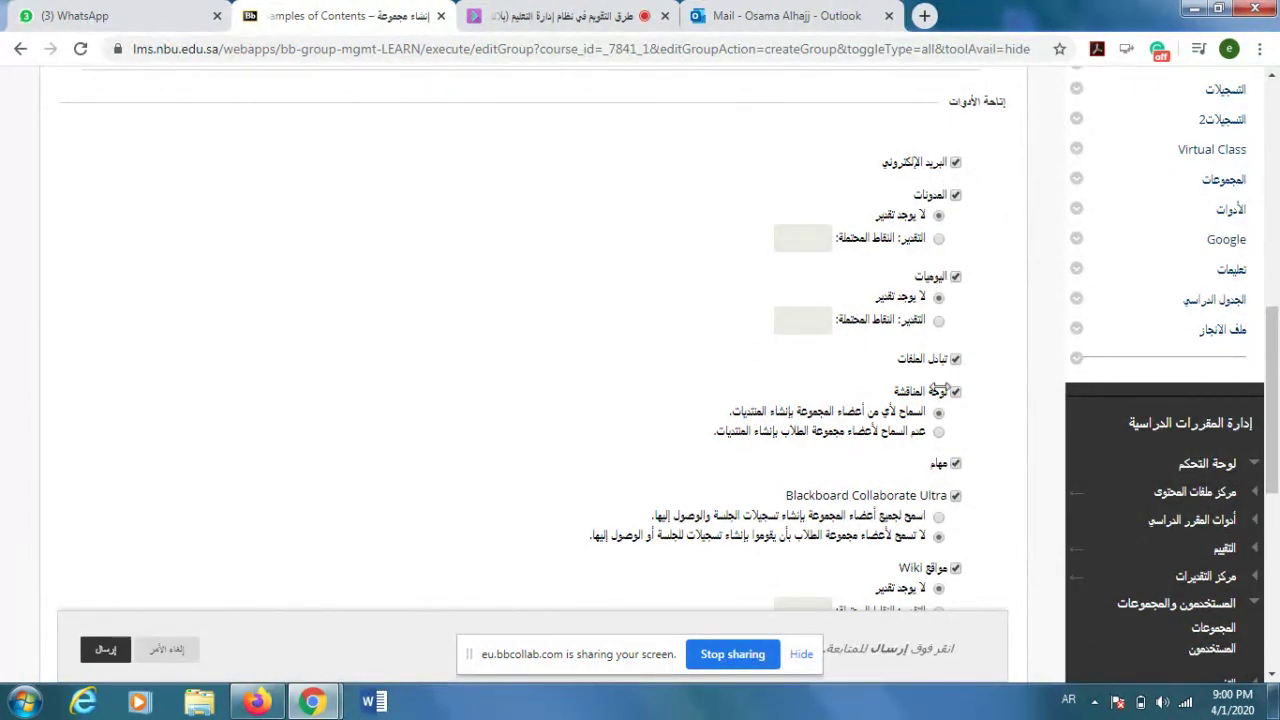
left_click_drag(1278, 413, 1278, 448)
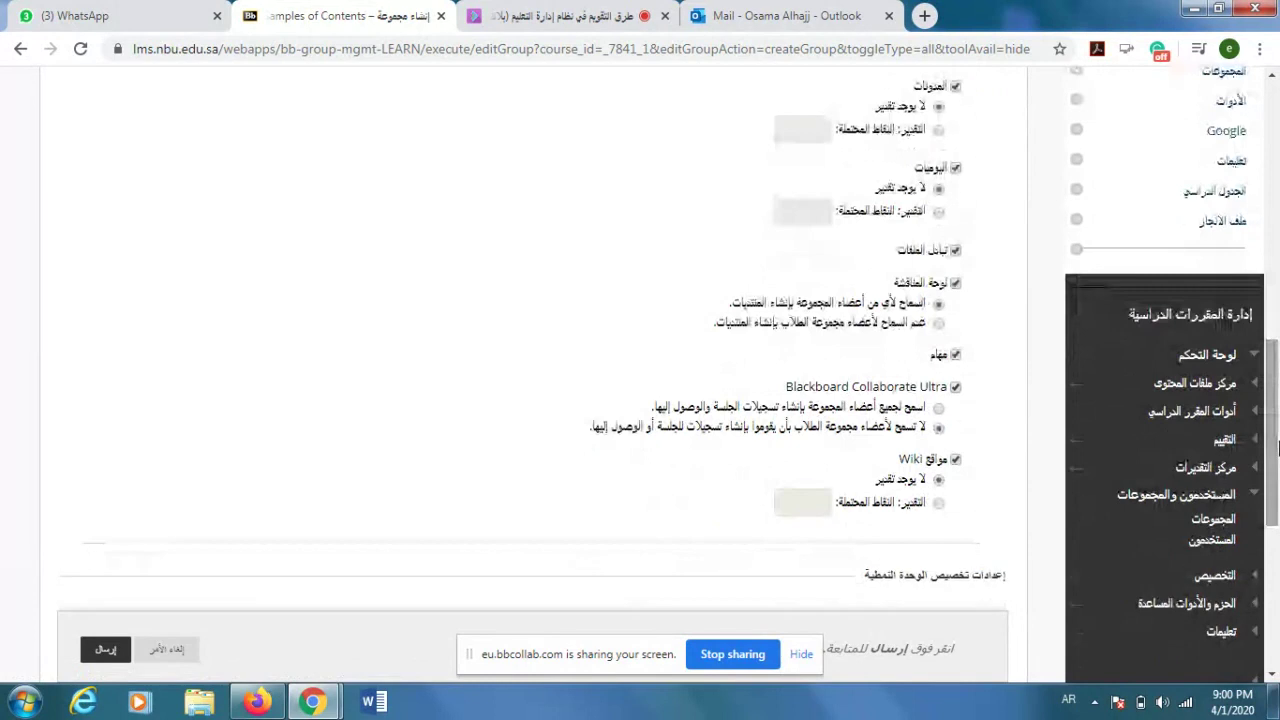
scroll(1278, 445, "down", 1)
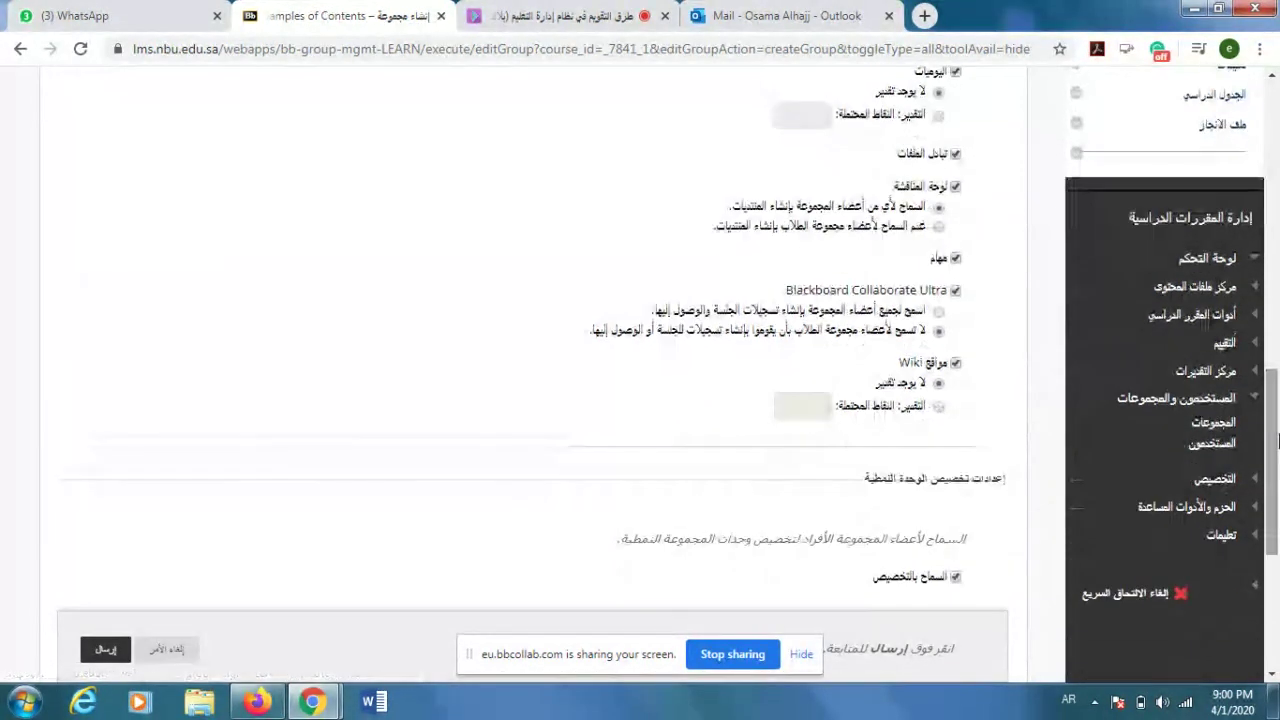
mouse_move(963, 395)
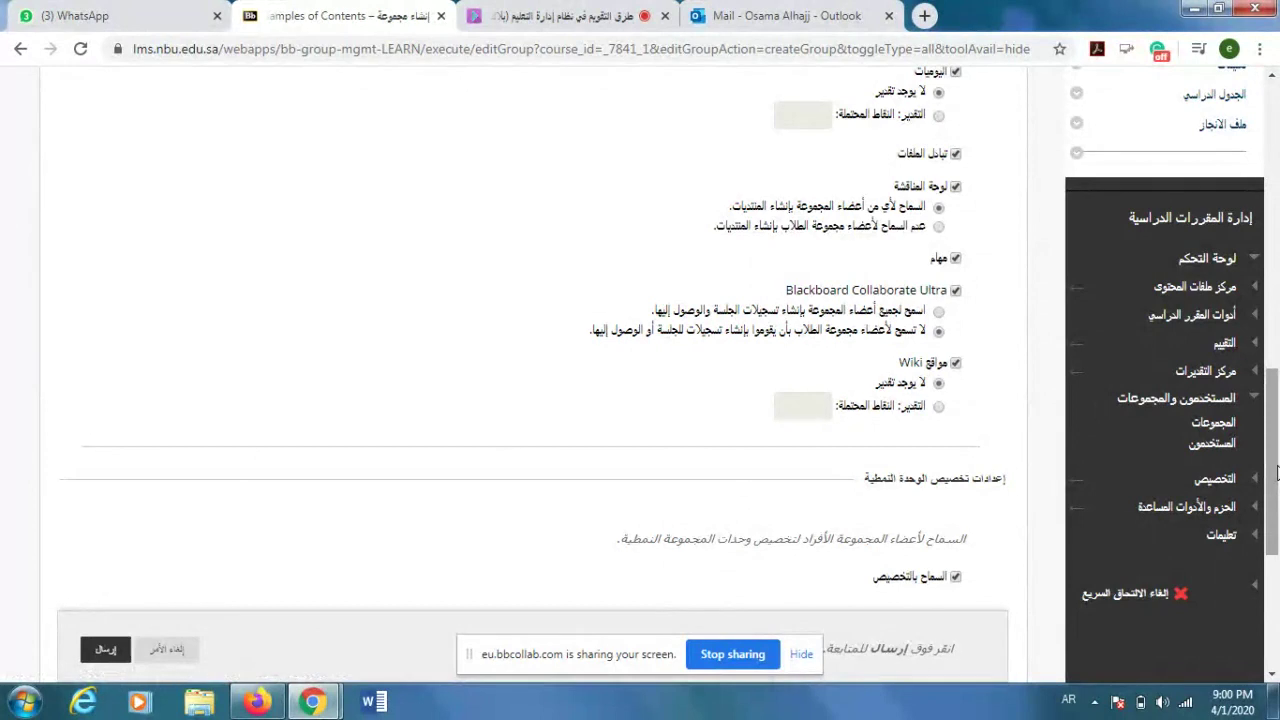
left_click_drag(1277, 472, 1277, 597)
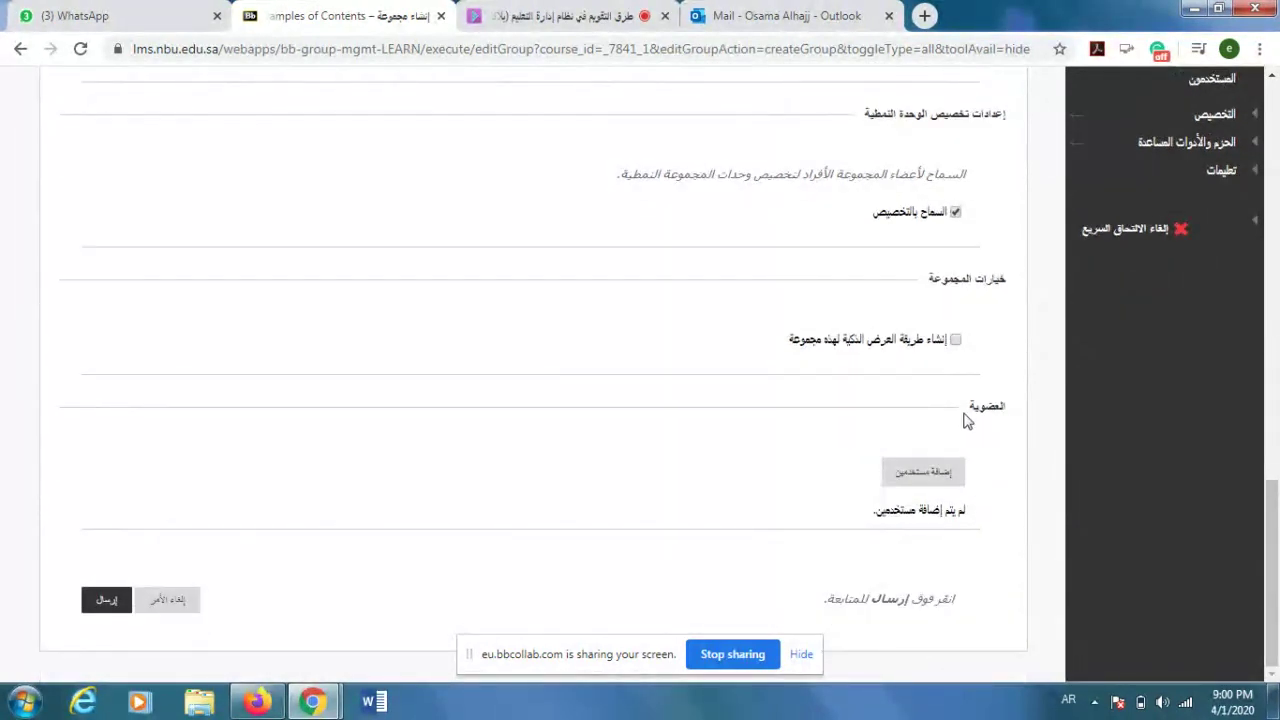
Add the first and last students from the course user list to the group's membership.
left_click(923, 474)
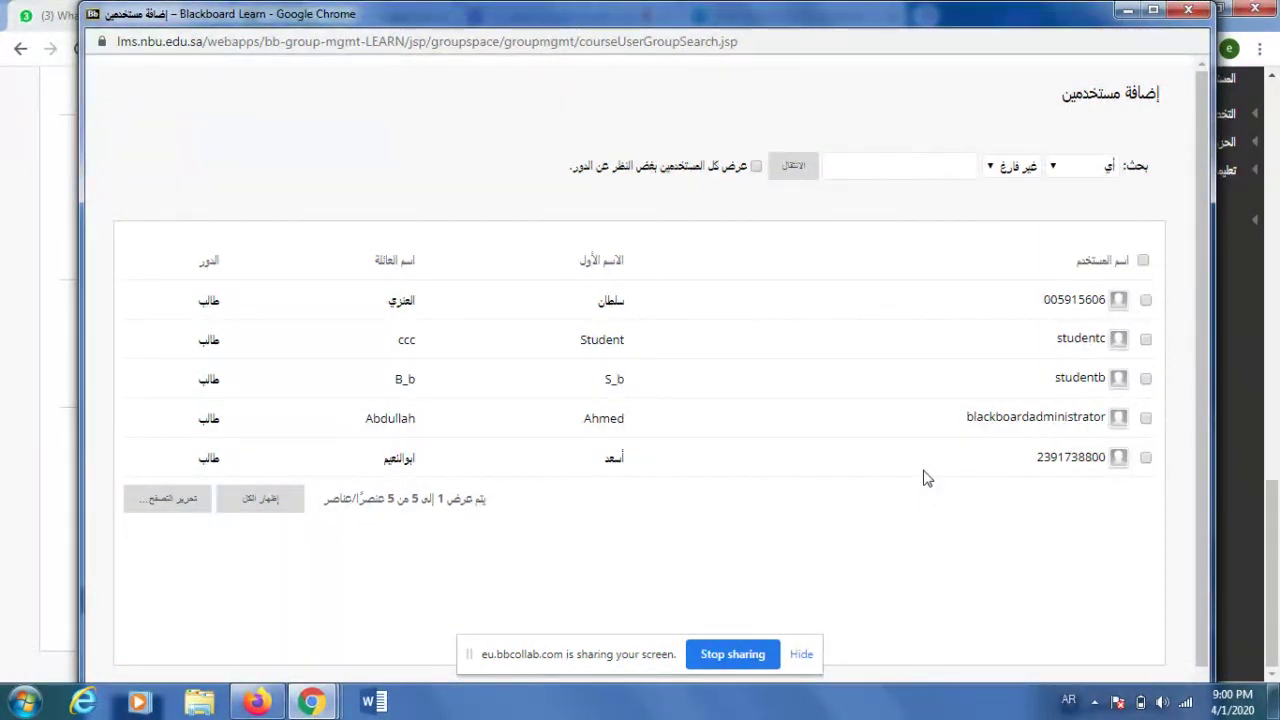
left_click(1146, 301)
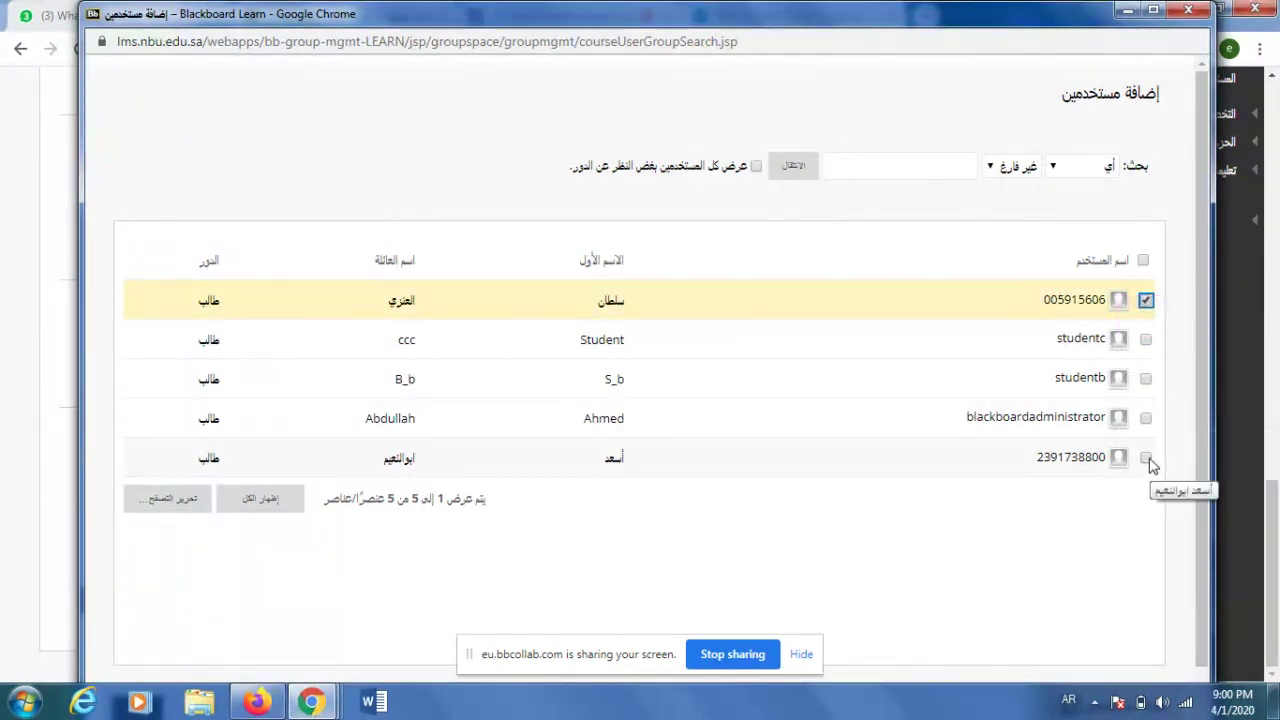
left_click(1146, 458)
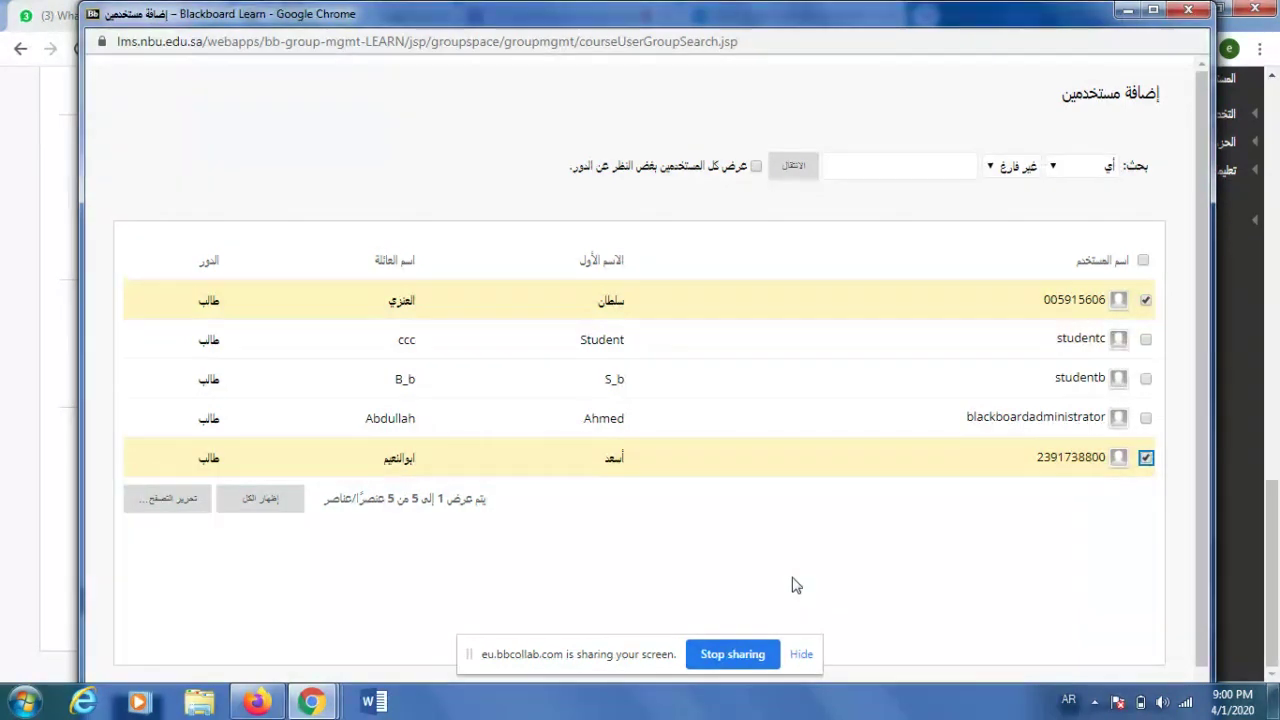
left_click(1153, 12)
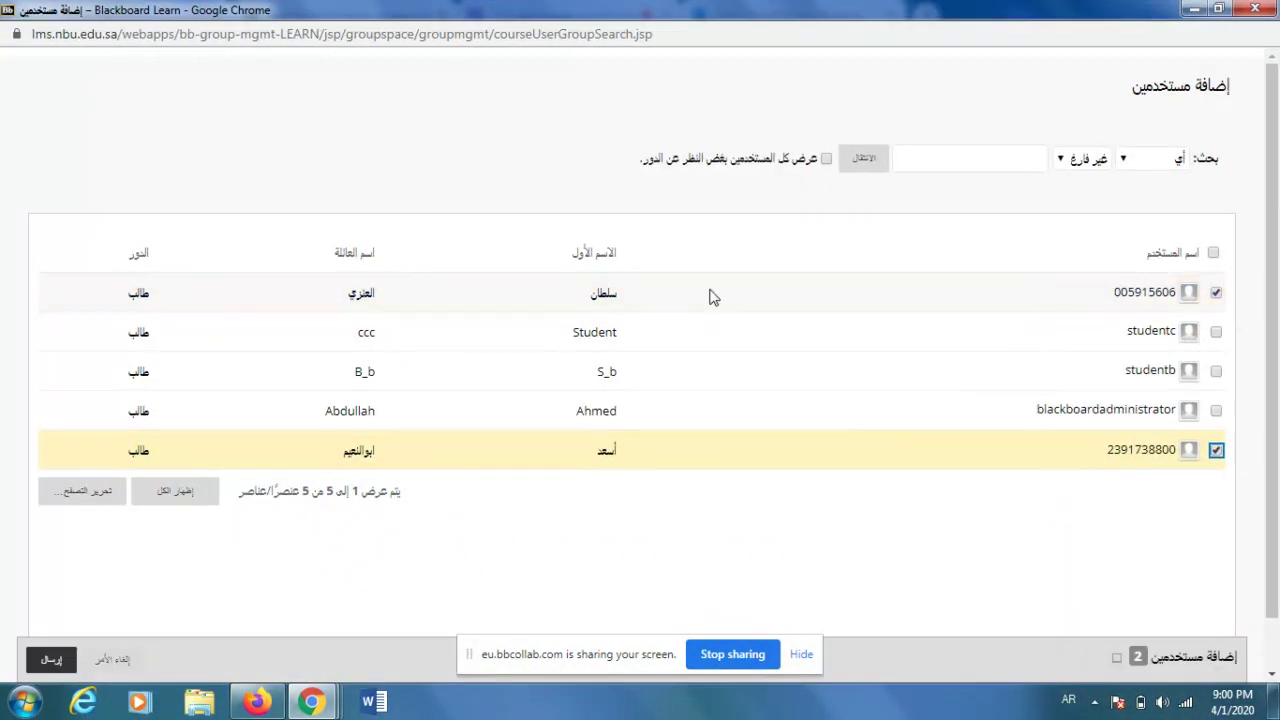
left_click(52, 662)
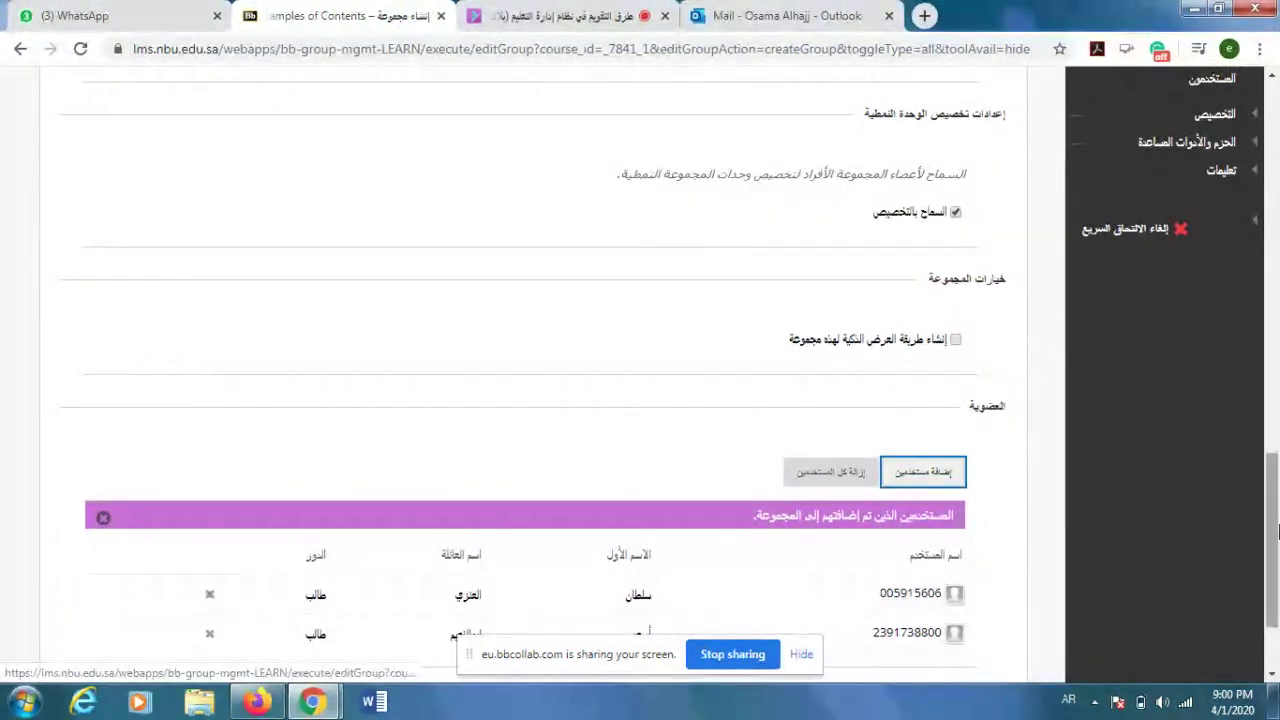
Save group م2 with its two members, check the Groups list, and return to the Collaborate session.
scroll(1276, 470, "down", 3)
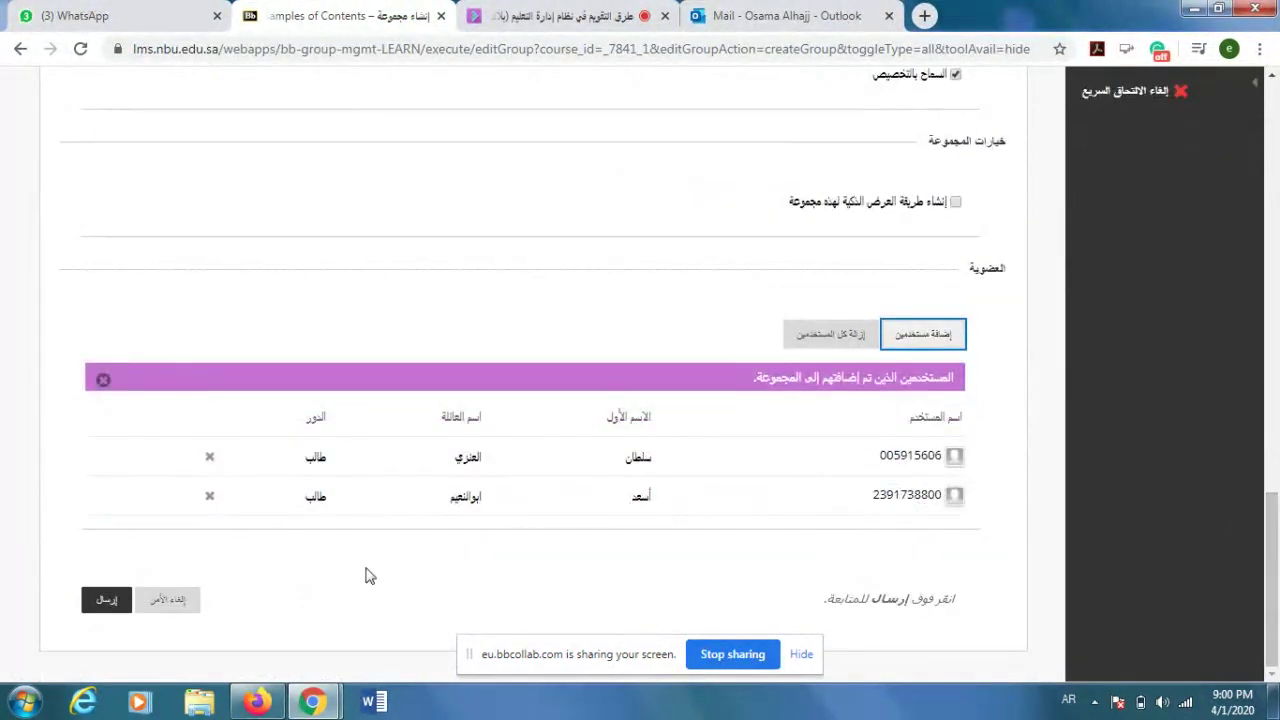
left_click(105, 602)
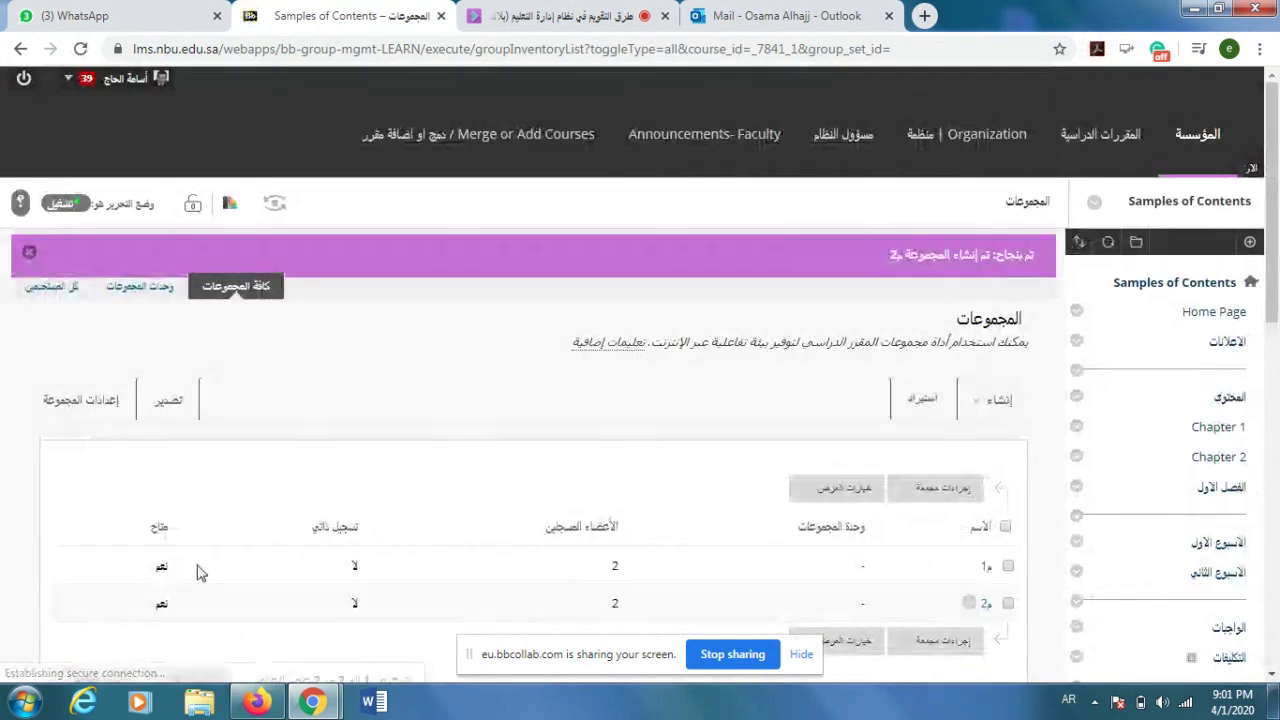
scroll(1220, 290, "down", 2)
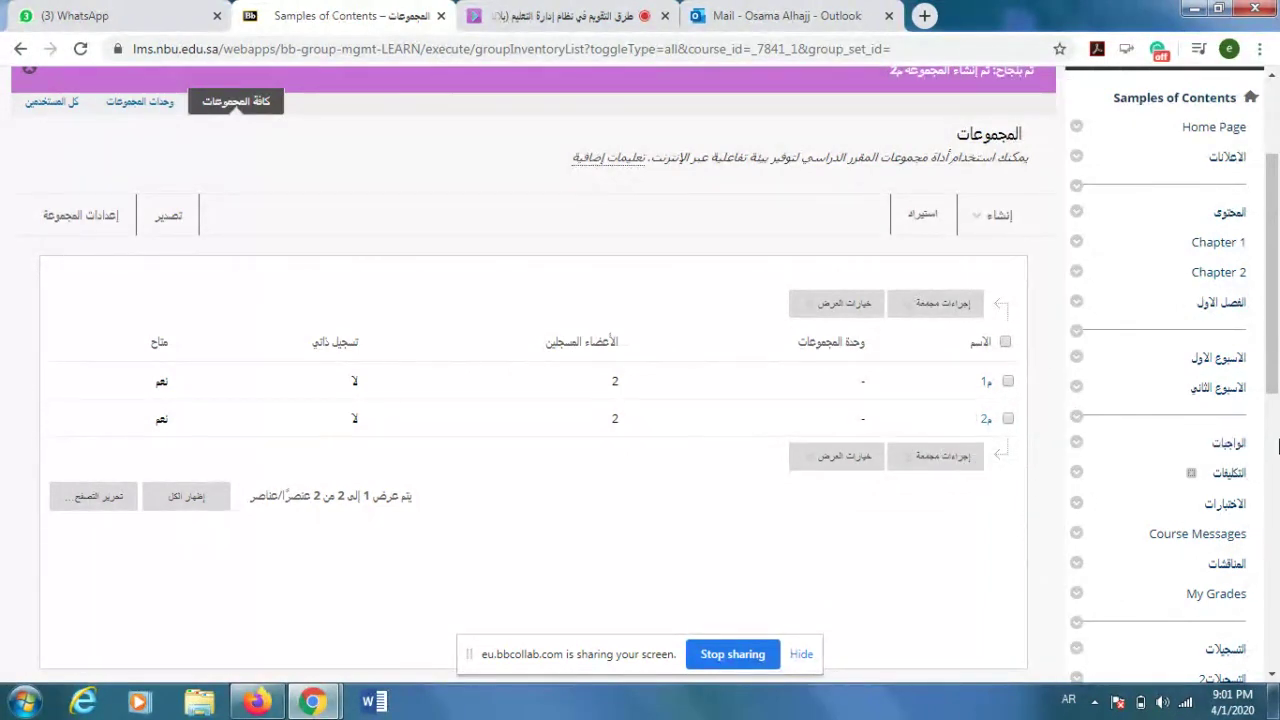
scroll(1277, 446, "up", 2)
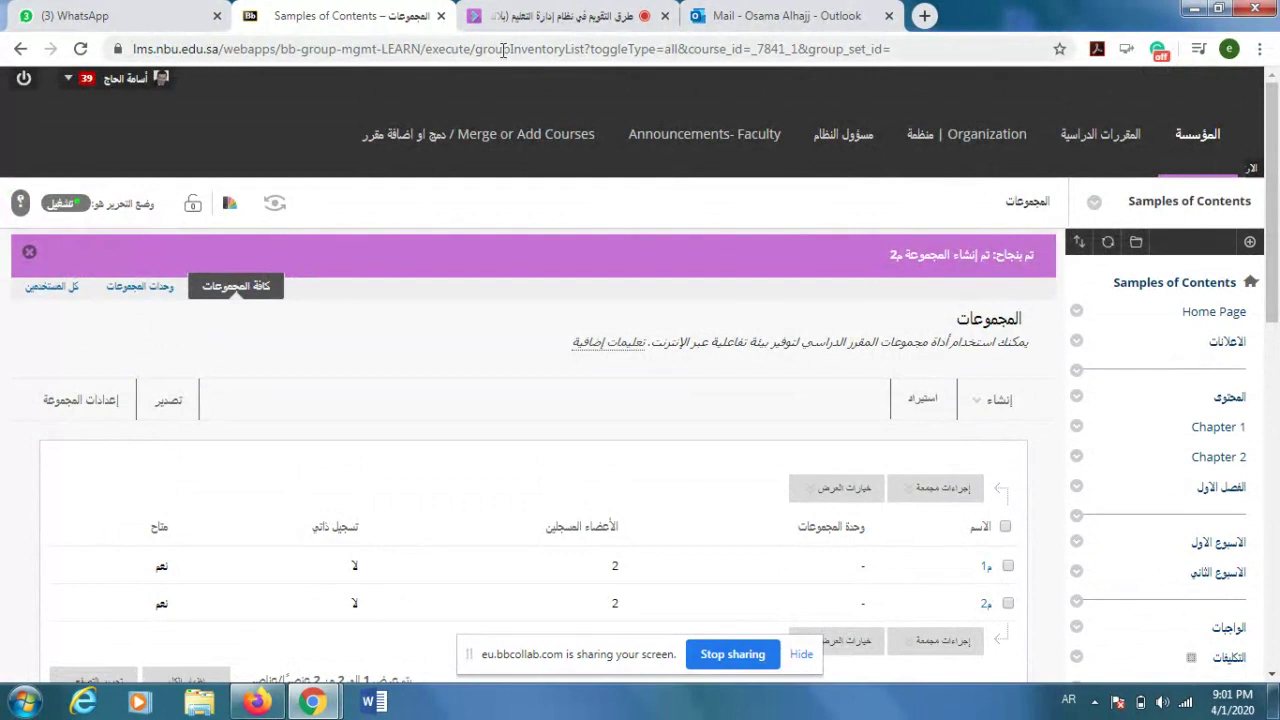
left_click(570, 22)
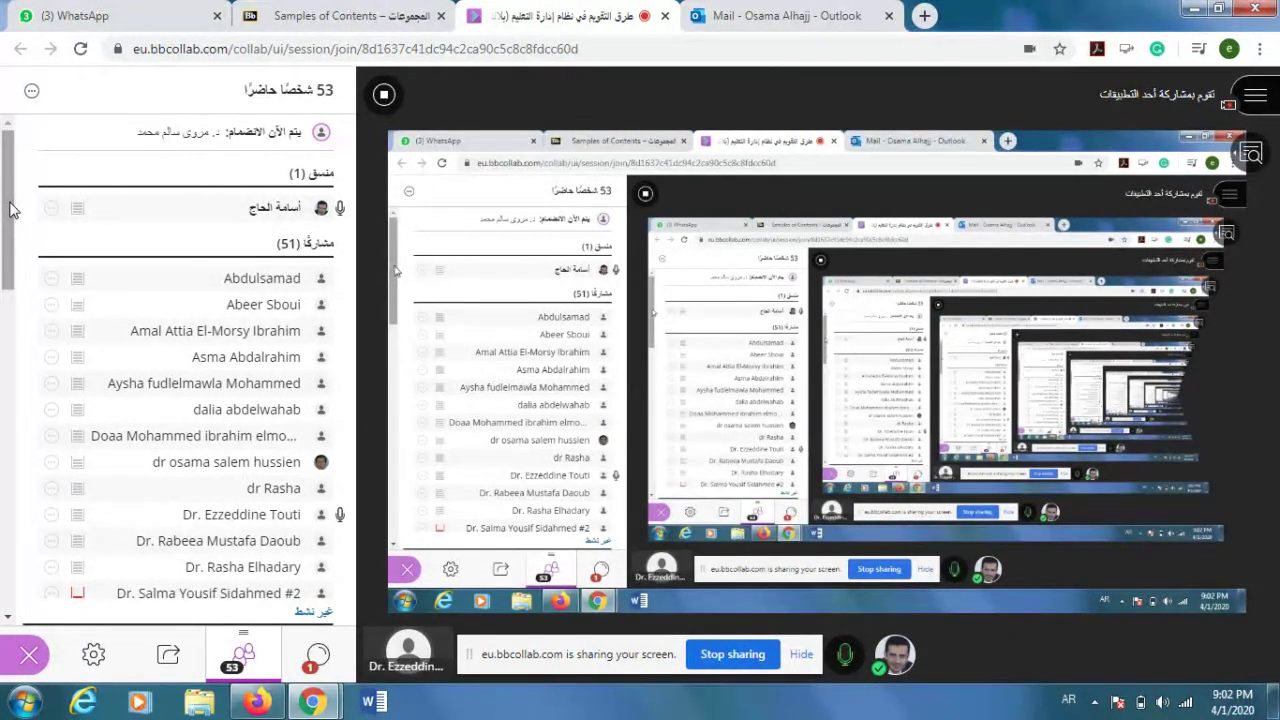
Open My Settings from the attendees panel and scroll to the audio and video settings.
left_click_drag(10, 210, 8, 312)
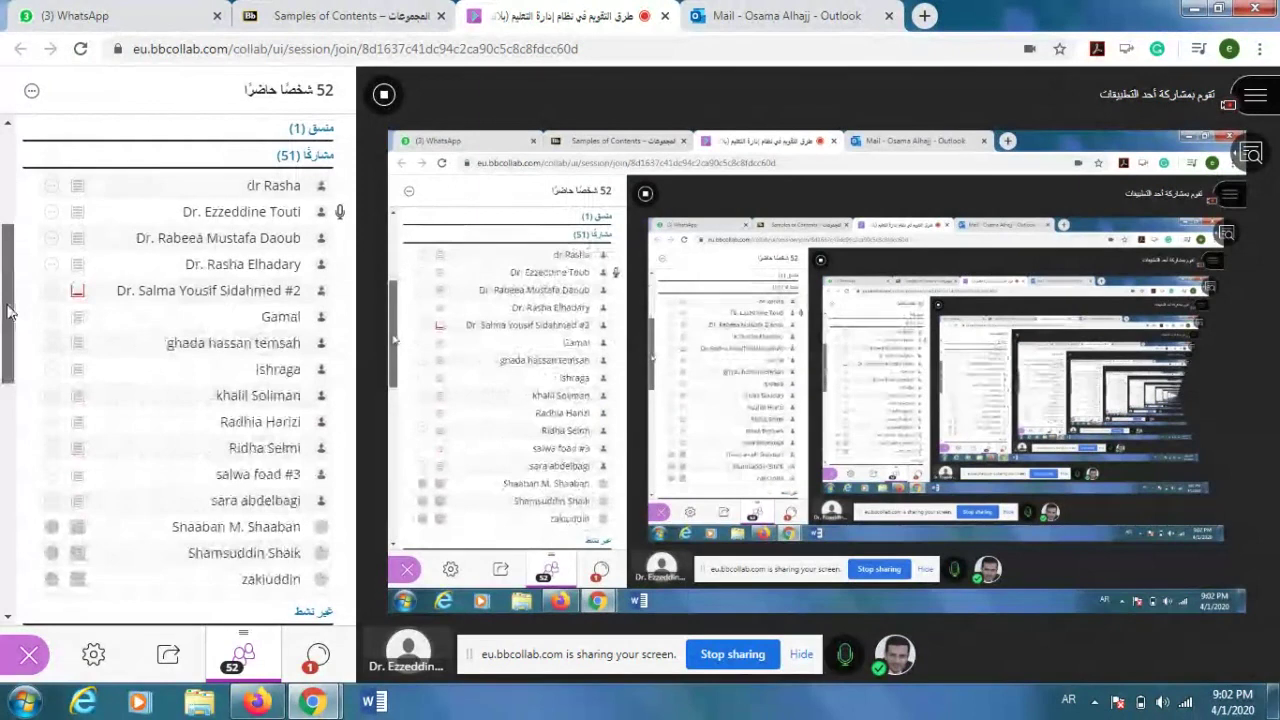
left_click(8, 215)
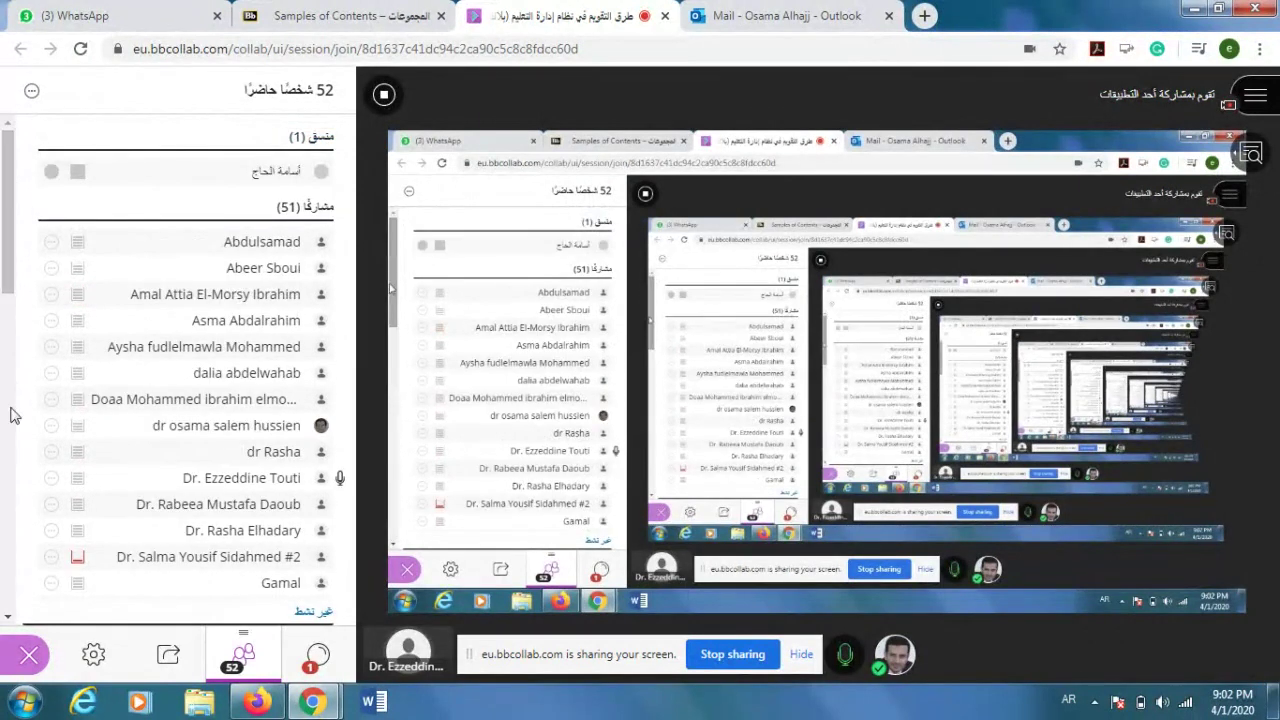
left_click(93, 654)
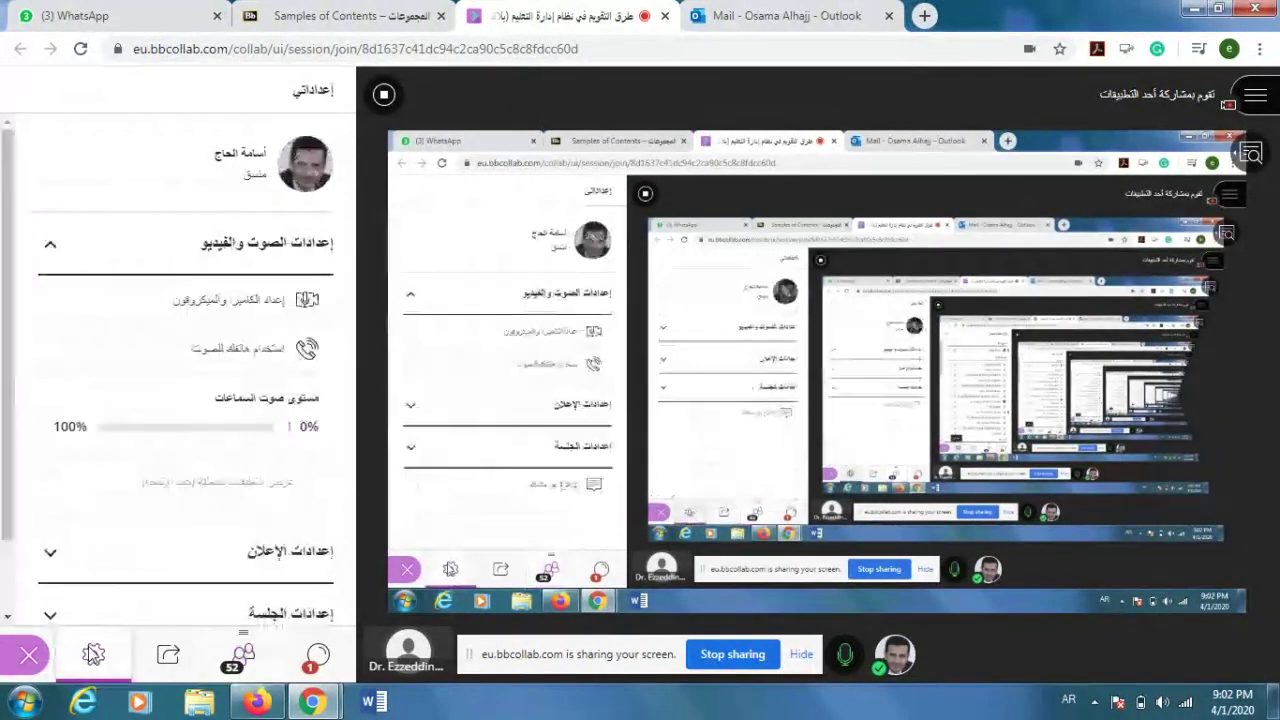
left_click(8, 590)
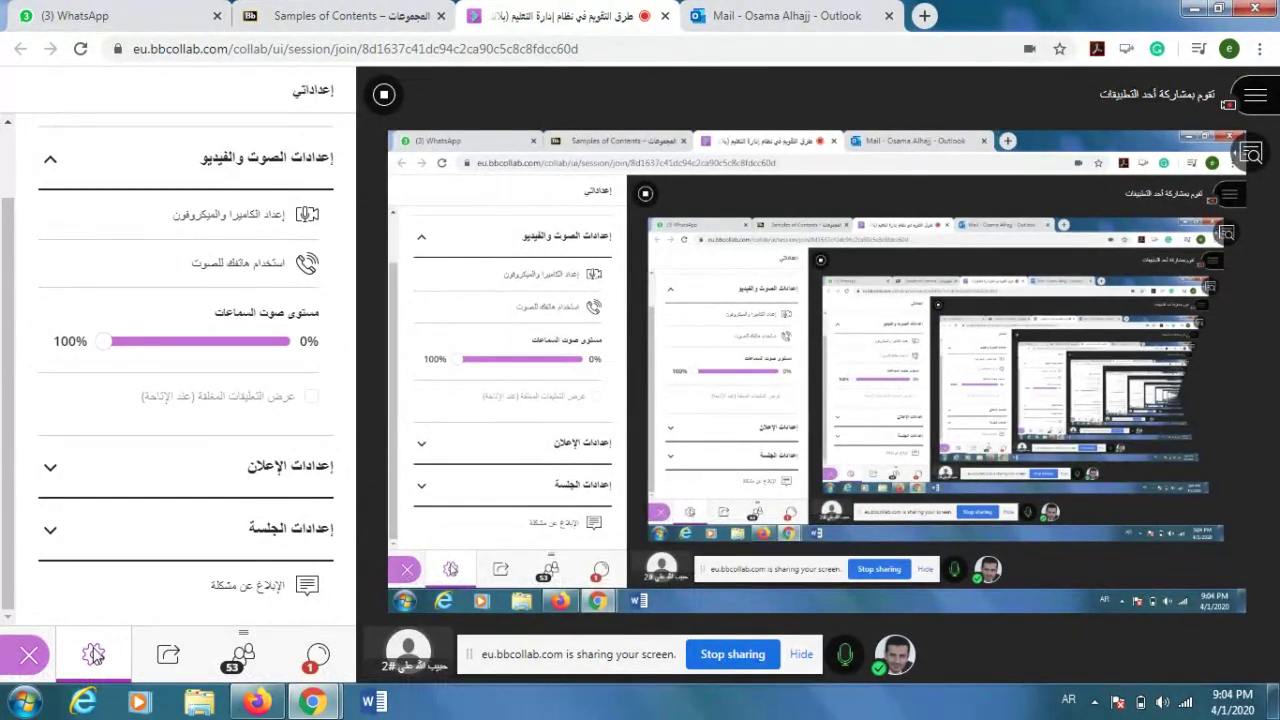
Disable participants' audio sharing in Session Settings and bring up the Share Files list.
left_click(54, 534)
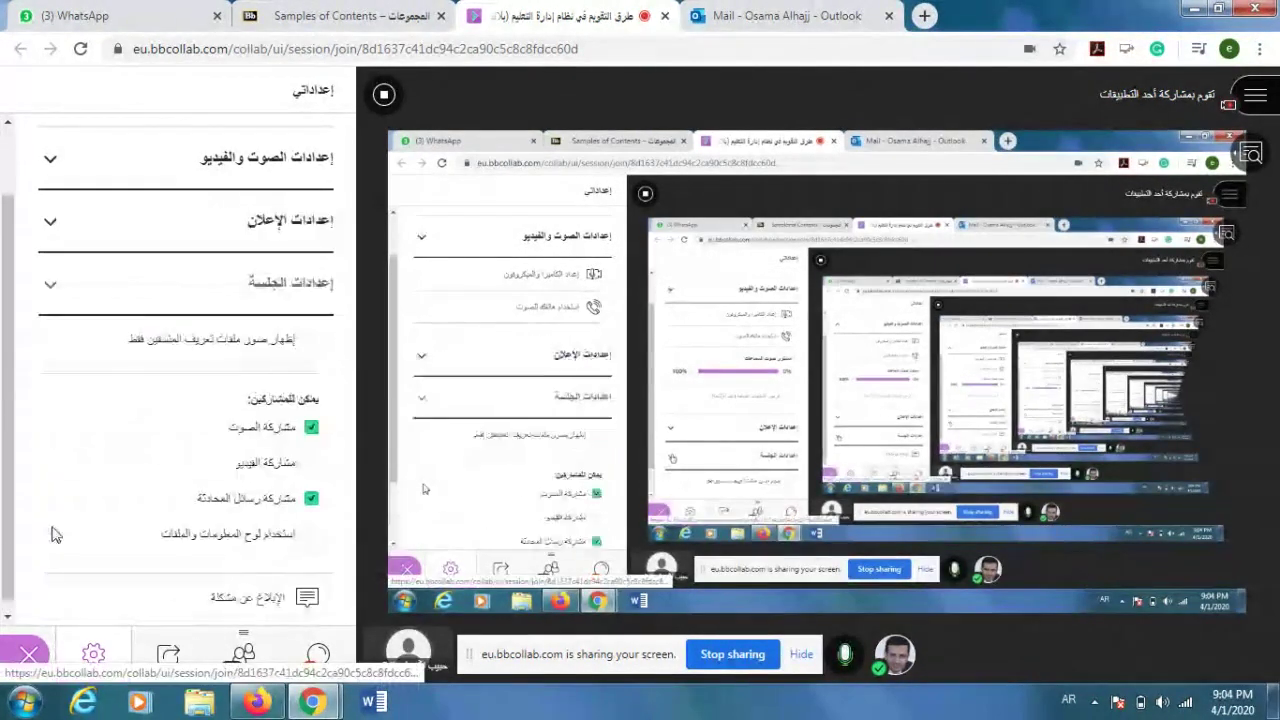
left_click(257, 433)
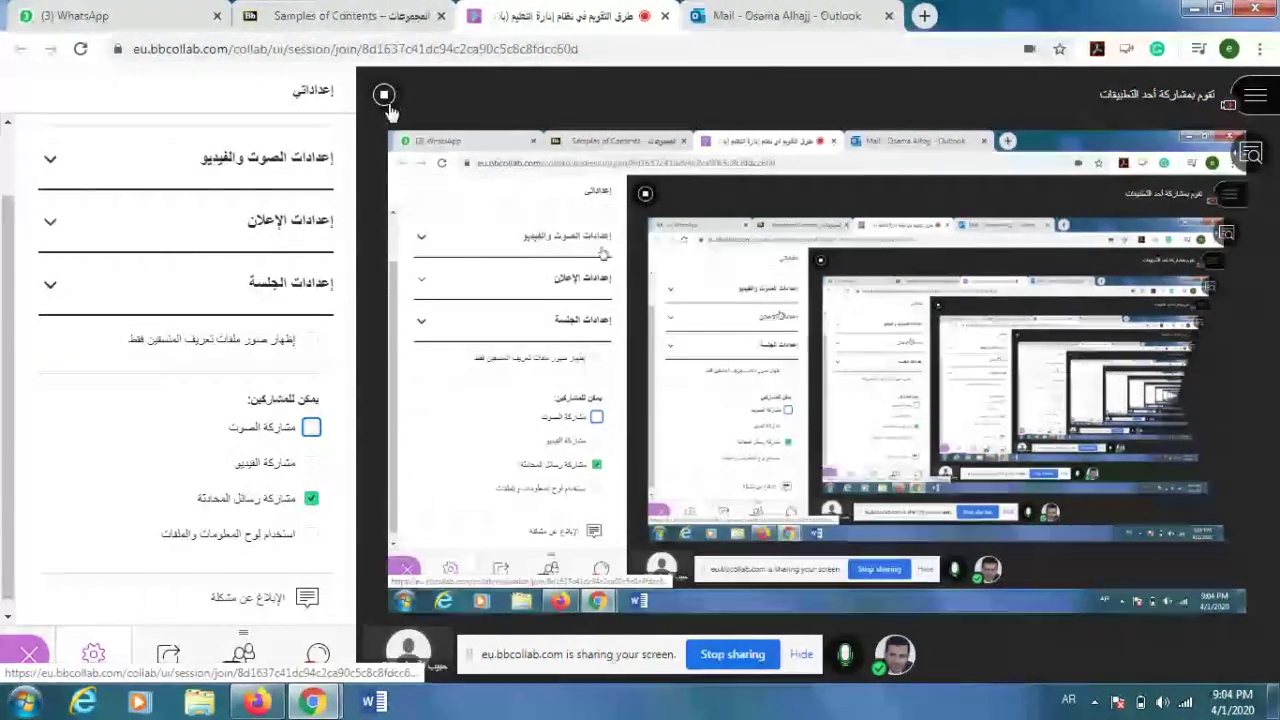
left_click(168, 656)
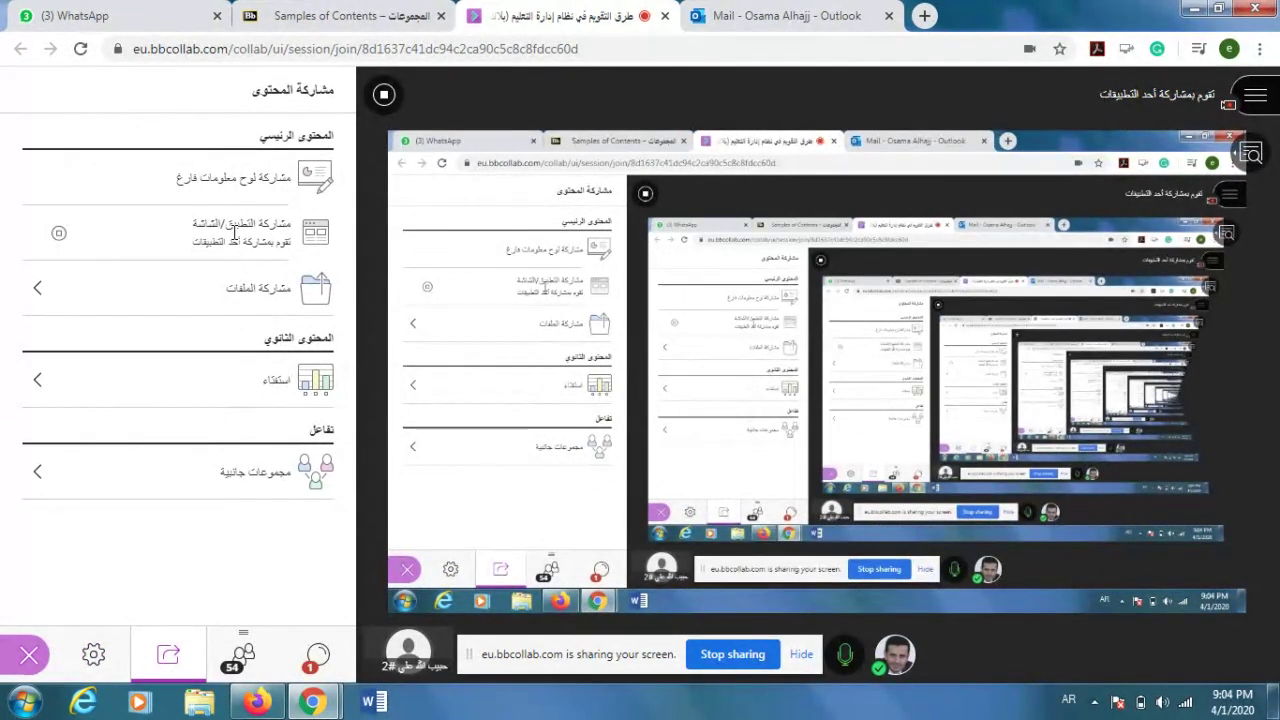
left_click(232, 292)
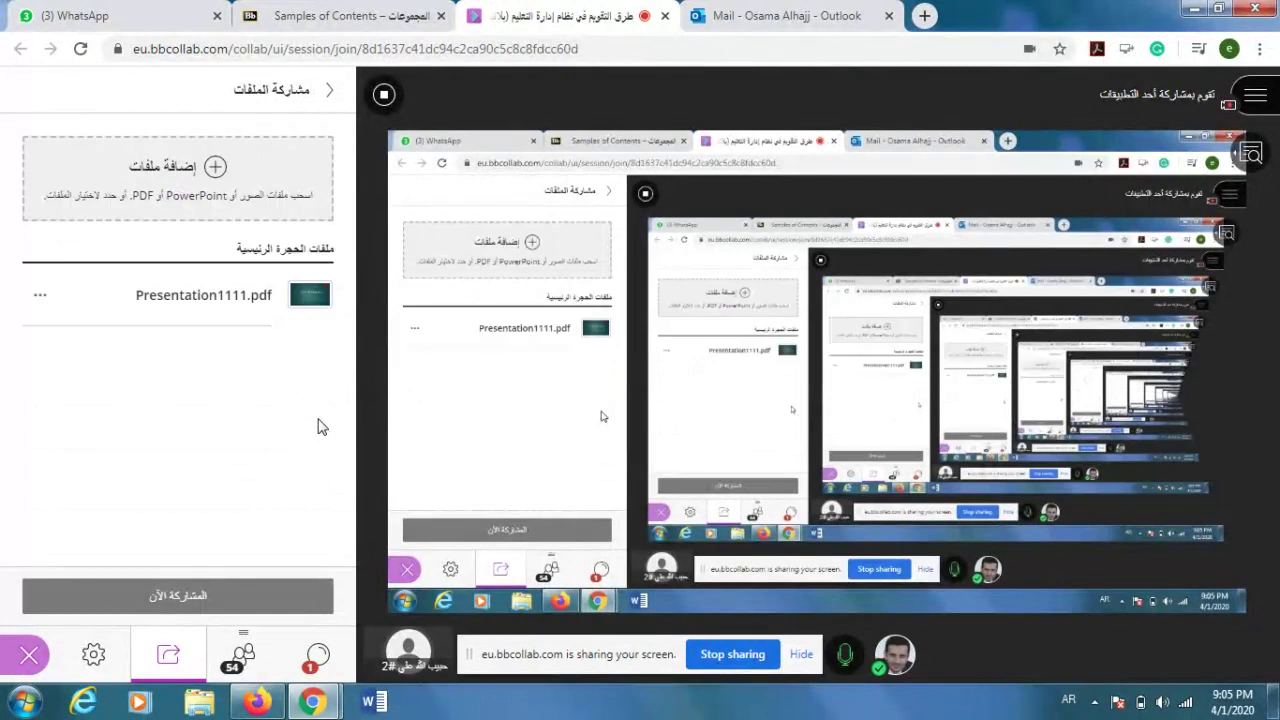
Share the Presentation1111.pdf slides, then stop the screen sharing.
left_click(205, 298)
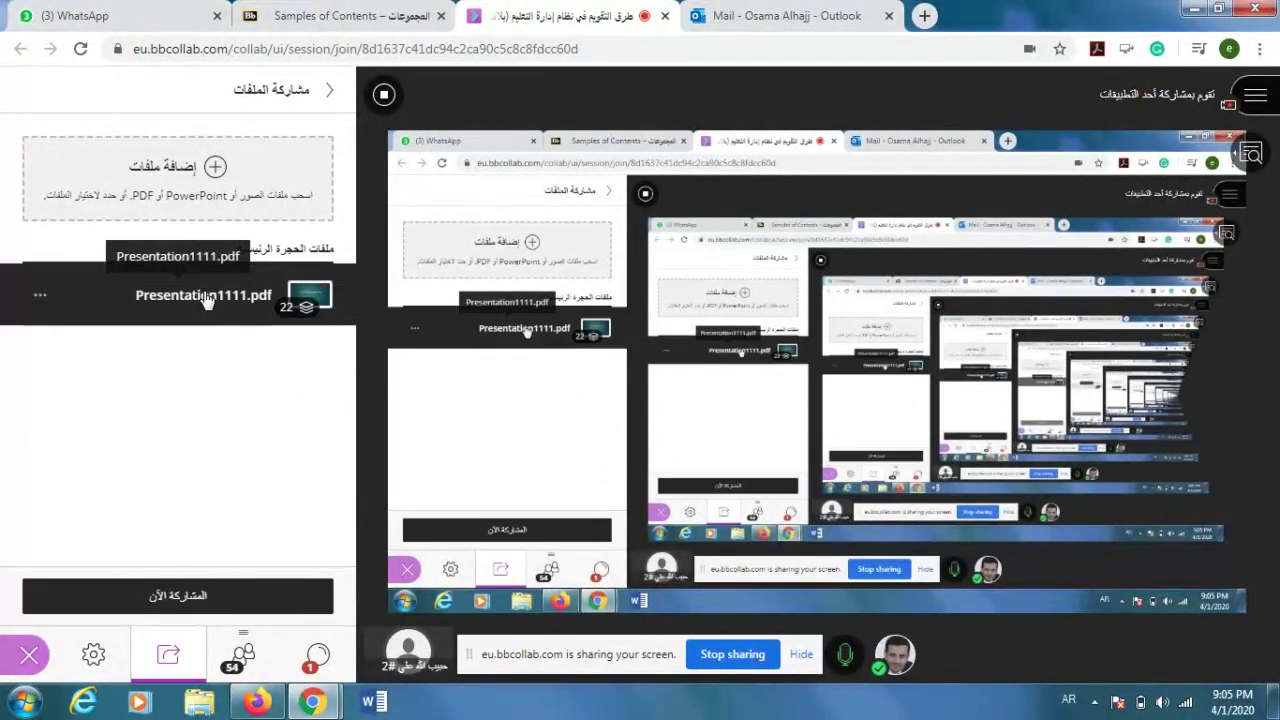
left_click(232, 598)
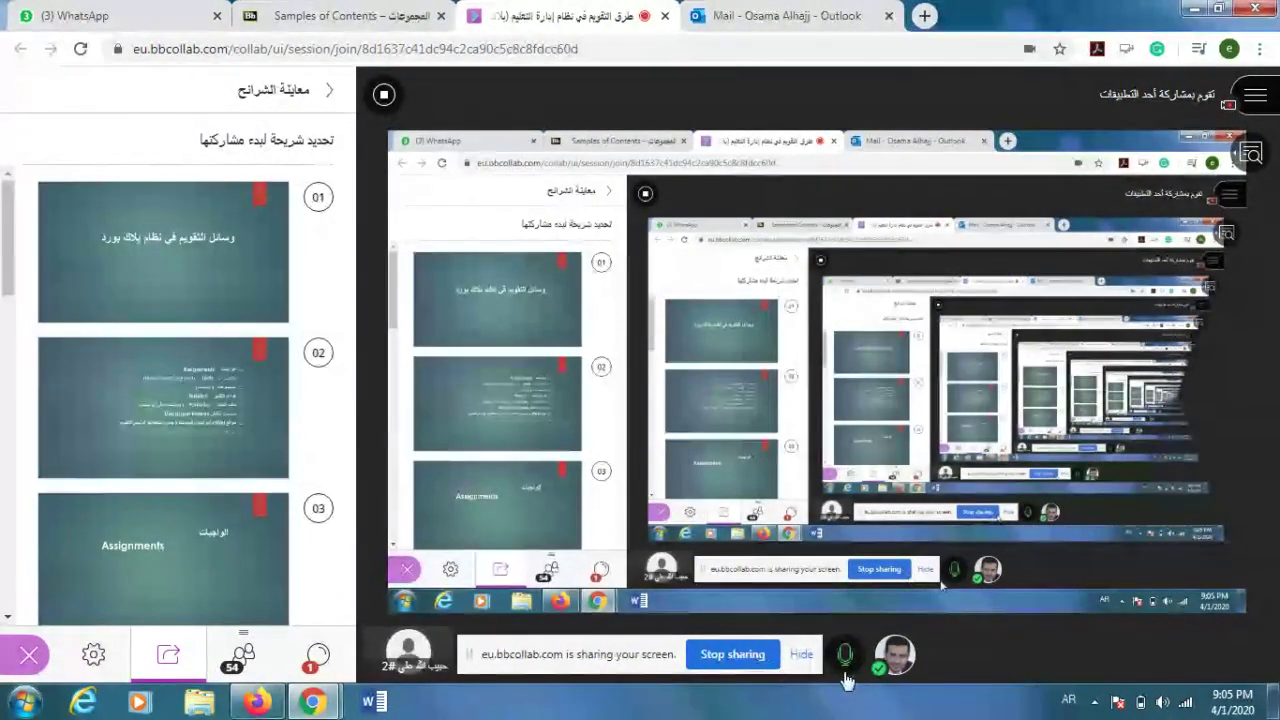
left_click(752, 655)
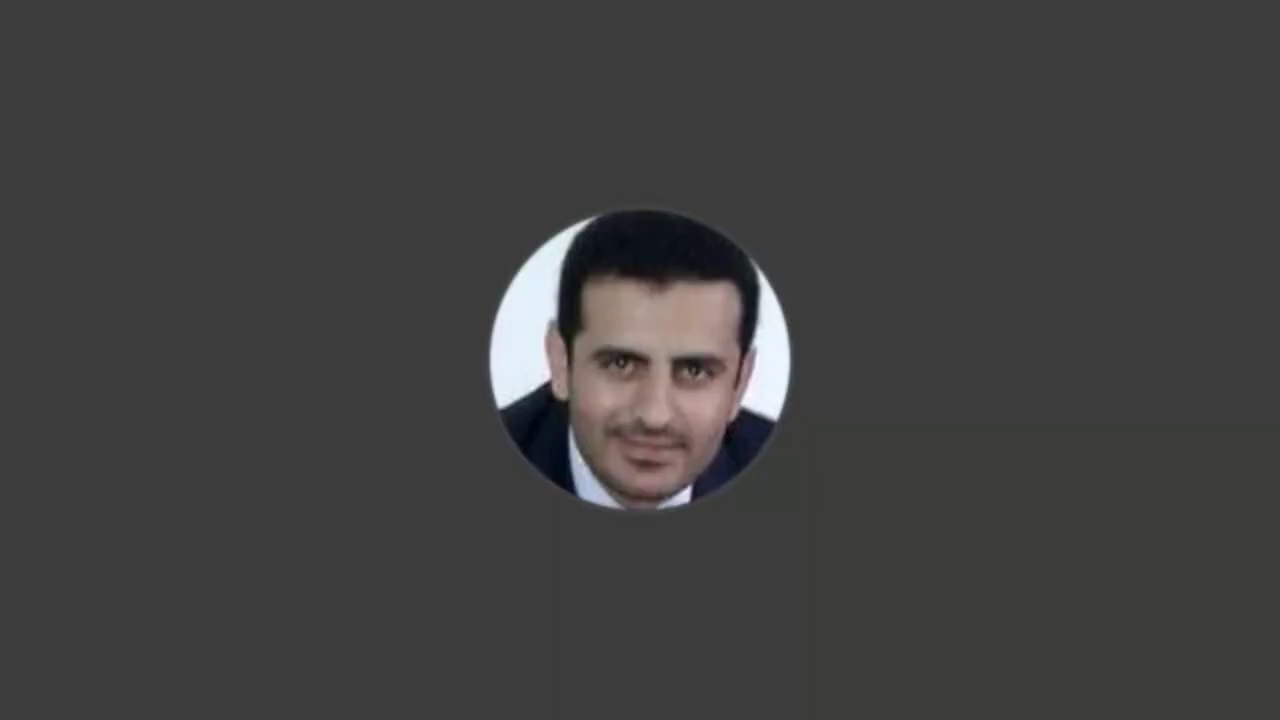
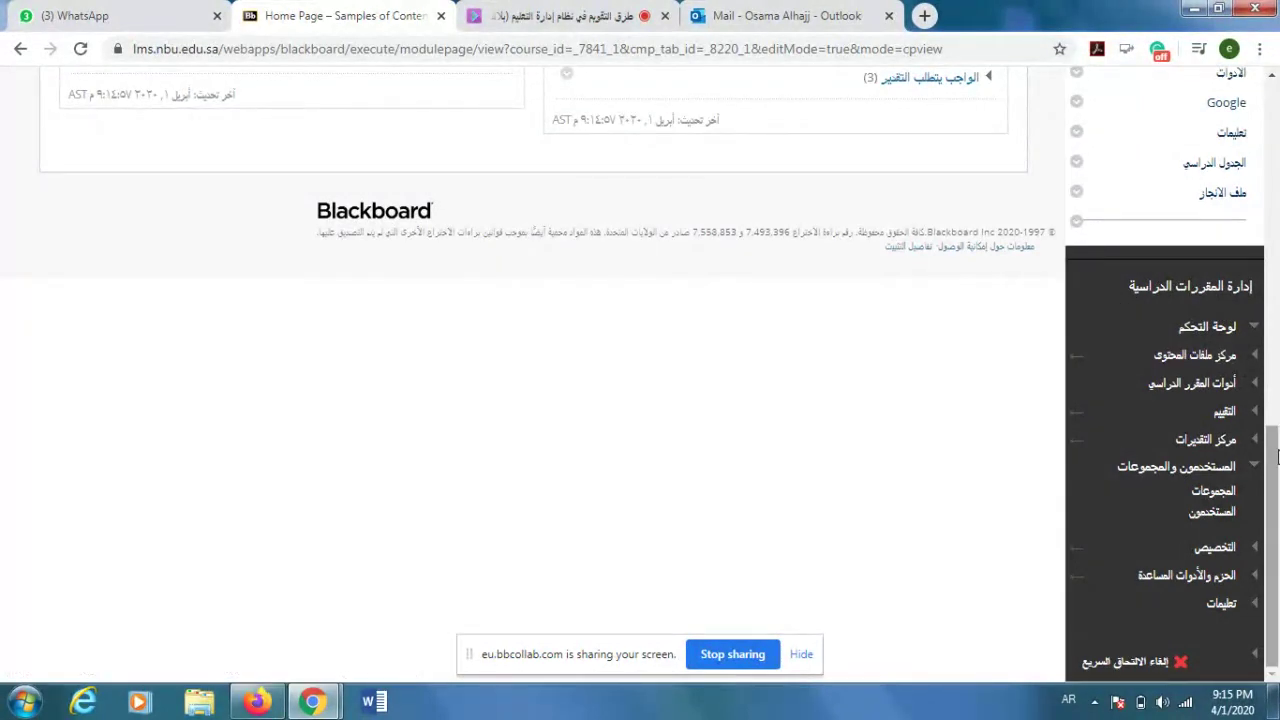
Expand Course Tools in the Course Management panel and open Tests, Surveys, and Pools.
scroll(1272, 430, "up", 1)
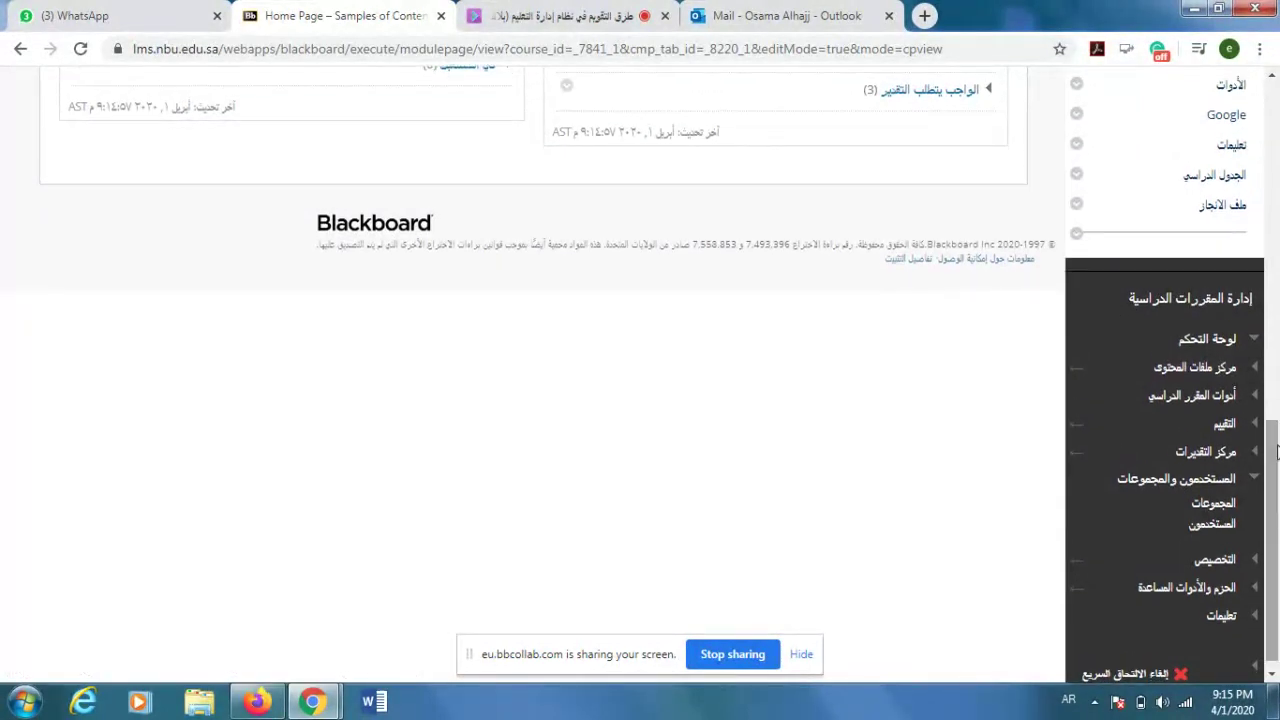
left_click(1200, 405)
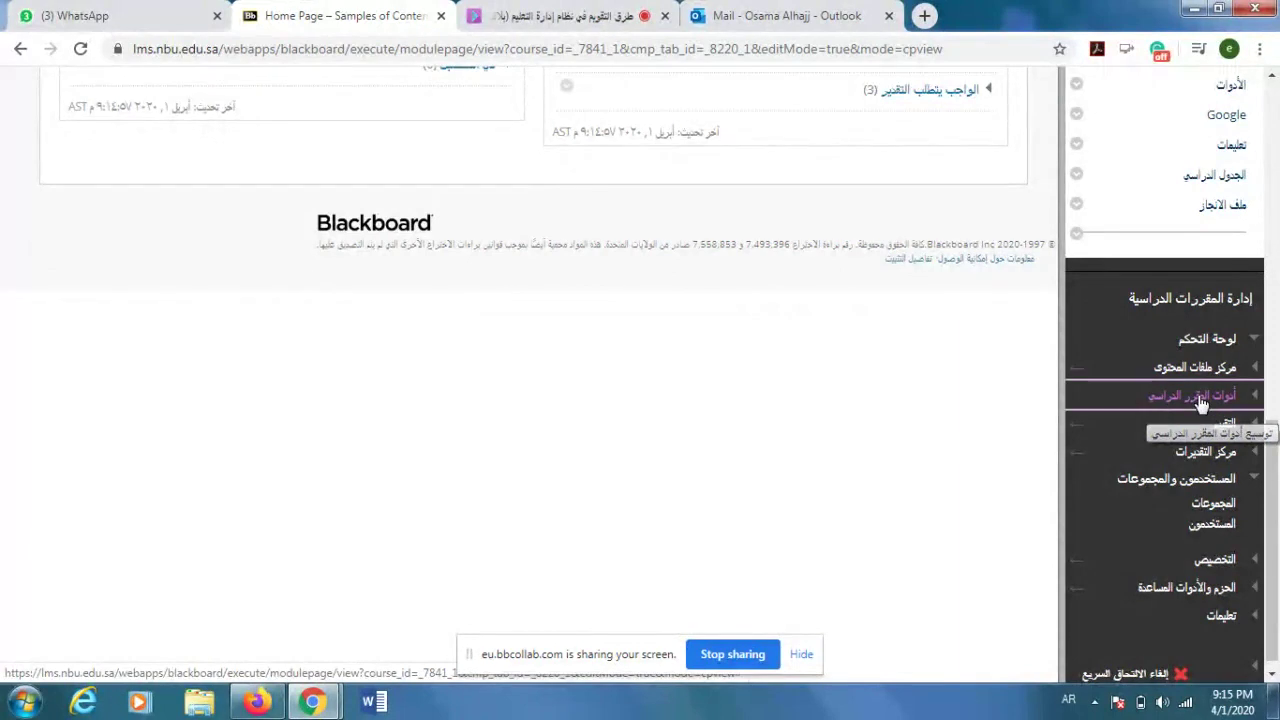
left_click_drag(1276, 400, 1276, 447)
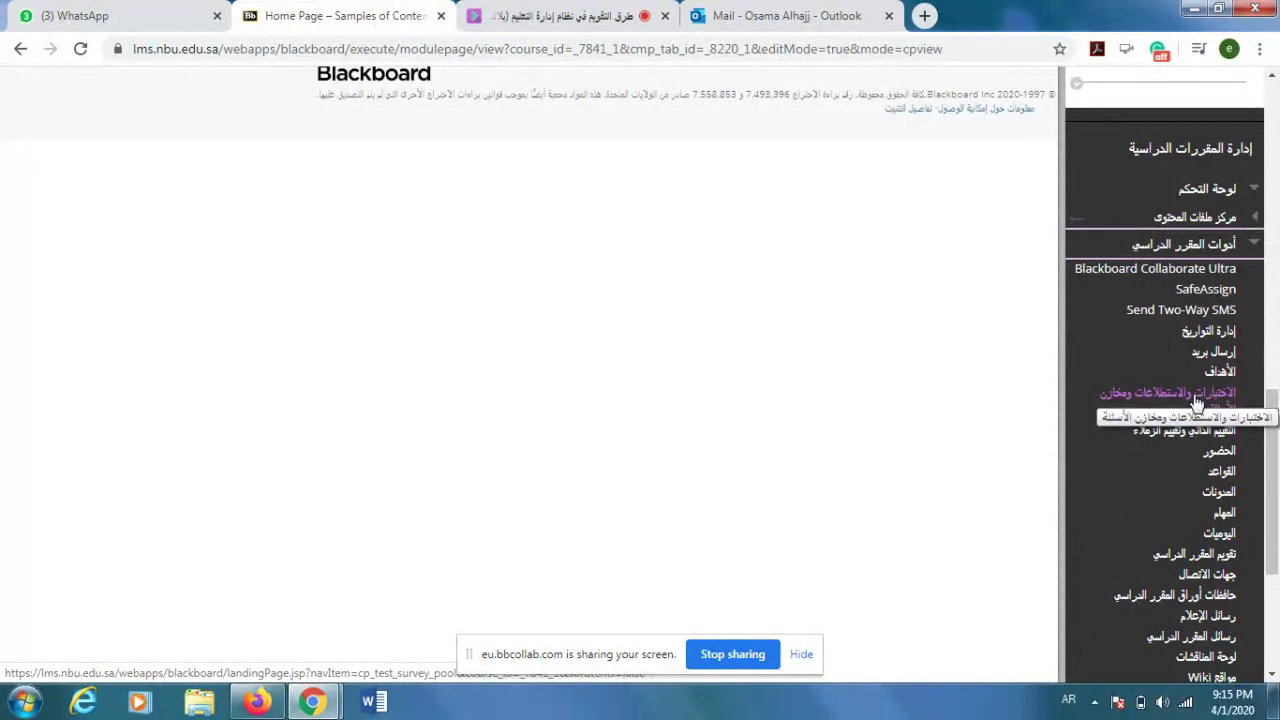
left_click(1183, 400)
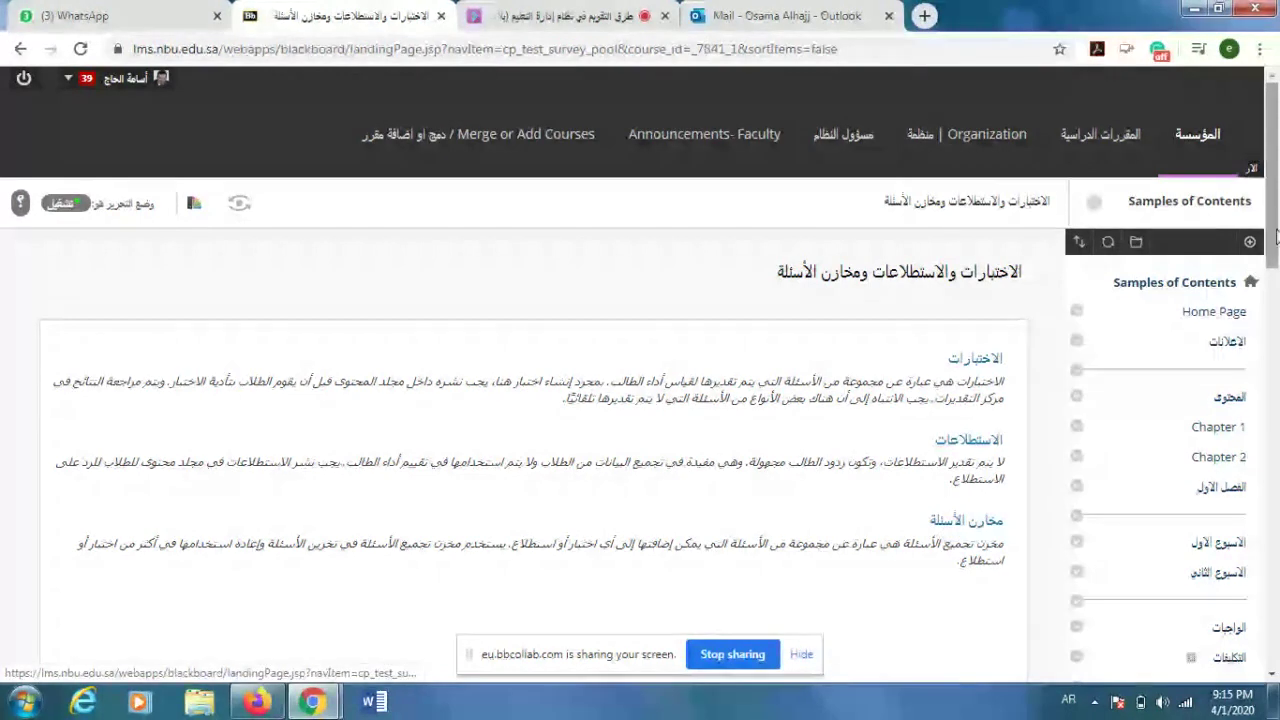
scroll(1276, 255, "down", 1)
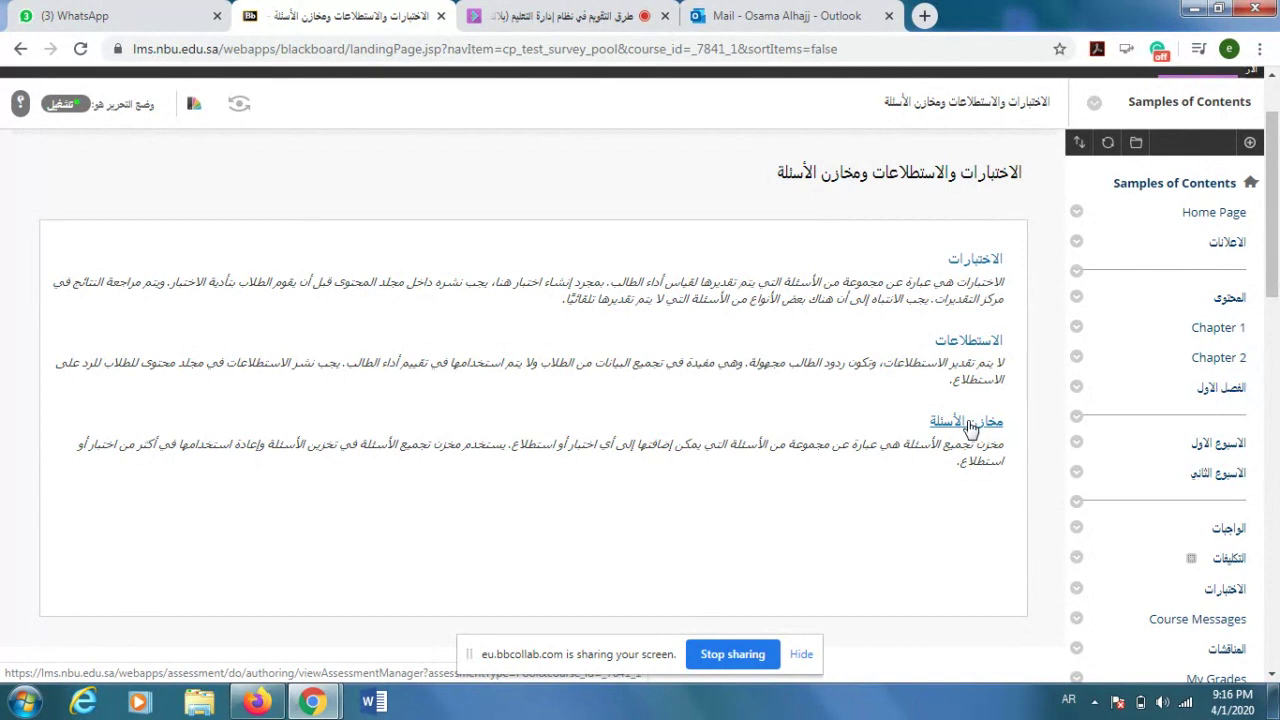
Open the Tests list and start building a new test.
left_click(970, 262)
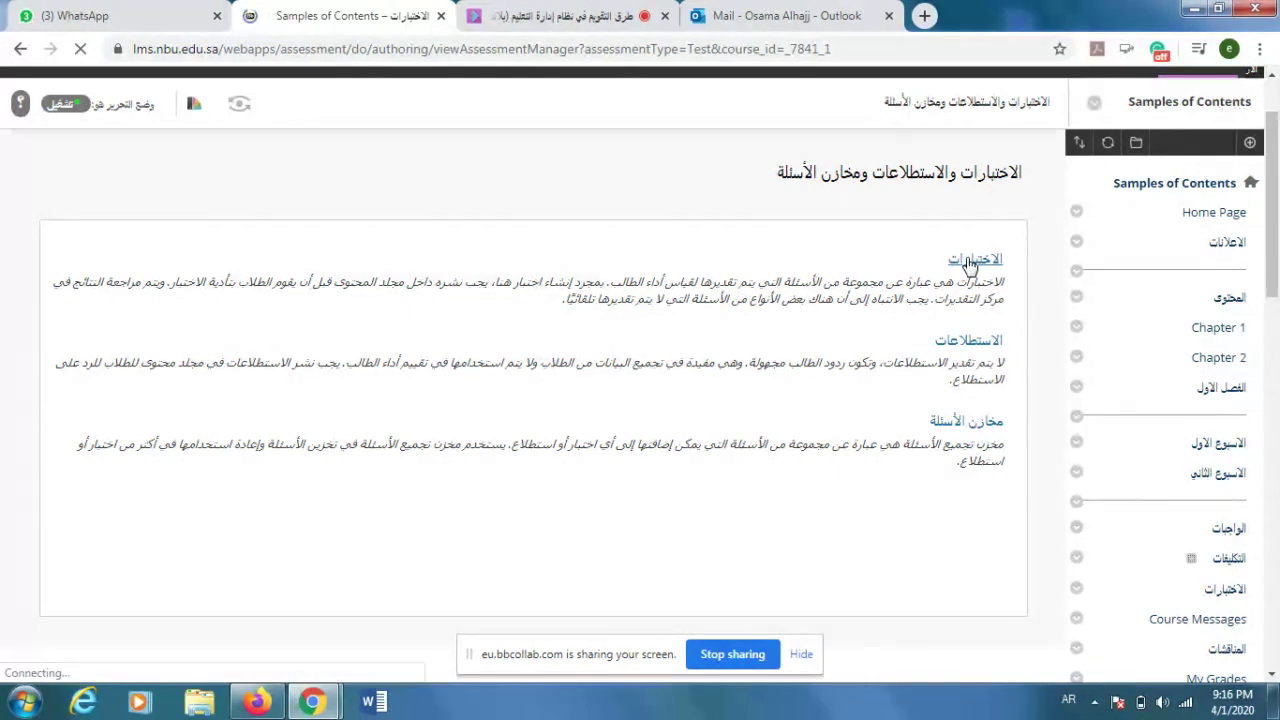
left_click_drag(1276, 245, 1276, 418)
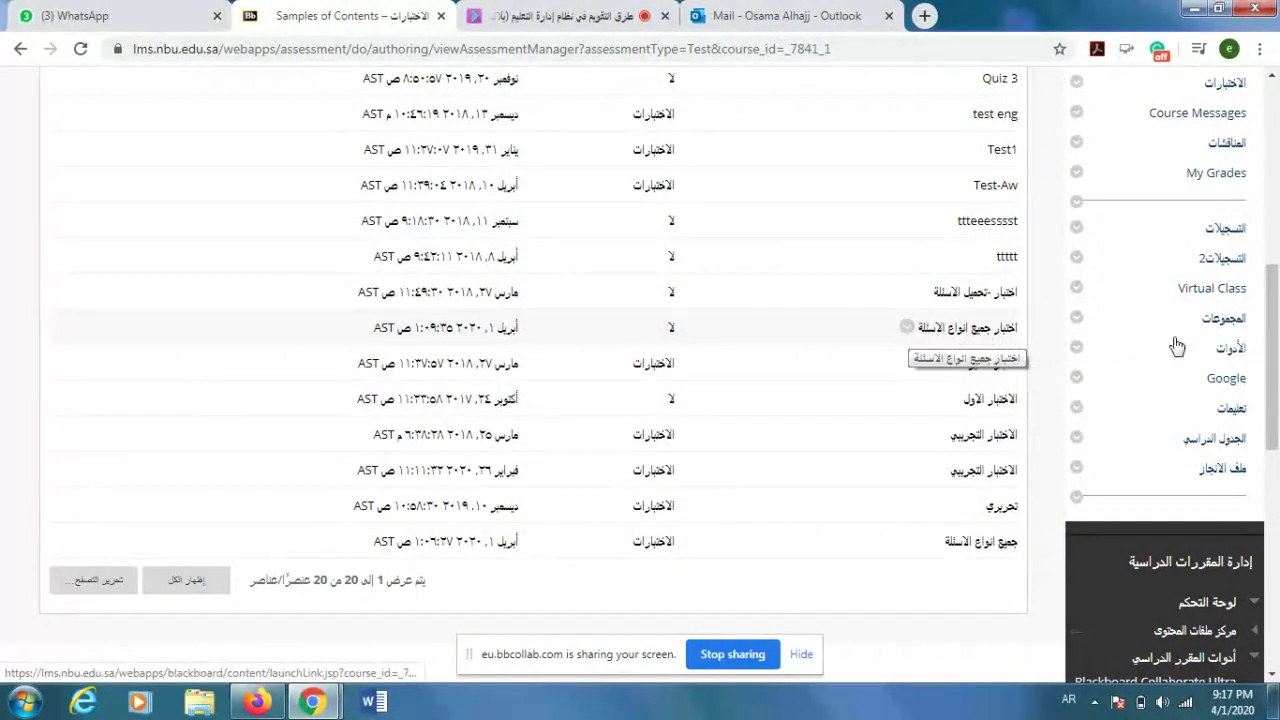
left_click_drag(1277, 383, 1277, 325)
scroll(1277, 325, "up", 3)
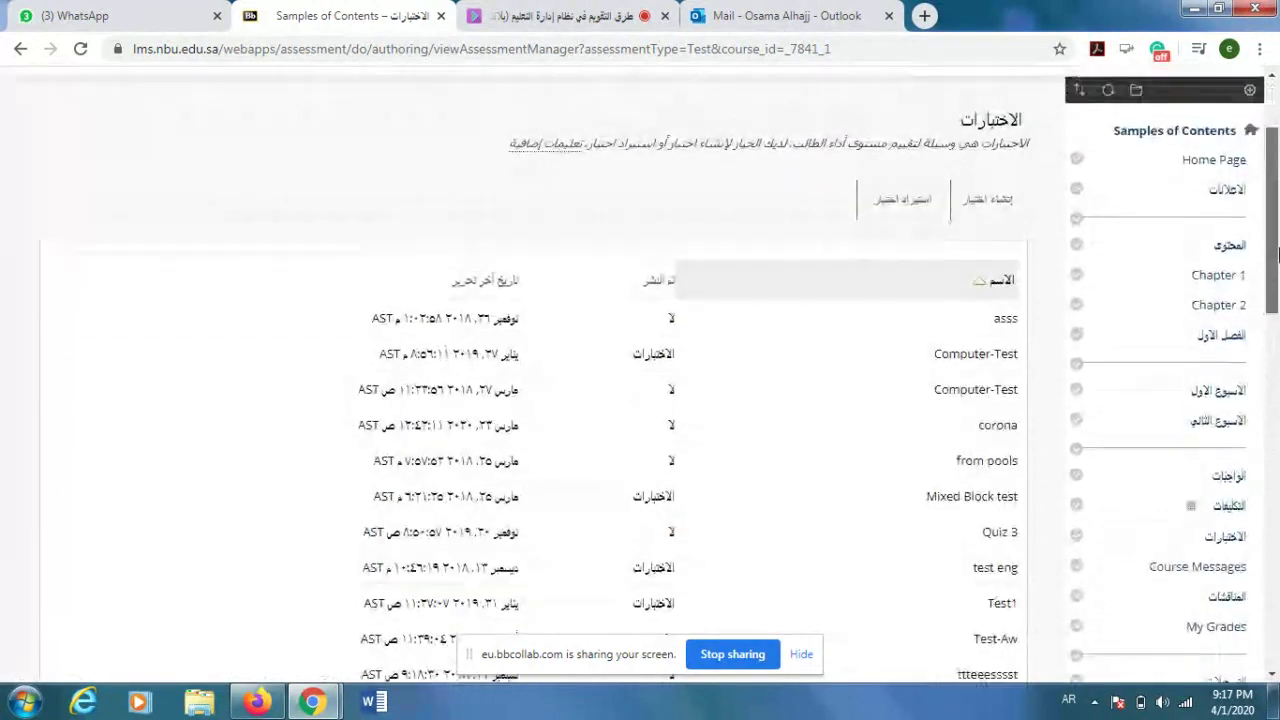
left_click(998, 201)
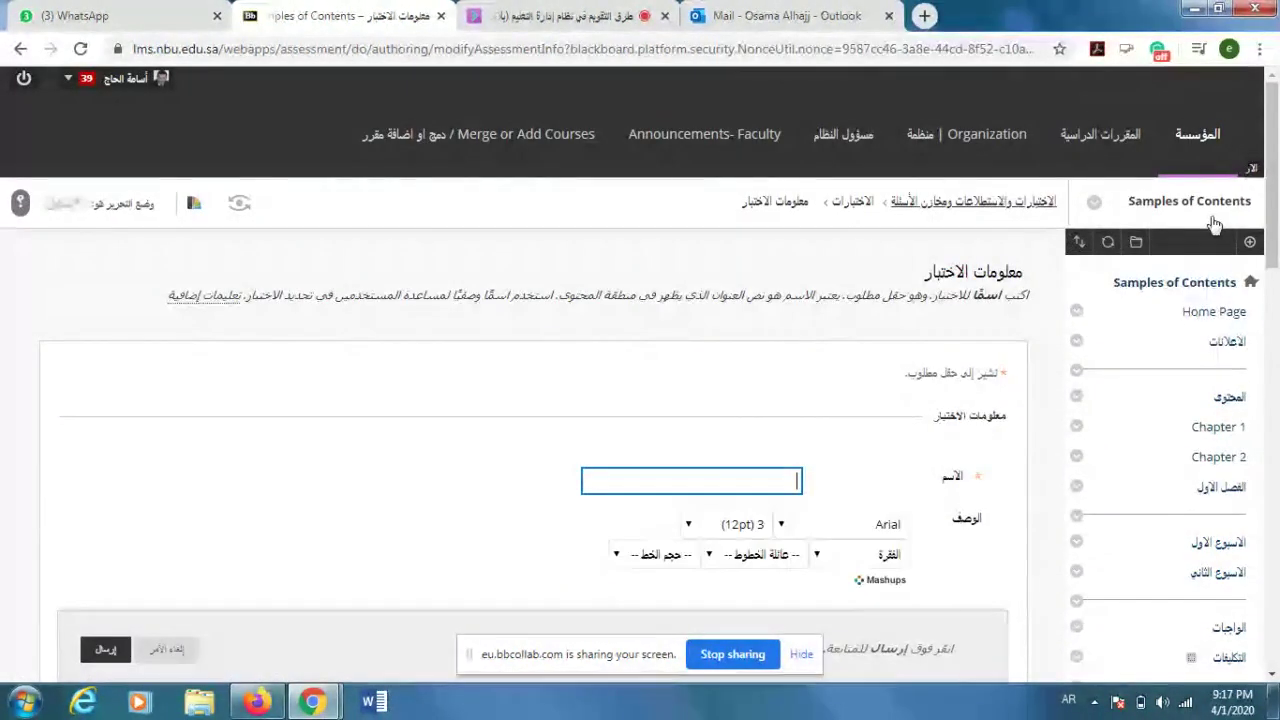
left_click_drag(1277, 192, 1277, 278)
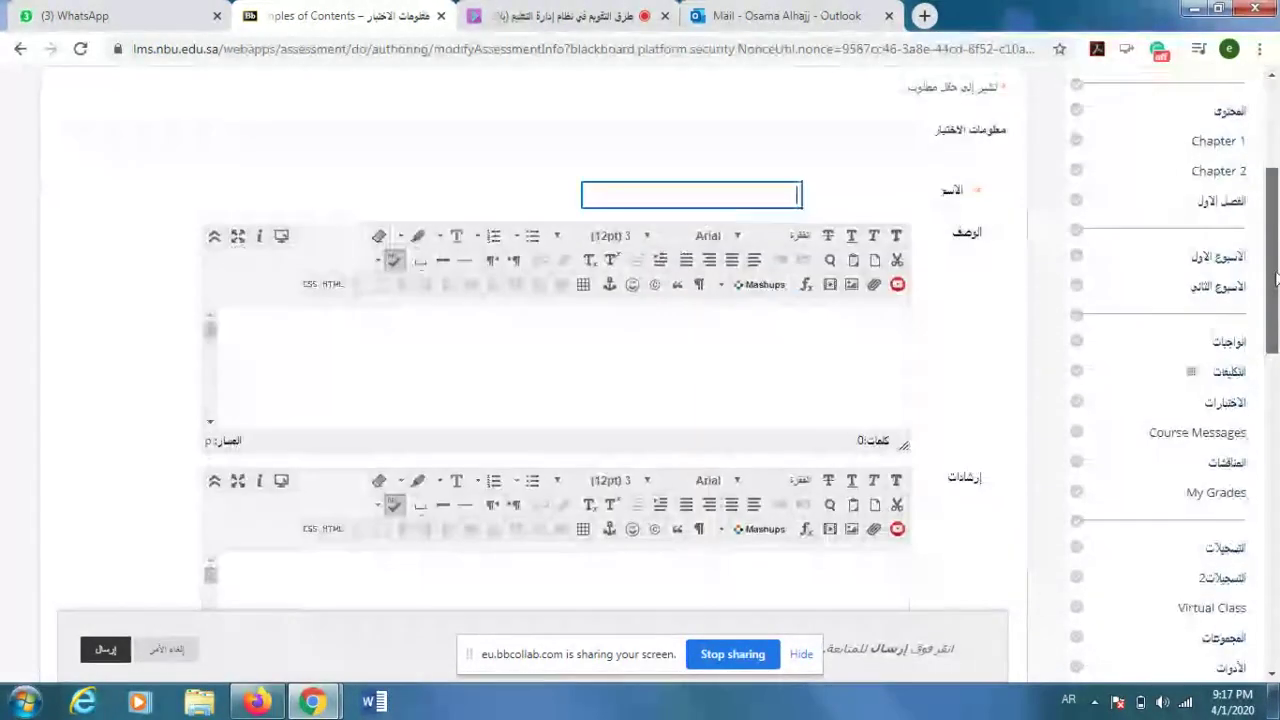
Name the test اسم with the description 'يعطى الفصل الاول والثاني'.
type("اسم")
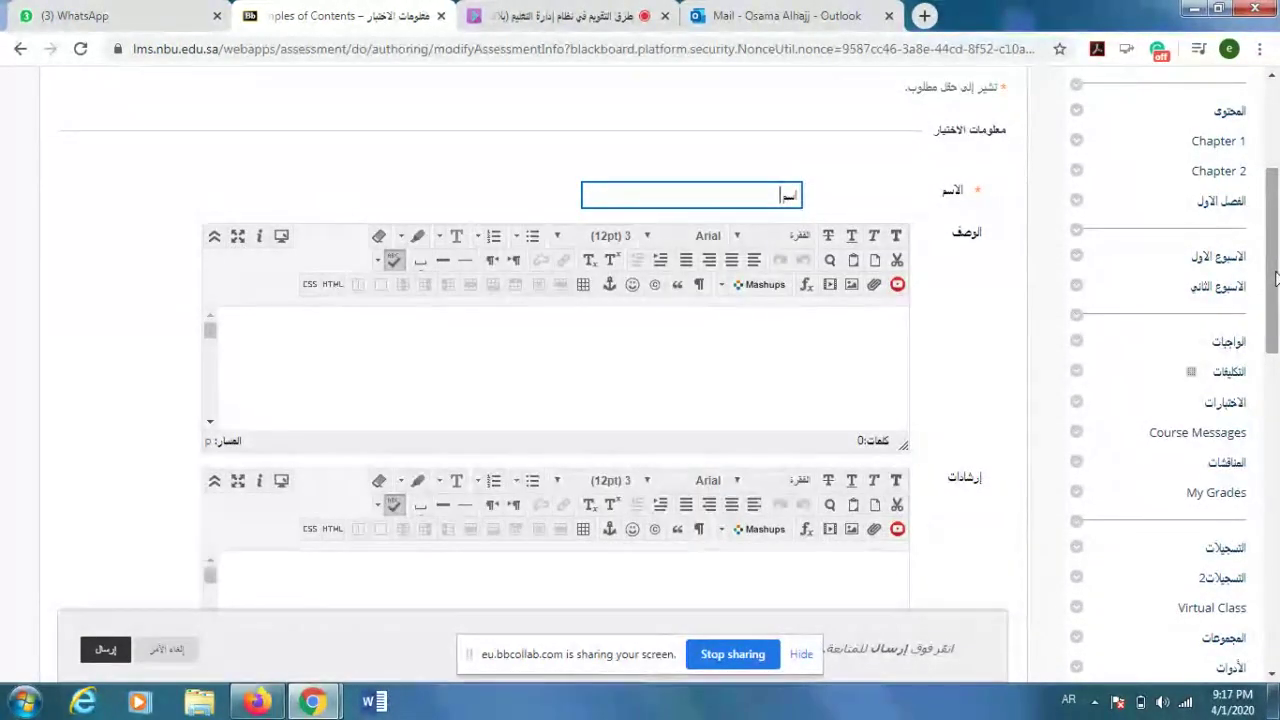
left_click(890, 362)
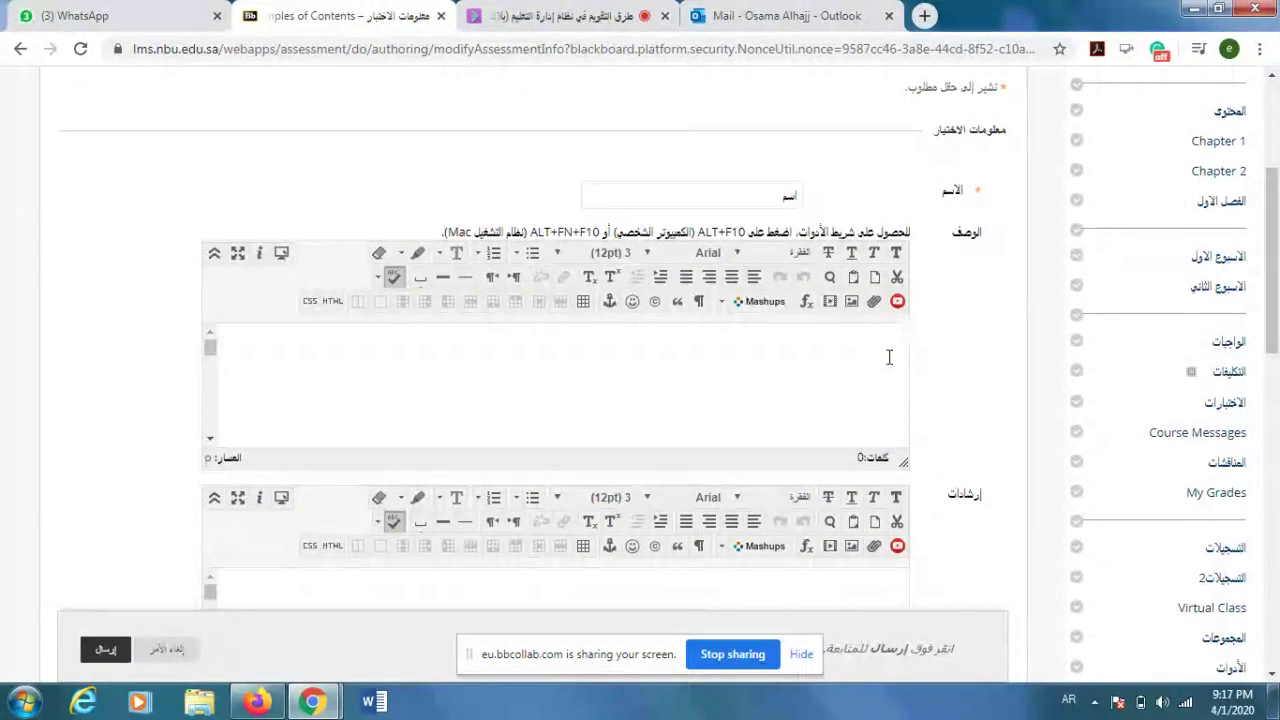
type("يعطى الفصل")
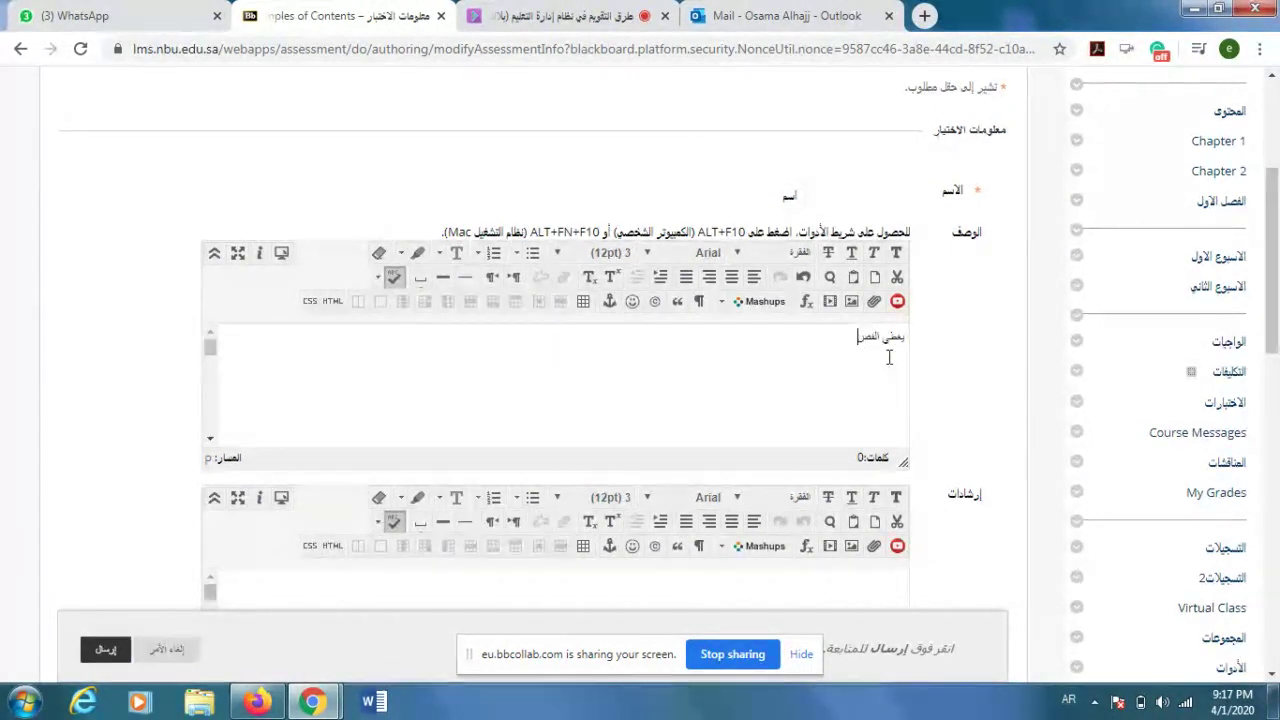
type(" الاول و")
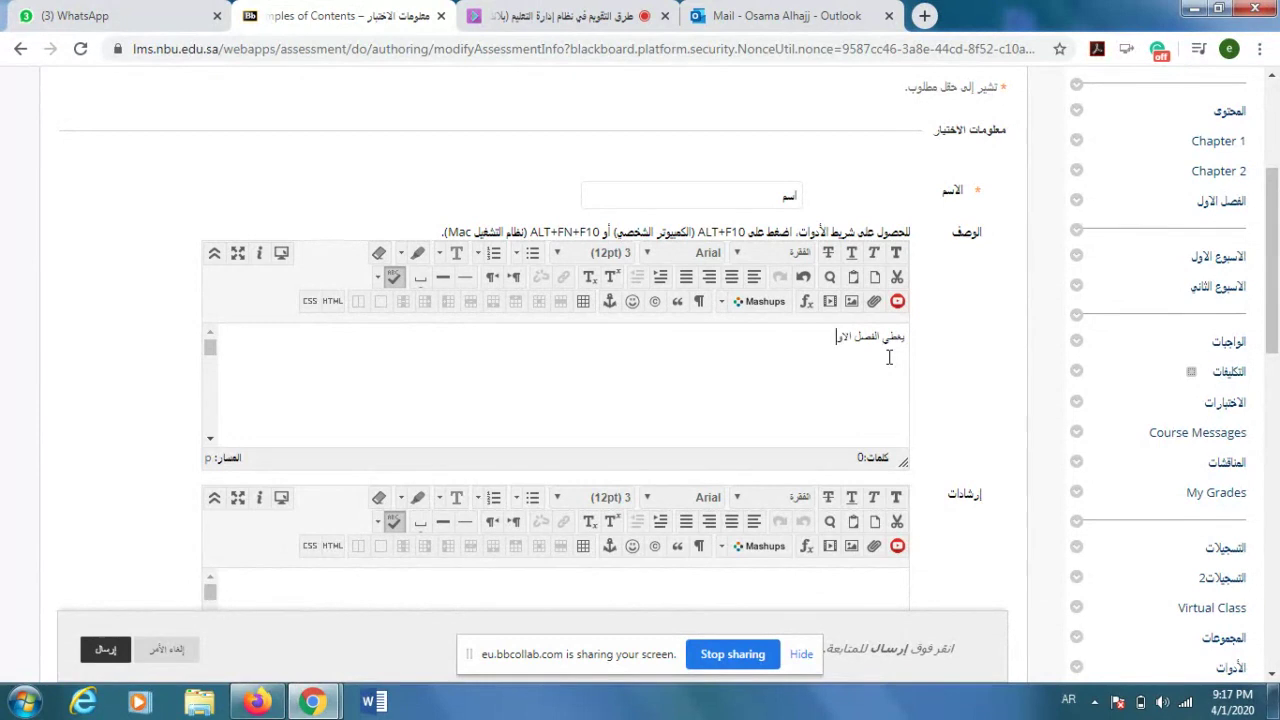
type("الثاني")
Try the Instructions field, then abandon the form and return to the Tests list.
scroll(907, 440, "down", 2)
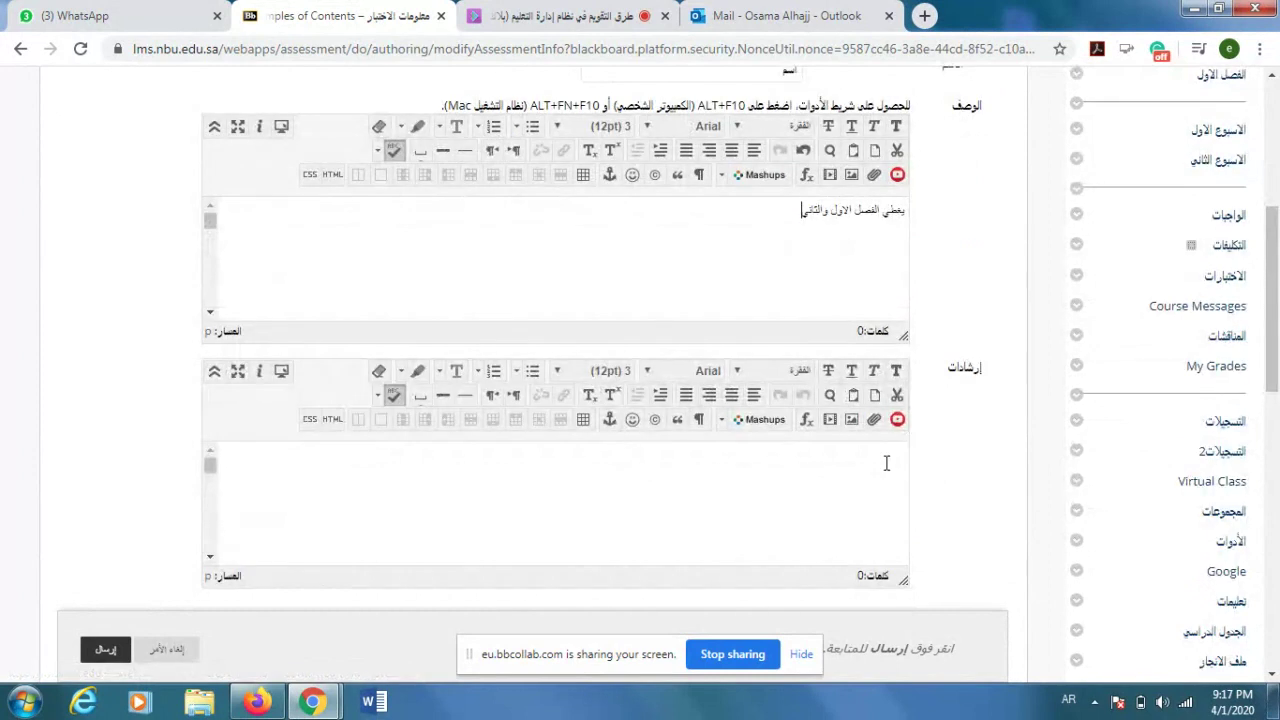
left_click(886, 463)
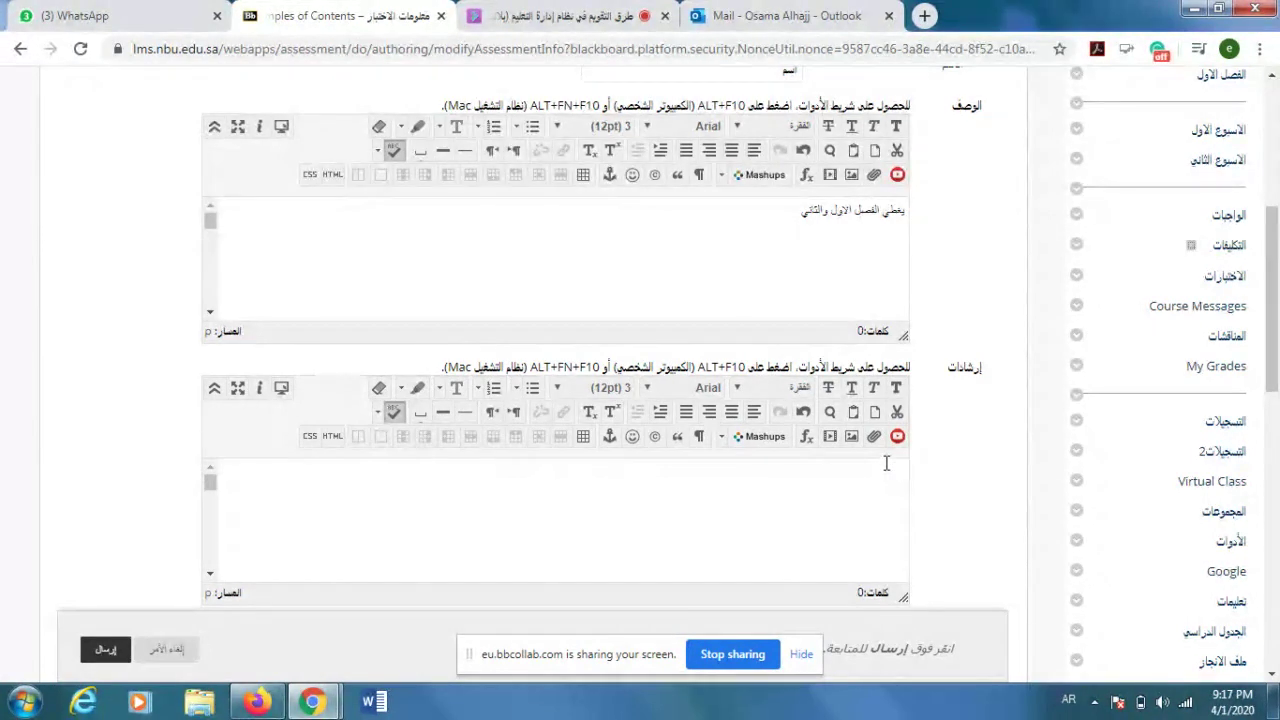
right_click(886, 465)
left_click(878, 471)
left_click(106, 654)
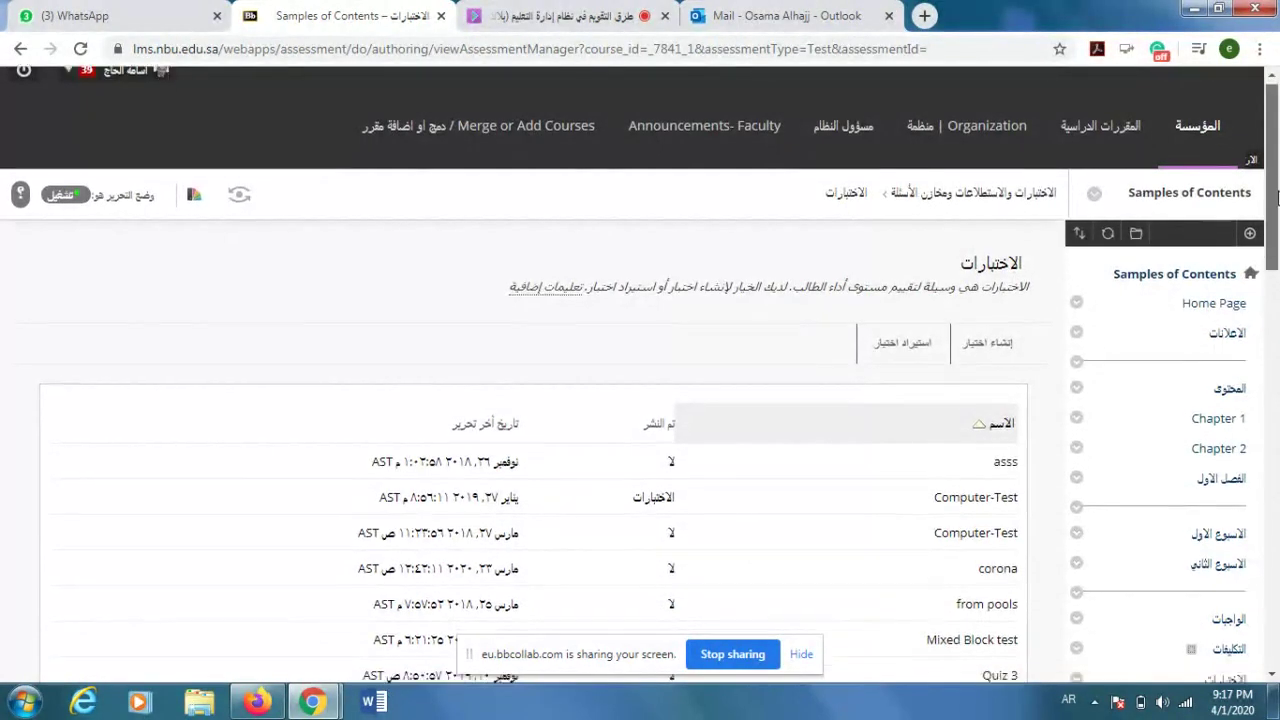
Open the اختبار جميع انواع الاسئلة test in Edit mode on its Test Canvas.
scroll(1273, 300, "down", 5)
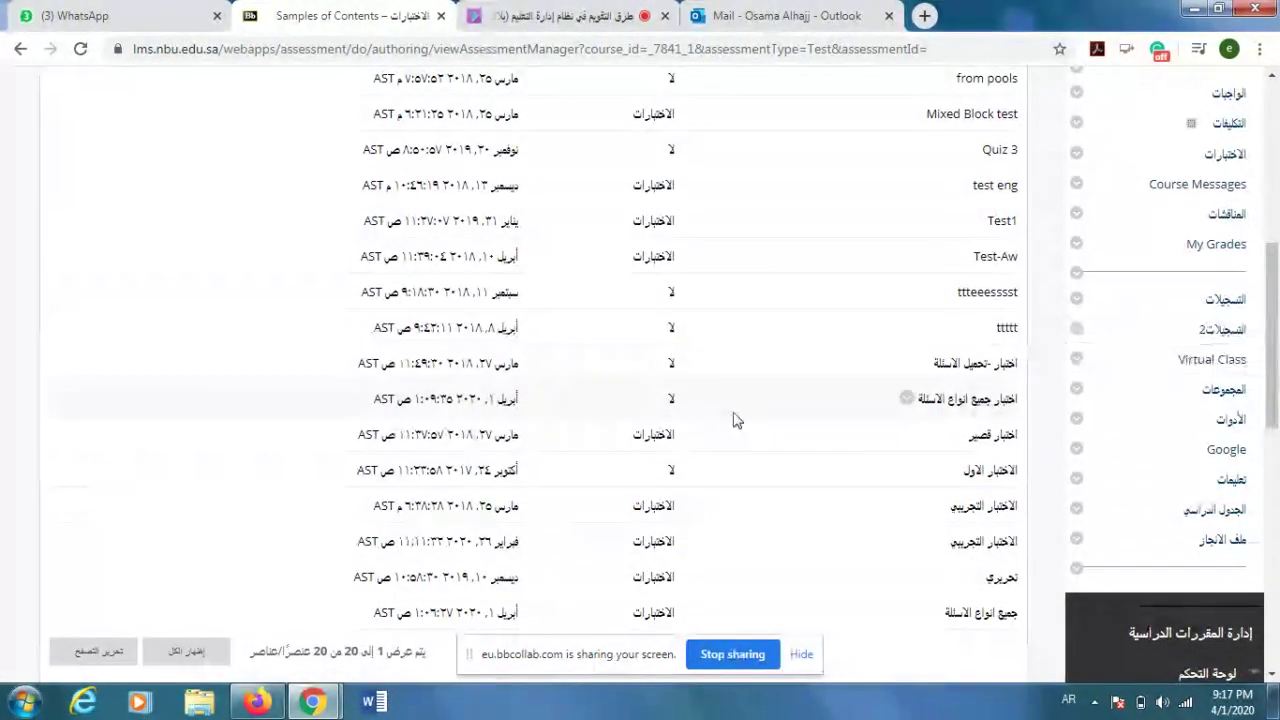
left_click(914, 397)
left_click_drag(914, 405, 894, 340)
scroll(912, 402, "down", 1)
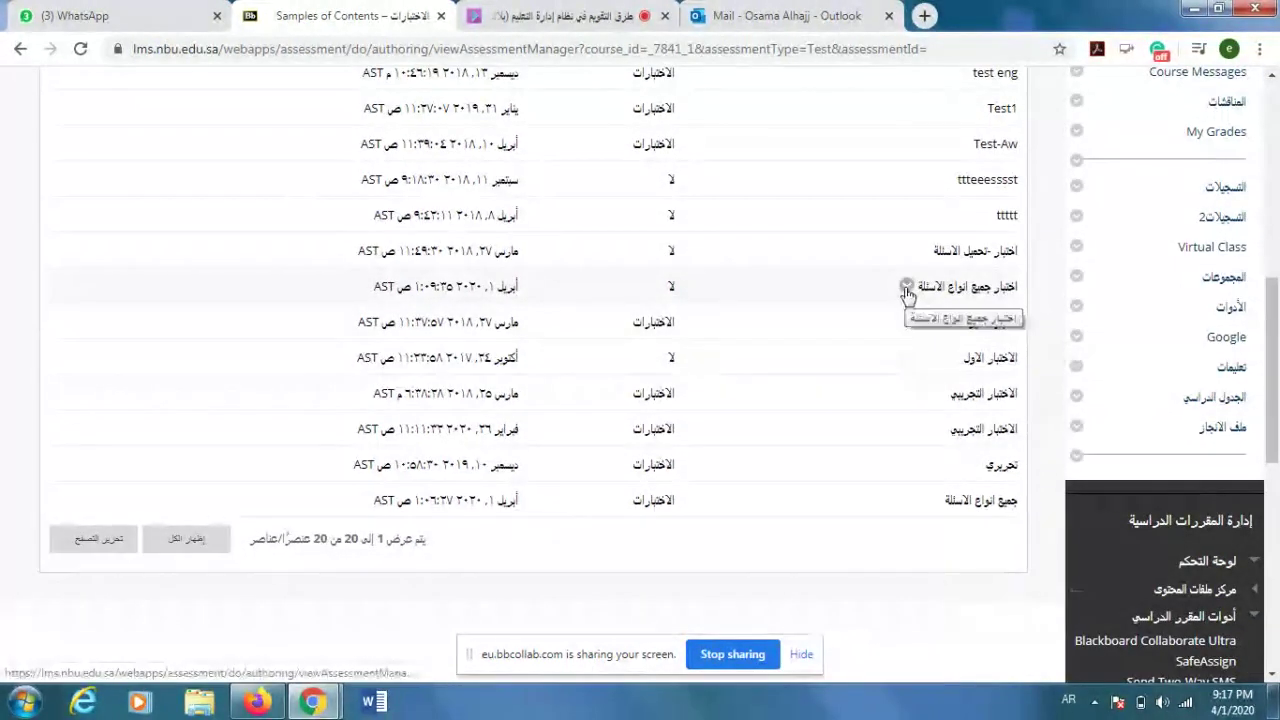
left_click(907, 286)
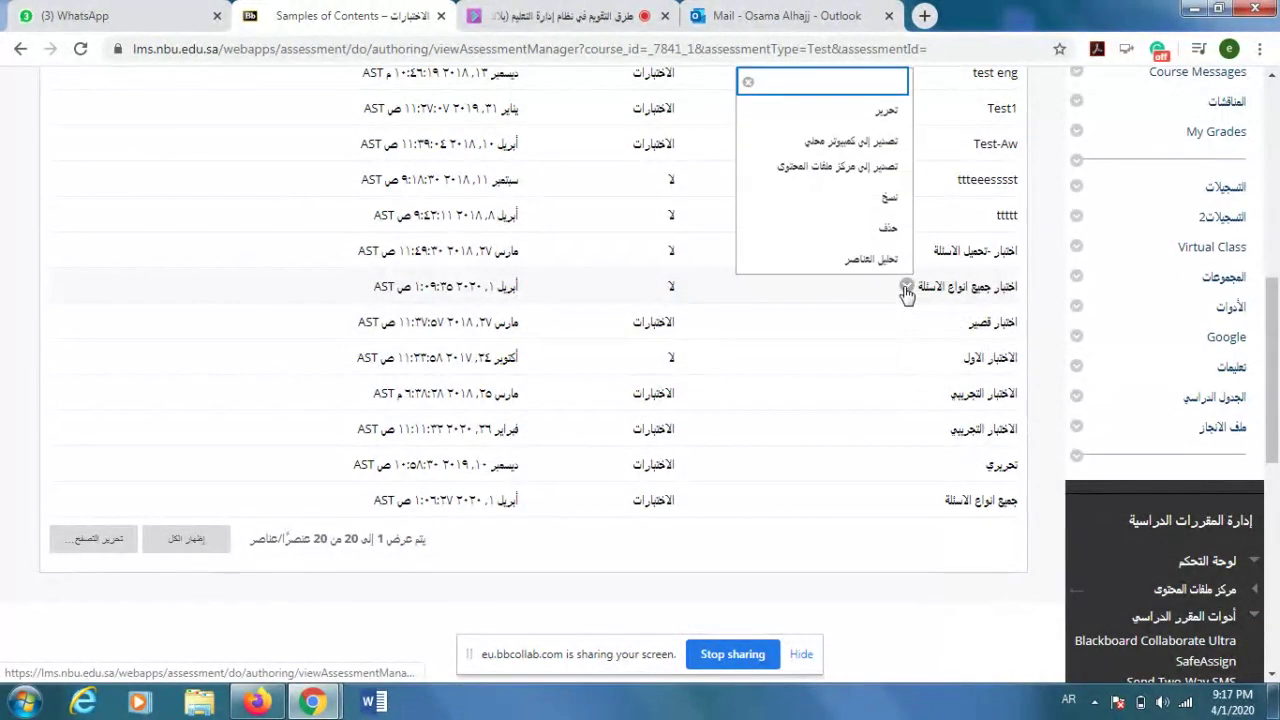
left_click(862, 111)
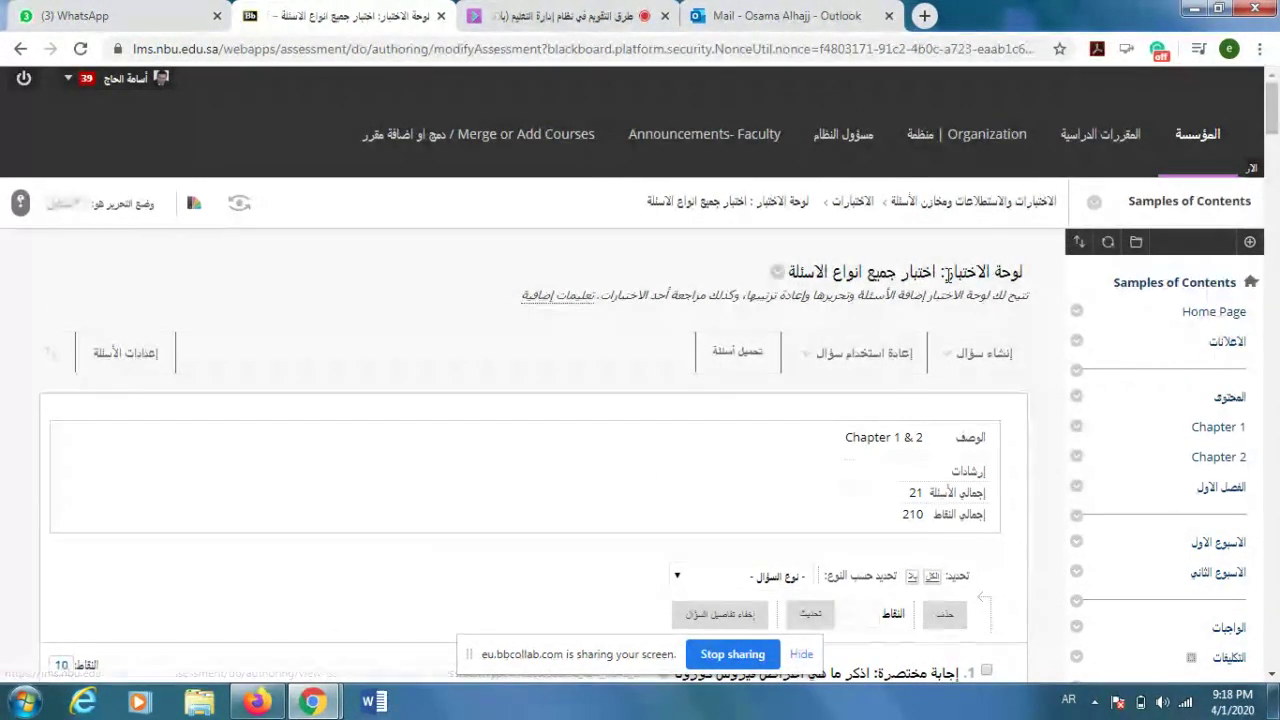
Browse the Create Question menu's list of question types, then close it.
left_click_drag(945, 272, 1024, 276)
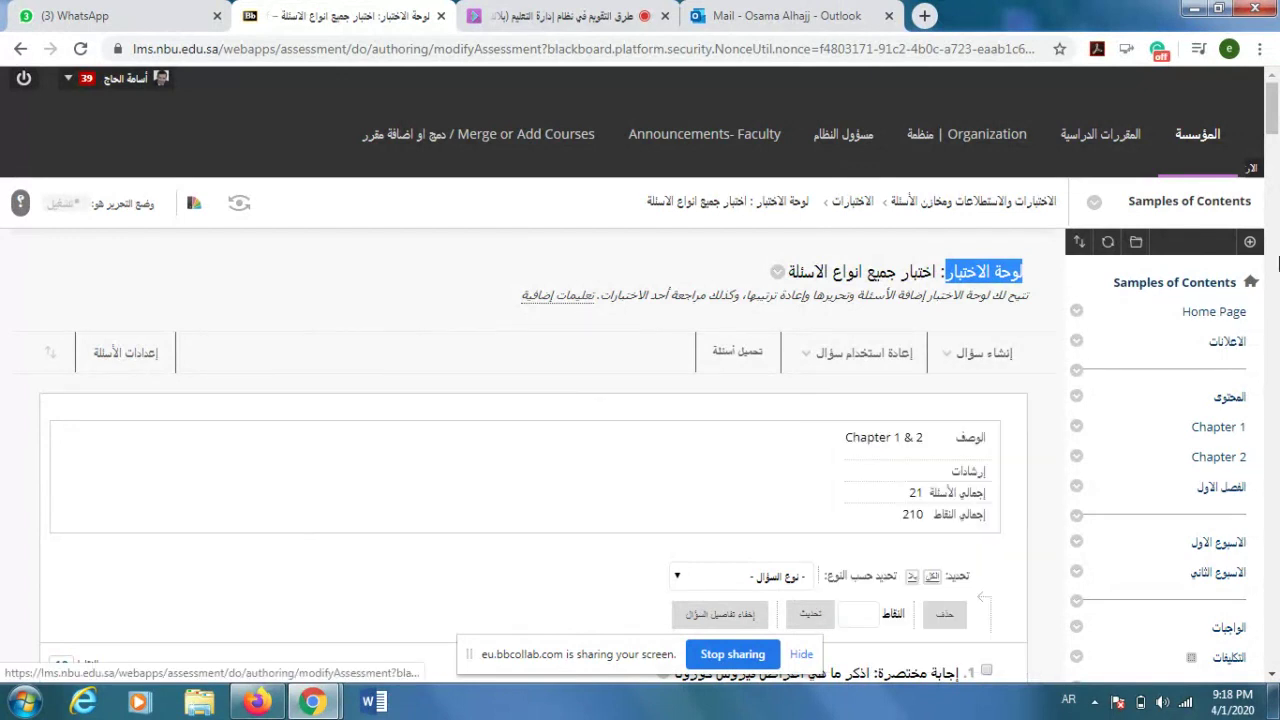
scroll(1276, 260, "down", 2)
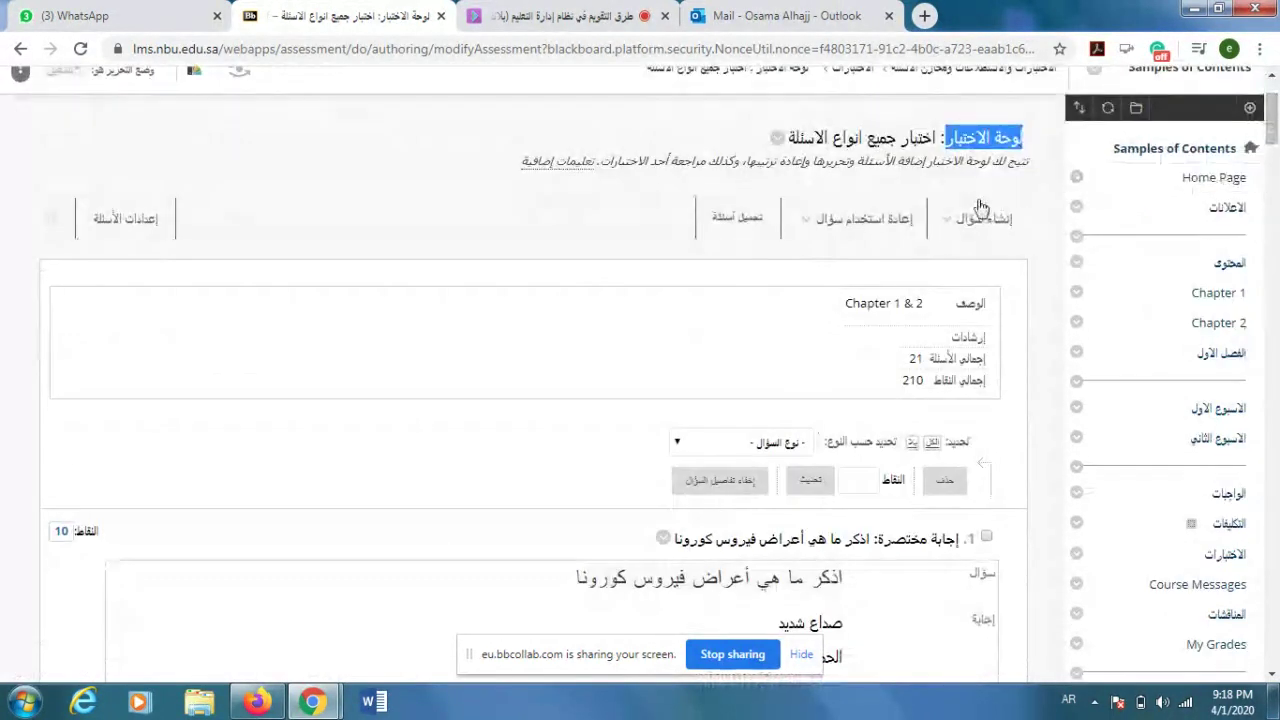
mouse_move(955, 222)
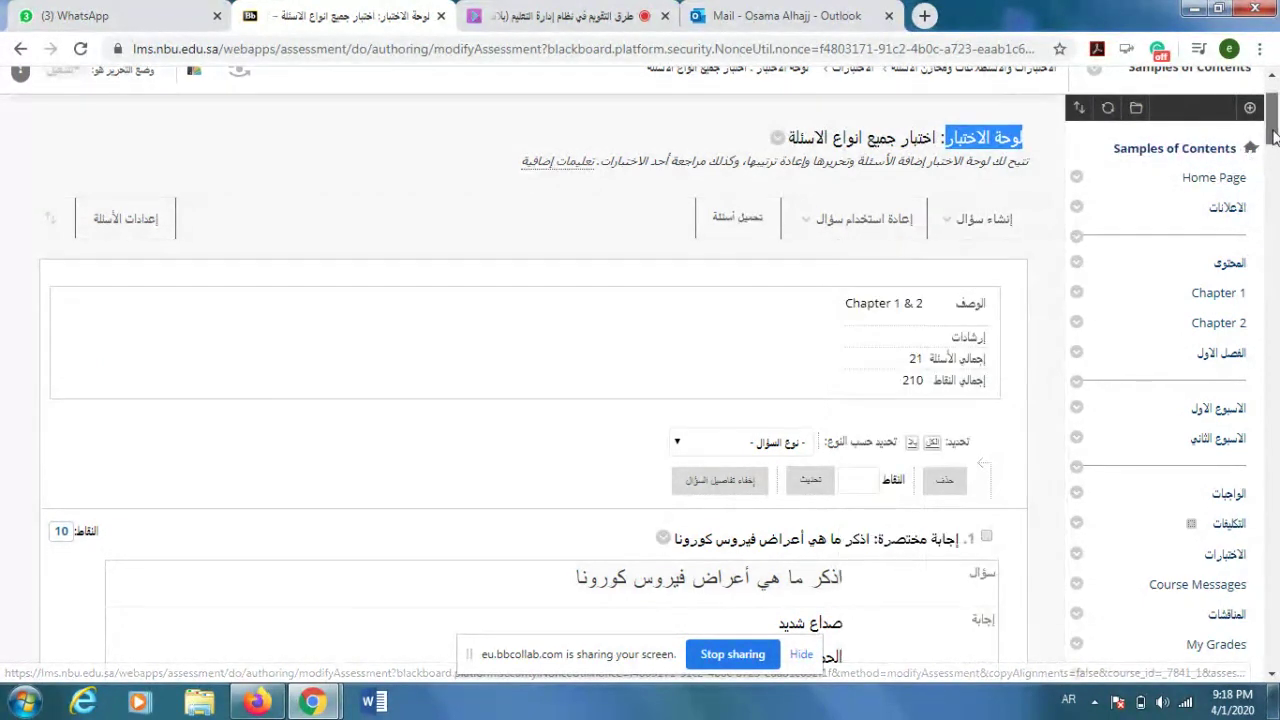
scroll(1100, 150, "down", 1)
mouse_move(955, 155)
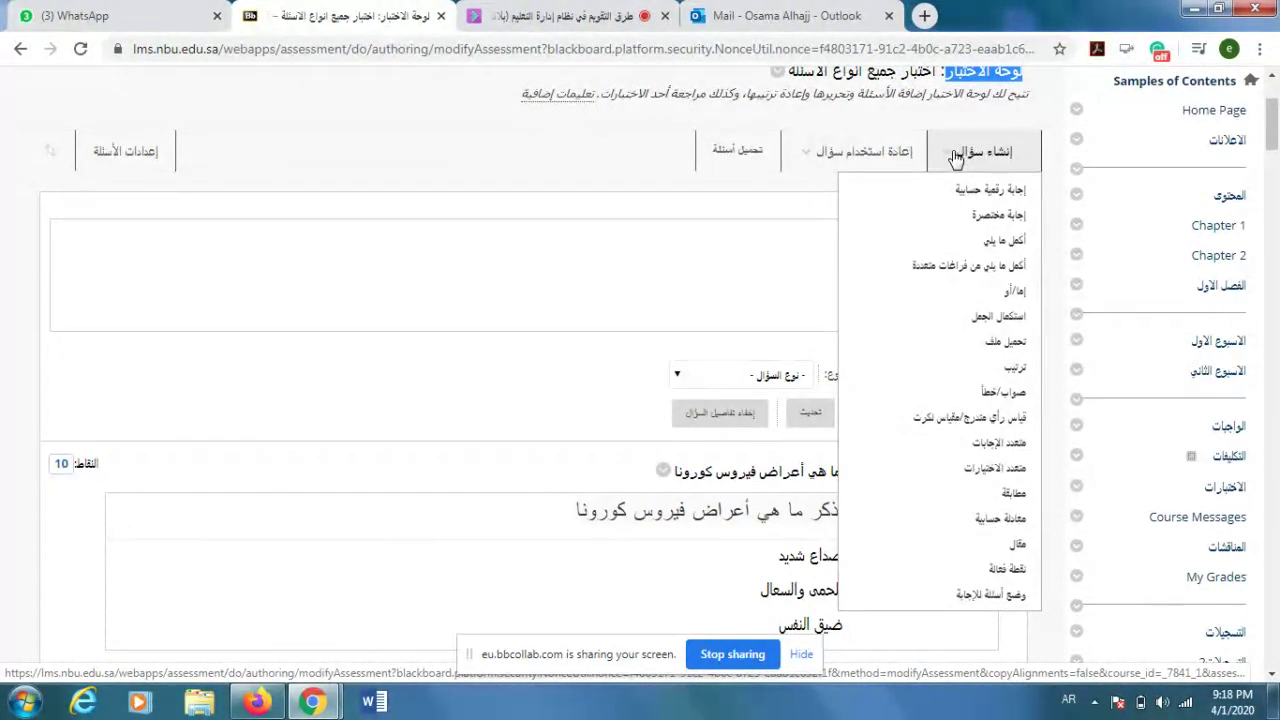
left_click(612, 357)
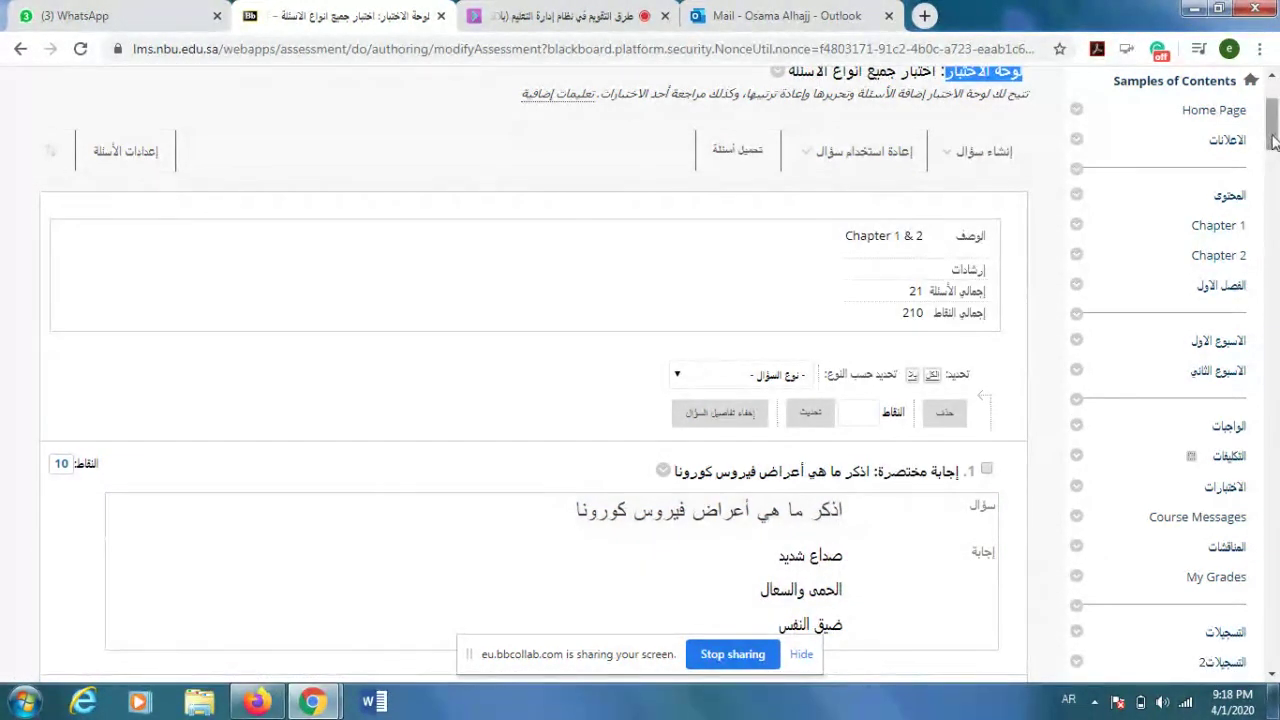
left_click_drag(1273, 143, 1273, 157)
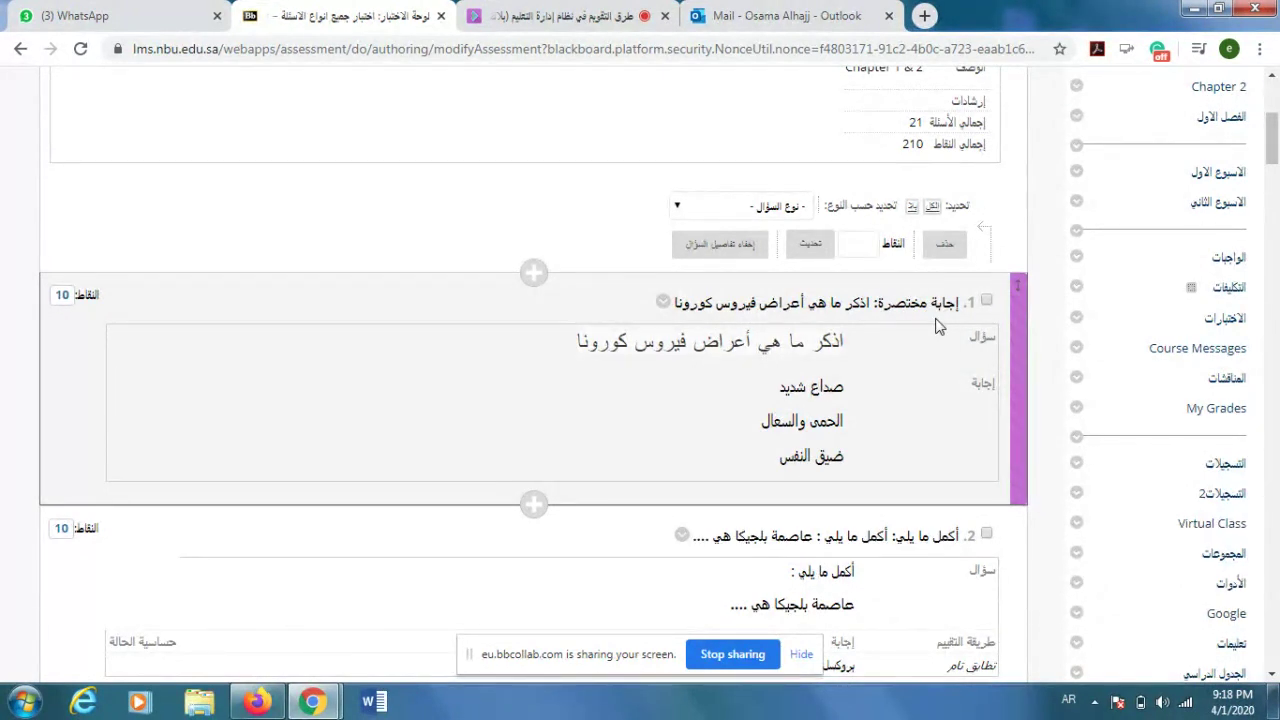
Open the first short-answer question for editing.
left_click(664, 303)
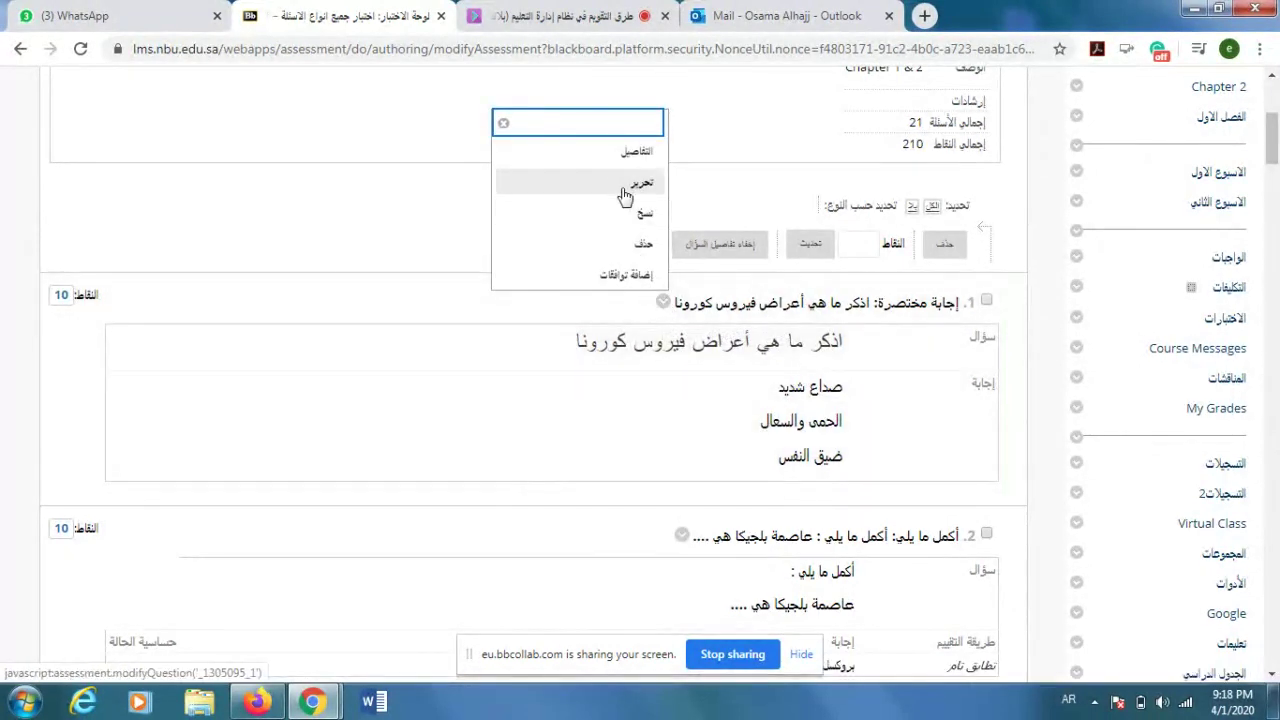
left_click(623, 196)
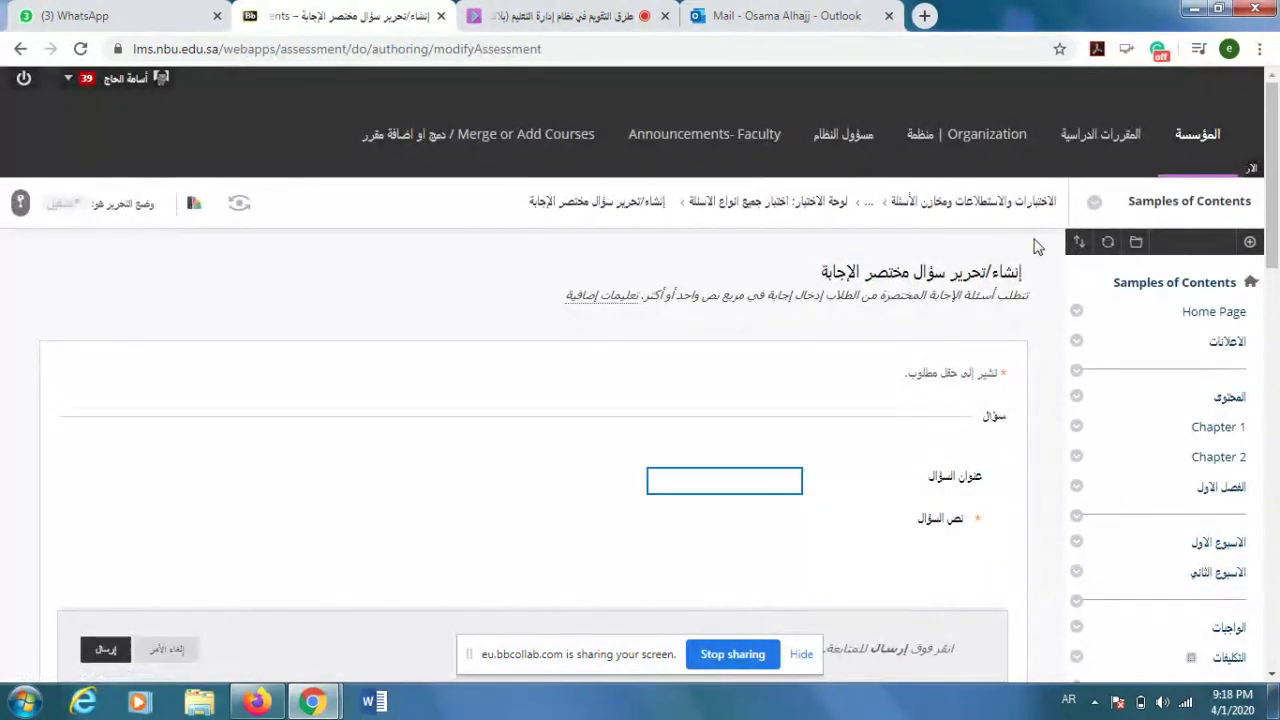
left_click_drag(1274, 225, 1277, 285)
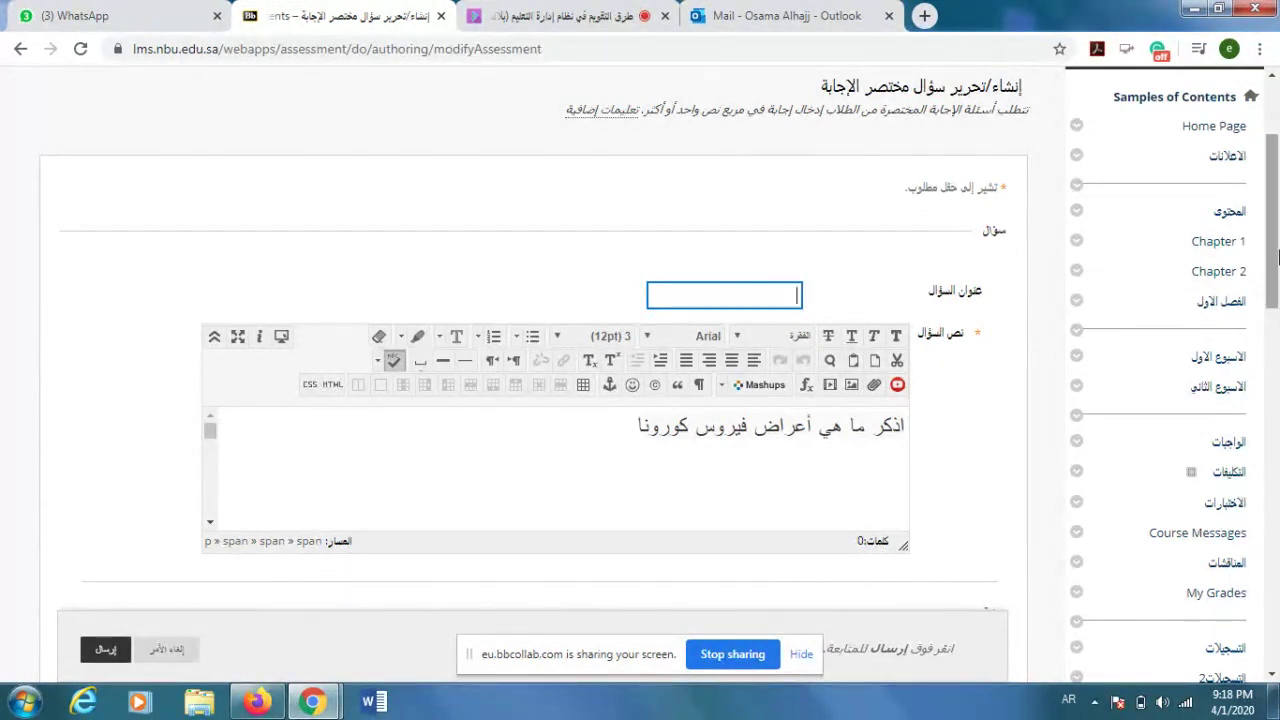
left_click_drag(1277, 236, 1277, 245)
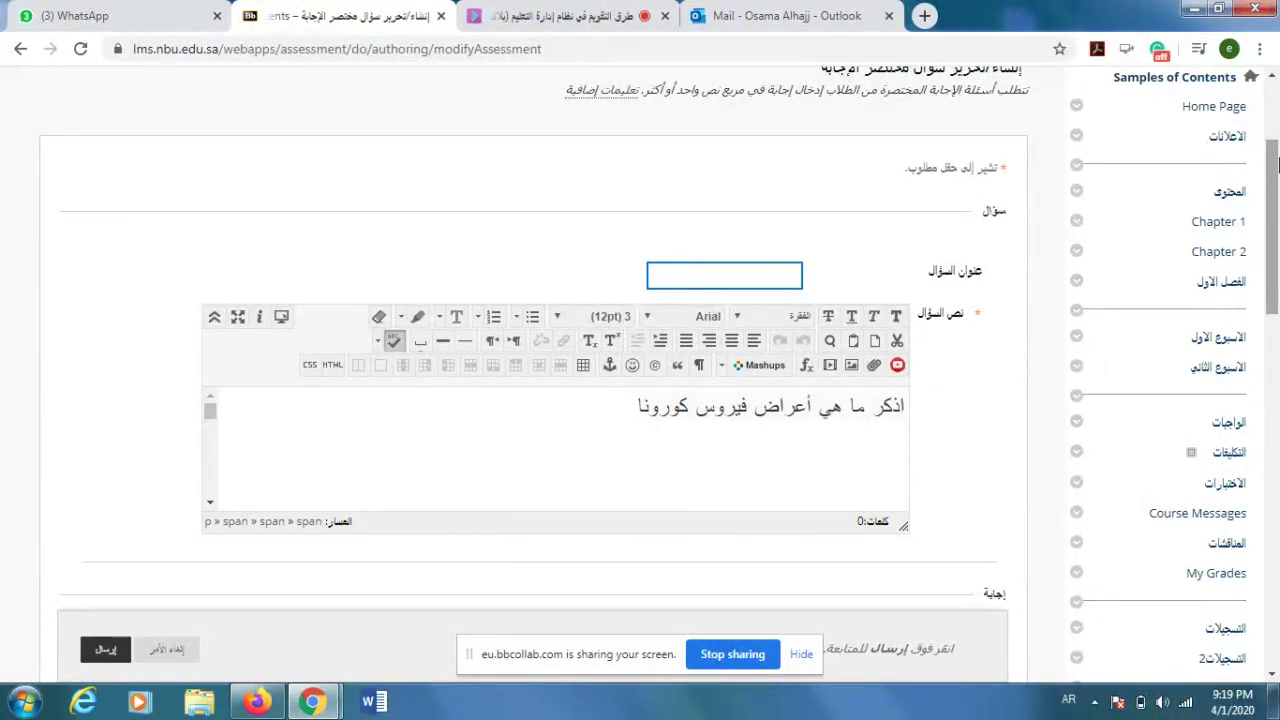
left_click_drag(1274, 195, 1274, 205)
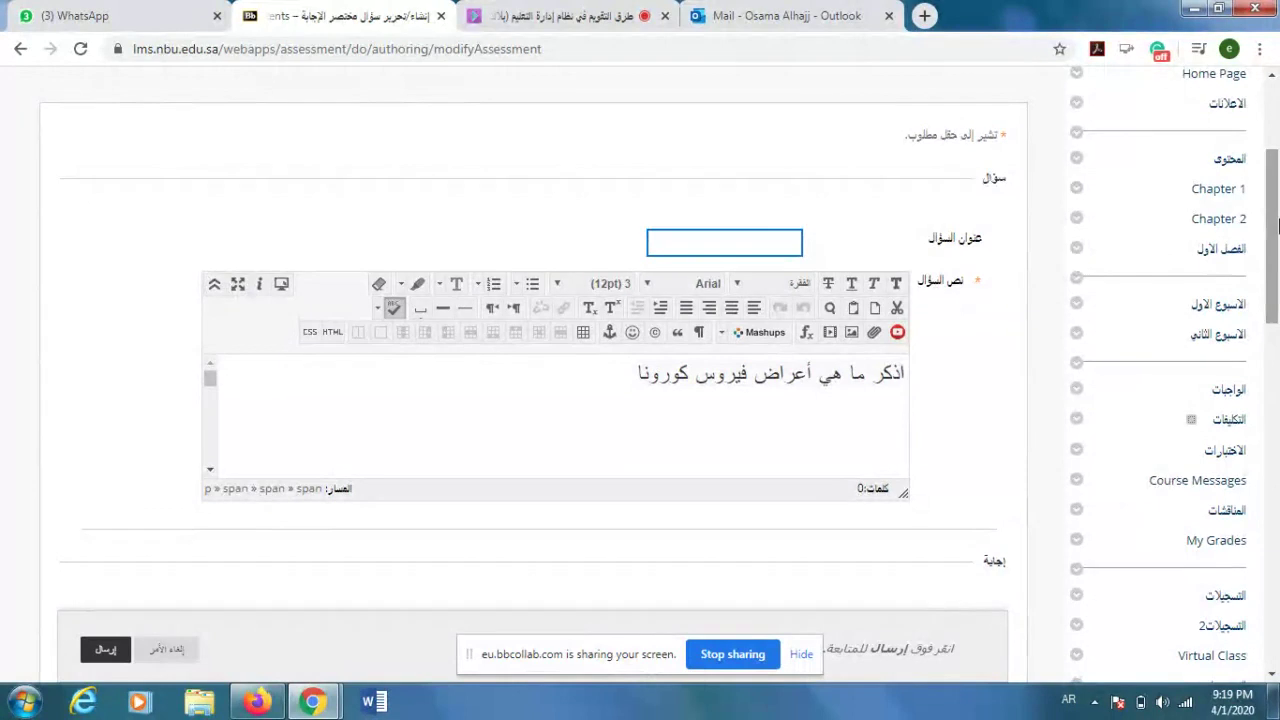
Put the caret at the end of the question text to add the question mark.
left_click_drag(643, 368, 930, 402)
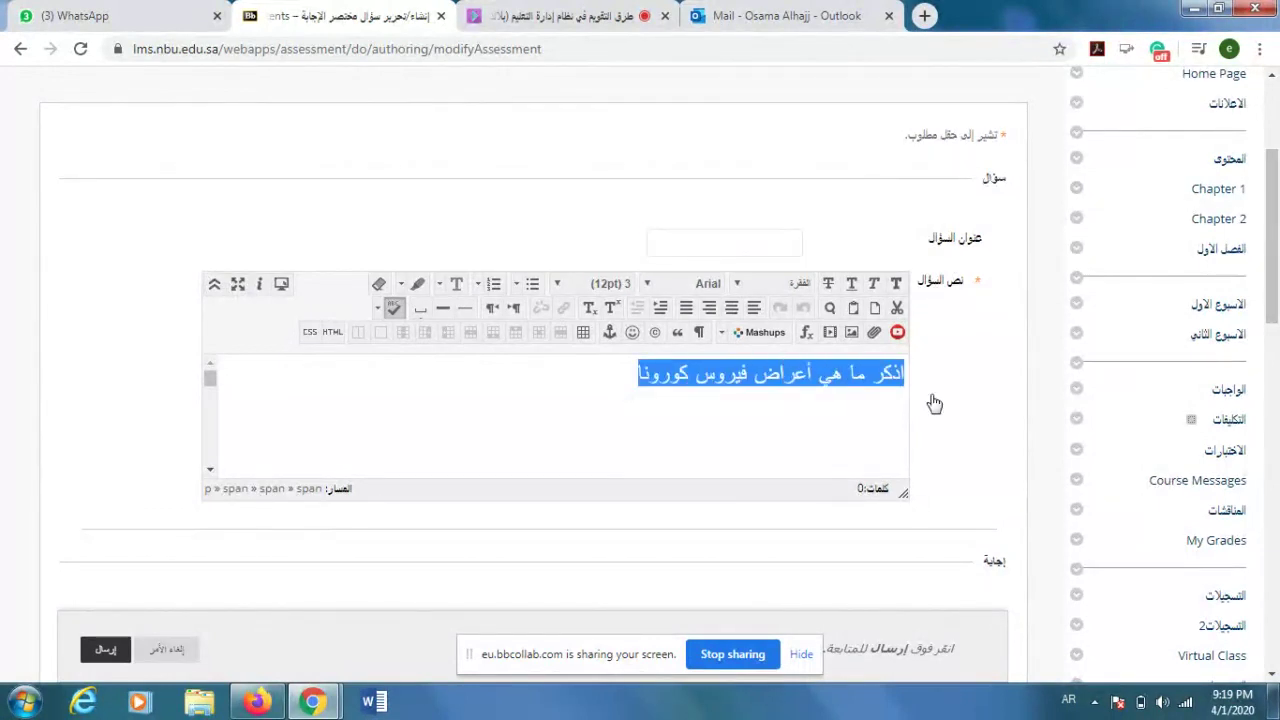
left_click(644, 418)
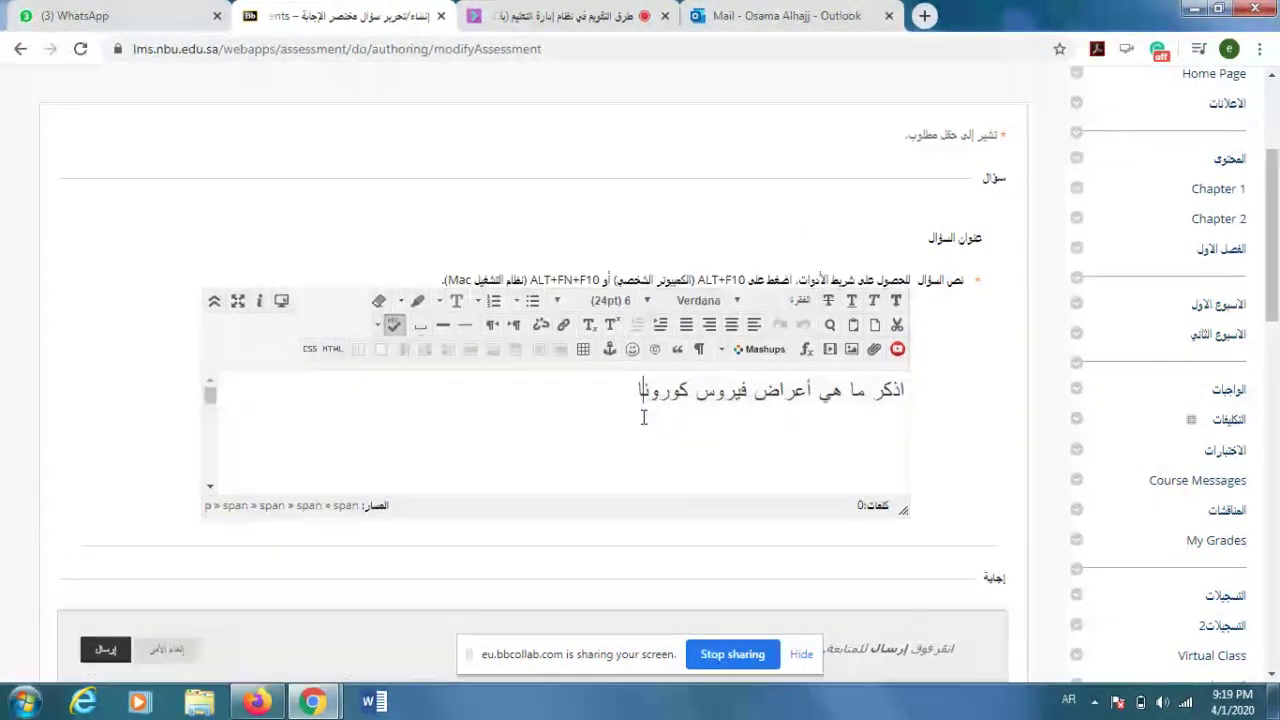
key("Home")
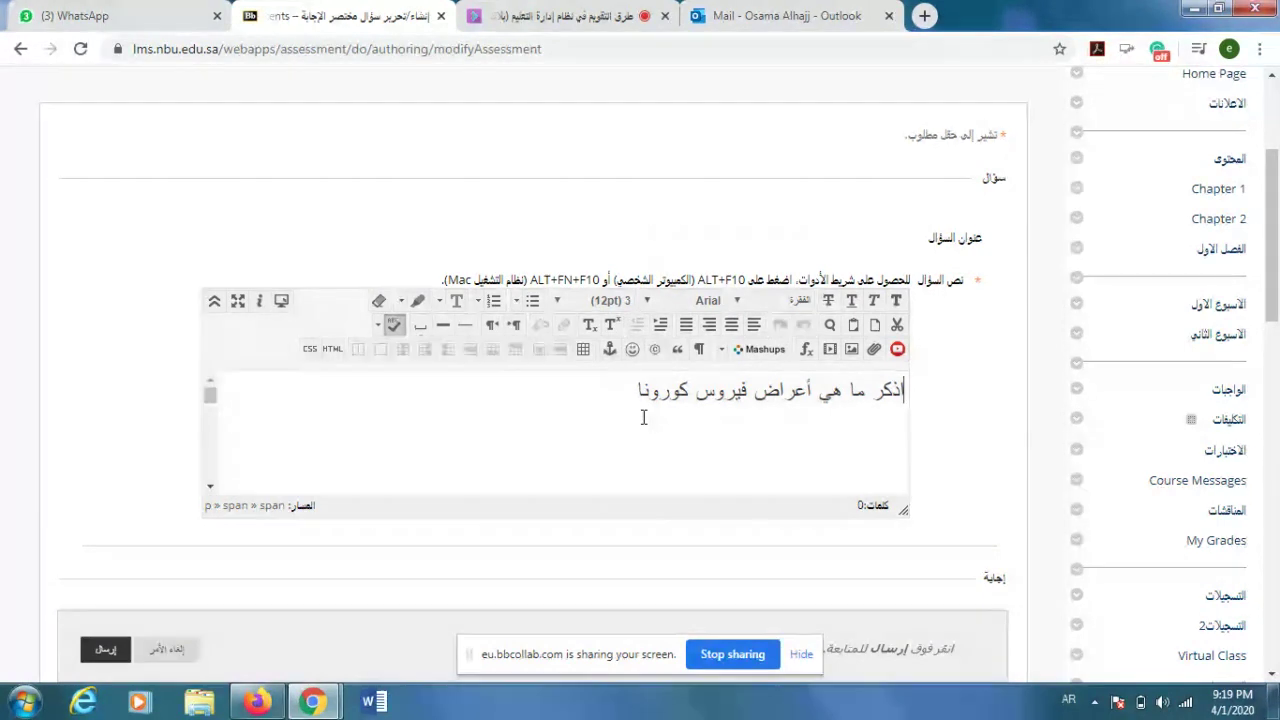
key("End")
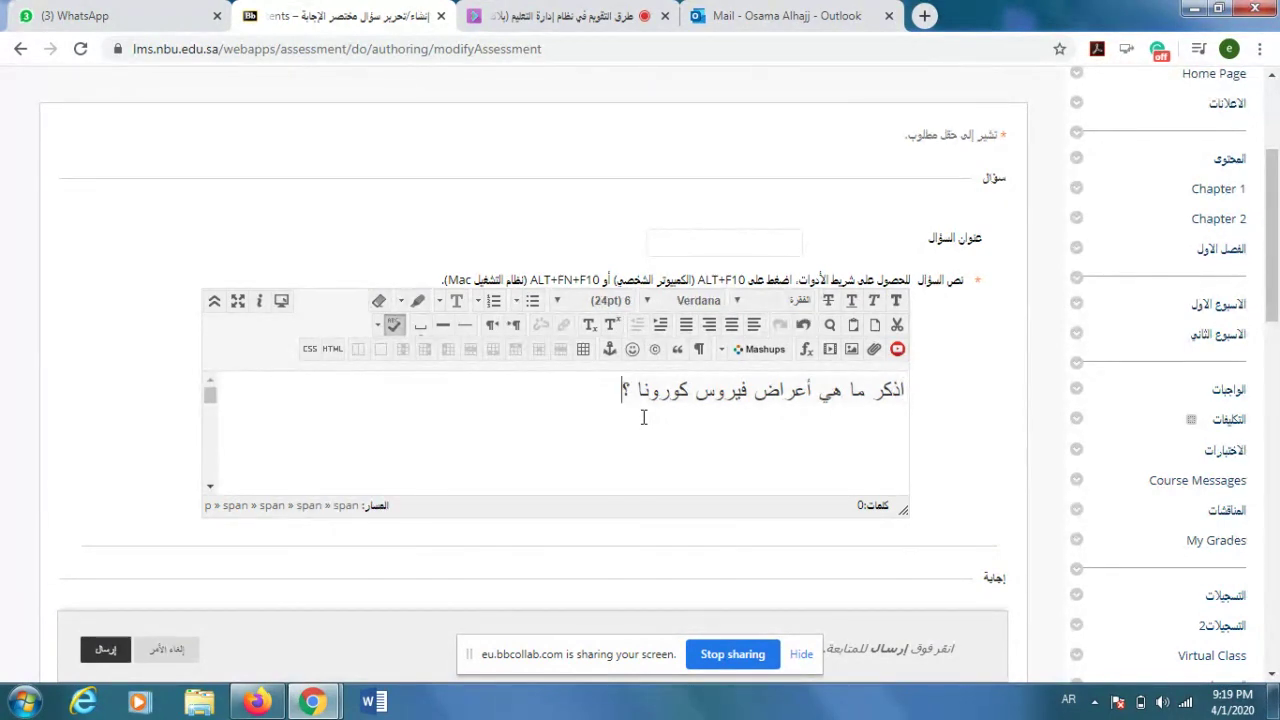
left_click_drag(1272, 232, 1276, 291)
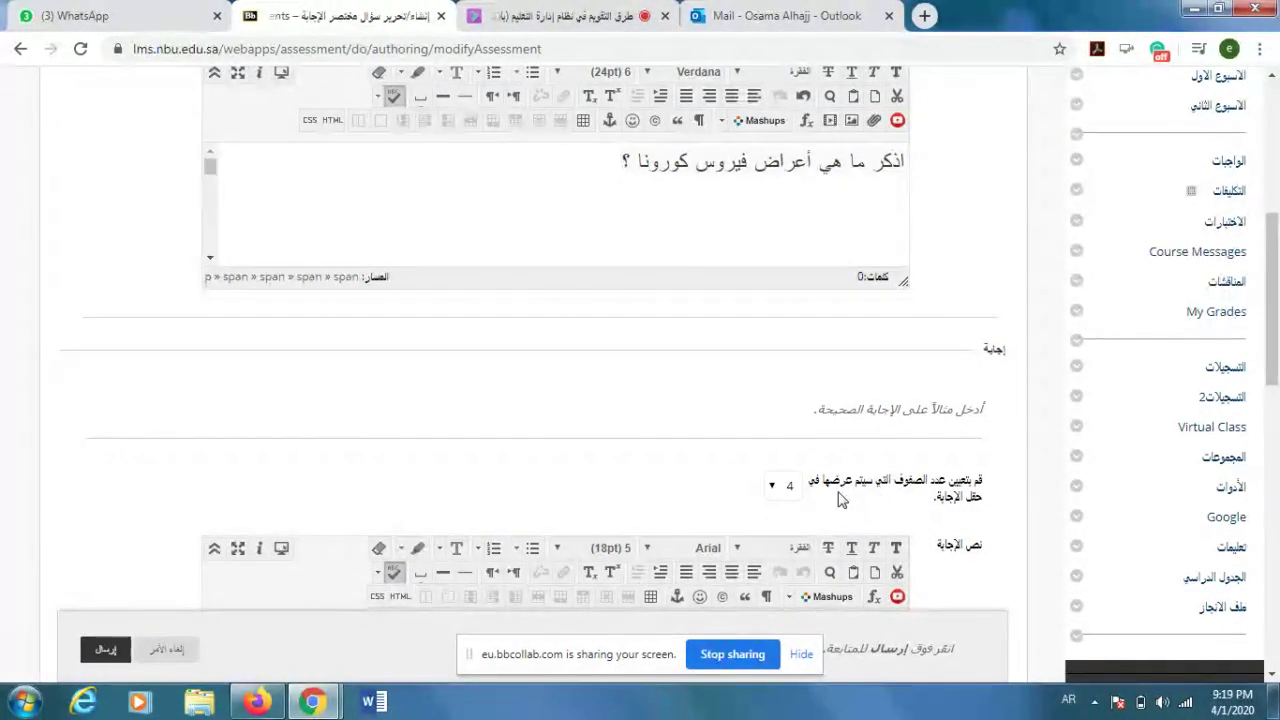
Set the answer box's number of rows to 2.
left_click(774, 488)
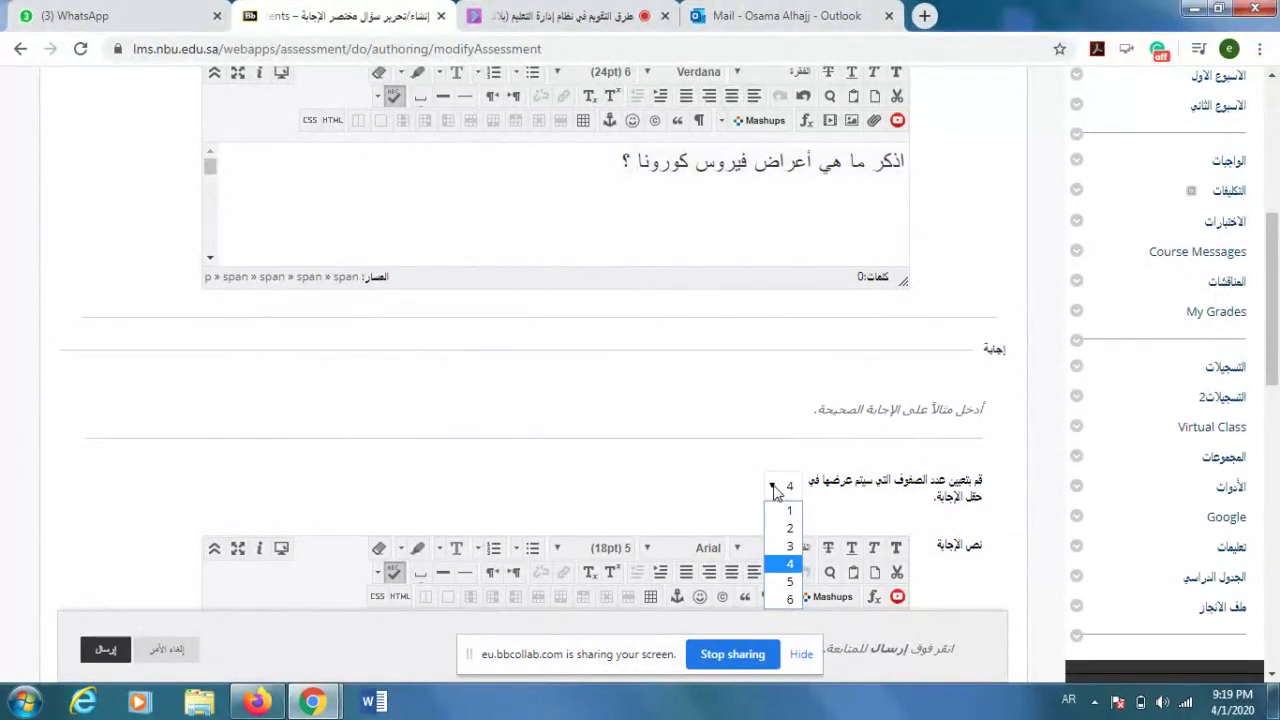
left_click(786, 511)
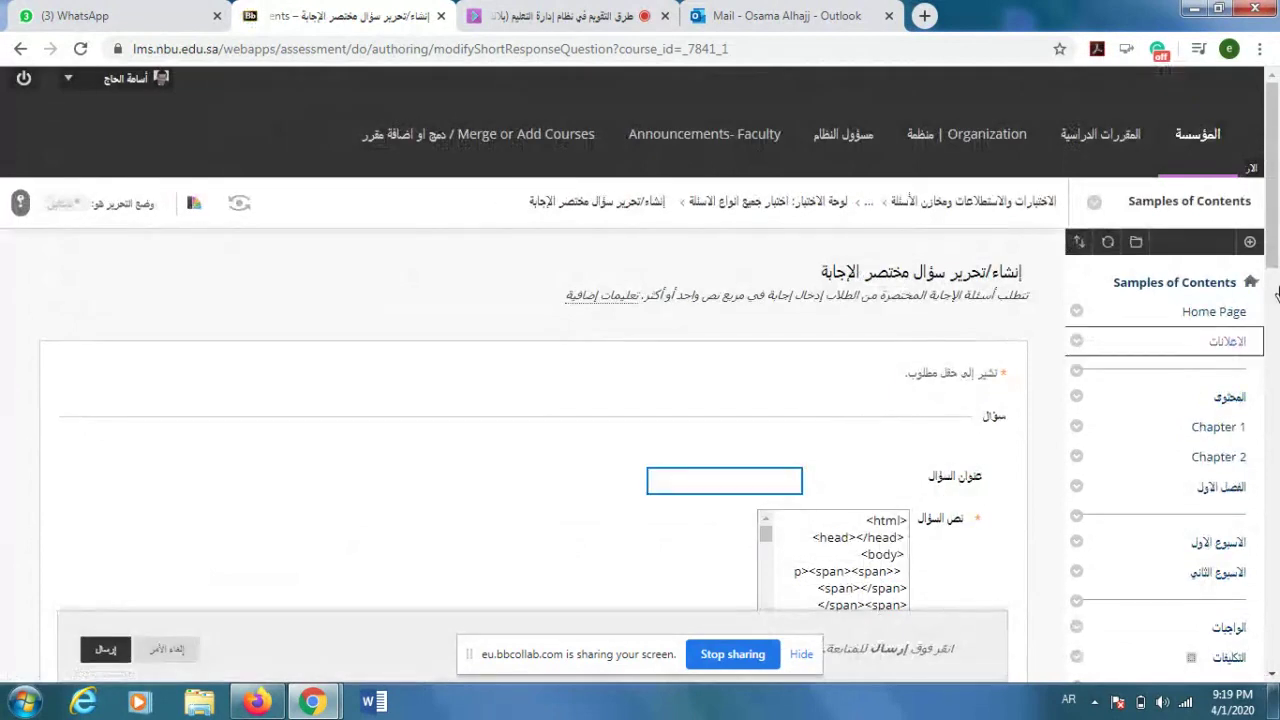
left_click_drag(1276, 143, 1276, 293)
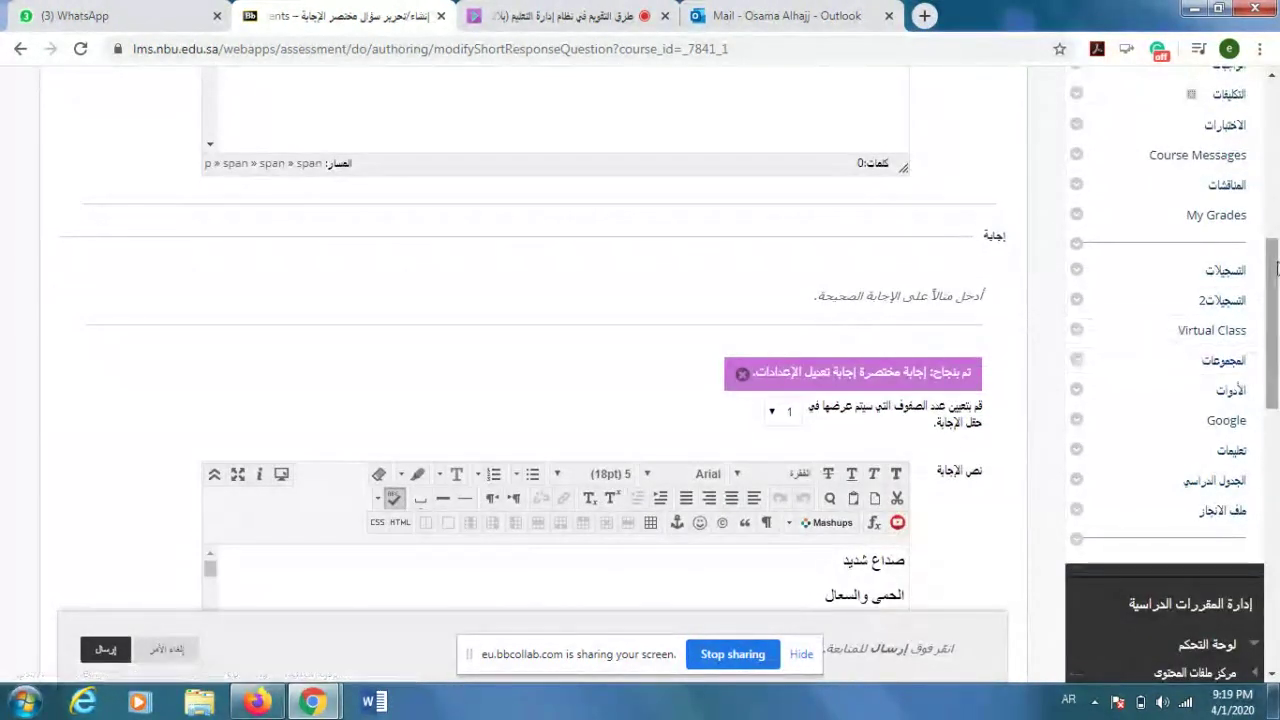
scroll(1268, 288, "down", 1)
left_click(780, 316)
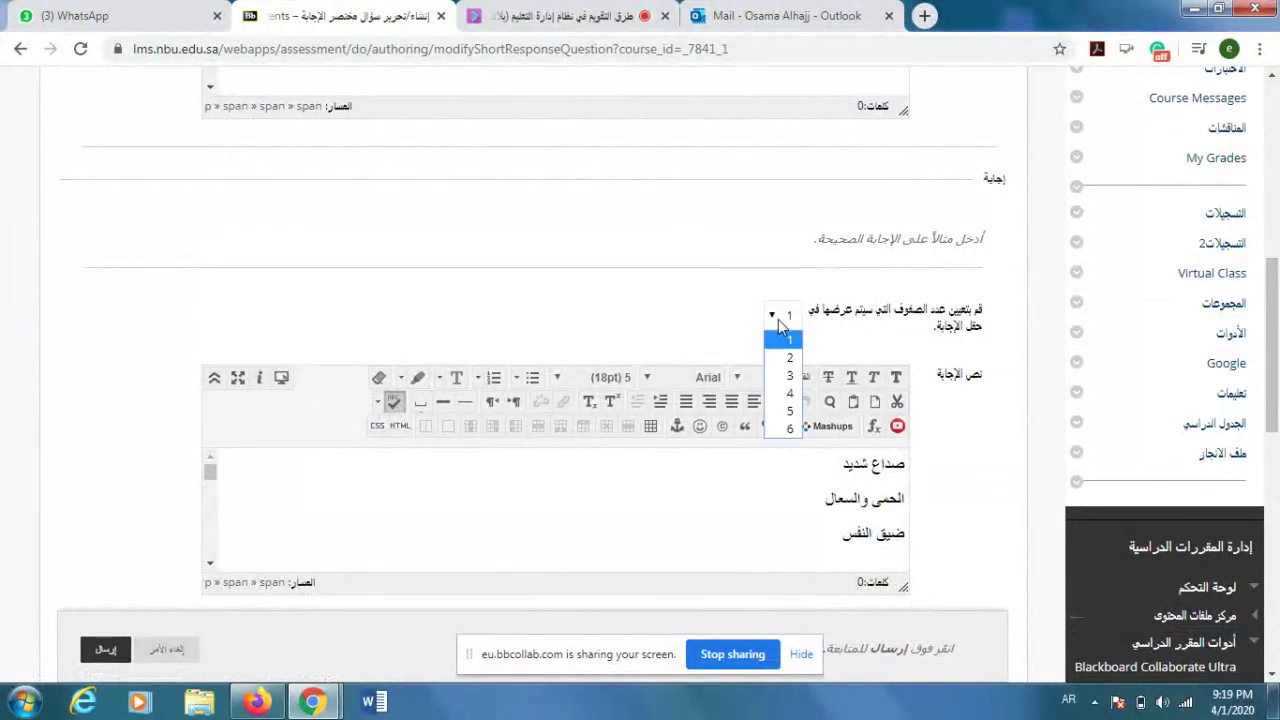
left_click(789, 357)
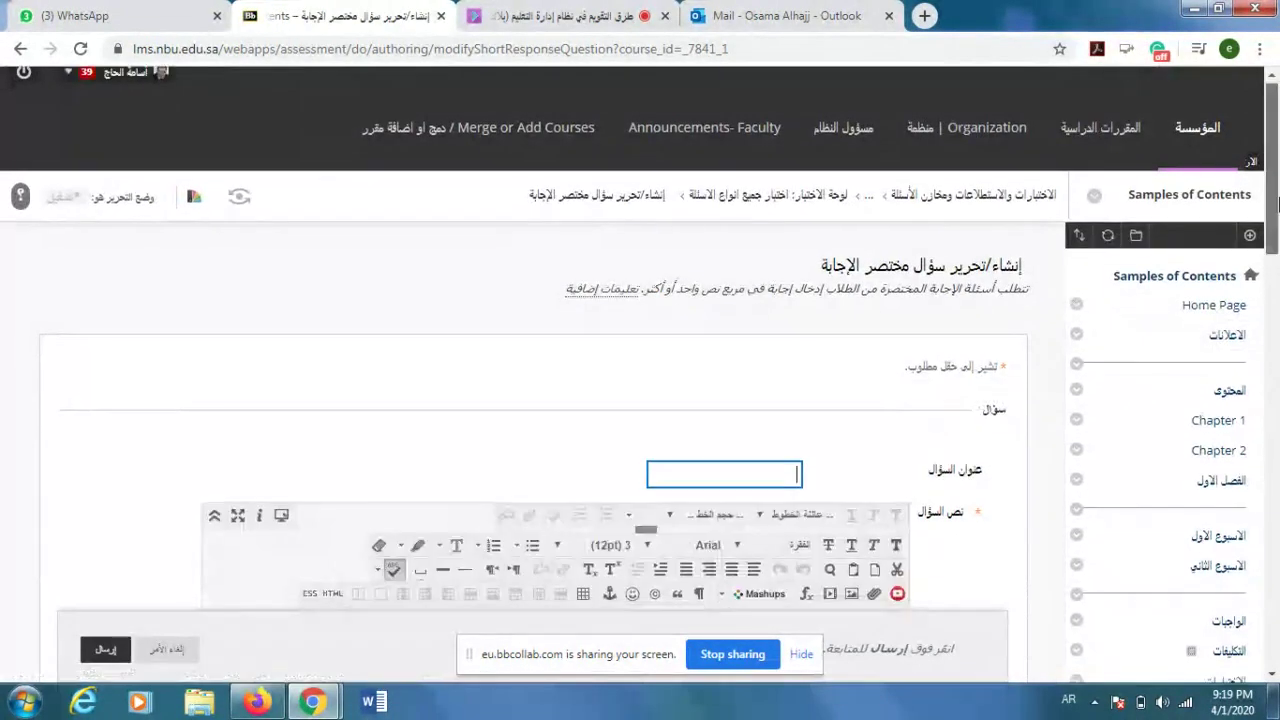
scroll(1278, 278, "down", 3)
left_click_drag(1278, 278, 1278, 428)
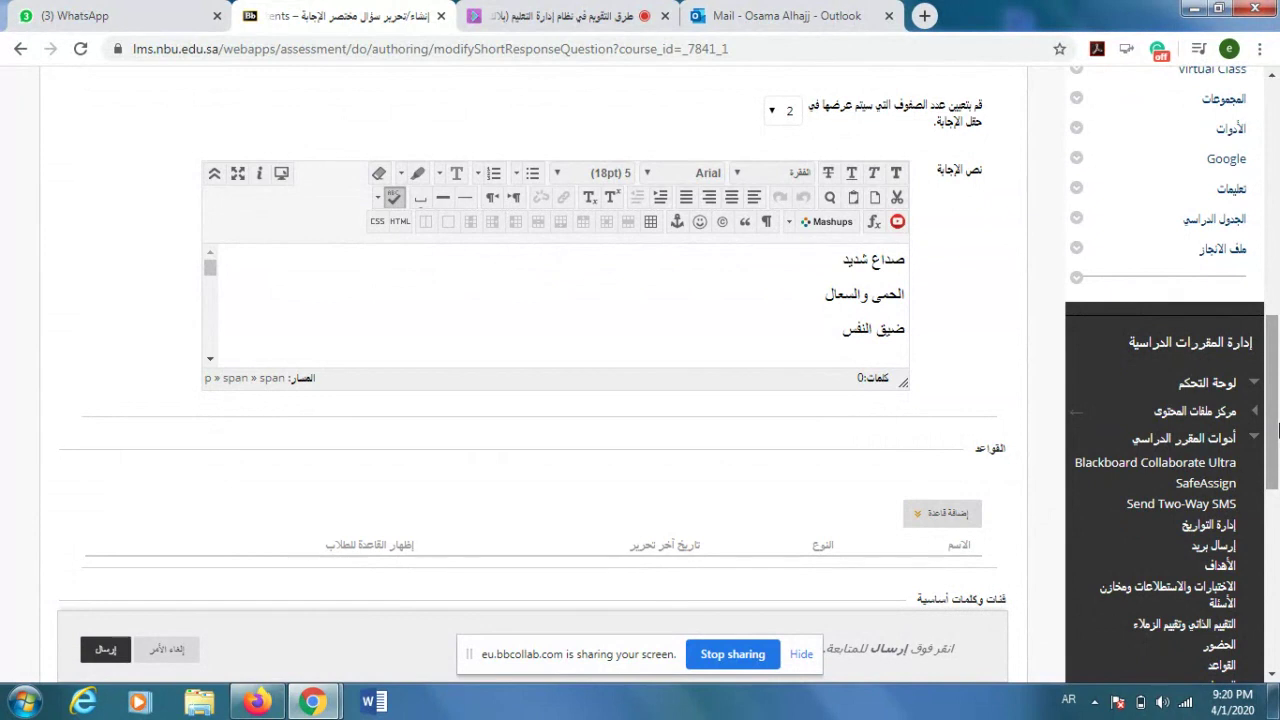
left_click_drag(1278, 428, 1278, 455)
Glance at the add-rule options and move down to the Categories and Keywords section.
left_click(944, 424)
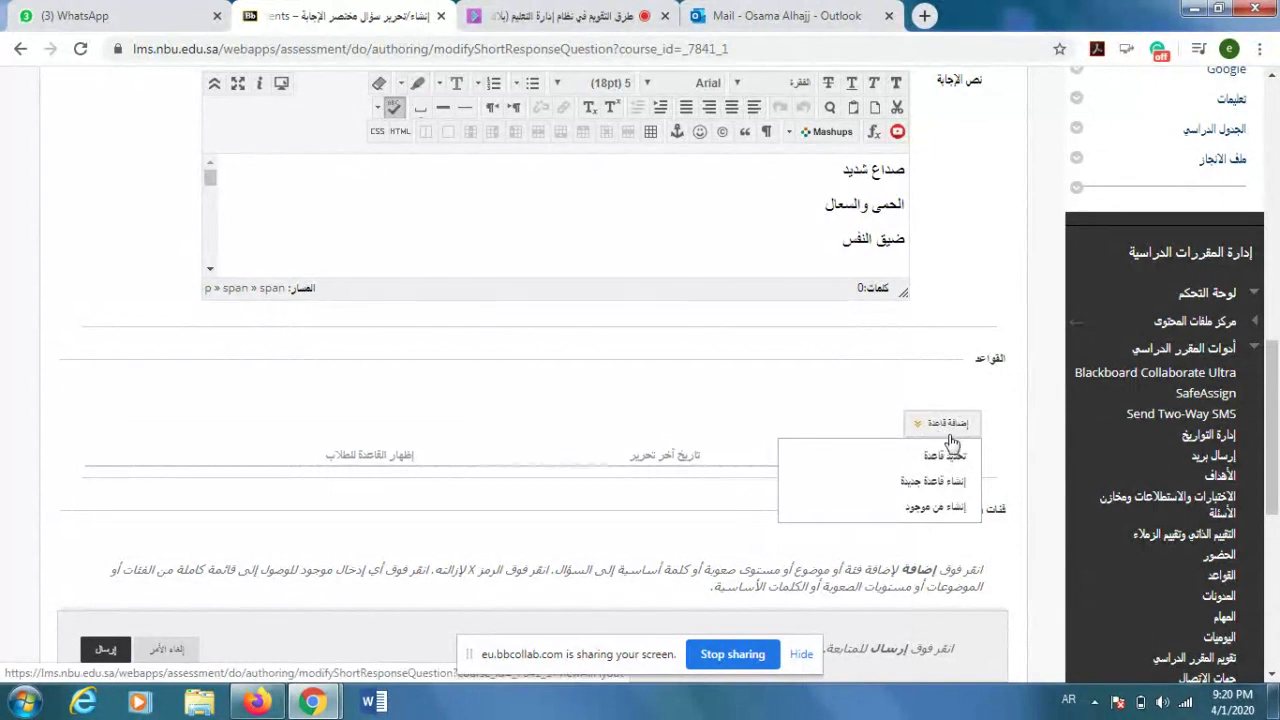
left_click(945, 428)
left_click(945, 428)
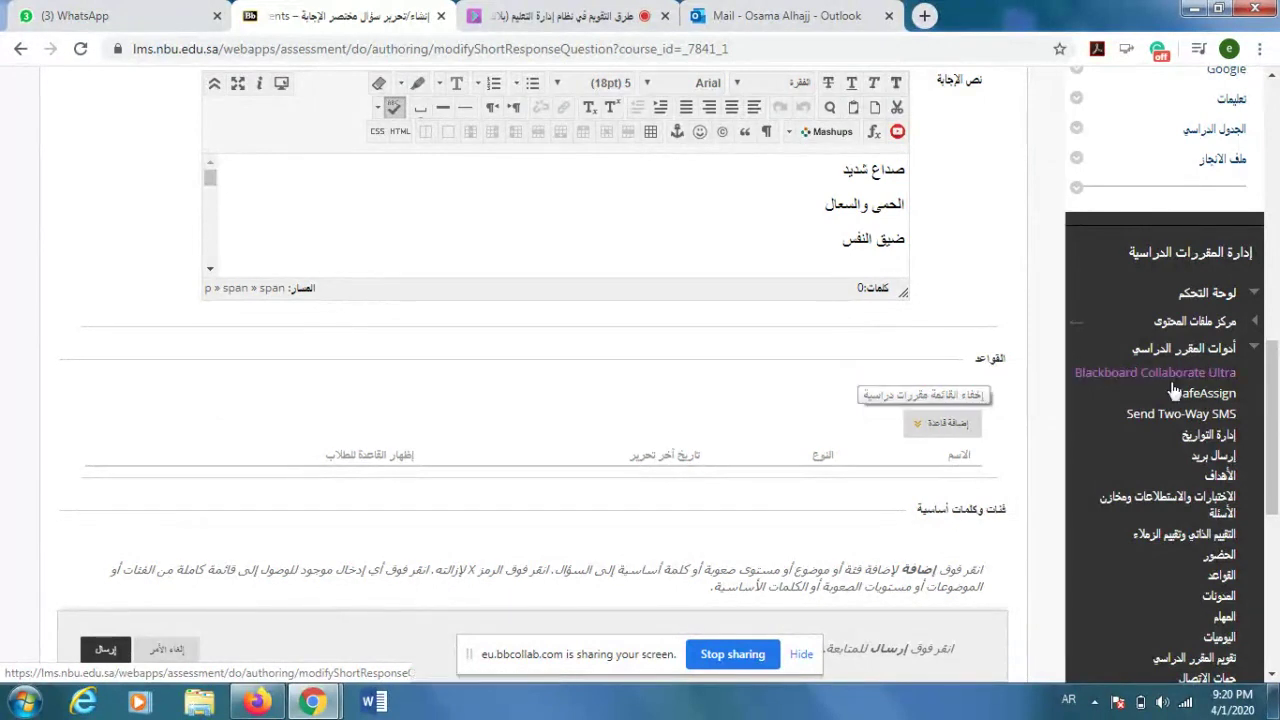
scroll(1277, 420, "down", 1)
scroll(1277, 425, "down", 2)
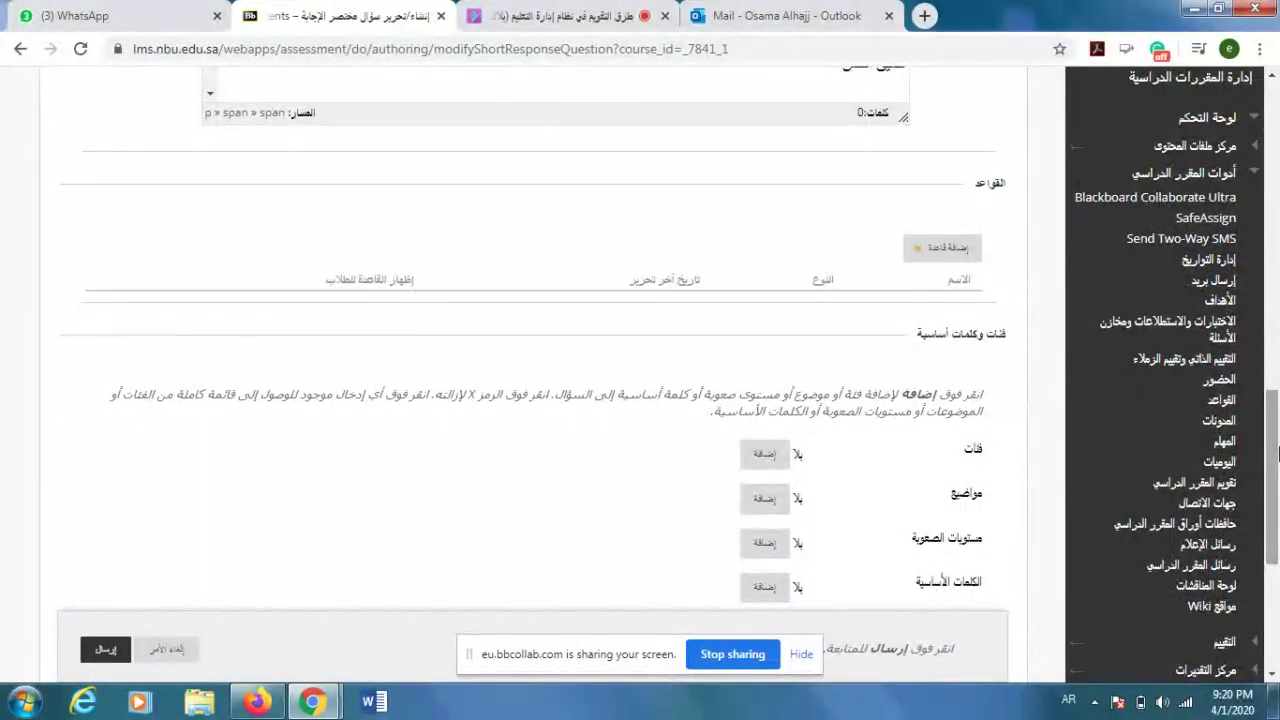
left_click_drag(1277, 453, 1275, 475)
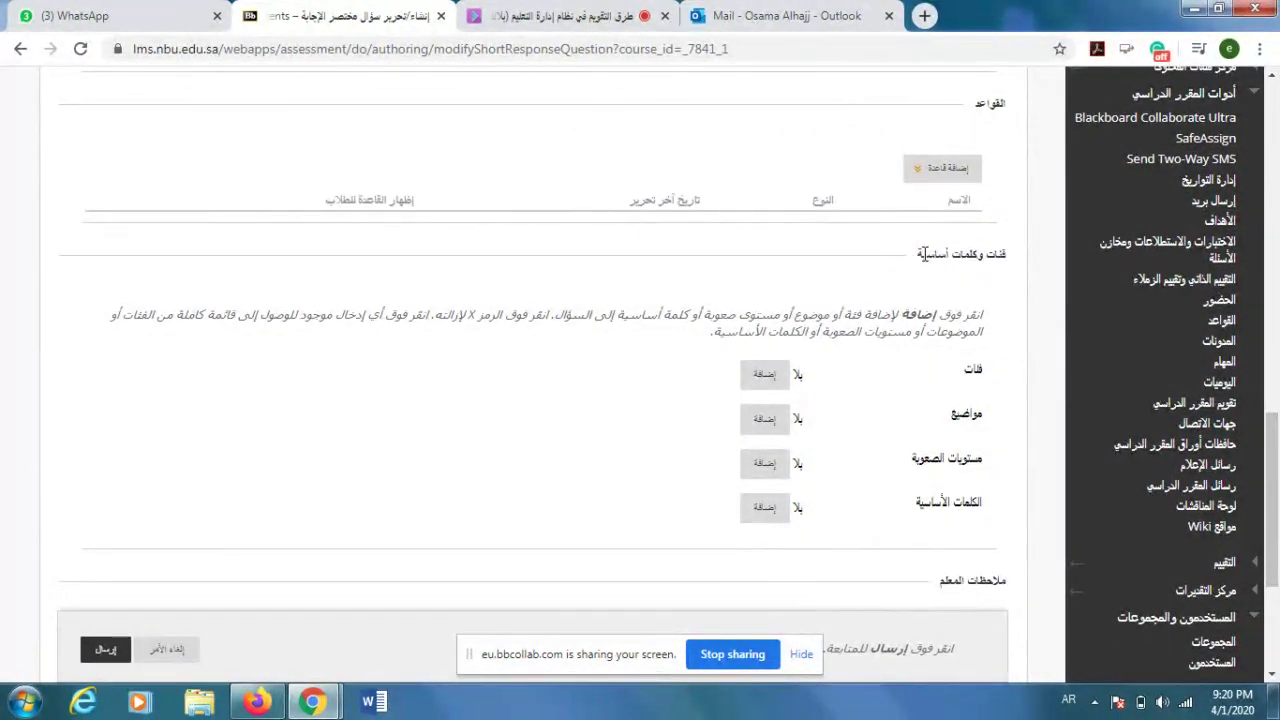
left_click_drag(924, 254, 1008, 254)
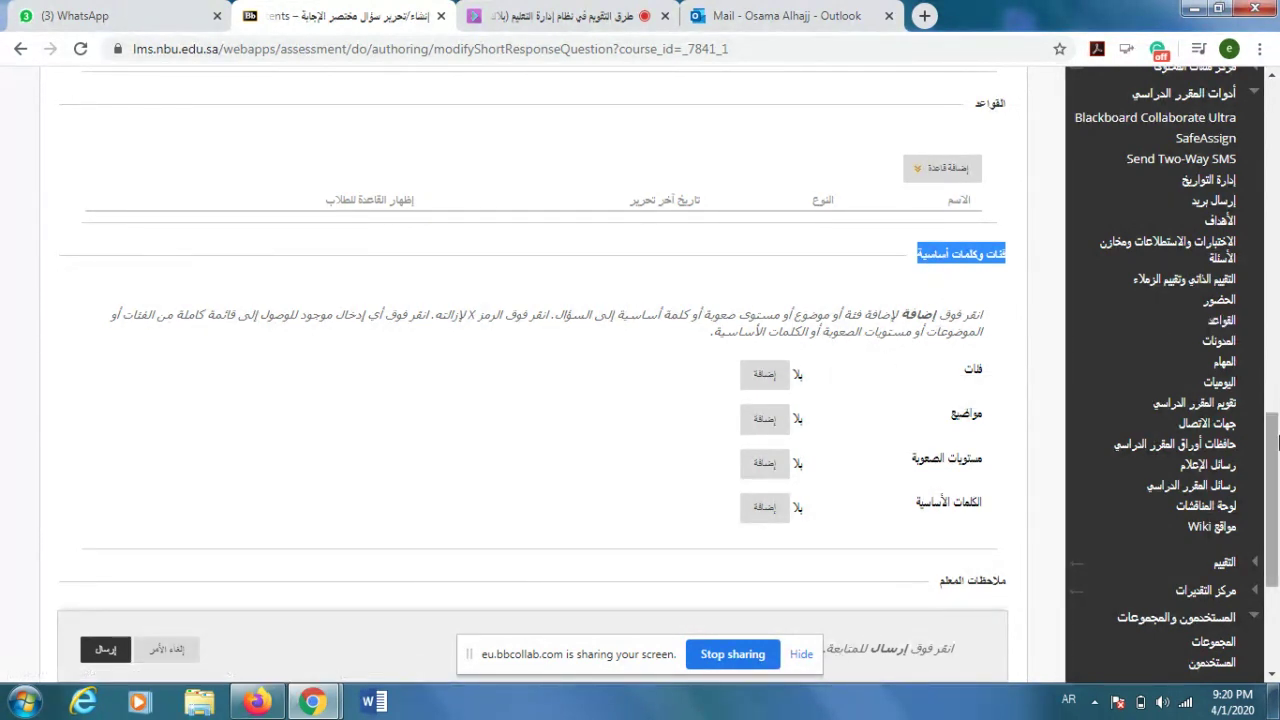
Add the category الفصل الثالث to the question.
left_click_drag(1278, 443, 1278, 461)
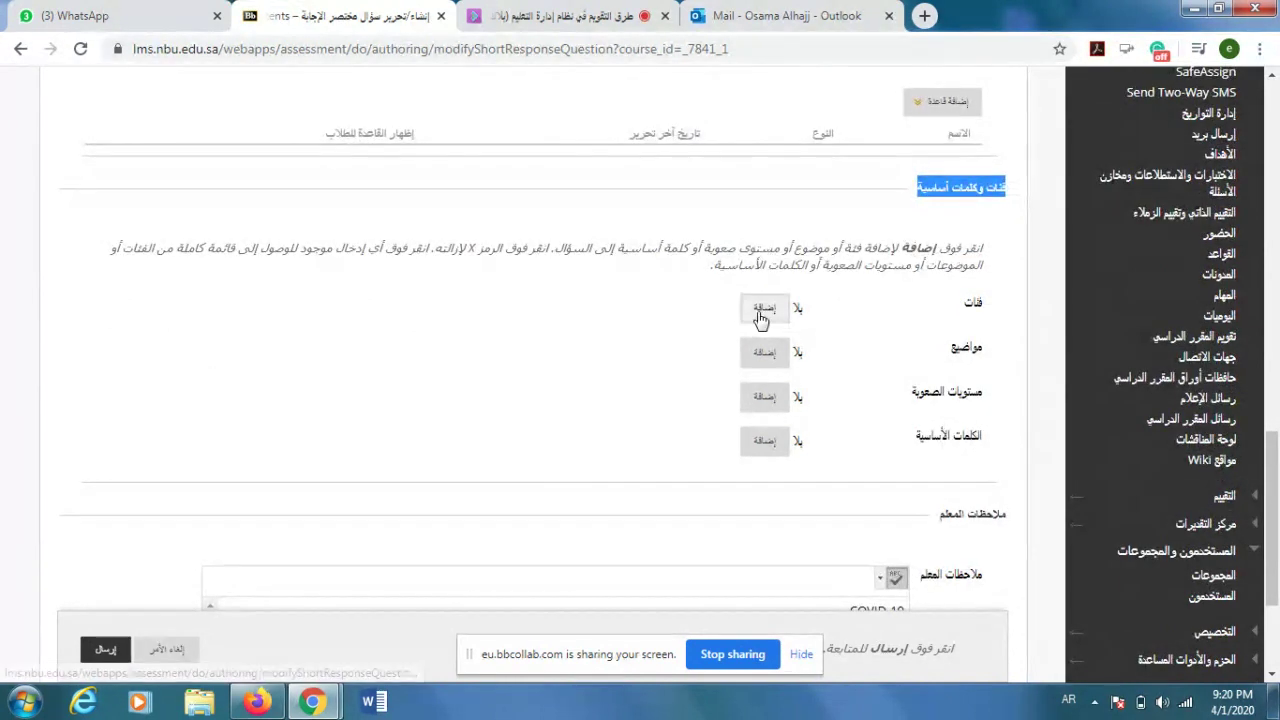
left_click(763, 310)
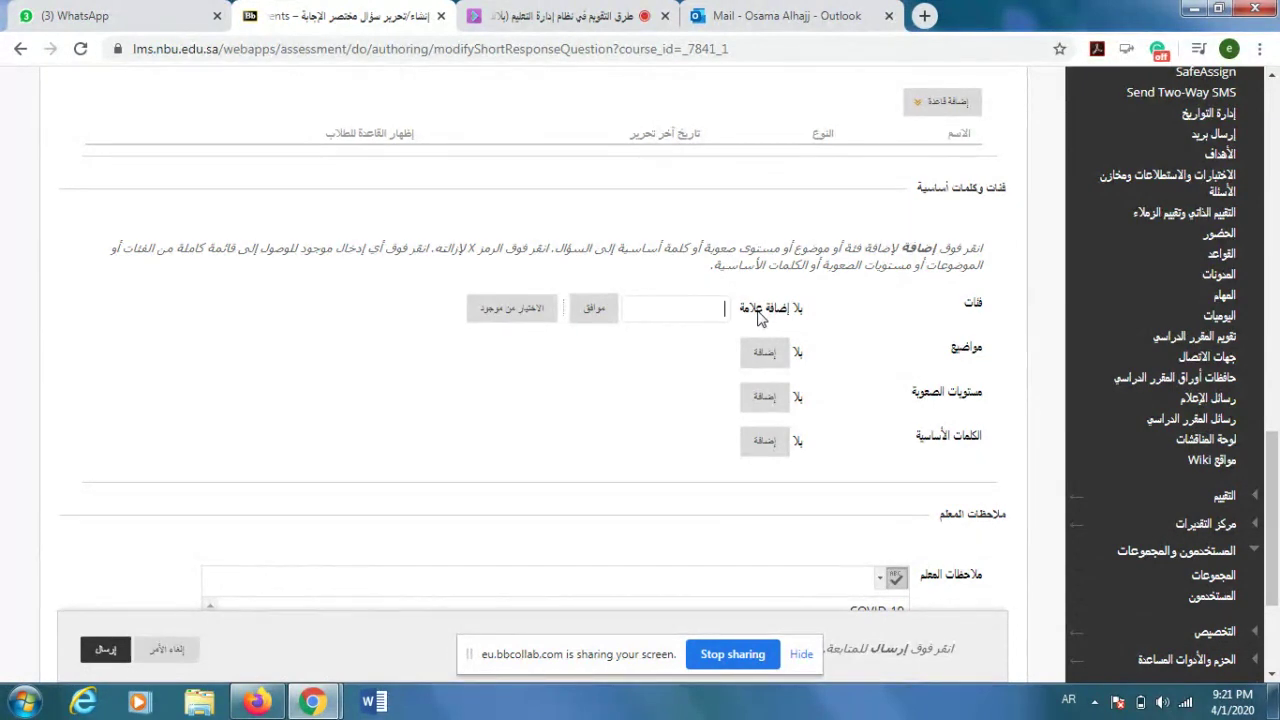
type("الفصل الثالث")
left_click(598, 309)
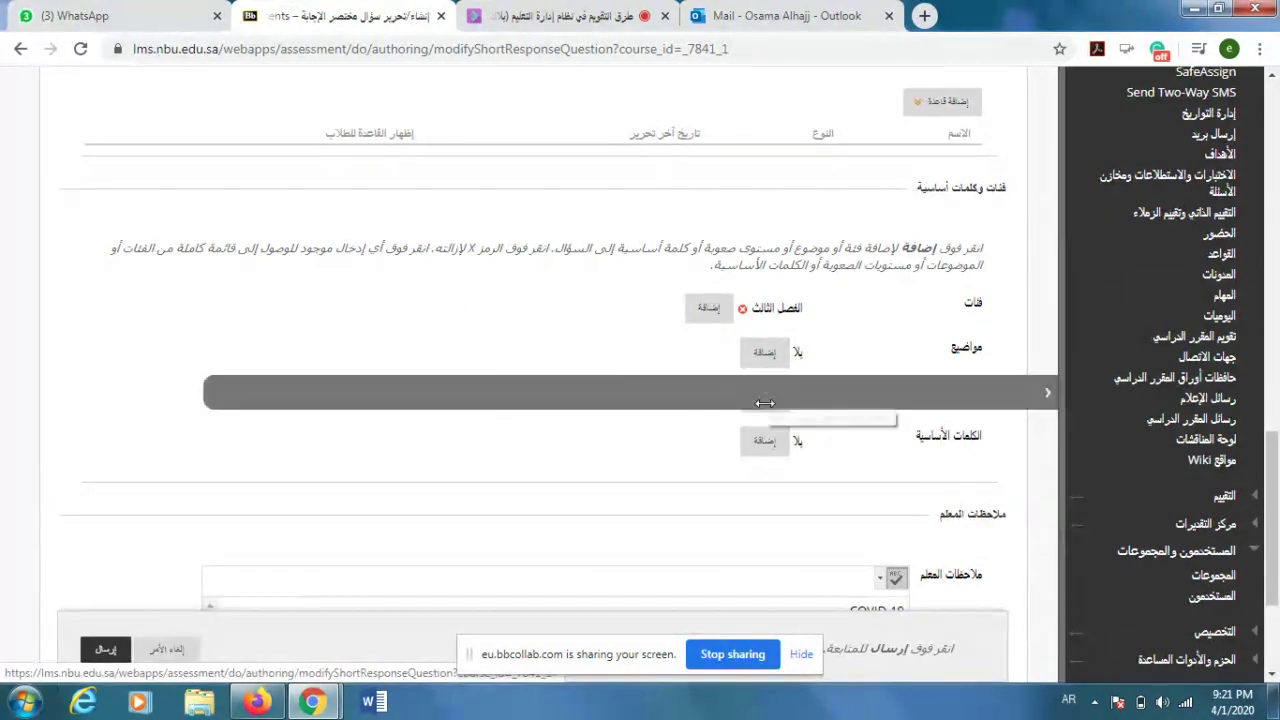
Add difficulty level وسط and keyword كورونا to the question.
scroll(803, 445, "down", 1)
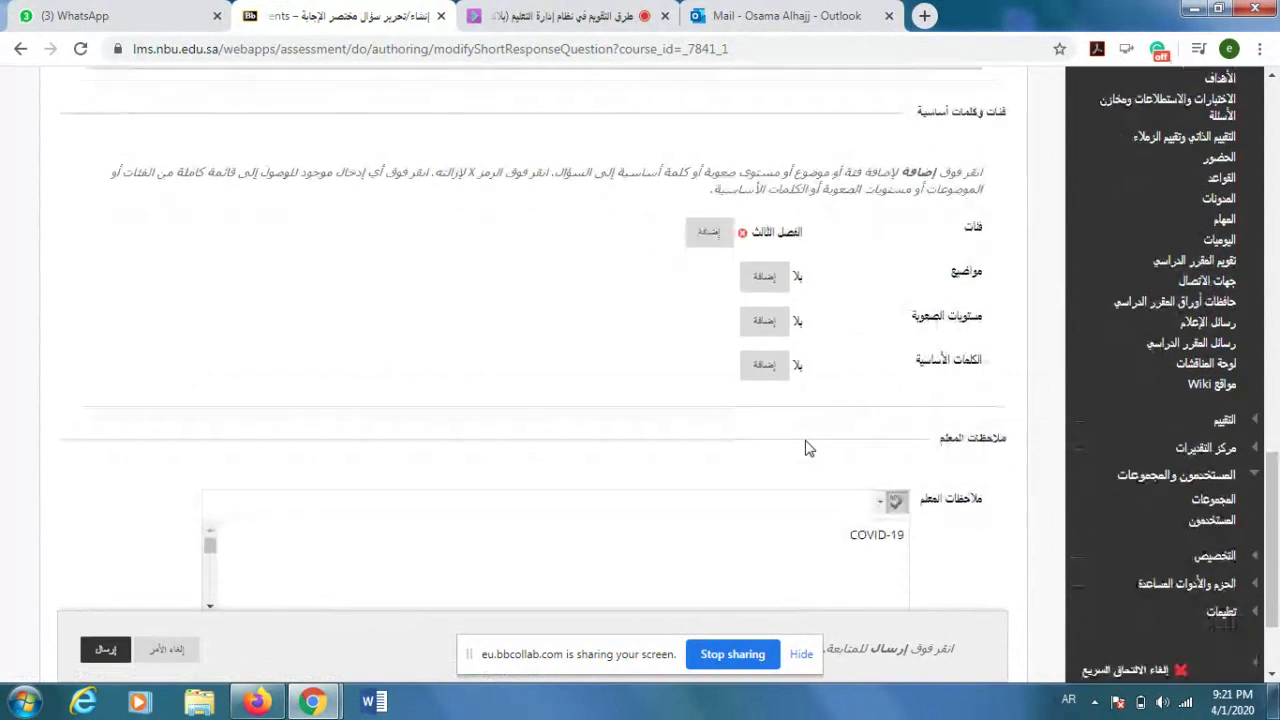
left_click(768, 321)
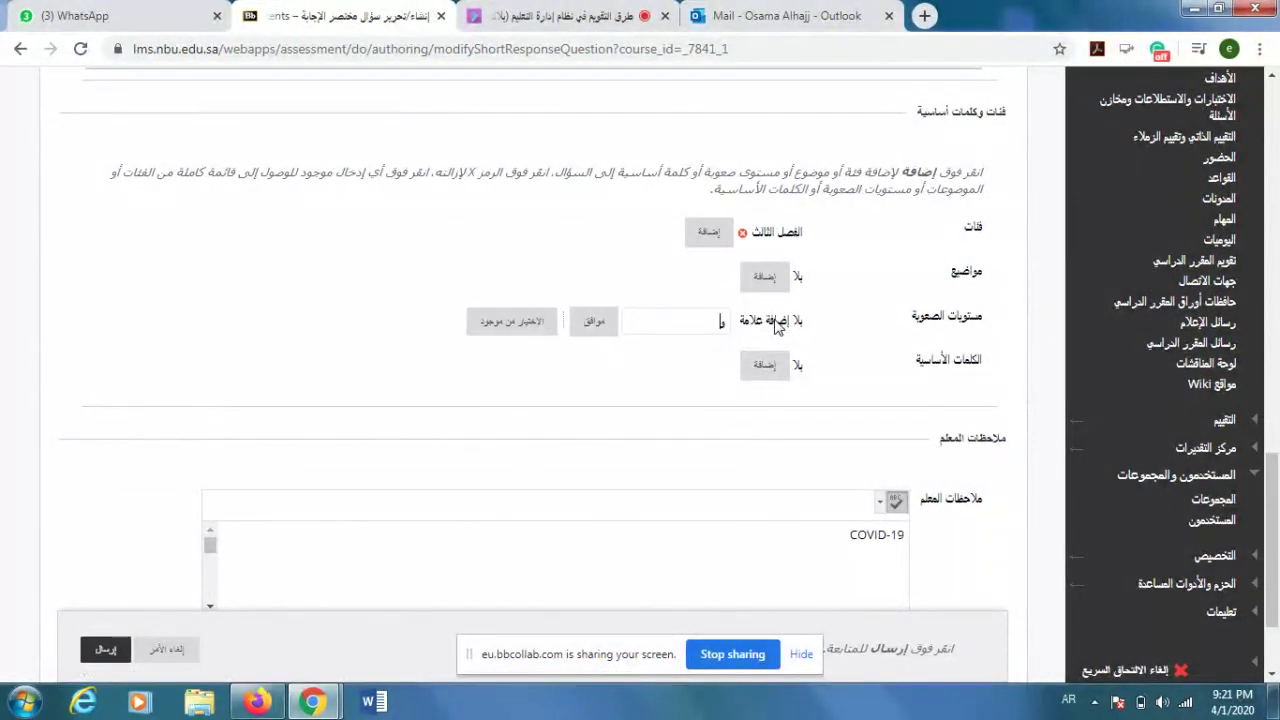
type("وسط")
left_click(677, 347)
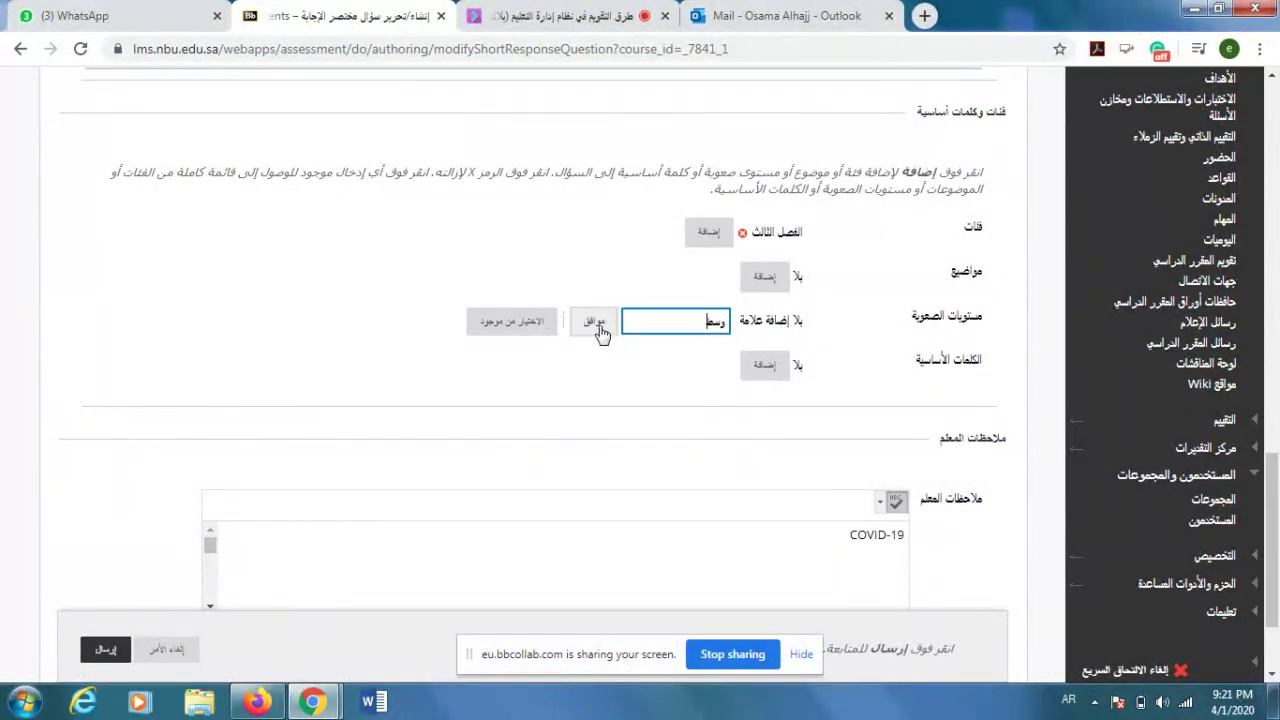
left_click(600, 331)
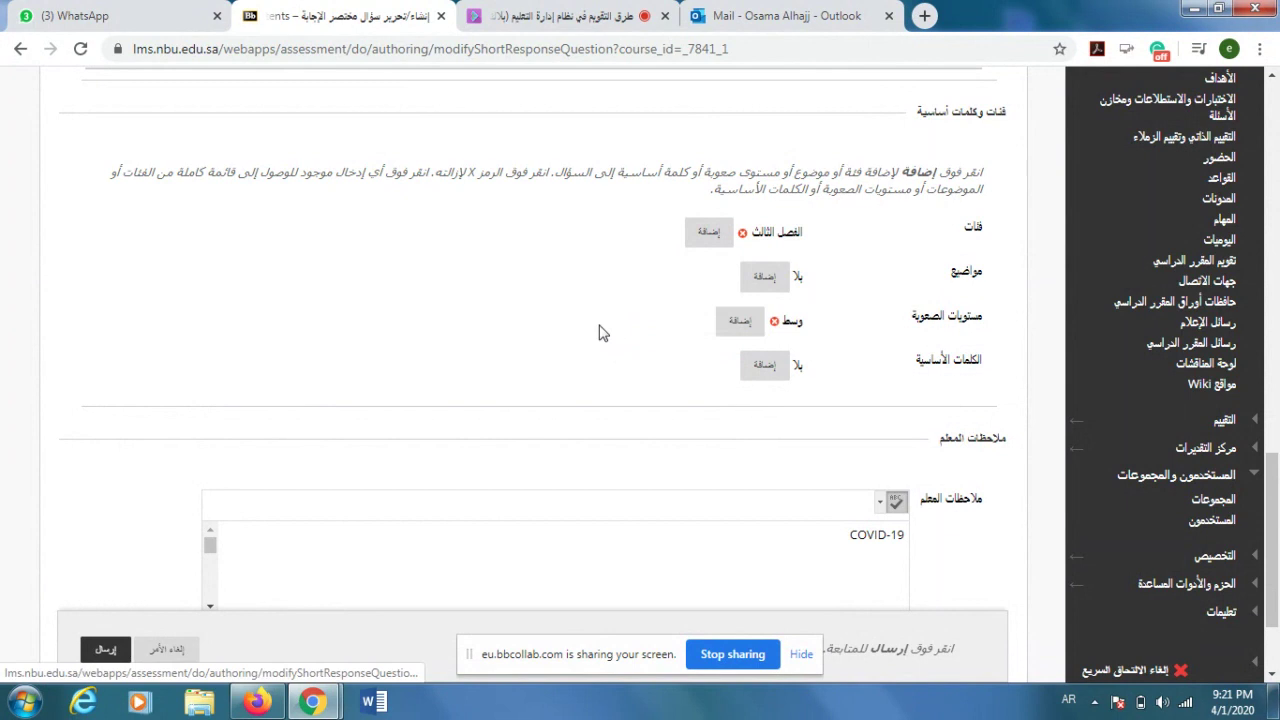
left_click(780, 368)
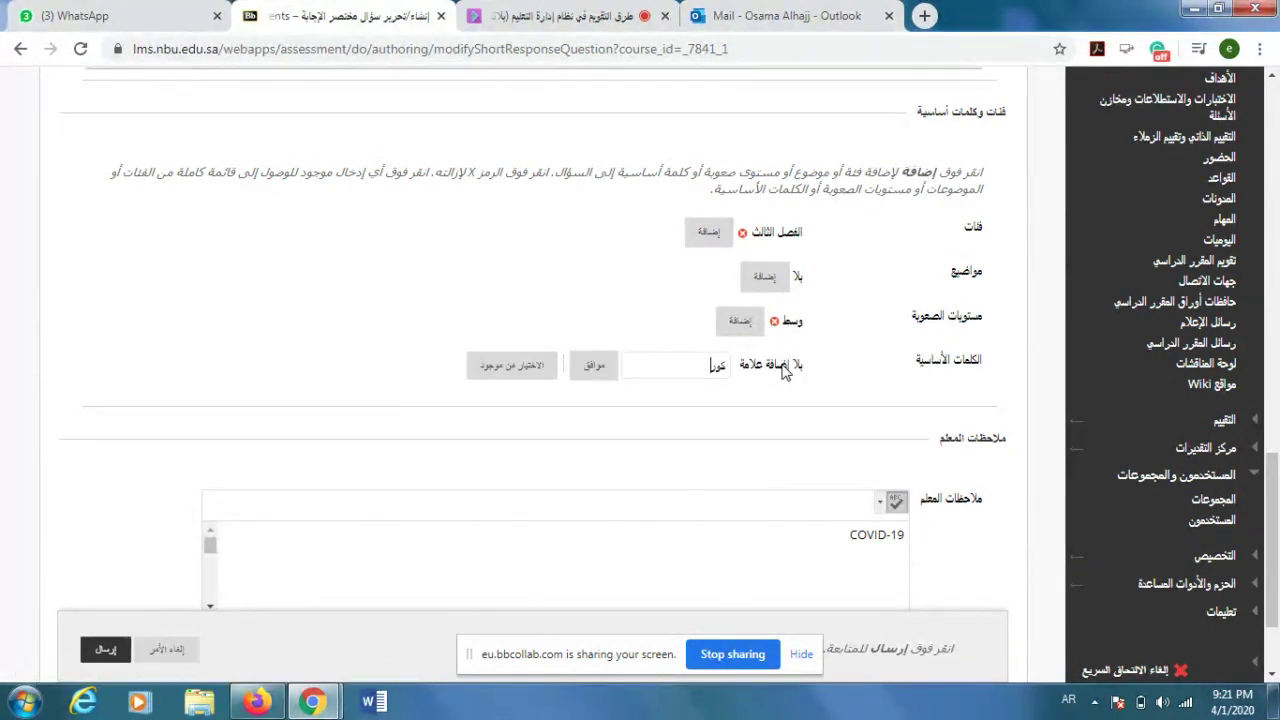
type("كورونا")
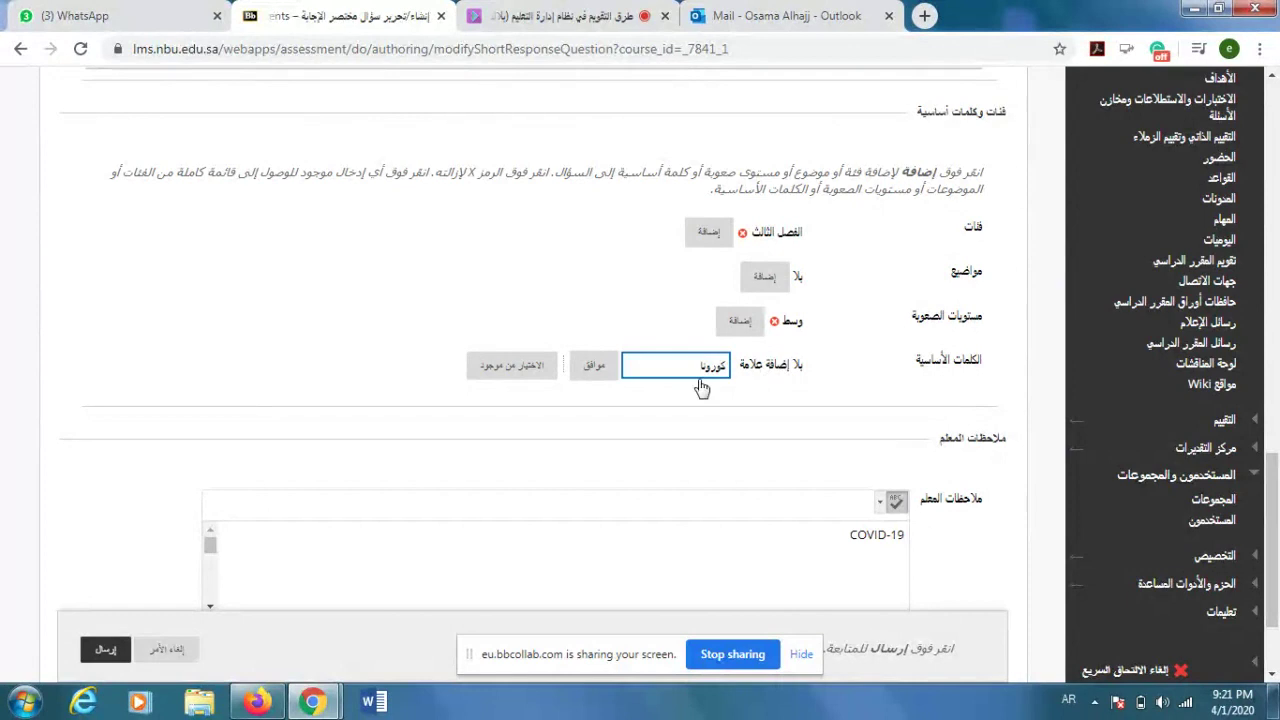
left_click(595, 369)
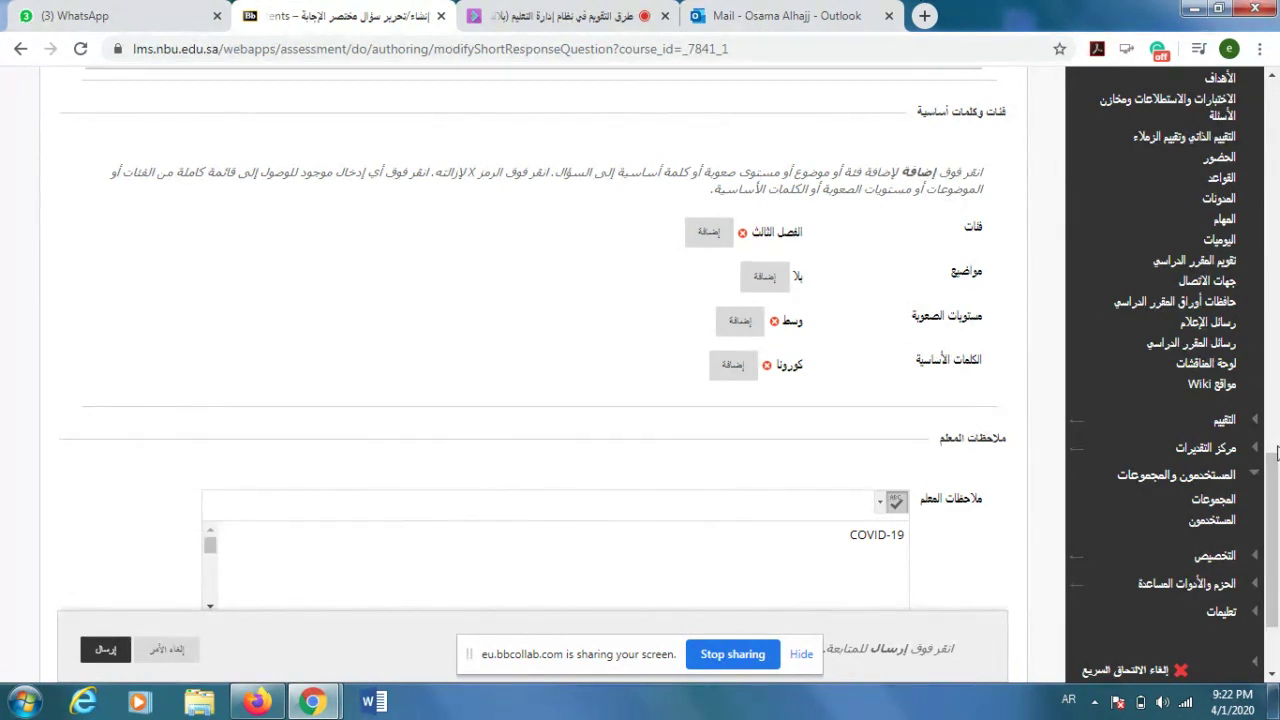
Scroll through the form to review the COVID-19 instructor note and the tags.
scroll(1276, 453, "down", 1)
scroll(1276, 465, "up", 2)
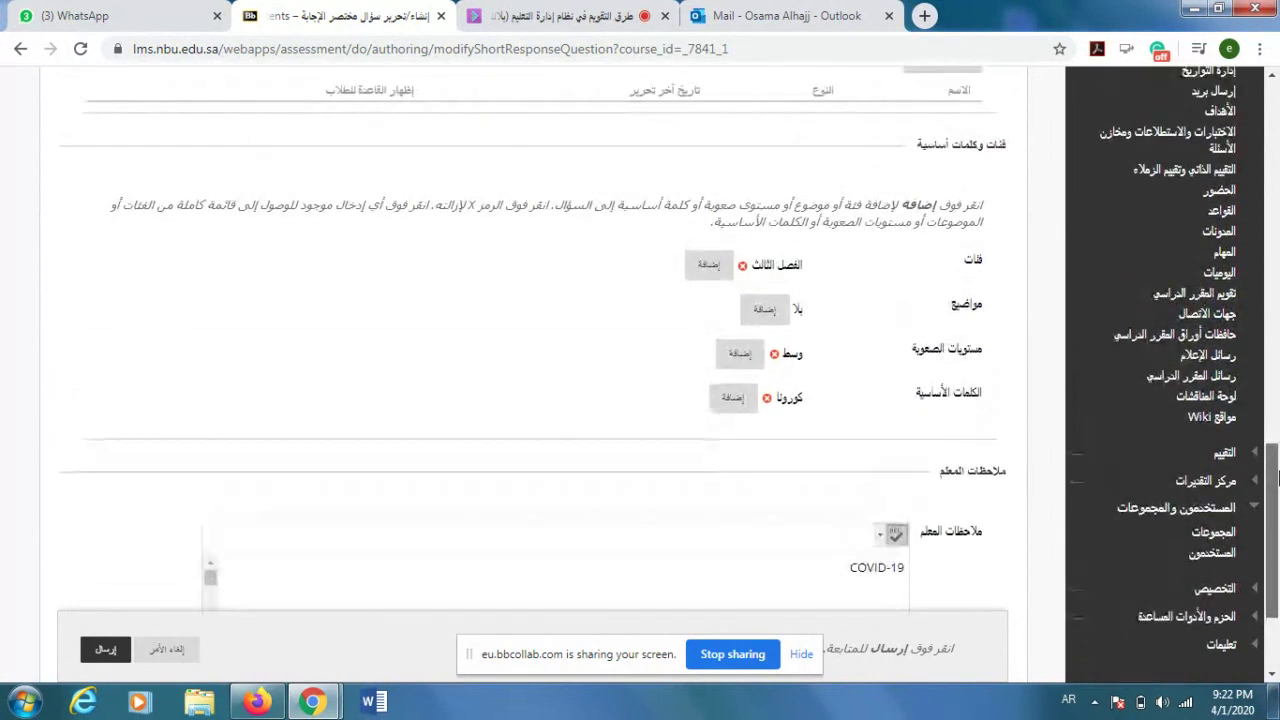
left_click_drag(1278, 478, 1278, 540)
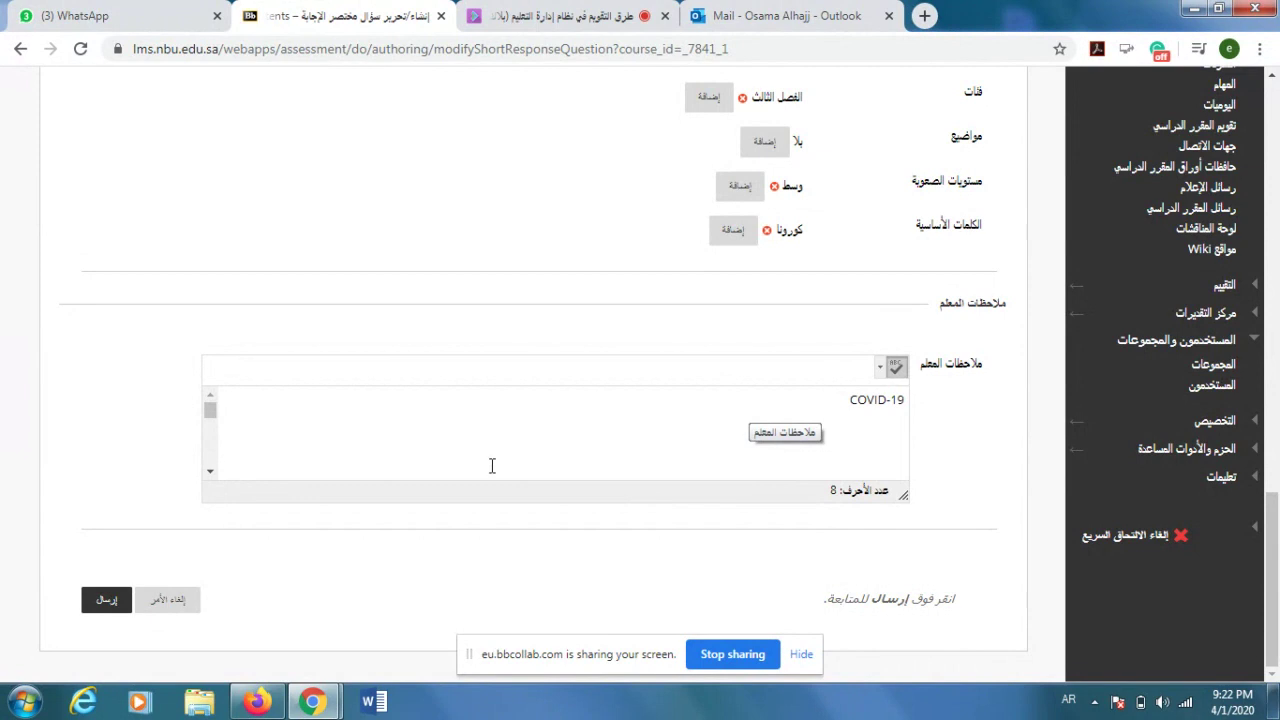
Submit question 1's changes and bring up the action menu for question 2.
left_click(104, 602)
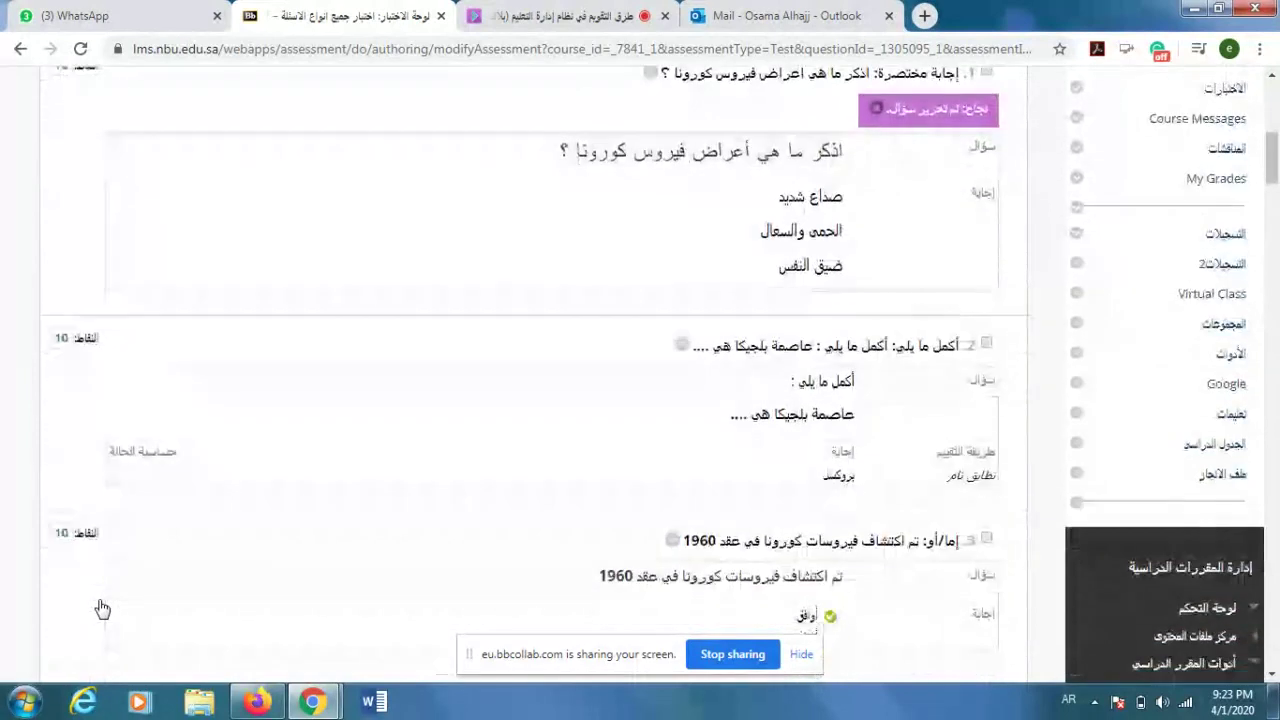
scroll(100, 608, "down", 2)
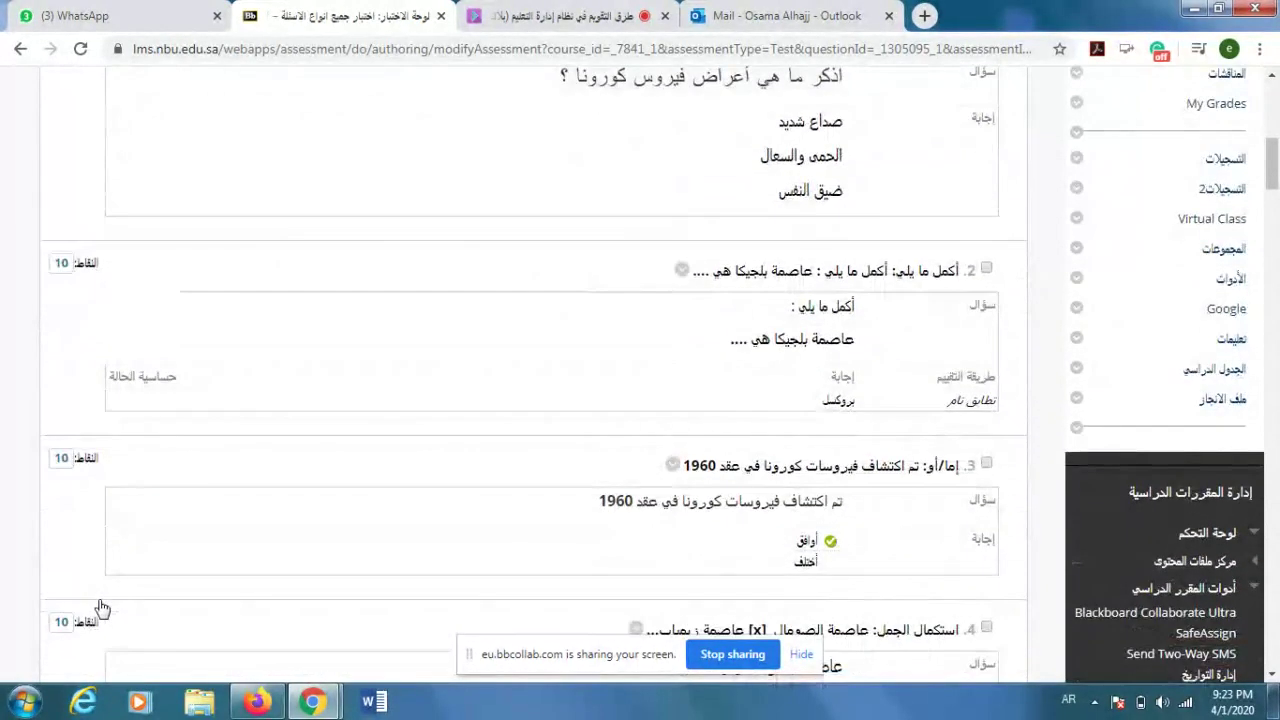
scroll(100, 608, "down", 2)
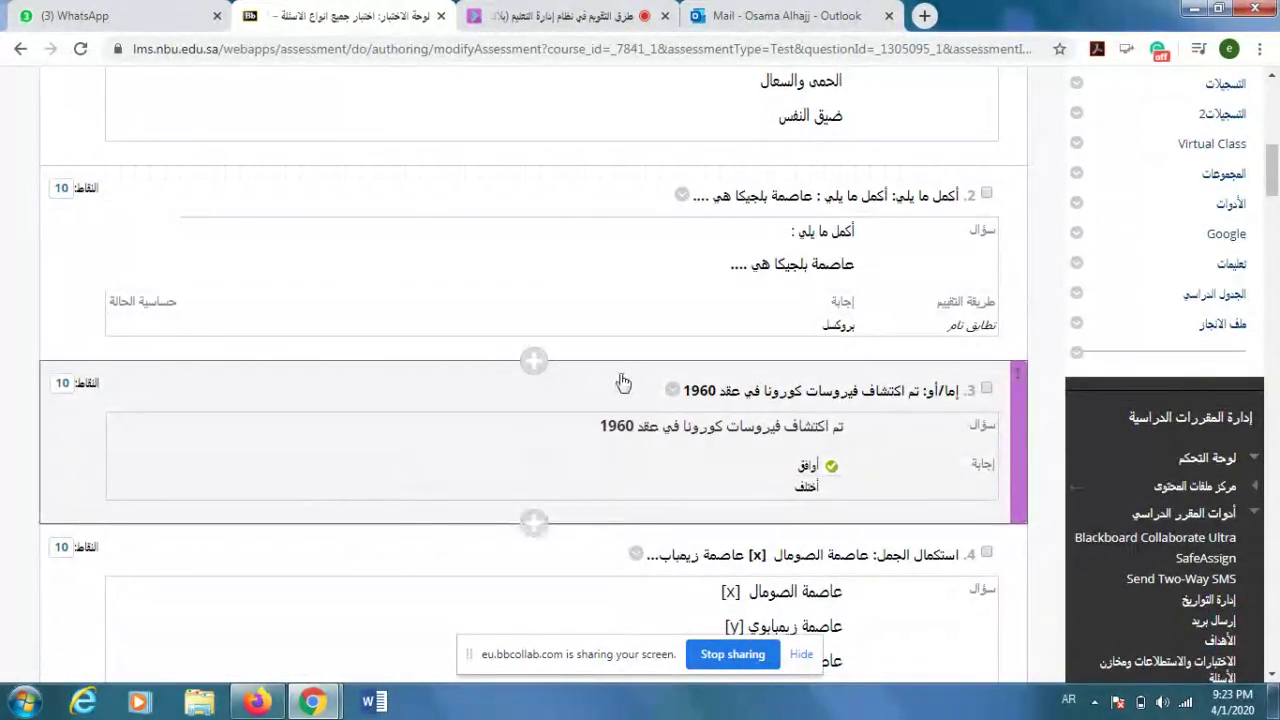
left_click(681, 195)
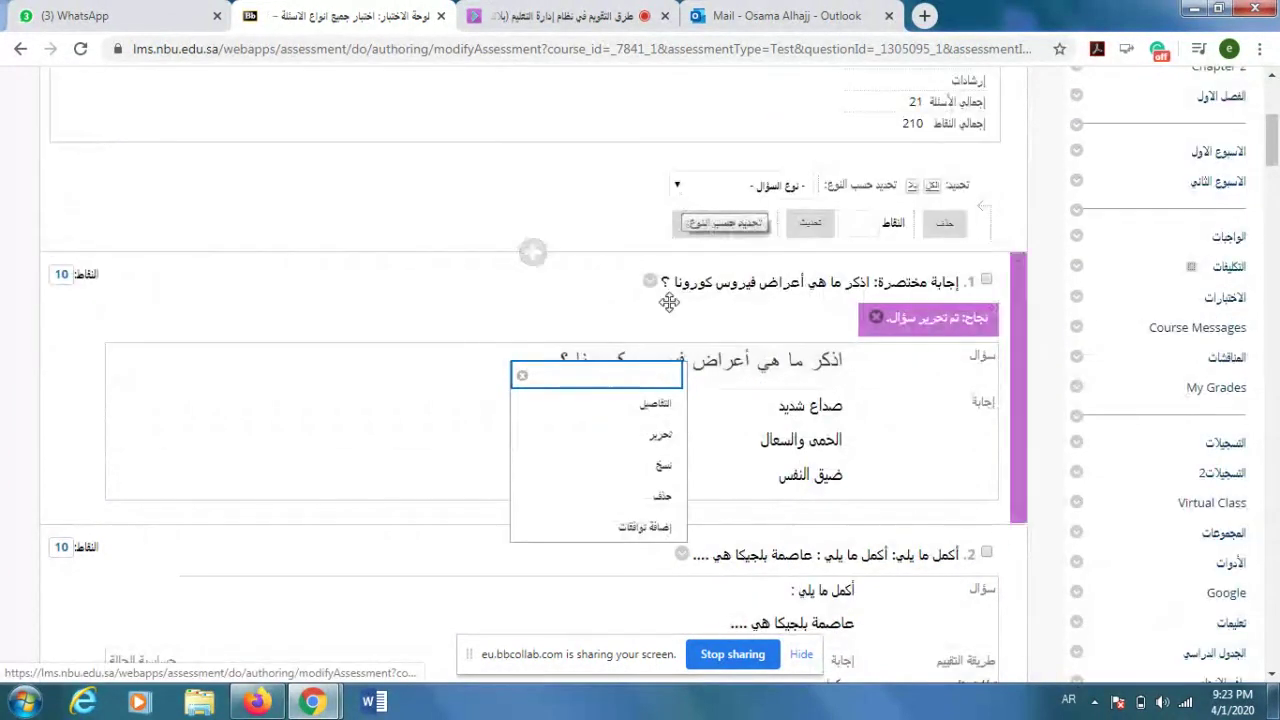
Edit the fill-in-the-blank question, keeping Number of Answers at 1.
left_click(659, 441)
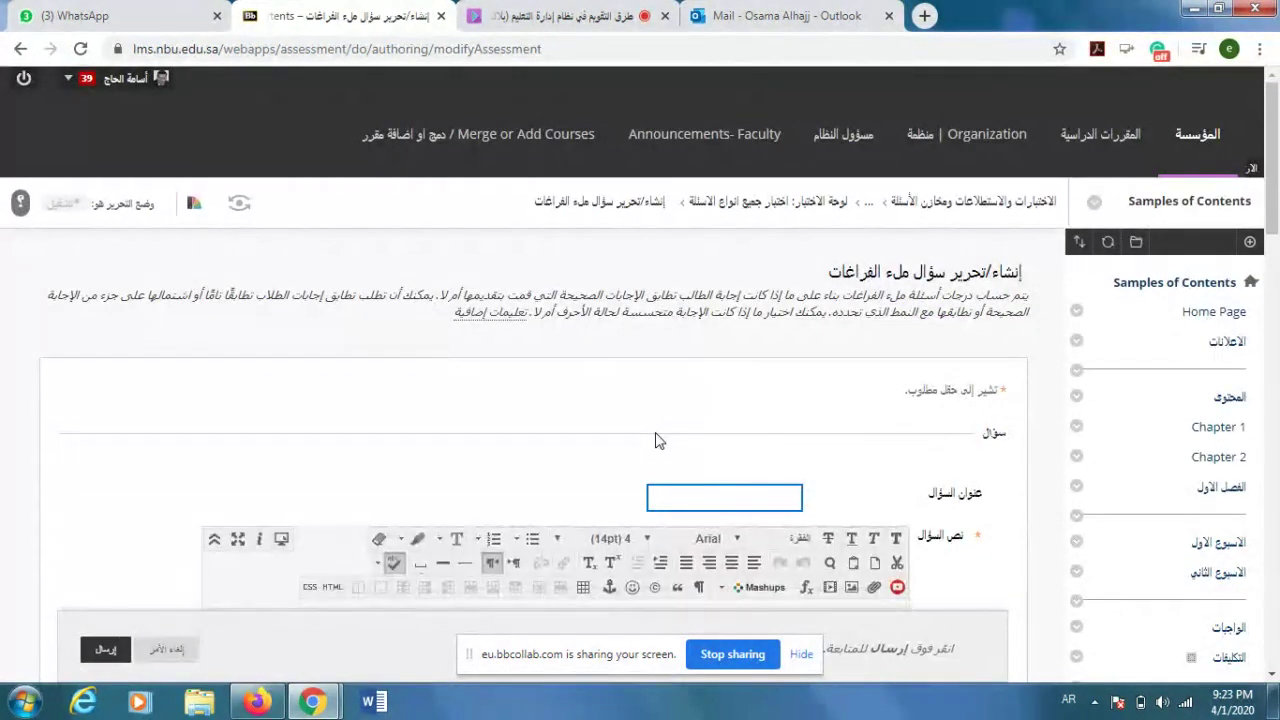
scroll(1275, 230, "down", 2)
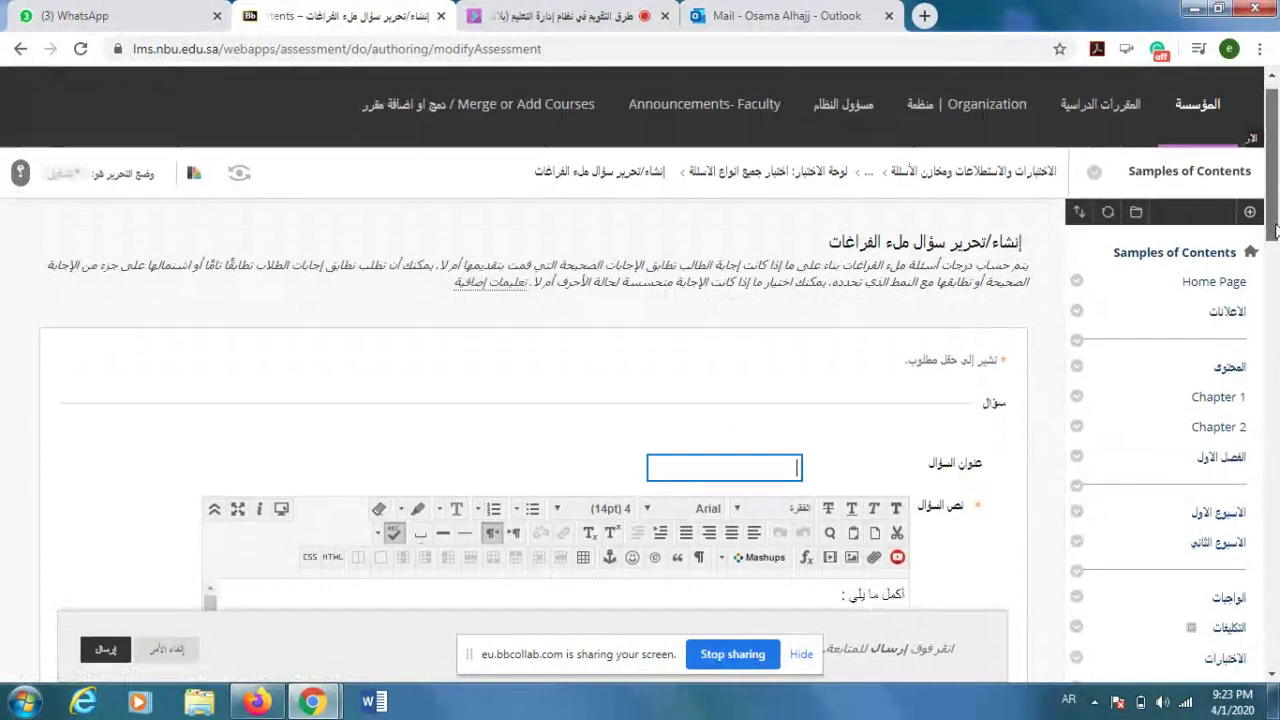
left_click_drag(1275, 230, 1276, 290)
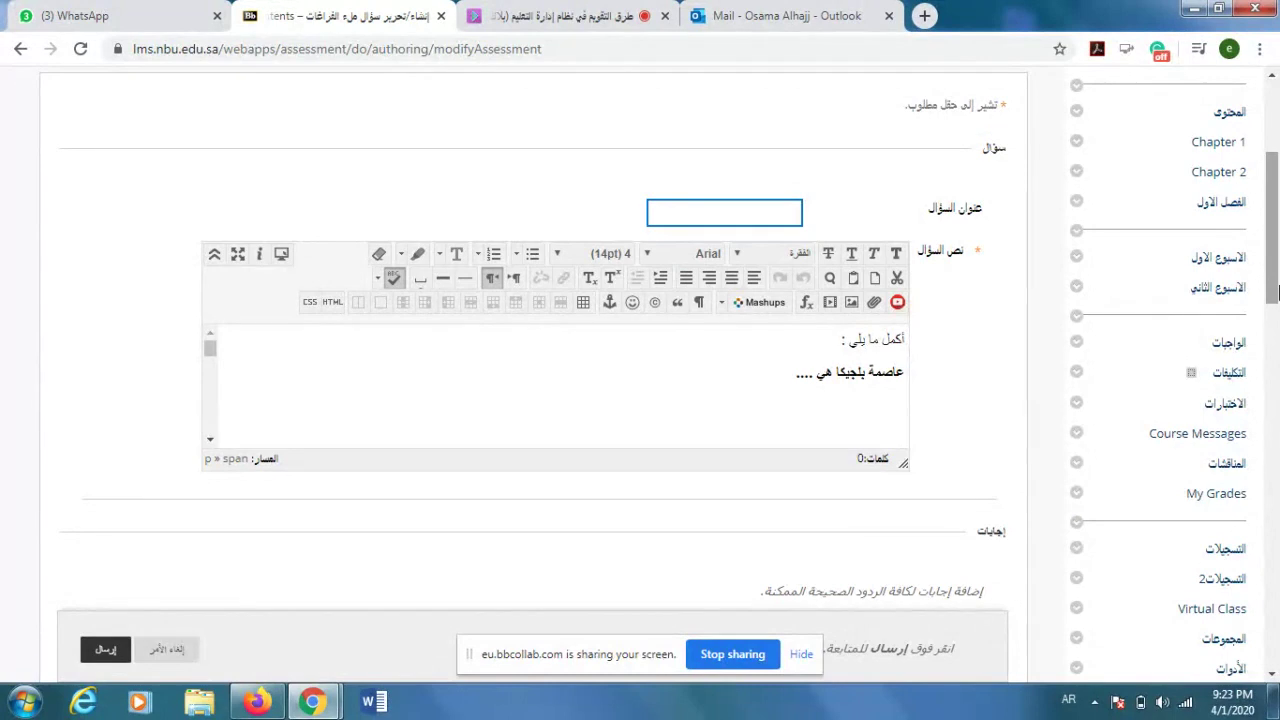
left_click_drag(1276, 290, 1275, 318)
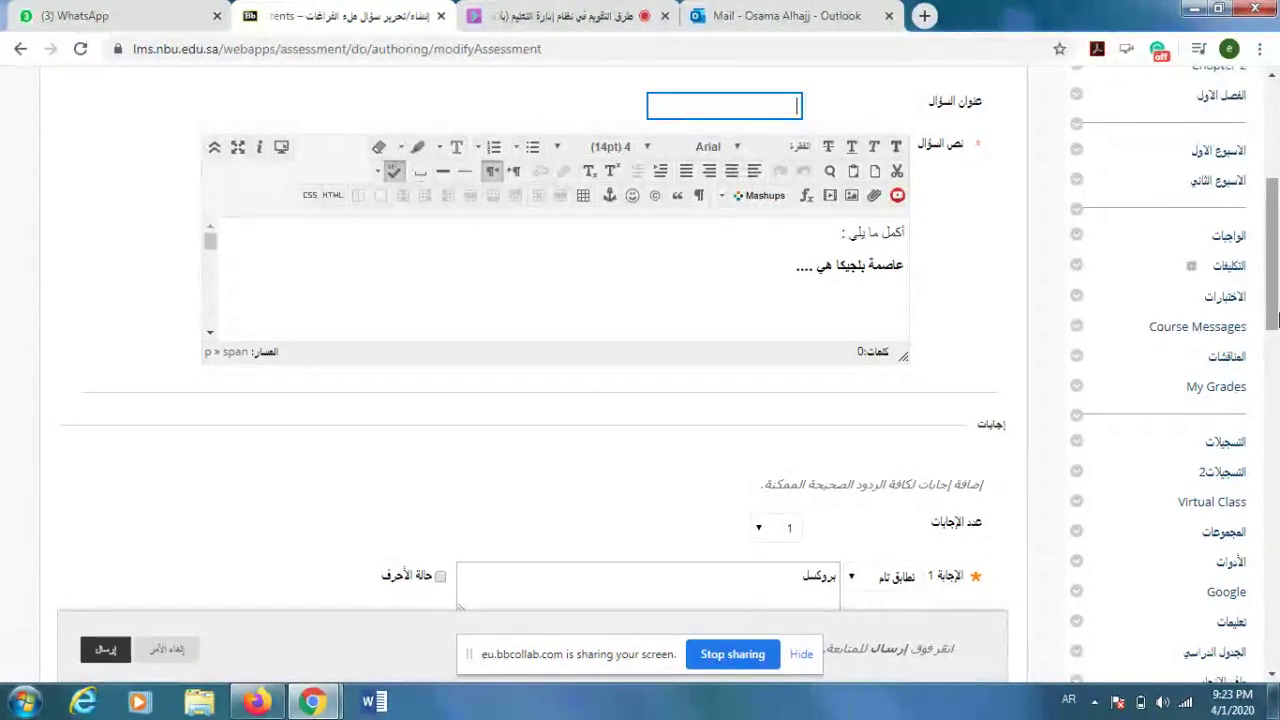
left_click_drag(1276, 318, 1276, 345)
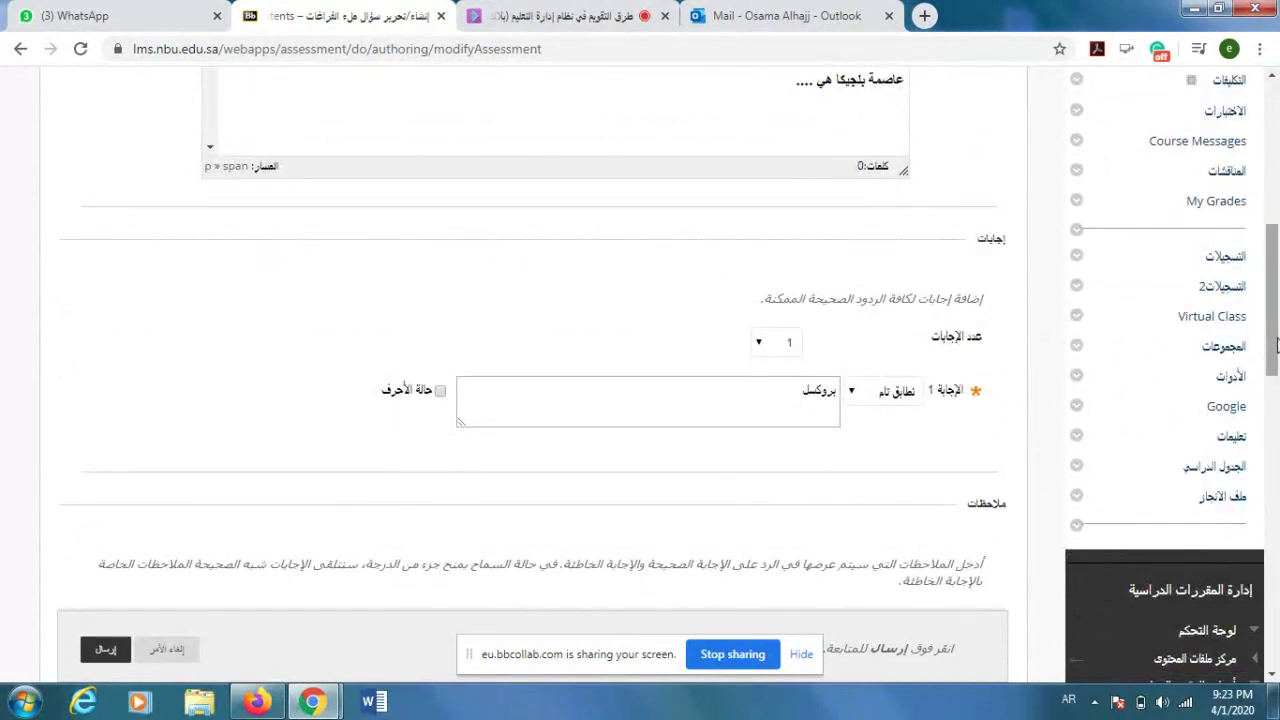
left_click(785, 345)
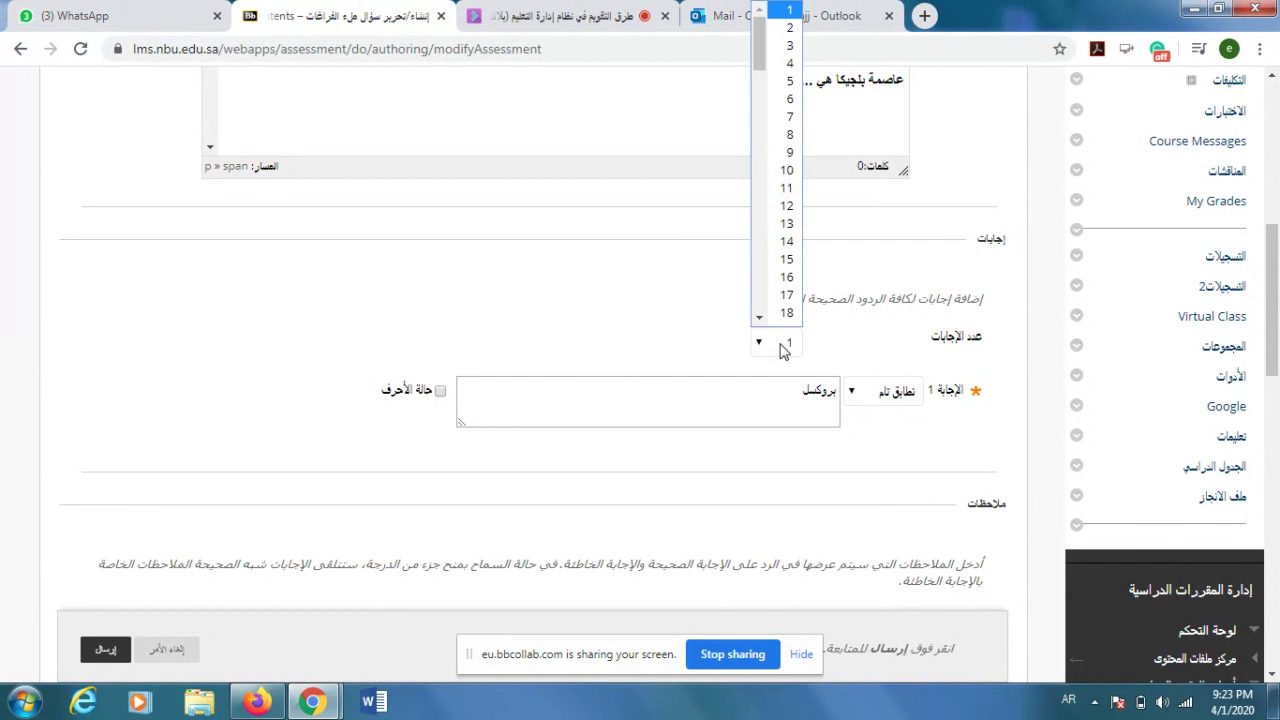
left_click(785, 345)
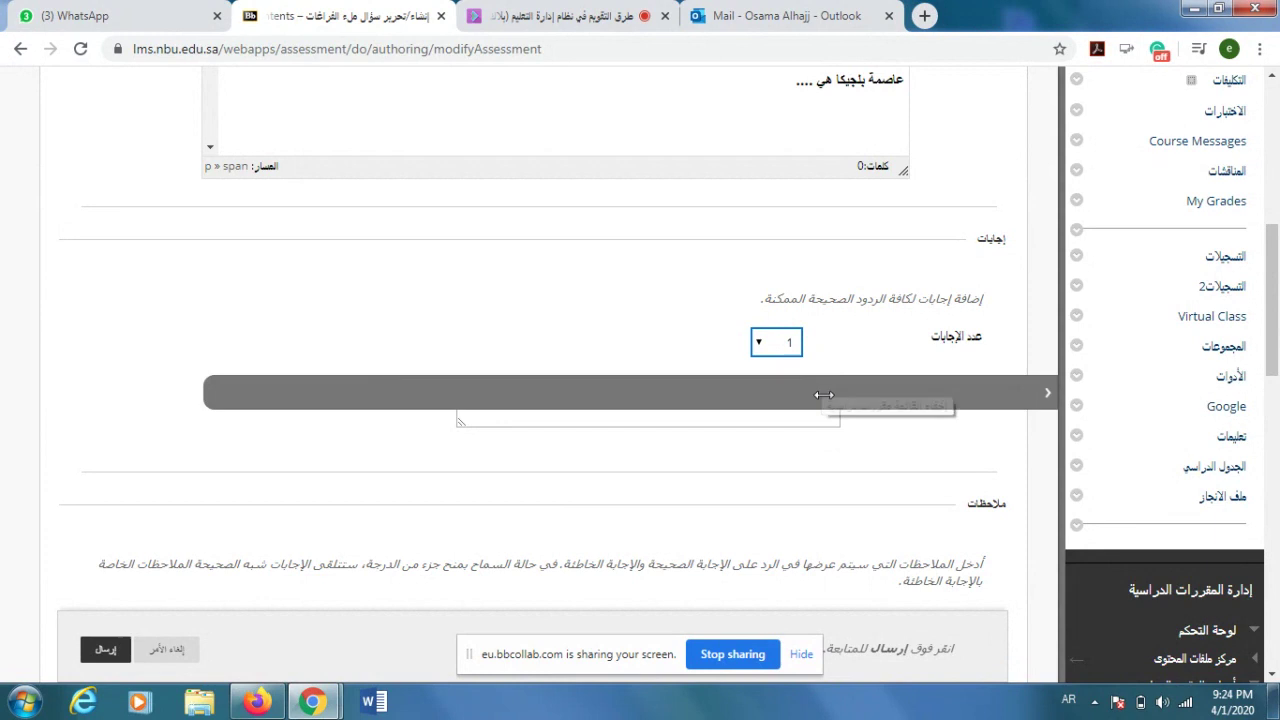
Change answer 1 بروكسل from exact match to Pattern Match.
scroll(1278, 318, "down", 1)
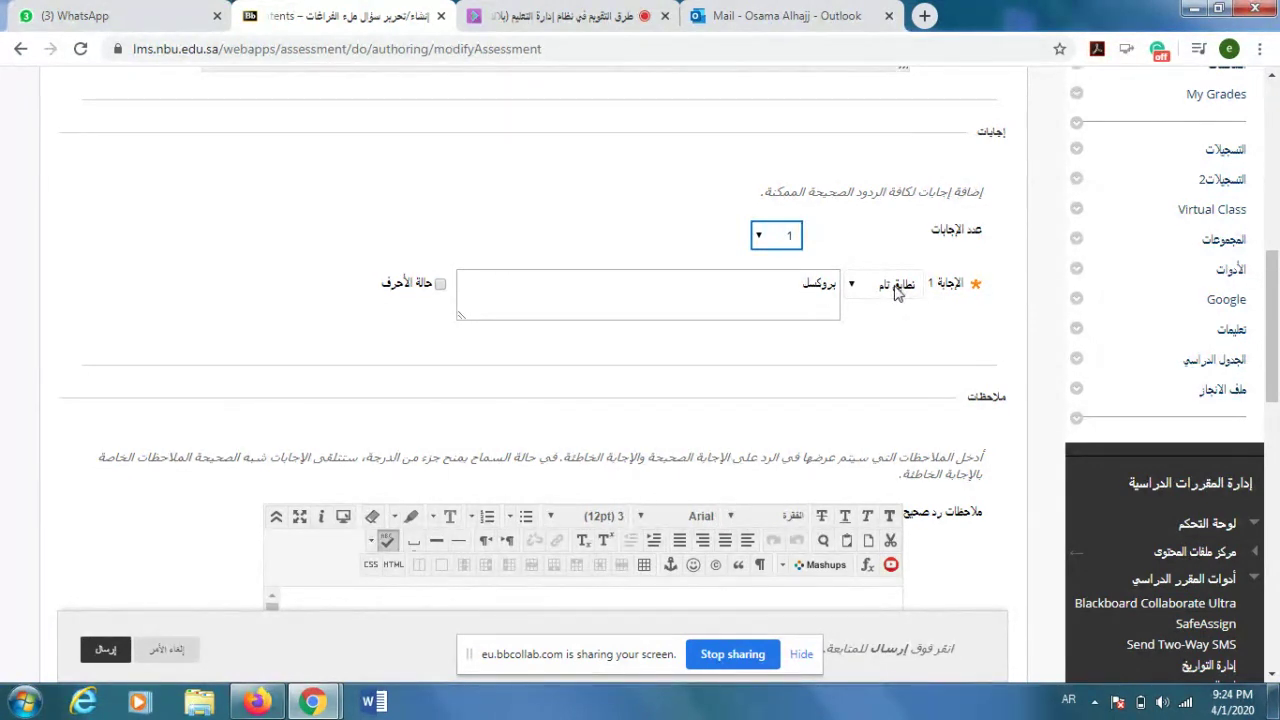
left_click(897, 288)
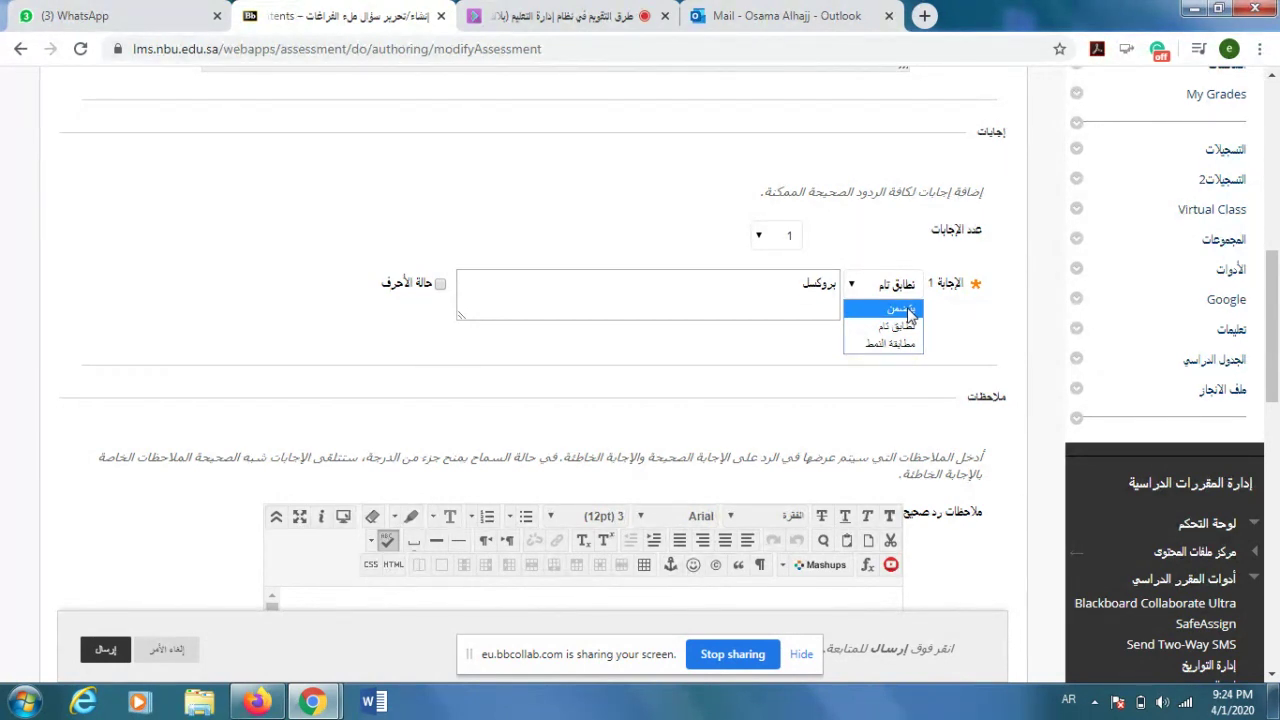
left_click(910, 328)
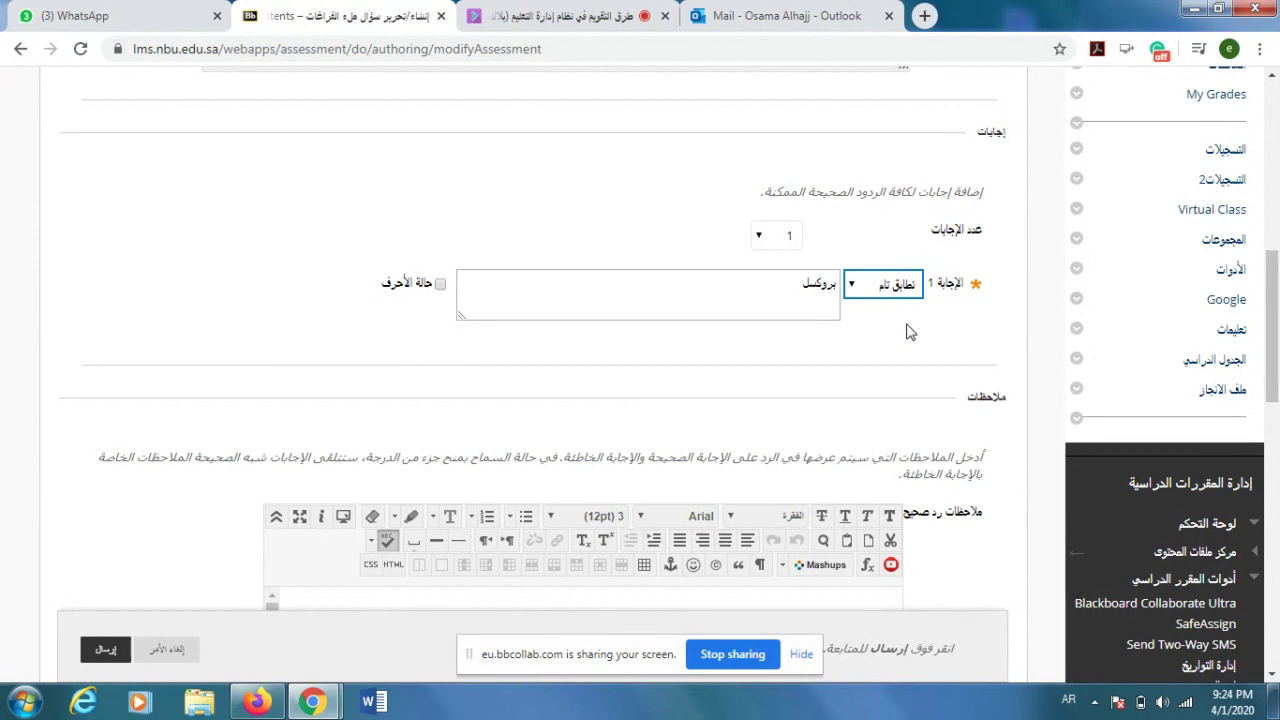
left_click(891, 285)
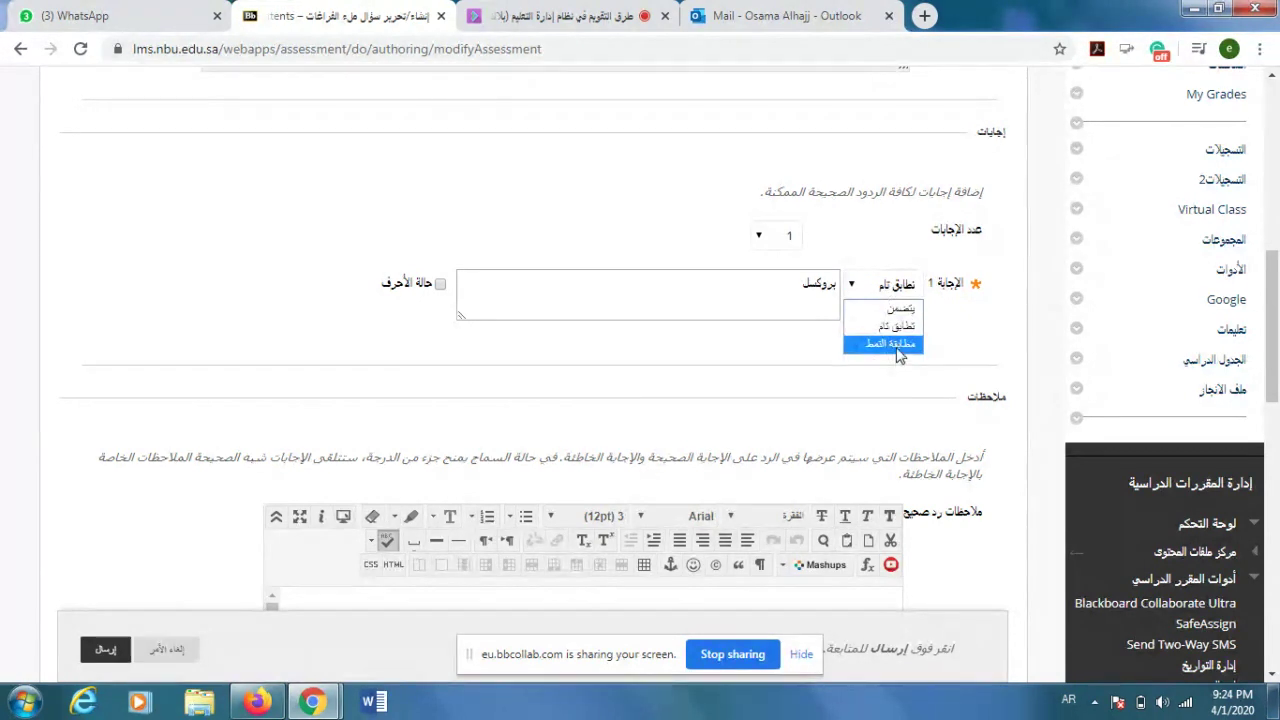
left_click(897, 347)
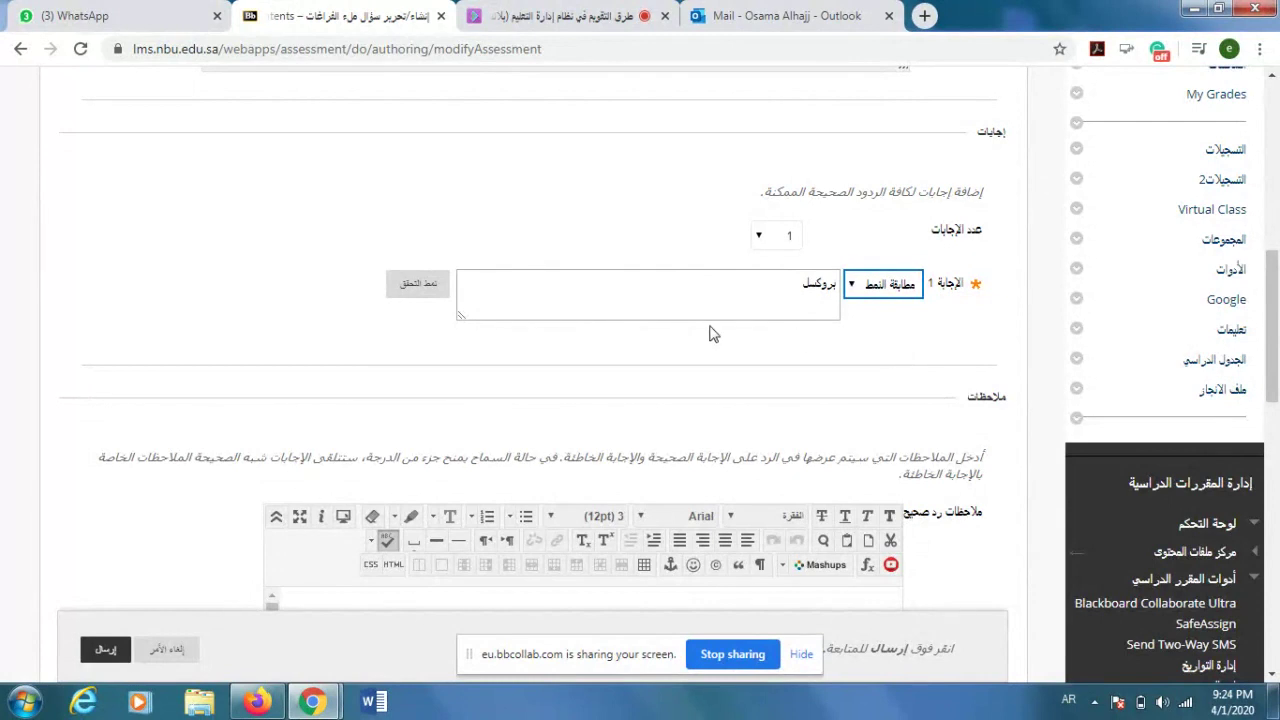
Enter بروكسل as answer 1's expected correct answer in the pattern check and save it.
left_click(420, 287)
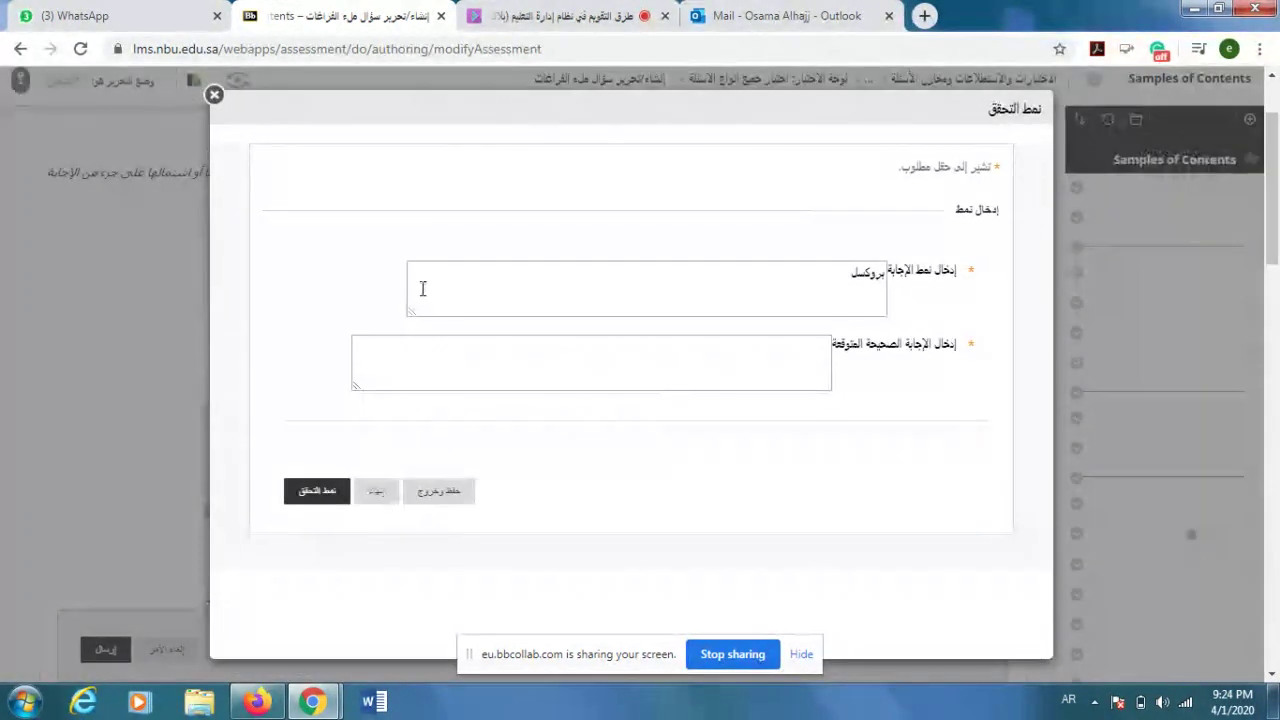
left_click(740, 351)
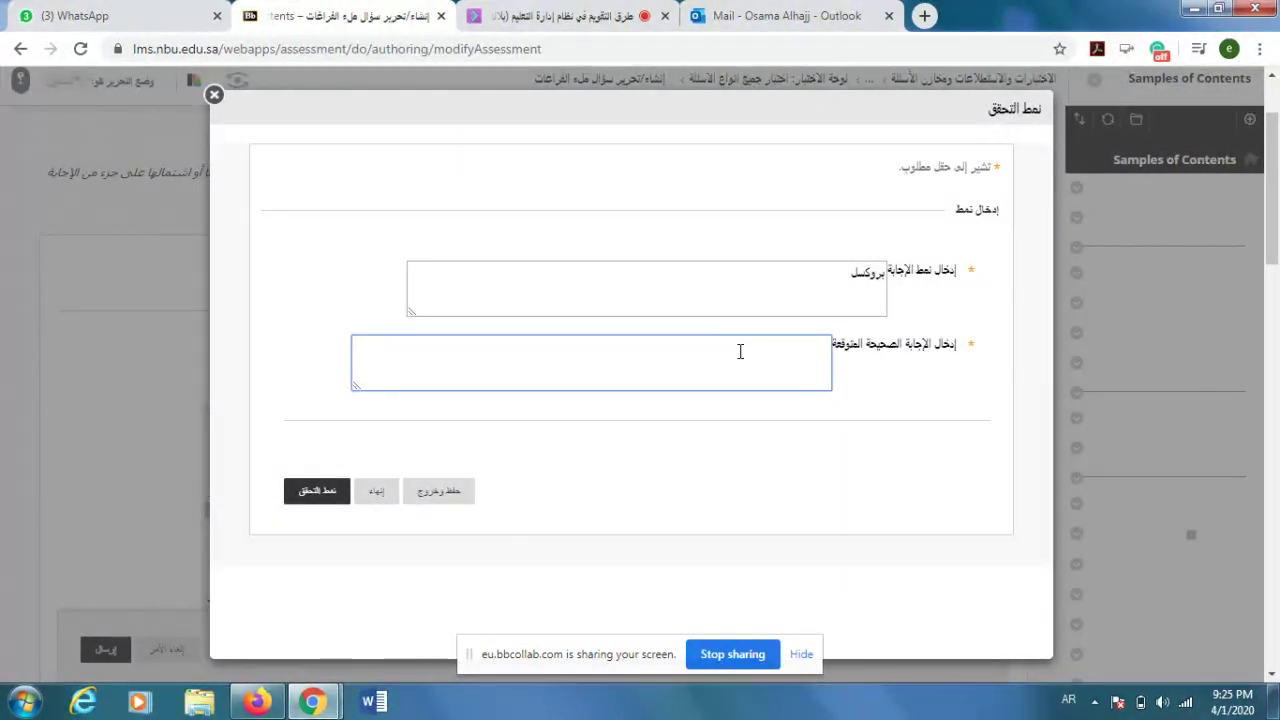
type("ب")
type("وكسل")
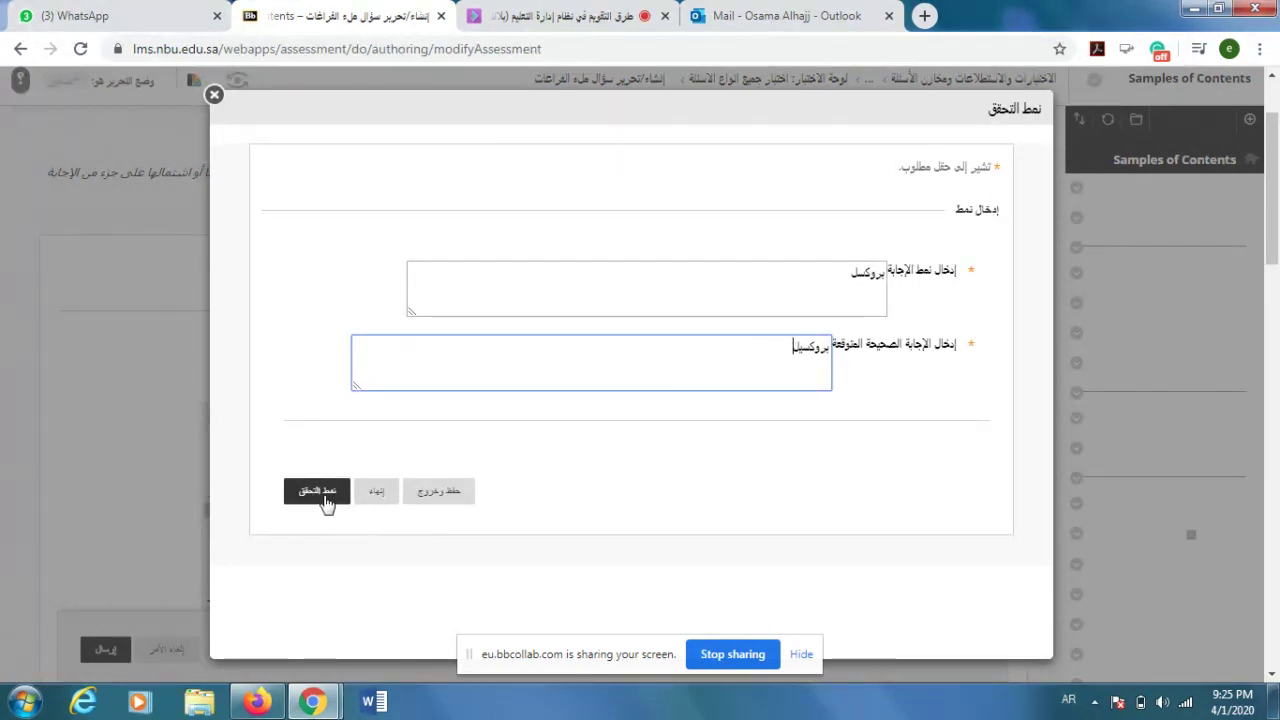
left_click(443, 493)
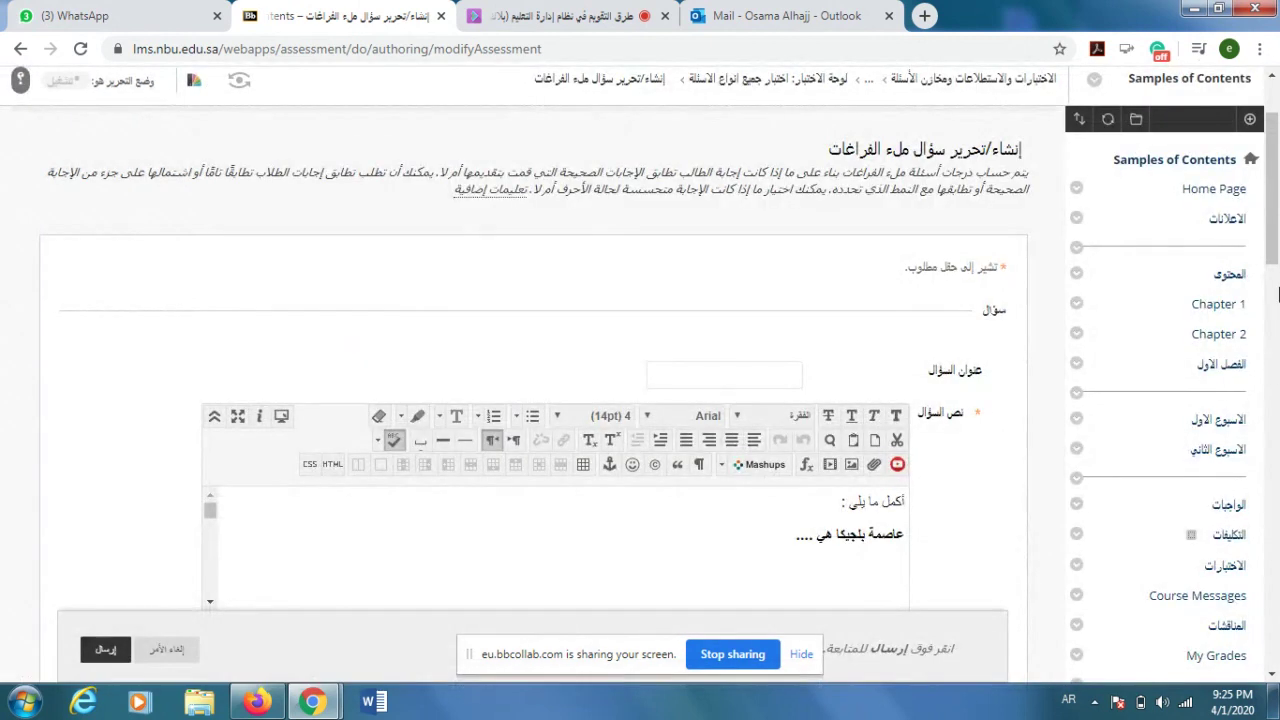
left_click_drag(1276, 229, 1276, 338)
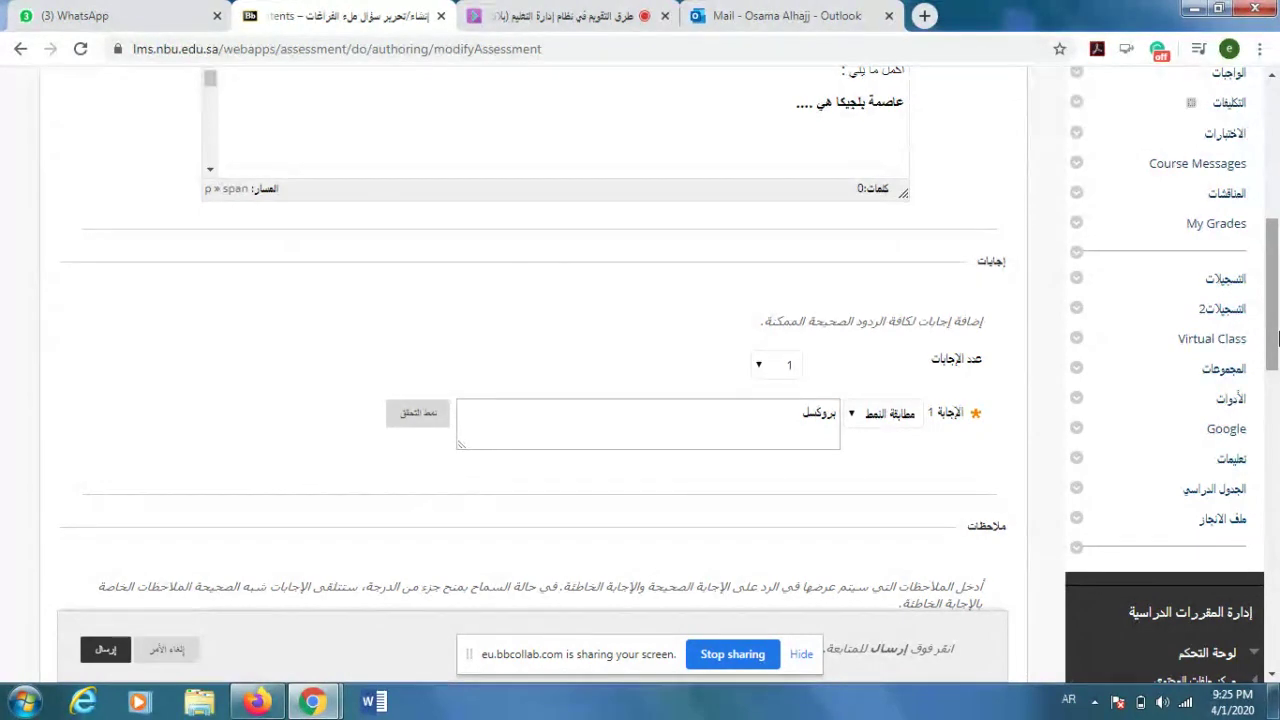
scroll(1277, 340, "down", 1)
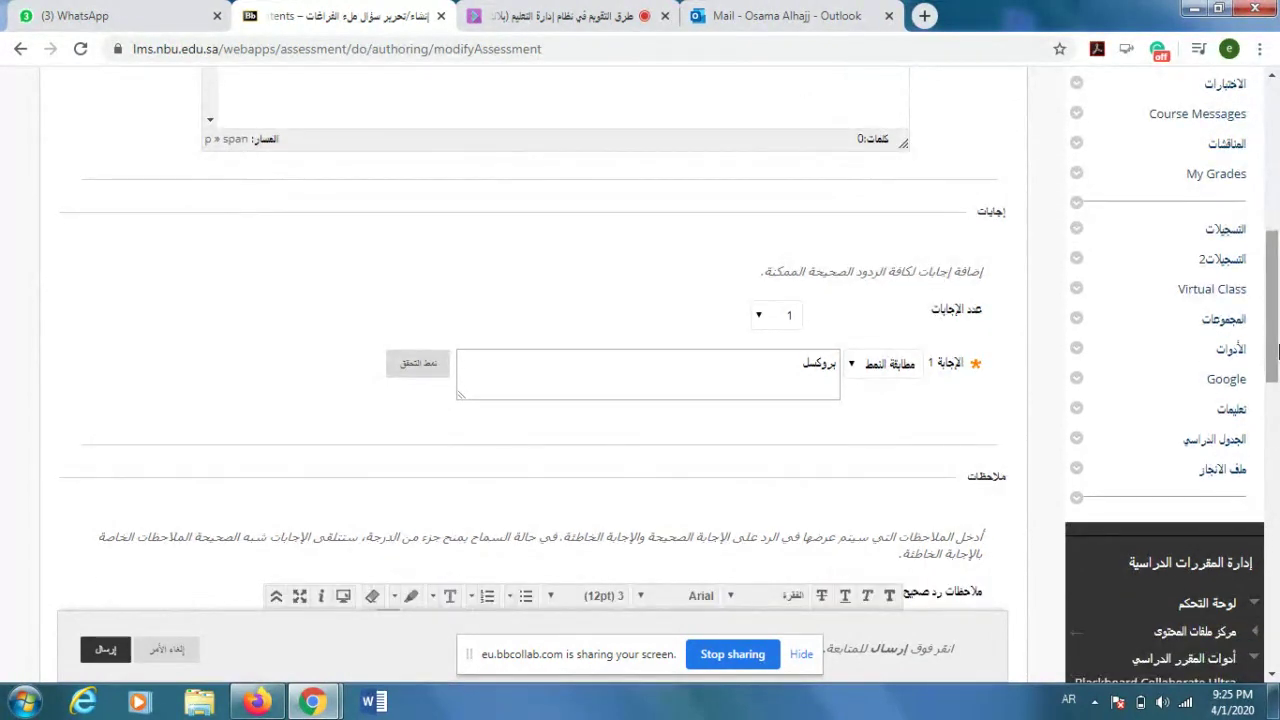
scroll(1277, 345, "down", 1)
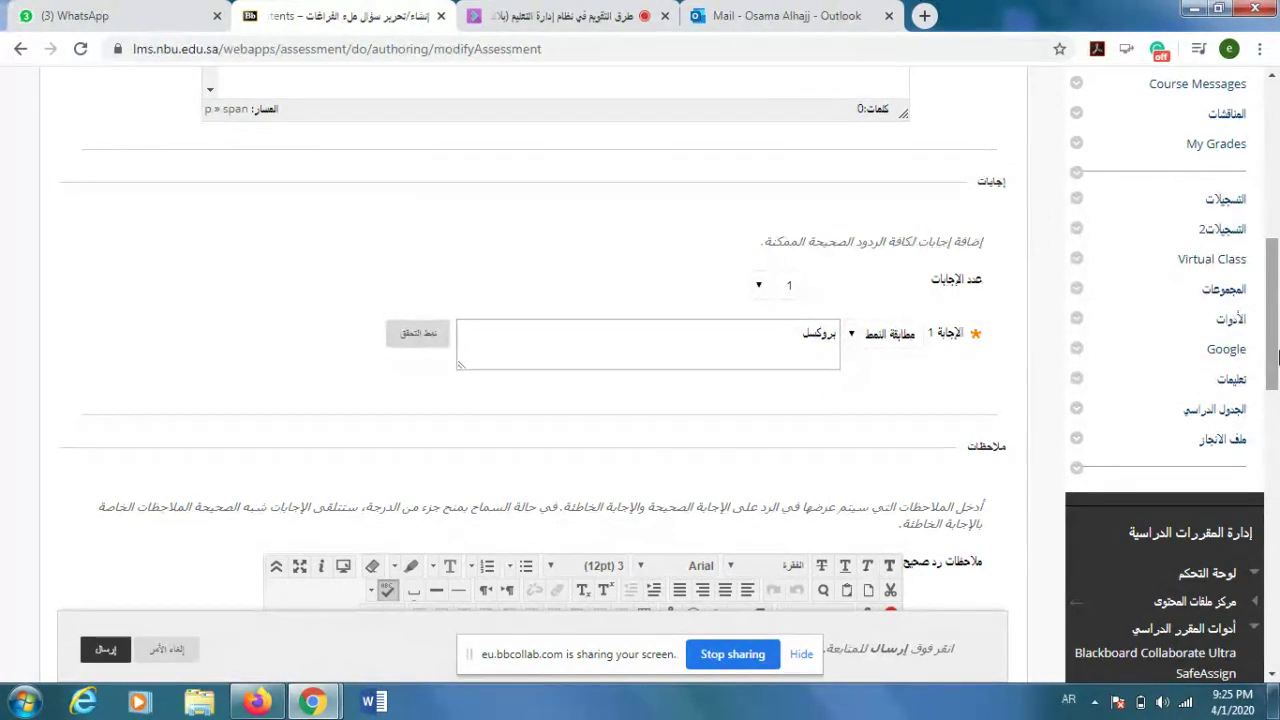
scroll(1276, 358, "down", 2)
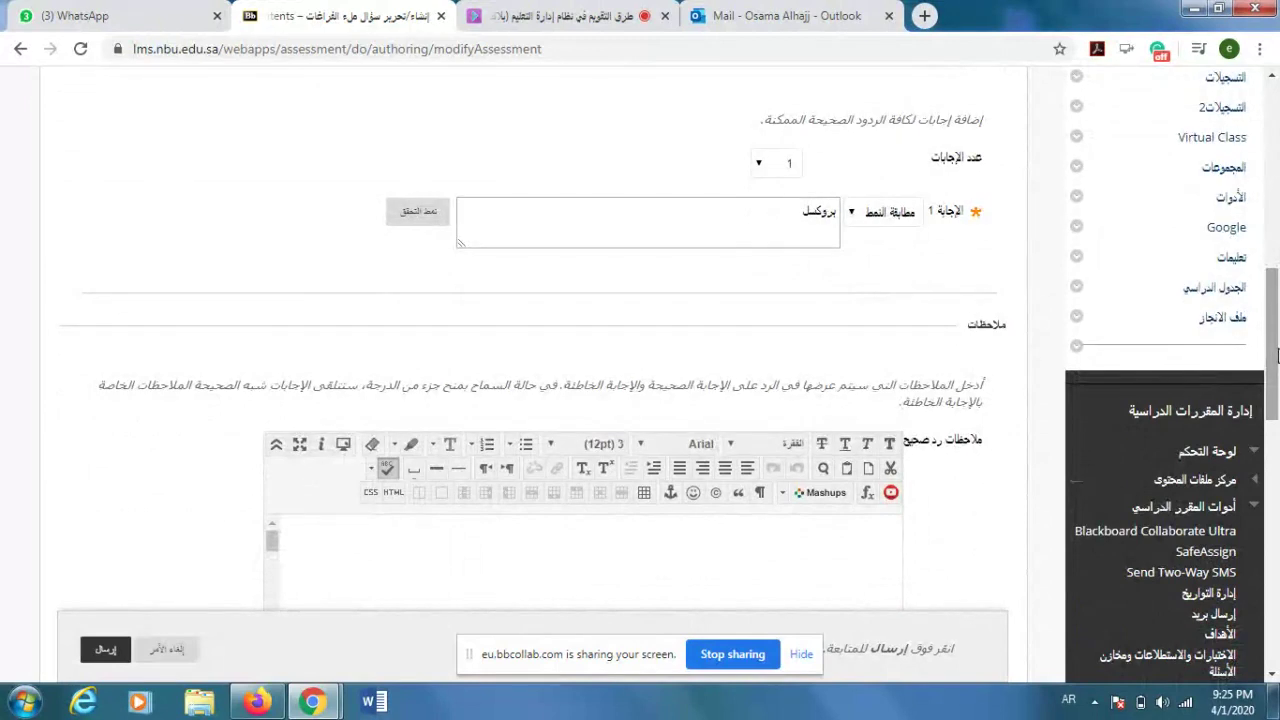
left_click_drag(1277, 354, 1277, 401)
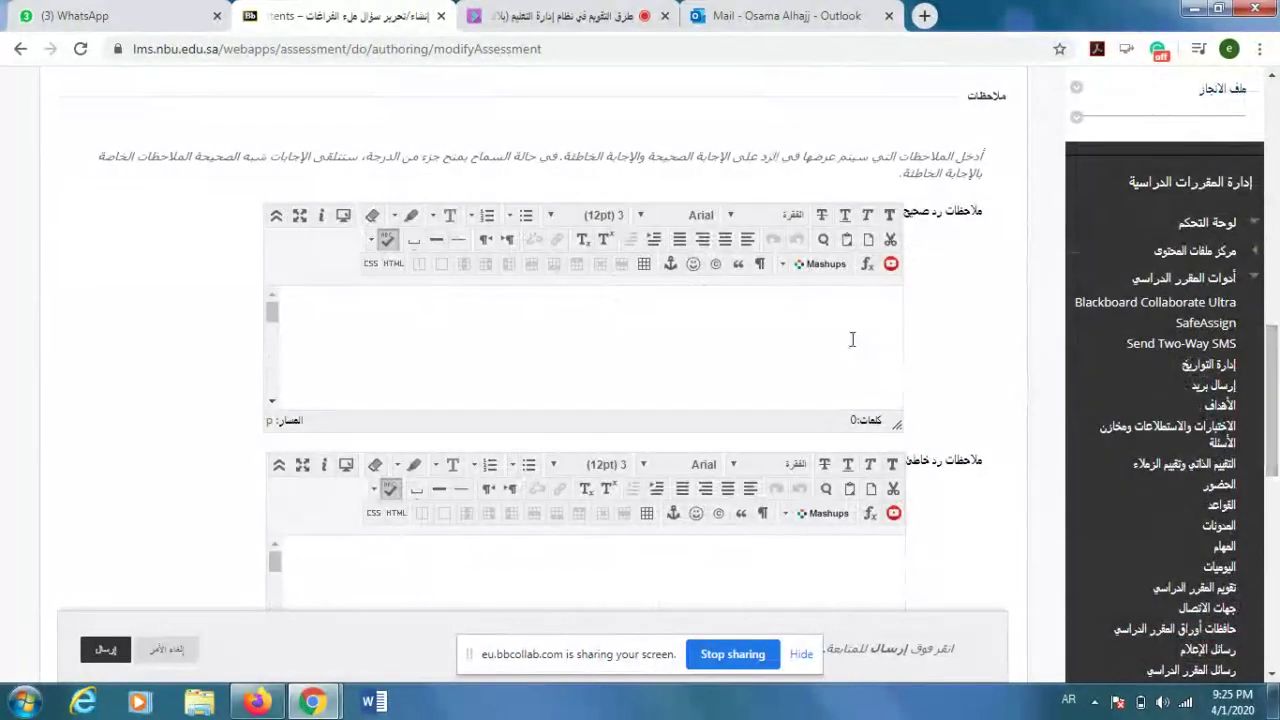
left_click(852, 339)
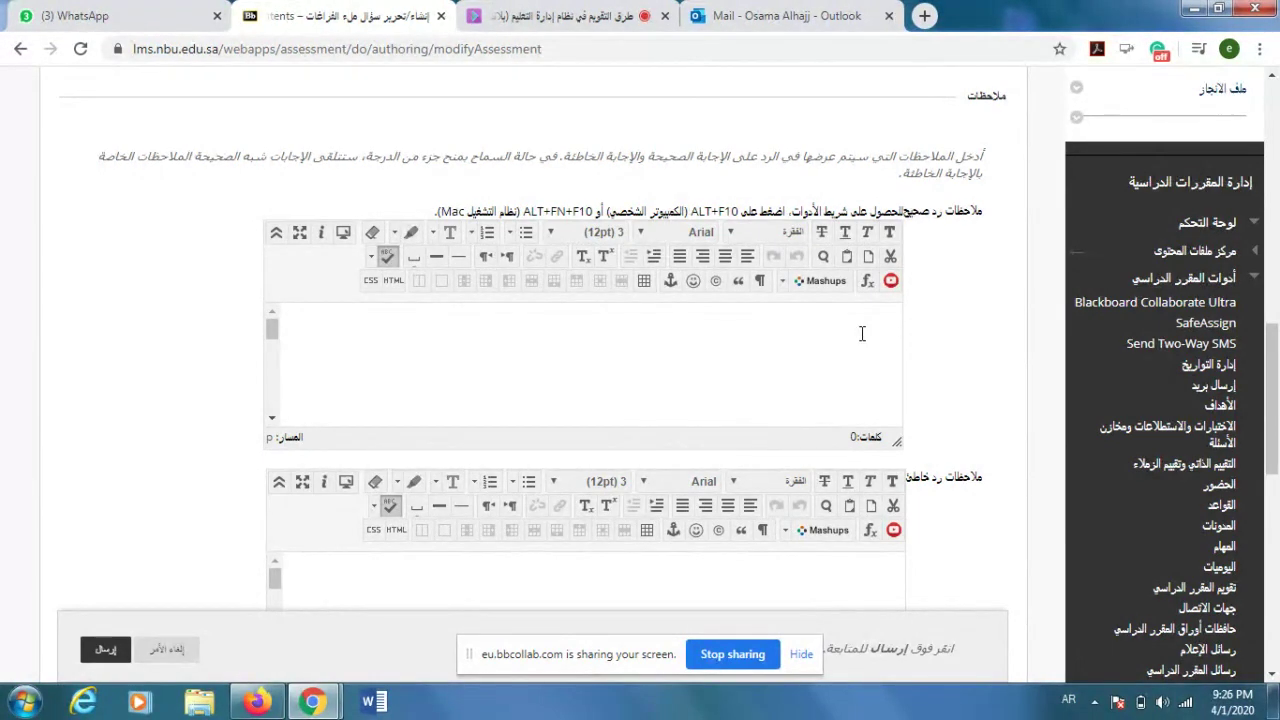
scroll(816, 495, "down", 2)
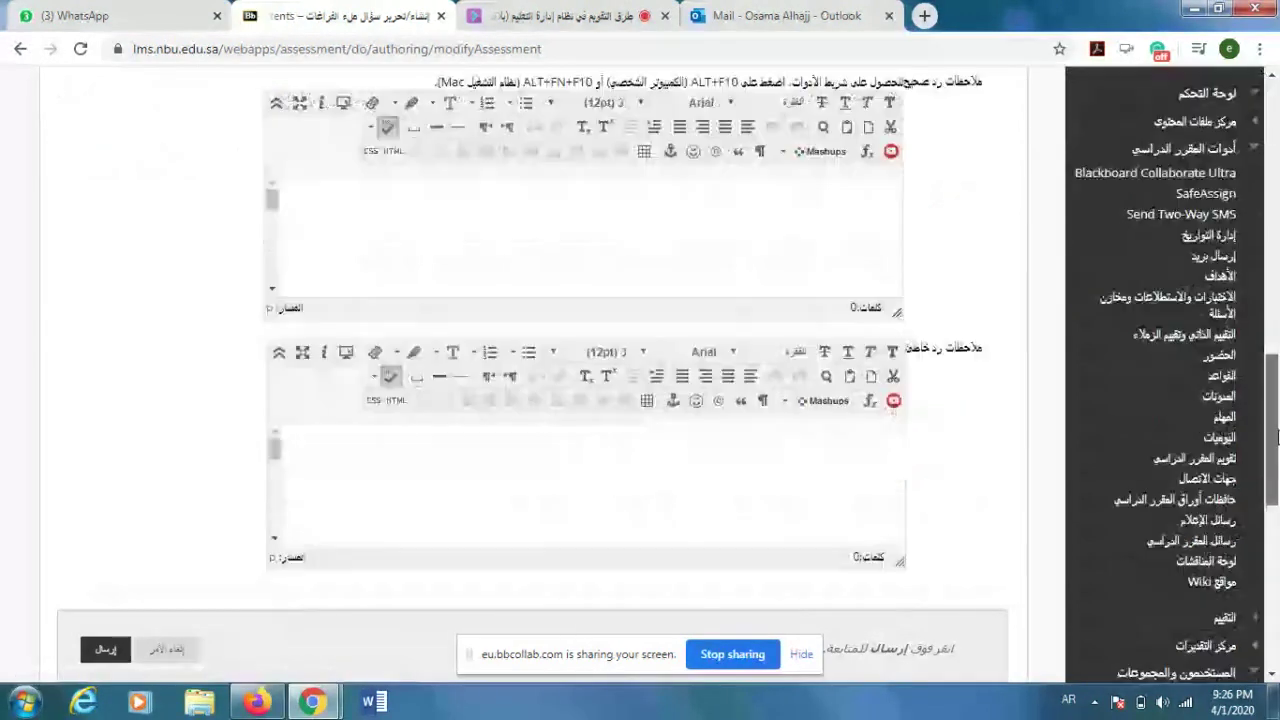
Enter incorrect-answer feedback 'راجع الفصل الثالث' and submit question 2.
left_click(813, 461)
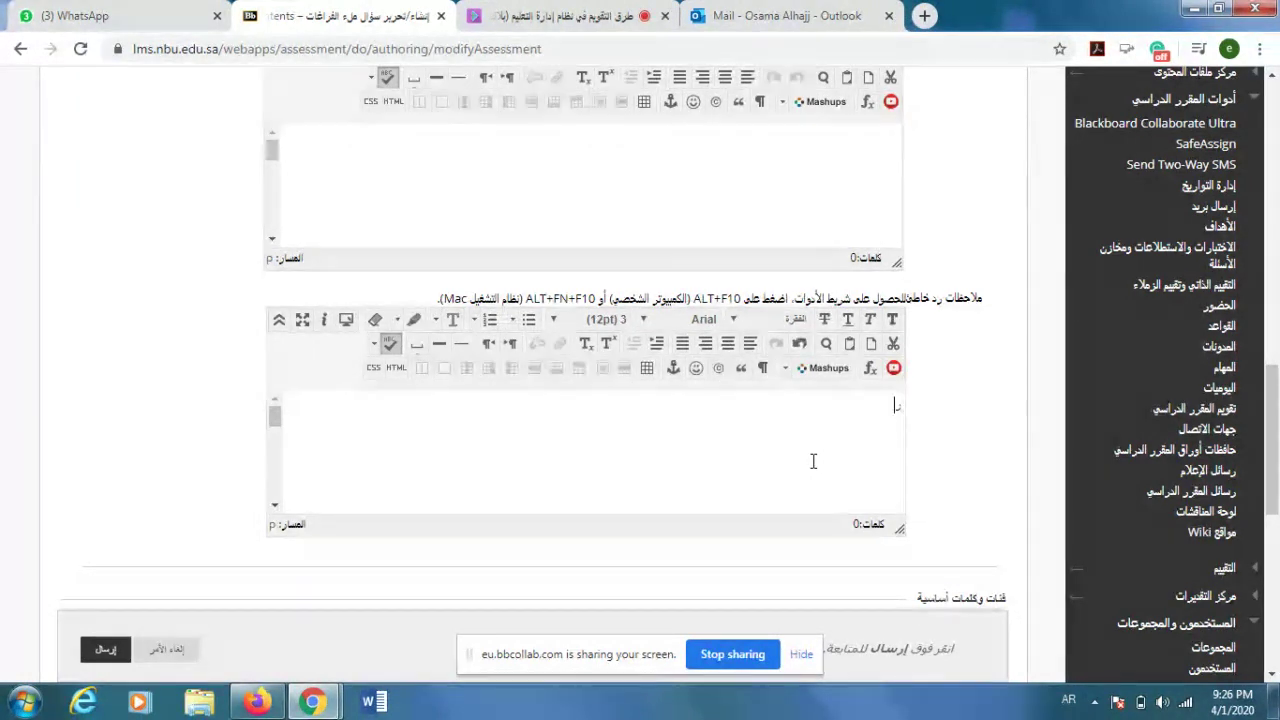
type("راجع الفصل الثالث")
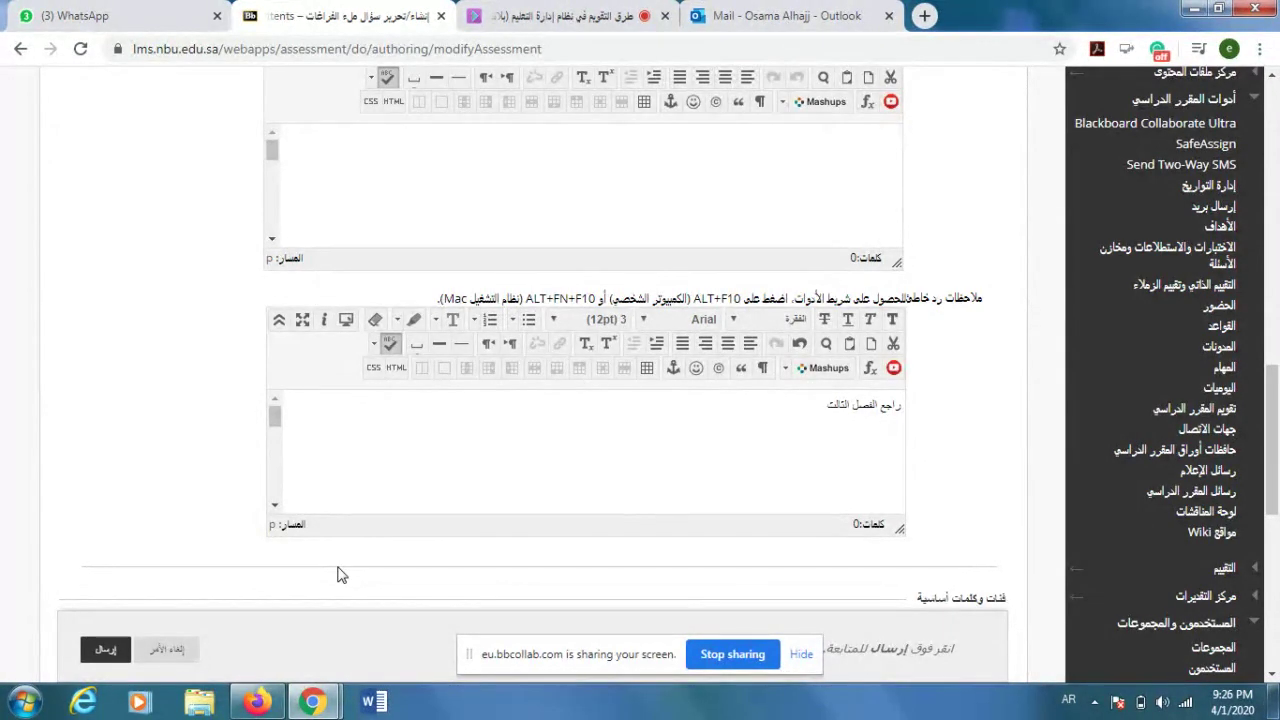
left_click(105, 650)
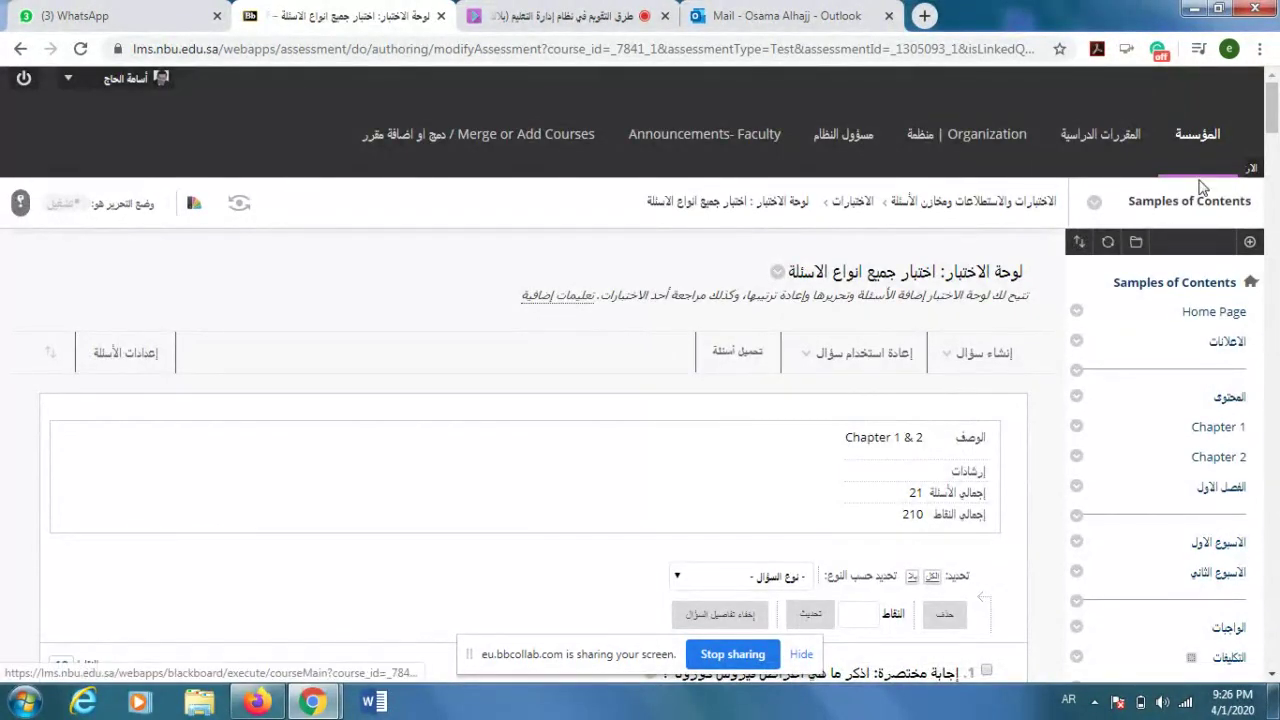
Edit question 3, the either/or question on coronaviruses discovered in the 1960s, from its action menu.
left_click_drag(1272, 120, 1274, 206)
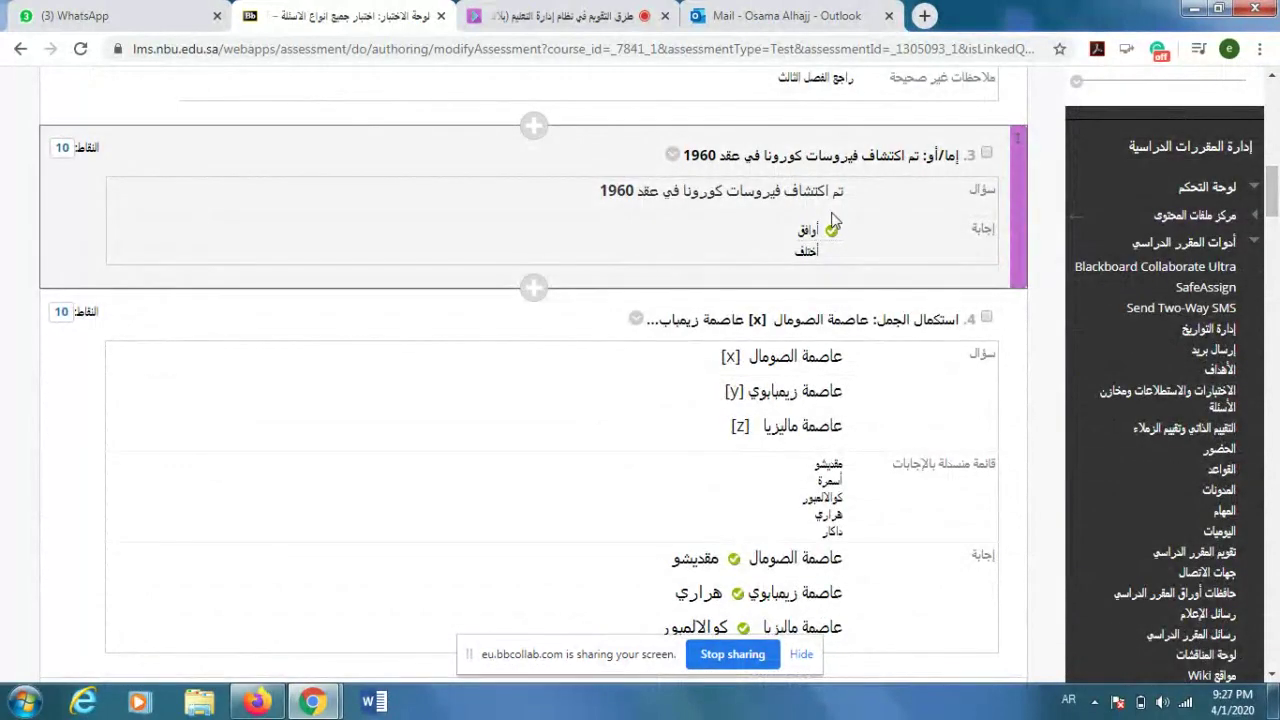
left_click(673, 155)
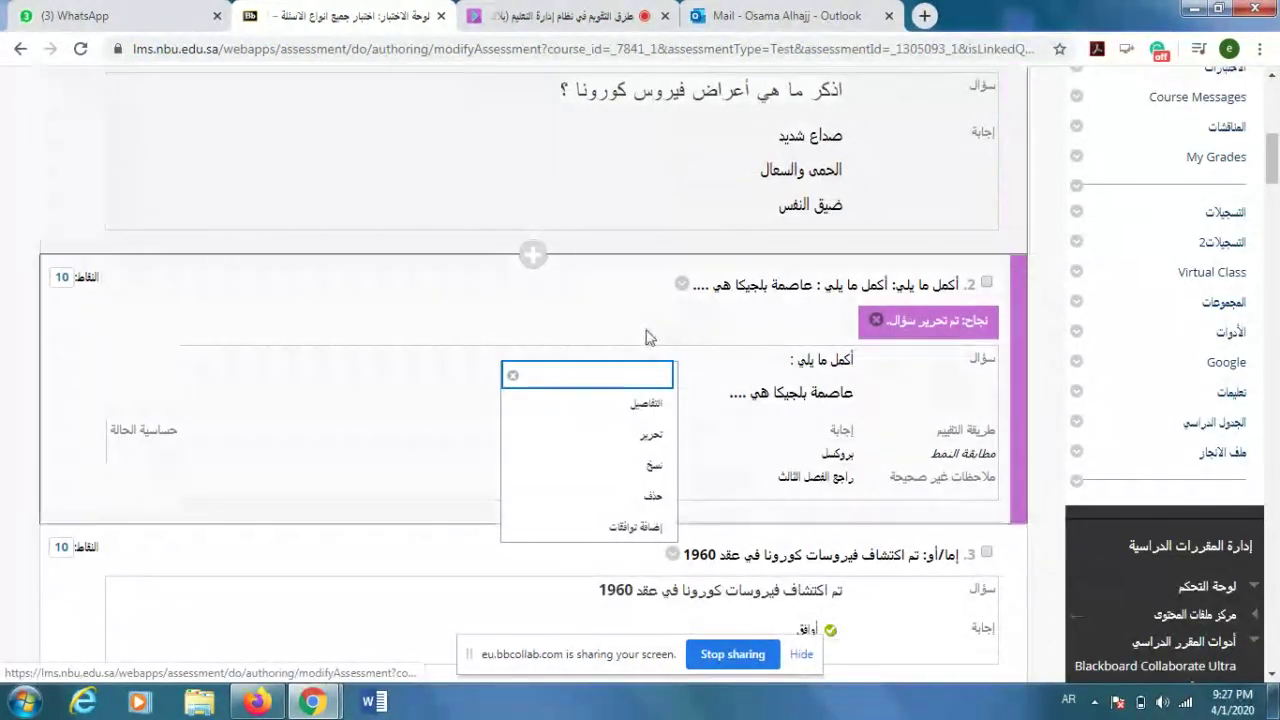
left_click(650, 434)
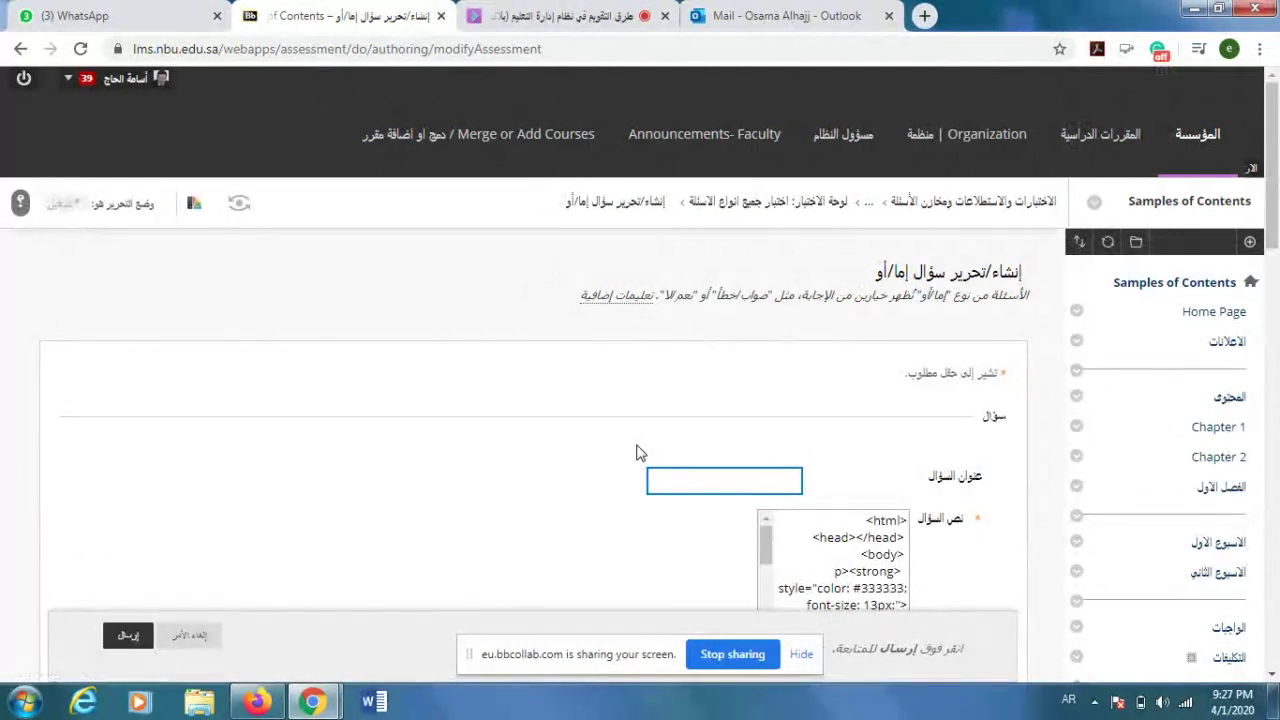
Keep the either/or question's answer orientation horizontal (أفقي).
left_click_drag(1276, 218, 1276, 275)
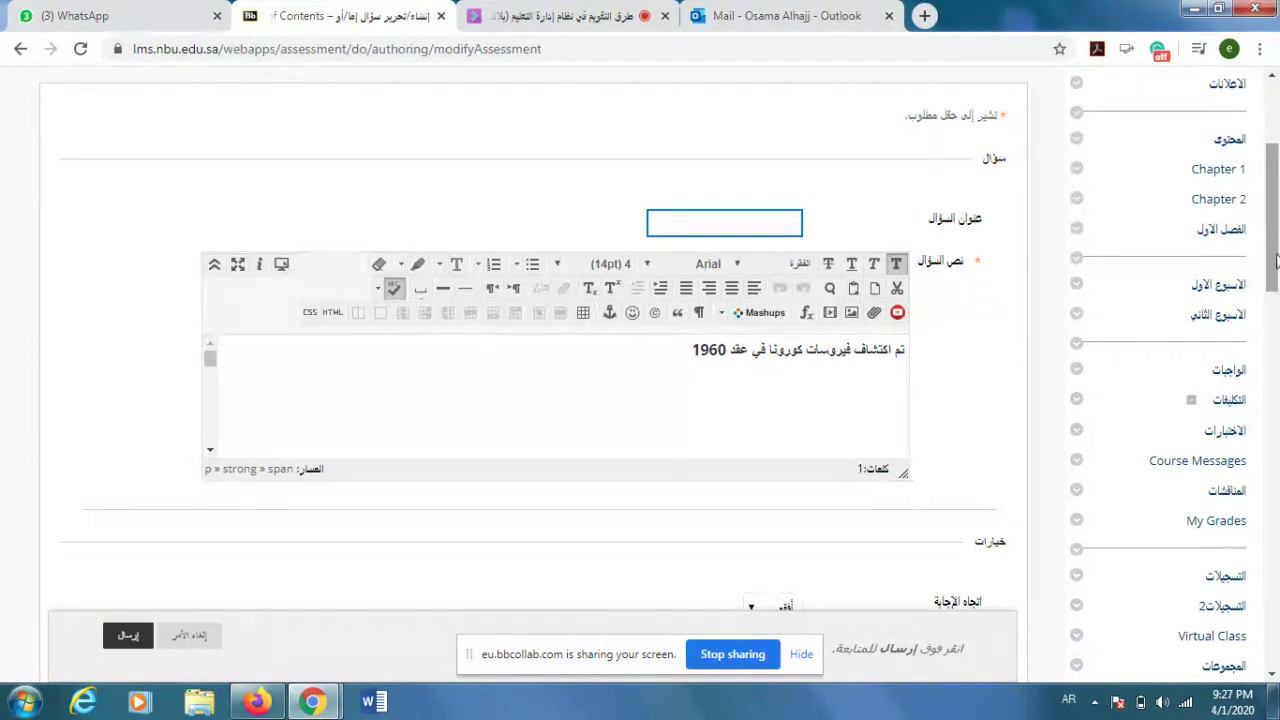
left_click_drag(1278, 275, 1278, 333)
left_click(780, 318)
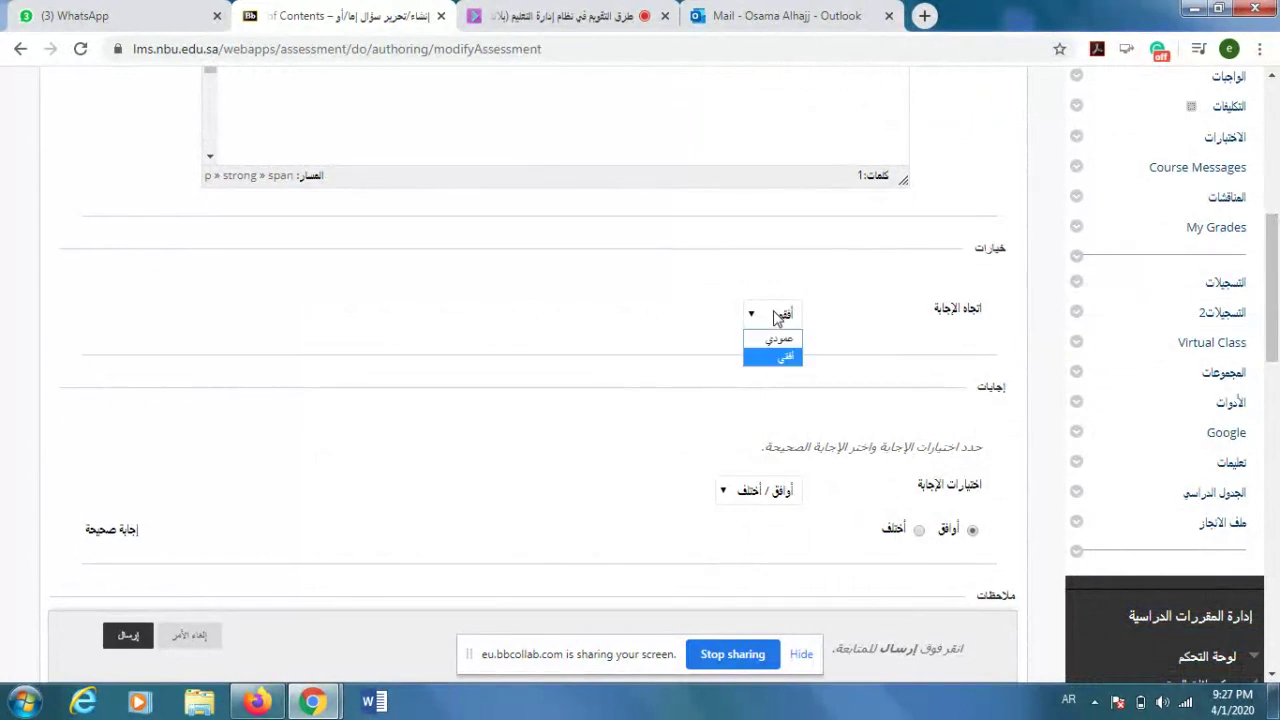
left_click(780, 318)
left_click_drag(1276, 311, 1276, 335)
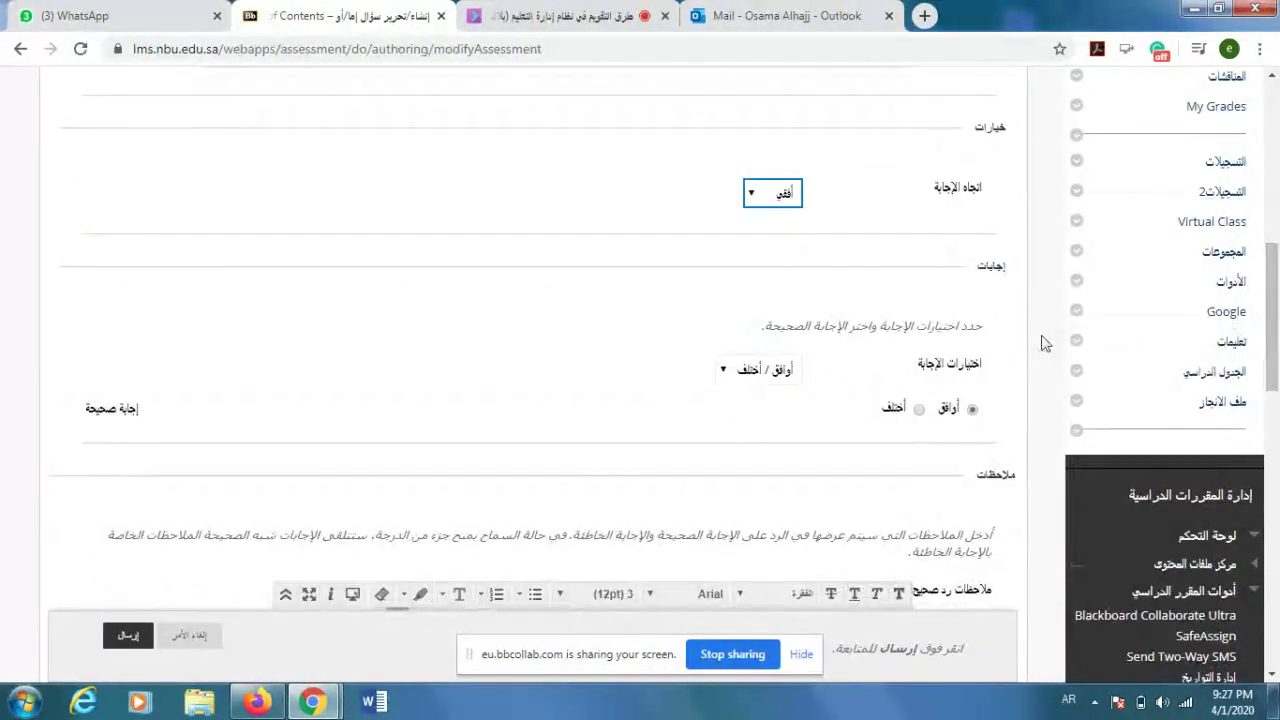
left_click(750, 376)
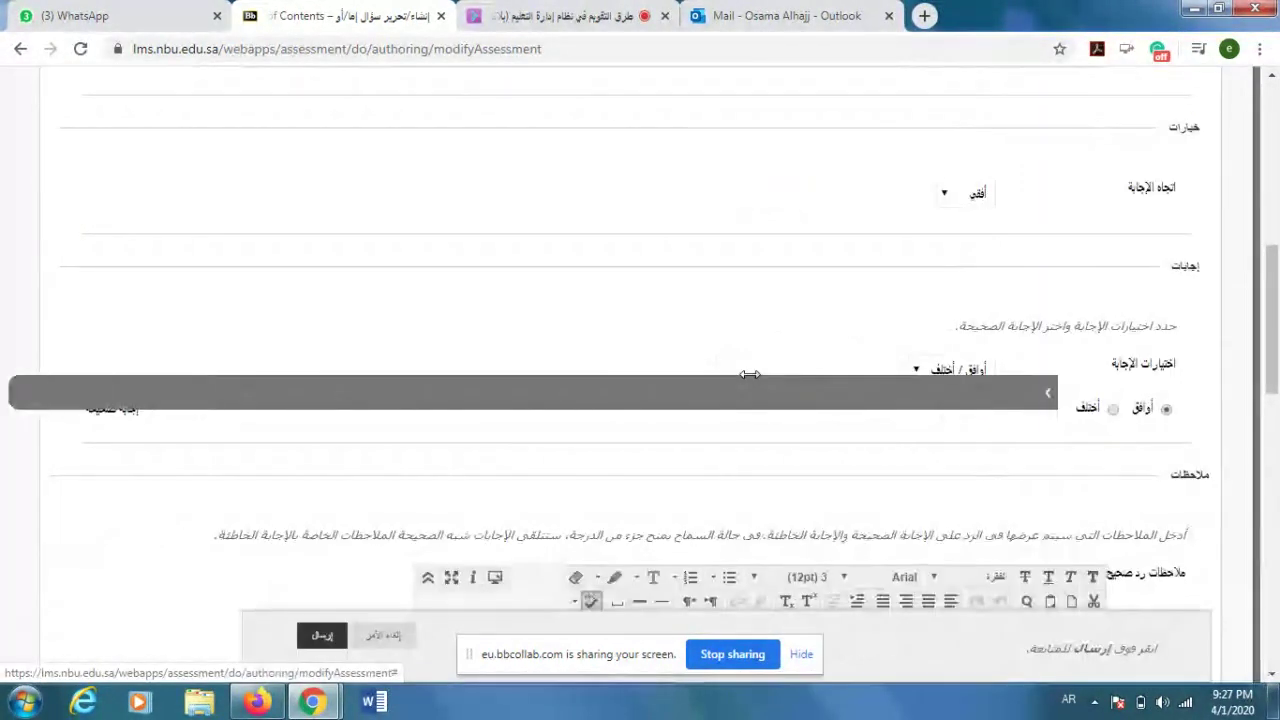
left_click(750, 376)
Keep أوافق / أختلف as the answer choices and submit the question.
scroll(748, 373, "down", 1)
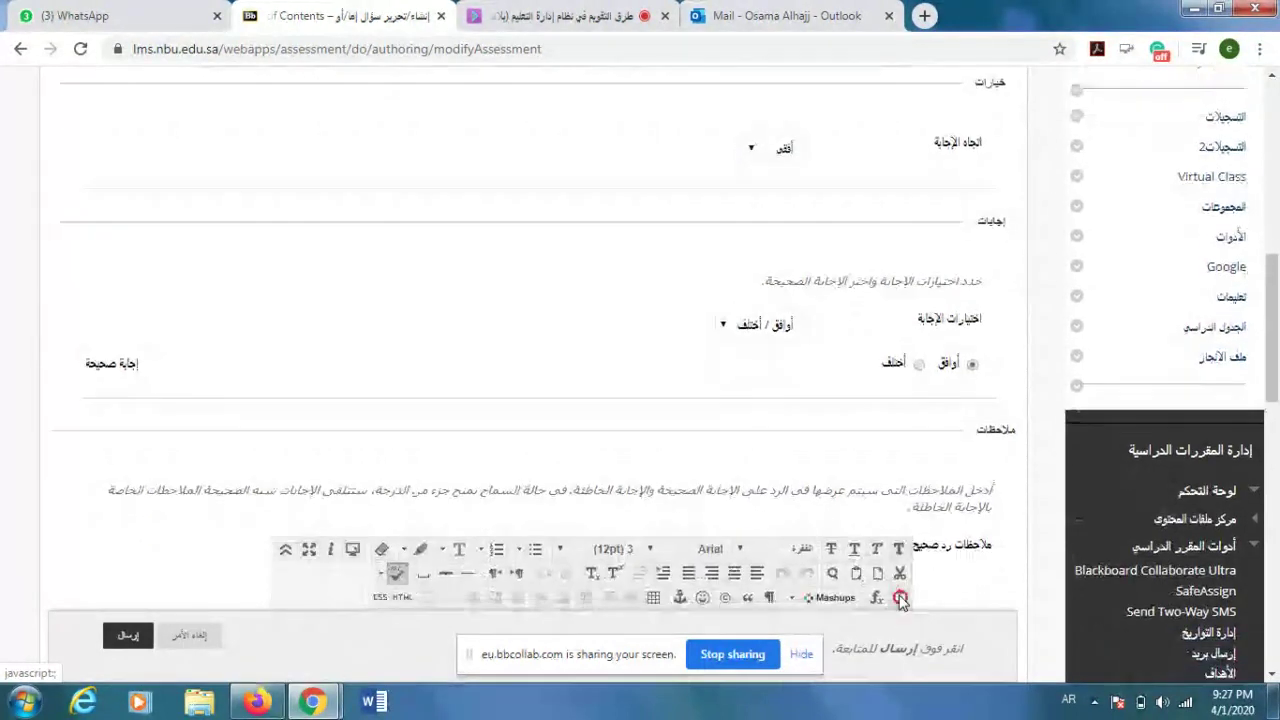
left_click(734, 296)
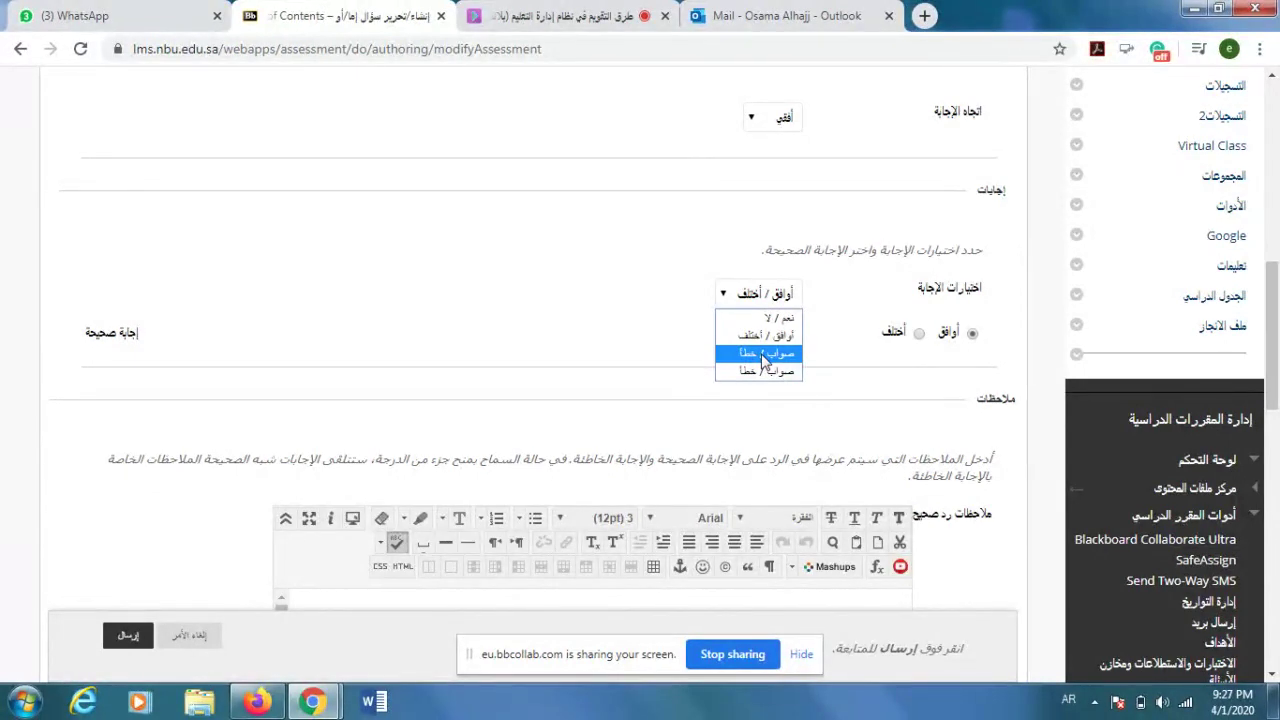
left_click(663, 326)
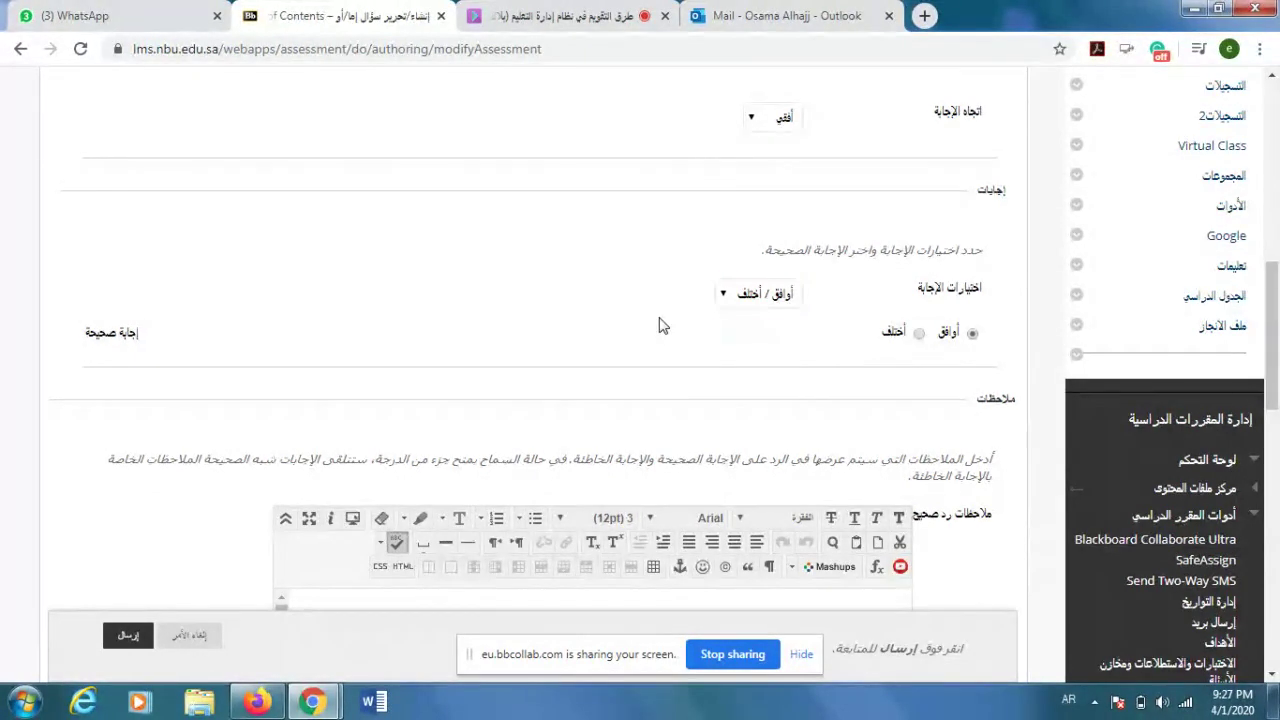
scroll(1276, 357, "down", 1)
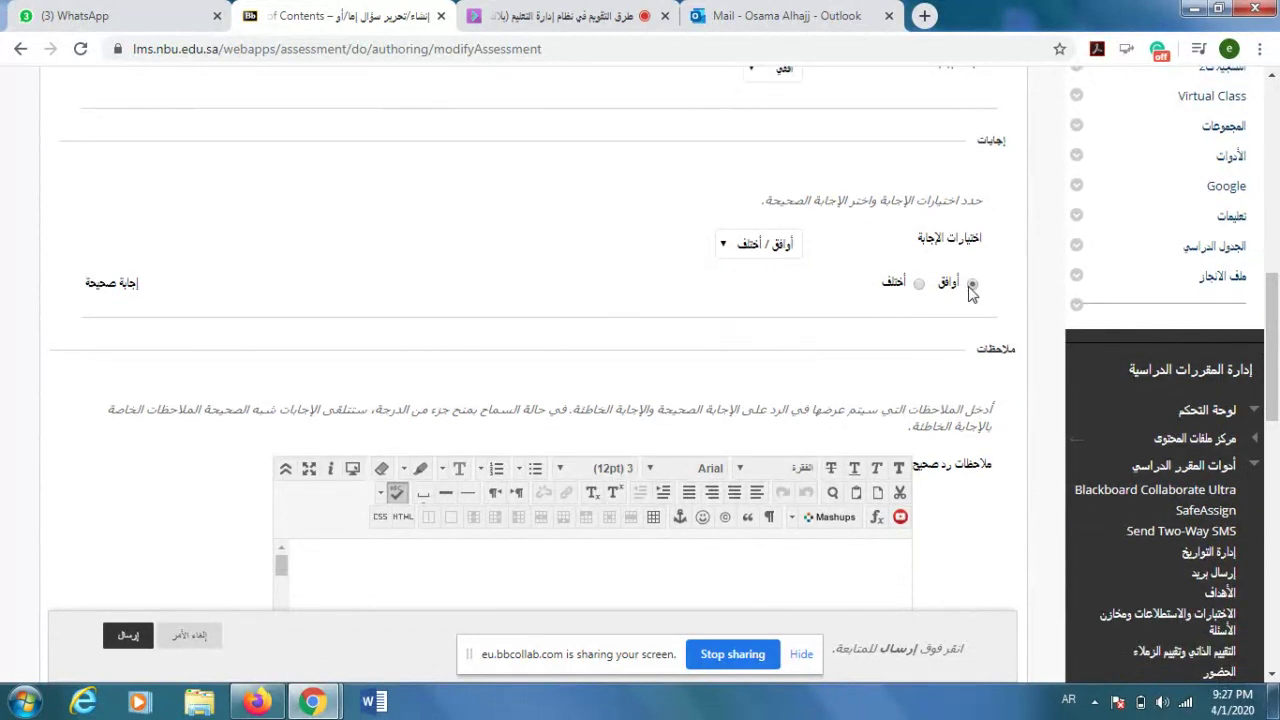
scroll(1276, 283, "down", 2)
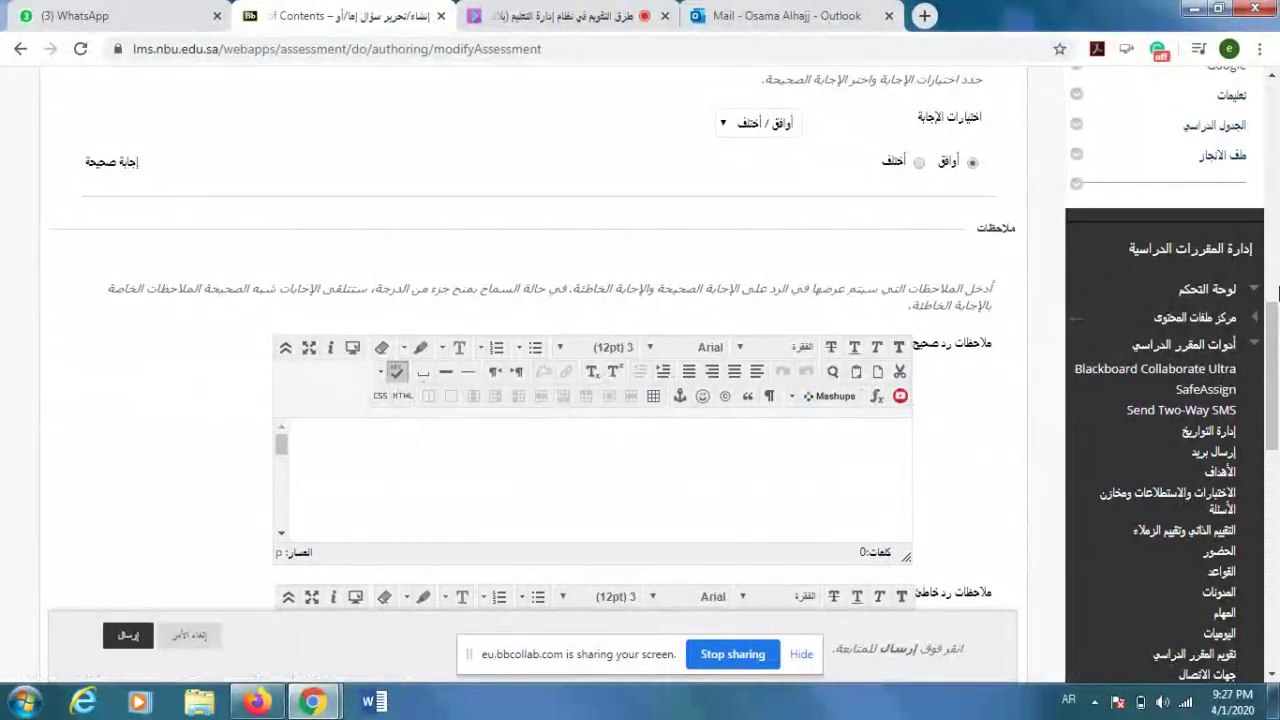
scroll(1276, 368, "down", 1)
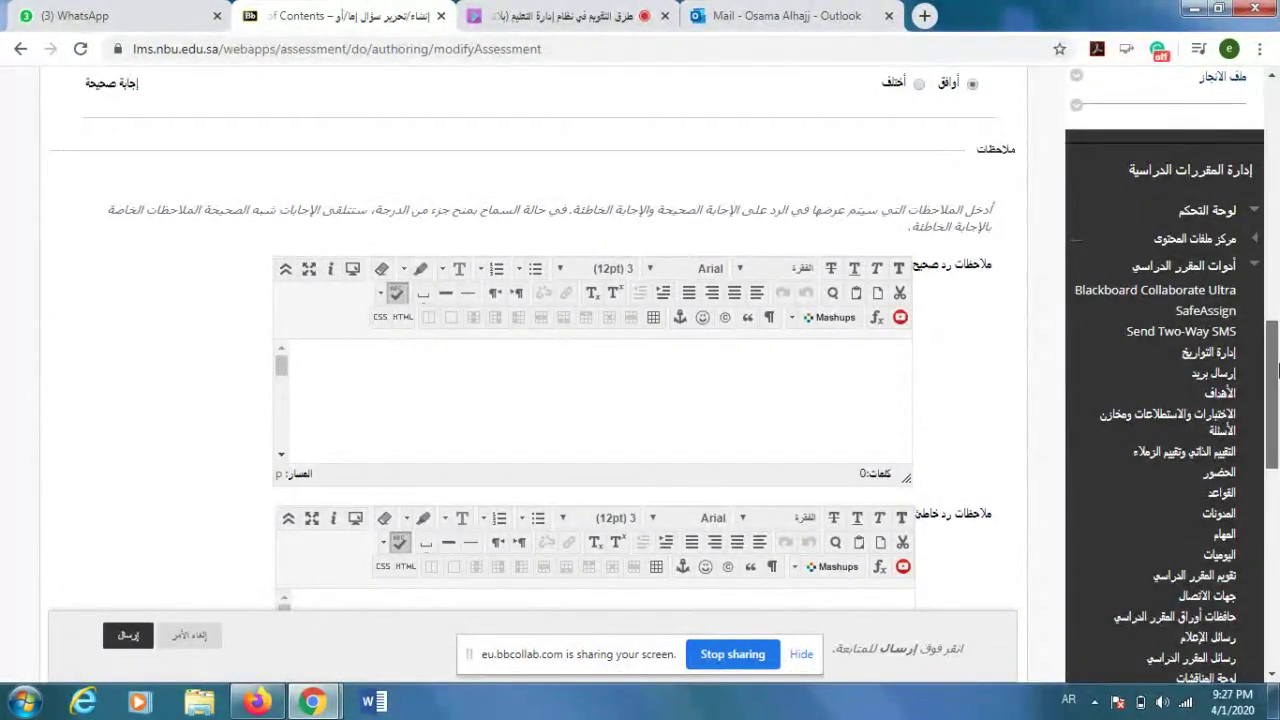
left_click_drag(1278, 368, 1278, 547)
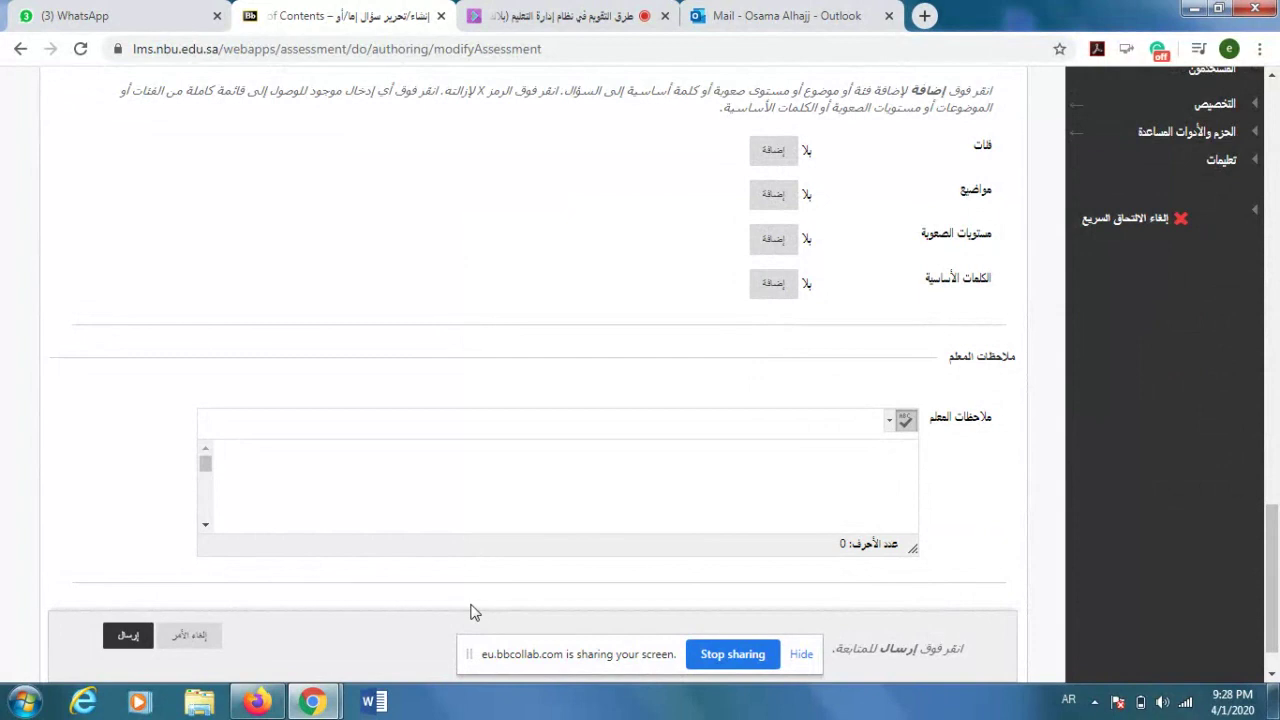
left_click(130, 640)
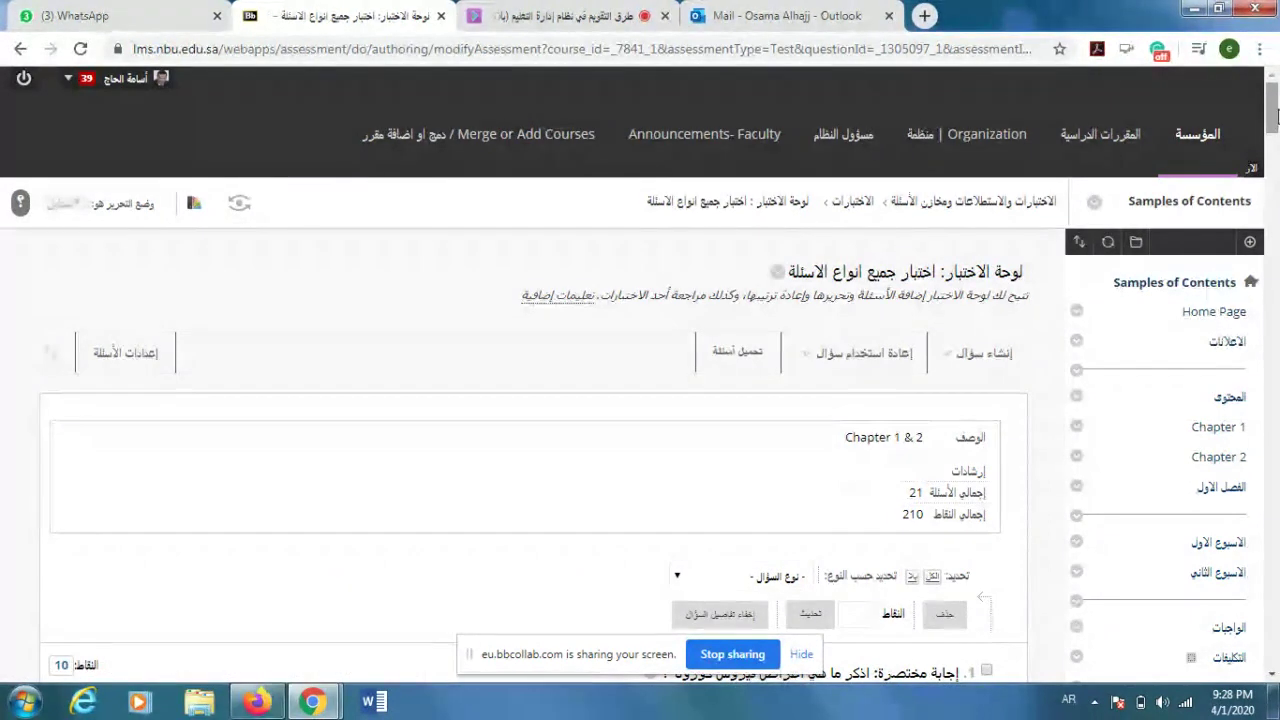
Edit question 4, the sentence-completion question on African and Asian capitals, from its action menu.
scroll(1275, 120, "down", 5)
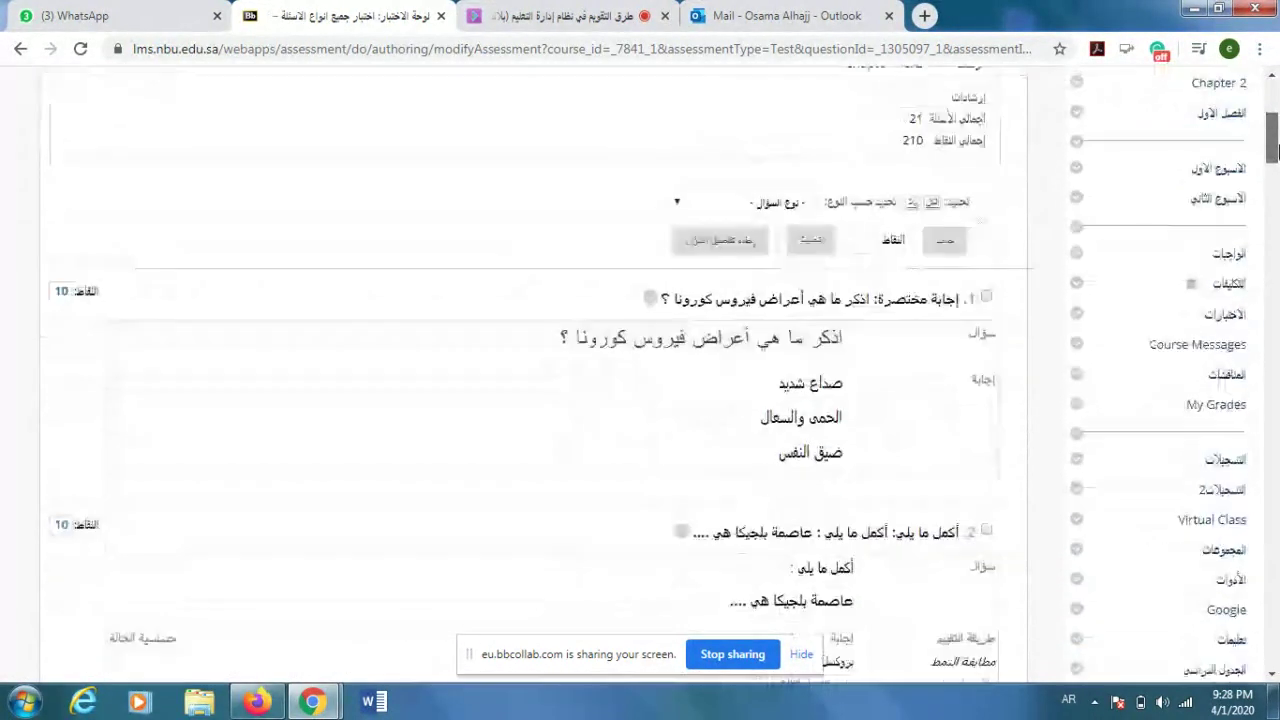
left_click_drag(1277, 156, 1277, 201)
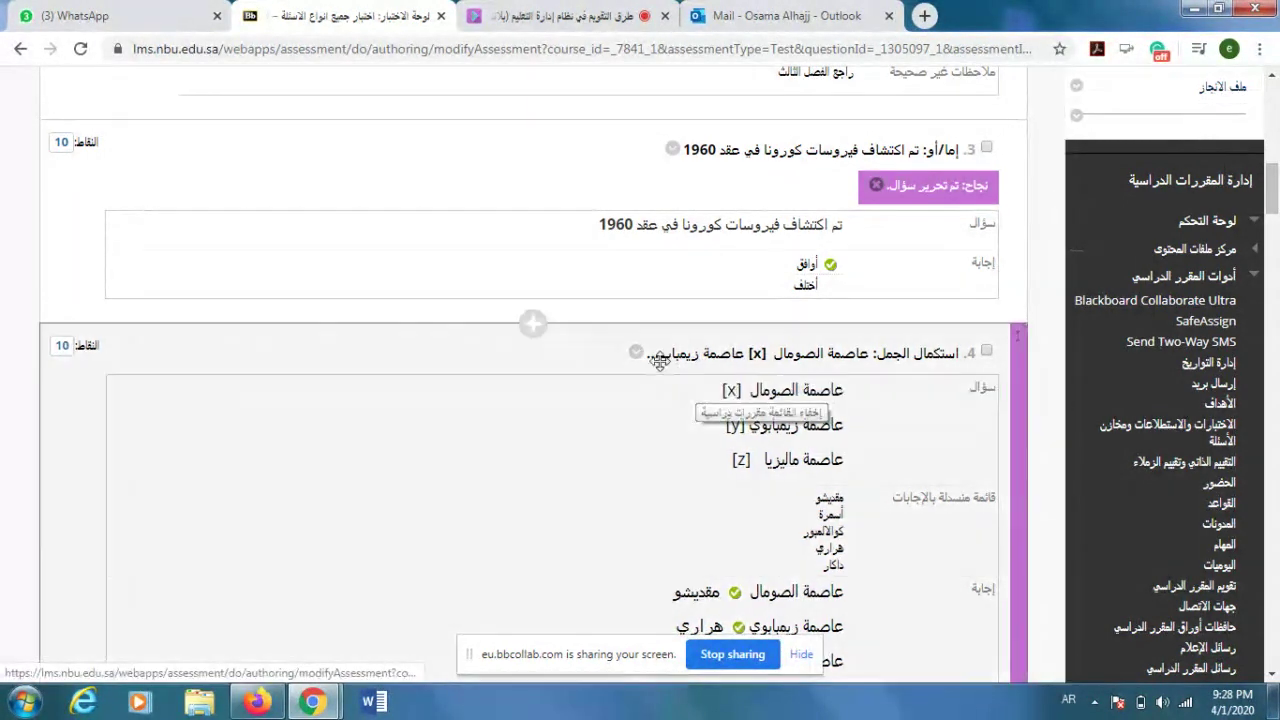
left_click(636, 353)
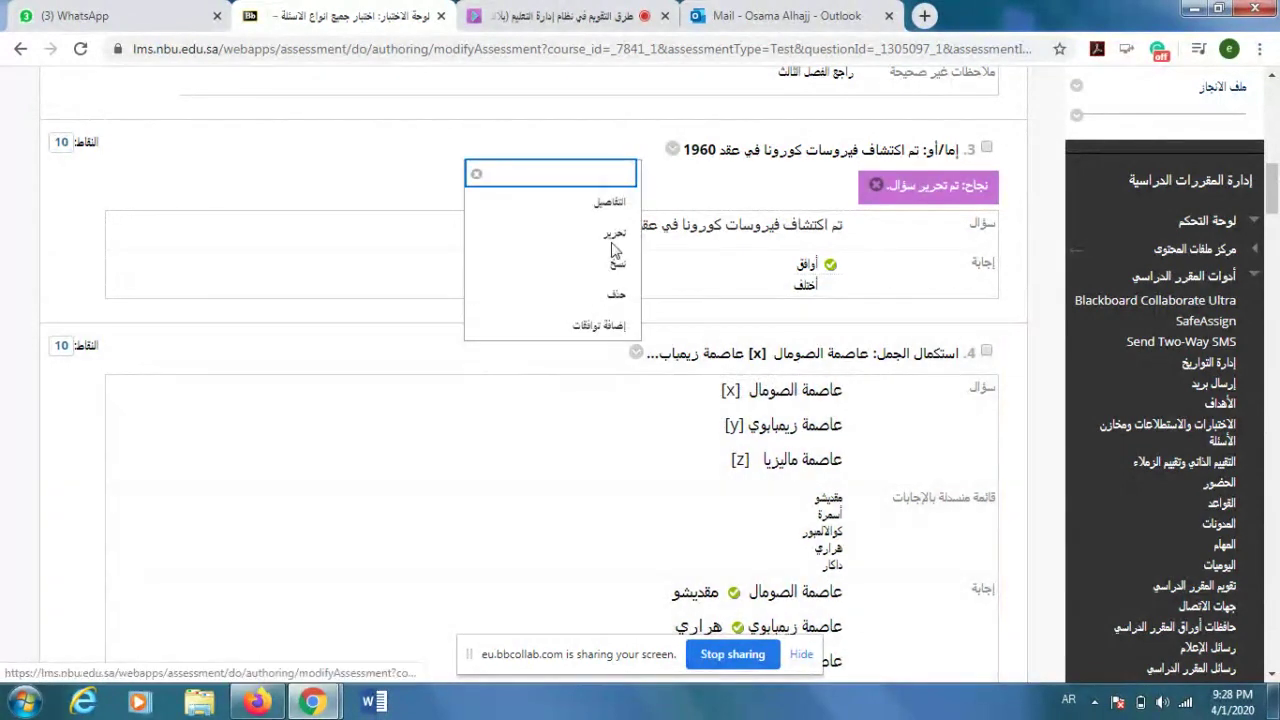
left_click(613, 234)
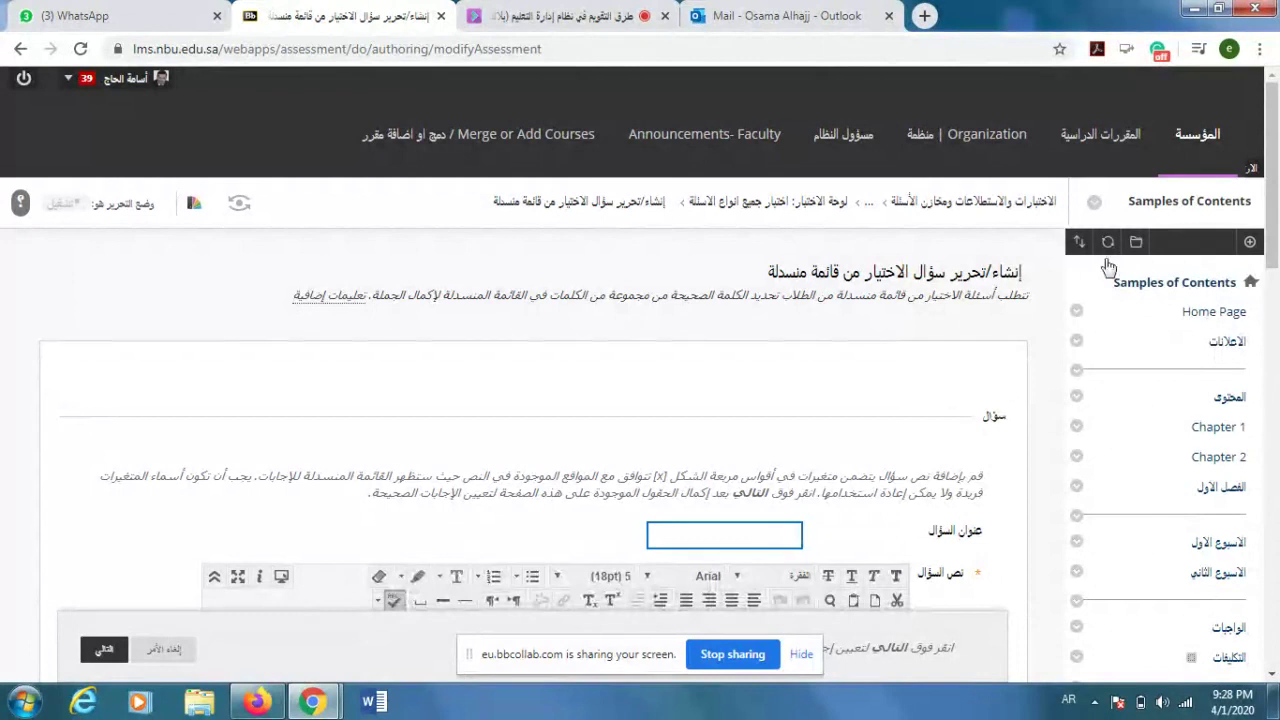
Insert a new first line 'حدد عاصمة كل دولة من الاتي:' above the three capital blanks.
left_click_drag(1278, 163, 1278, 181)
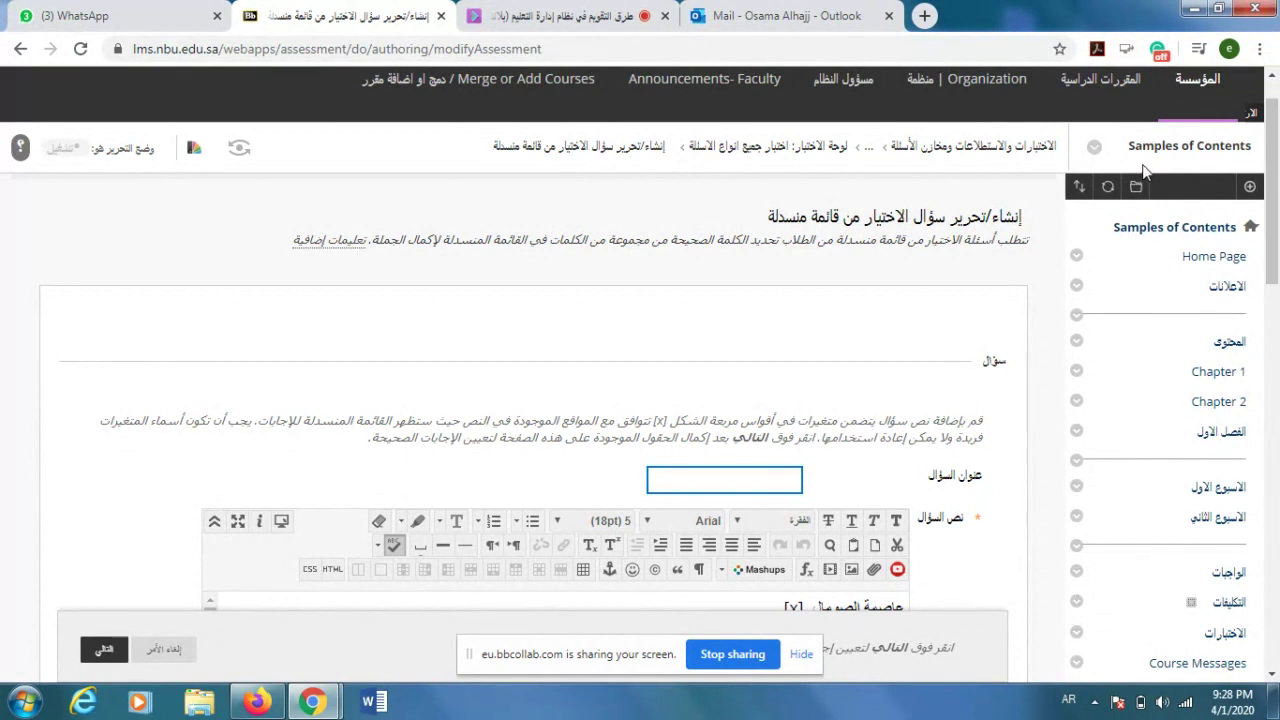
left_click_drag(765, 228, 899, 206)
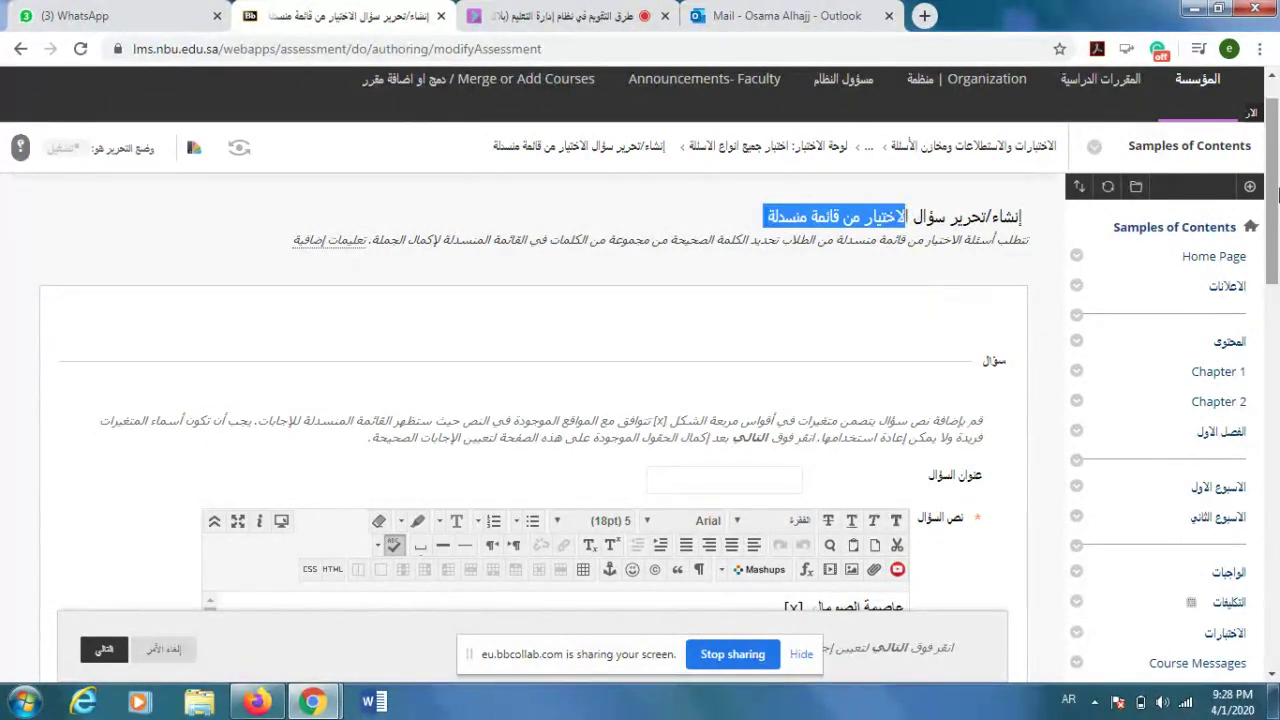
left_click_drag(1275, 188, 1277, 248)
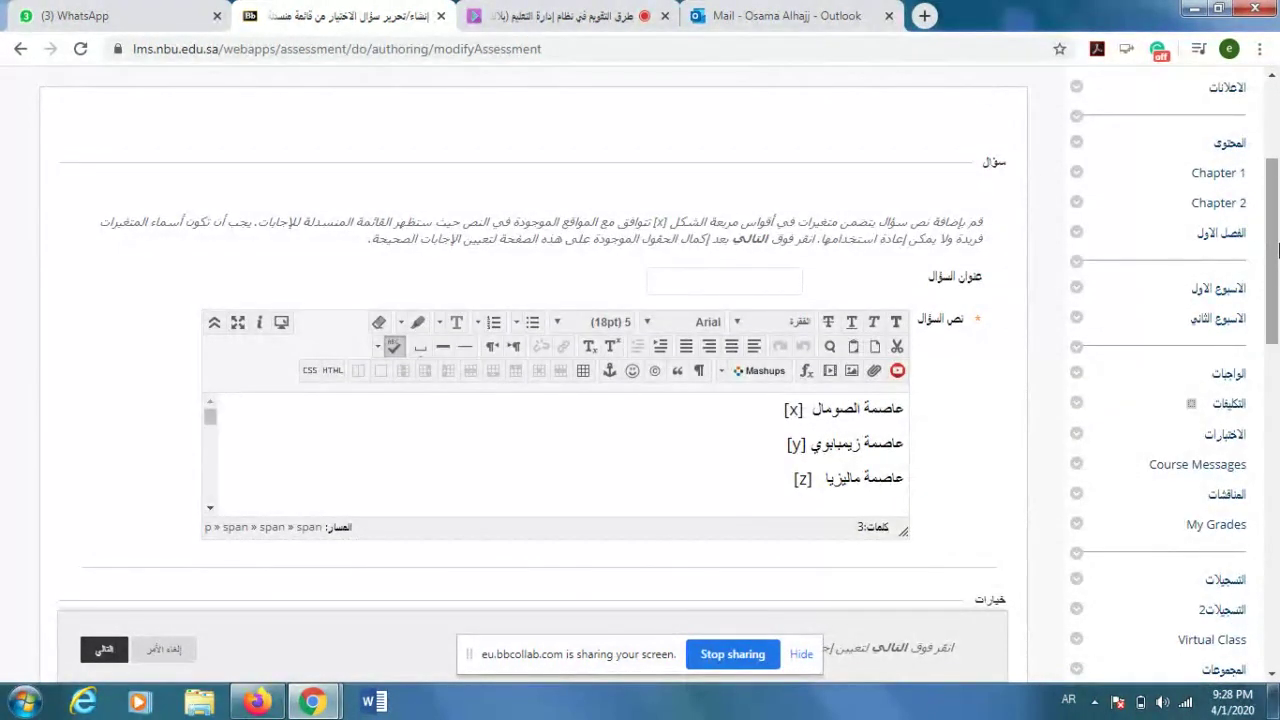
left_click(897, 418)
key("Return")
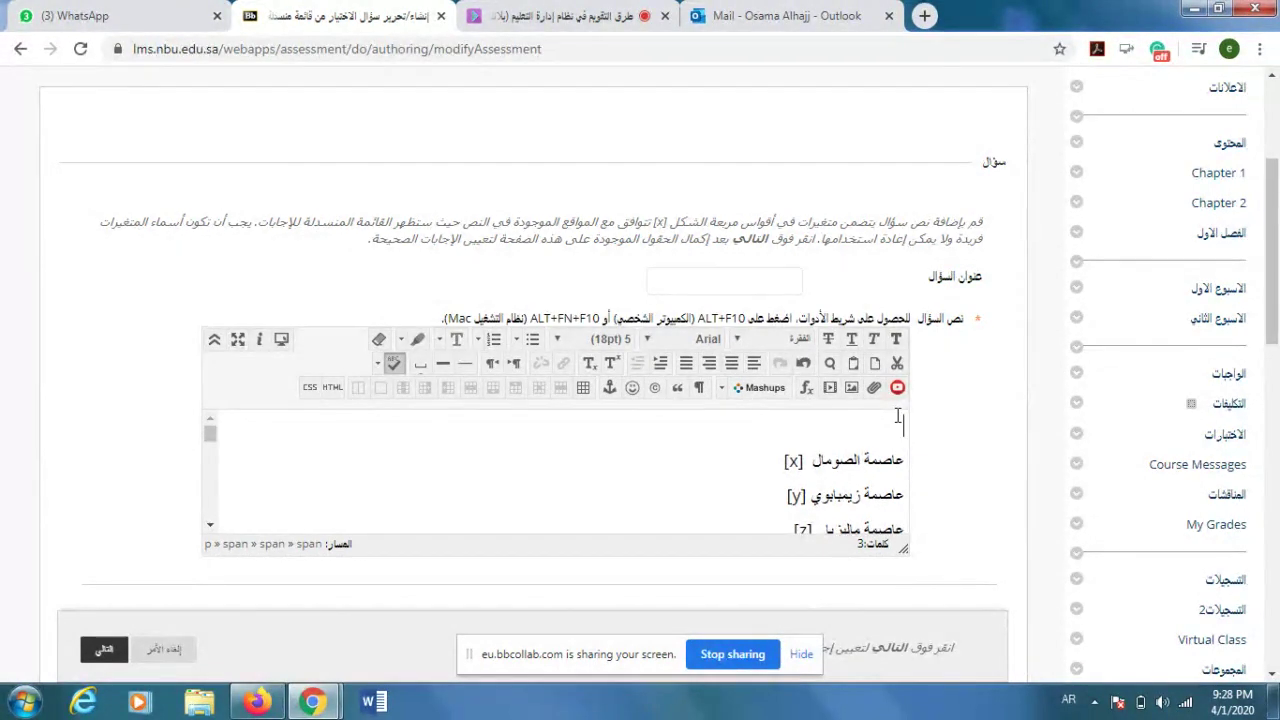
type("حدد عاصمة كل دولة من الات")
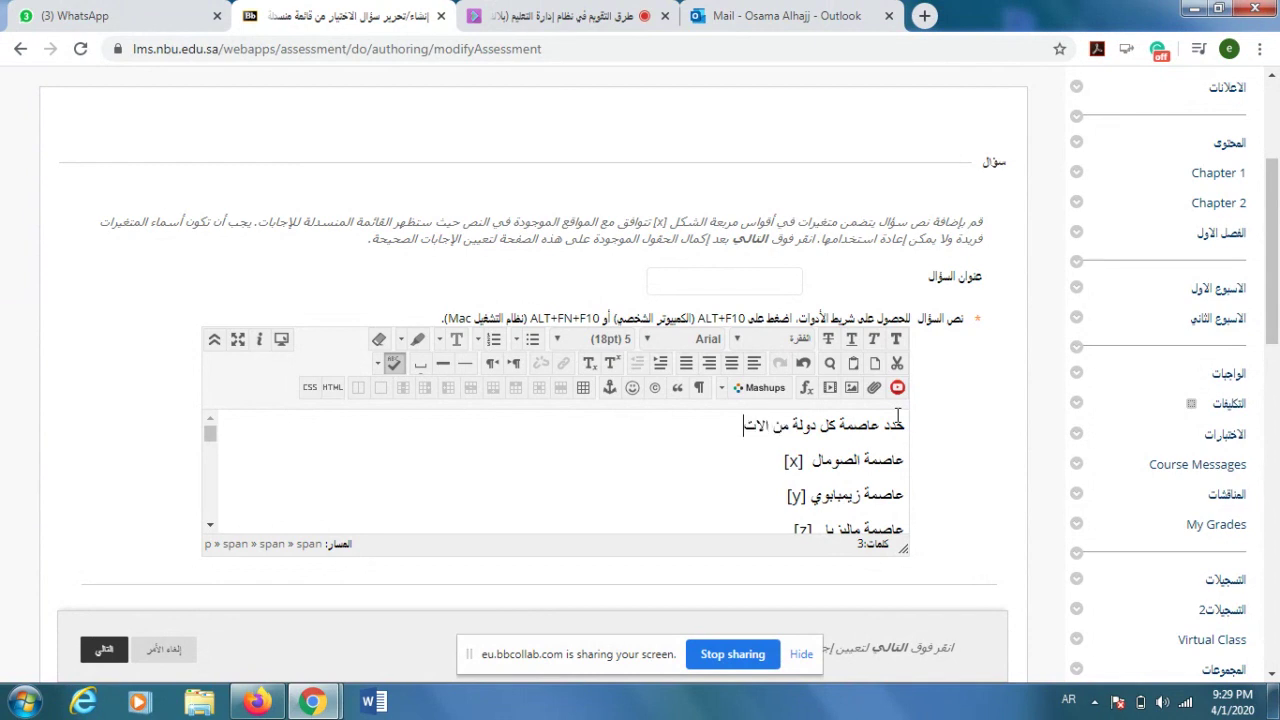
type("ي:")
scroll(372, 421, "down", 1)
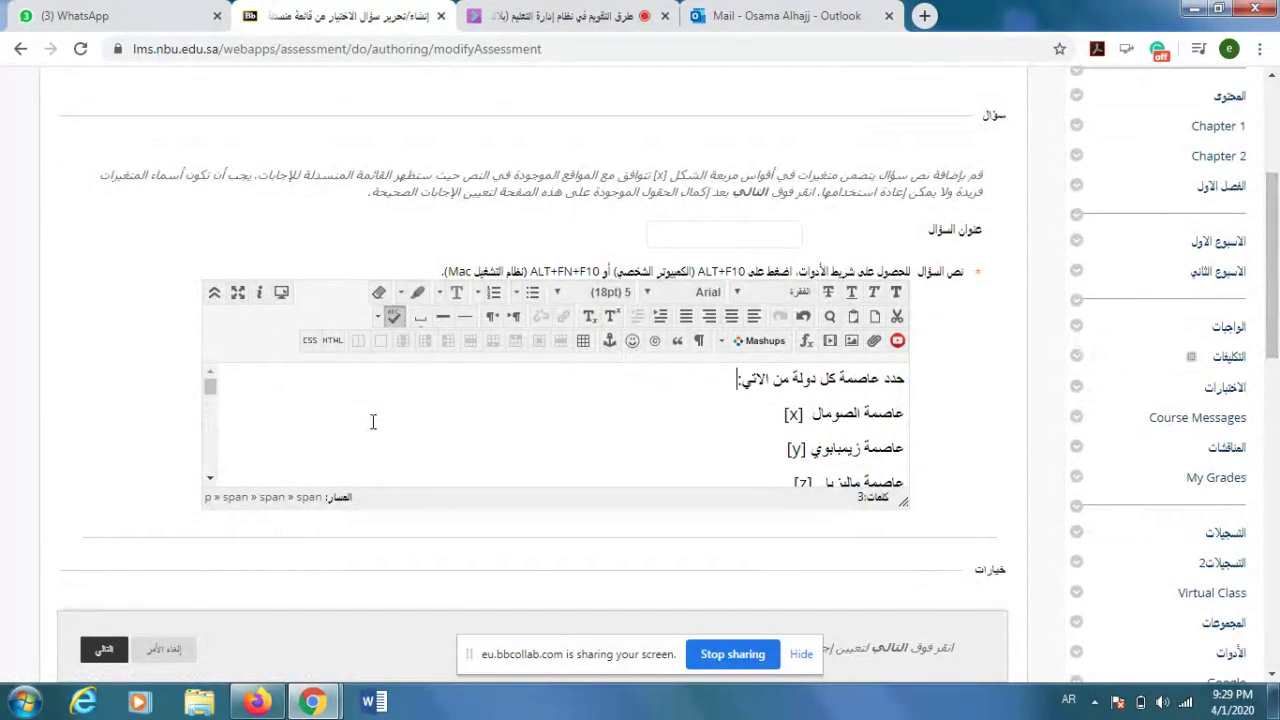
left_click(209, 483)
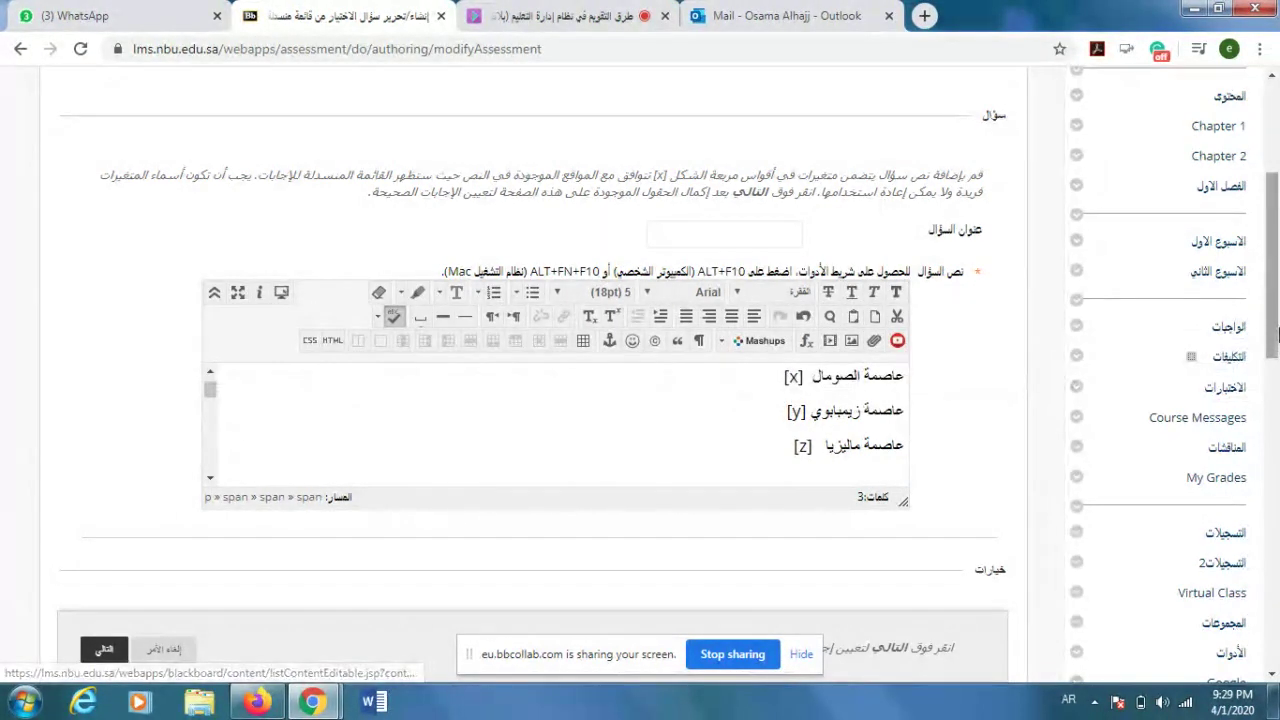
Review the question text and its five dropdown answers, then continue to the correct-answers step.
scroll(1275, 335, "up", 1)
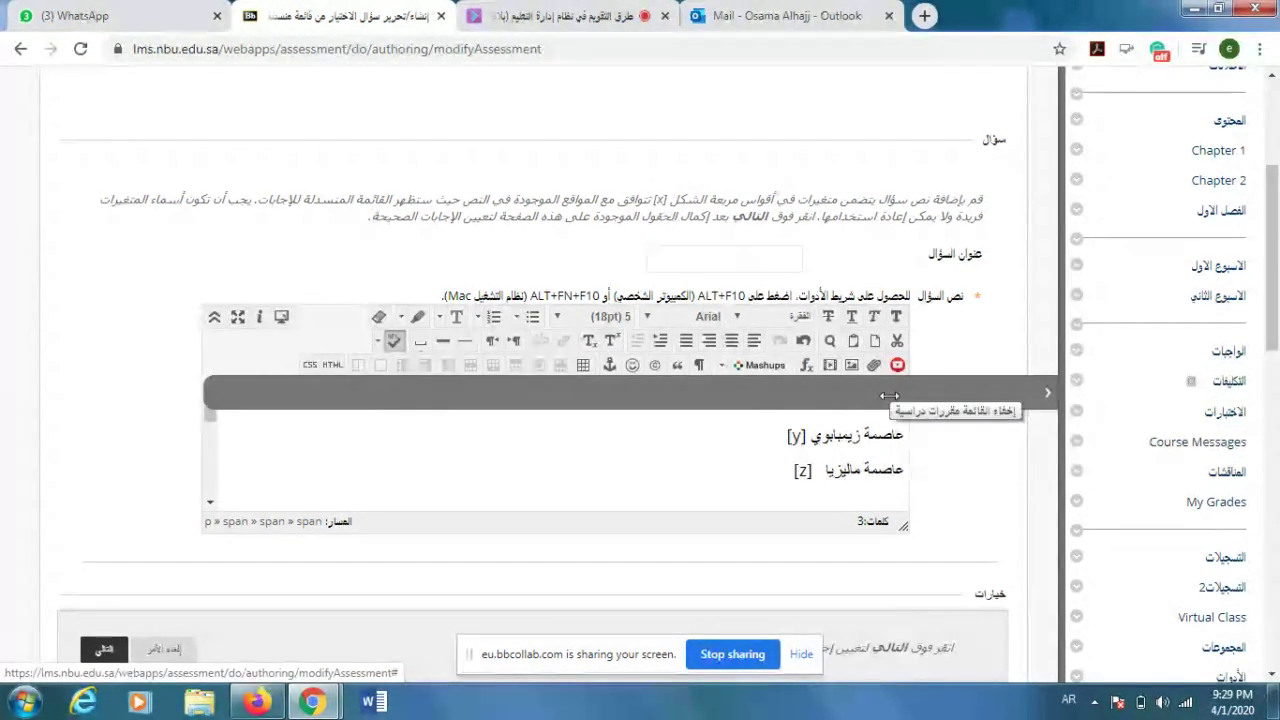
scroll(1276, 275, "up", 1)
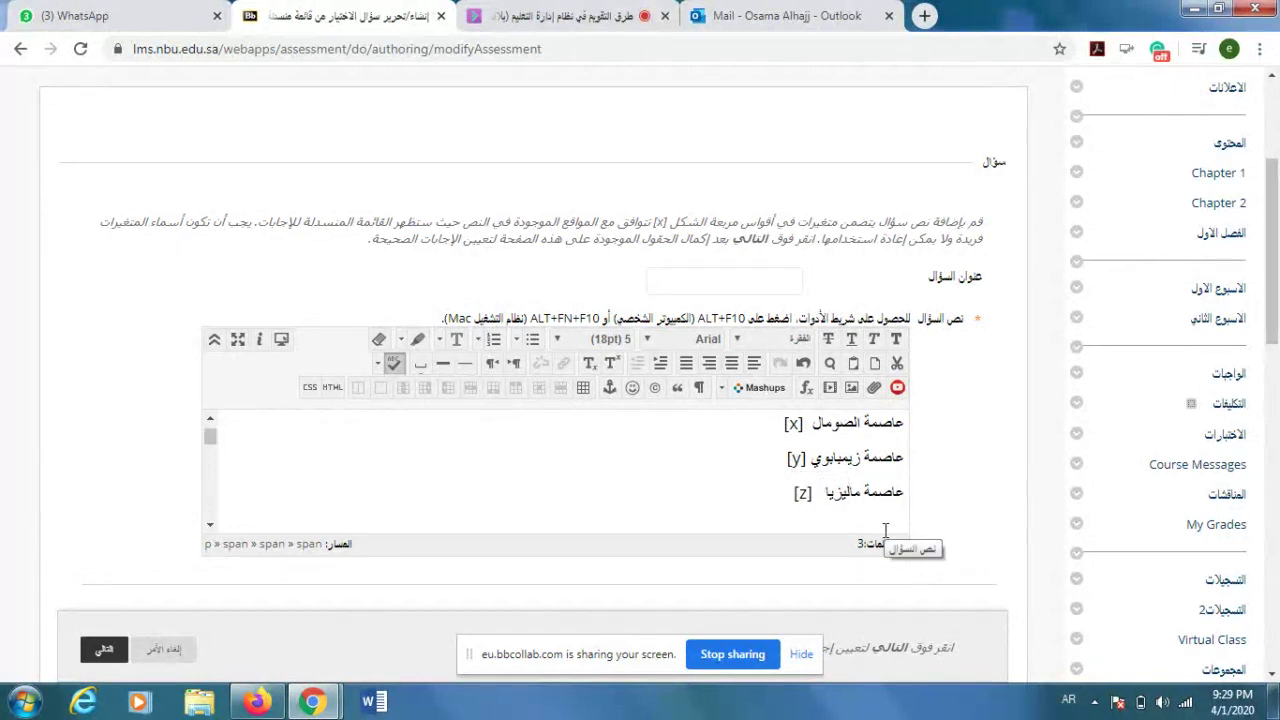
left_click_drag(1276, 312, 1276, 370)
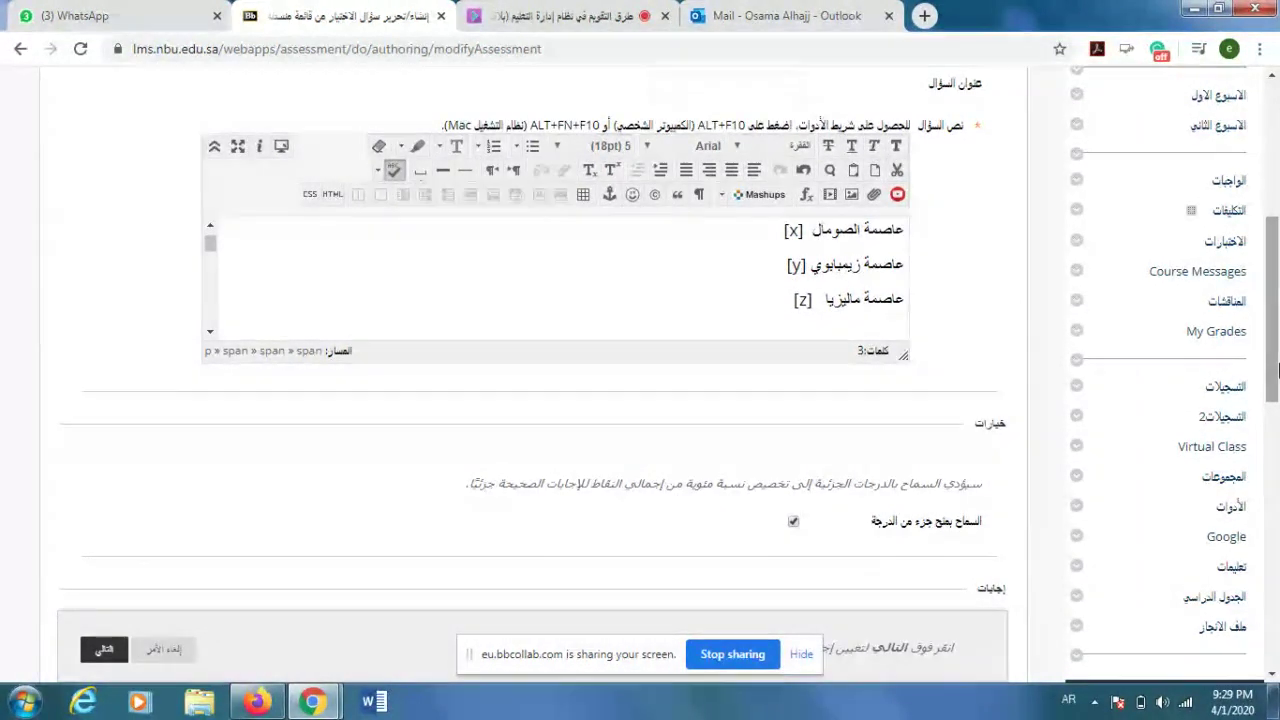
left_click_drag(1276, 370, 1276, 408)
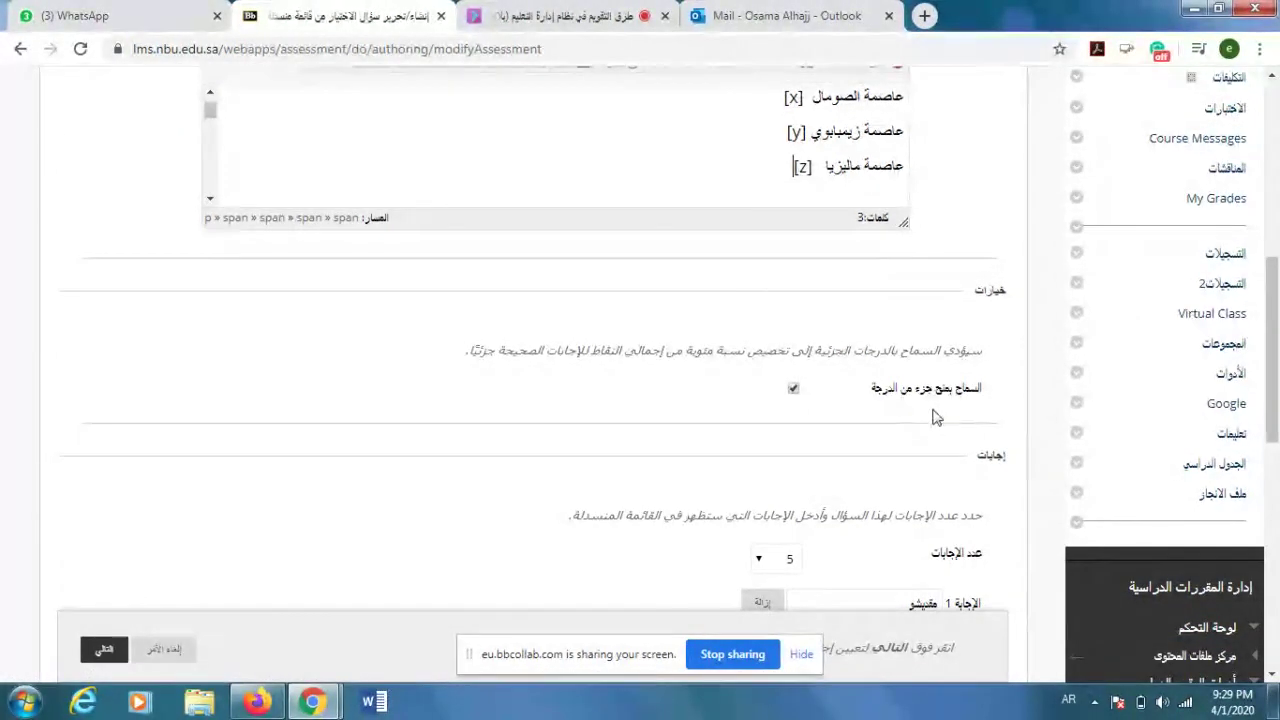
scroll(1262, 355, "down", 1)
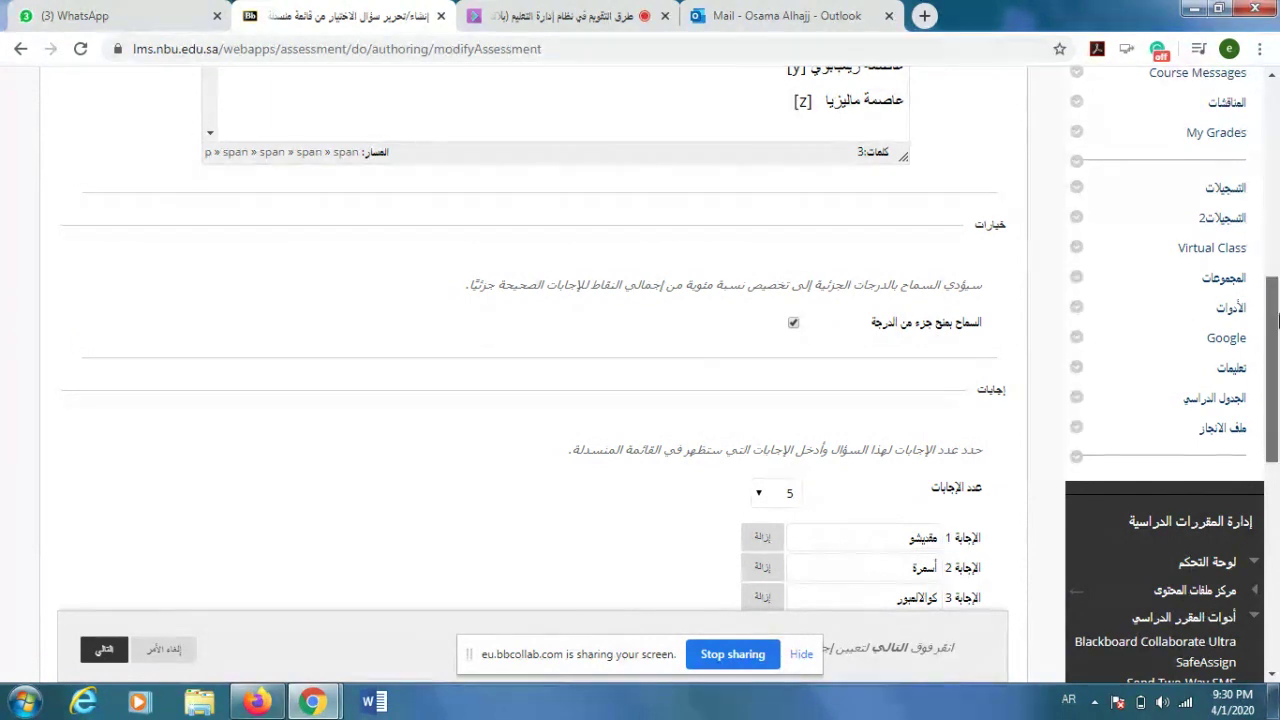
scroll(1275, 338, "down", 1)
left_click_drag(1275, 338, 1276, 368)
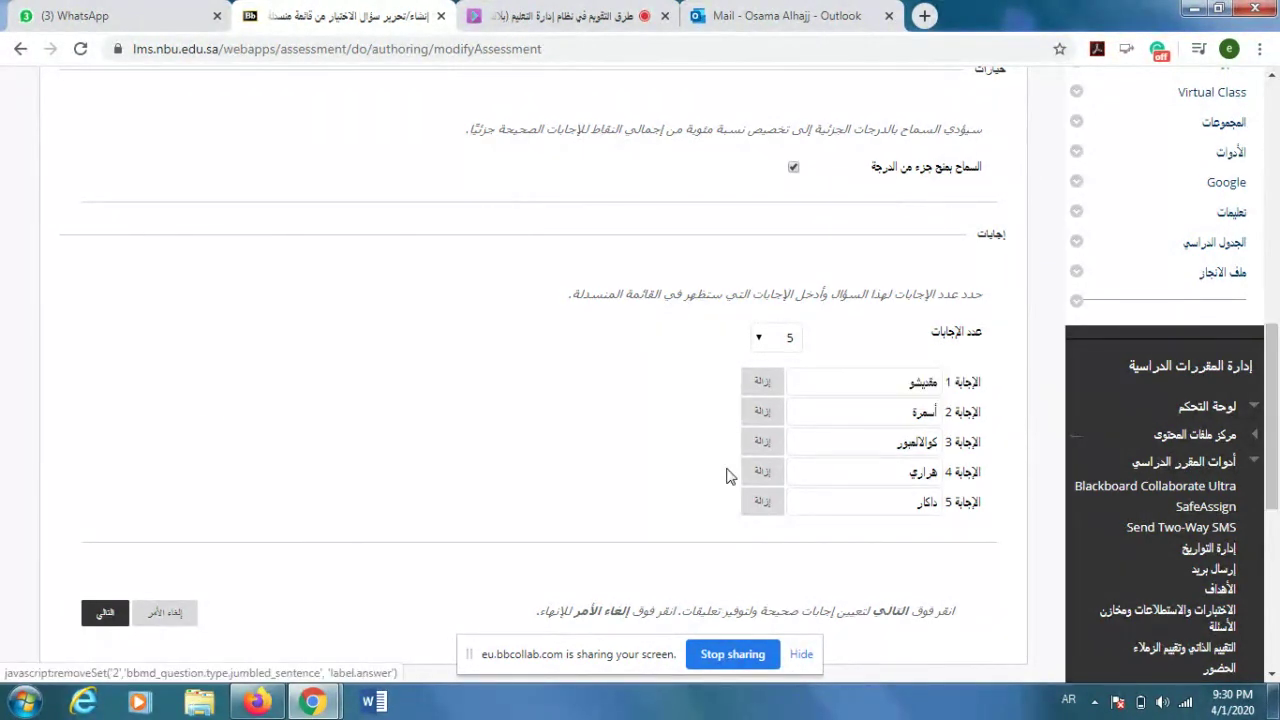
left_click(105, 617)
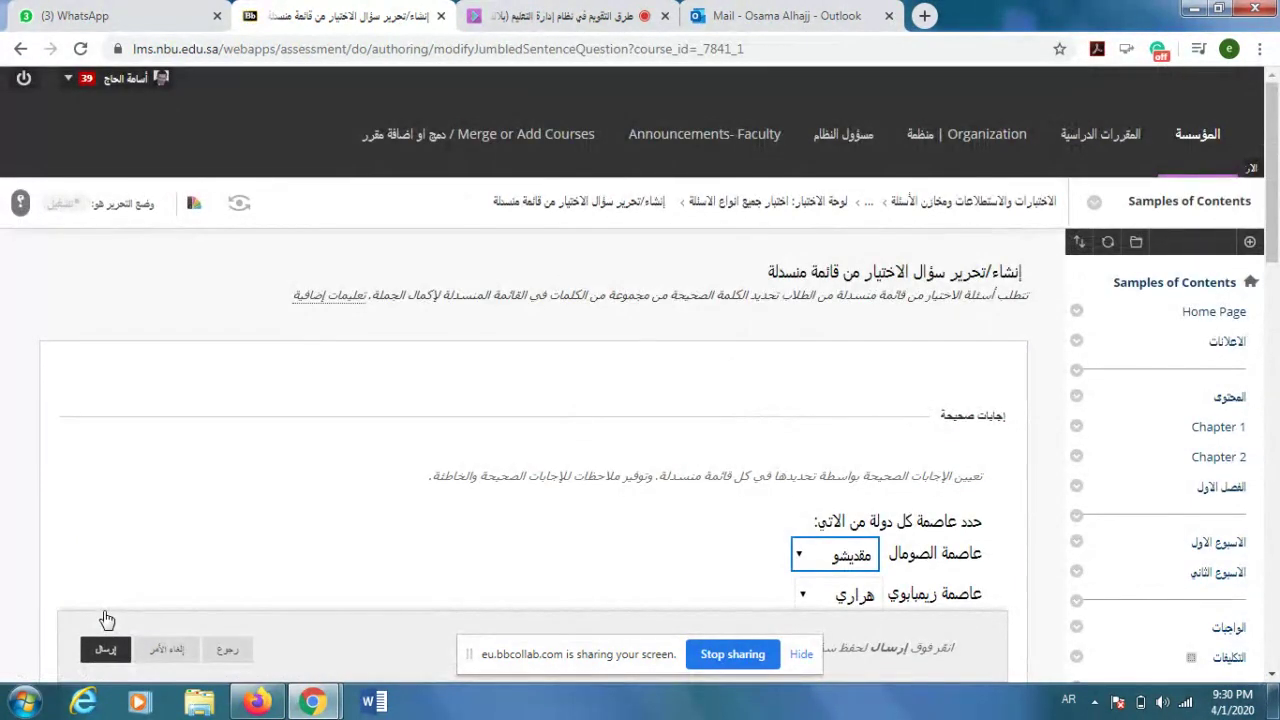
Confirm مقديشو as Somalia's capital and check the هراري and كوالالمبور correct answers.
left_click(1273, 677)
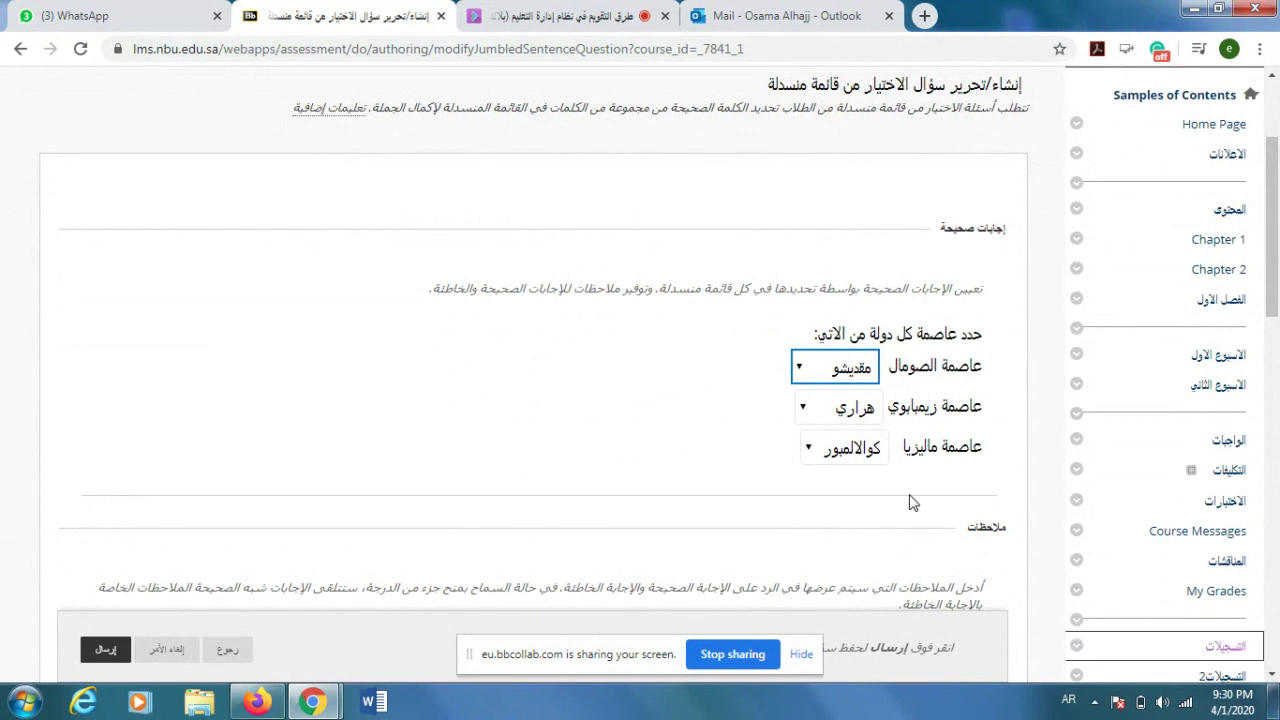
left_click(820, 370)
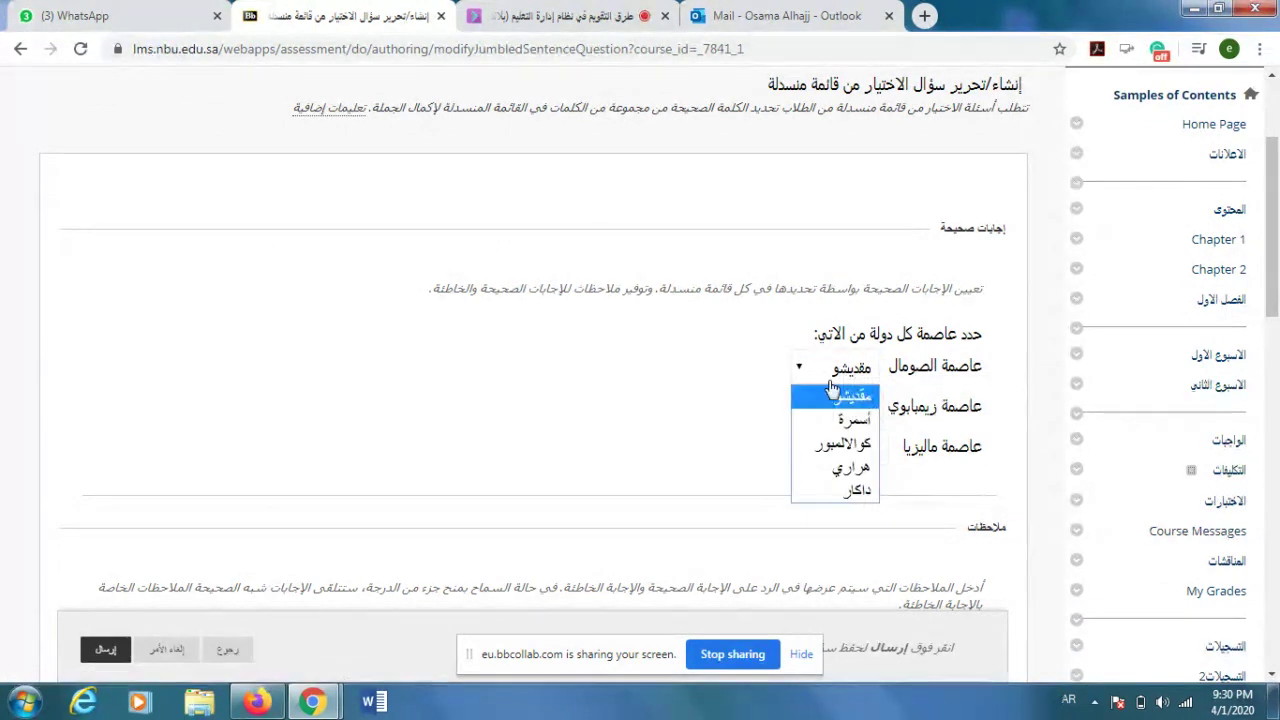
left_click(836, 397)
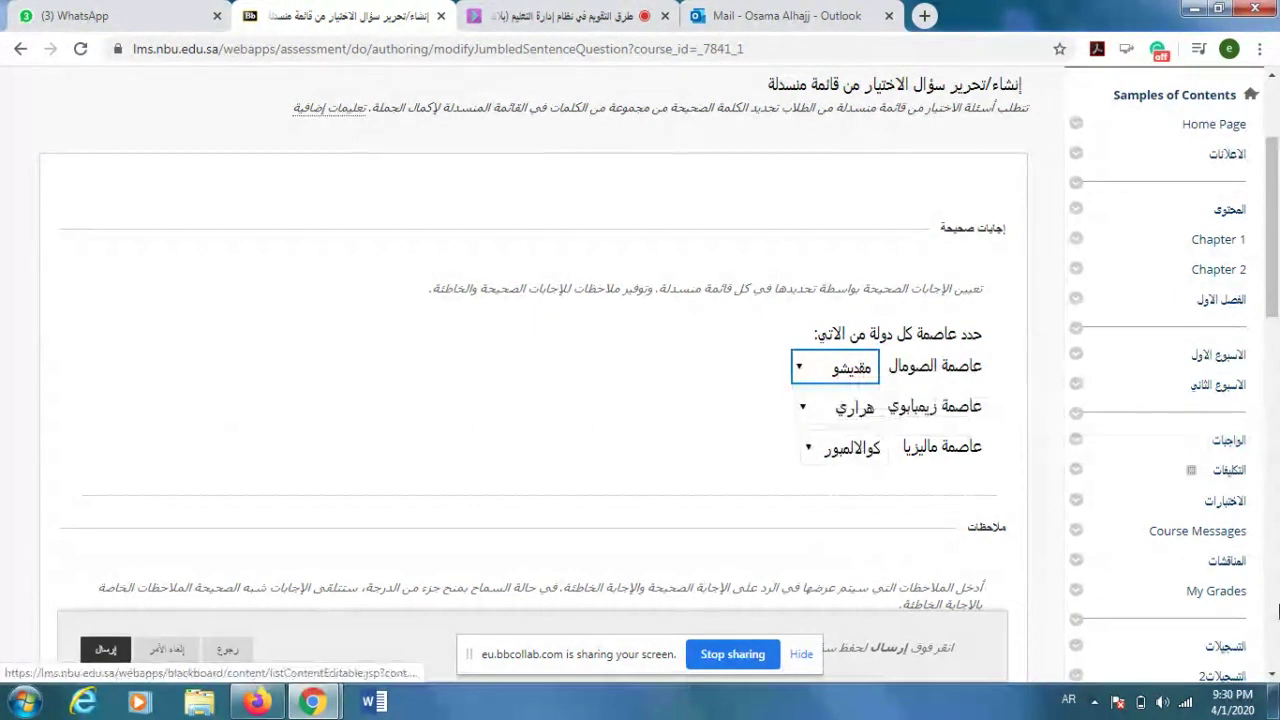
left_click(1272, 676)
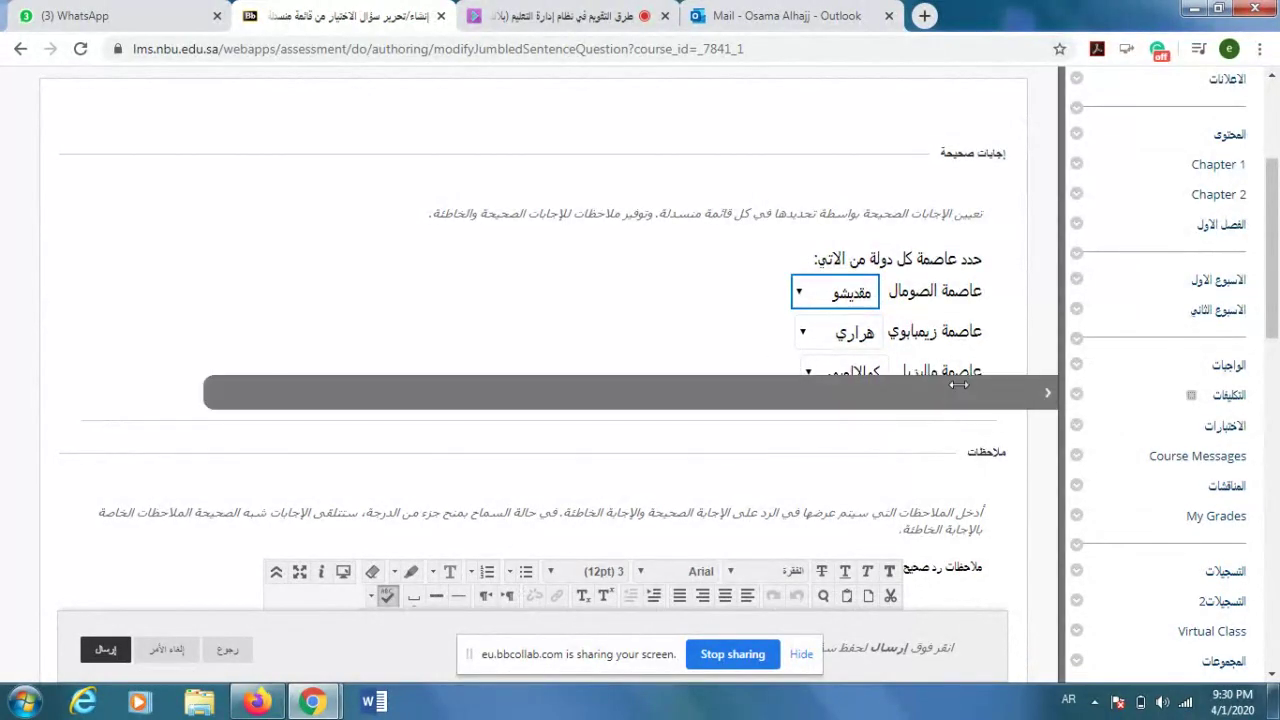
left_click(1273, 677)
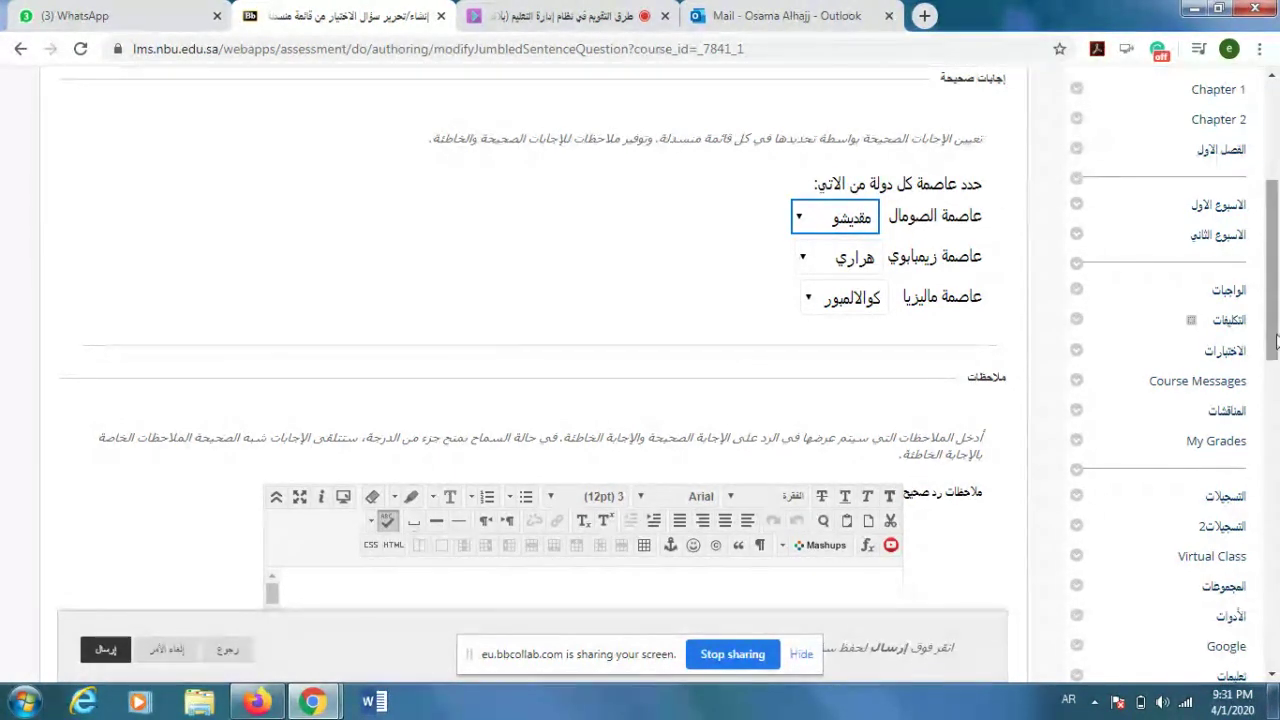
Submit the dropdown capitals question, leaving feedback and categories unchanged.
left_click_drag(1276, 350, 1277, 378)
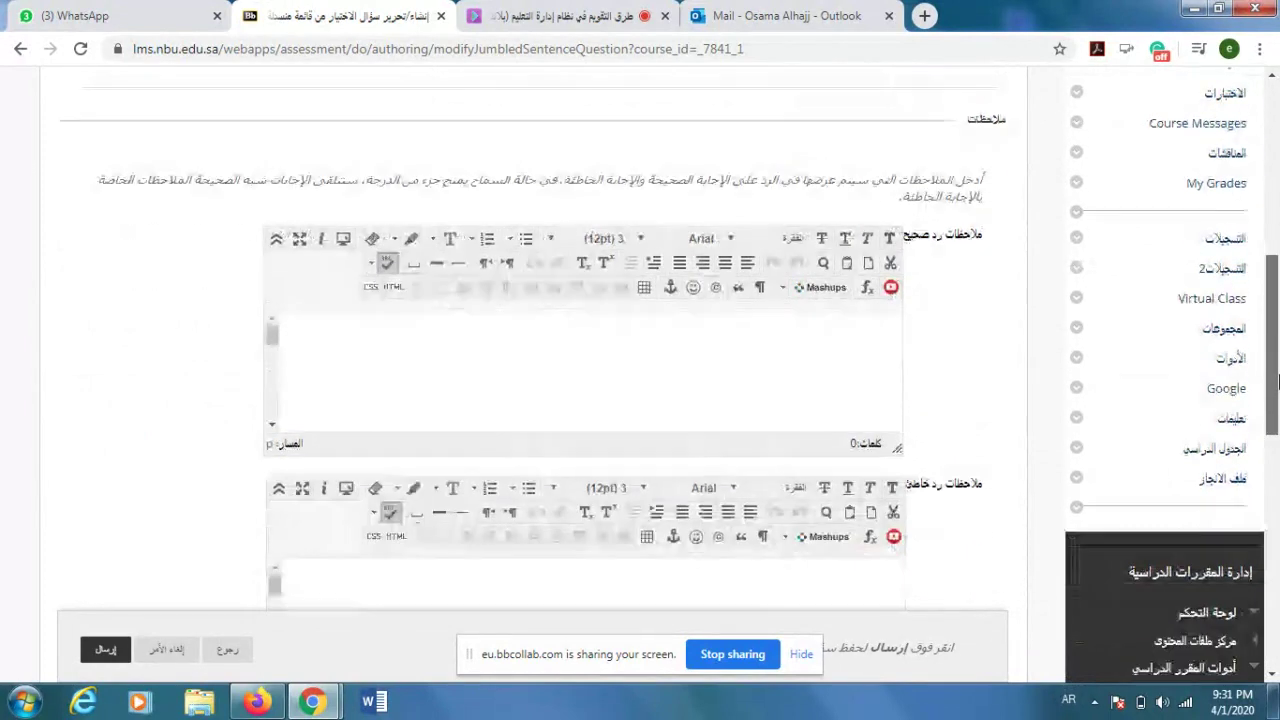
scroll(1278, 378, "down", 1)
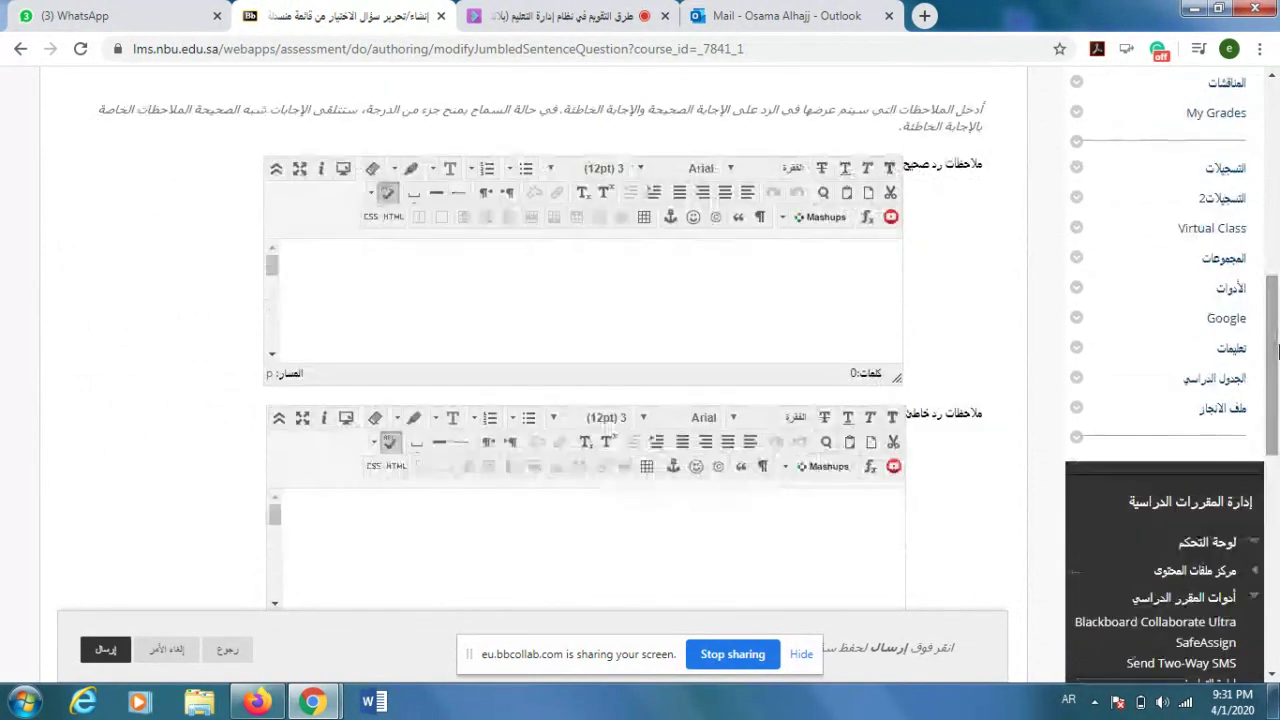
scroll(1278, 374, "down", 1)
left_click_drag(1278, 370, 1278, 590)
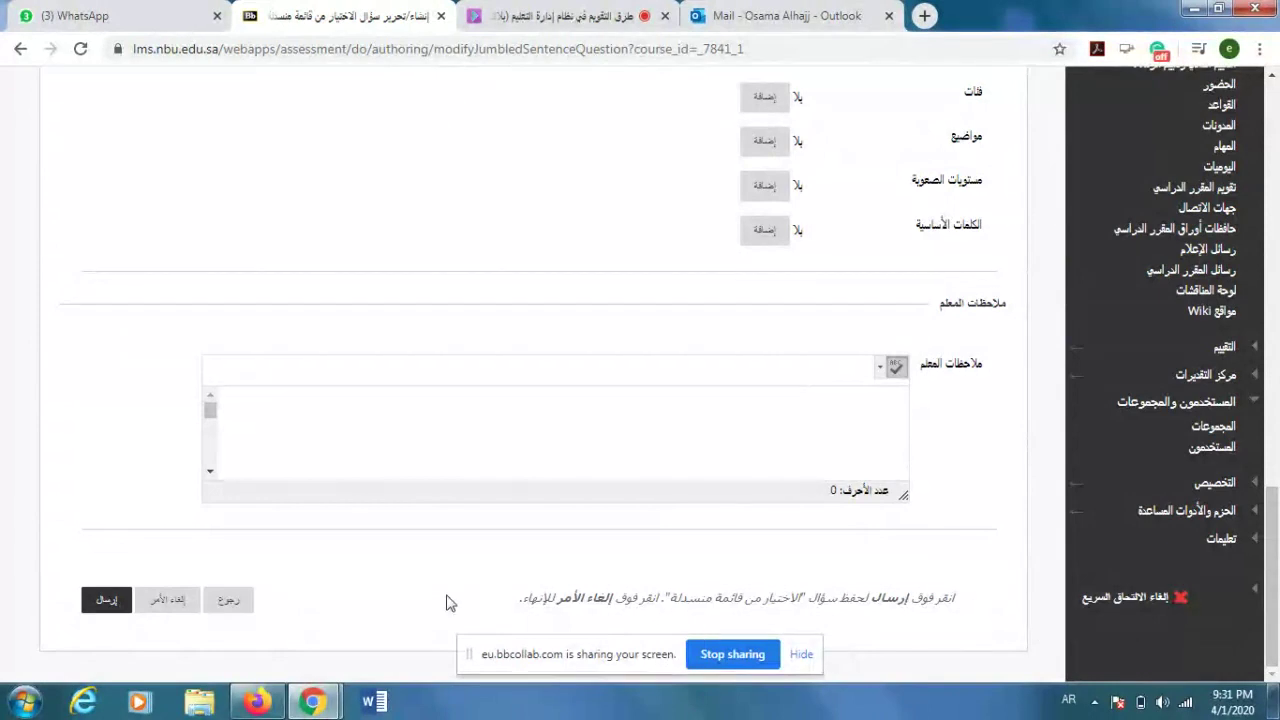
left_click(107, 601)
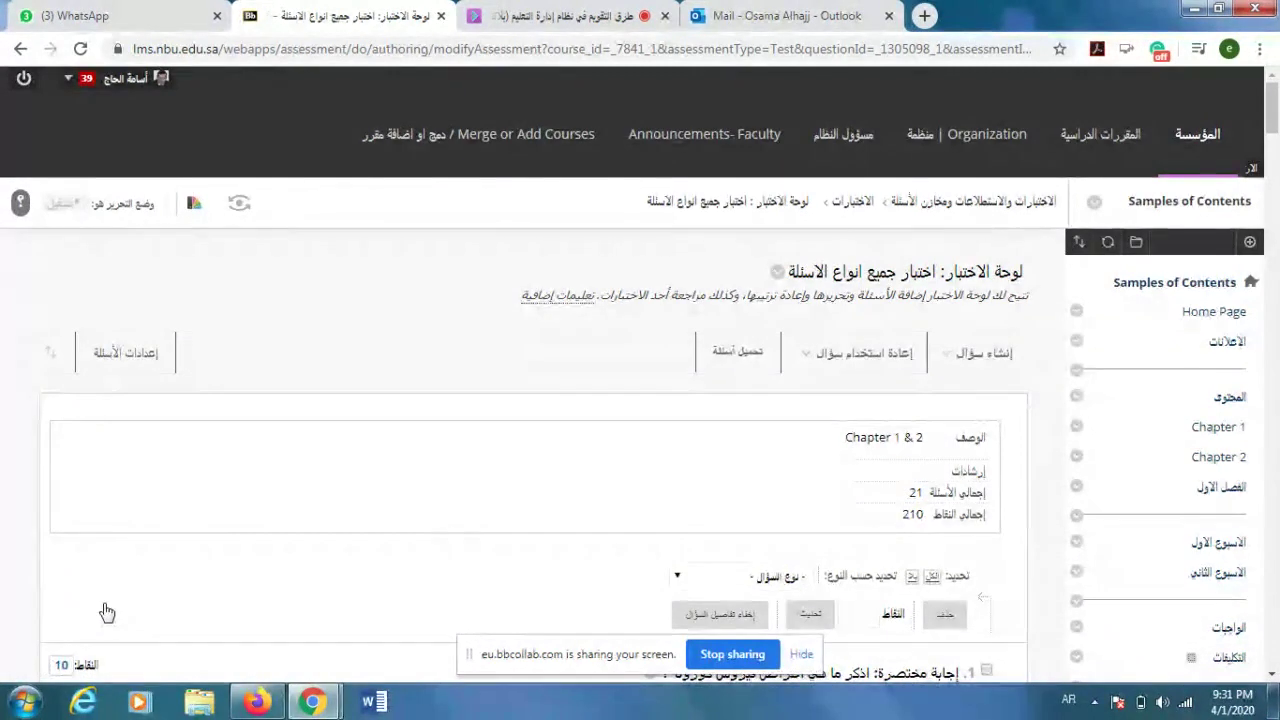
Open the options menu for question 5, the file-upload question.
scroll(107, 612, "down", 3)
scroll(107, 612, "down", 4)
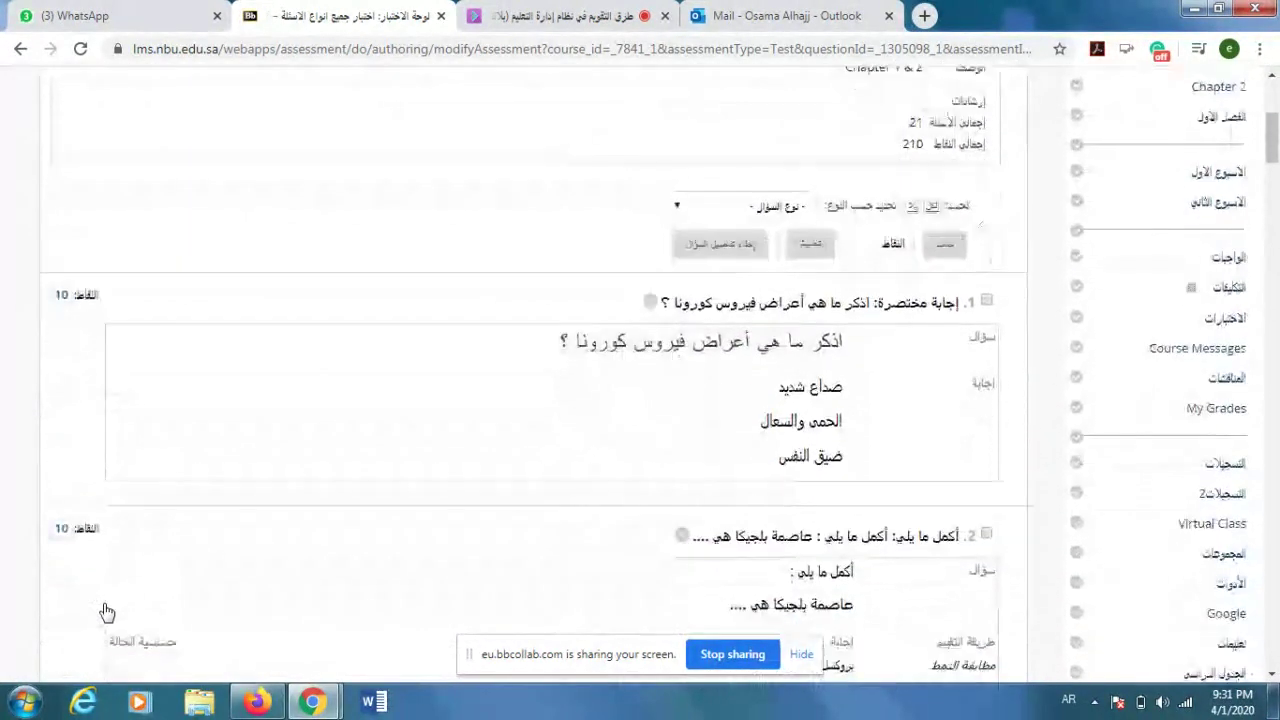
scroll(107, 612, "down", 3)
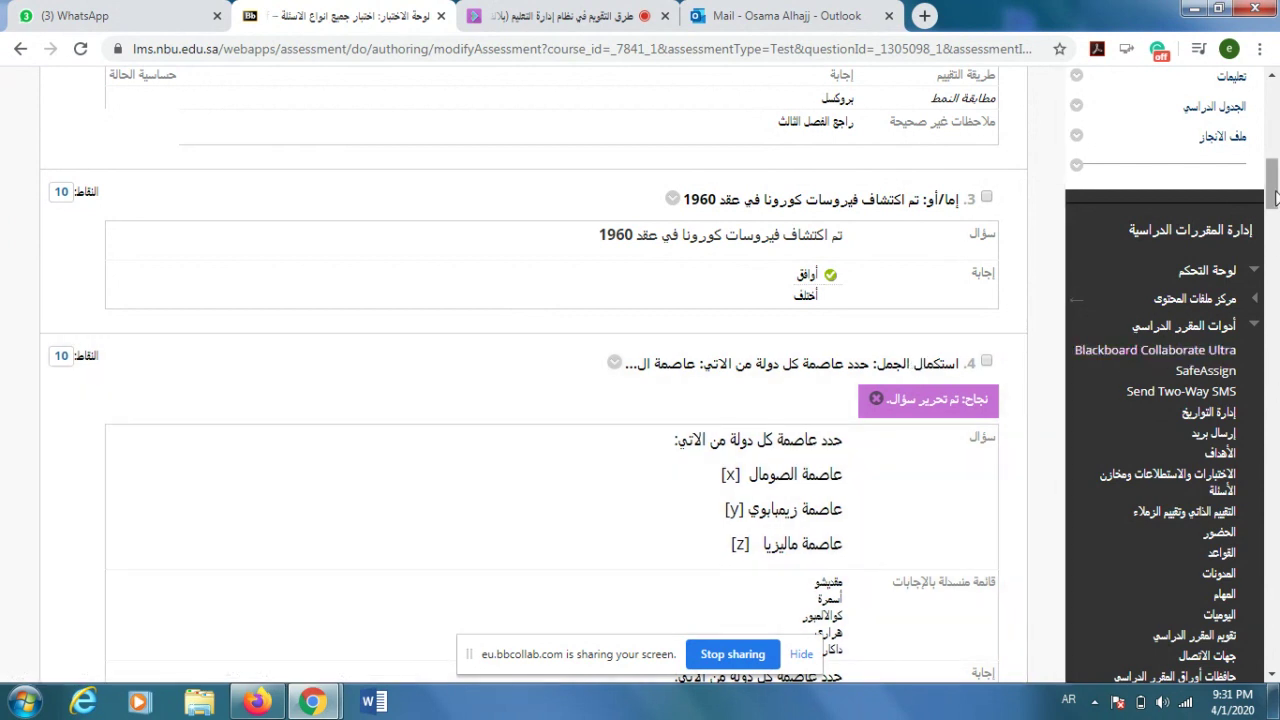
left_click_drag(1273, 199, 1275, 246)
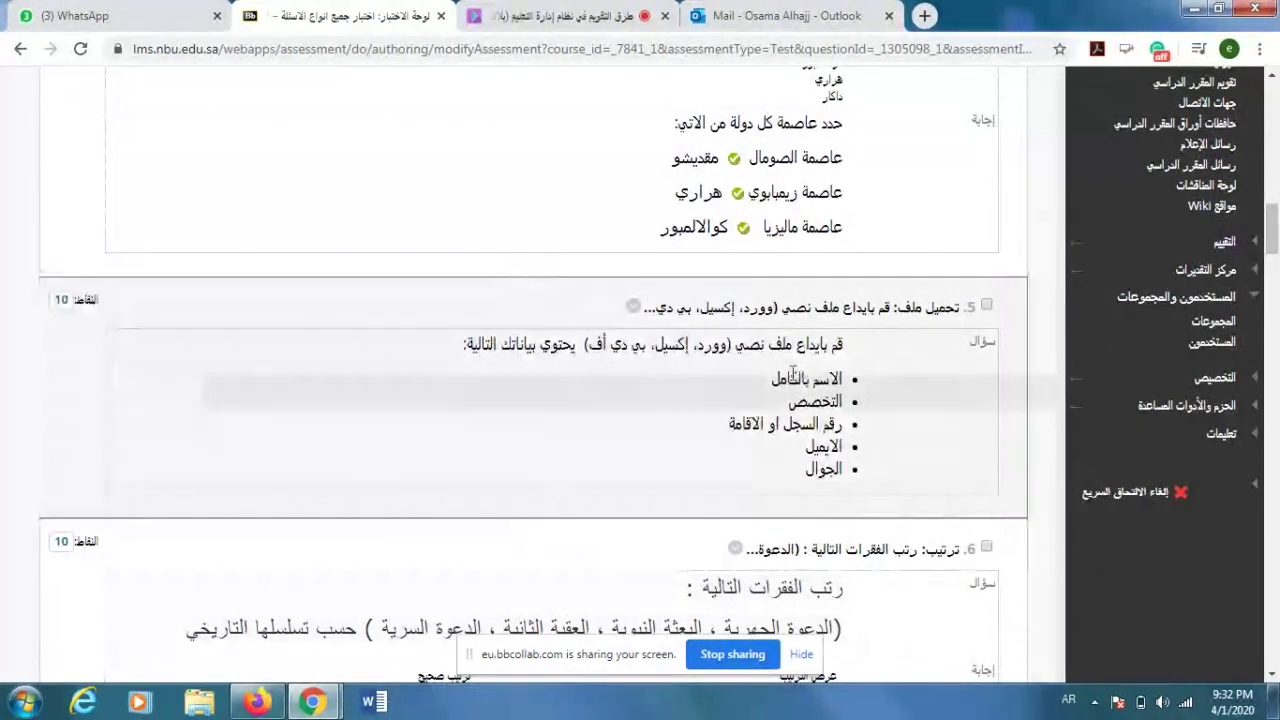
left_click(634, 310)
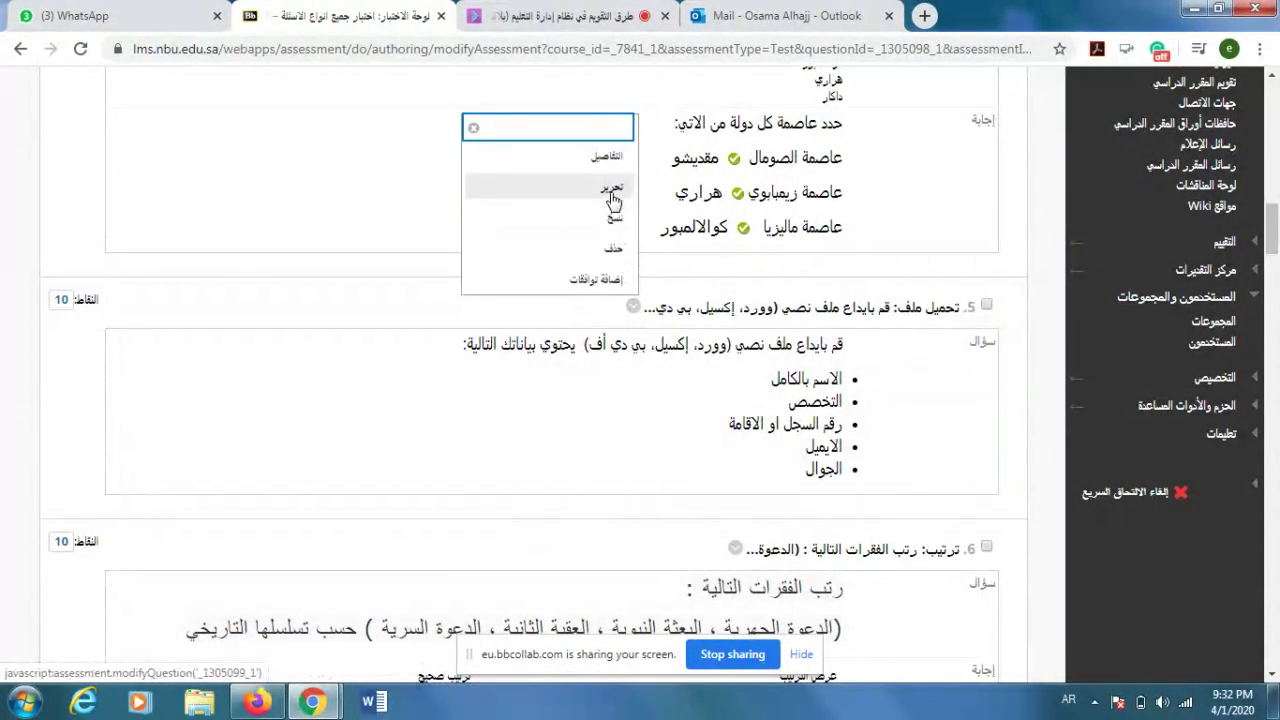
Edit question 5 and review its form requesting a Word, Excel or PDF upload.
left_click(612, 190)
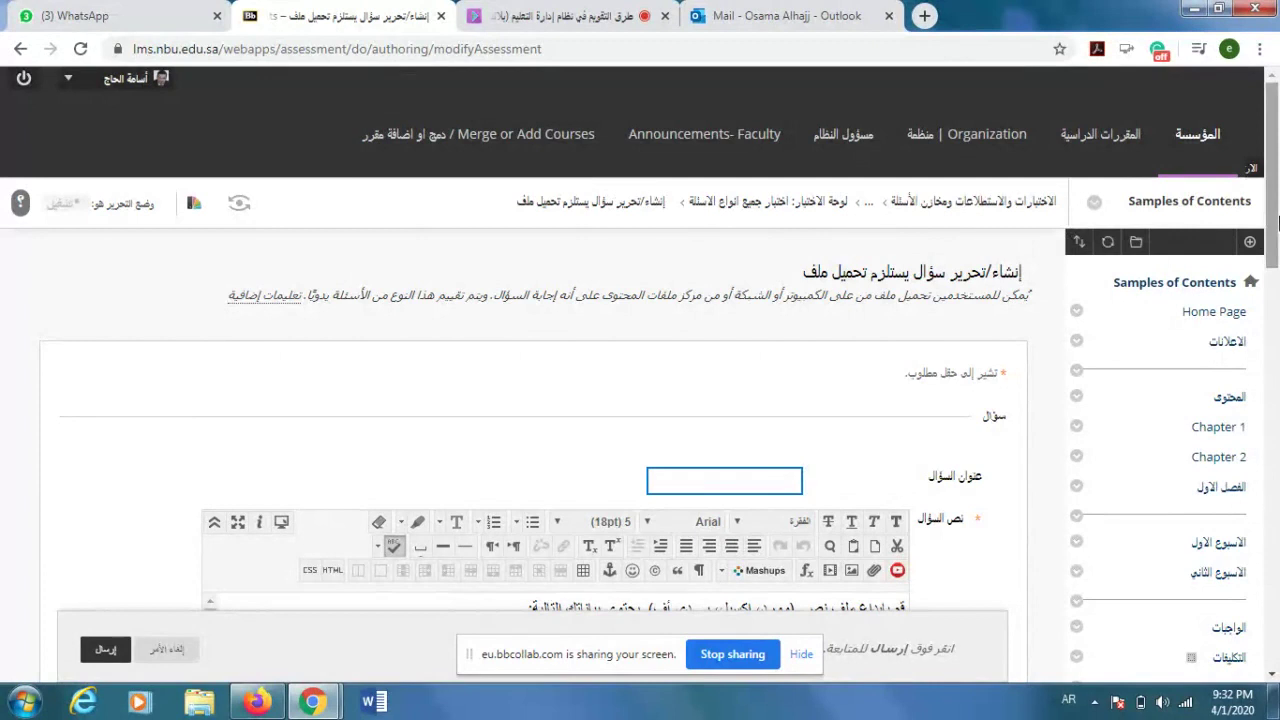
scroll(920, 192, "down", 1)
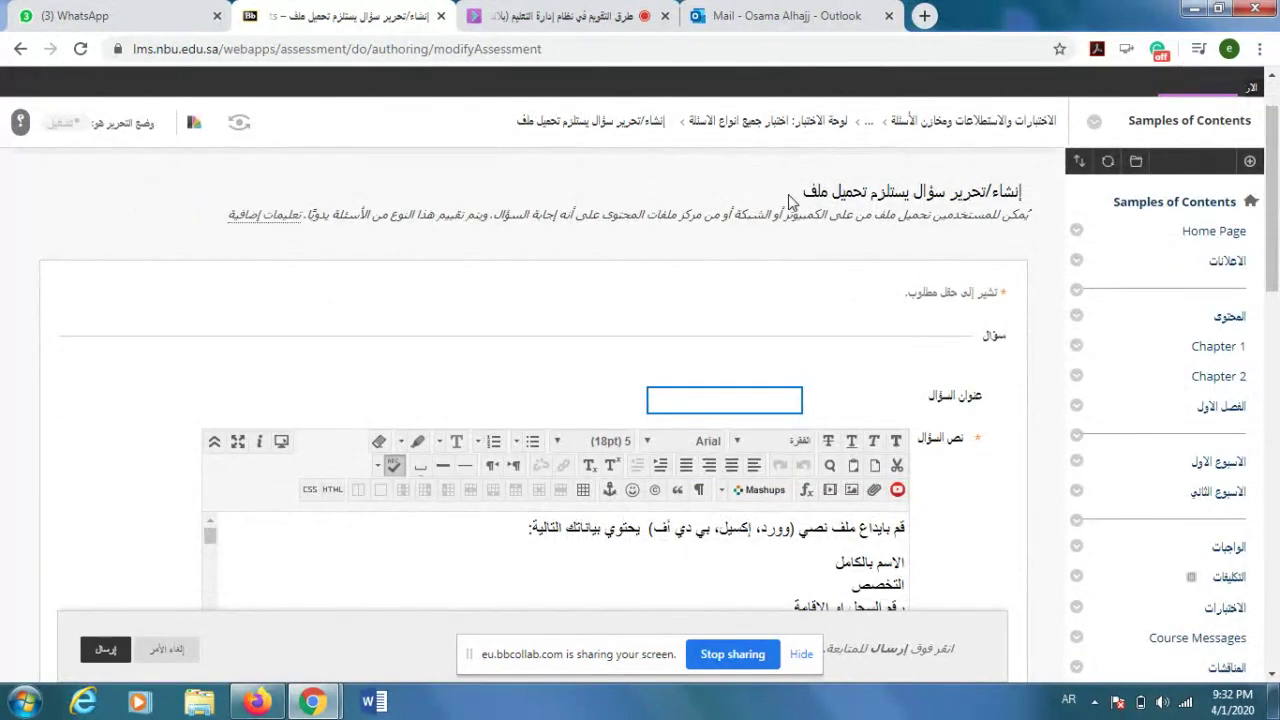
left_click_drag(790, 200, 943, 190)
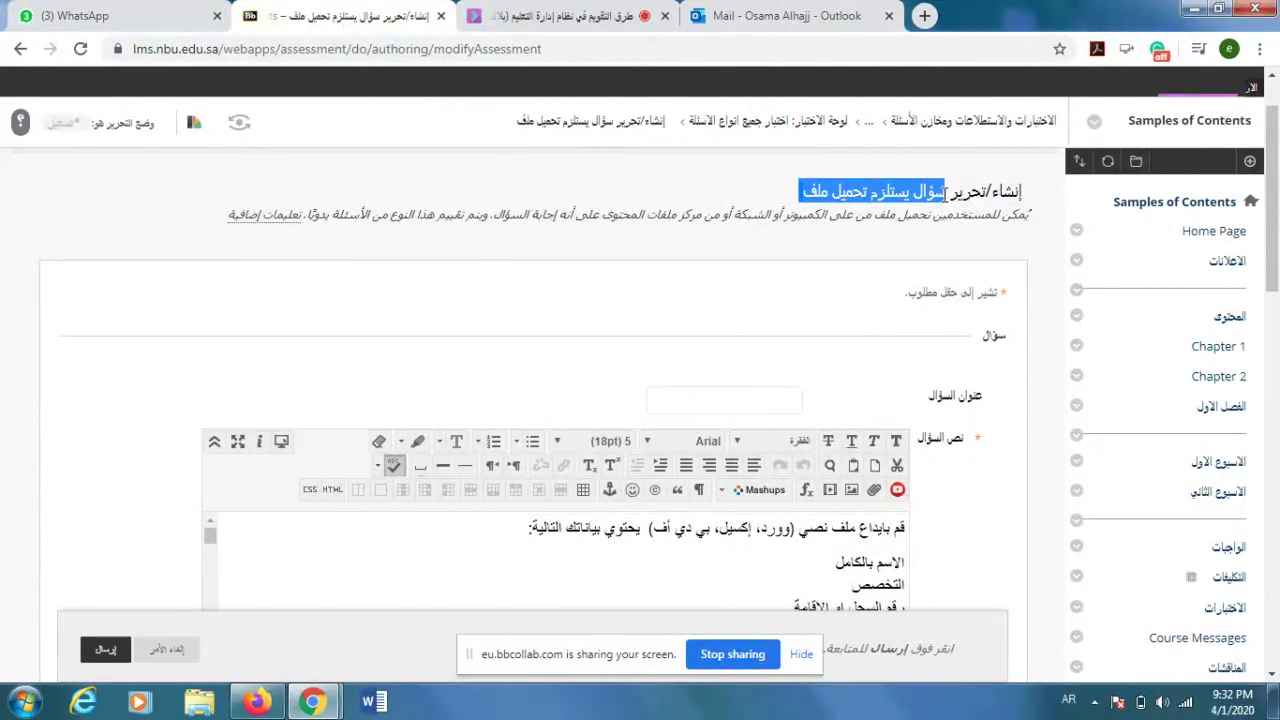
scroll(1278, 245, "down", 2)
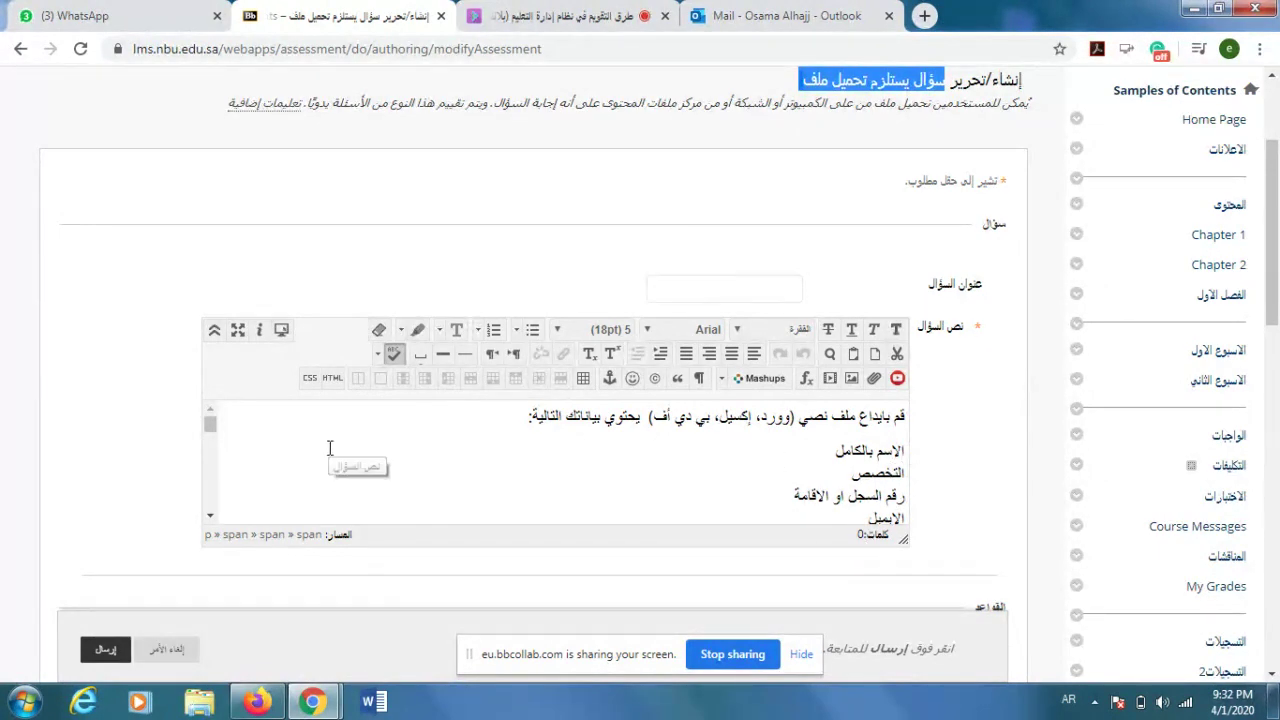
left_click_drag(1277, 280, 1277, 297)
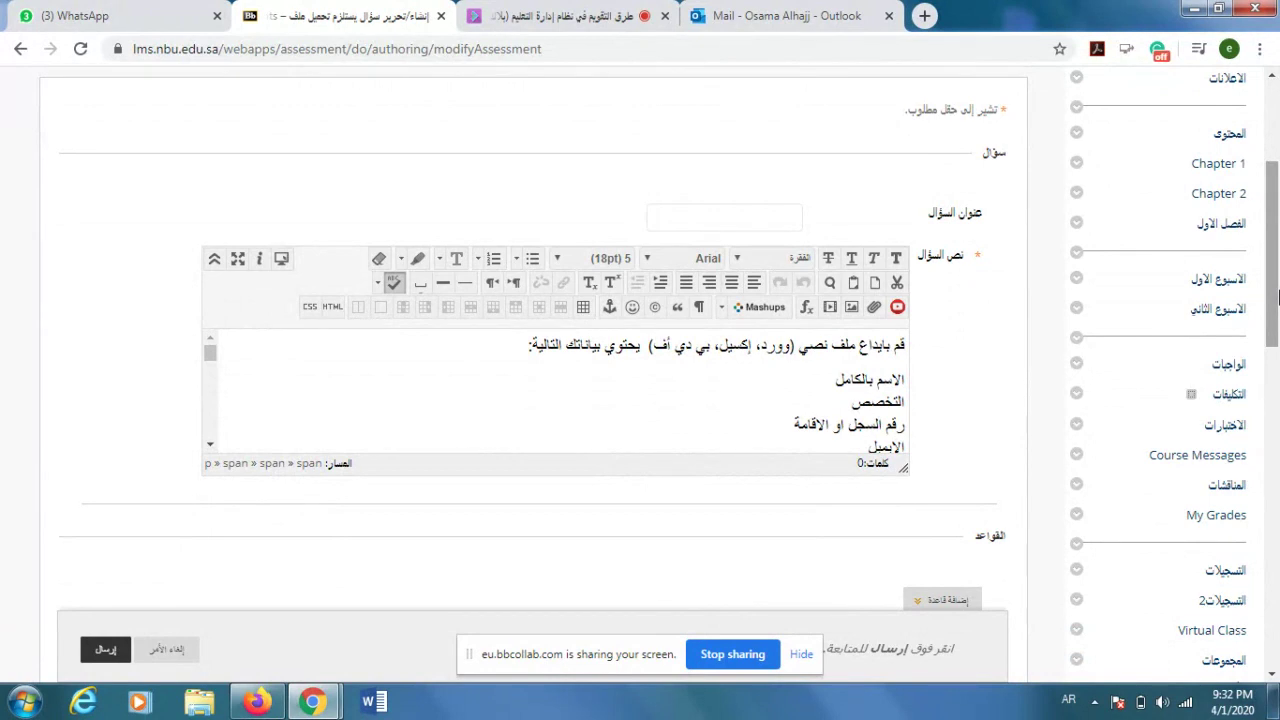
Glance at the Add Rule choices, then submit the file-response question unchanged.
left_click_drag(1277, 290, 1277, 348)
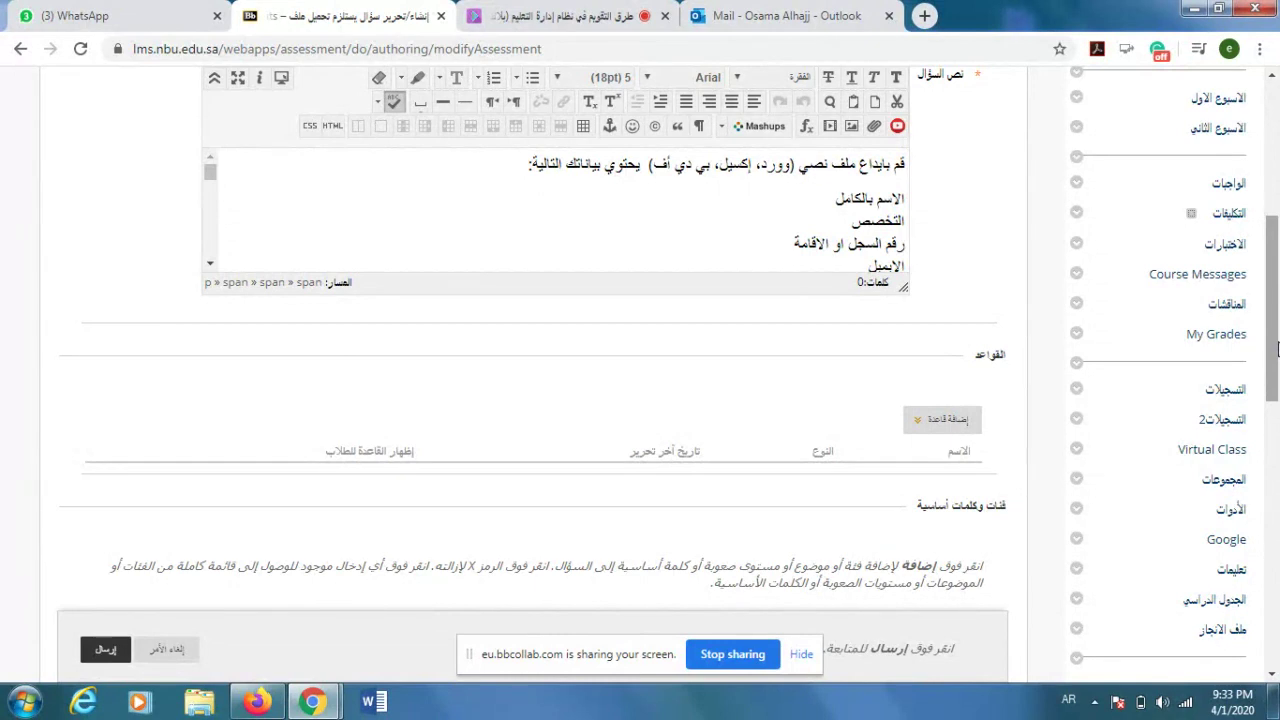
left_click(940, 423)
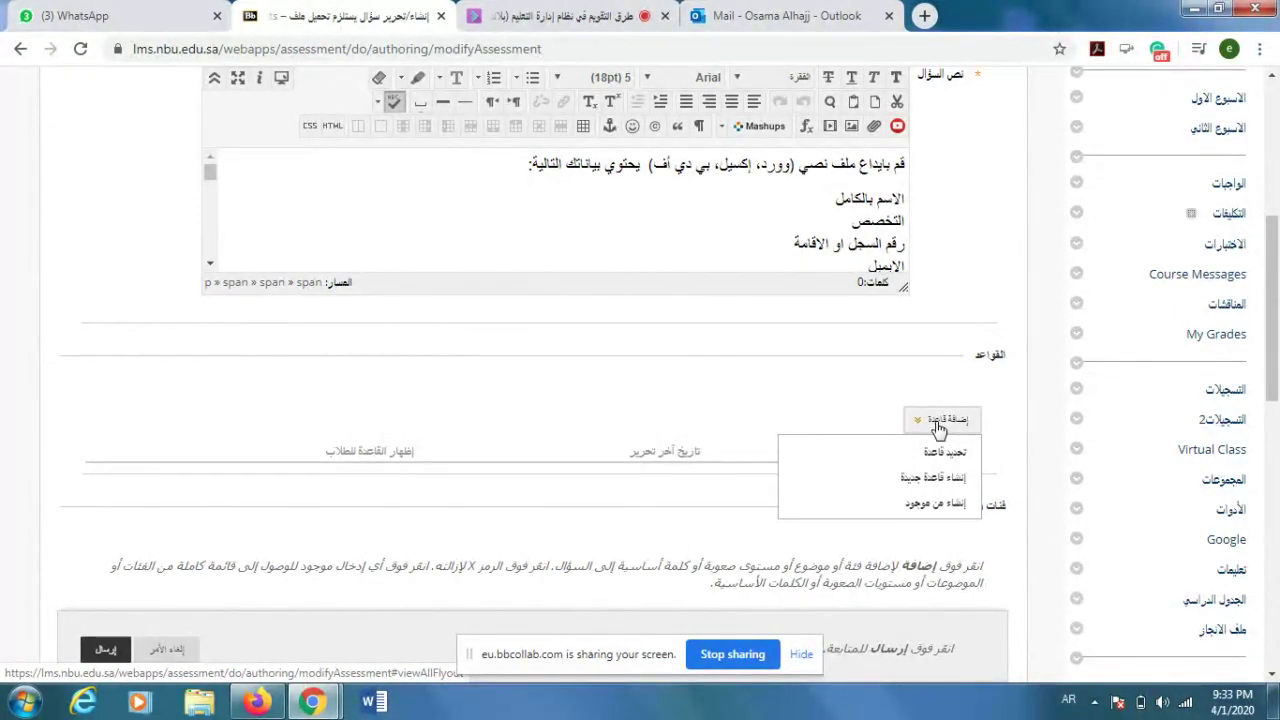
left_click_drag(1276, 325, 1277, 513)
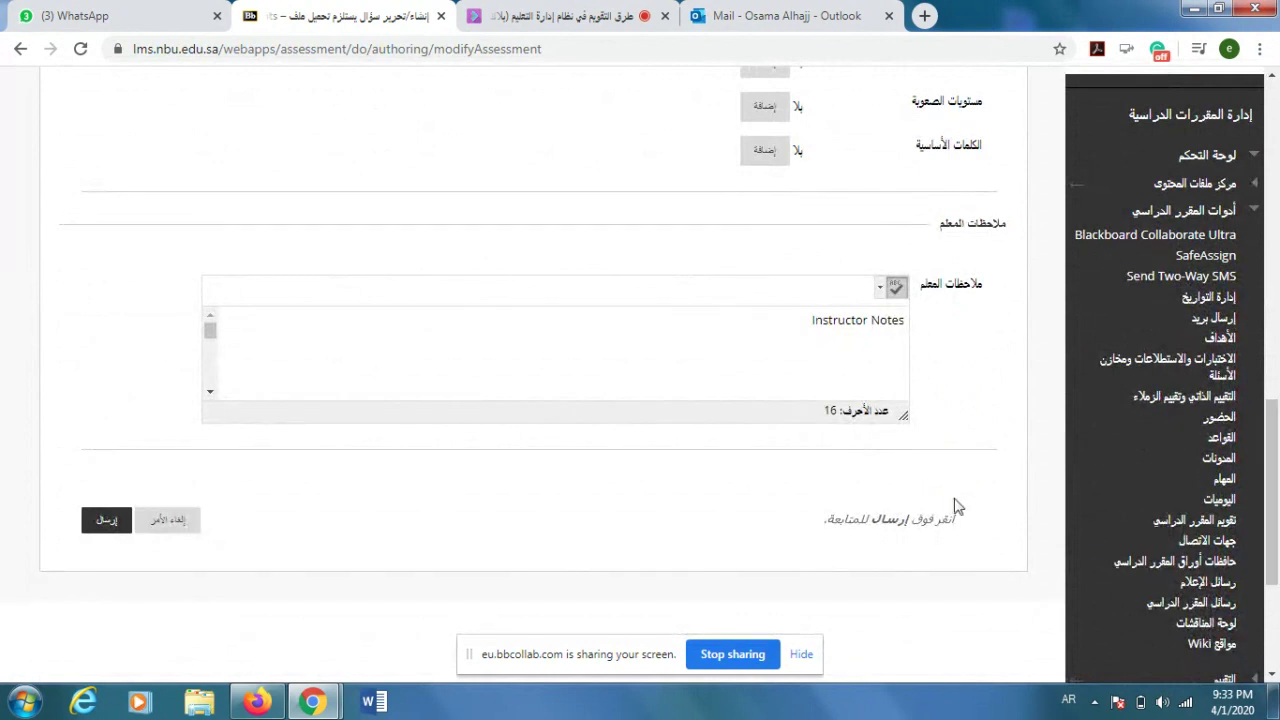
left_click(104, 521)
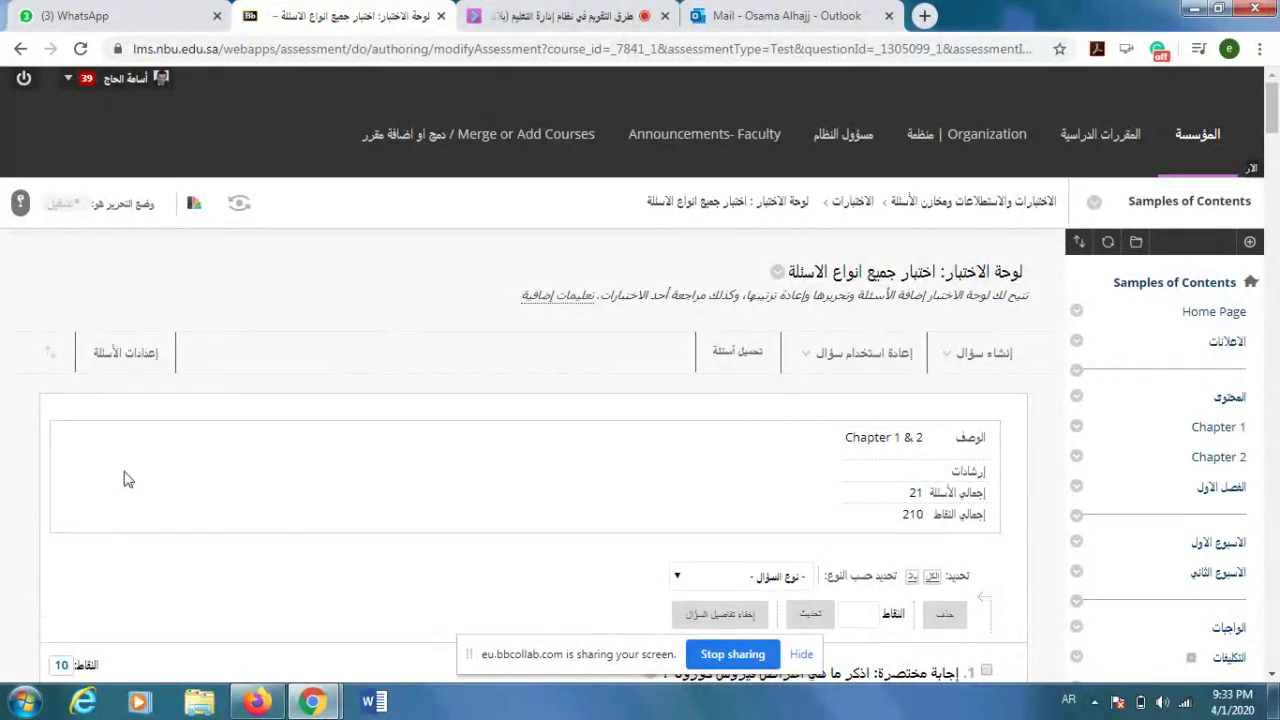
Back on the test canvas, edit ordering question 6 from its action menu.
left_click(487, 12)
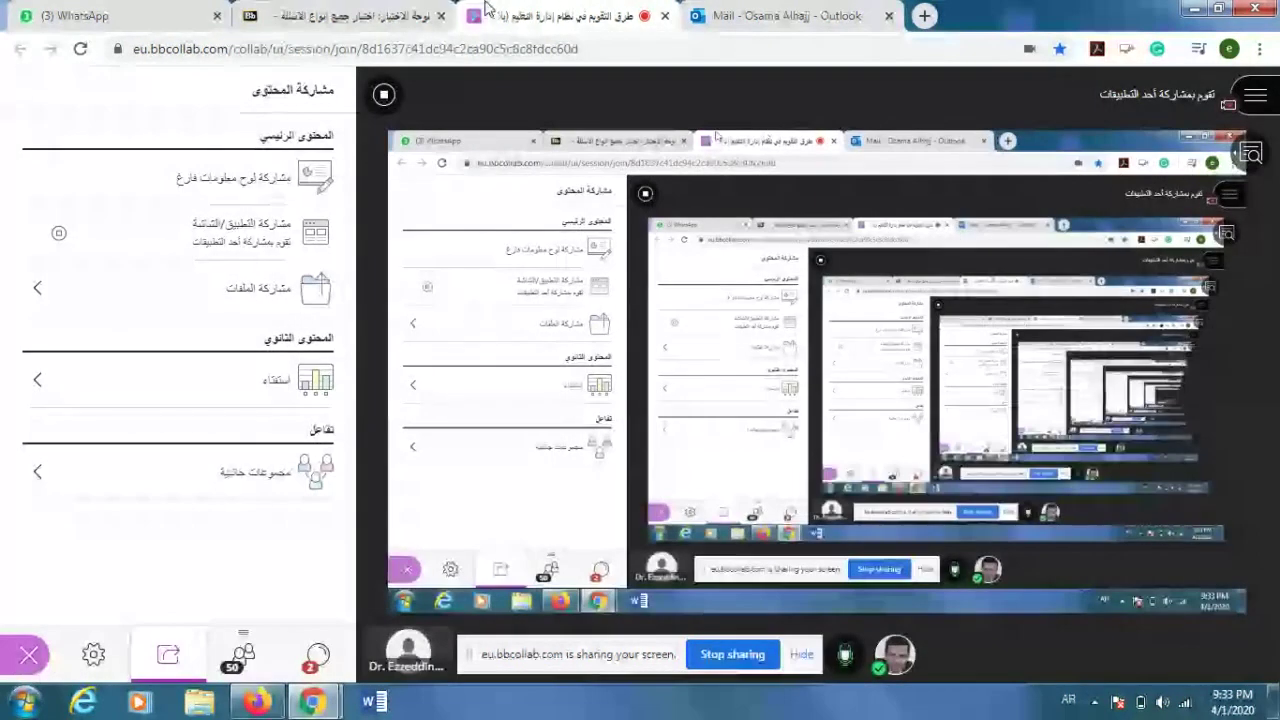
left_click(350, 15)
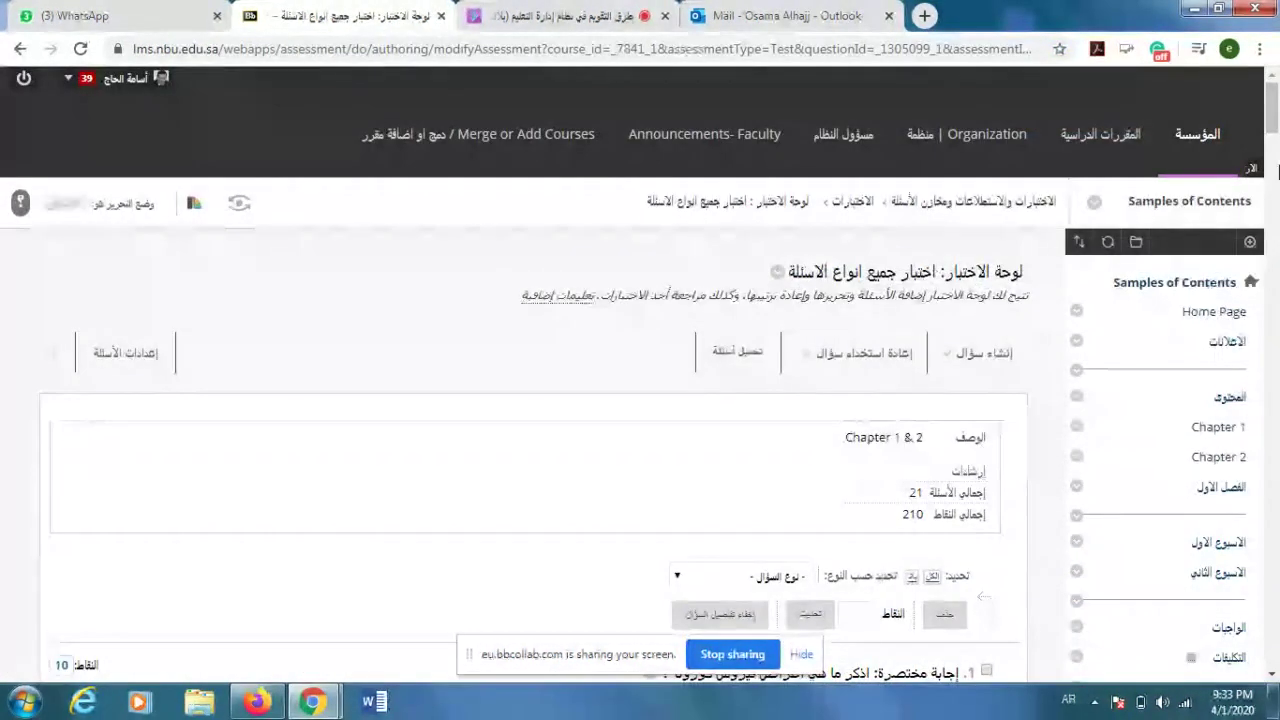
scroll(1275, 172, "down", 6)
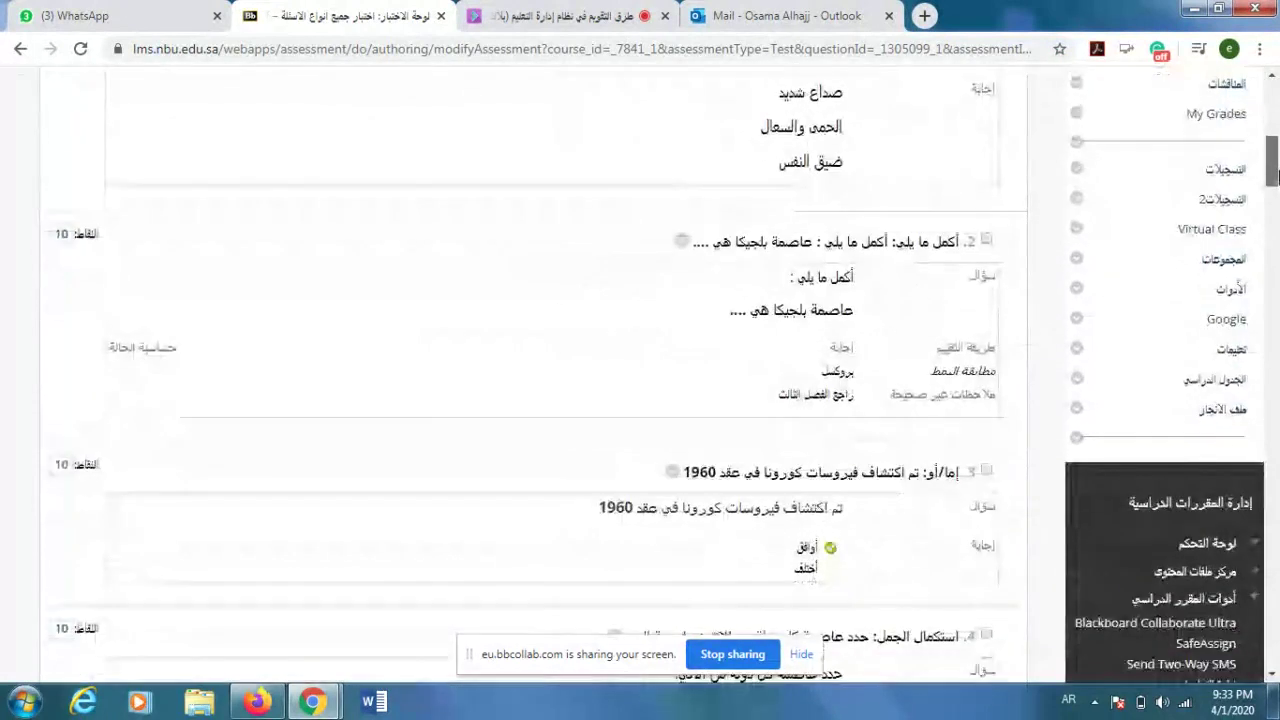
left_click_drag(1275, 172, 1273, 275)
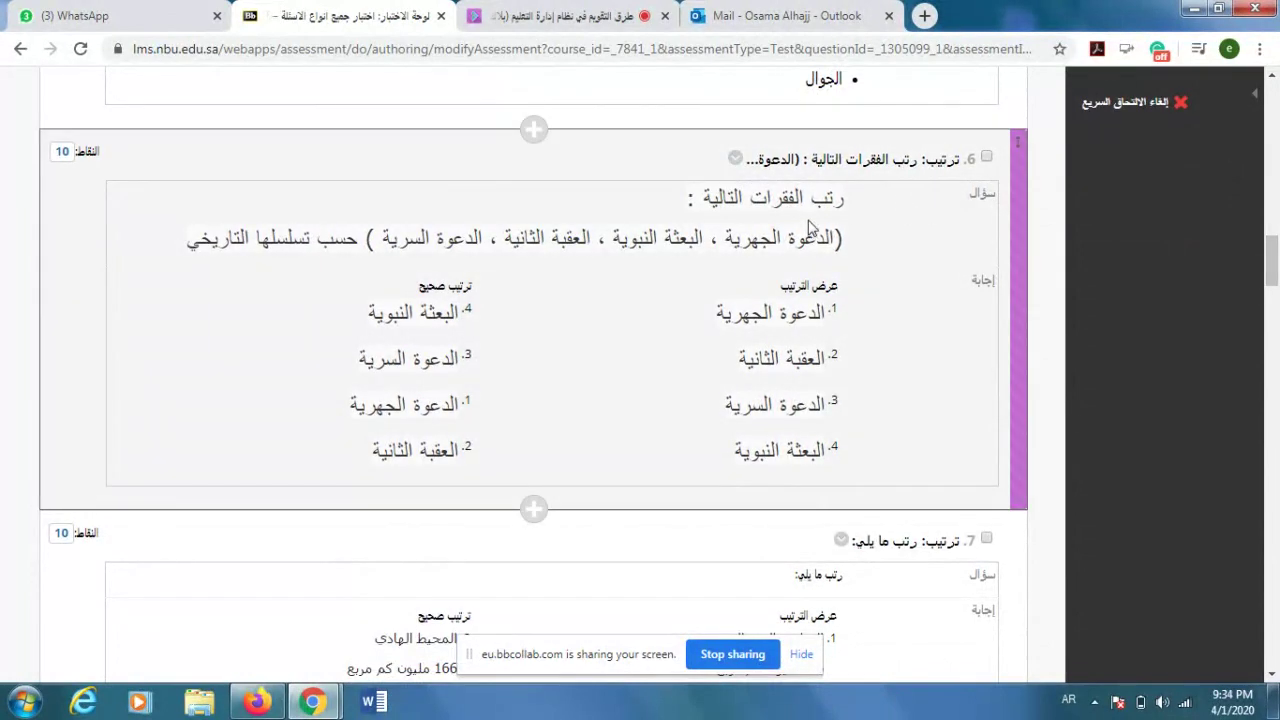
left_click(735, 158)
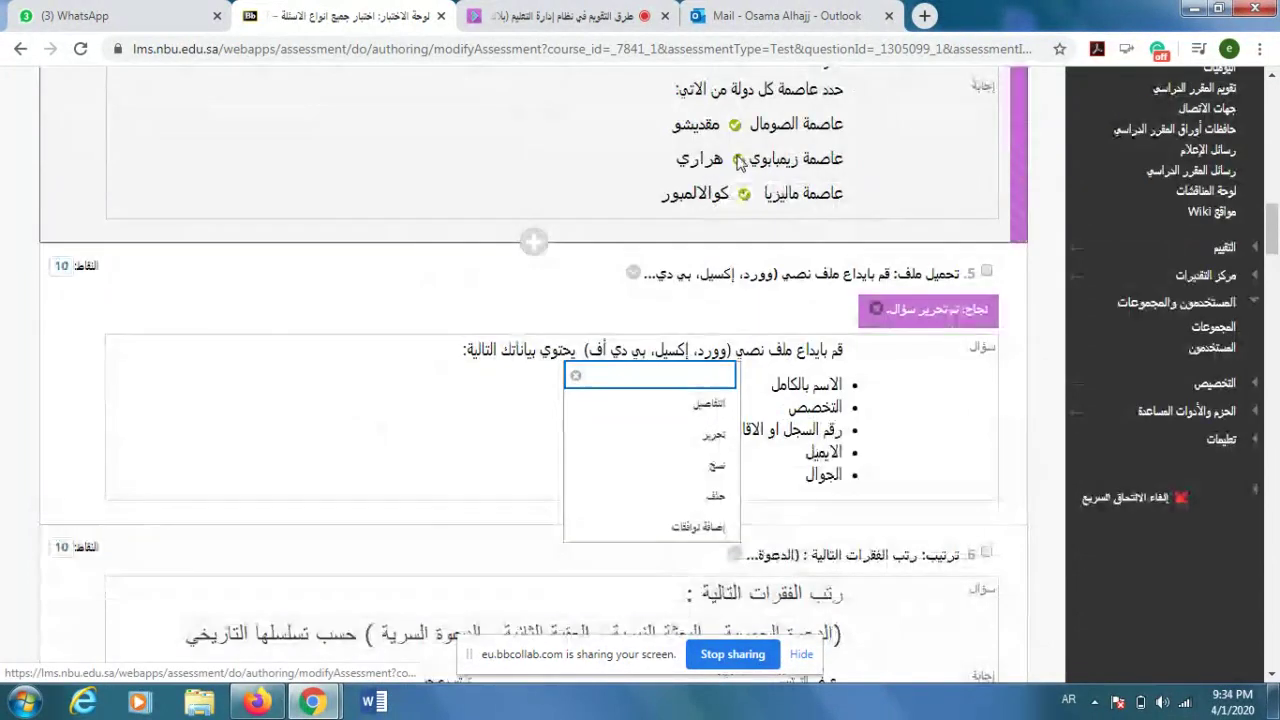
left_click(722, 436)
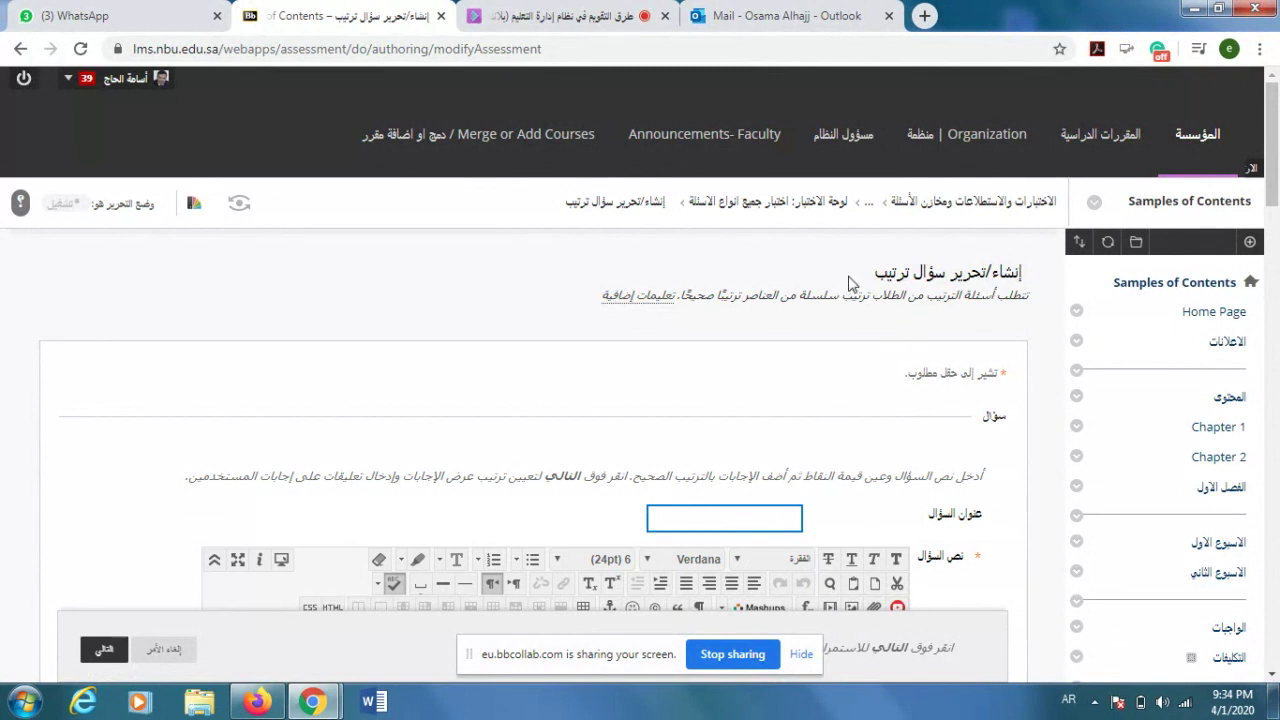
Keep Arabic-numeral 1, 2, 3 answer numbering for the ordering question.
left_click_drag(848, 282, 915, 270)
scroll(1273, 193, "down", 1)
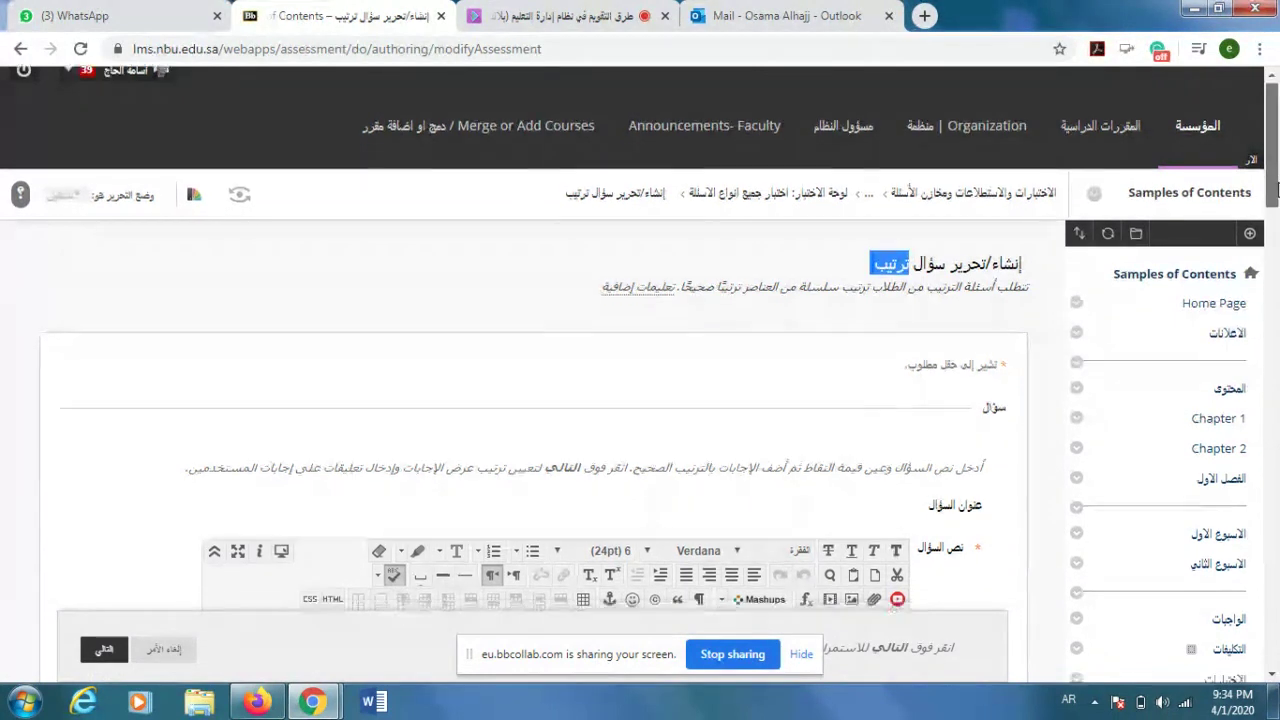
left_click_drag(1273, 193, 1275, 240)
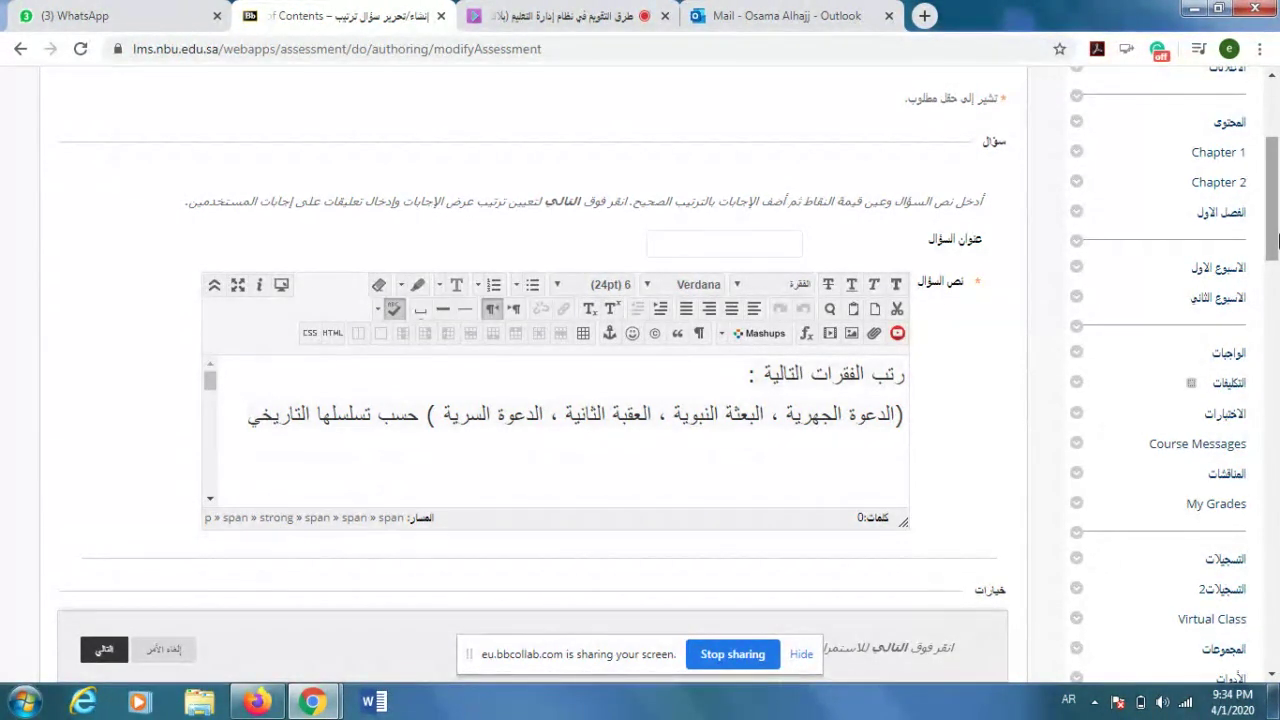
left_click_drag(1277, 240, 1277, 305)
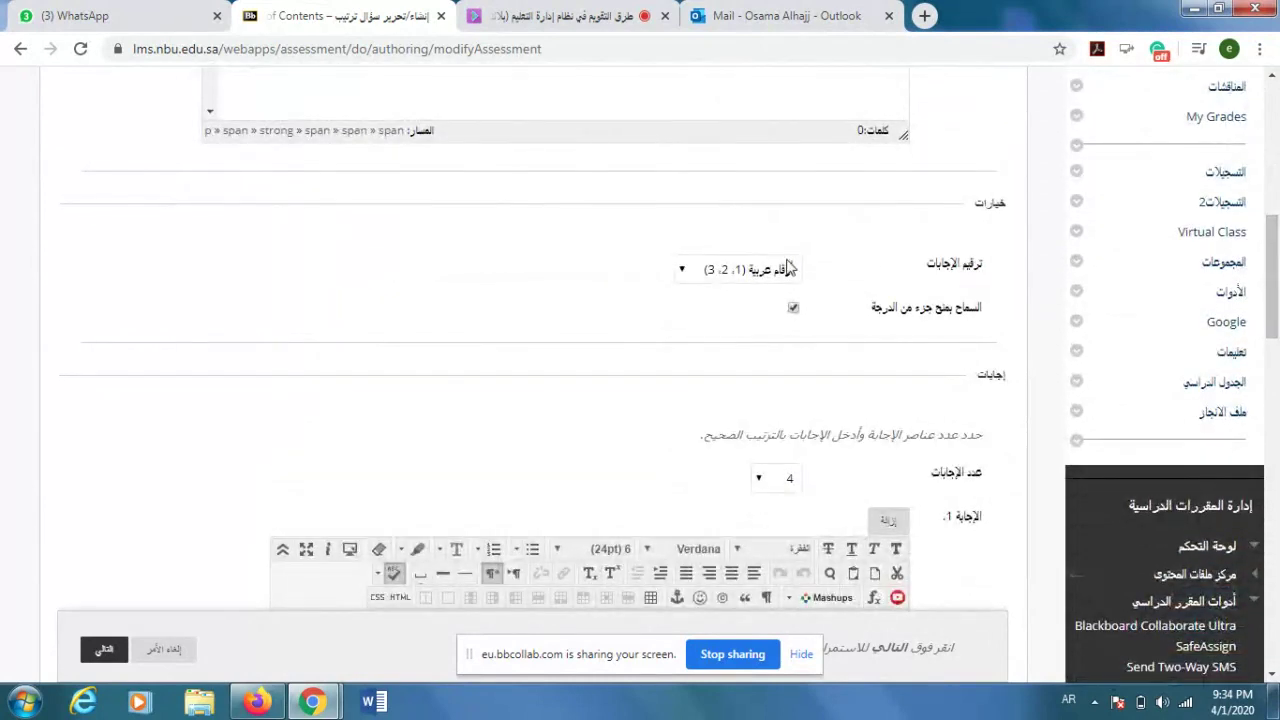
left_click(706, 277)
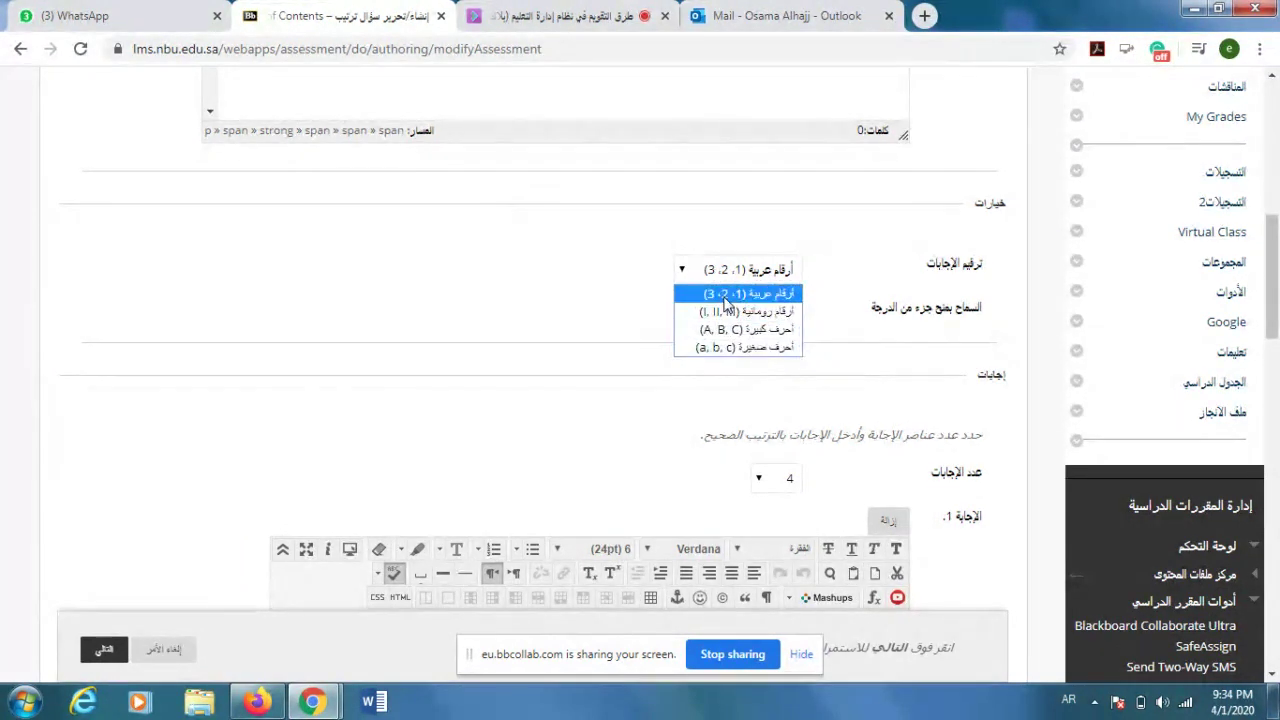
left_click(730, 293)
Review the four answers and advance to the correct-order step.
scroll(953, 285, "down", 1)
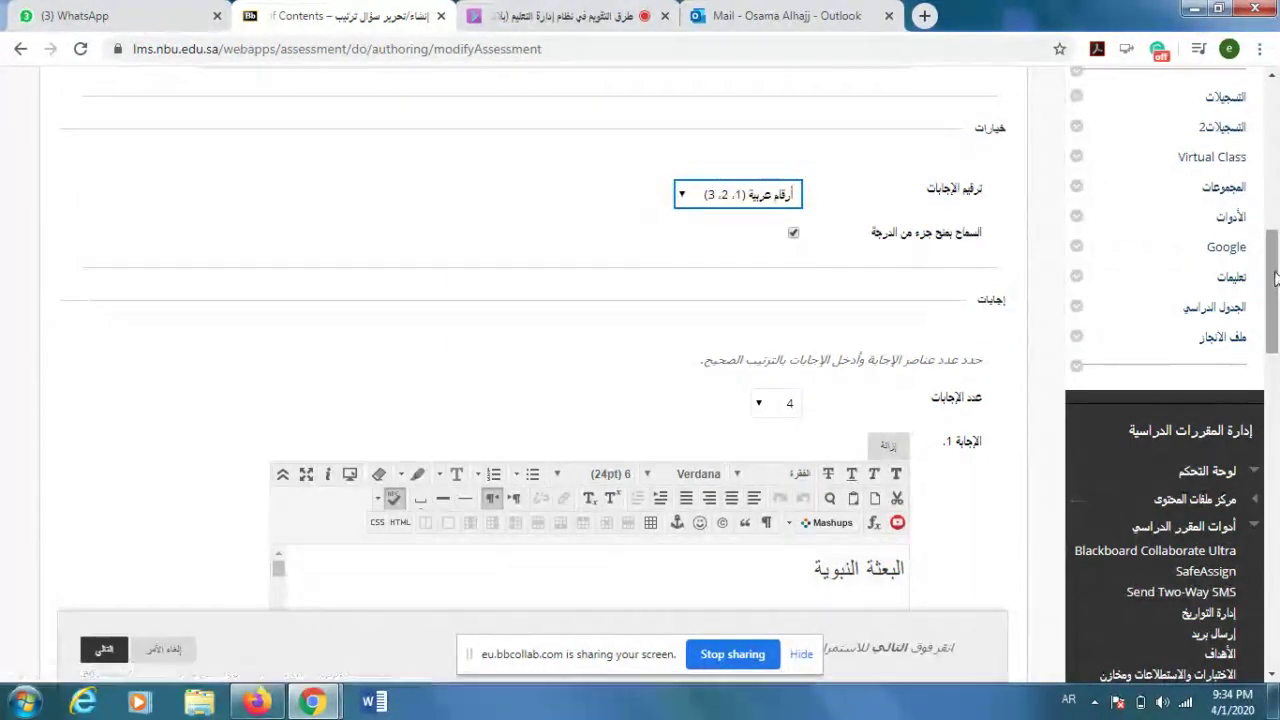
scroll(1275, 290, "down", 1)
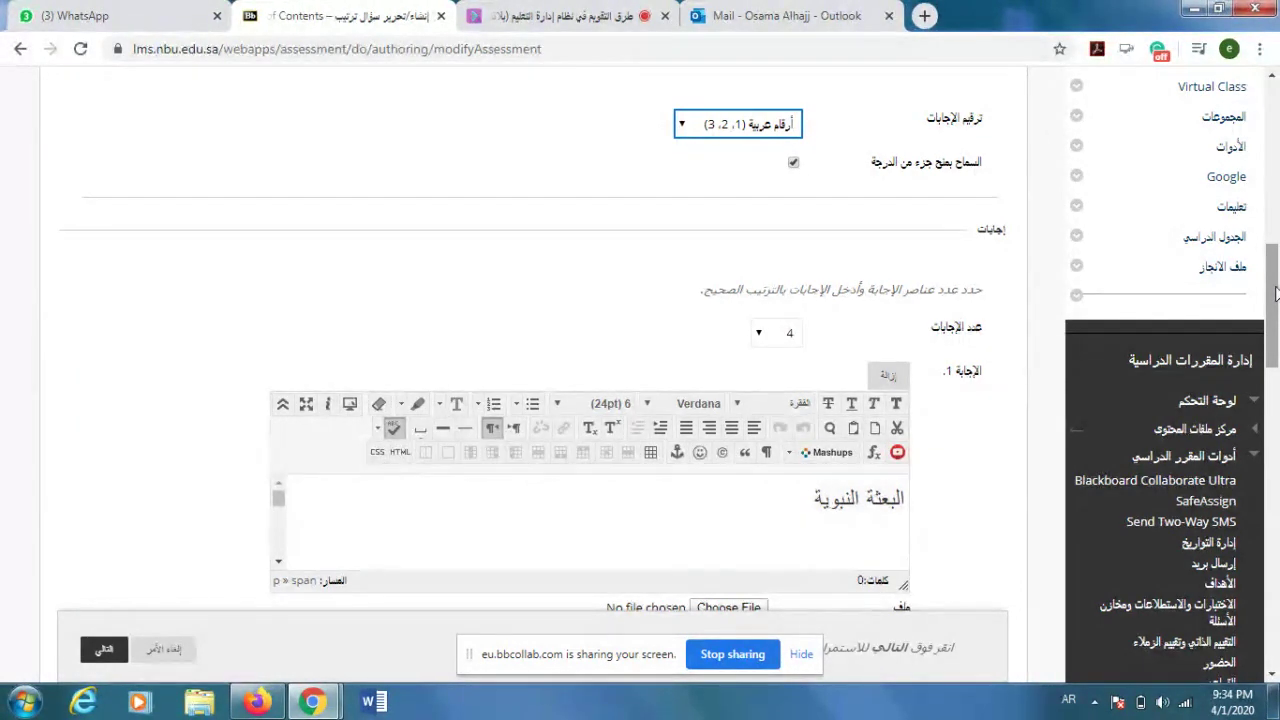
left_click_drag(1275, 290, 1275, 324)
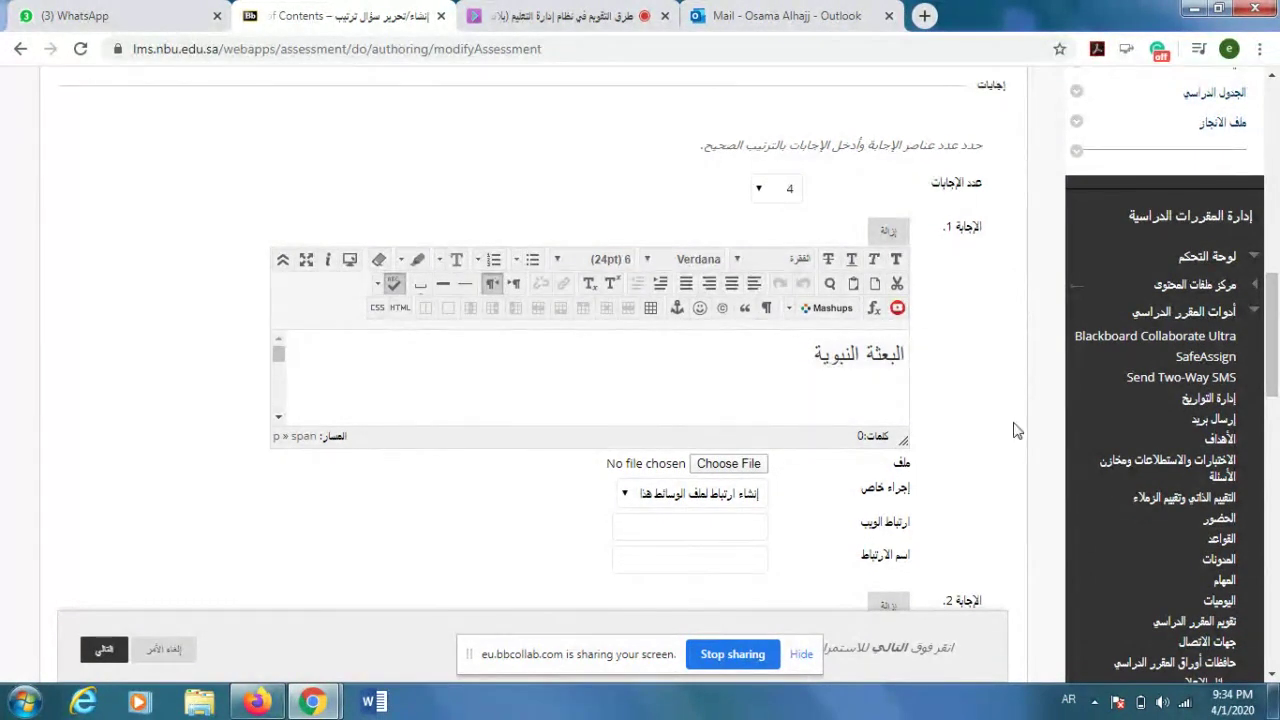
left_click_drag(1275, 367, 1275, 398)
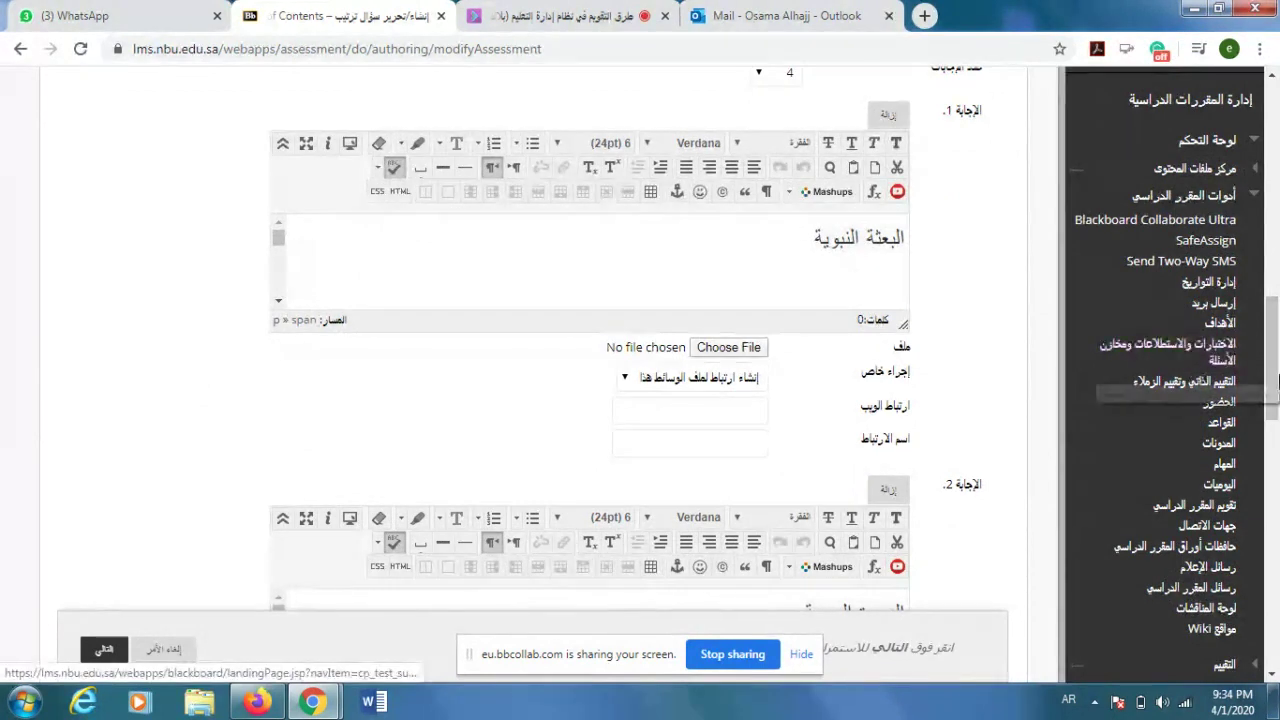
scroll(1276, 383, "down", 2)
left_click_drag(1276, 383, 1276, 420)
left_click_drag(1277, 428, 1277, 620)
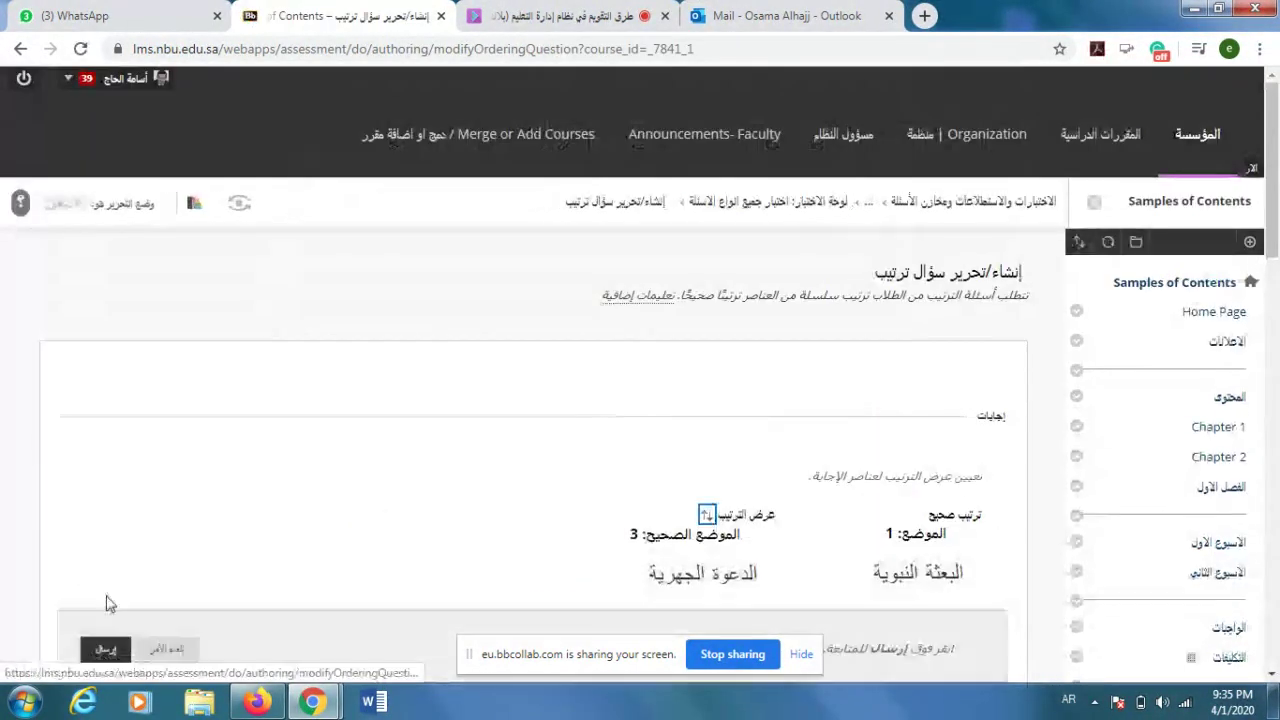
Drag the Display Order items into الدعوة السرية, الدعوة الجهرية, العقبة الثانية, البعثة النبوية order.
left_click_drag(1274, 172, 1276, 265)
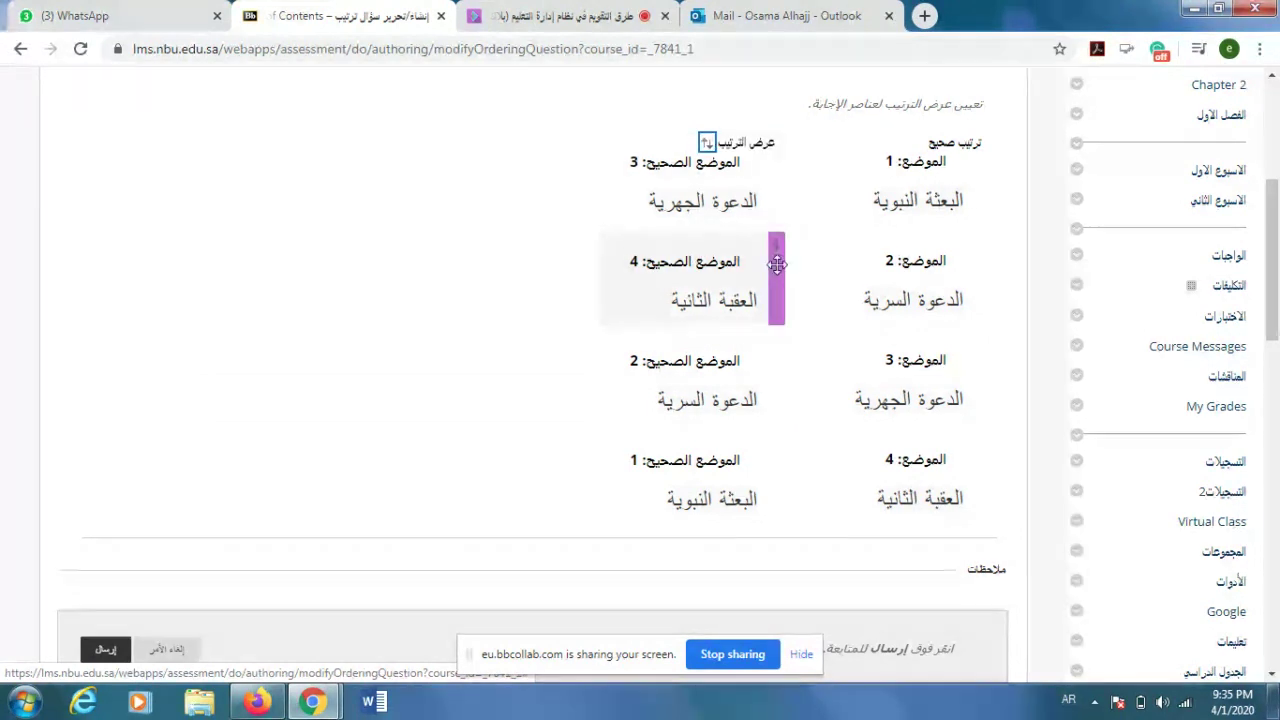
left_click_drag(777, 263, 757, 390)
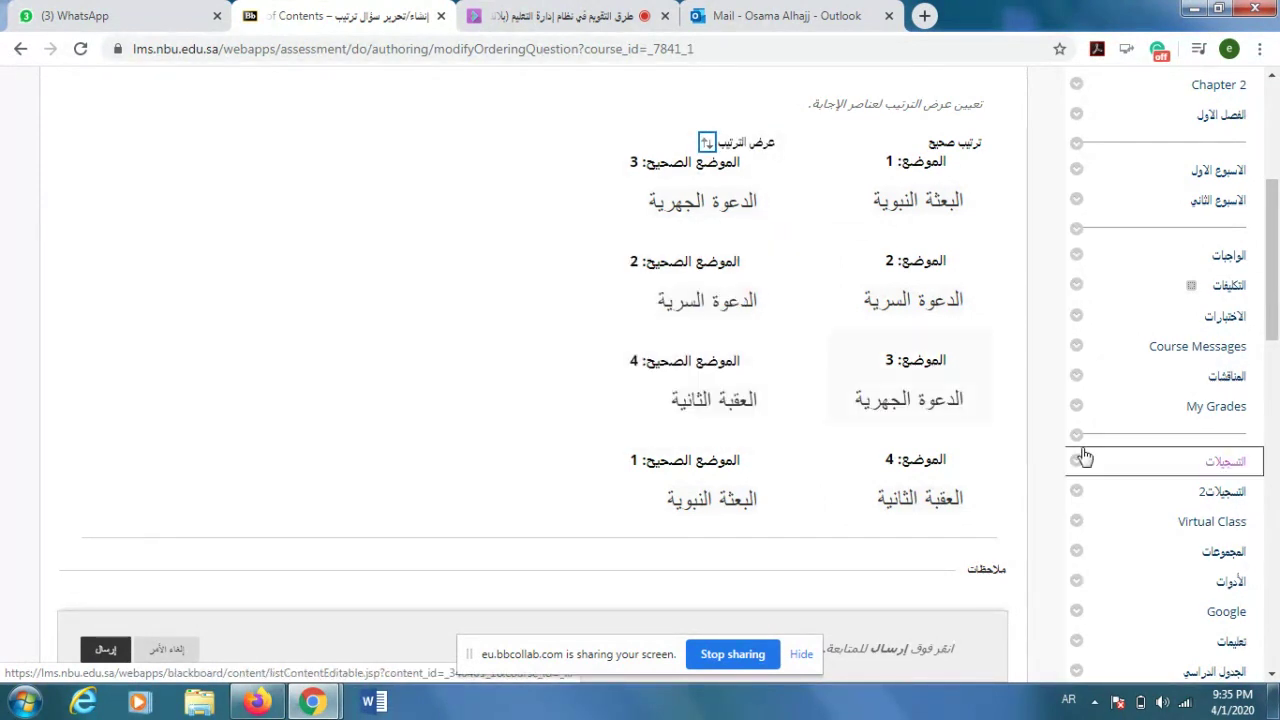
scroll(950, 360, "down", 2)
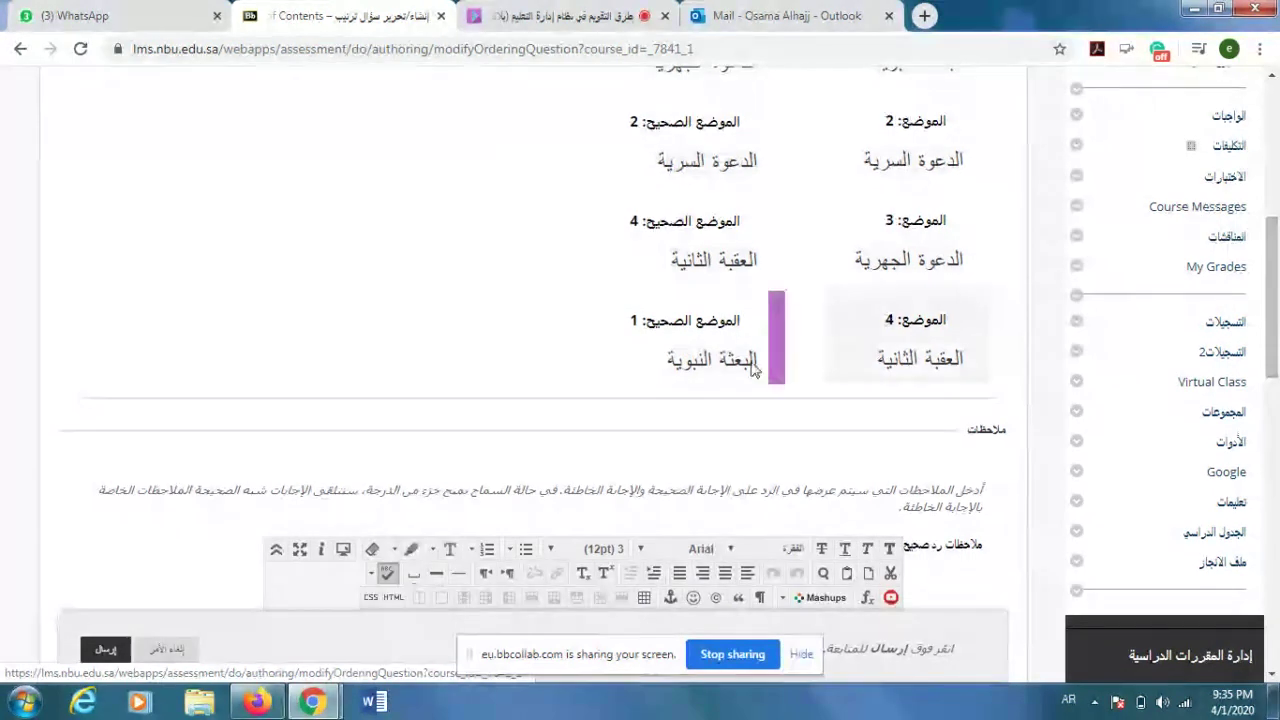
left_click_drag(772, 350, 762, 228)
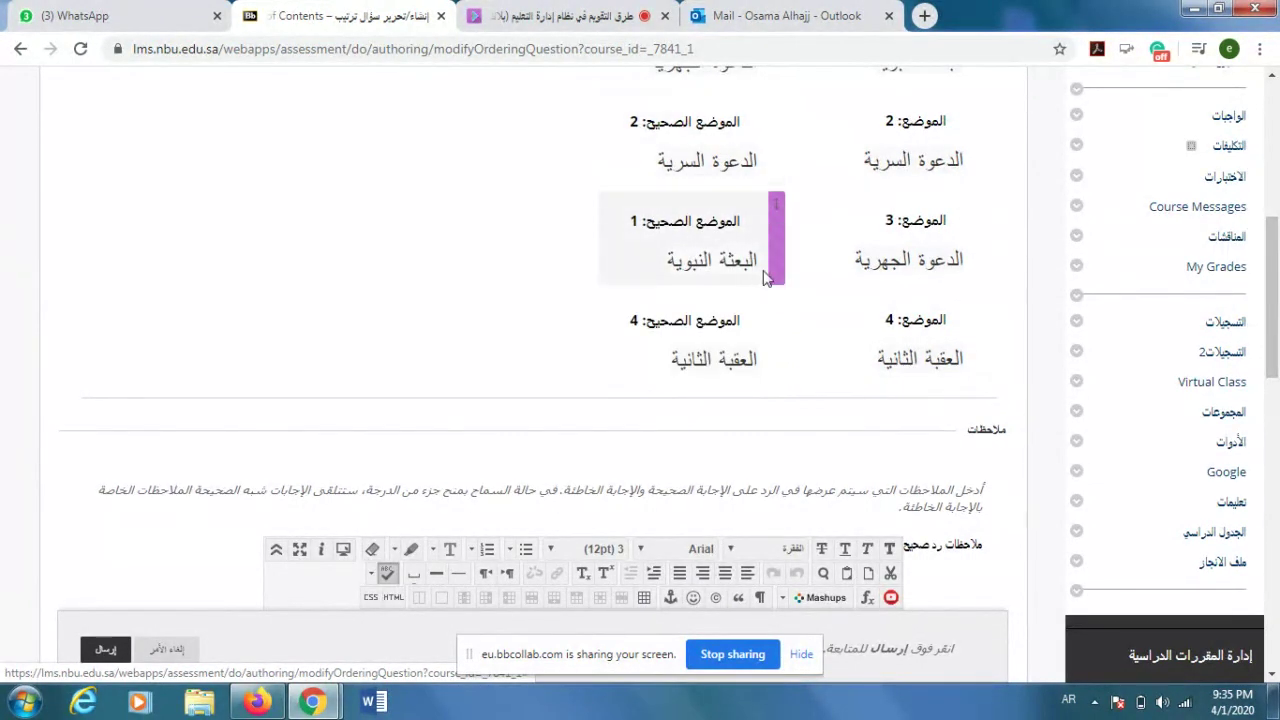
left_click_drag(772, 355, 770, 230)
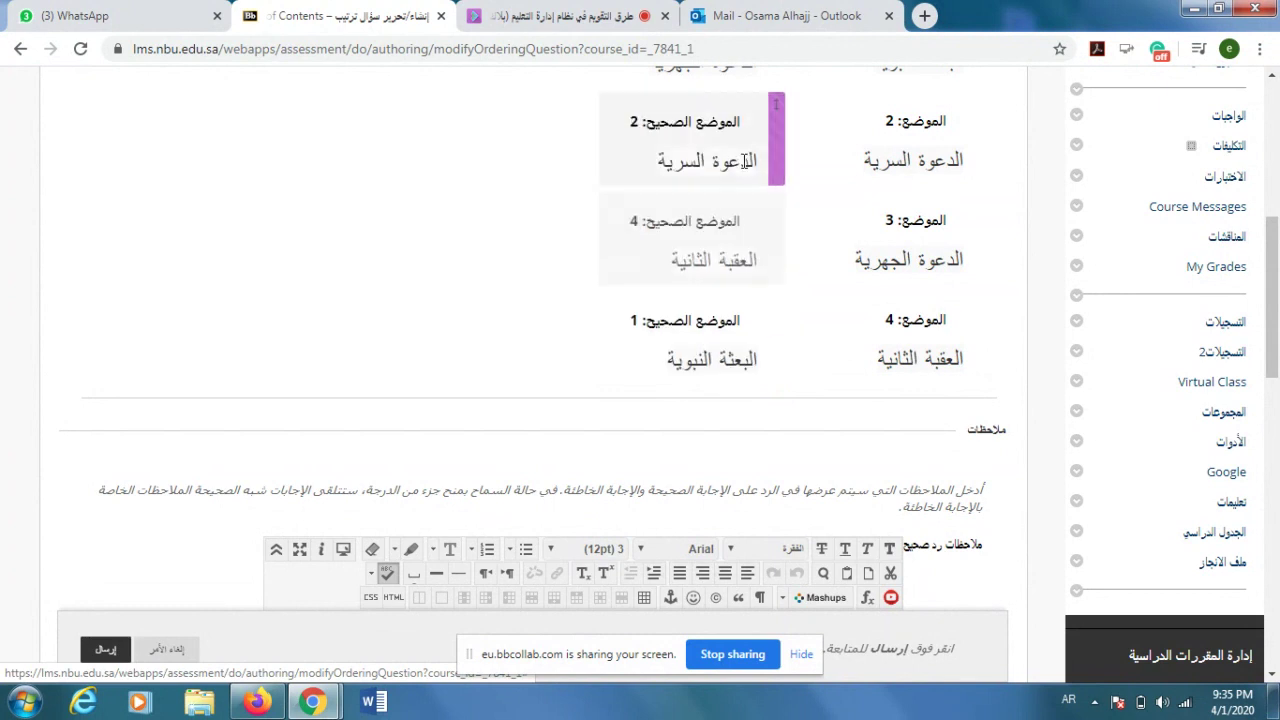
scroll(920, 255, "up", 2)
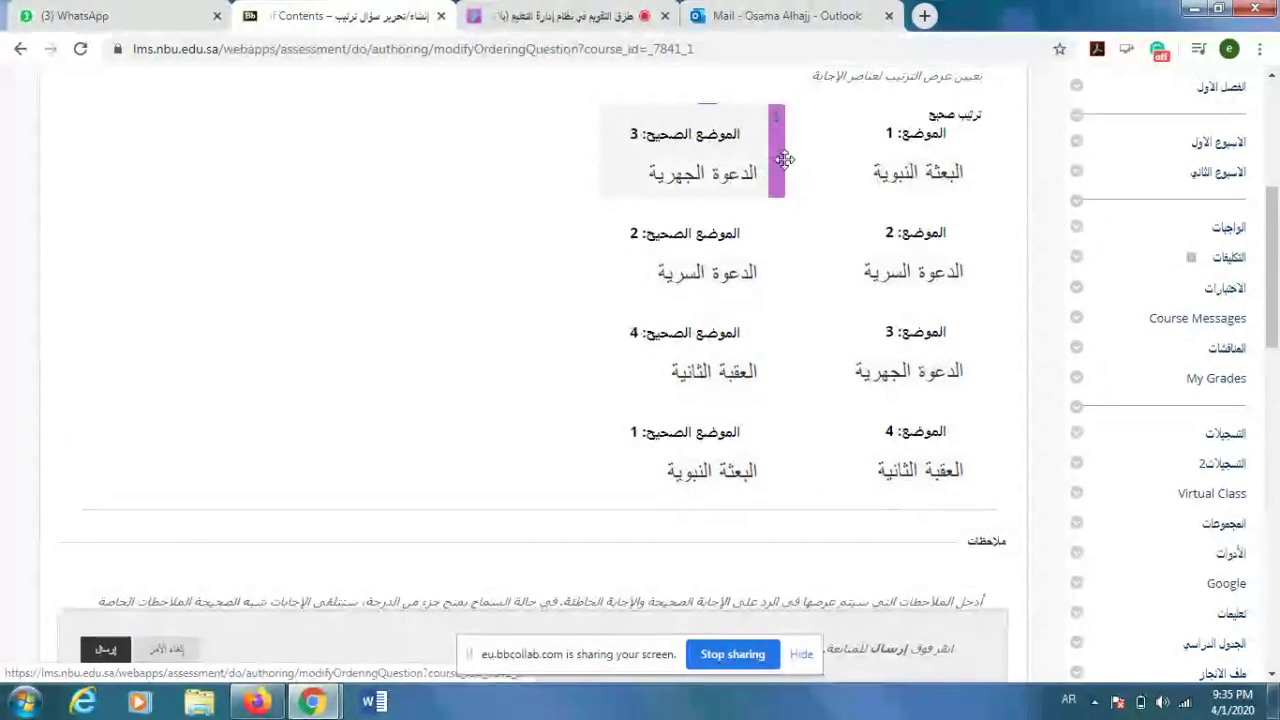
left_click_drag(776, 153, 773, 257)
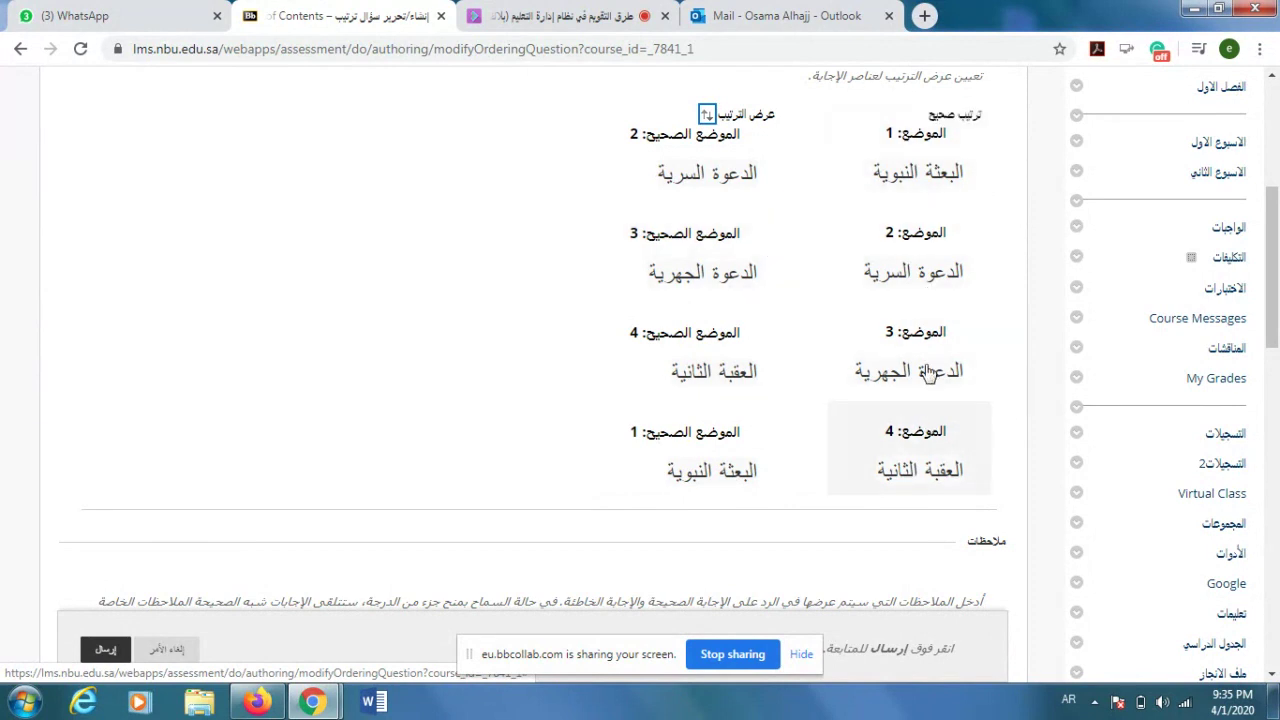
mouse_move(1272, 250)
left_mouse_down()
mouse_move(1278, 357)
mouse_move(1270, 210)
mouse_move(1268, 272)
mouse_move(1268, 242)
left_mouse_up()
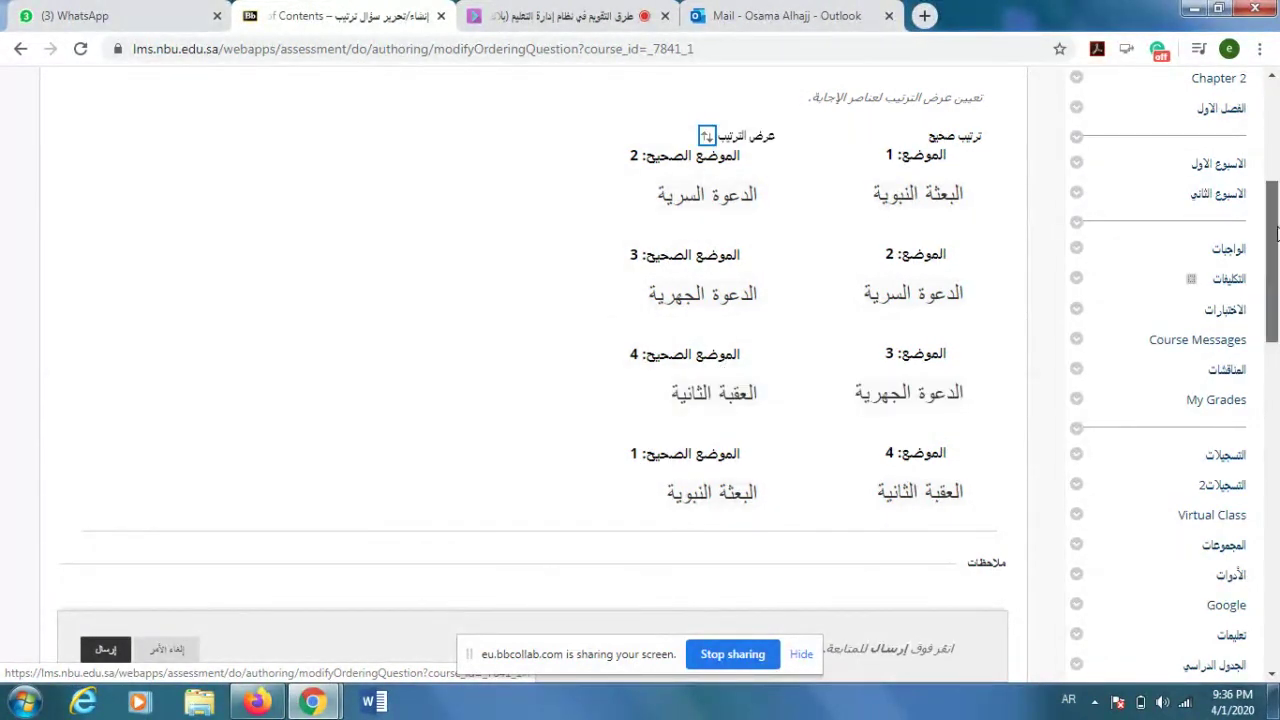
left_click_drag(1277, 229, 1277, 528)
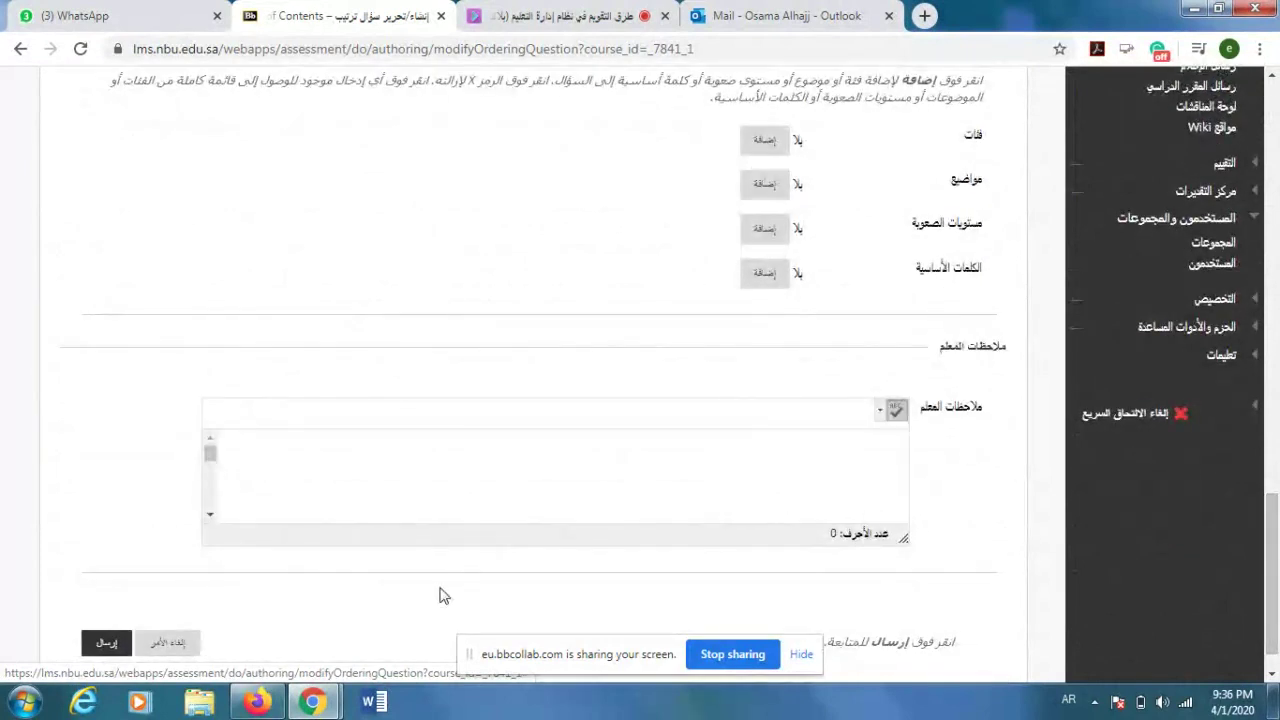
Submit the ordering question, then bring up question 8's actions menu.
left_click(96, 647)
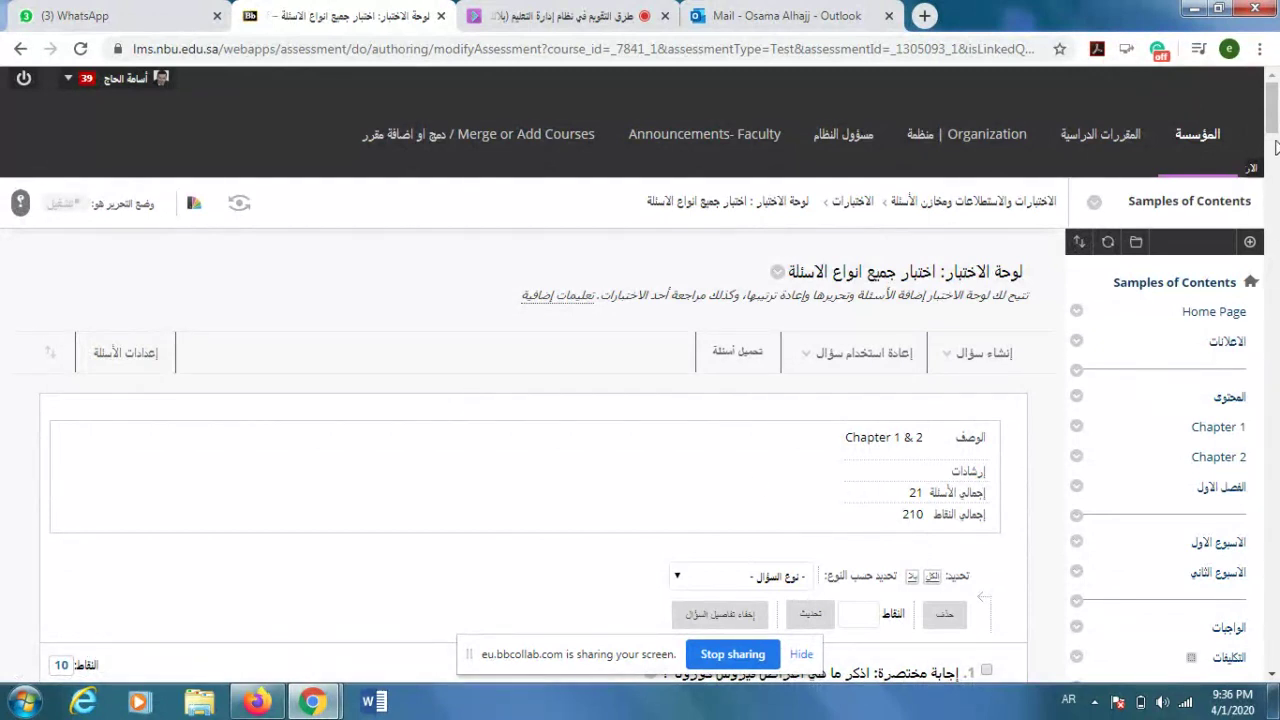
left_click_drag(1275, 122, 1273, 338)
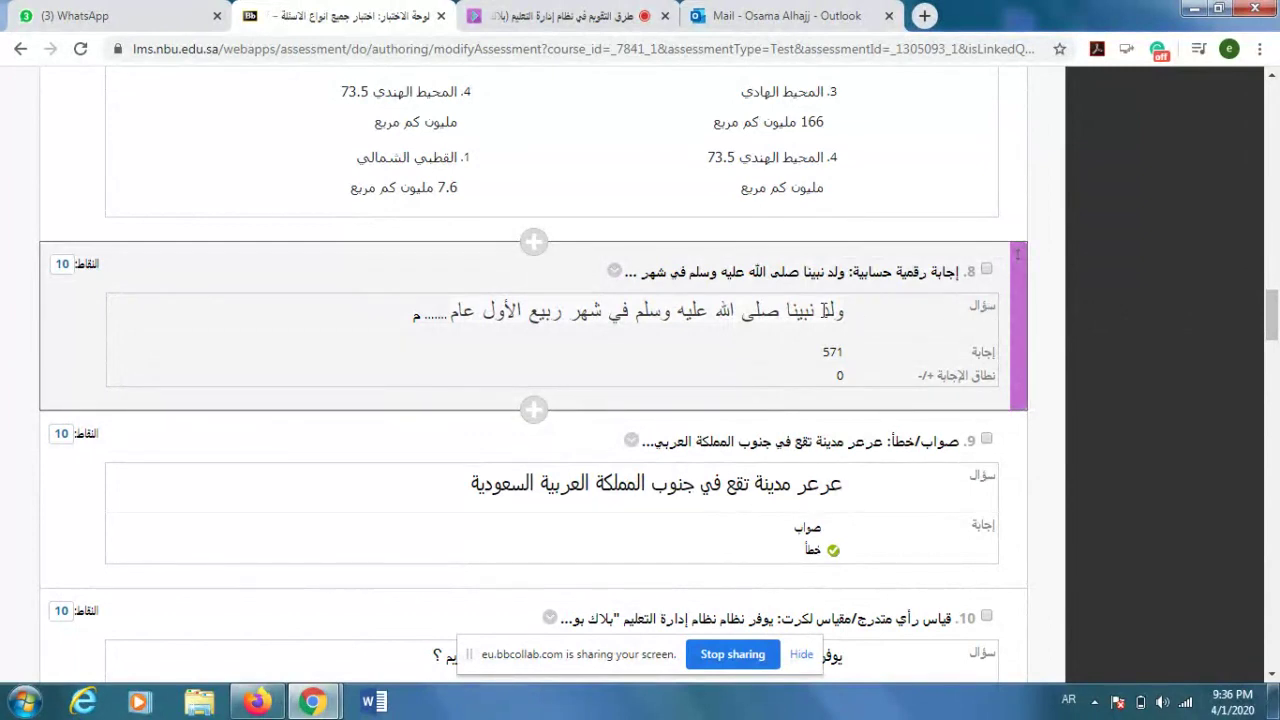
left_click(615, 272)
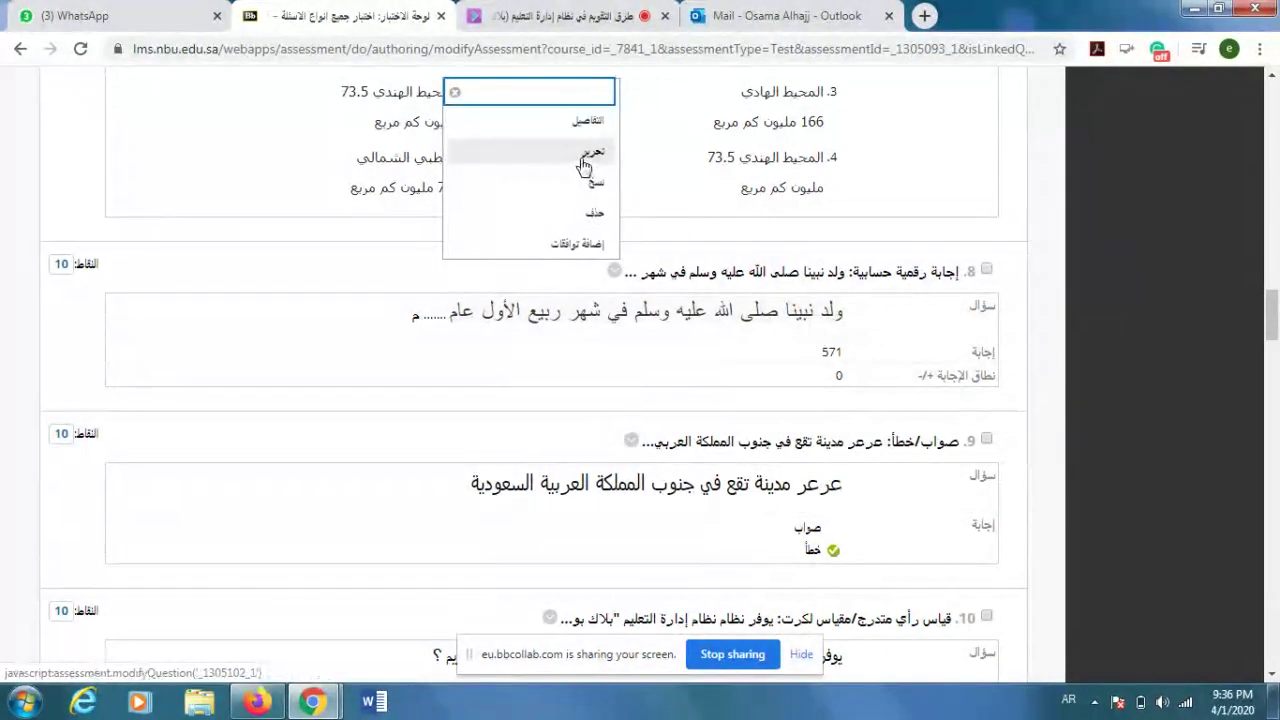
Edit question 8 and resubmit it with correct answer 571 and answer range 0.
left_click(586, 163)
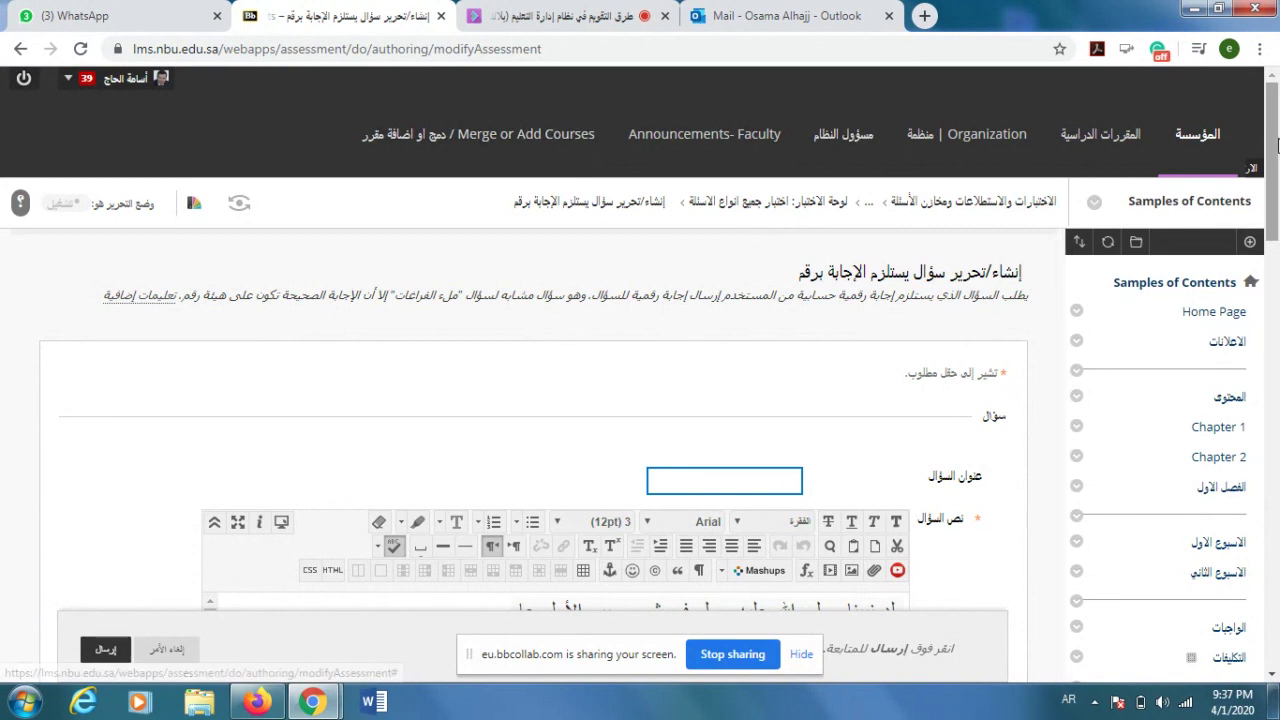
scroll(1275, 197, "down", 2)
scroll(818, 305, "down", 2)
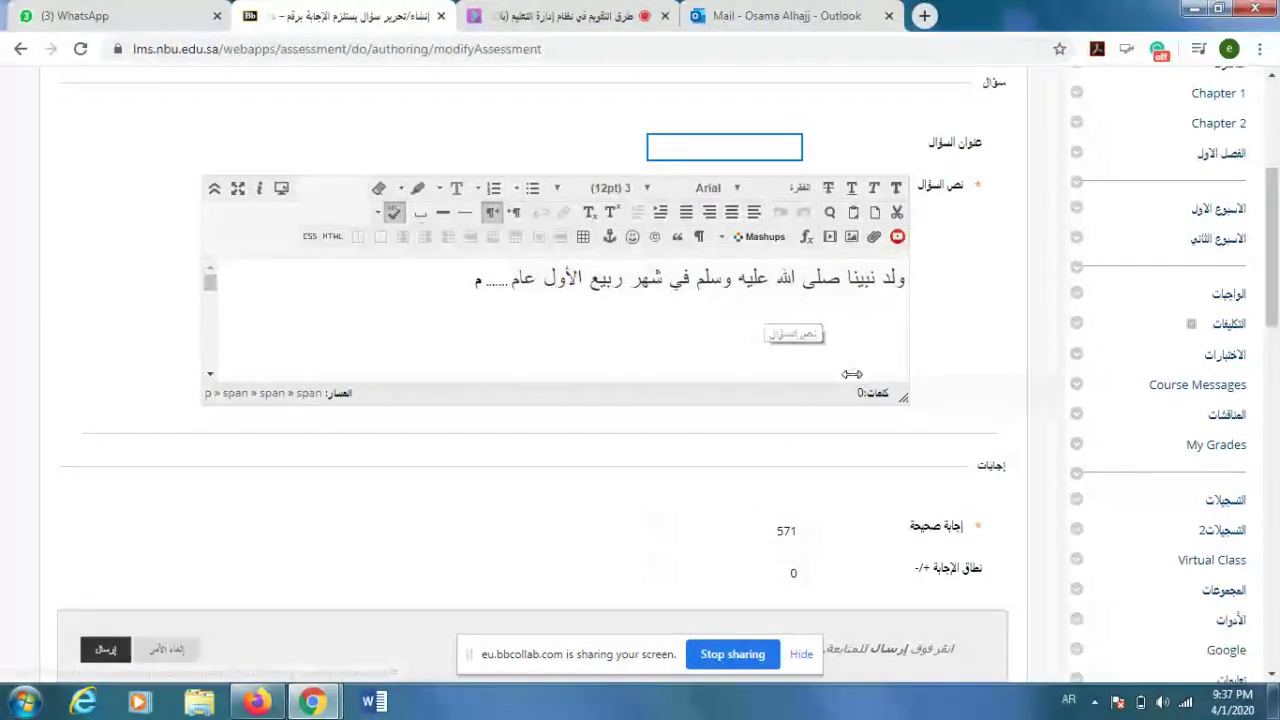
scroll(1275, 325, "down", 2)
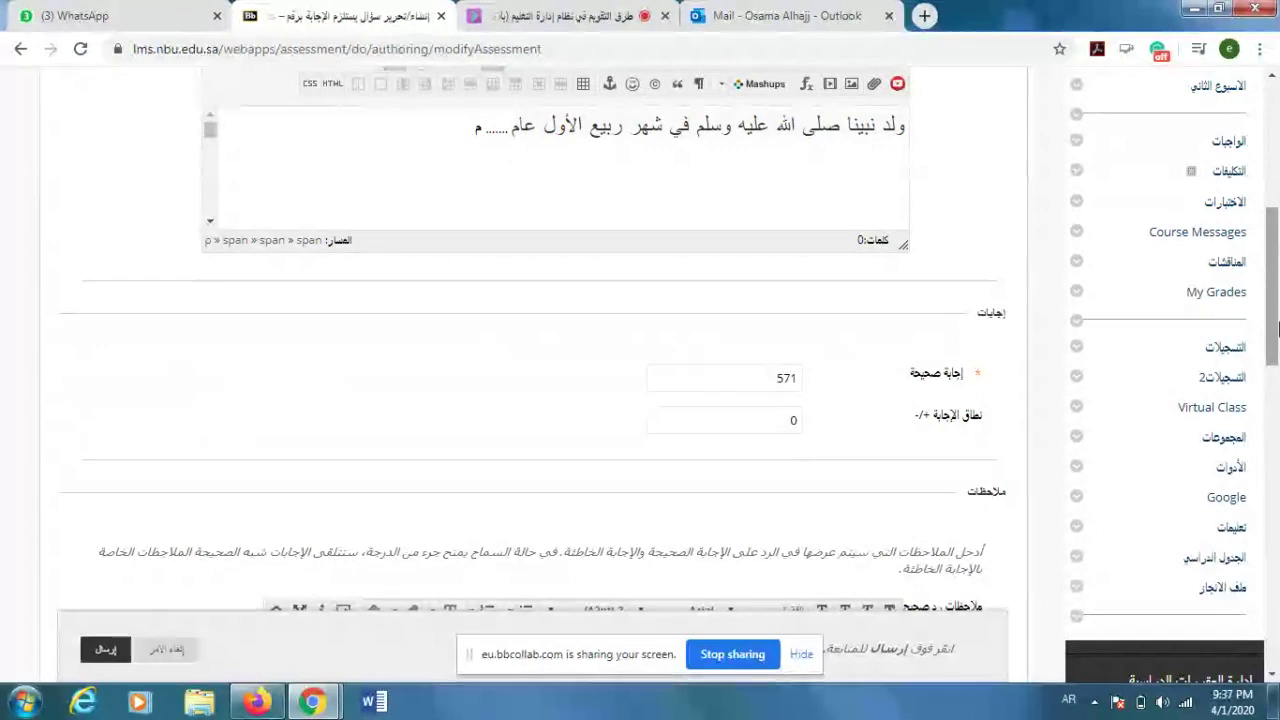
scroll(1275, 330, "down", 1)
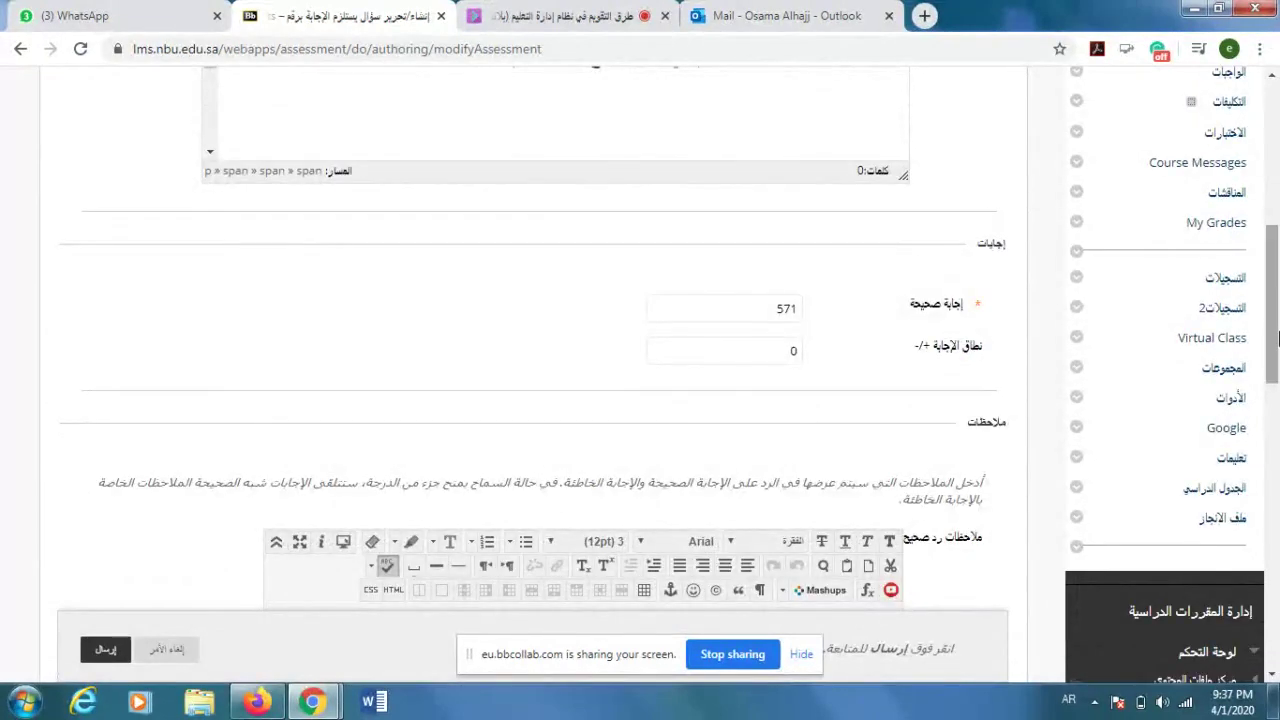
scroll(1275, 375, "down", 3)
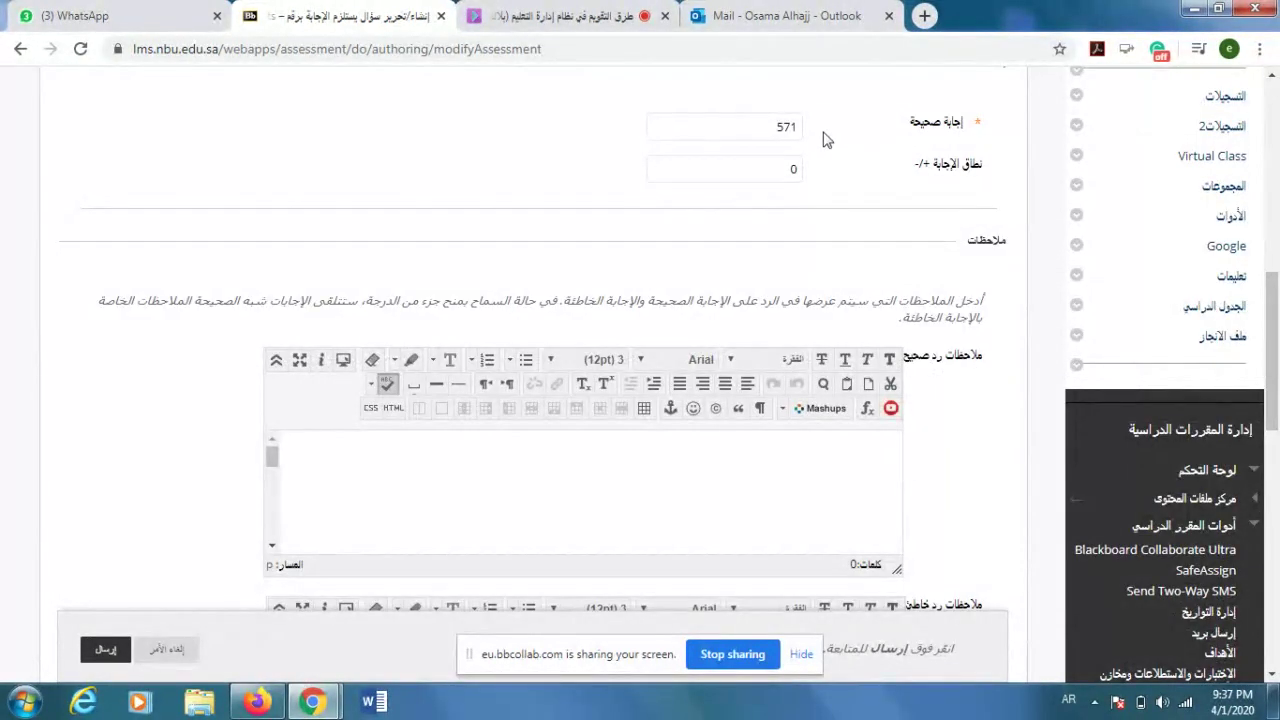
left_click_drag(1277, 372, 1277, 590)
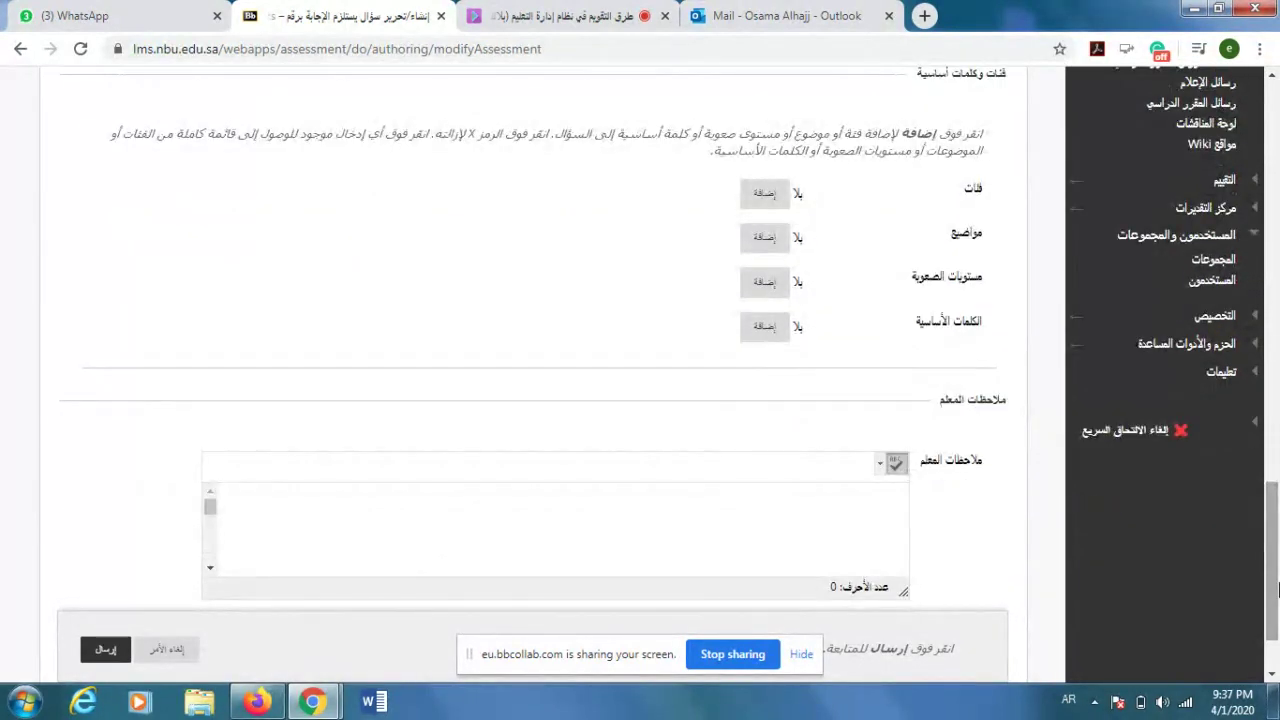
left_click(105, 651)
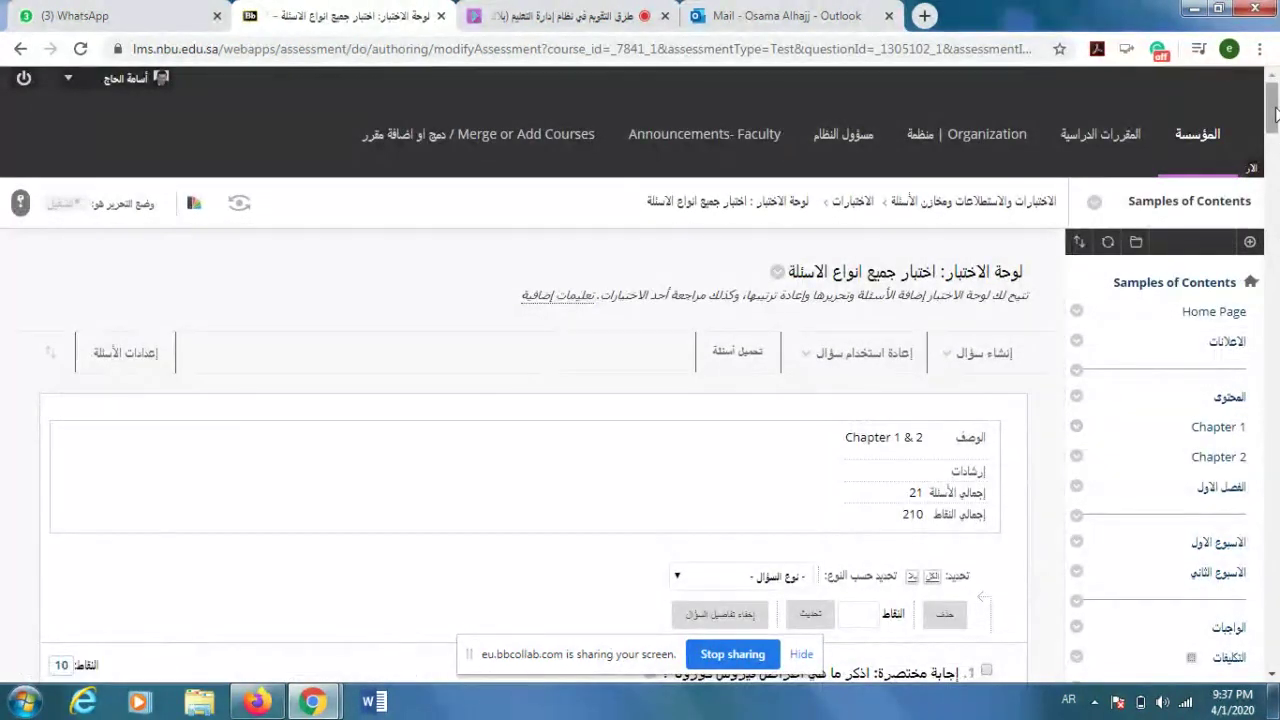
Scroll the test canvas down to Likert scale question 10.
left_click_drag(1275, 113, 1275, 315)
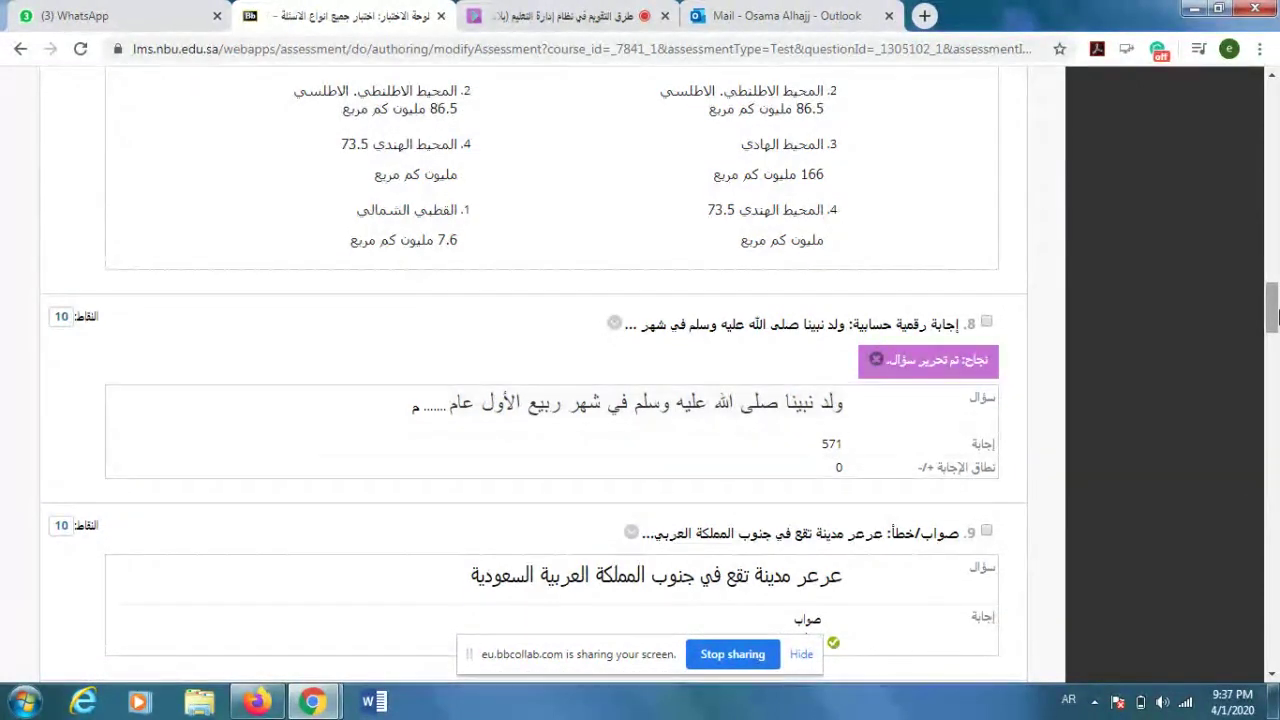
left_click_drag(1275, 311, 1275, 320)
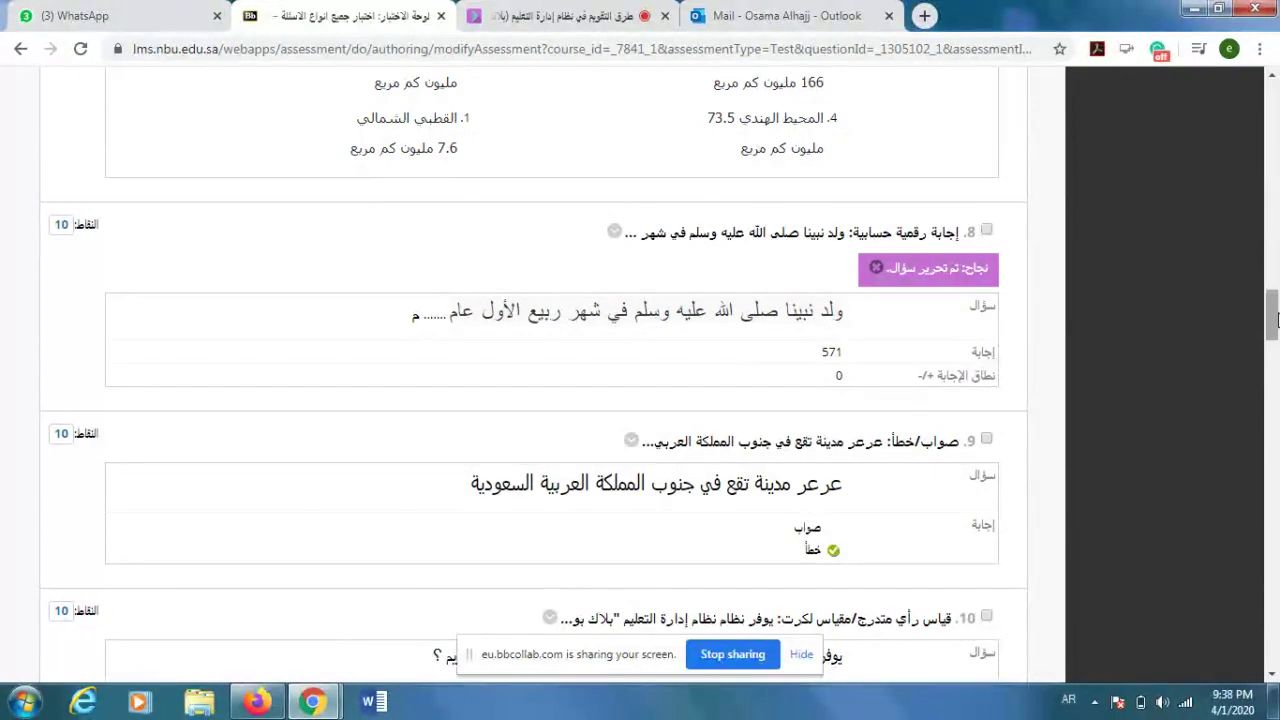
left_click_drag(1276, 320, 1272, 340)
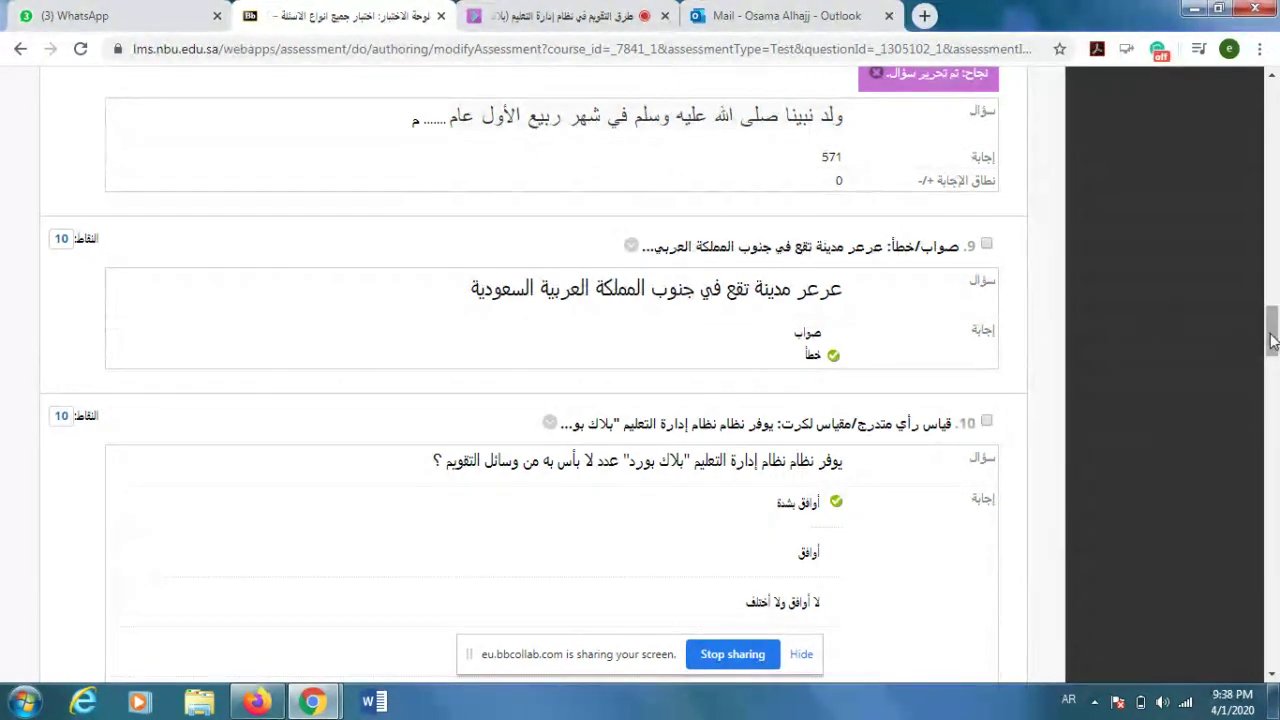
left_click_drag(1273, 335, 1273, 348)
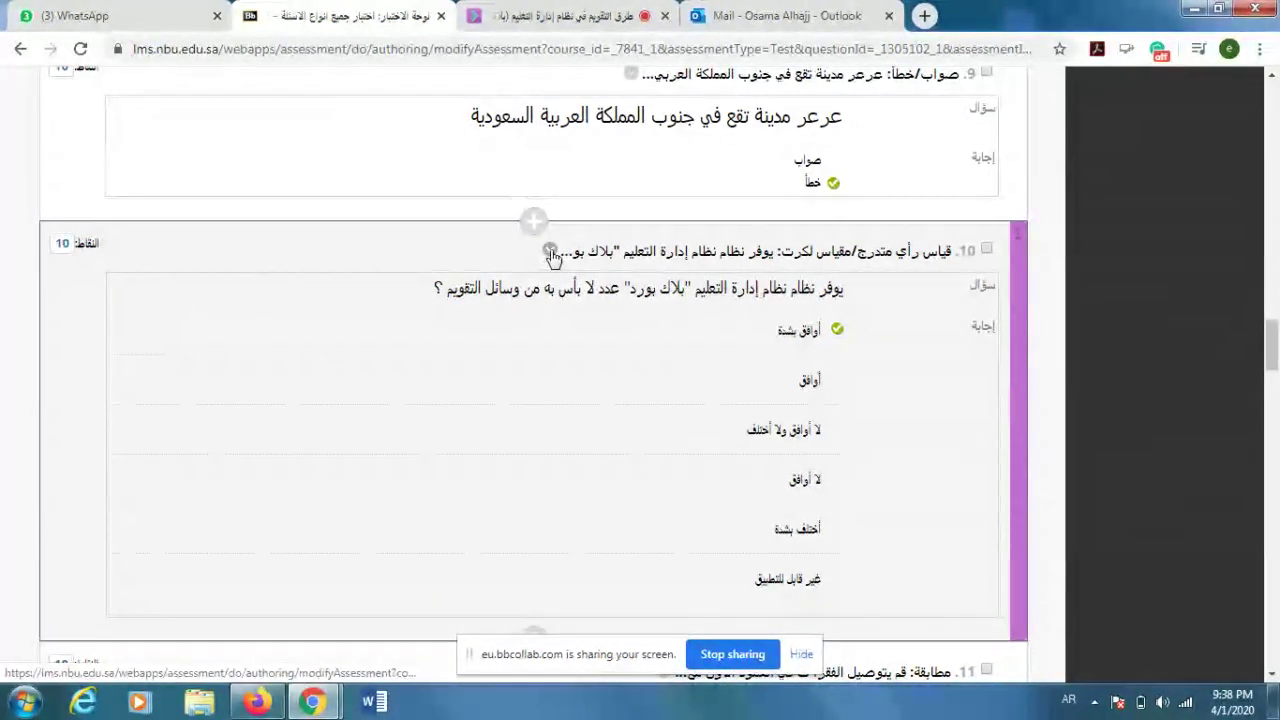
Edit Likert question 10 and resubmit it with its six answers unchanged.
left_click(550, 252)
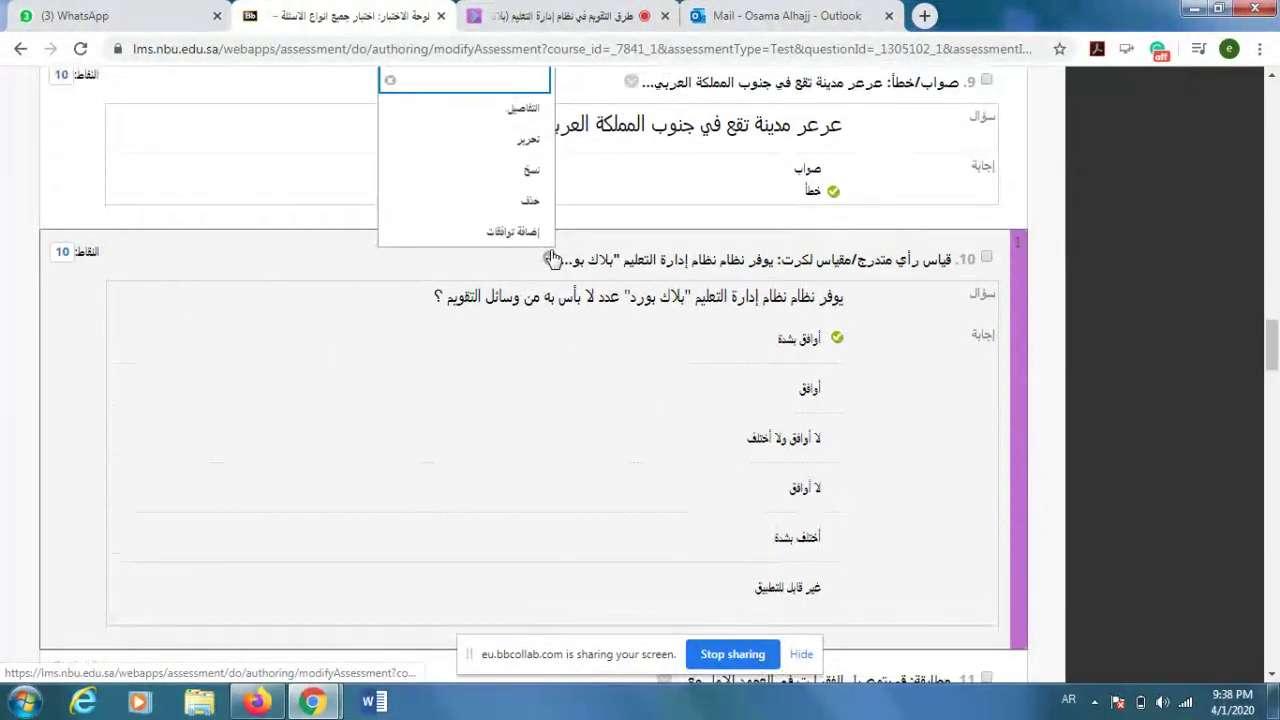
left_click(525, 148)
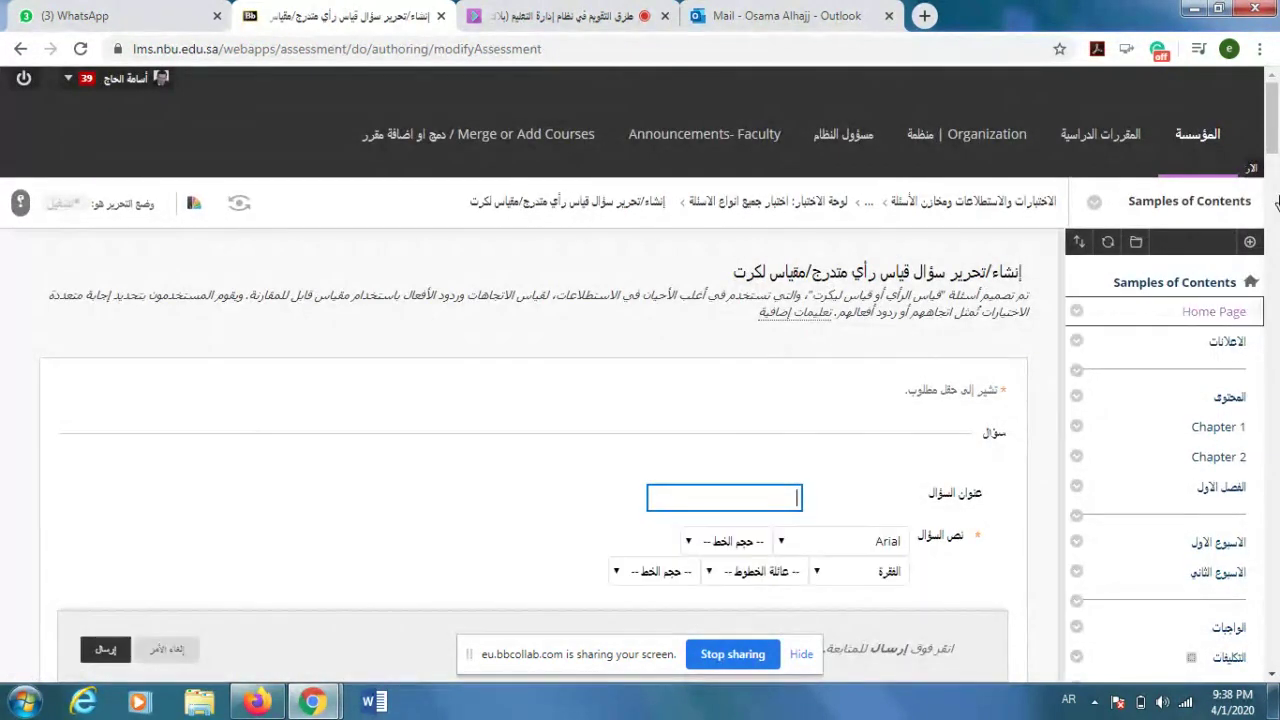
left_click_drag(1275, 137, 1275, 165)
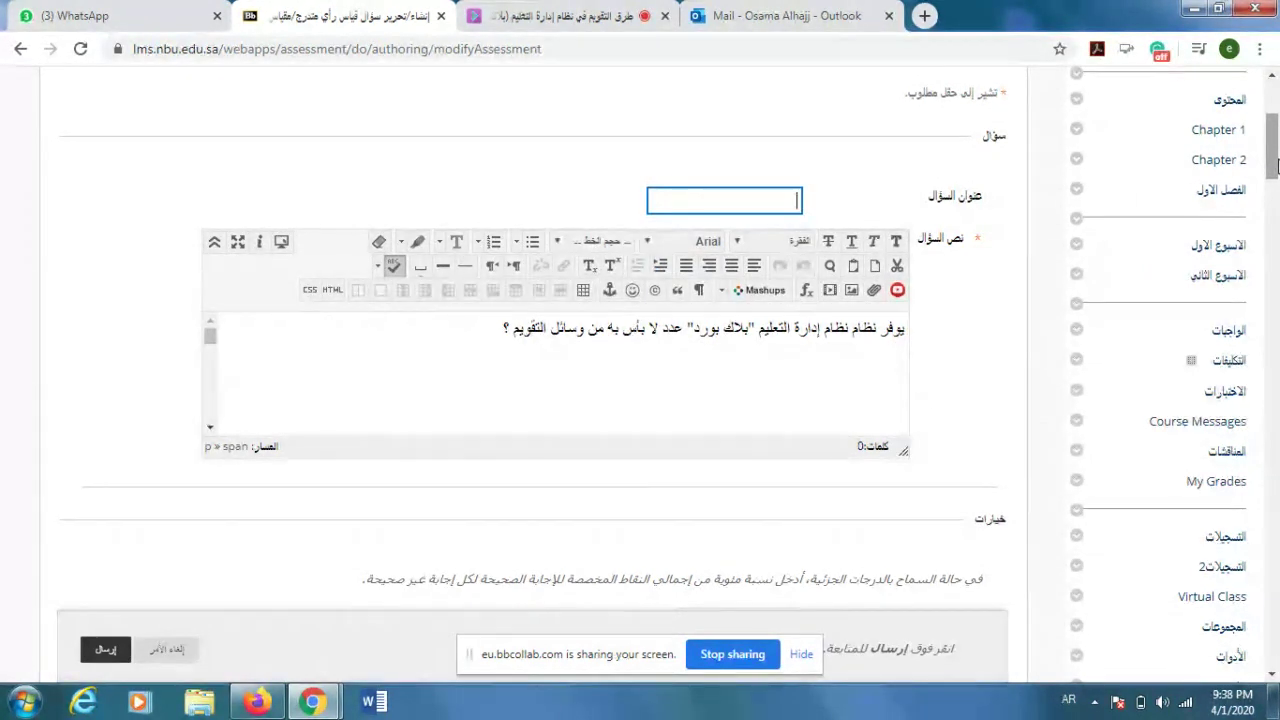
scroll(1276, 162, "down", 3)
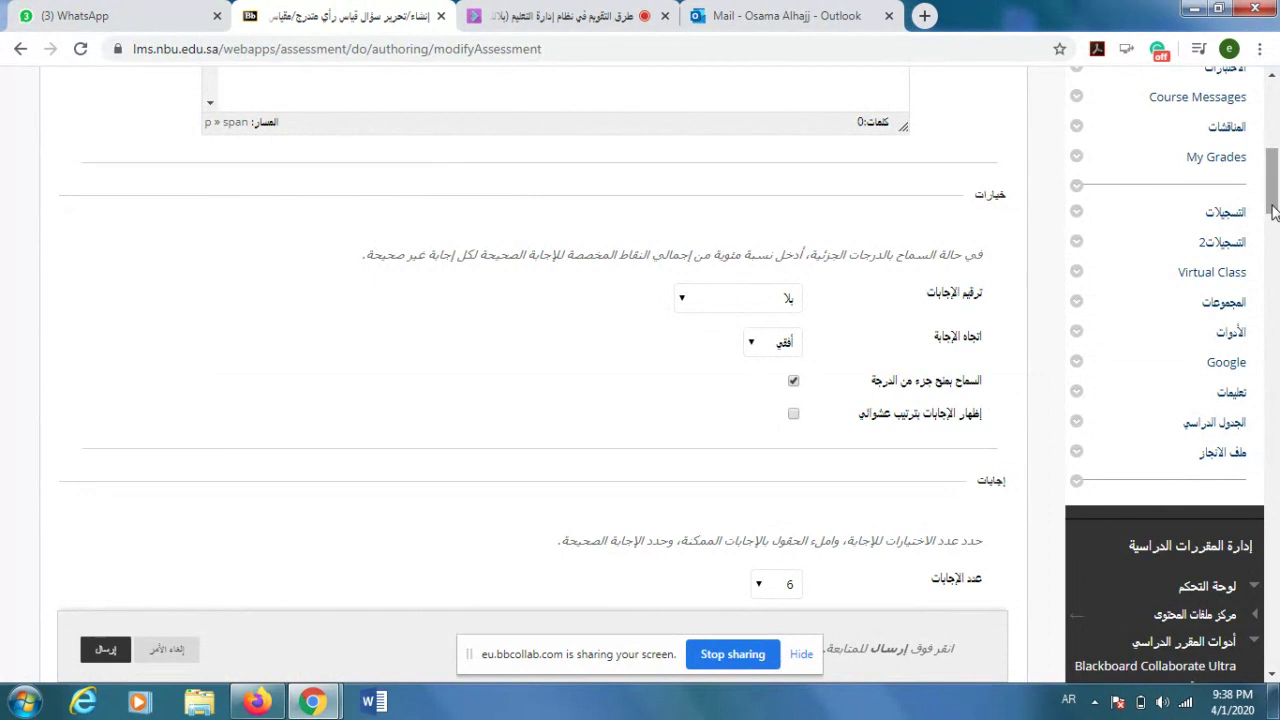
left_click_drag(1274, 210, 1274, 225)
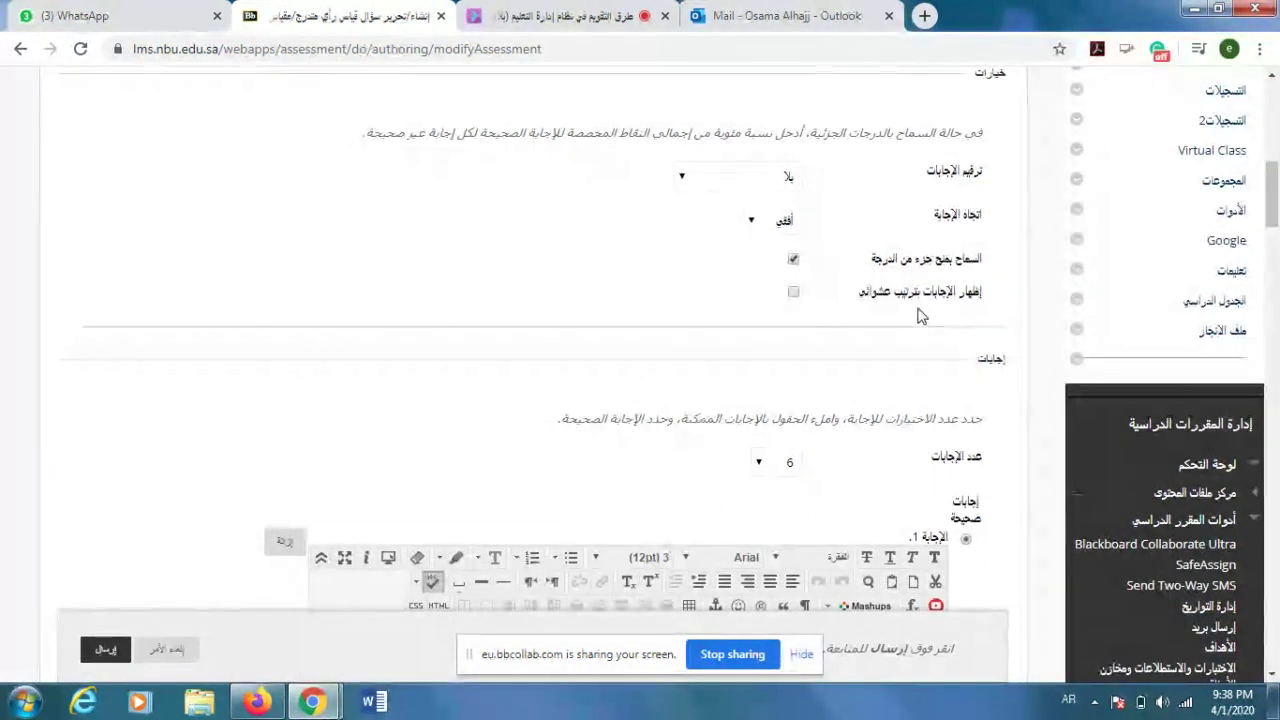
left_click_drag(1274, 204, 1277, 230)
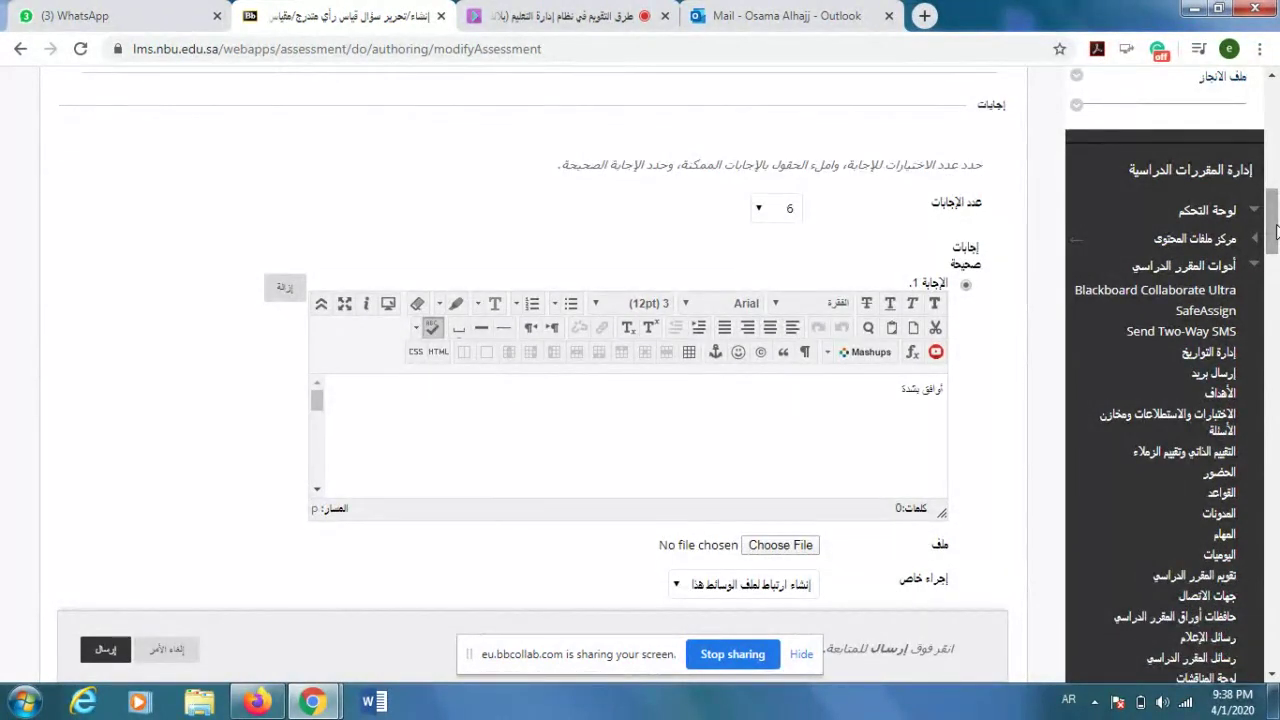
left_click_drag(1276, 232, 1274, 628)
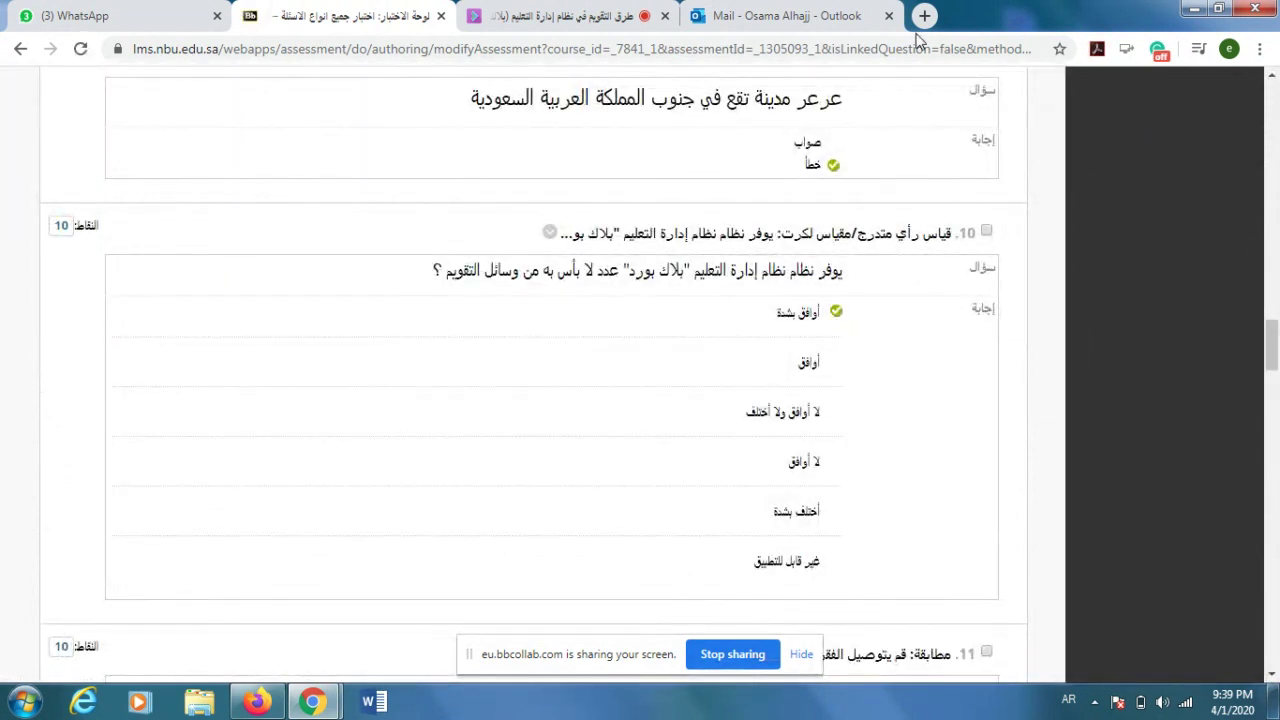
Open a new tab at lms.nbu.edu.sa, the Blackboard institution home page.
left_click(926, 16)
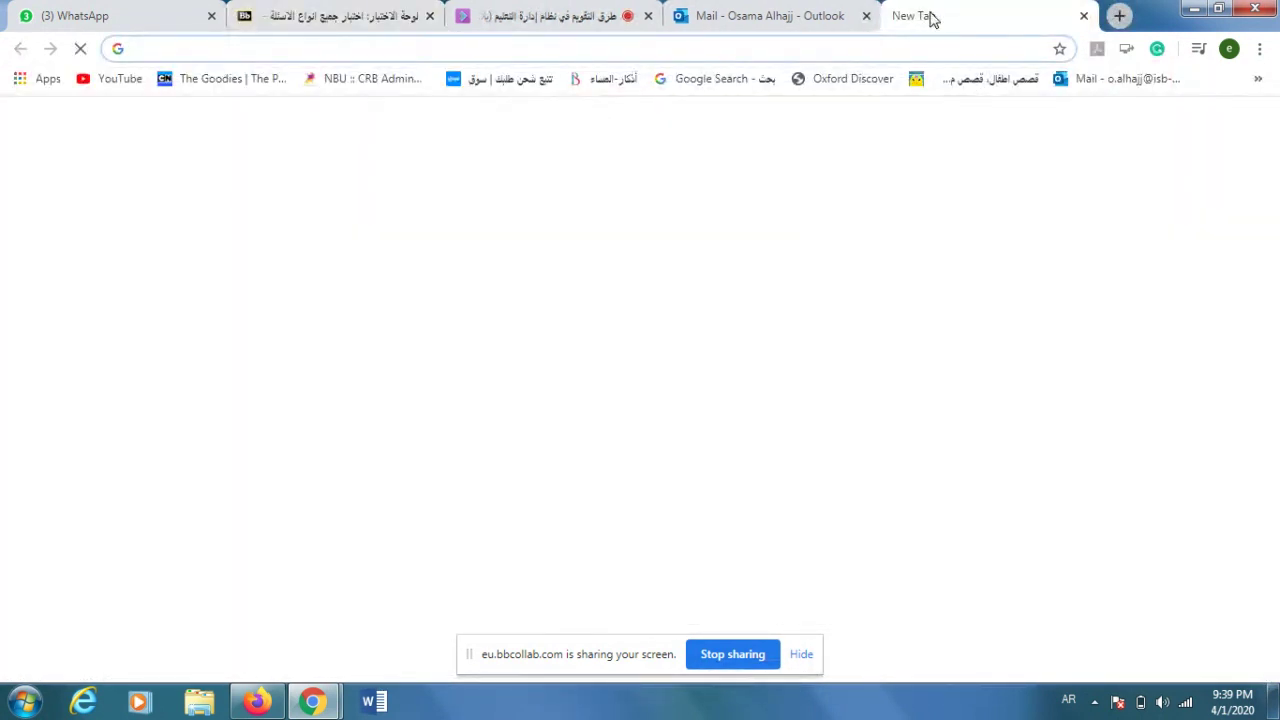
type("م")
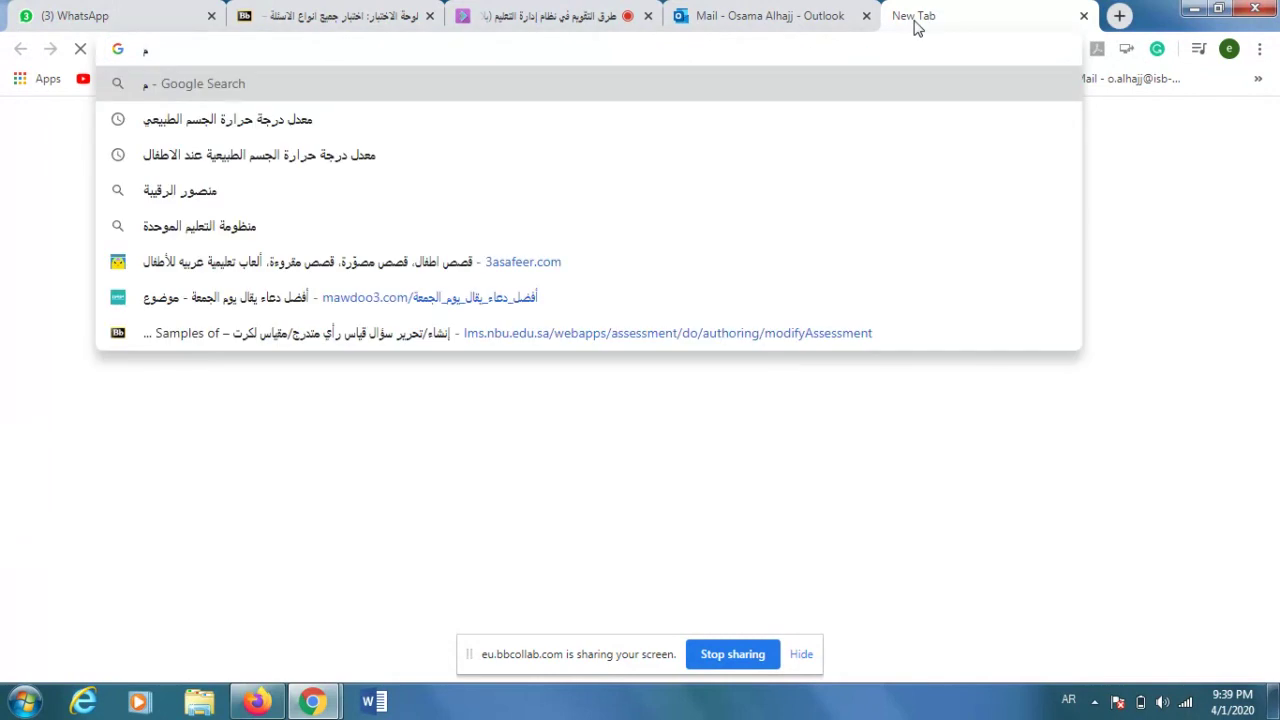
key("BackSpace")
key("alt+shift")
type("lms.nbu.edu.sa")
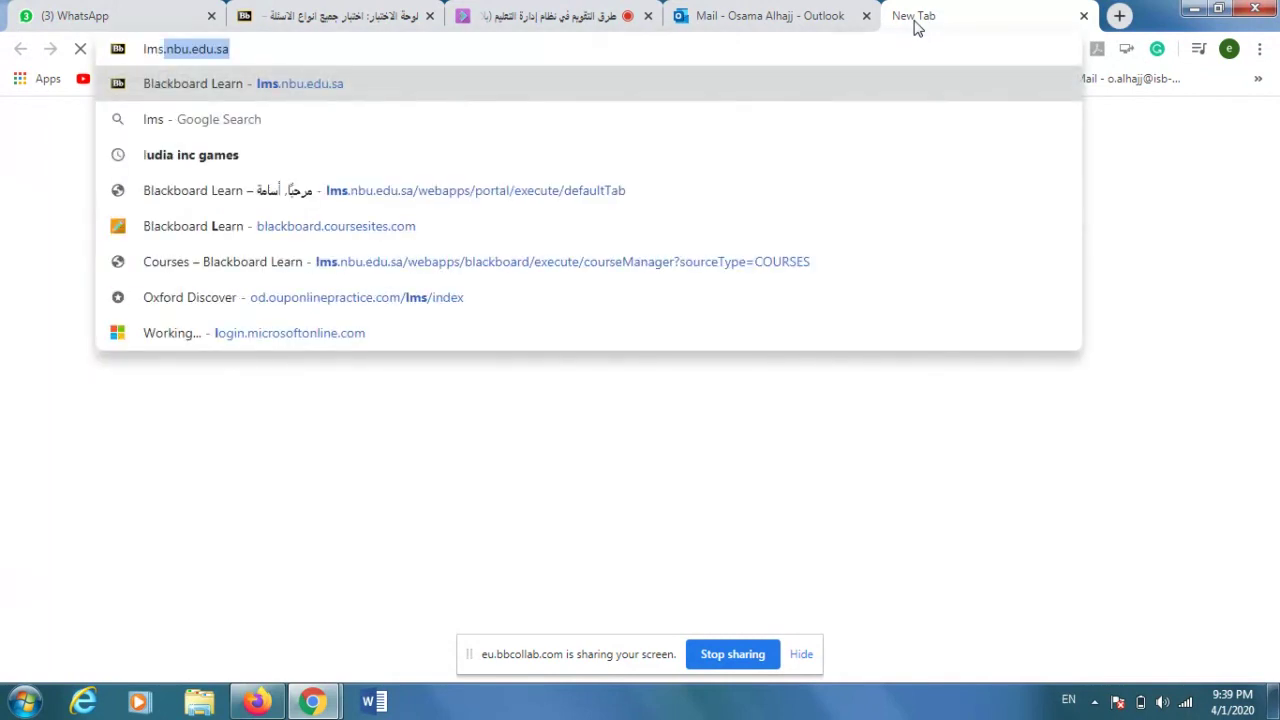
key("Return")
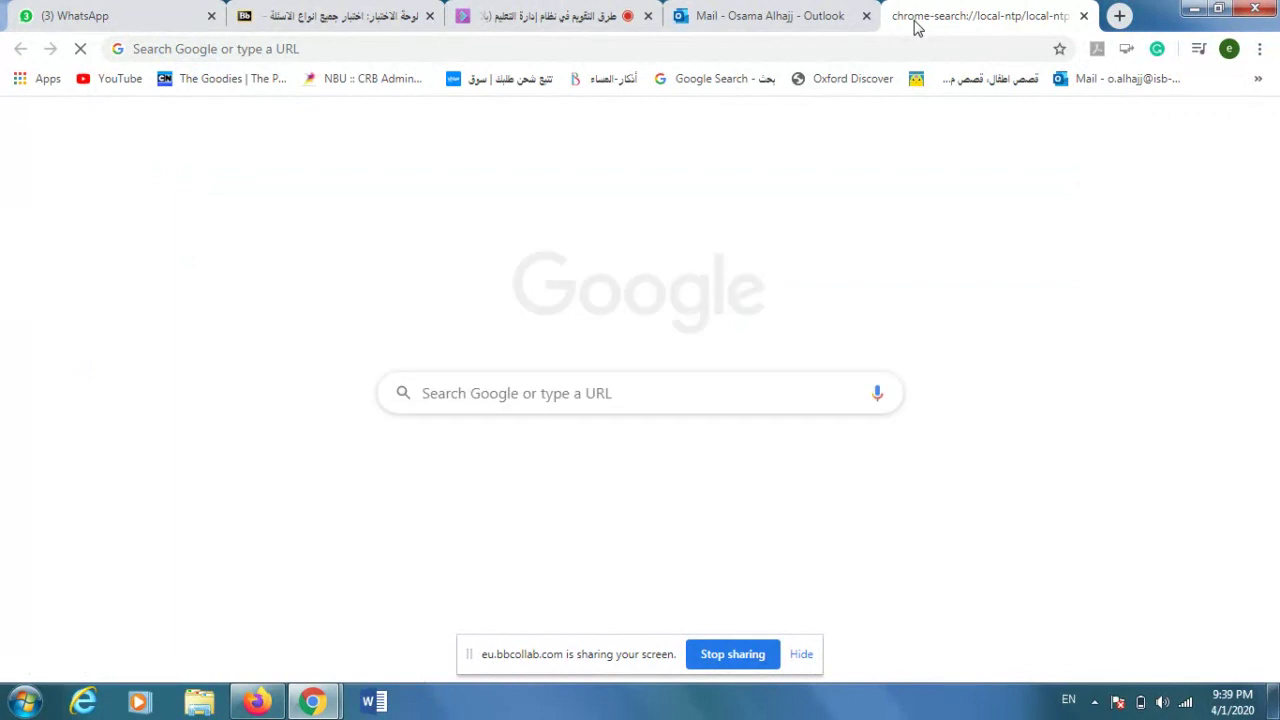
left_click(809, 49)
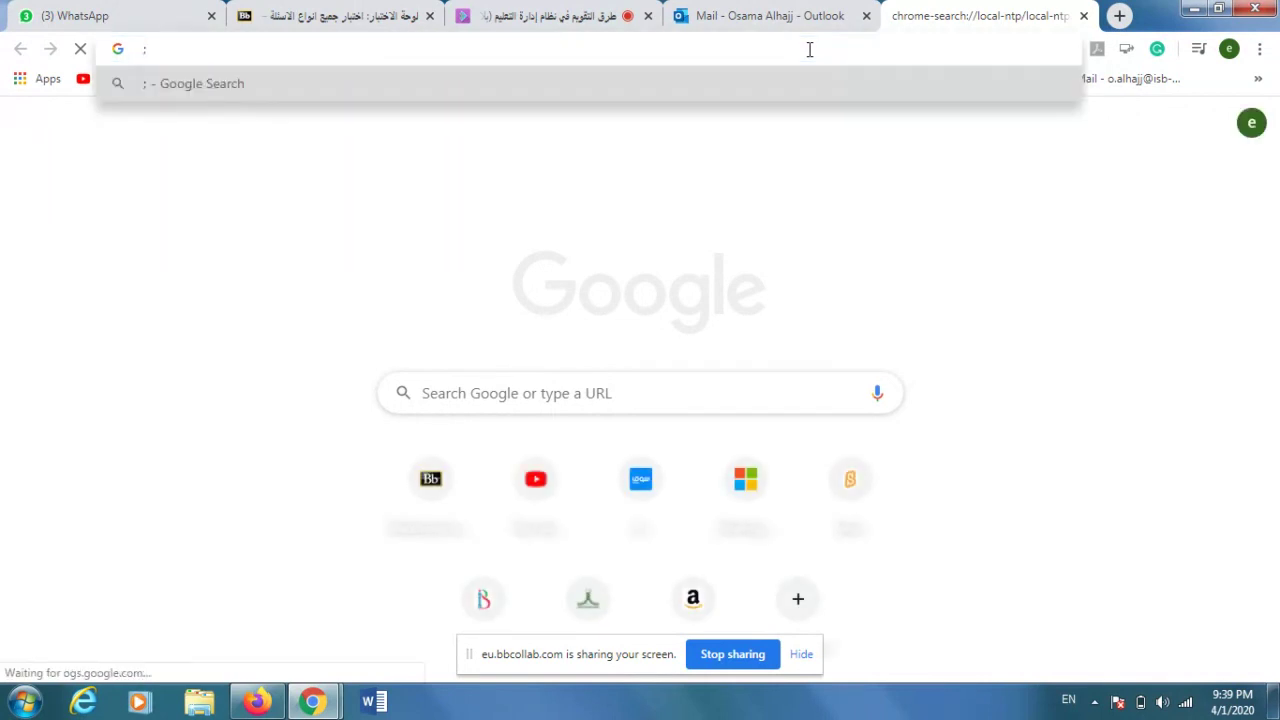
type("lms.nbu.edu.sa")
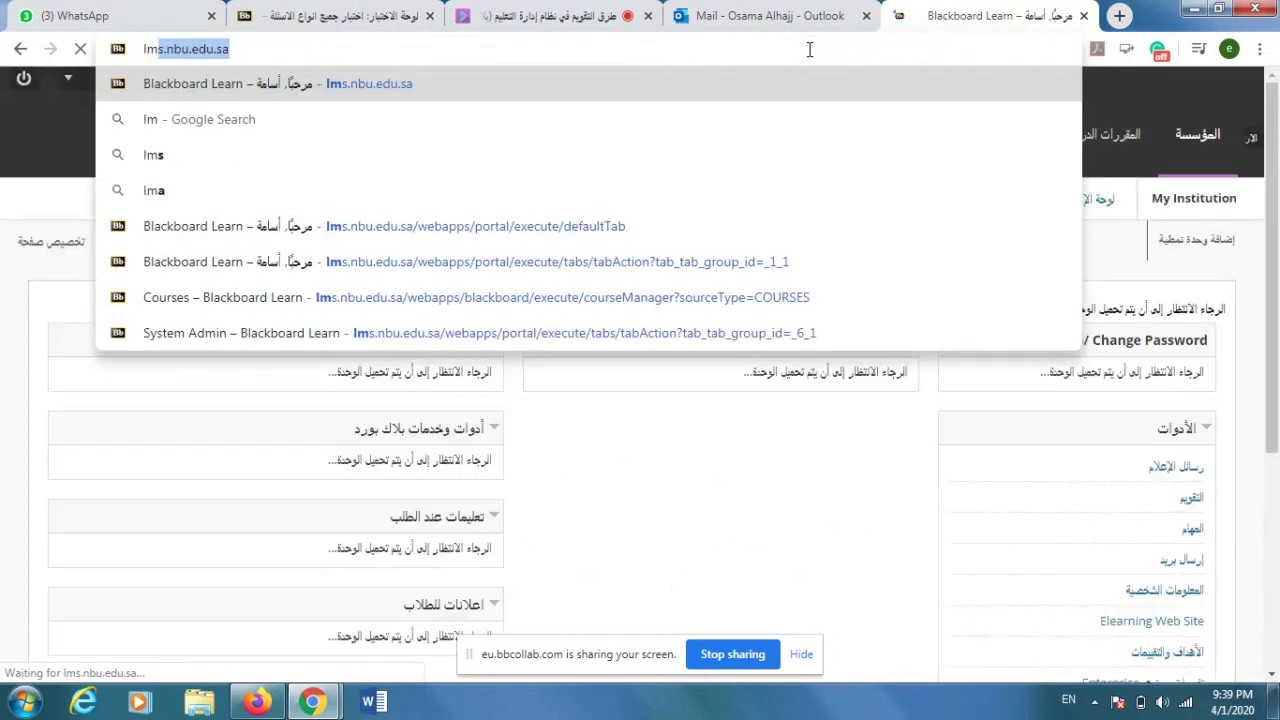
key("Return")
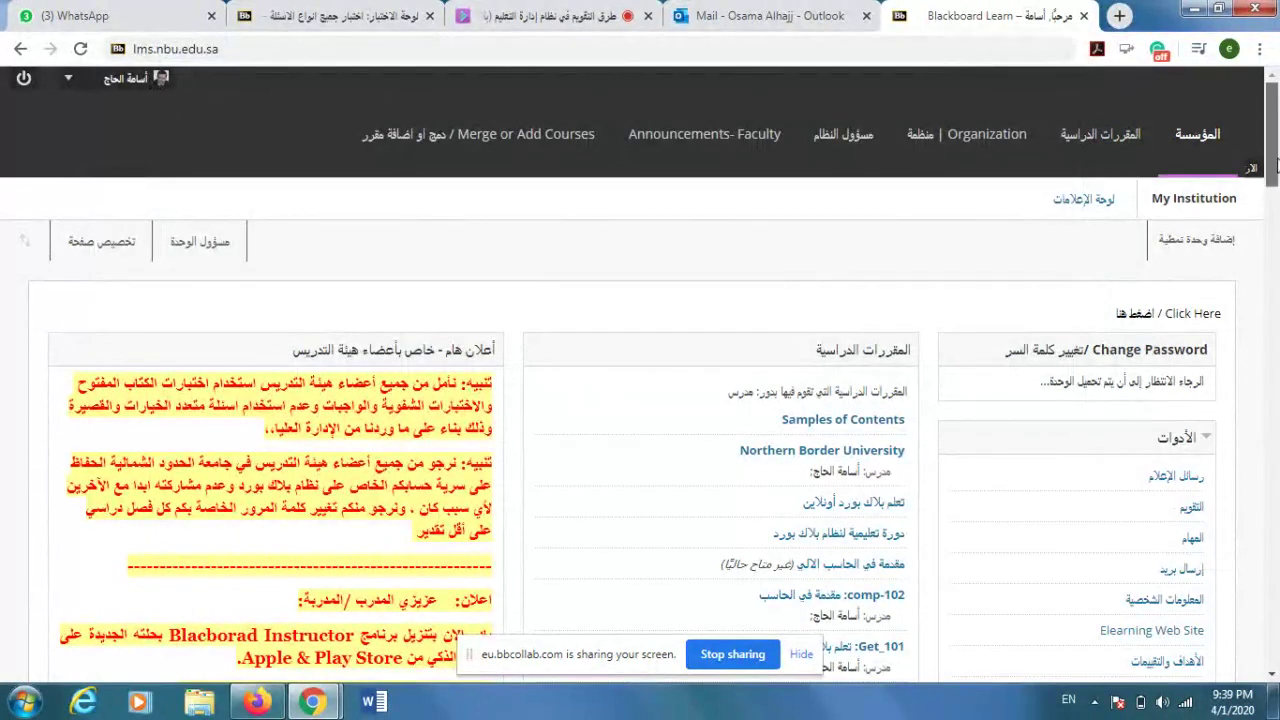
Go to the Samples of Contents course's Tests page and show the Assessments dropdown.
left_click_drag(1275, 163, 1224, 228)
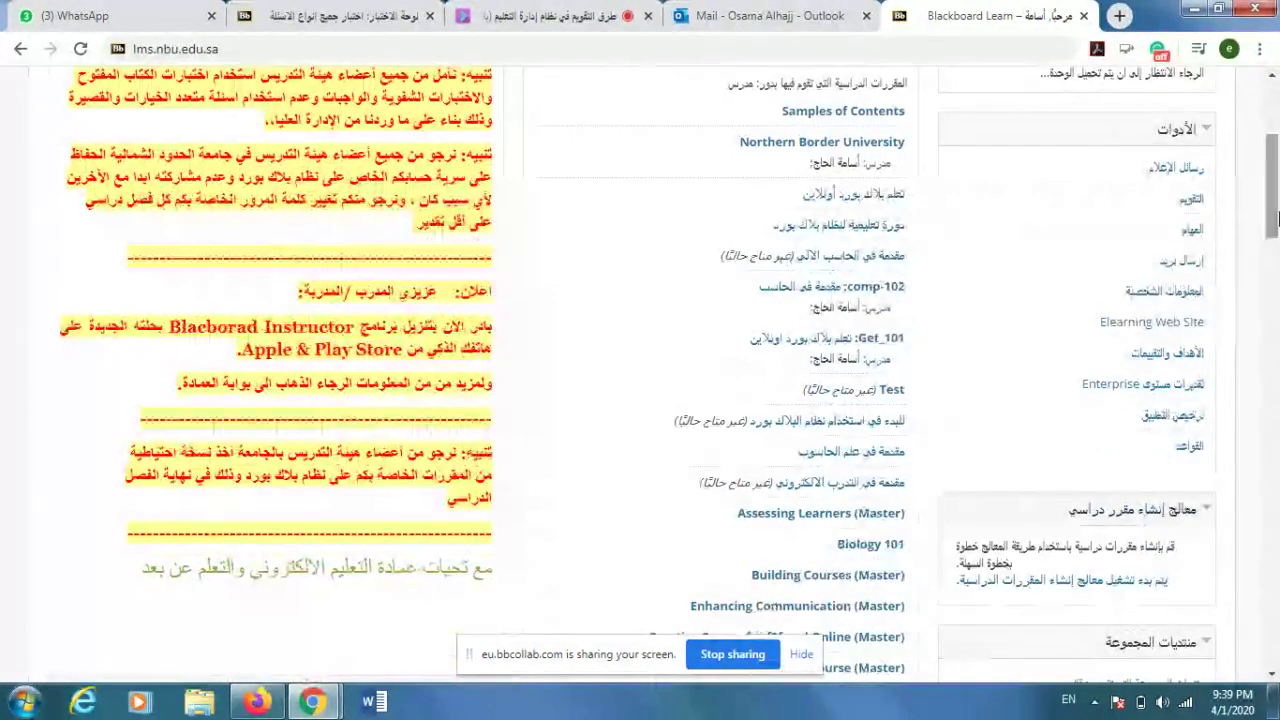
left_click(812, 113)
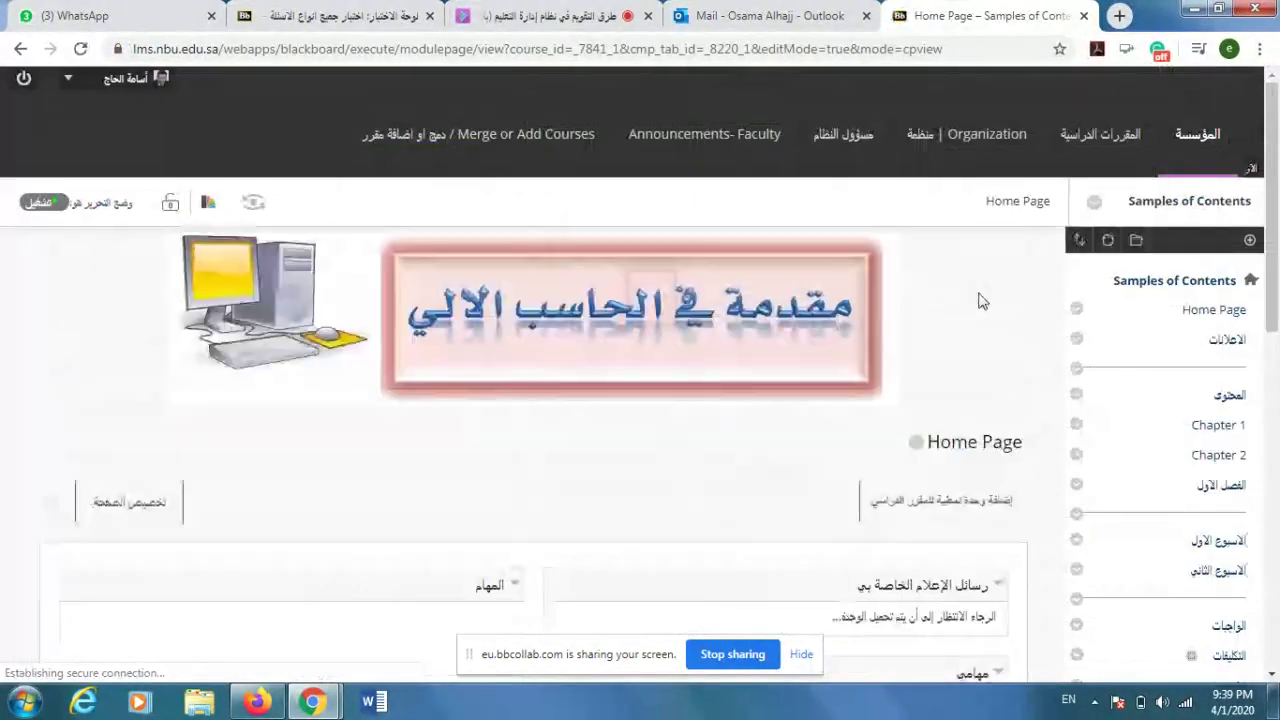
left_click_drag(1274, 225, 1276, 311)
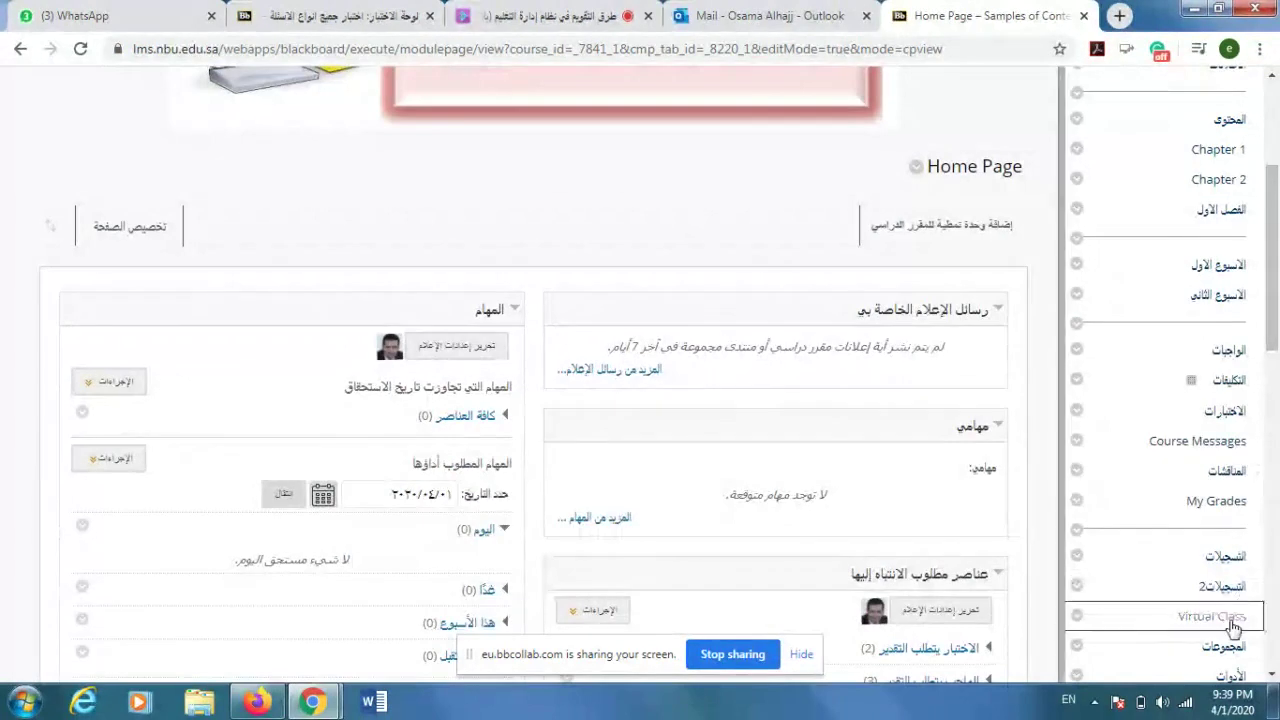
mouse_move(1232, 420)
left_mouse_down()
mouse_move(1248, 292)
mouse_move(1249, 410)
left_mouse_up()
left_click(1232, 414)
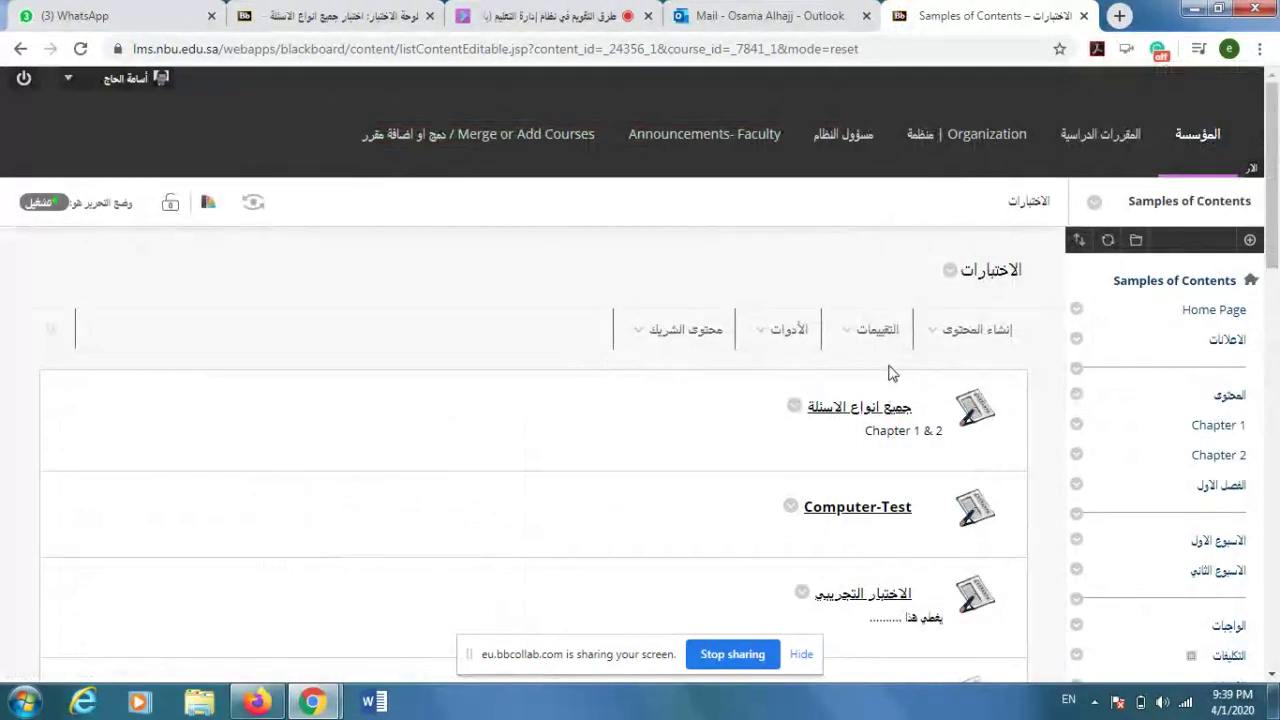
left_click(862, 330)
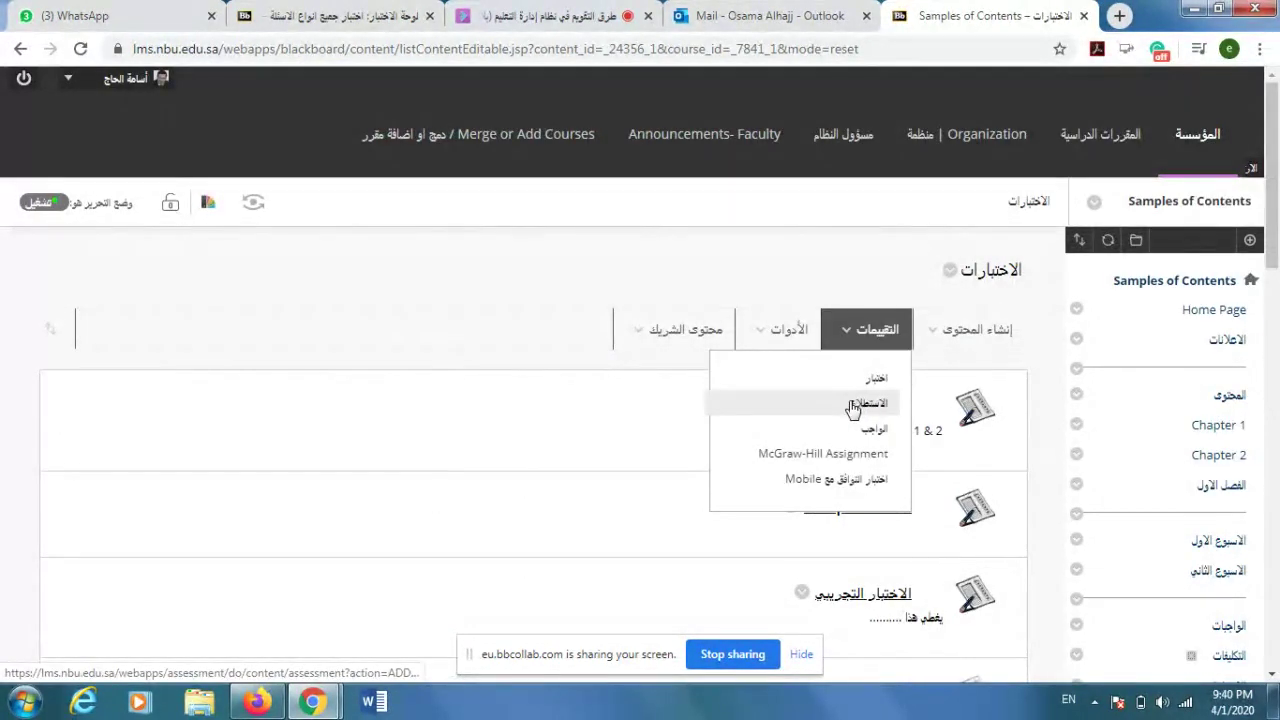
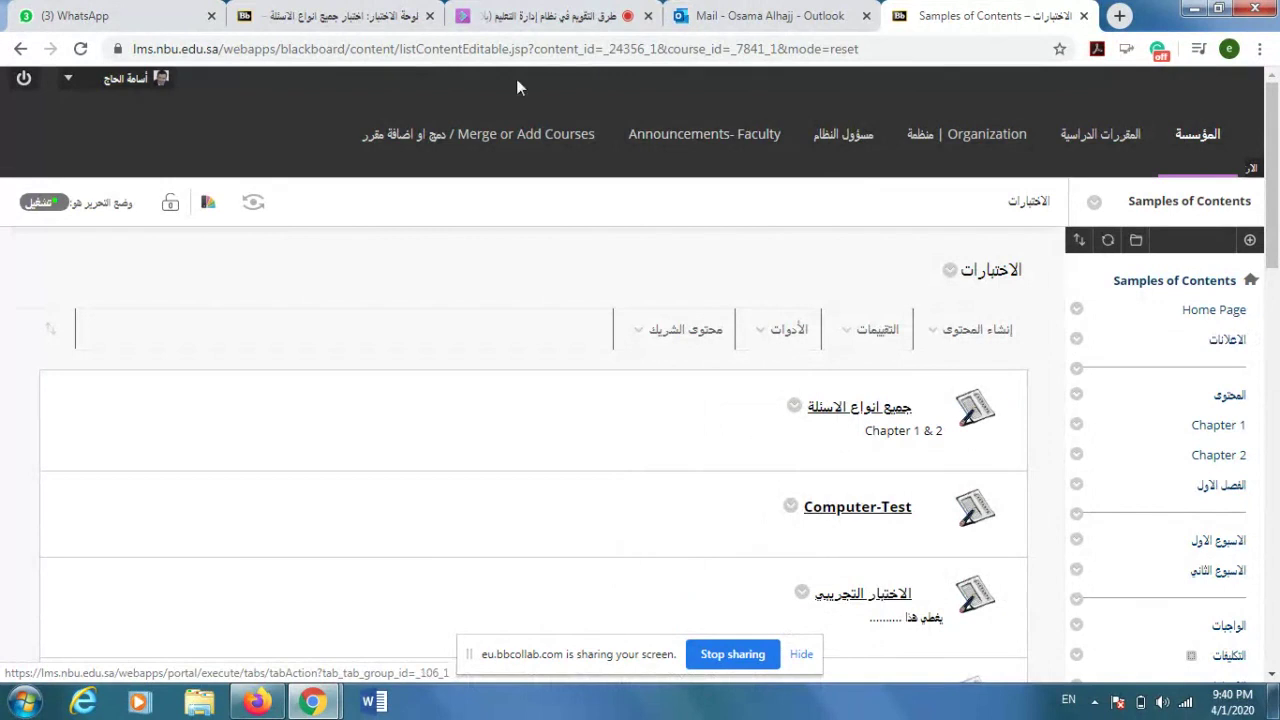
Return to the test canvas and open matching question 11's edit page.
left_click(340, 15)
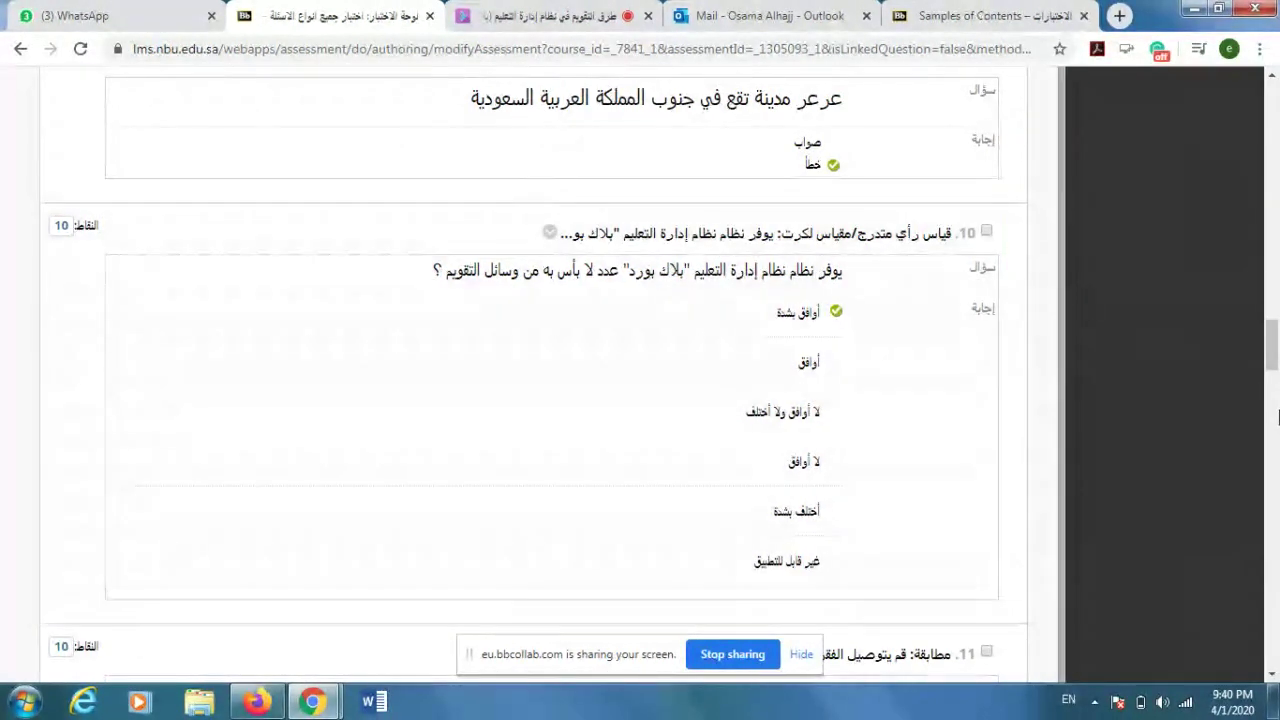
left_click_drag(1273, 364, 1274, 396)
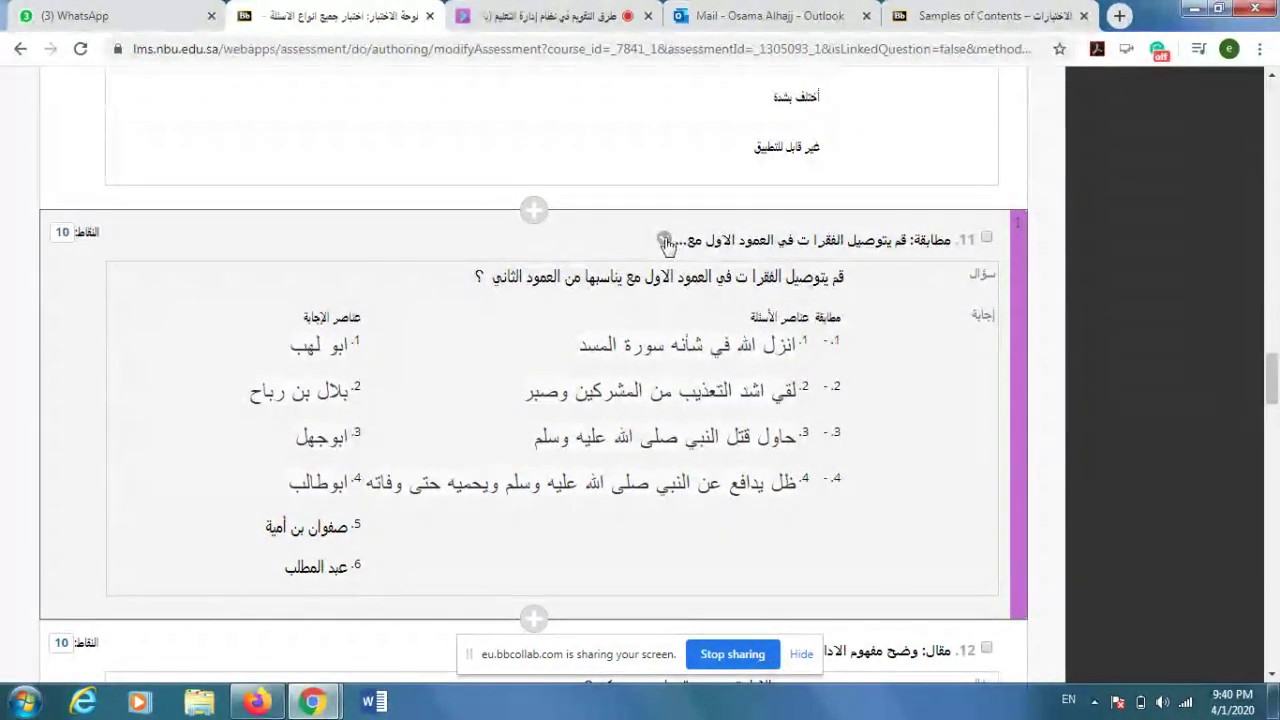
left_click(665, 243)
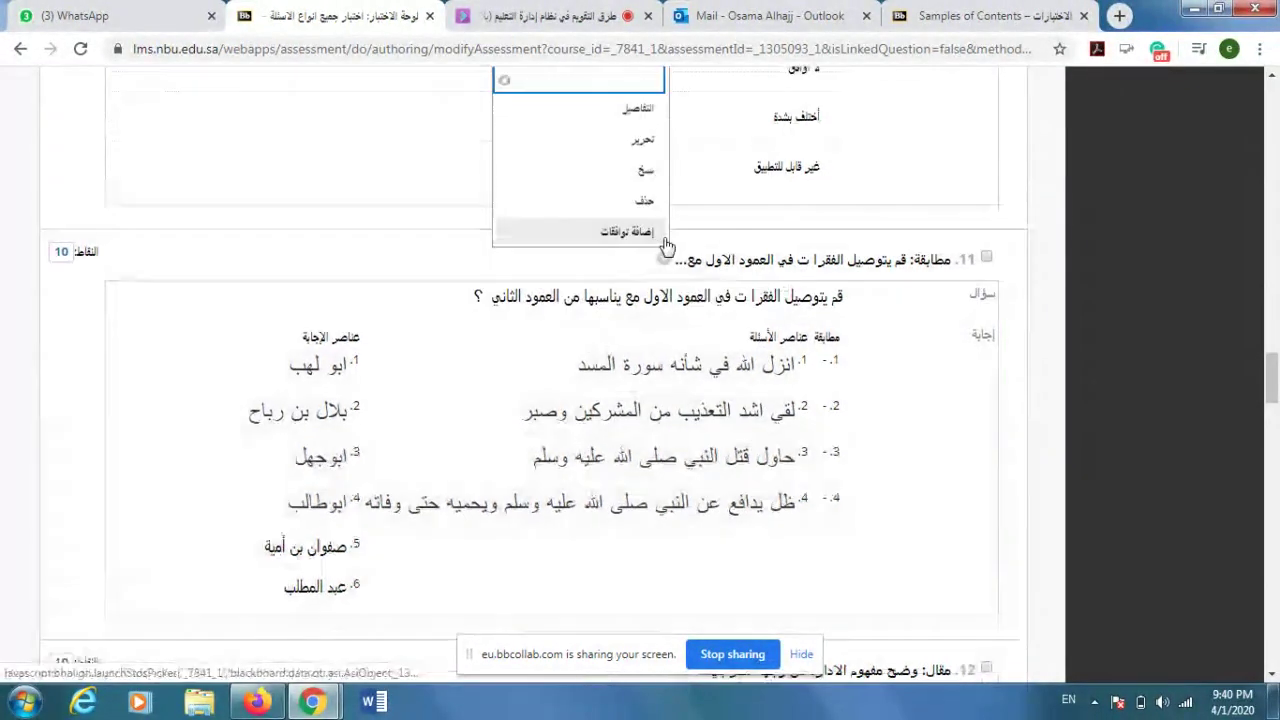
left_click(630, 148)
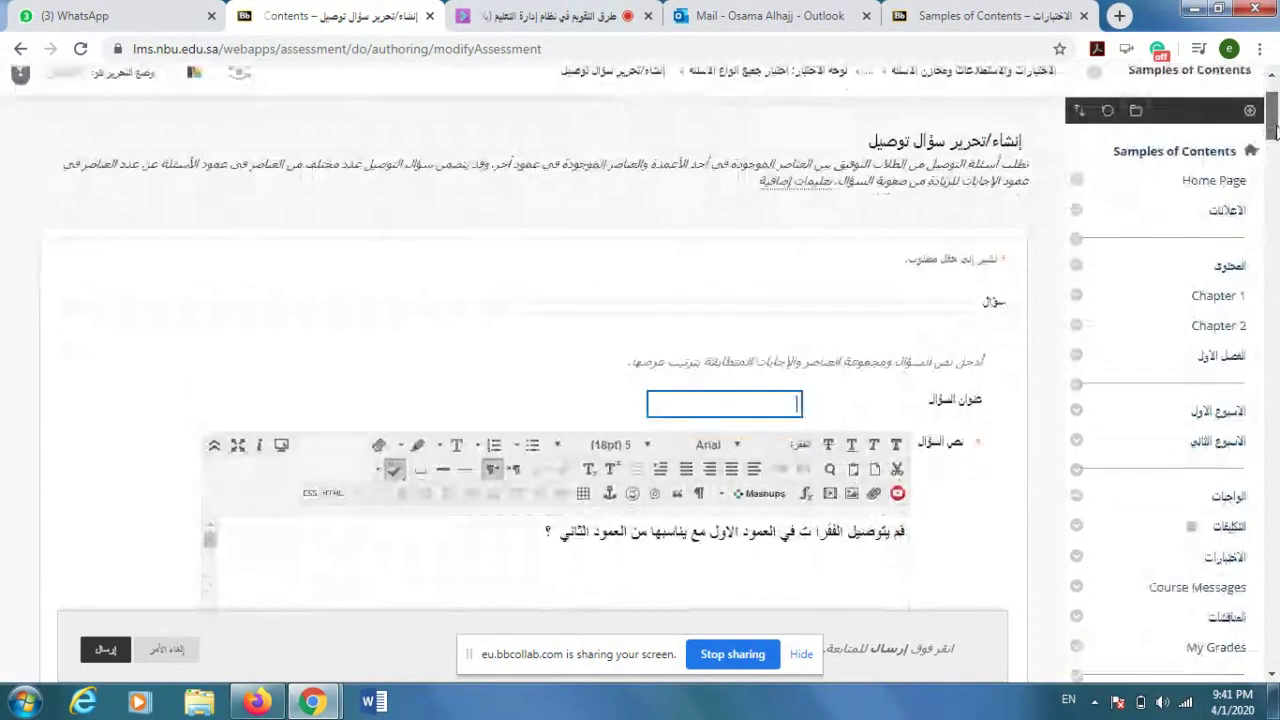
Scroll the matching question form past Options to its first question–answer pair.
scroll(985, 350, "down", 3)
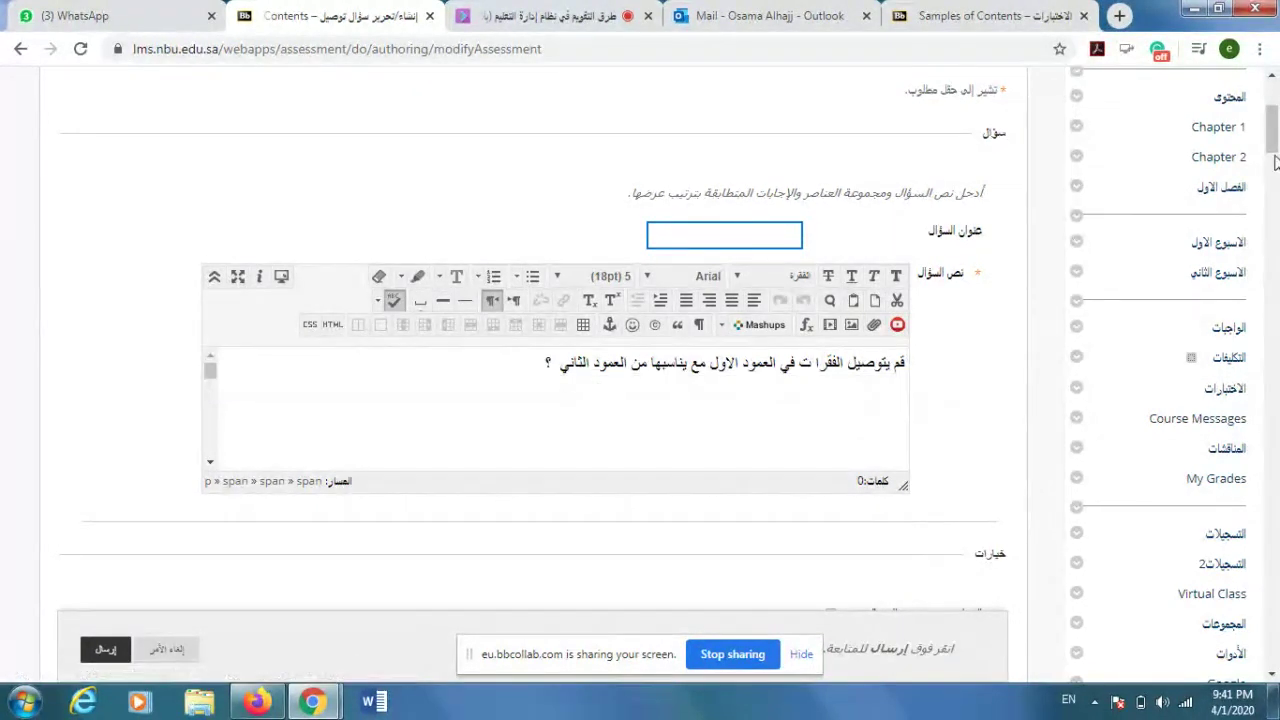
left_click_drag(1275, 140, 1275, 160)
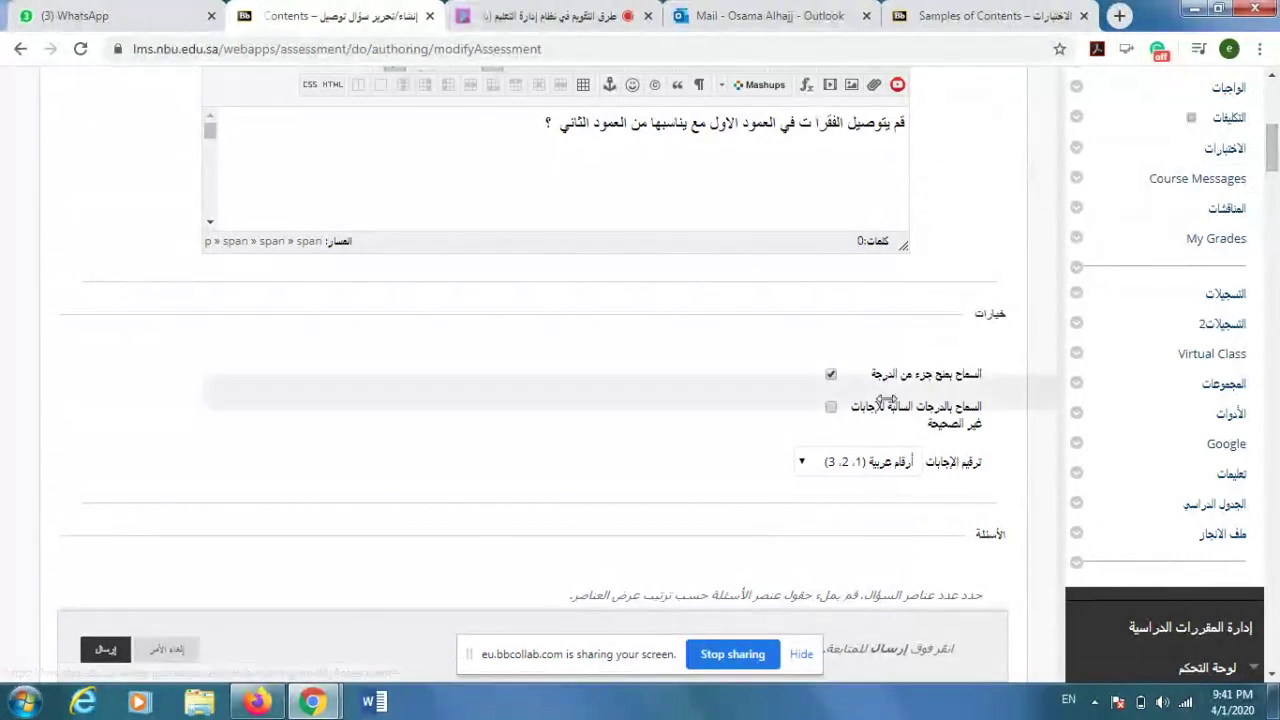
left_click_drag(1275, 160, 1275, 170)
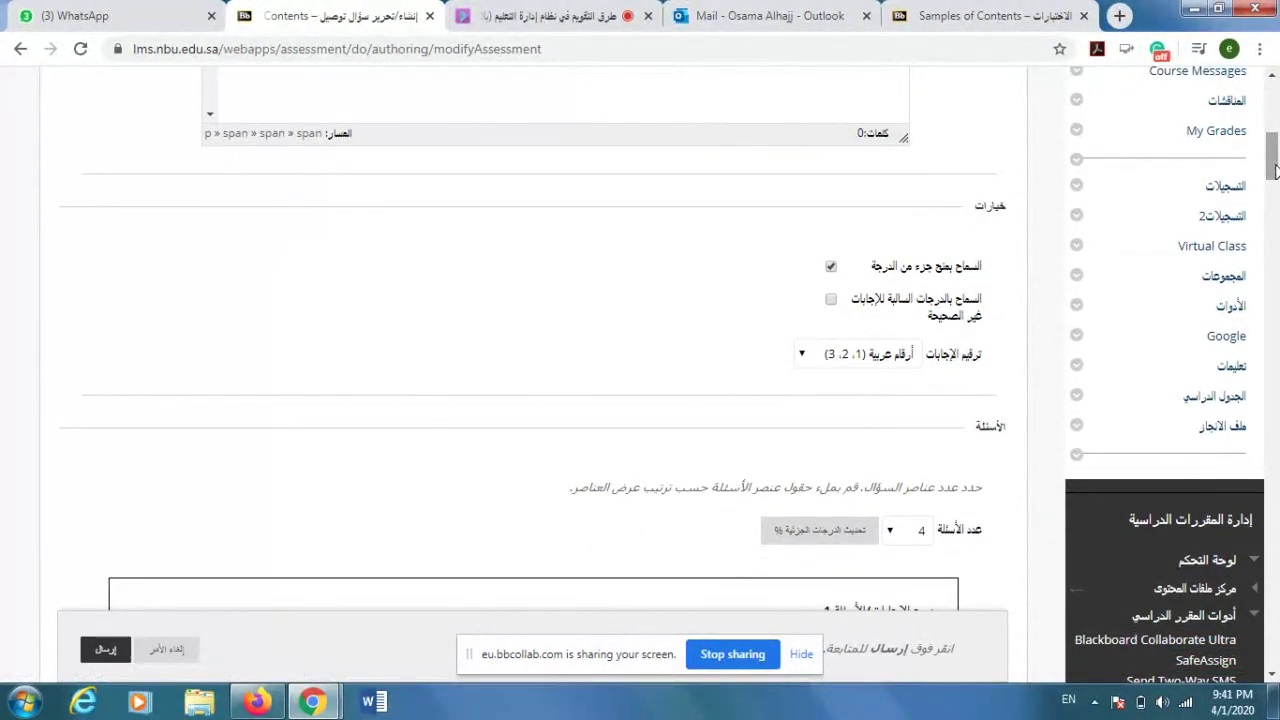
left_click_drag(1275, 170, 1275, 176)
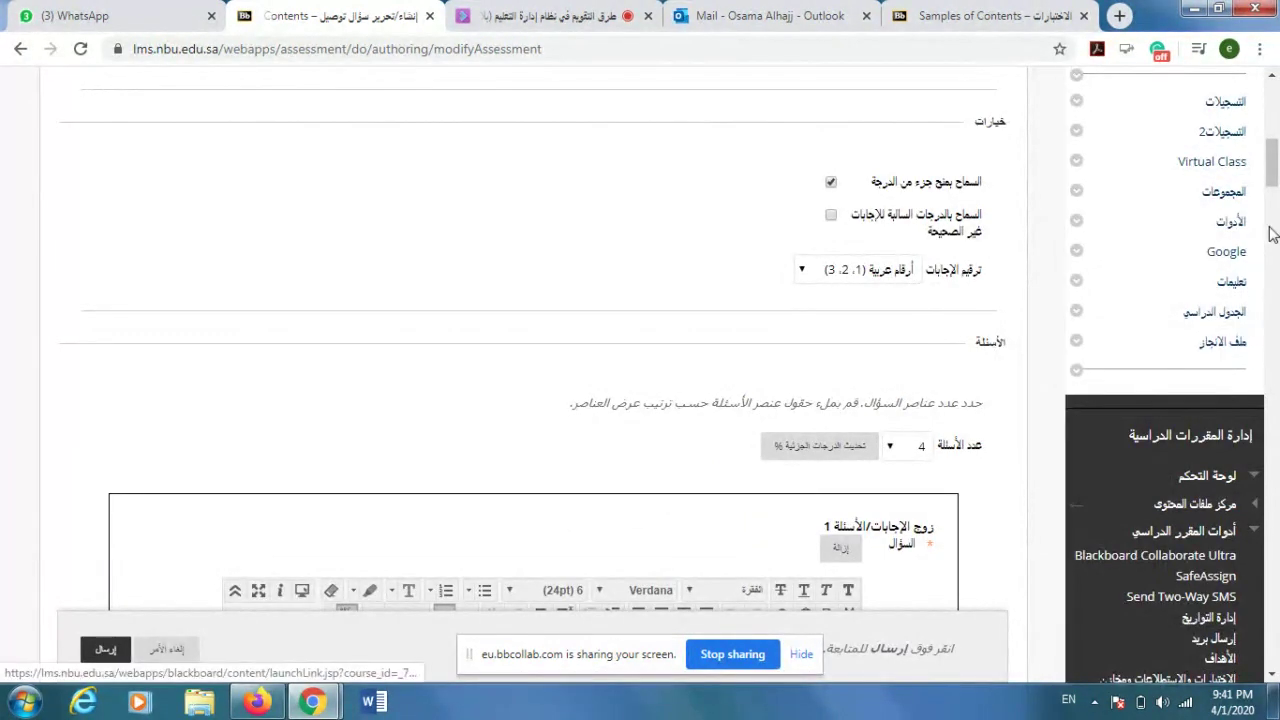
left_click_drag(1273, 189, 1273, 203)
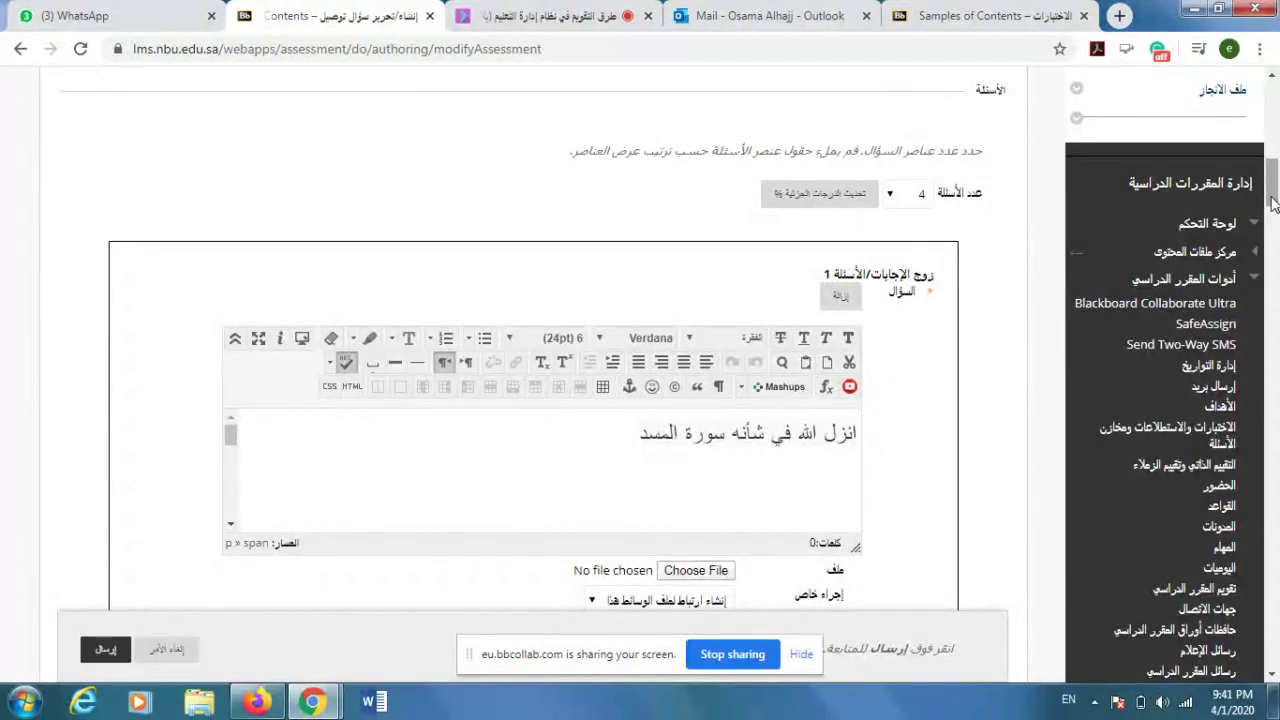
left_click_drag(1275, 200, 1275, 204)
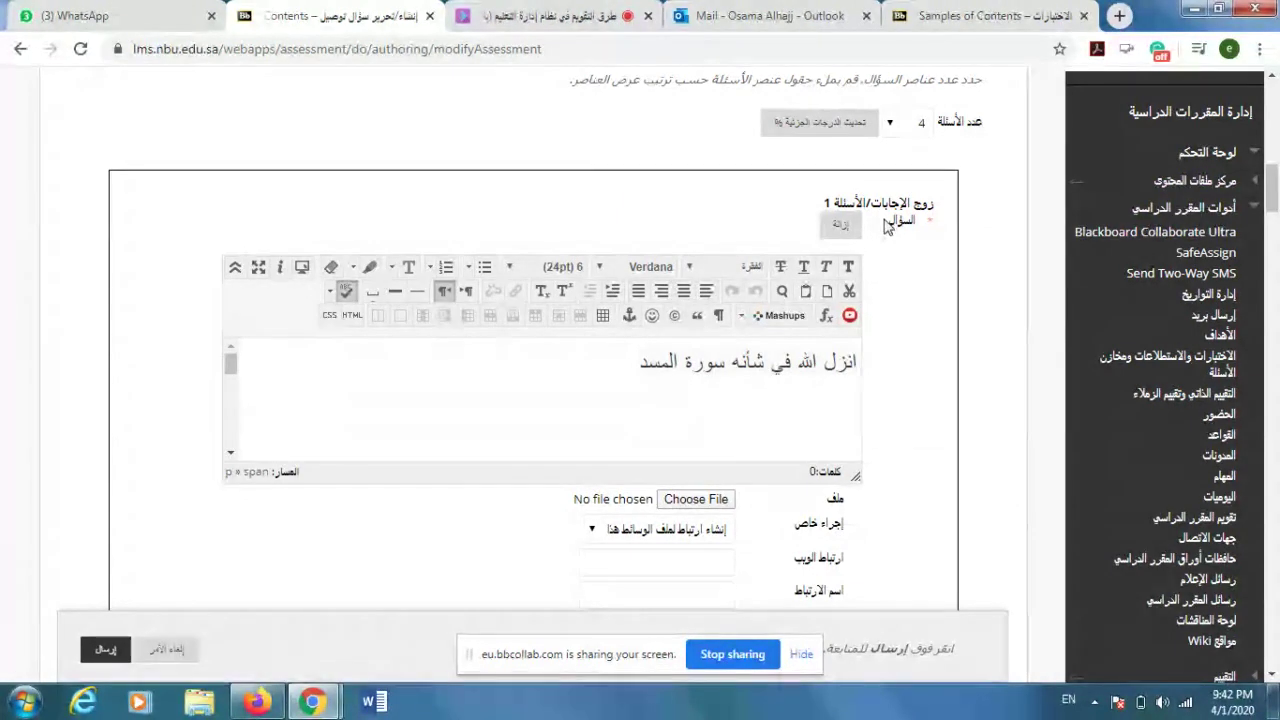
left_click_drag(887, 221, 920, 225)
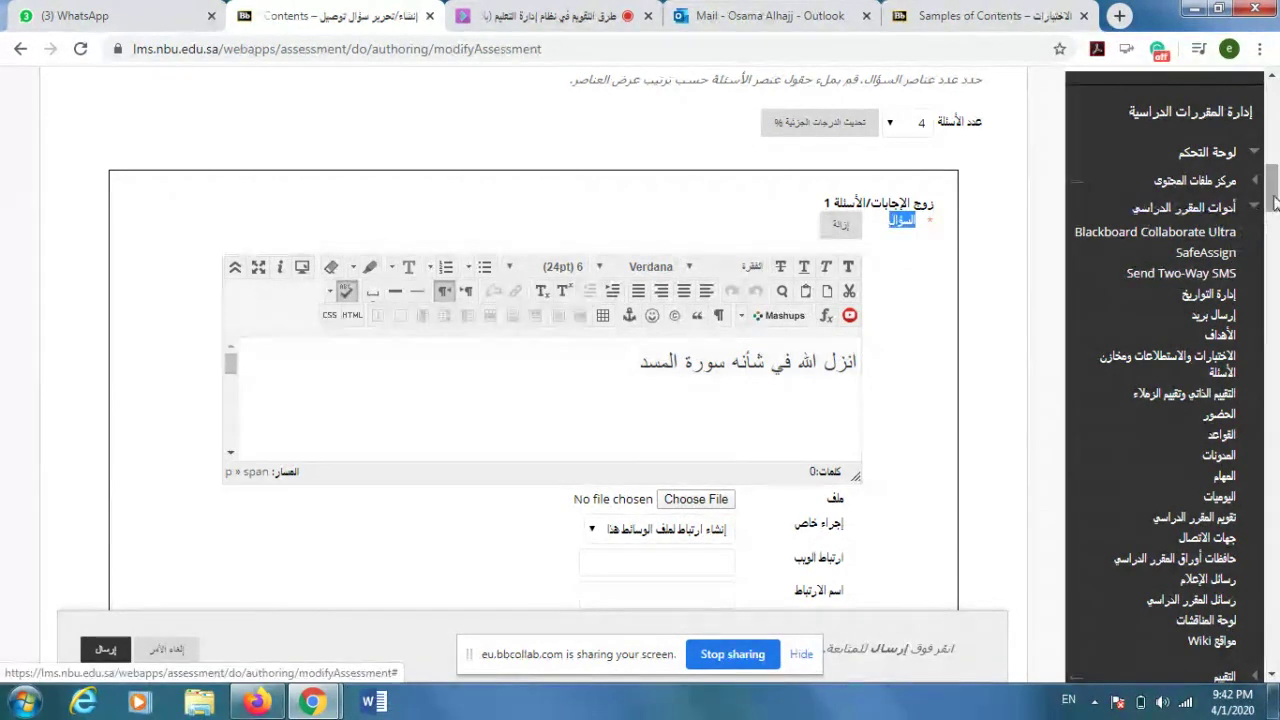
left_click_drag(1273, 195, 1274, 222)
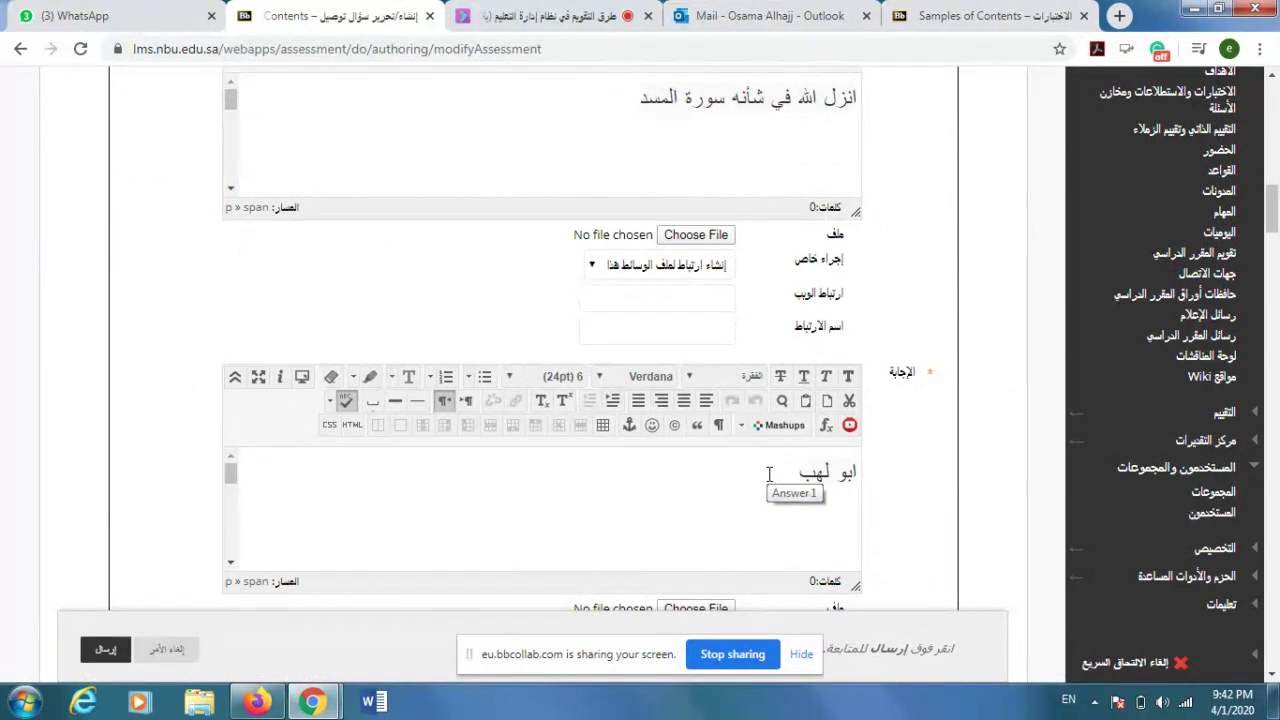
left_click_drag(1274, 230, 1276, 217)
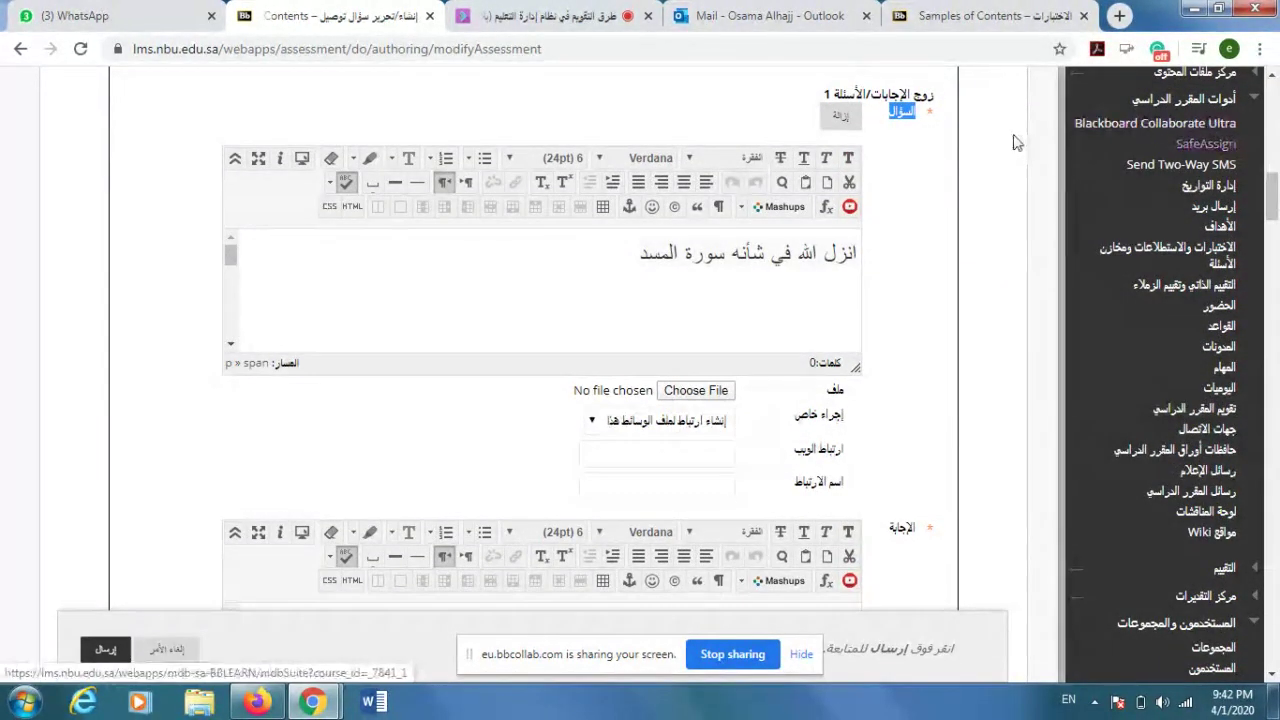
left_click_drag(820, 97, 932, 113)
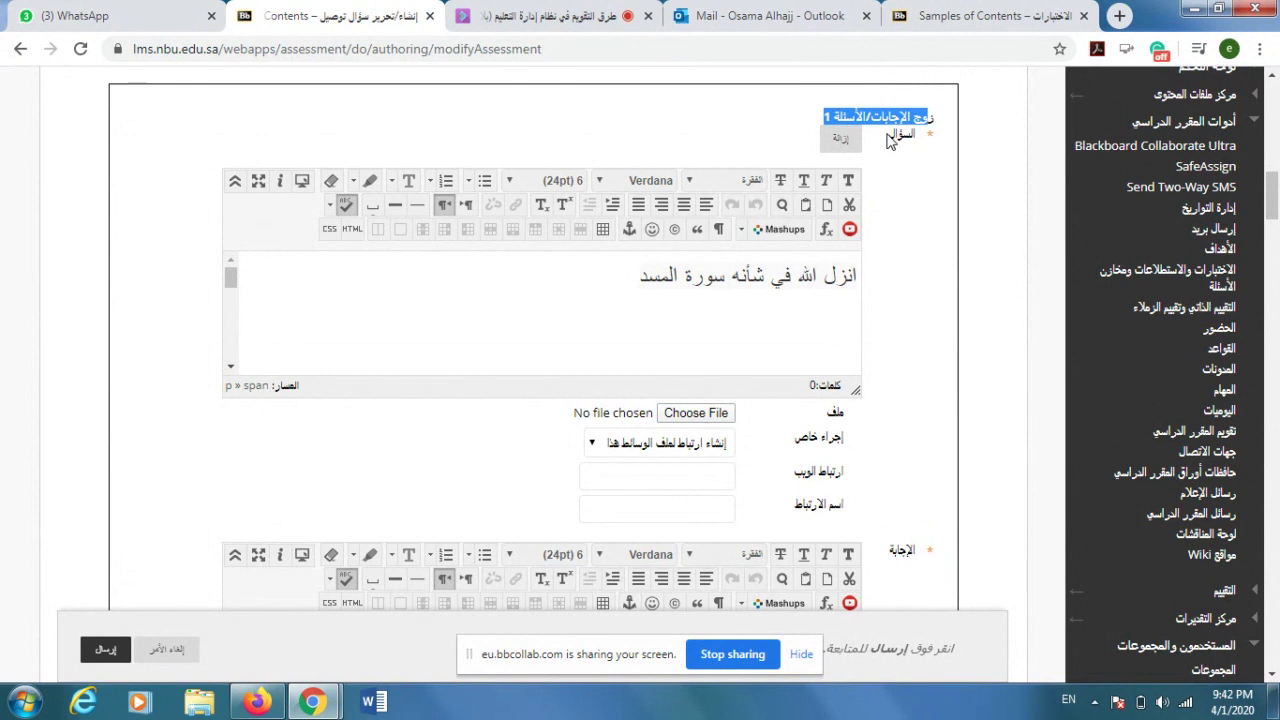
left_click_drag(896, 148, 924, 146)
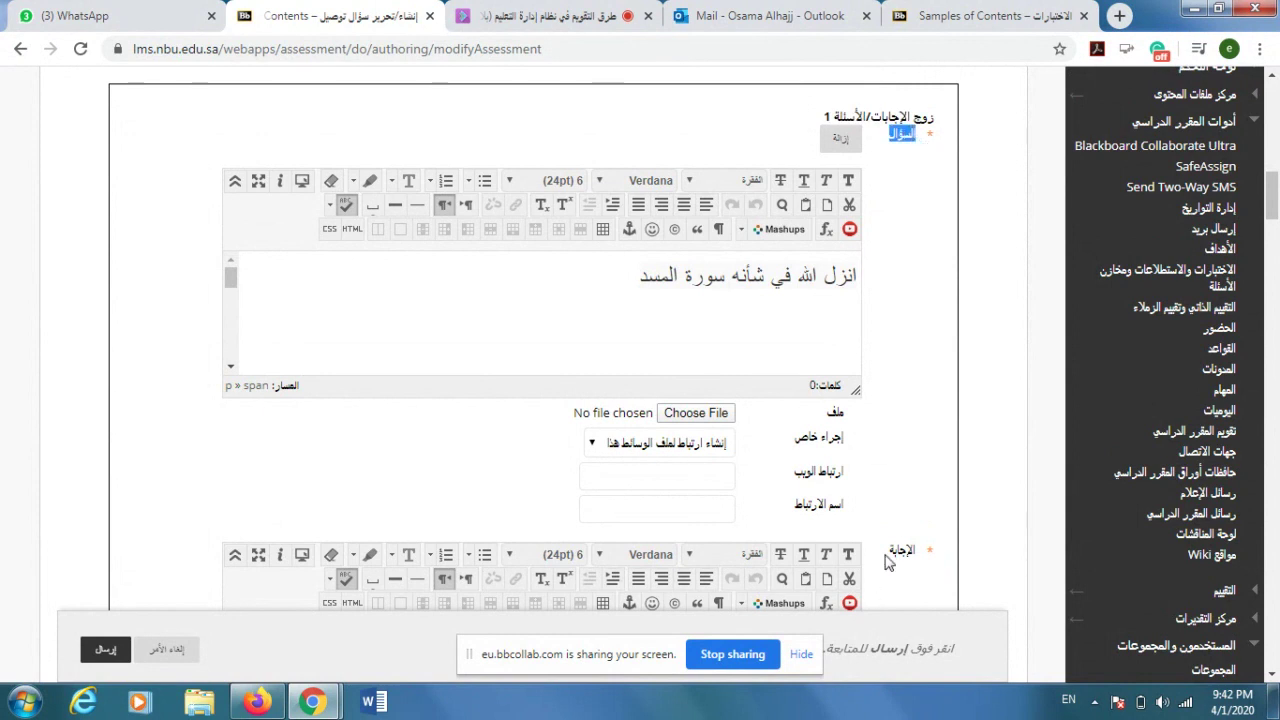
left_click_drag(886, 556, 918, 566)
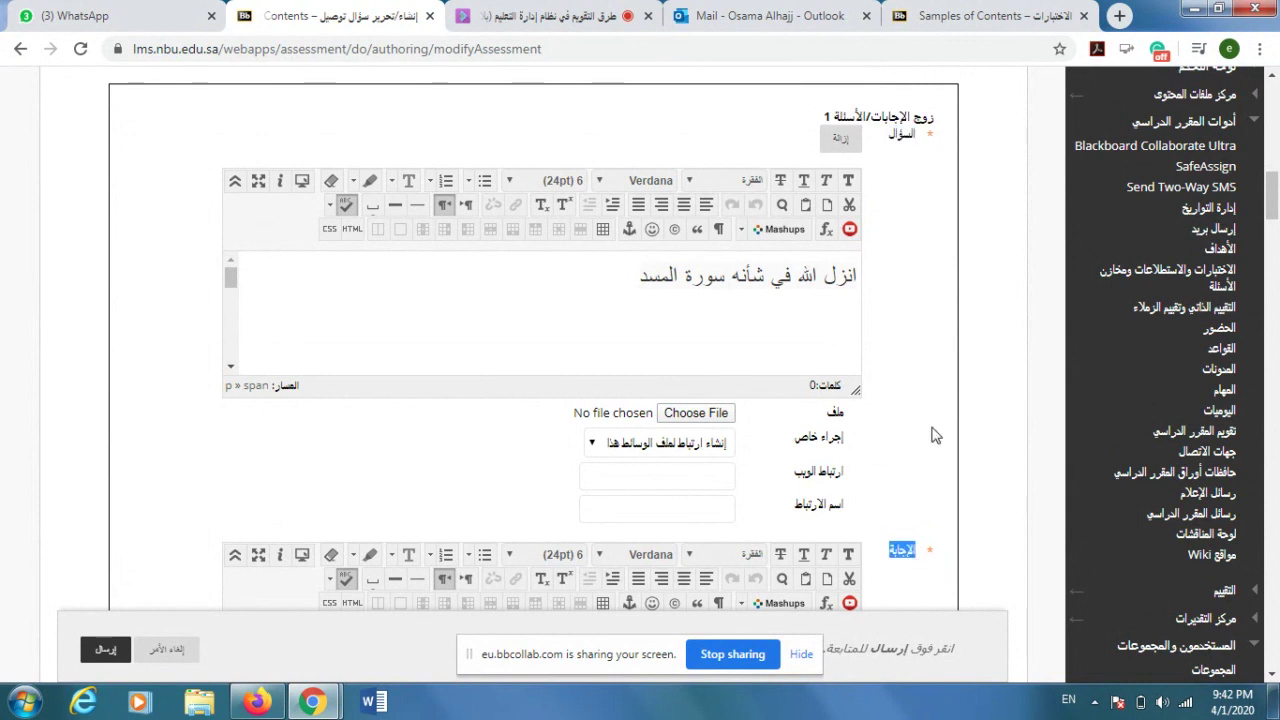
left_click(636, 276)
left_click_drag(636, 276, 858, 276)
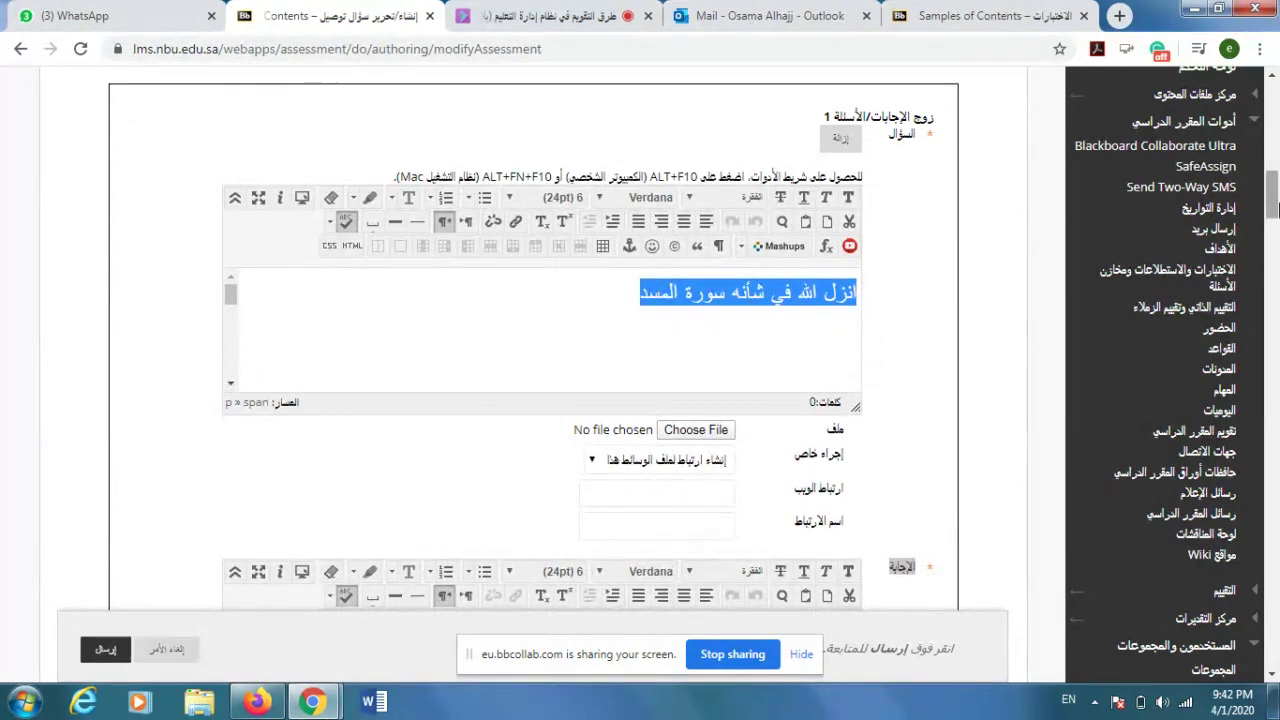
scroll(1276, 203, "down", 2)
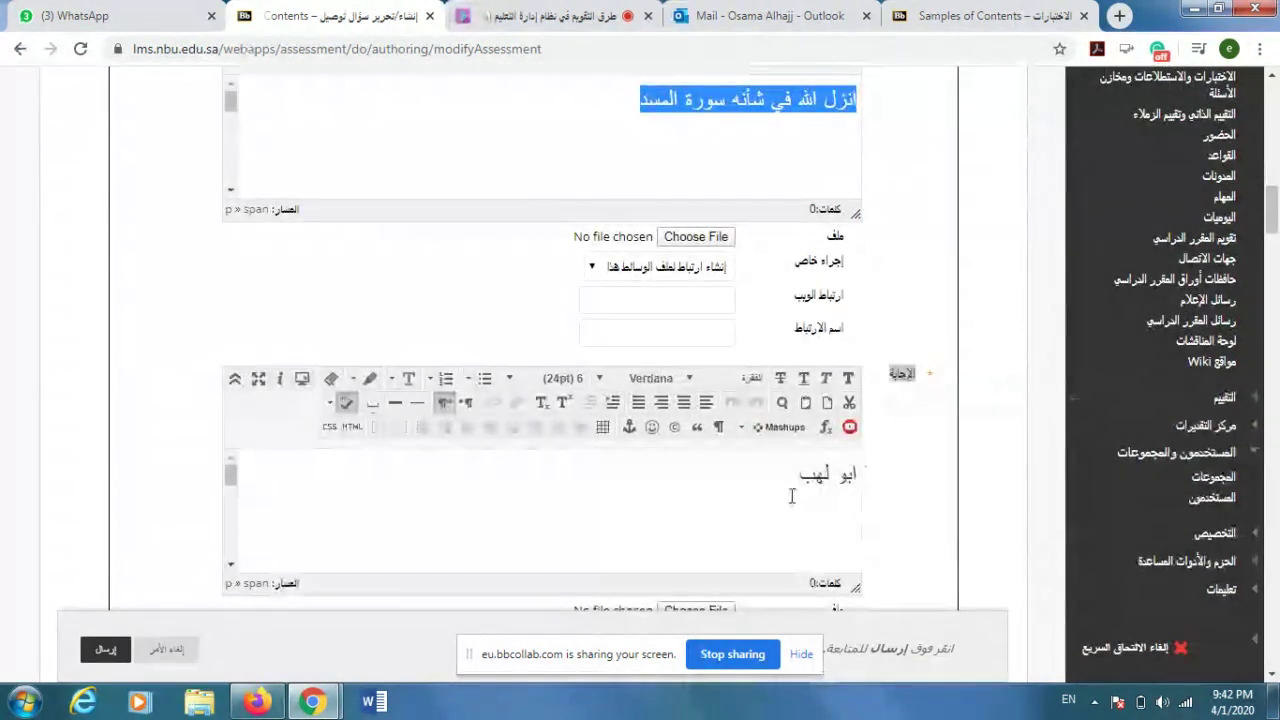
left_click_drag(800, 476, 862, 480)
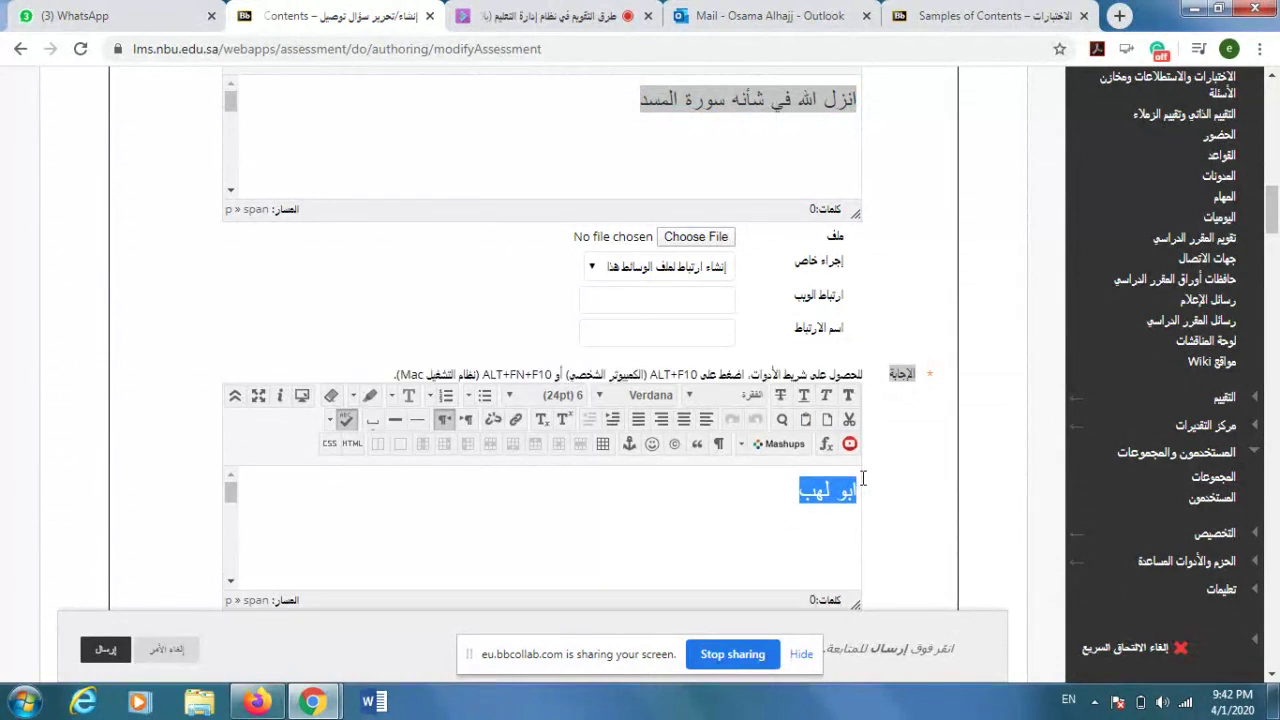
scroll(1275, 233, "down", 2)
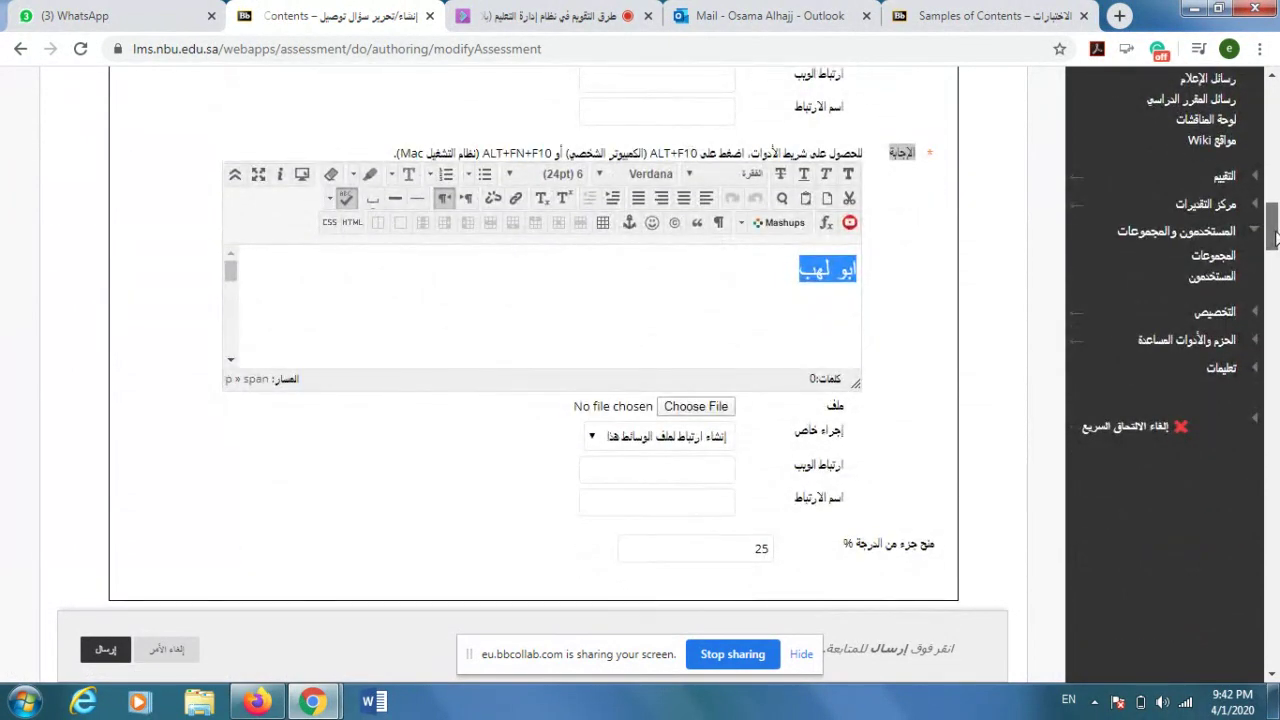
scroll(1275, 233, "down", 1)
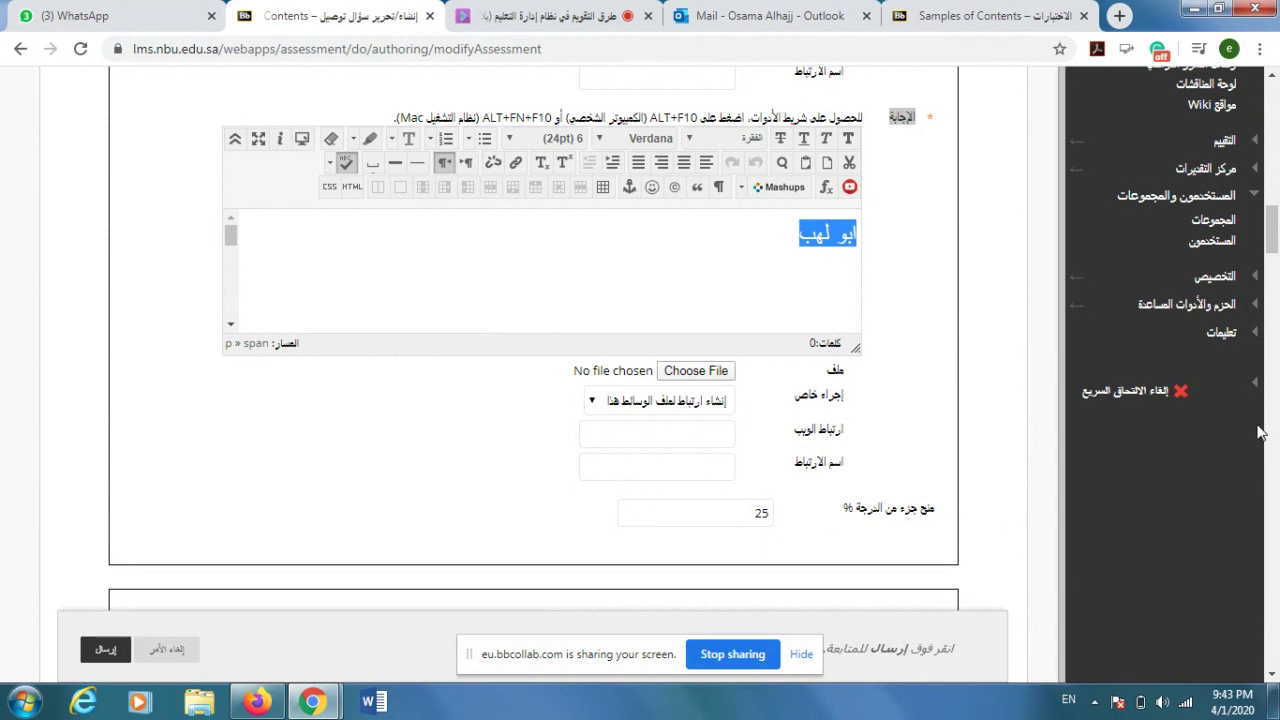
scroll(1275, 268, "down", 1)
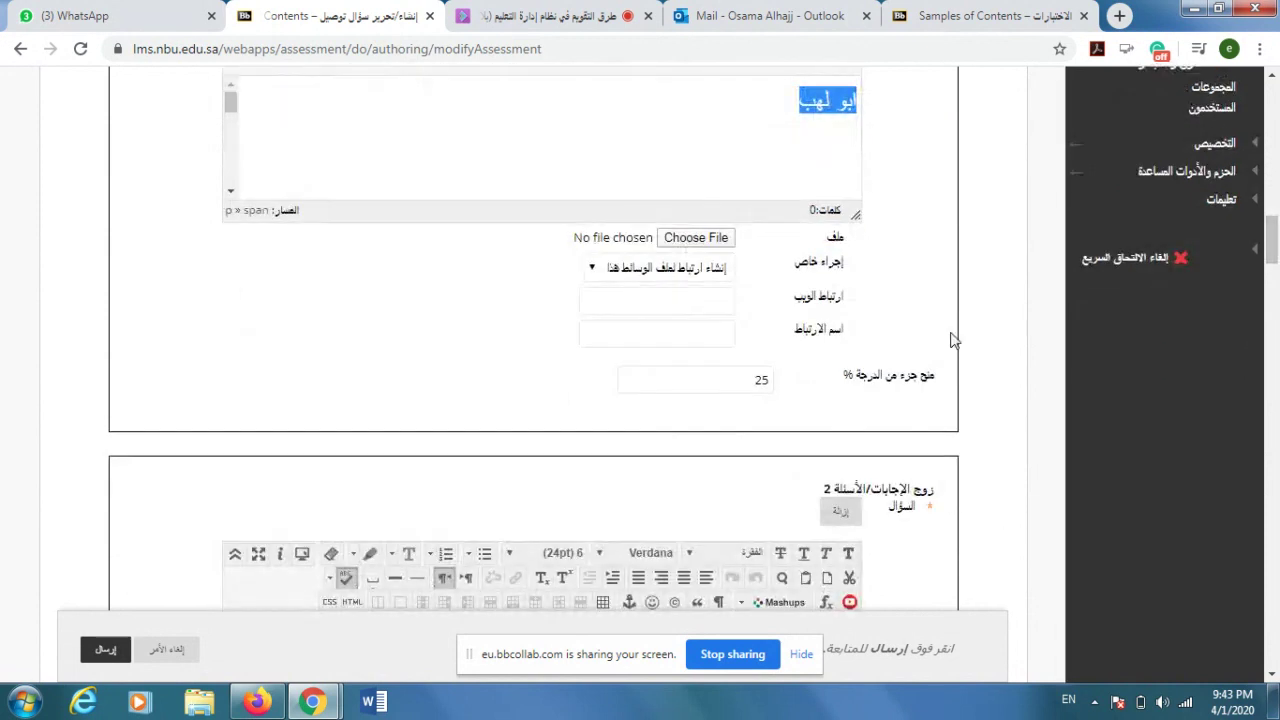
scroll(1274, 262, "down", 1)
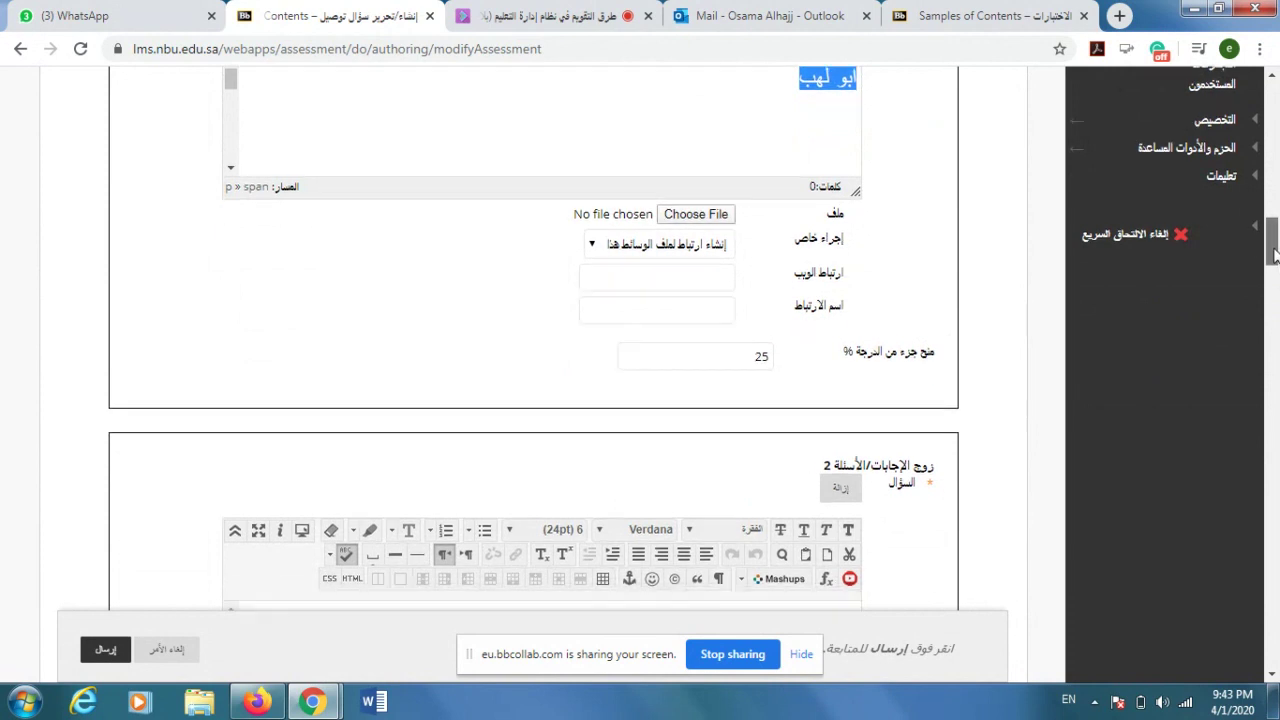
left_click_drag(1274, 262, 1274, 280)
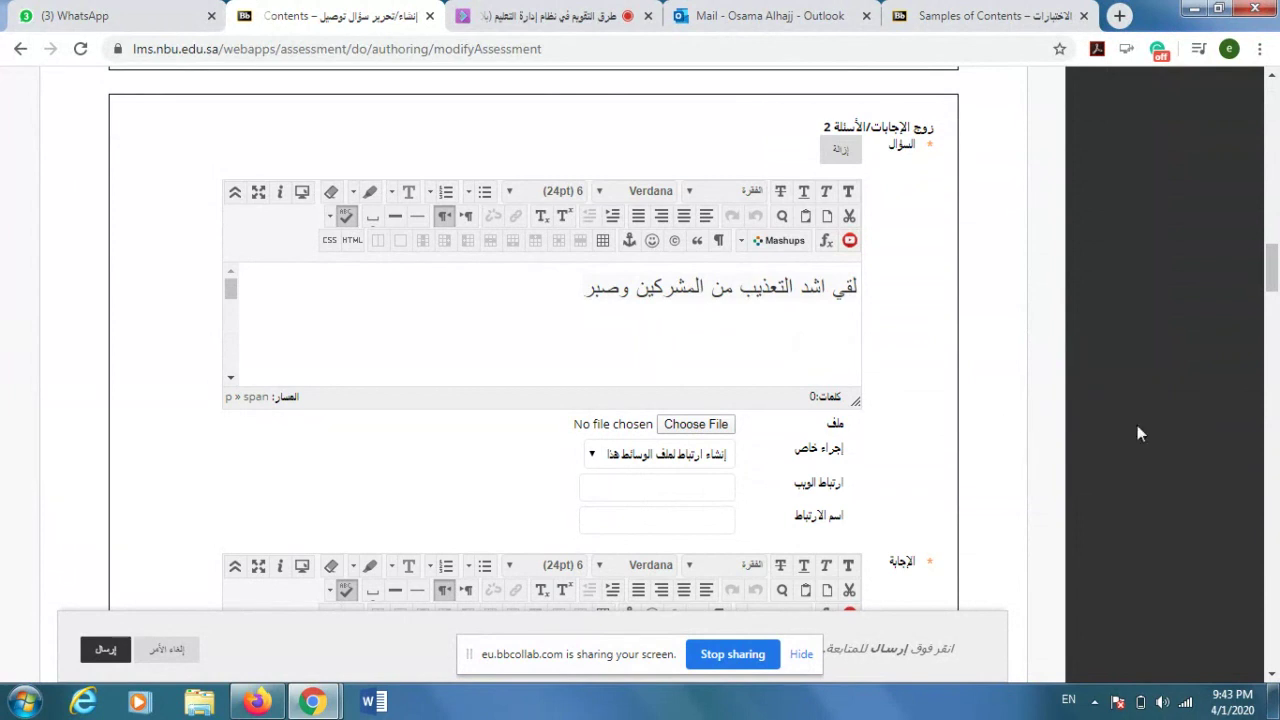
left_click_drag(1271, 277, 1272, 302)
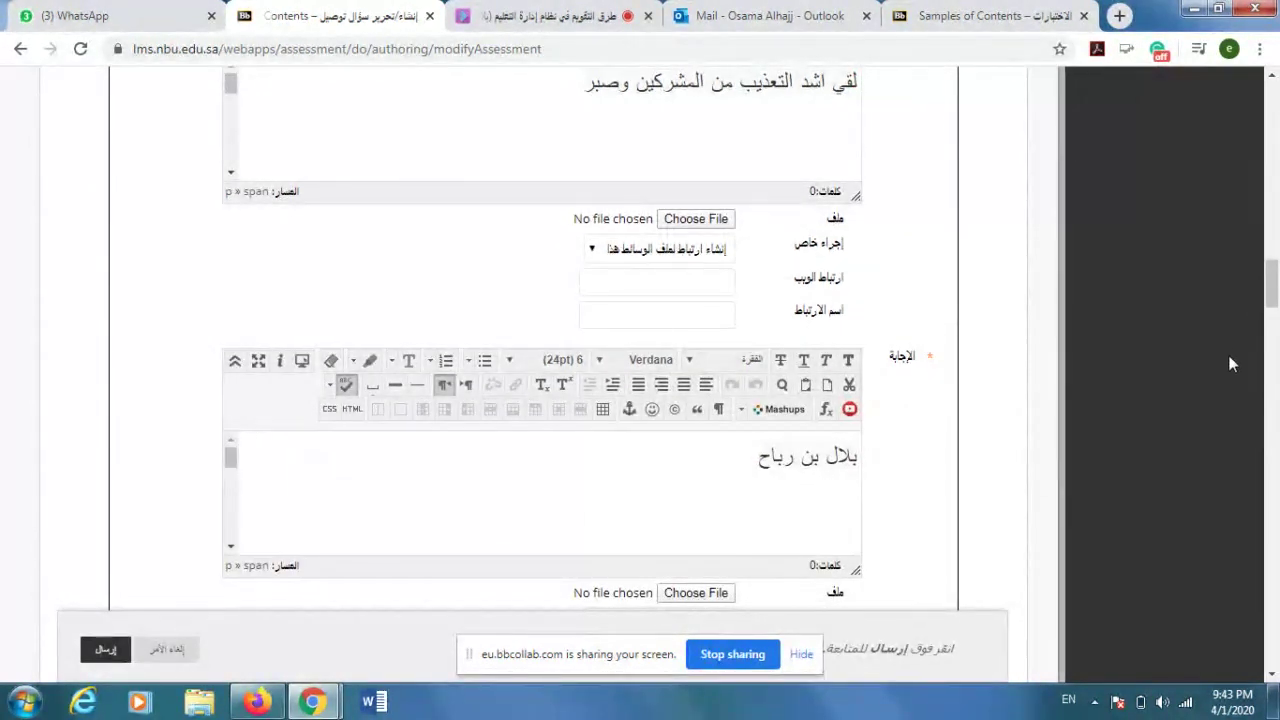
left_click_drag(1273, 279, 1275, 351)
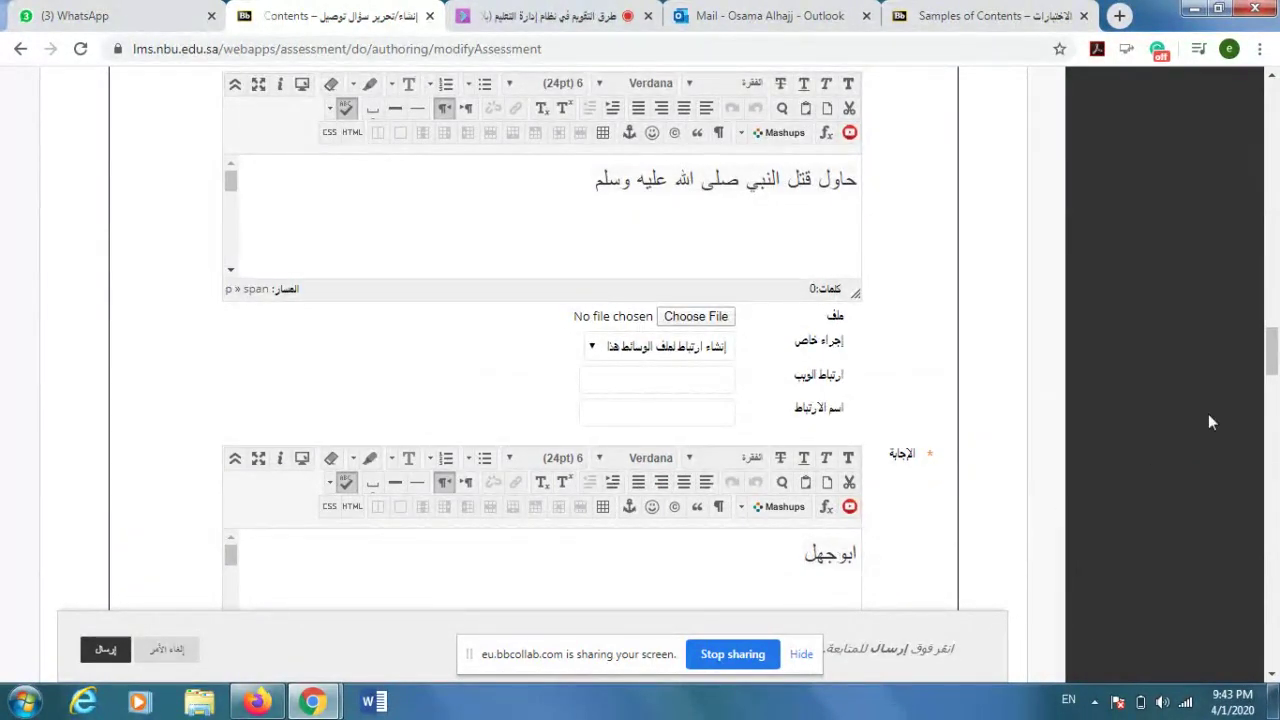
left_click_drag(1275, 355, 1273, 425)
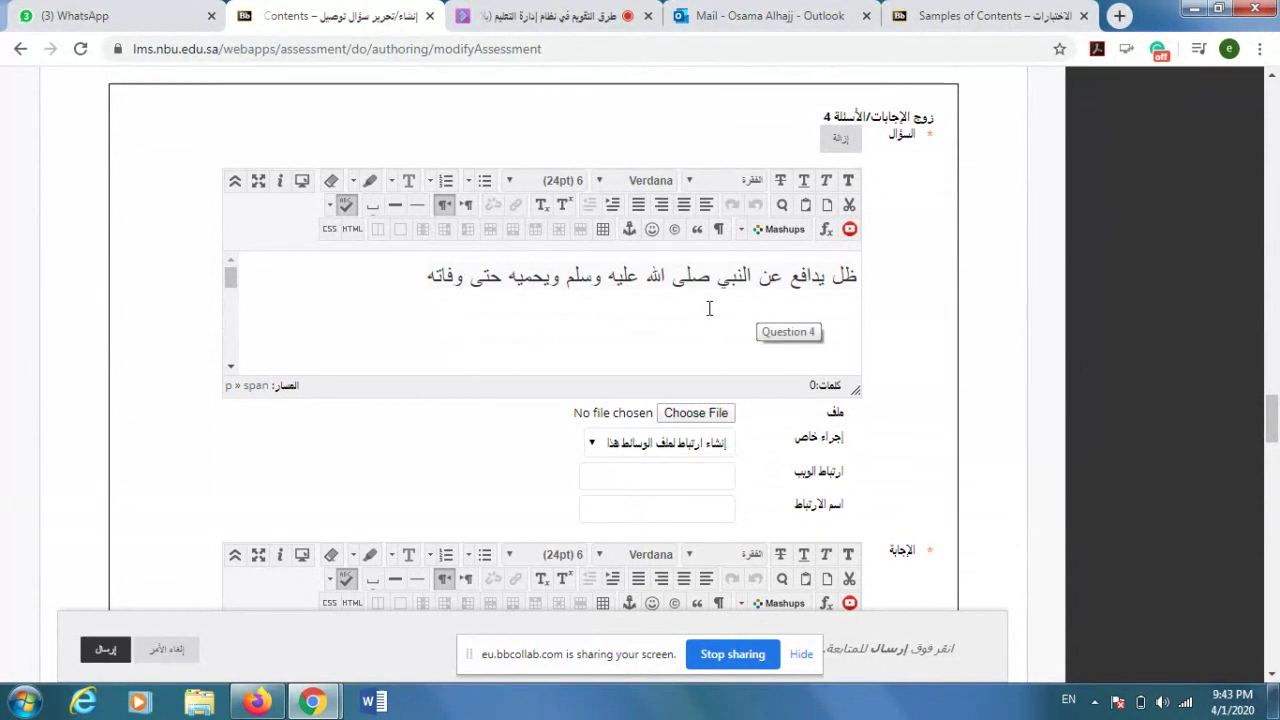
left_click_drag(1274, 431, 1275, 455)
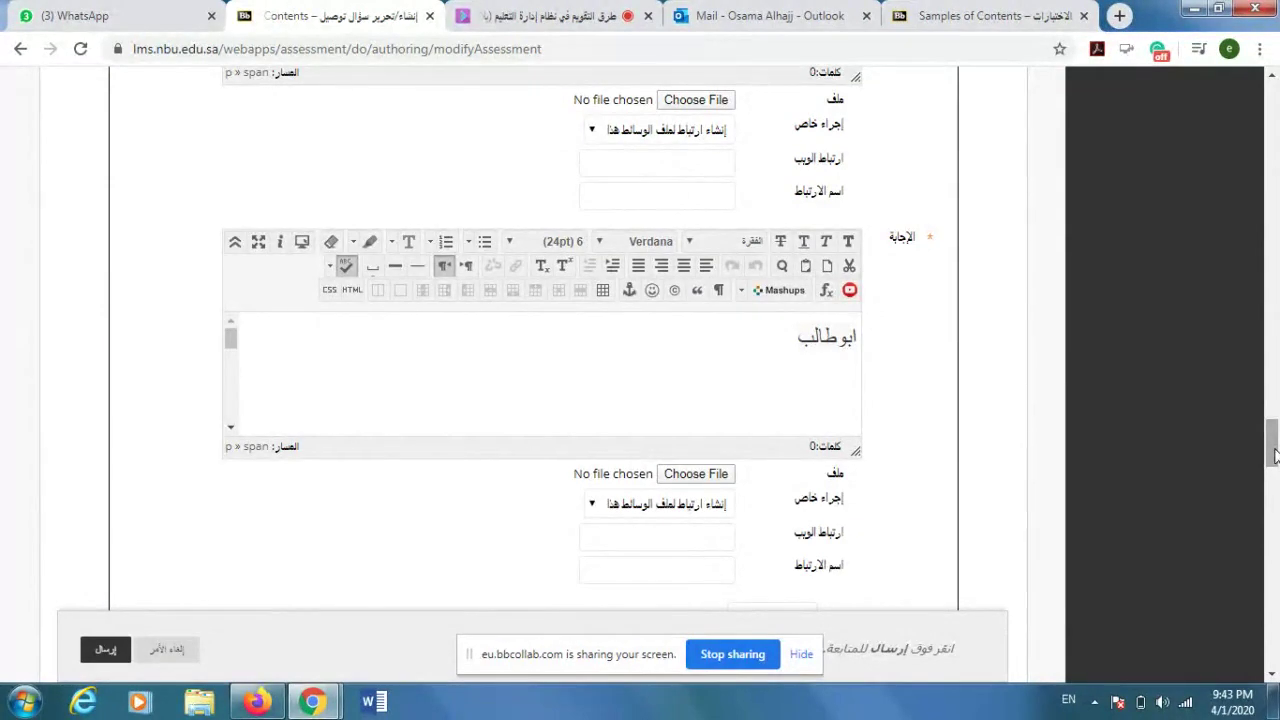
left_click_drag(1275, 455, 1275, 465)
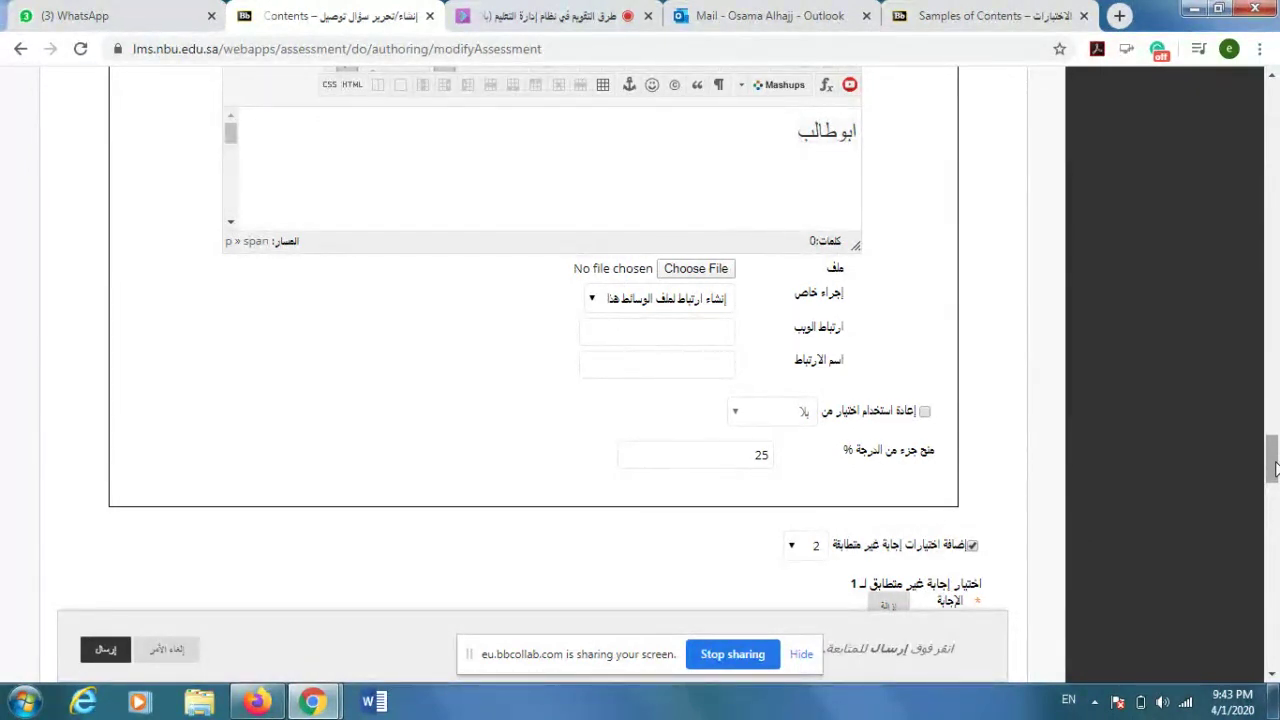
left_click_drag(1275, 465, 1274, 480)
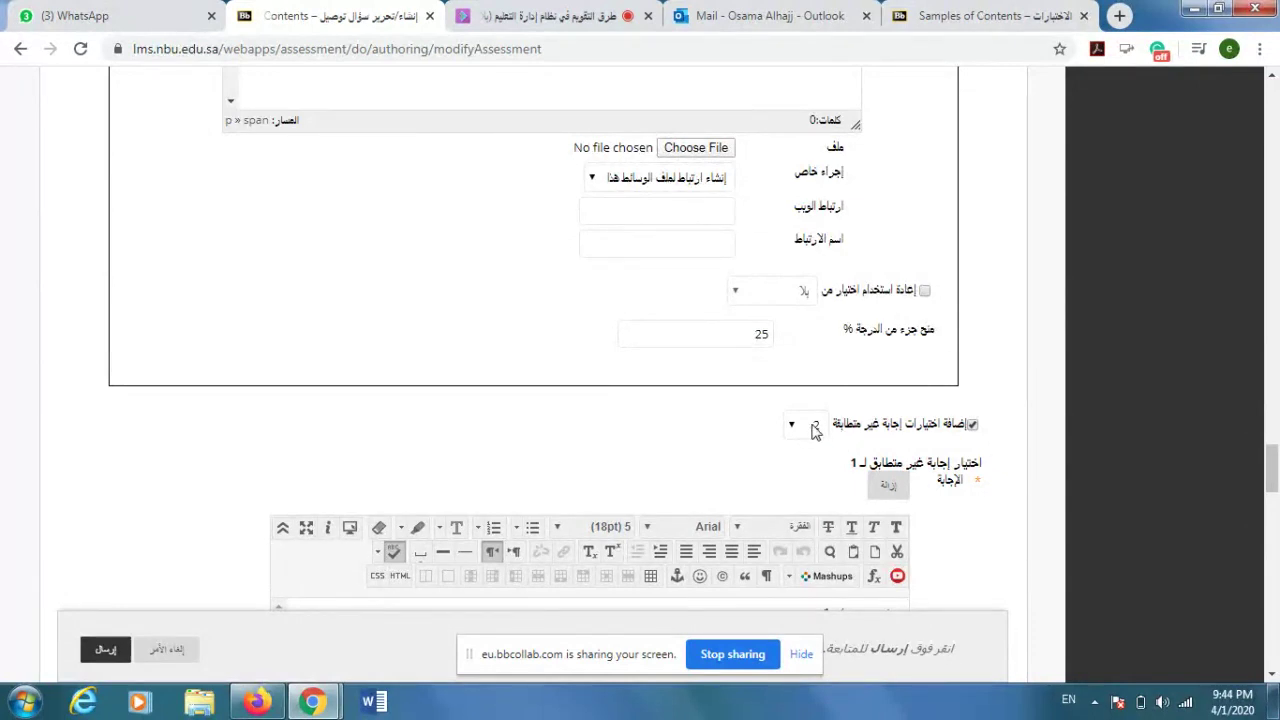
Keep two non-matching choices and leave the answer order set to Random.
left_click(798, 431)
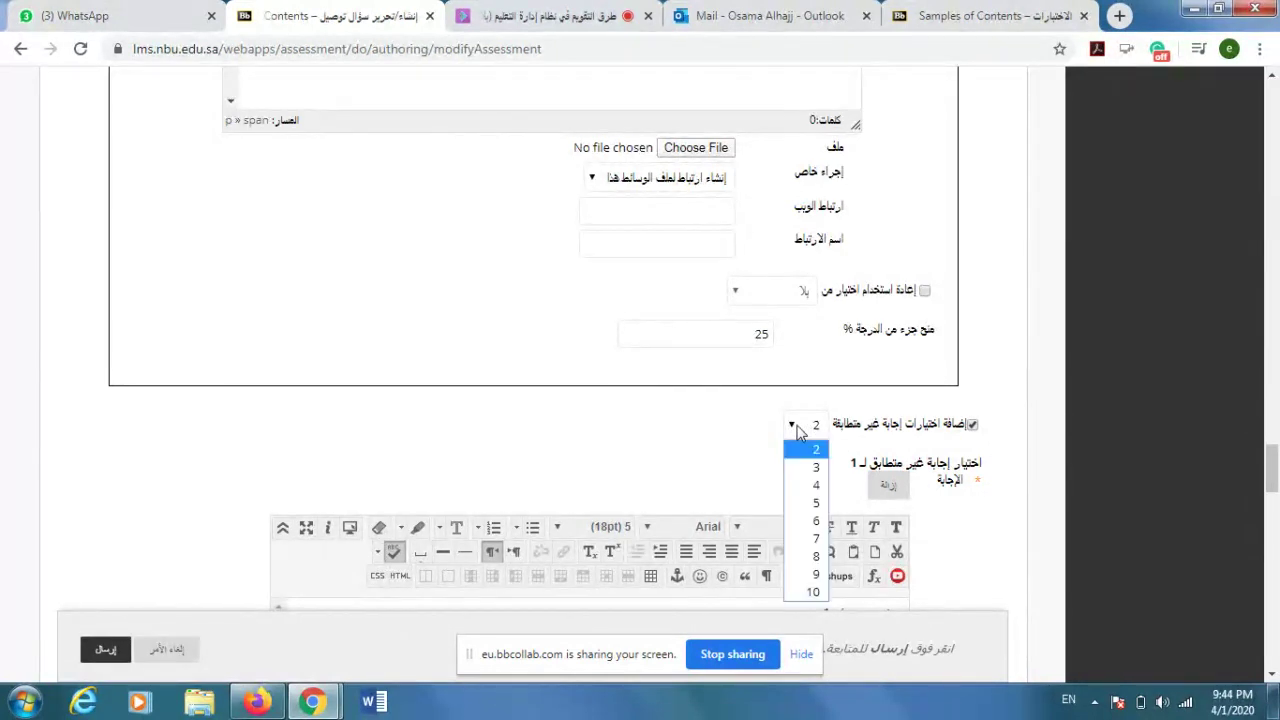
left_click(752, 428)
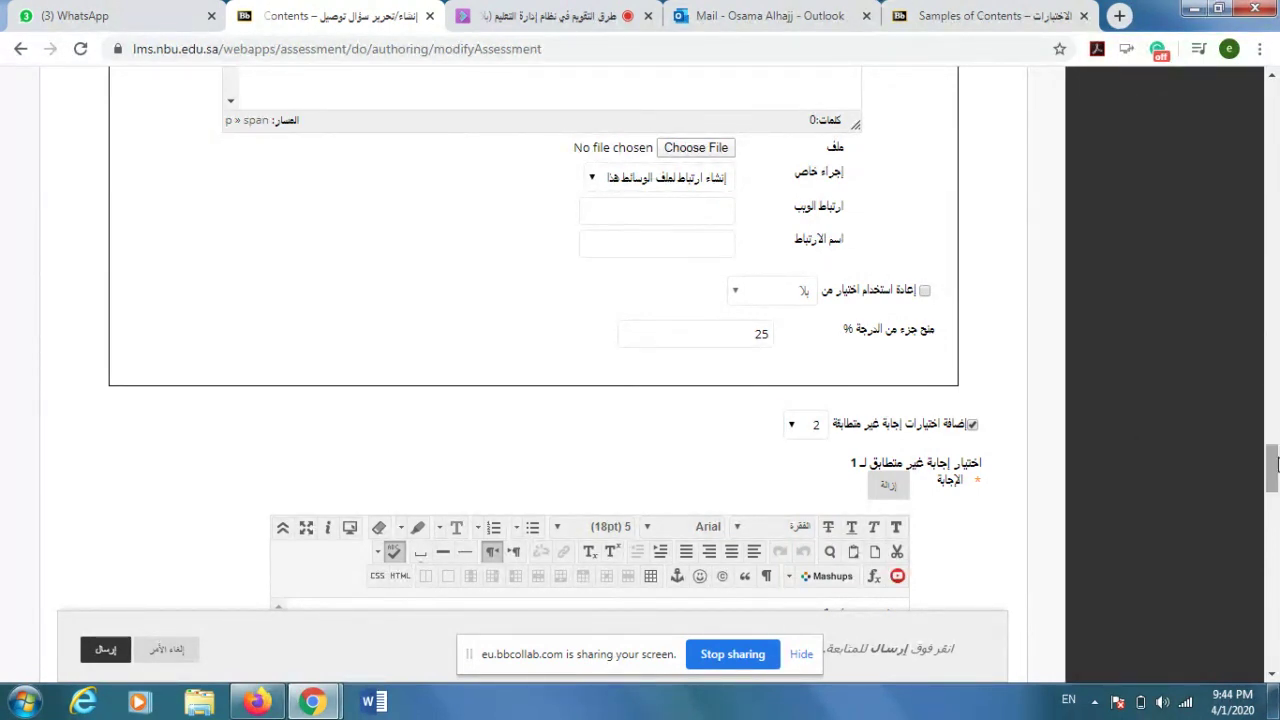
left_click_drag(1273, 466, 1275, 548)
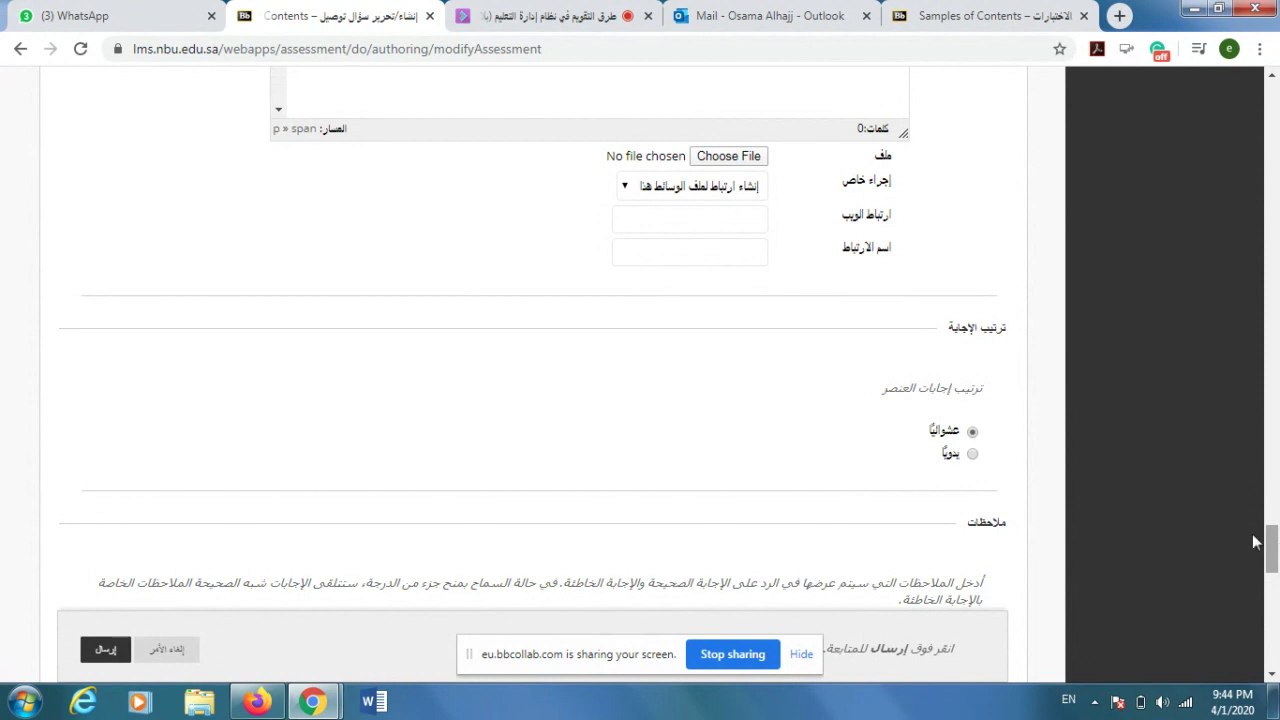
left_click(972, 454)
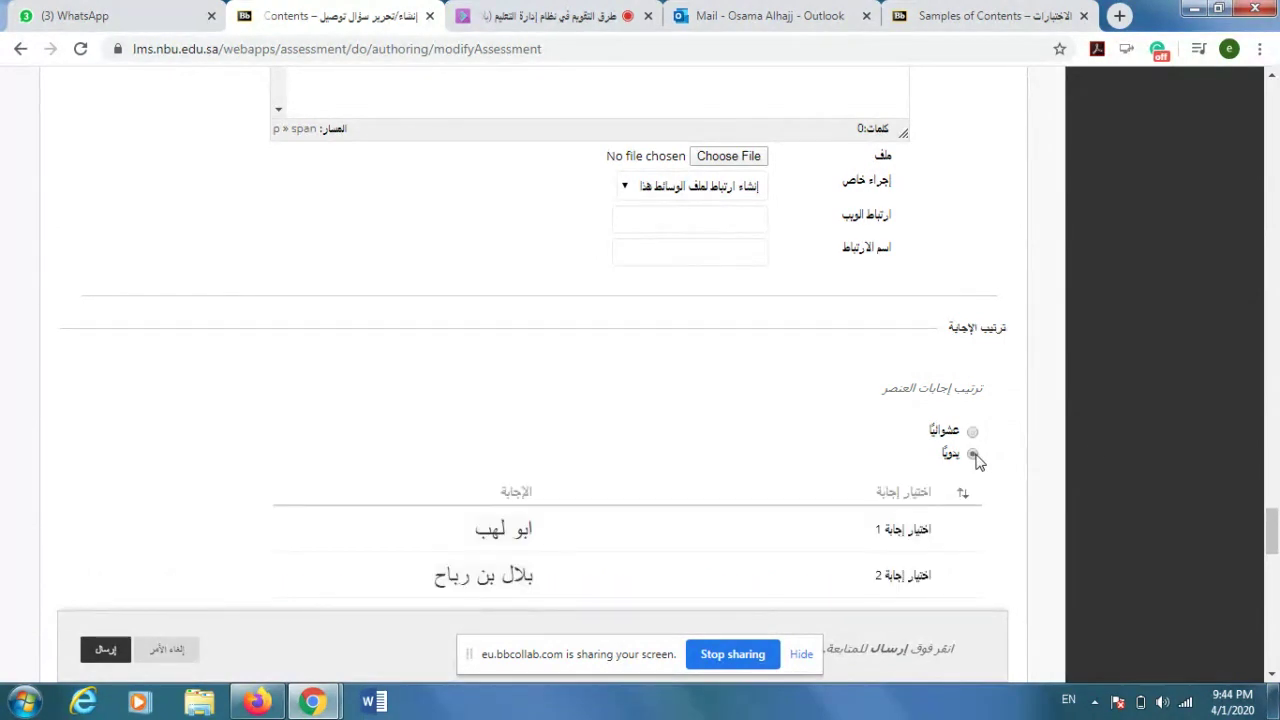
left_click_drag(1273, 518, 1275, 545)
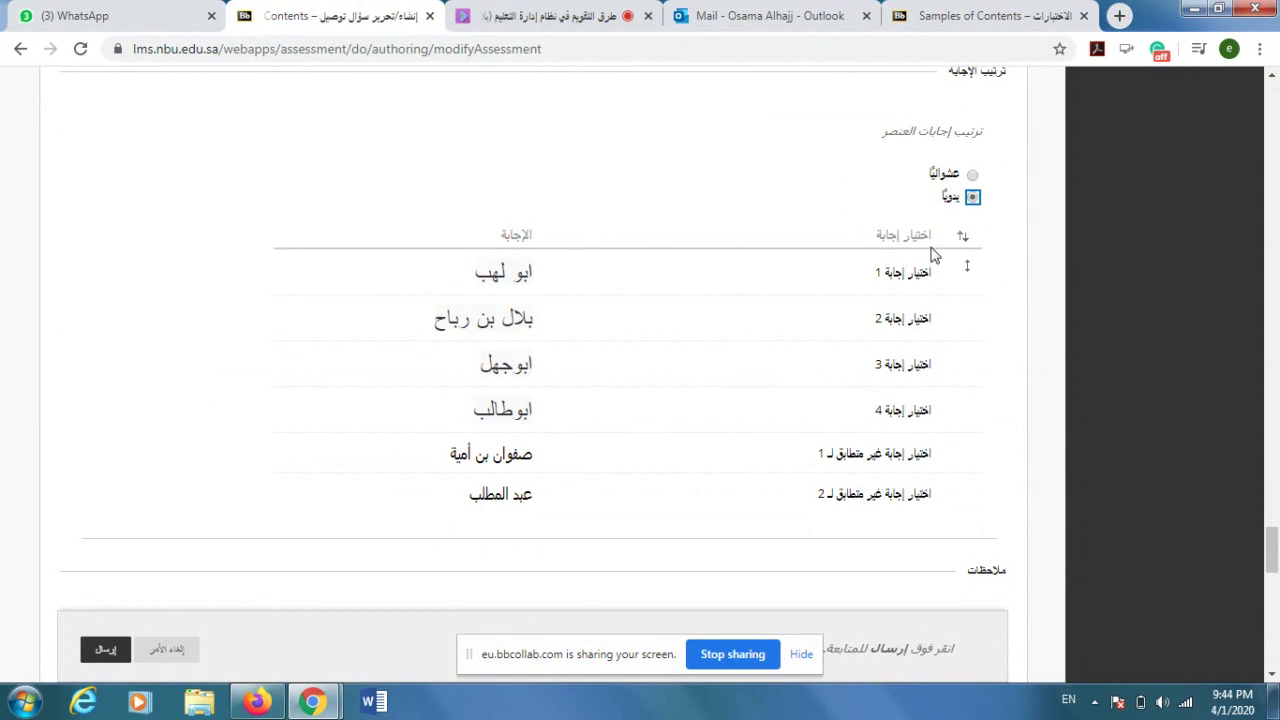
left_click(973, 177)
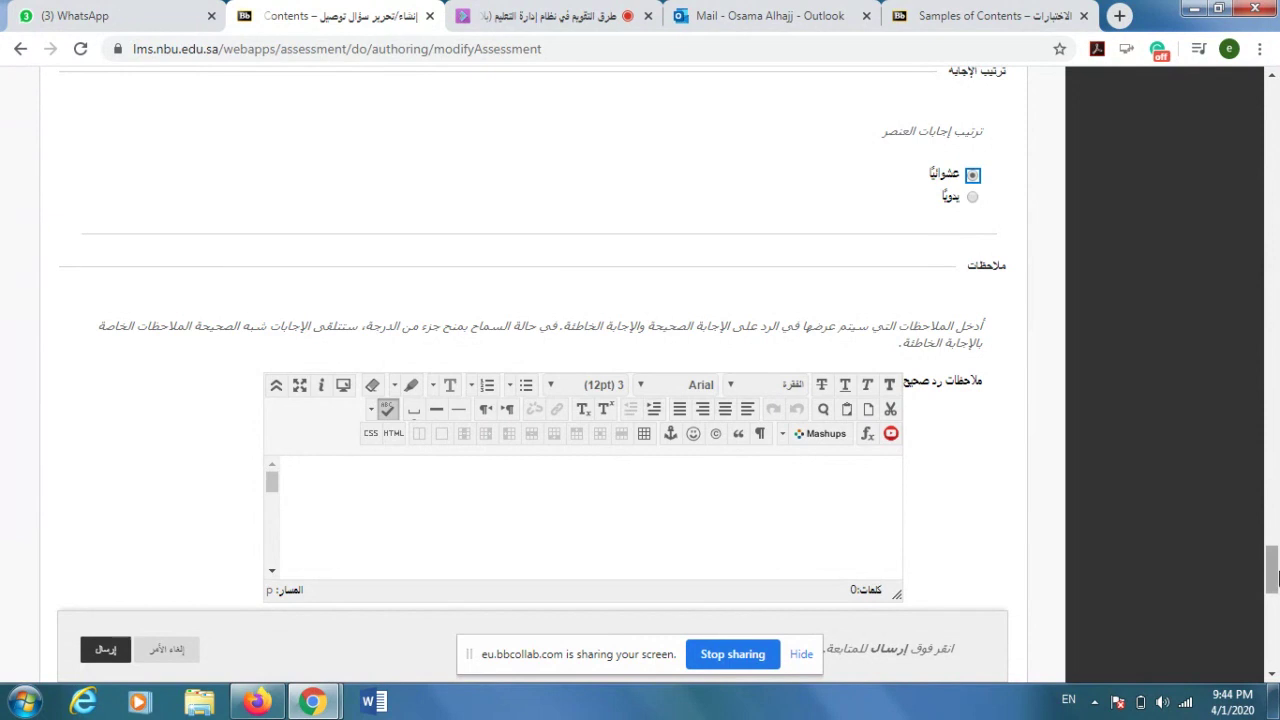
left_click_drag(1275, 576, 1275, 645)
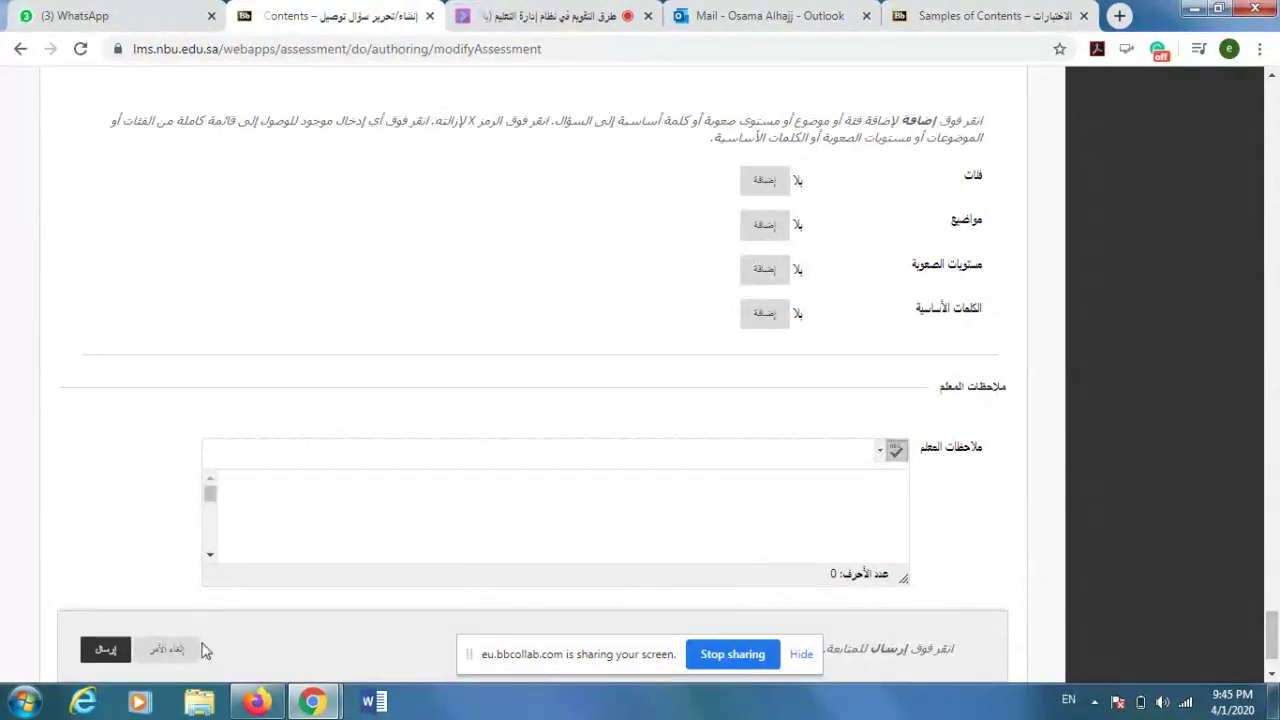
Submit the matching question, then open essay question 12 for editing.
left_click(105, 652)
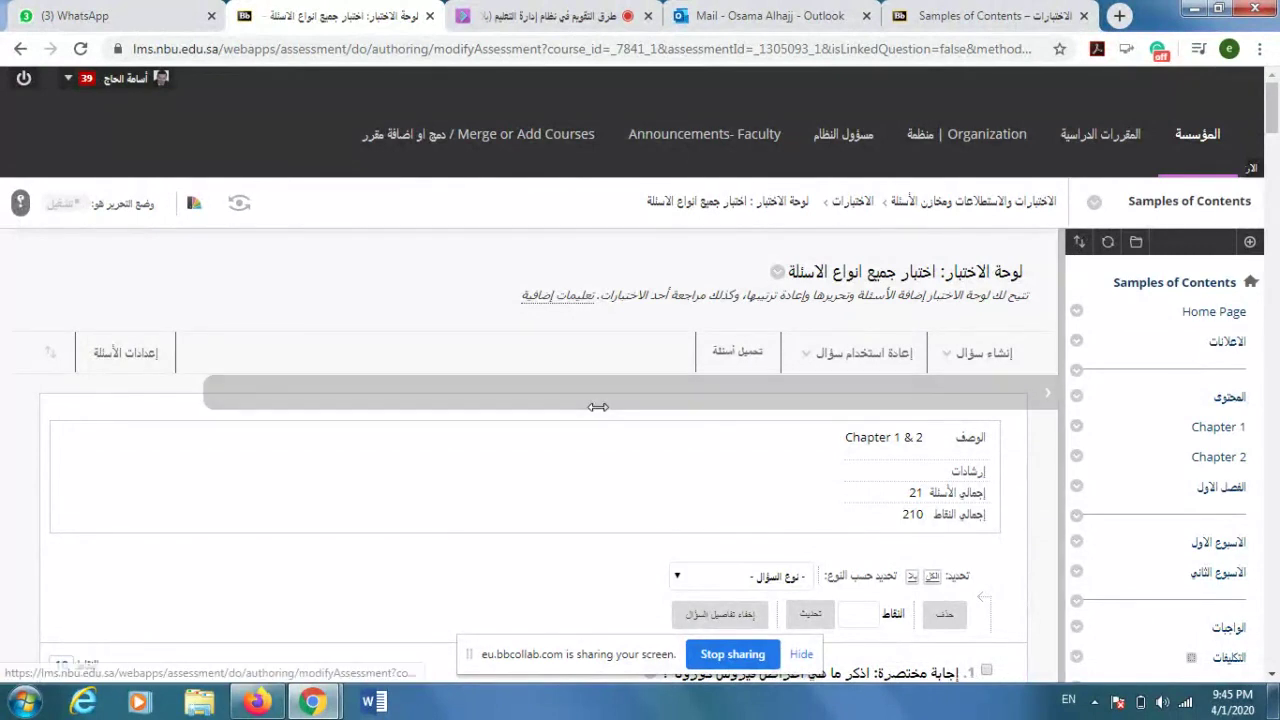
left_click_drag(1275, 100, 1274, 411)
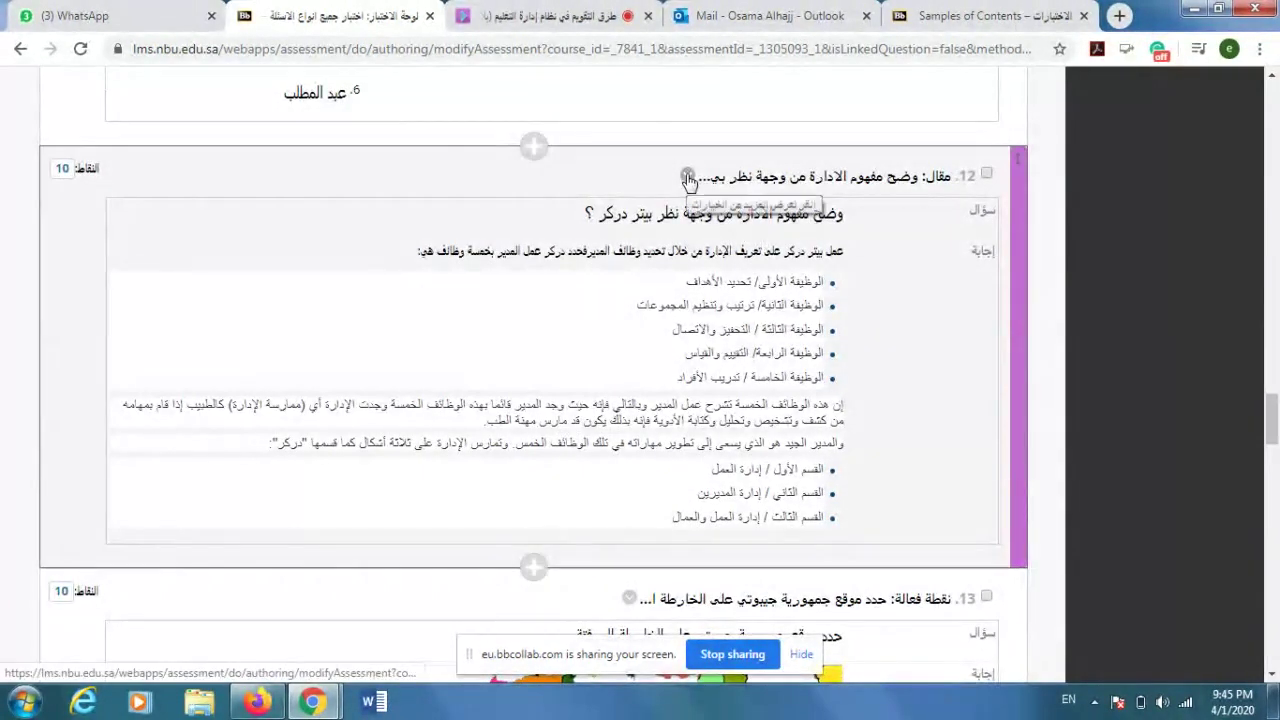
left_click(689, 175)
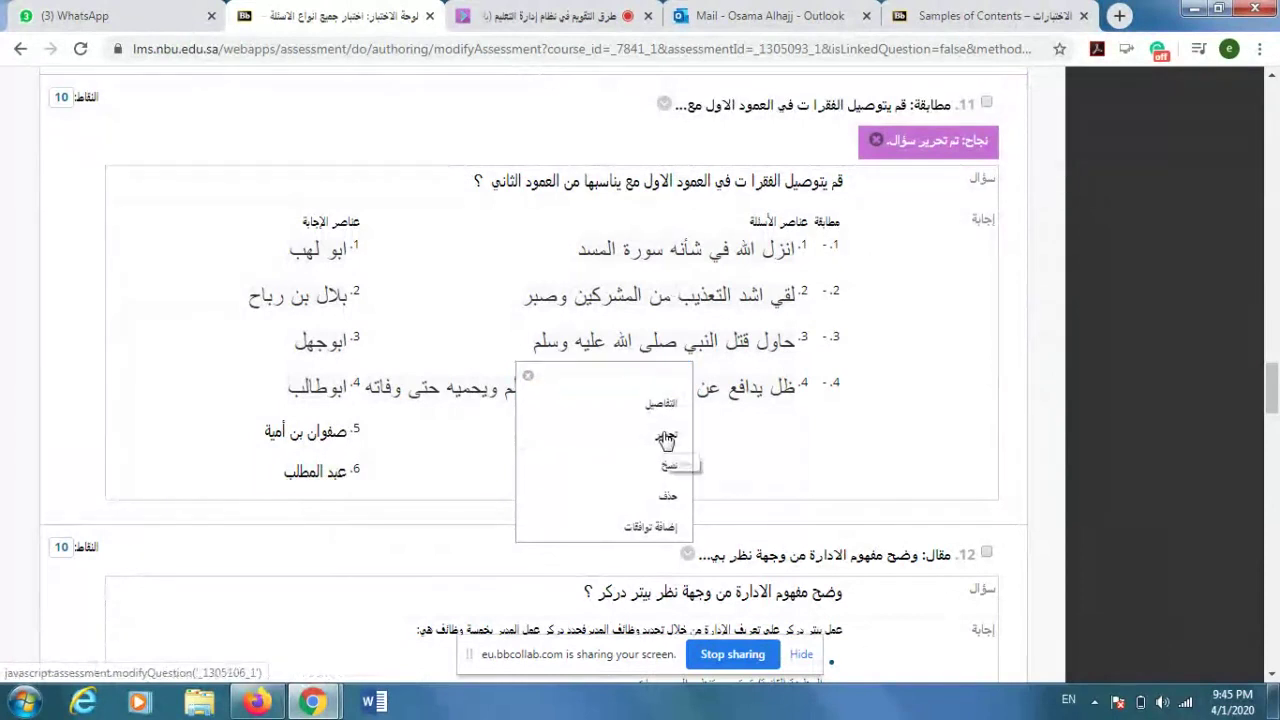
left_click(666, 437)
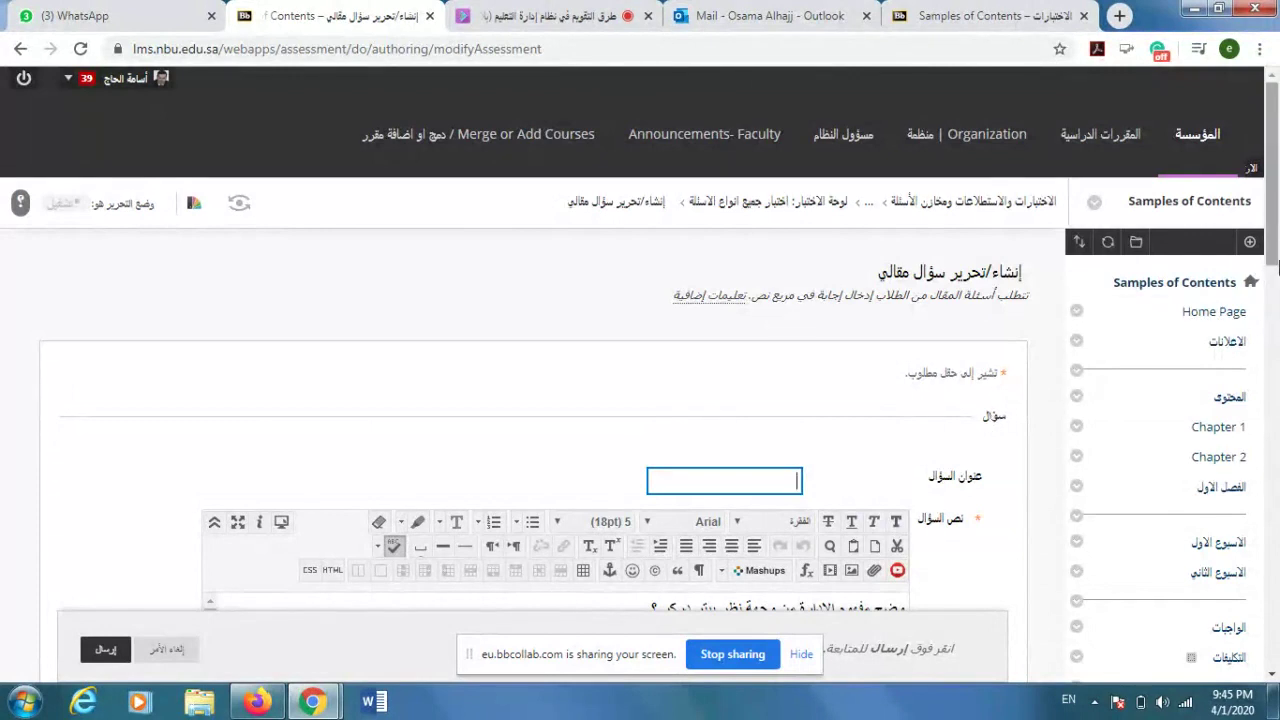
Review essay question 12's text, sample answer and القواعد rules, then submit it unchanged.
left_click_drag(1276, 220, 1276, 292)
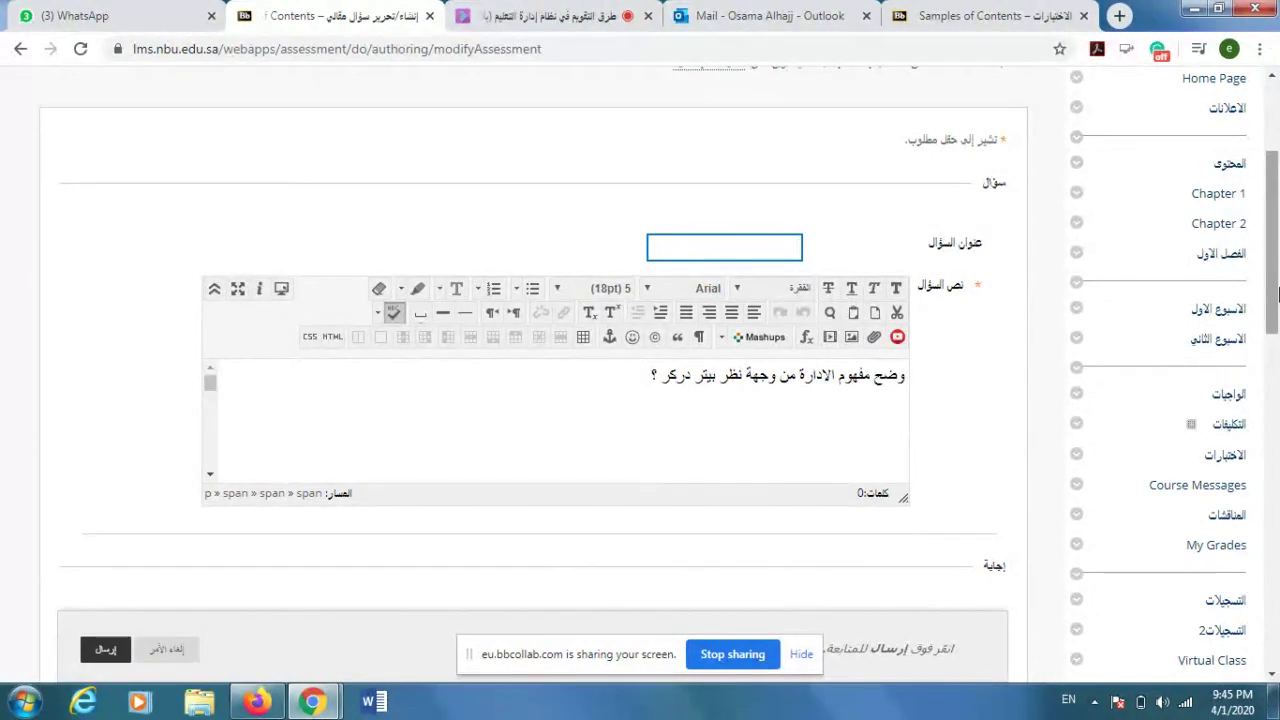
left_click_drag(1278, 292, 1276, 384)
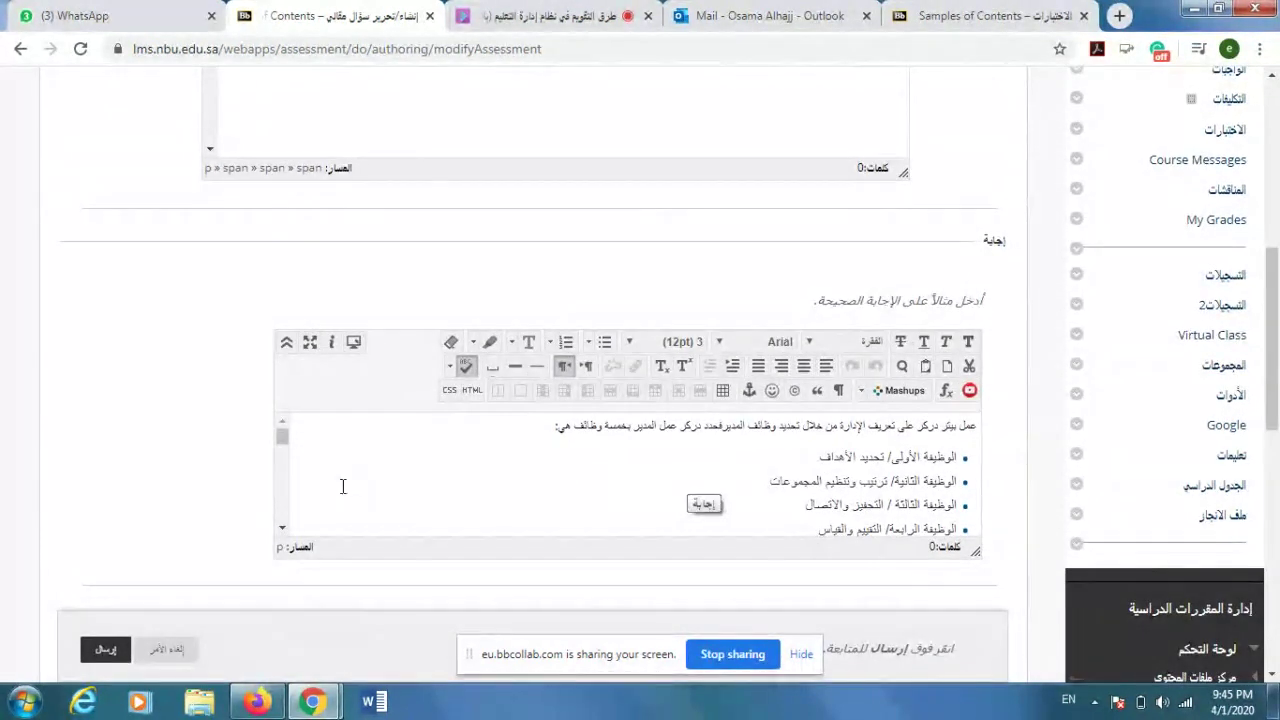
mouse_move(282, 440)
left_mouse_down()
mouse_move(288, 462)
mouse_move(288, 442)
left_mouse_up()
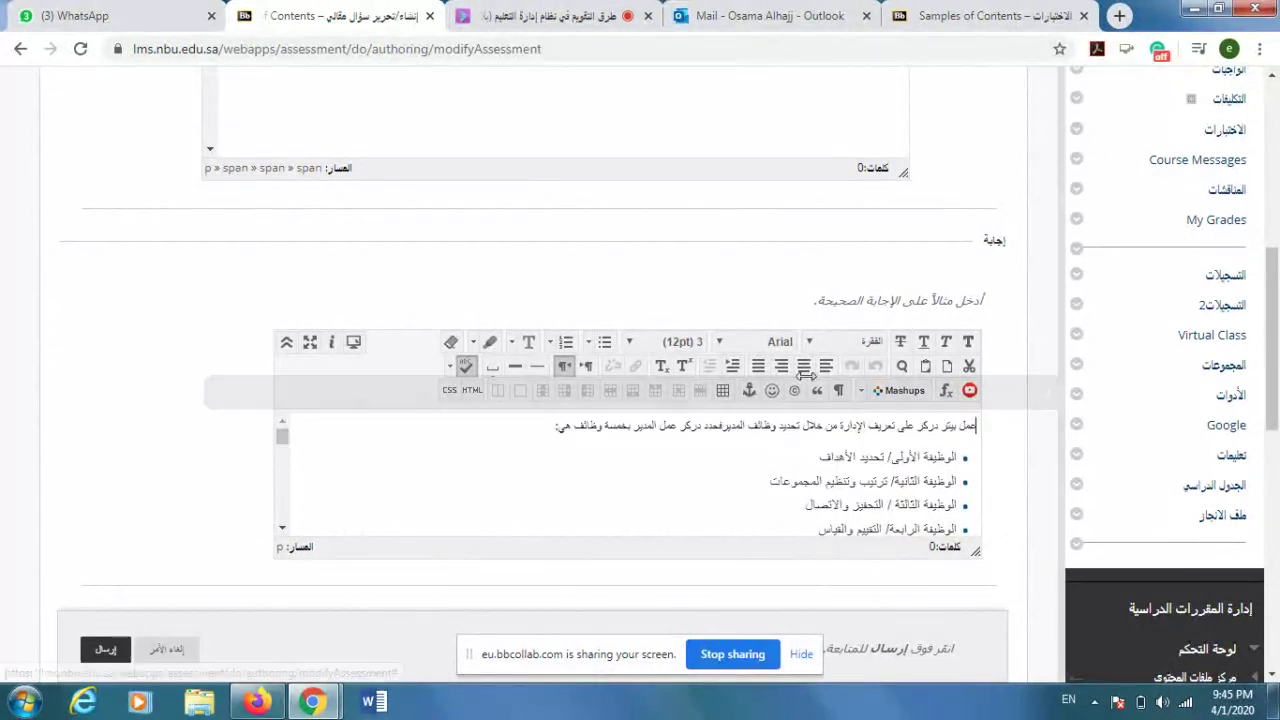
left_click_drag(1276, 345, 1278, 367)
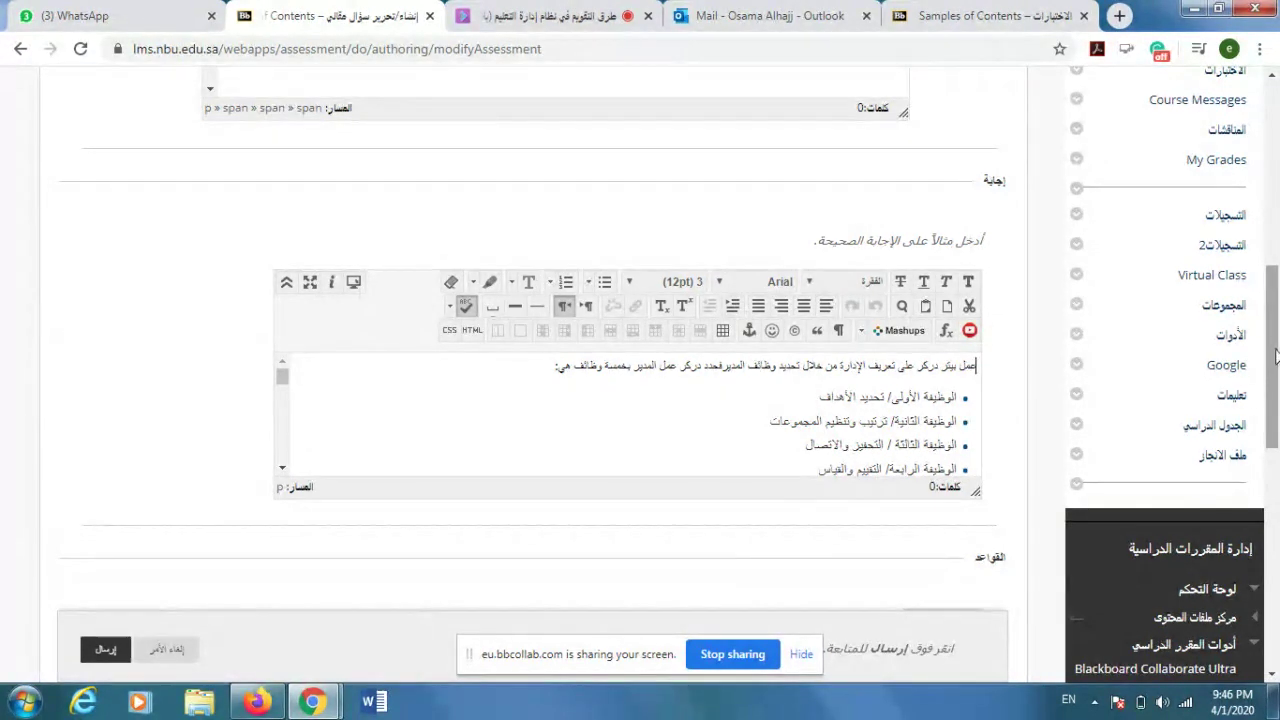
scroll(1275, 357, "up", 2)
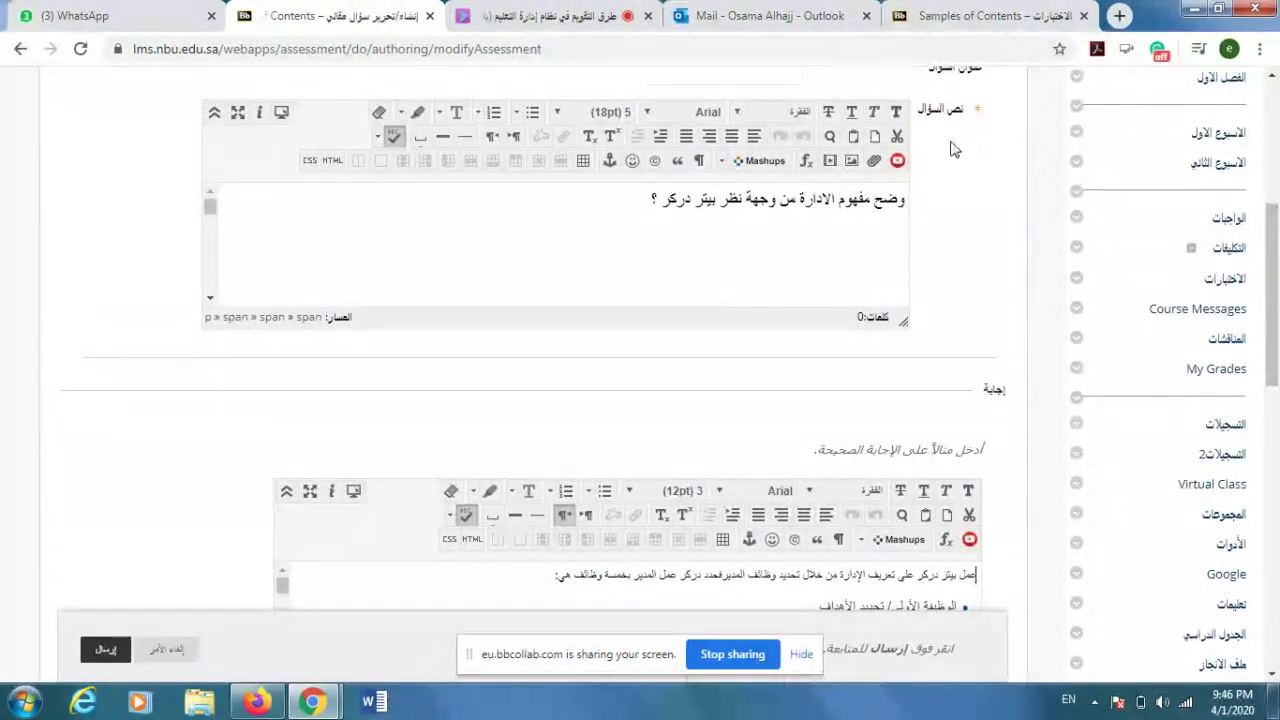
scroll(1030, 395, "down", 2)
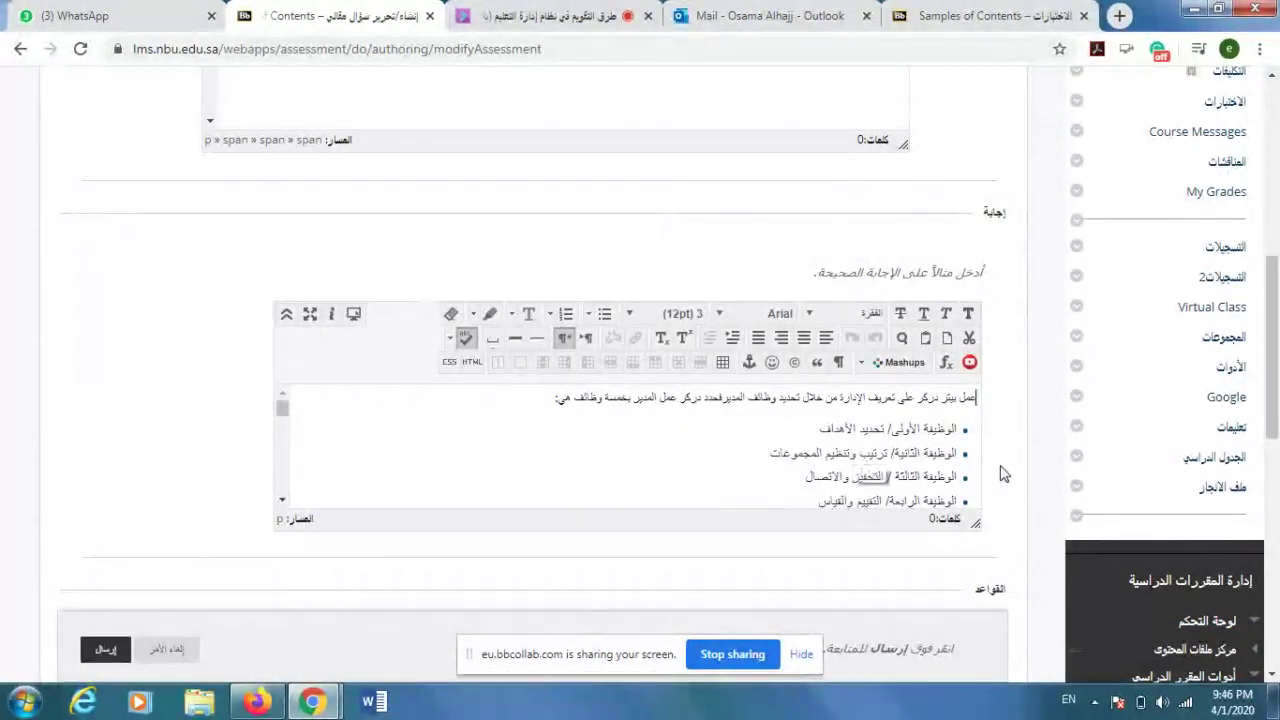
scroll(1275, 318, "down", 1)
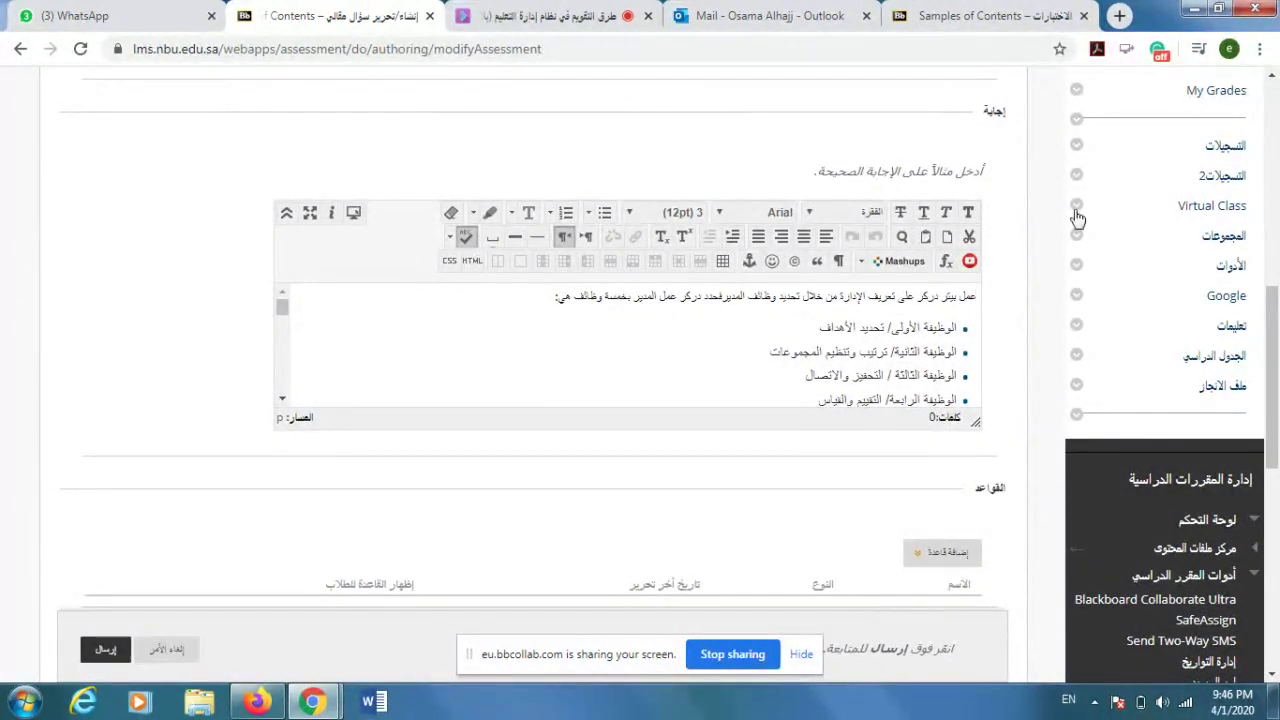
scroll(1277, 395, "down", 2)
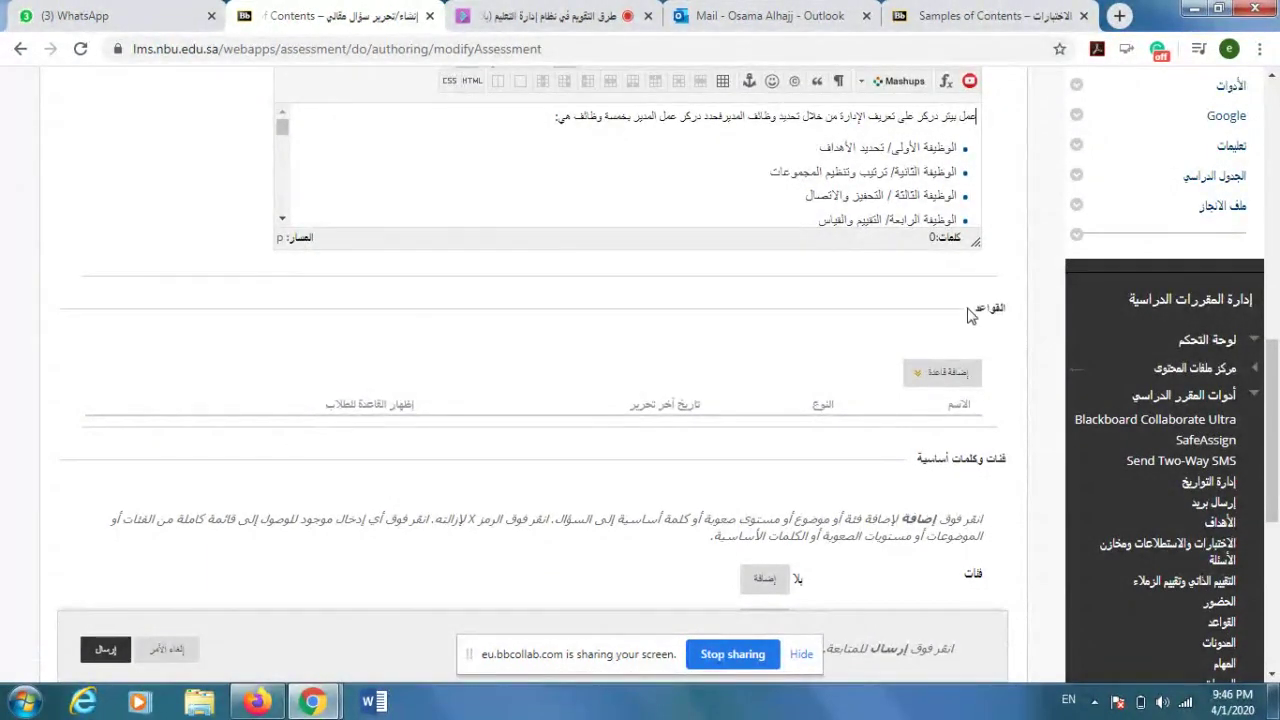
left_click_drag(975, 313, 1010, 307)
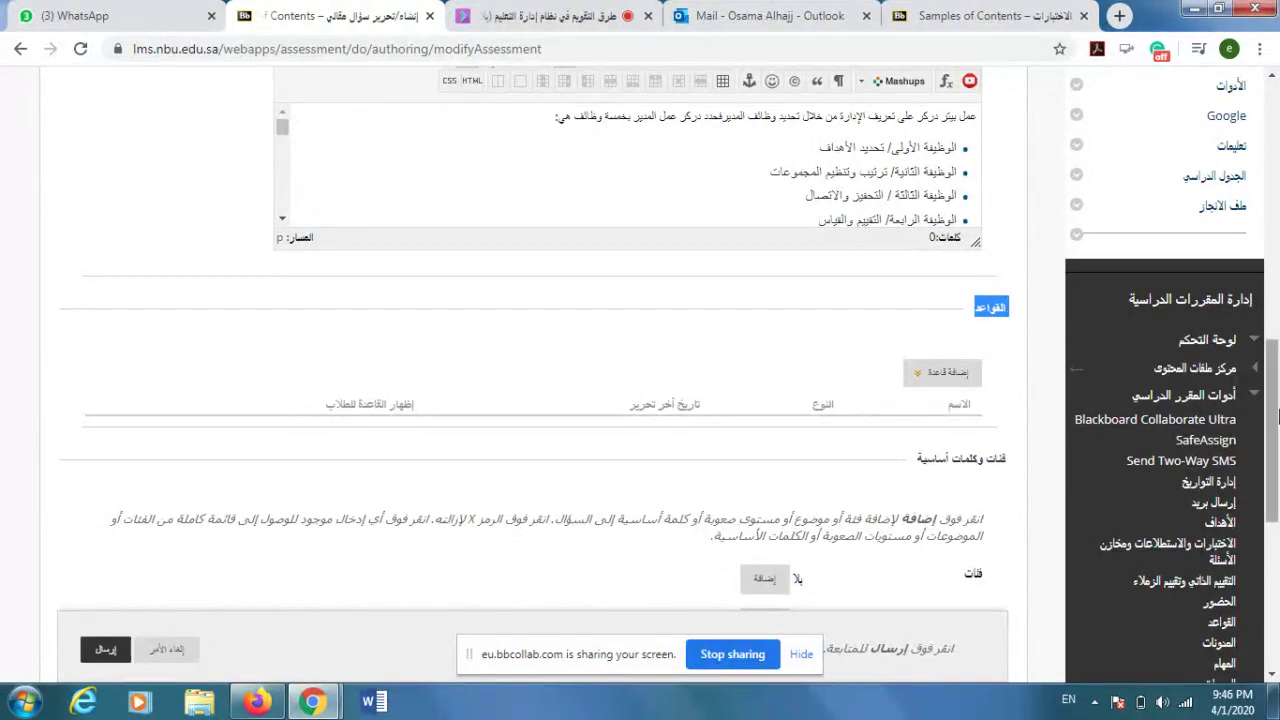
scroll(1277, 451, "down", 1)
left_click_drag(1277, 451, 1277, 566)
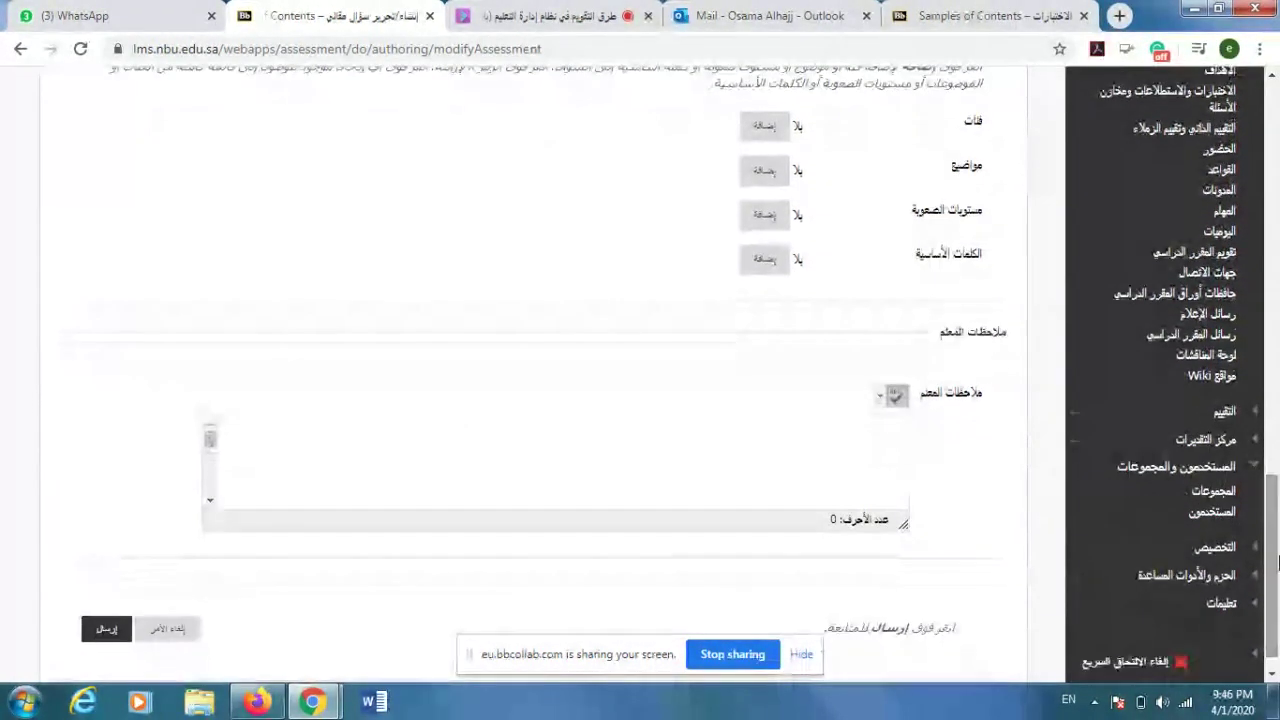
left_click(108, 630)
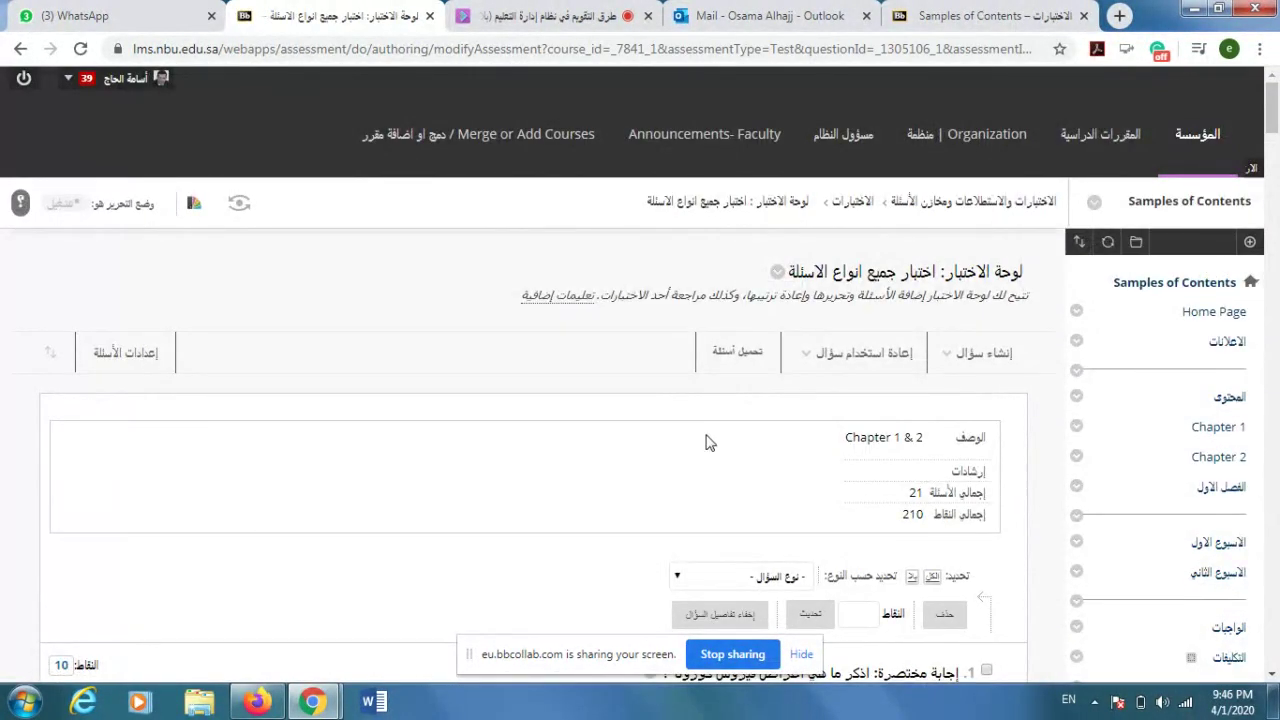
Scroll to question 13, the Djibouti map hotspot question, and open it for editing.
left_click_drag(1275, 120, 1277, 470)
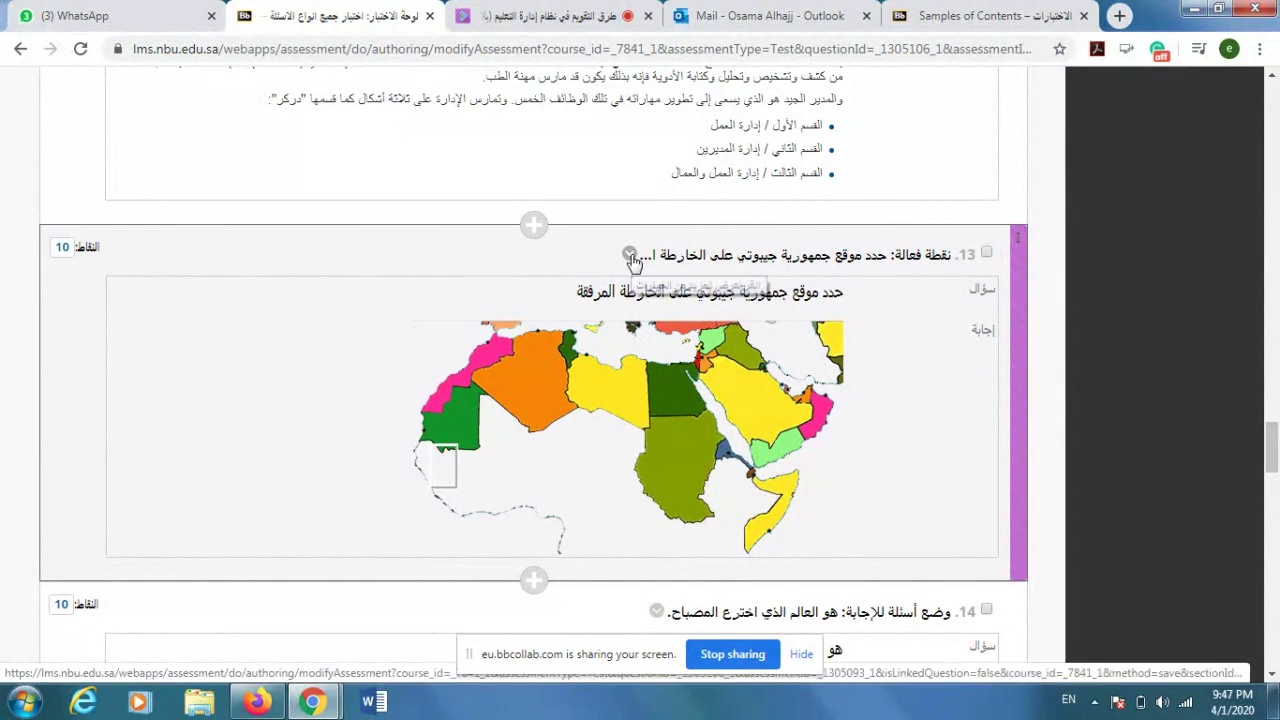
left_click(630, 258)
left_click(603, 143)
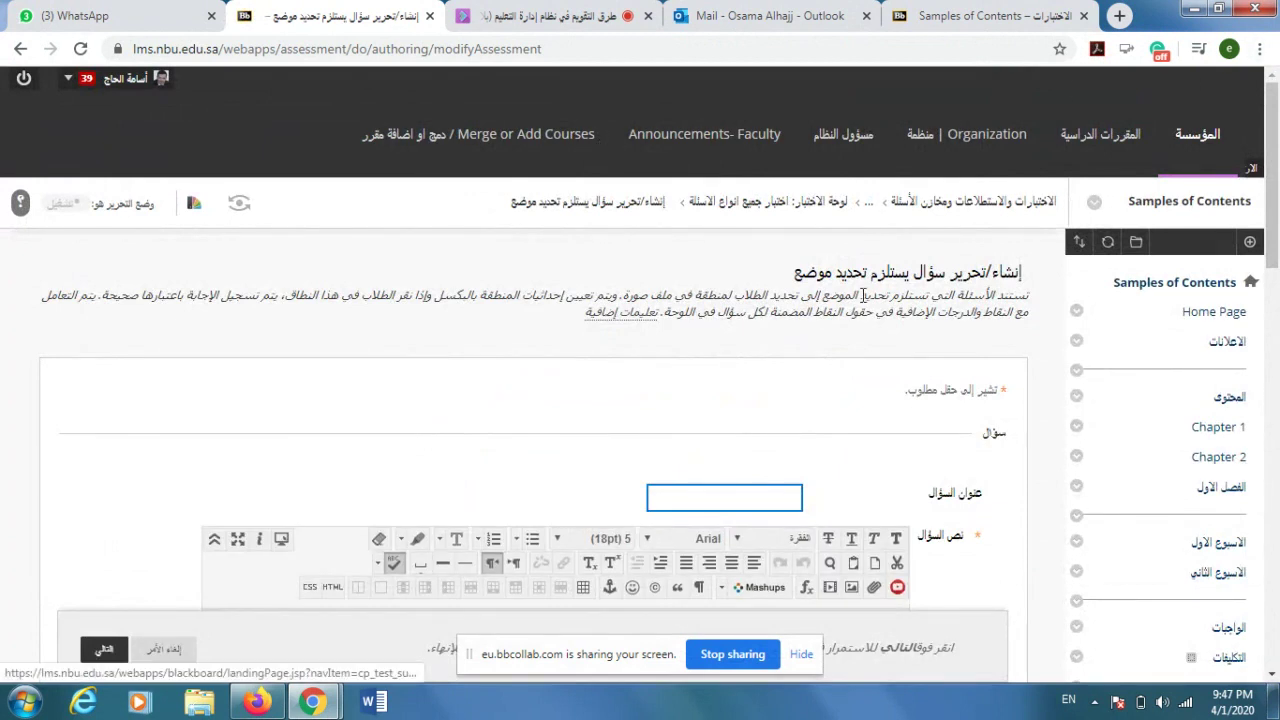
Review the Djibouti question text and its جيبوتي.png map, then go on to hotspot marking.
left_click_drag(791, 276, 884, 273)
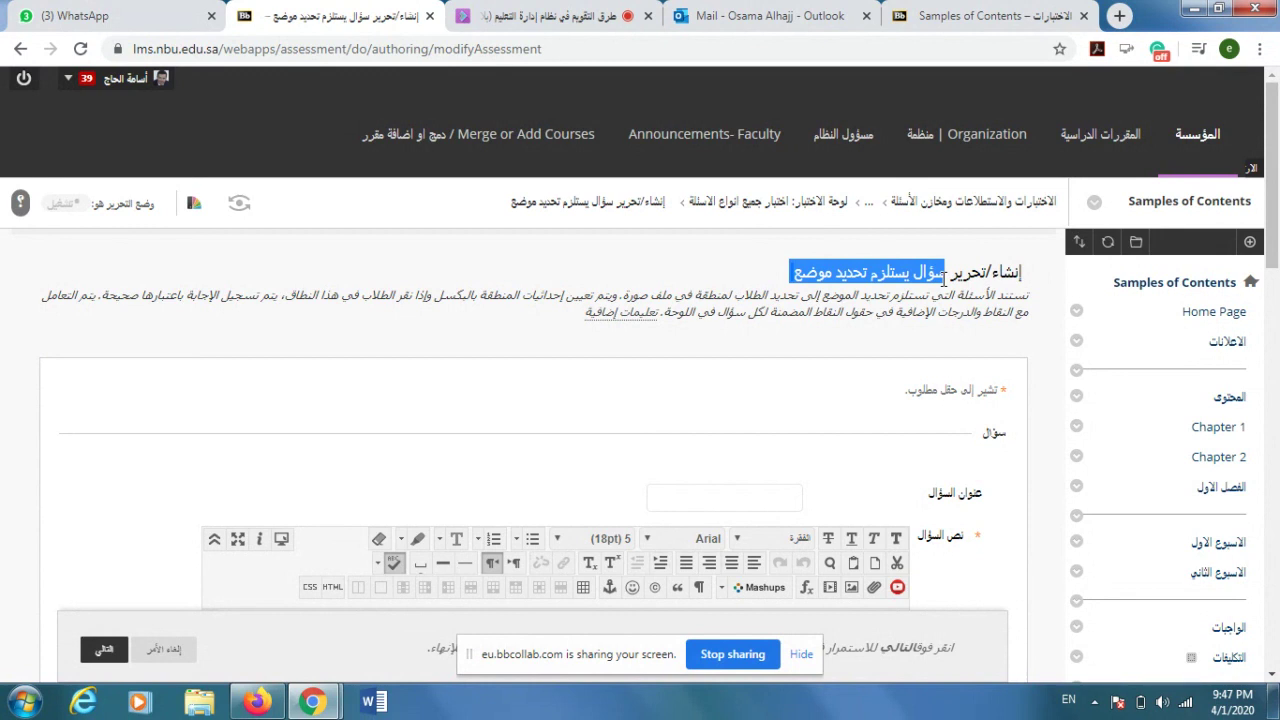
left_click_drag(1276, 189, 1276, 237)
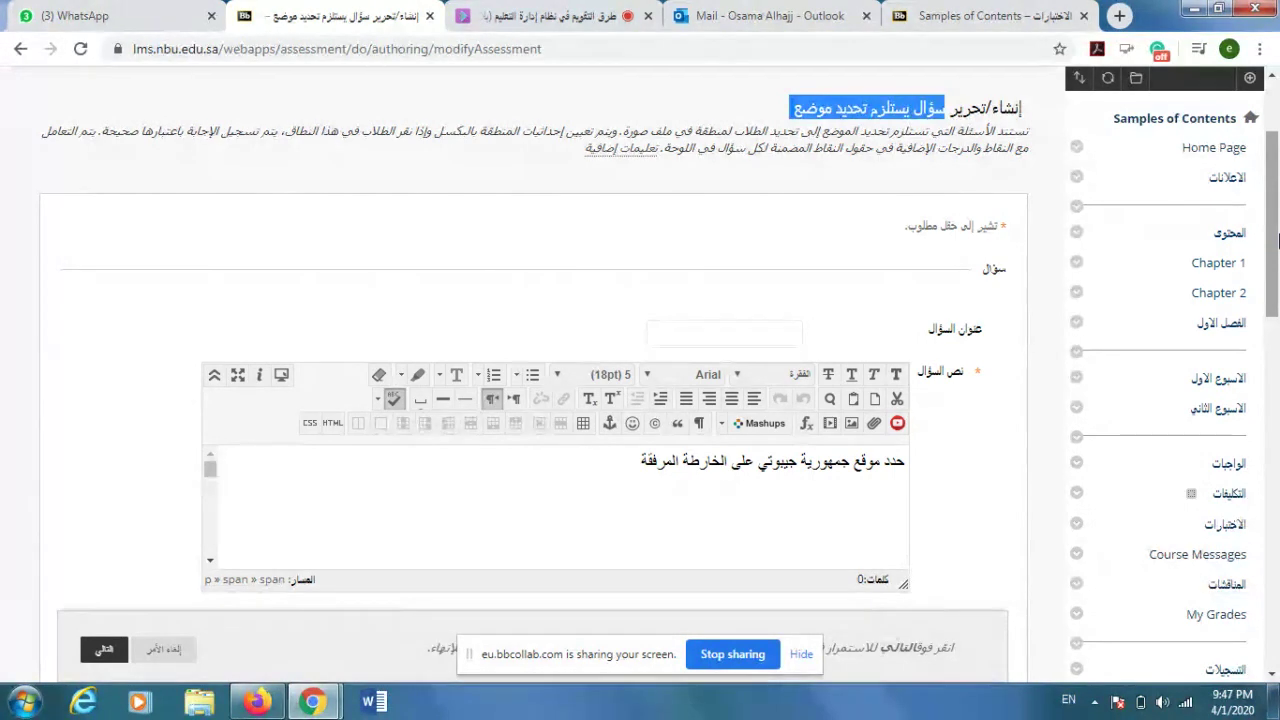
left_click_drag(1278, 240, 1278, 396)
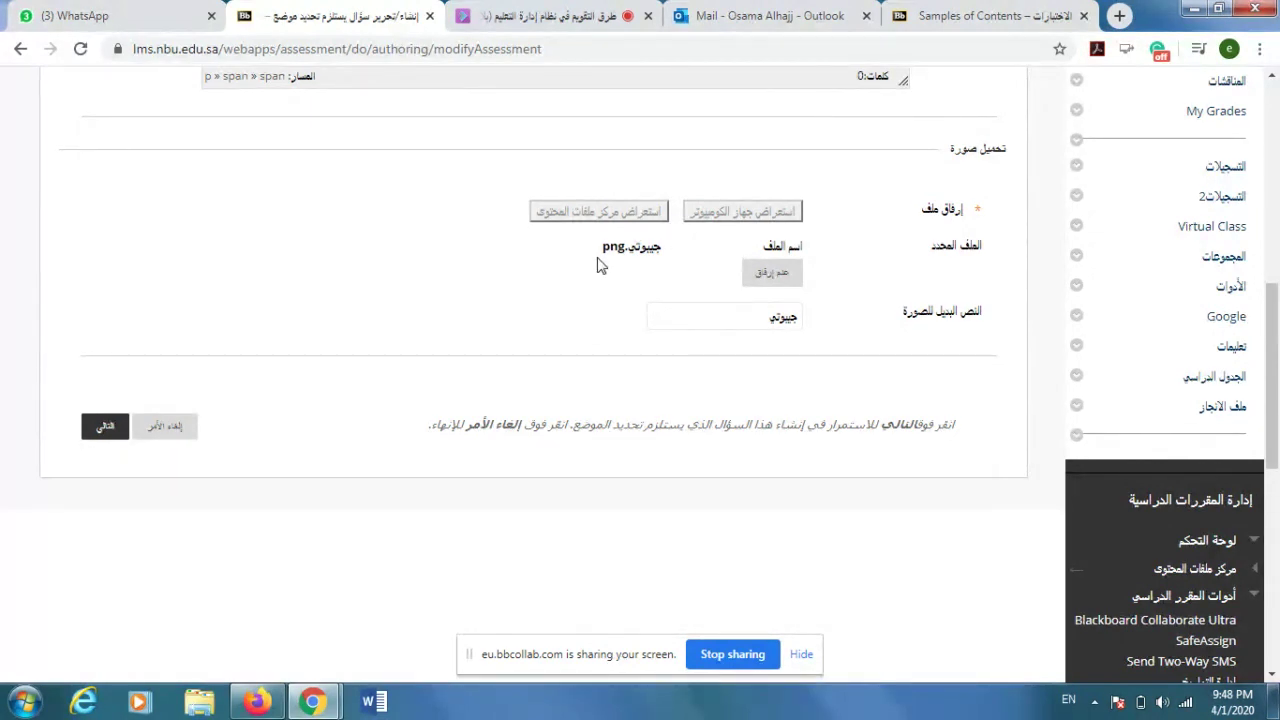
left_click(104, 428)
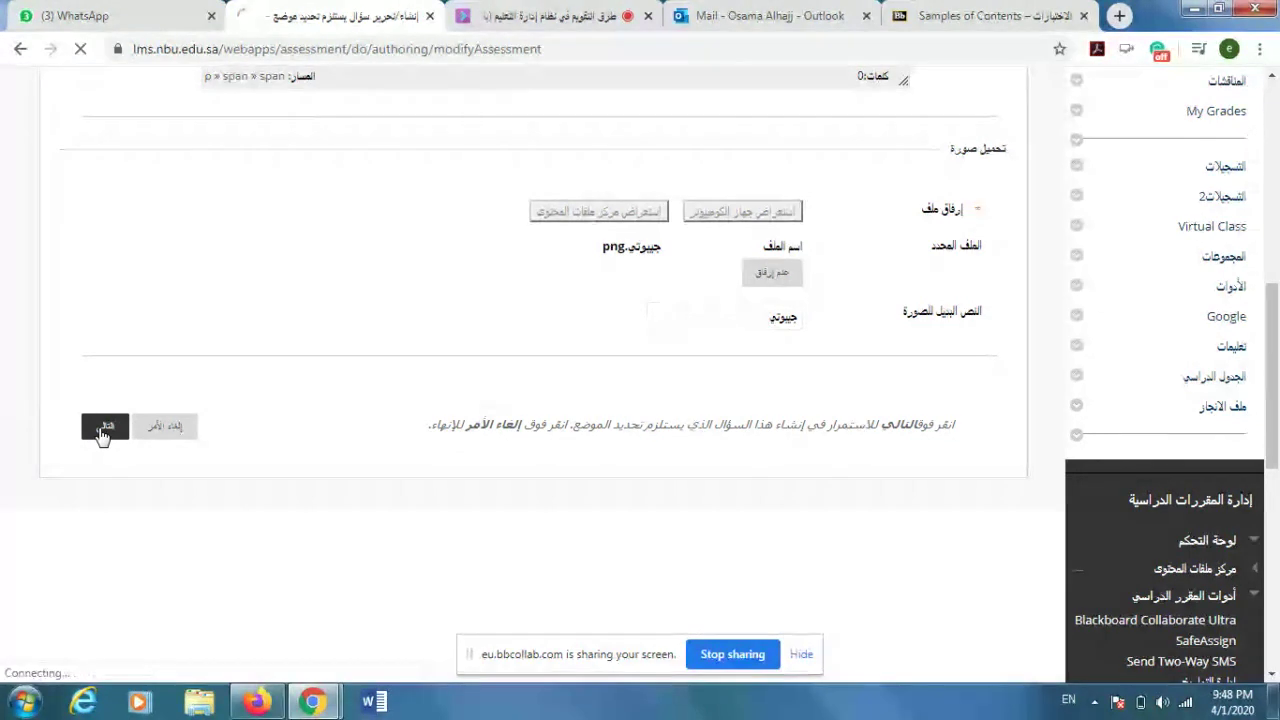
Clear the old hotspot and try drawing a new rectangle around Djibouti on the map.
scroll(102, 437, "down", 5)
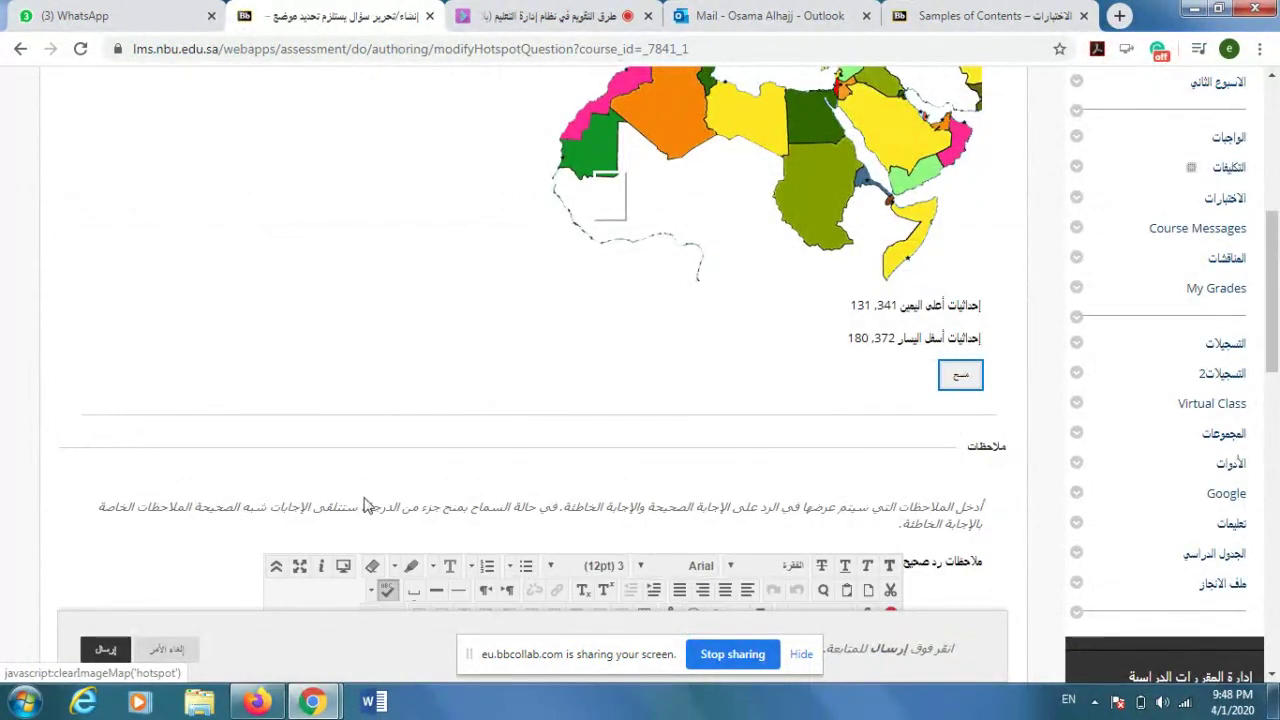
left_click(962, 379)
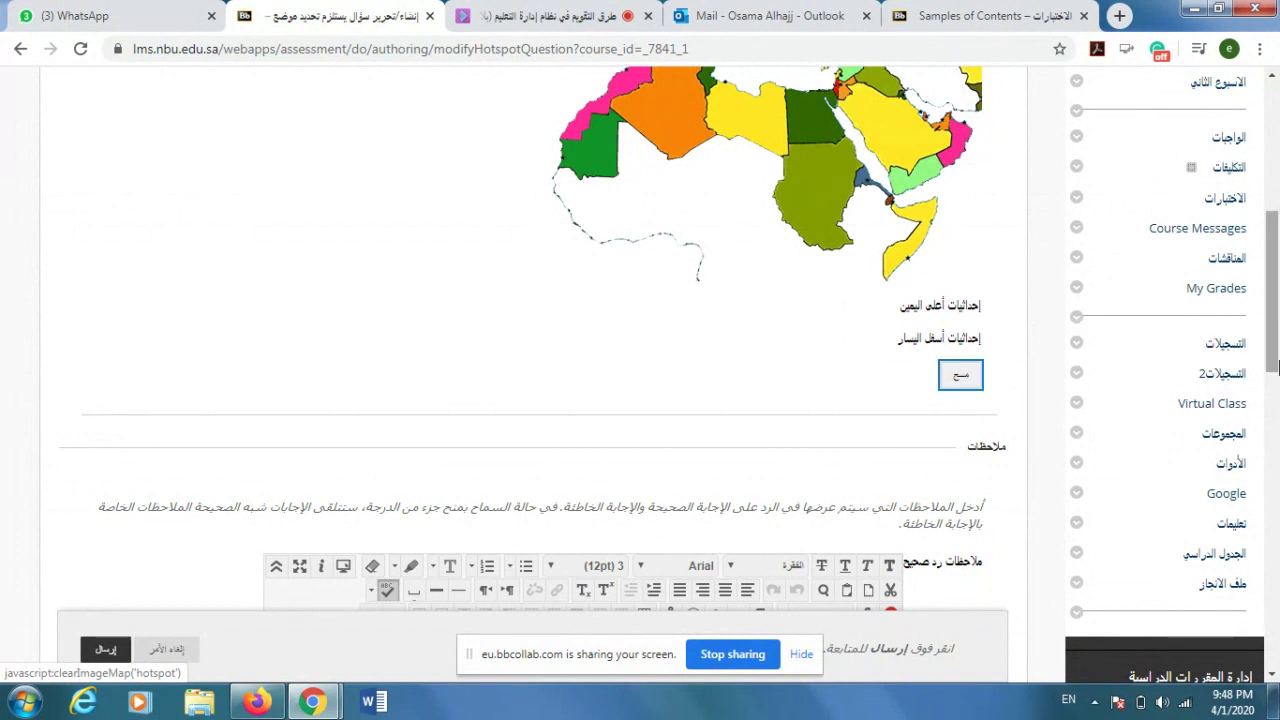
left_click_drag(1274, 363, 1274, 340)
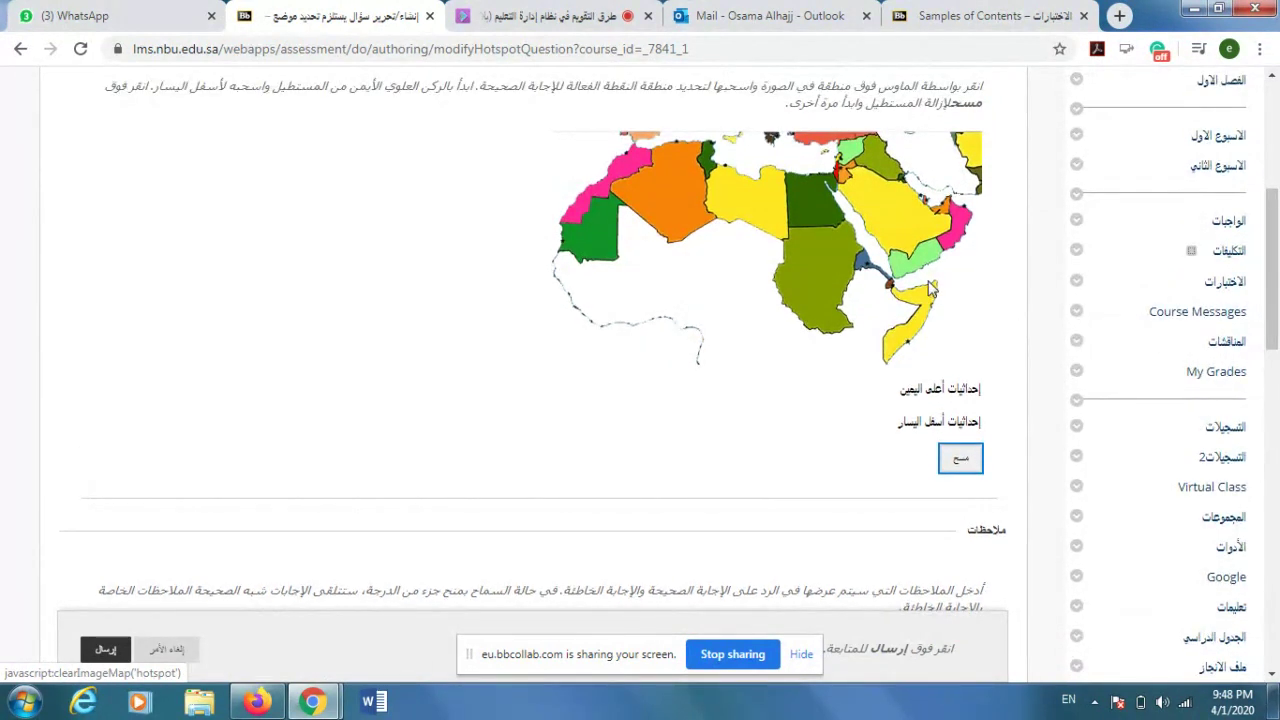
mouse_move(910, 276)
left_mouse_down()
mouse_move(880, 294)
mouse_move(885, 283)
mouse_move(898, 295)
left_mouse_up()
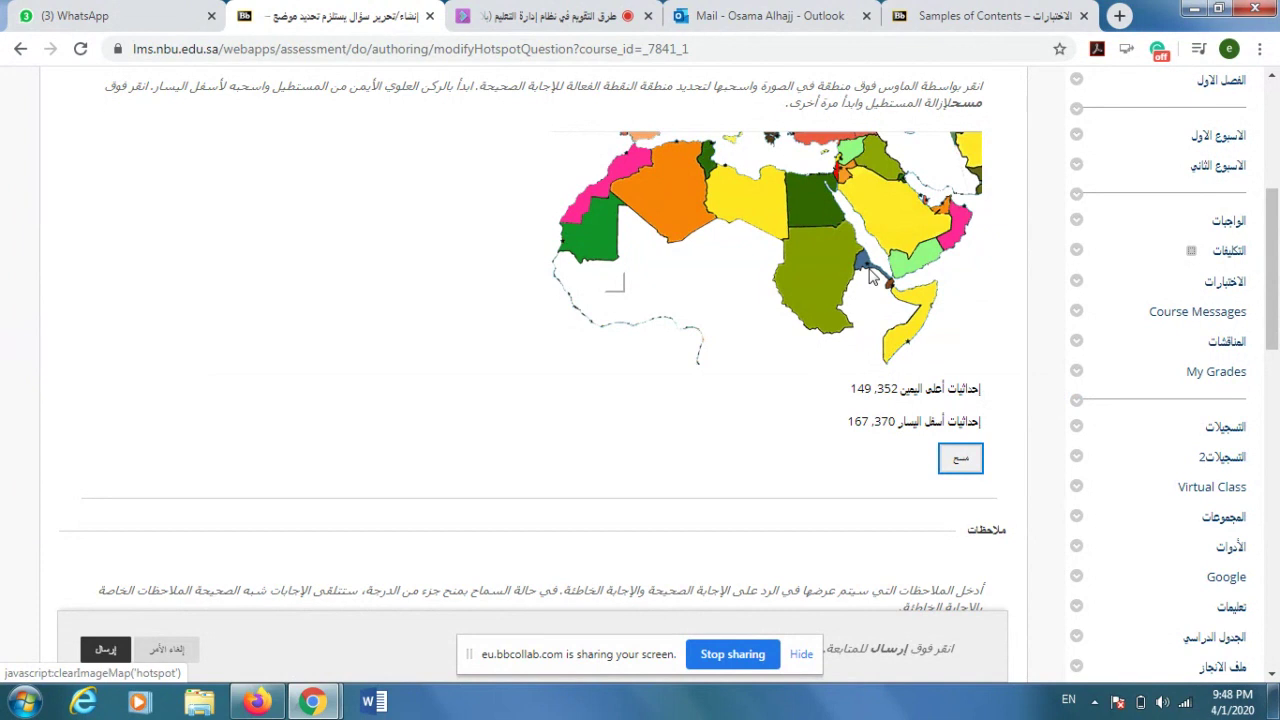
left_click(960, 458)
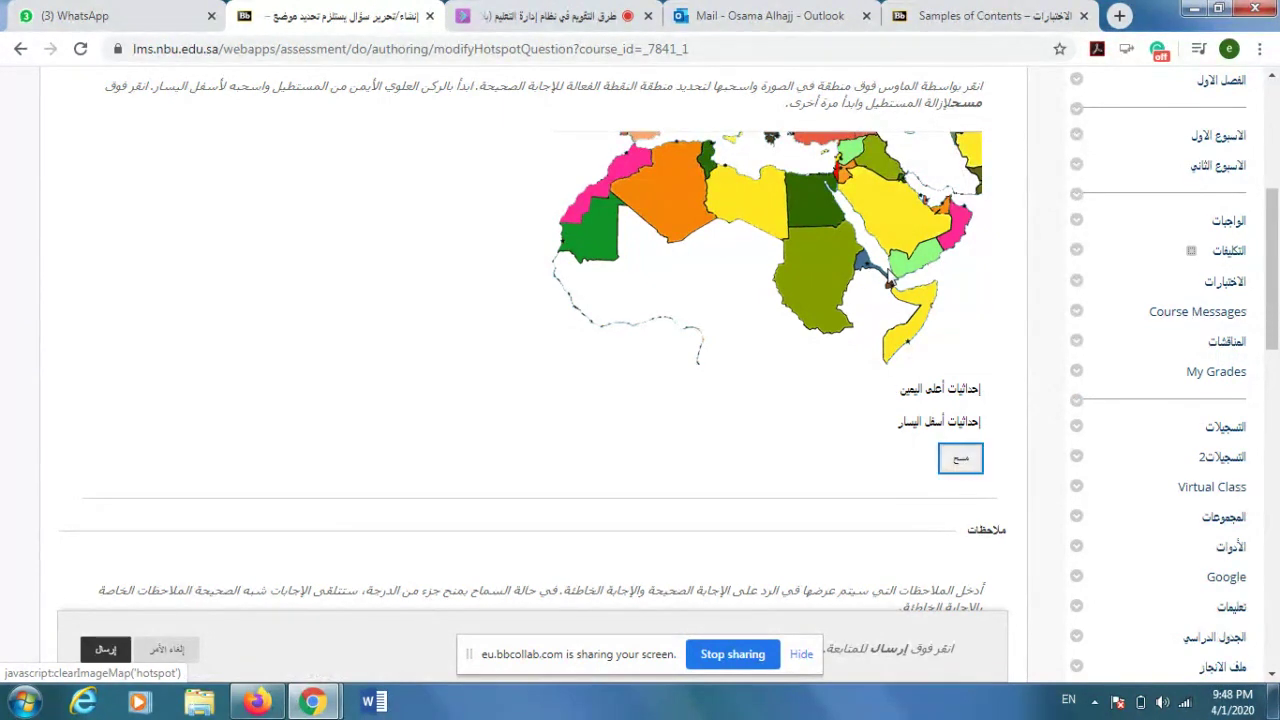
left_click_drag(888, 284, 898, 294)
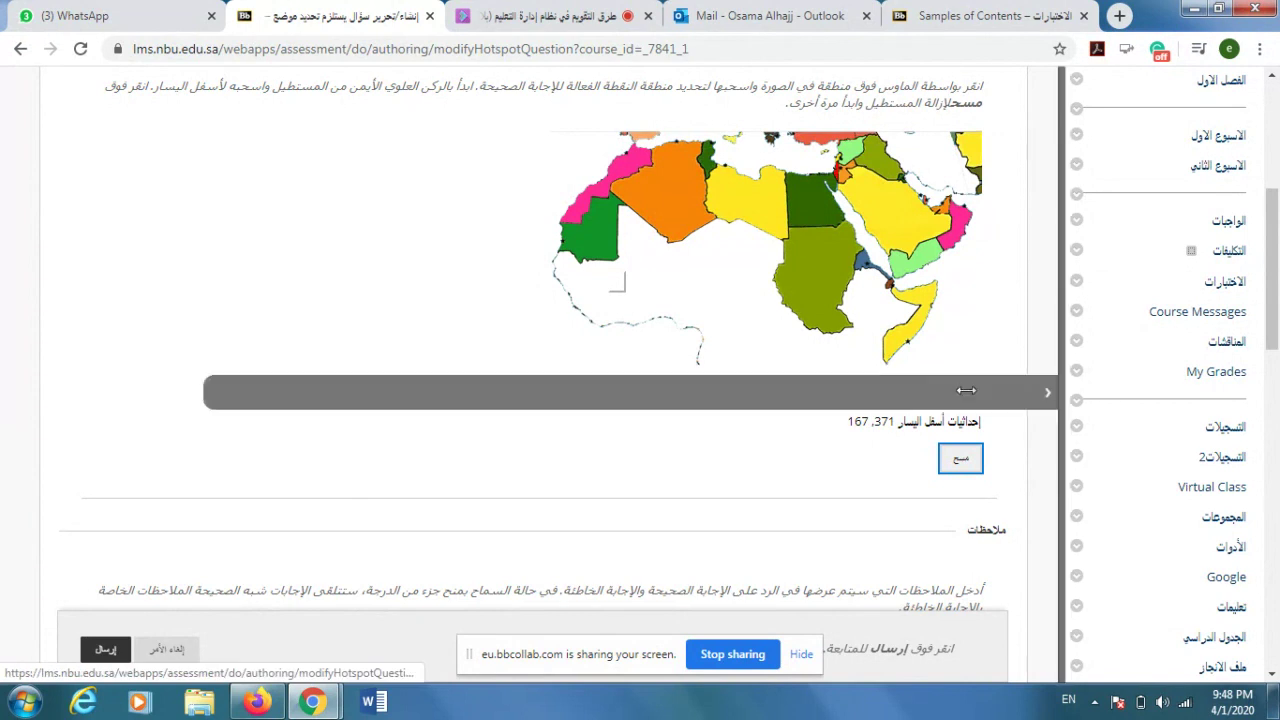
left_click(1273, 676)
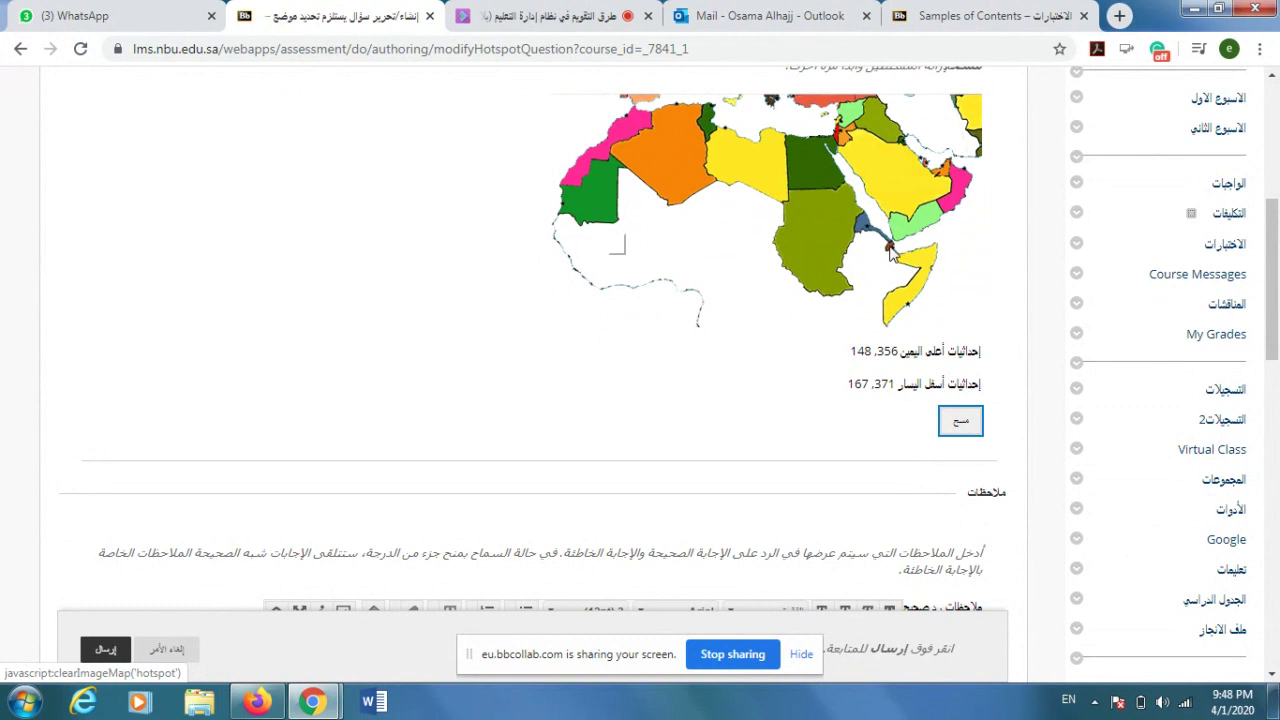
left_click_drag(1276, 295, 1277, 330)
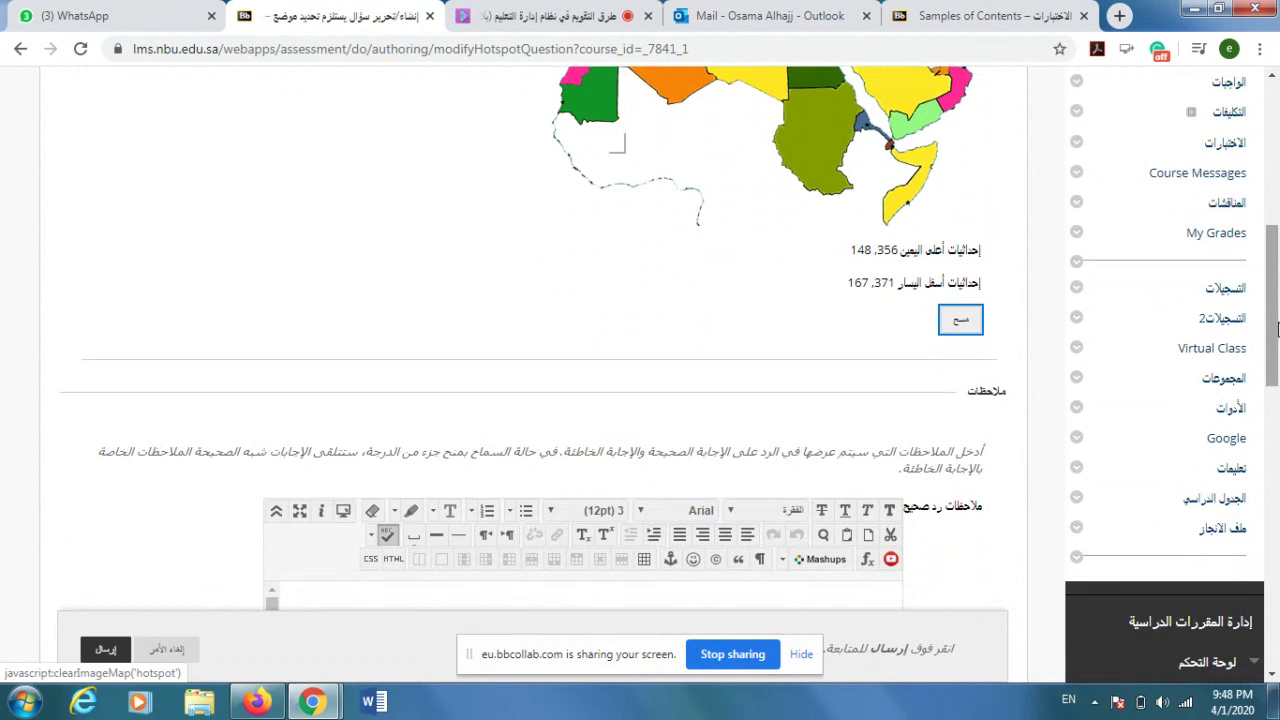
left_click_drag(1277, 330, 1277, 370)
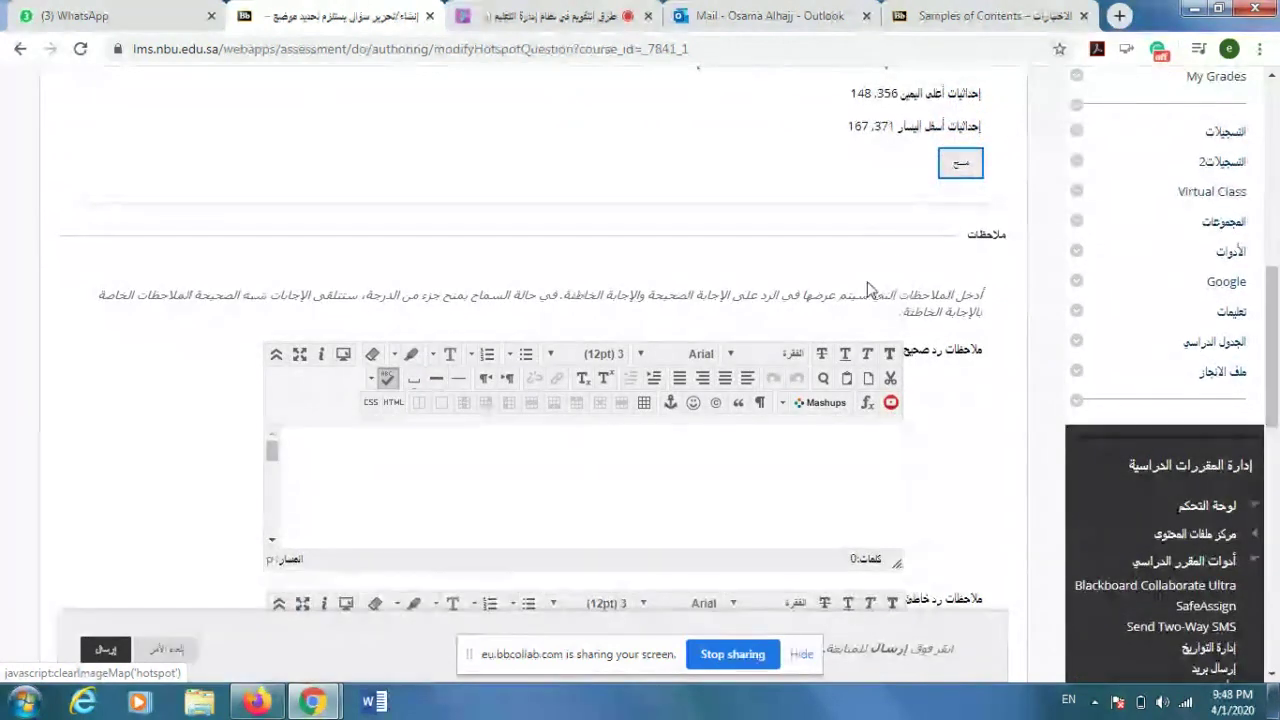
Redraw the hotspot so coordinates read 351,146 / 382,171 and submit the question.
left_click(960, 168)
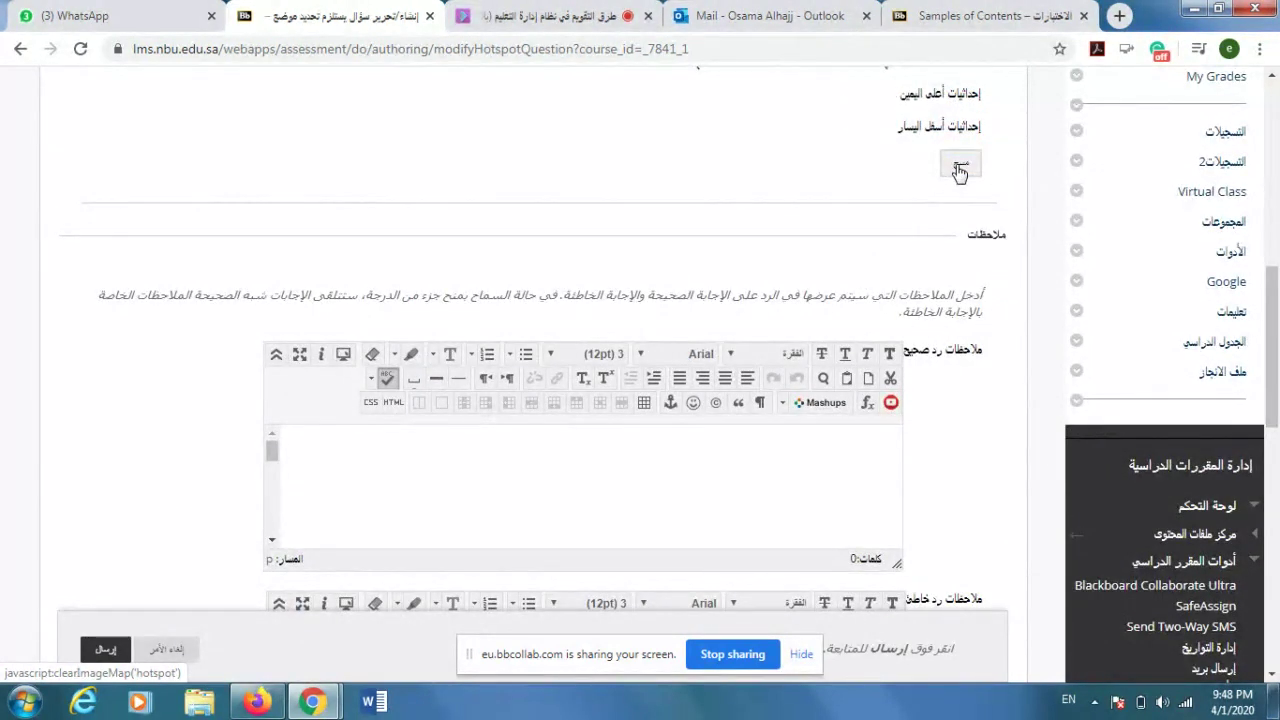
left_click_drag(1277, 406, 1272, 353)
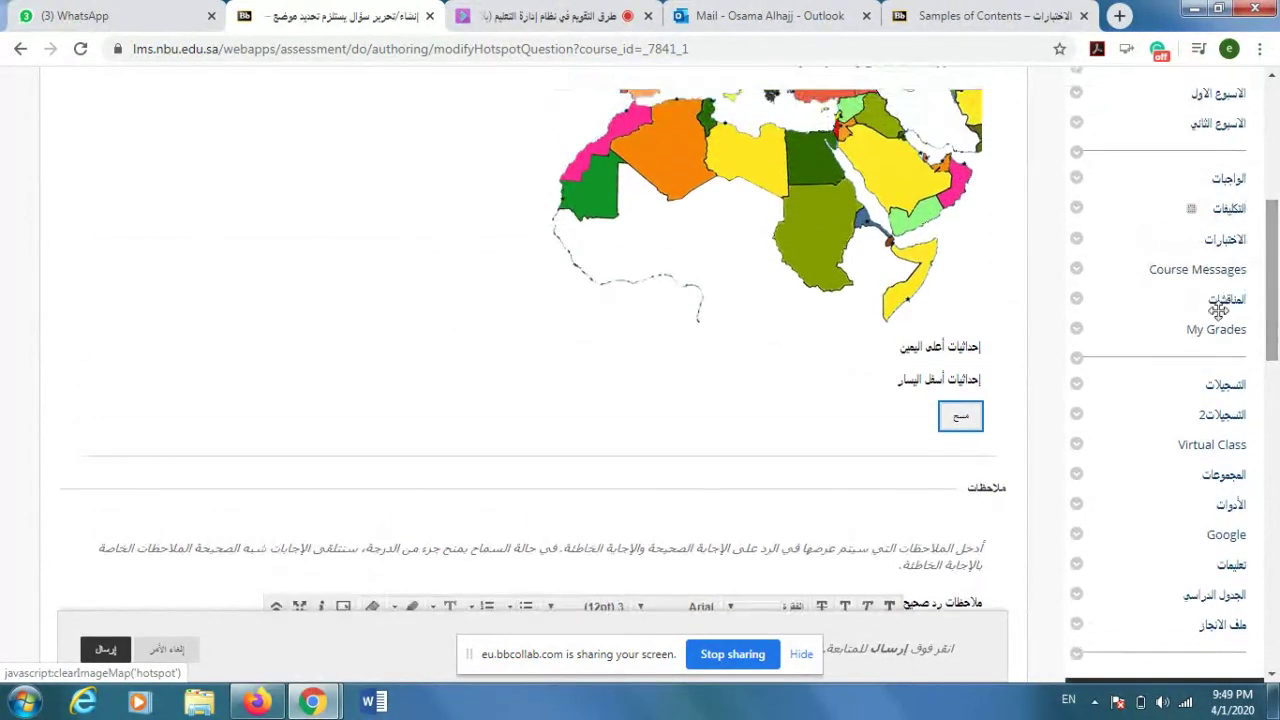
left_click(732, 139)
left_click_drag(733, 136, 765, 166)
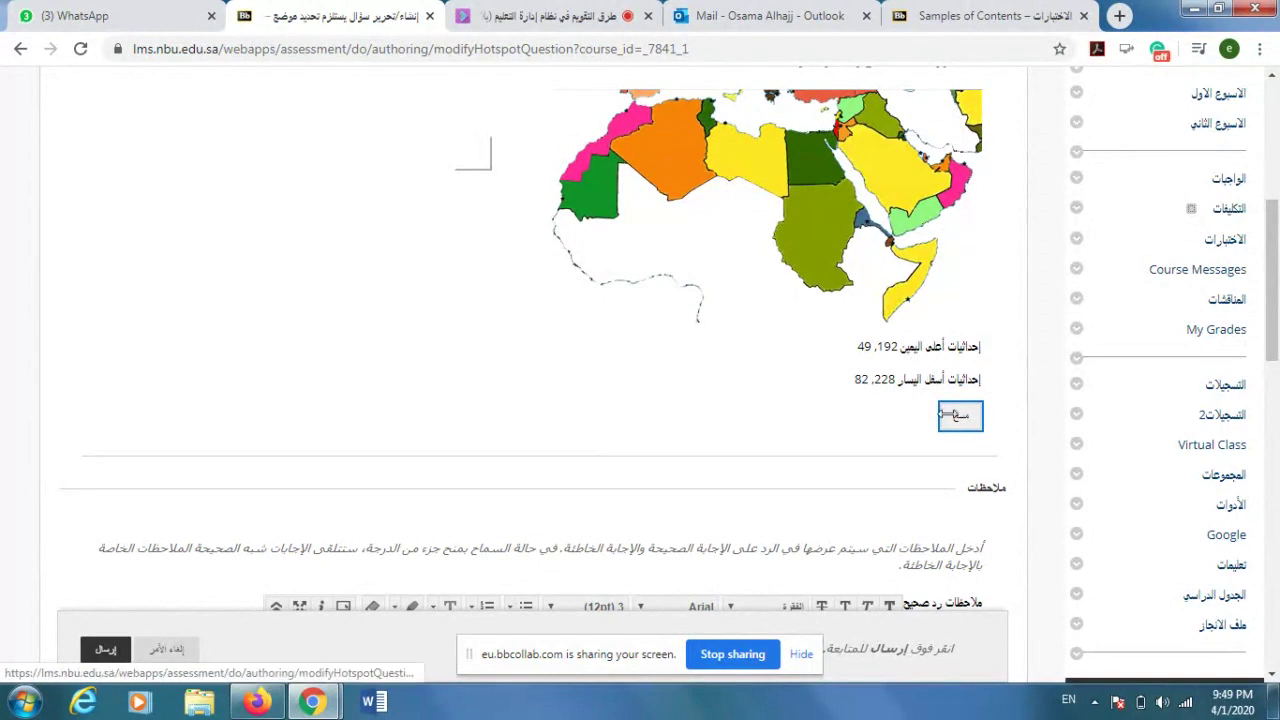
left_click(960, 418)
left_click(883, 237)
left_click_drag(883, 237, 911, 258)
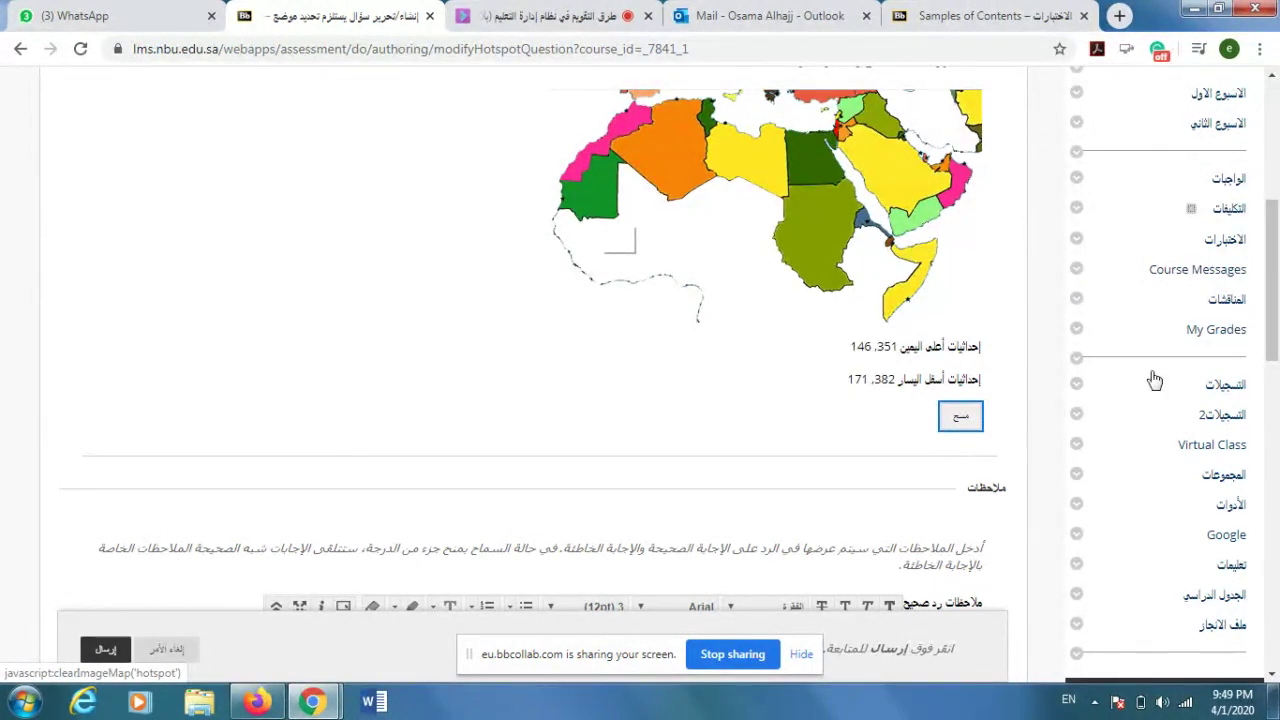
left_click_drag(1276, 308, 1278, 612)
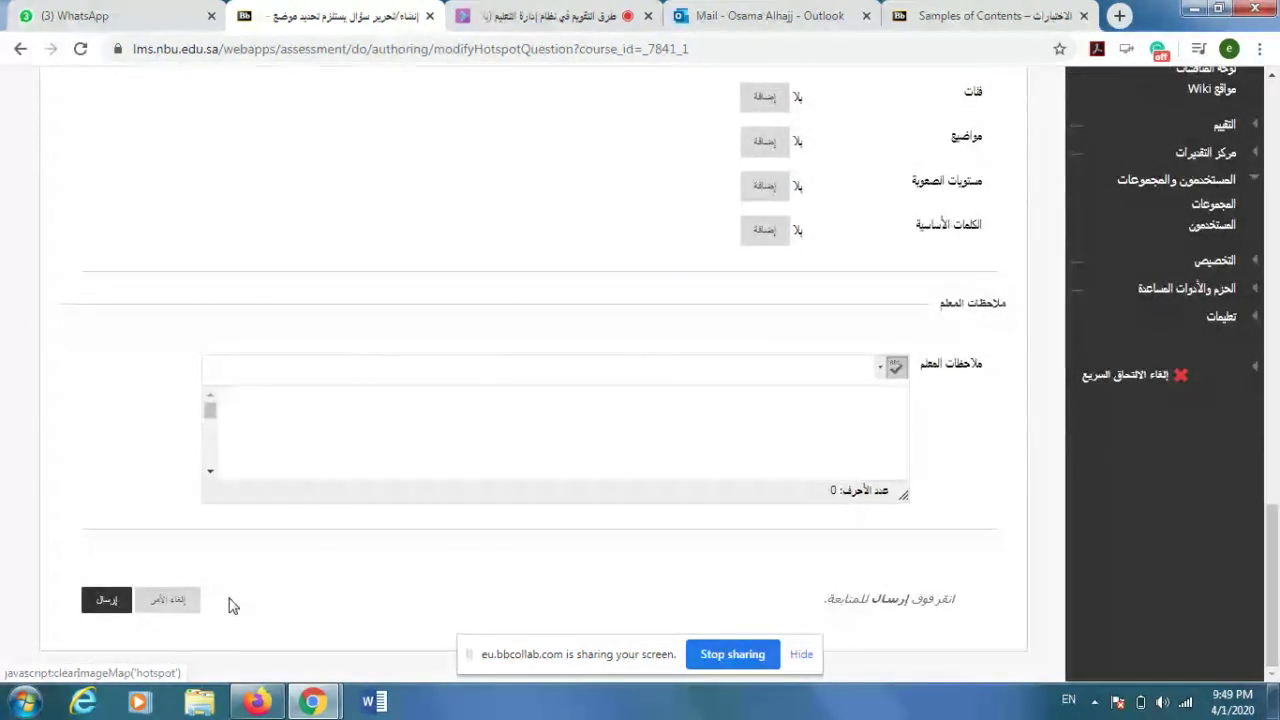
left_click(108, 601)
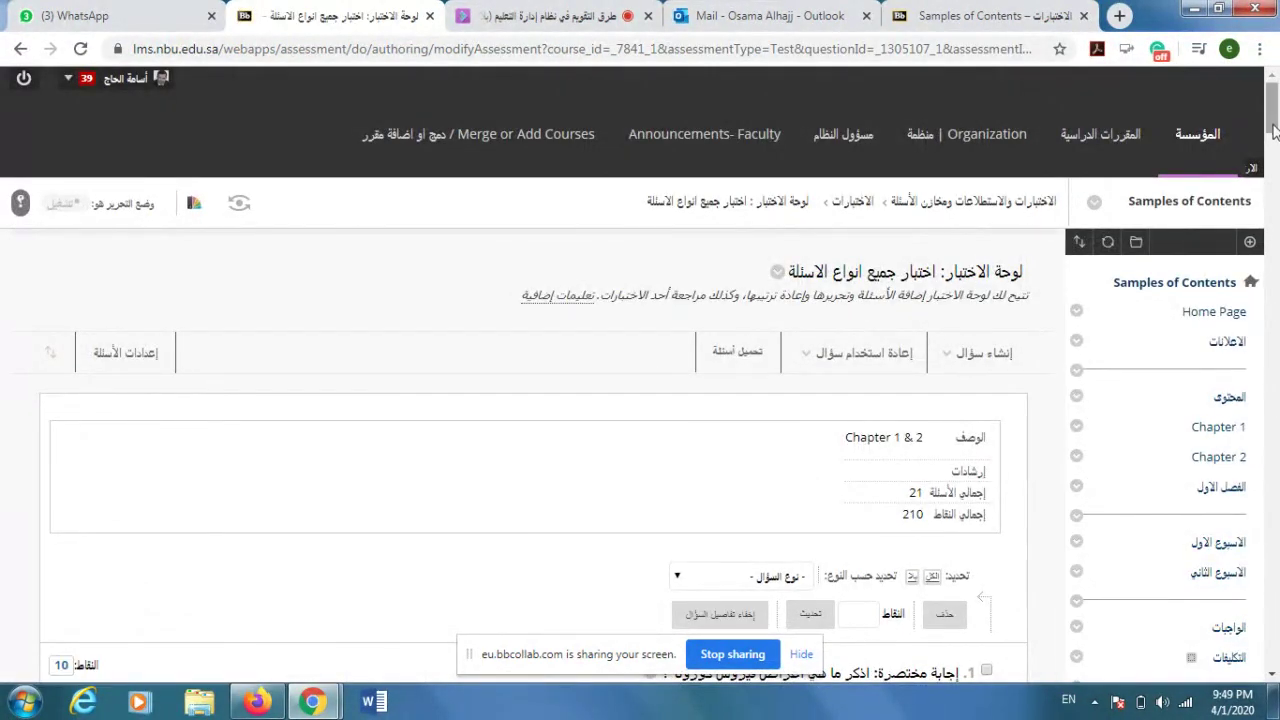
Scroll to question 14 about who invented the lamp and open its edit page.
left_click_drag(1272, 128, 1272, 155)
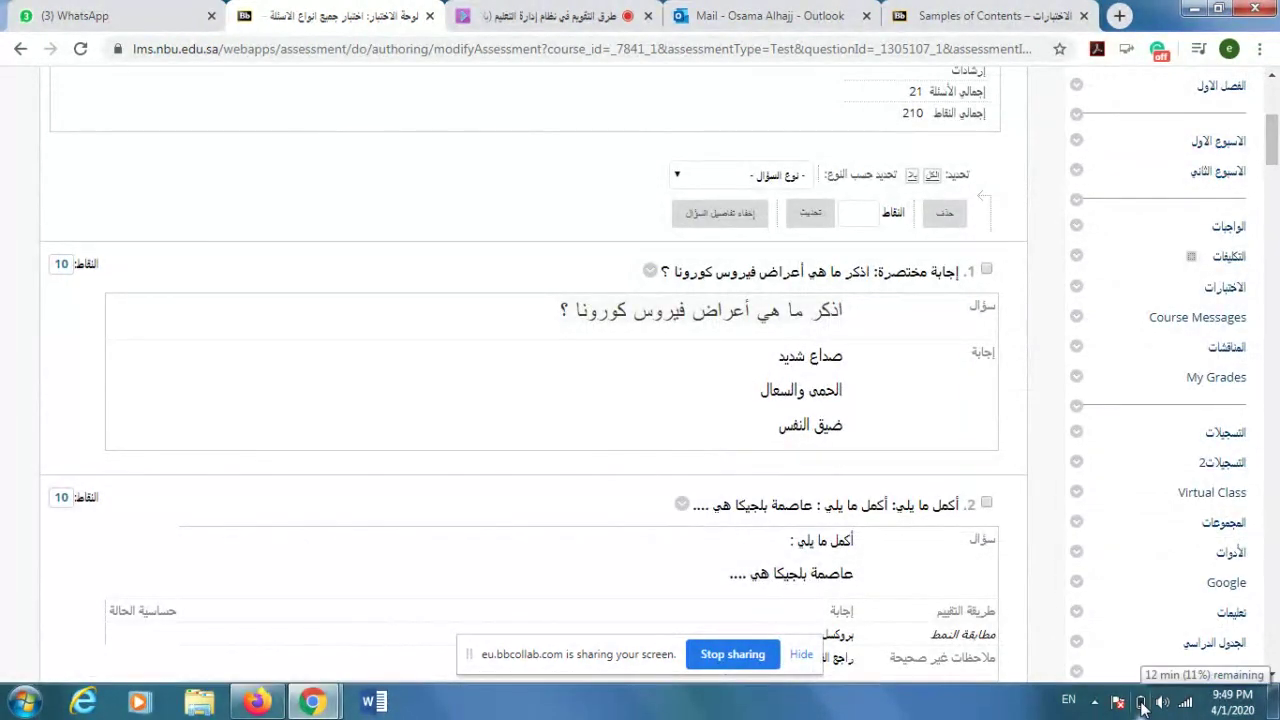
left_click_drag(1274, 158, 1274, 487)
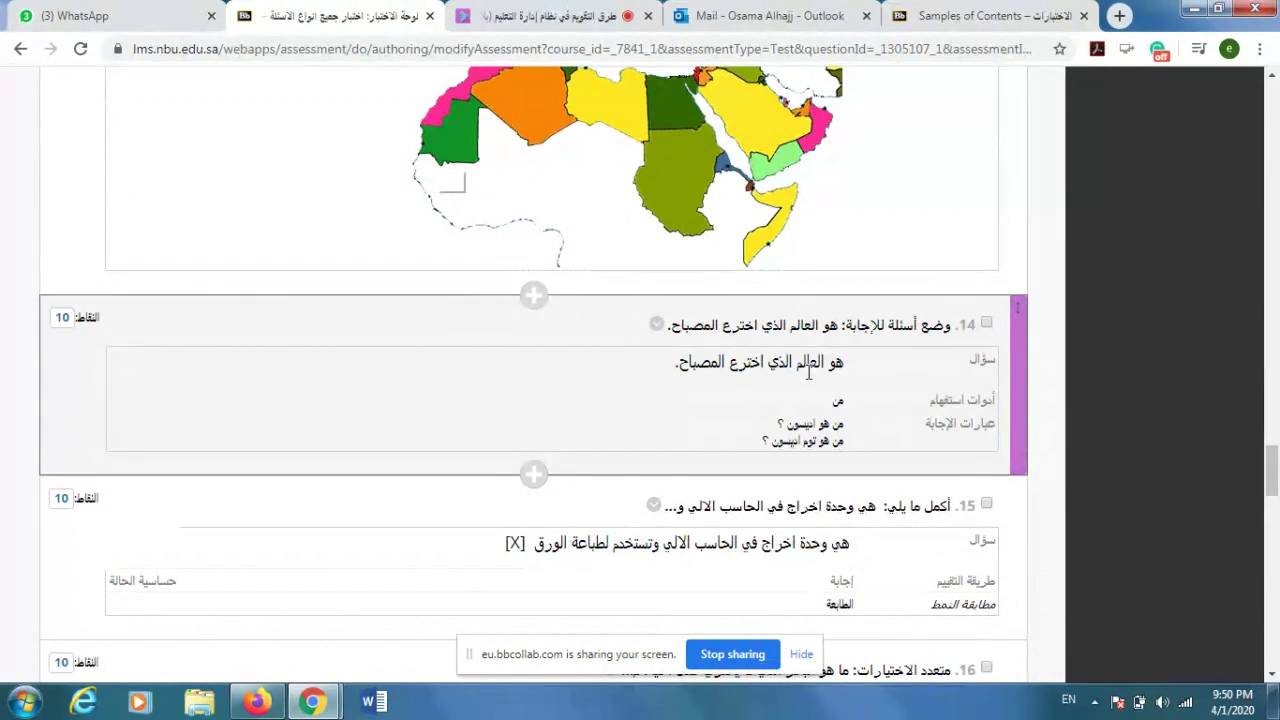
left_click(660, 323)
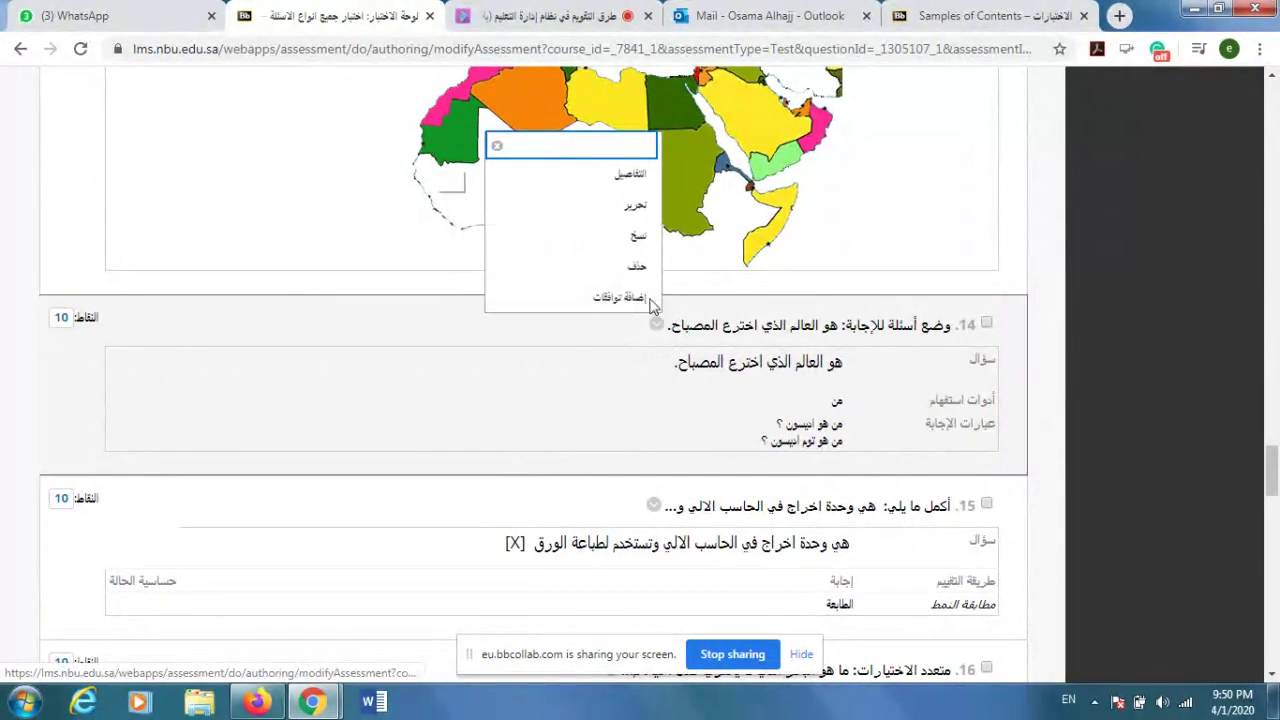
left_click(630, 210)
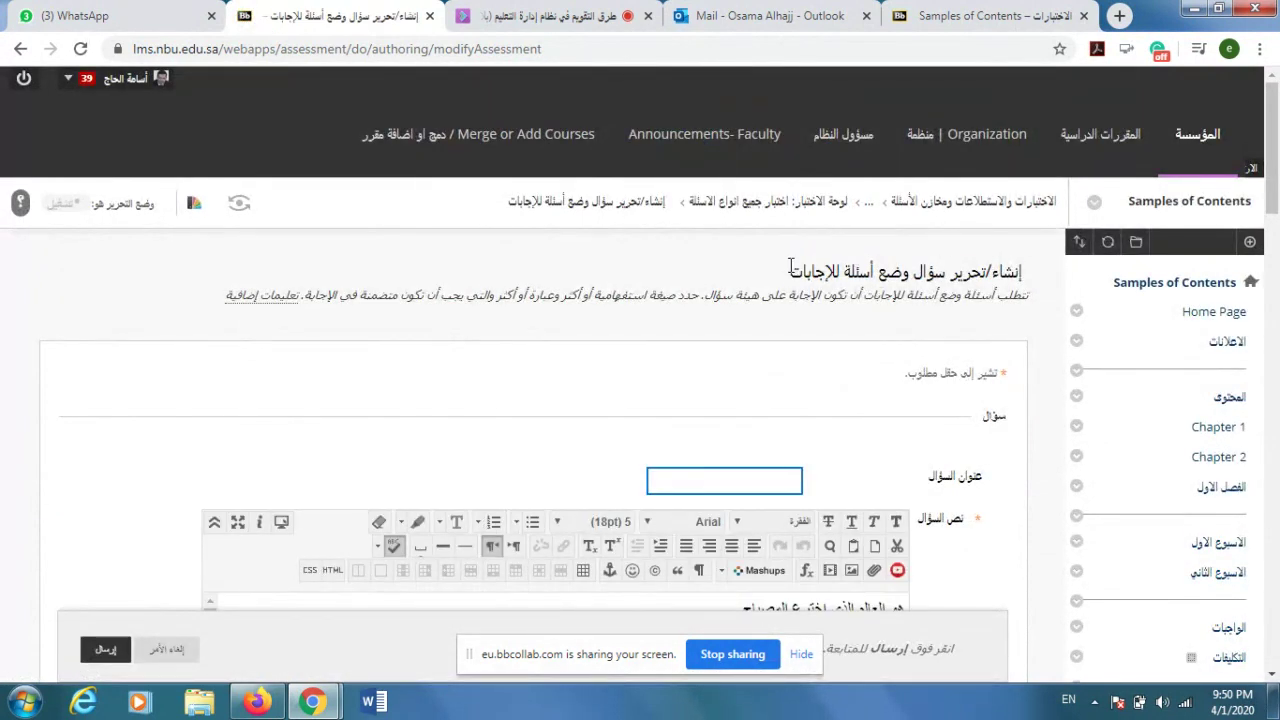
Highlight question 14's heading, question text, interrogative من and answer phrases sections, scrolling to the bottom.
left_click_drag(790, 268, 938, 270)
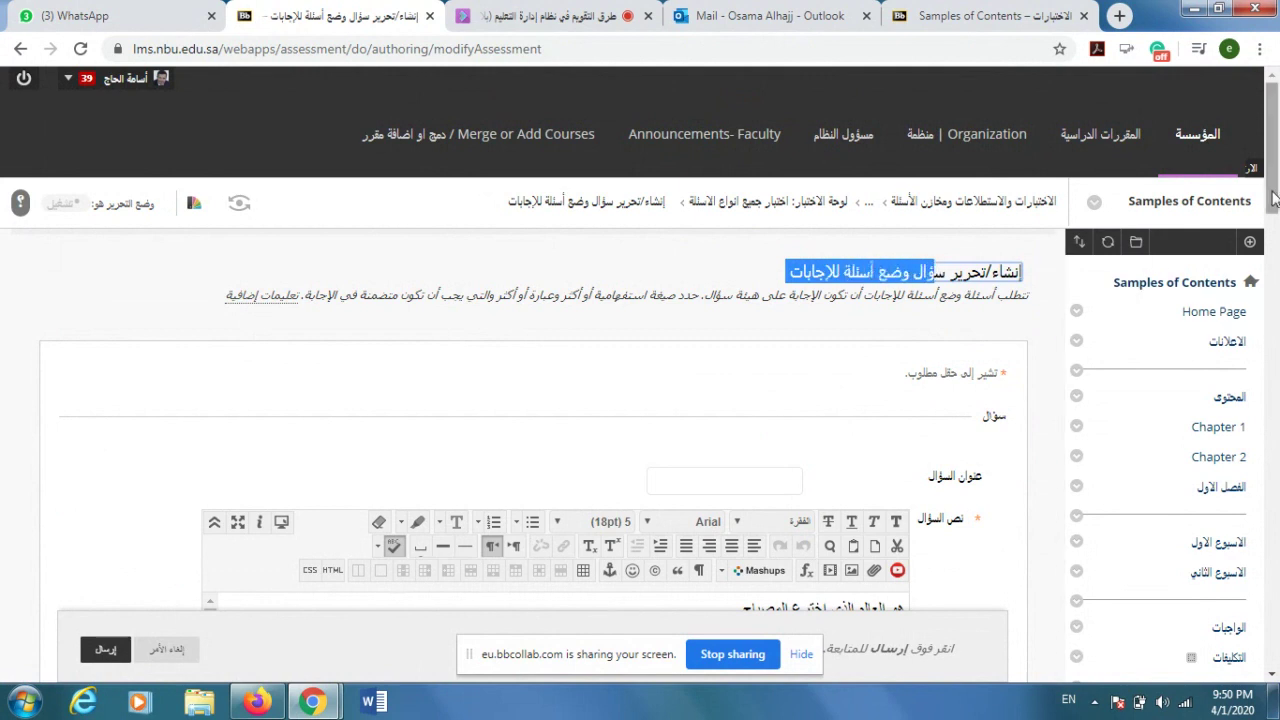
left_click_drag(1274, 196, 1277, 265)
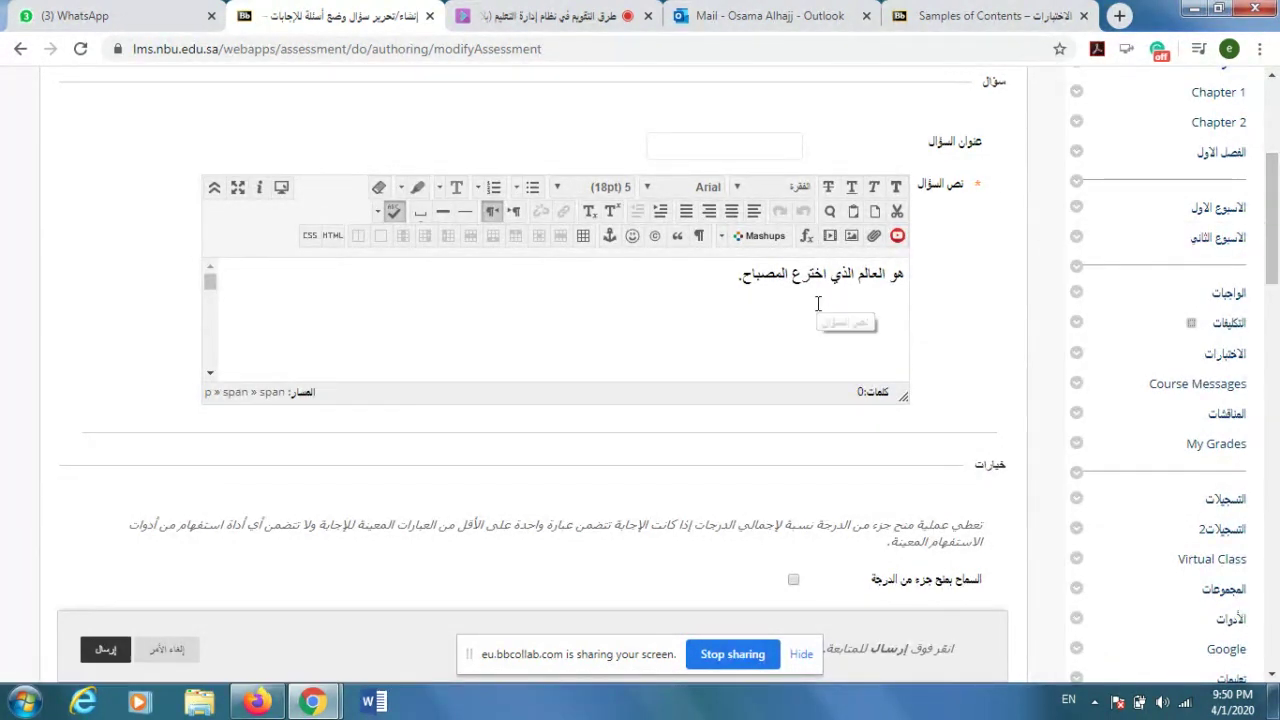
left_click_drag(736, 283, 922, 297)
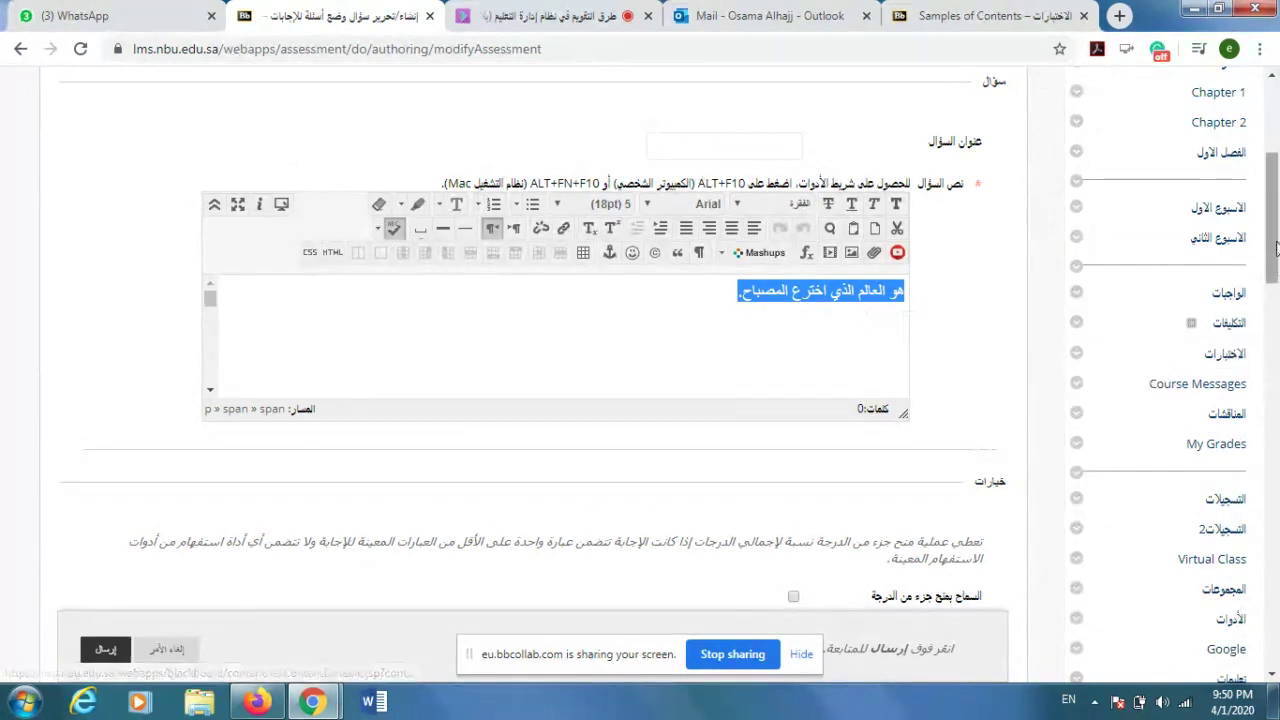
left_click_drag(1274, 250, 1277, 325)
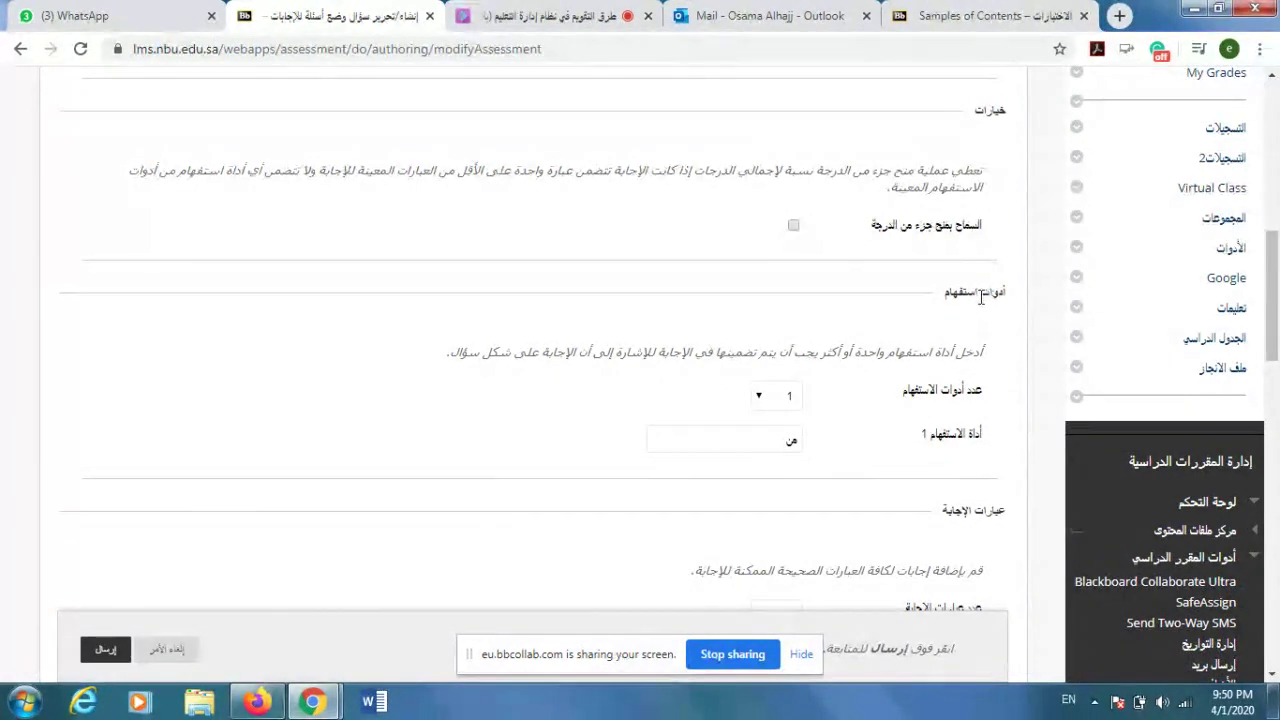
triple_click(957, 294)
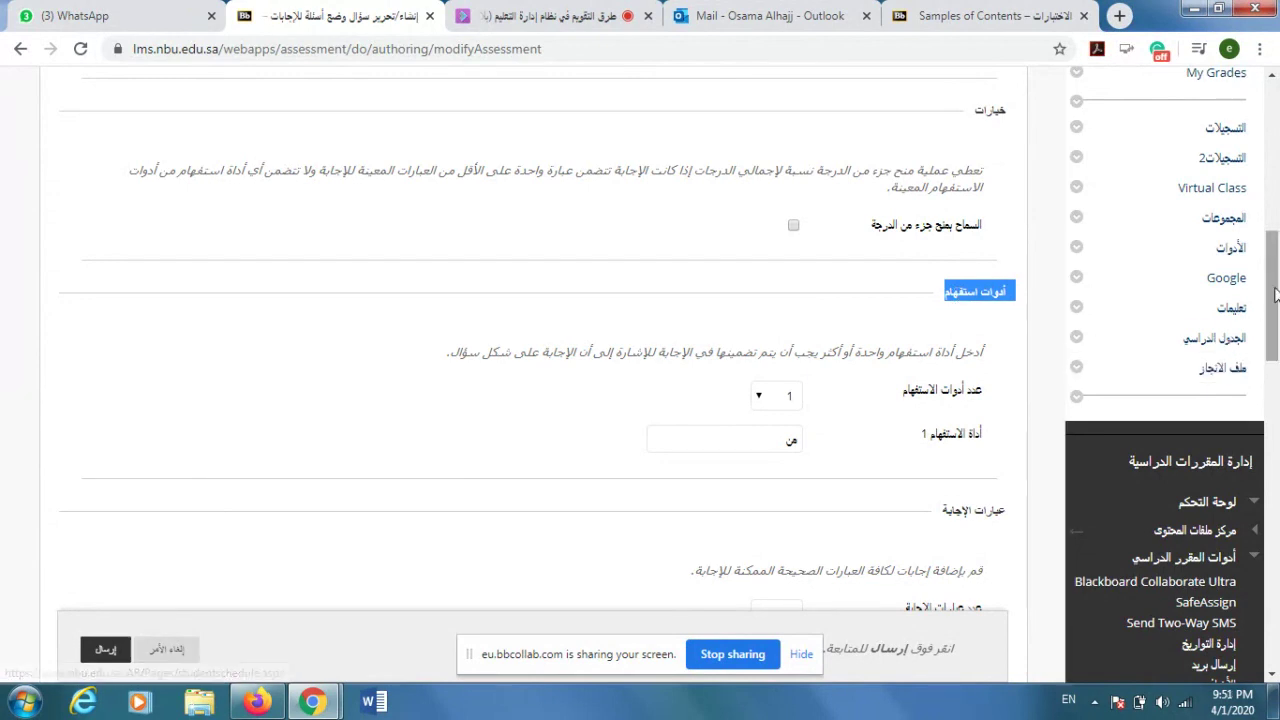
left_click_drag(1275, 300, 1276, 365)
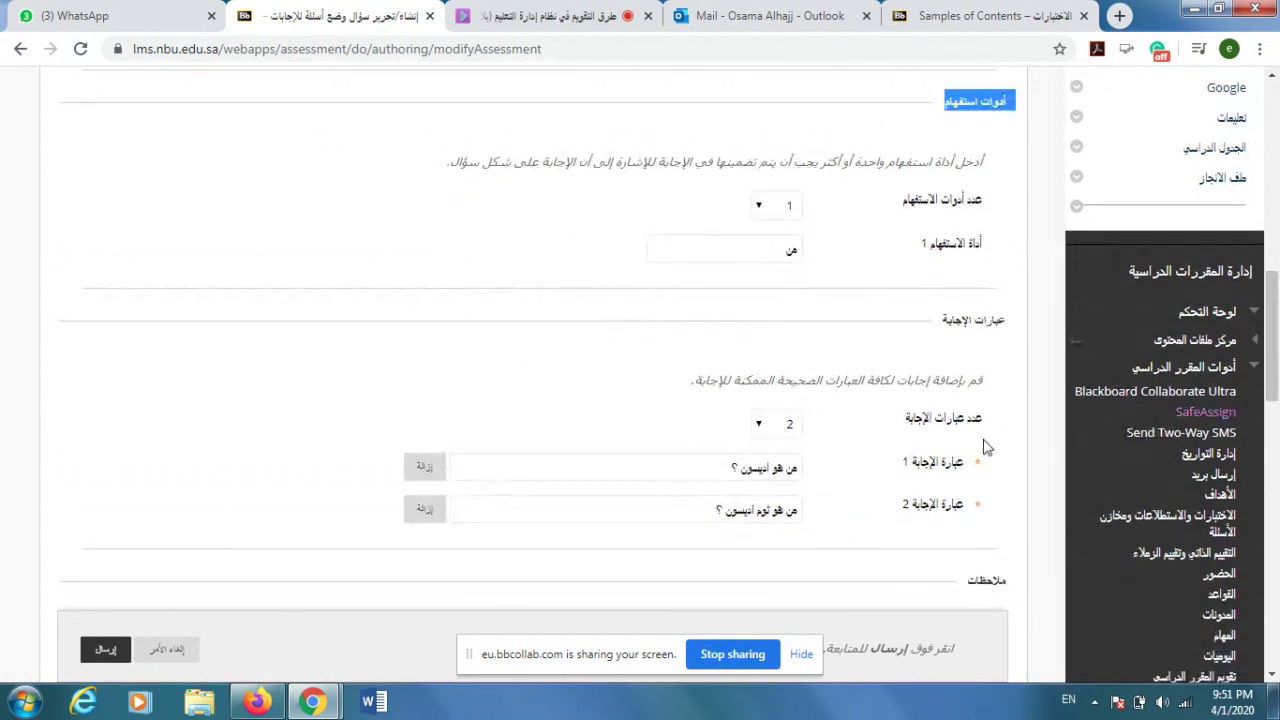
left_click_drag(945, 318, 1000, 318)
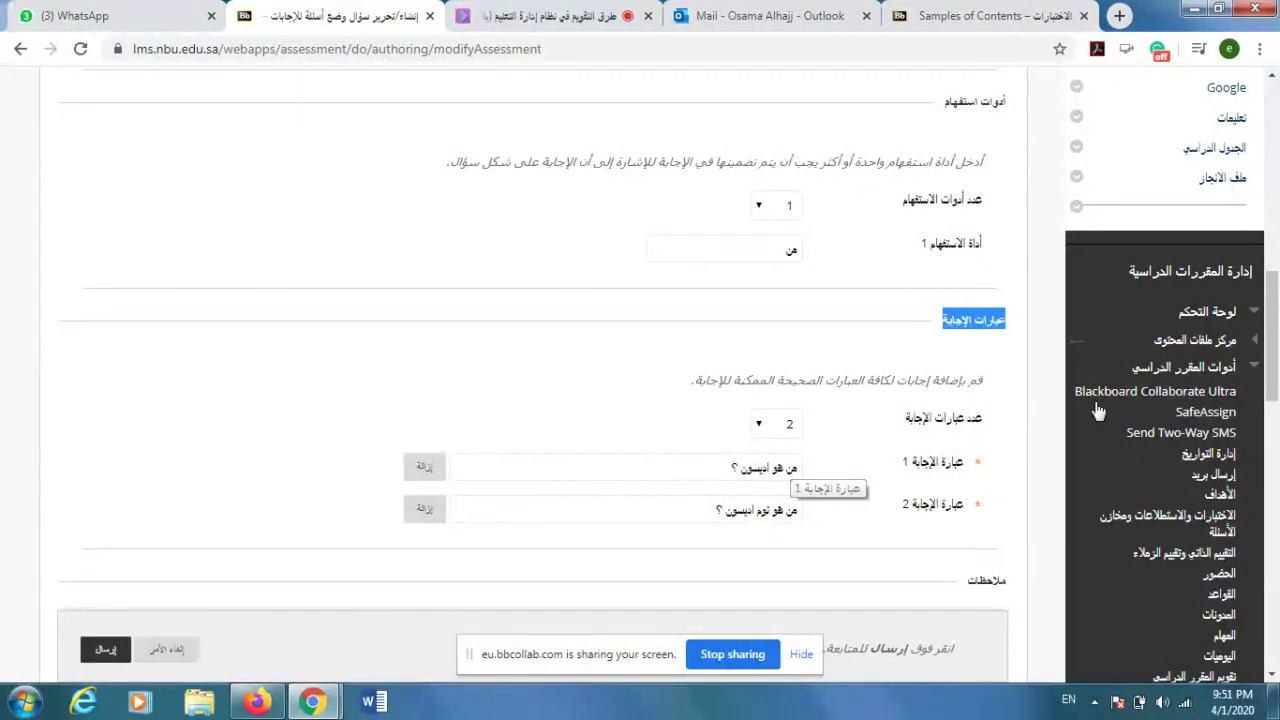
scroll(1277, 347, "down", 1)
left_click_drag(1277, 347, 1277, 588)
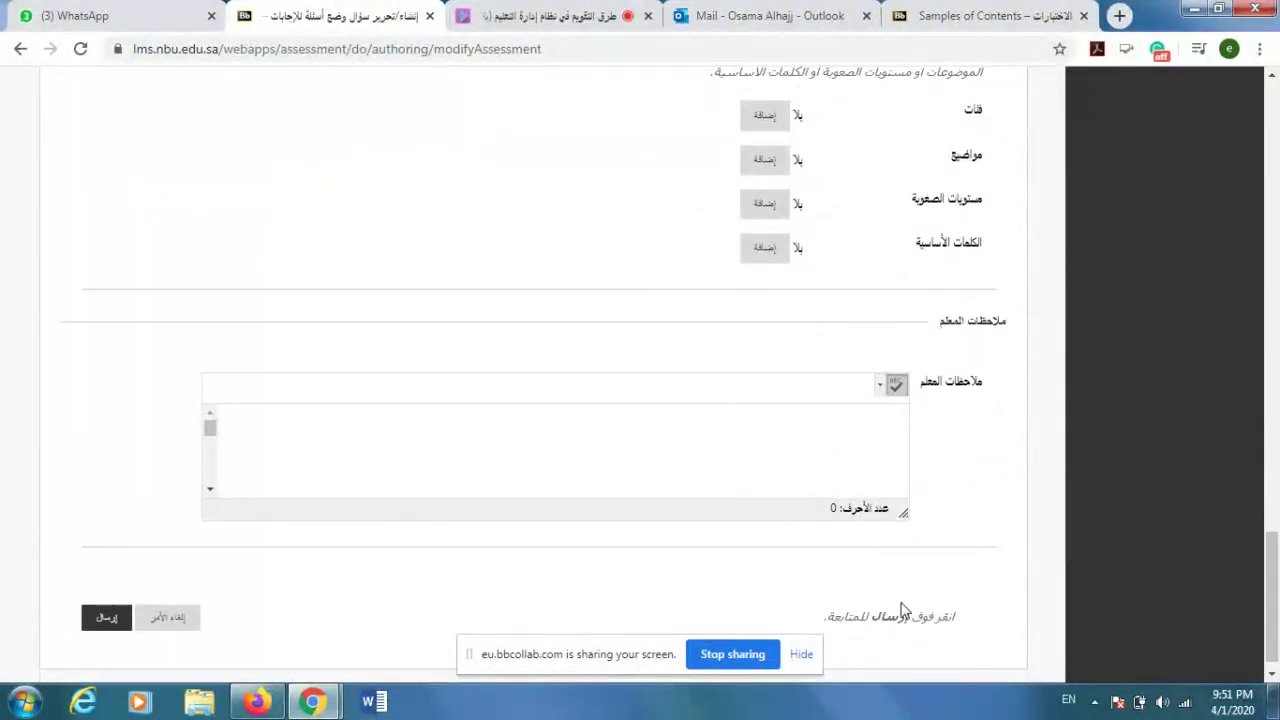
Save question 14, then scroll through questions 15–17, highlighting the البحر الميت answer.
left_click(104, 622)
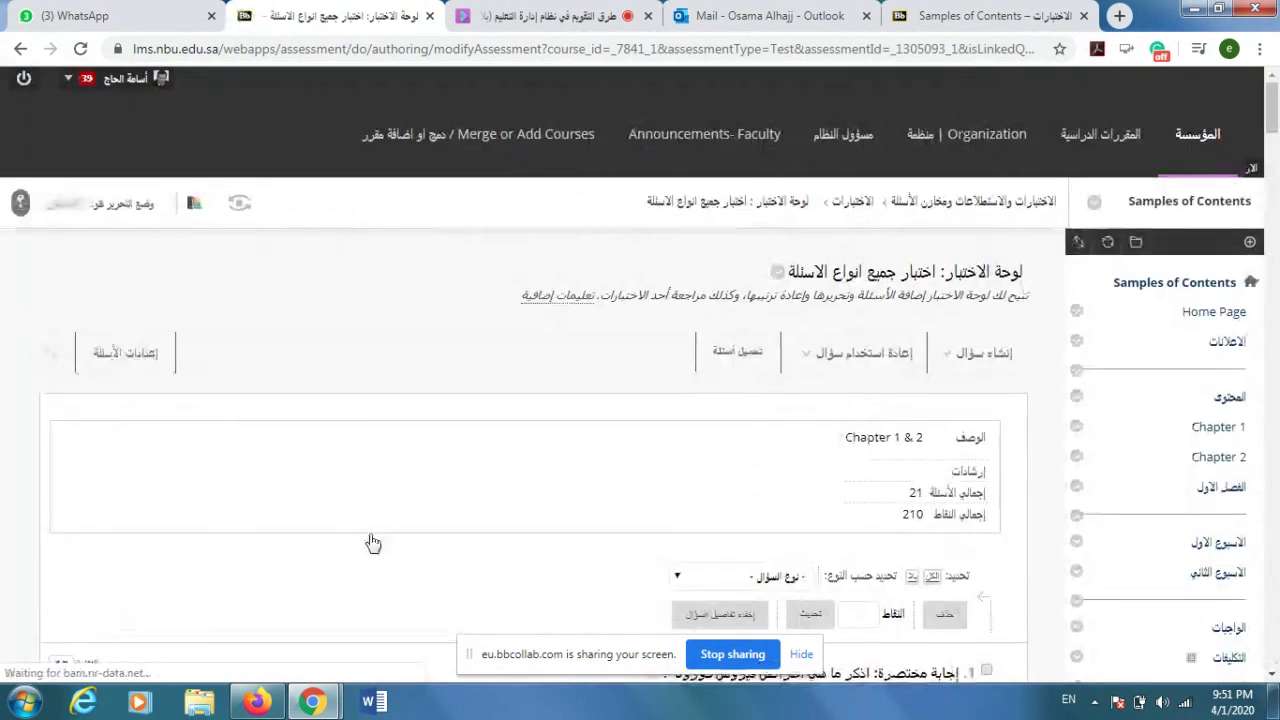
left_click_drag(1272, 135, 1272, 505)
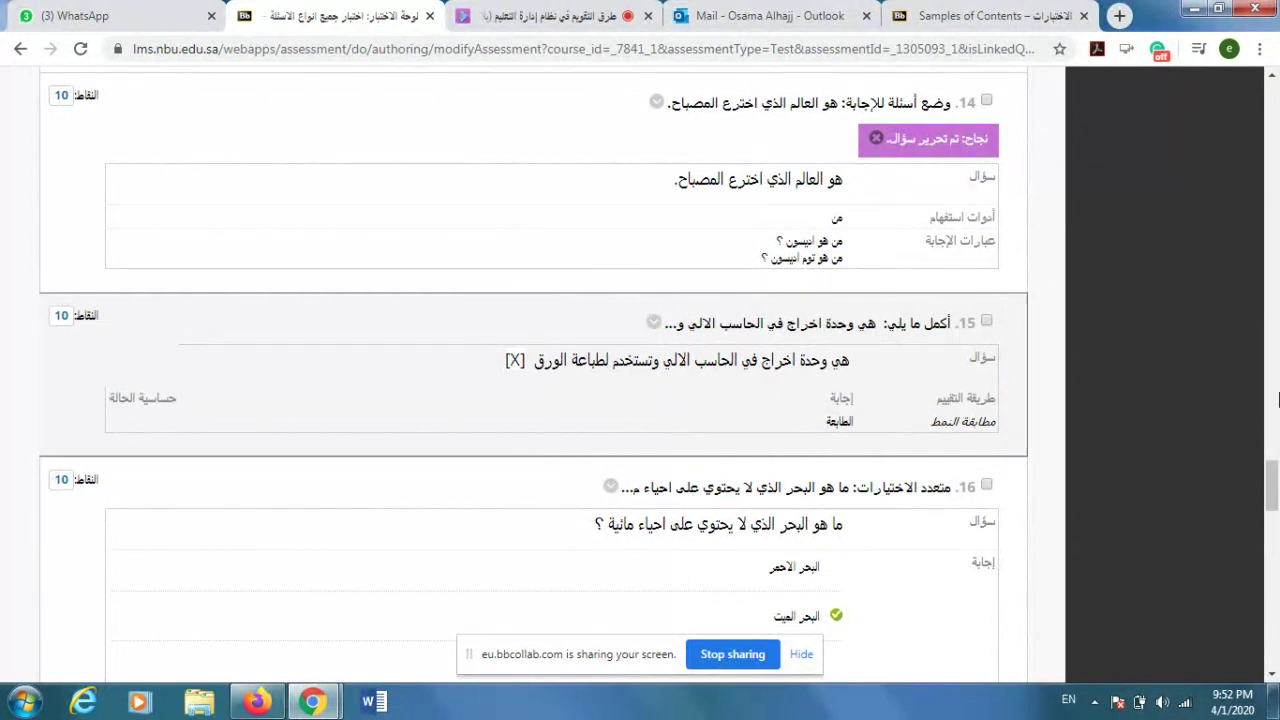
left_click_drag(1276, 487, 1276, 512)
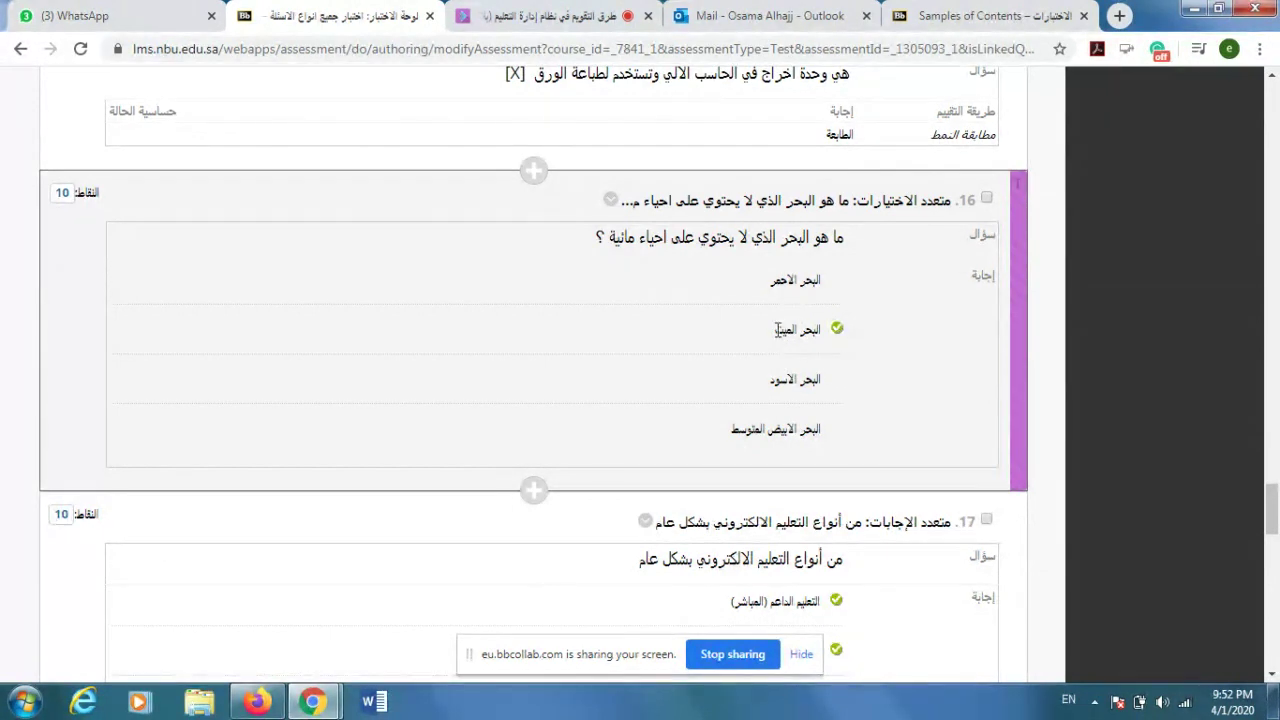
left_click_drag(776, 334, 820, 330)
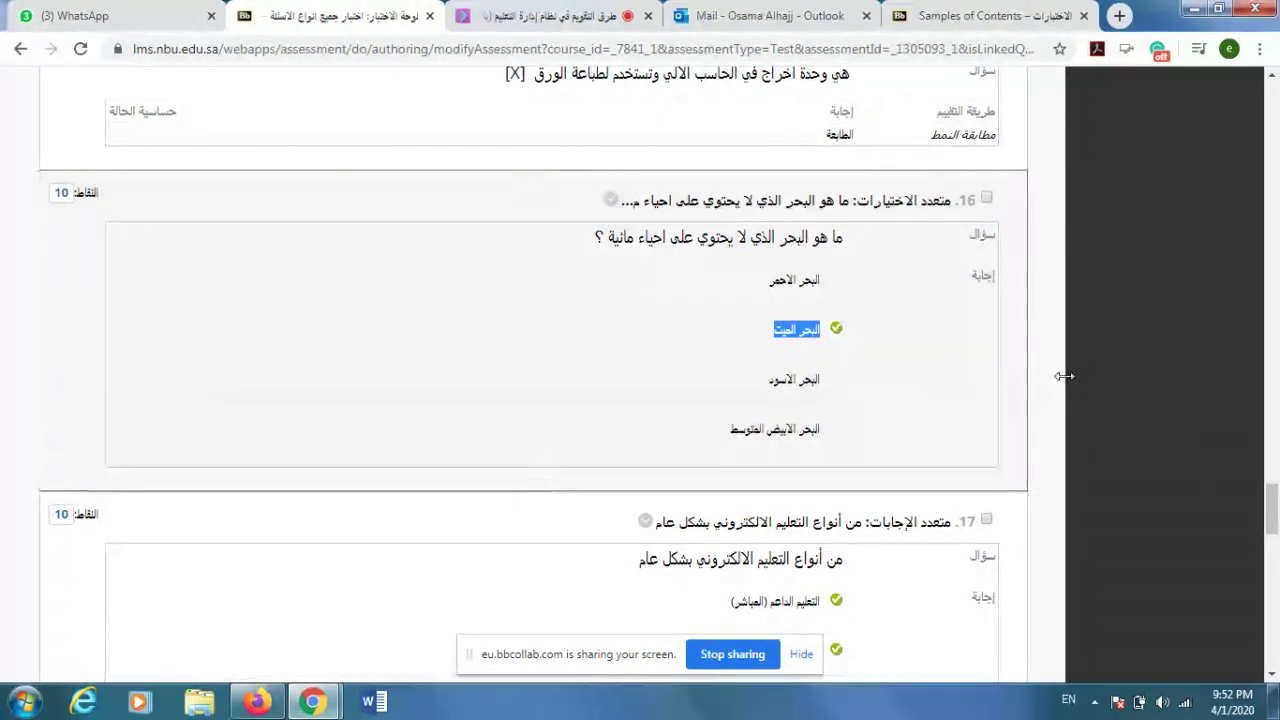
left_click_drag(1272, 528, 1272, 545)
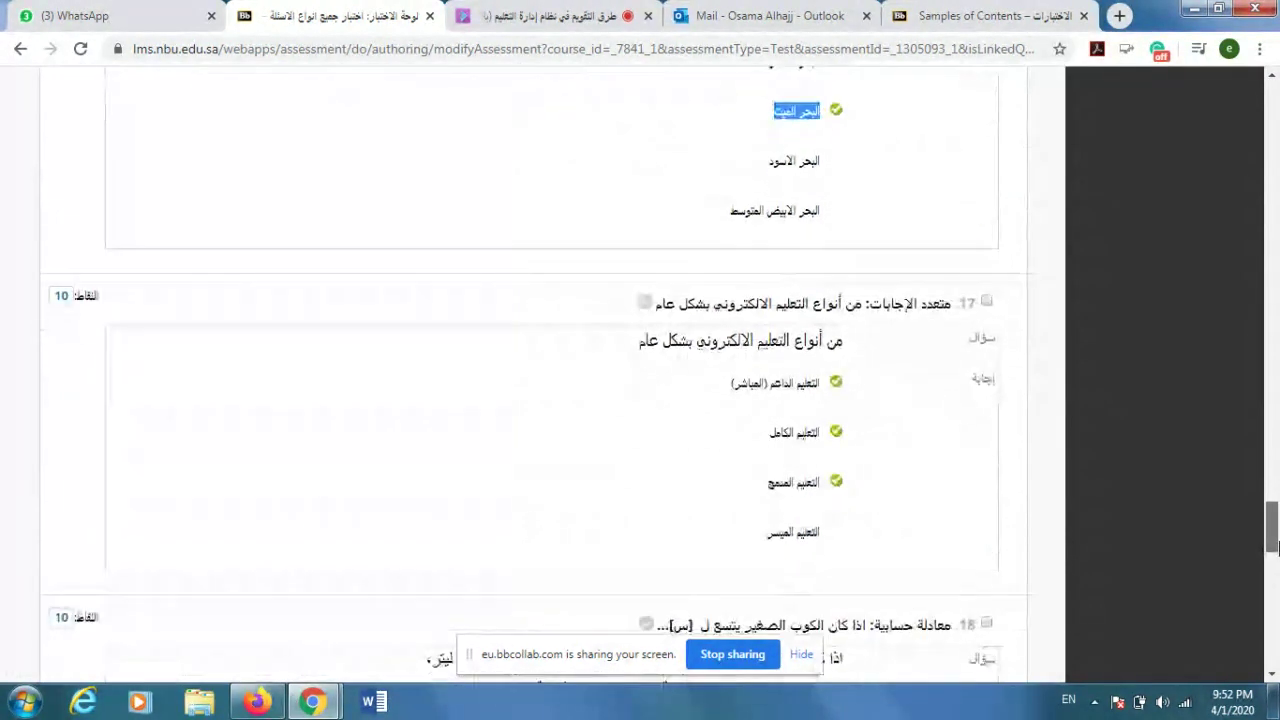
left_click(644, 300)
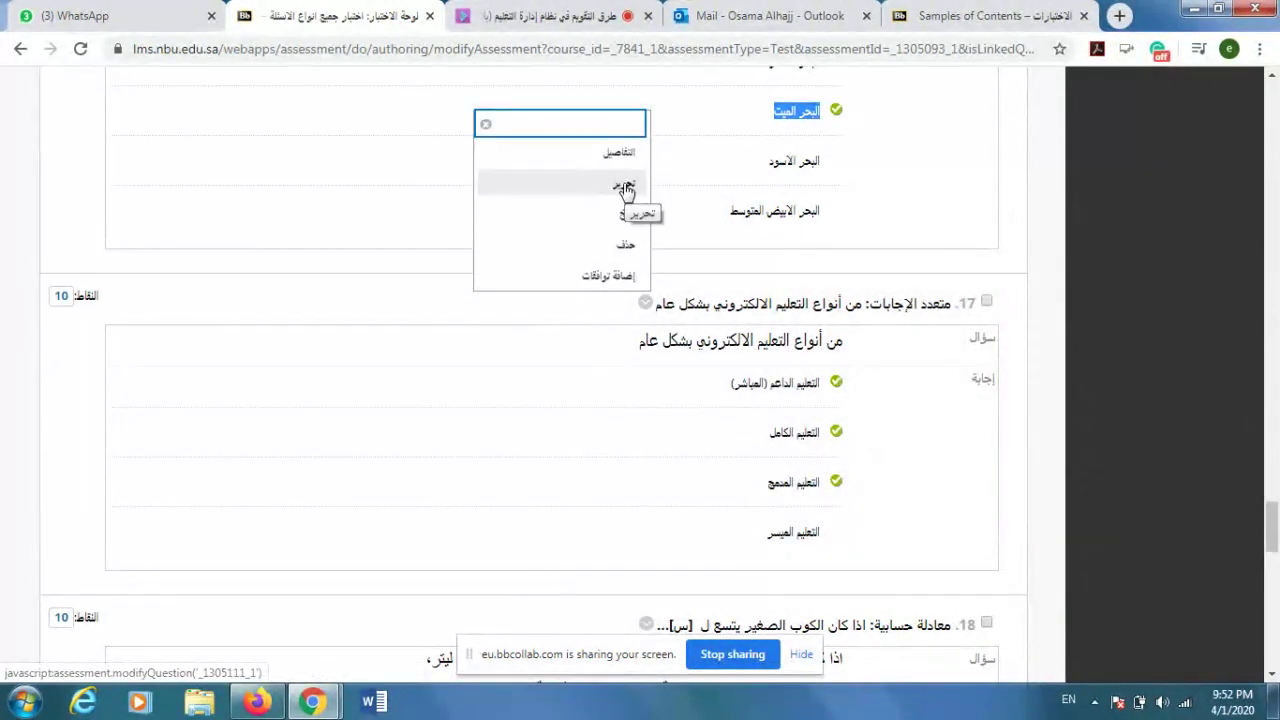
left_click(628, 184)
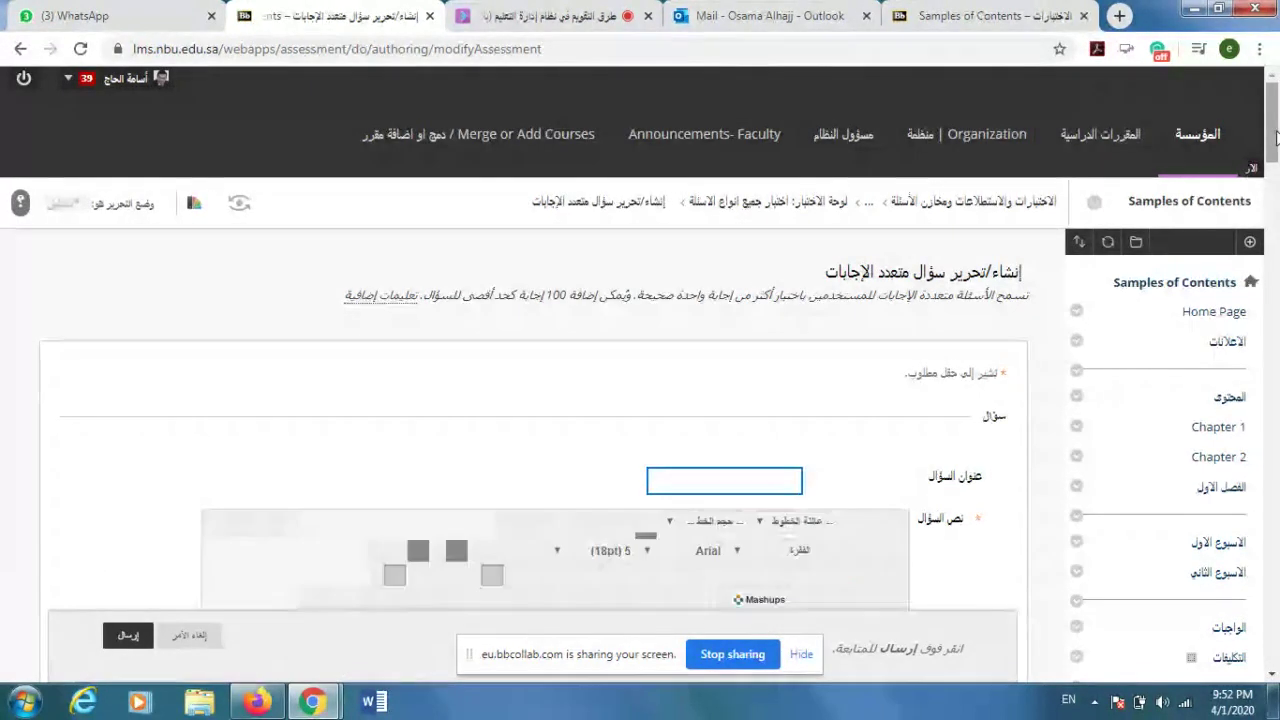
scroll(1276, 140, "down", 1)
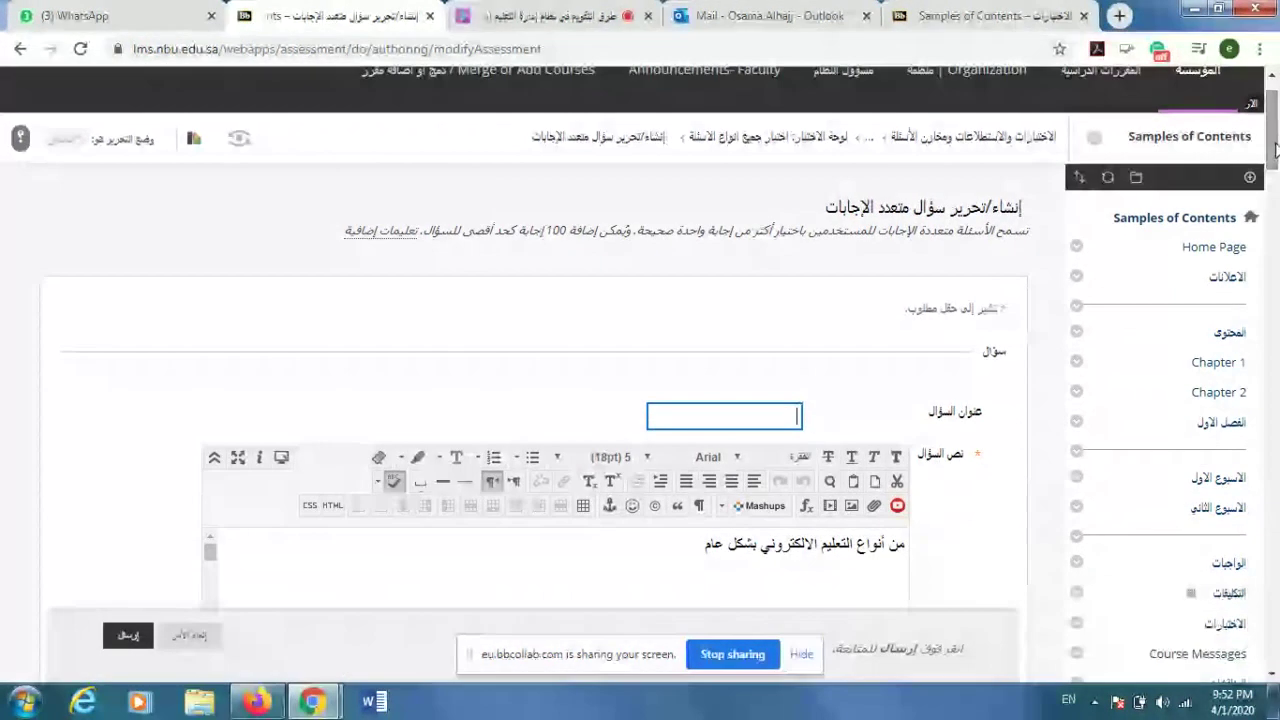
left_click_drag(822, 206, 910, 207)
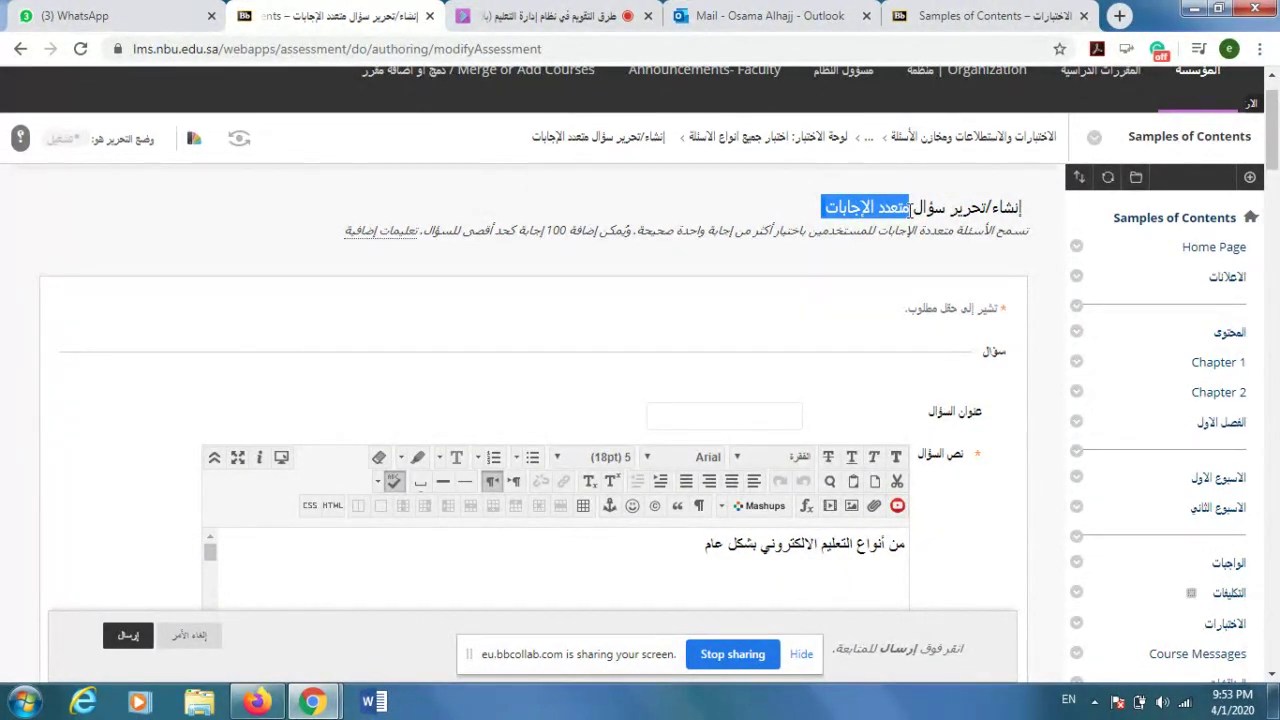
left_click_drag(1276, 128, 1277, 140)
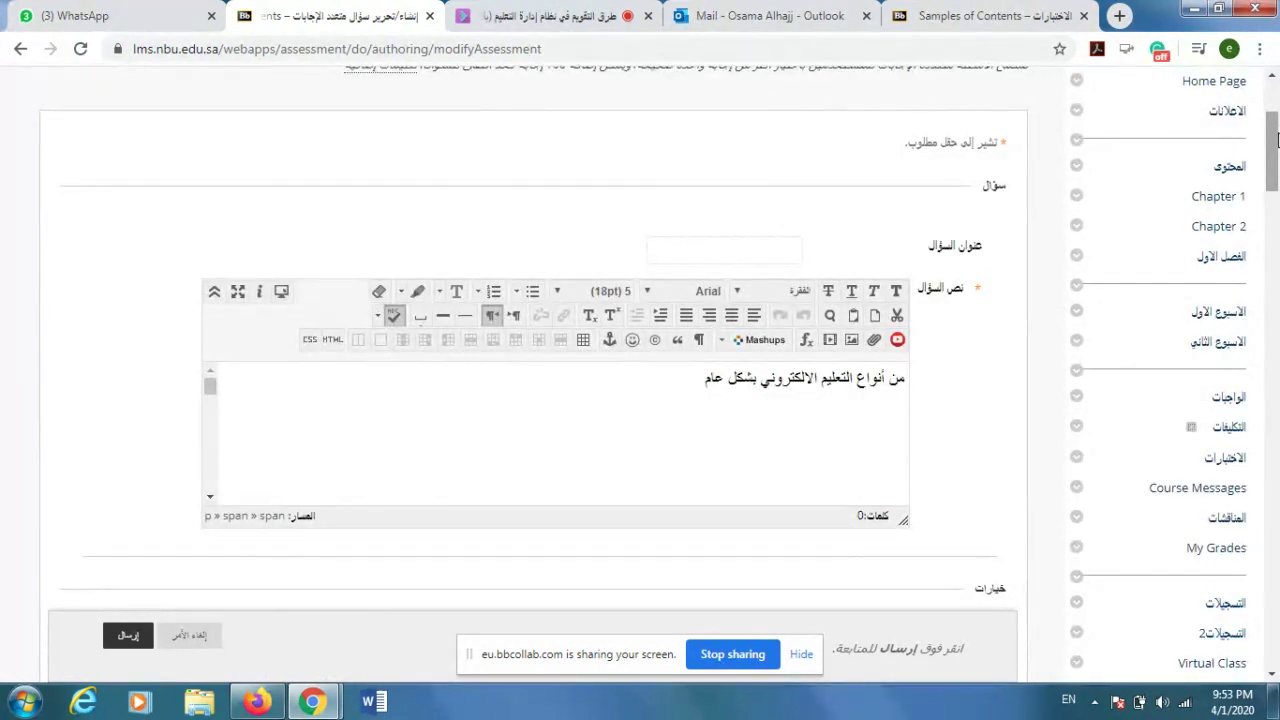
left_click_drag(1276, 140, 1276, 204)
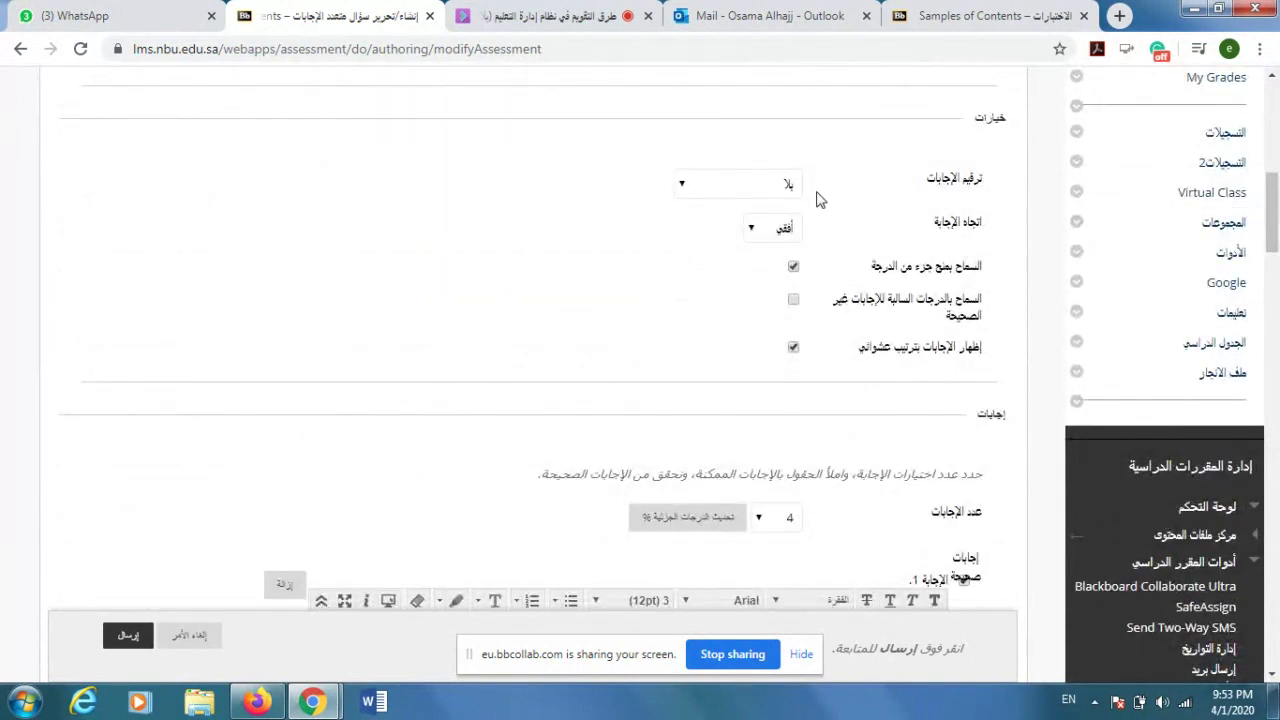
Keep Answer Orientation as أفقي and make answer 1, التعليم الداعم (المباشر), bold.
left_click(777, 238)
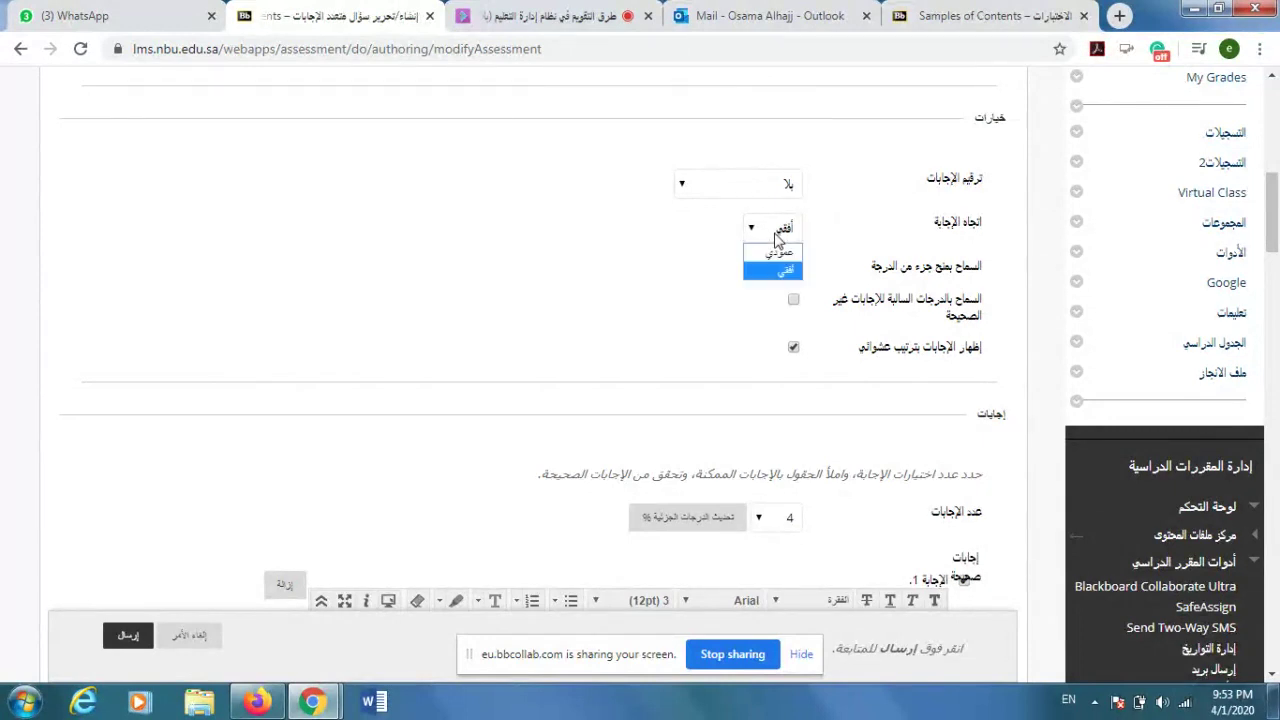
left_click(772, 243)
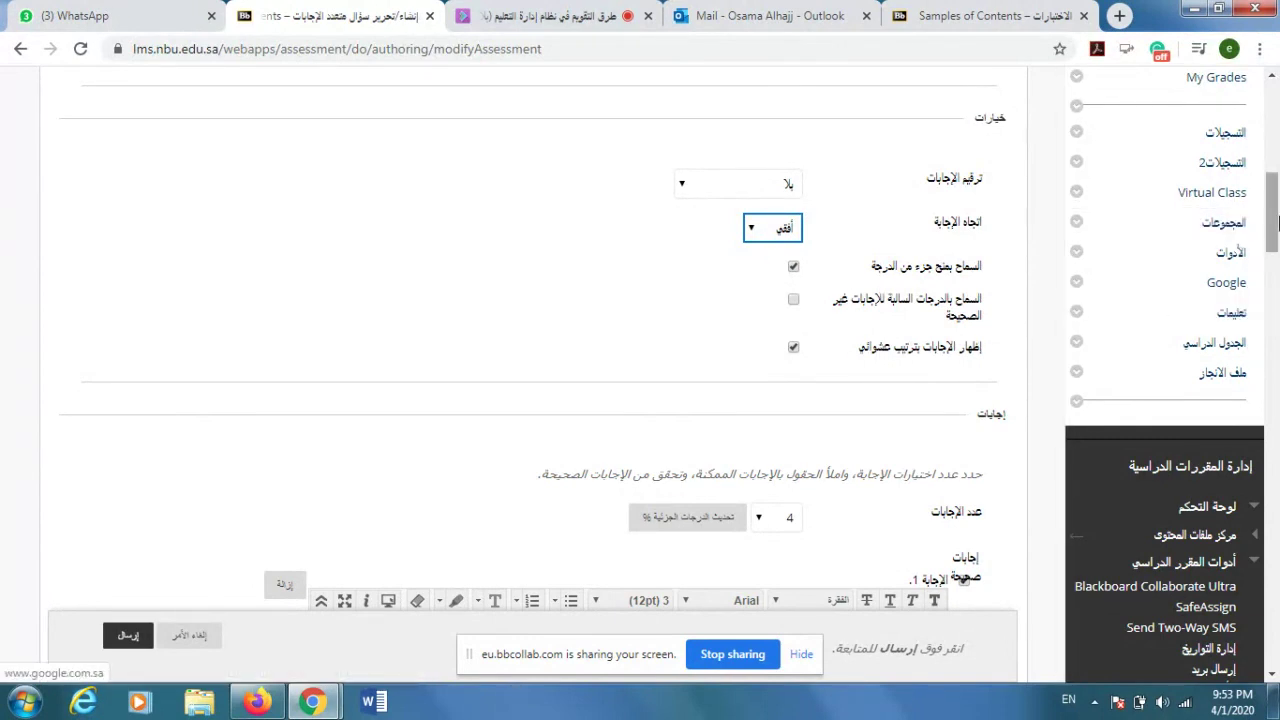
scroll(1277, 232, "down", 1)
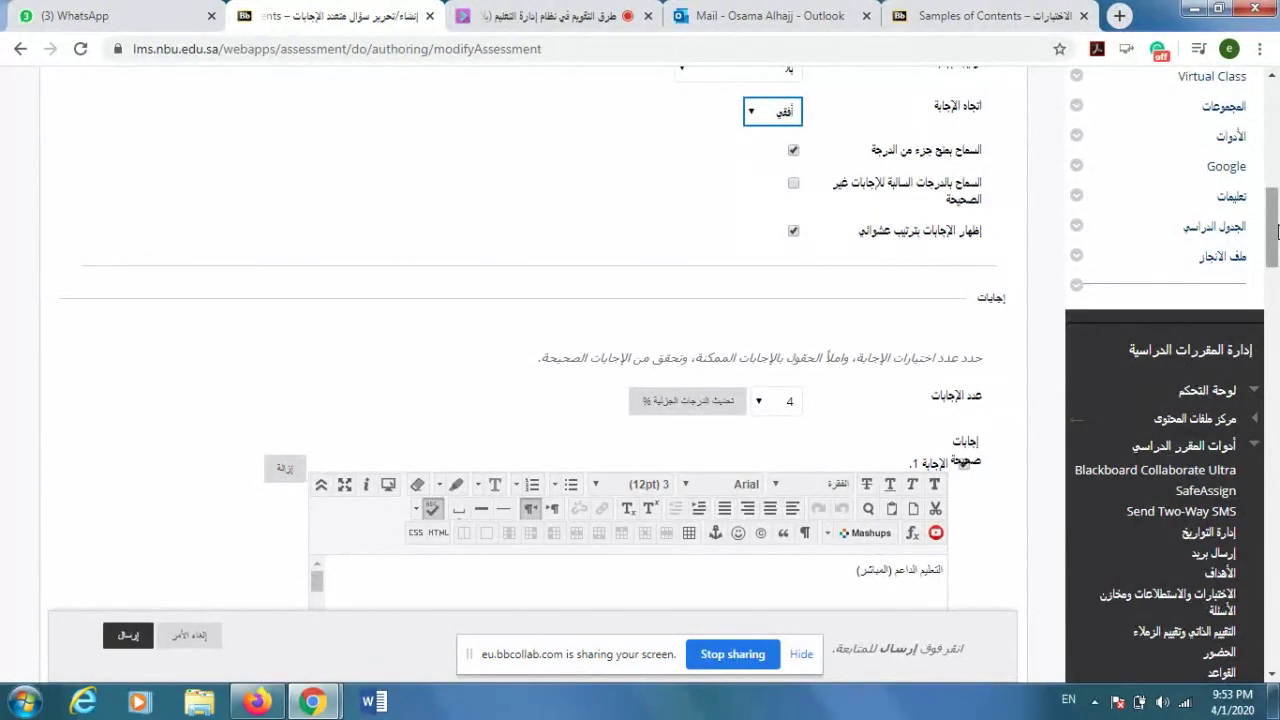
left_click_drag(1277, 232, 1277, 252)
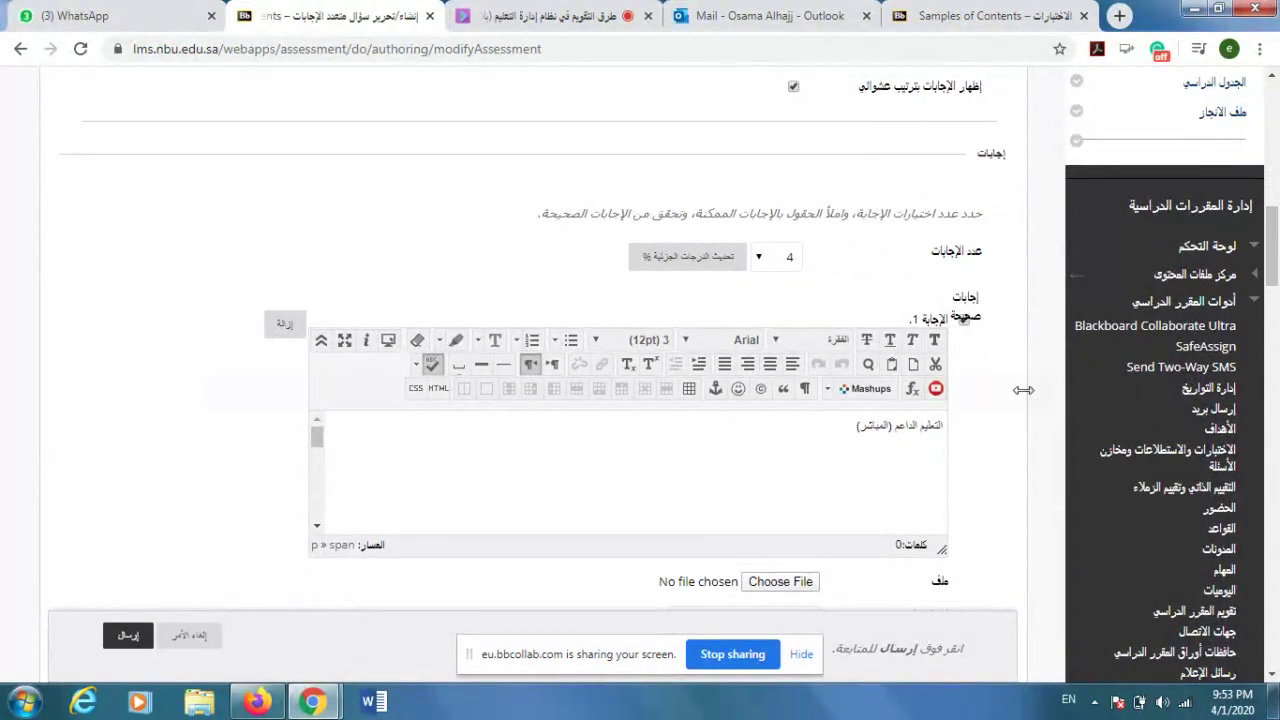
left_click_drag(855, 426, 945, 426)
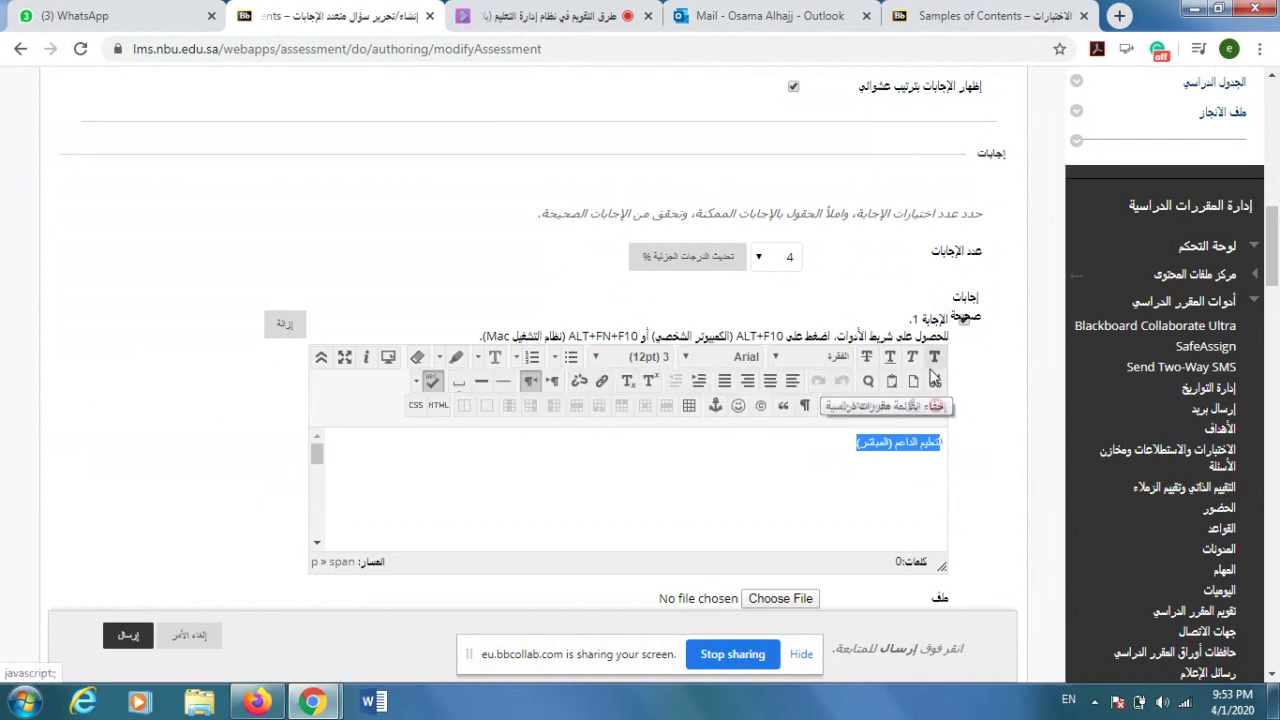
left_click(935, 359)
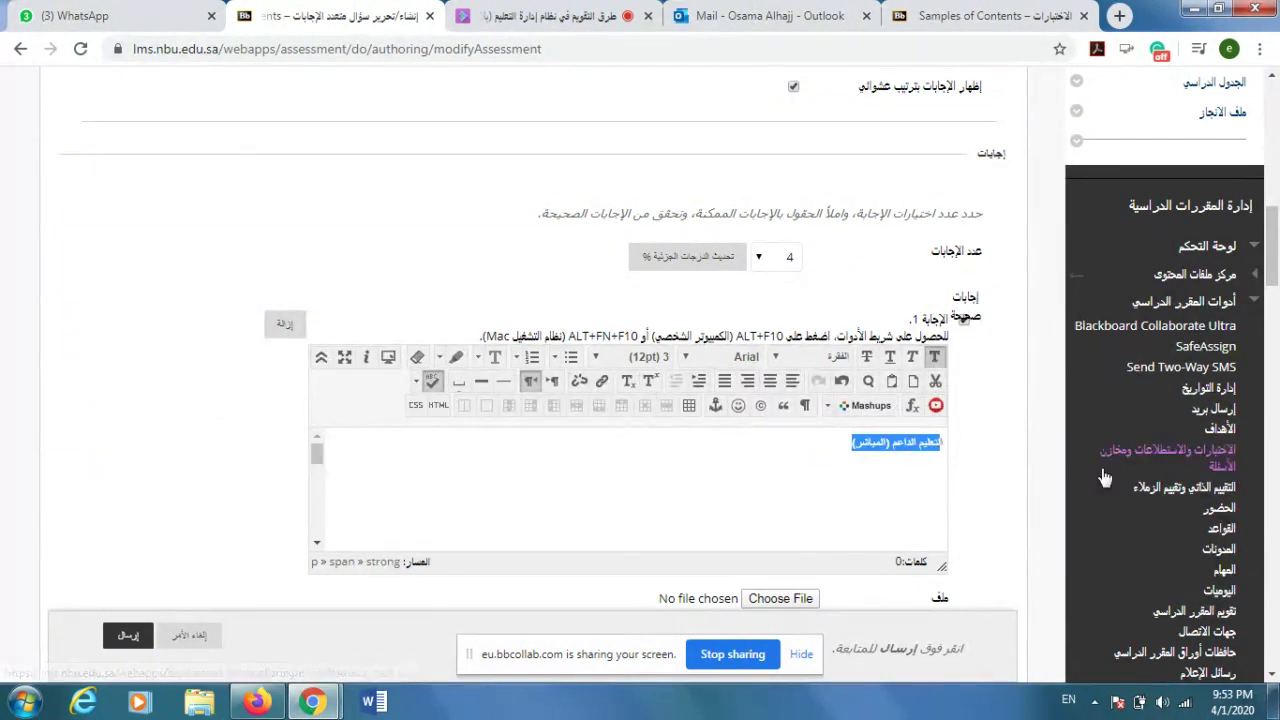
left_click_drag(1276, 280, 1276, 320)
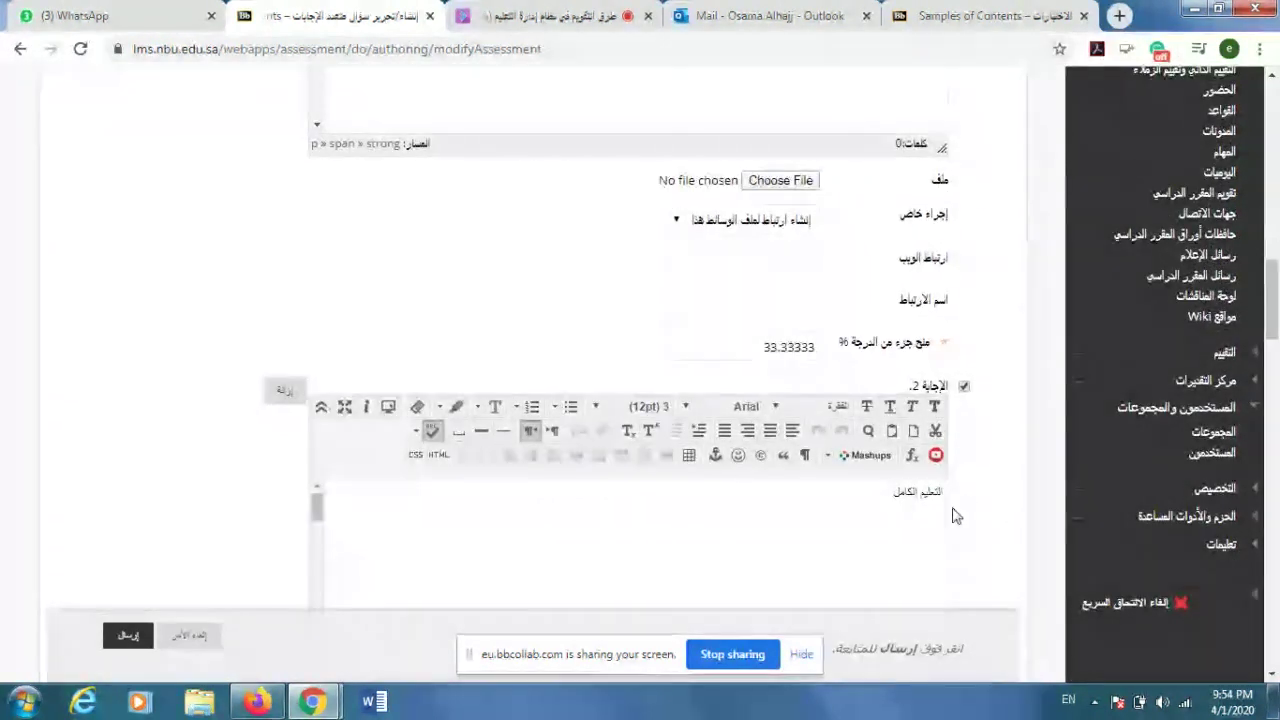
Make answer 3, التعليم المدمج, bold.
left_click_drag(888, 492, 941, 497)
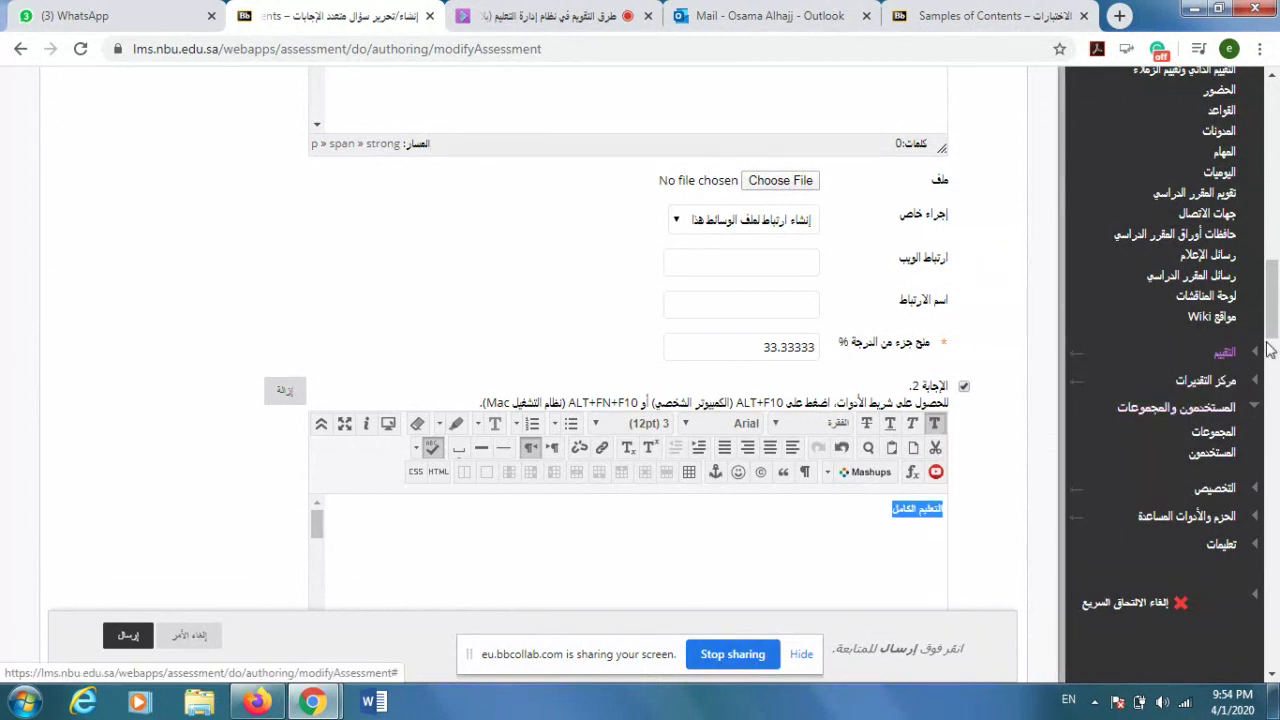
left_click_drag(1273, 322, 1273, 372)
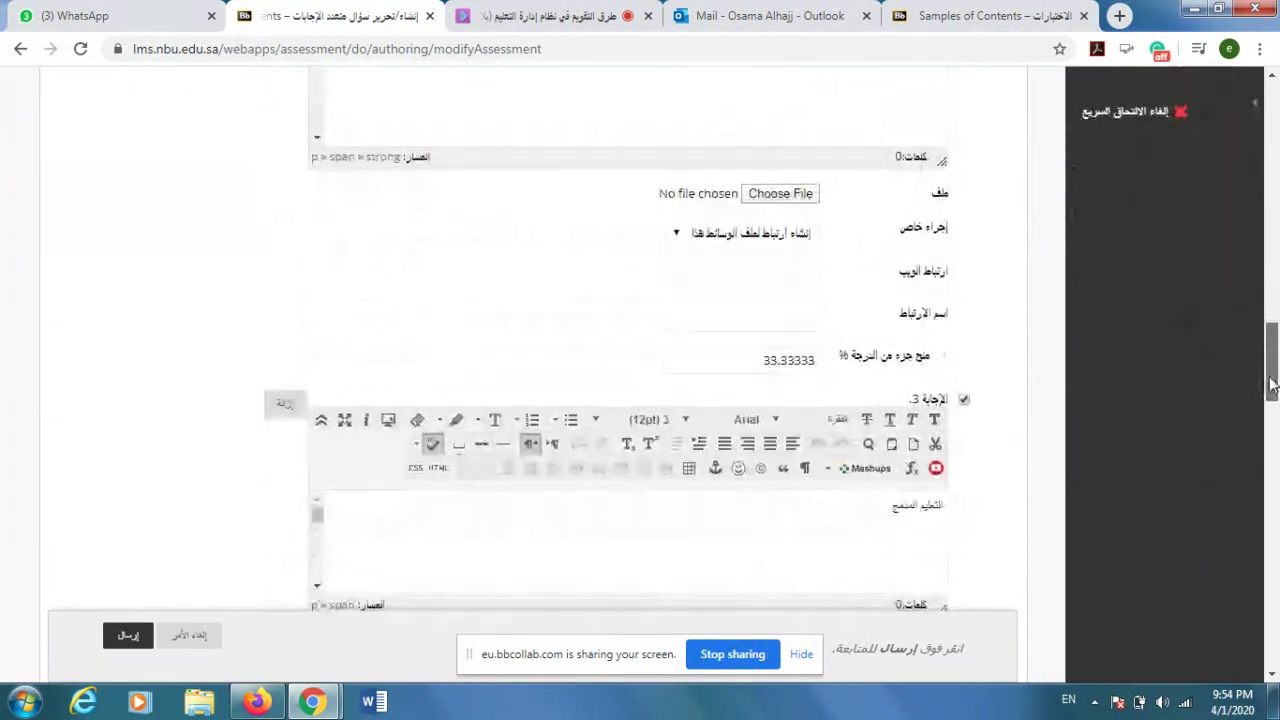
left_click_drag(890, 505, 942, 506)
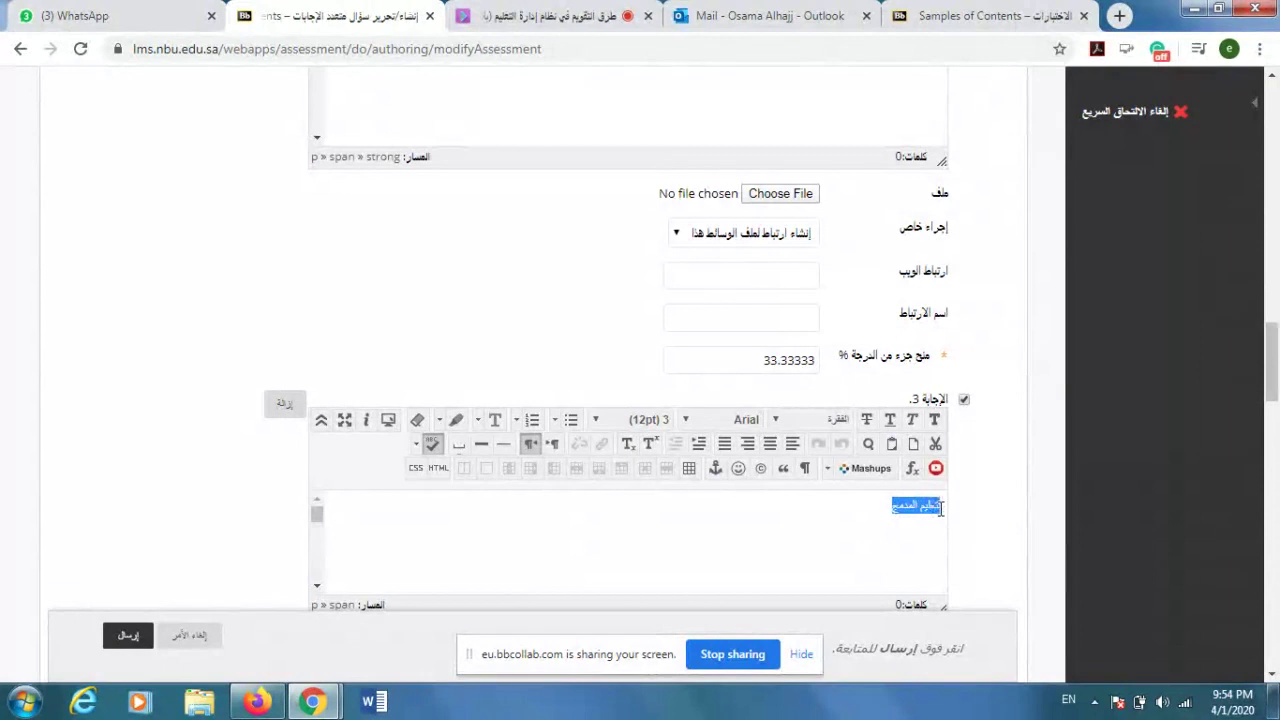
left_click(934, 437)
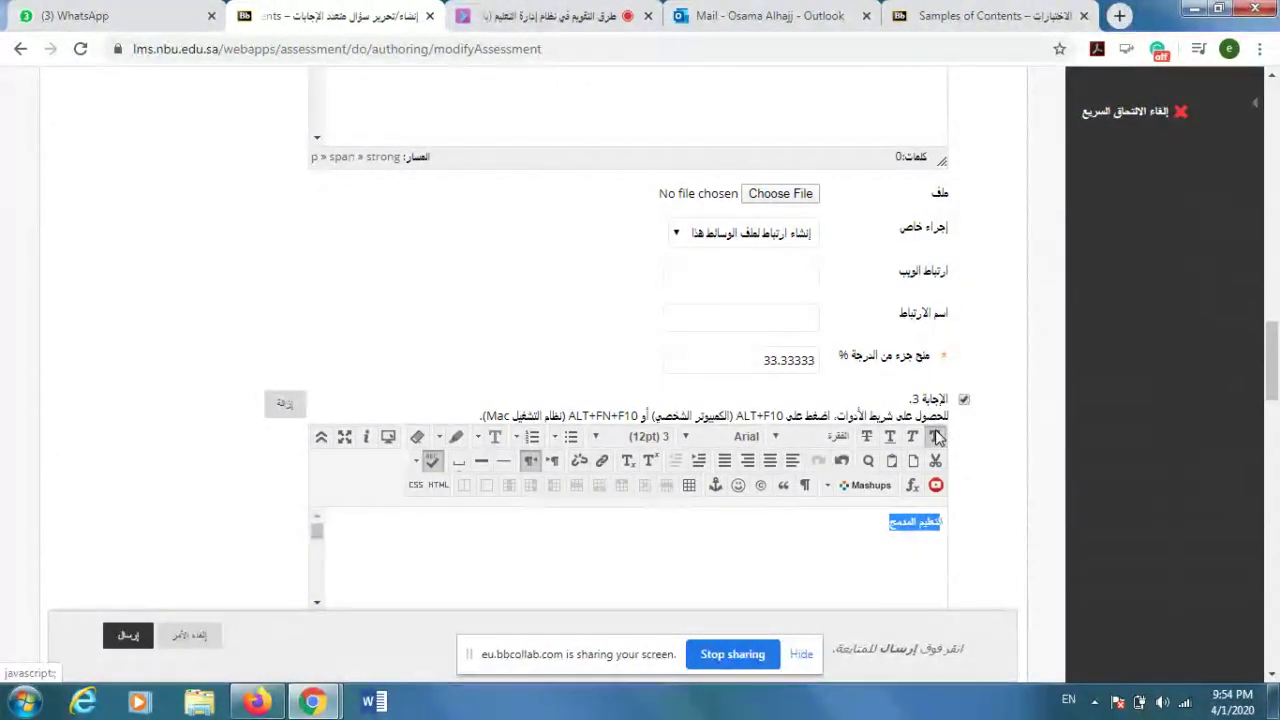
left_click(866, 537)
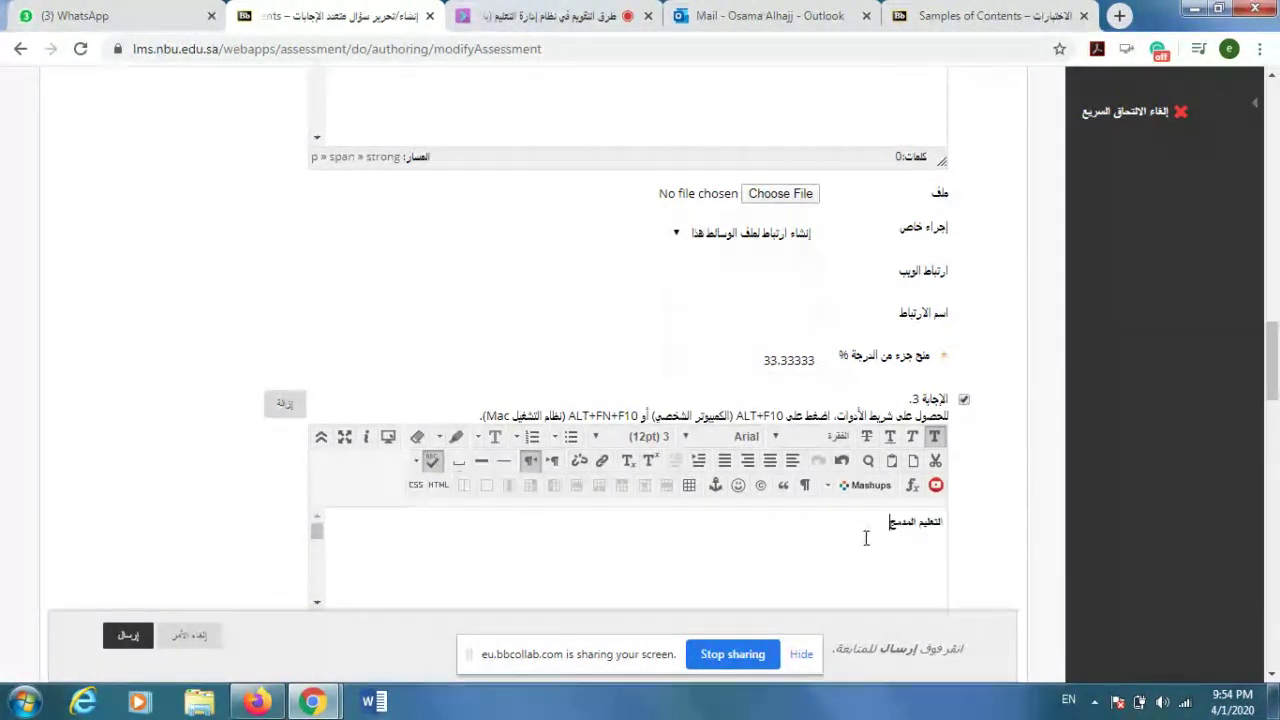
left_click_drag(877, 529, 942, 524)
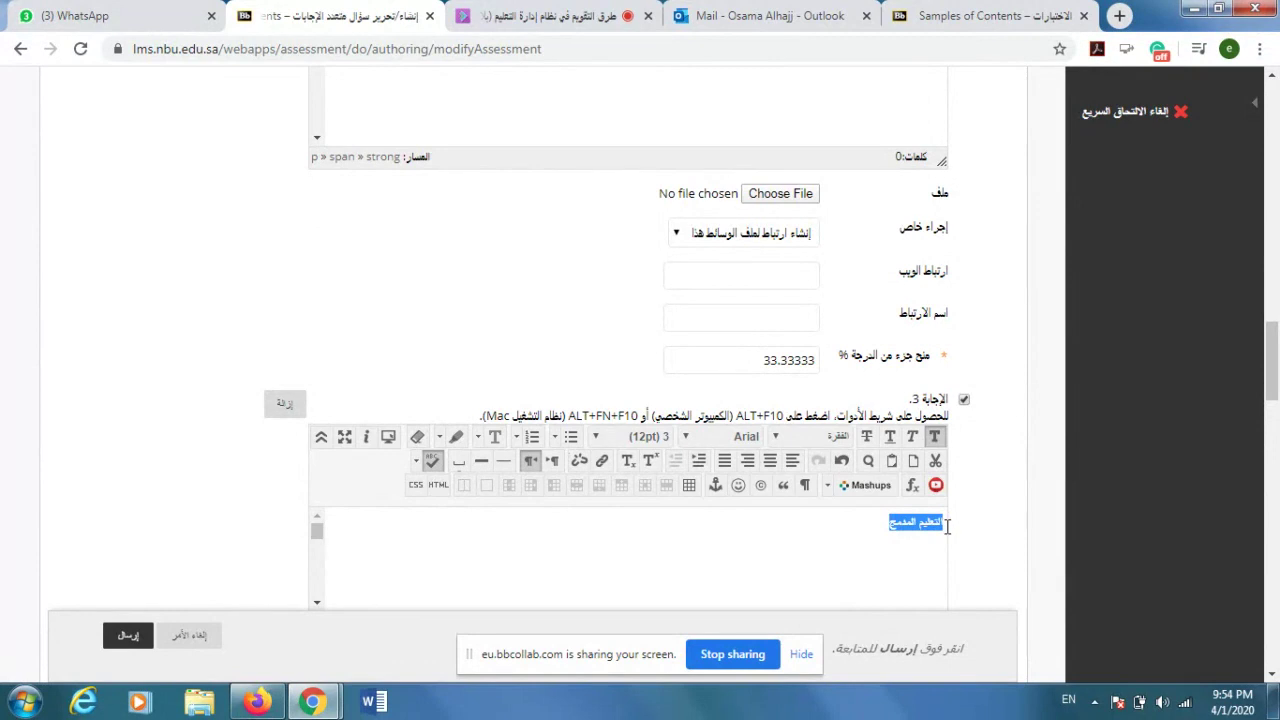
left_click(937, 438)
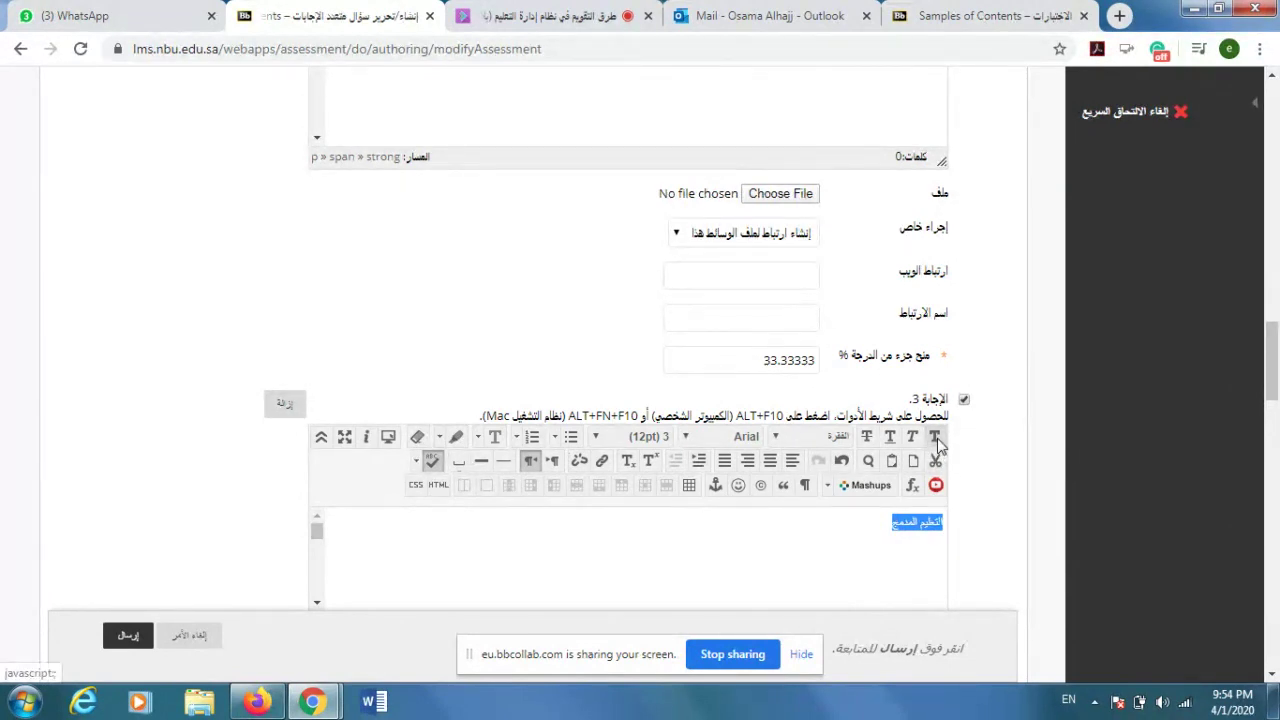
left_click(937, 438)
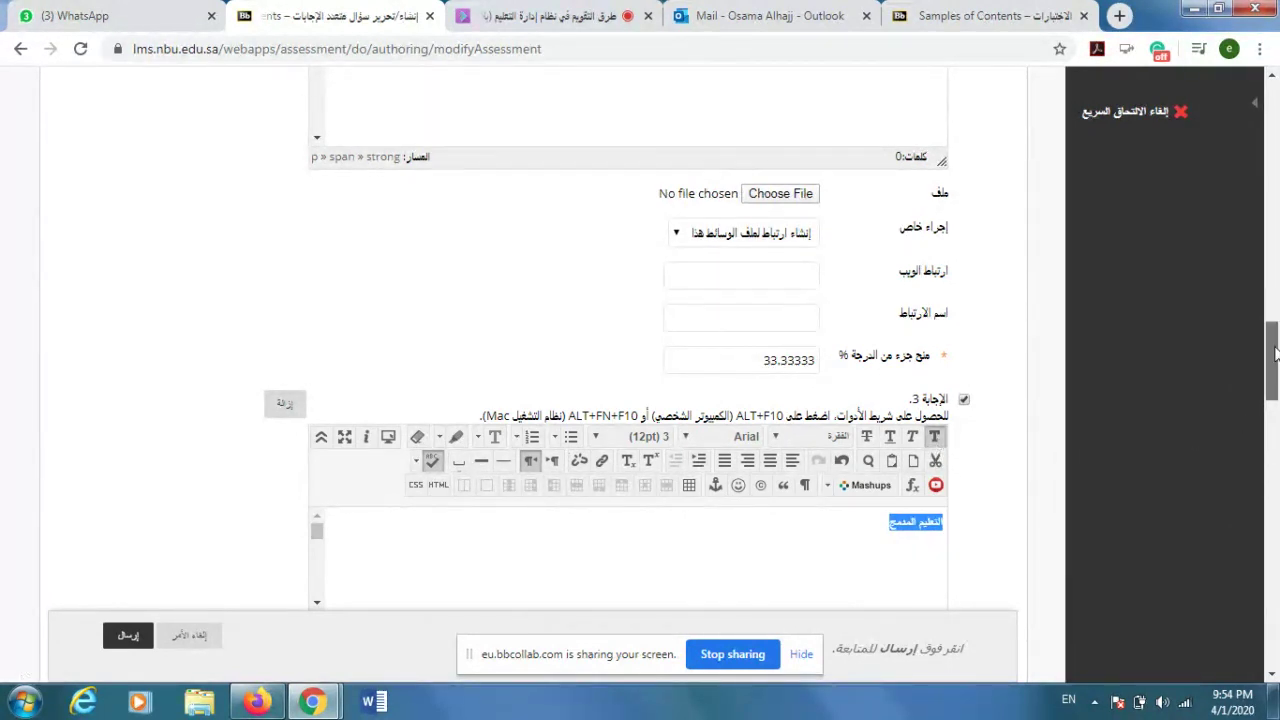
left_click_drag(1274, 353, 1275, 418)
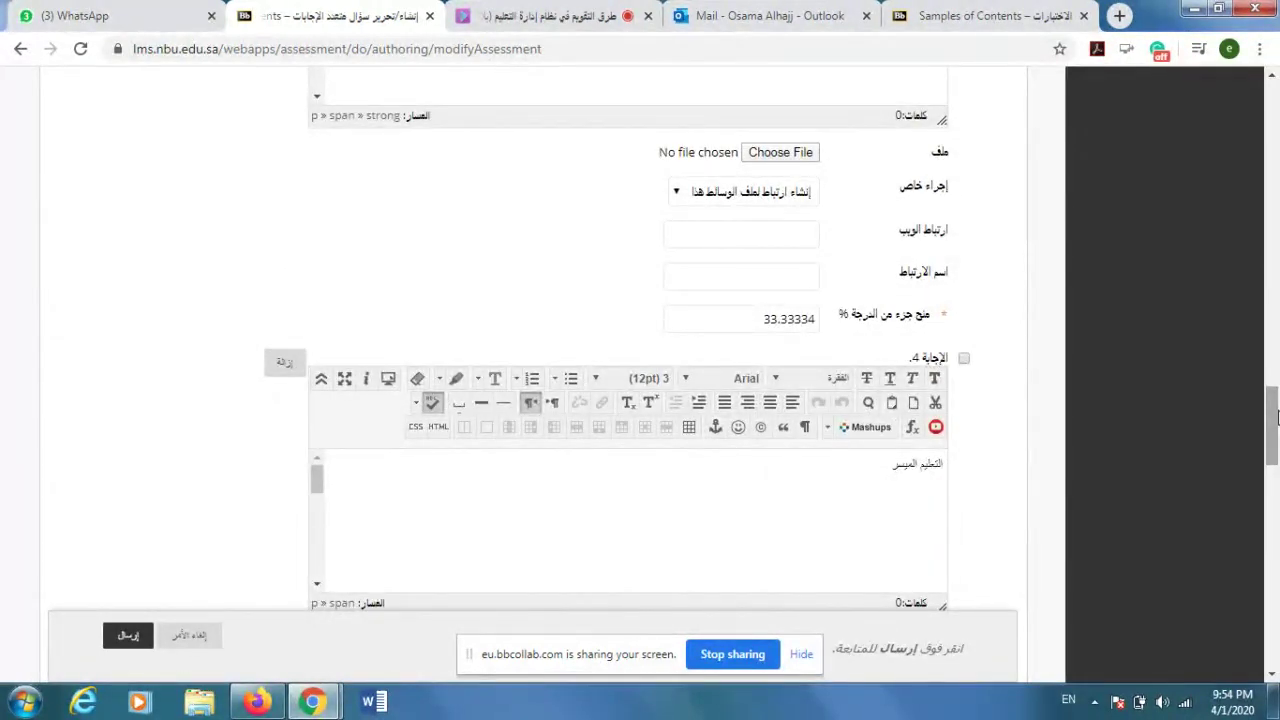
left_click_drag(1275, 418, 1277, 294)
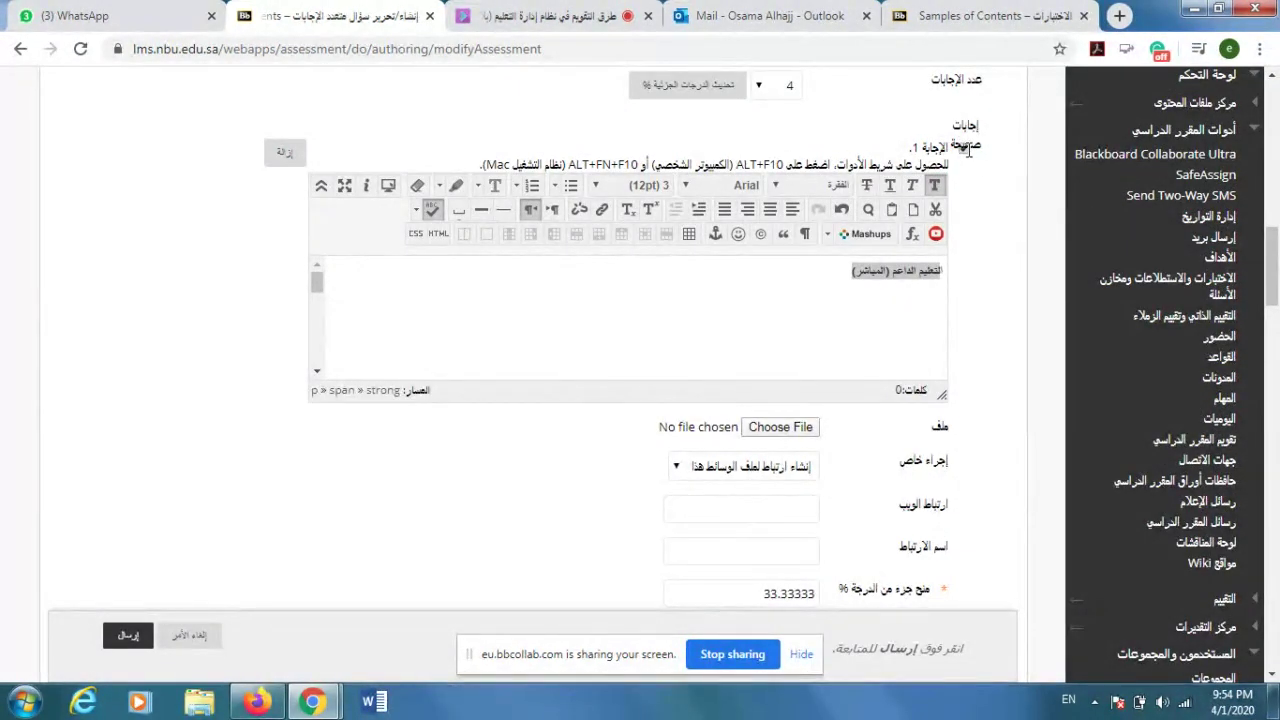
Tick Correct for answer 2 and answer 3.
scroll(1276, 300, "down", 2)
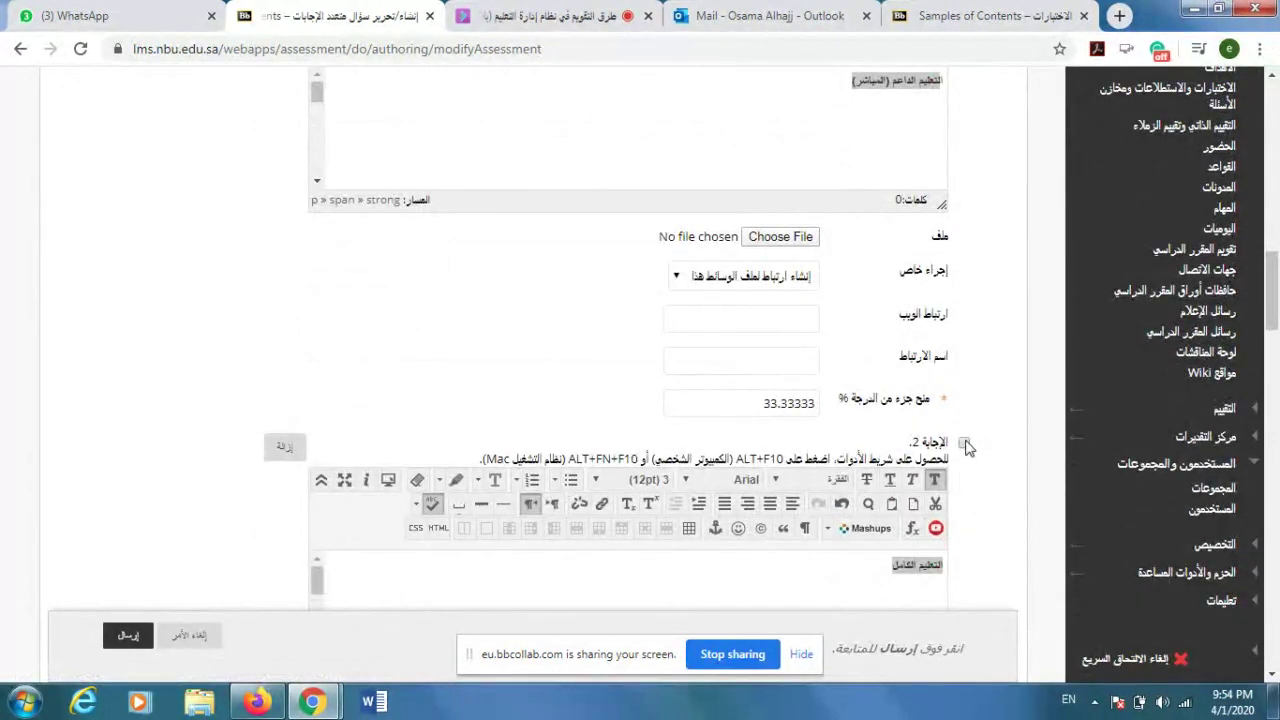
left_click(964, 443)
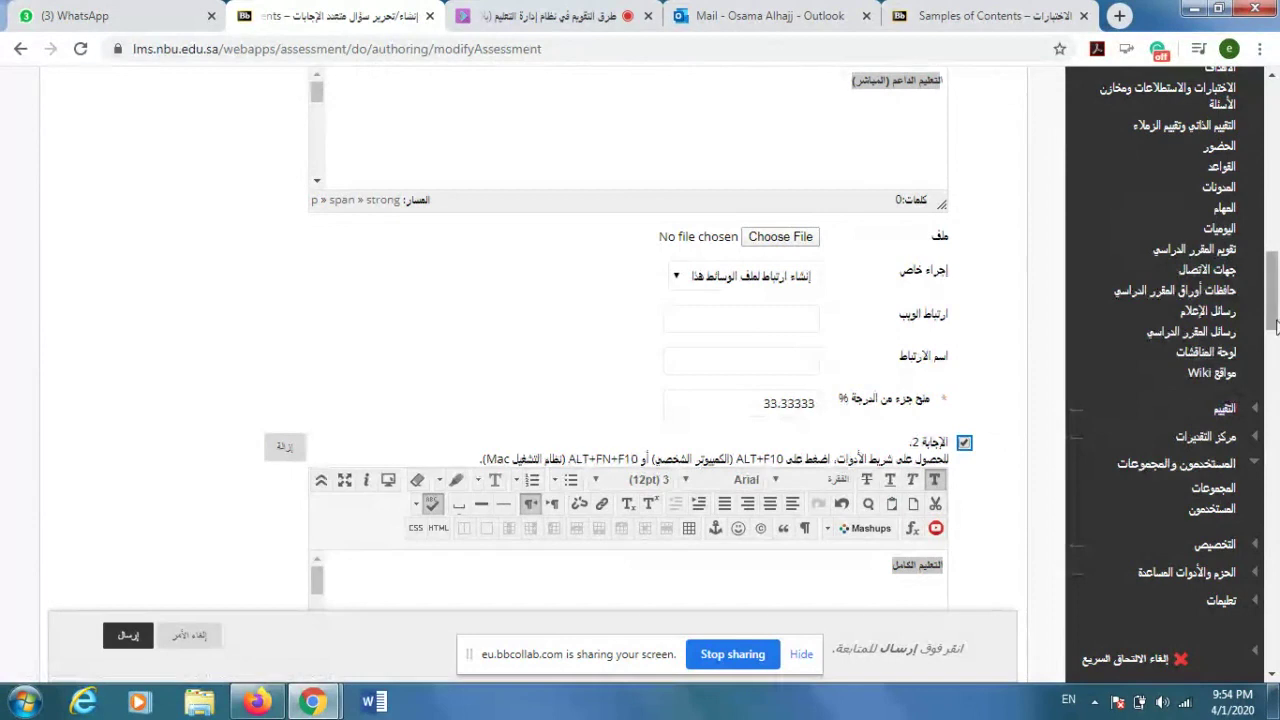
scroll(1276, 320, "down", 3)
scroll(1276, 335, "down", 1)
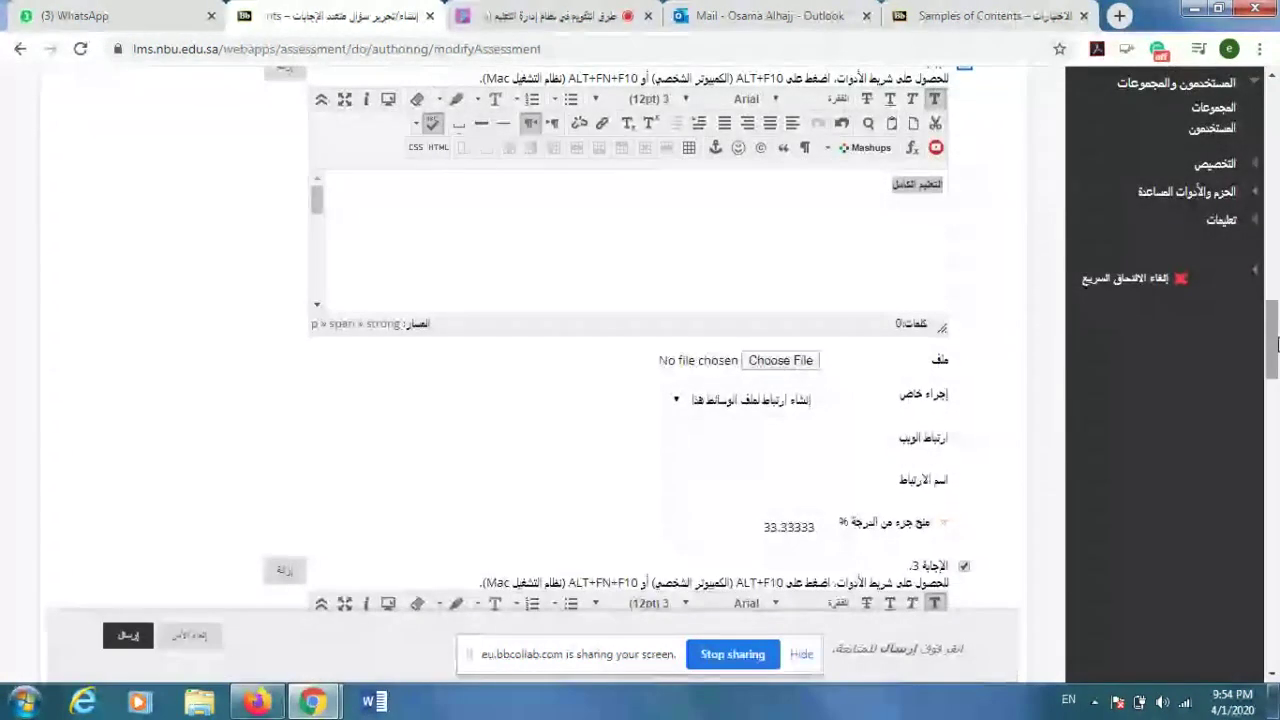
scroll(1276, 335, "down", 2)
left_click(964, 377)
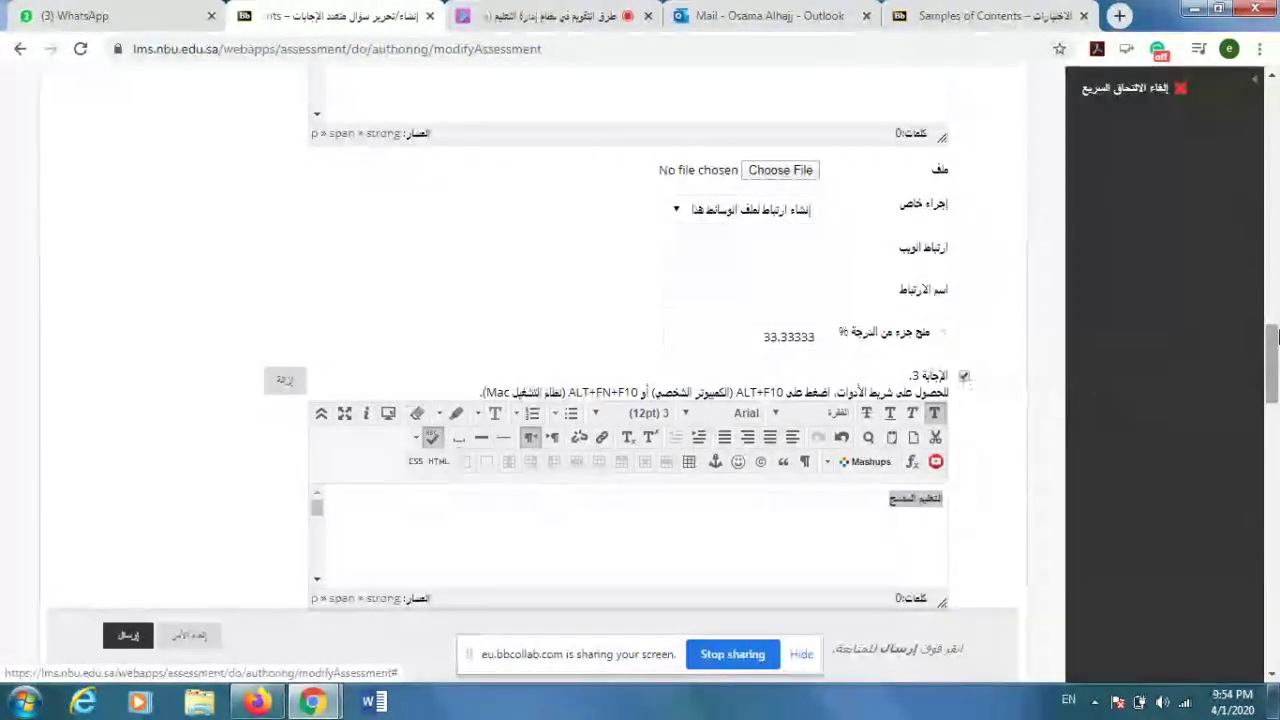
Review answer 2's partial credit percentage and the remaining answer and feedback fields.
left_click_drag(1276, 365, 1276, 300)
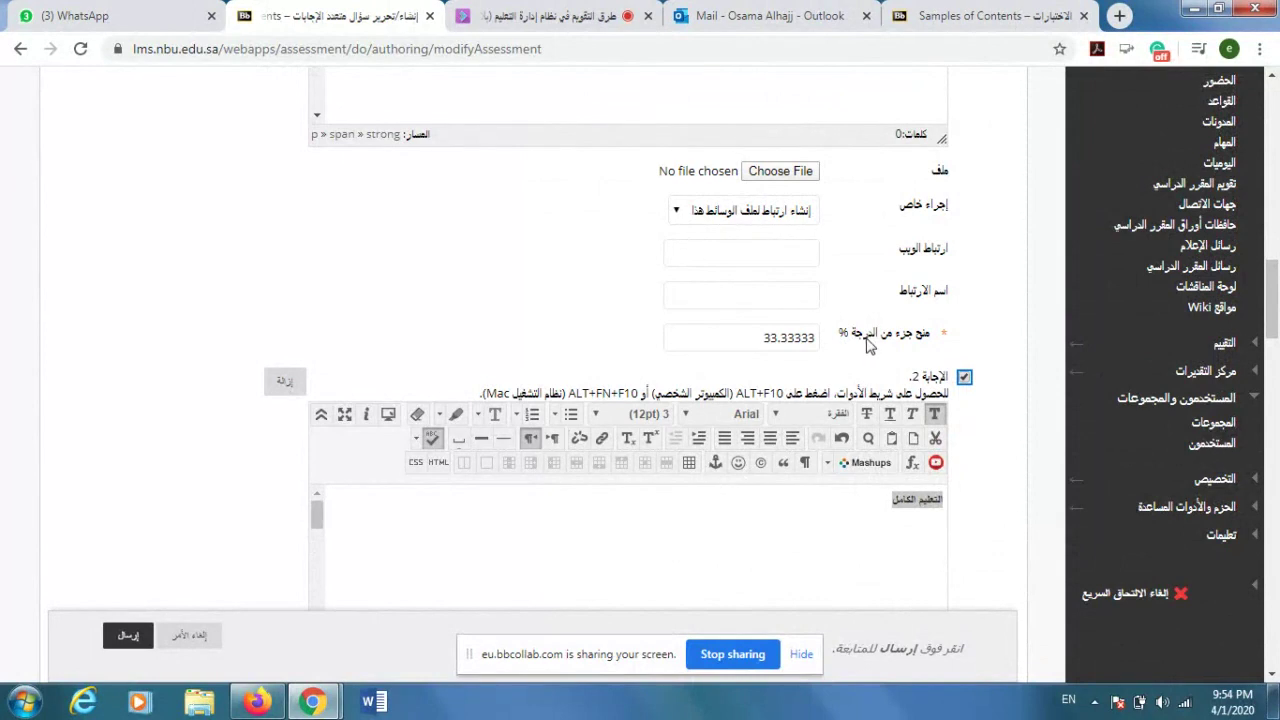
left_click_drag(744, 339, 815, 333)
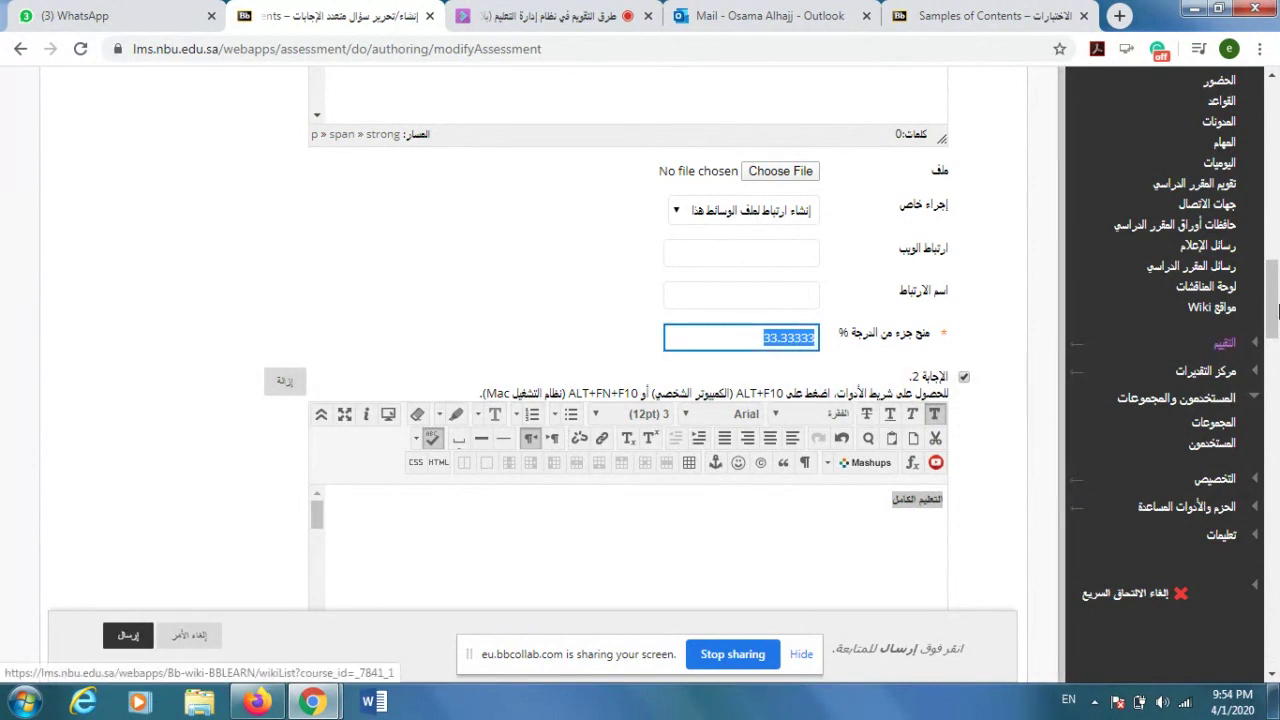
left_click_drag(1275, 293, 1277, 405)
left_click_drag(1273, 410, 1276, 425)
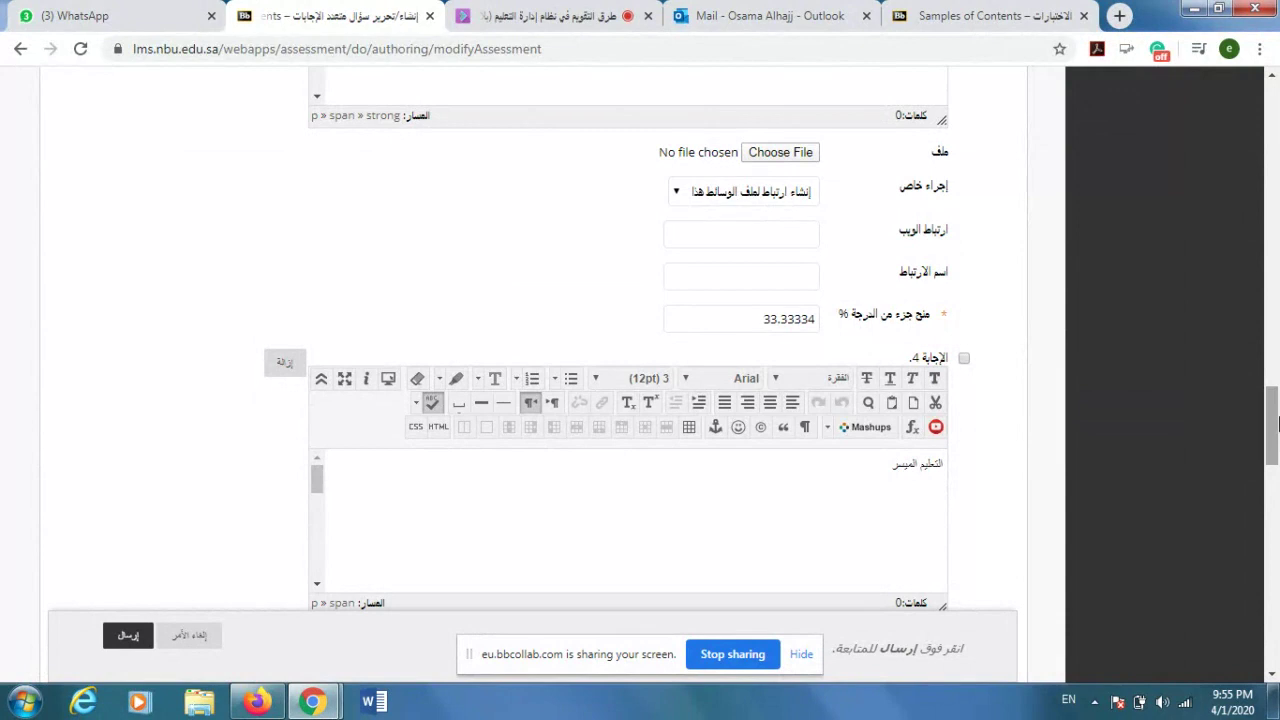
left_click_drag(1276, 425, 1275, 530)
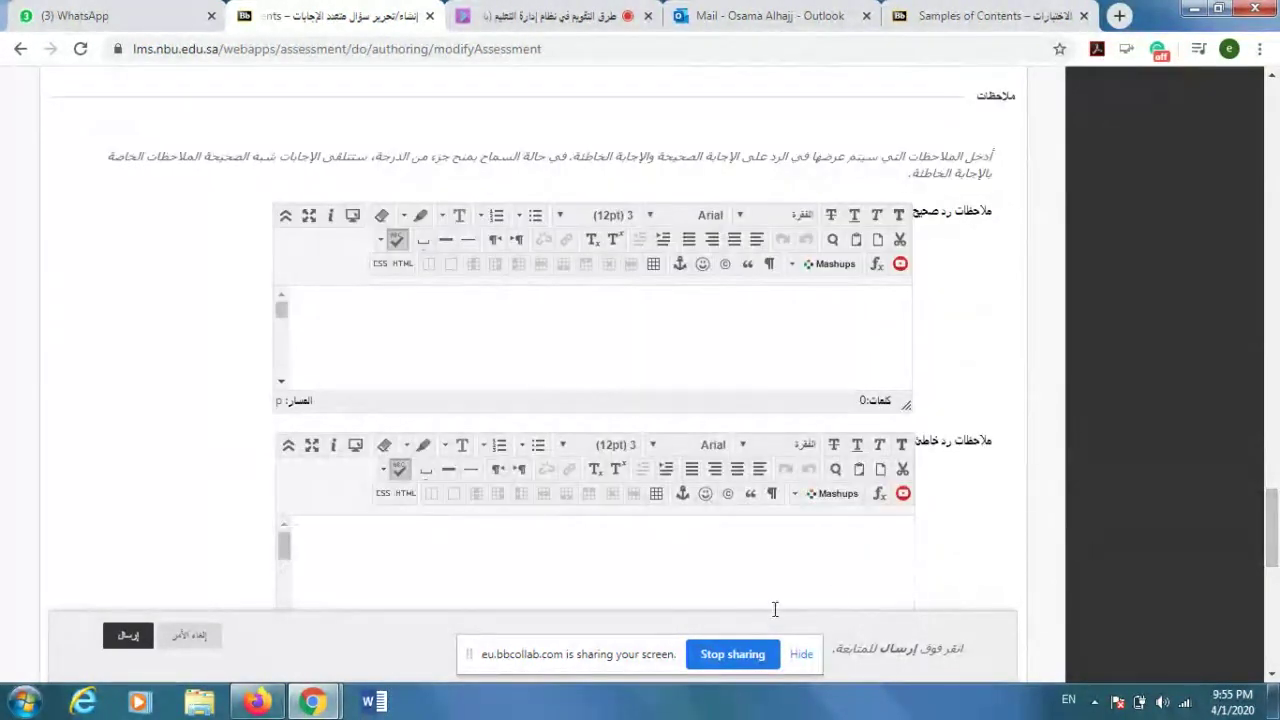
Save question 17, then open calculated formula question 18 with تحرير (Edit).
left_click(126, 638)
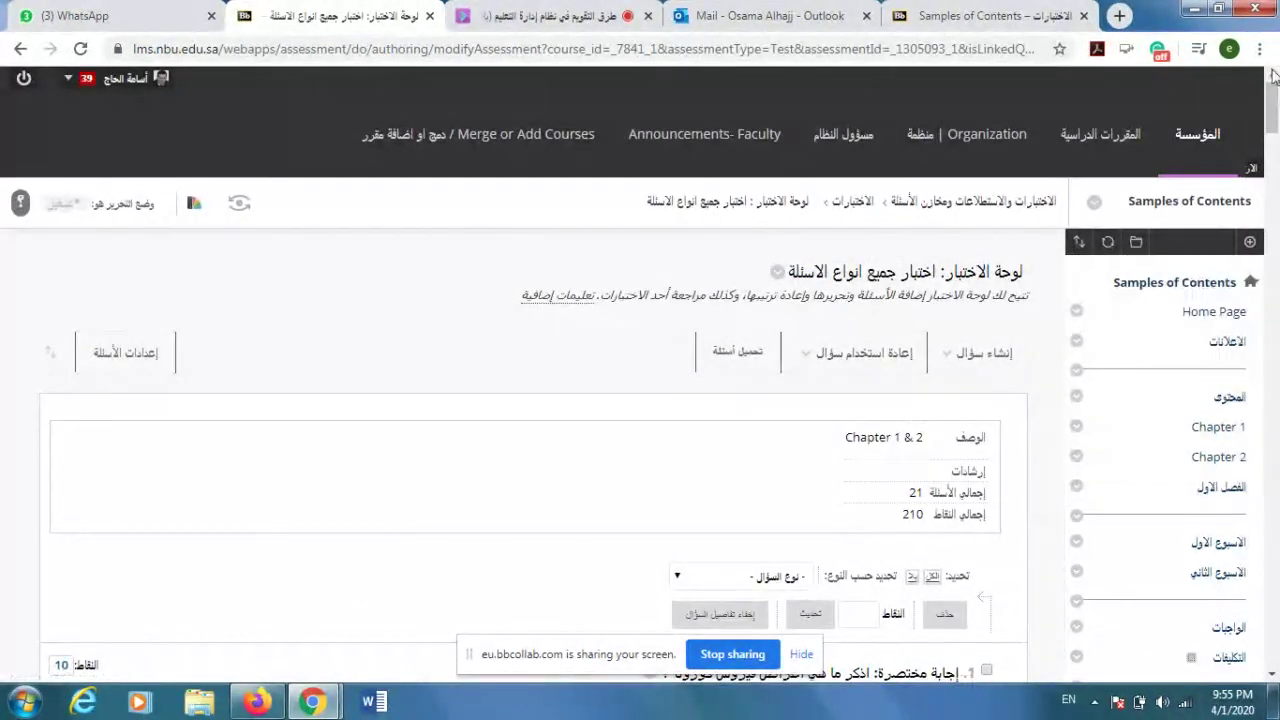
left_click_drag(1273, 107, 1274, 560)
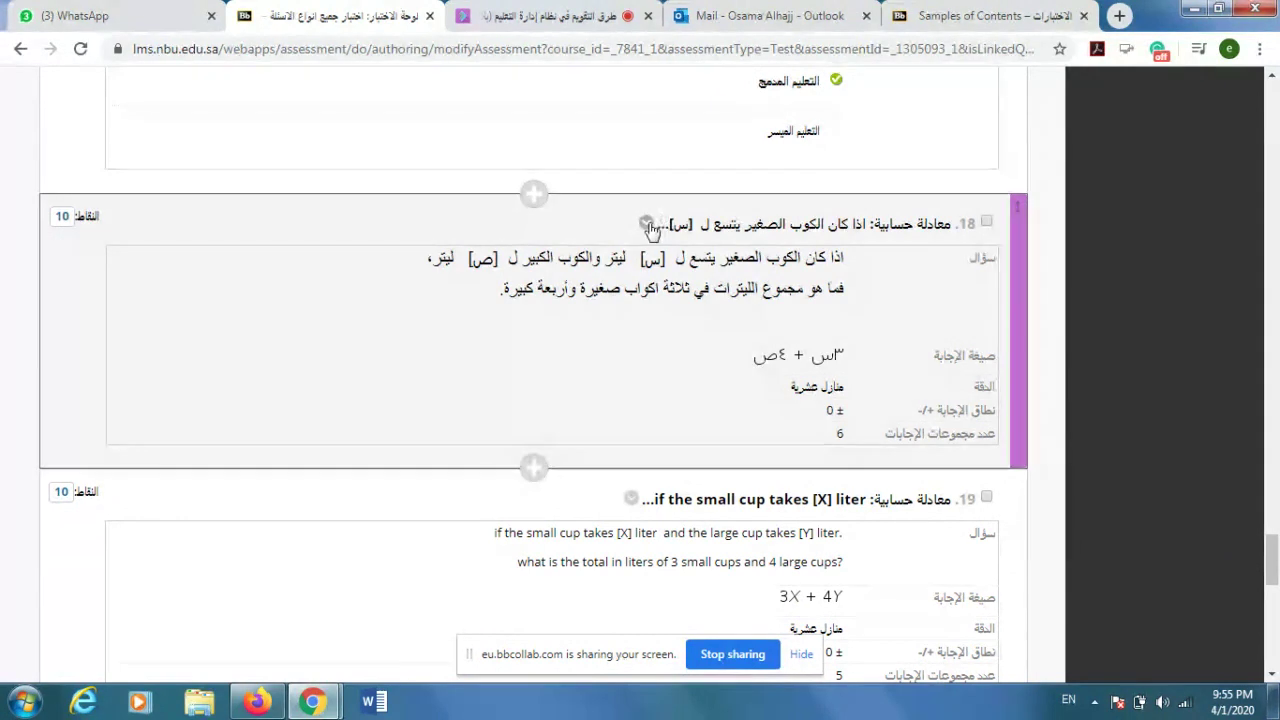
left_click(647, 225)
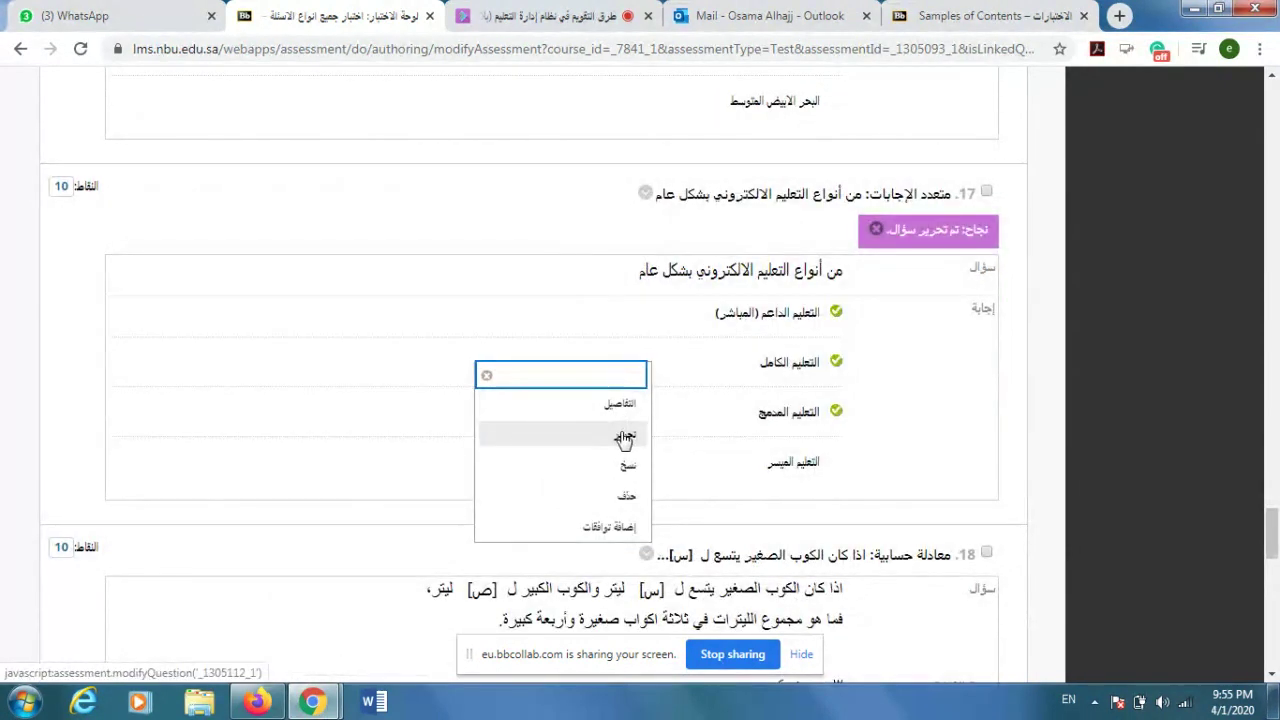
left_click(624, 438)
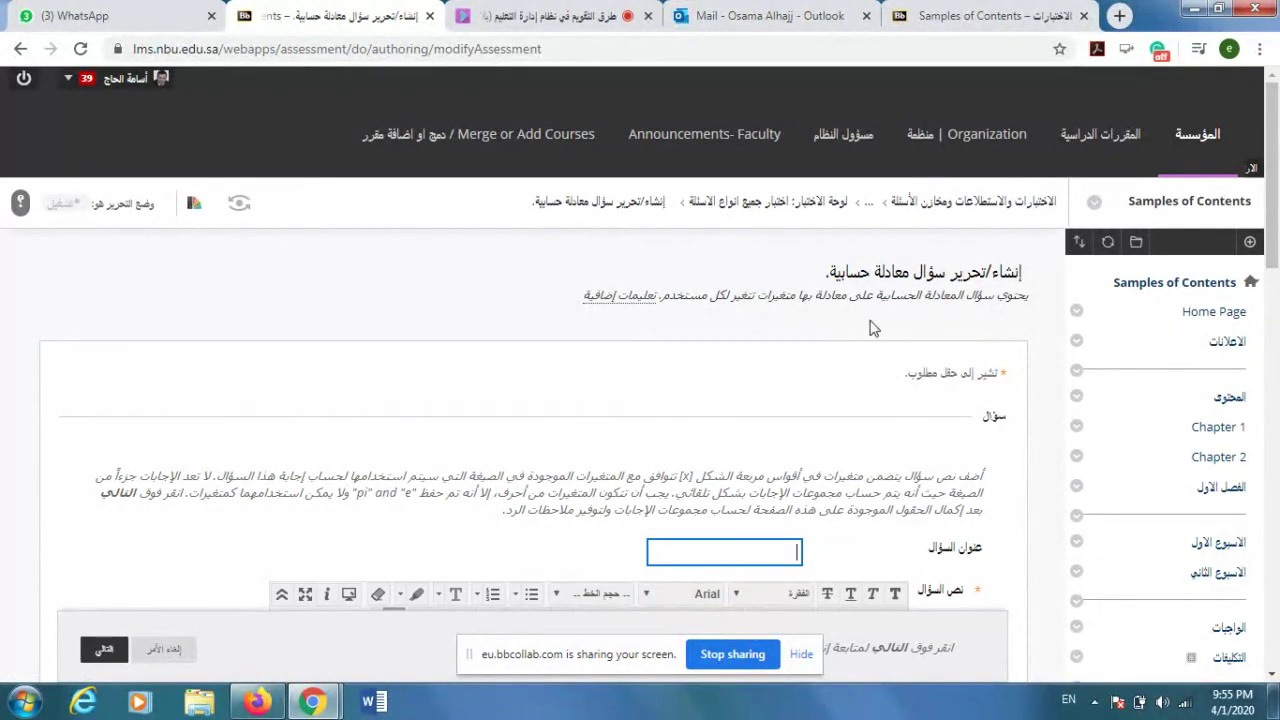
left_click_drag(826, 270, 946, 270)
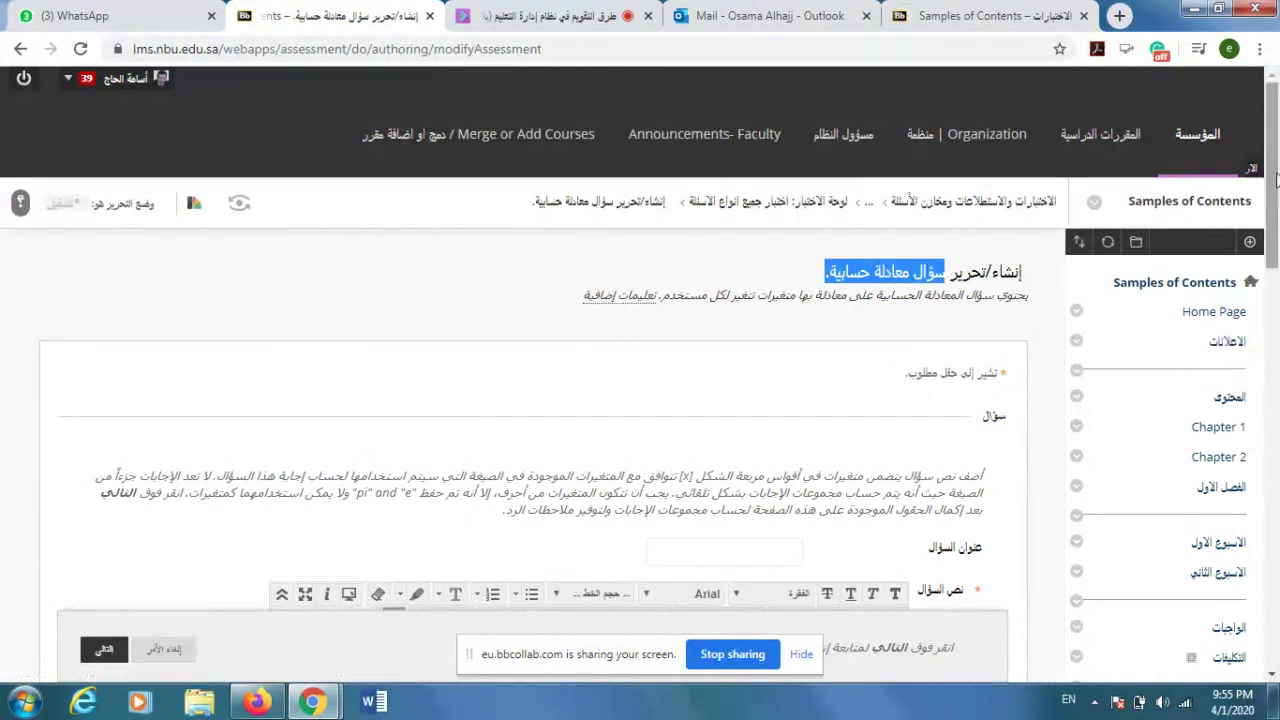
left_click_drag(1276, 178, 1278, 252)
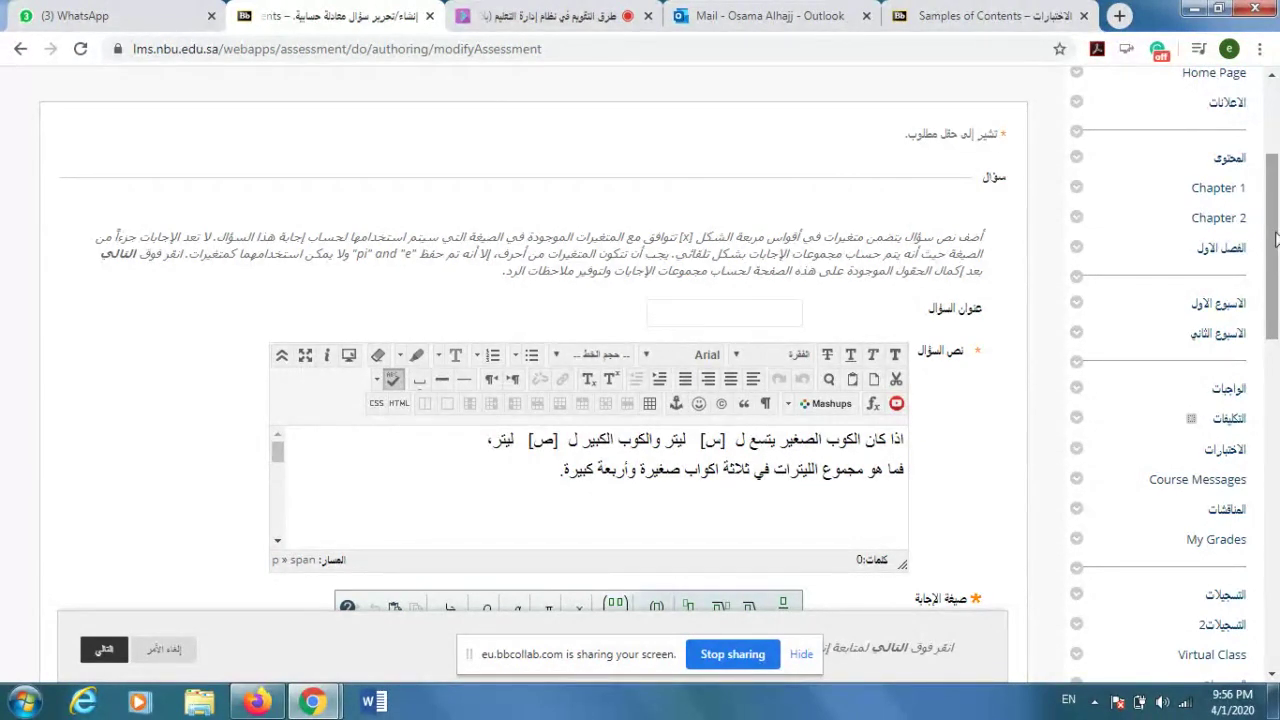
left_click_drag(1275, 237, 1275, 255)
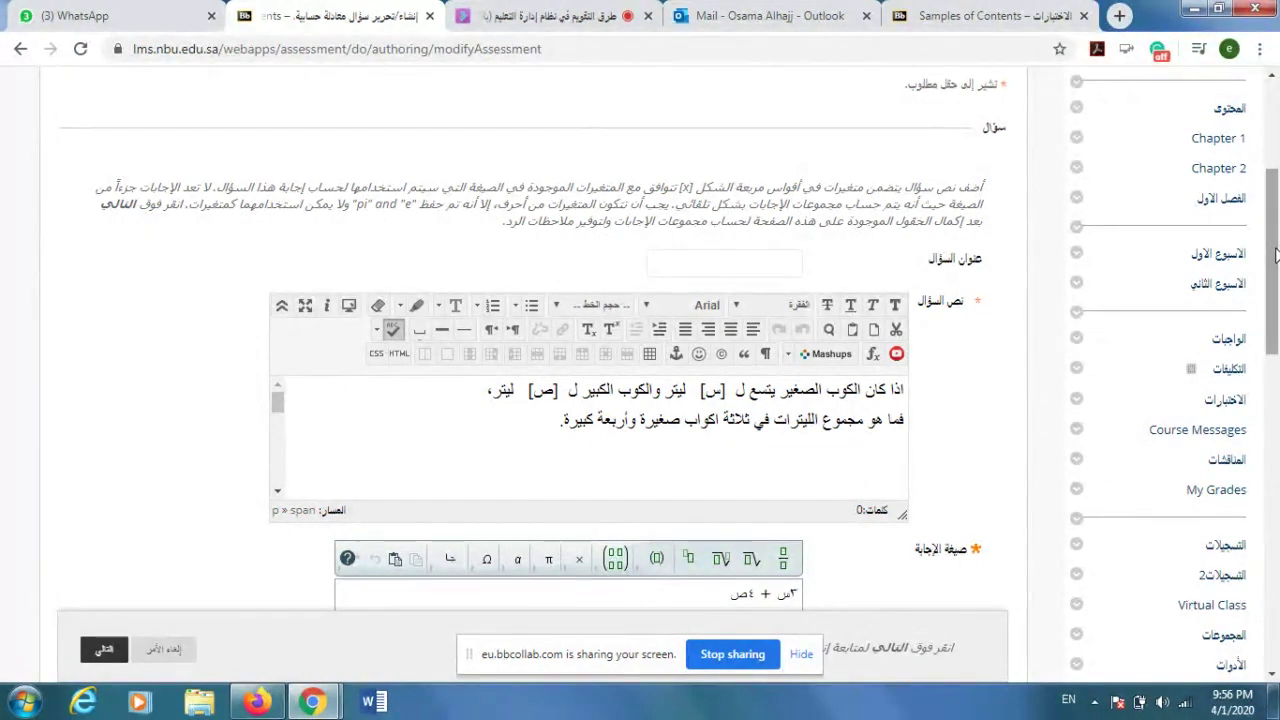
left_click_drag(1275, 255, 1278, 283)
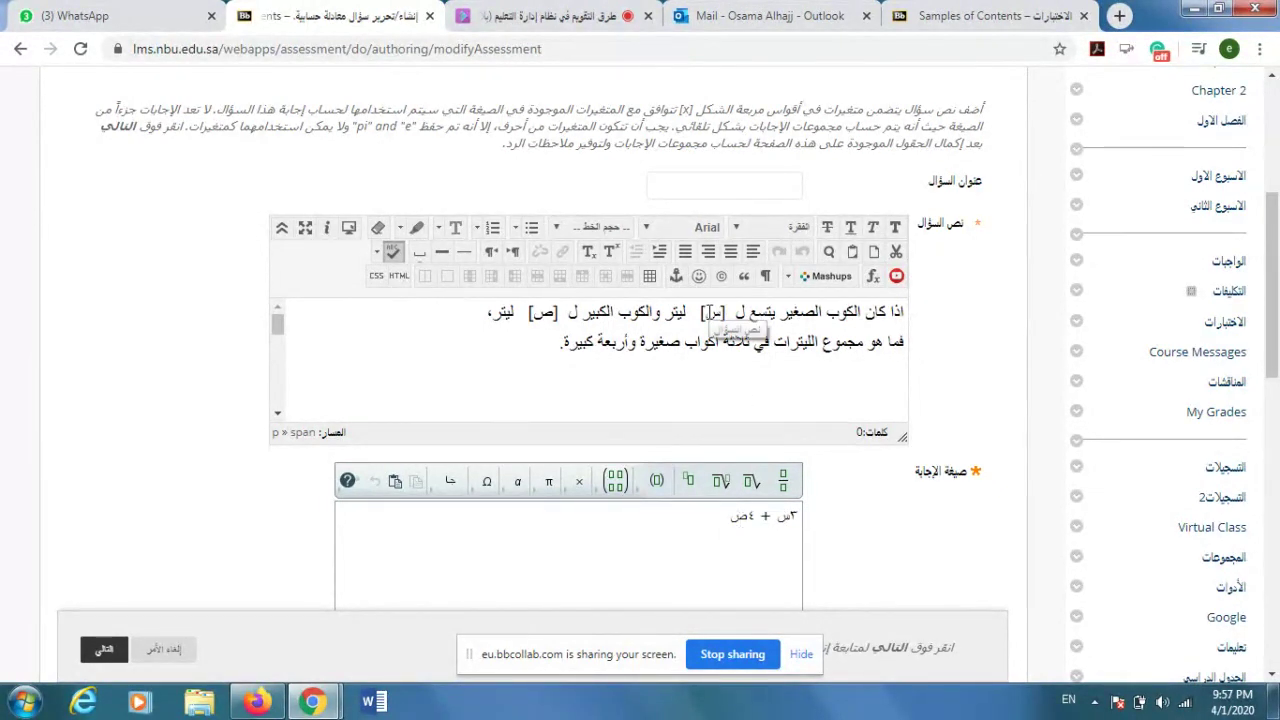
left_click(712, 312)
left_click(718, 329)
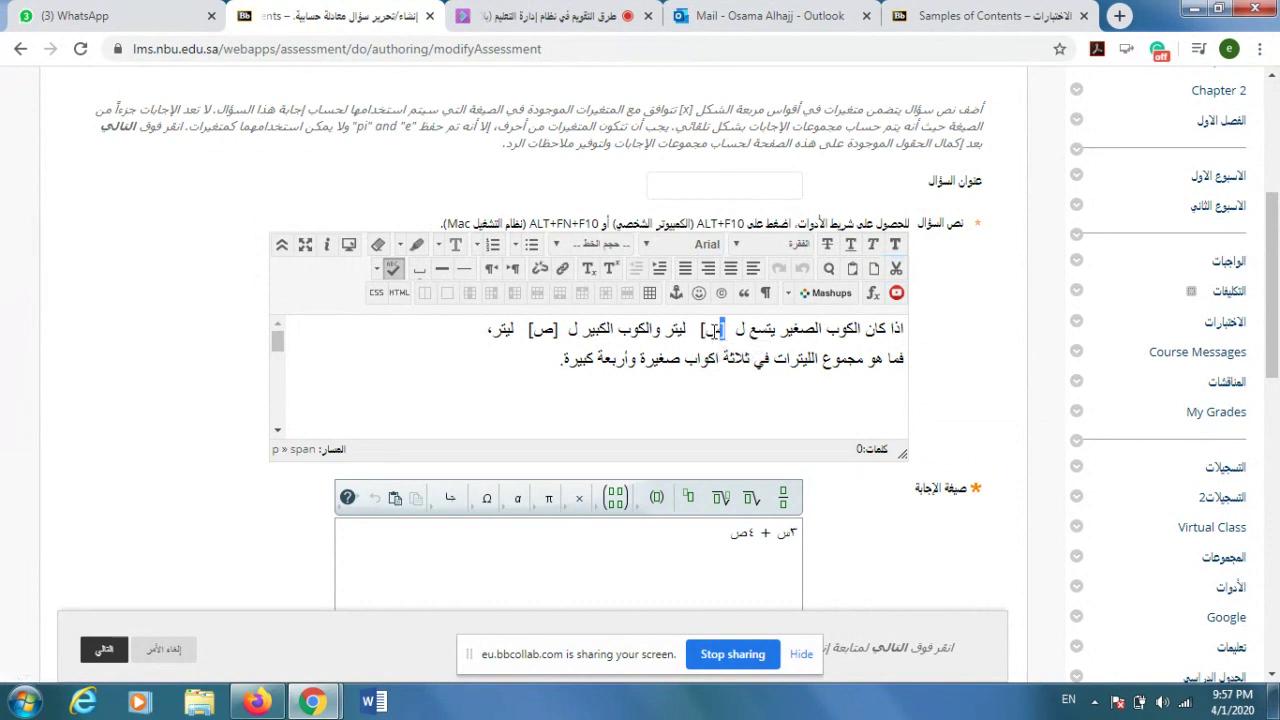
triple_click(541, 329)
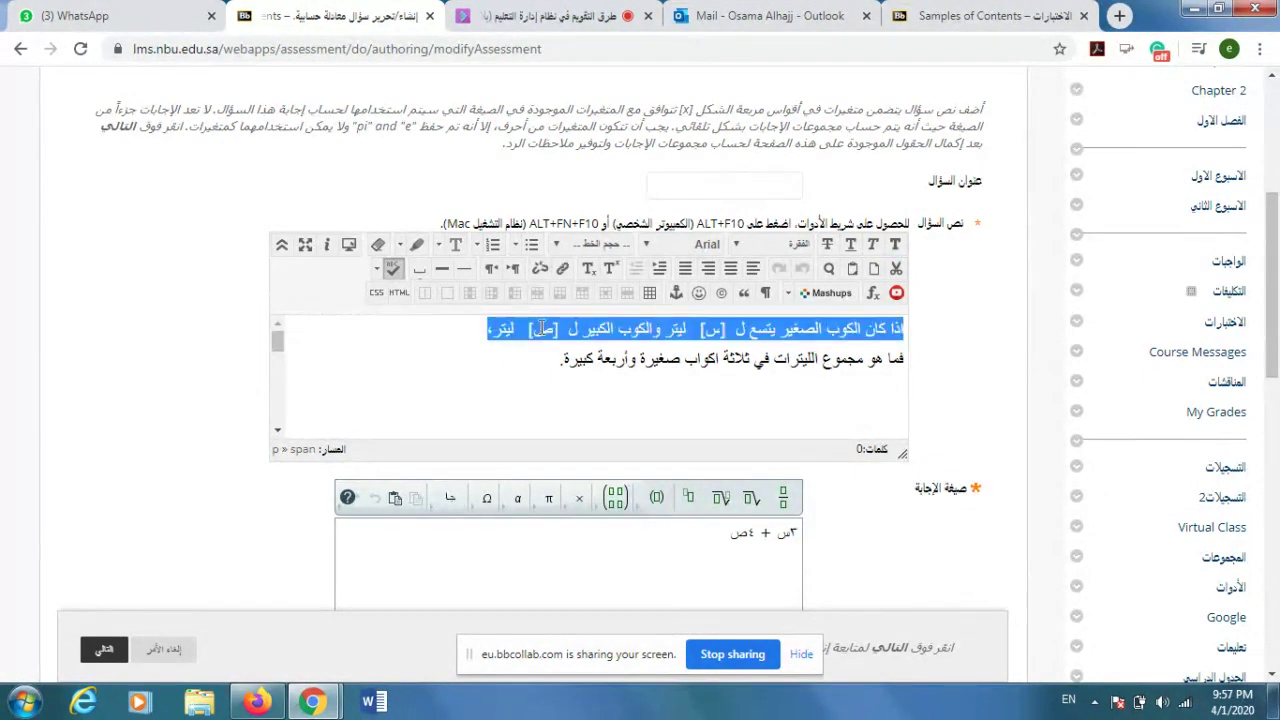
left_click(541, 329)
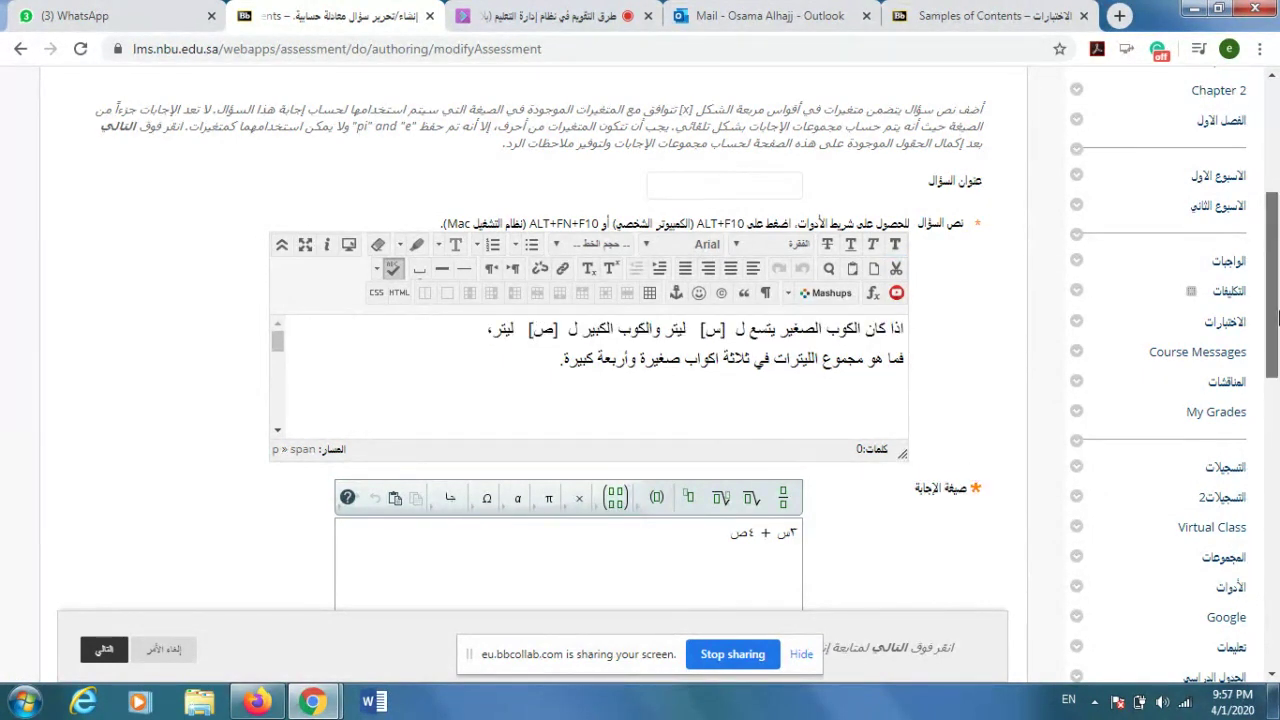
left_click_drag(1275, 314, 1277, 470)
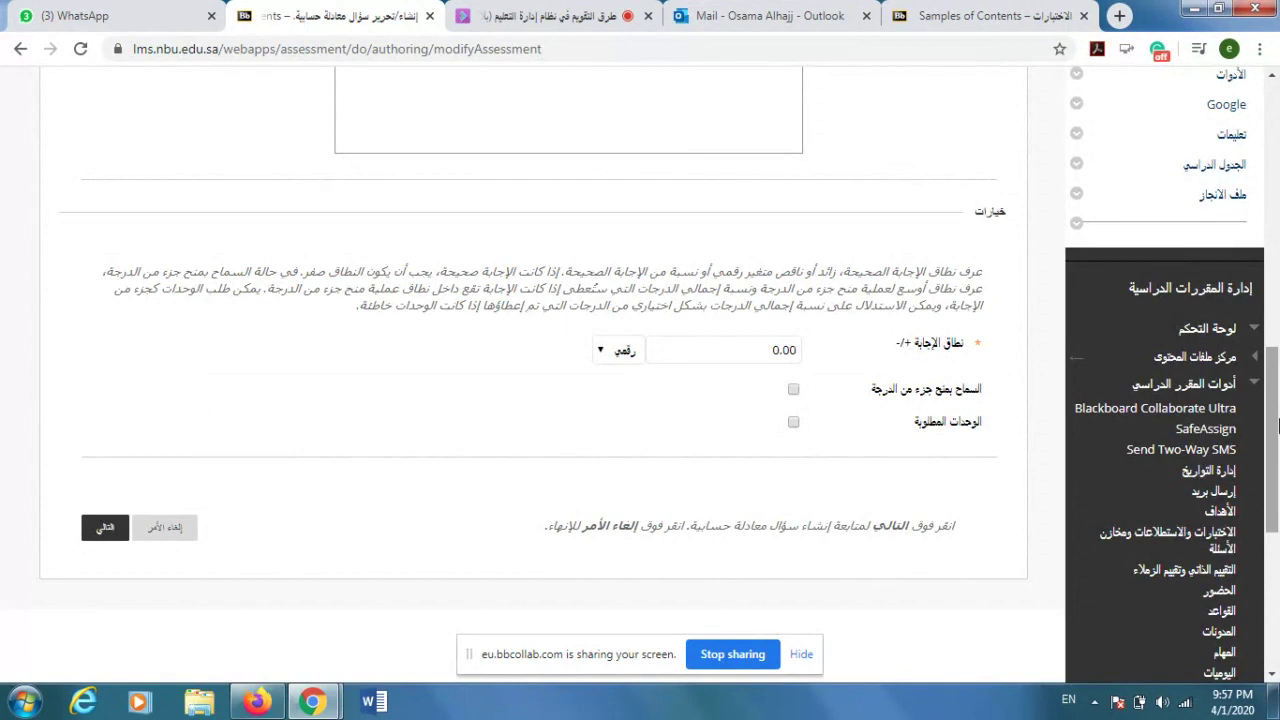
left_click_drag(1278, 425, 1278, 318)
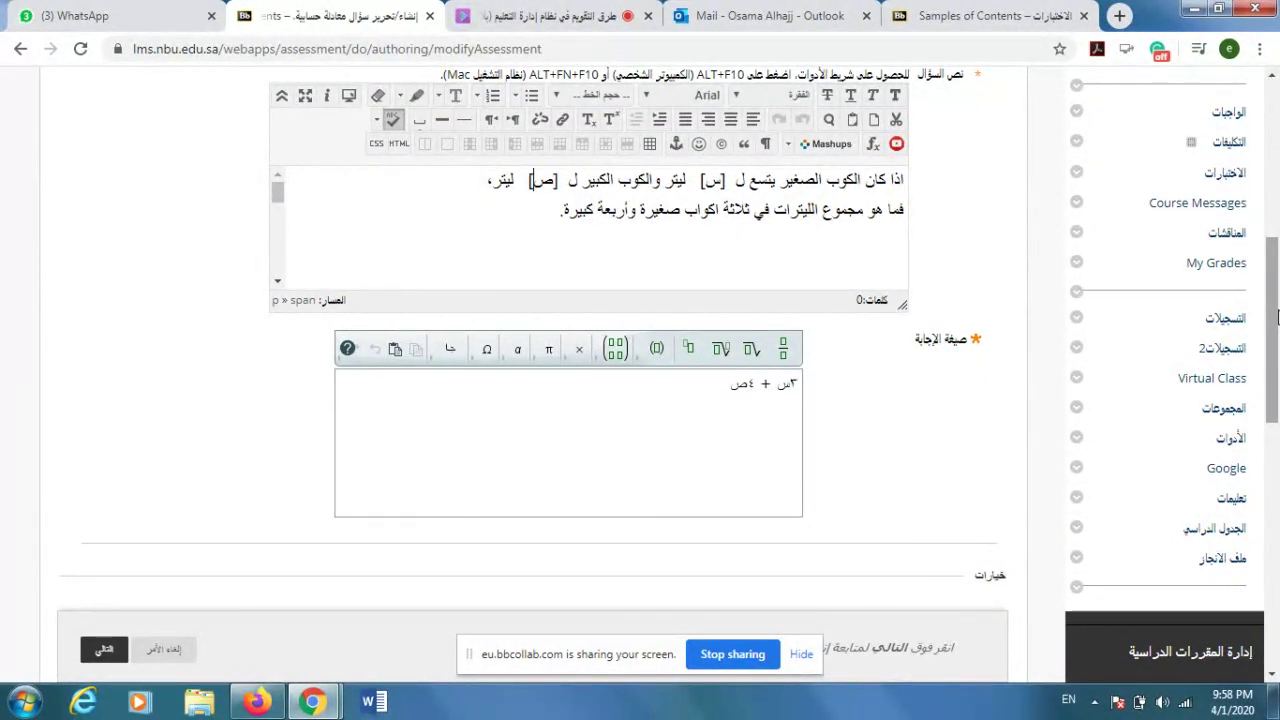
left_click_drag(1278, 318, 1278, 338)
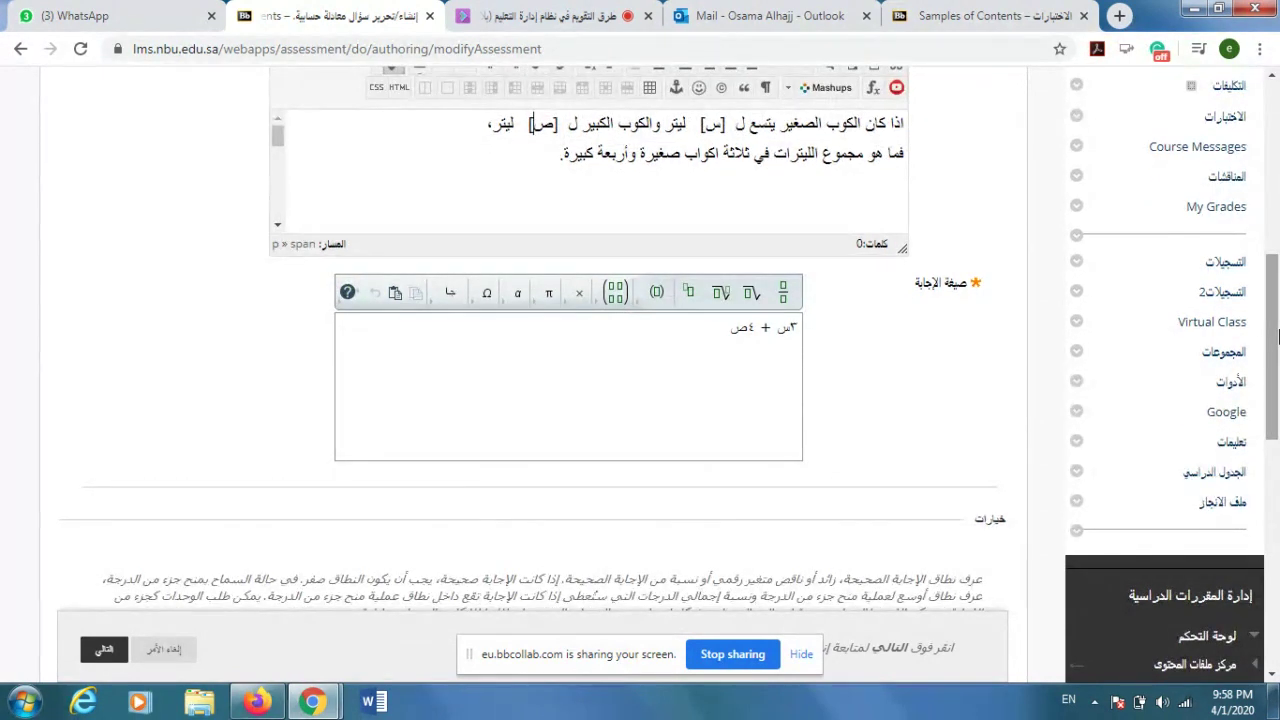
left_click_drag(1278, 338, 1278, 425)
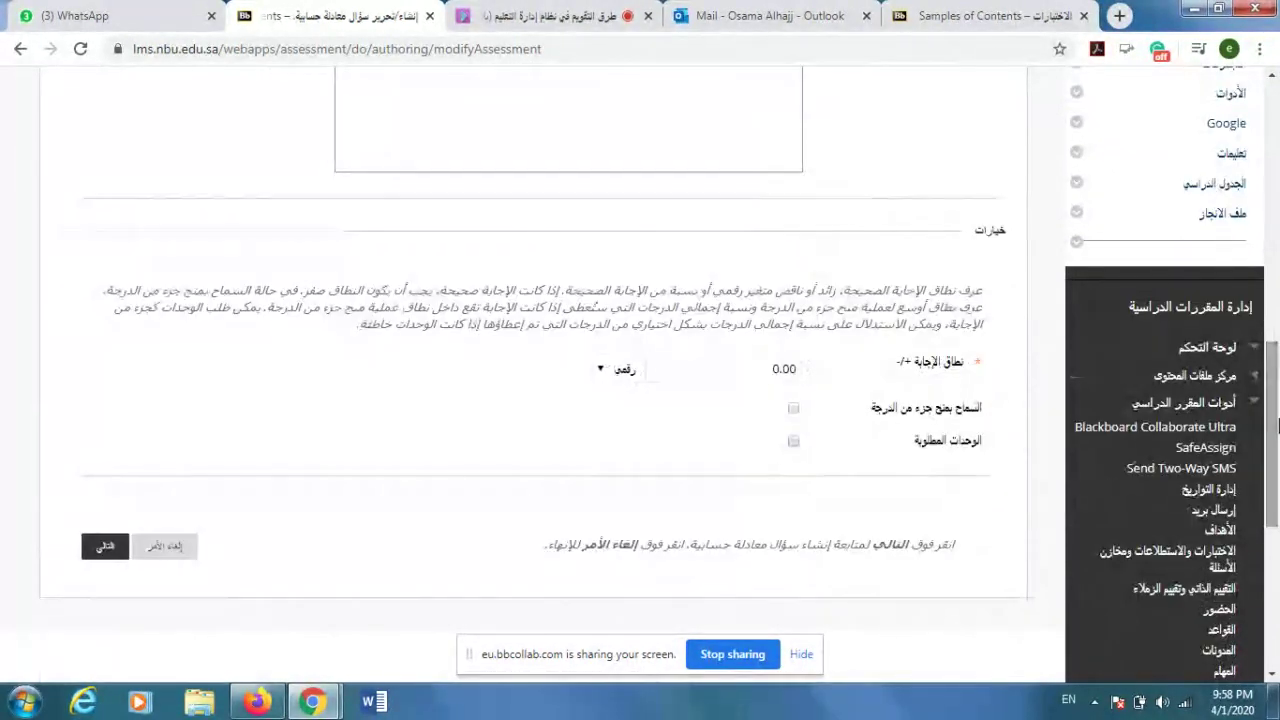
Go to Define Variables and set س to range from 5 to 8.
left_click(105, 549)
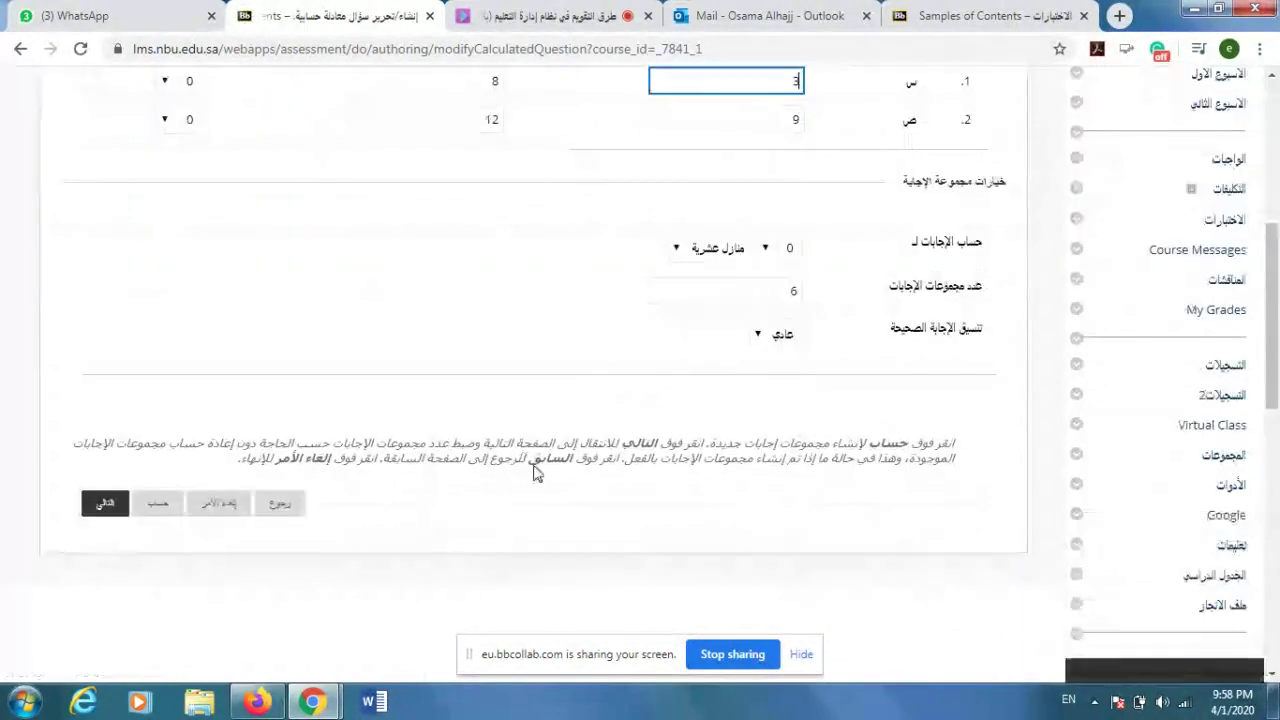
scroll(1277, 292, "up", 1)
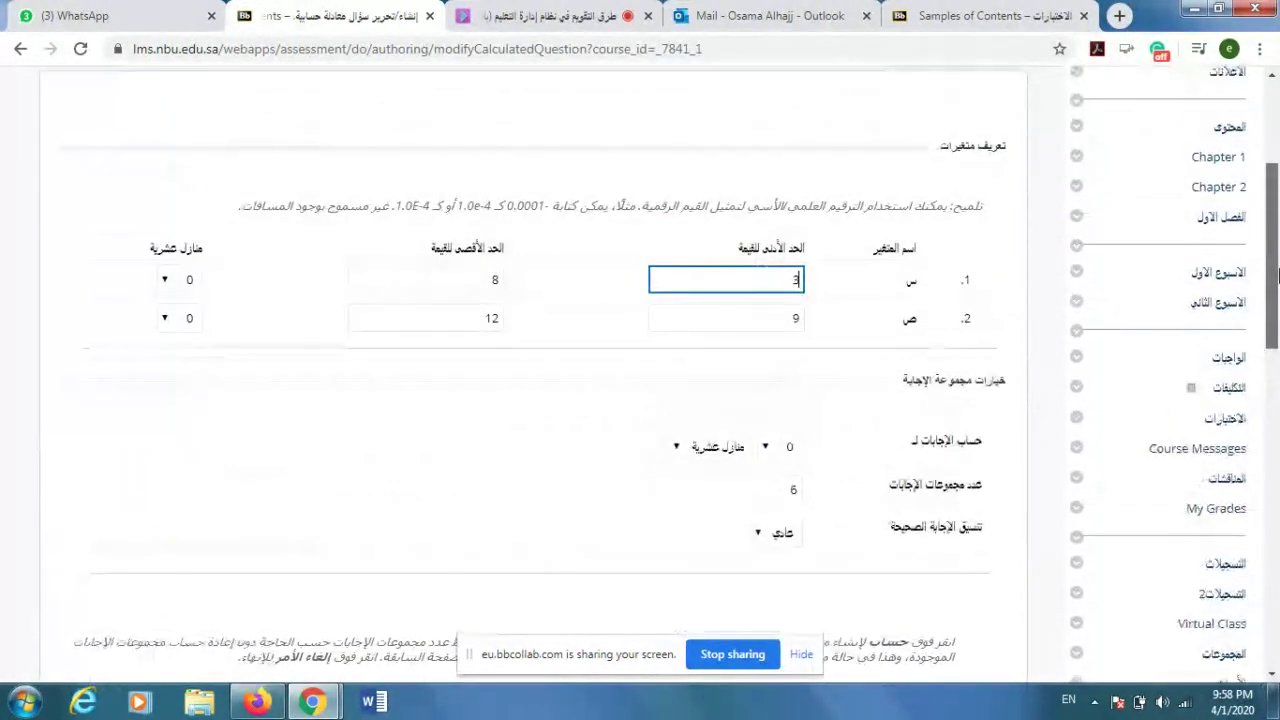
left_click_drag(1277, 292, 1277, 258)
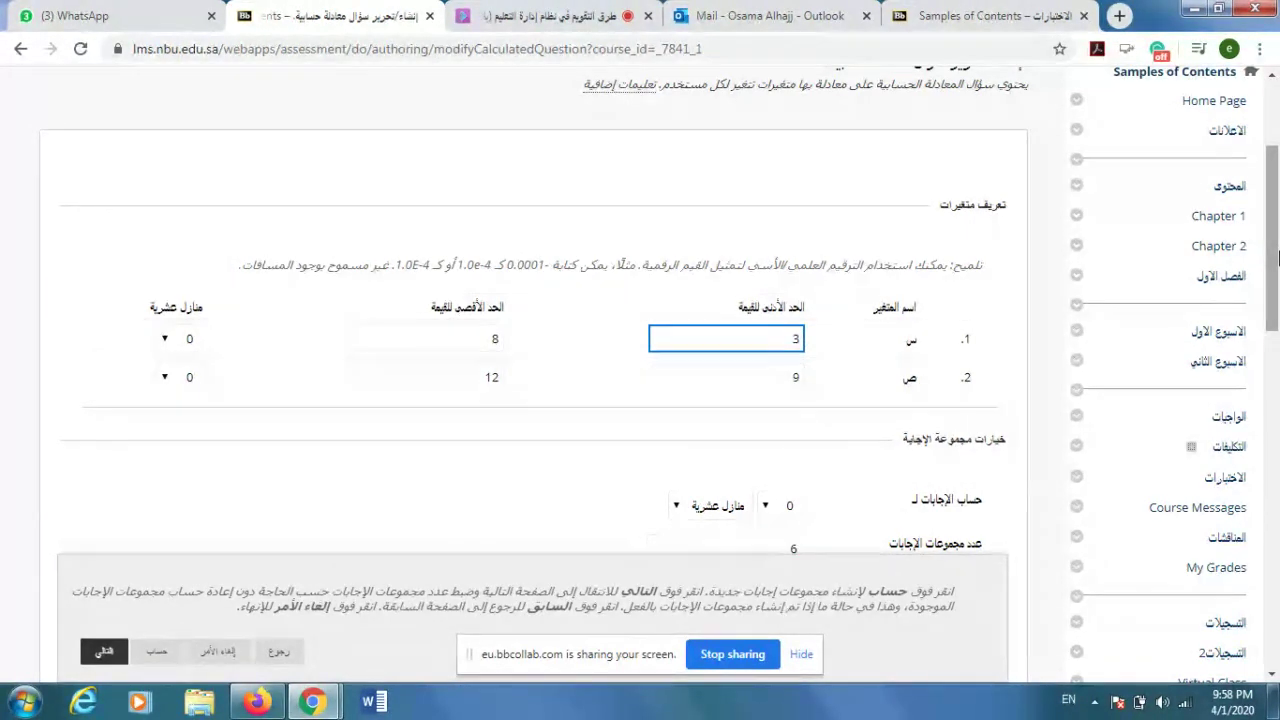
double_click(797, 339)
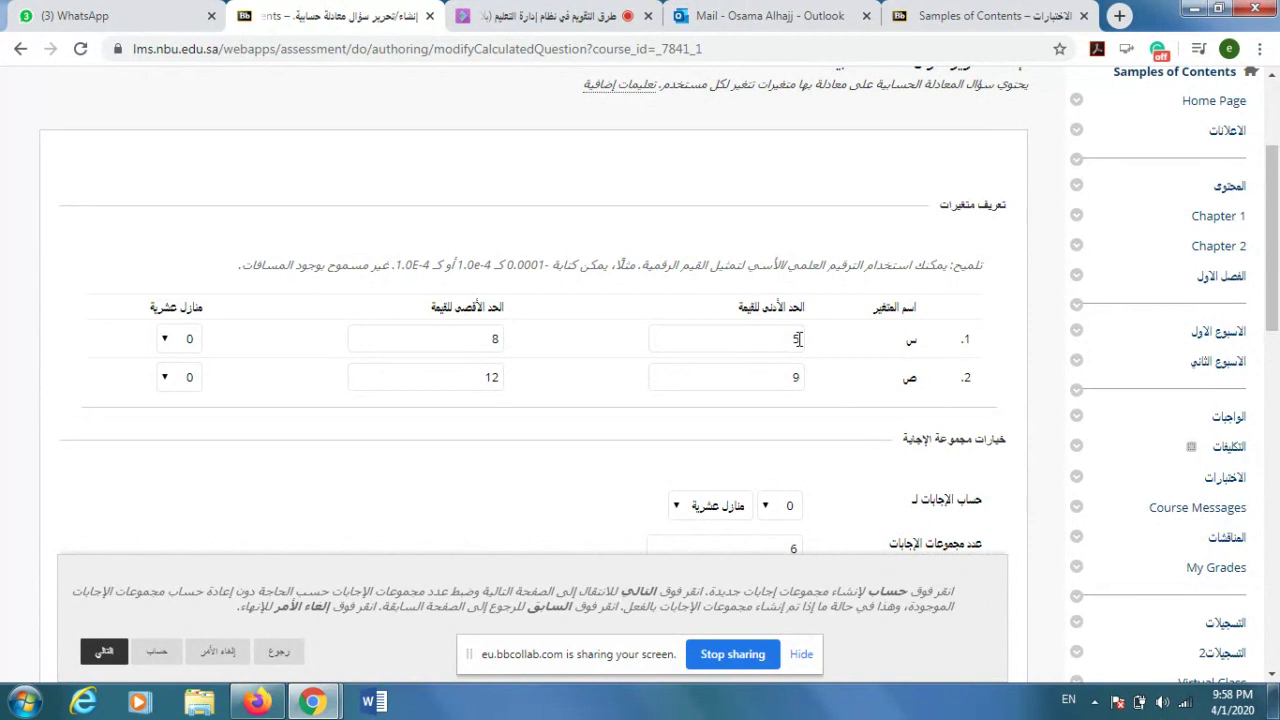
double_click(797, 339)
left_click(798, 339)
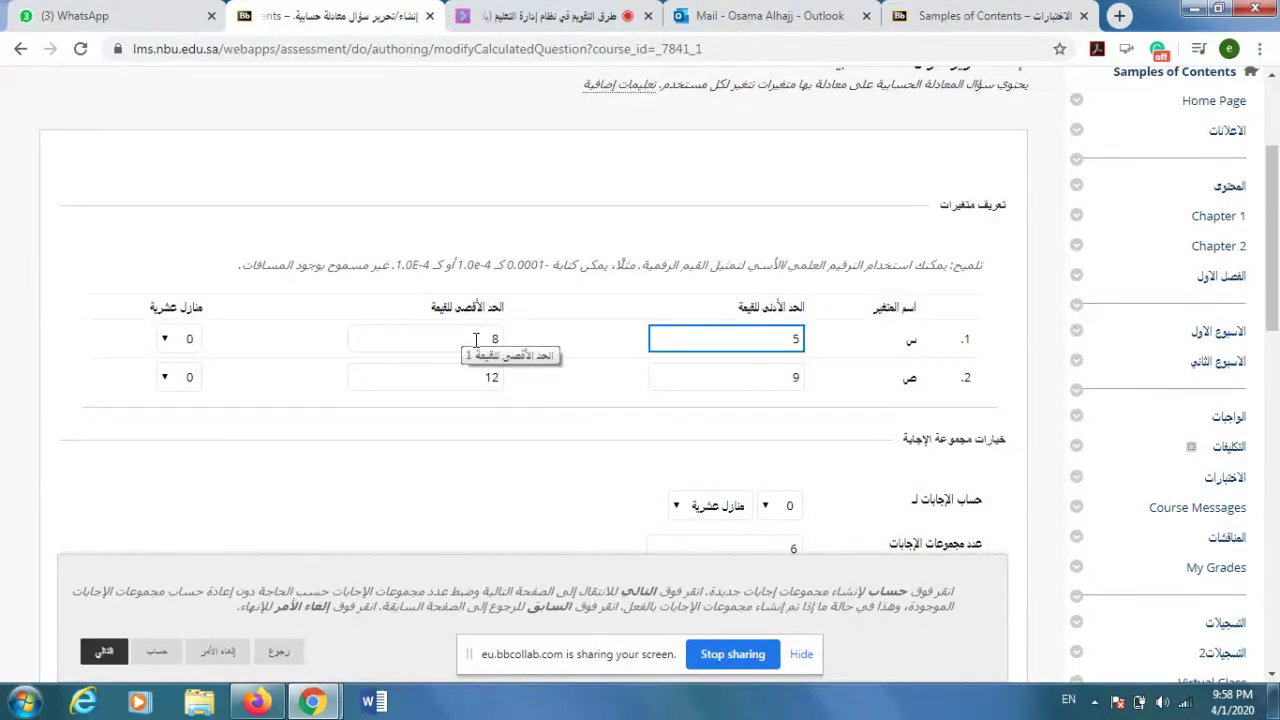
double_click(476, 339)
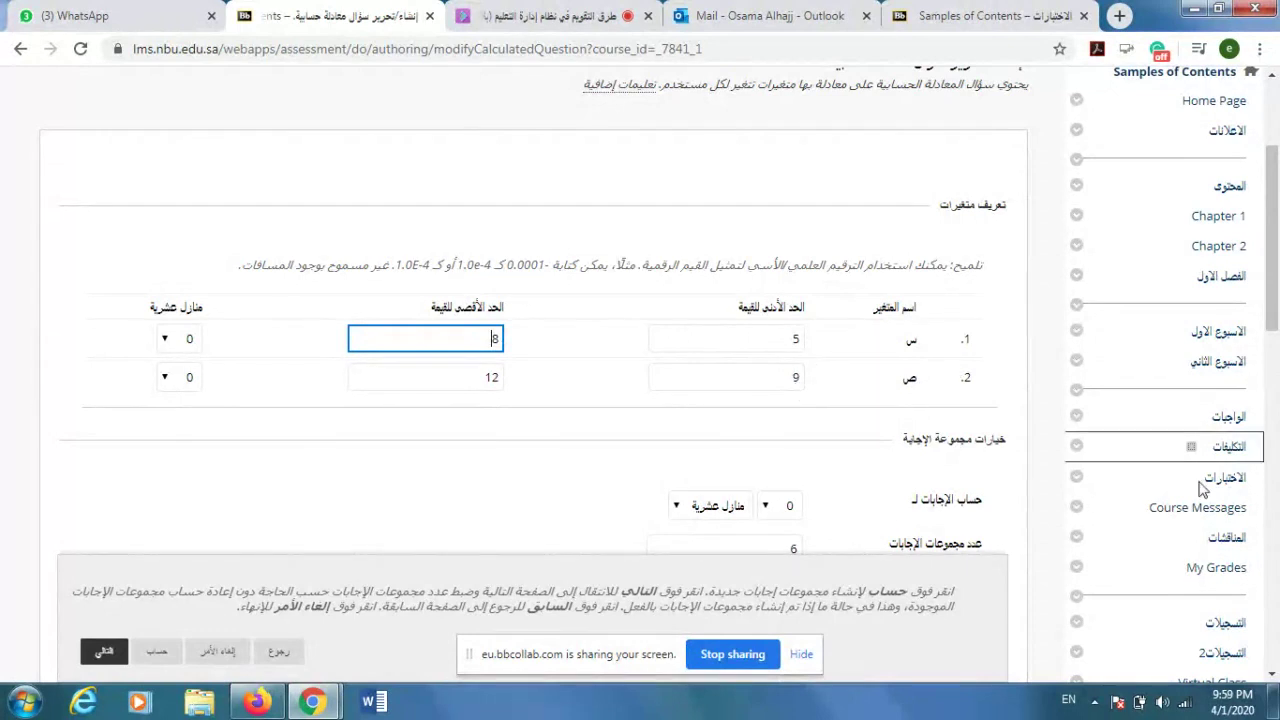
Set ص minimum to 4 and maximum from 12 to 10.
left_click(1273, 675)
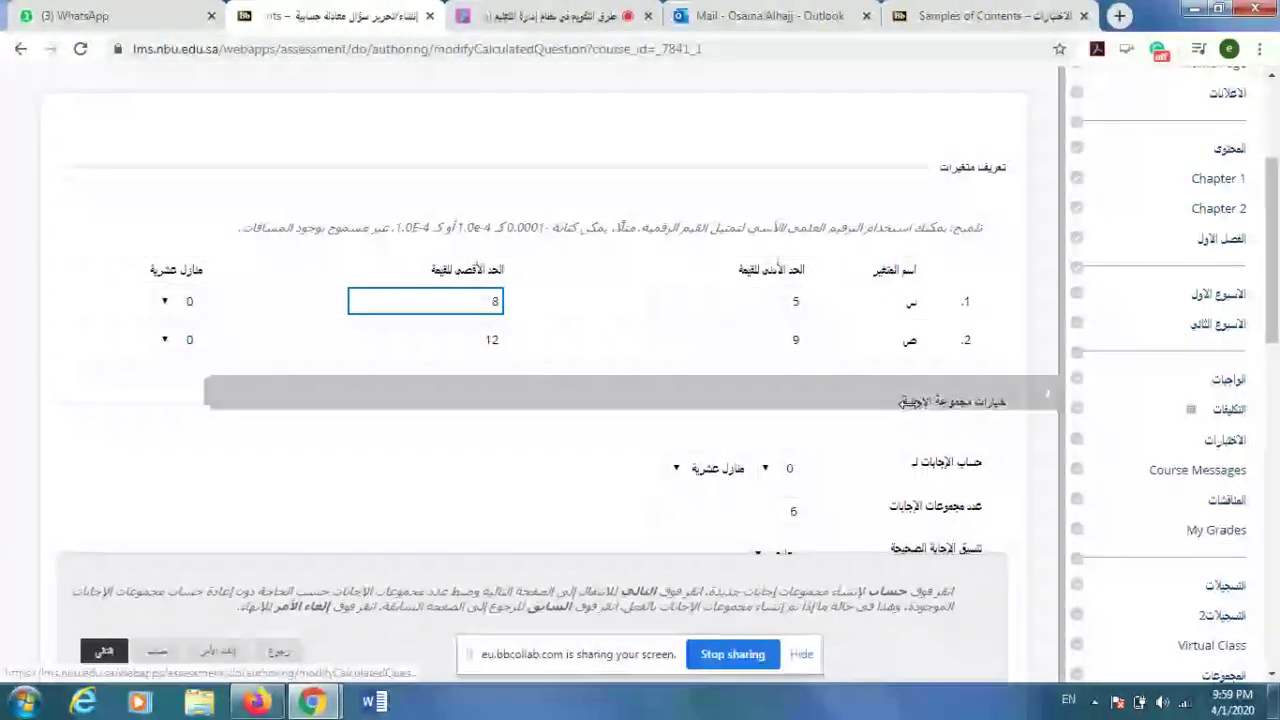
left_click(797, 339)
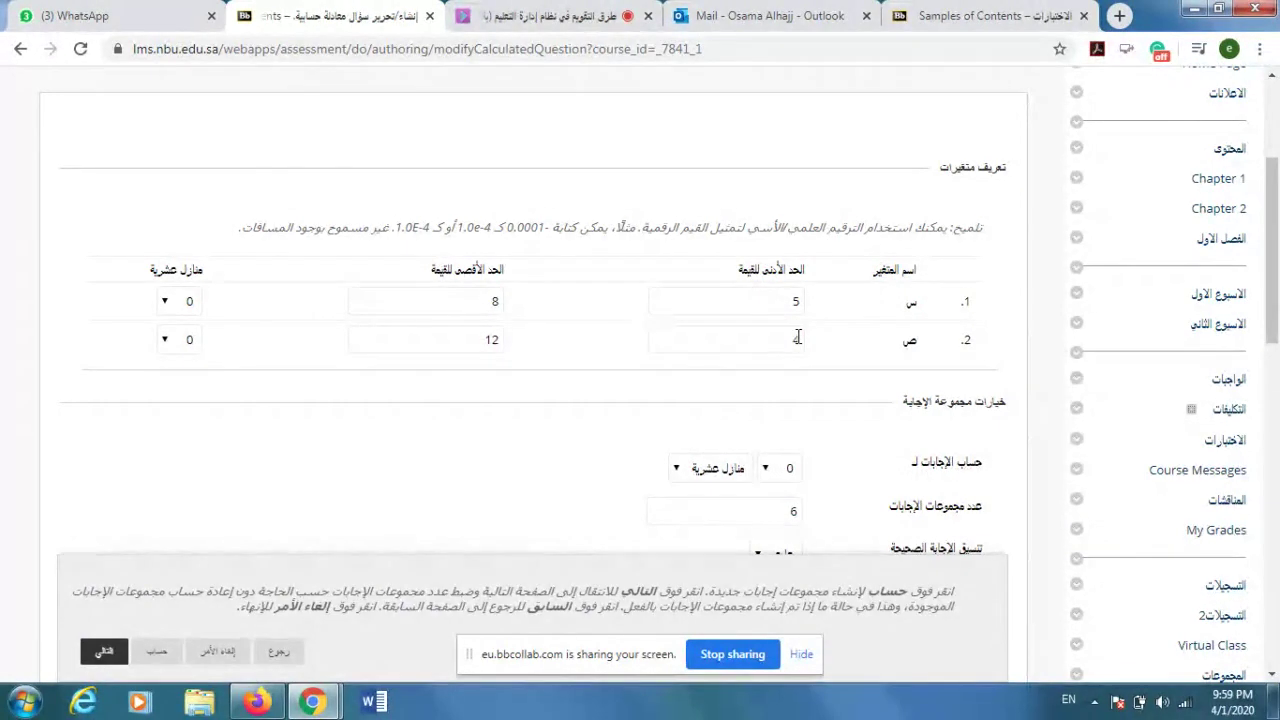
double_click(494, 339)
type("10")
left_click(497, 340)
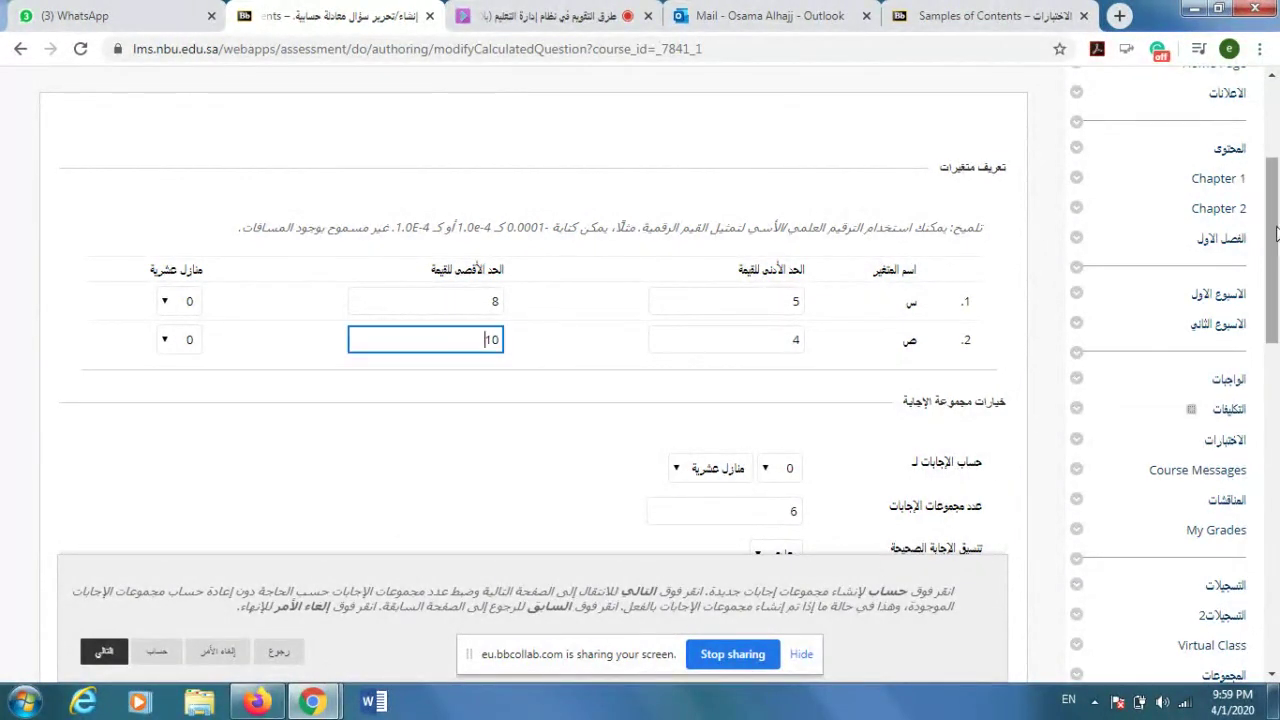
Change عدد مجموعات الإجابات (Number of Answer Sets) from 6 to 10.
left_click_drag(1272, 250, 1272, 268)
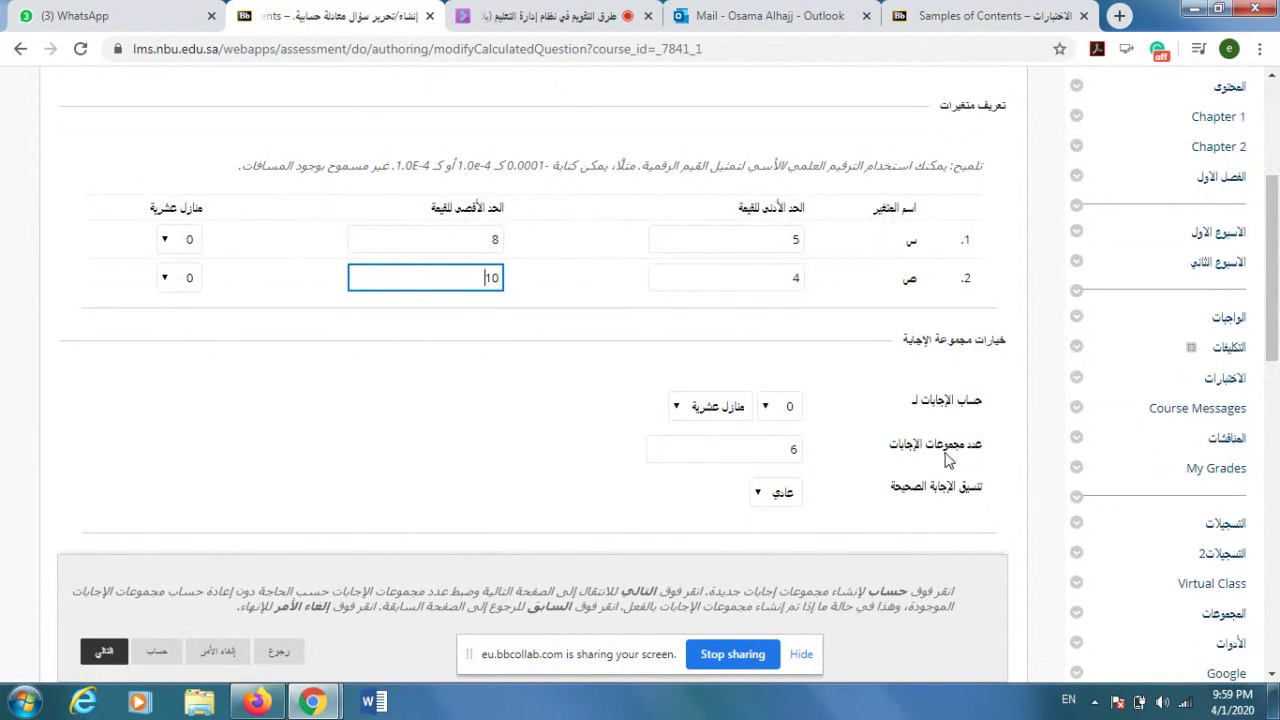
left_click_drag(892, 447, 987, 454)
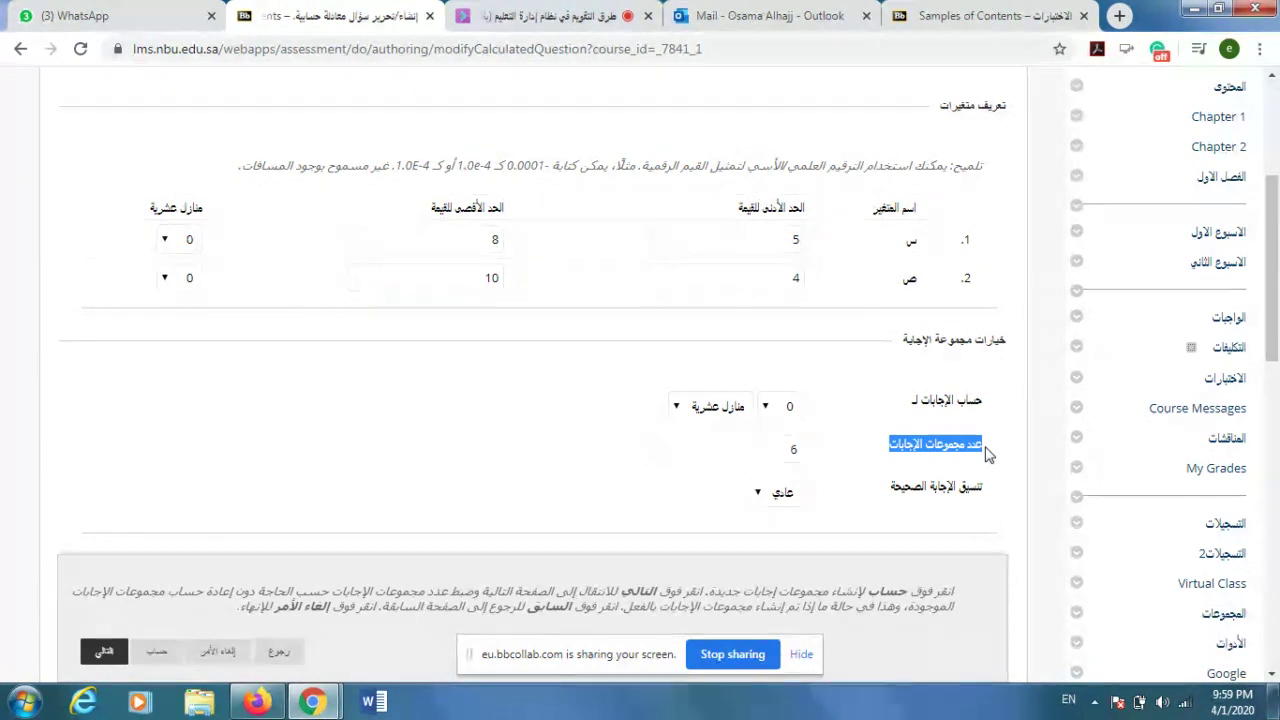
double_click(793, 450)
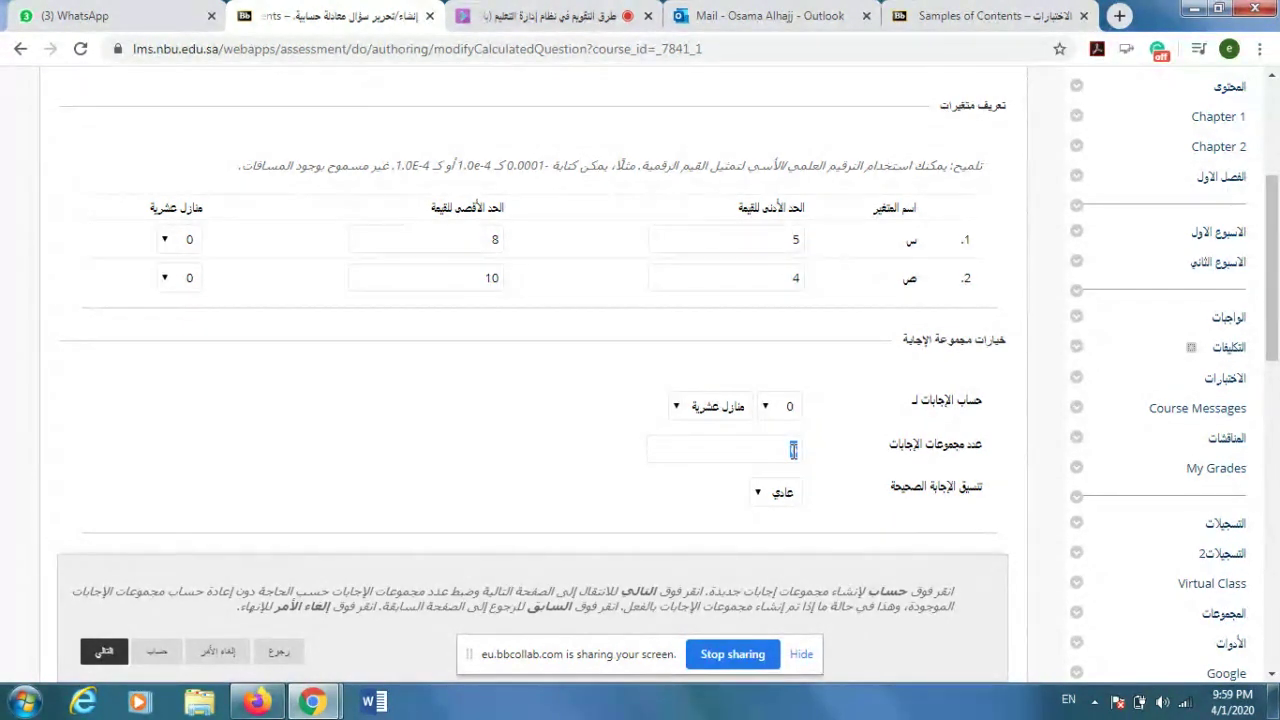
key("BackSpace")
key("BackSpace")
key("BackSpace")
type("2")
type("10")
left_click(790, 449)
scroll(1277, 305, "down", 2)
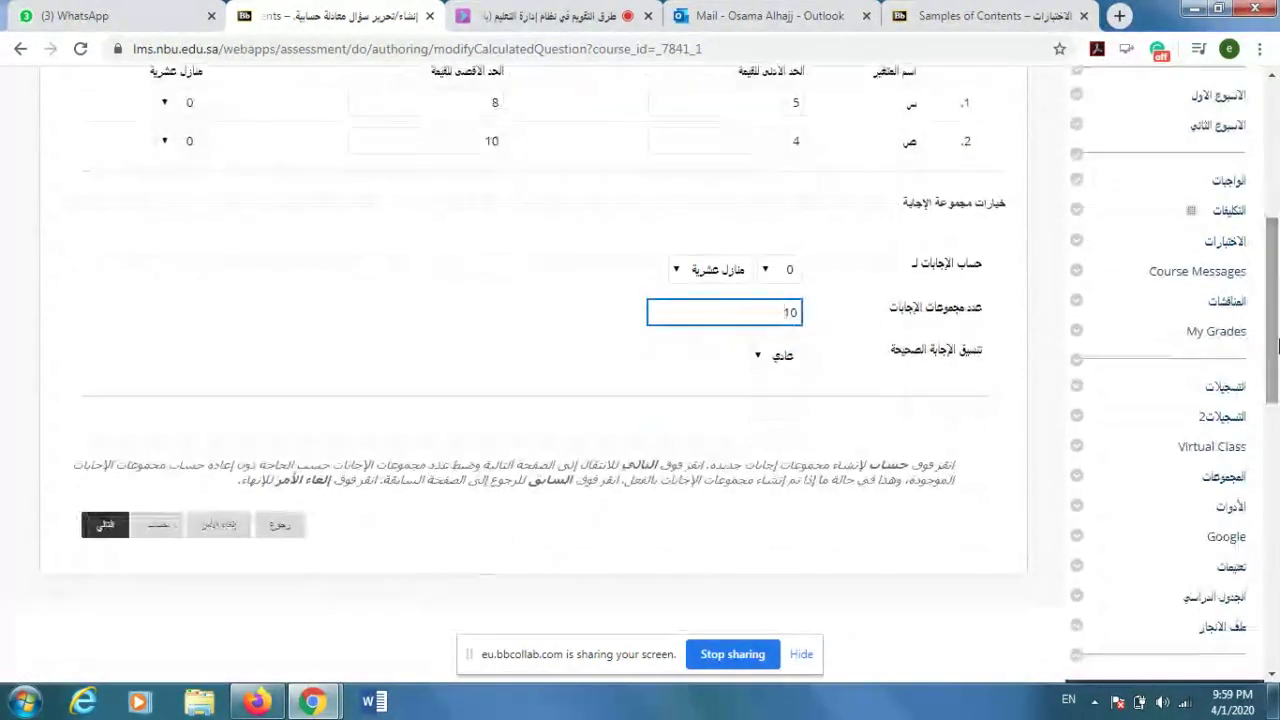
Calculate the answer sets and check computed answers 45 and 54 in rows 1 and 2.
left_click(162, 527)
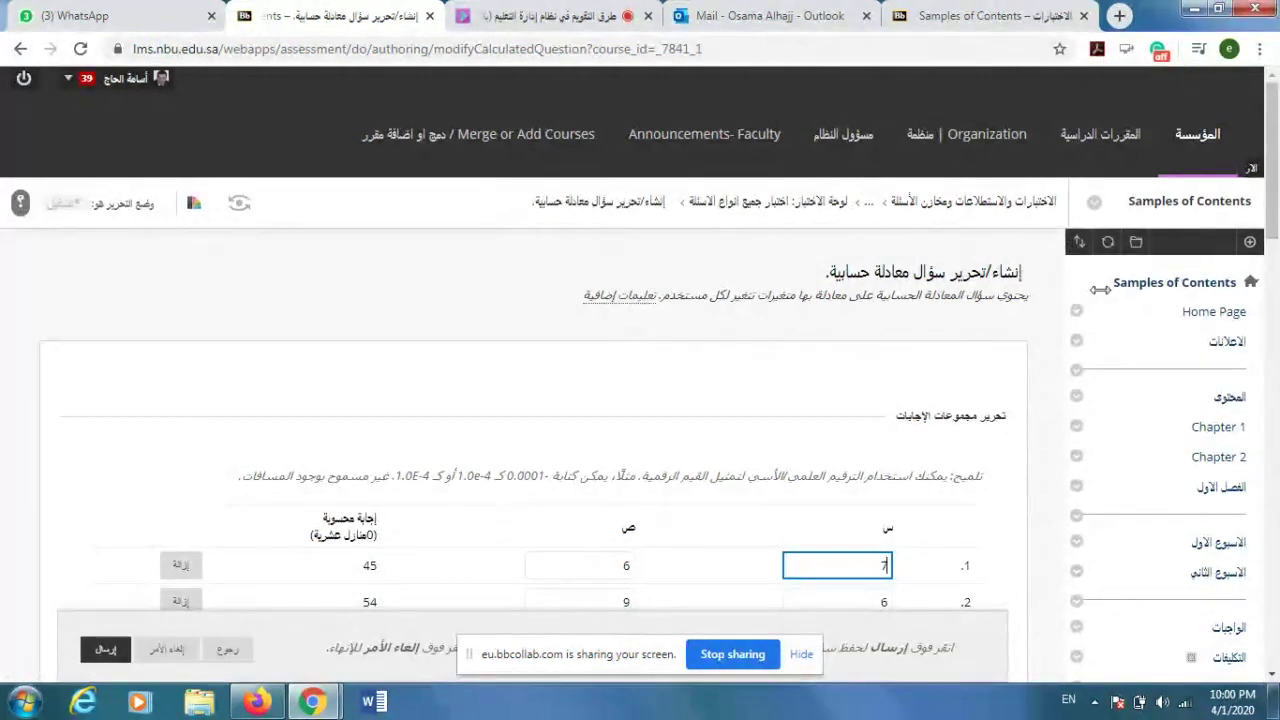
left_click_drag(1277, 145, 1277, 231)
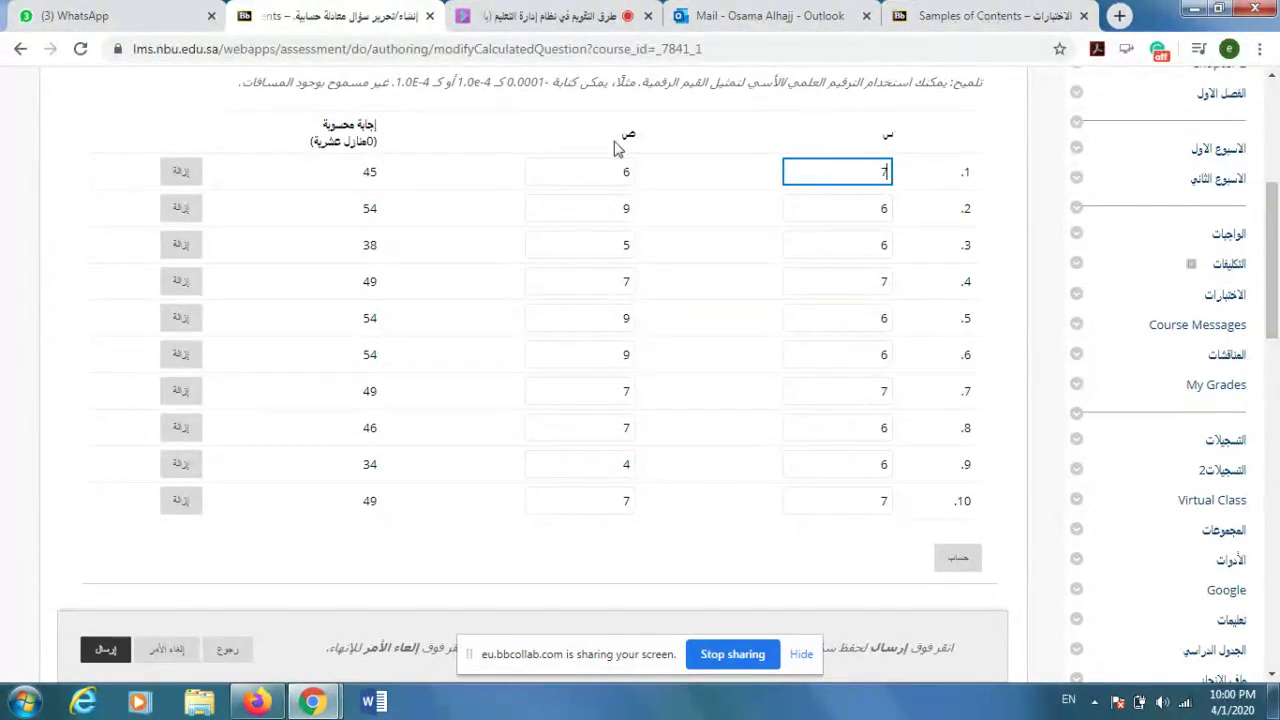
left_click_drag(360, 176, 385, 172)
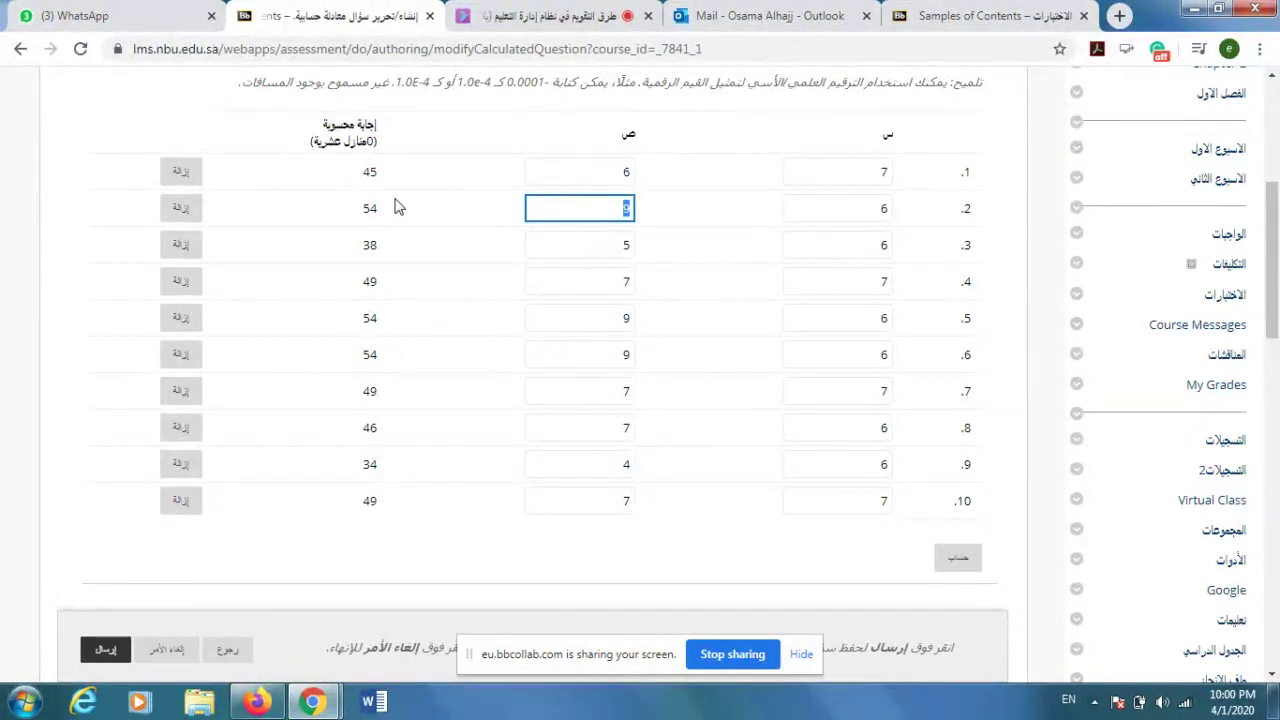
double_click(369, 207)
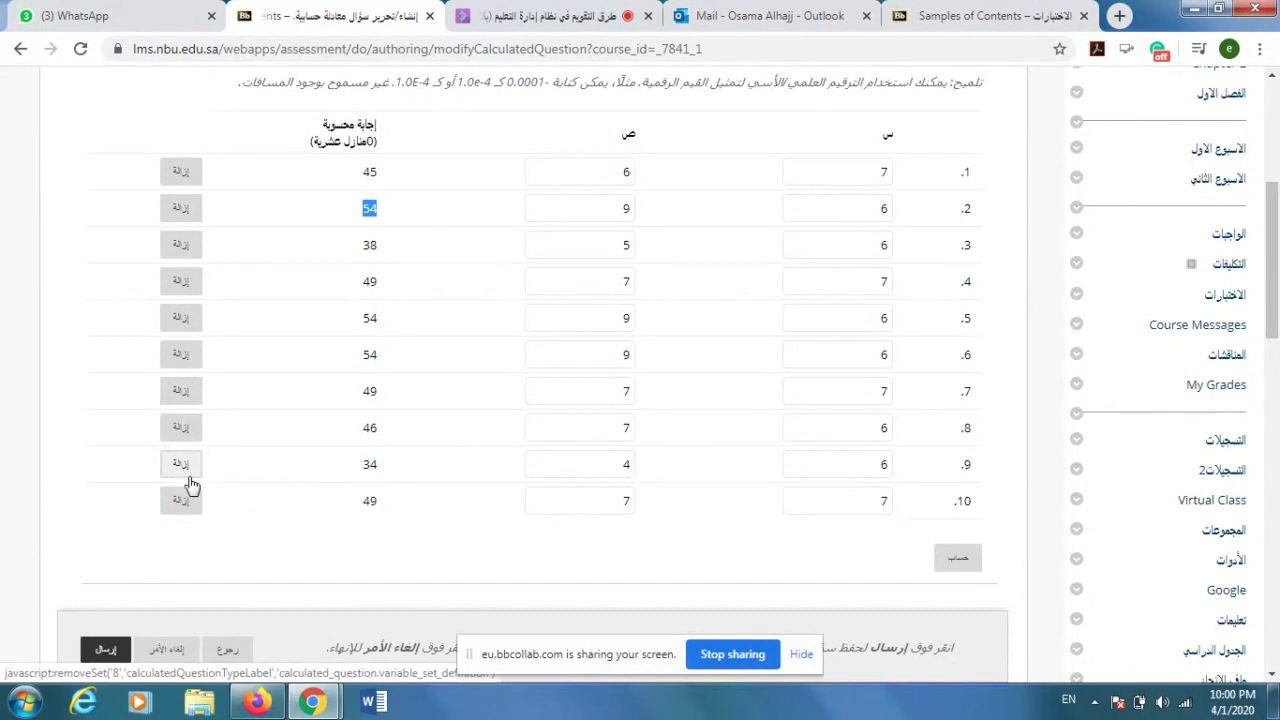
Remove answer set 6, recalculate, then remove answer set 7 from the table.
left_click(184, 358)
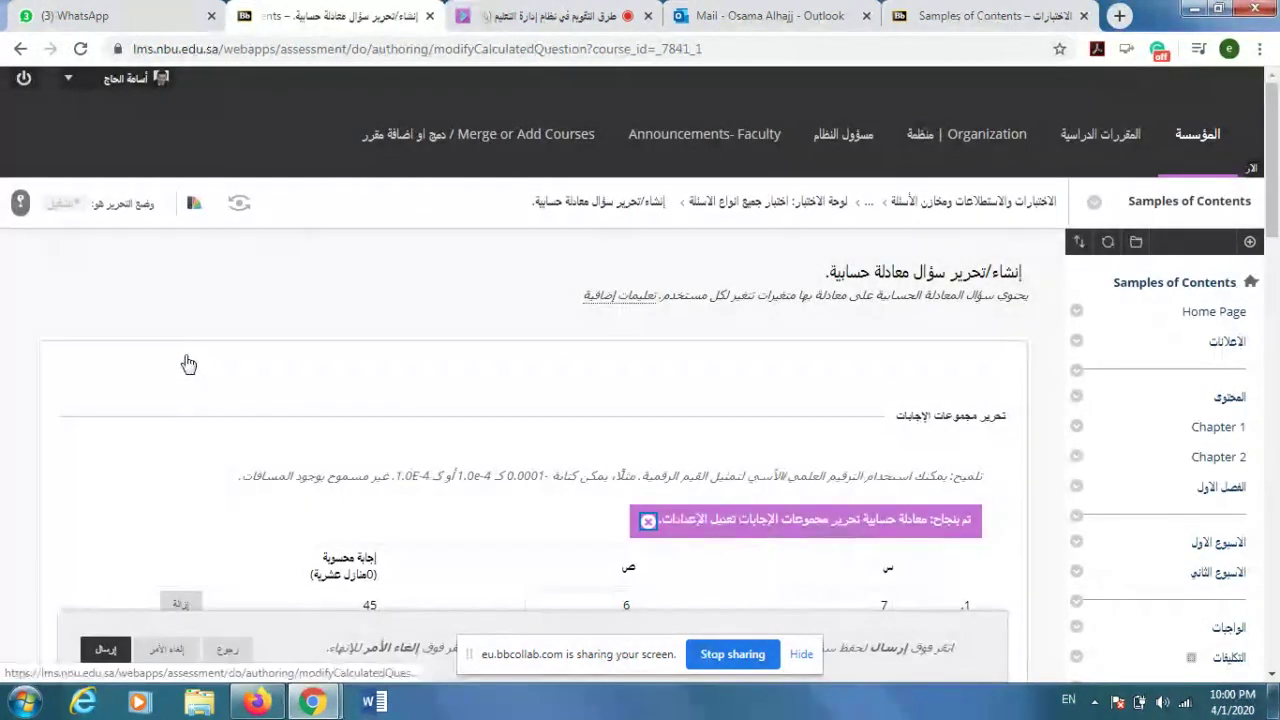
left_click_drag(1276, 166, 1277, 258)
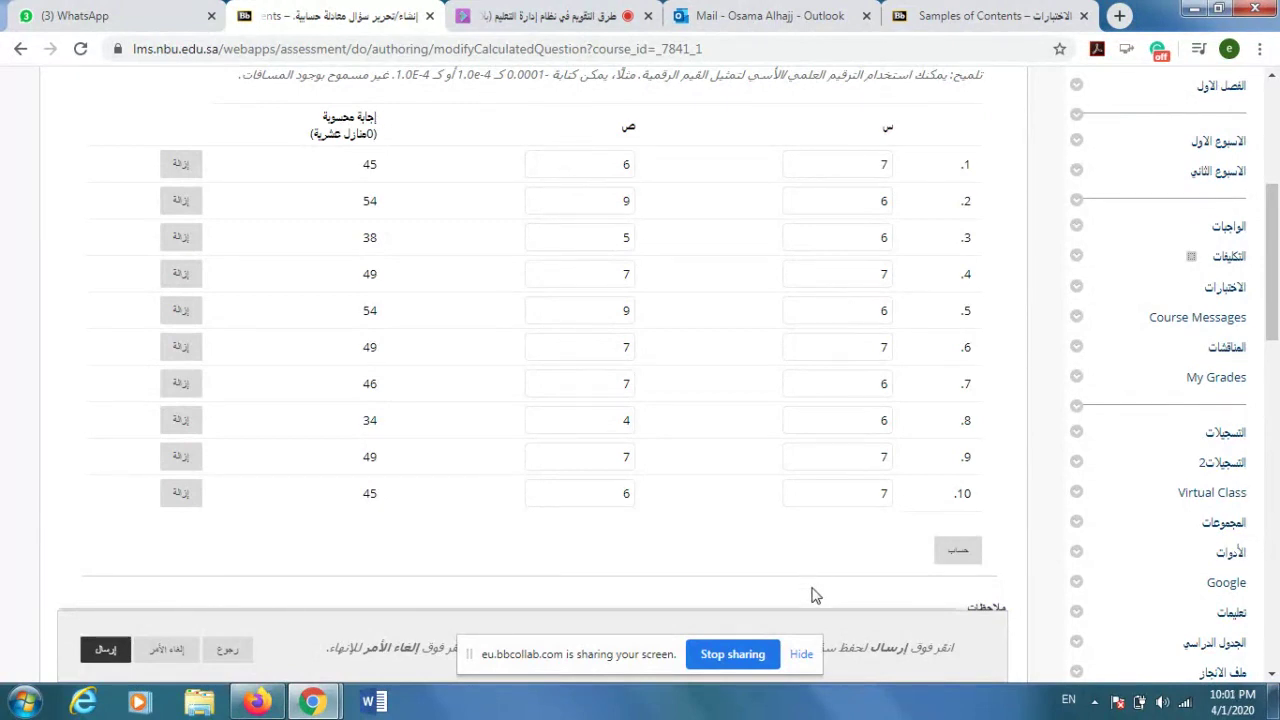
left_click(955, 556)
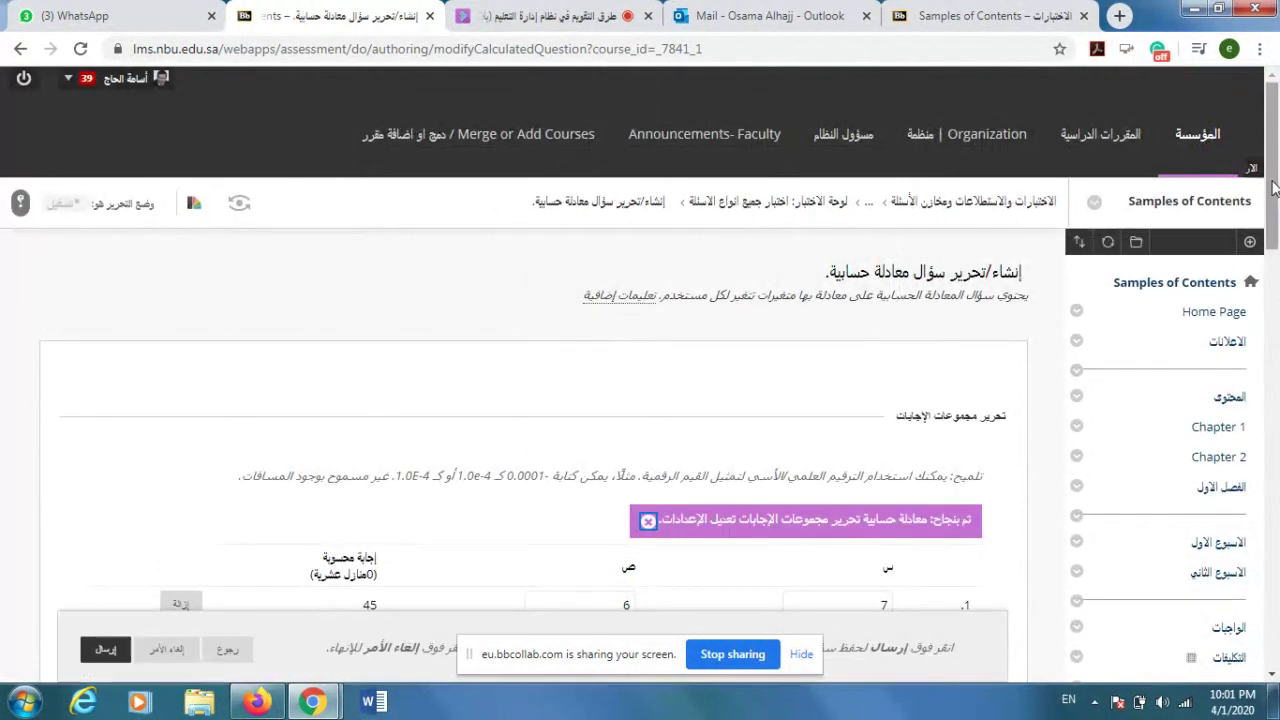
left_click_drag(1273, 188, 1278, 280)
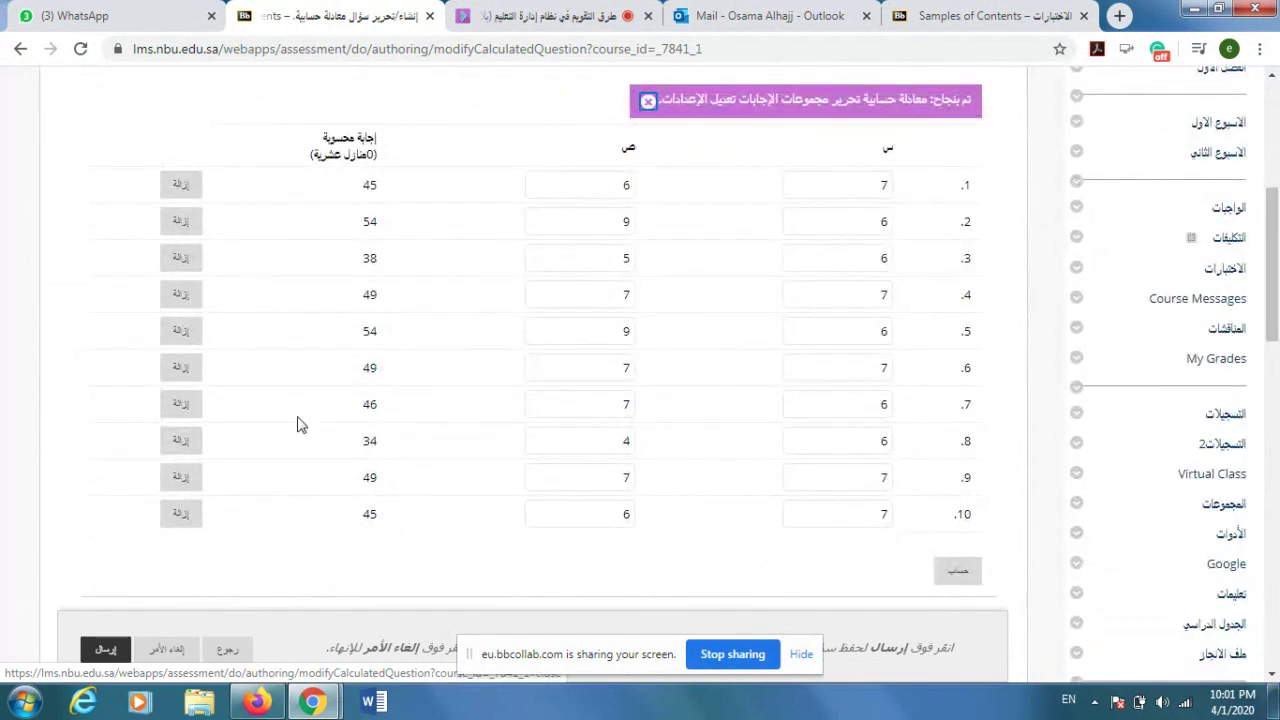
scroll(297, 425, "down", 1)
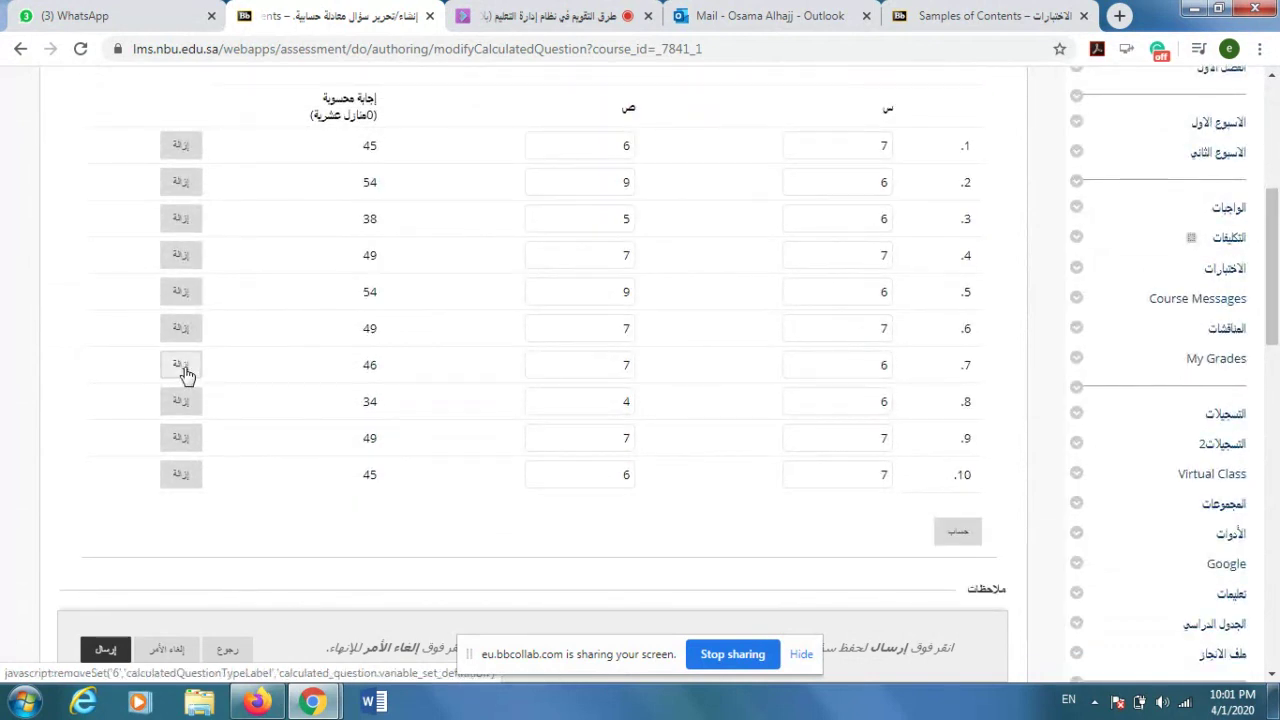
left_click(186, 373)
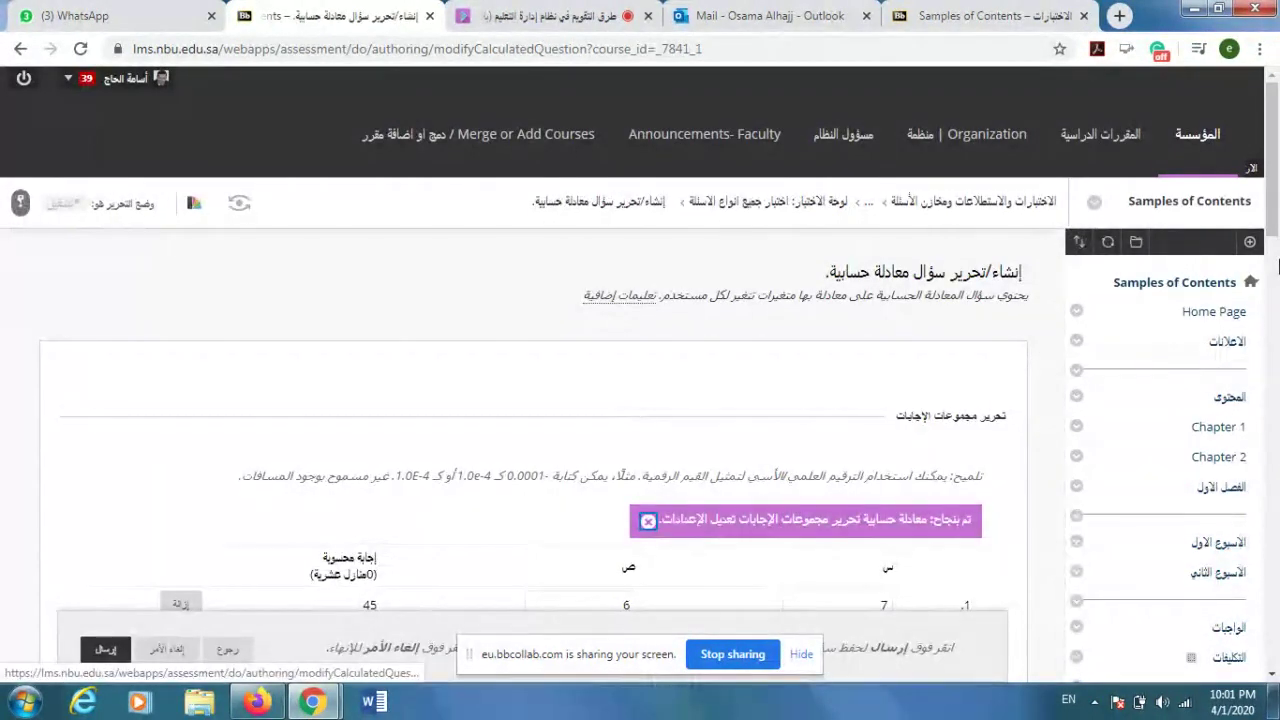
Submit the calculated question, returning to the test canvas with 21 questions worth 210 points.
scroll(1278, 240, "down", 3)
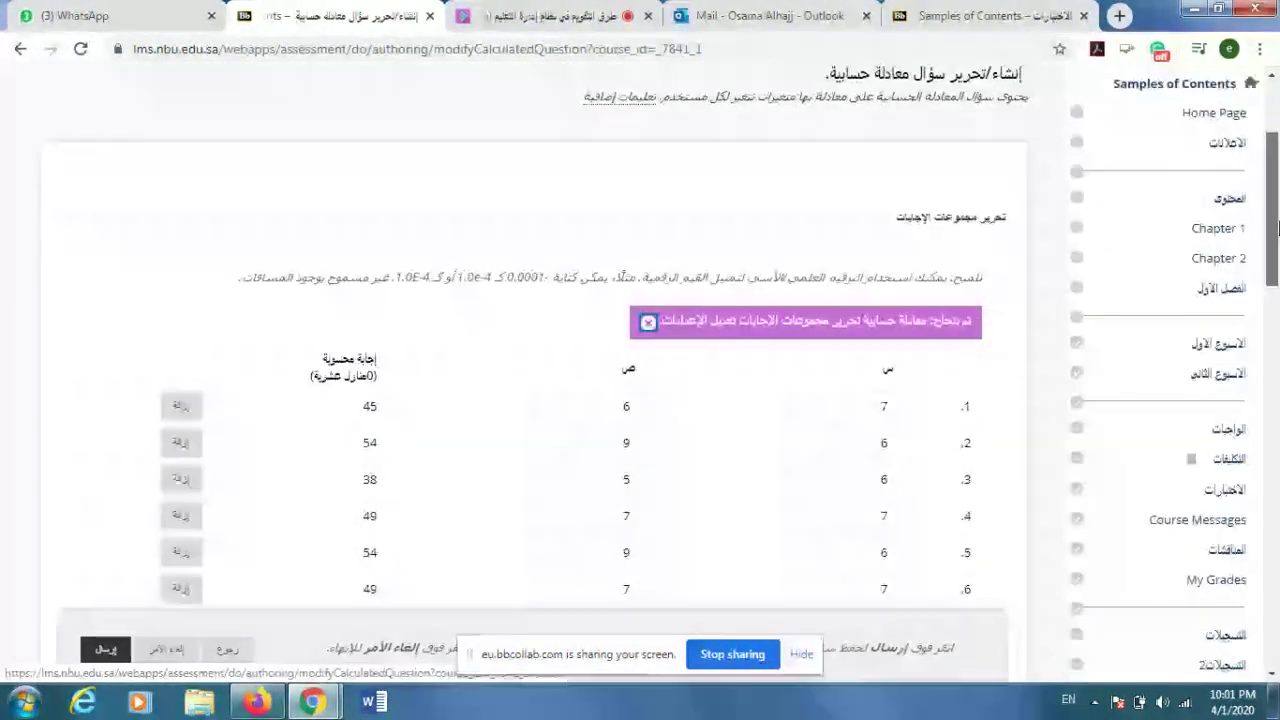
scroll(1278, 240, "down", 2)
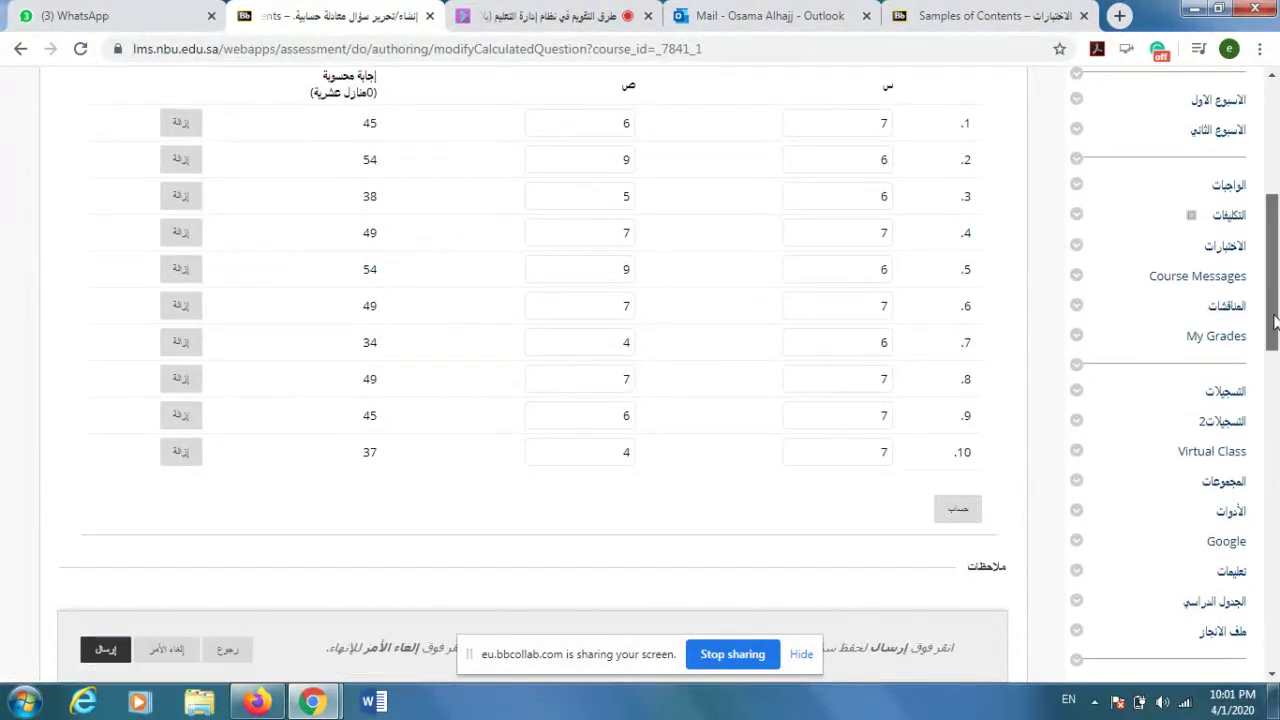
mouse_move(1274, 332)
left_mouse_down()
mouse_move(1276, 396)
mouse_move(1275, 313)
left_mouse_up()
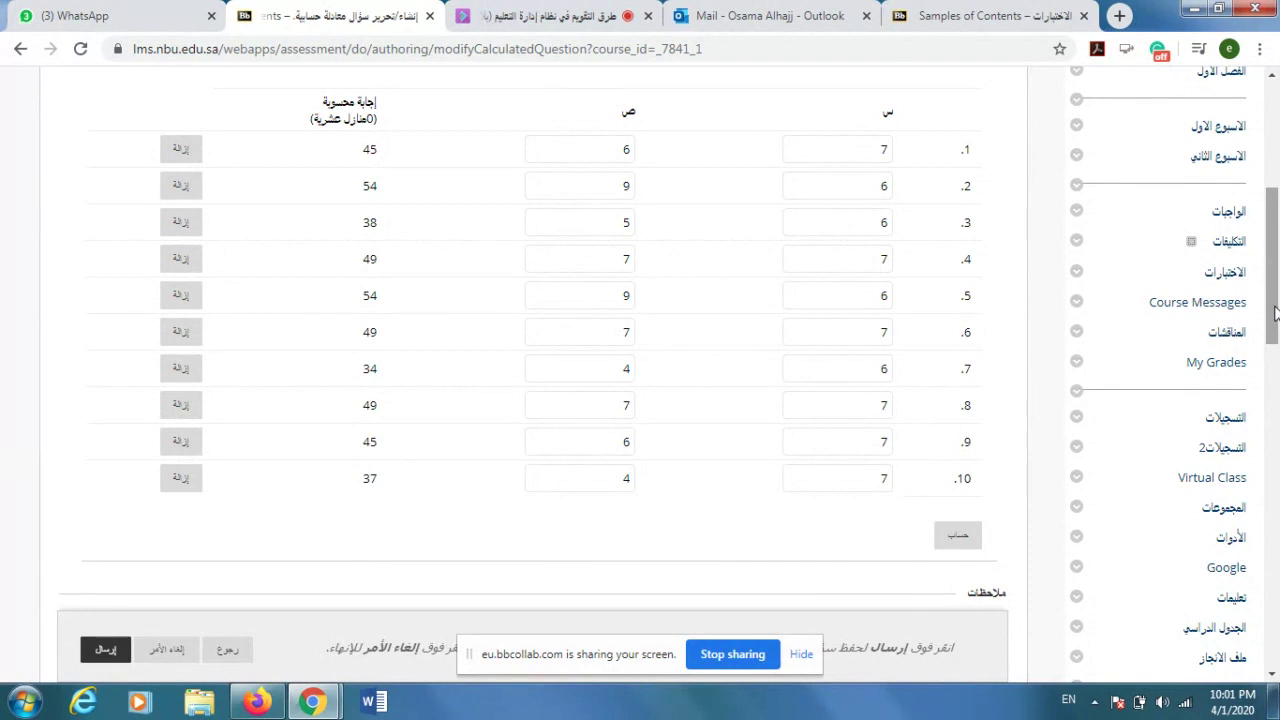
mouse_move(1275, 313)
left_mouse_down()
mouse_move(1277, 561)
mouse_move(1265, 300)
mouse_move(1273, 474)
mouse_move(1270, 316)
left_mouse_up()
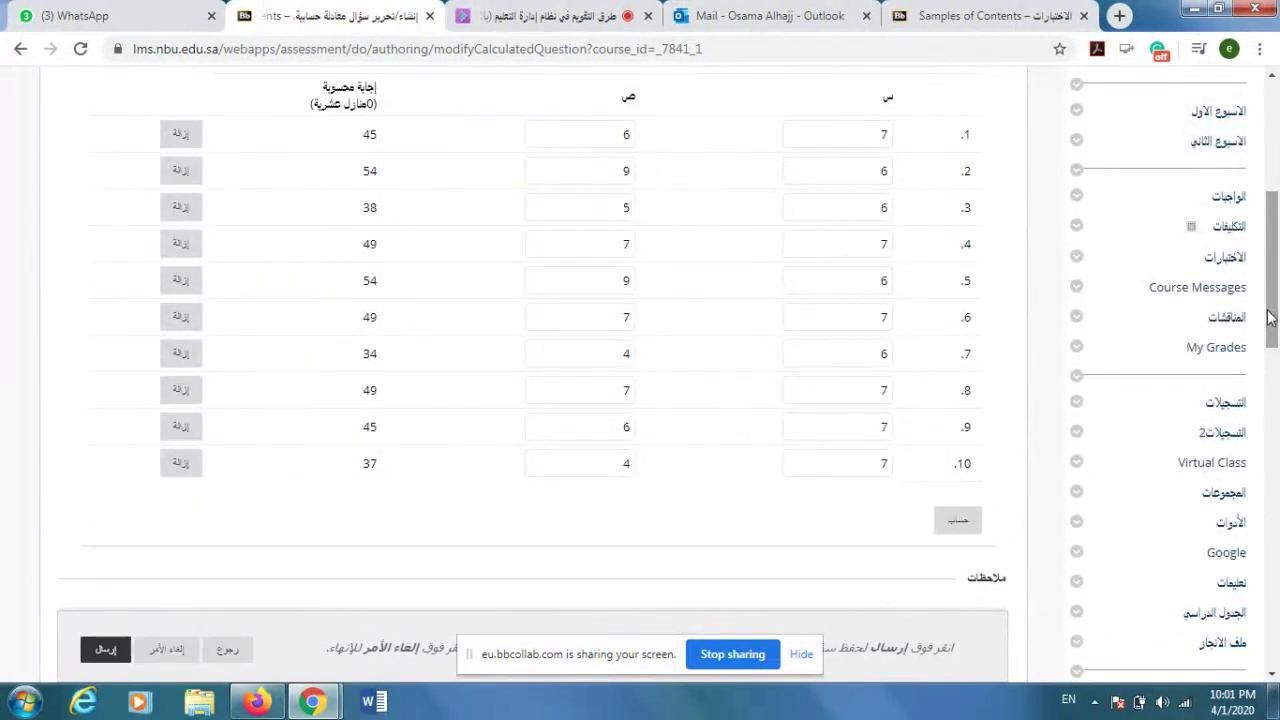
left_click_drag(1279, 297, 1278, 562)
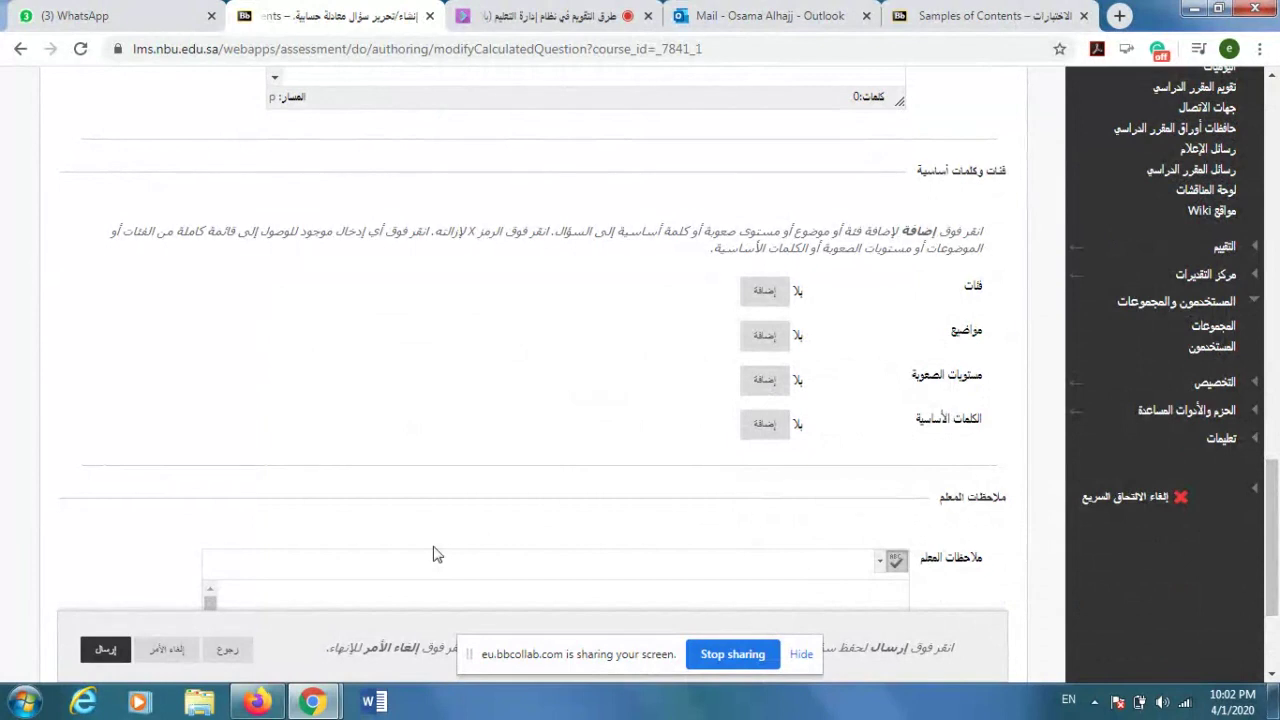
left_click(106, 651)
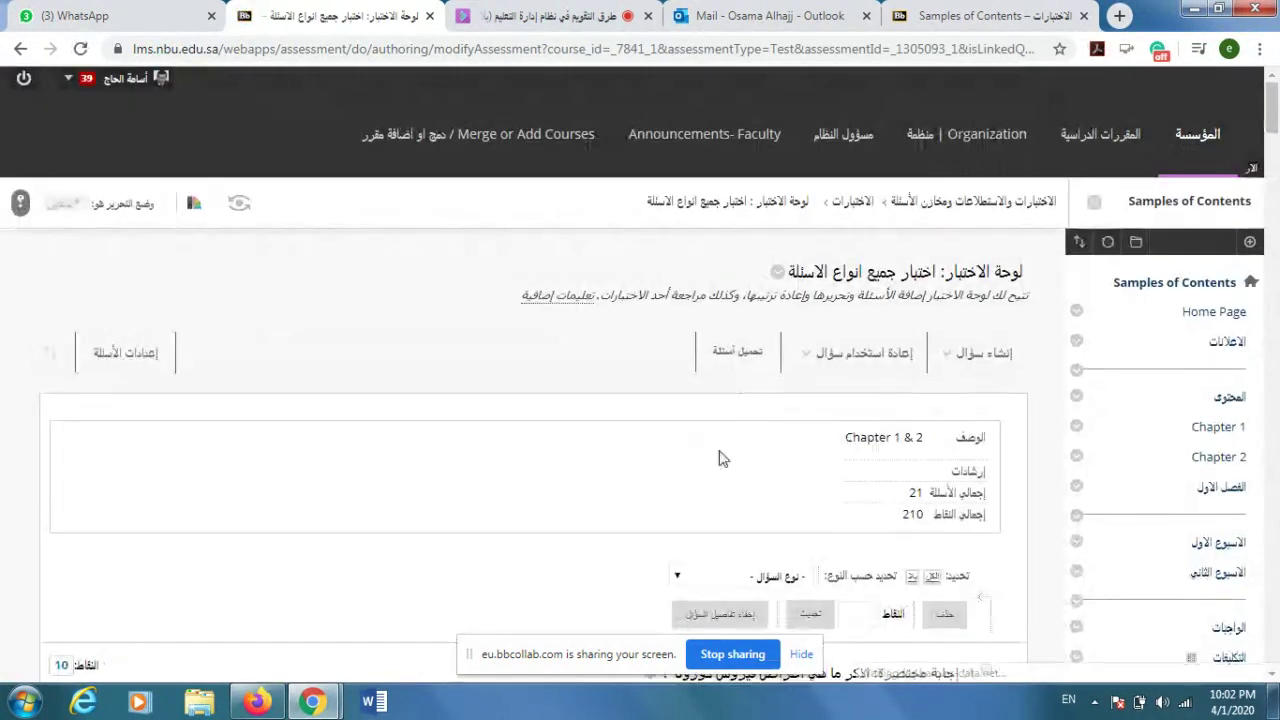
Scroll down to question 20 and open its options menu.
left_click_drag(1275, 128, 1276, 601)
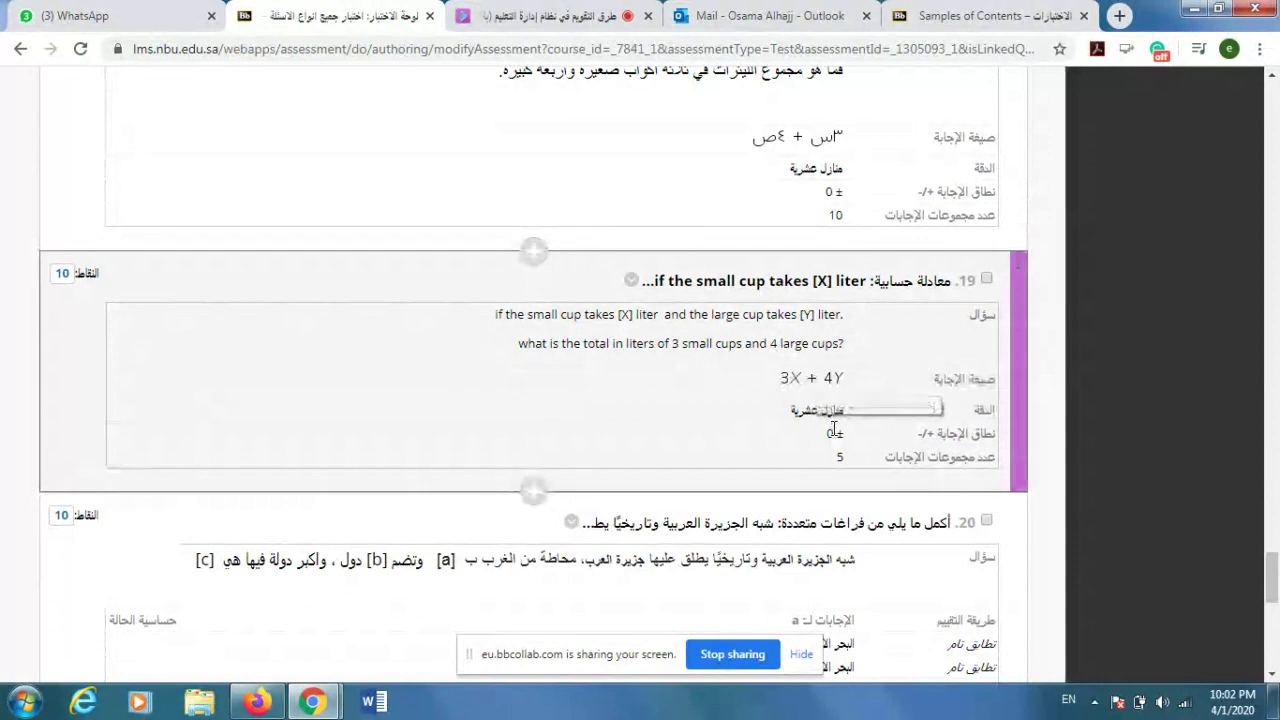
scroll(1040, 470, "down", 1)
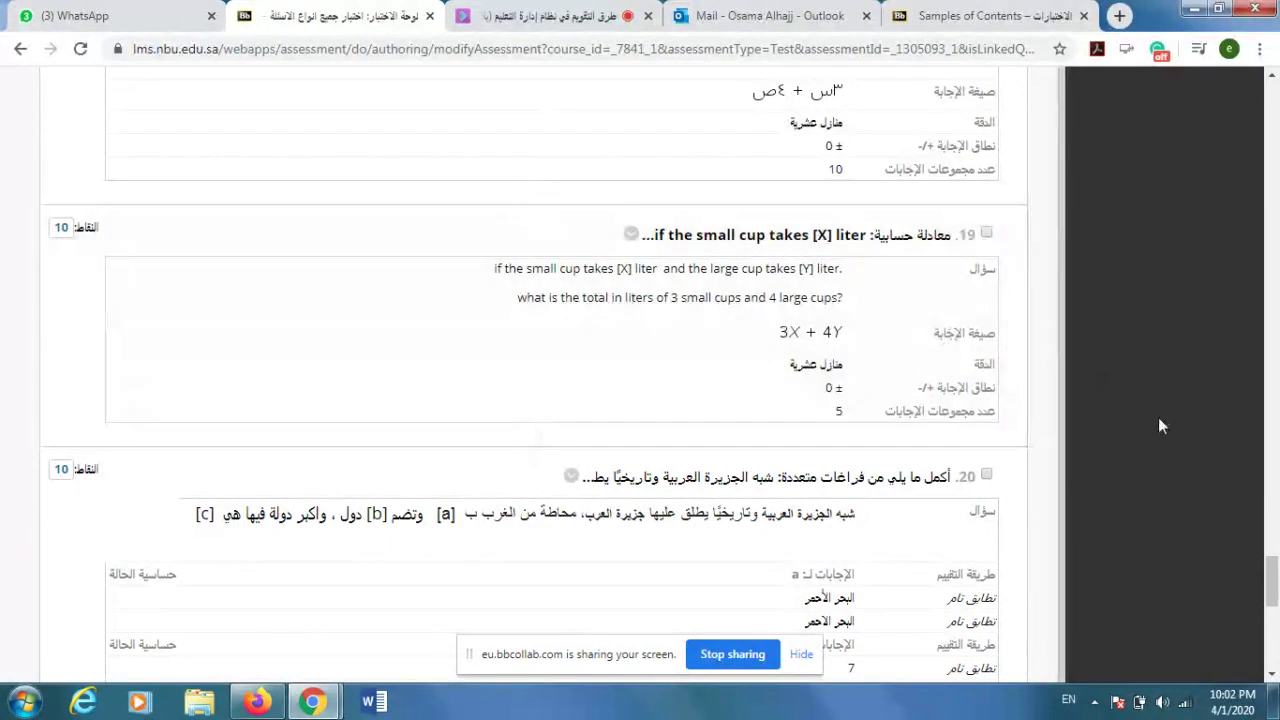
left_click_drag(1275, 583, 1275, 610)
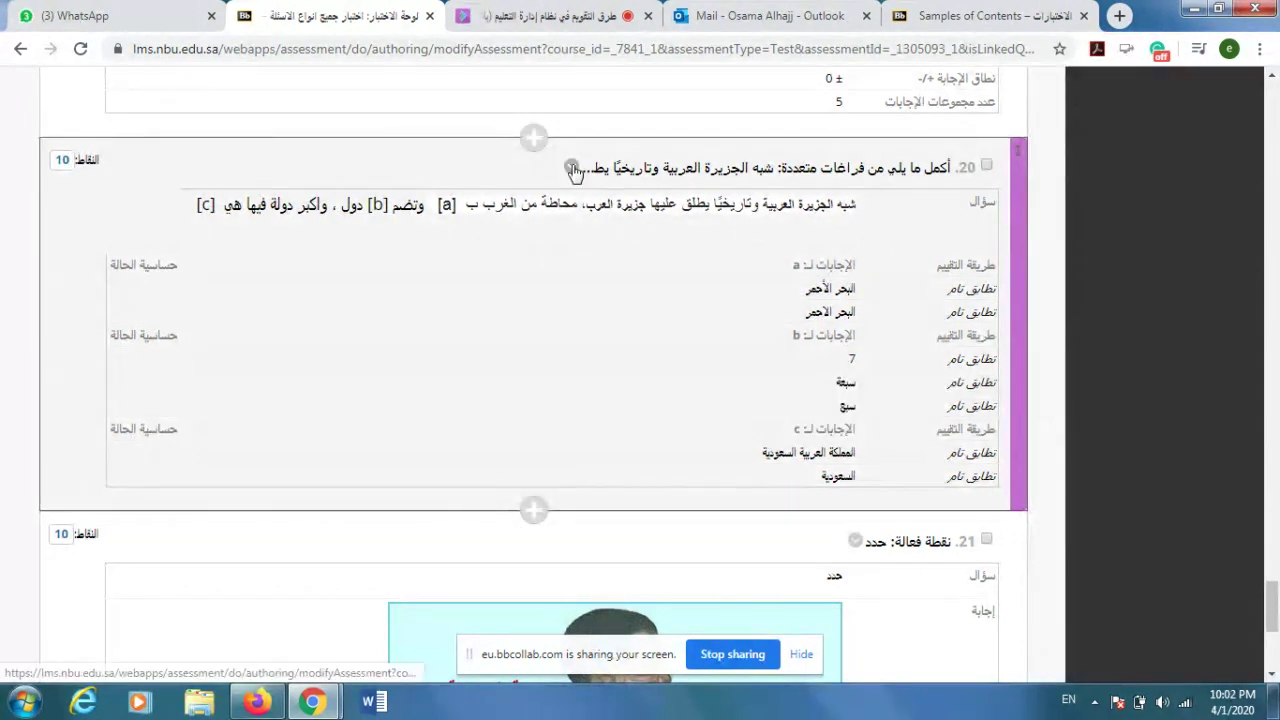
left_click(575, 172)
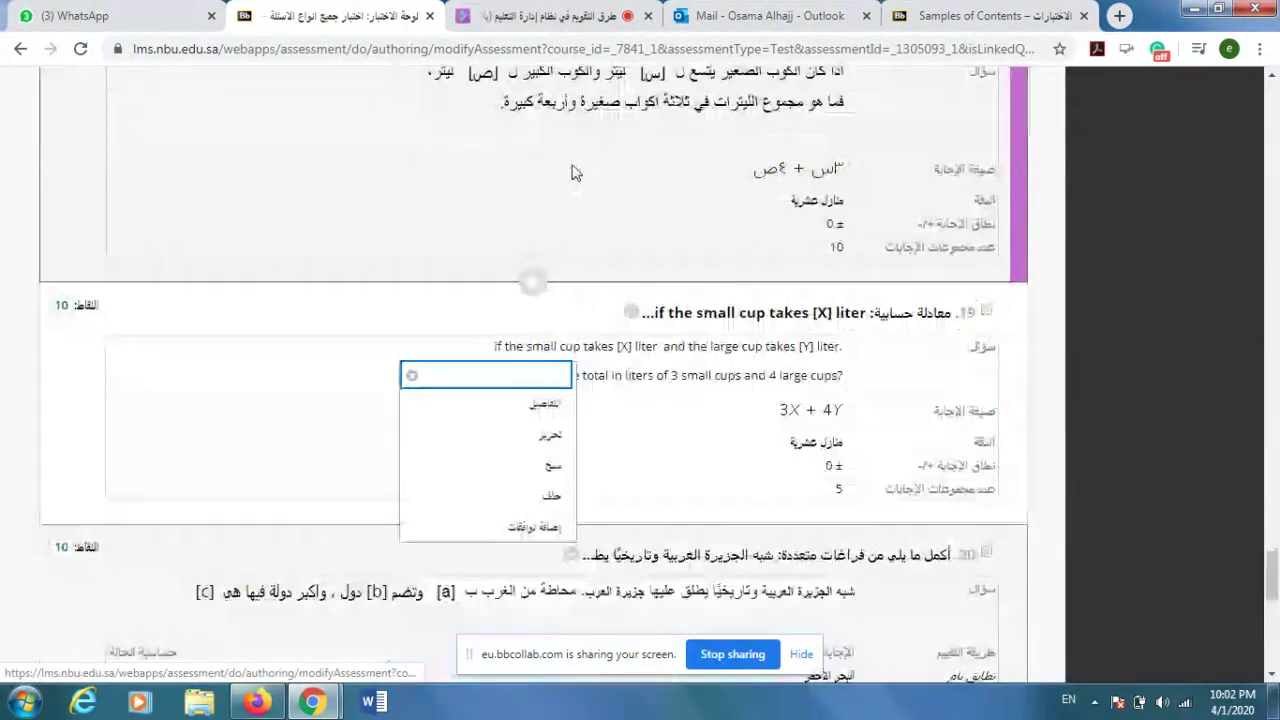
Edit question 20, read through its text, and continue to blank A's accepted answers.
left_click(553, 438)
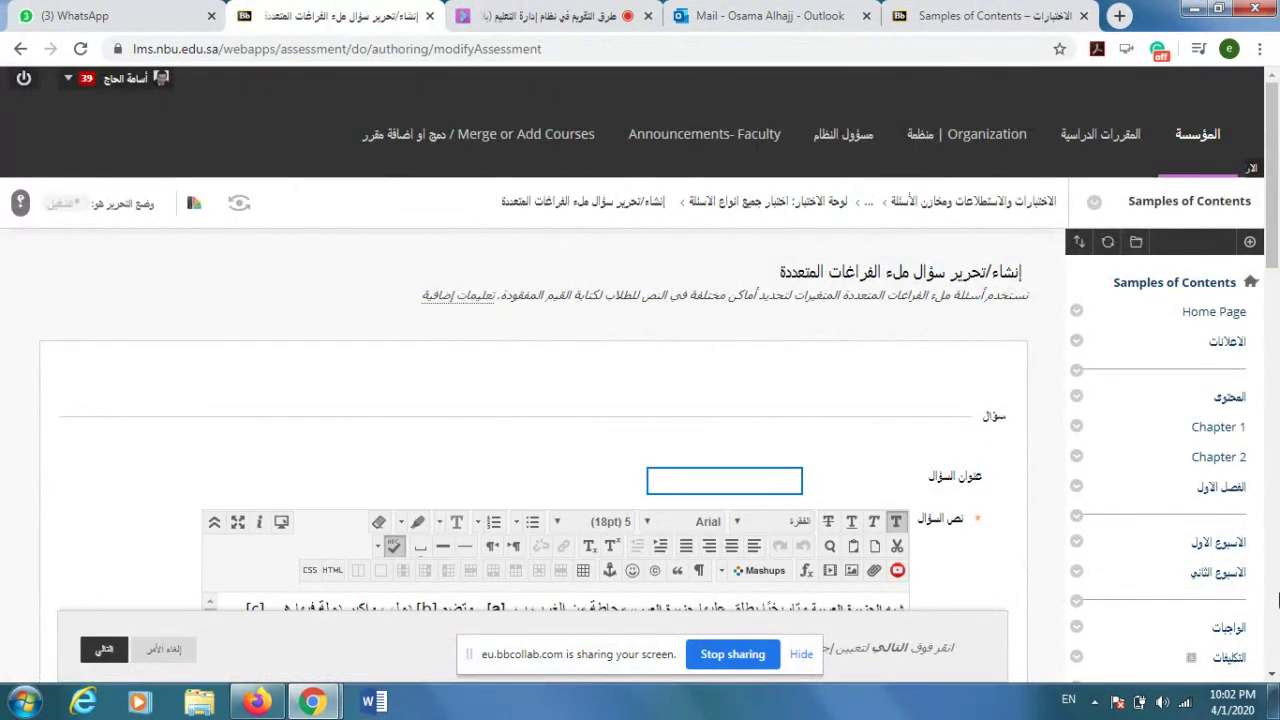
scroll(1273, 676, "down", 4)
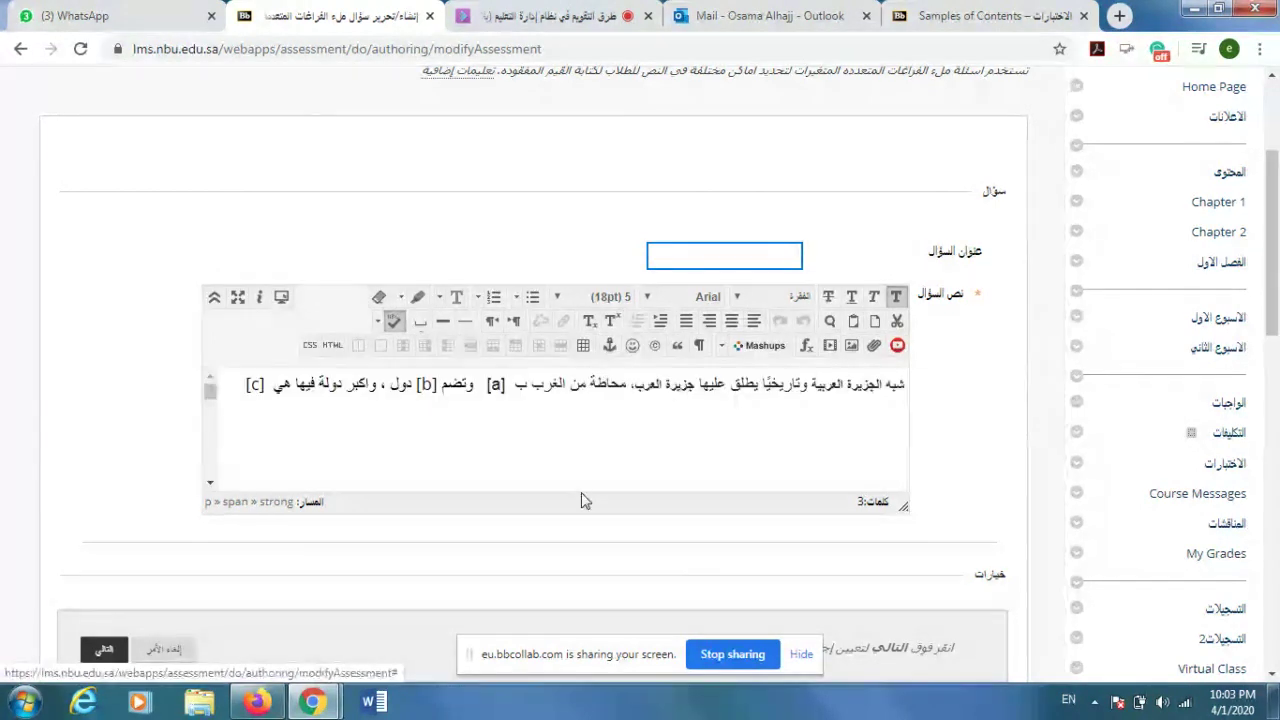
scroll(1270, 272, "down", 1)
scroll(1272, 272, "down", 1)
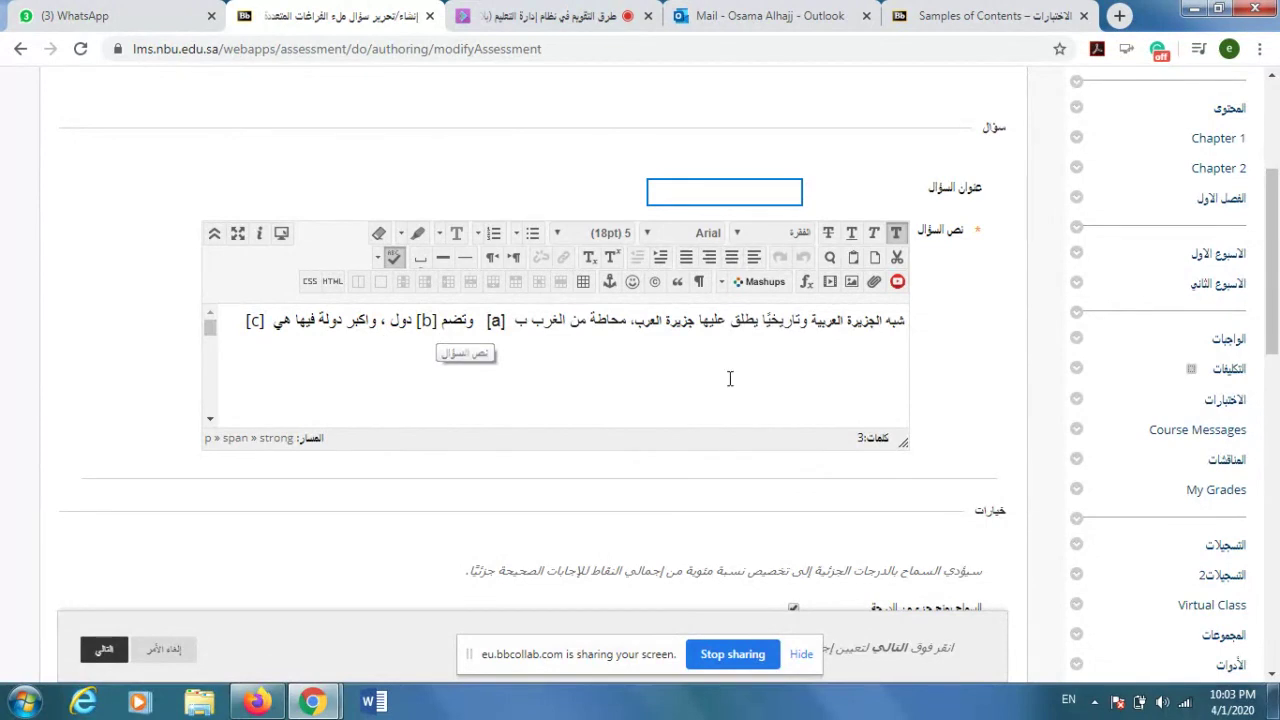
scroll(1276, 272, "down", 1)
scroll(1276, 272, "down", 3)
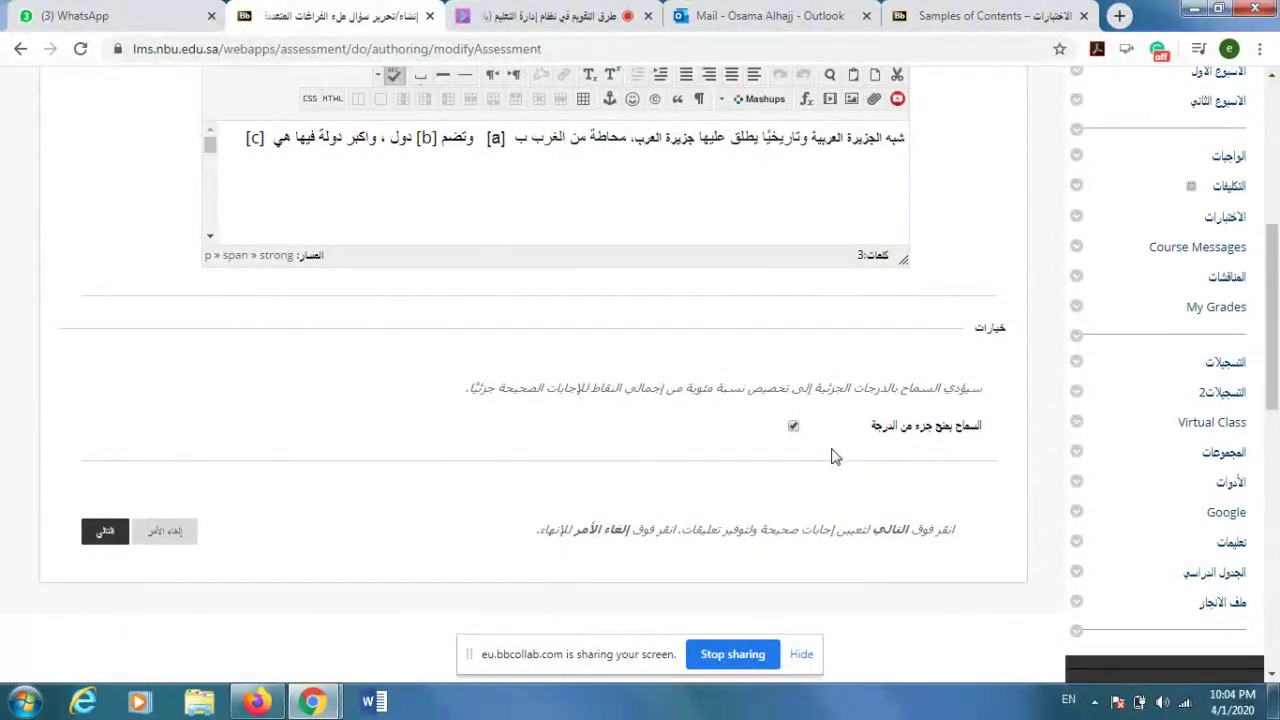
left_click(105, 532)
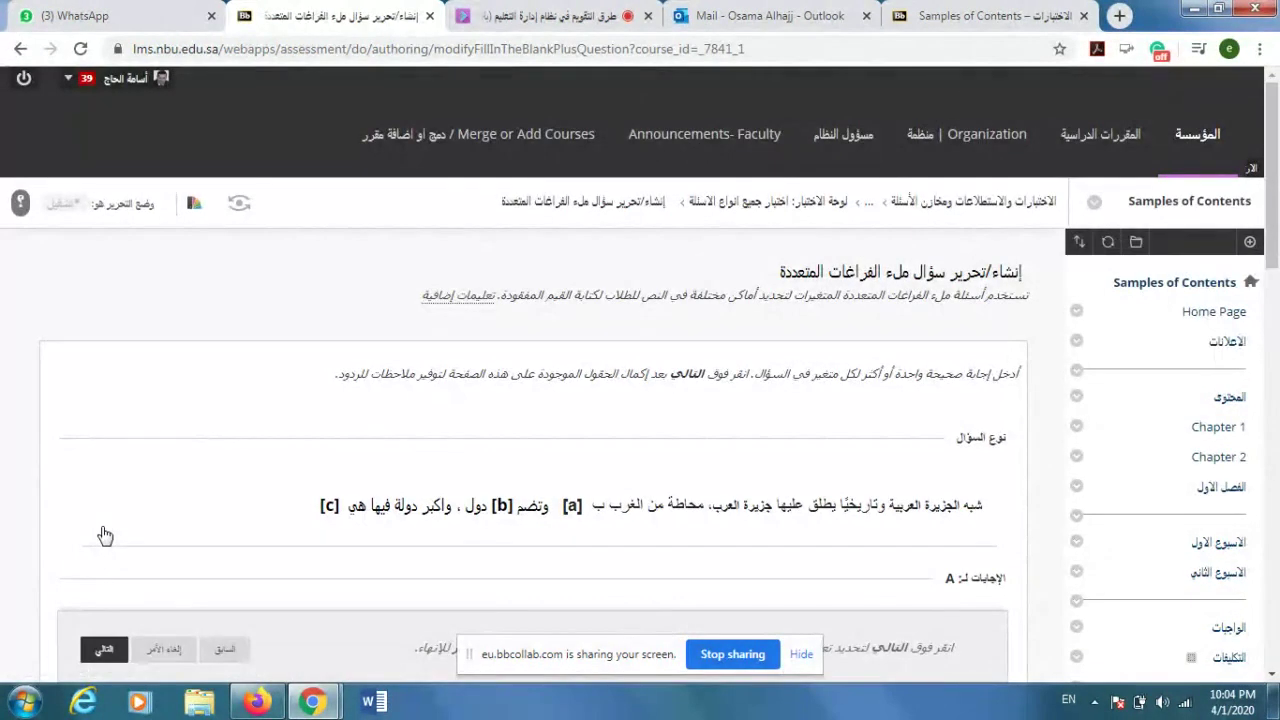
Try Contains and Pattern Match for answers 1 and 2, then set both back to Exact Match.
left_click_drag(1275, 195, 1277, 281)
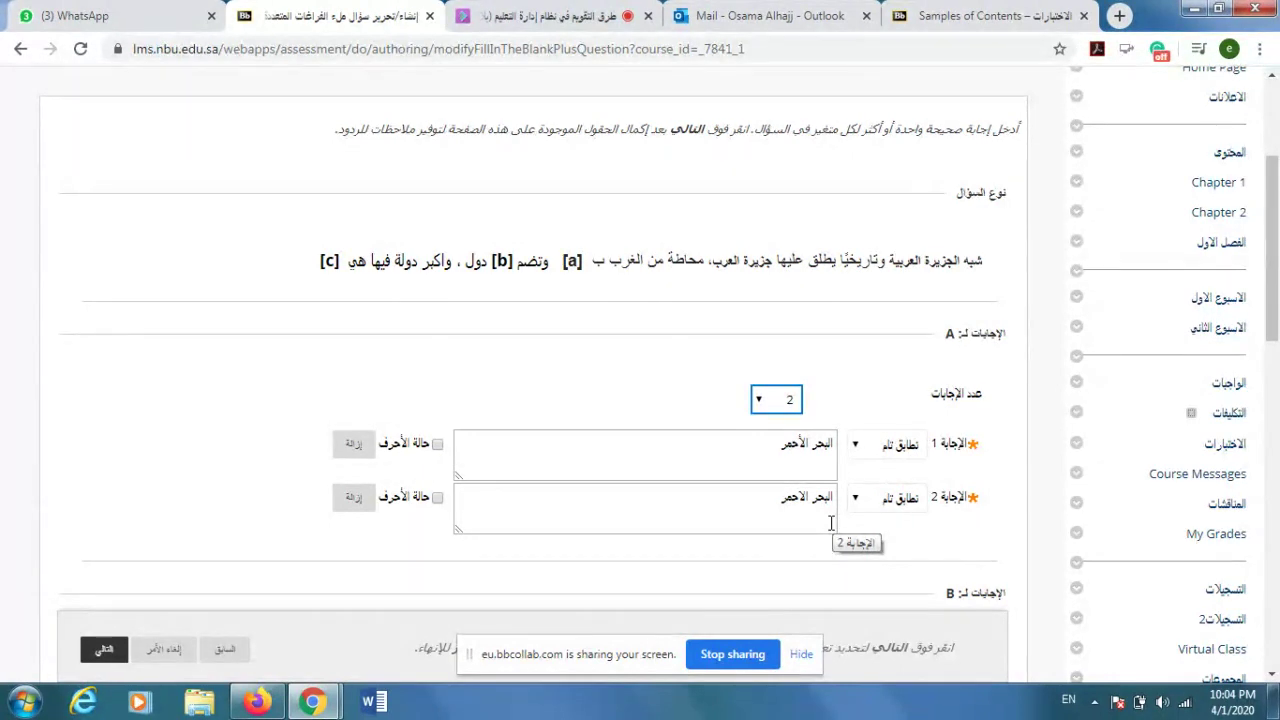
left_click(874, 446)
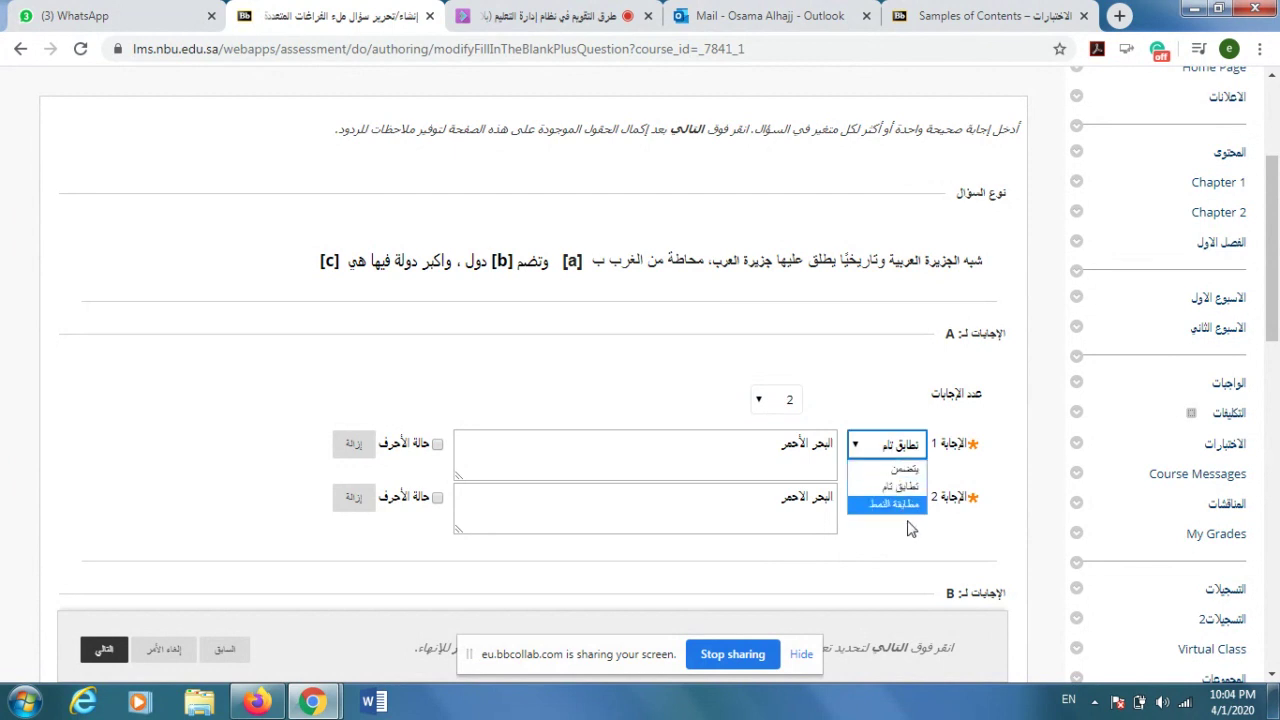
left_click(901, 472)
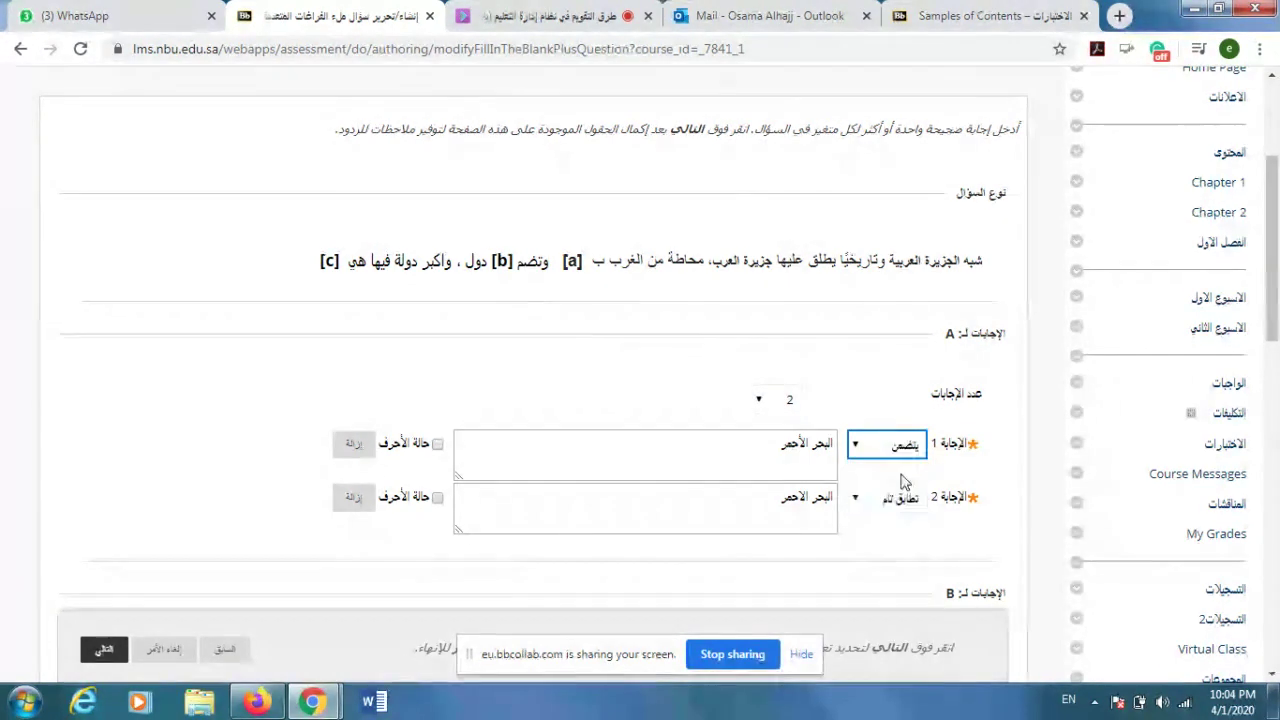
left_click(886, 505)
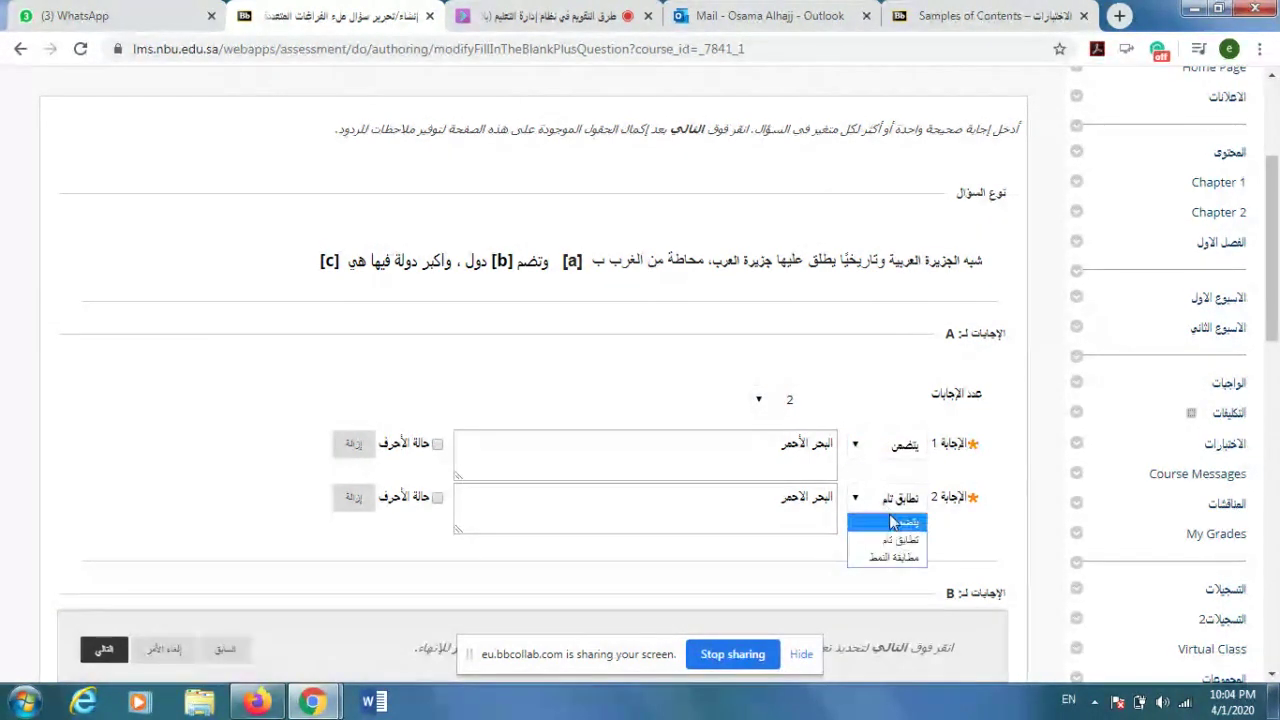
left_click(897, 558)
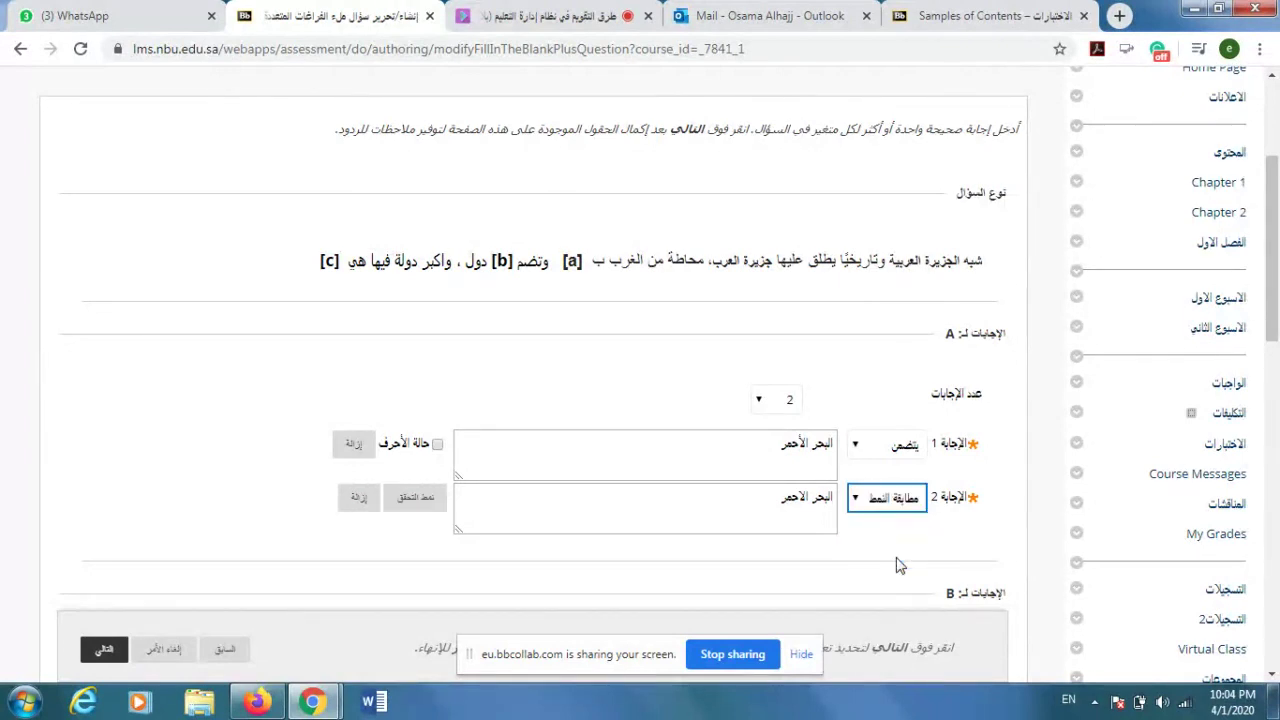
left_click(897, 450)
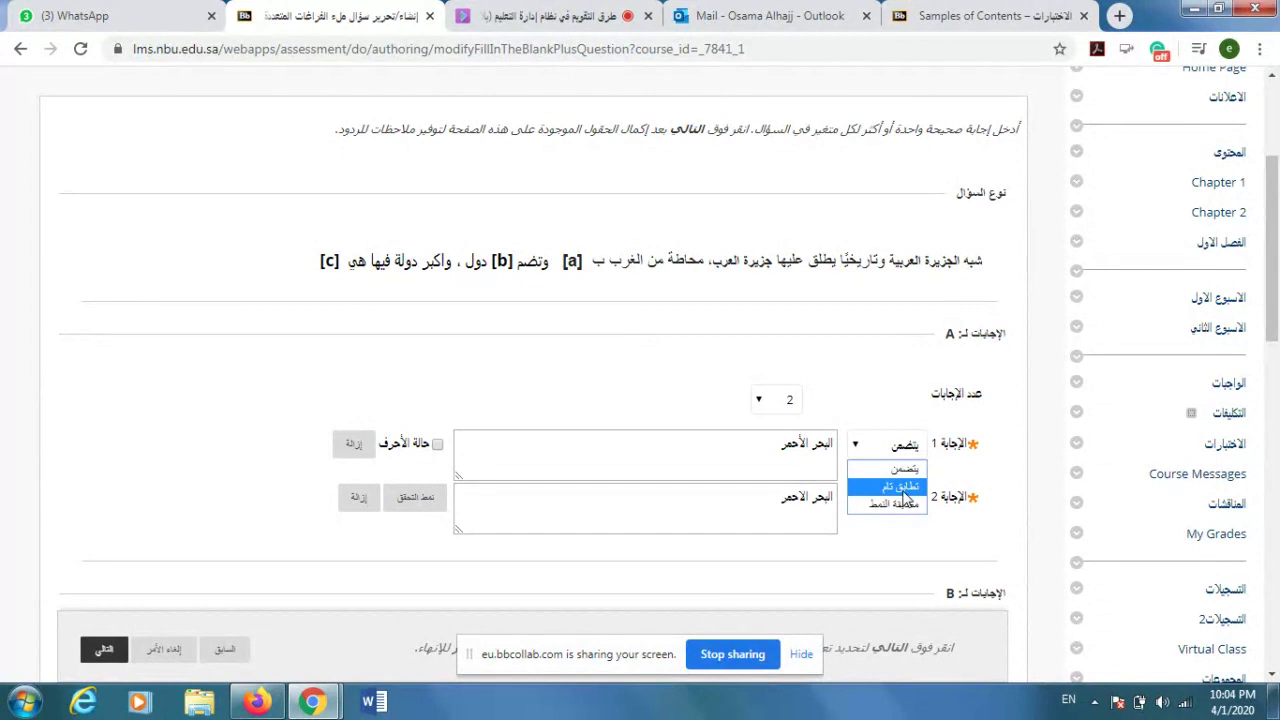
left_click(903, 487)
left_click(893, 499)
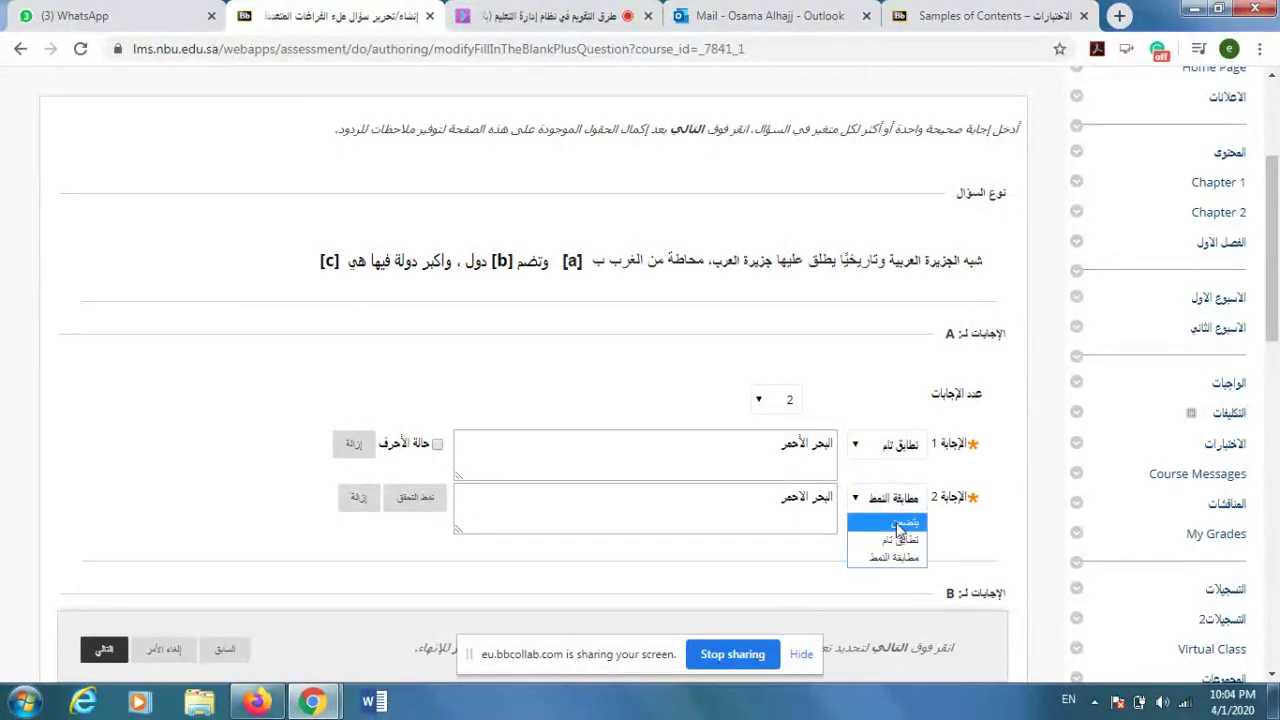
left_click(900, 541)
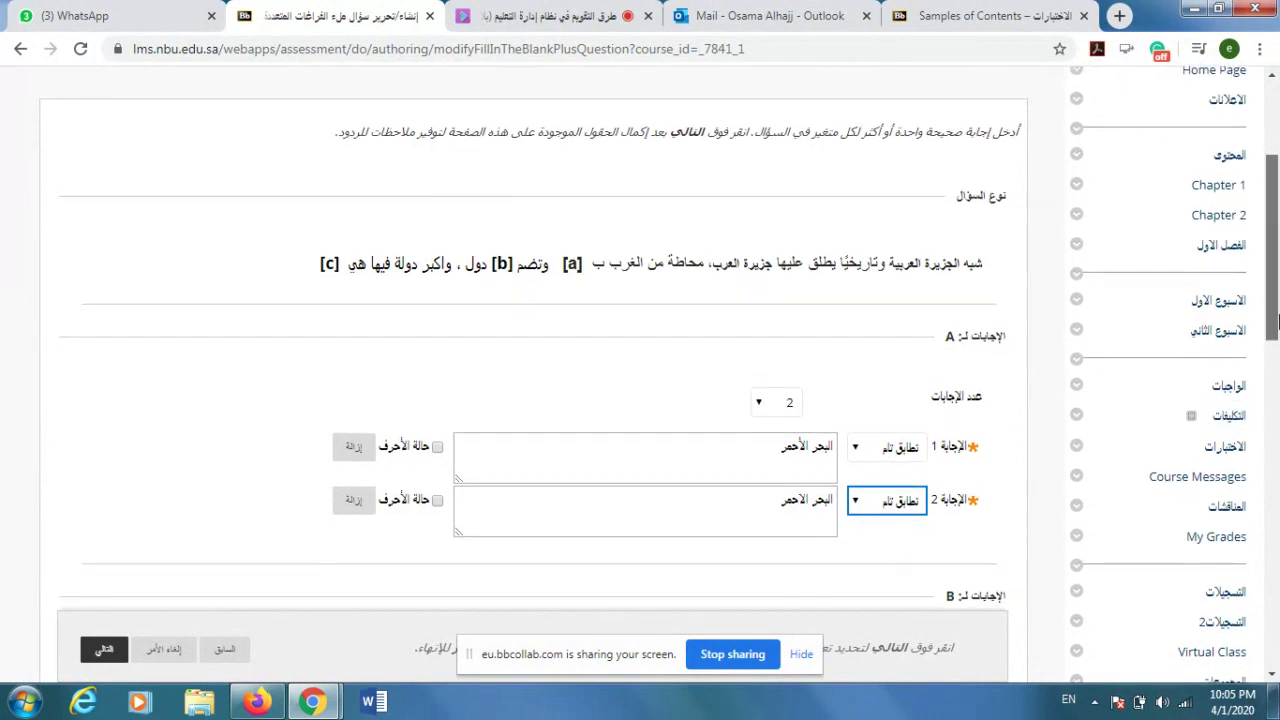
Scroll down the question form to the Answers for C section.
scroll(1278, 360, "down", 1)
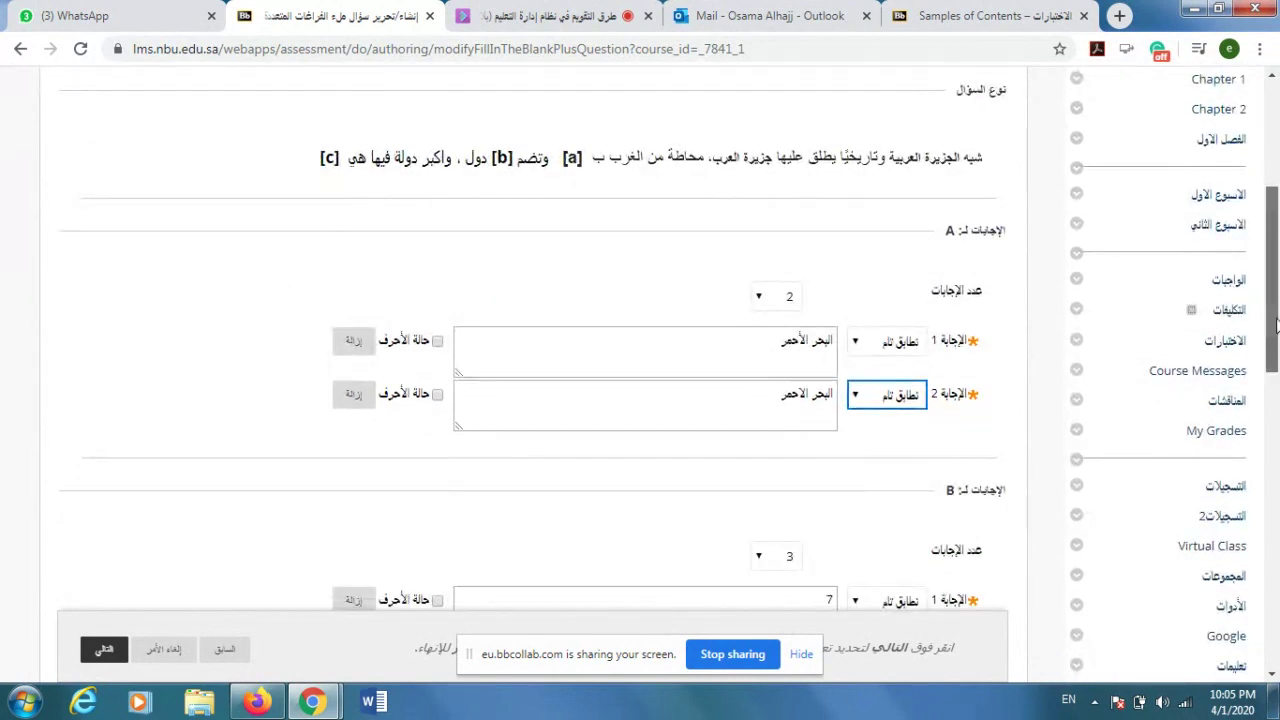
scroll(1278, 348, "down", 1)
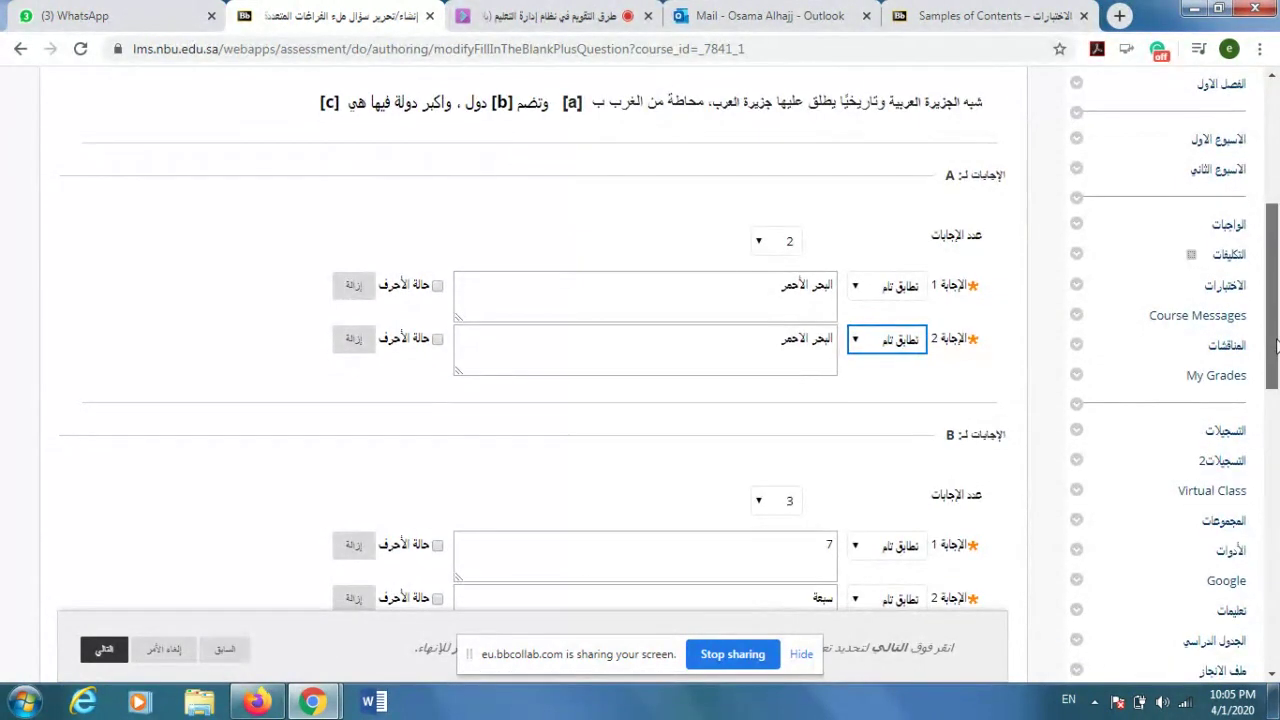
left_click_drag(1277, 343, 1278, 385)
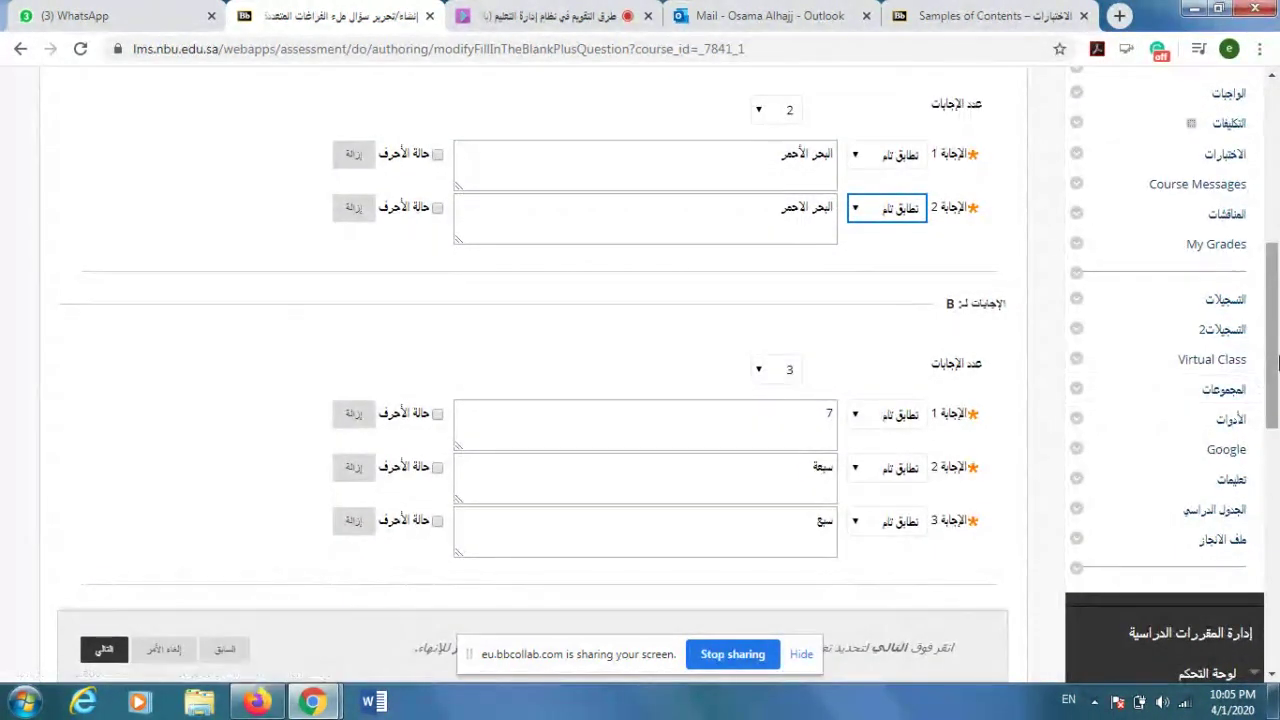
left_click_drag(1278, 363, 1278, 393)
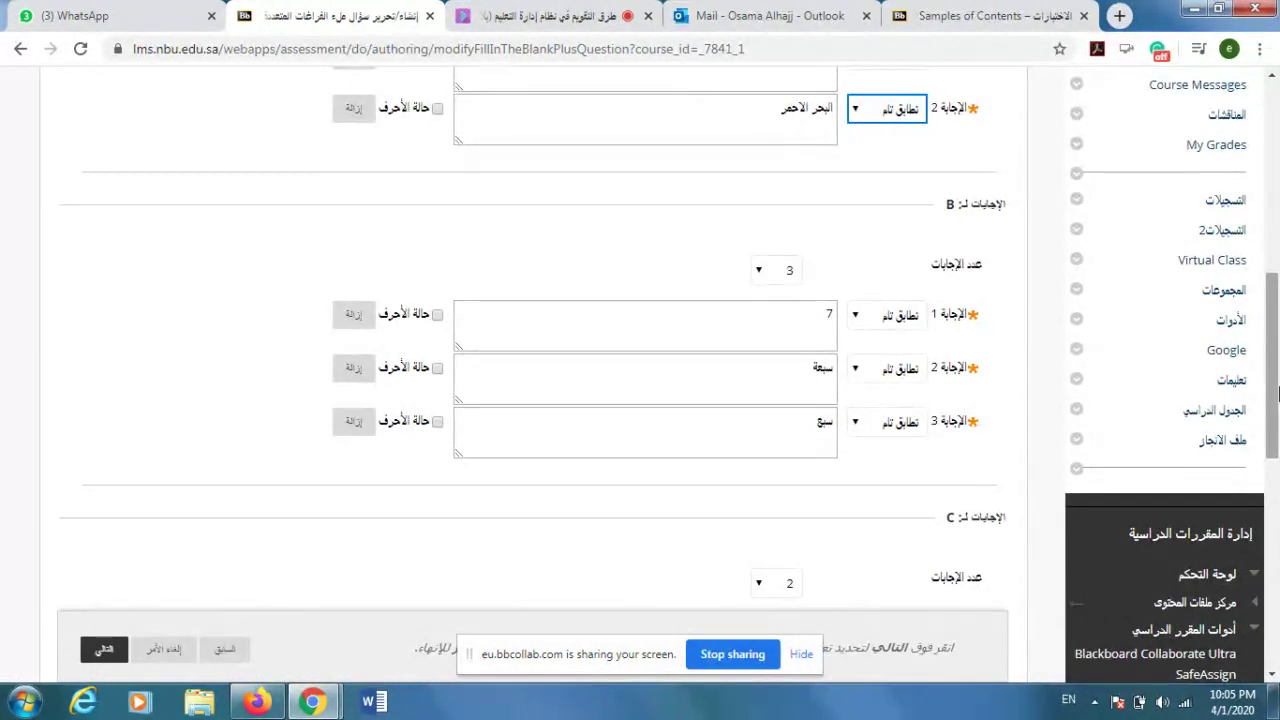
left_click_drag(1278, 393, 1278, 423)
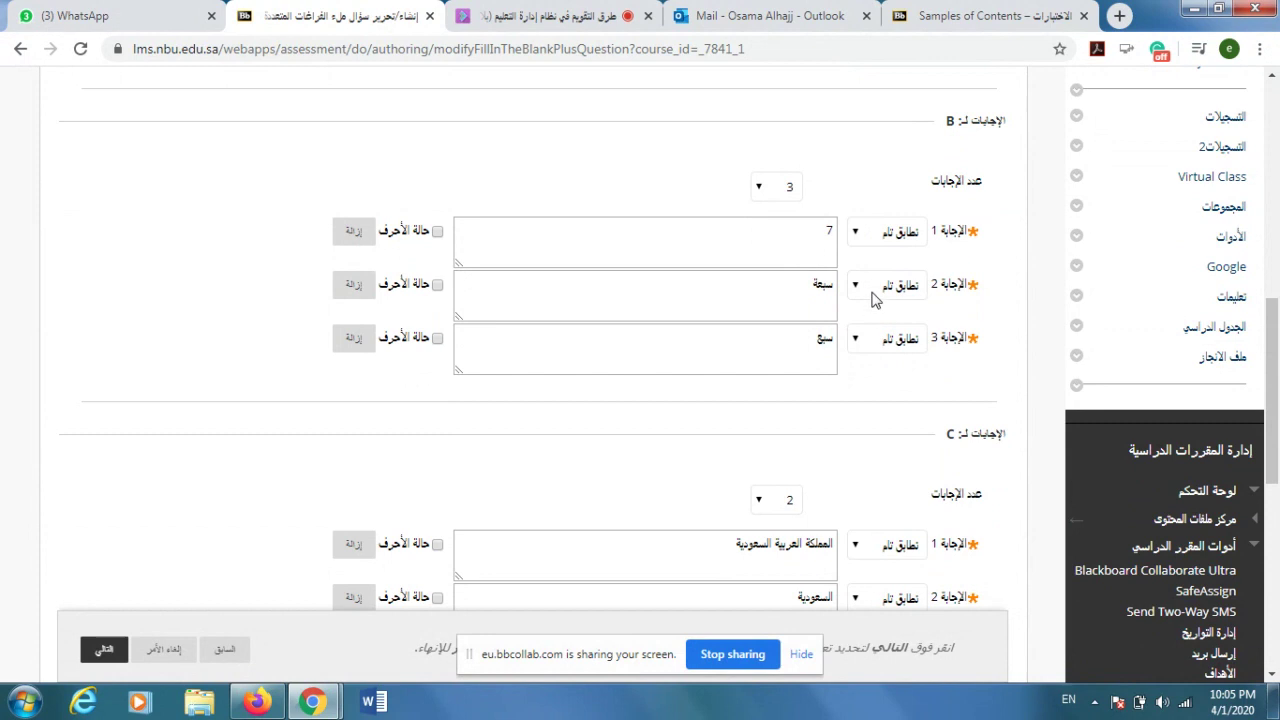
left_click_drag(1277, 405, 1278, 441)
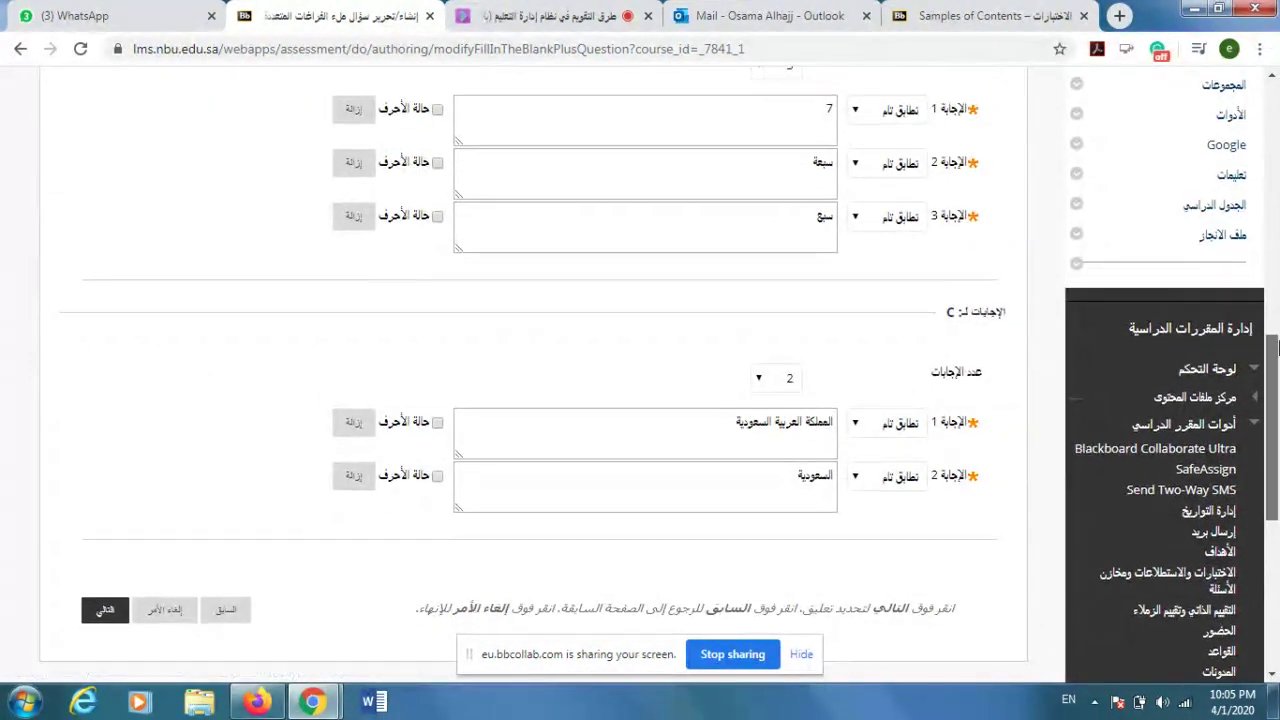
scroll(1010, 321, "down", 1)
Let blank C accept three answers, adding السعوديه as the third.
left_click(764, 292)
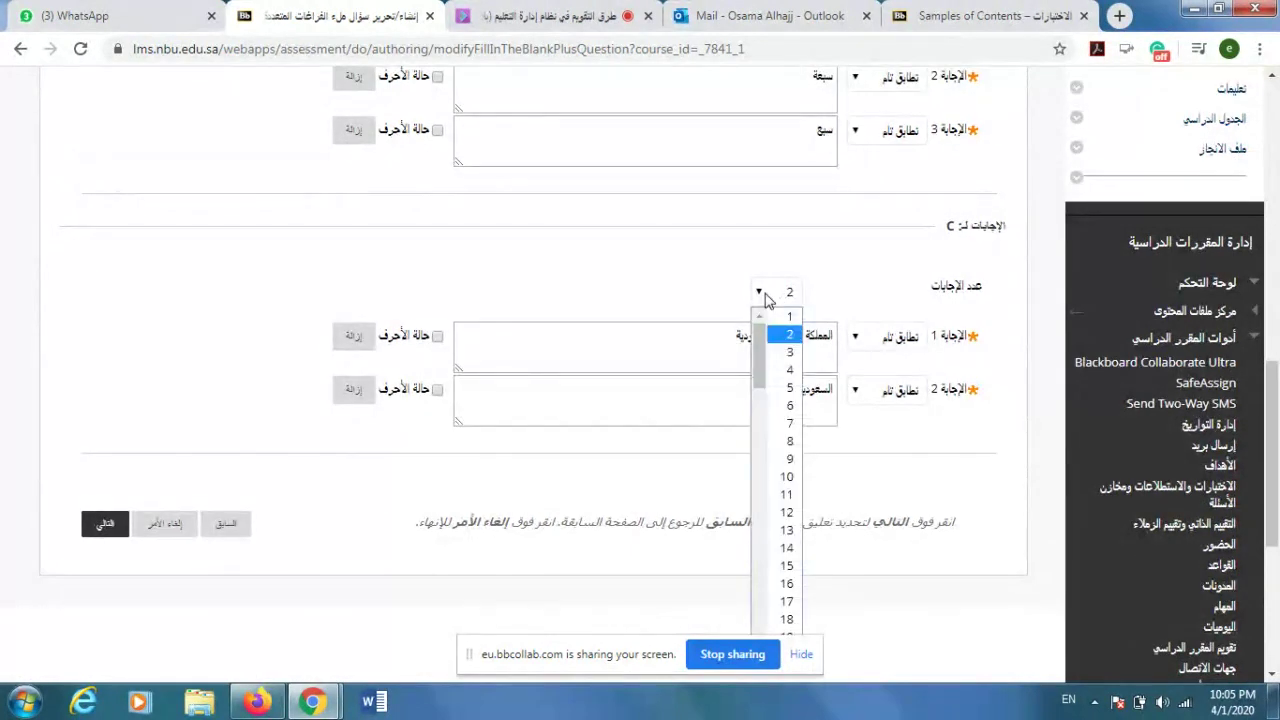
left_click(789, 355)
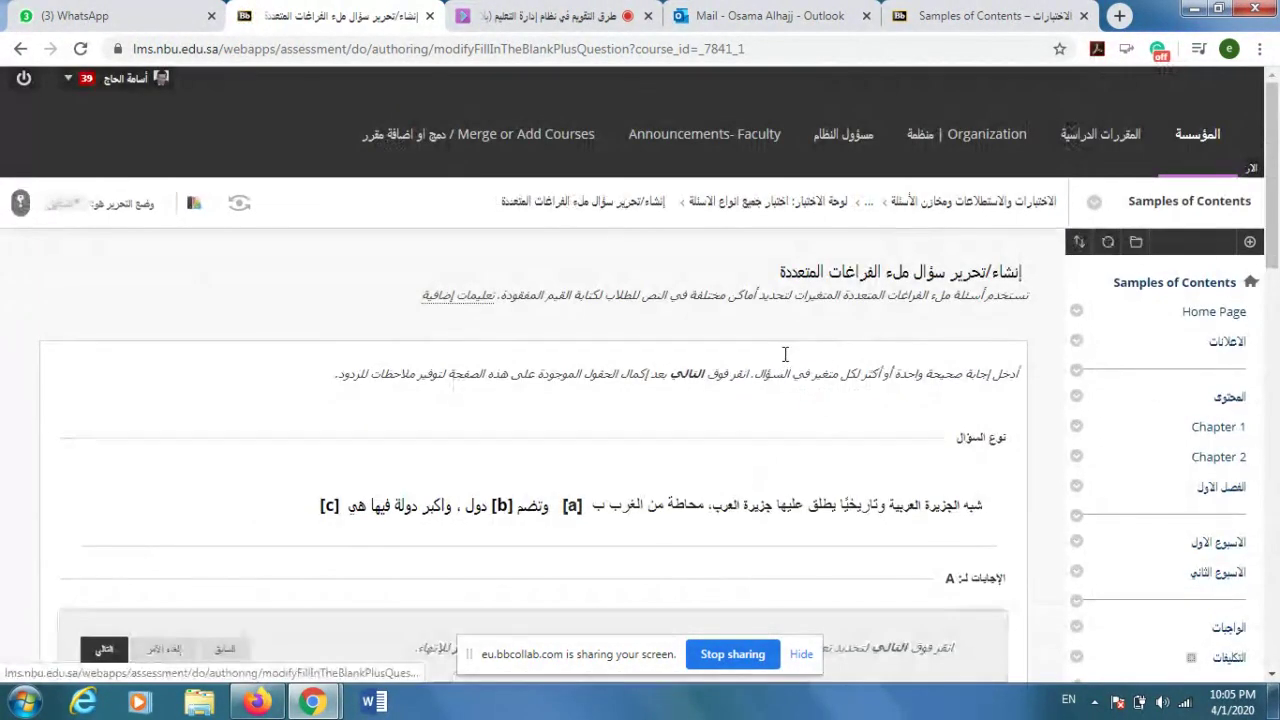
left_click_drag(1276, 155, 1278, 244)
scroll(875, 418, "down", 8)
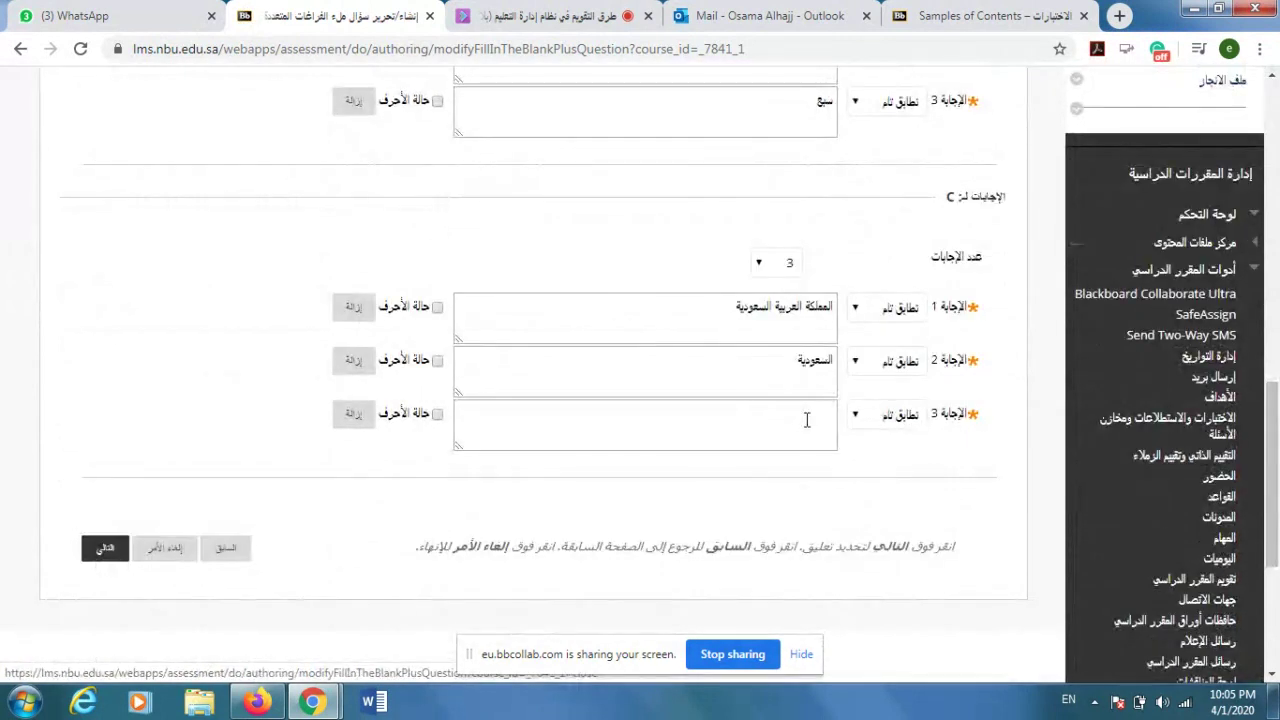
left_click(808, 423)
scroll(808, 425, "down", 1)
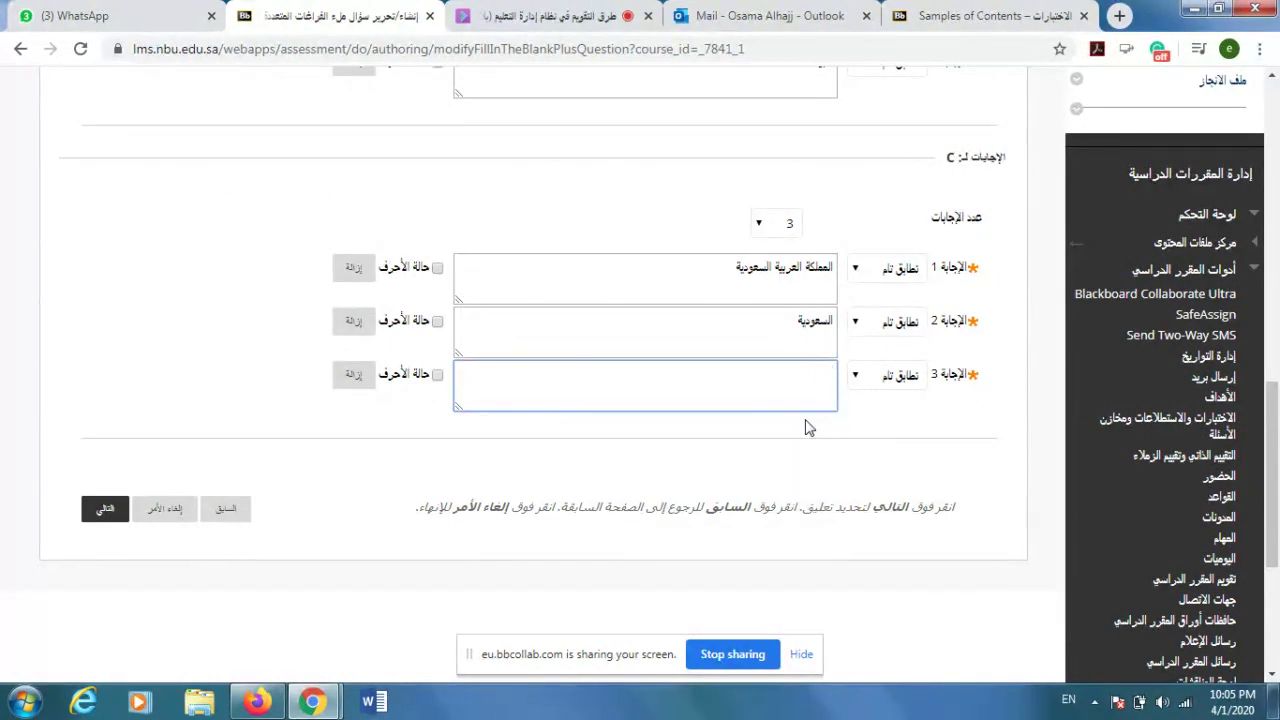
type("السعوديه")
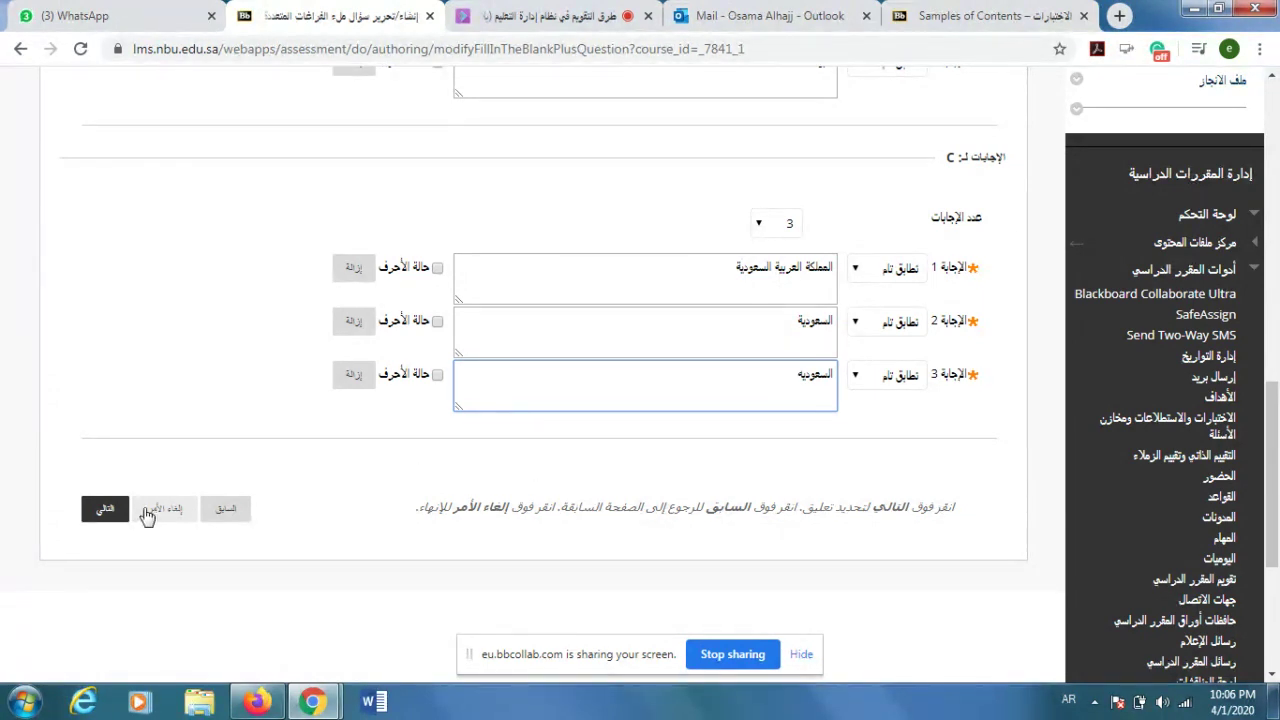
Go past the feedback step and submit the fill-in-multiple-blanks question.
left_click(106, 510)
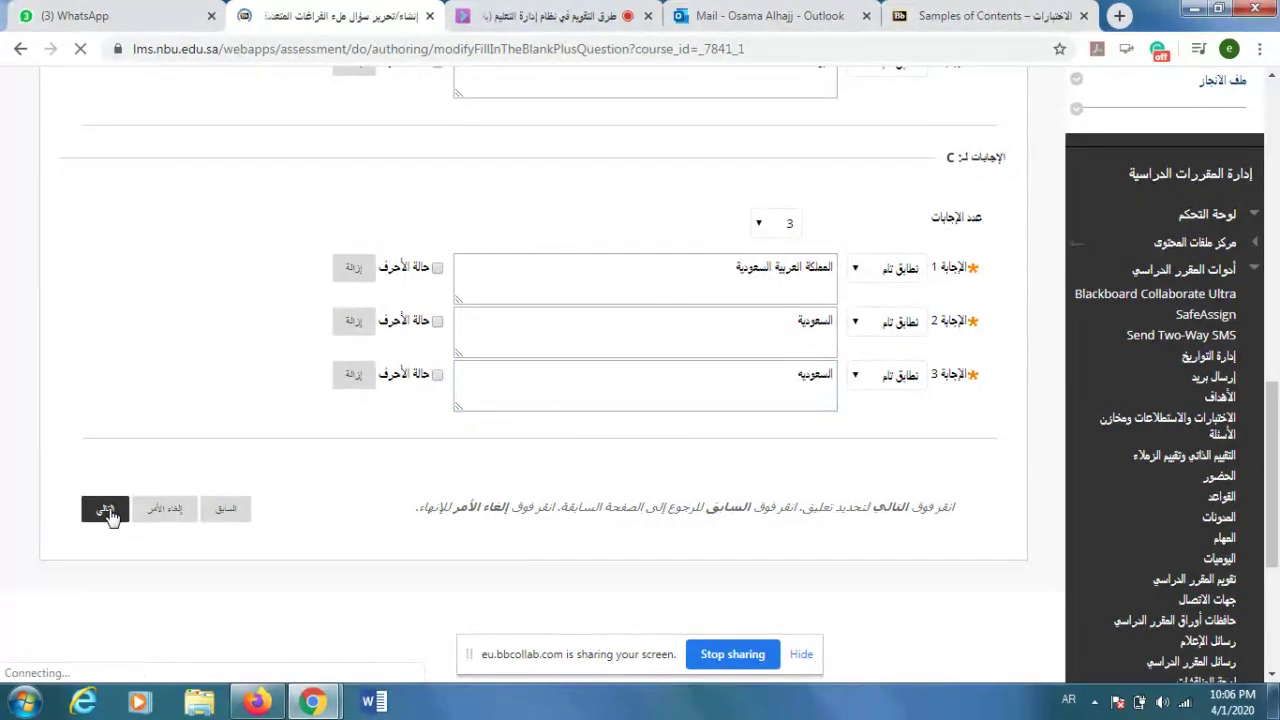
scroll(109, 517, "down", 5)
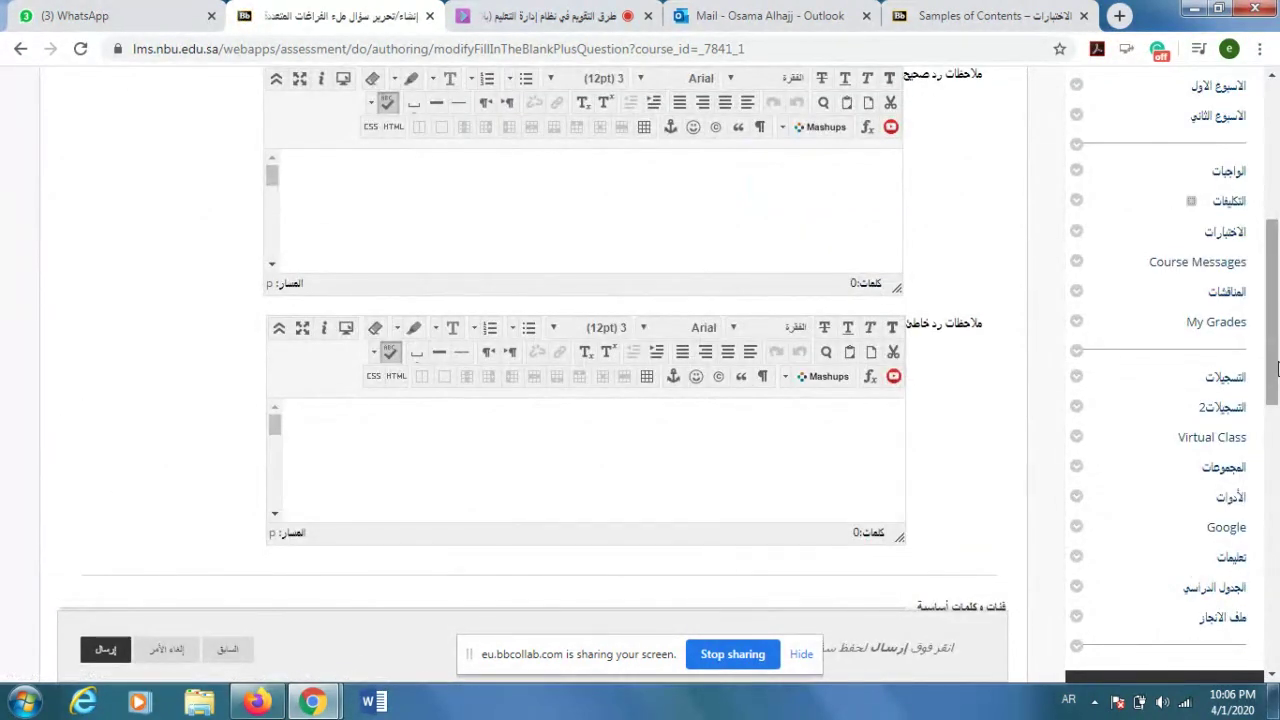
left_click_drag(1277, 370, 1277, 577)
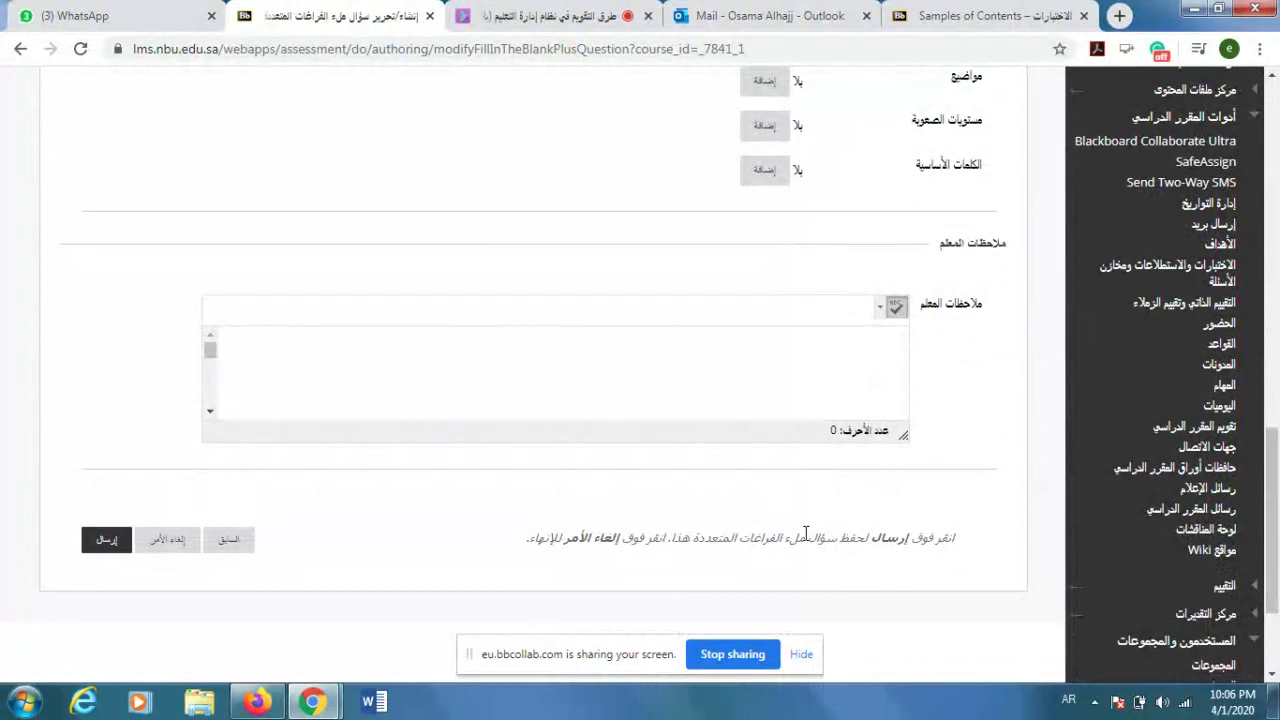
left_click(107, 545)
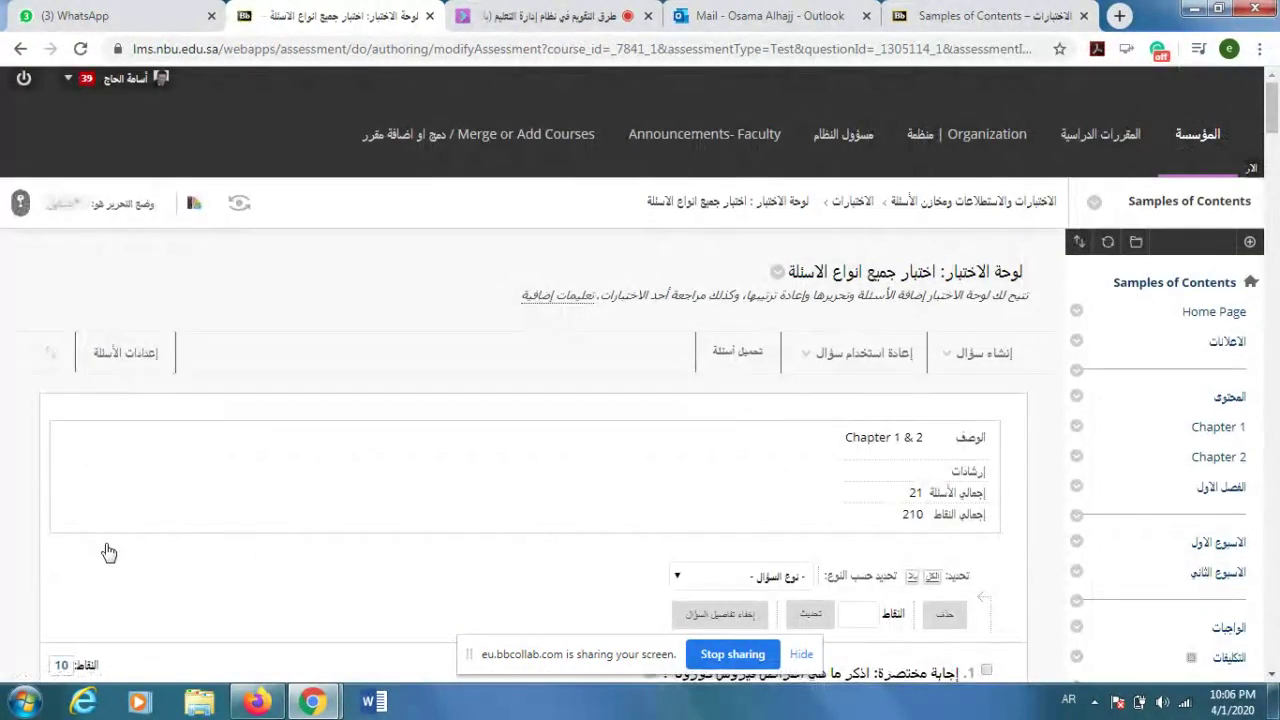
Browse the Create Question menu's list of question types.
left_click(973, 352)
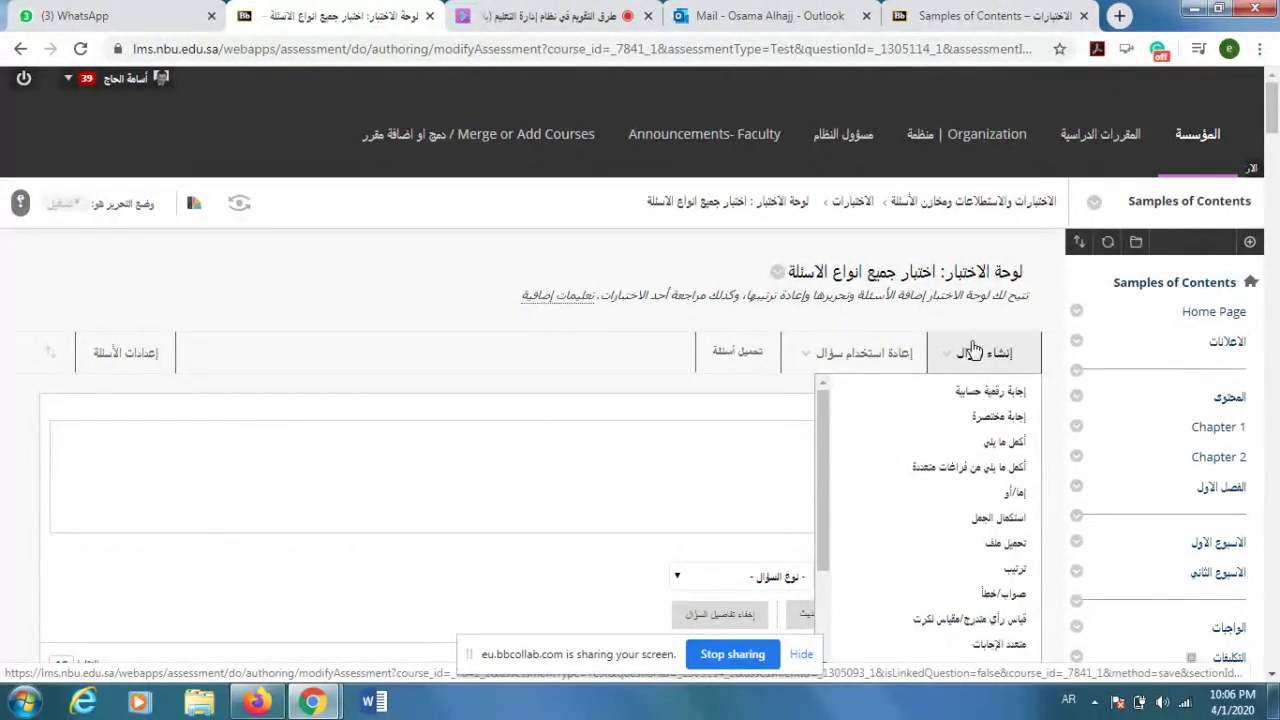
left_click(973, 352)
scroll(980, 300, "down", 1)
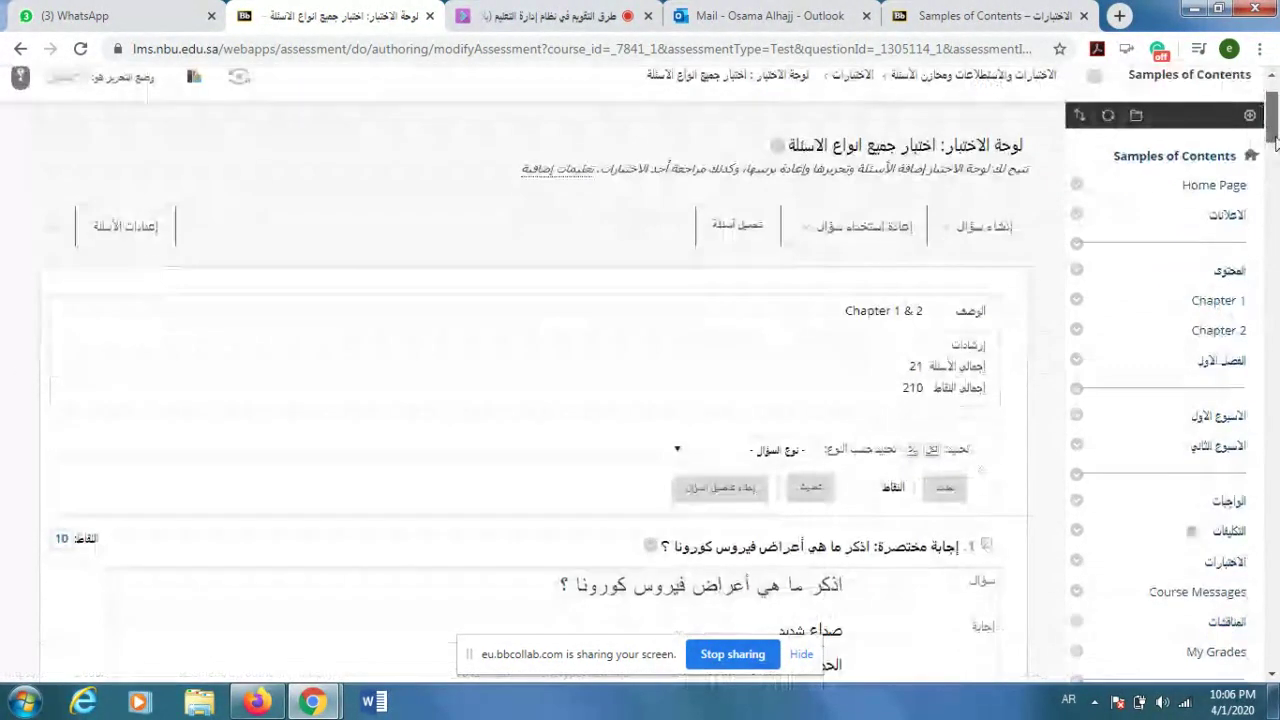
left_click(990, 224)
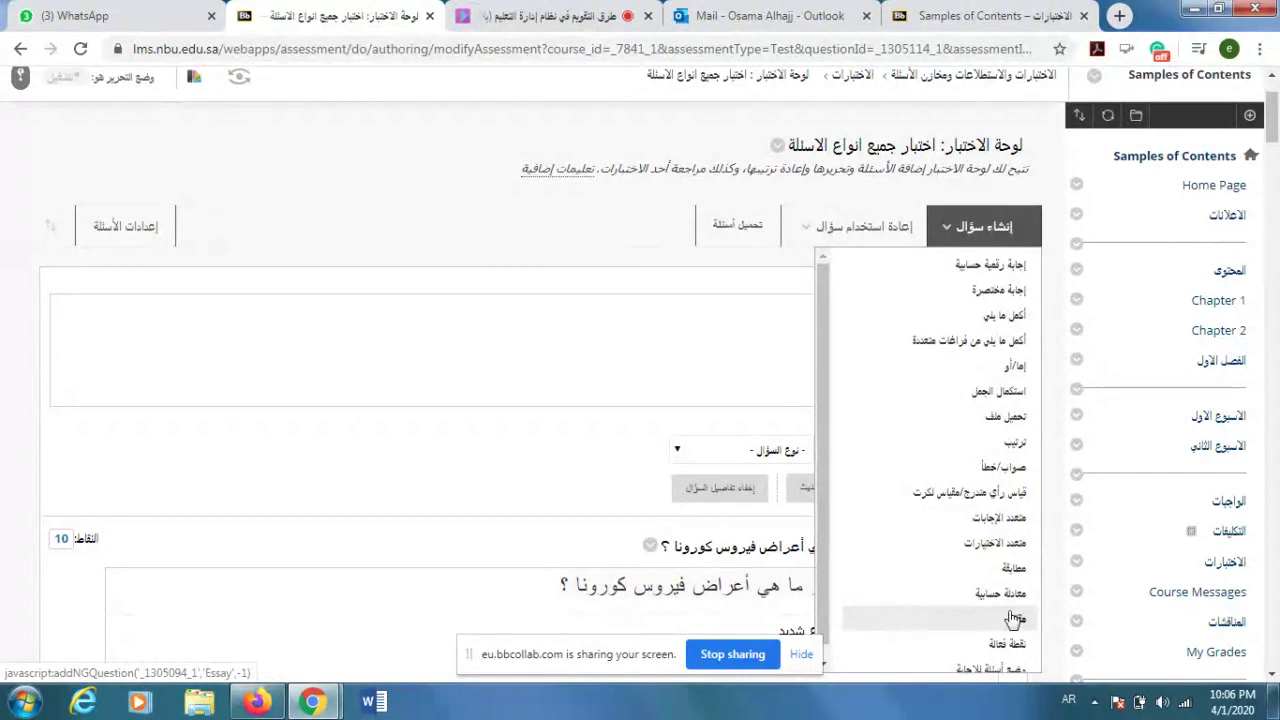
left_click(988, 232)
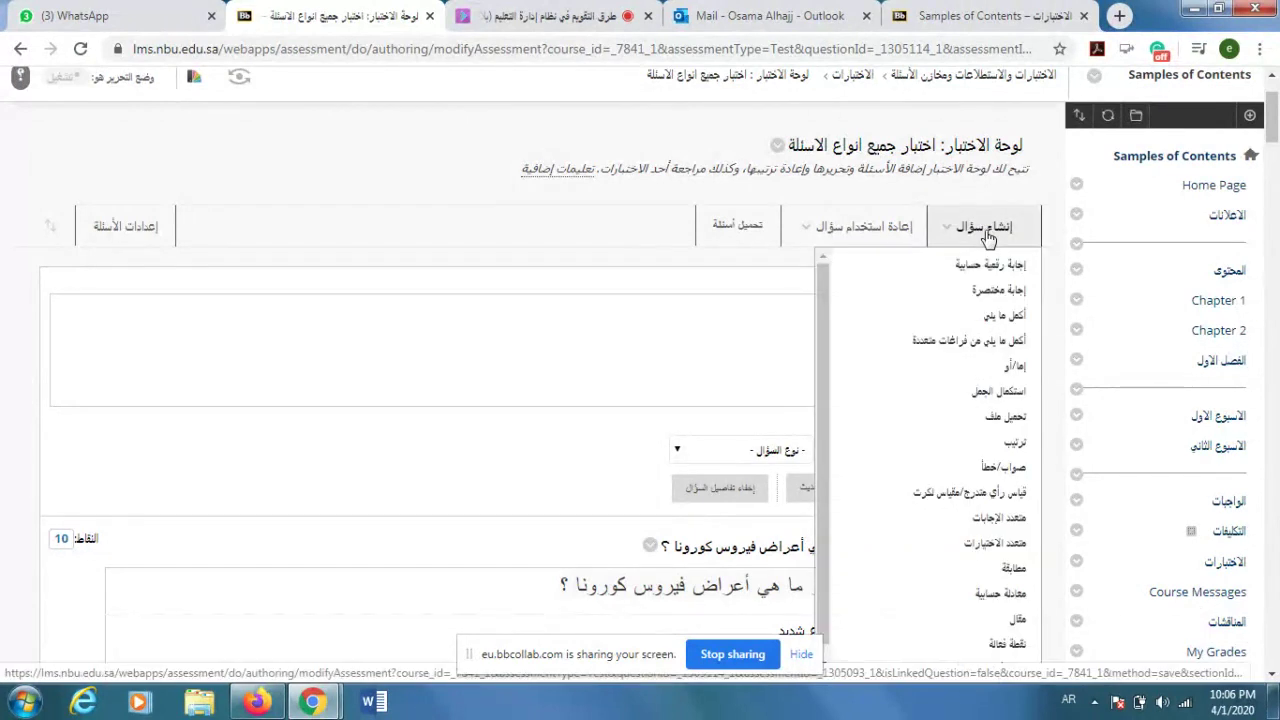
scroll(828, 357, "down", 1)
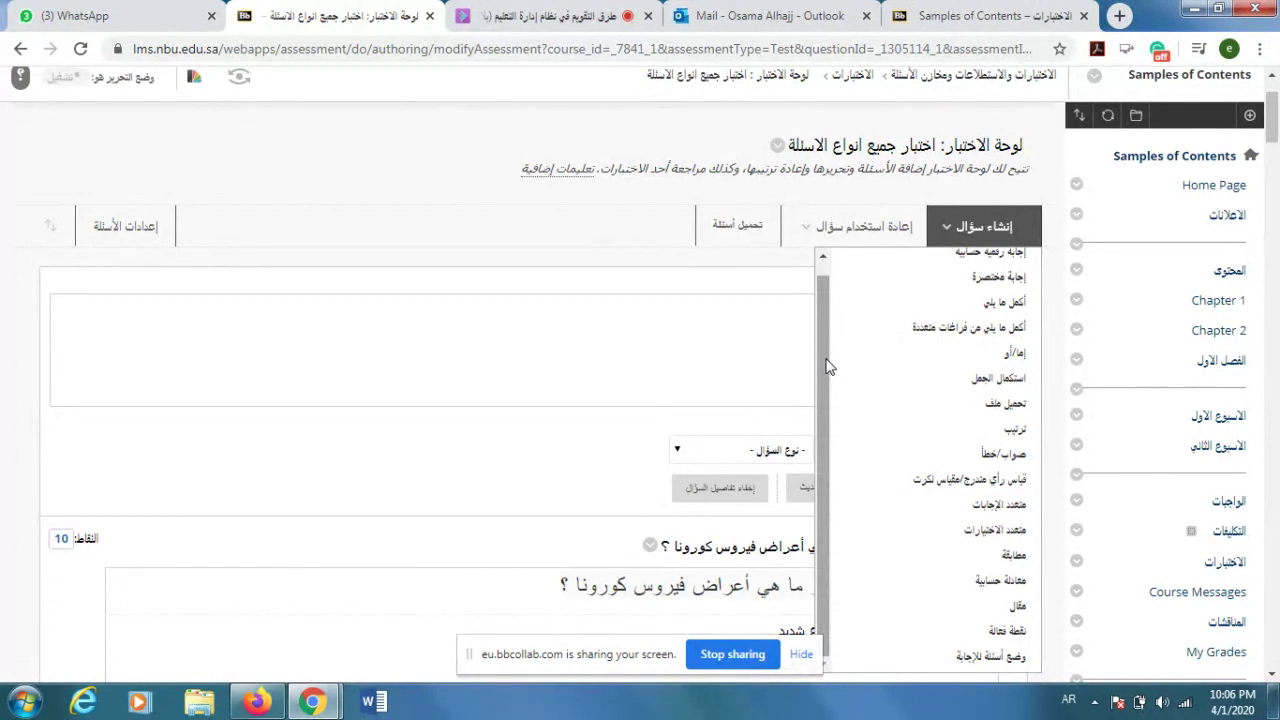
Close the menu, scroll down to question 21 and leave the test canvas with OK.
left_click(470, 444)
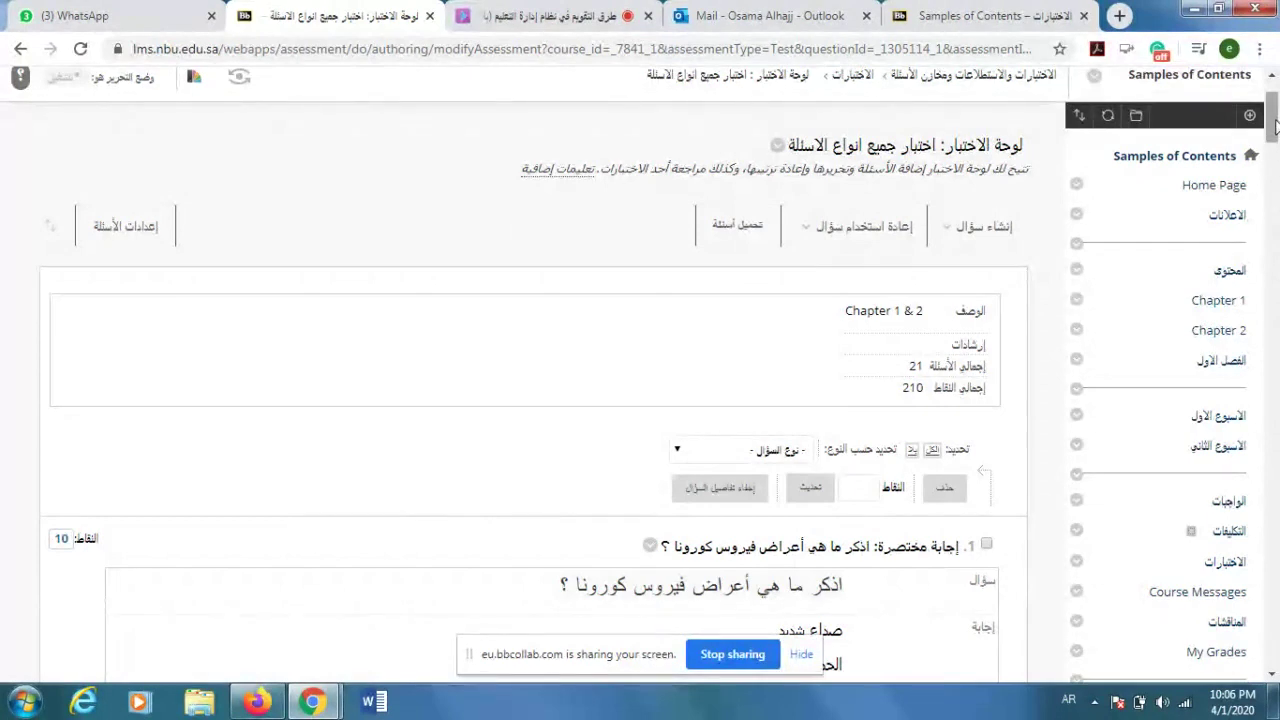
left_click_drag(1275, 122, 1276, 660)
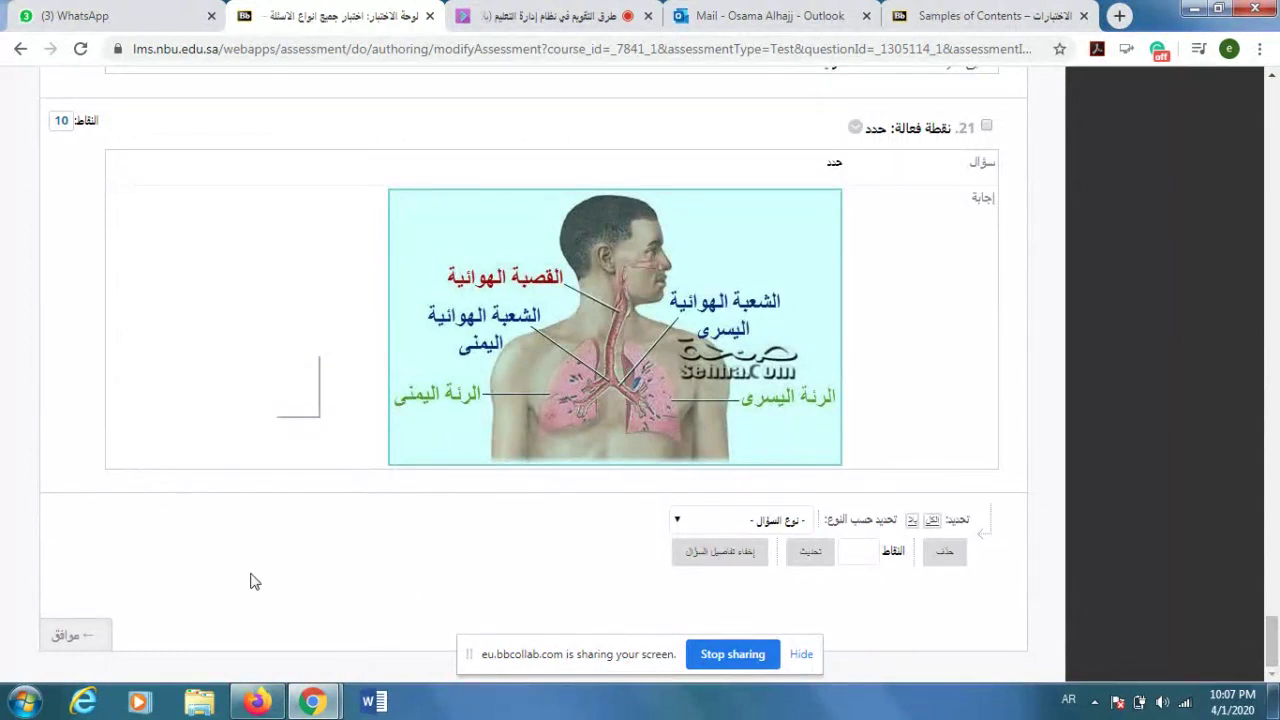
left_click(68, 638)
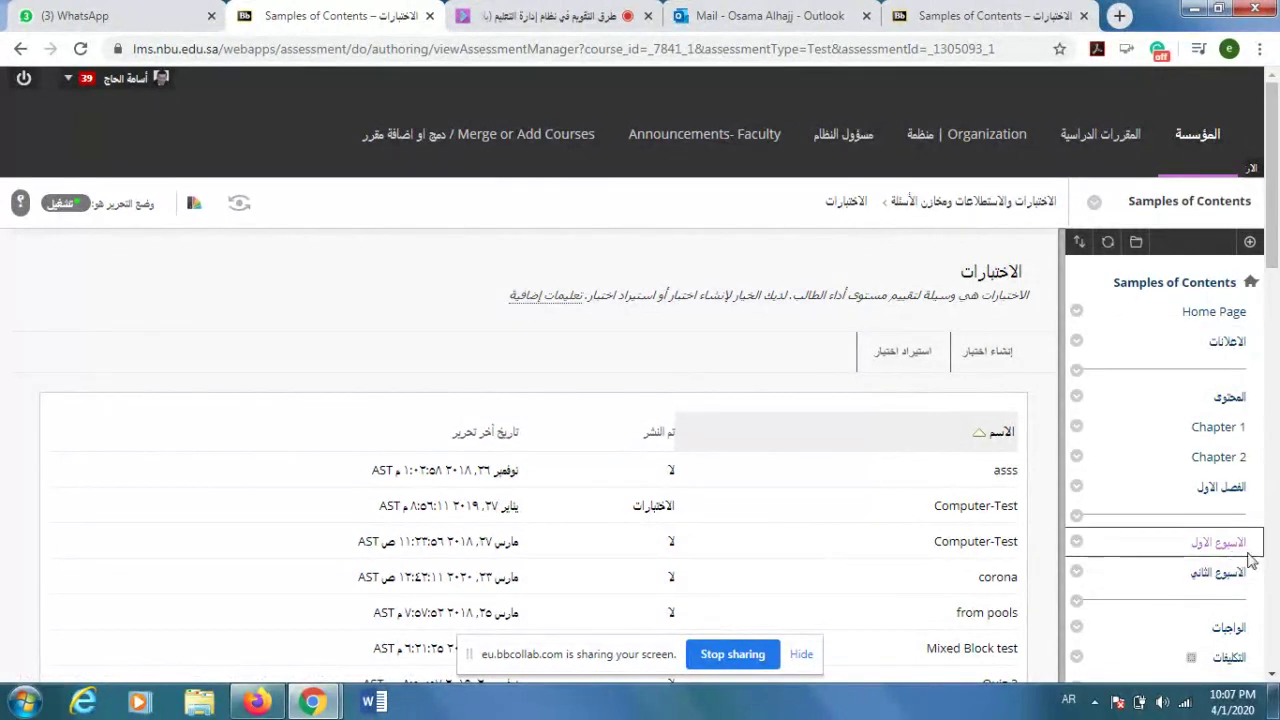
In the course's Tests content area, start adding a test via Assessments > Test.
left_click_drag(1276, 240, 1276, 308)
left_click(1230, 468)
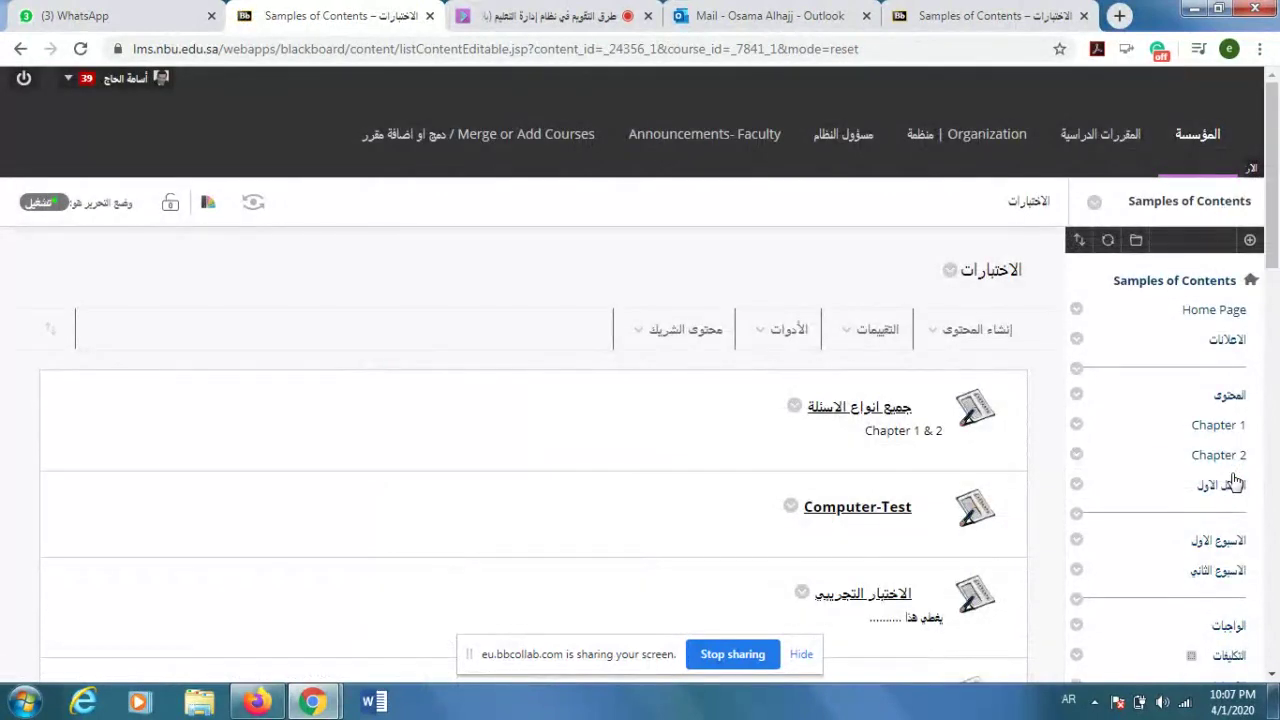
left_click_drag(1277, 225, 1278, 297)
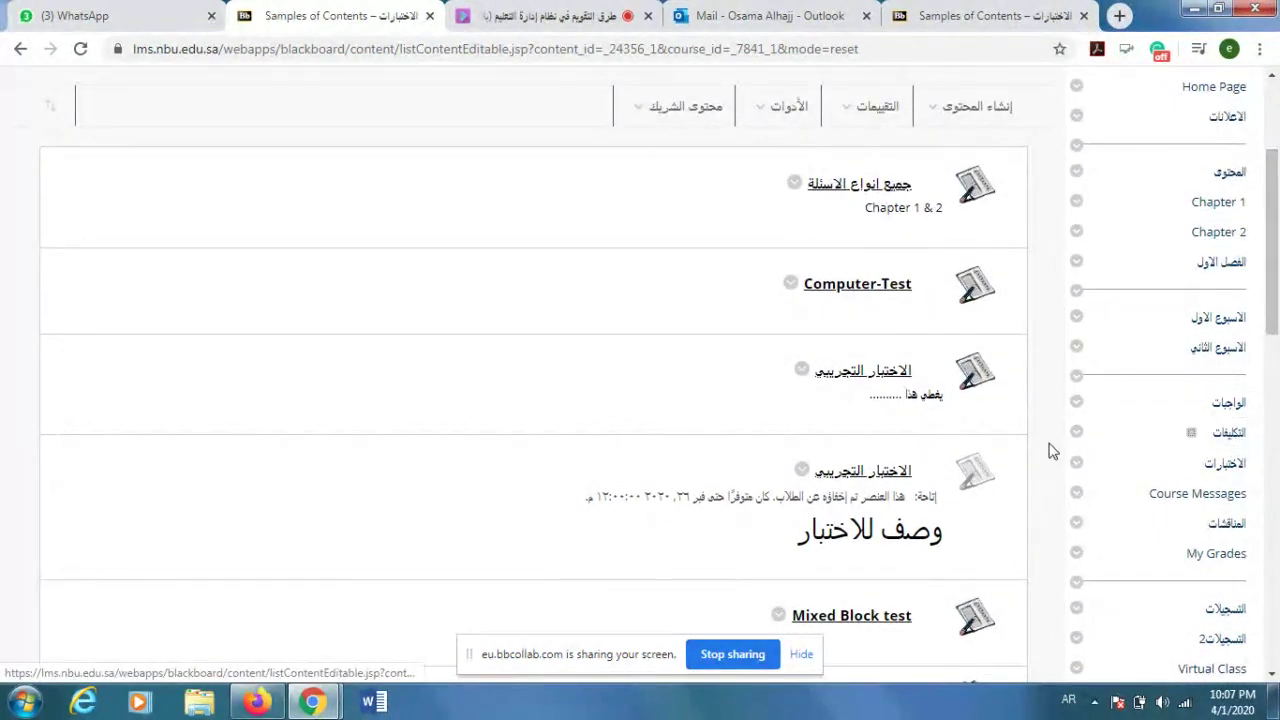
left_click(916, 112)
left_click(893, 113)
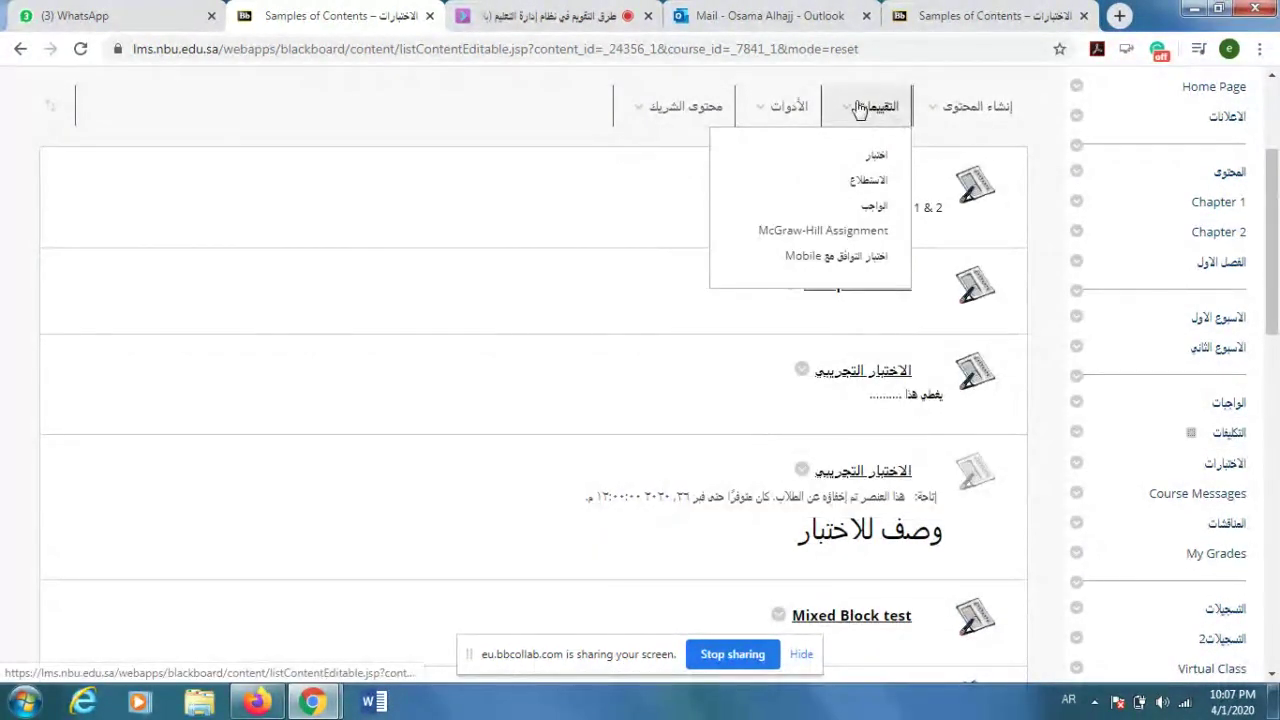
left_click(876, 158)
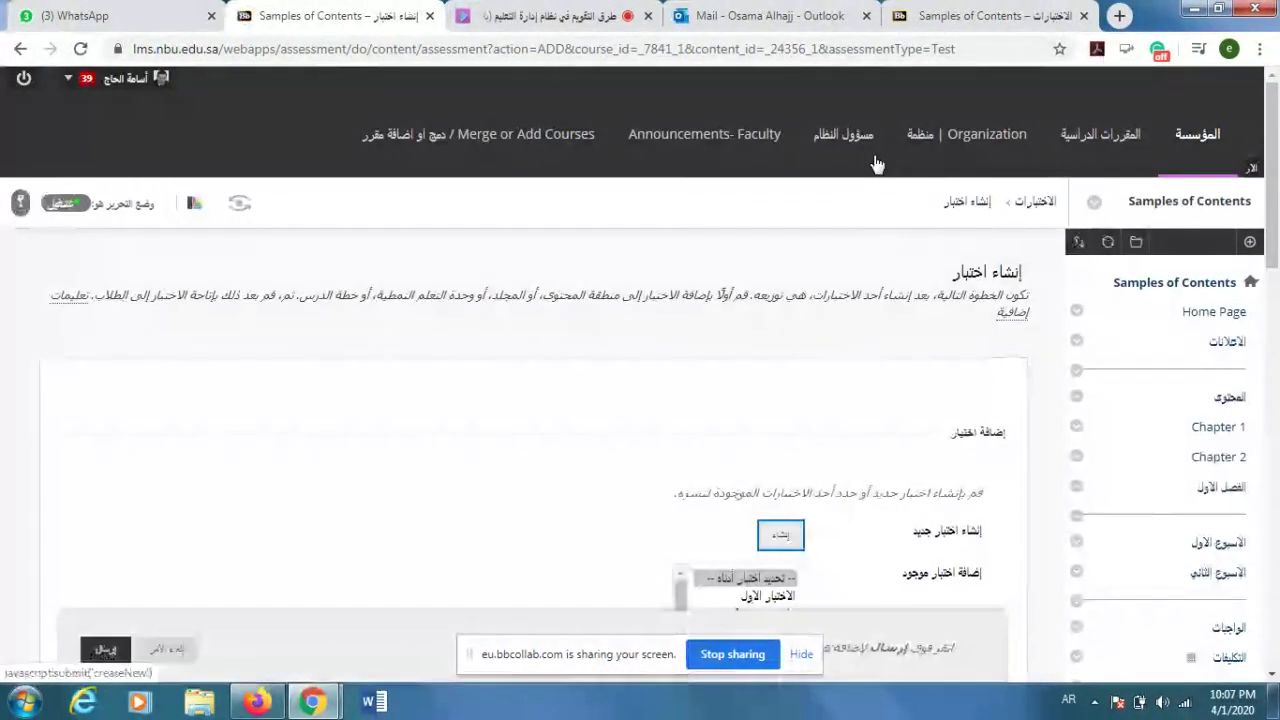
Select the existing test اختبار جميع انواع الاسئلة and submit it to the content area.
left_click_drag(1274, 197, 1276, 258)
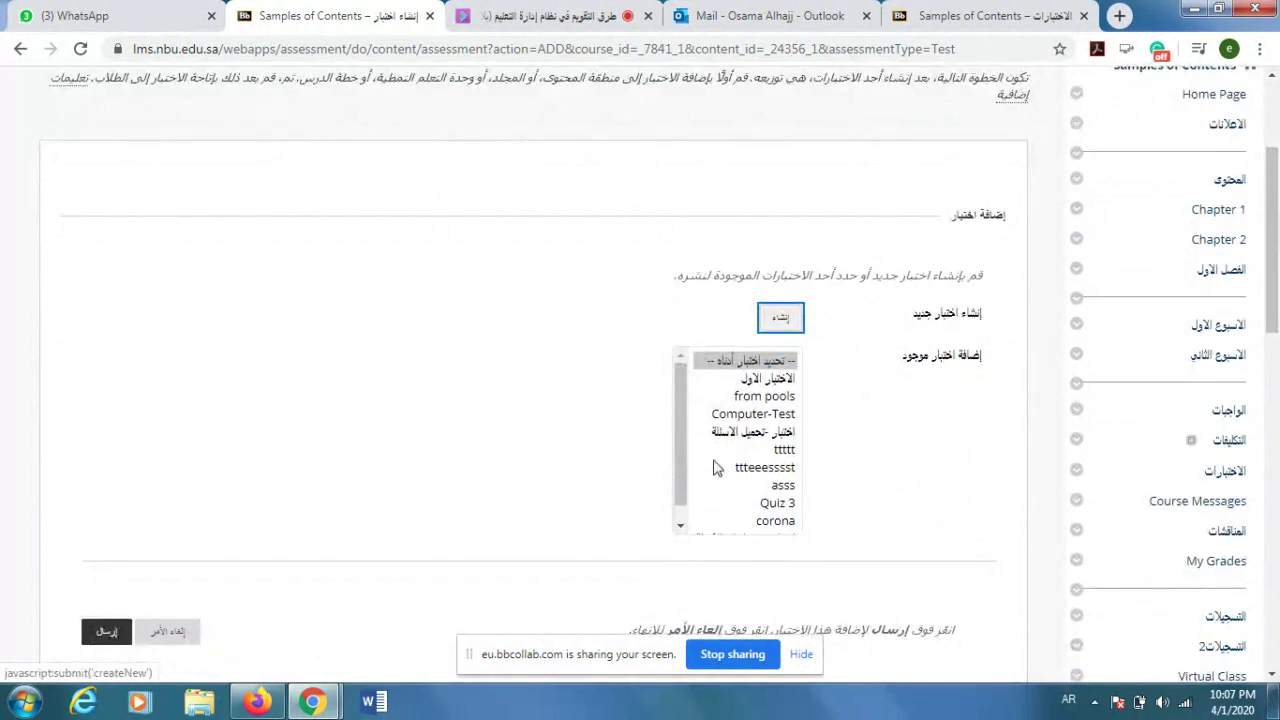
left_click_drag(687, 449, 687, 463)
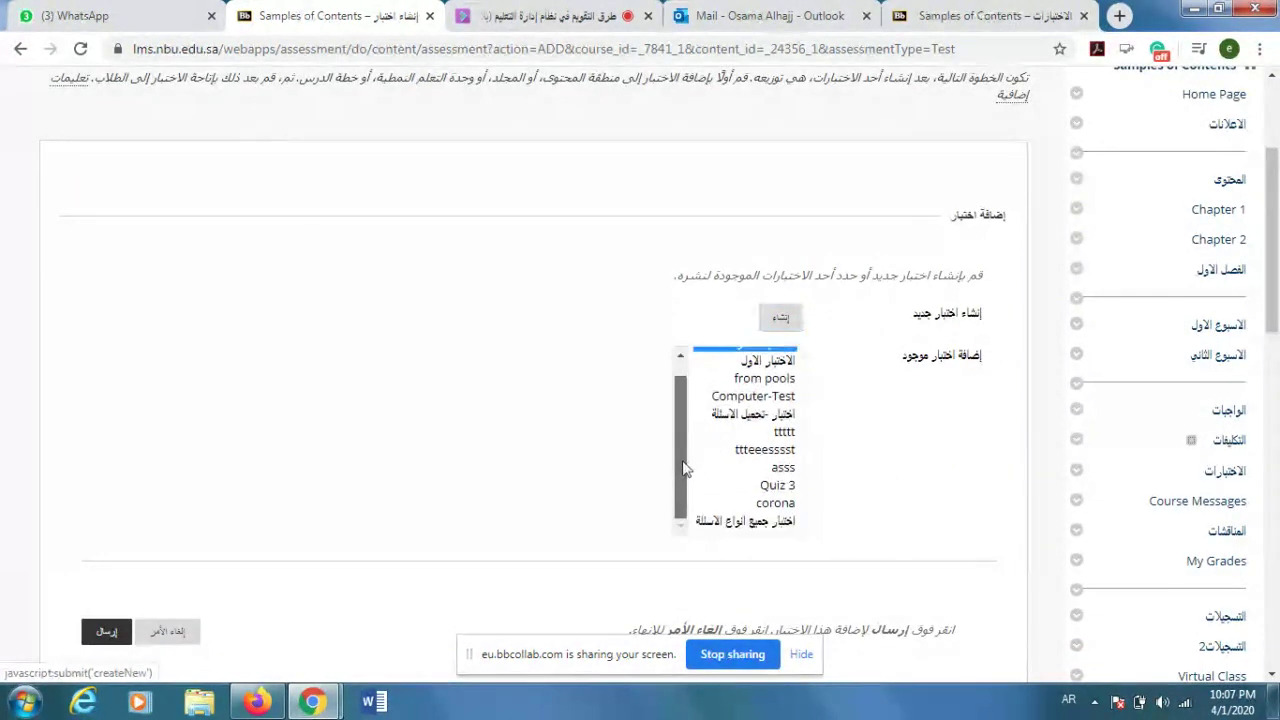
left_click(765, 524)
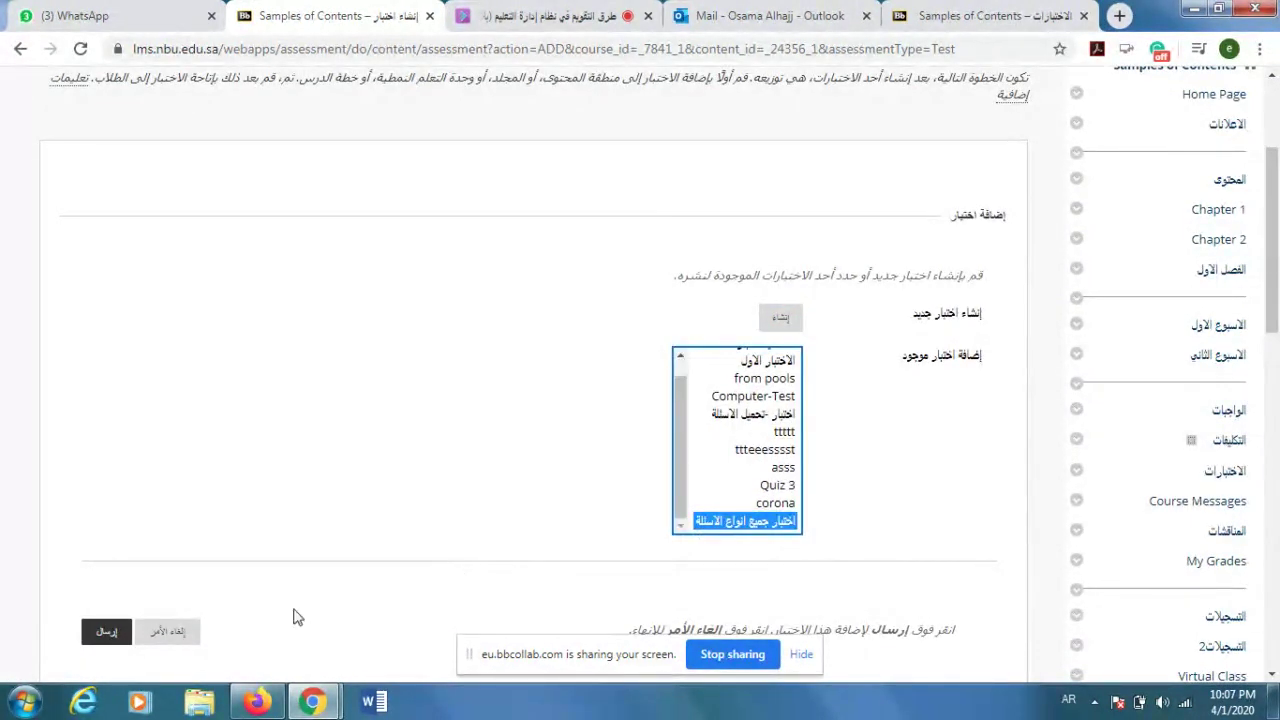
left_click(110, 634)
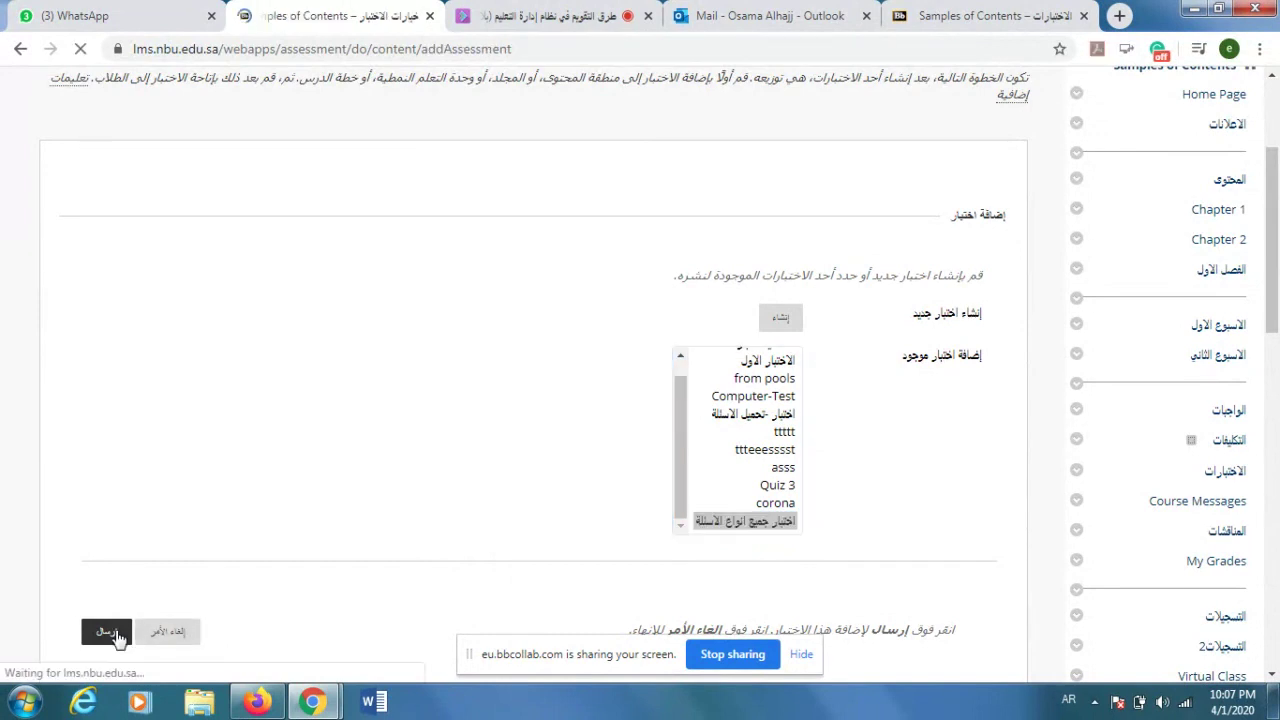
Return from the live session to the new test's options and review the Test Availability settings.
left_click(550, 16)
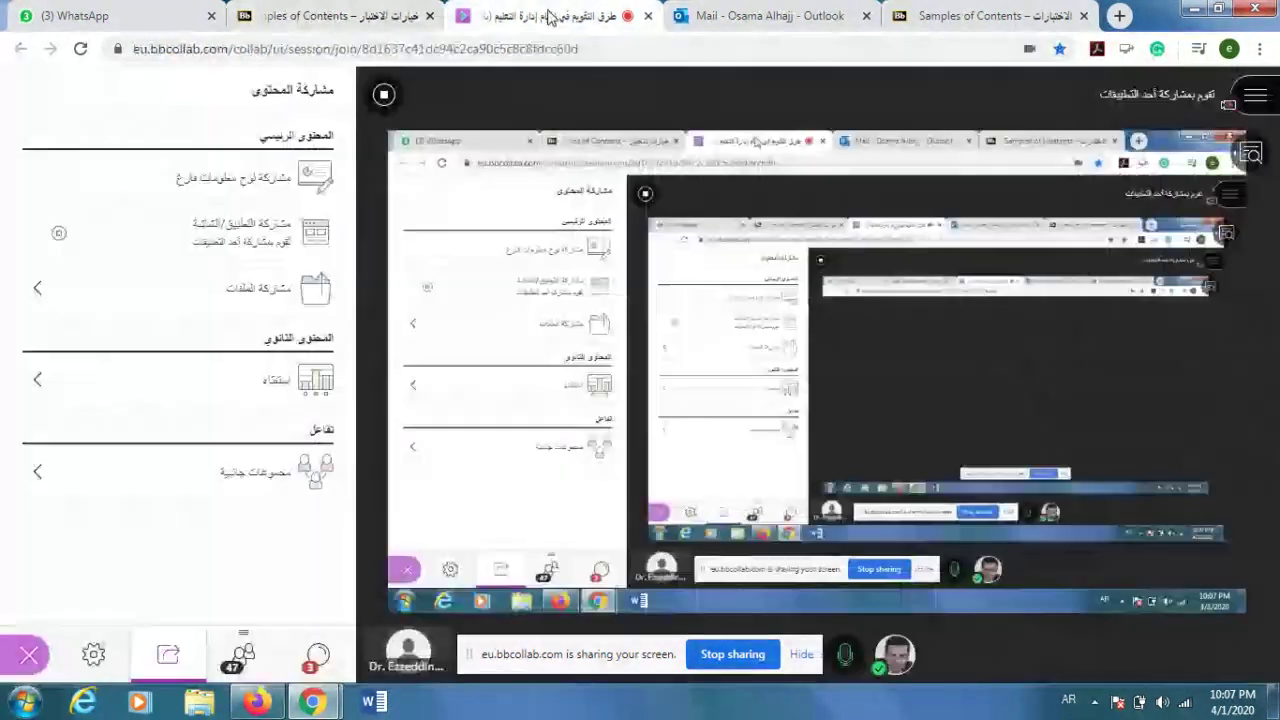
left_click(373, 16)
scroll(1274, 190, "down", 2)
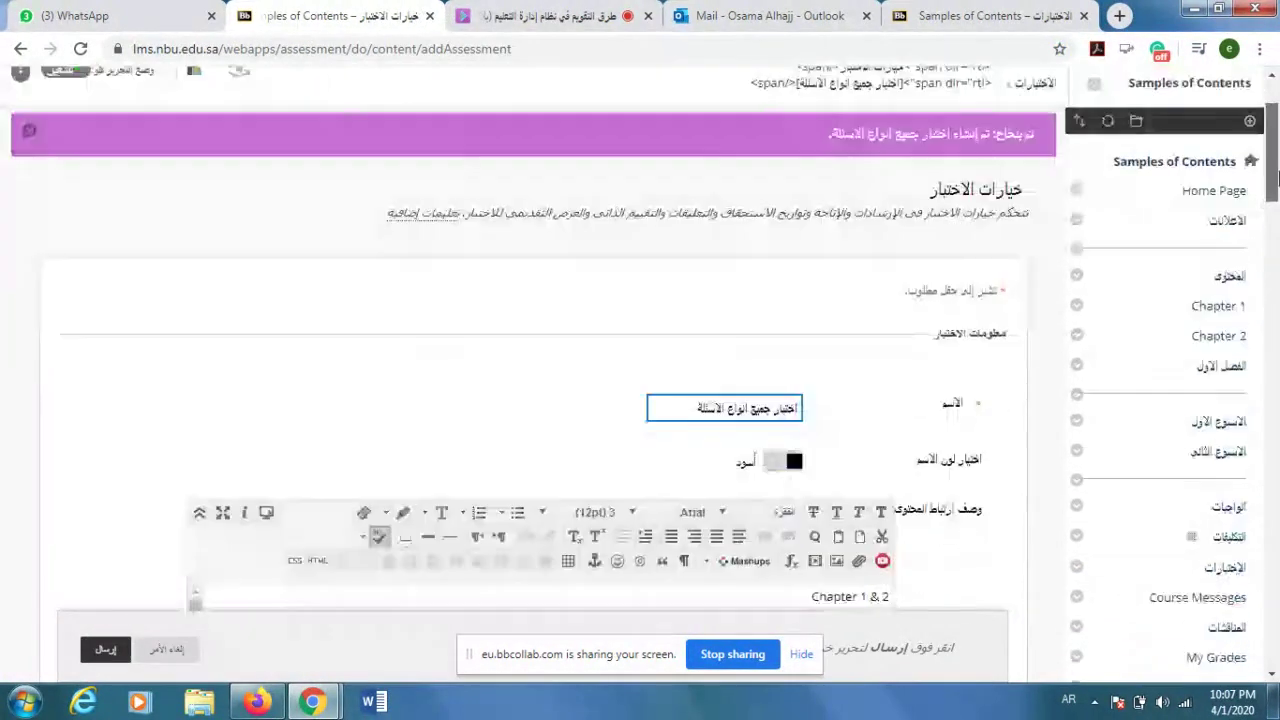
left_click_drag(1276, 190, 1276, 271)
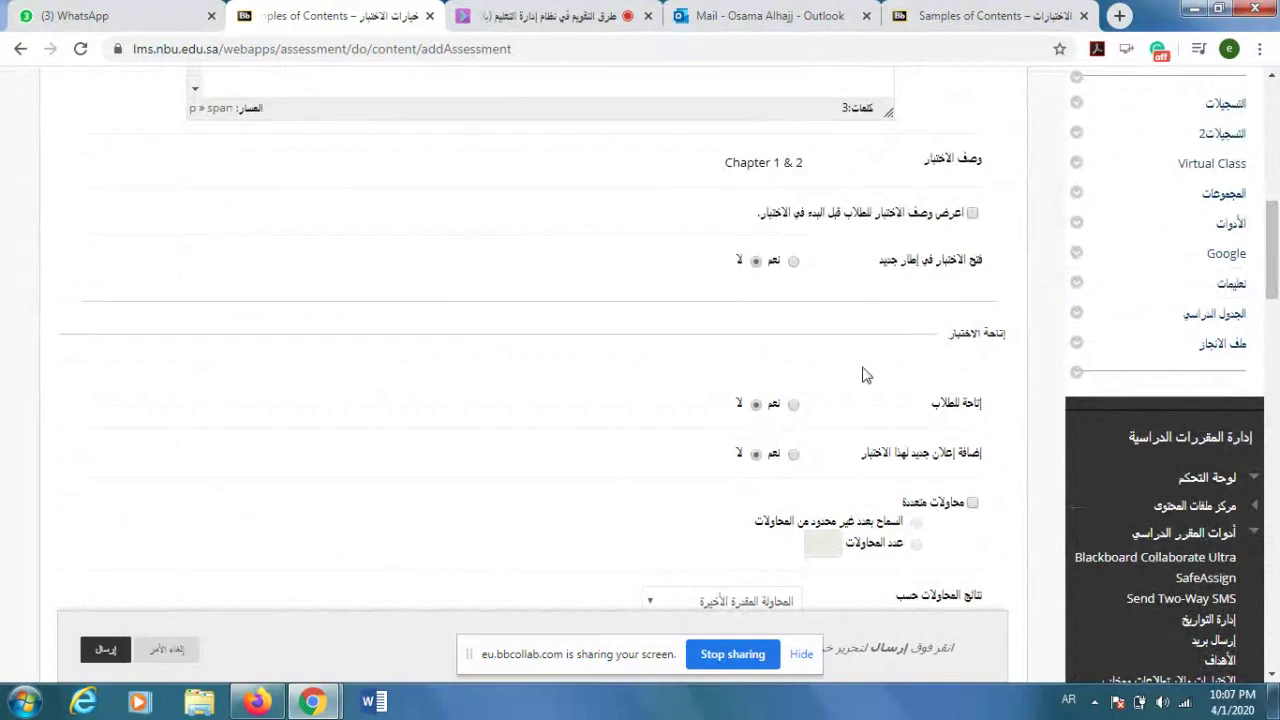
scroll(883, 468, "up", 3)
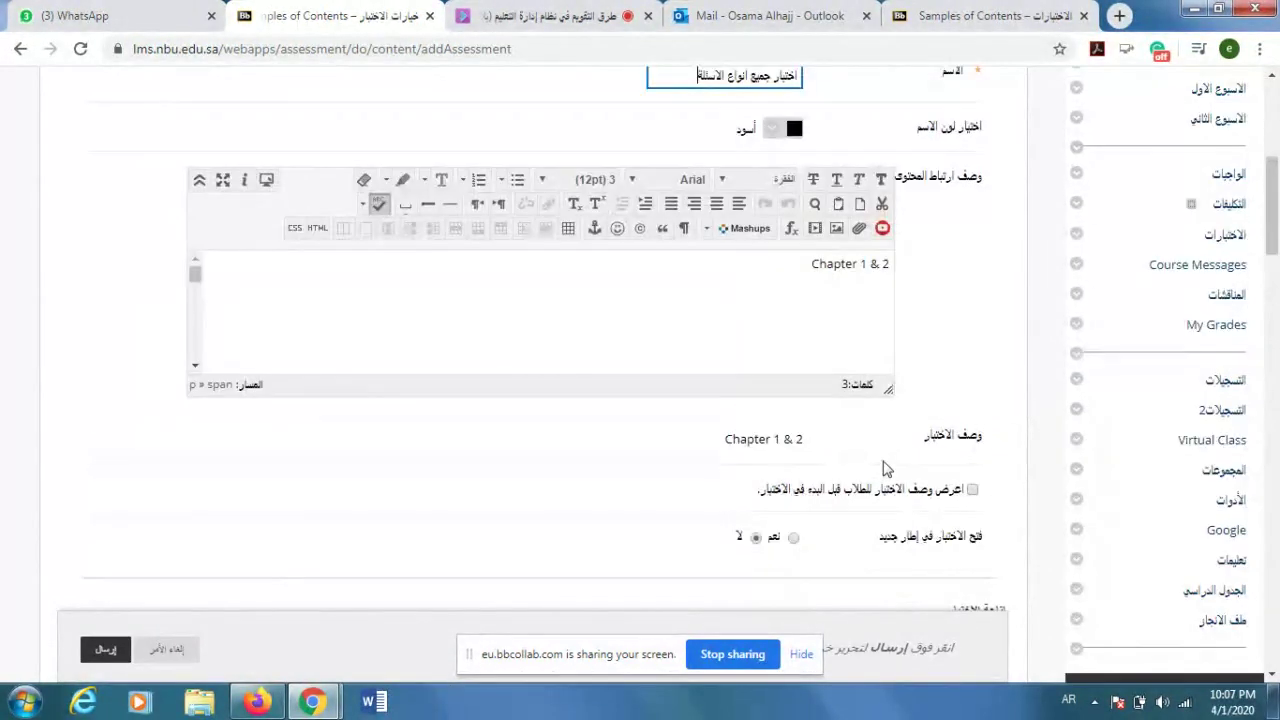
scroll(1278, 190, "down", 3)
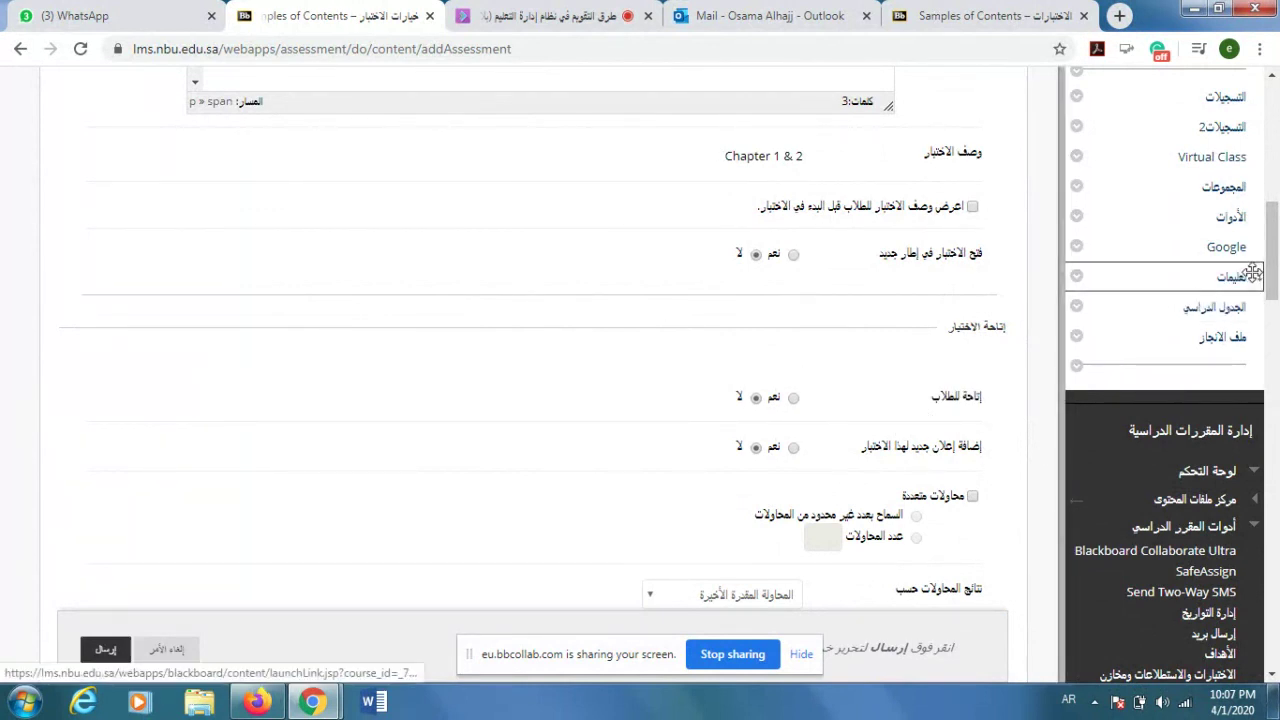
scroll(1000, 290, "down", 1)
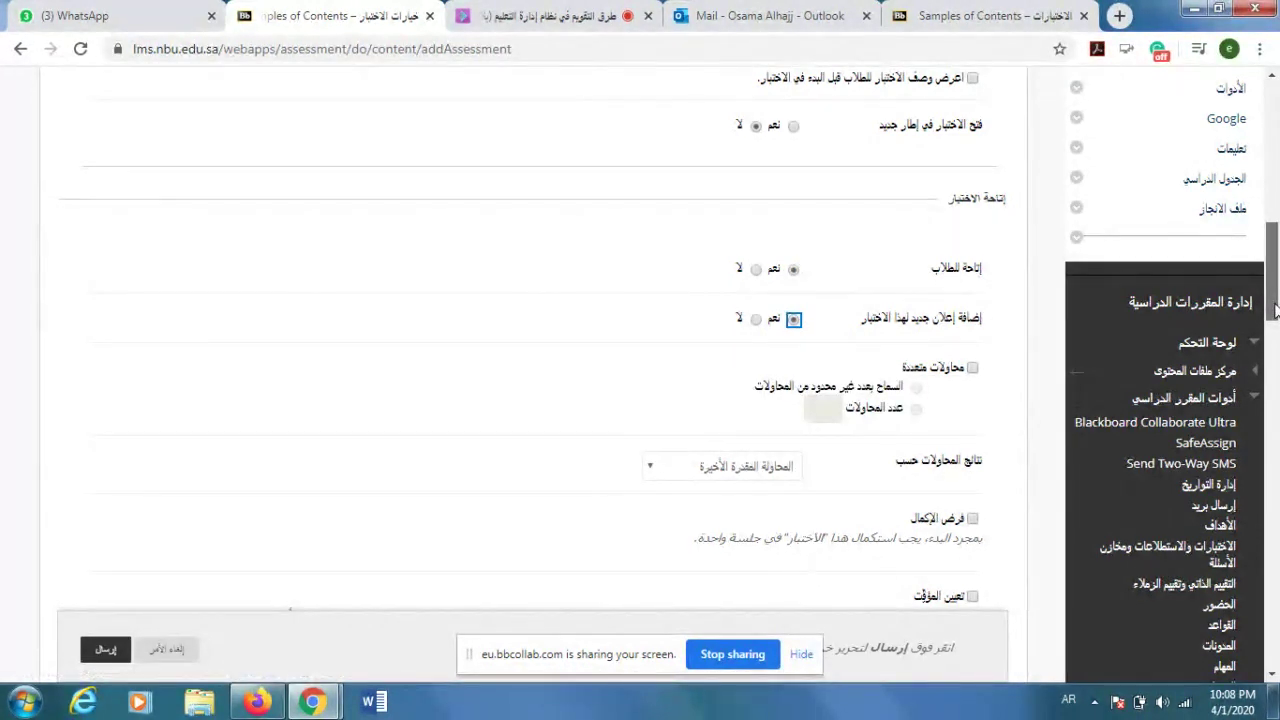
left_click_drag(1273, 310, 1273, 332)
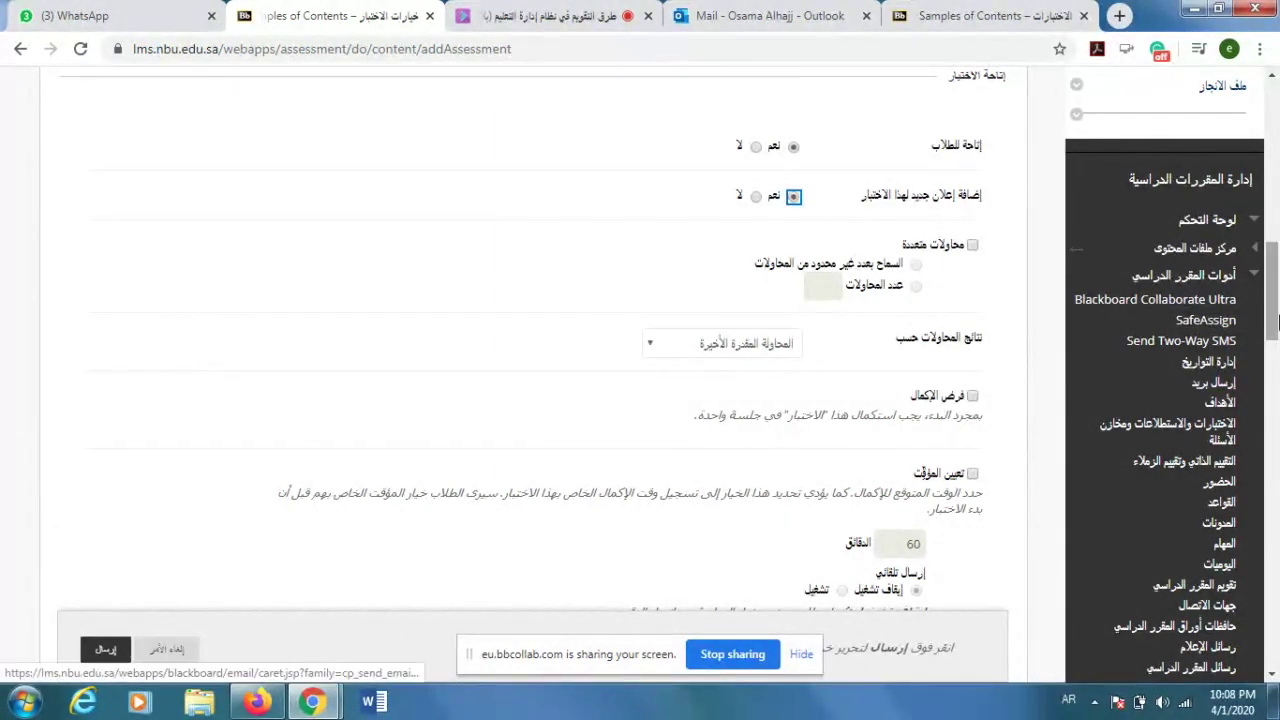
scroll(1160, 340, "down", 1)
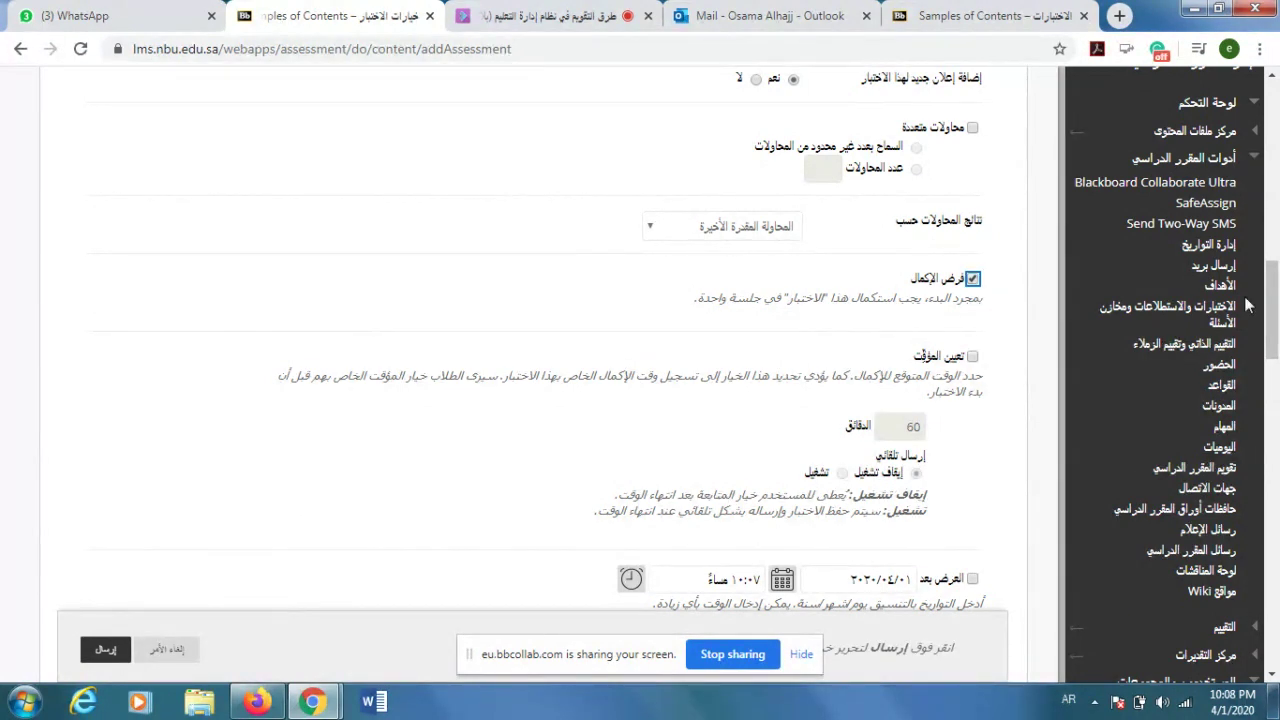
Enable a 30-minute timer on the test with Auto-Submit turned on.
scroll(1257, 320, "down", 1)
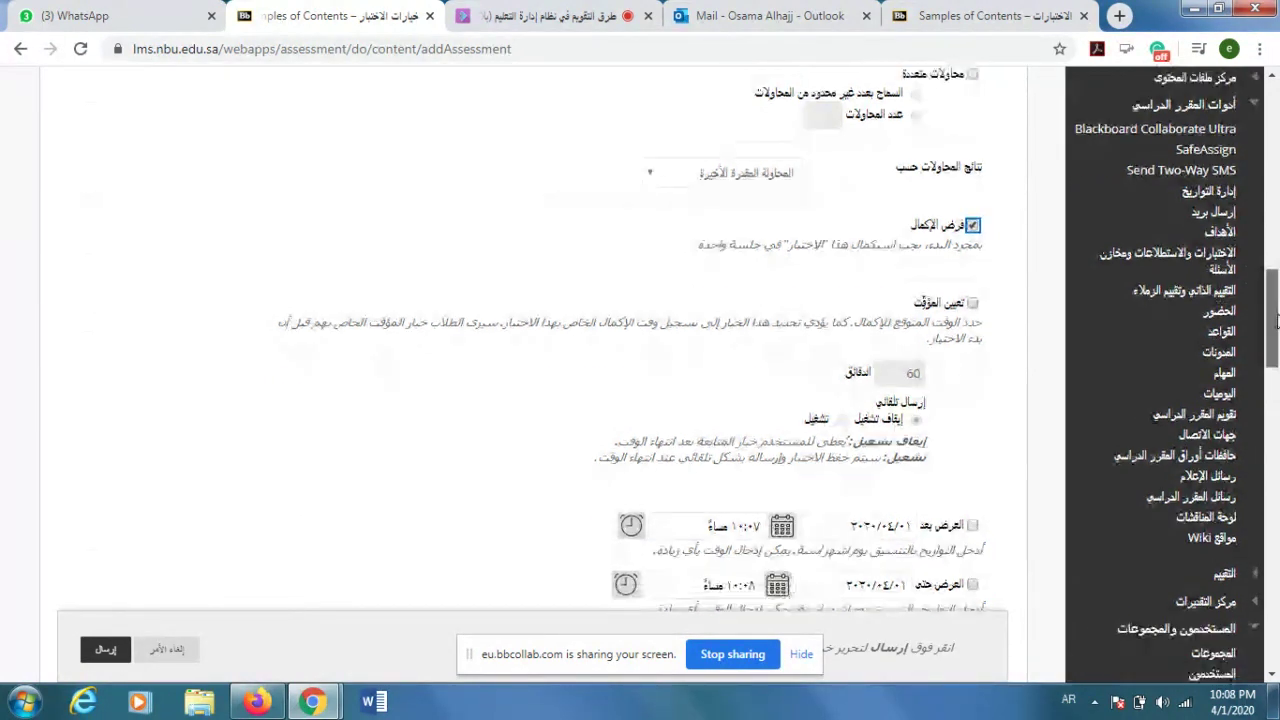
left_click(972, 303)
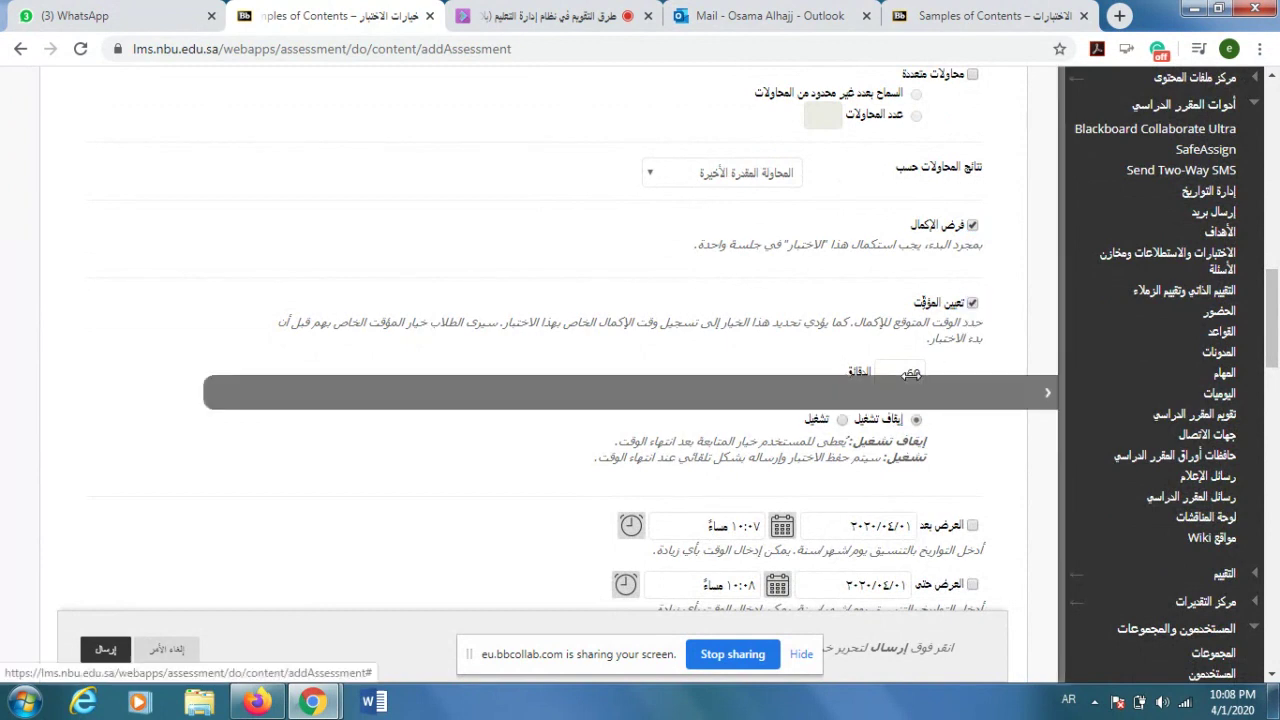
left_click(855, 385)
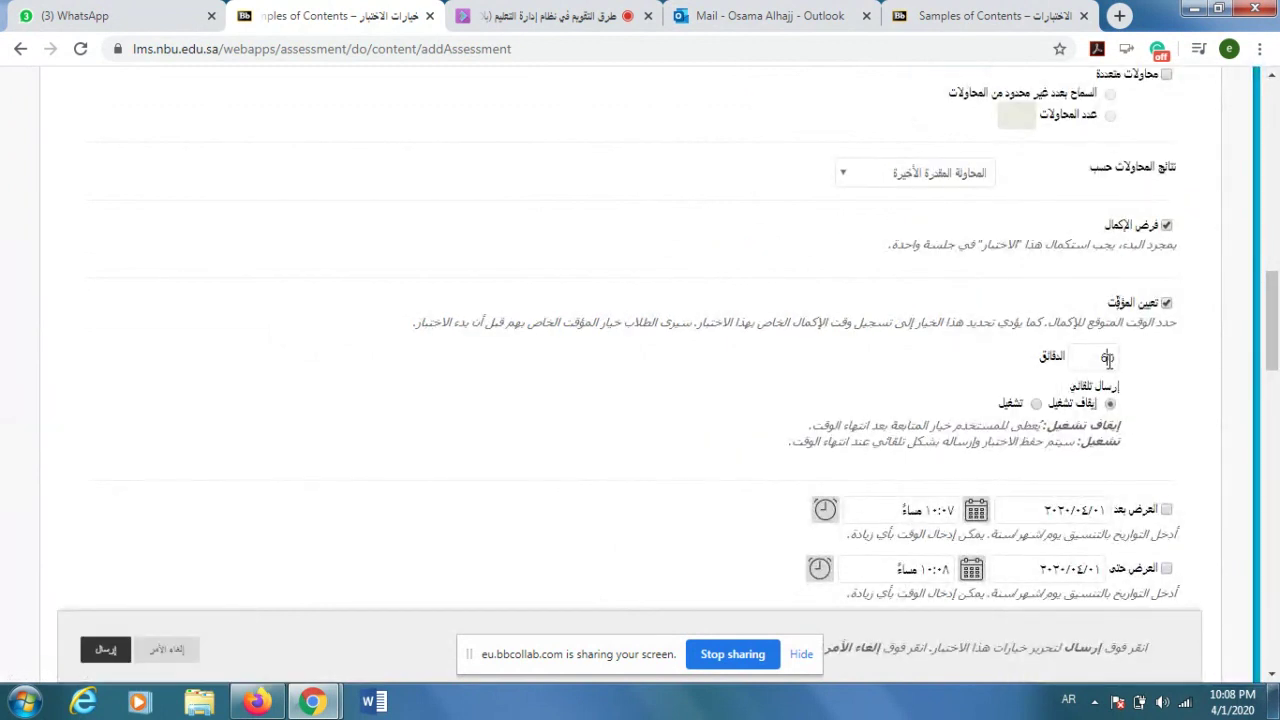
double_click(1109, 358)
key("BackSpace")
type("30")
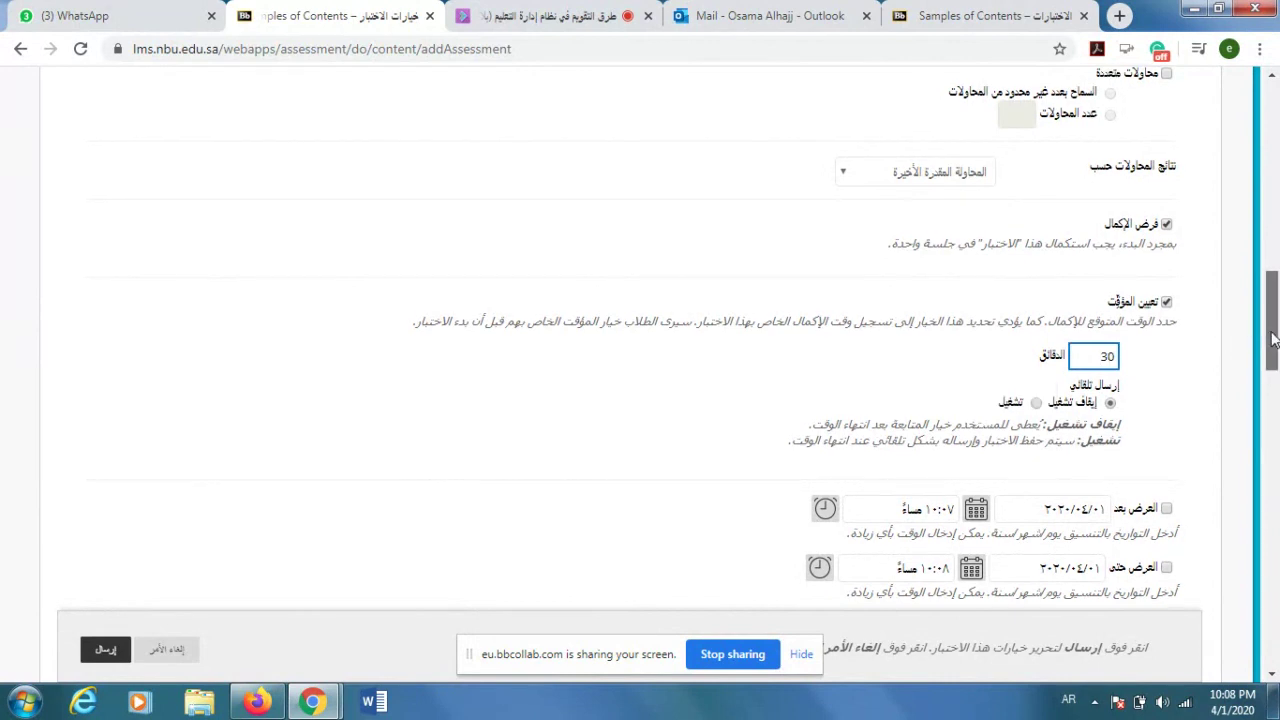
left_click_drag(1272, 340, 1272, 370)
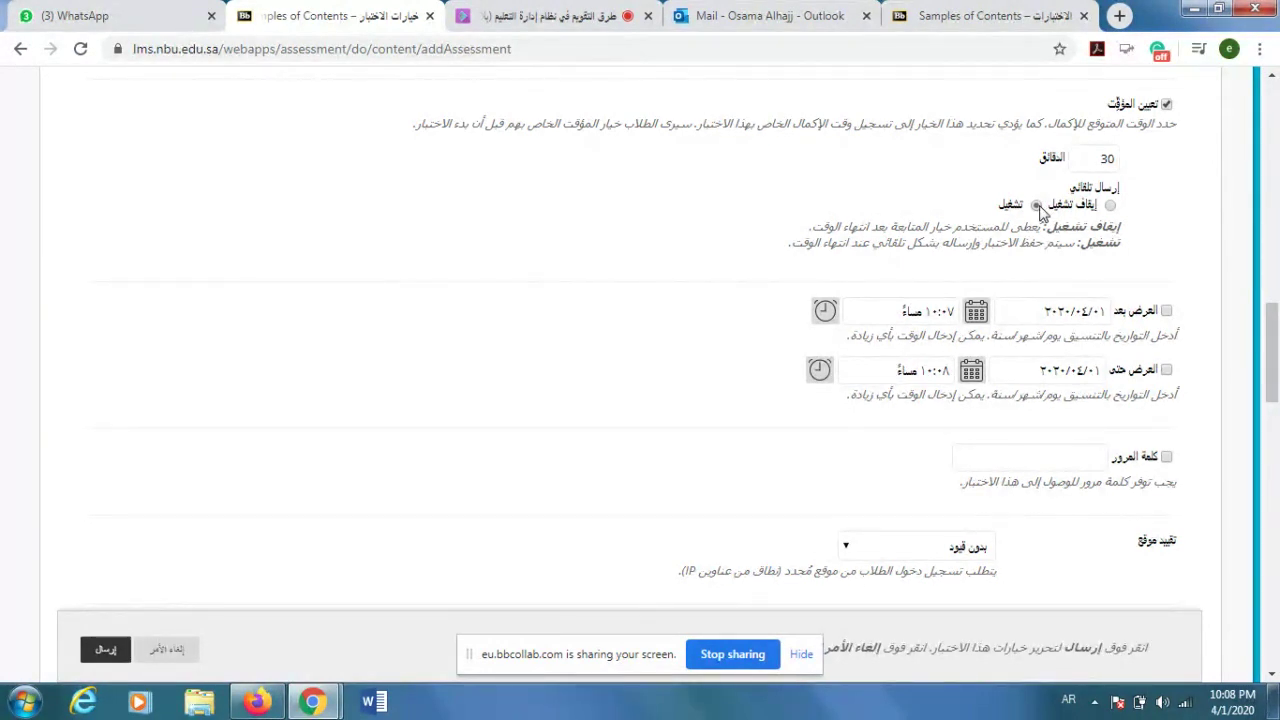
left_click(1037, 205)
Require a password to take the test and enter the password.
left_click(1166, 457)
left_click(1091, 460)
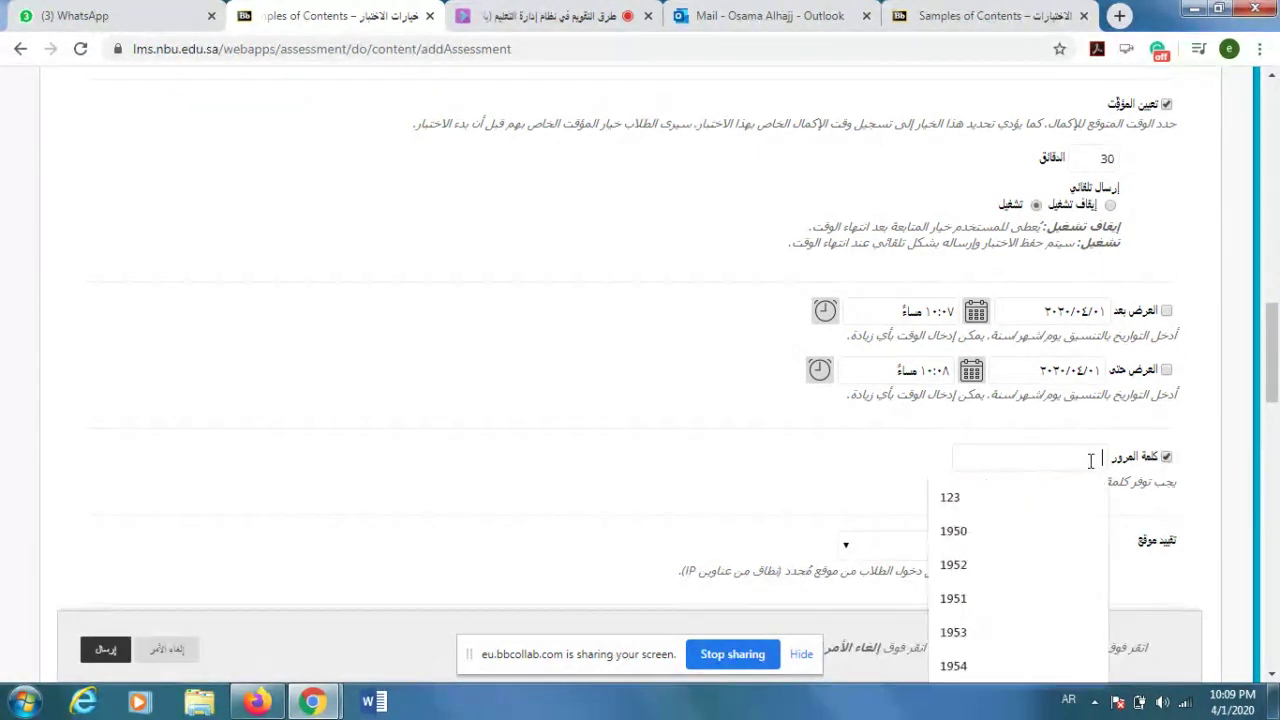
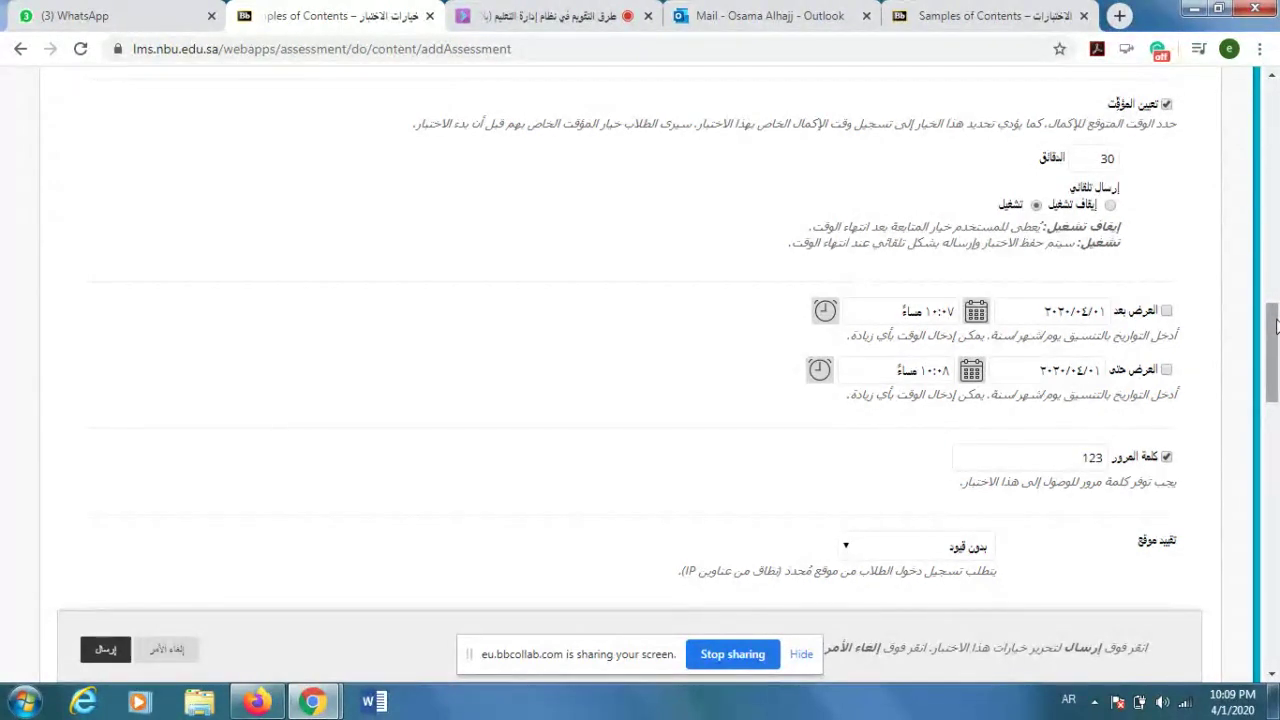
scroll(1275, 325, "down", 1)
left_click_drag(1275, 325, 1275, 357)
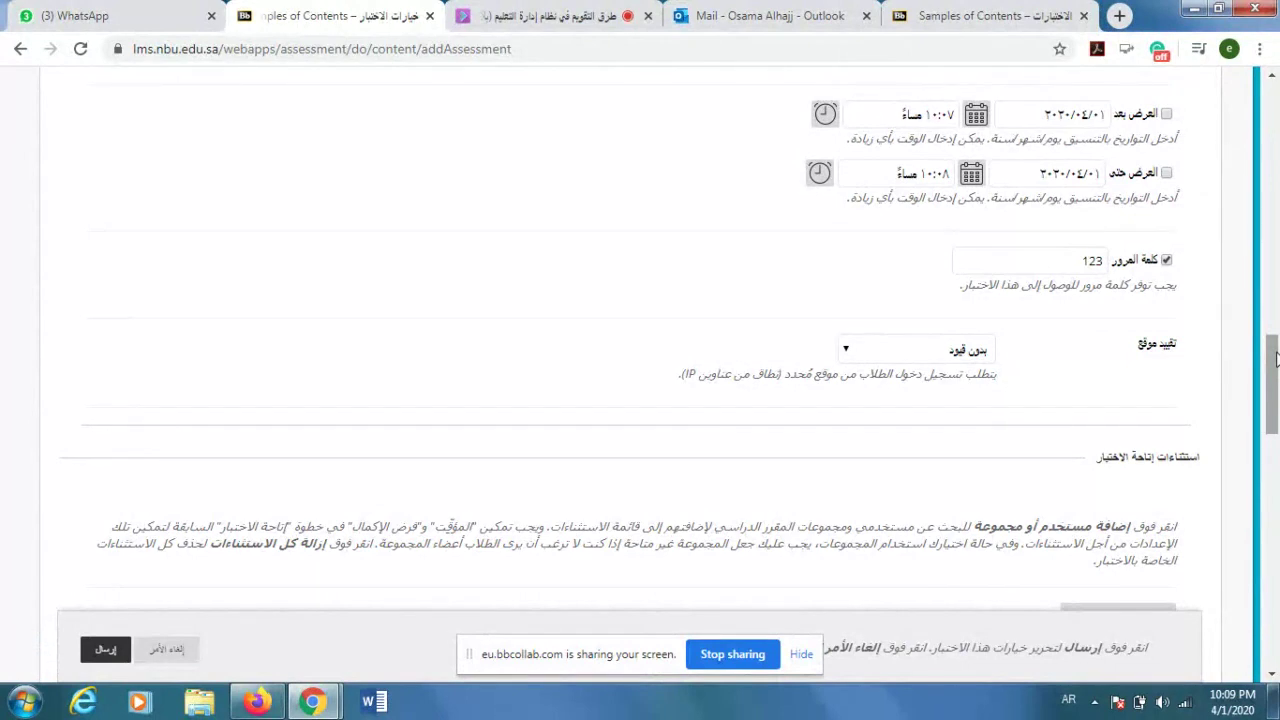
Try restricting the test location to NBU Labs, then set it back to No Restriction.
left_click(896, 351)
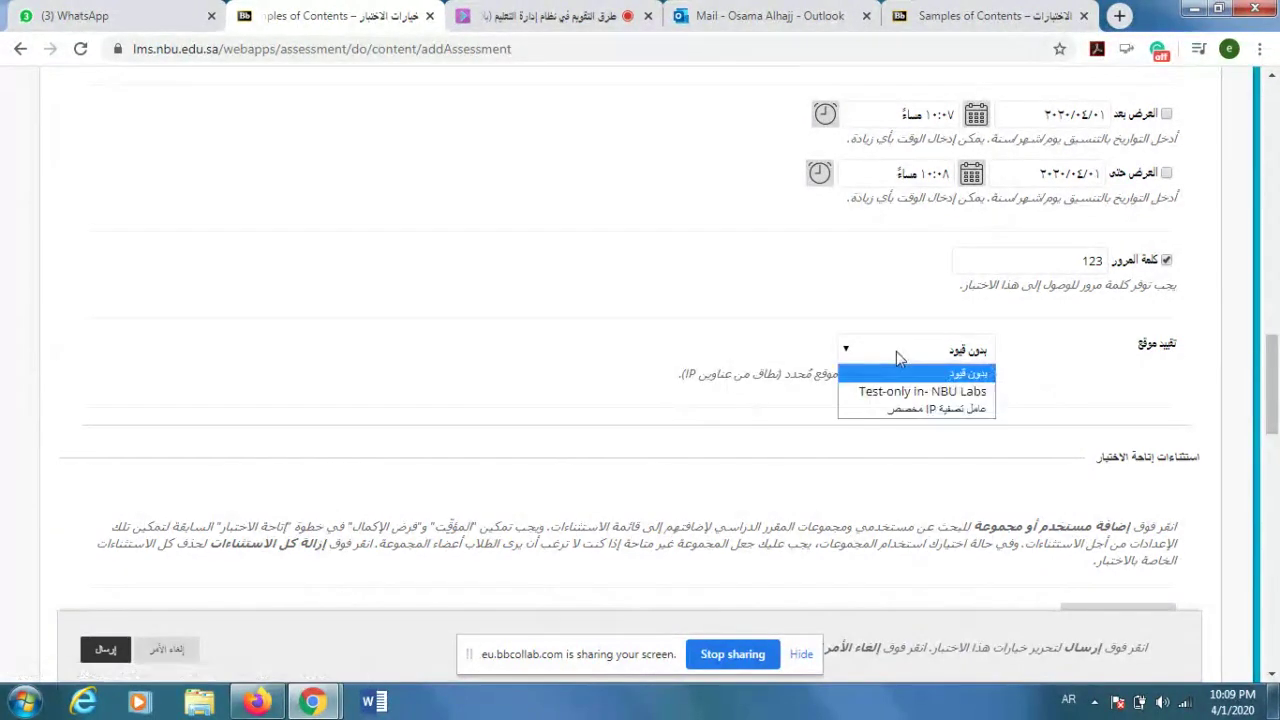
left_click(963, 396)
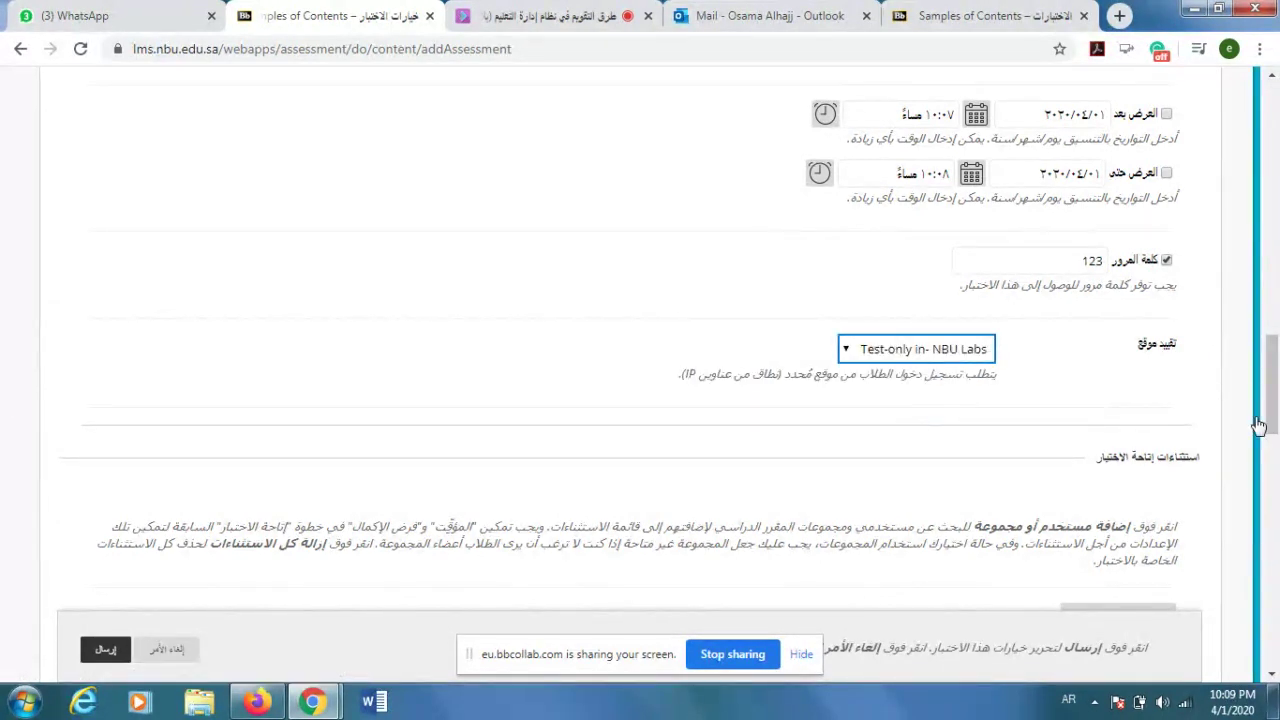
scroll(1270, 420, "down", 1)
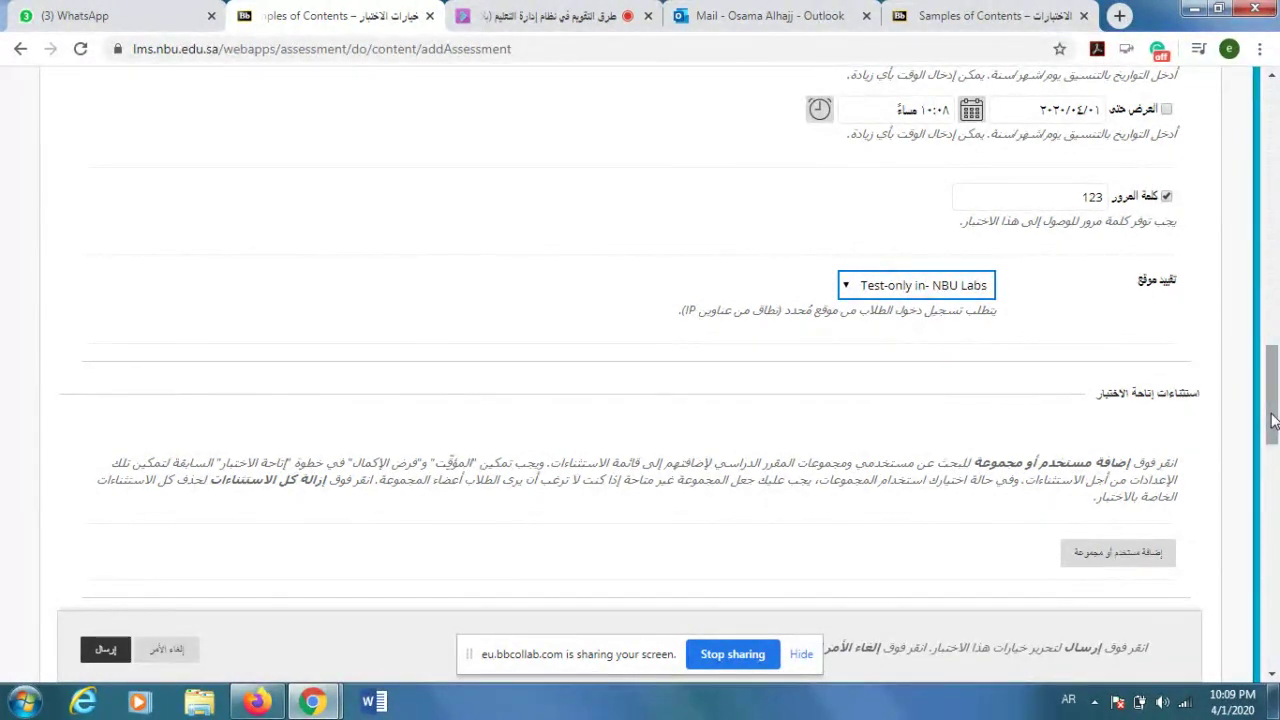
left_click(925, 288)
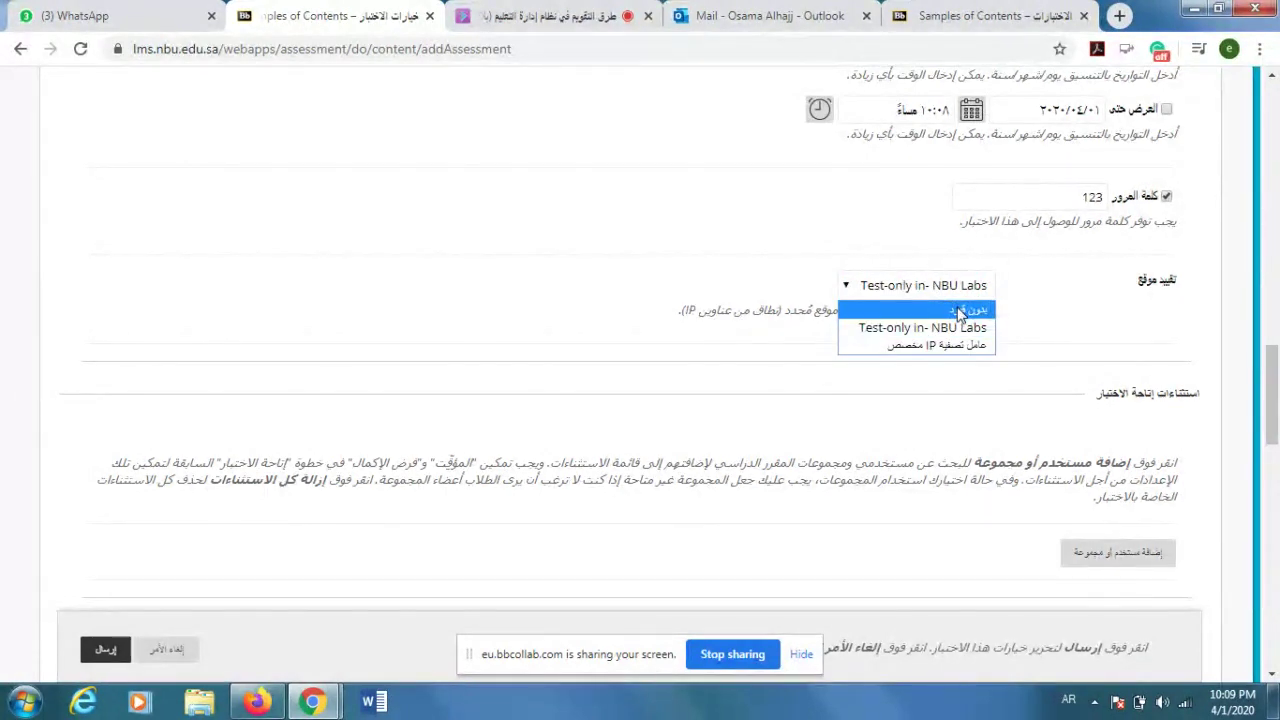
left_click(960, 312)
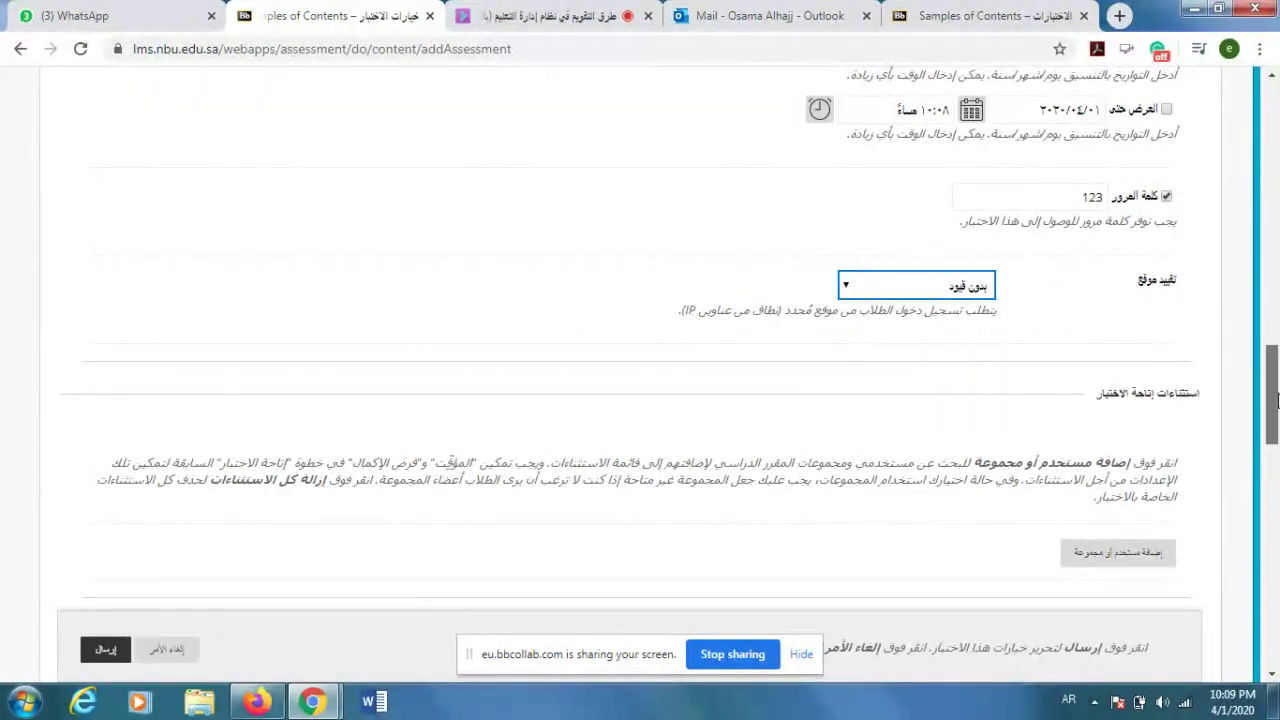
left_click_drag(1277, 400, 1277, 436)
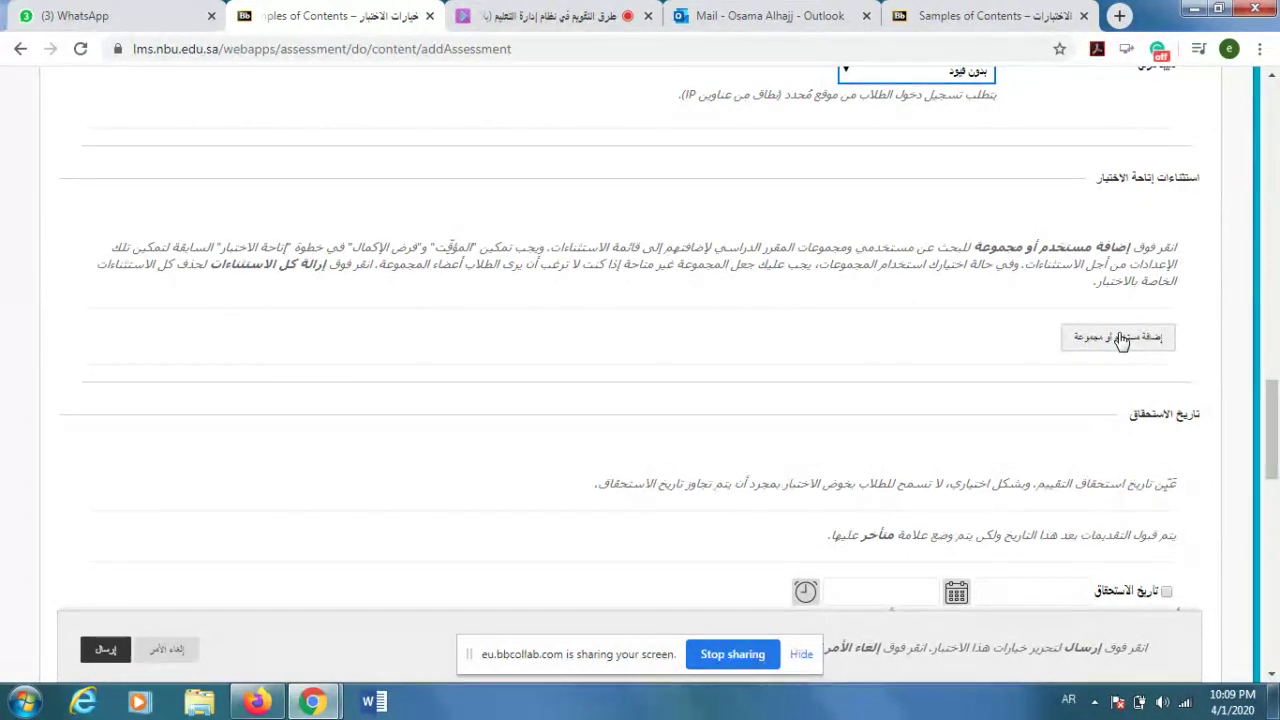
Set the test's due date to April 8, 2020 at 11:59 PM.
left_click_drag(1275, 428, 1275, 466)
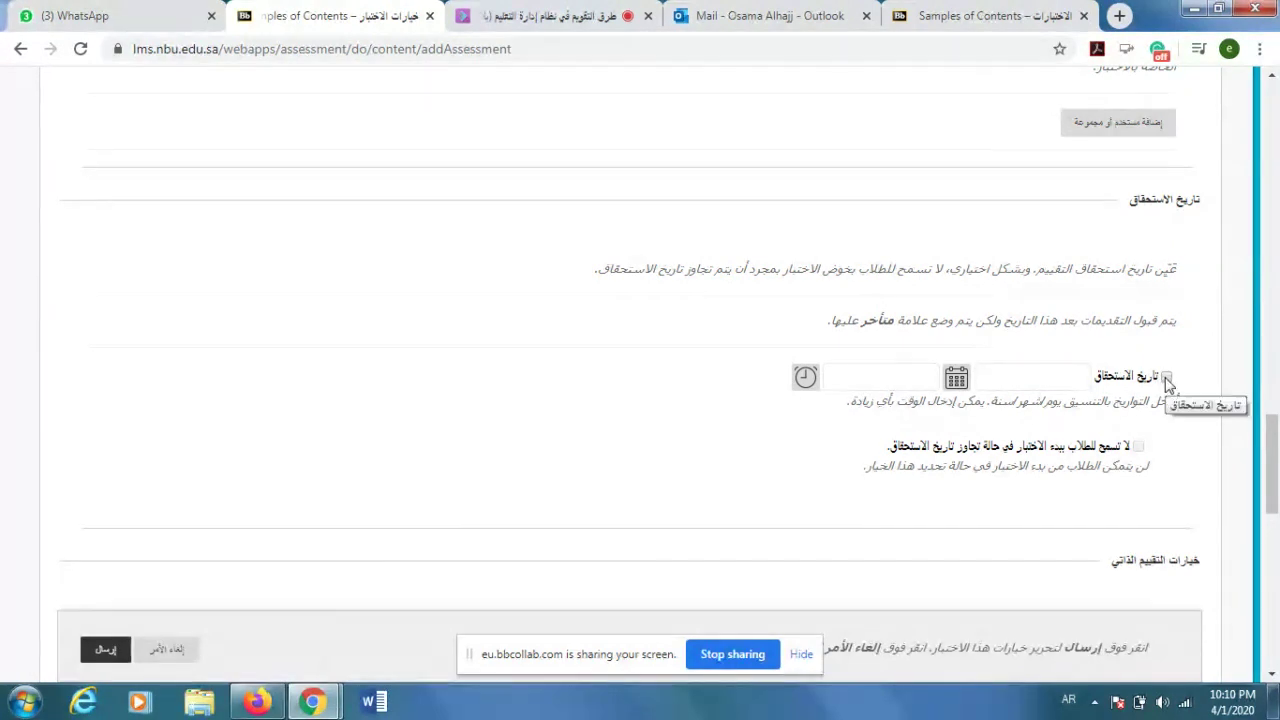
left_click(1037, 372)
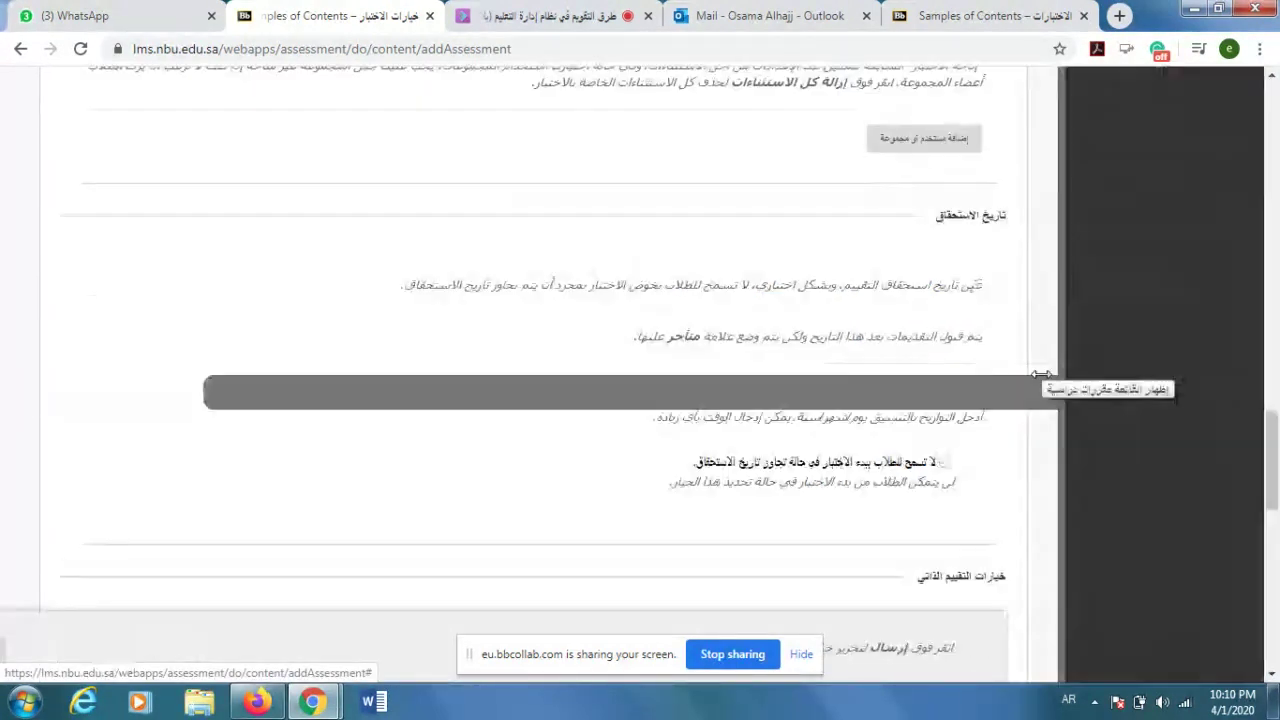
left_click(1155, 393)
scroll(882, 322, "down", 1)
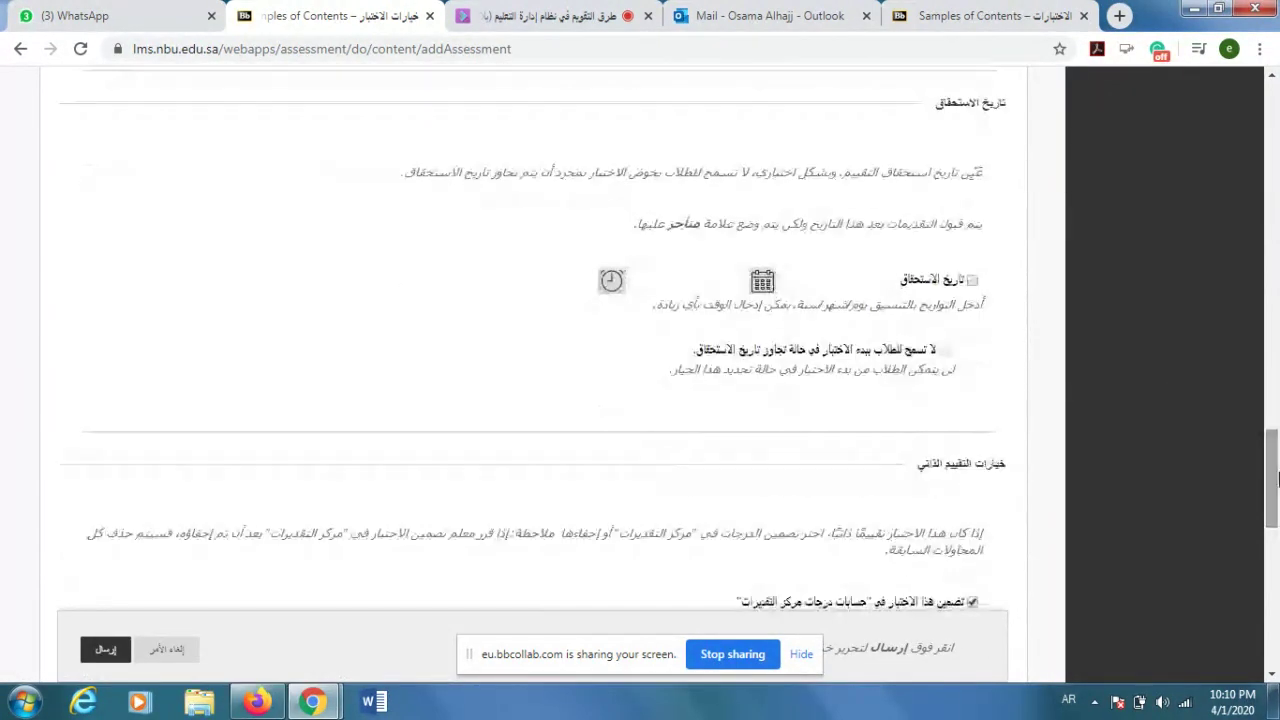
left_click(763, 280)
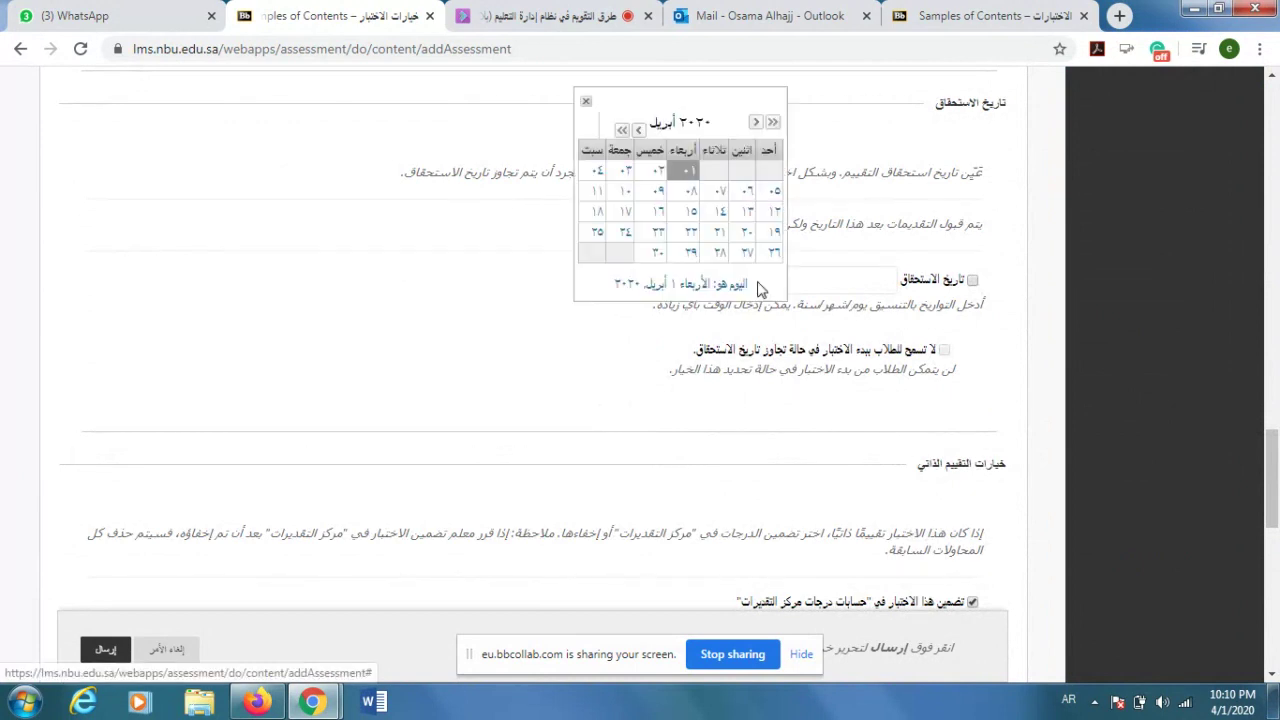
left_click(690, 203)
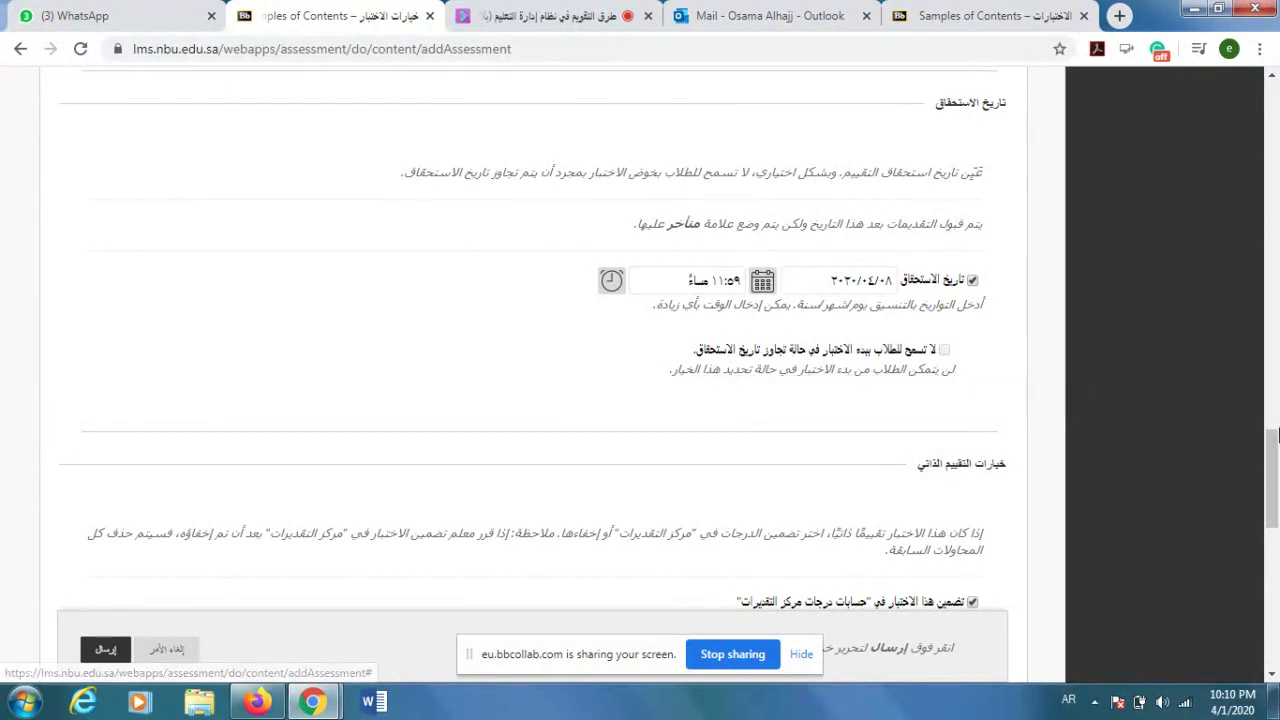
scroll(1273, 433, "down", 1)
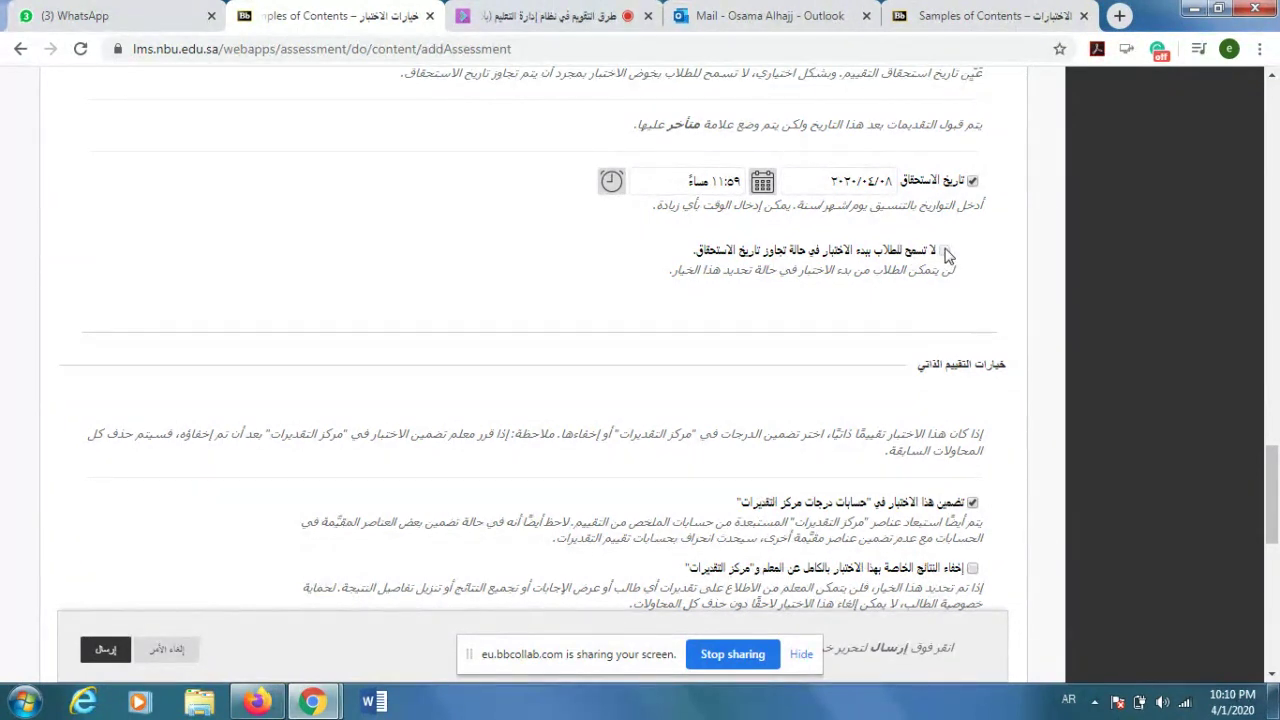
Keep the 2020/04/08 11:59 PM due date on and block starting the test after it.
left_click(973, 183)
left_click(973, 183)
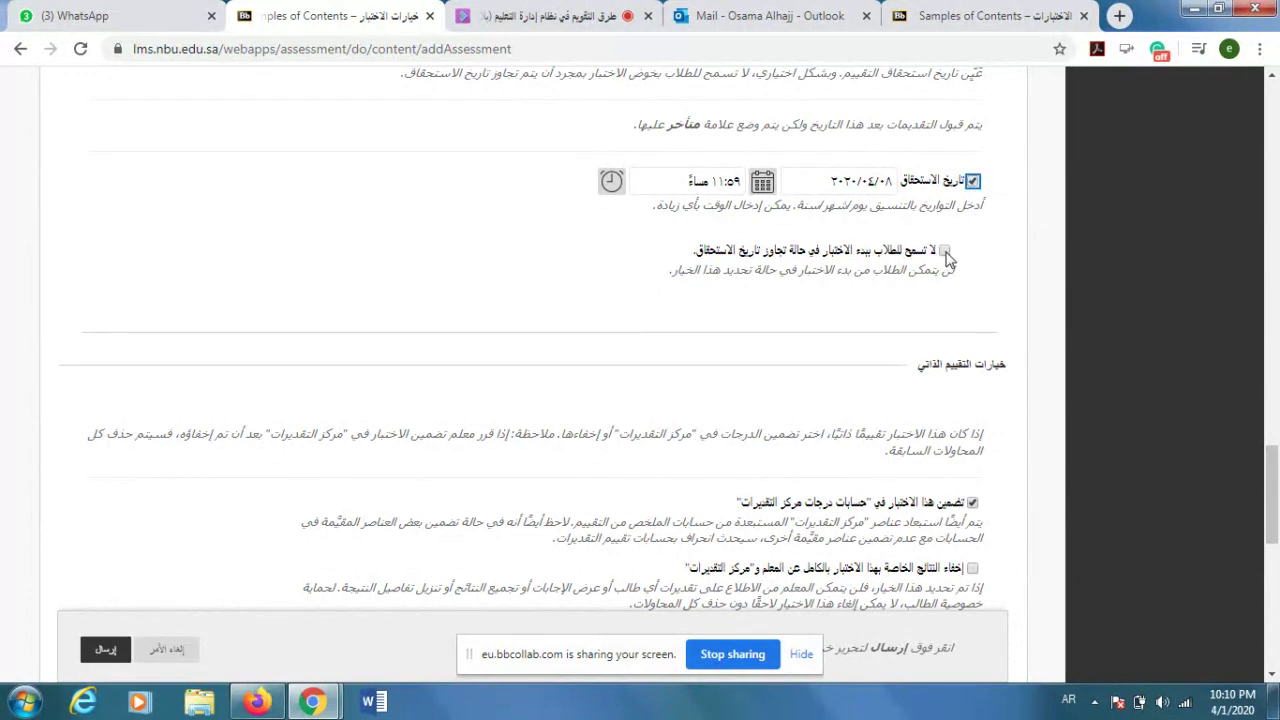
left_click(944, 250)
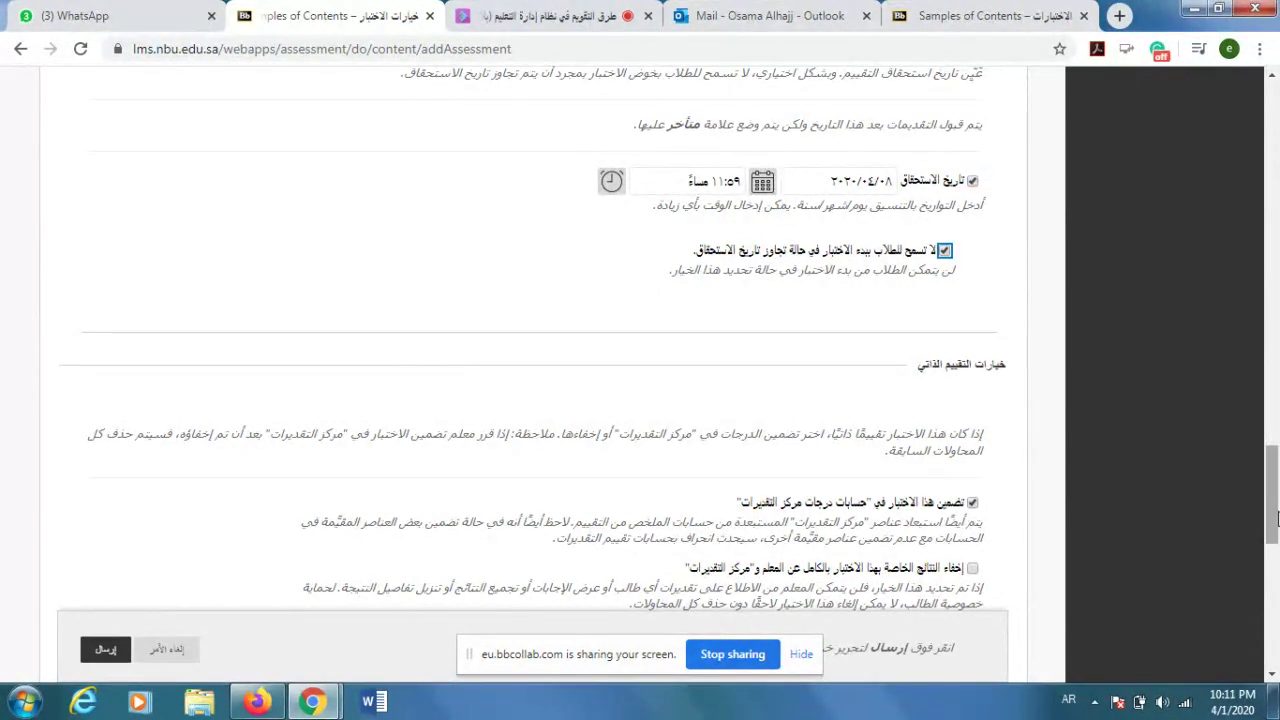
left_click_drag(1277, 518, 1277, 524)
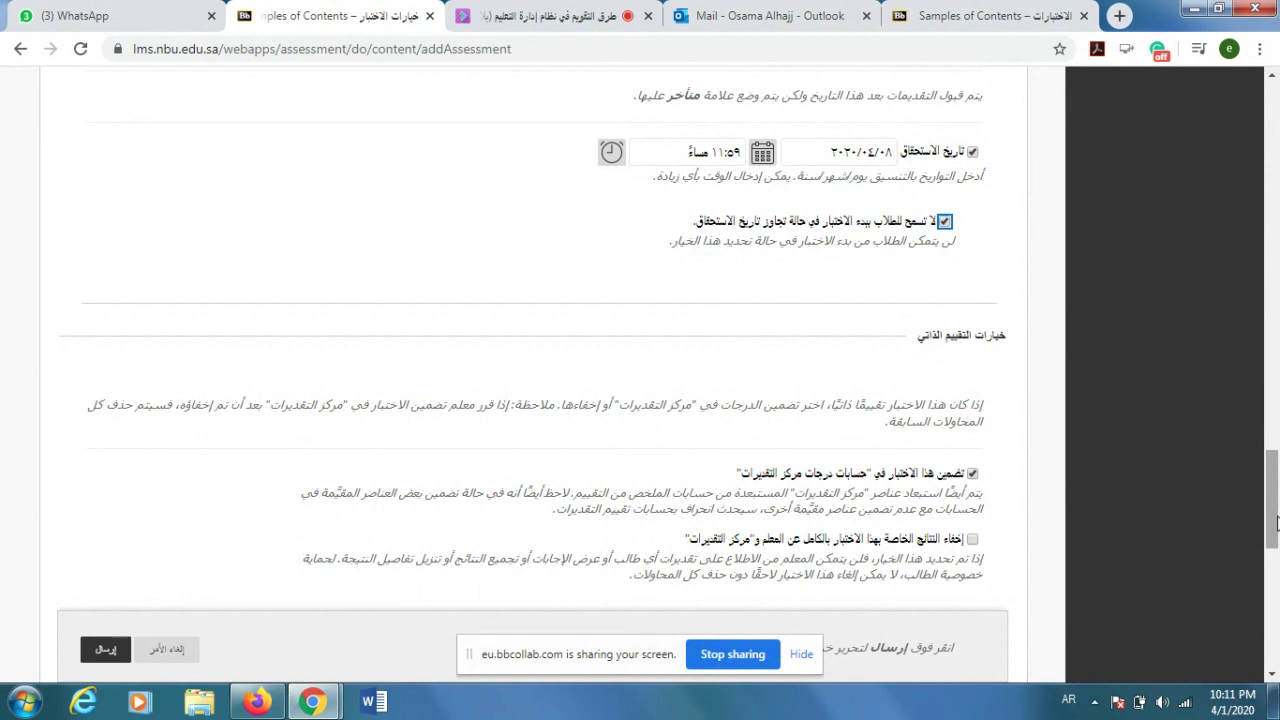
left_click_drag(1277, 527, 1277, 548)
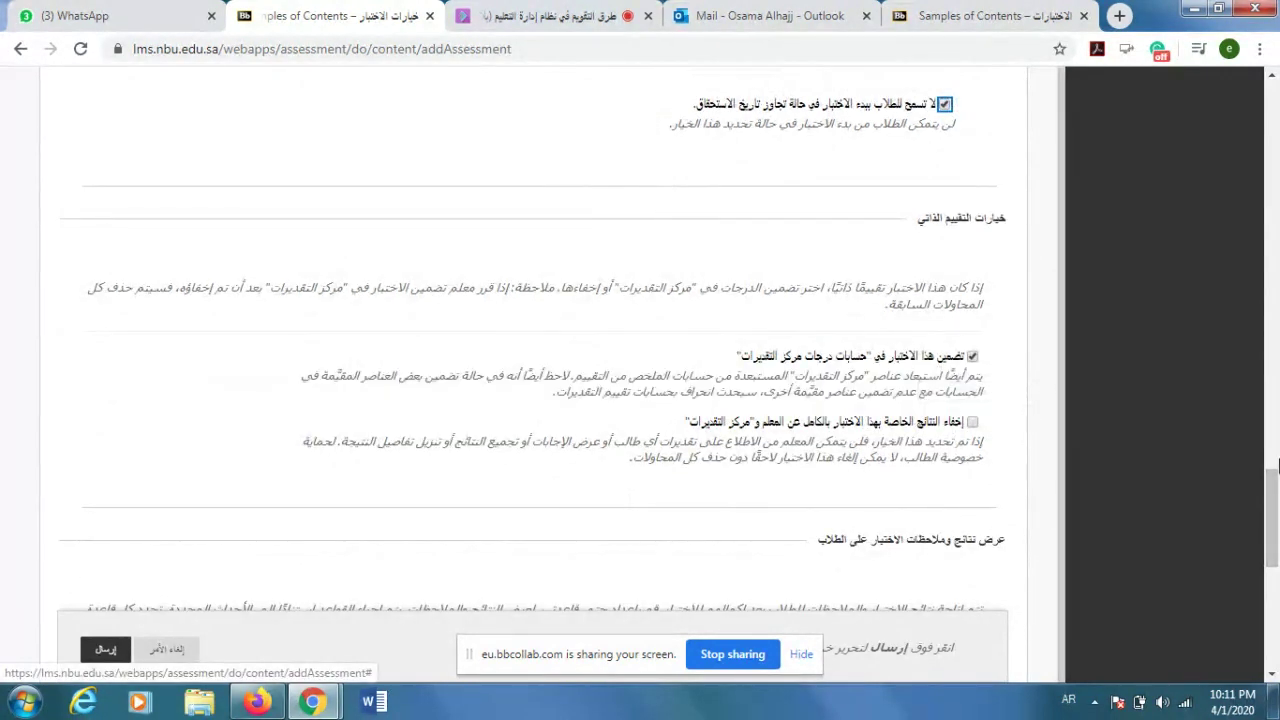
left_click_drag(1277, 510, 1276, 566)
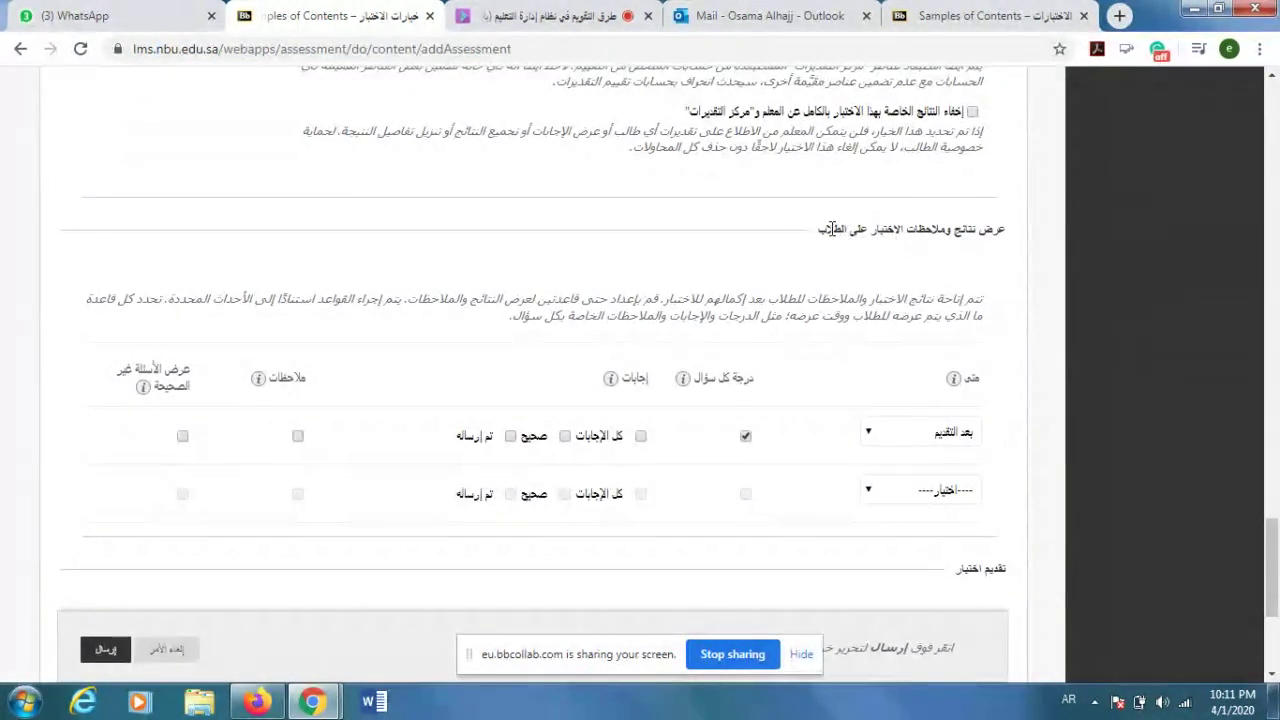
After grading, show Answers, All Answers, Correct, Feedback and Show Incorrect Questions.
left_click_drag(830, 230, 1001, 233)
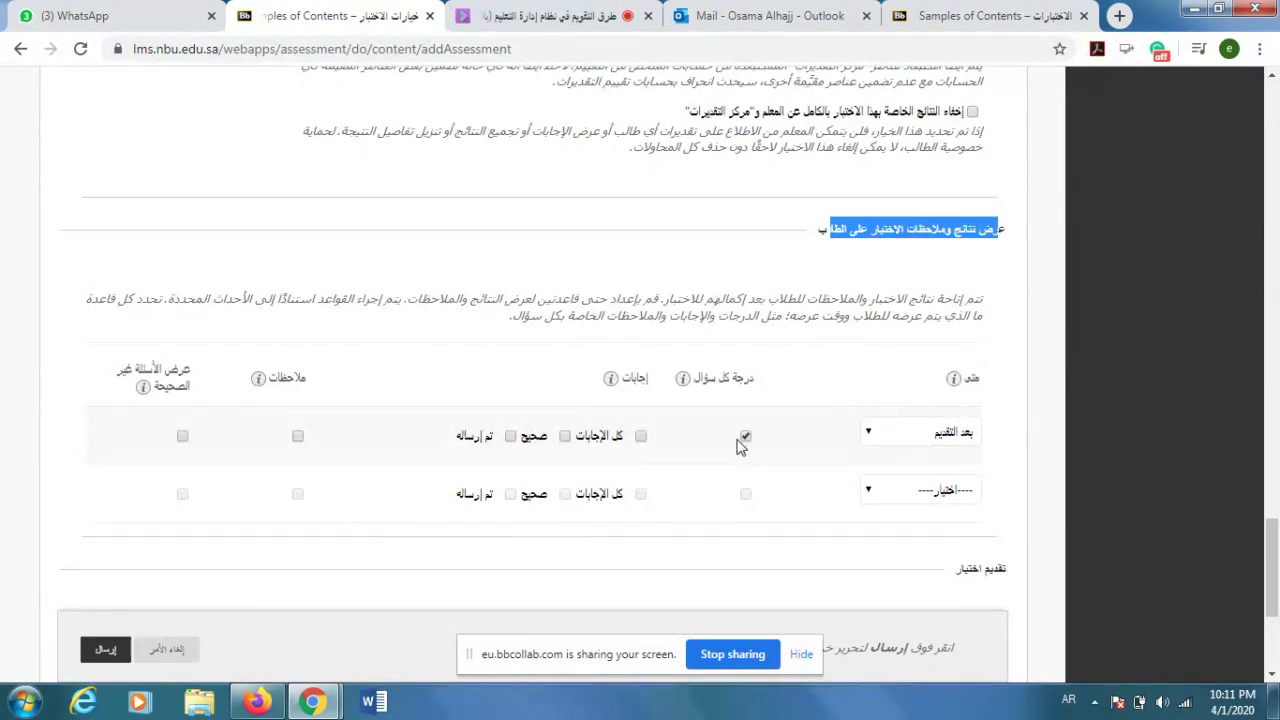
left_click(641, 437)
left_click(566, 440)
left_click(511, 437)
left_click(298, 437)
left_click(183, 437)
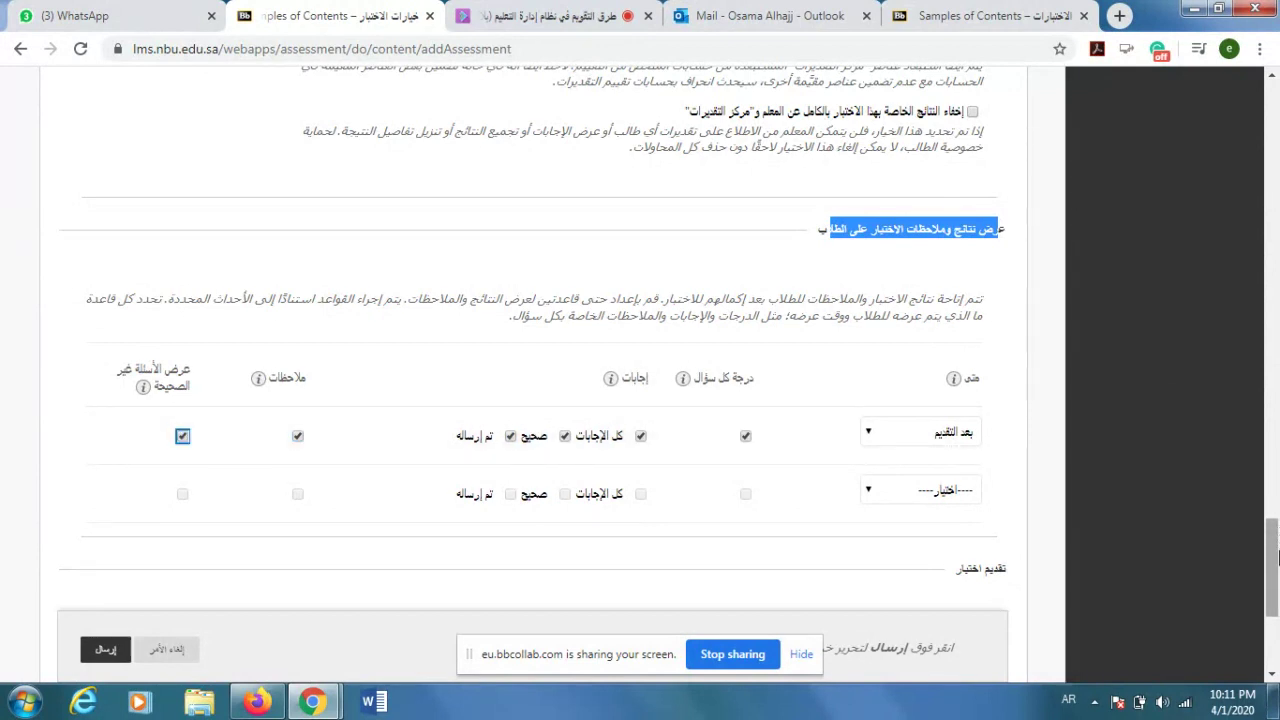
left_click_drag(1276, 557, 1277, 613)
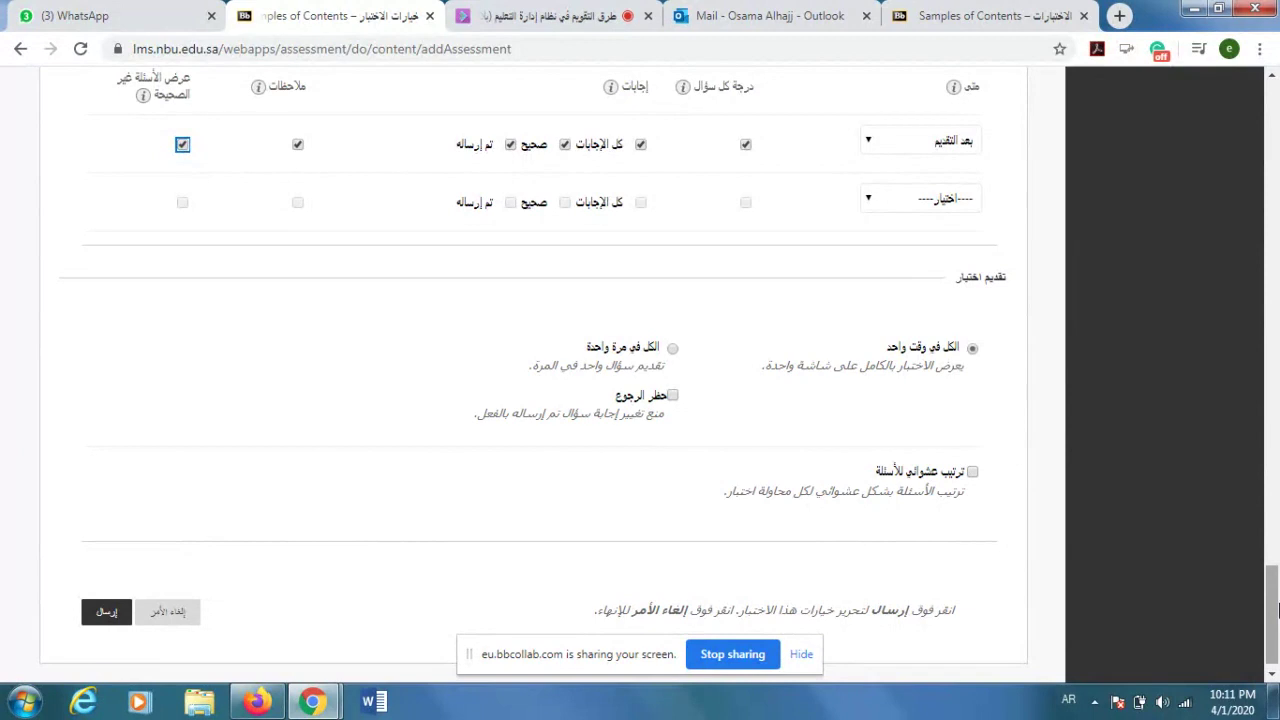
Switch Test Presentation from One at a Time to All at Once and check Randomize Questions.
left_click(674, 350)
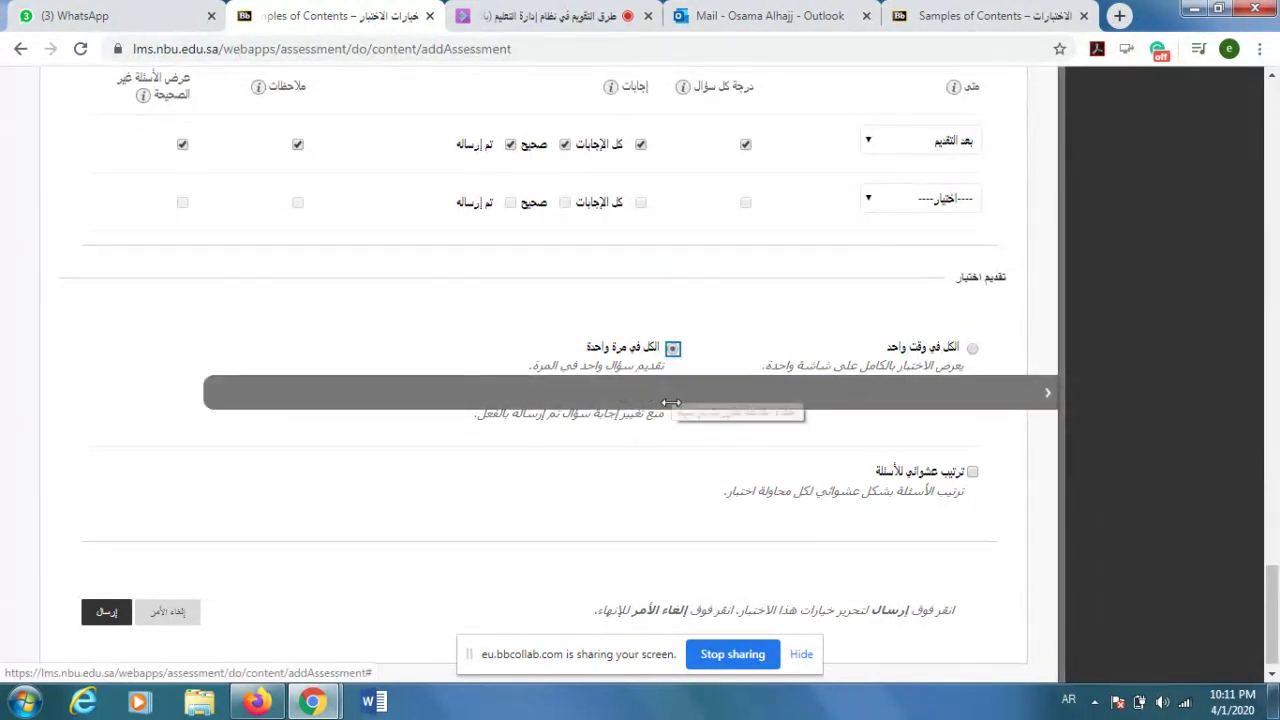
key("Right")
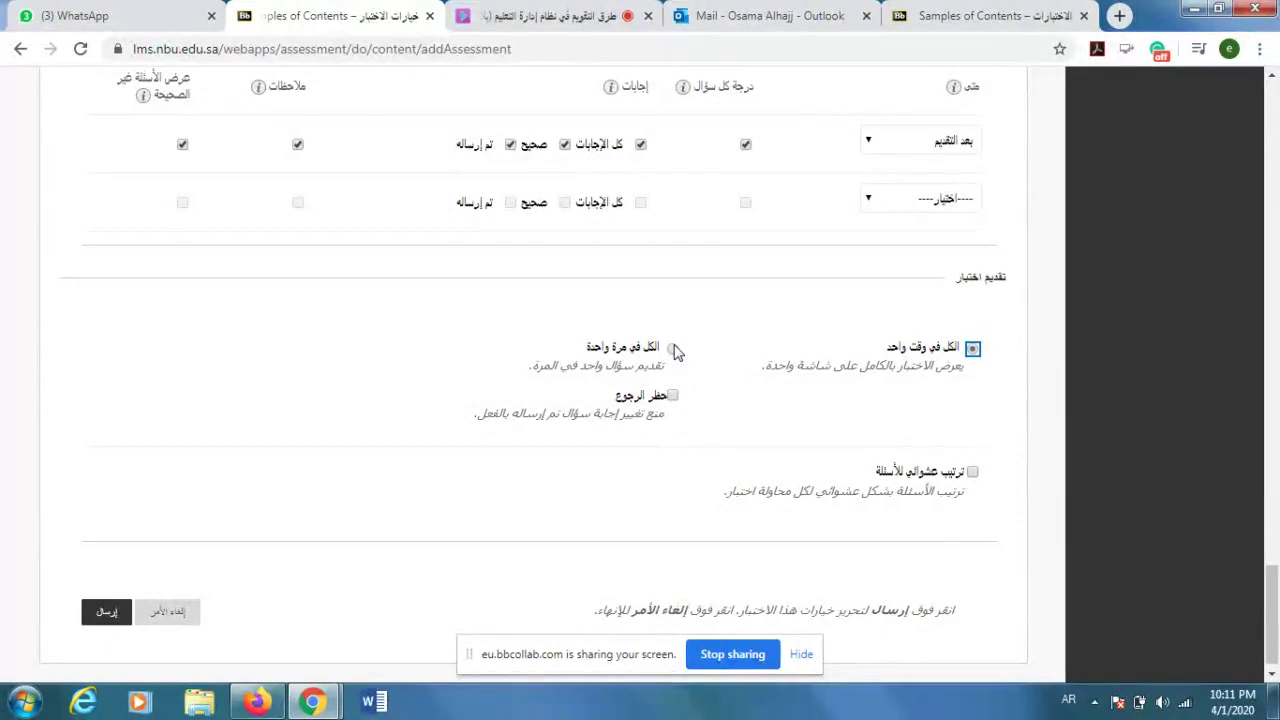
left_click(674, 350)
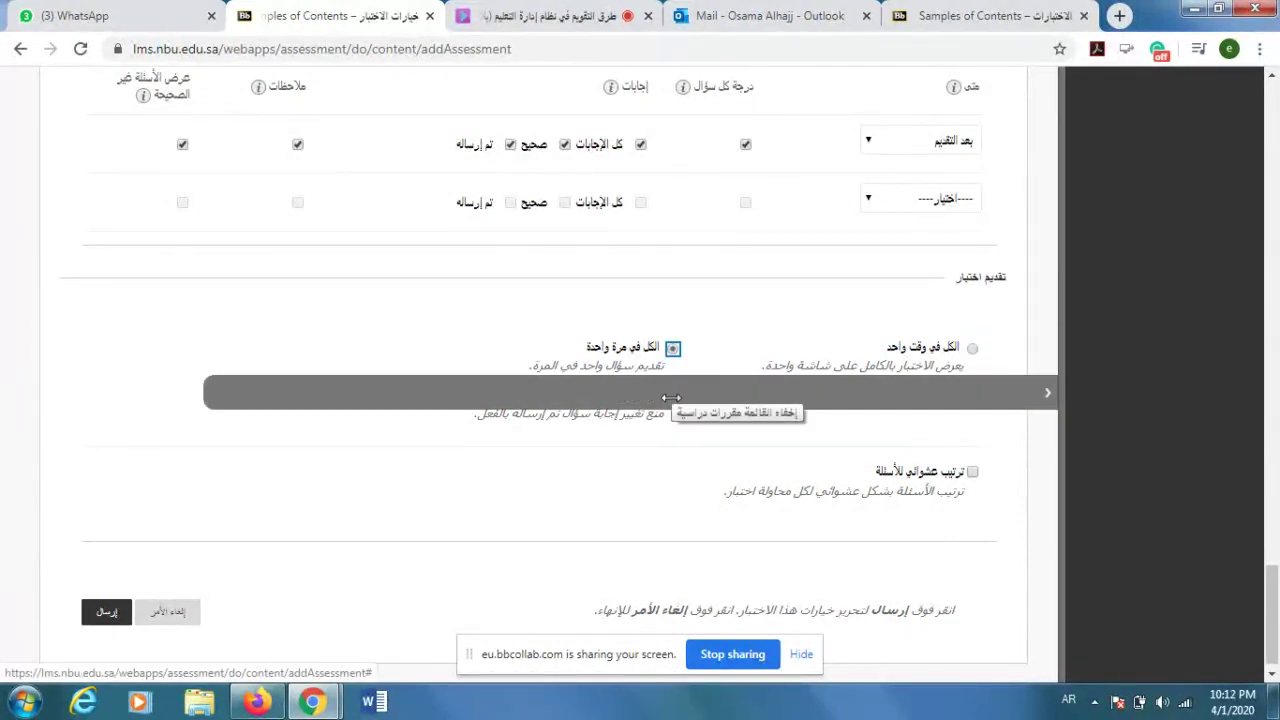
scroll(1275, 625, "up", 1)
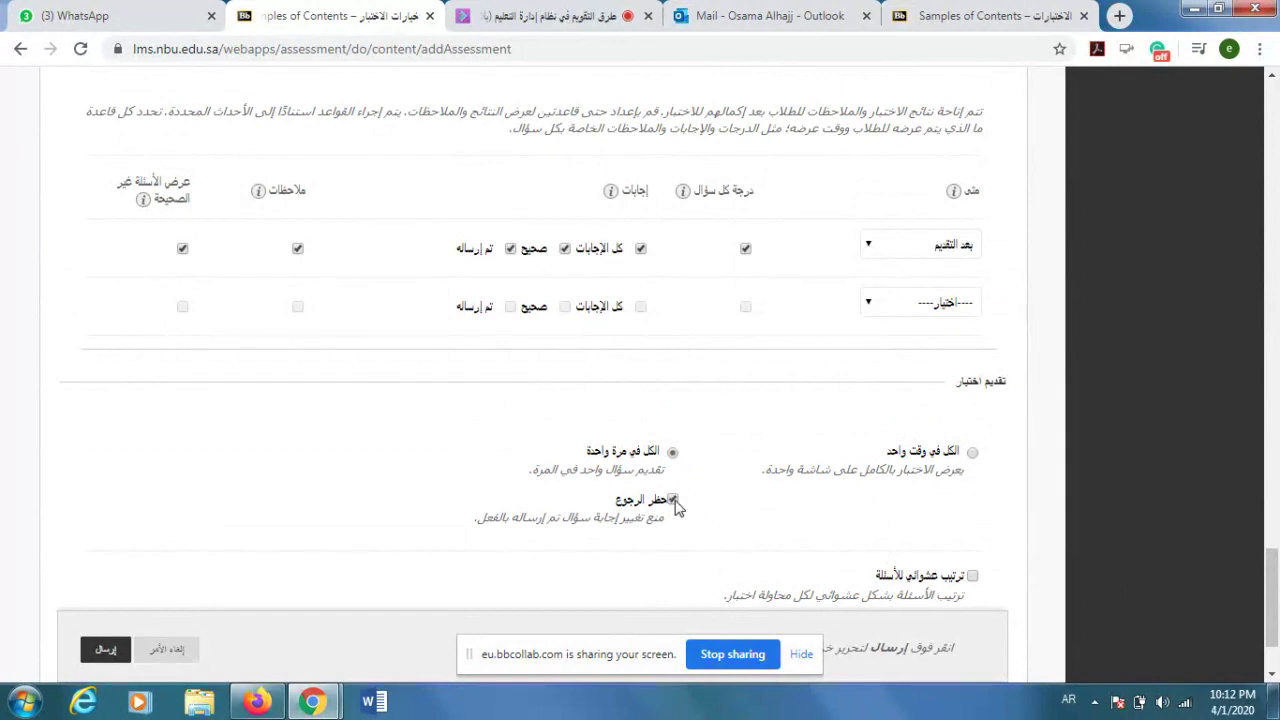
left_click(674, 501)
left_click(972, 454)
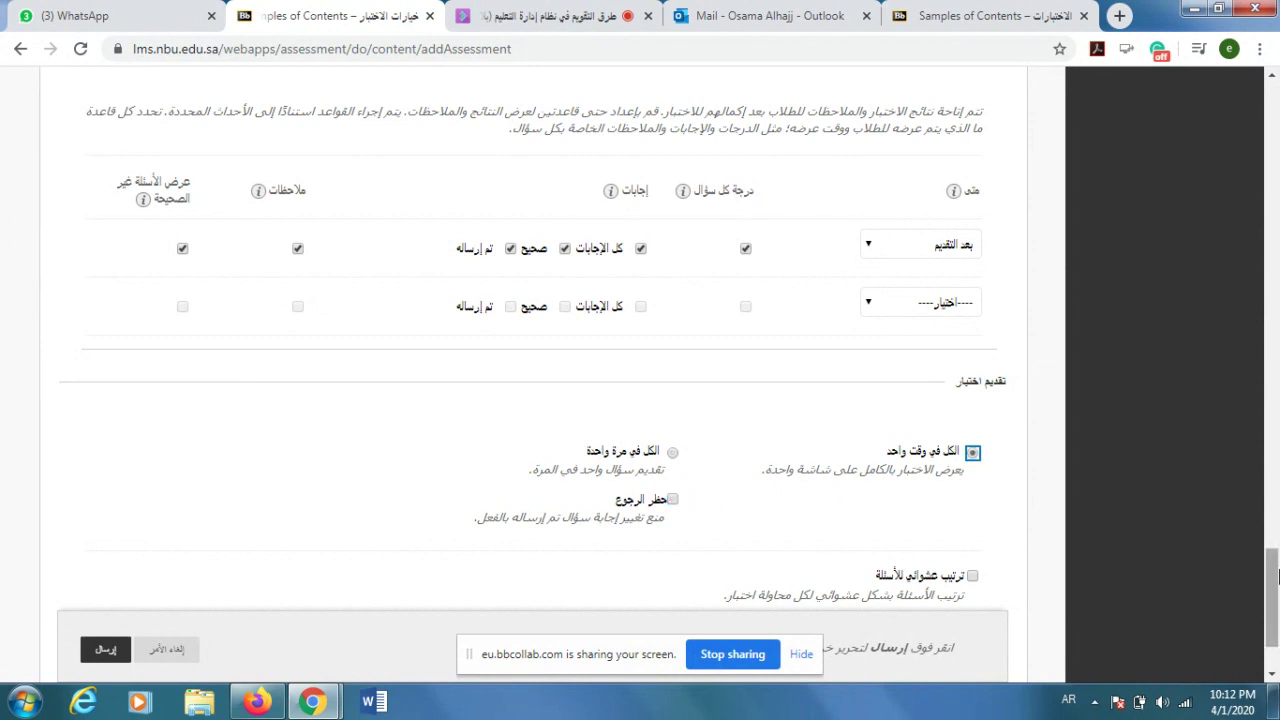
left_click_drag(1273, 585, 1274, 605)
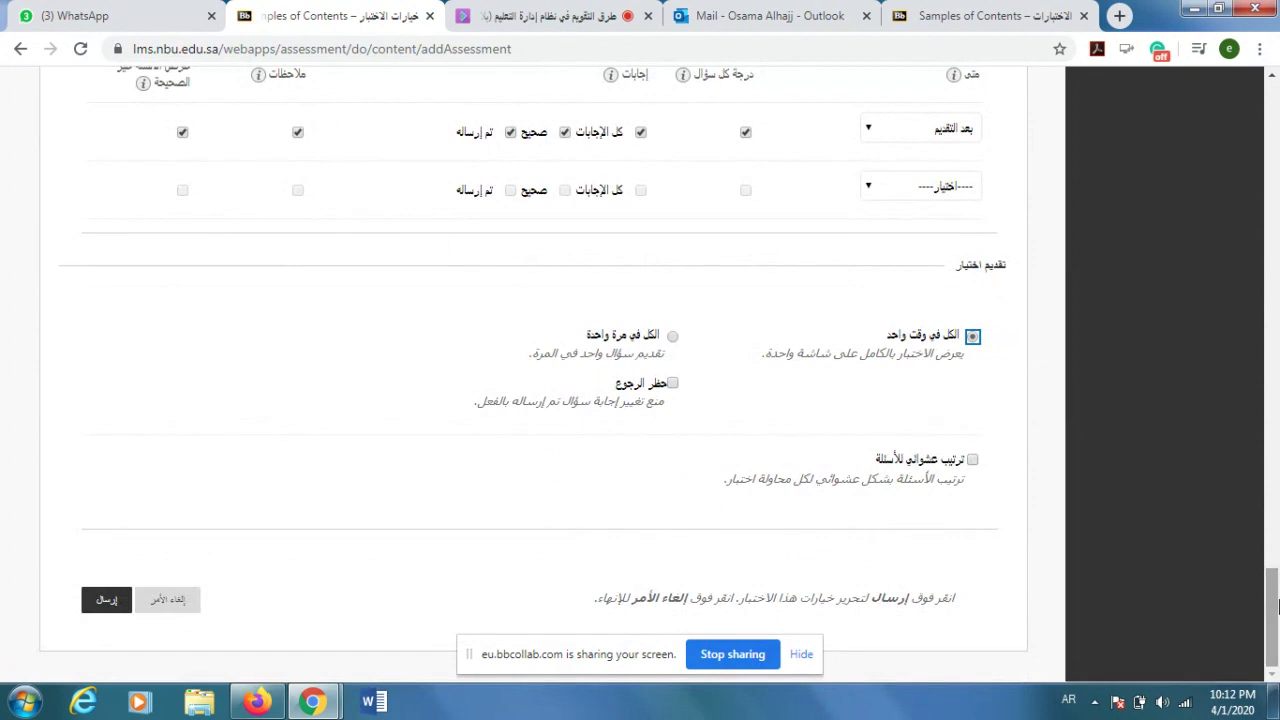
left_click(972, 460)
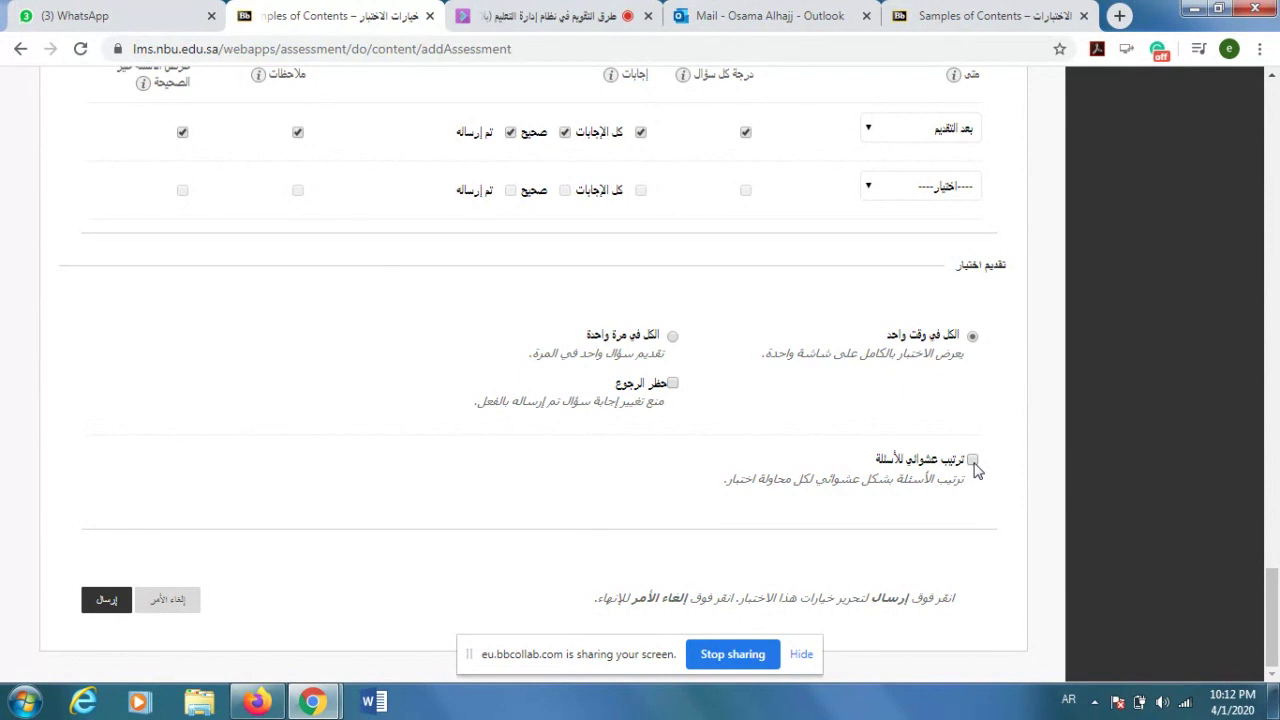
Submit the edited test options.
left_click(972, 460)
left_click(108, 601)
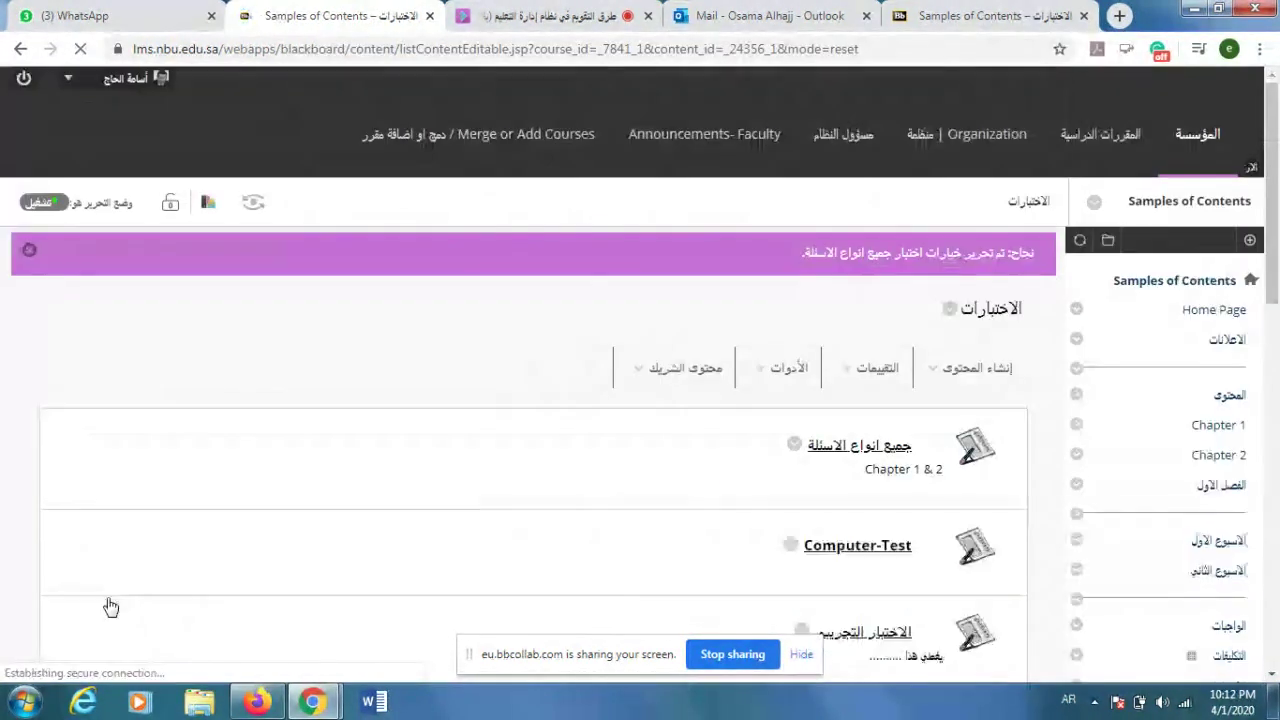
left_click(262, 705)
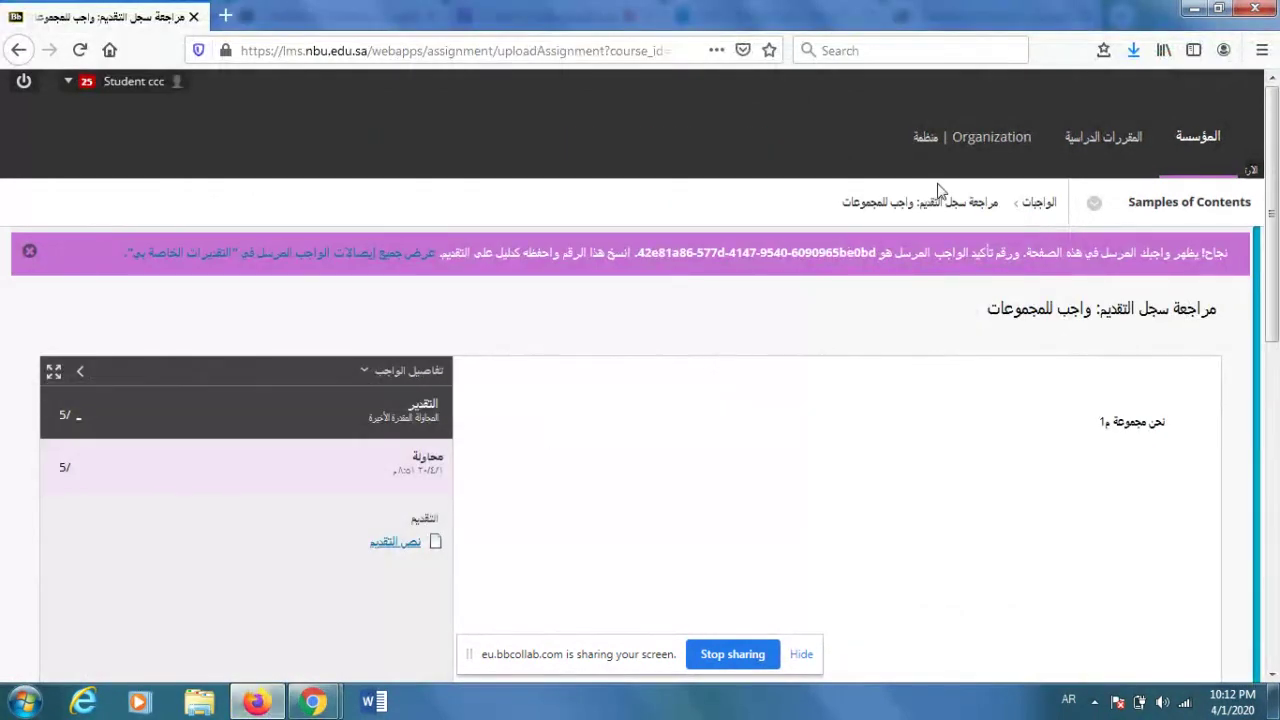
As the student, open the Tests area (الاختبارات) of the Samples of Contents course.
left_click(1198, 136)
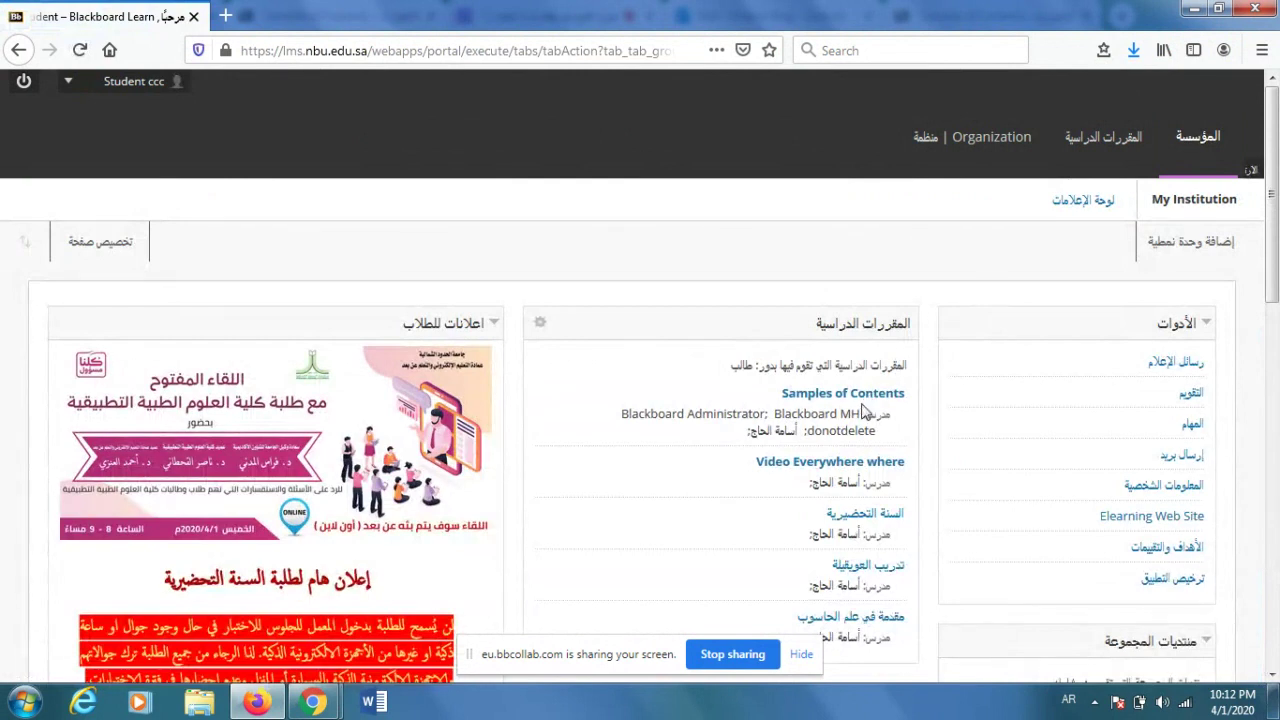
left_click(863, 398)
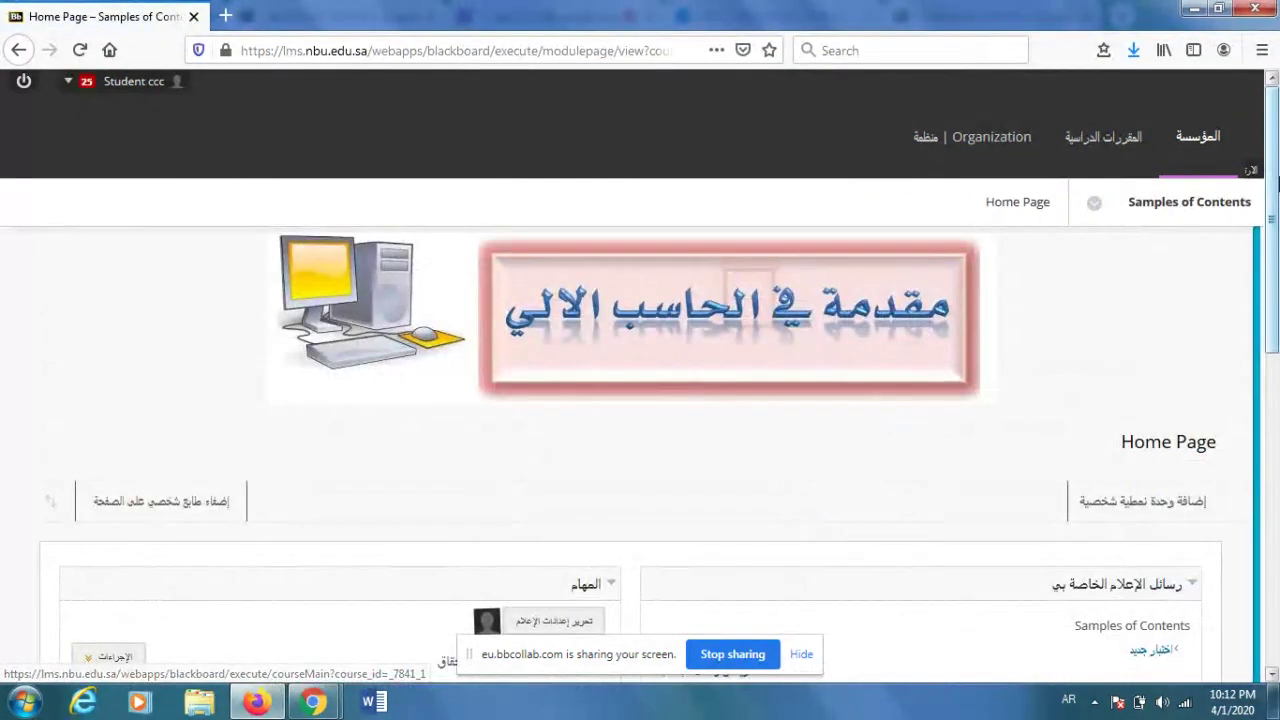
scroll(1276, 255, "down", 2)
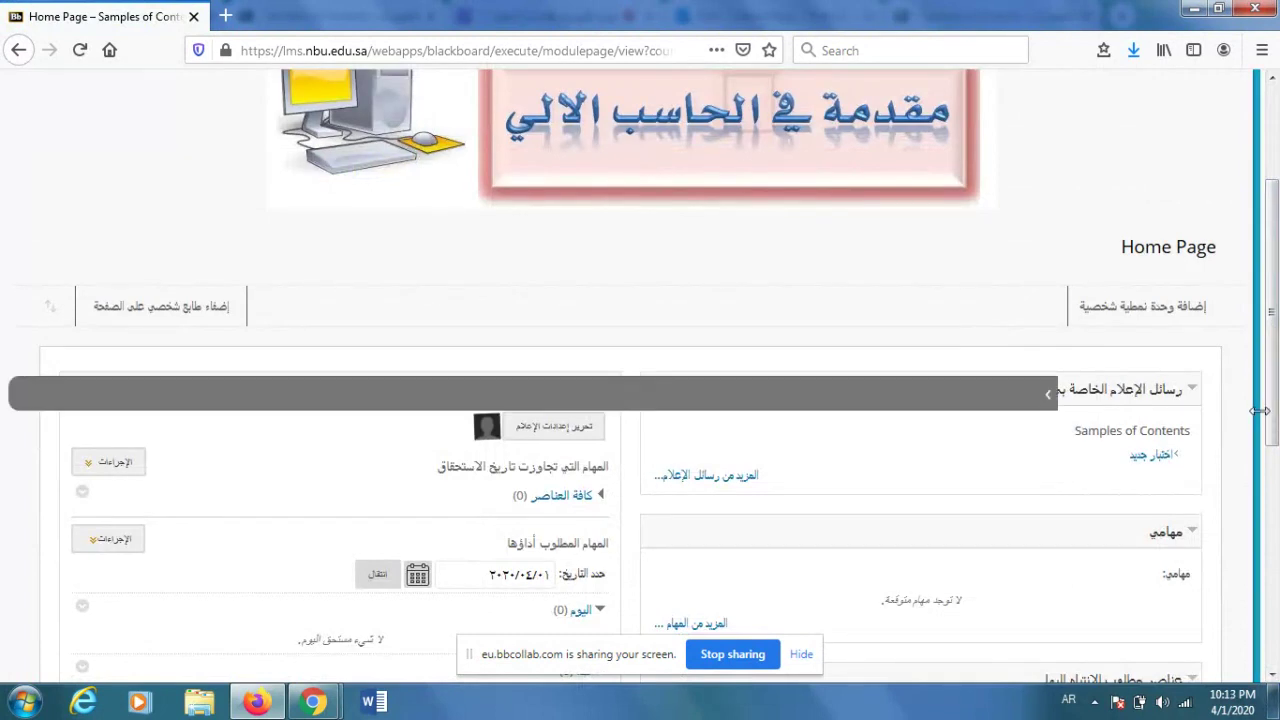
left_click(1258, 412)
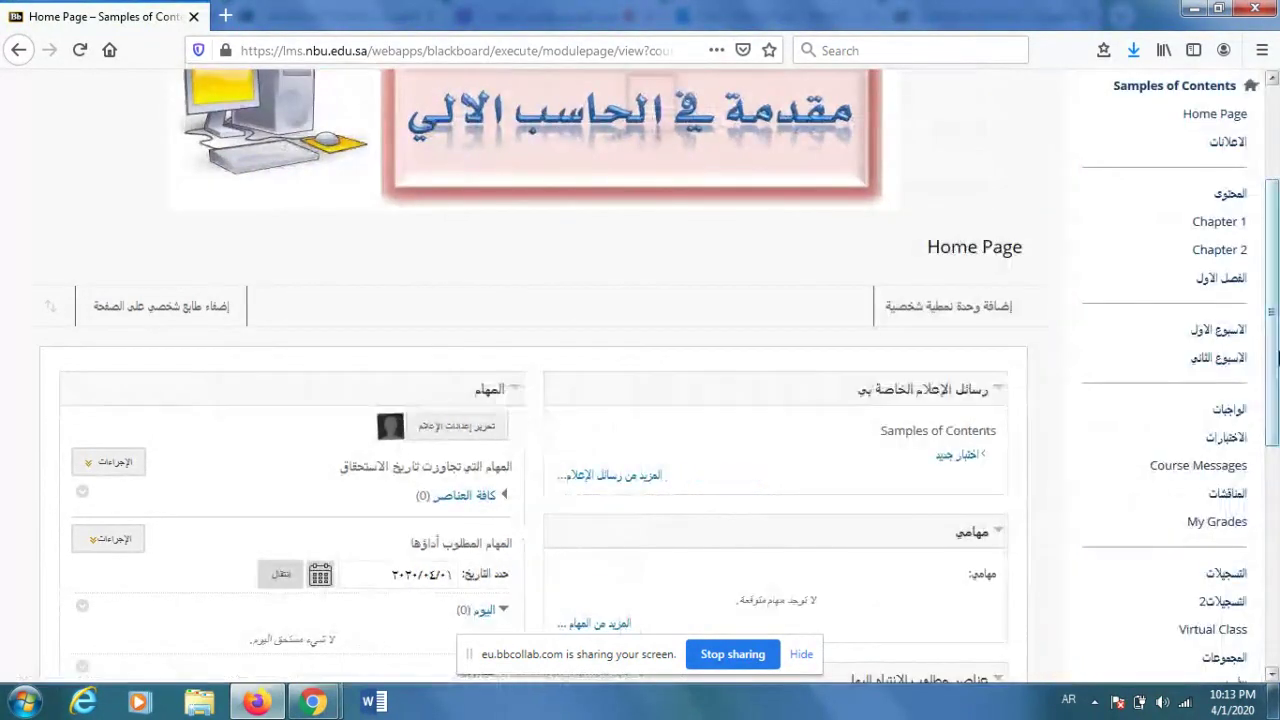
scroll(1276, 370, "down", 1)
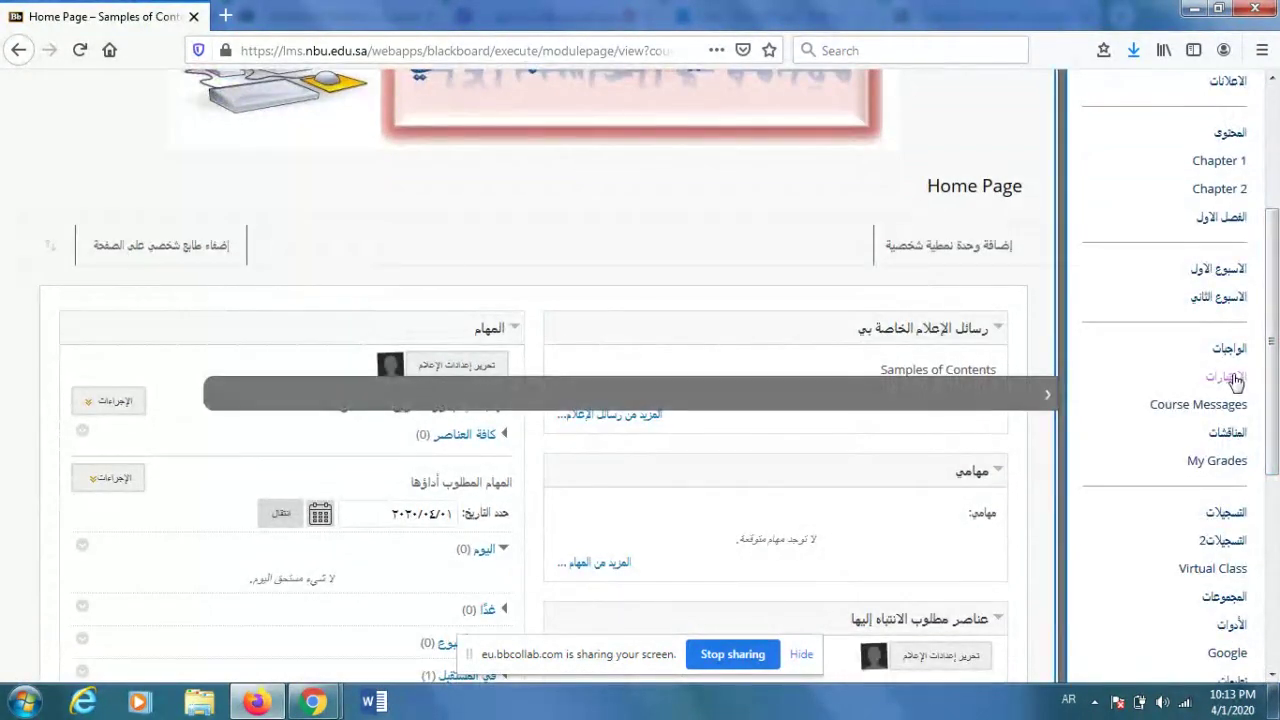
left_click(1233, 378)
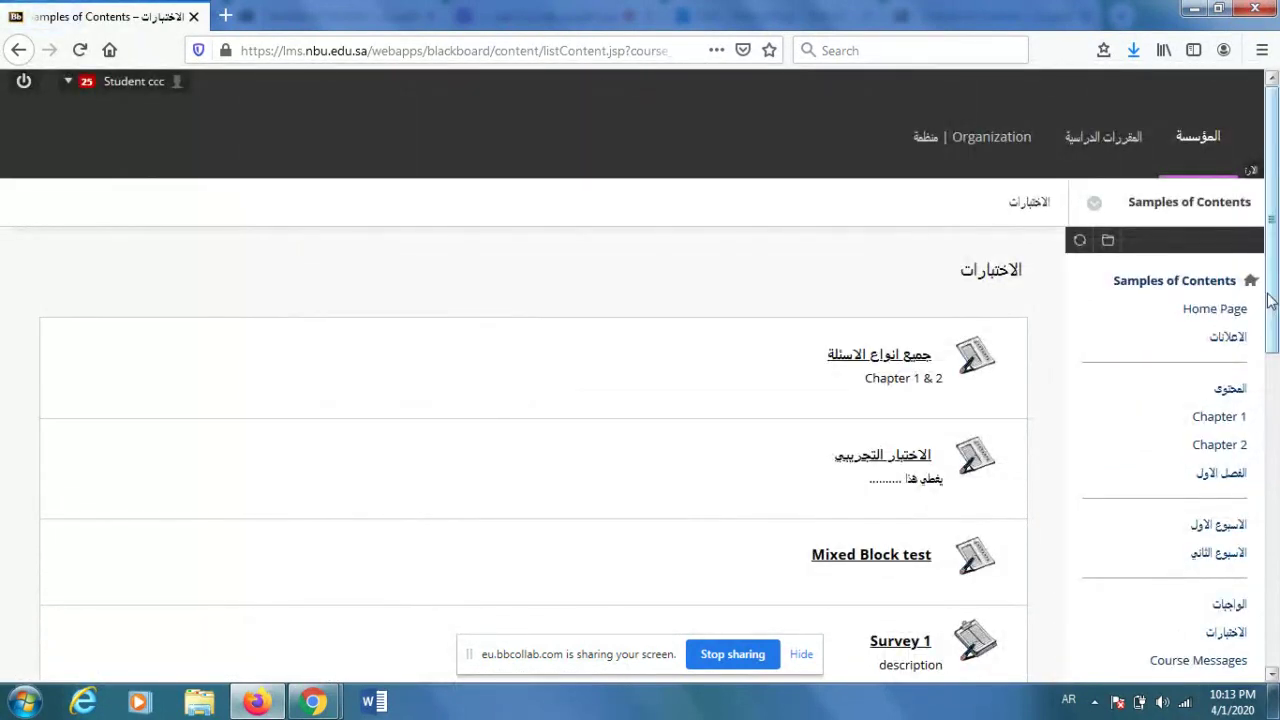
scroll(1276, 360, "down", 3)
mouse_move(1277, 363)
left_mouse_down()
mouse_move(1277, 468)
mouse_move(1277, 375)
left_mouse_up()
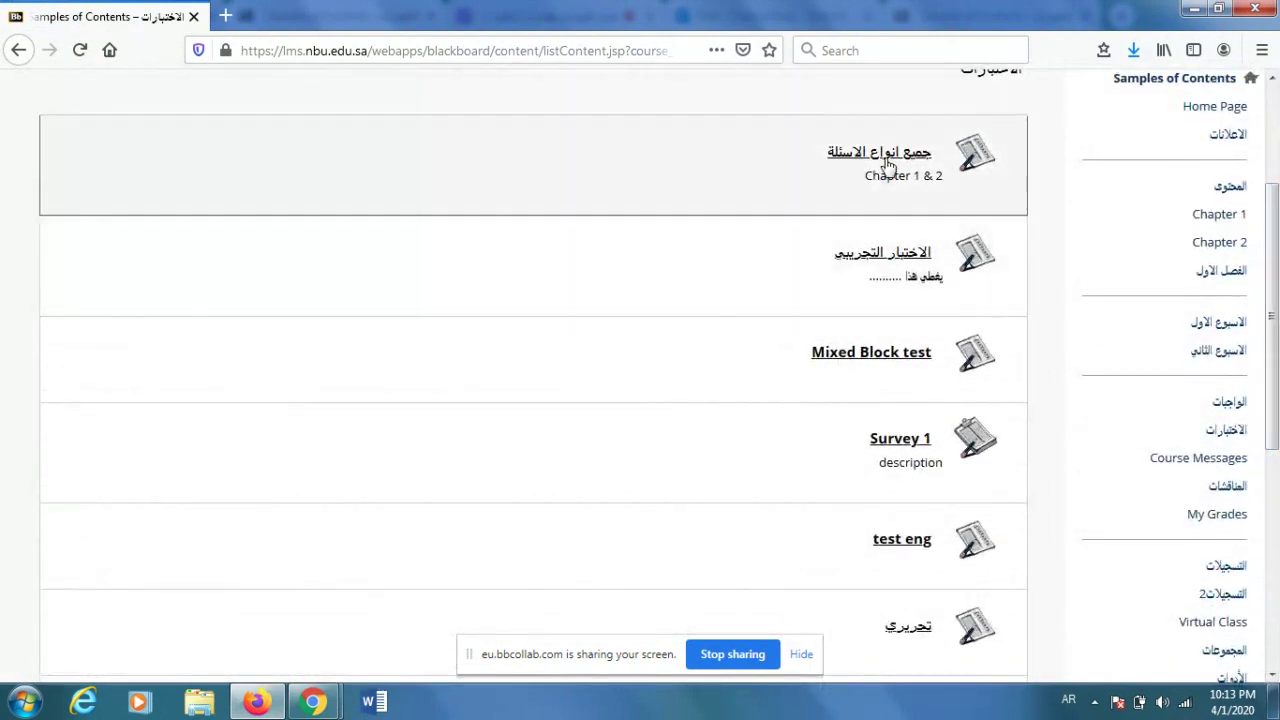
left_click(887, 155)
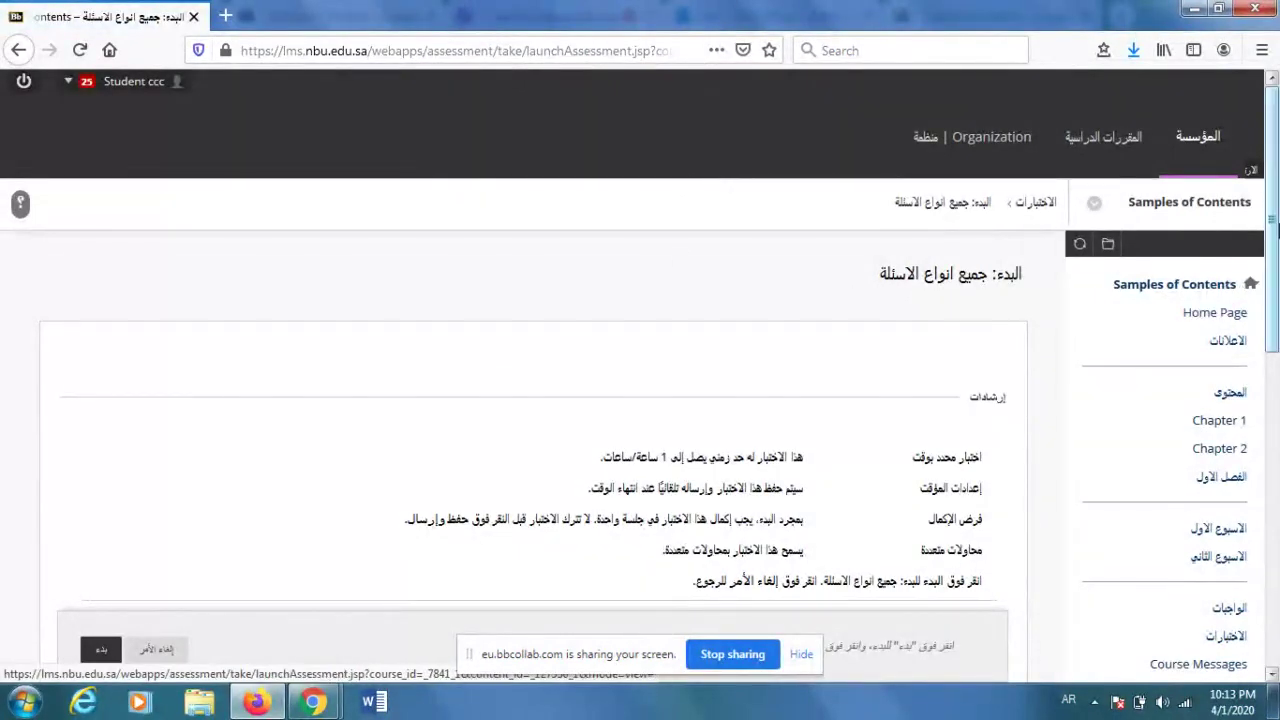
scroll(840, 290, "down", 2)
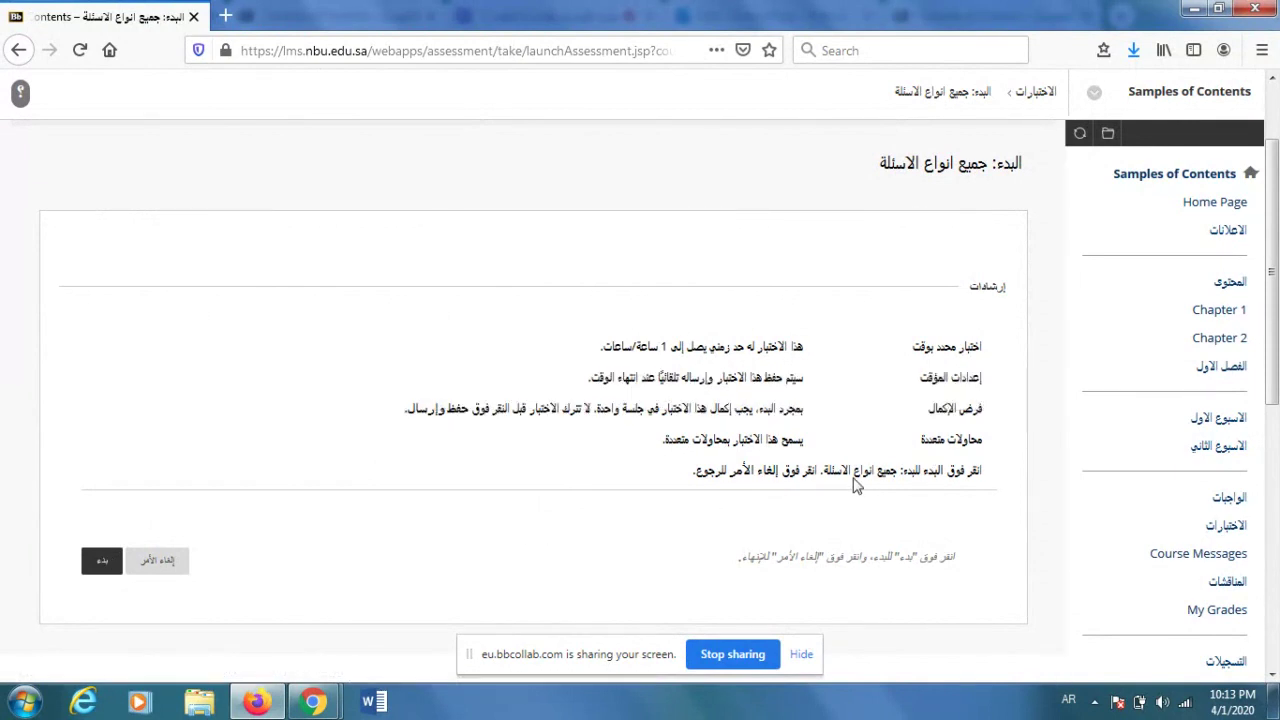
left_click(98, 566)
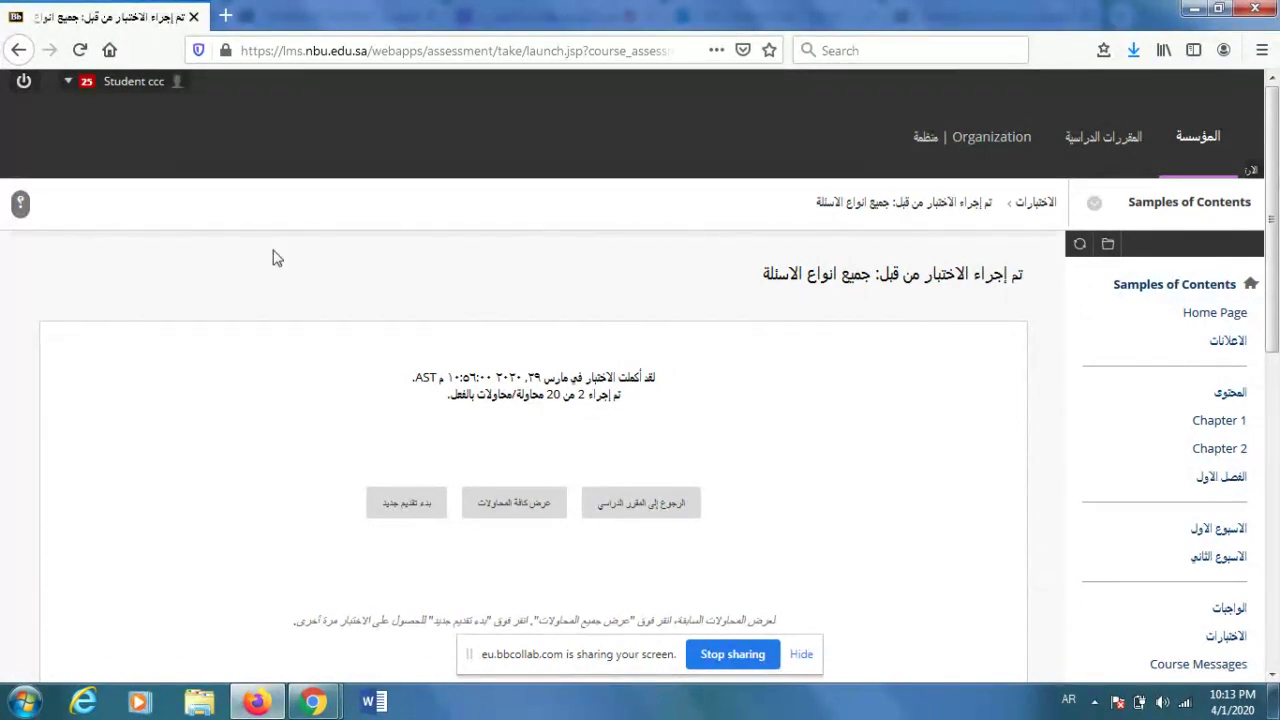
scroll(1200, 380, "down", 2)
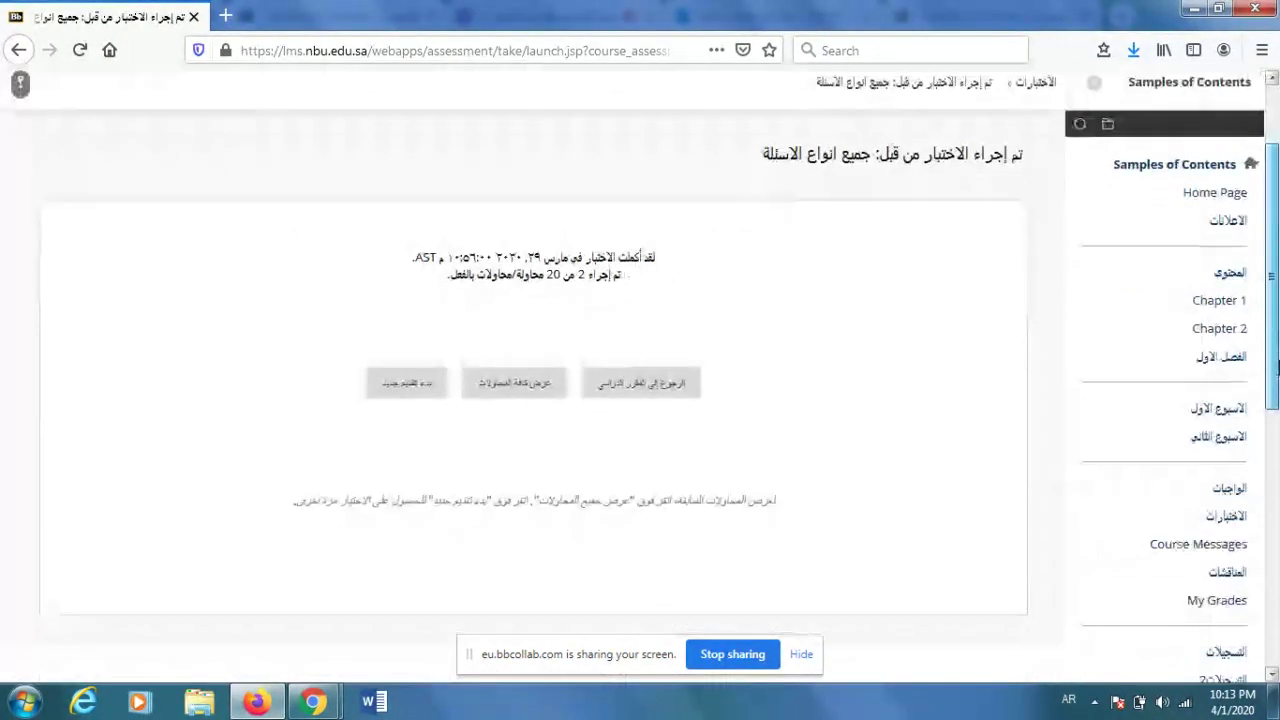
left_click(1278, 427)
left_click_drag(1278, 427, 1277, 262)
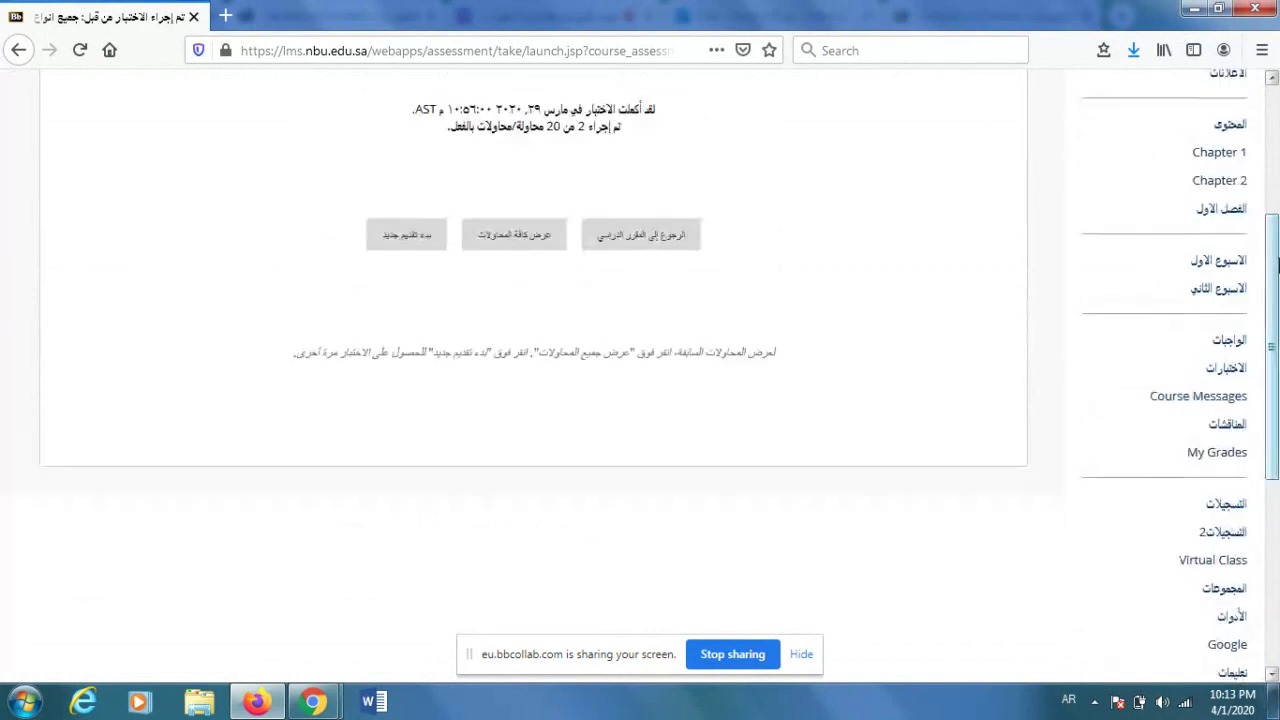
Open the جميع انواع الاسئلة test, begin an attempt and enter the access password.
left_click(1226, 367)
scroll(1277, 330, "down", 2)
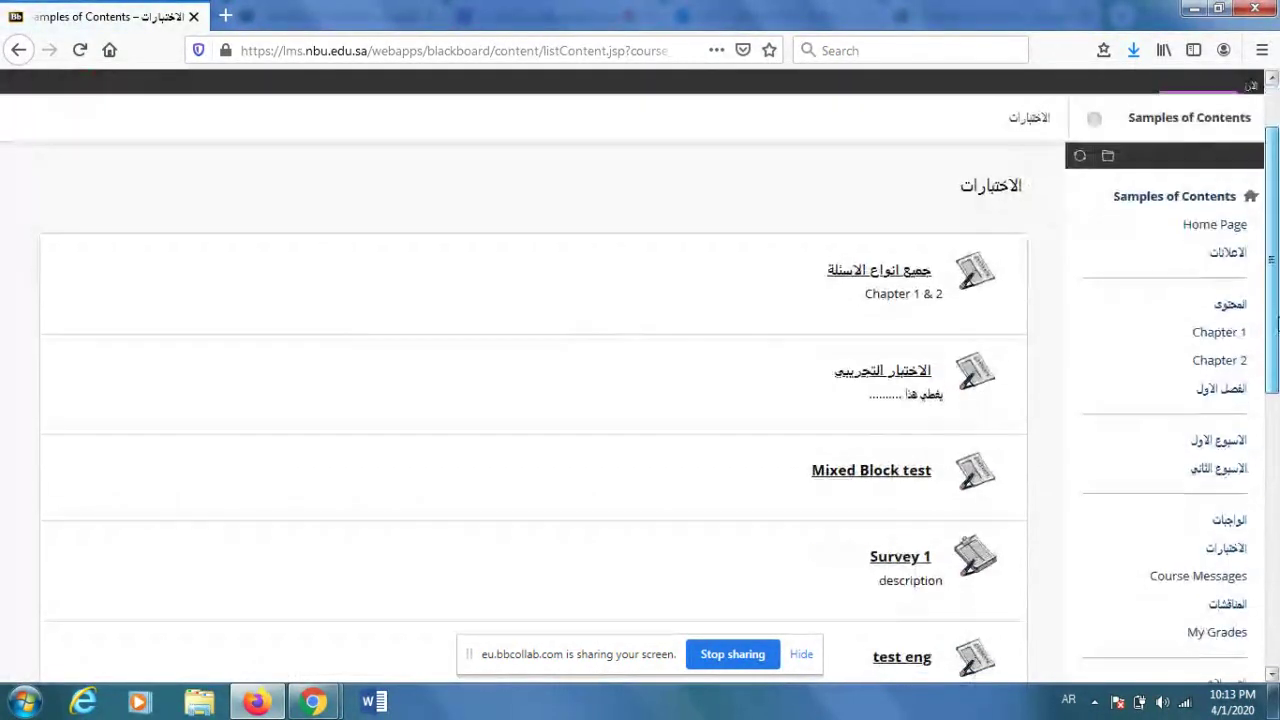
scroll(1277, 330, "down", 5)
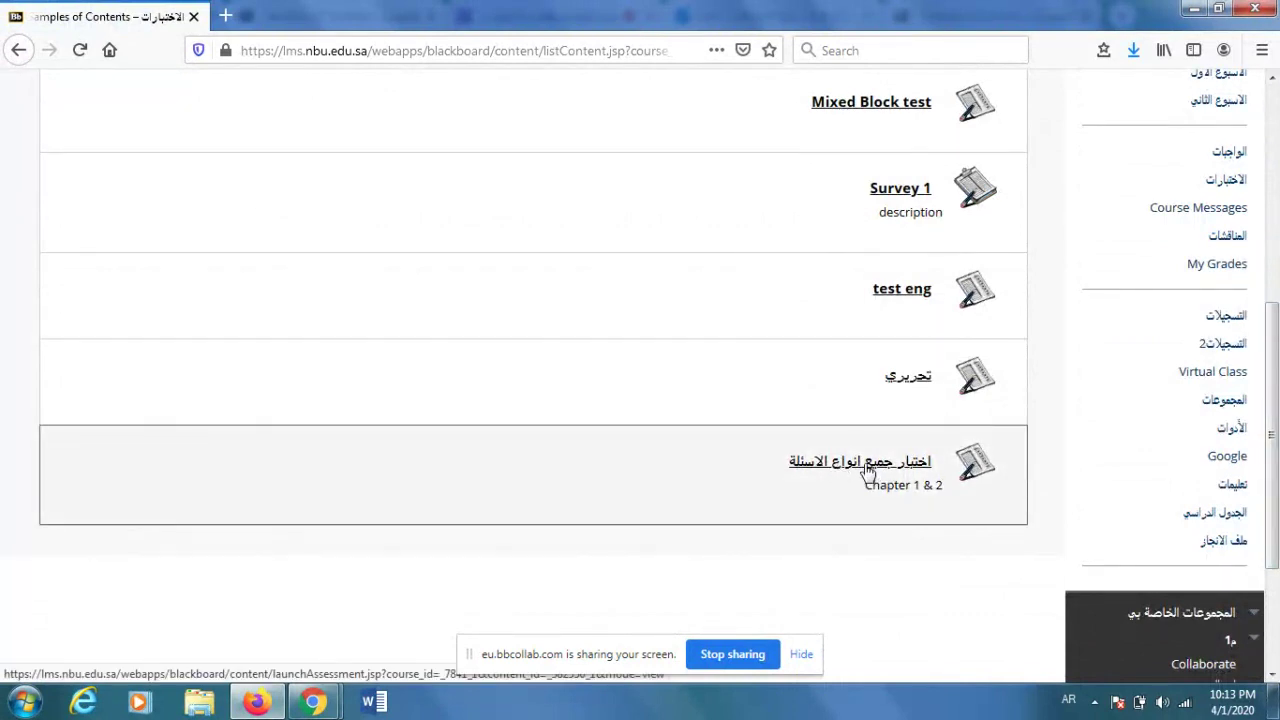
left_click(866, 468)
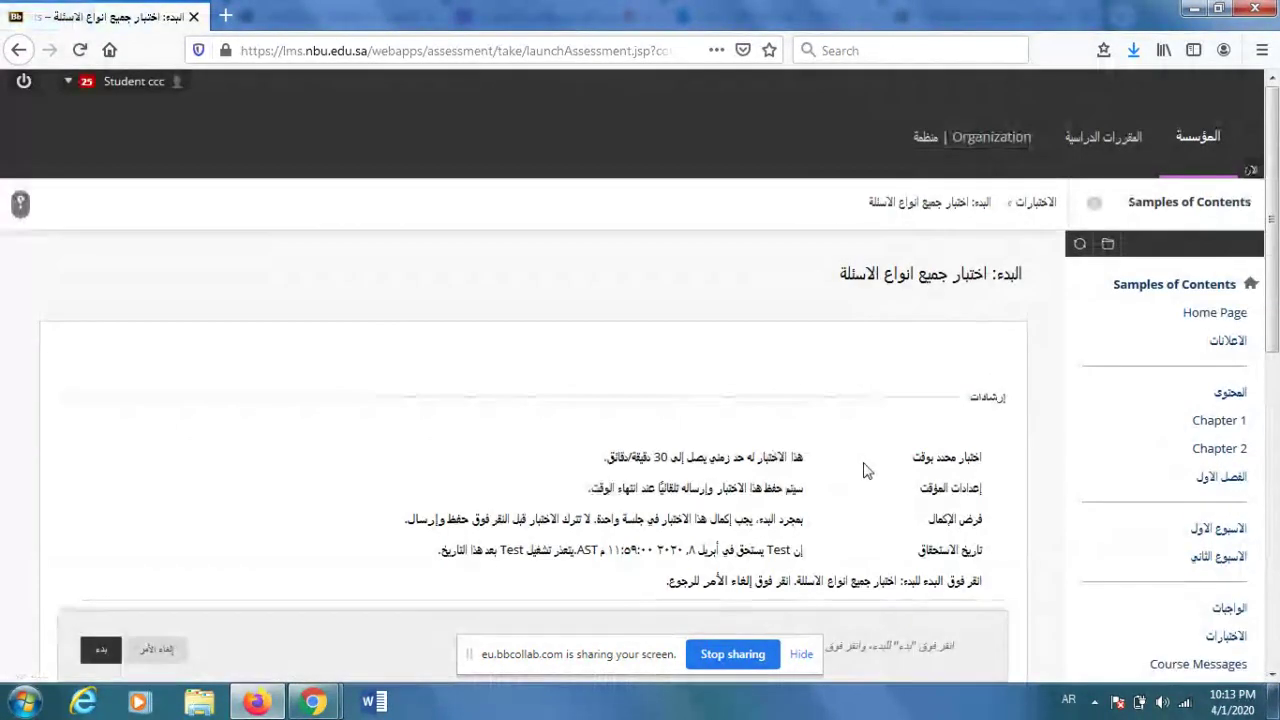
scroll(743, 443, "down", 3)
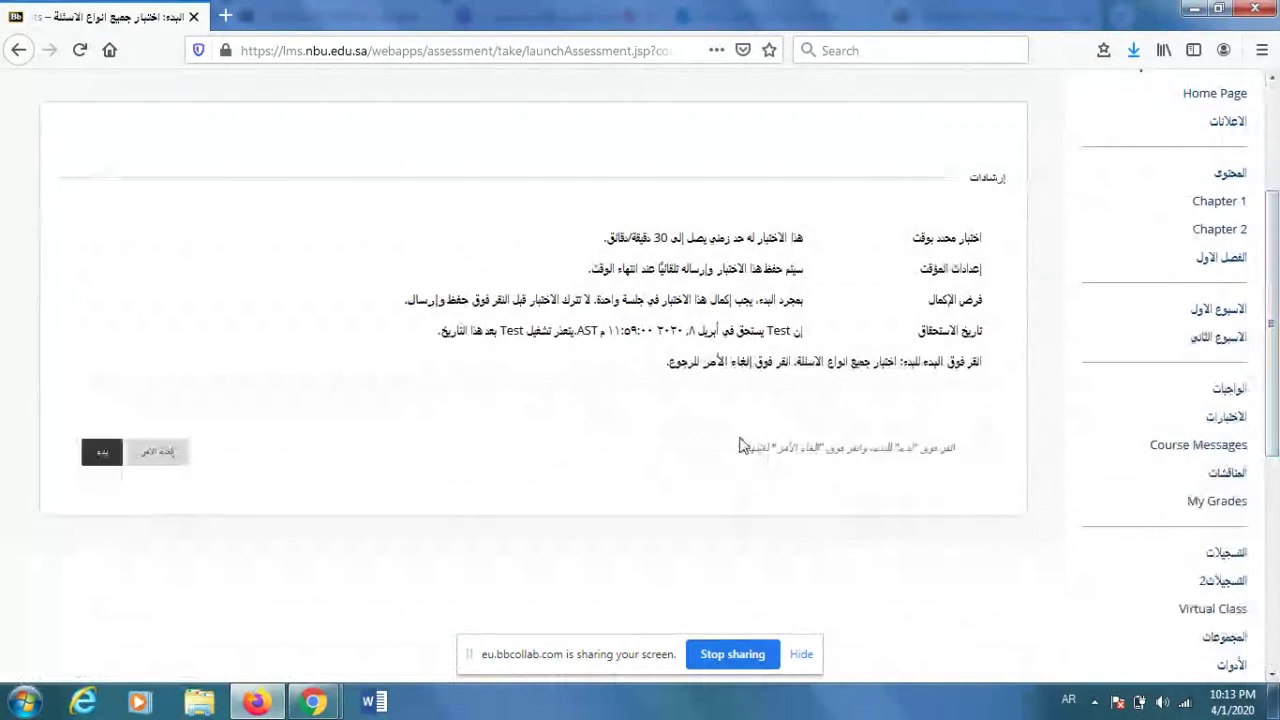
left_click(102, 455)
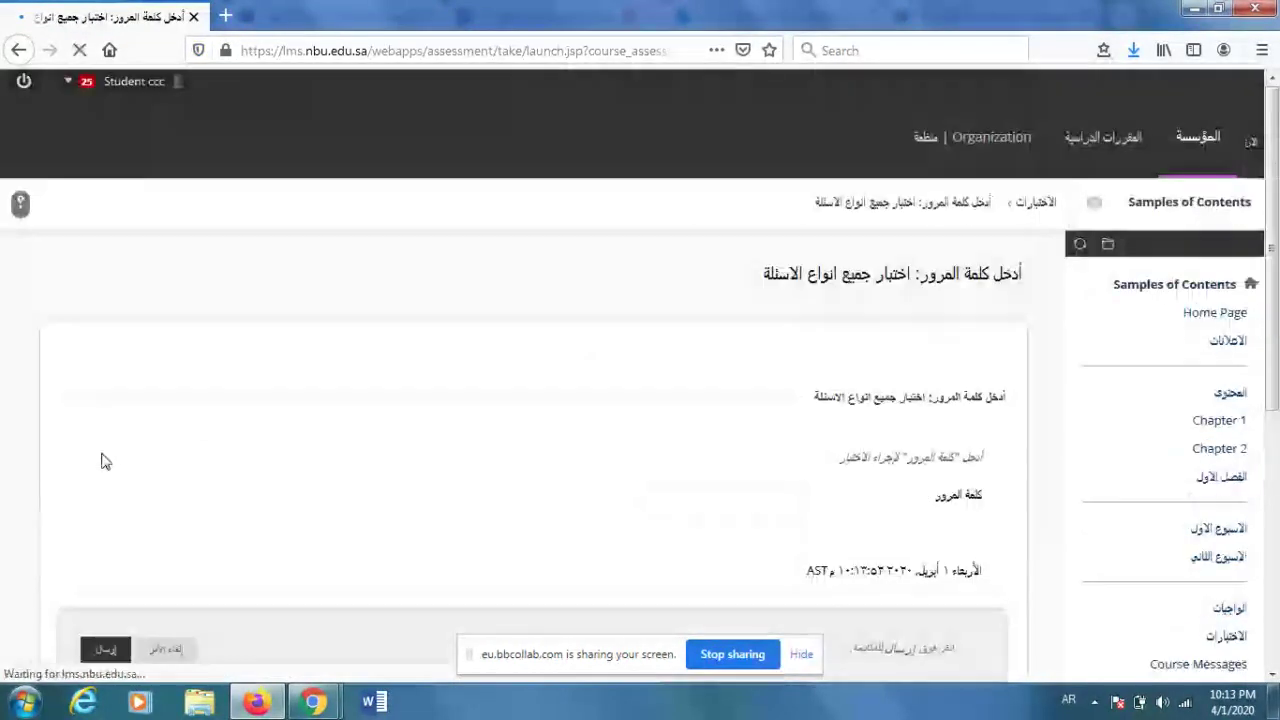
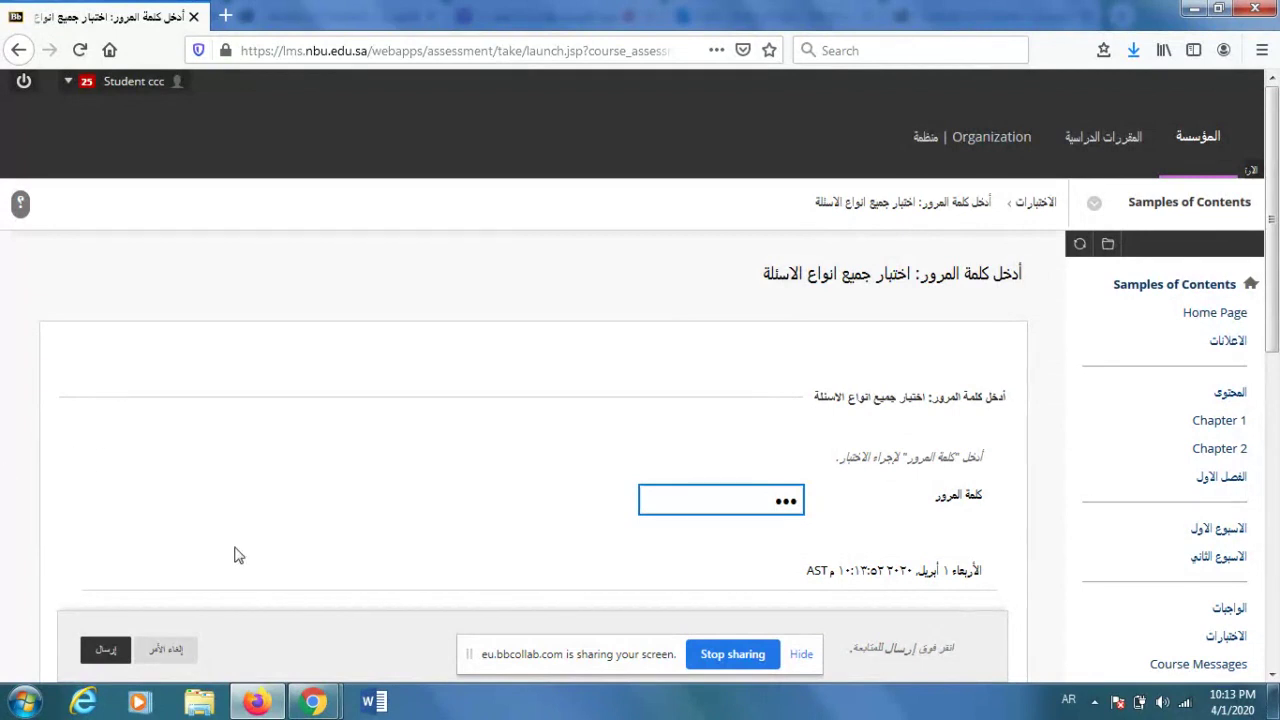
left_click(114, 652)
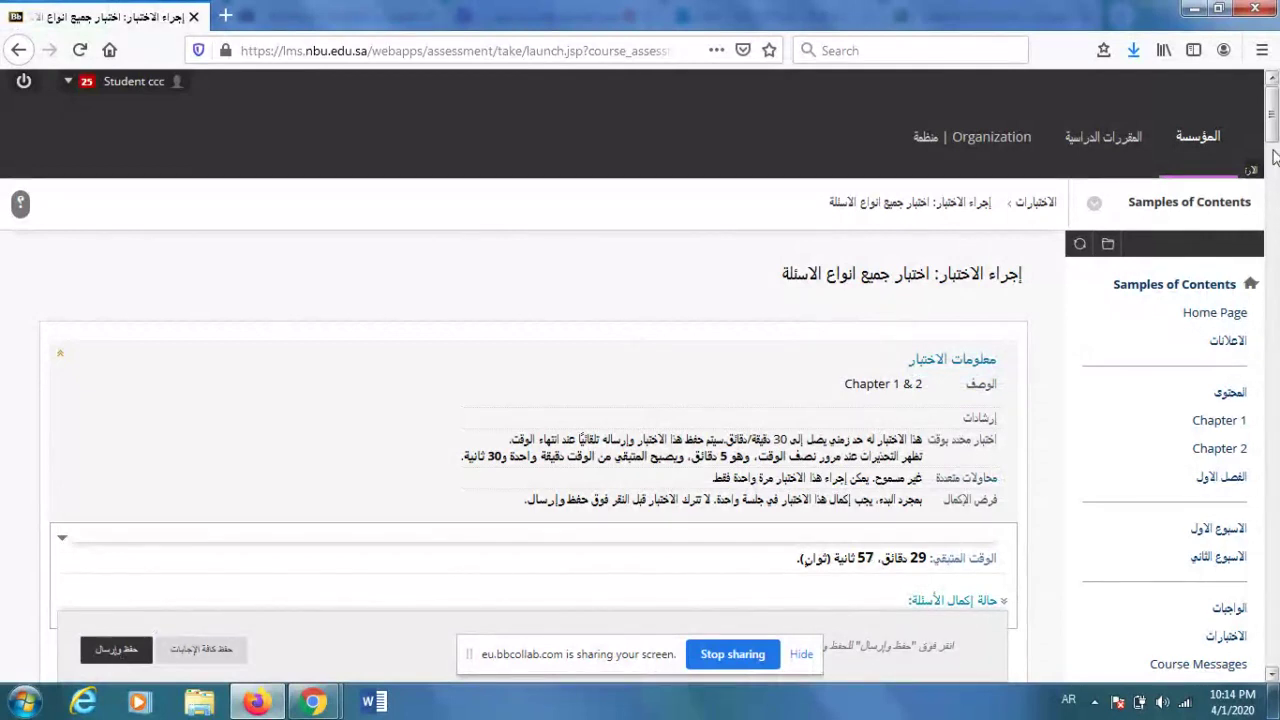
Expand the question completion status and answer question 1 with اعراض.
scroll(1273, 133, "down", 3)
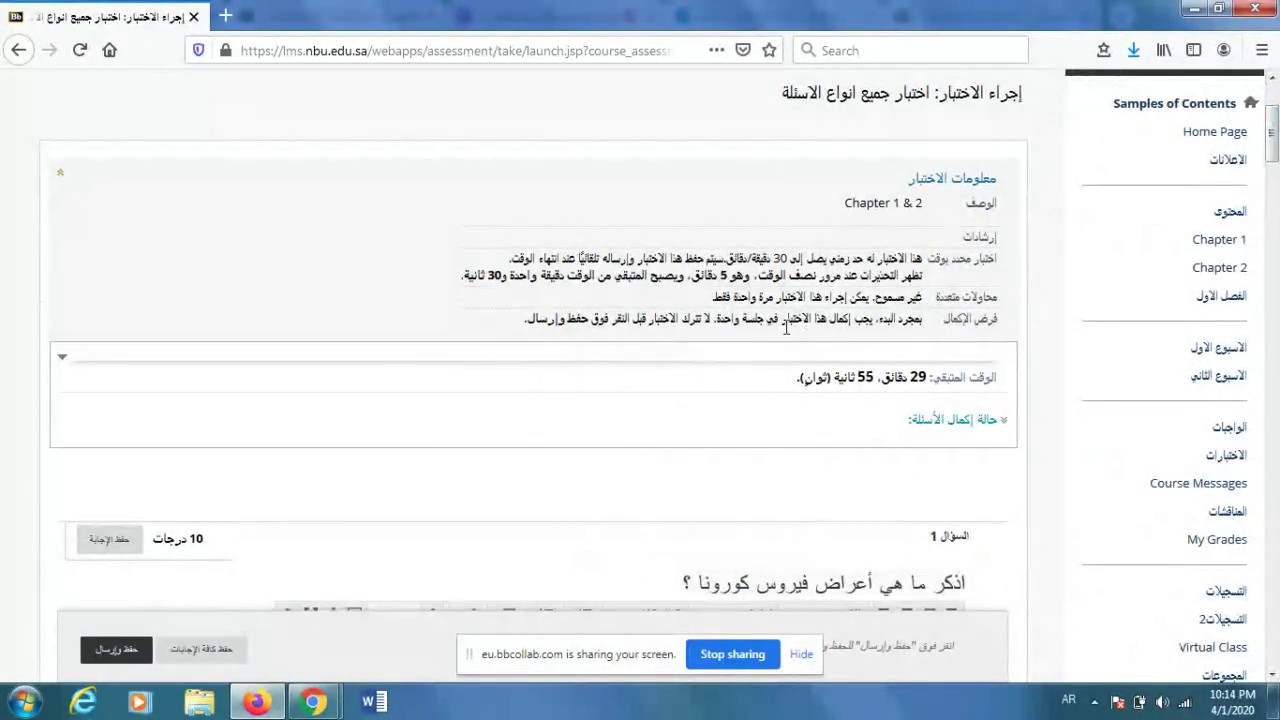
left_click(955, 429)
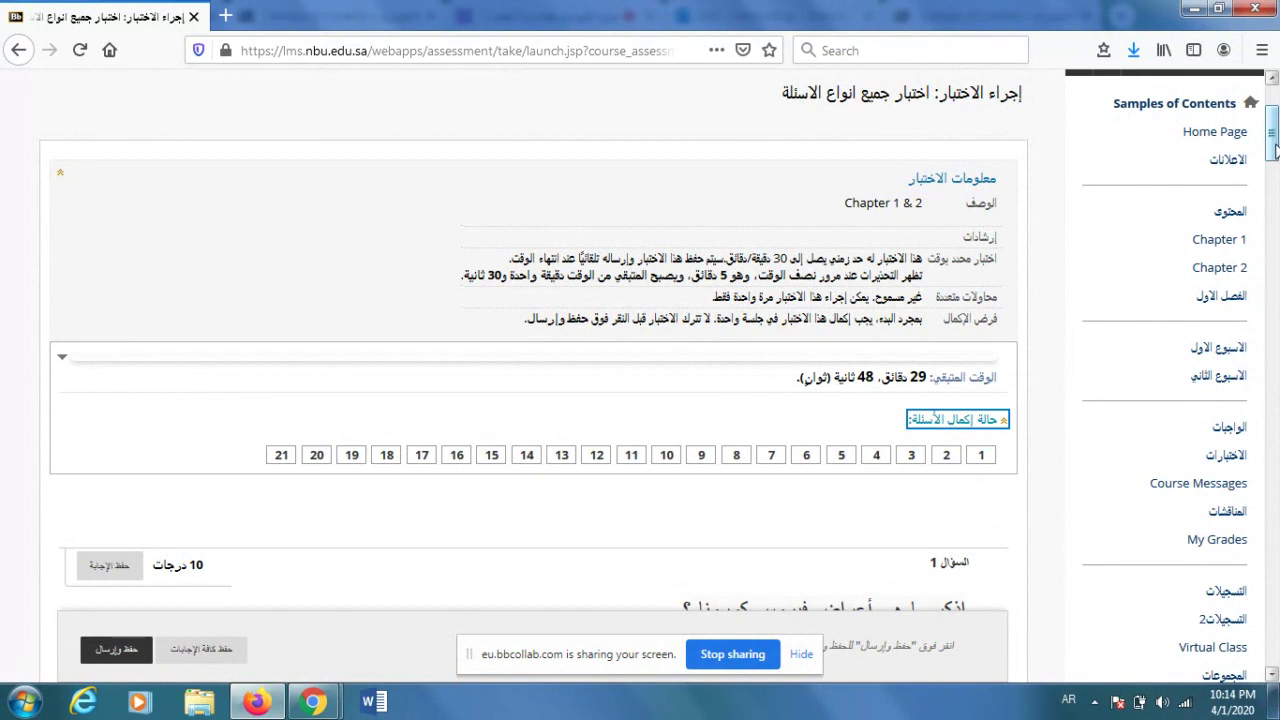
scroll(922, 250, "down", 2)
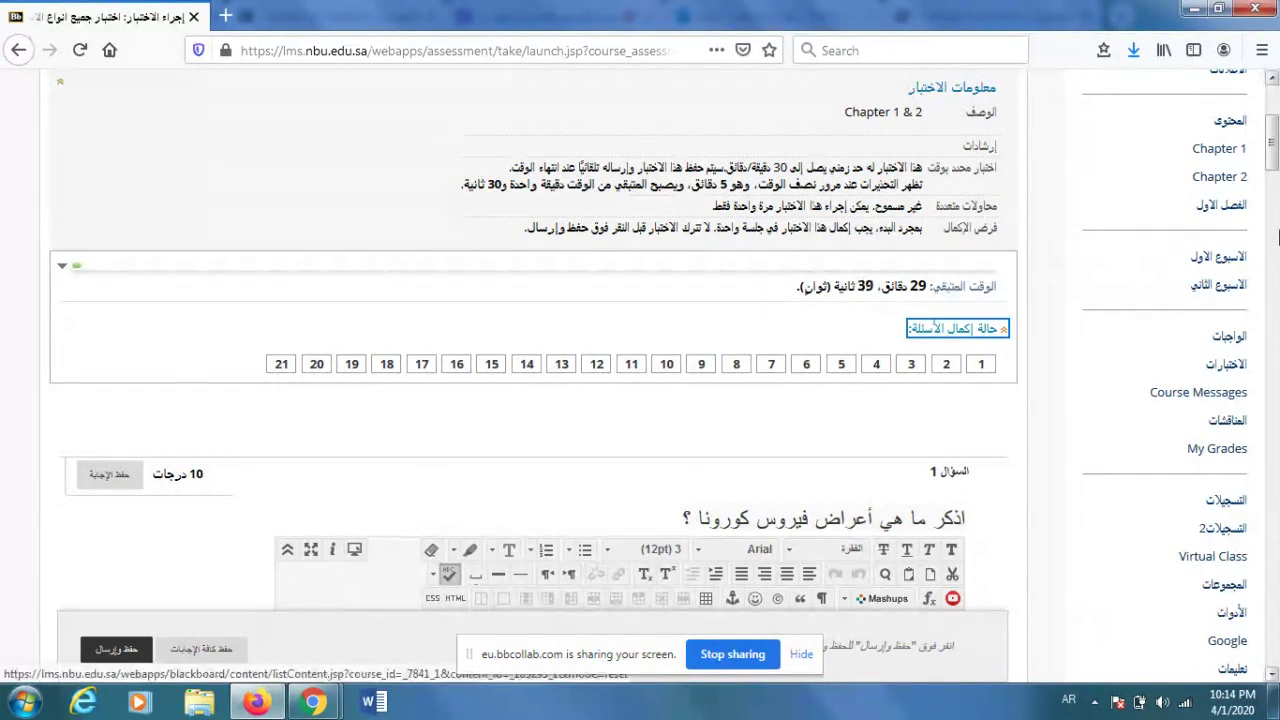
scroll(1275, 170, "down", 2)
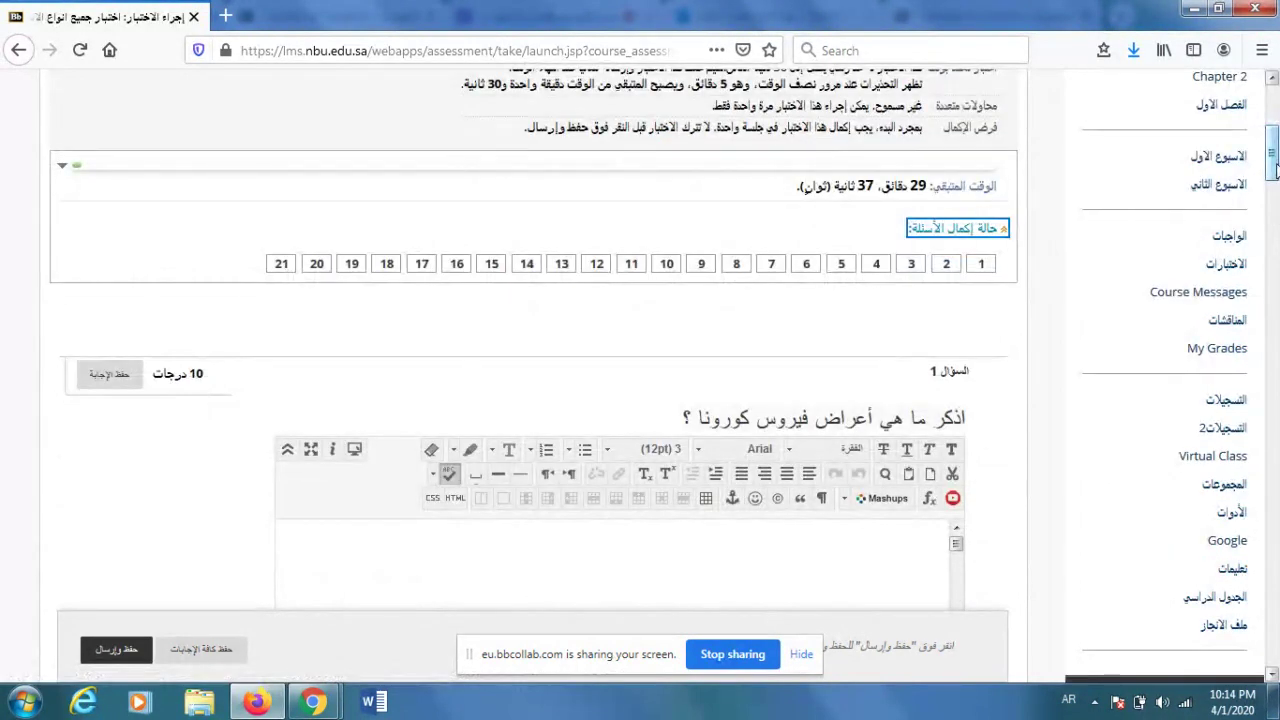
scroll(1275, 165, "down", 1)
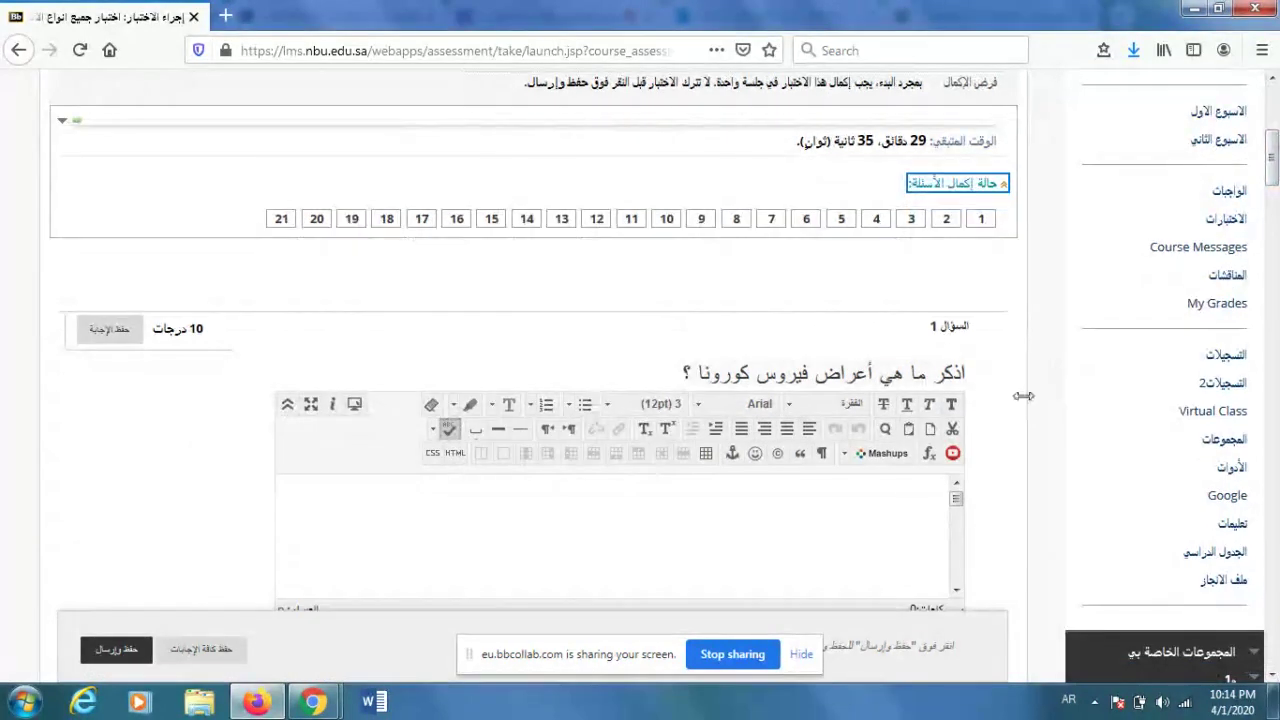
left_click(910, 506)
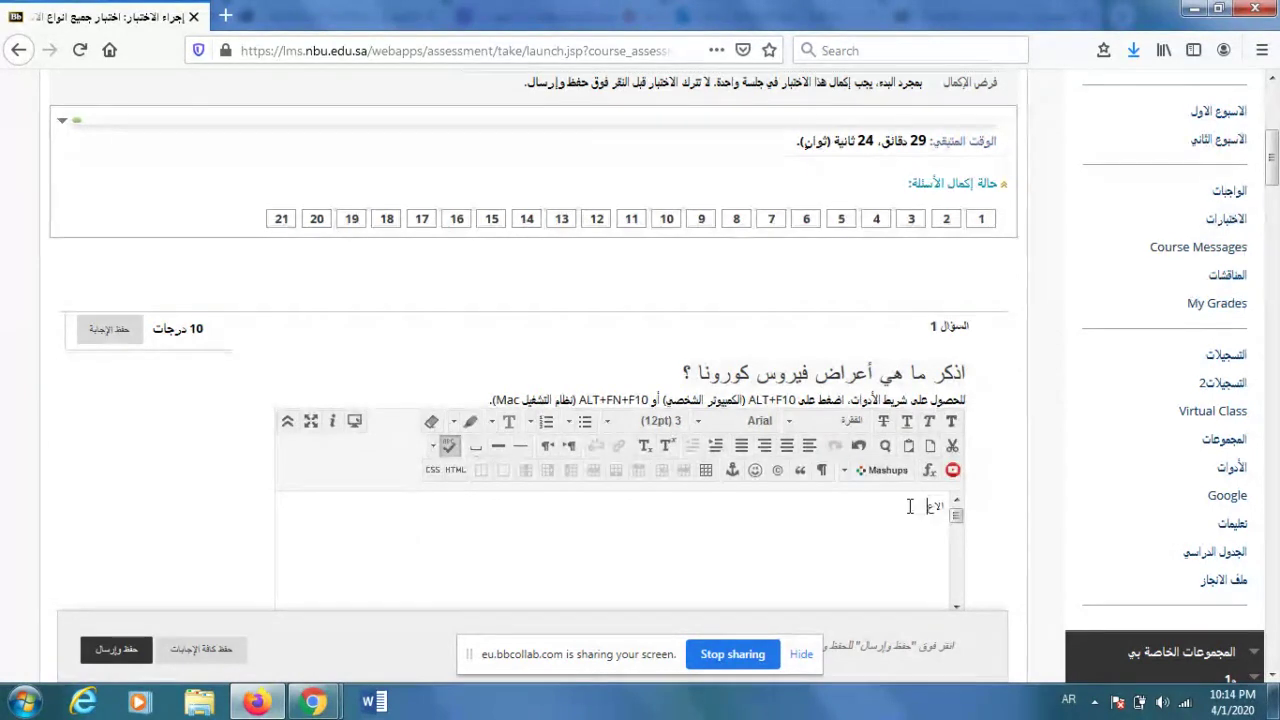
type("اعراض")
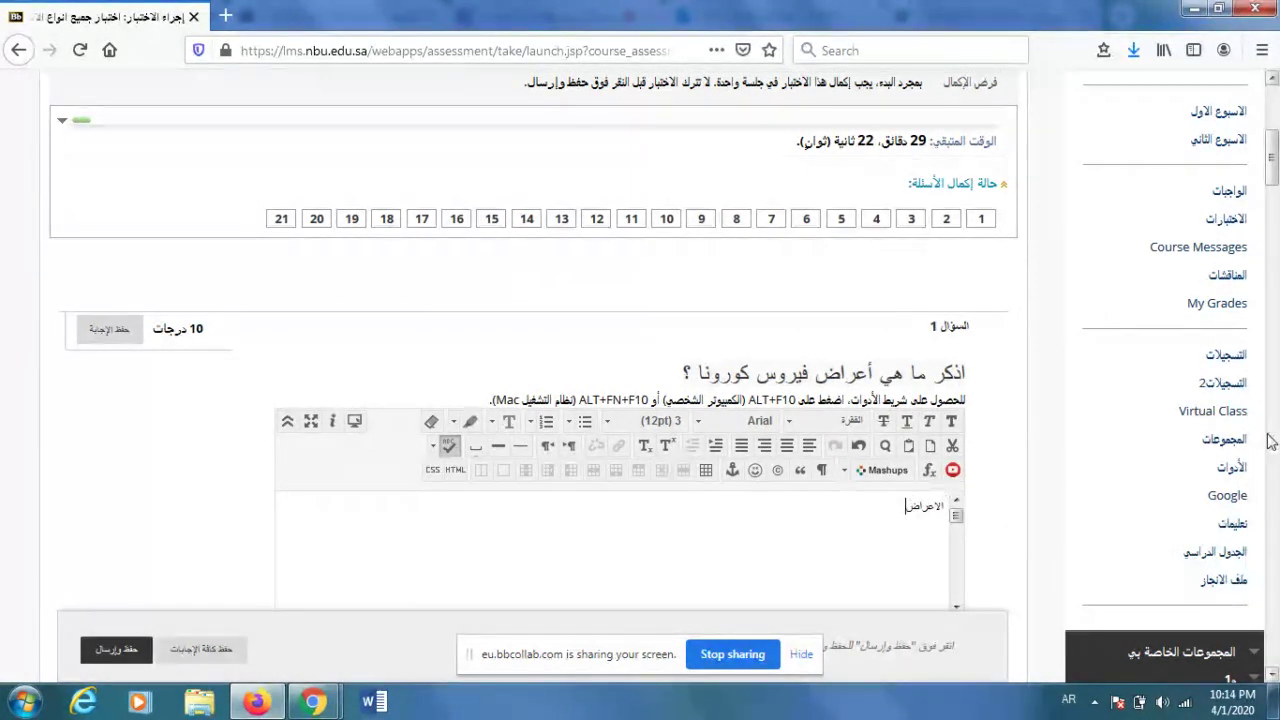
Answer question 2 with بروكس and agree with question 3's statement.
scroll(908, 506, "down", 5)
scroll(916, 450, "down", 2)
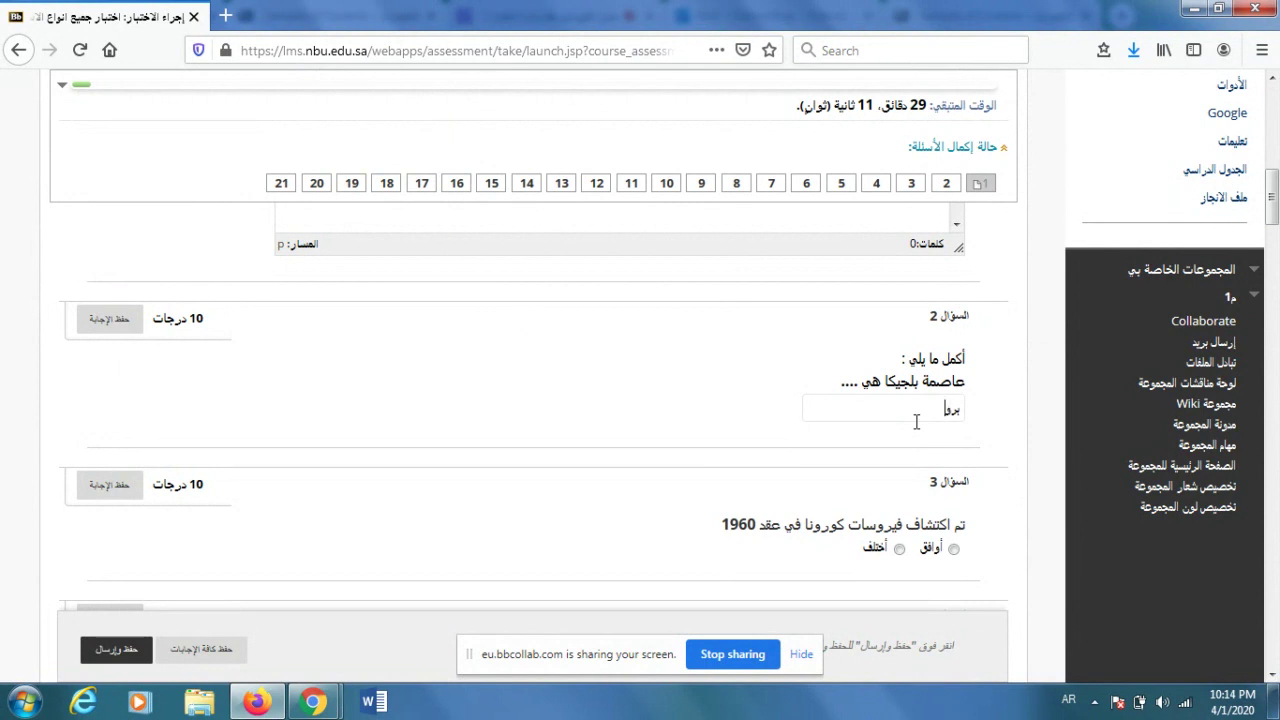
left_click(916, 420)
type("بروكسل")
left_click_drag(1273, 194, 1273, 220)
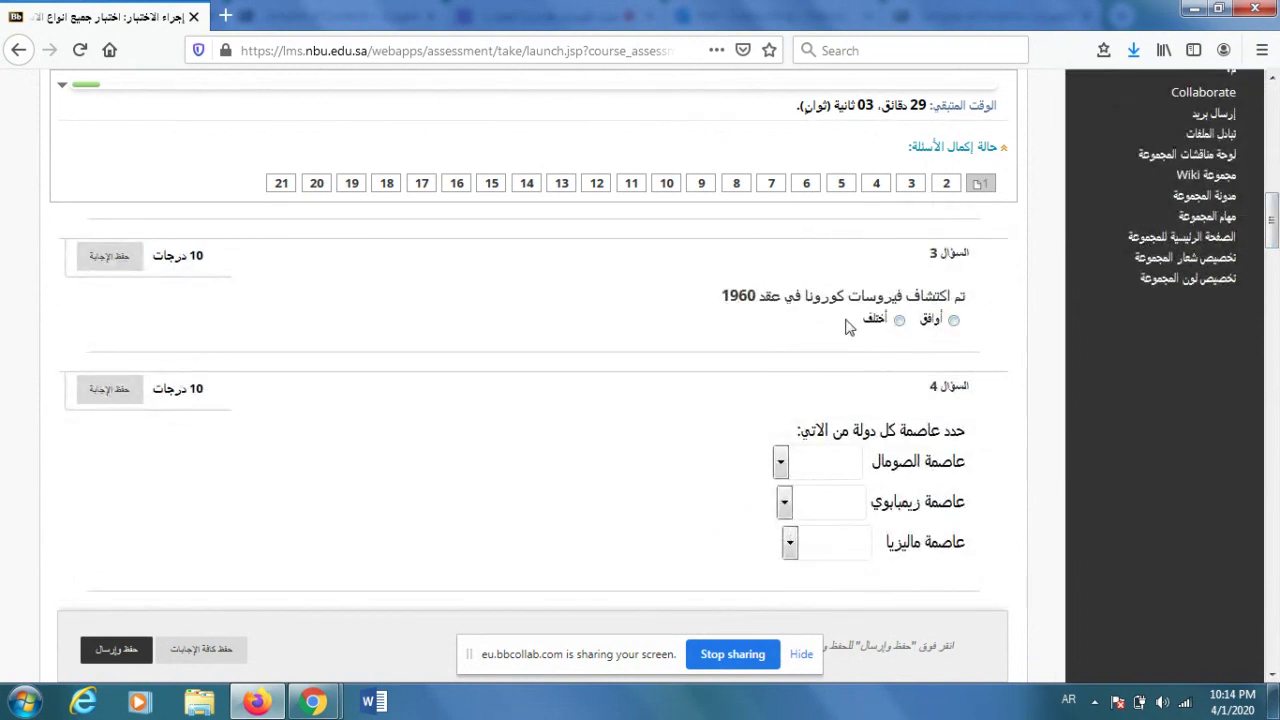
left_click(953, 321)
Pick مقديشو and داكار as the capitals in question 4's dropdowns.
scroll(1275, 215, "down", 2)
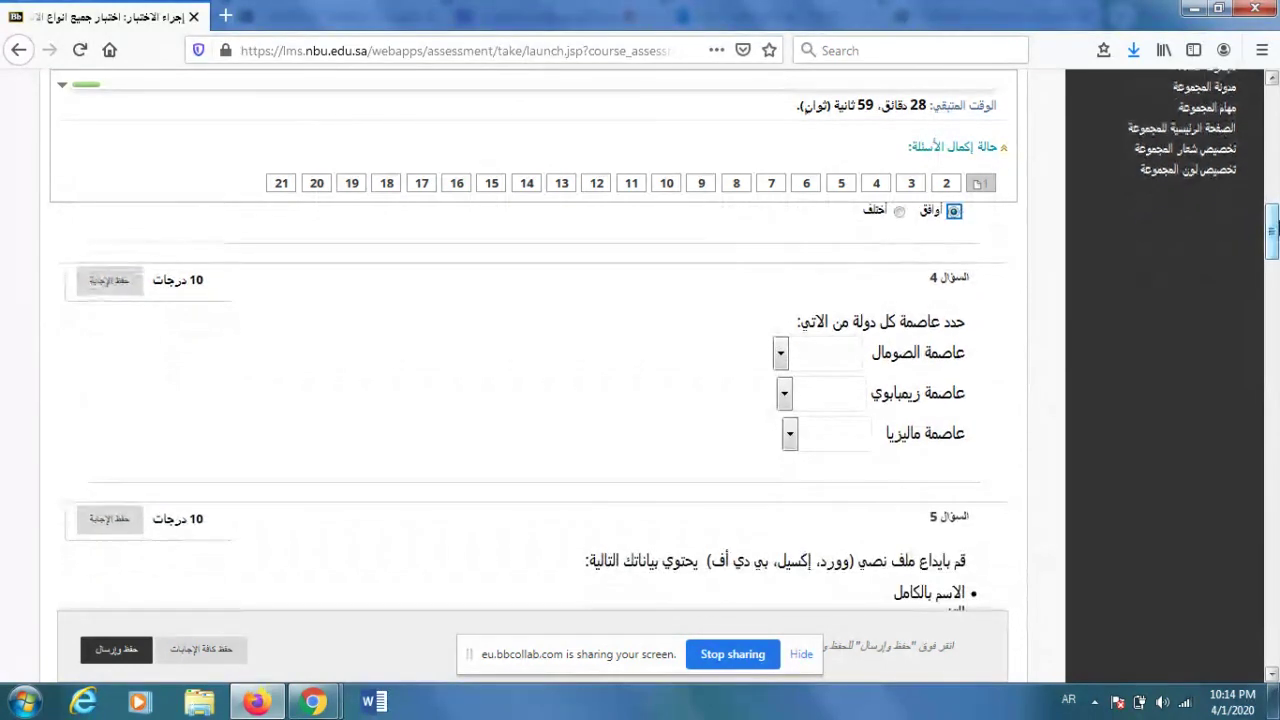
left_click(782, 355)
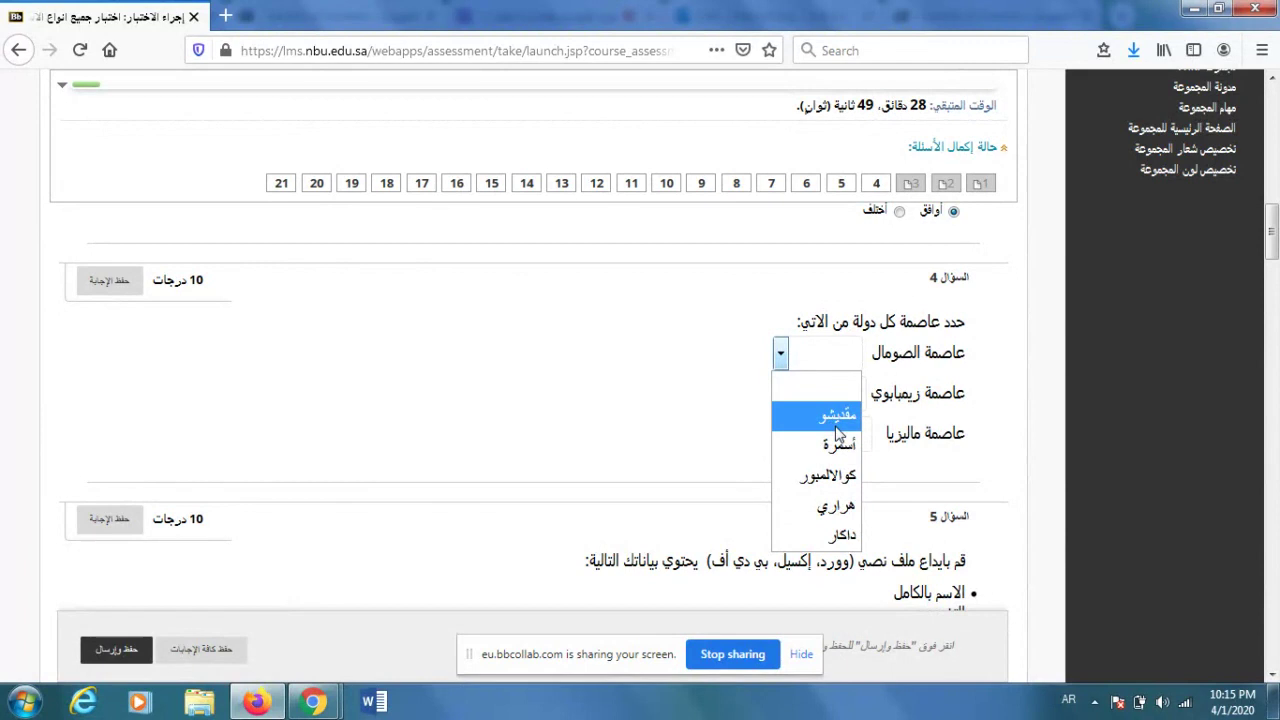
left_click(838, 428)
left_click(815, 443)
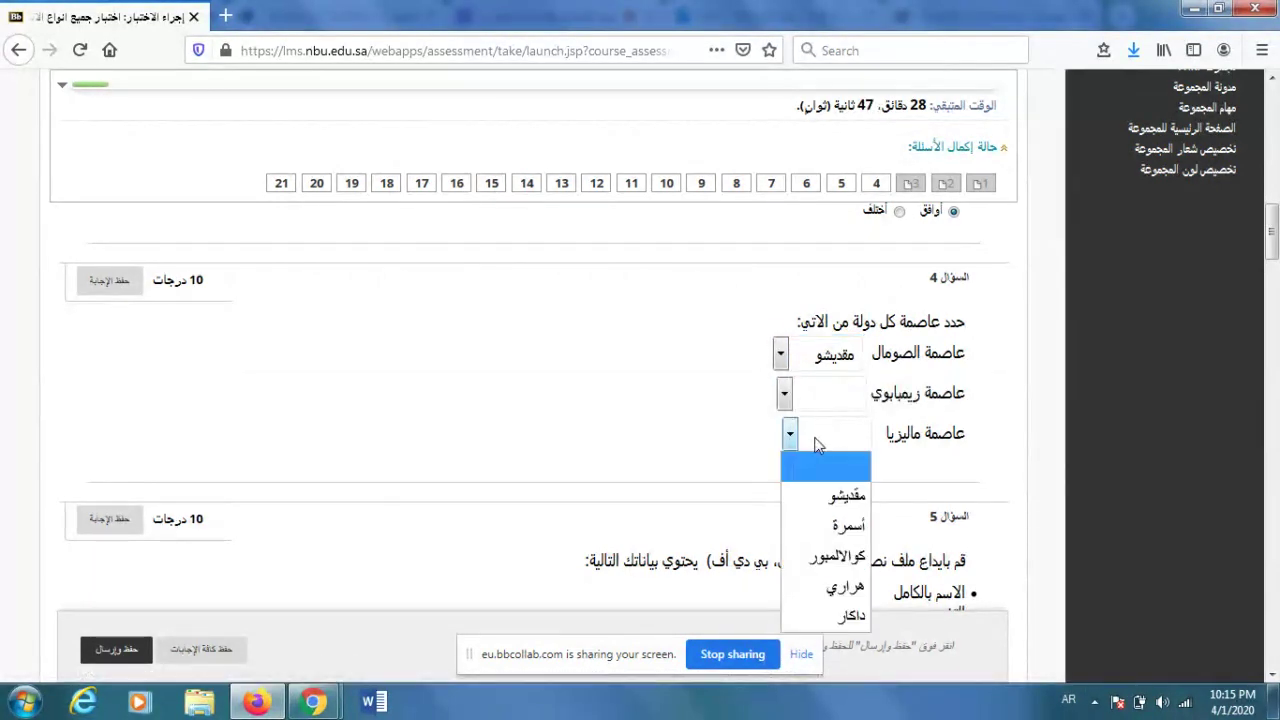
left_click(845, 615)
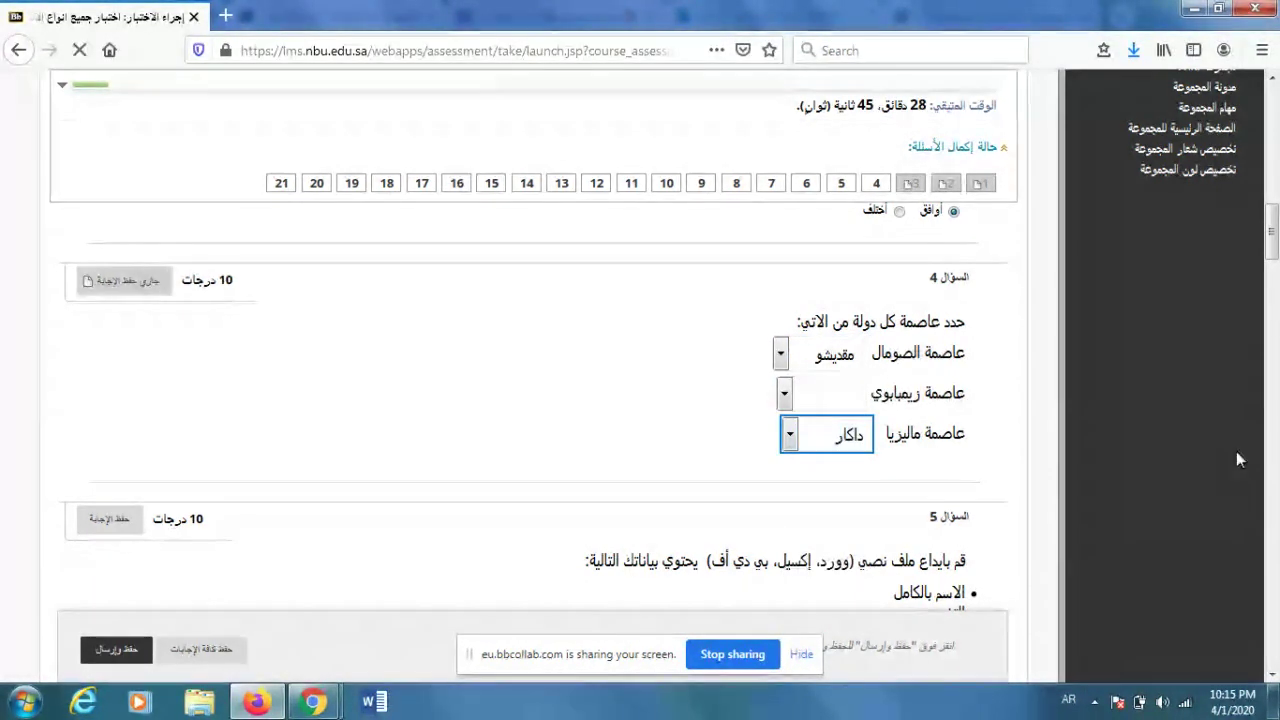
scroll(1274, 250, "down", 4)
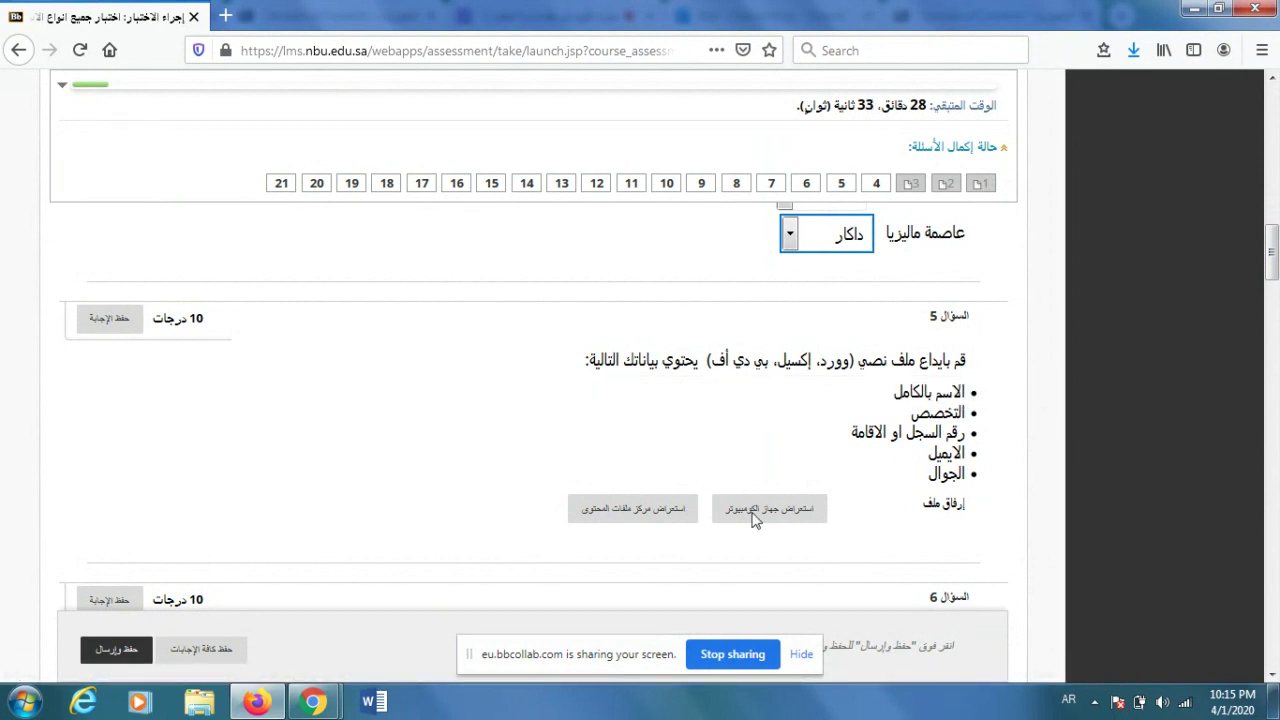
left_click(1273, 675)
left_click(1273, 675)
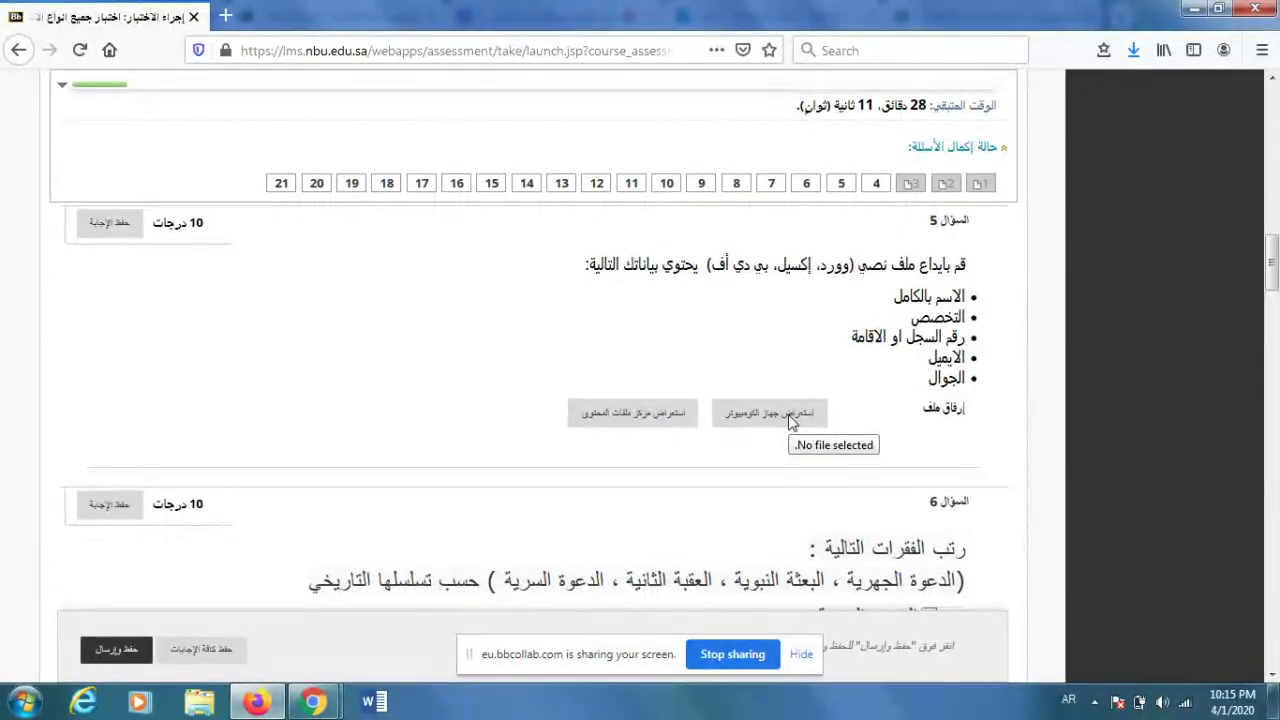
Close question 5's File Upload window without attaching a file.
left_click(789, 418)
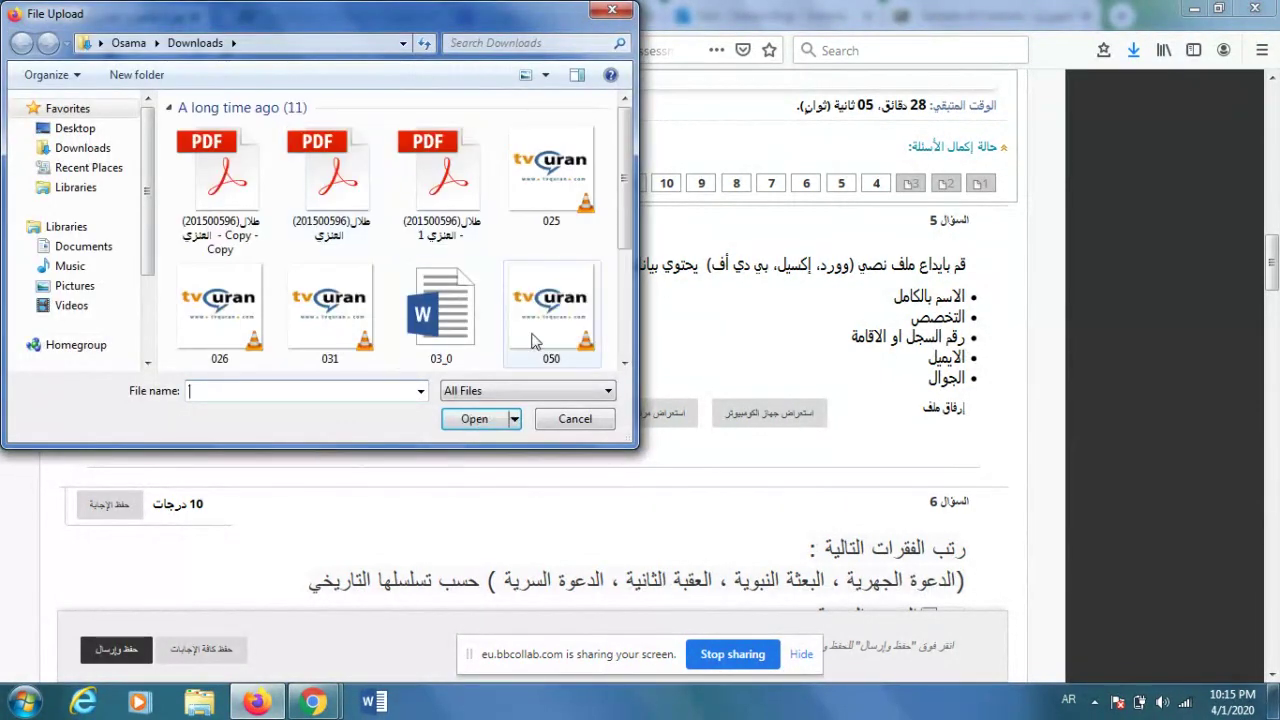
left_click(575, 419)
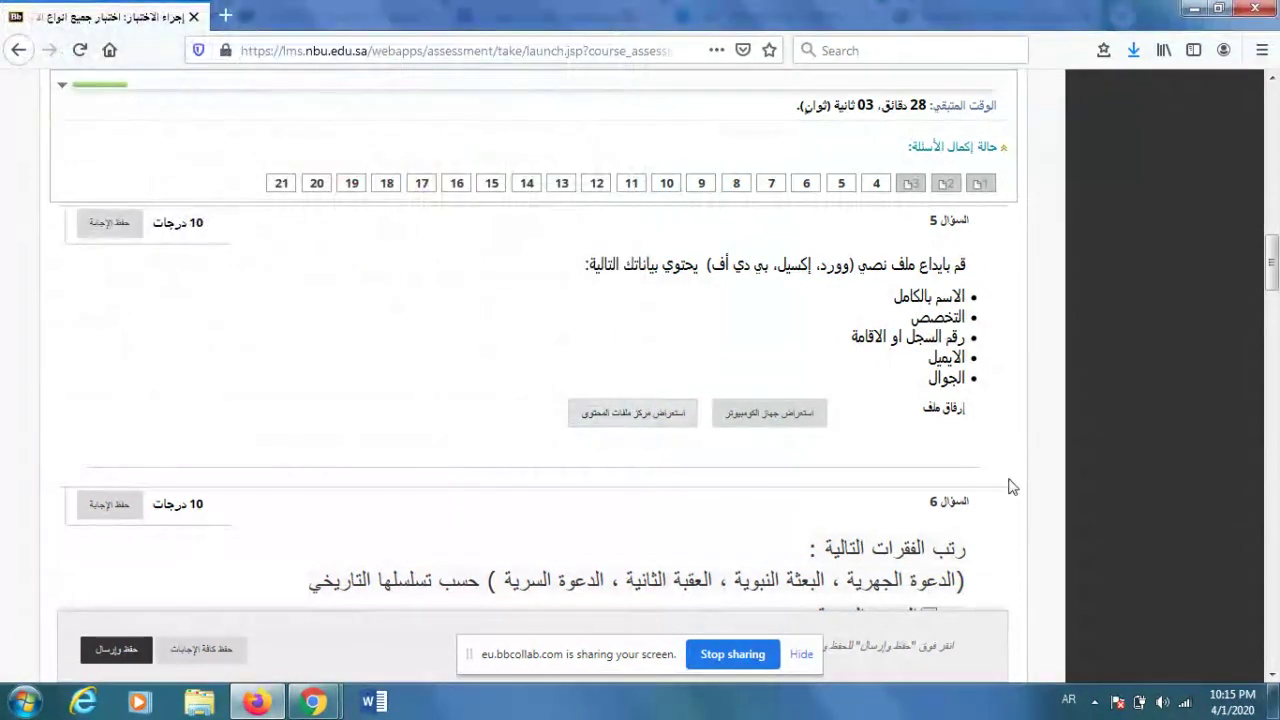
left_click(1273, 675)
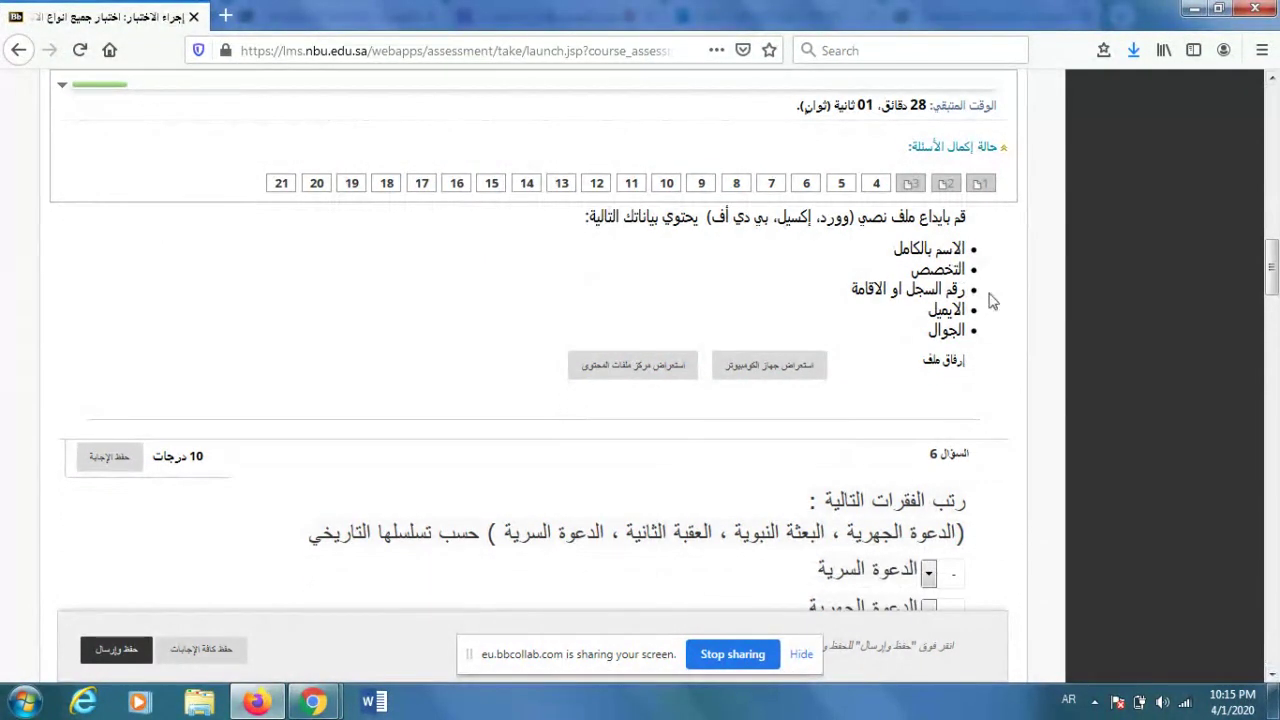
left_click(1273, 675)
left_click(1273, 675)
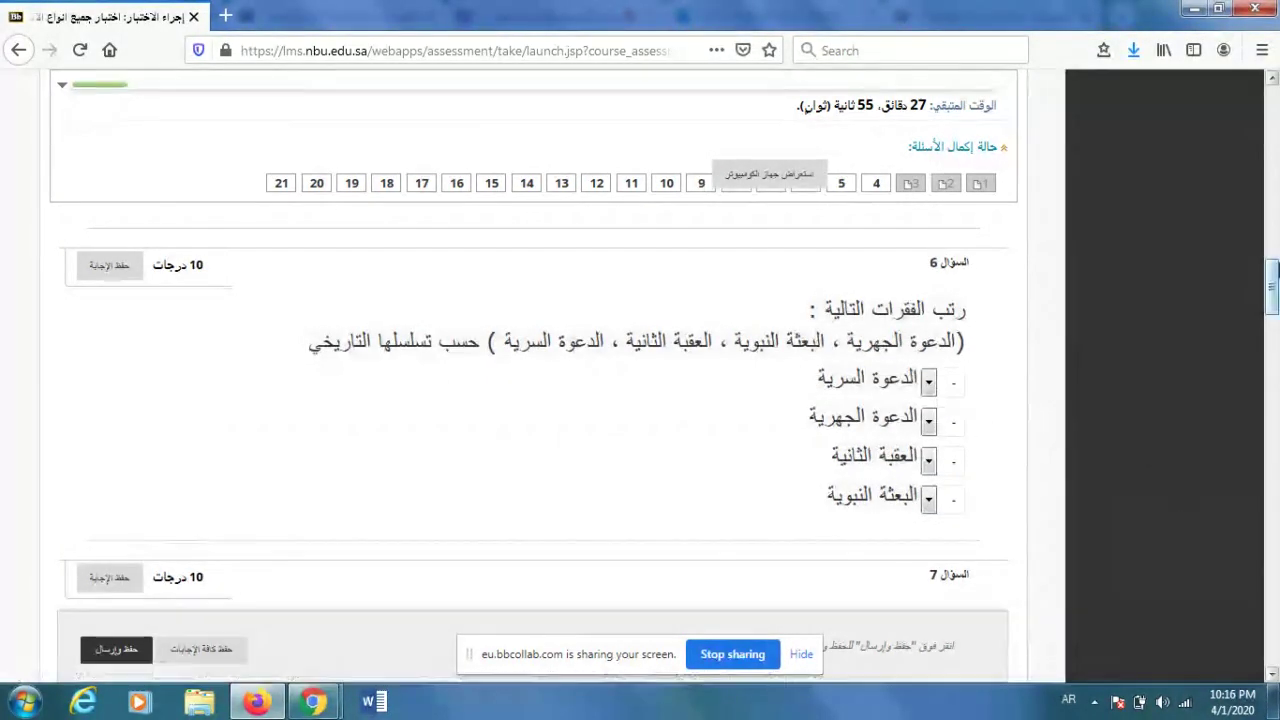
left_click_drag(1273, 272, 1191, 288)
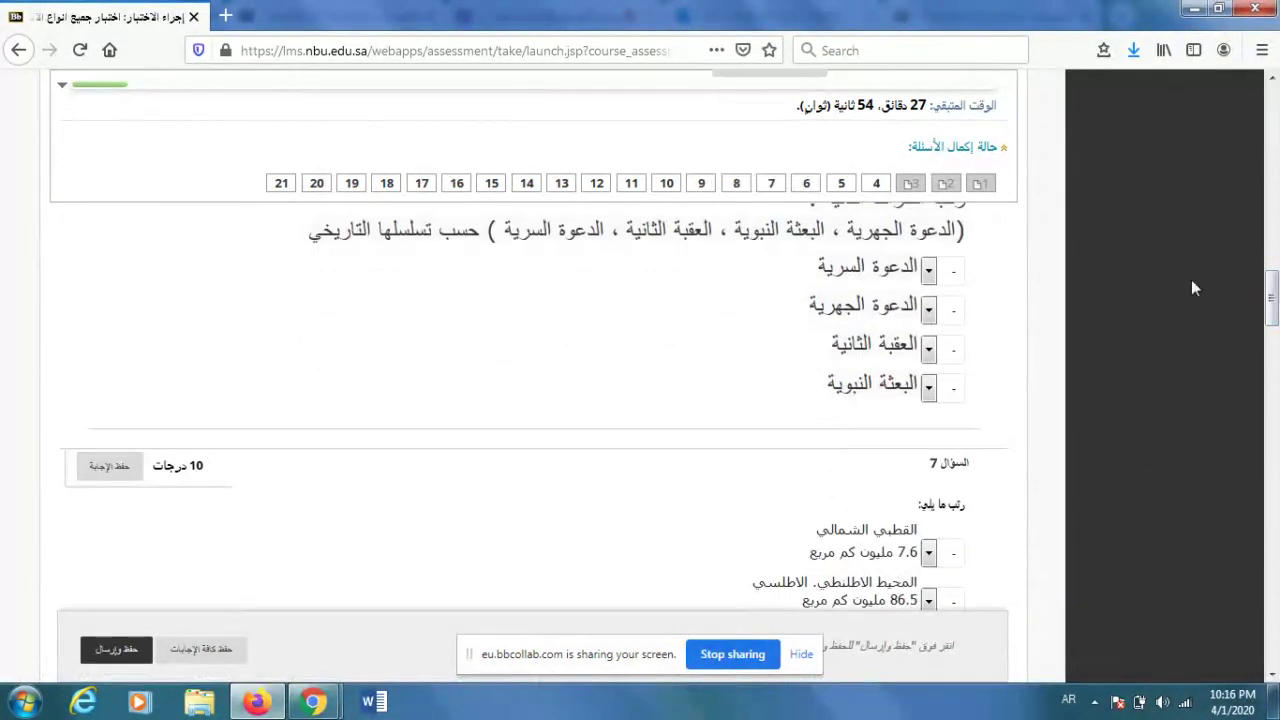
Rank question 6's first three events as 1, 3 and 2.
left_click(930, 275)
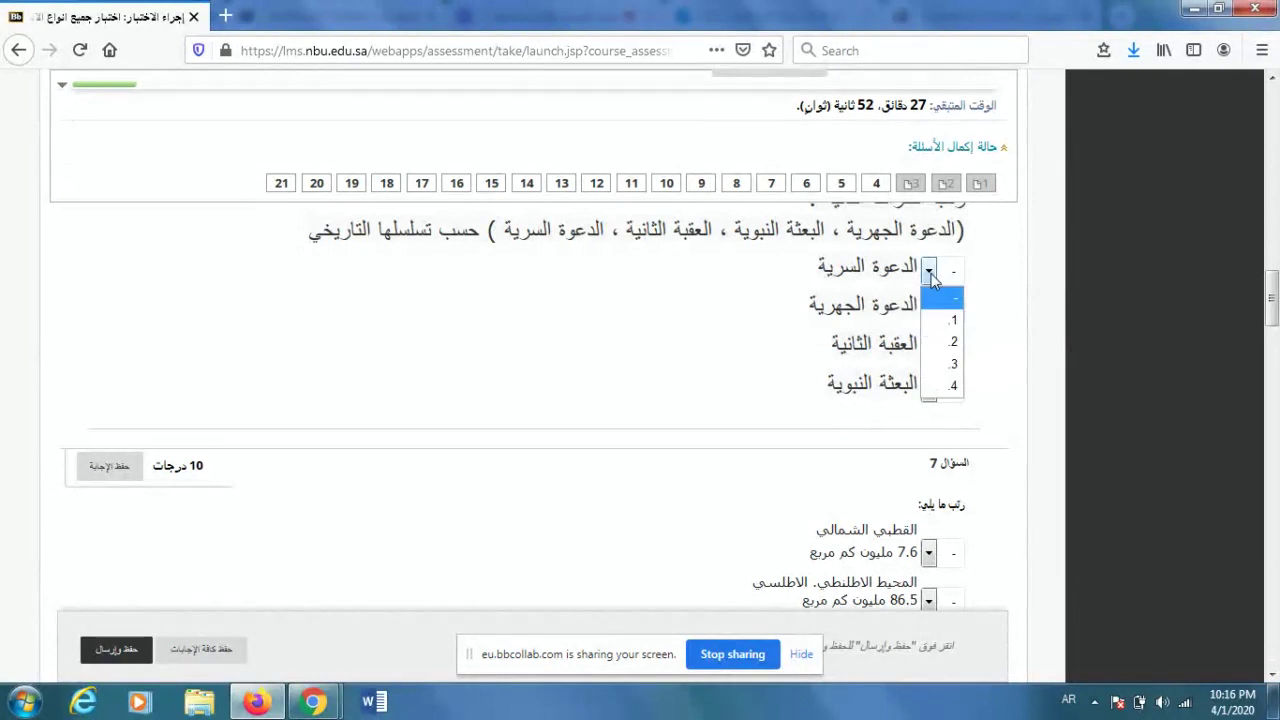
left_click(950, 322)
left_click(930, 349)
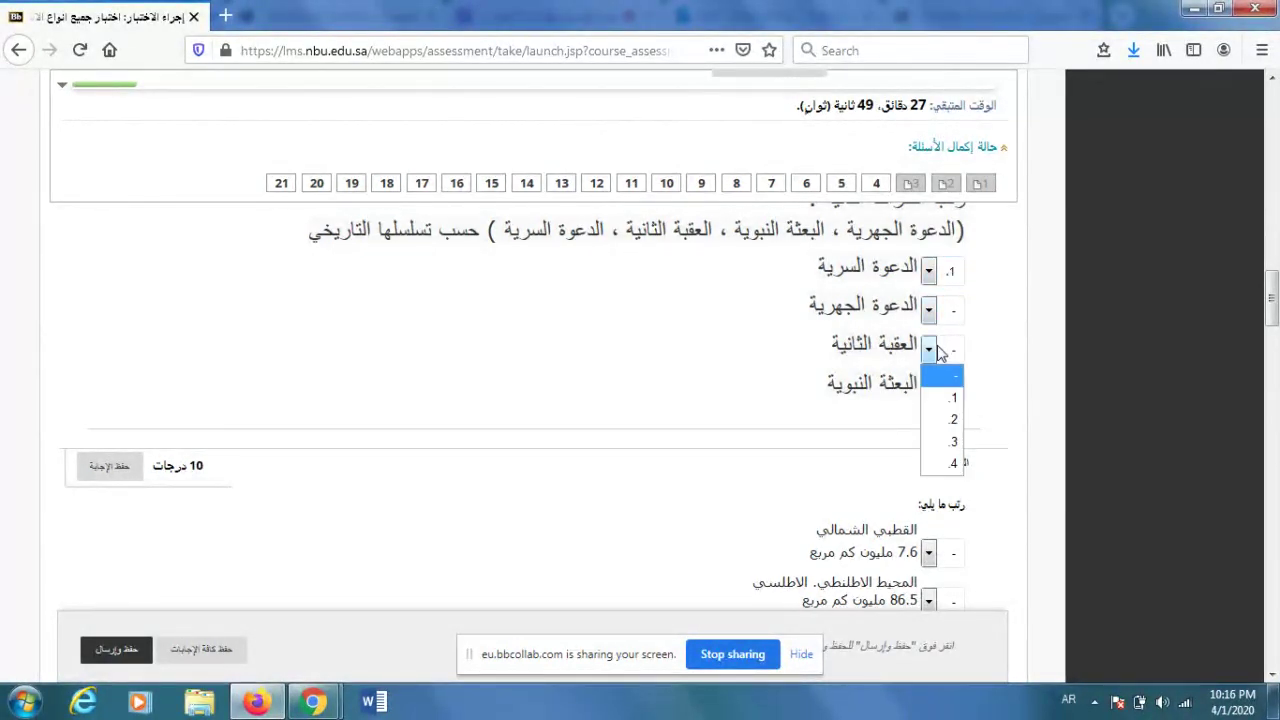
left_click(950, 418)
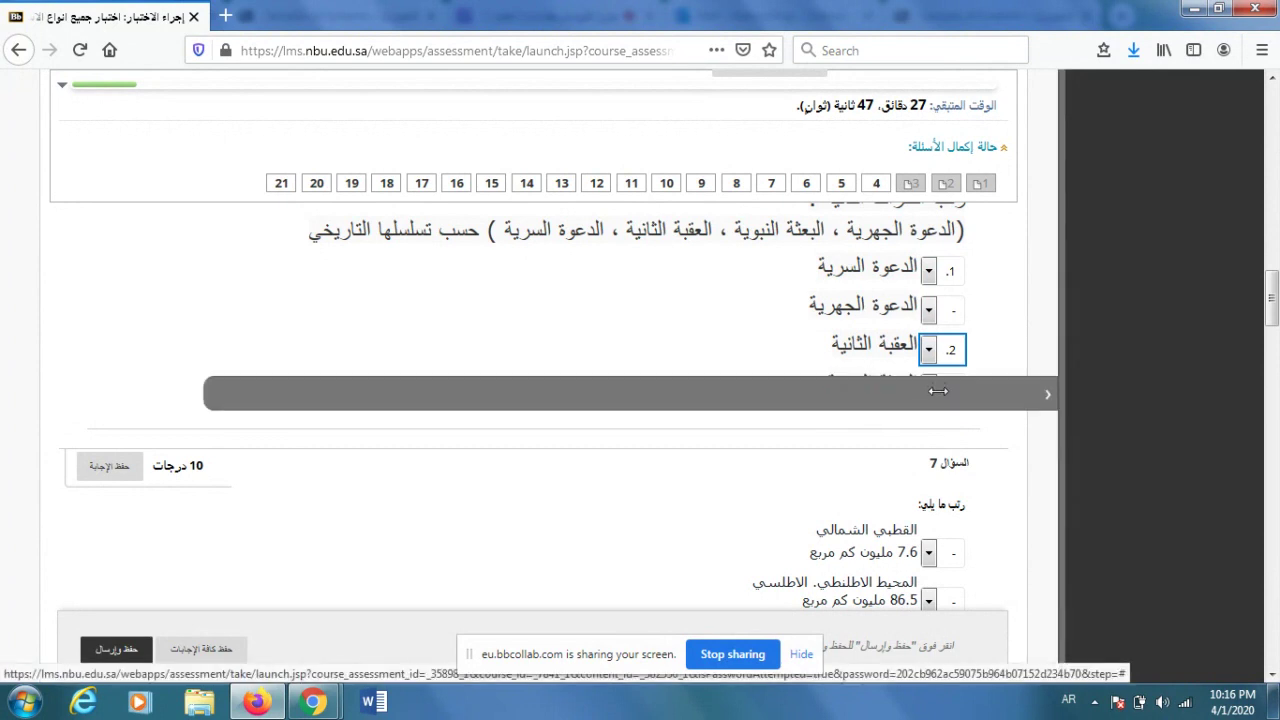
left_click(937, 317)
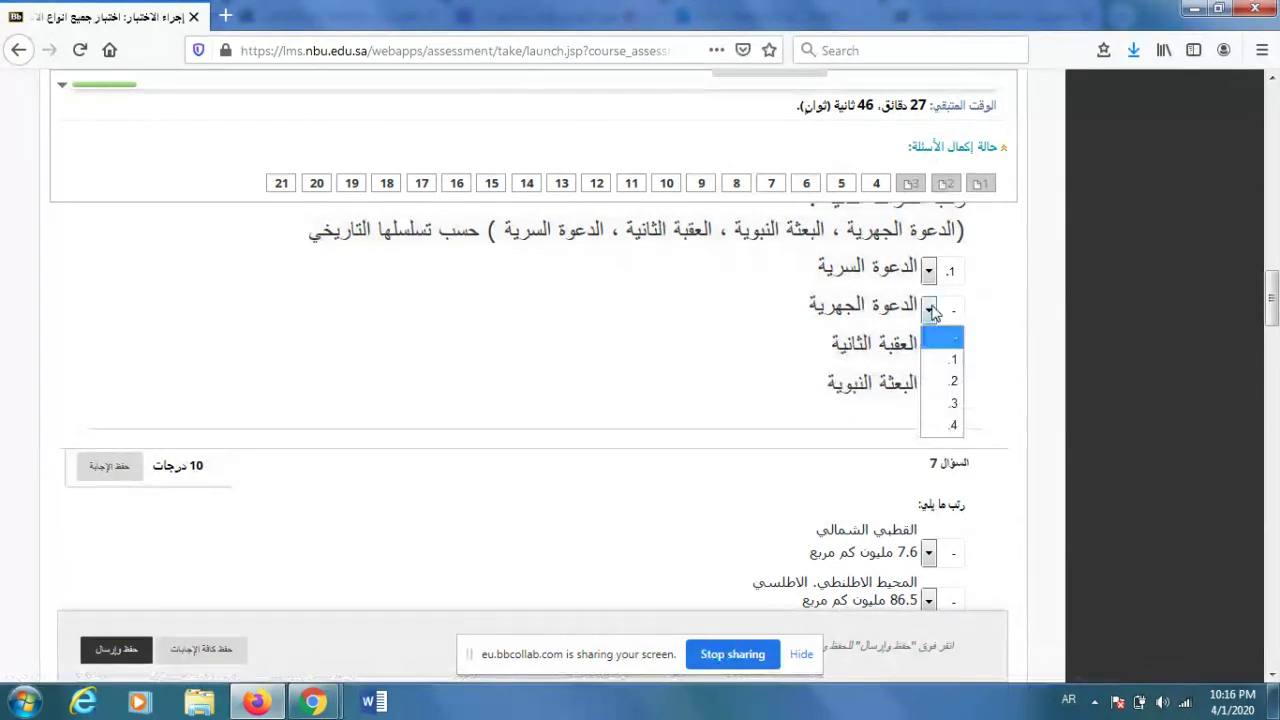
left_click(952, 398)
Begin entering the year 571 in question 8's blank.
left_click_drag(1273, 300, 1273, 318)
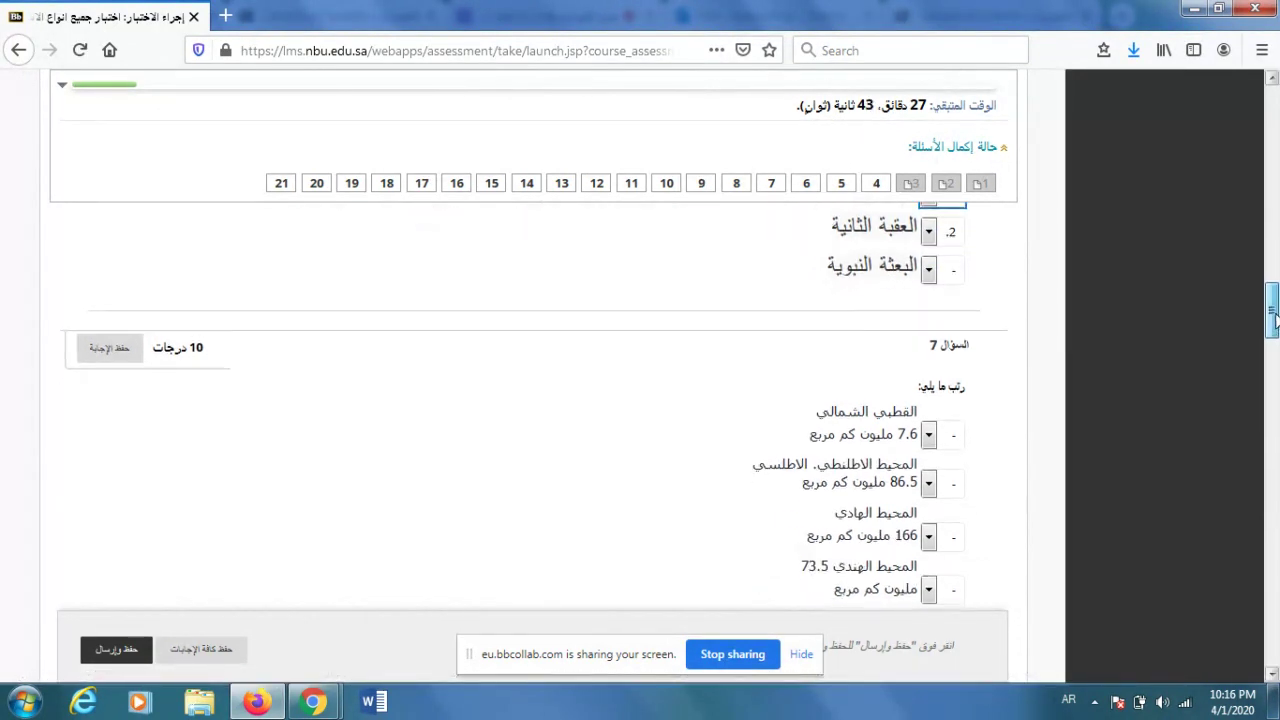
scroll(1146, 320, "down", 3)
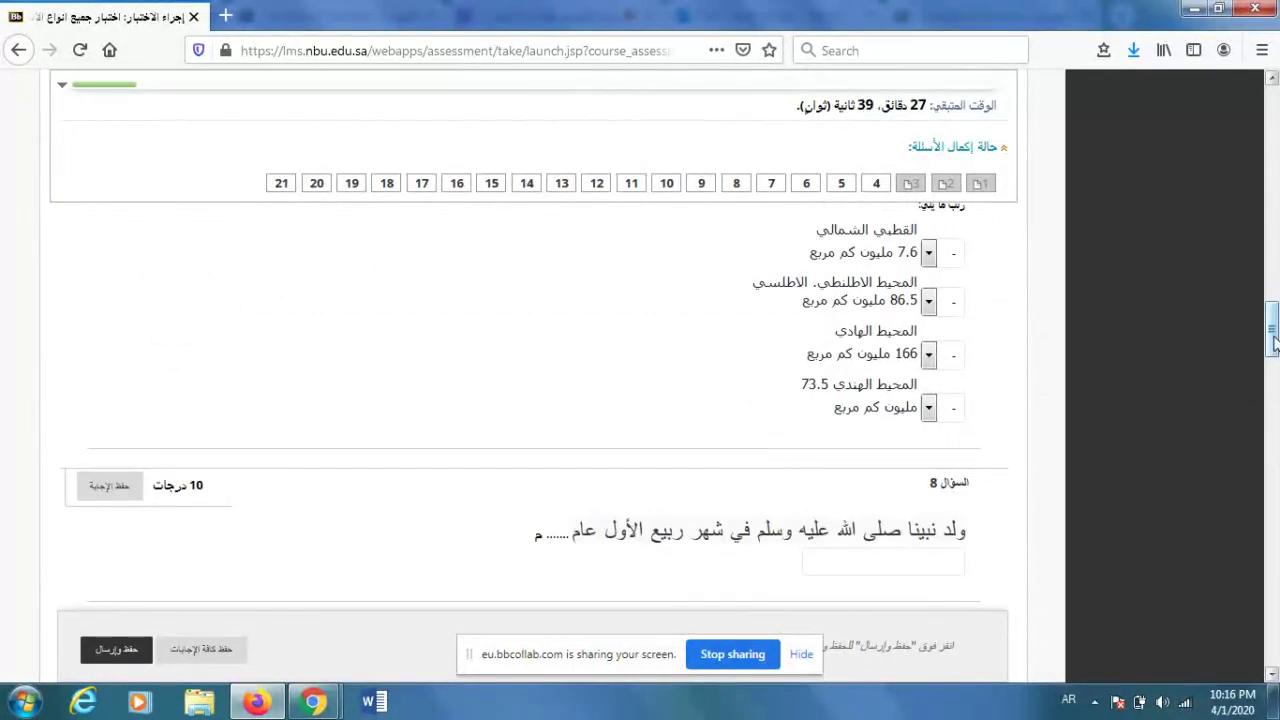
left_click_drag(1273, 341, 1274, 366)
left_click(908, 340)
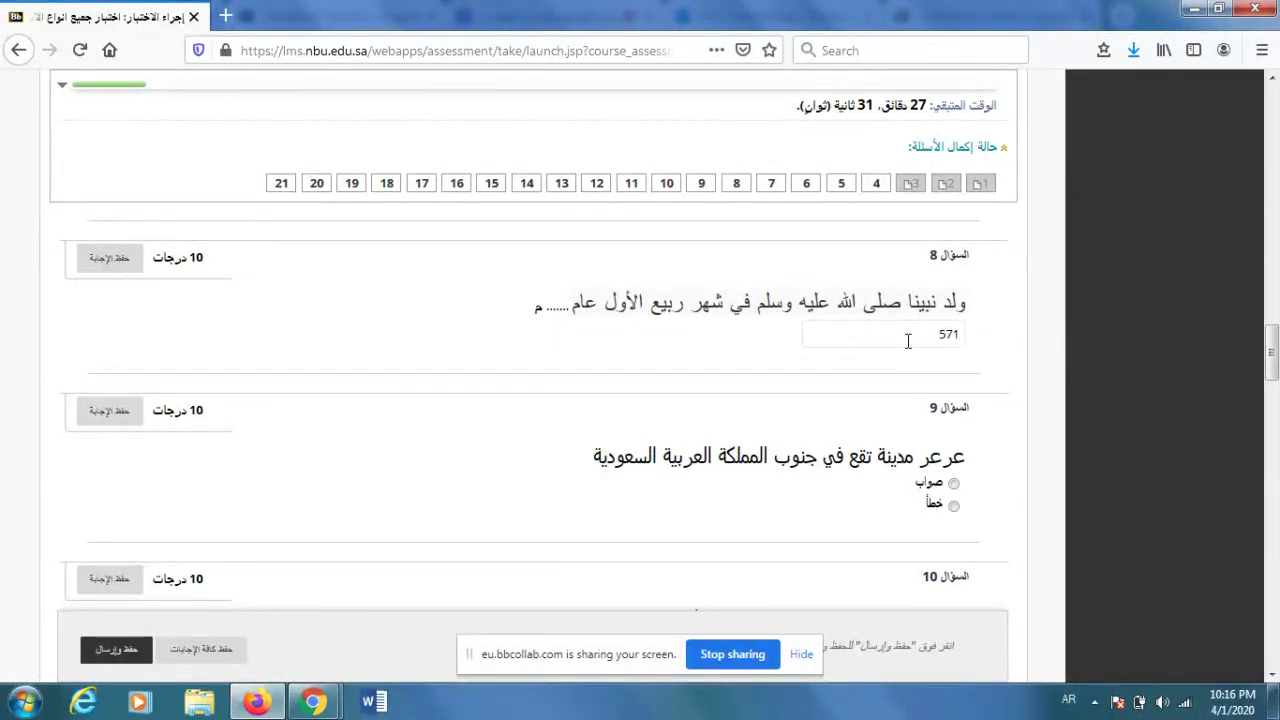
Complete question 8 as 571, answer question 9 True and question 10 Agree.
type("71")
left_click_drag(1273, 344, 1273, 370)
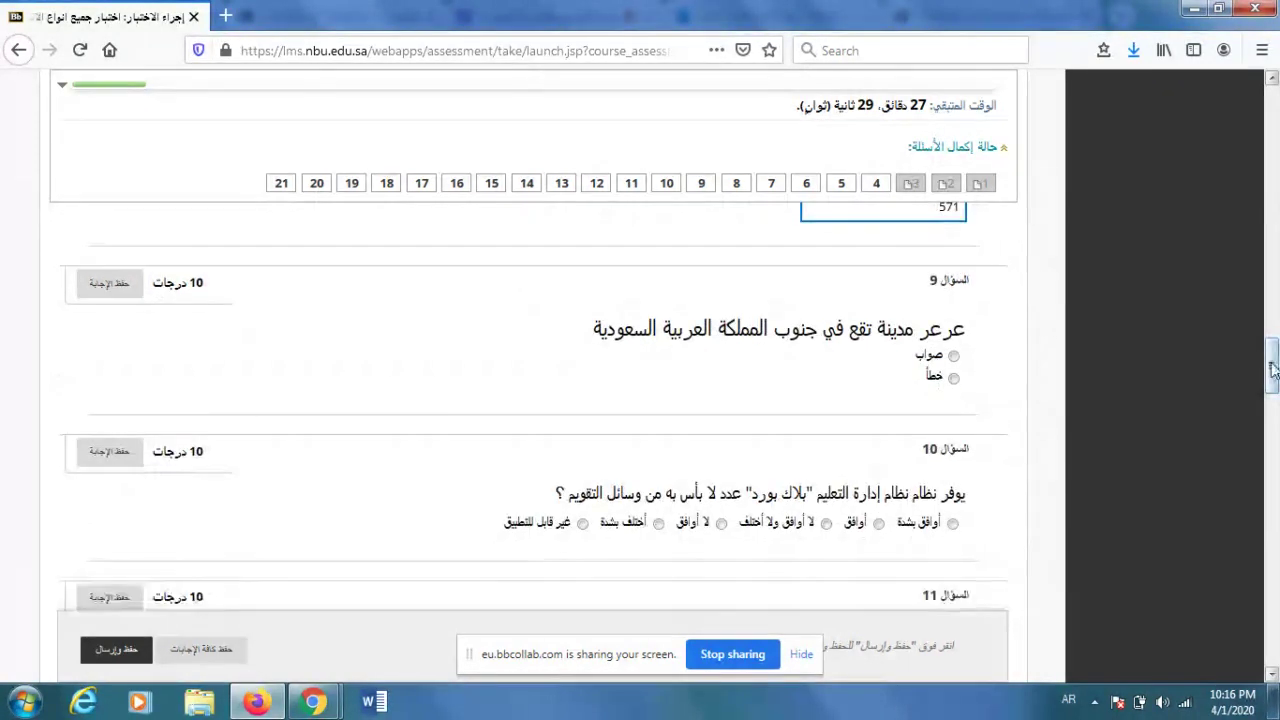
left_click(966, 380)
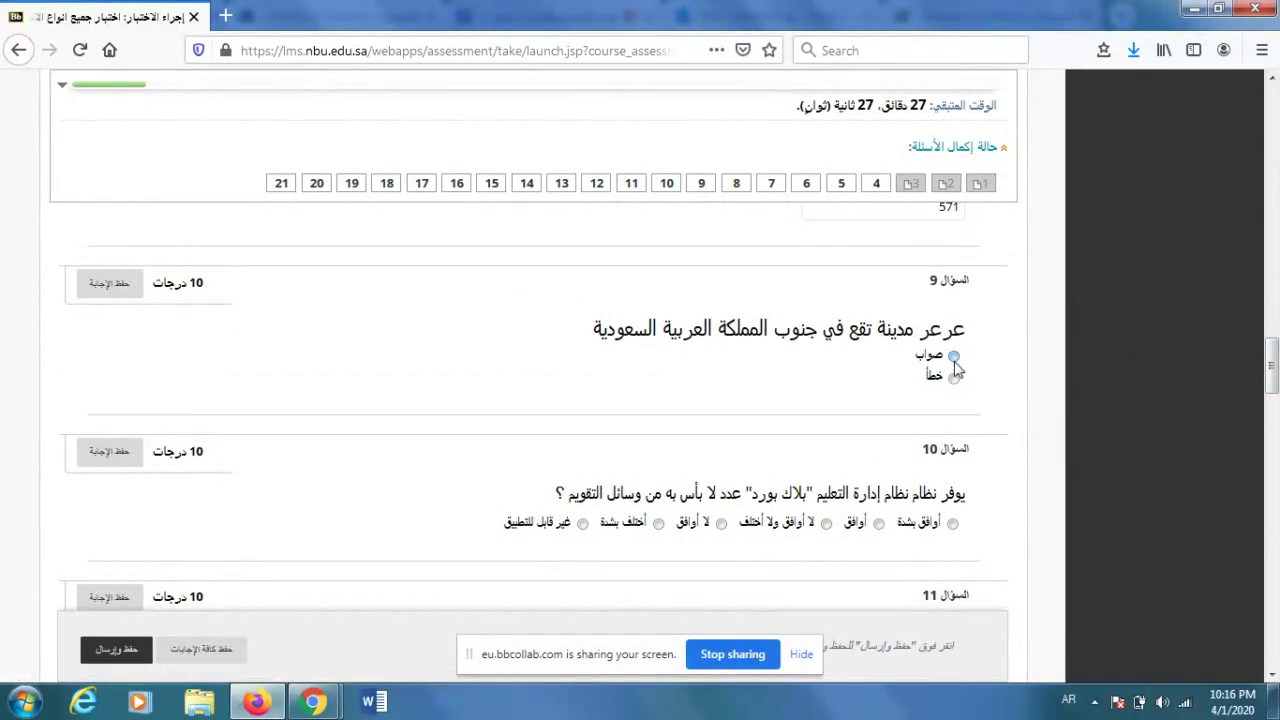
left_click(953, 357)
scroll(1273, 370, "down", 2)
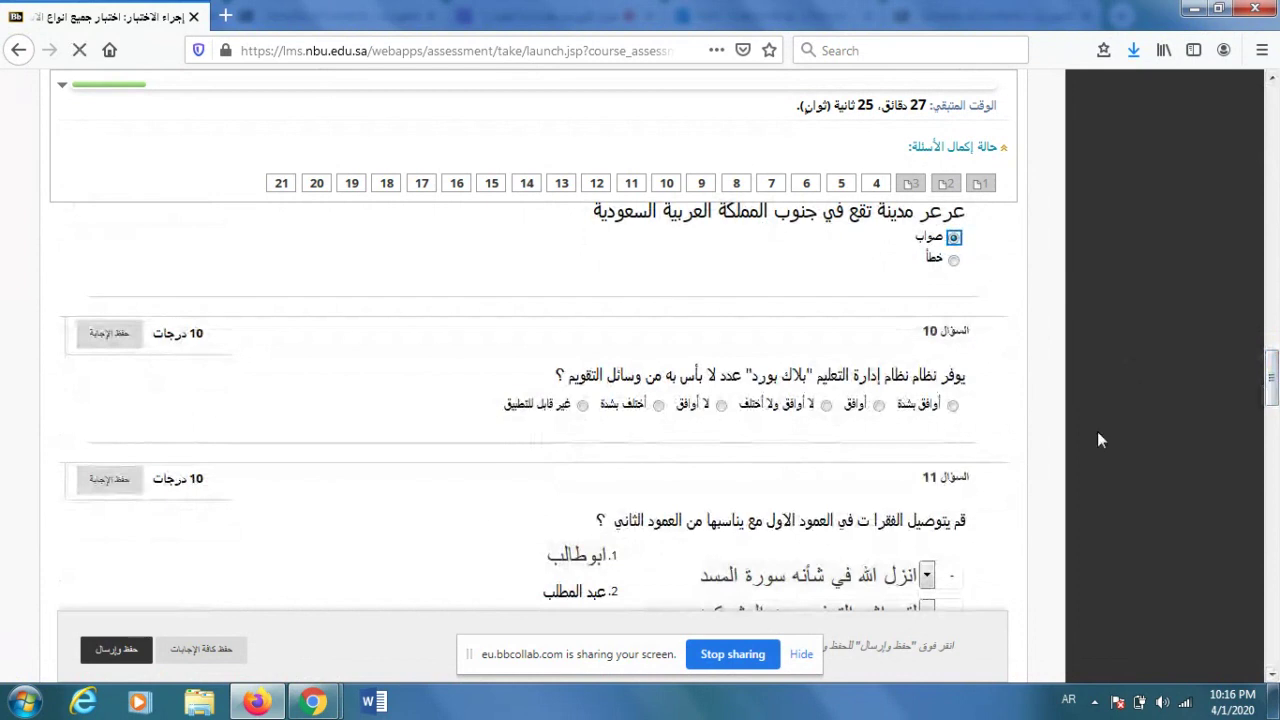
left_click(880, 406)
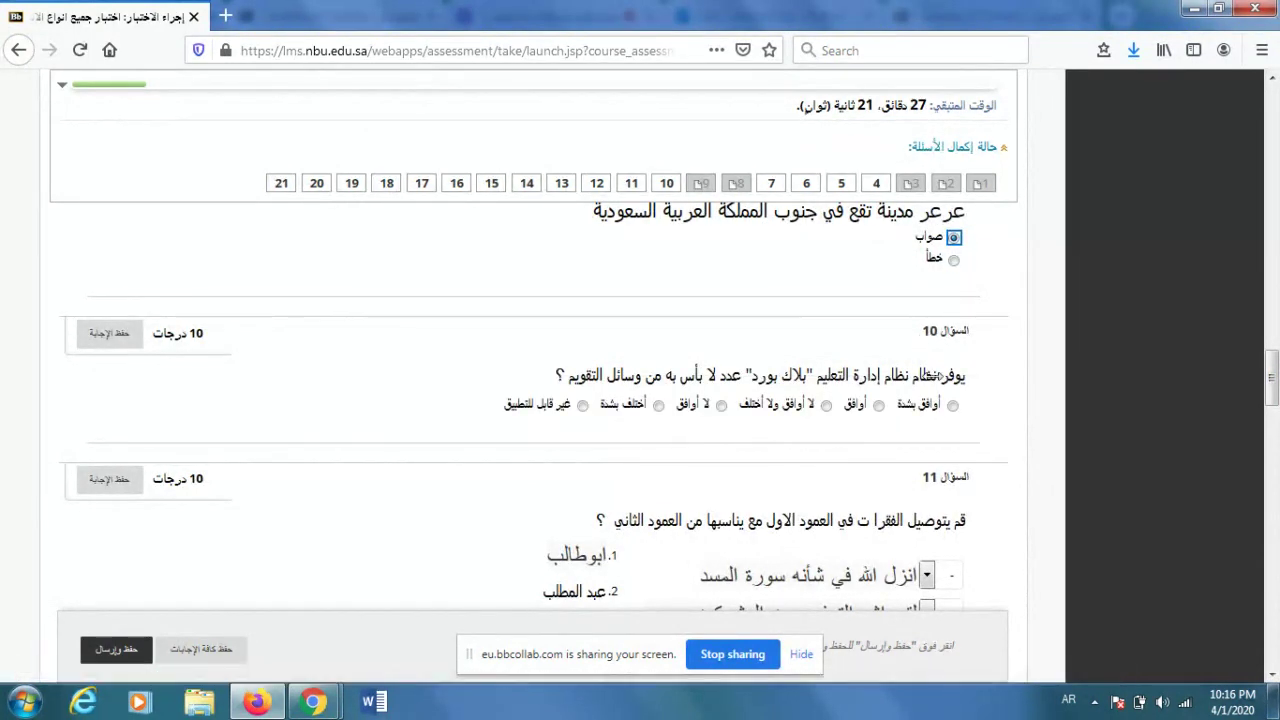
Match question 11's first two rows to 4 and 6.
scroll(955, 294, "down", 2)
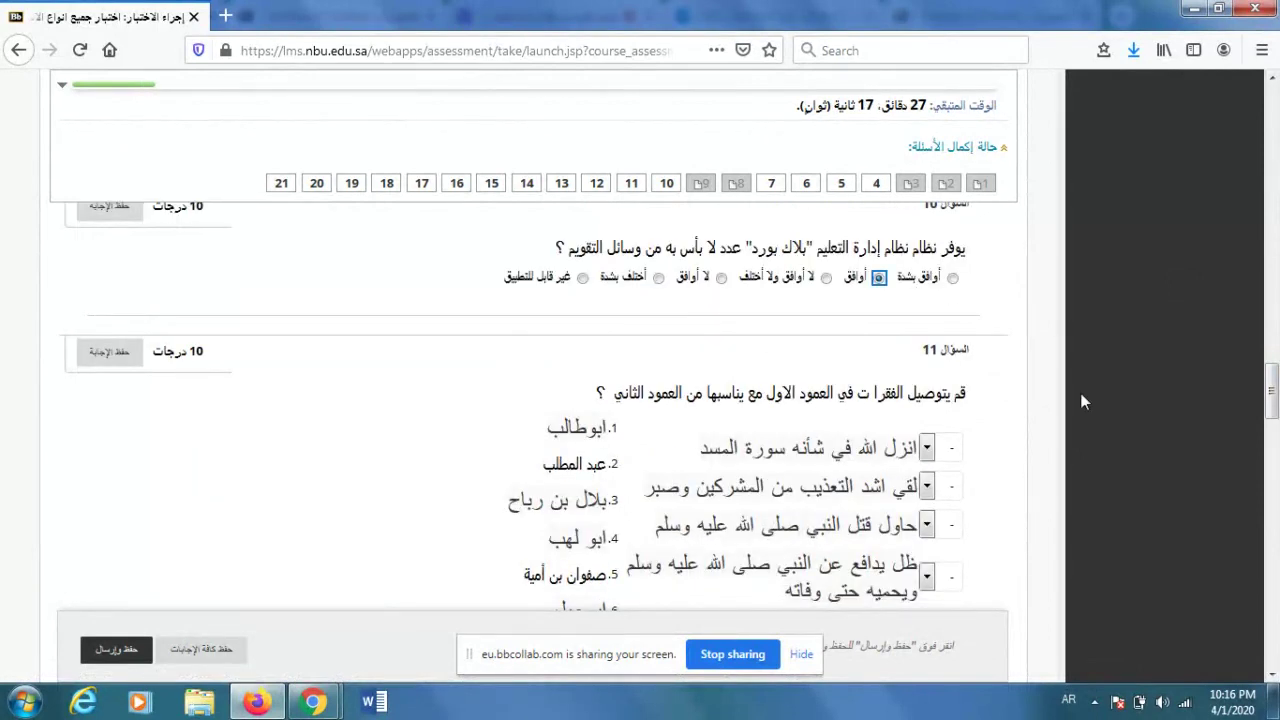
scroll(1113, 375, "down", 4)
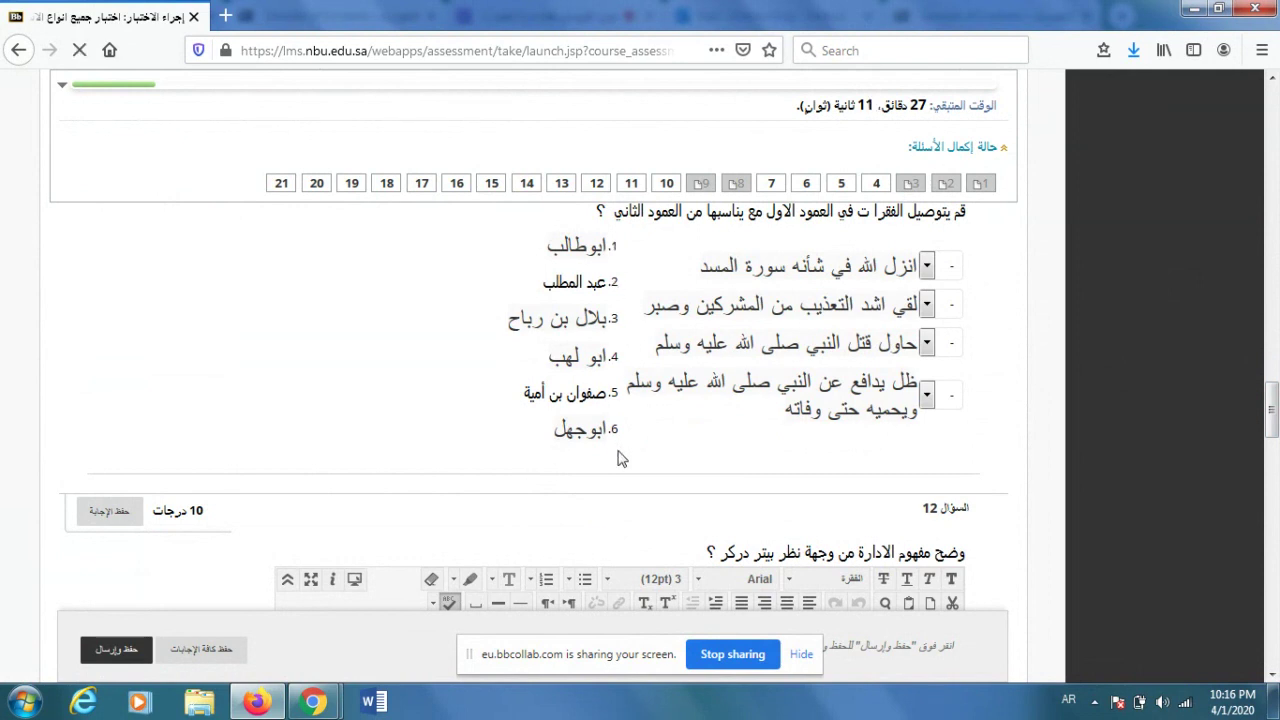
left_click(927, 267)
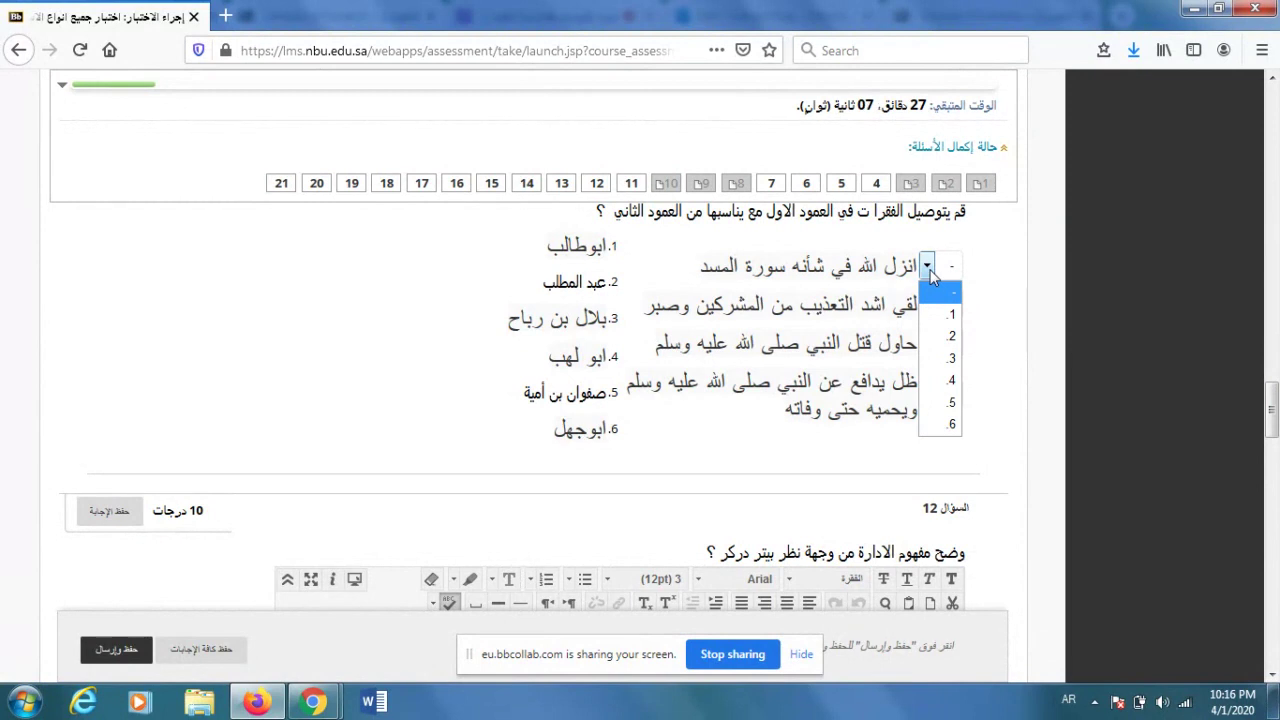
left_click(948, 380)
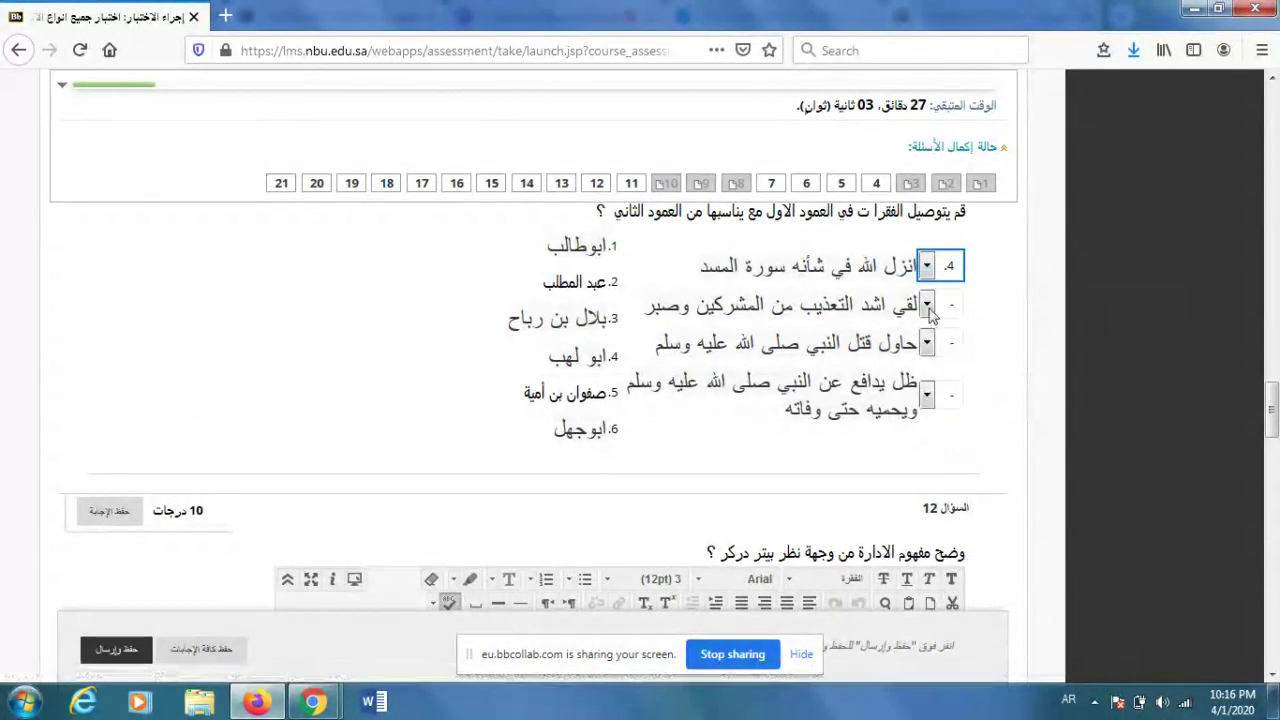
left_click(928, 309)
left_click(948, 462)
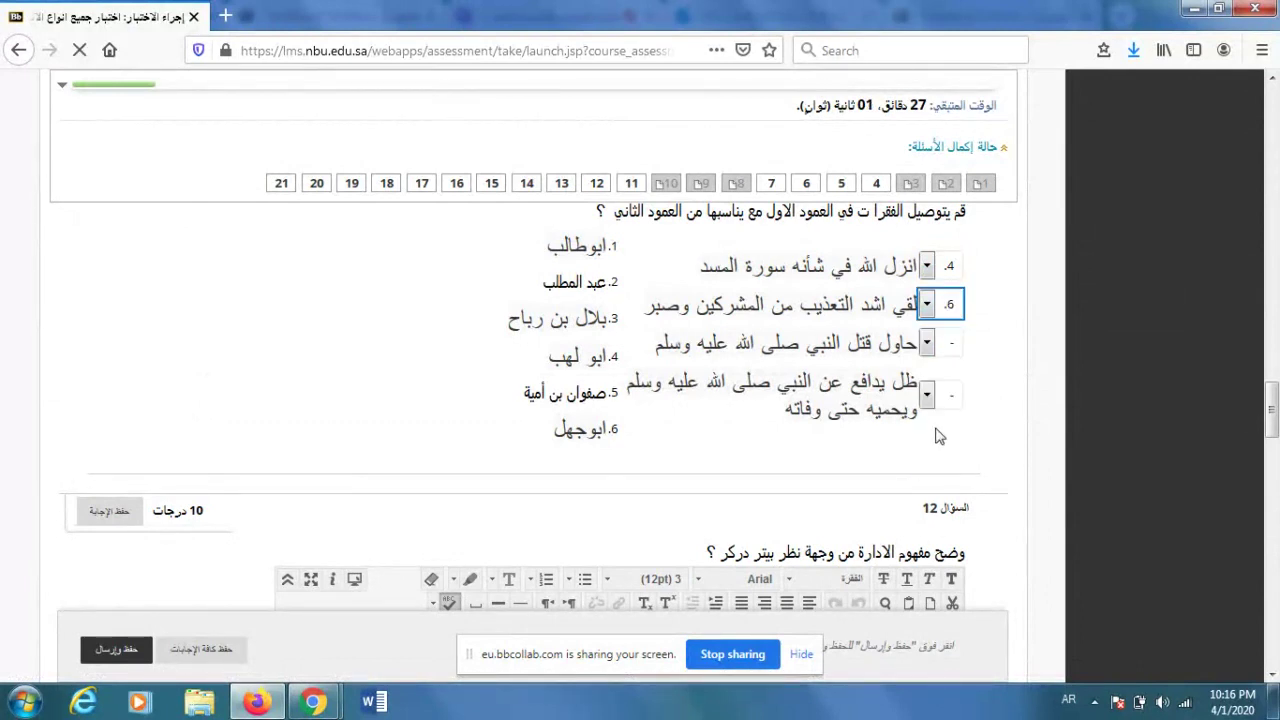
Write 'كتابة الاجابة' in question 12's essay box.
scroll(1276, 453, "down", 3)
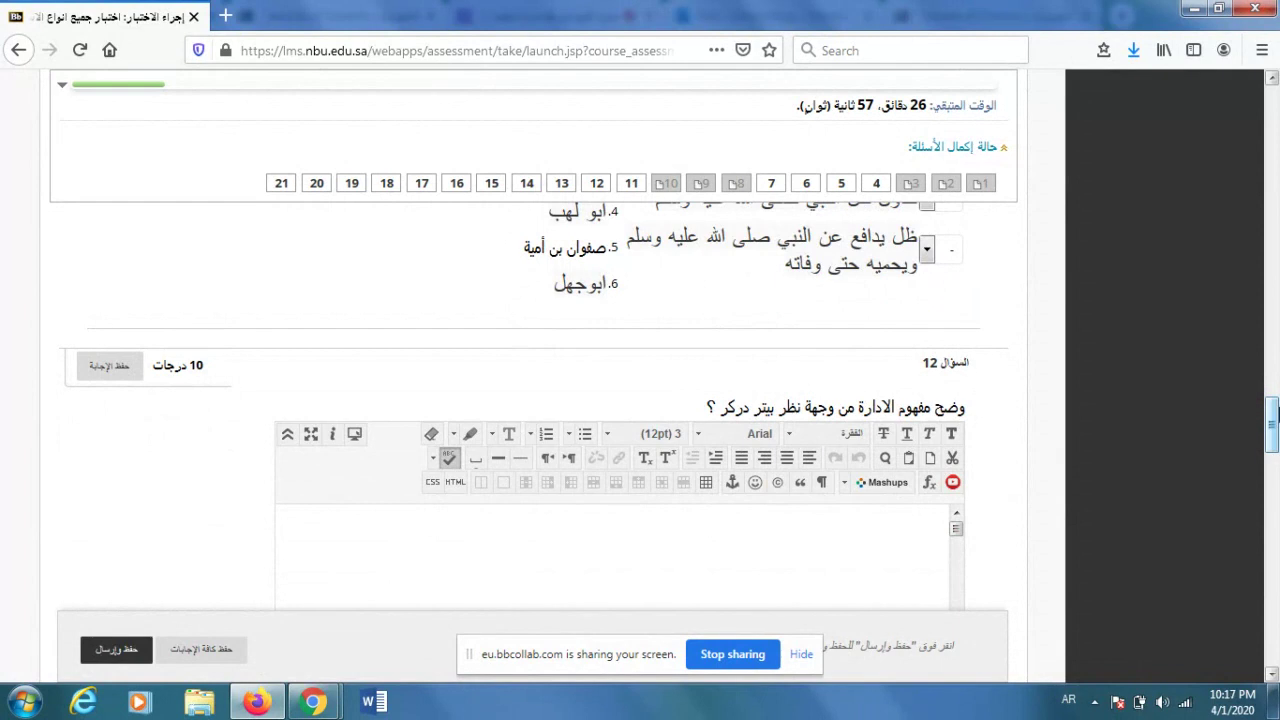
scroll(1045, 459, "down", 3)
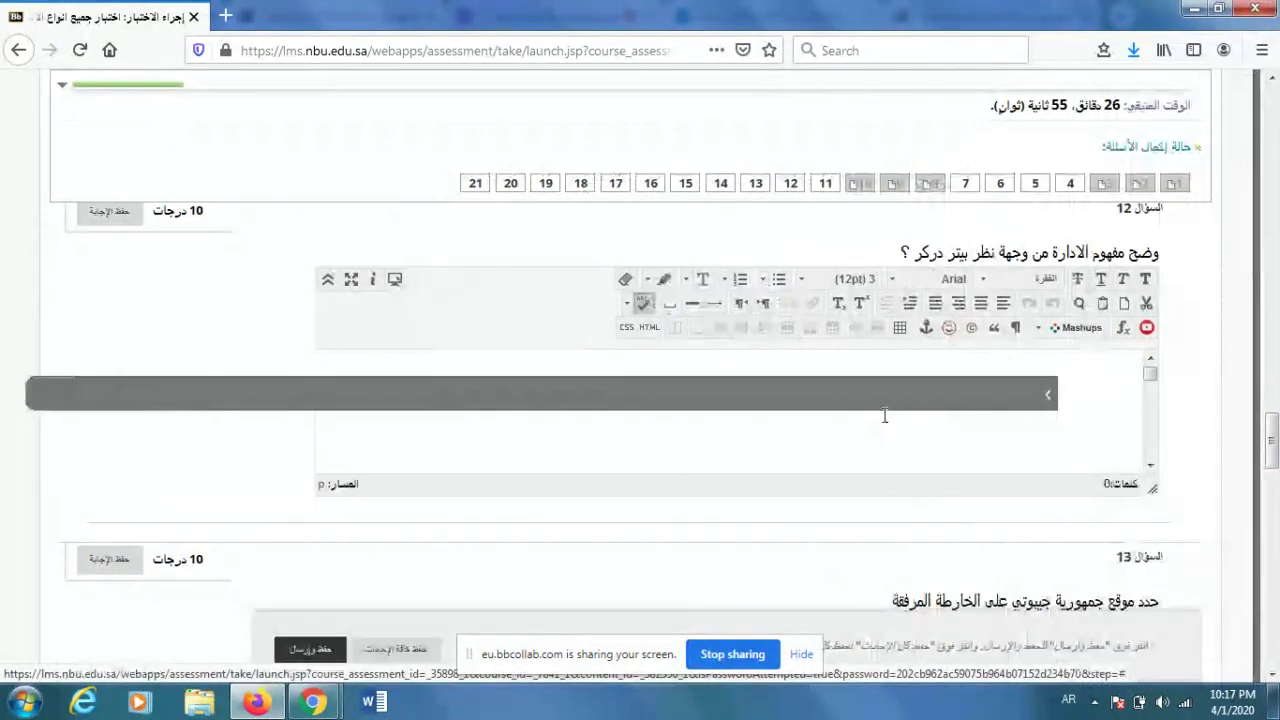
left_click(1107, 397)
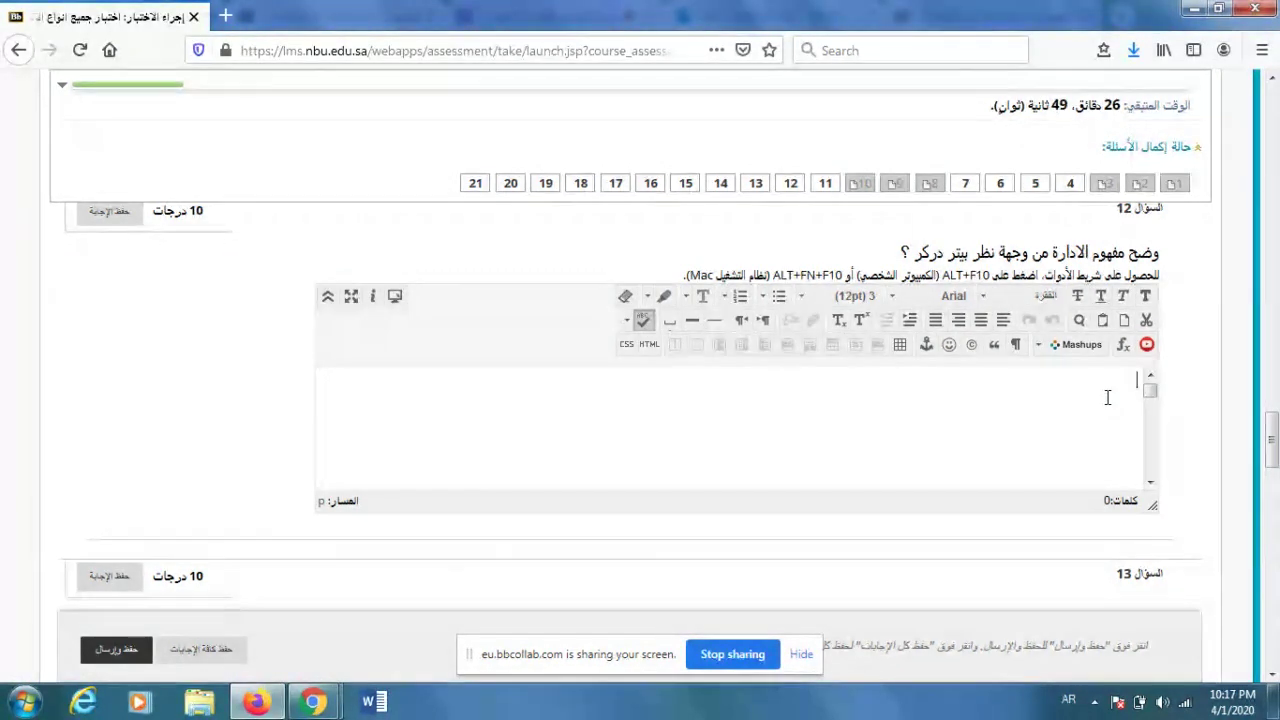
type("كتابة")
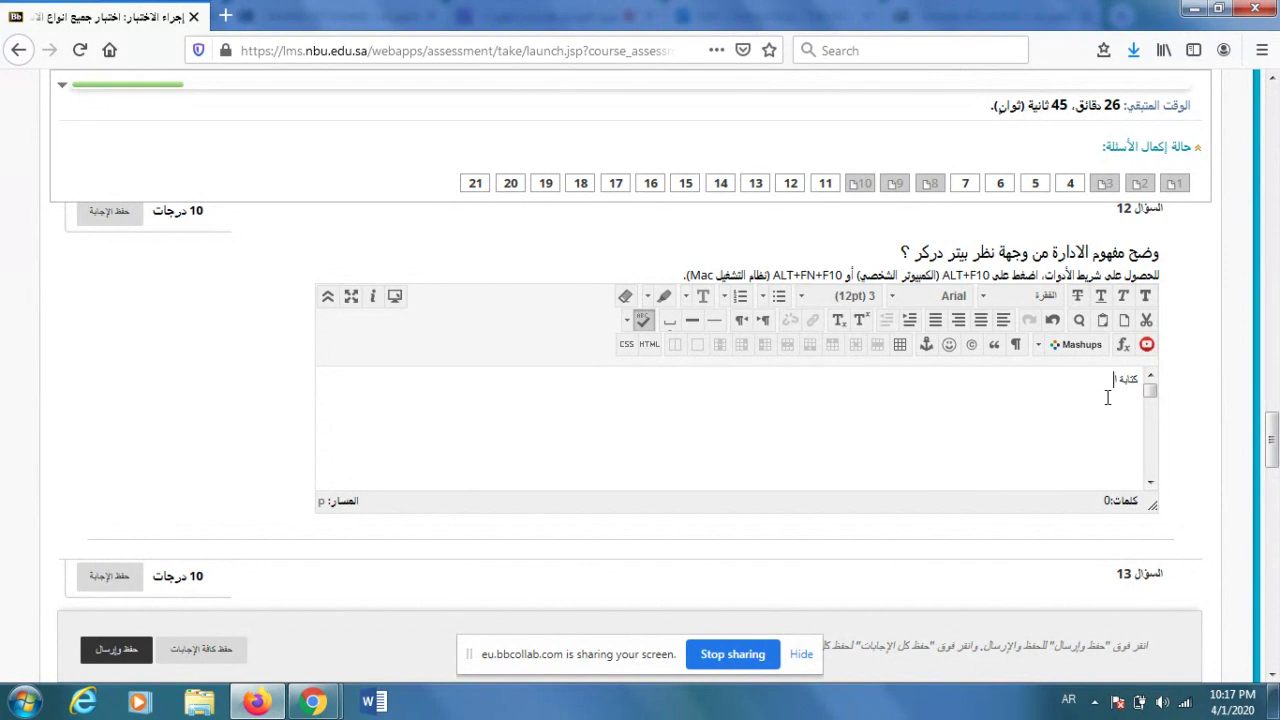
type(" الاجابة")
Clear question 13's map marker and place it on Algeria.
left_click_drag(1272, 440, 1272, 466)
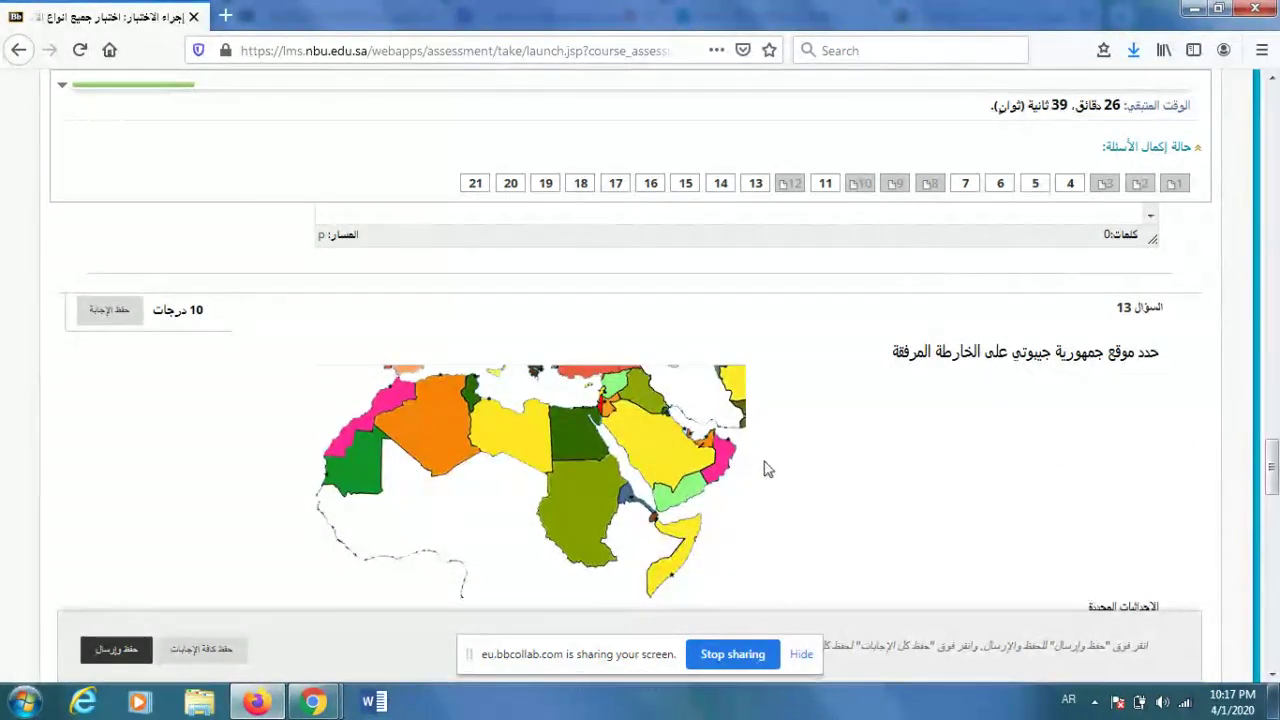
left_click(597, 478)
left_click(506, 423)
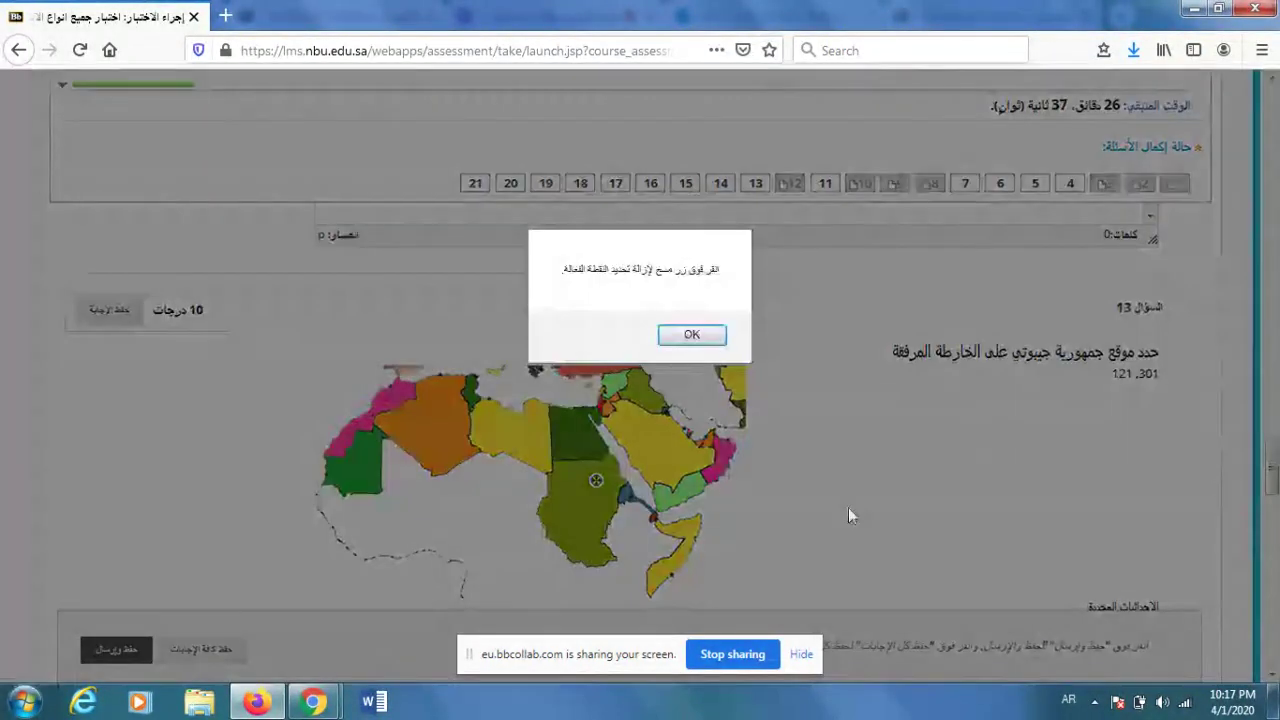
left_click(690, 334)
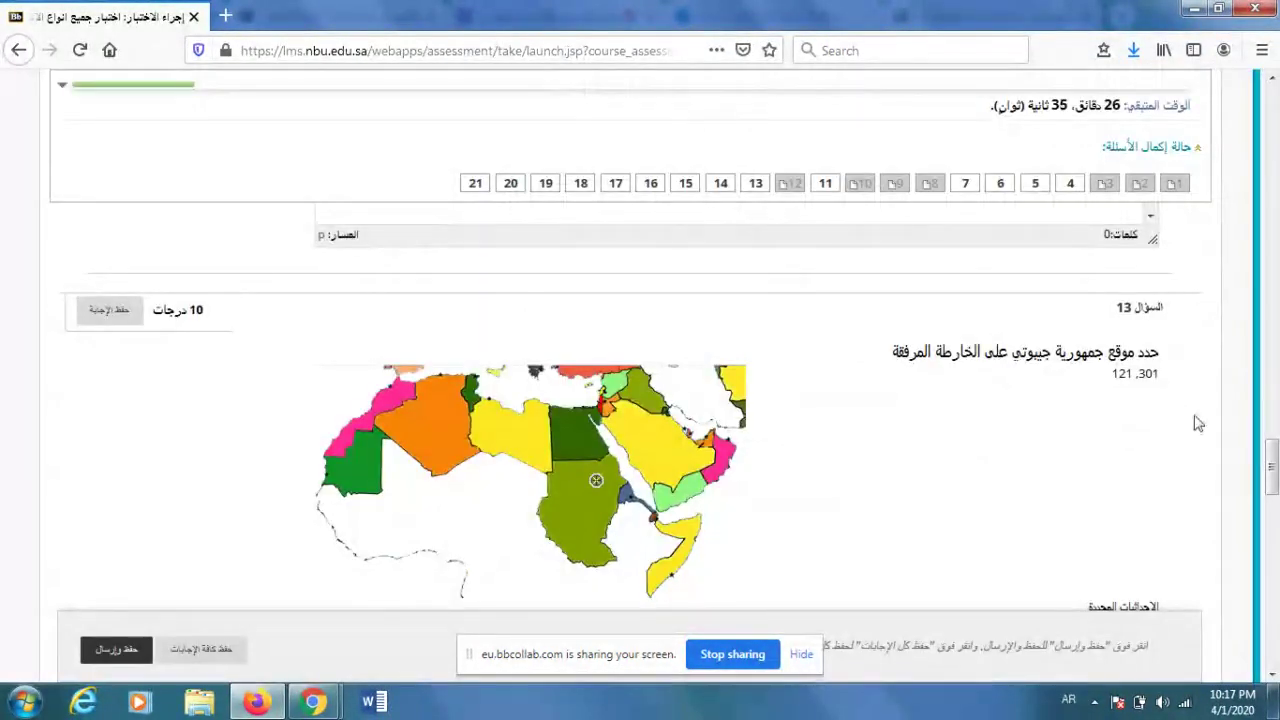
scroll(1268, 475, "down", 2)
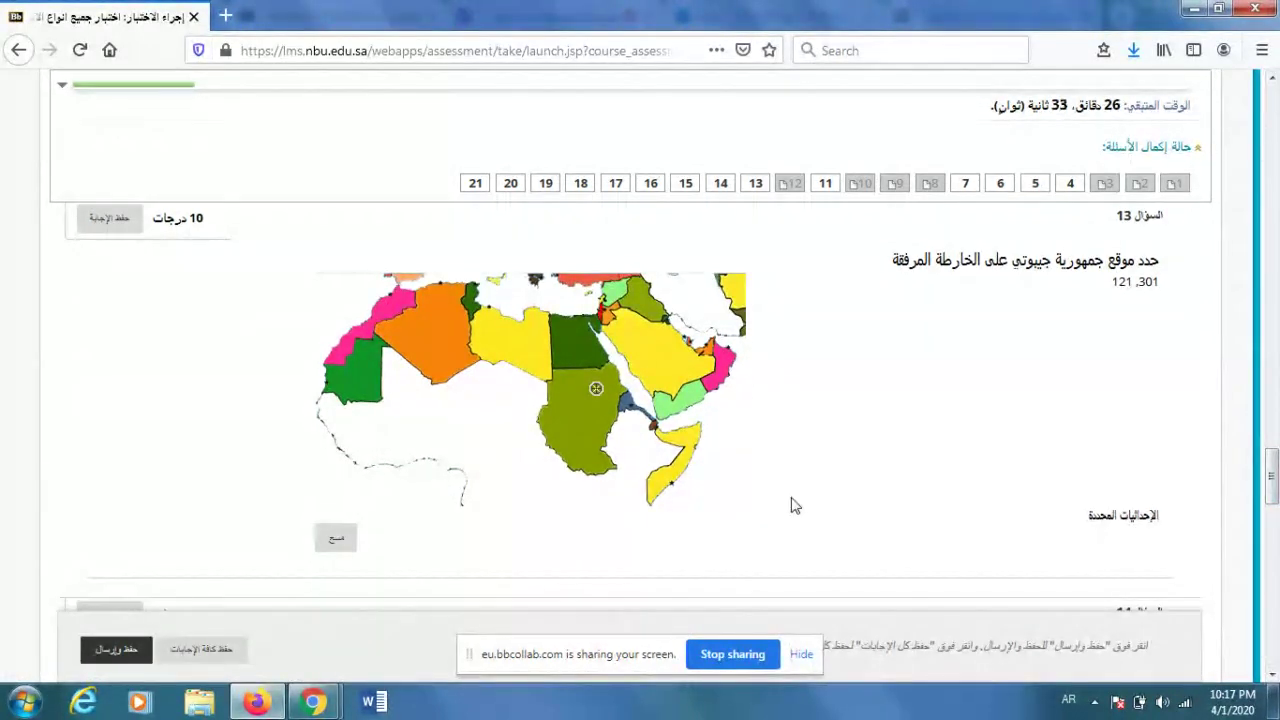
left_click(340, 545)
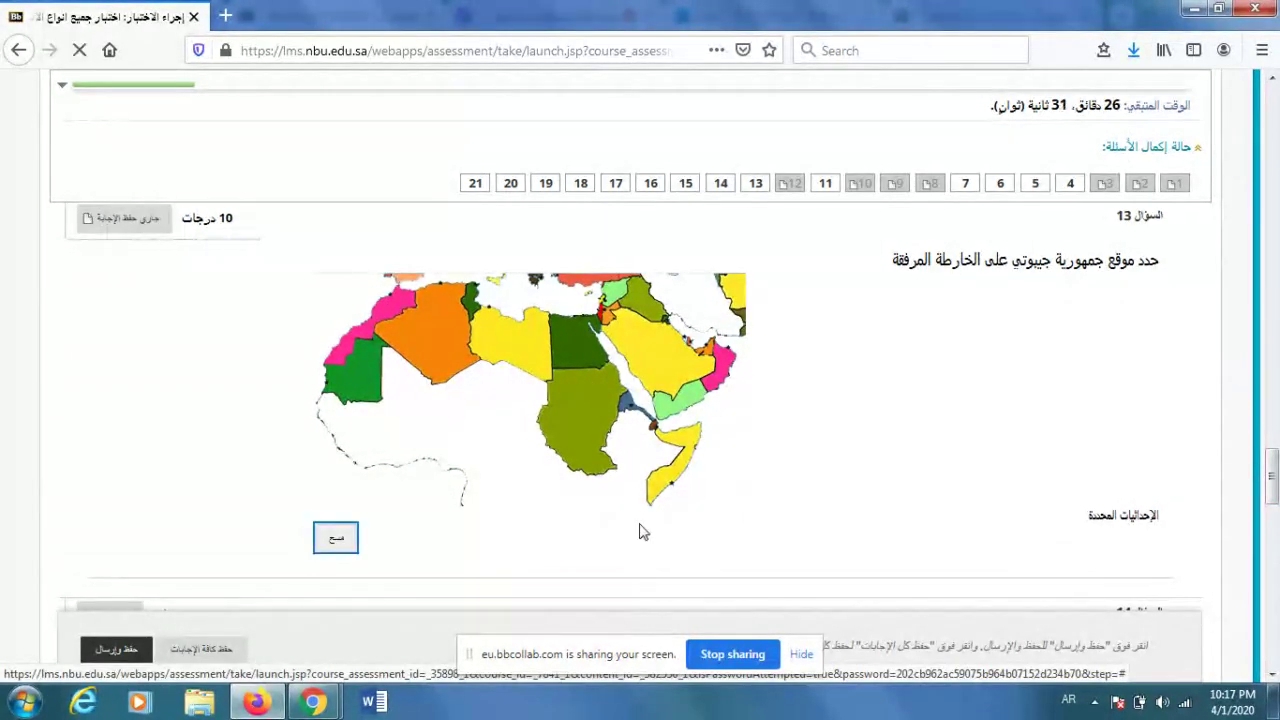
left_click(651, 430)
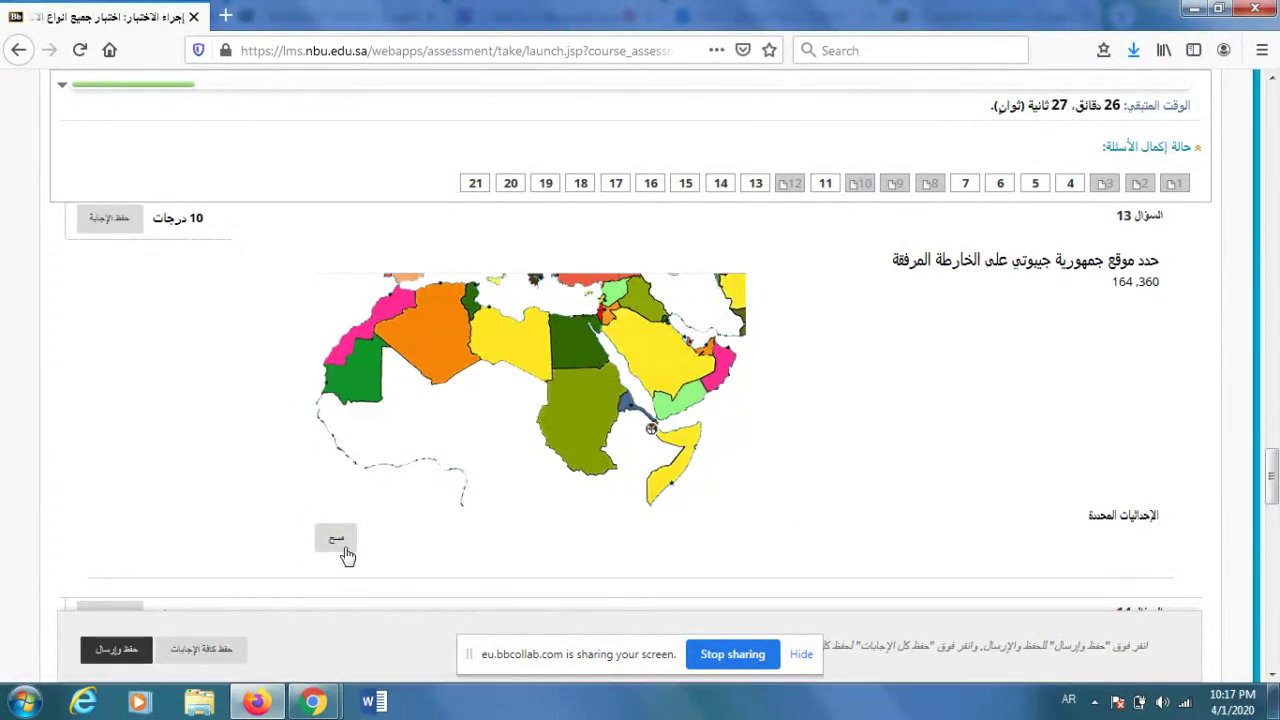
left_click(340, 545)
left_click(443, 345)
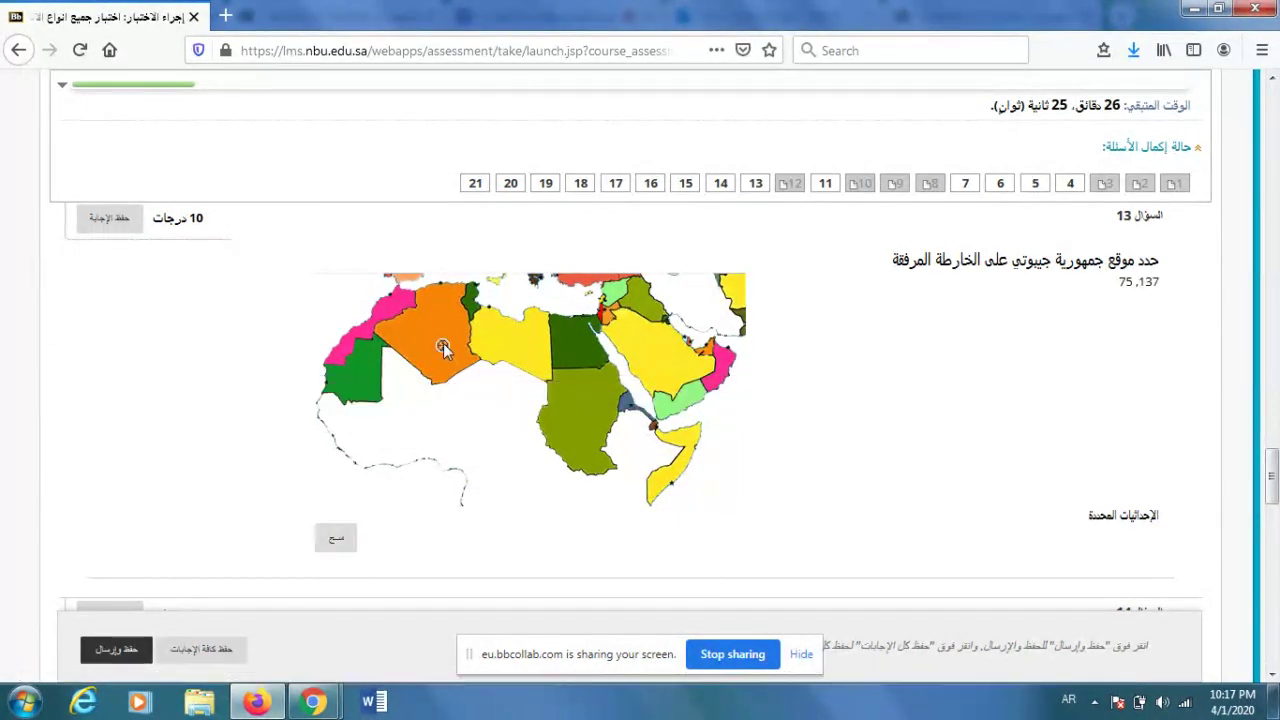
Answer question 14 with هواديس and choose the Red Sea for question 16.
left_click_drag(1274, 481, 1273, 505)
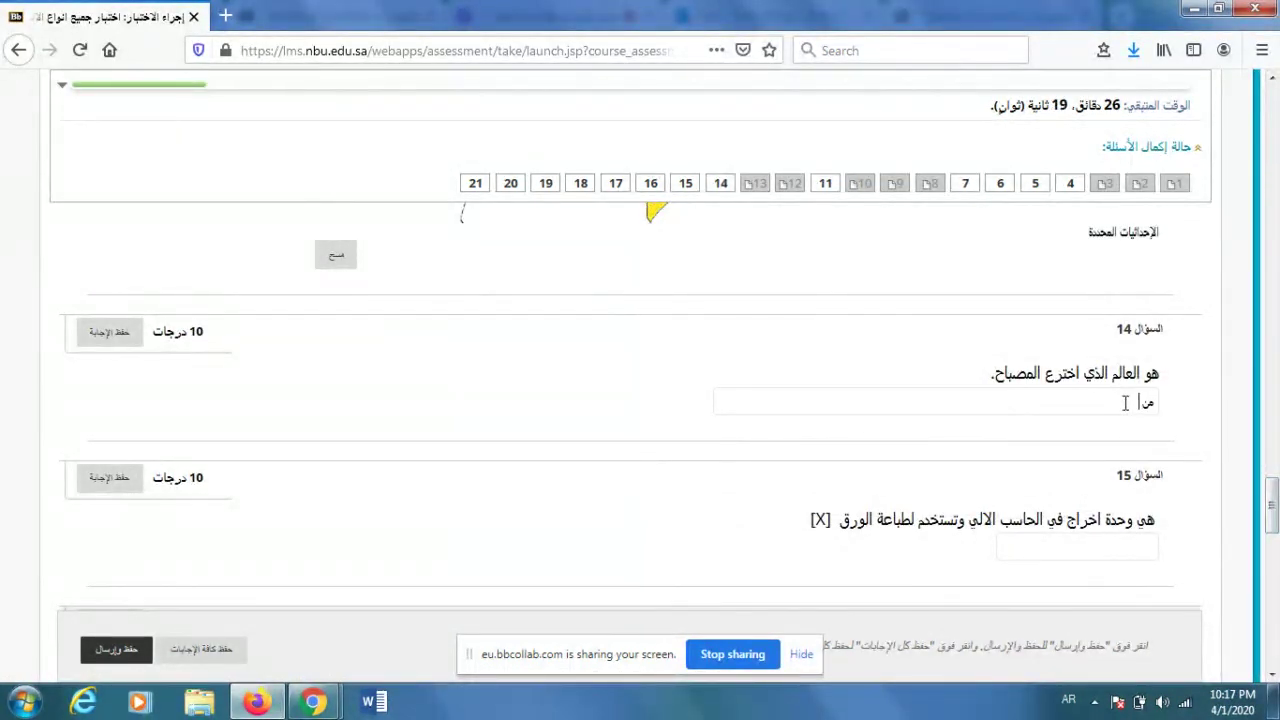
type("هو")
type("اديس")
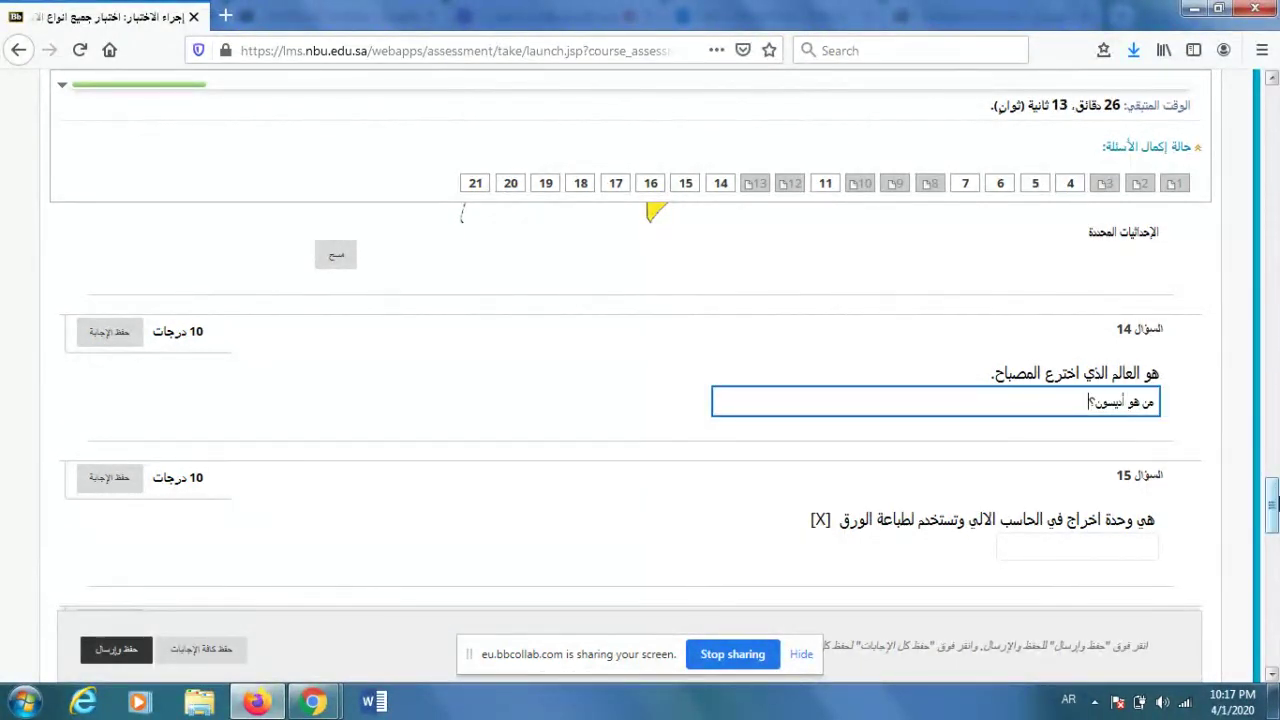
scroll(1272, 513, "down", 4)
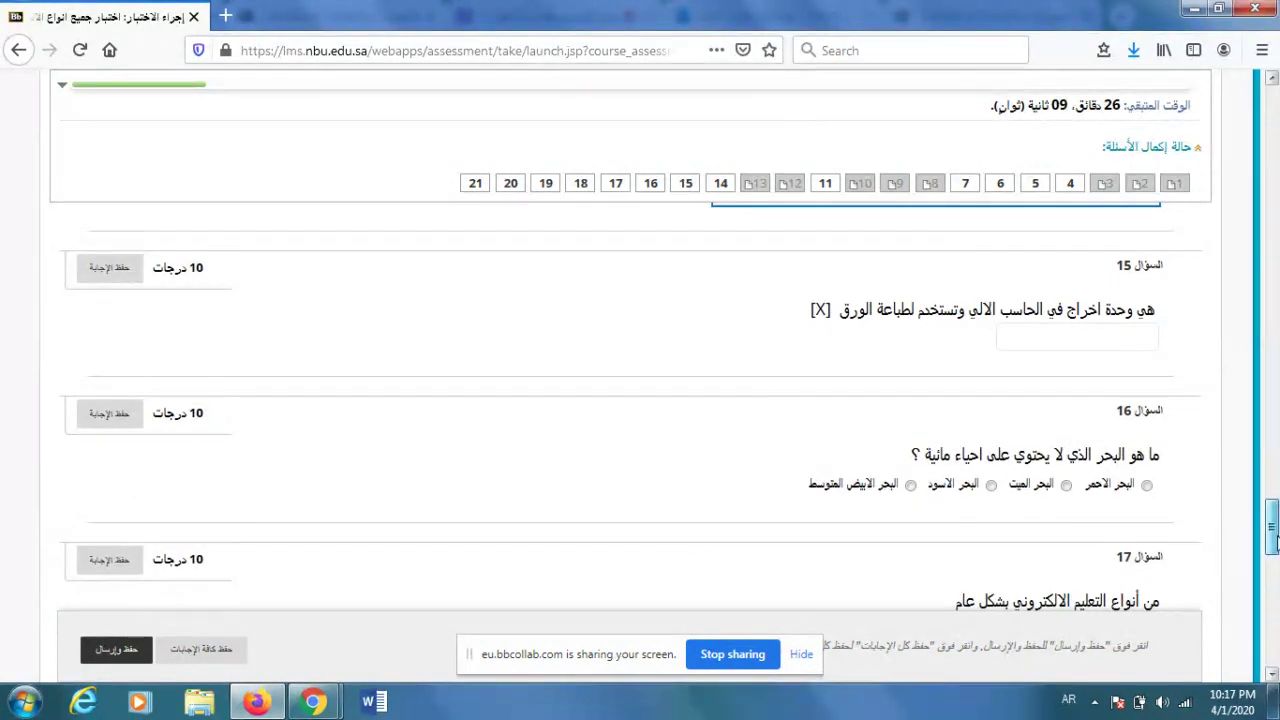
scroll(1272, 530, "down", 3)
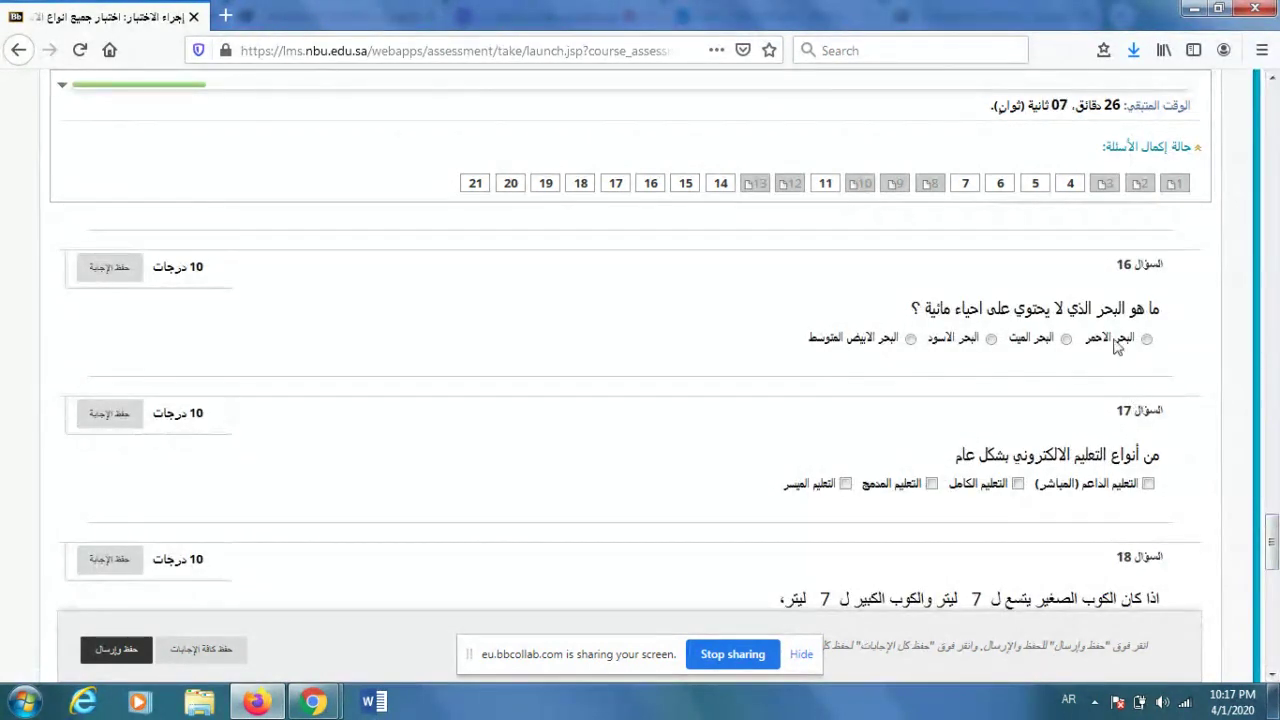
left_click(1067, 341)
left_click(911, 341)
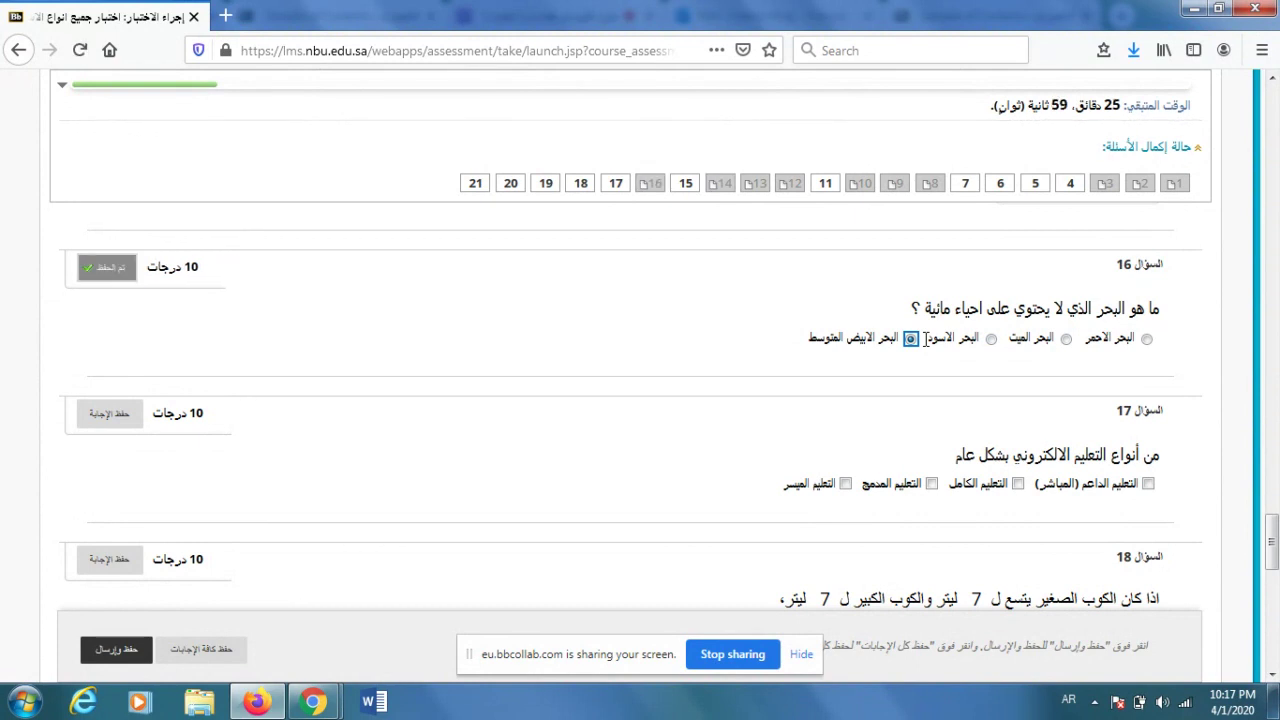
left_click(990, 340)
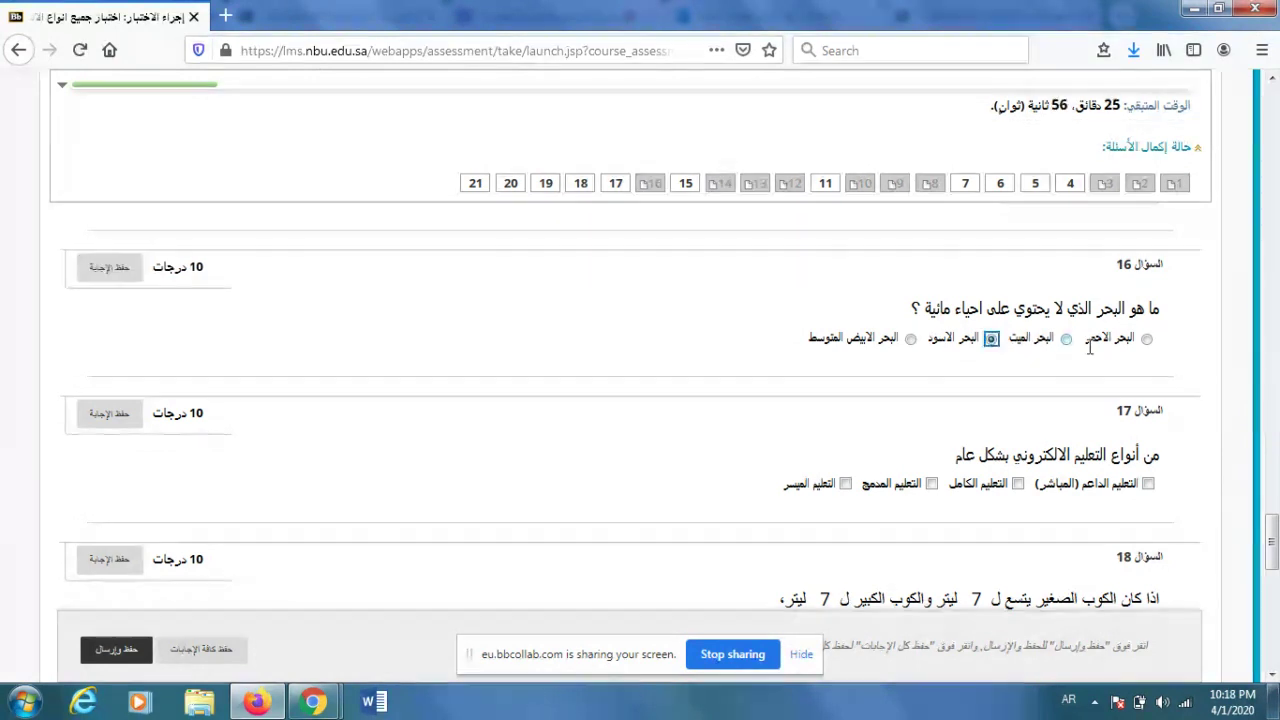
left_click(1147, 340)
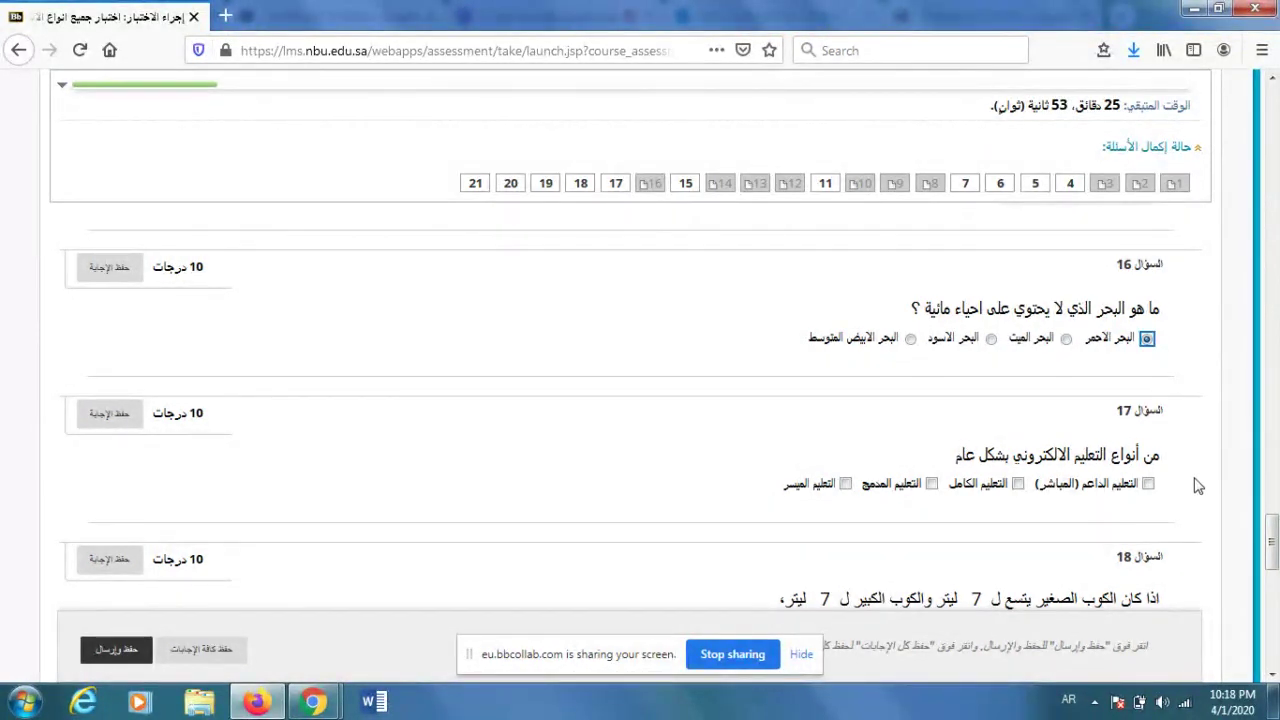
Tick the first two e-learning types in question 17.
left_click(1273, 676)
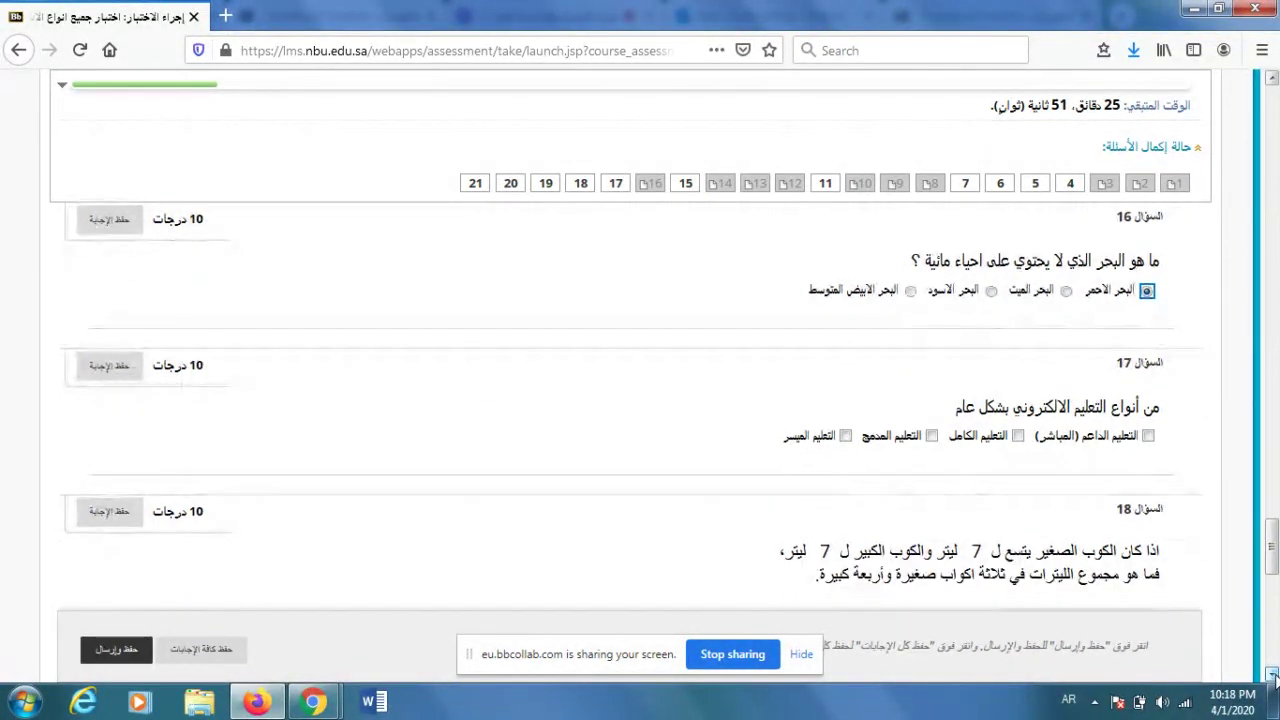
left_click(1273, 676)
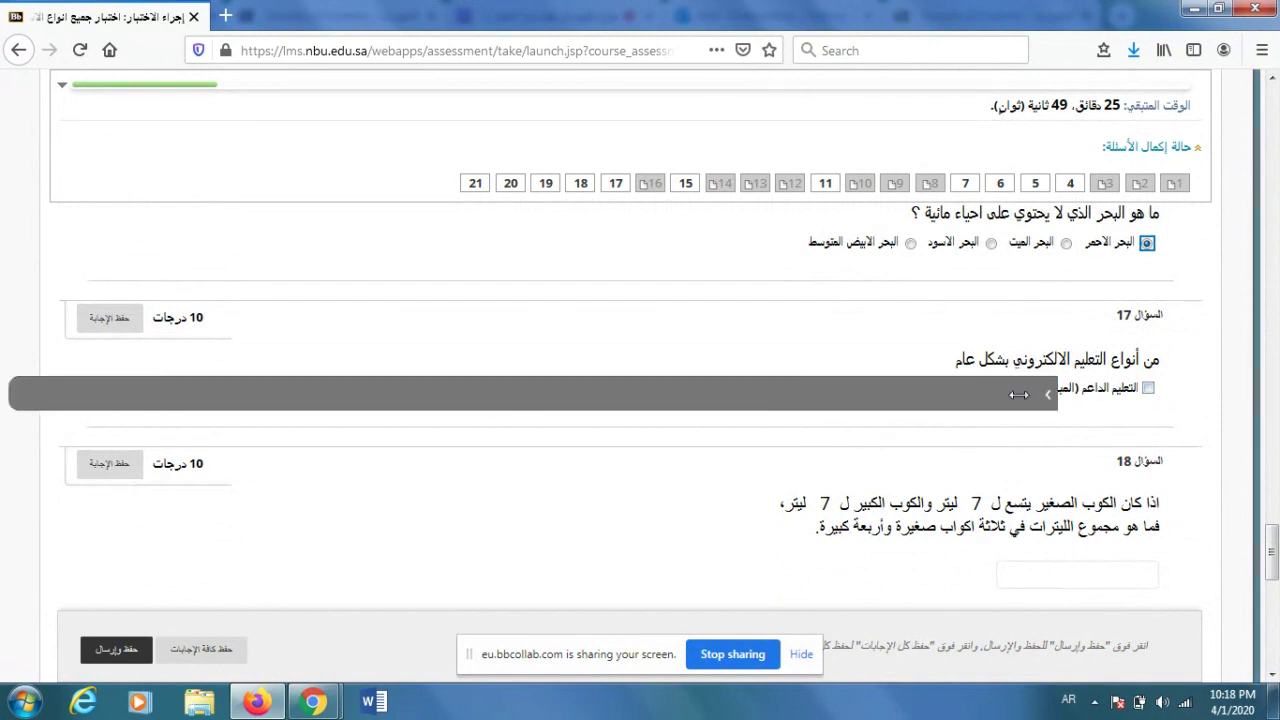
left_click(1157, 398)
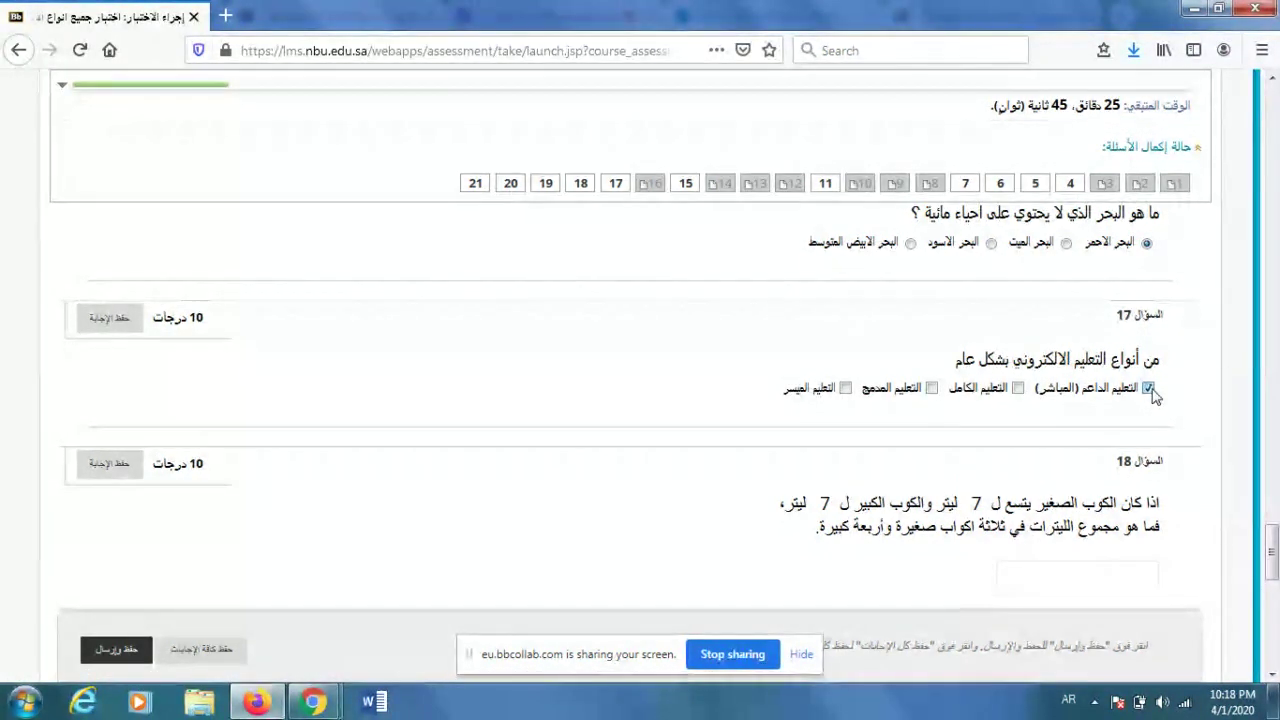
left_click(1149, 389)
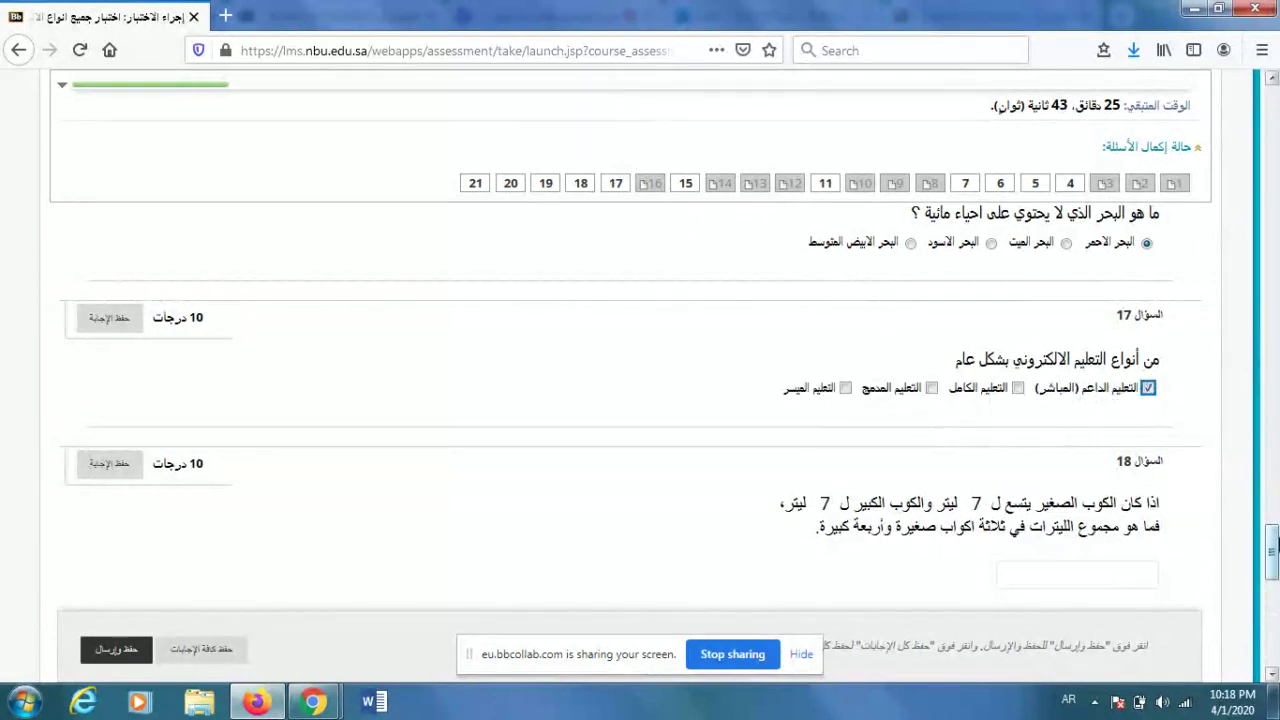
scroll(1006, 300, "down", 2)
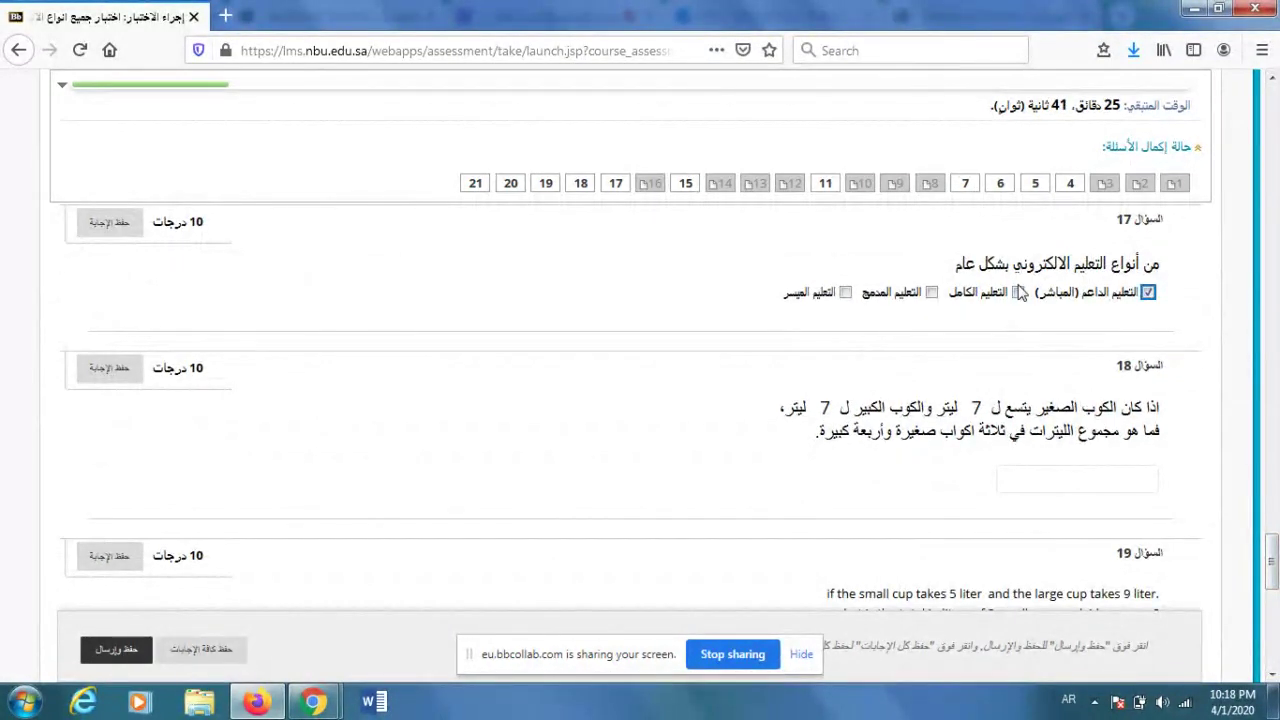
left_click(1017, 292)
left_click(847, 294)
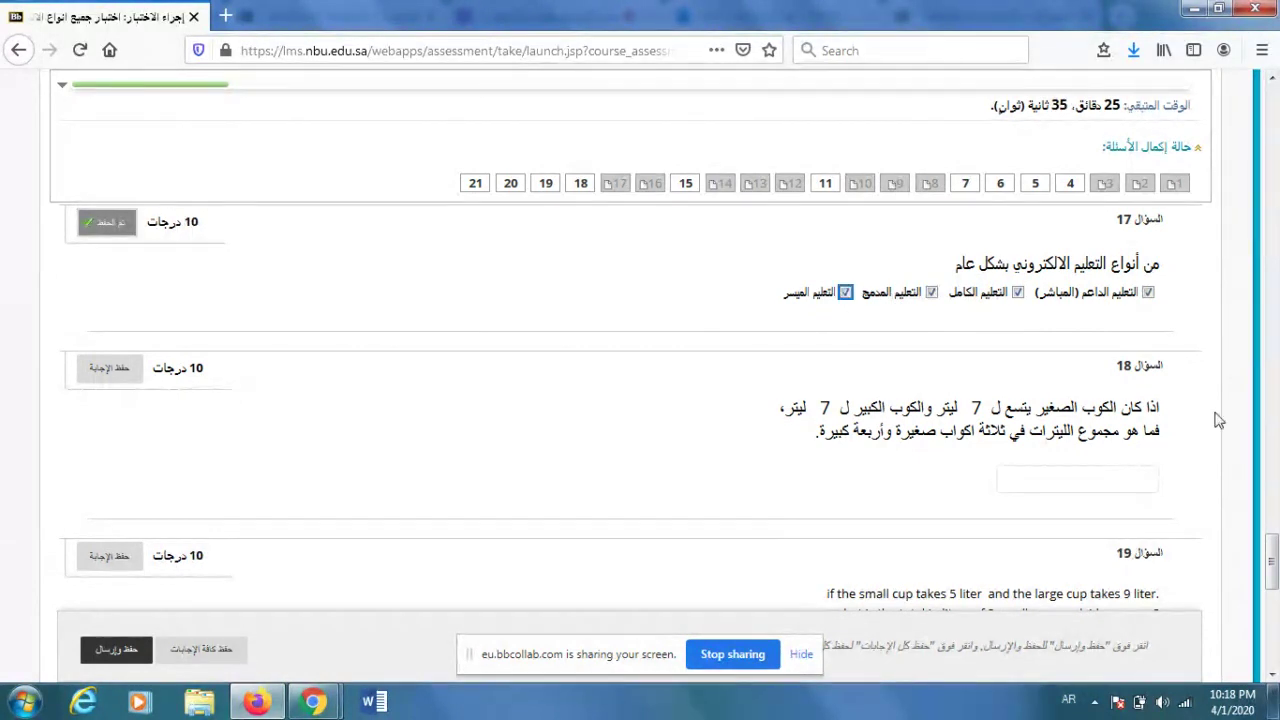
left_click(845, 294)
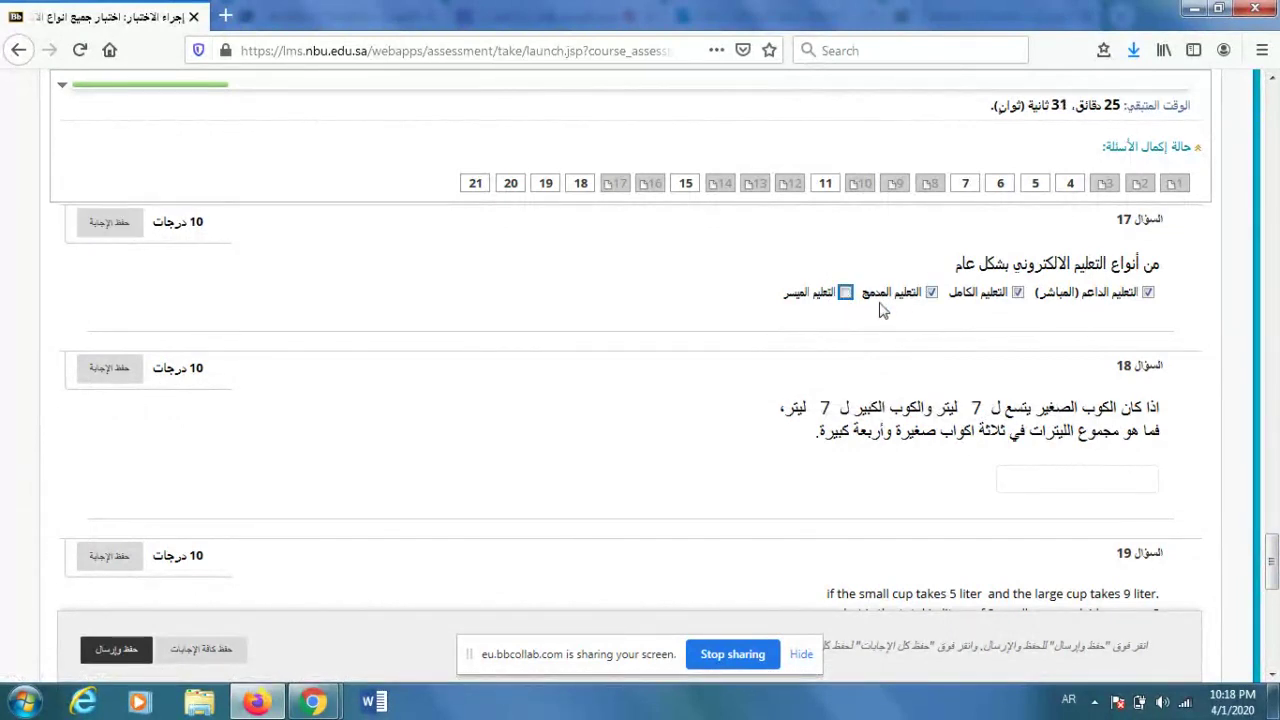
left_click(931, 293)
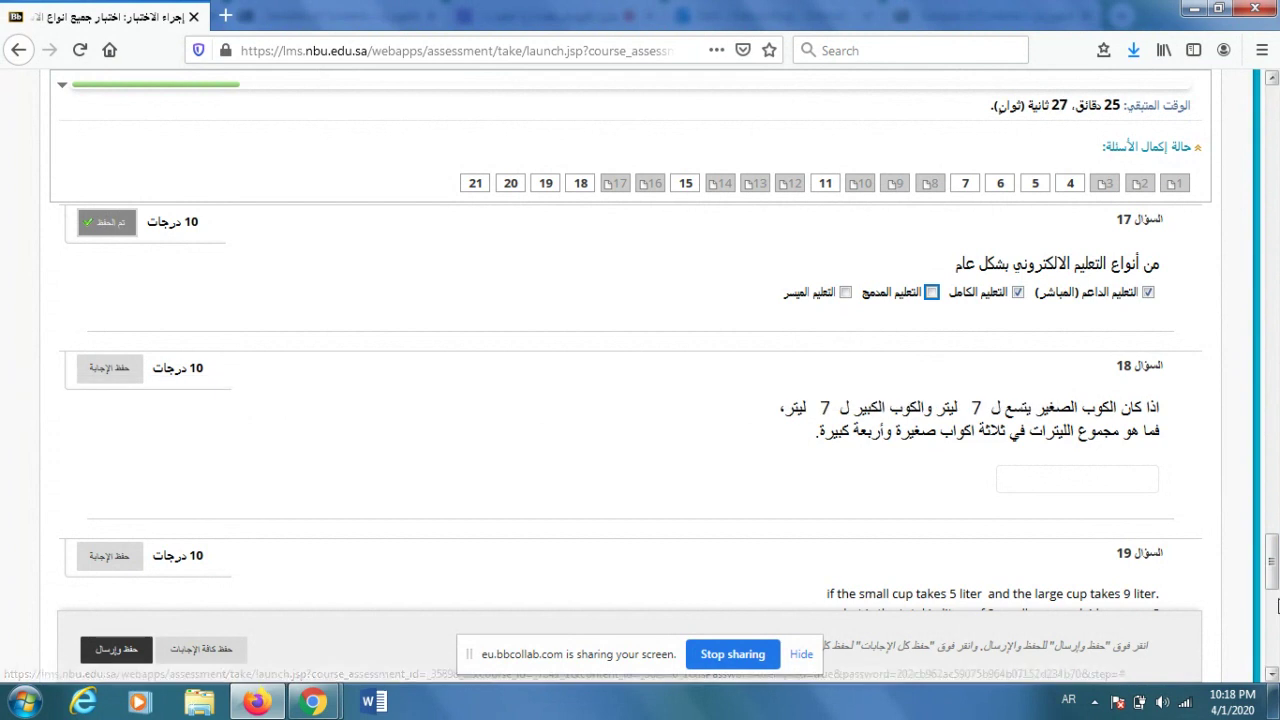
left_click_drag(1272, 562, 1272, 572)
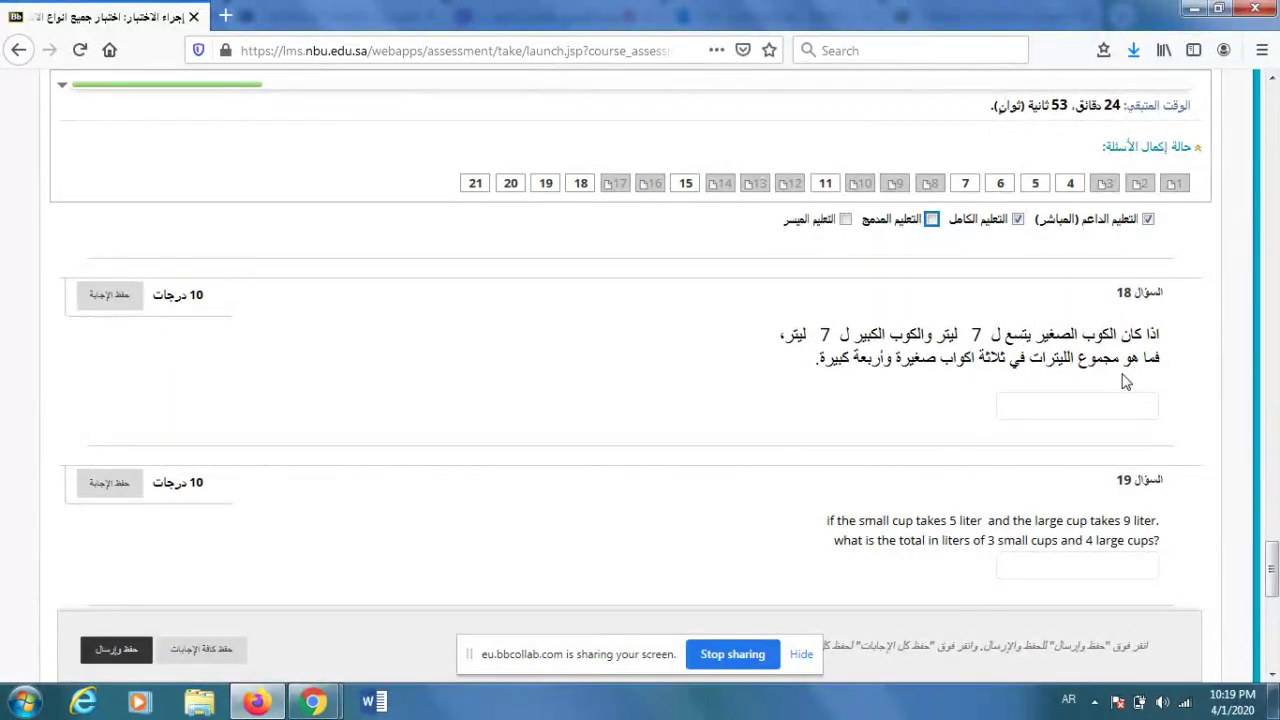
Enter 49 for question 18 and fill question 20's first blanks (البحر الاحمر, 7).
left_click(1124, 397)
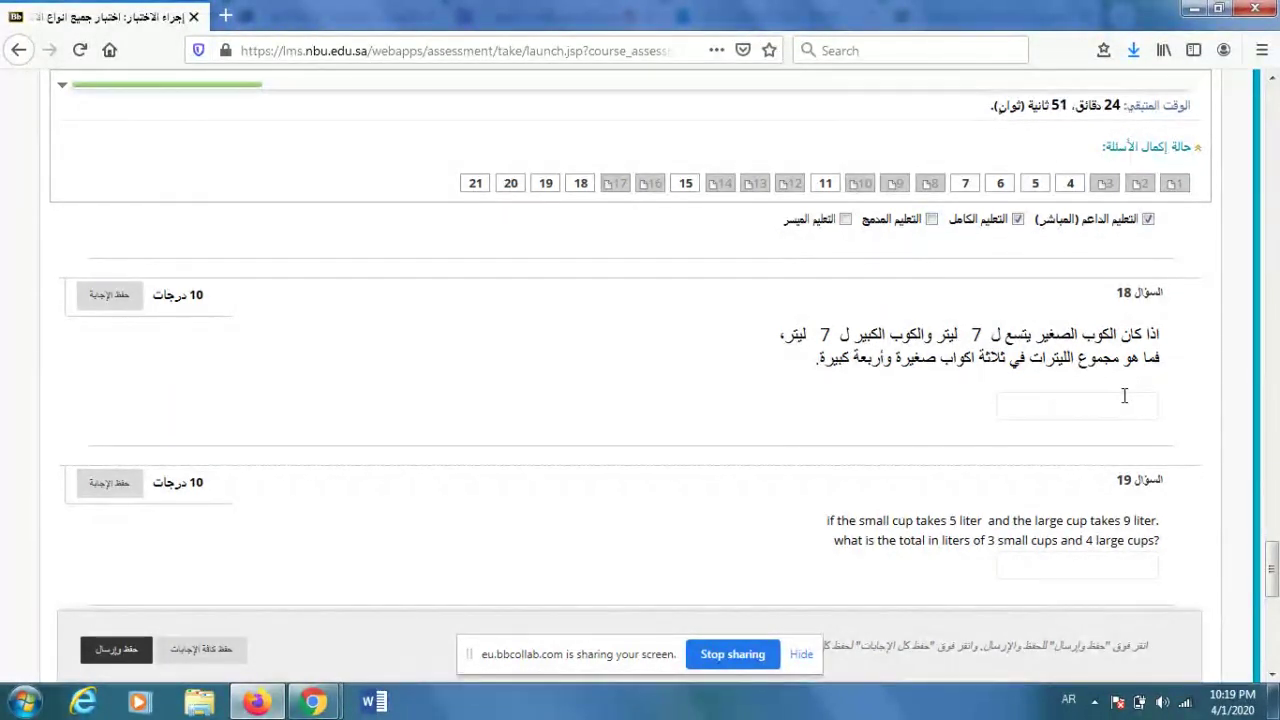
type("49")
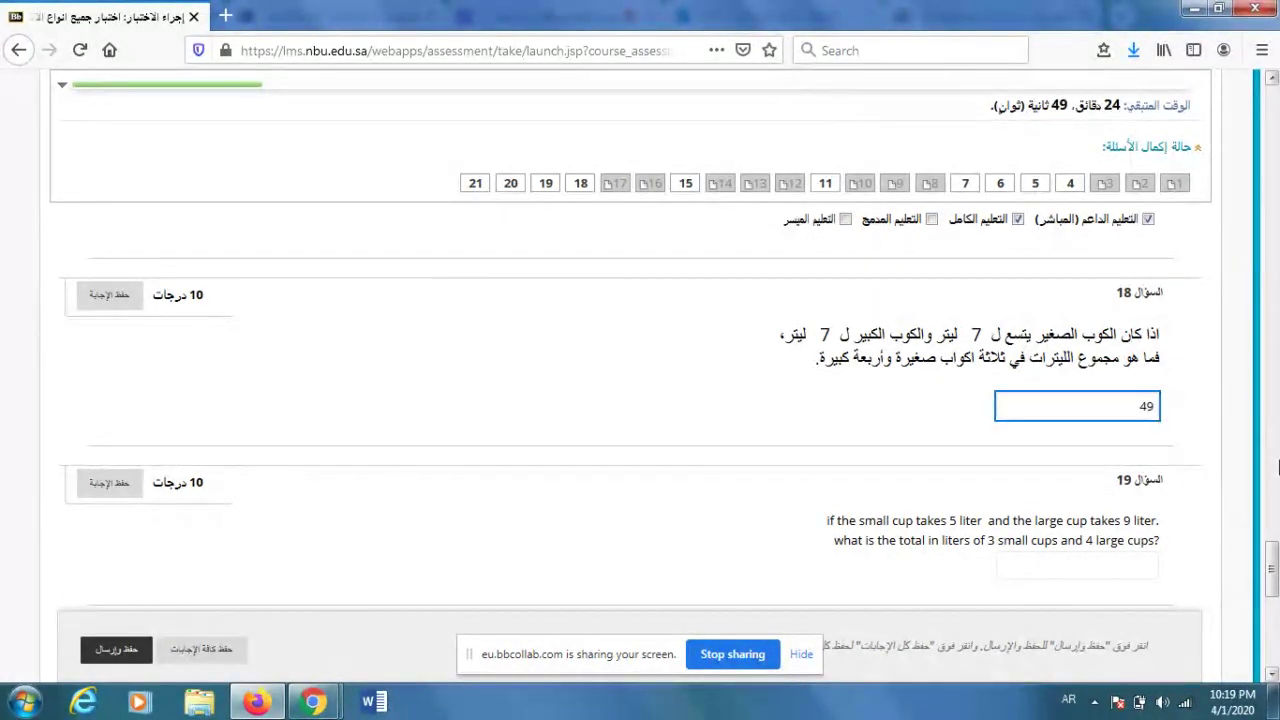
scroll(1272, 578, "down", 1)
scroll(1272, 578, "down", 3)
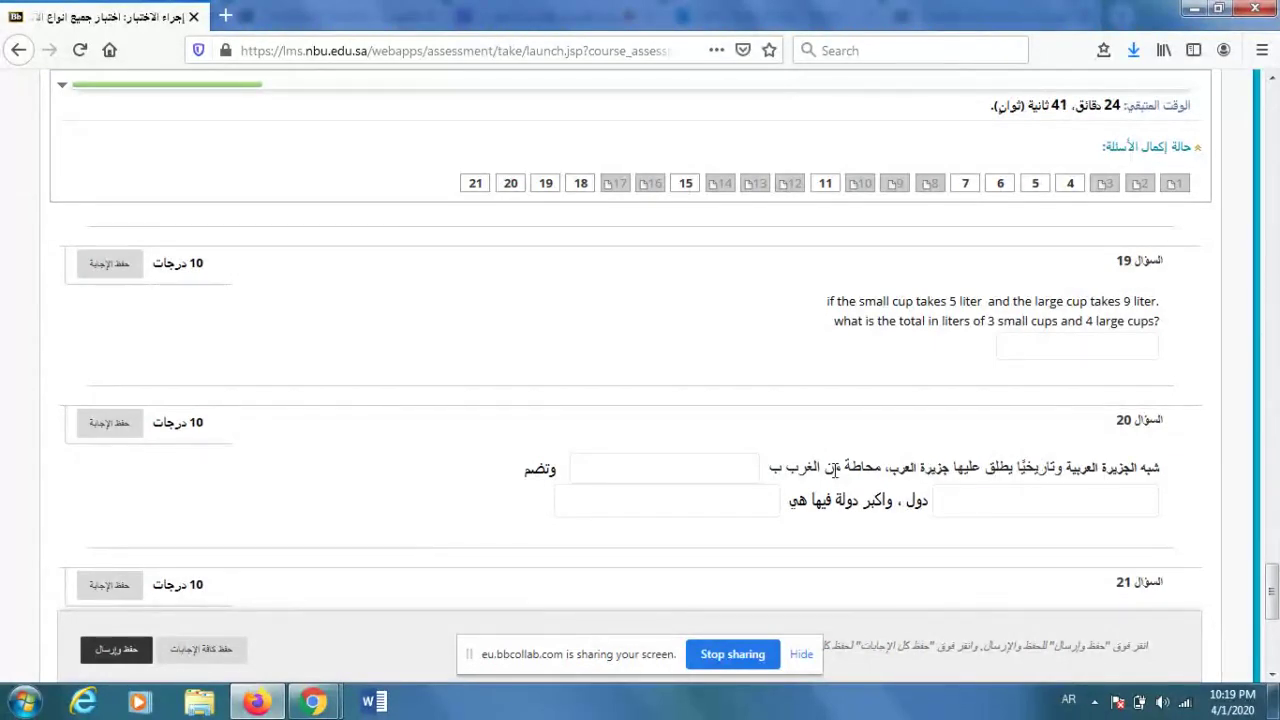
left_click(709, 475)
type("البحر الاحمر")
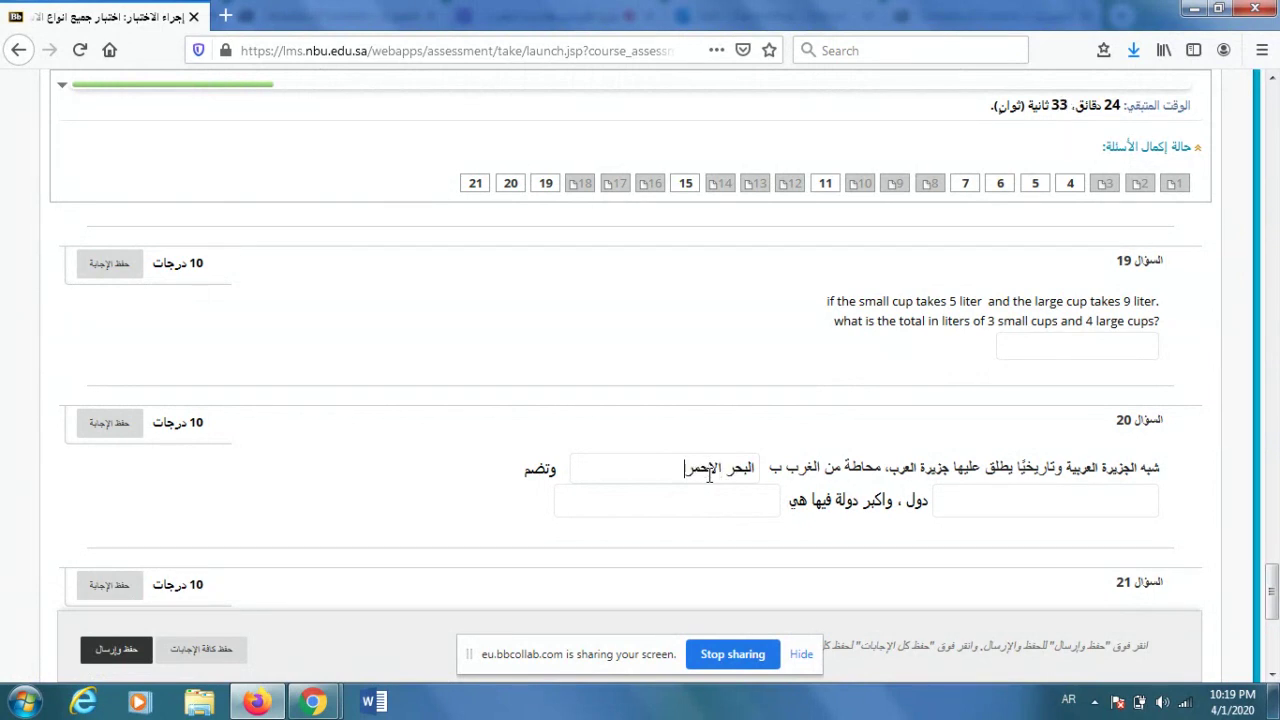
left_click(1024, 504)
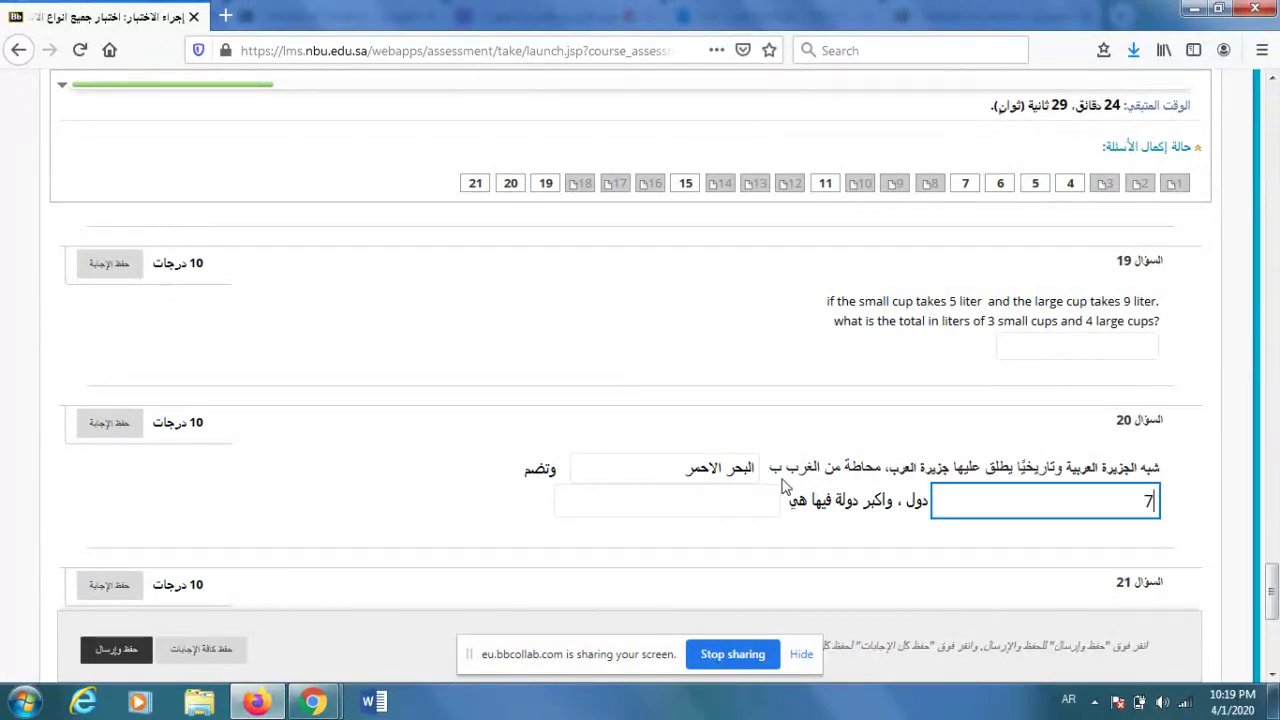
Fill question 20's last blank with السعودية and mark a point on question 21's diagram.
left_click(722, 505)
type("ال")
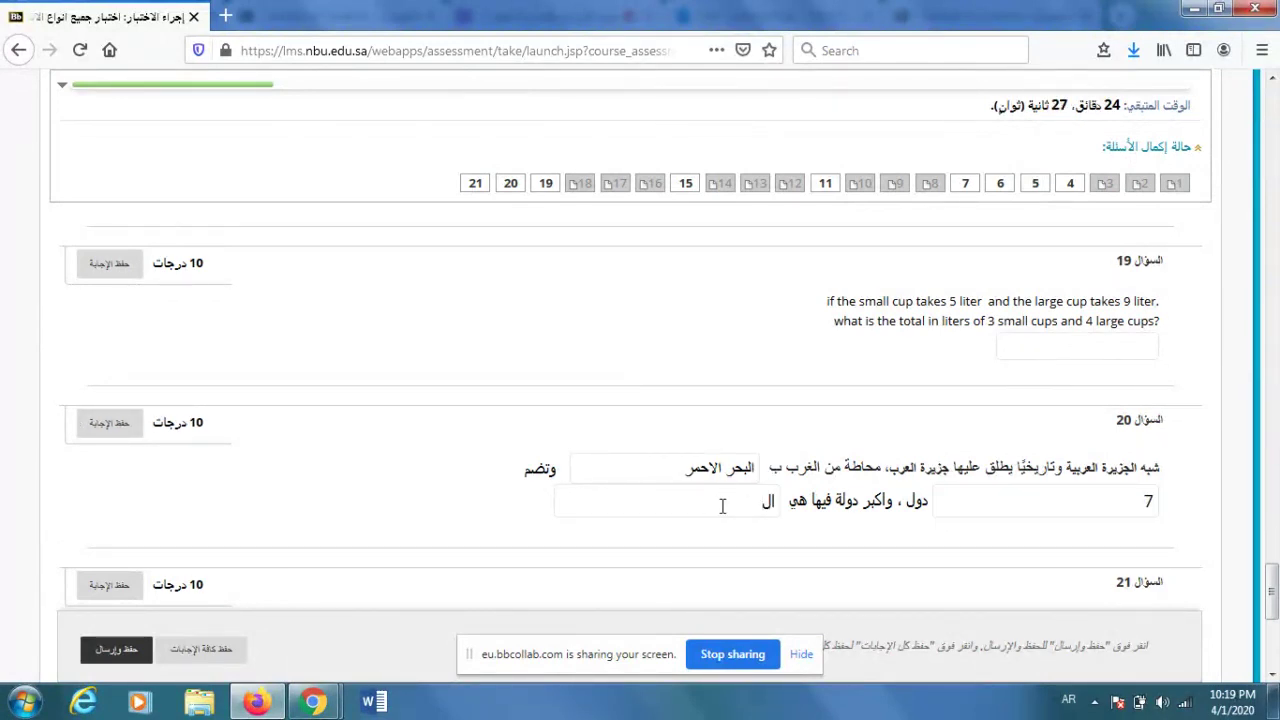
type("سعودية")
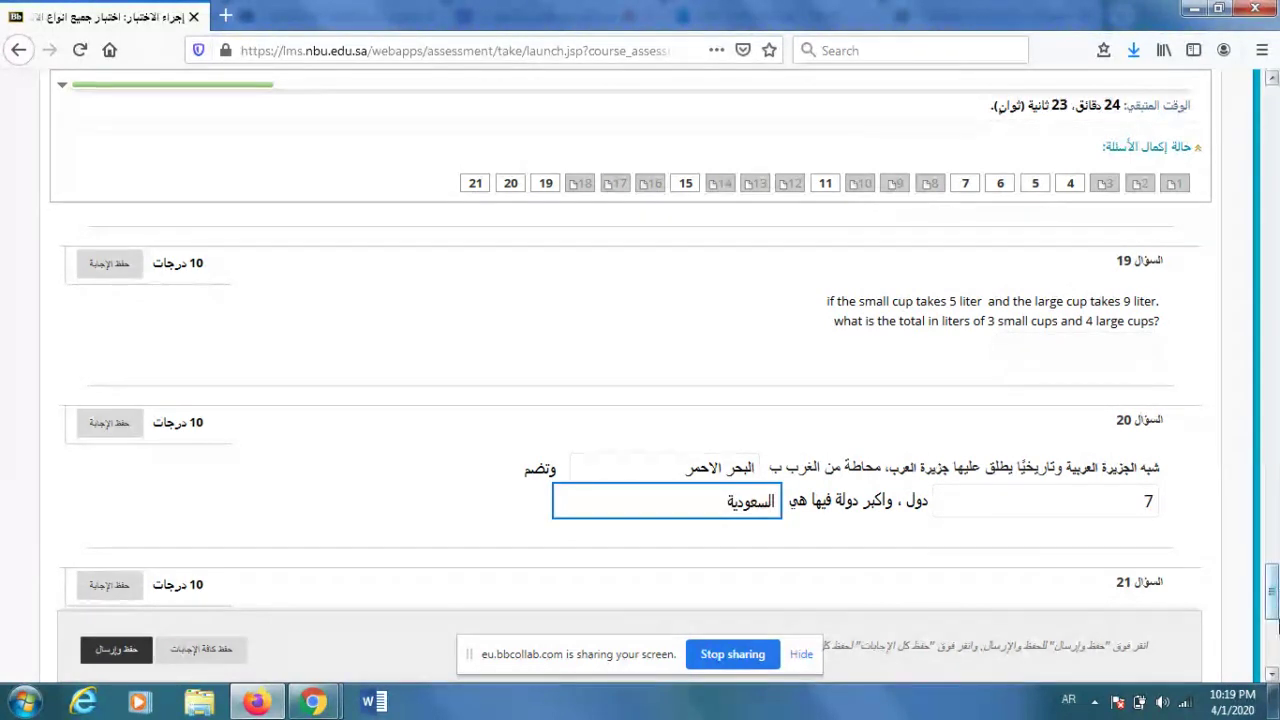
scroll(1272, 600, "down", 3)
scroll(1272, 620, "down", 1)
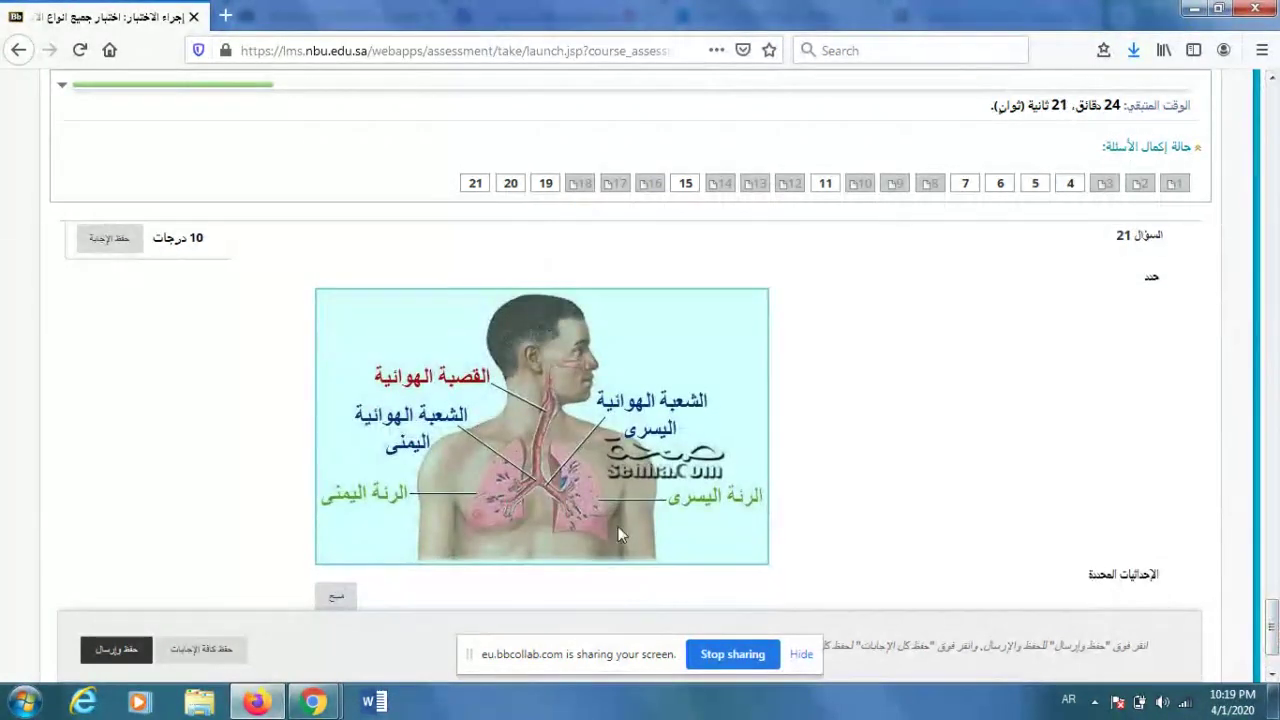
left_click(547, 485)
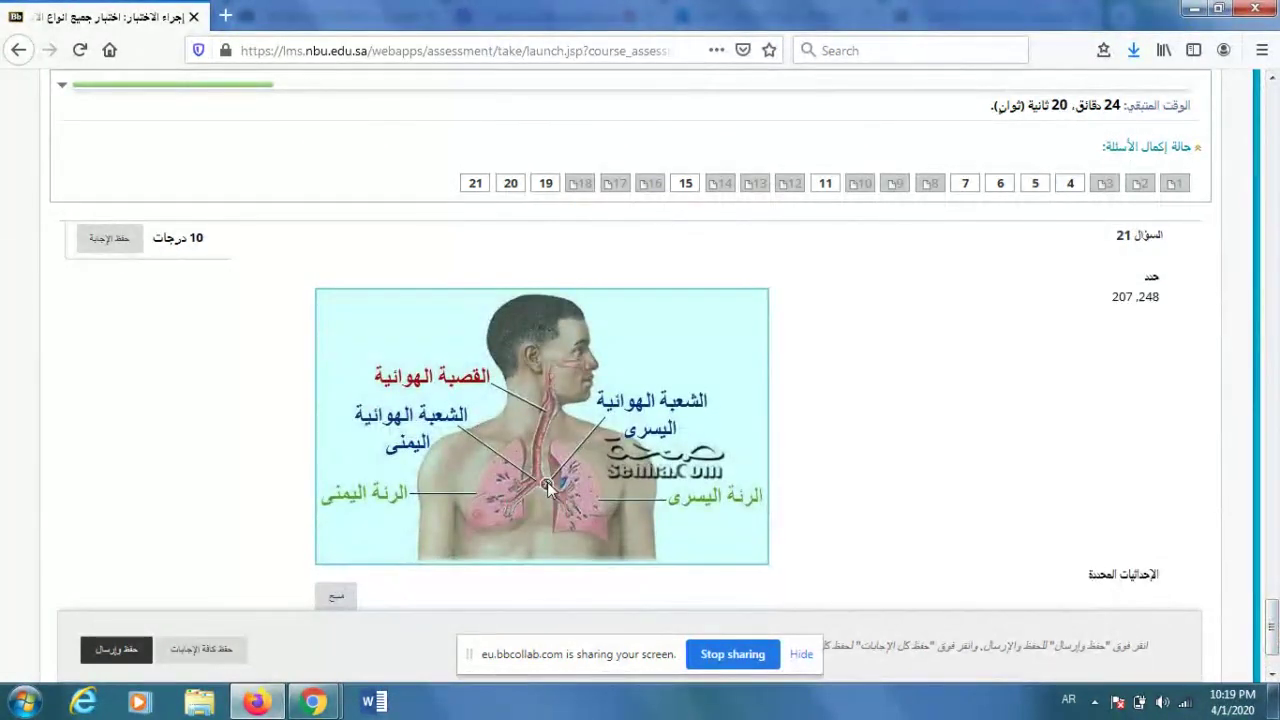
Submit the test despite unanswered questions, then highlight the student and course lines on the confirmation.
left_click(117, 650)
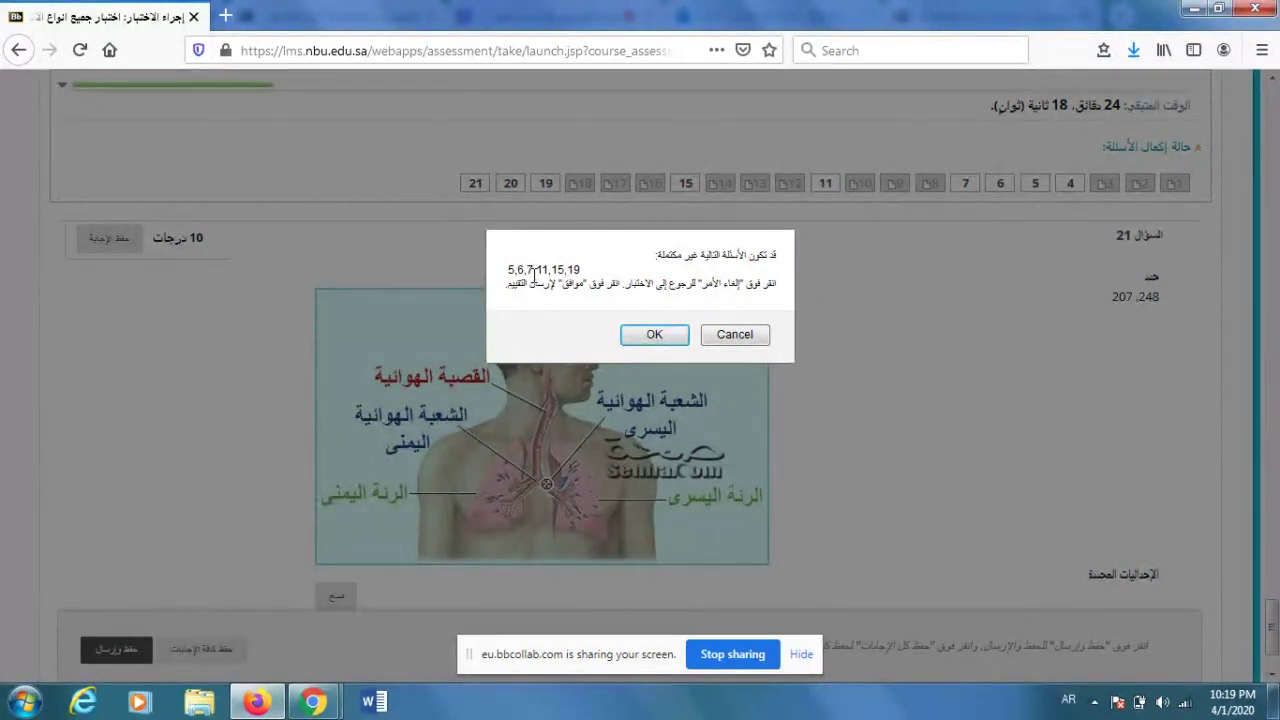
left_click(652, 335)
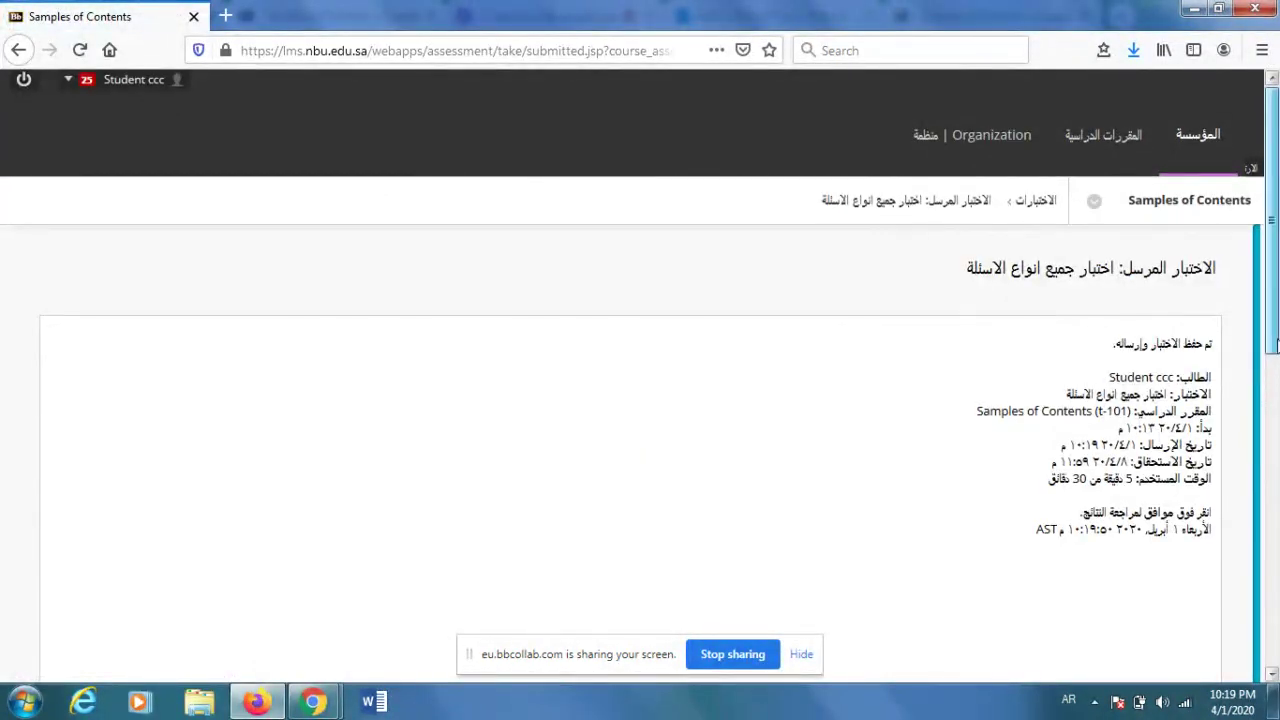
left_click_drag(1276, 342, 1277, 378)
scroll(1277, 378, "down", 1)
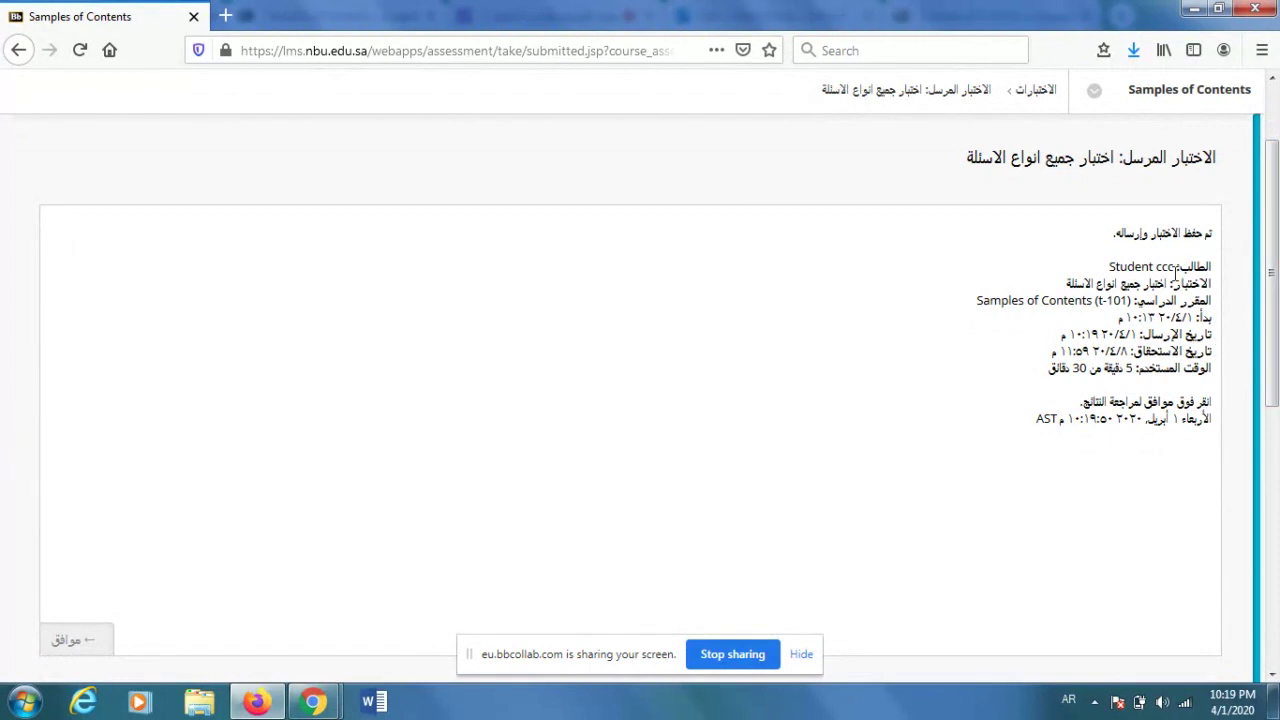
left_click_drag(1114, 264, 1137, 262)
left_click_drag(1064, 300, 1086, 300)
left_click_drag(1275, 380, 1276, 425)
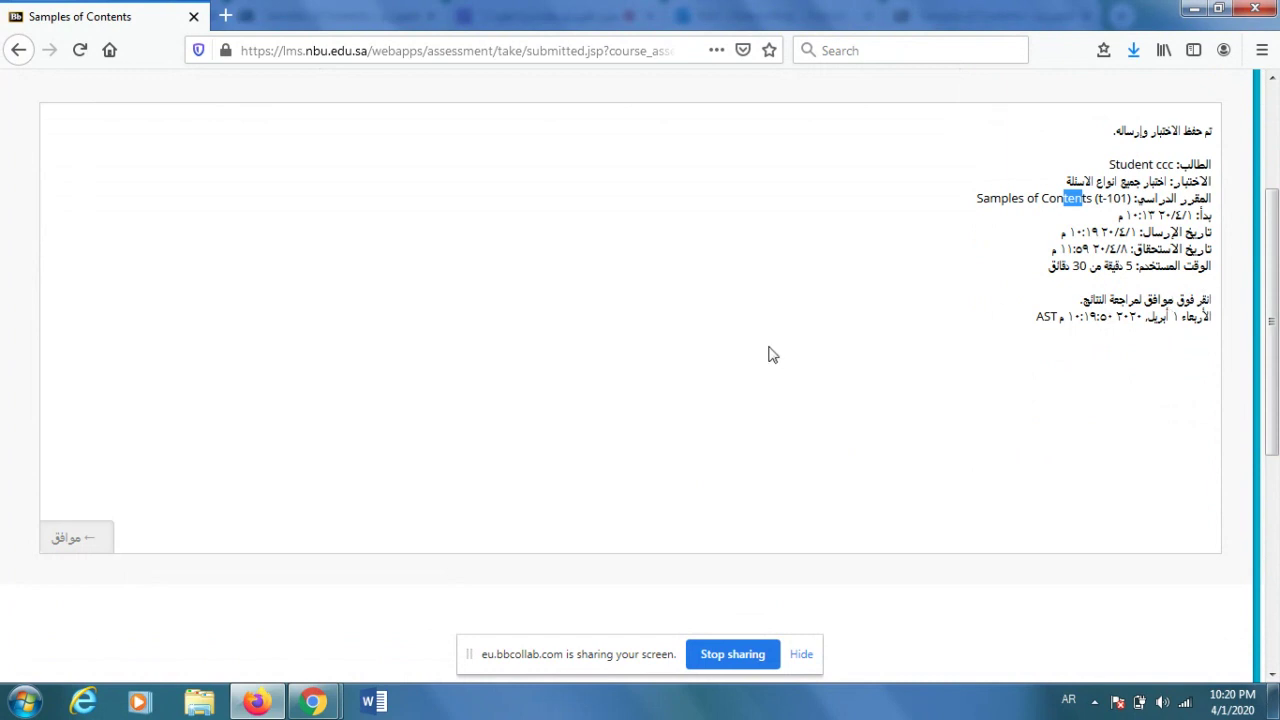
Open the submitted attempt's review and scroll through the graded questions.
left_click(99, 539)
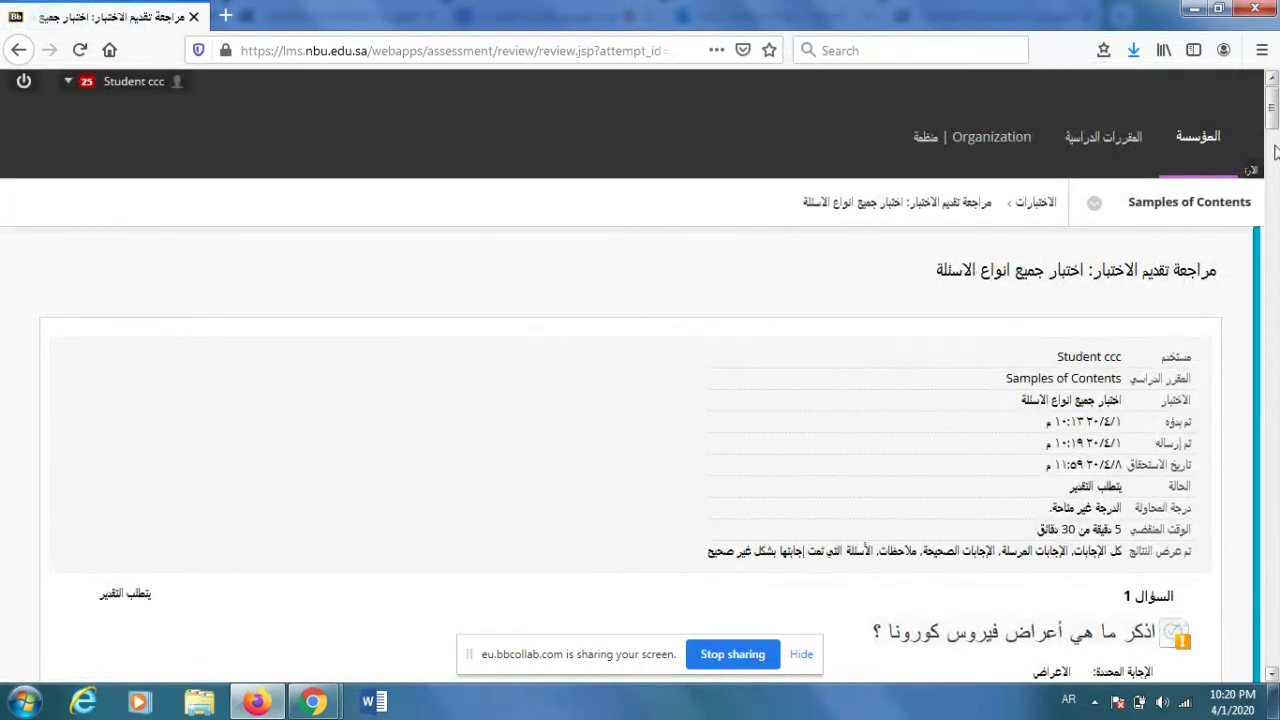
scroll(1275, 148, "down", 5)
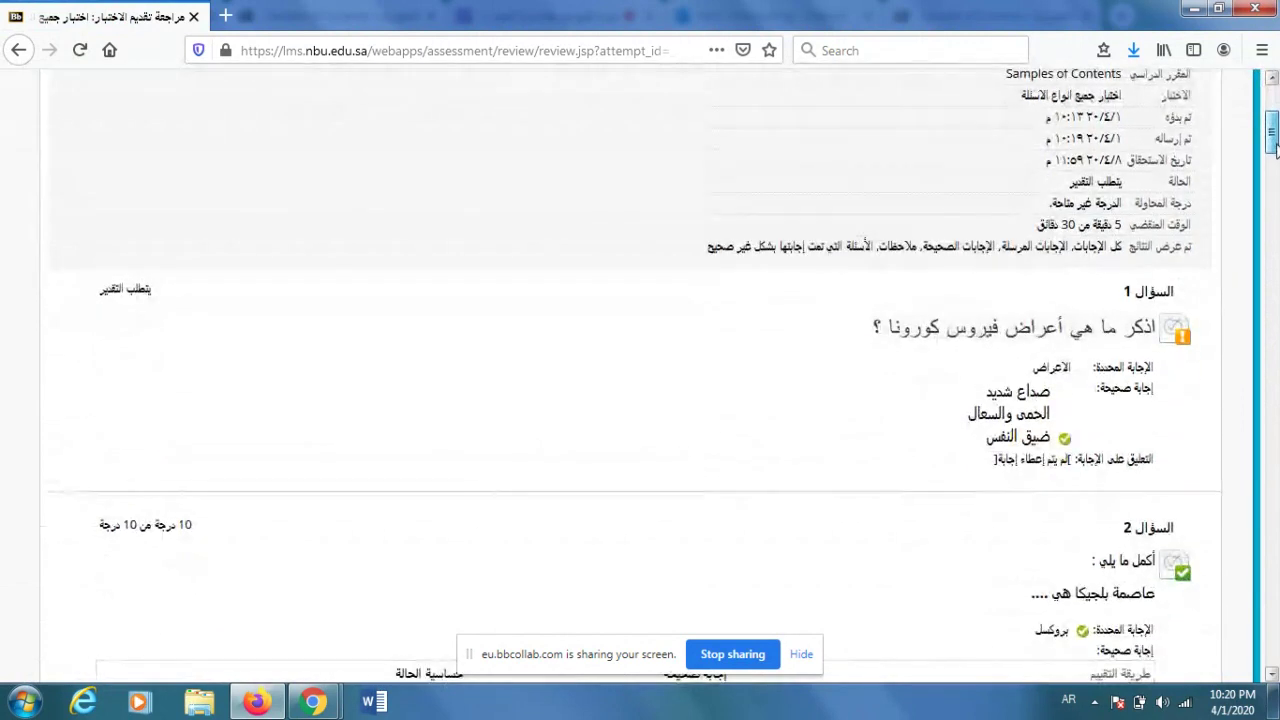
scroll(1275, 148, "down", 2)
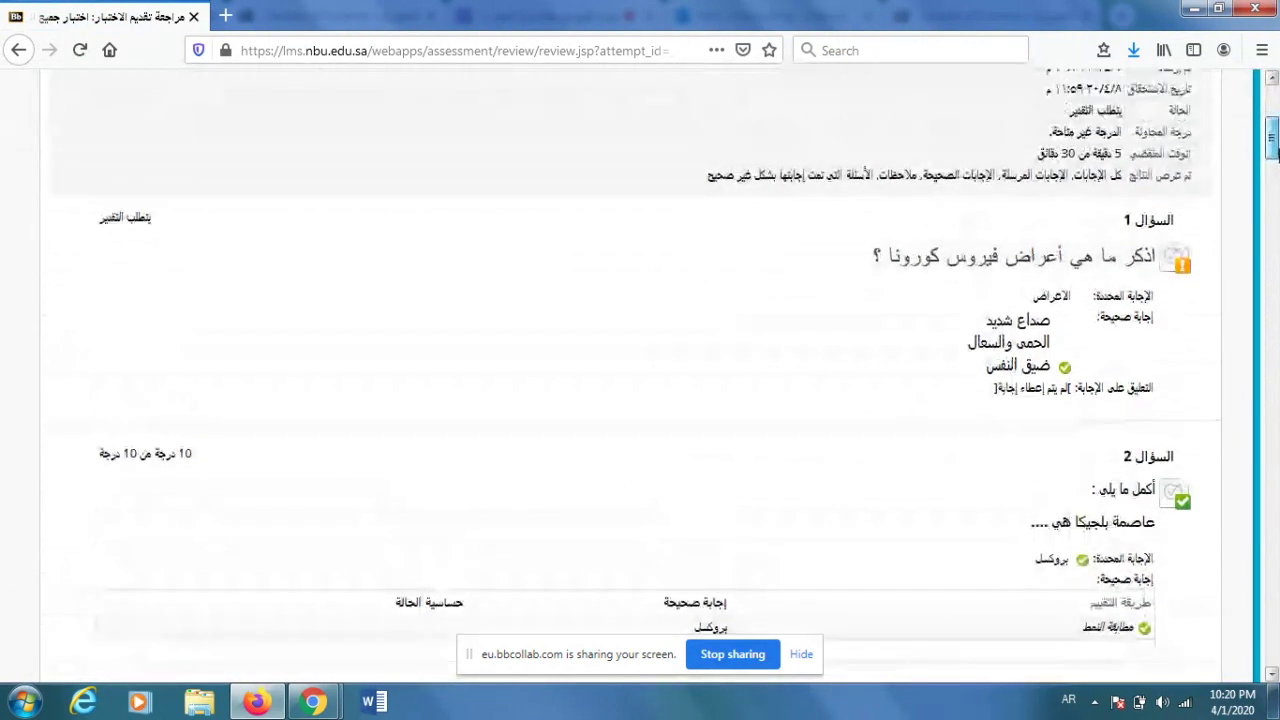
scroll(1276, 149, "up", 1)
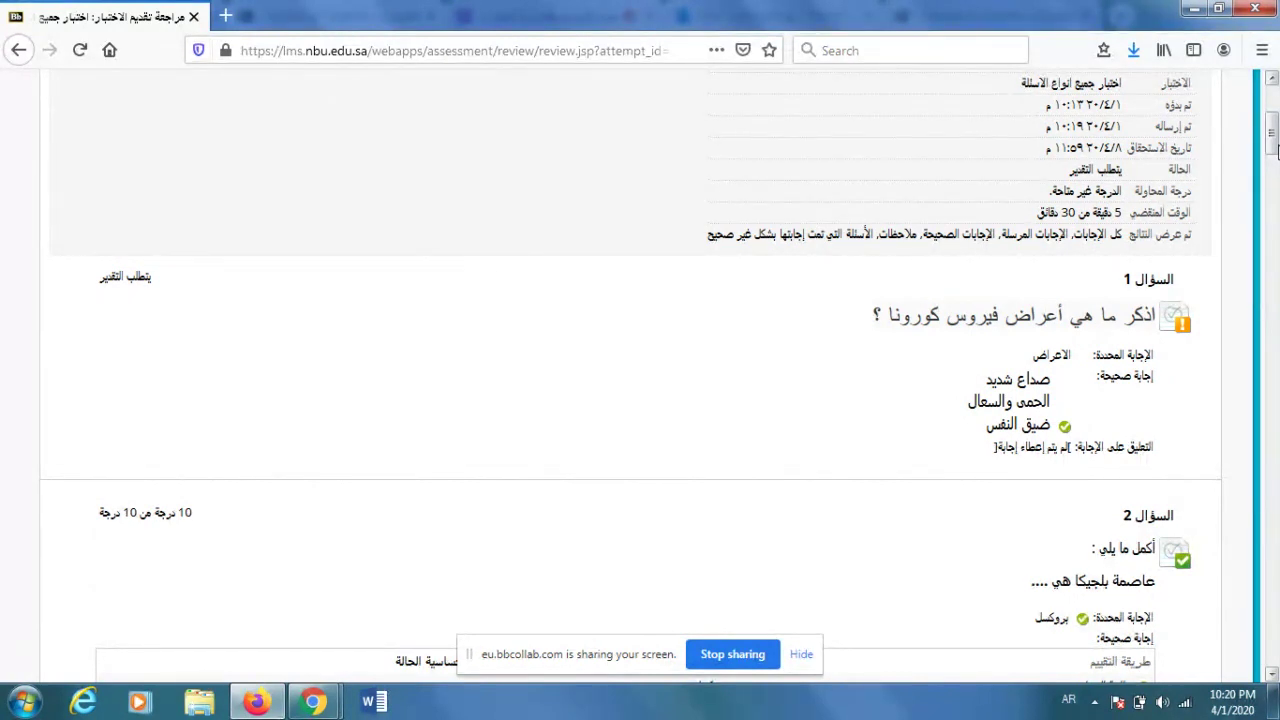
left_click_drag(1274, 127, 1272, 207)
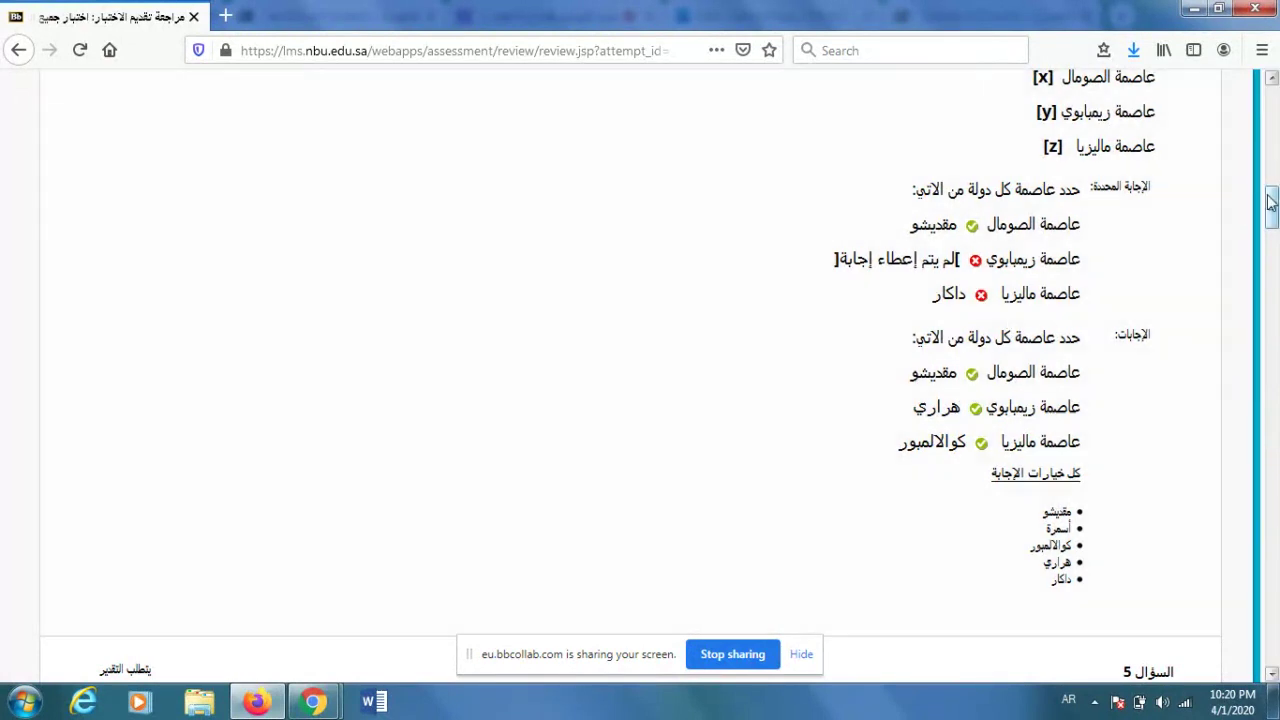
left_click_drag(1272, 205, 1272, 548)
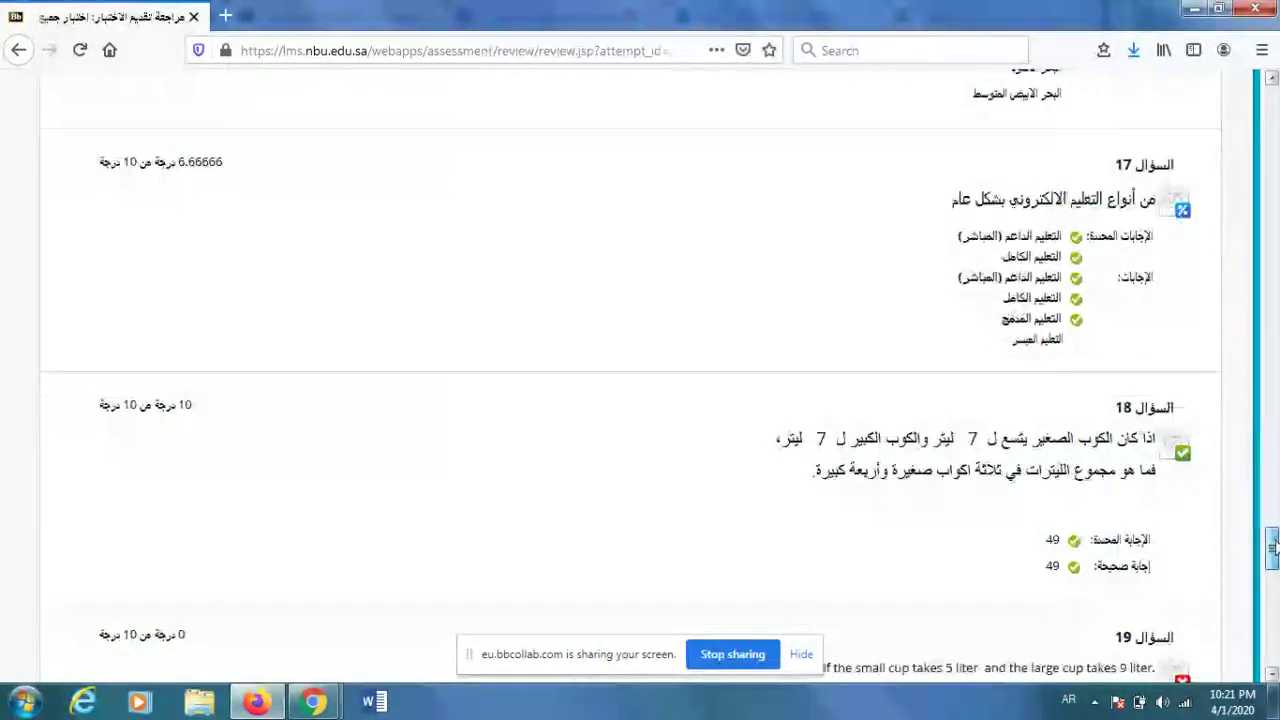
scroll(1054, 373, "down", 2)
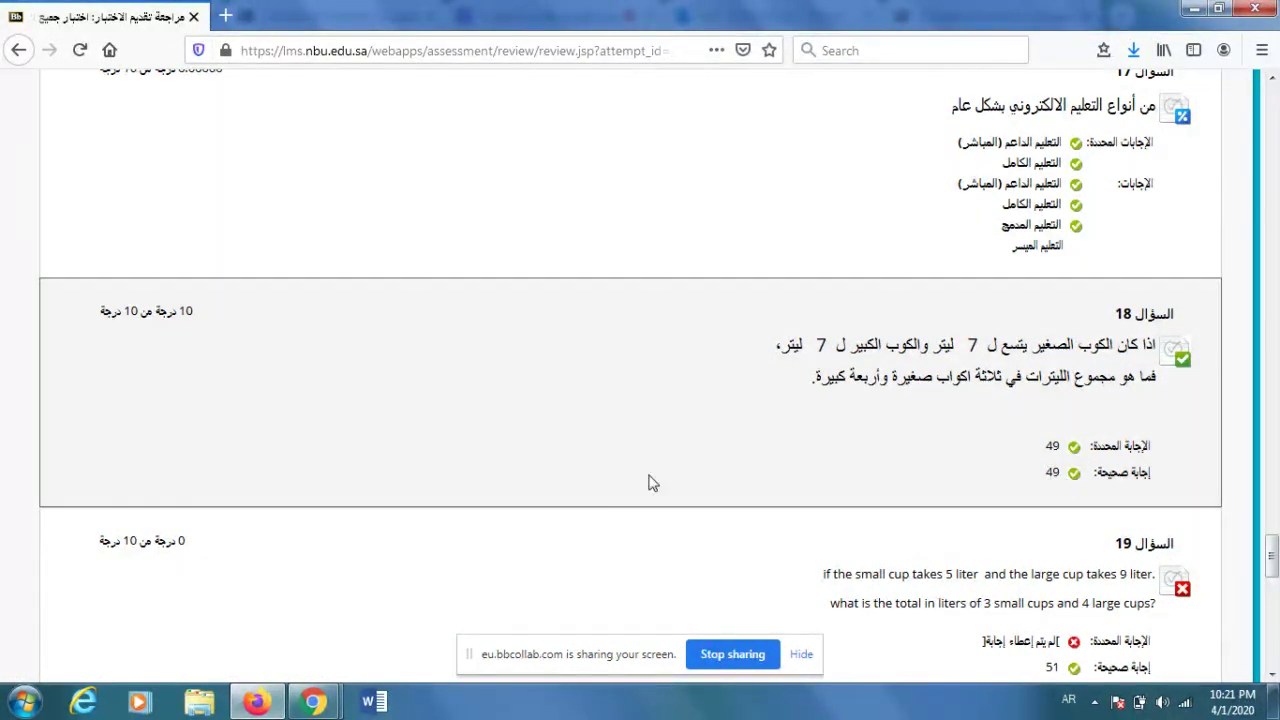
Highlight Question 18's full-marks score, then return to the course's Tests page.
left_click_drag(95, 314, 222, 337)
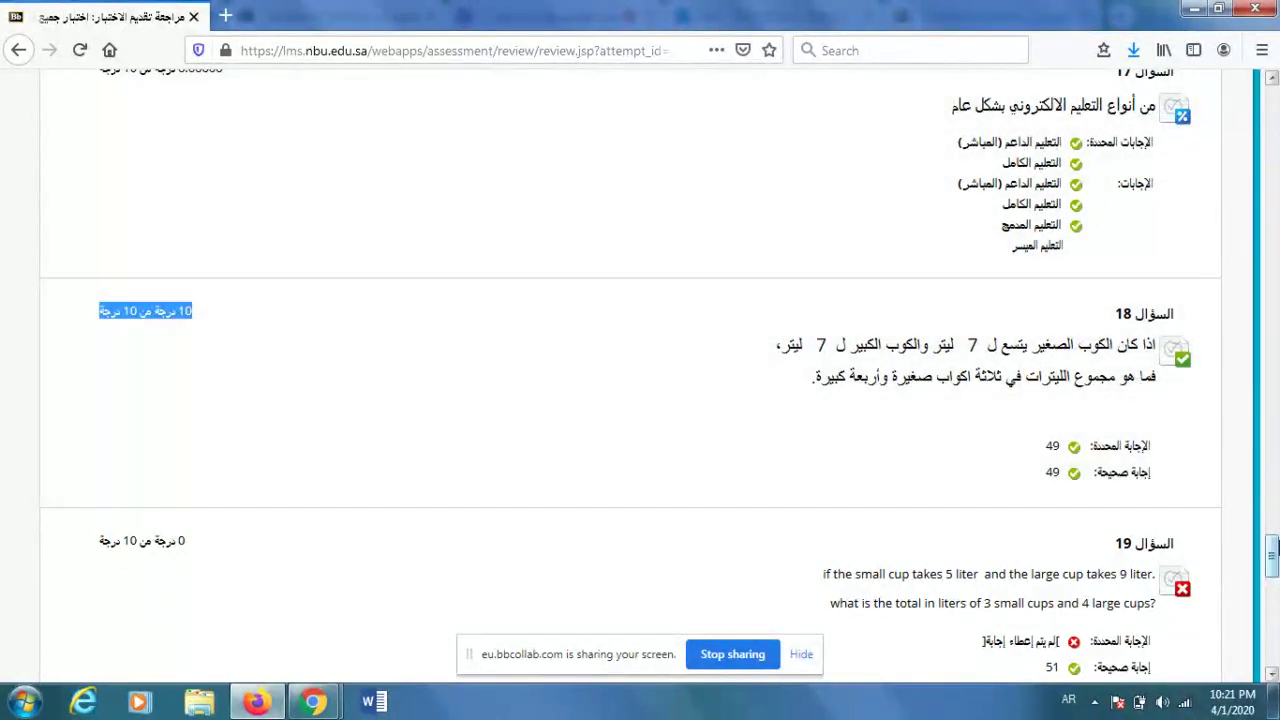
left_click_drag(1271, 552, 1273, 598)
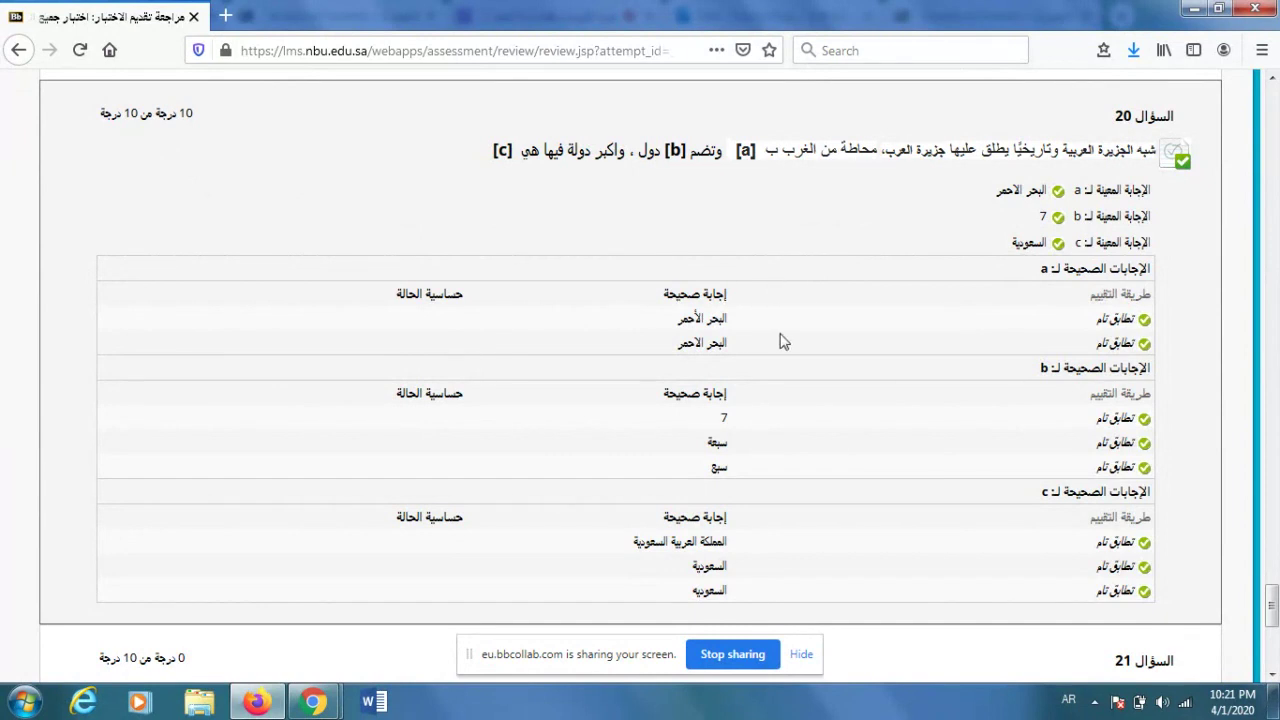
left_click_drag(1273, 606, 1273, 645)
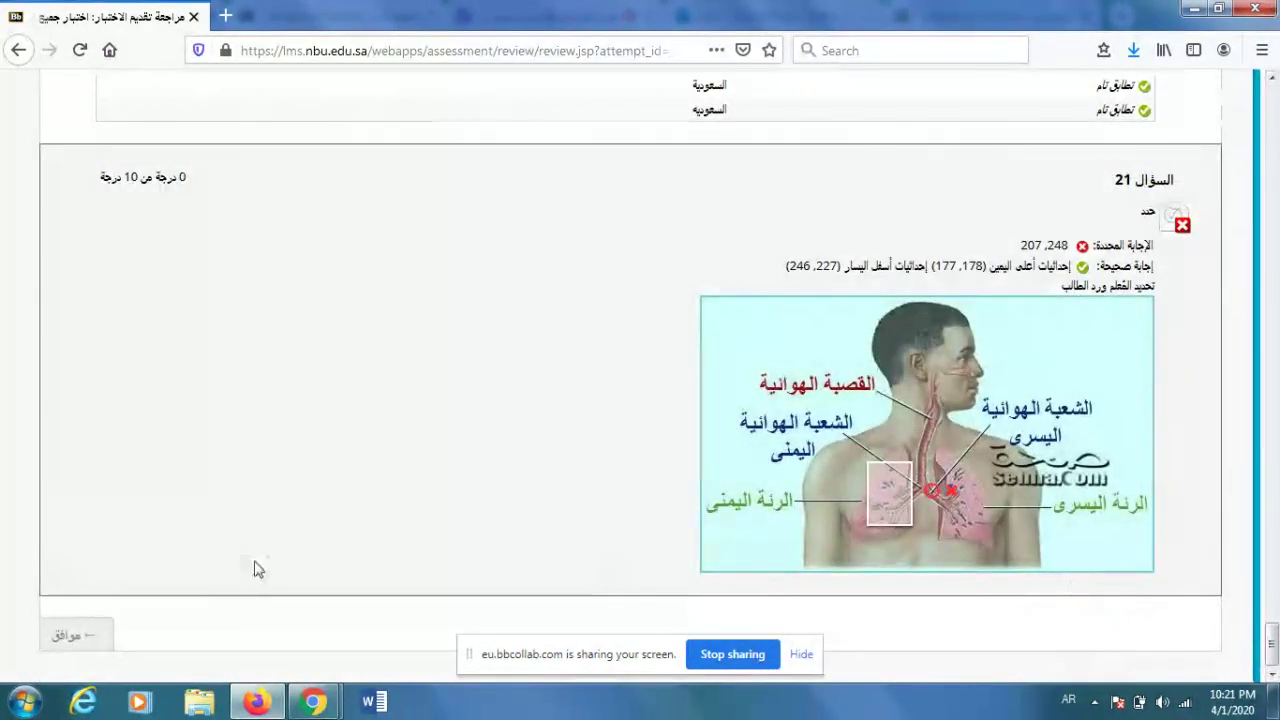
left_click(80, 636)
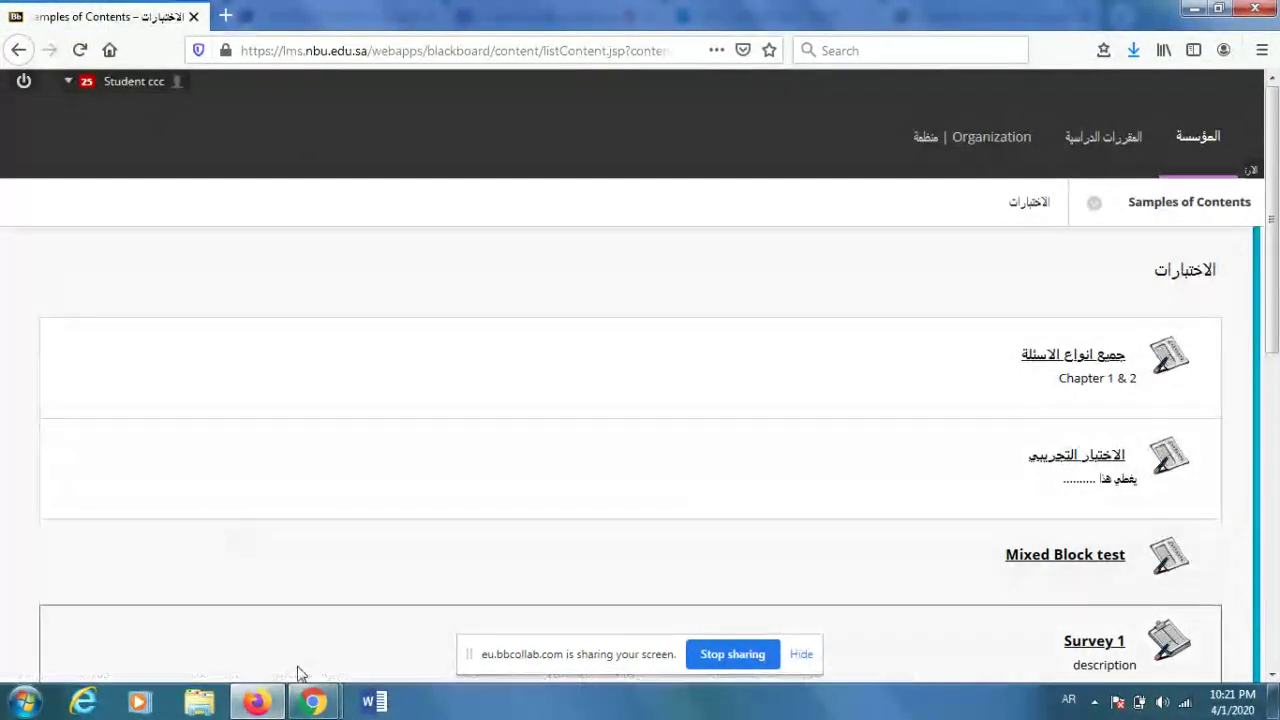
In the Collaborate session's Session Settings, tick Share audio for participants.
mouse_move(313, 700)
left_click(200, 627)
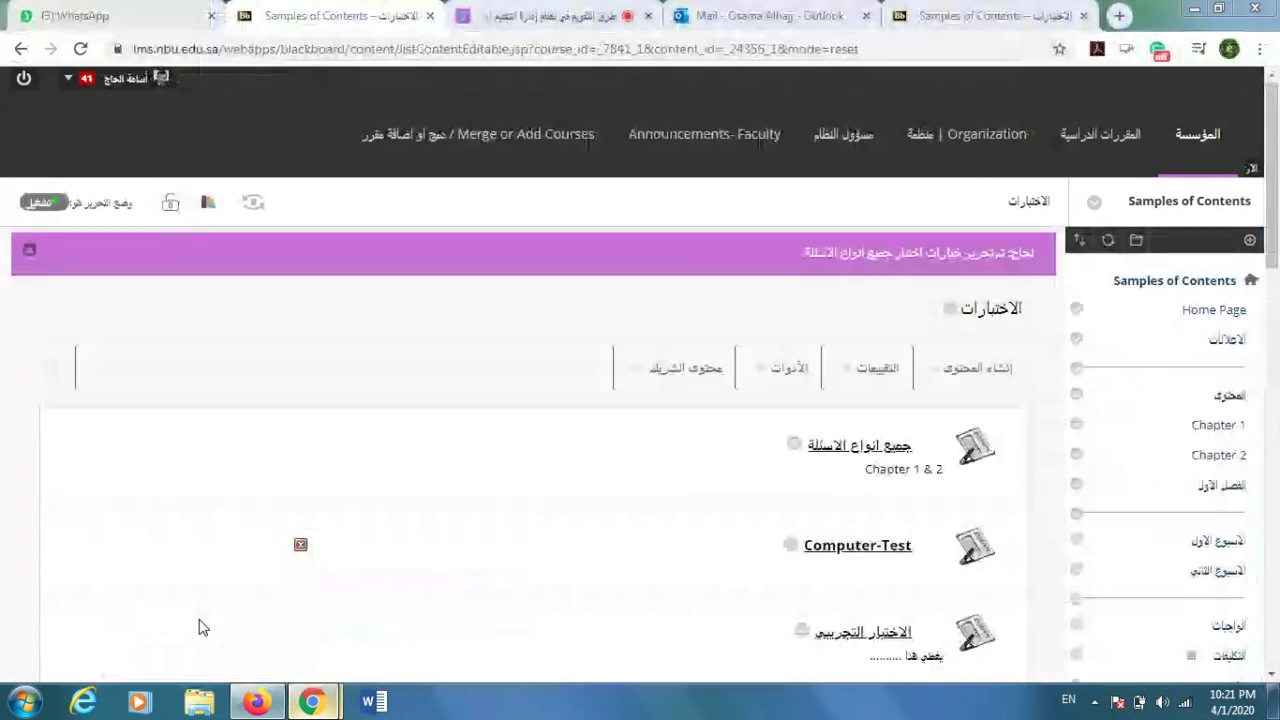
left_click(572, 12)
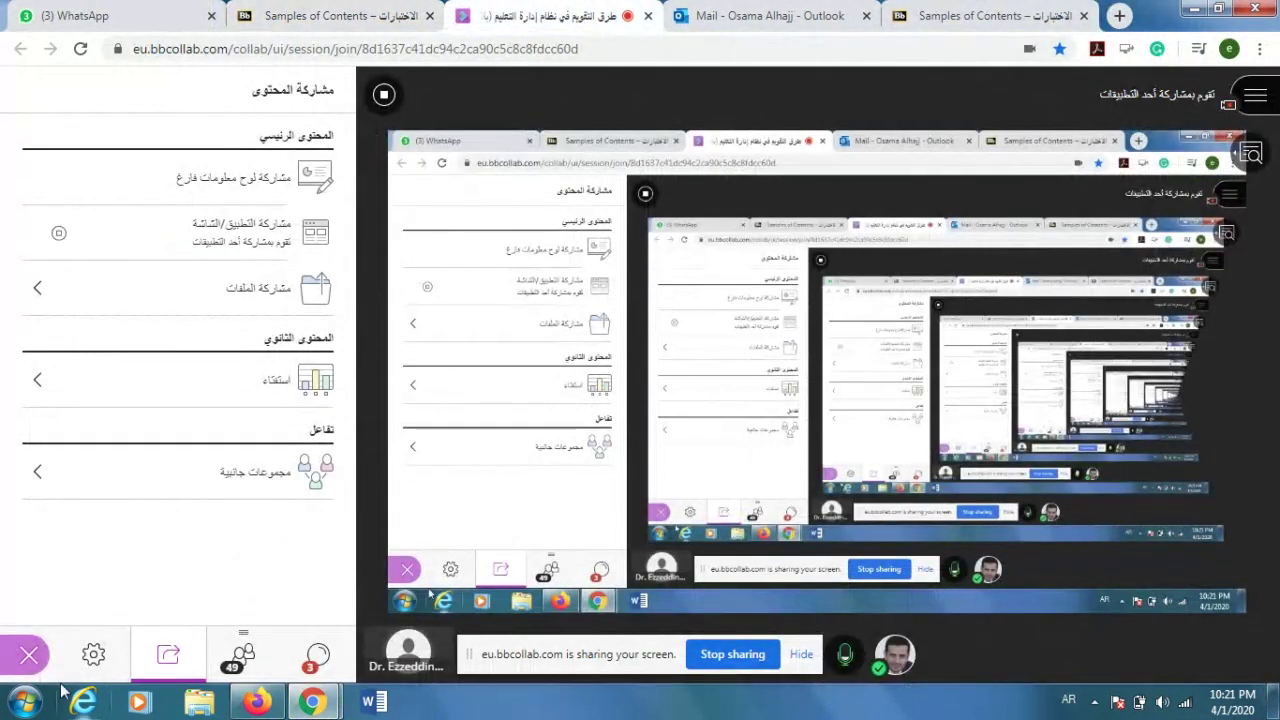
left_click(94, 655)
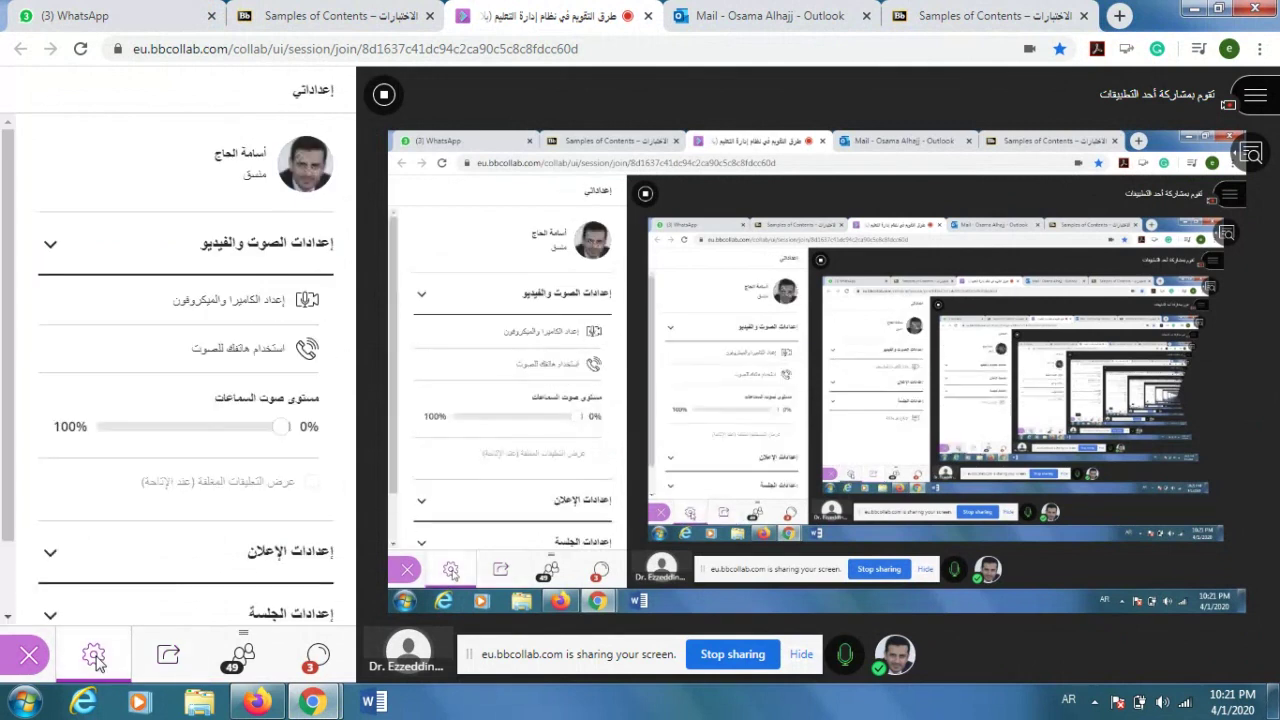
scroll(10, 548, "down", 1)
scroll(10, 548, "down", 2)
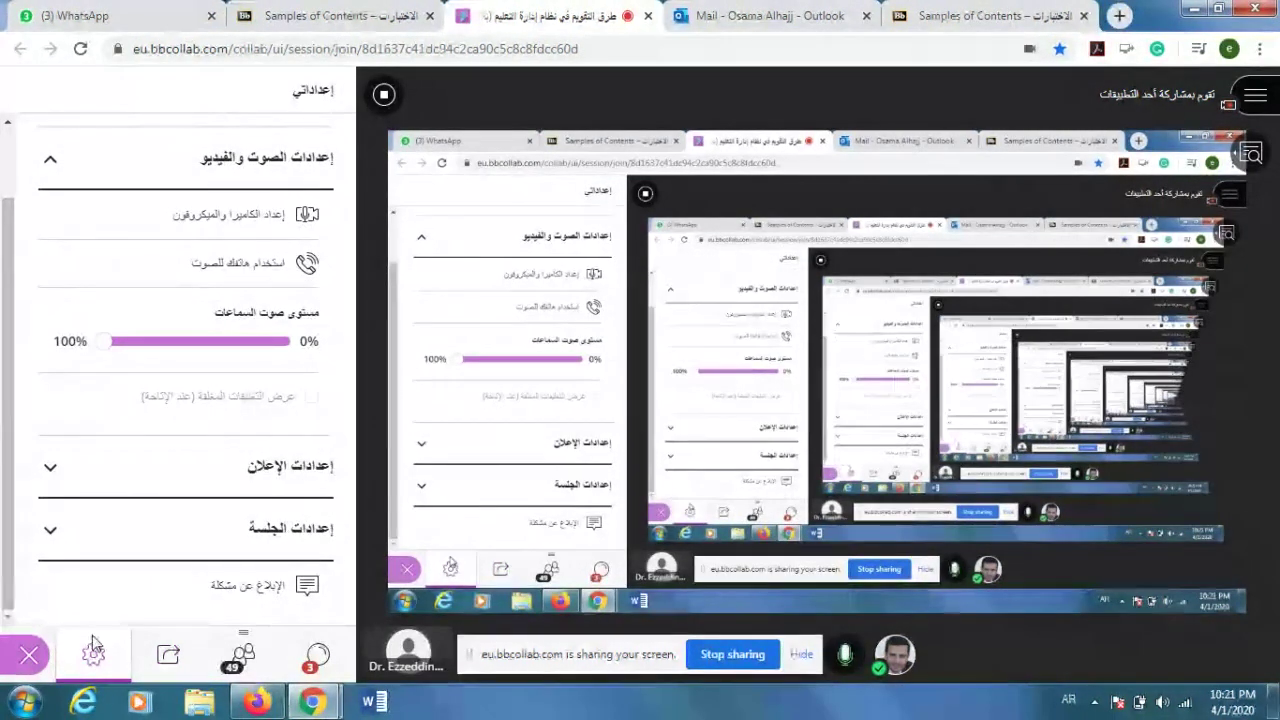
left_click(56, 534)
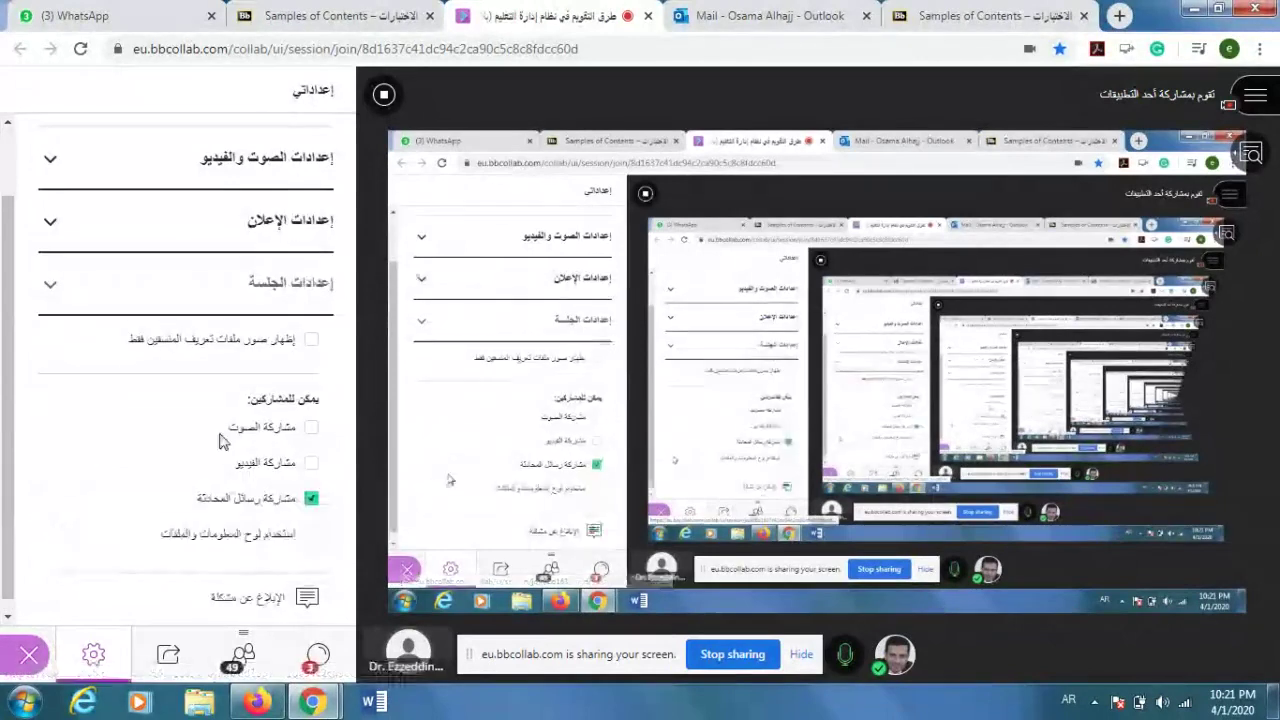
left_click(263, 428)
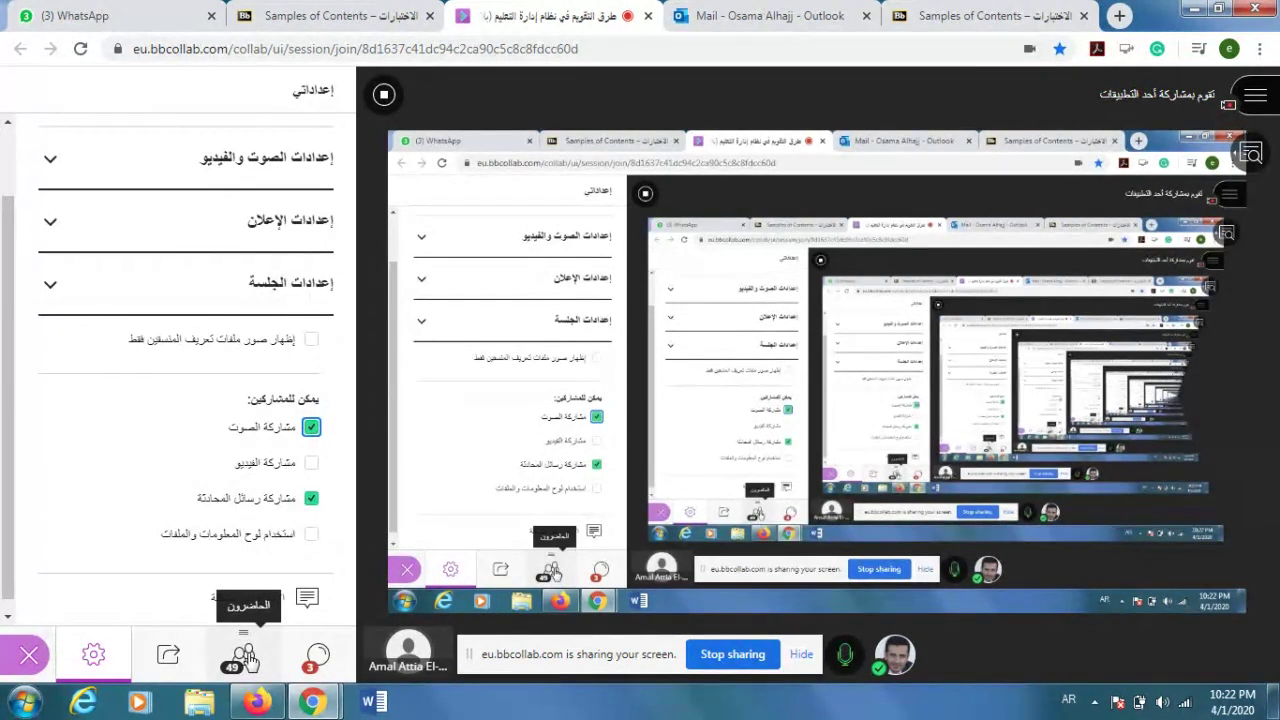
Show the session's attendee list, then switch back to the Samples of Contents course tab.
left_click(245, 660)
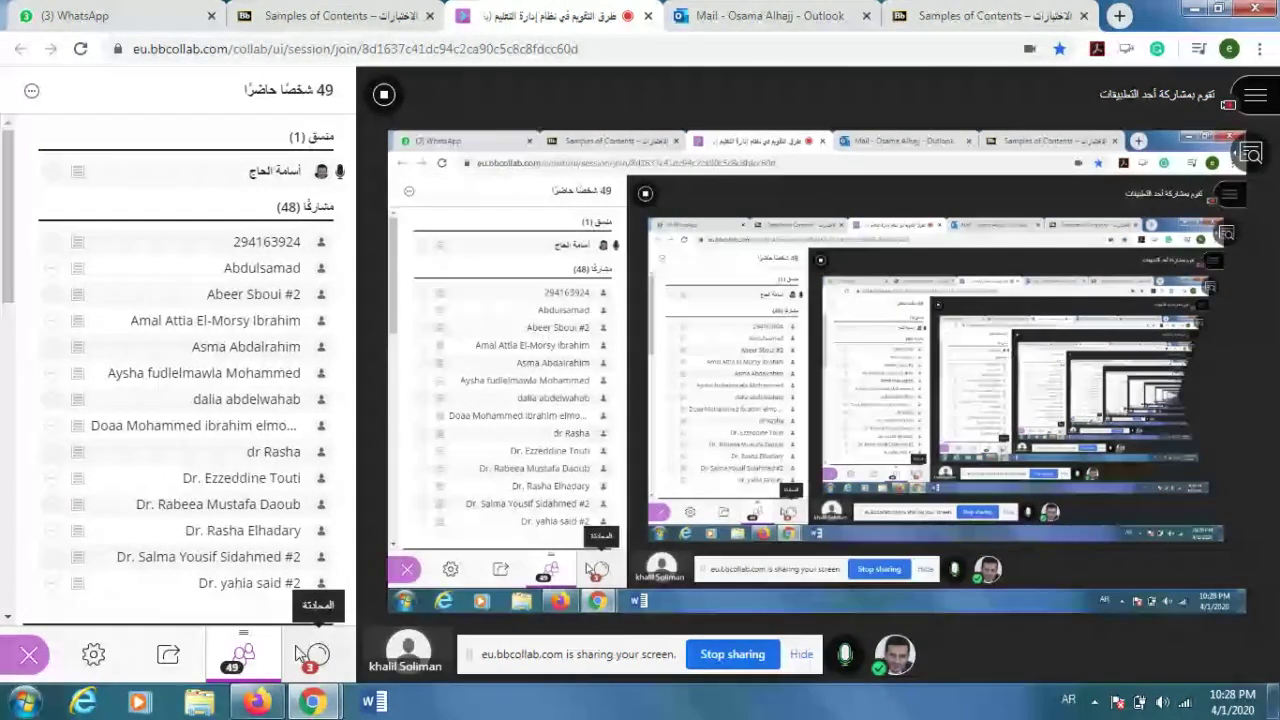
left_click(330, 15)
Open 'اختبار جميع انواع الاسئلة' from the Tests list with Edit the Test.
left_click(877, 368)
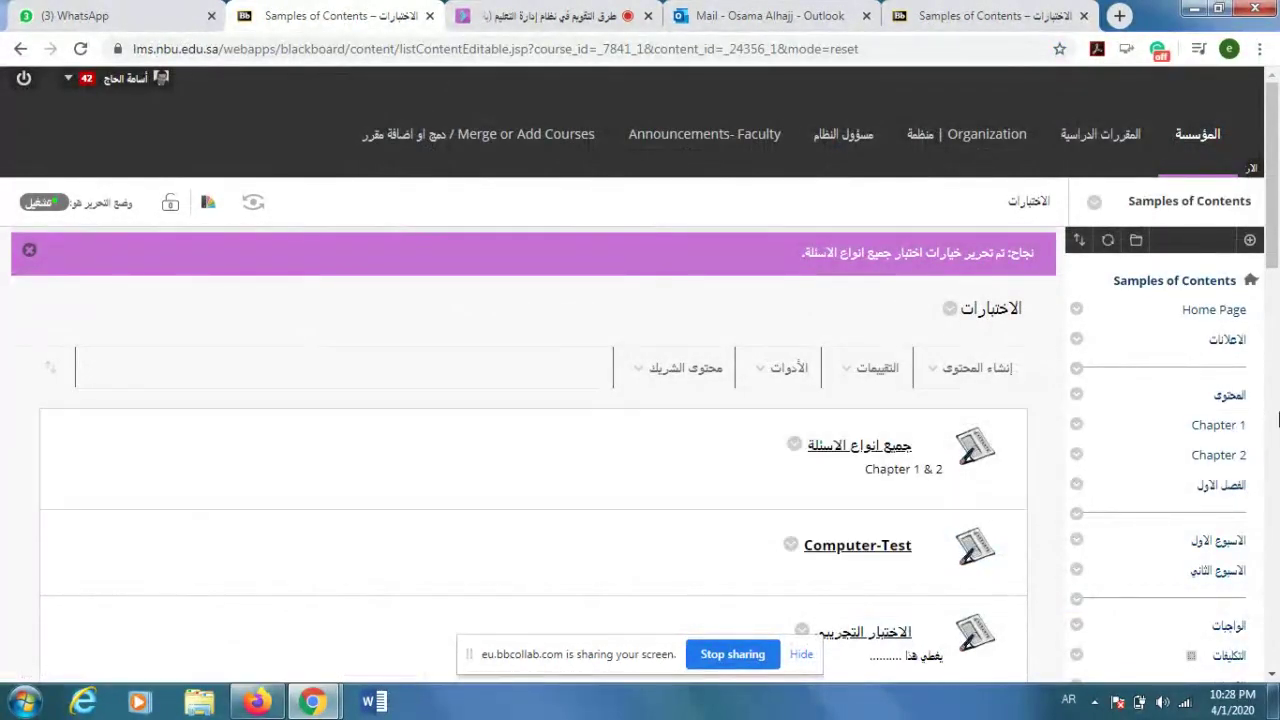
left_click_drag(1275, 266, 1275, 502)
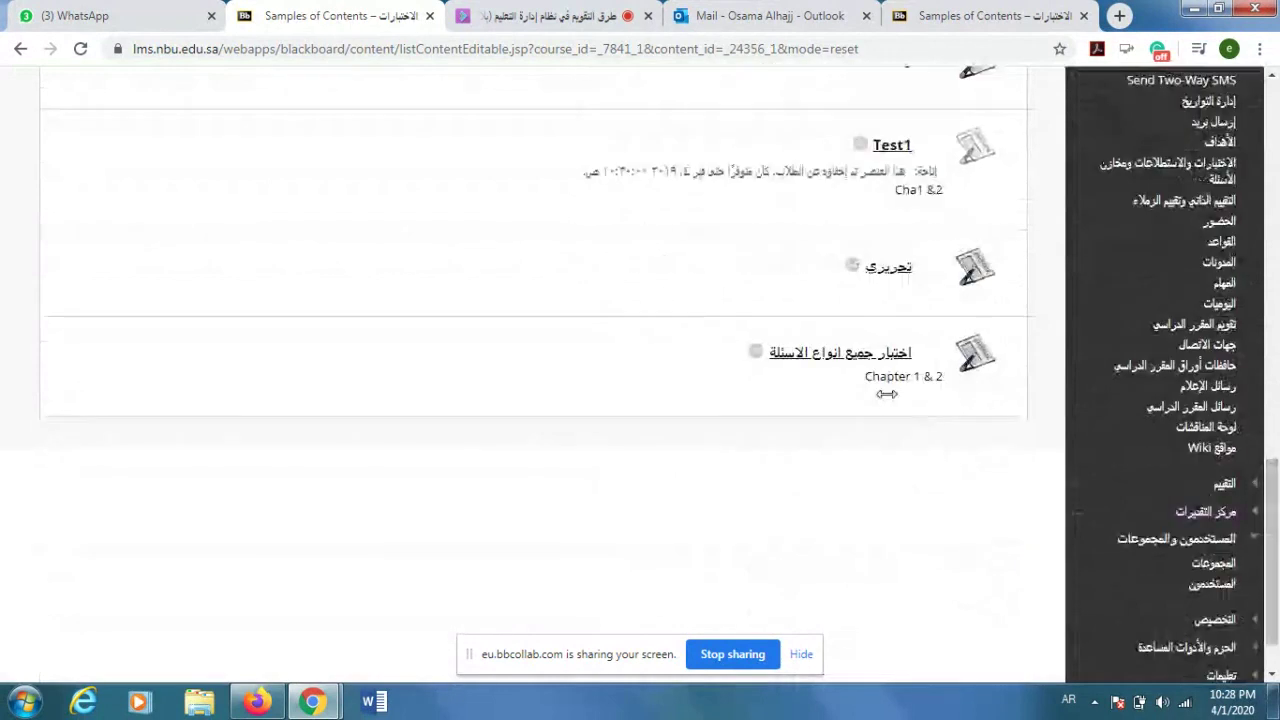
left_click(755, 356)
left_click(707, 406)
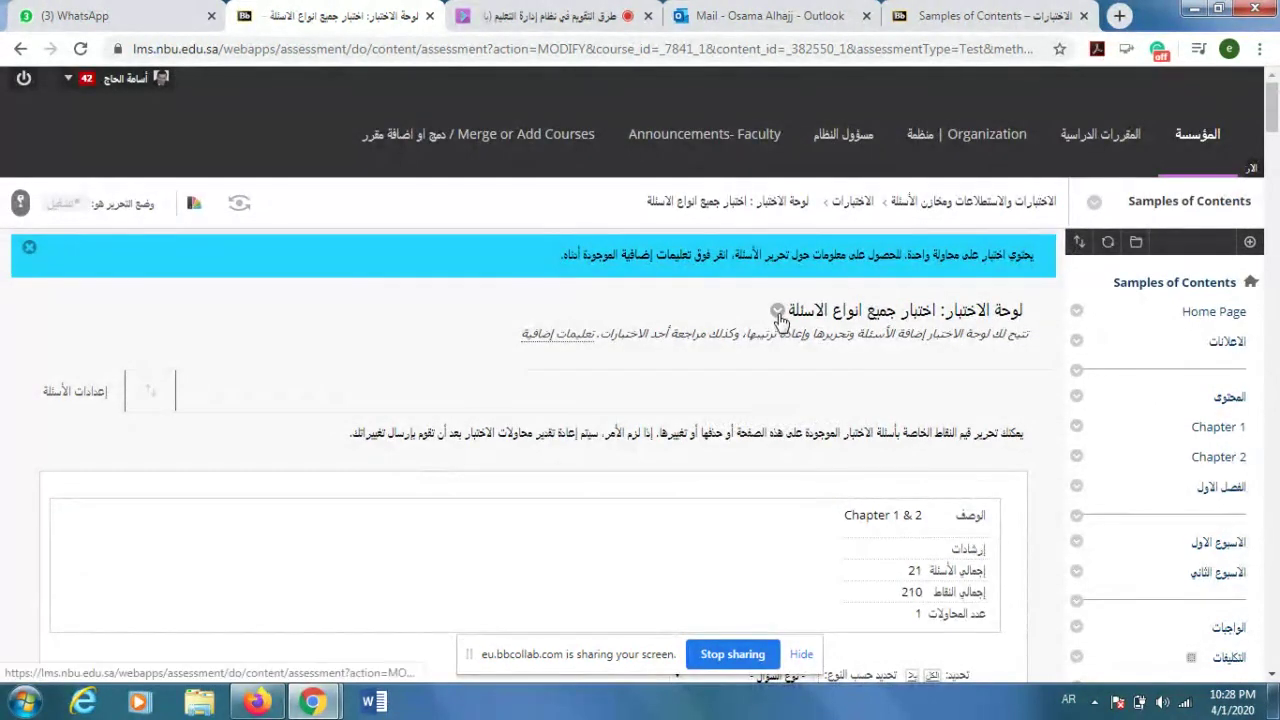
Edit question 16, the multiple-choice question about the sea without aquatic life.
left_click_drag(1274, 116, 1273, 528)
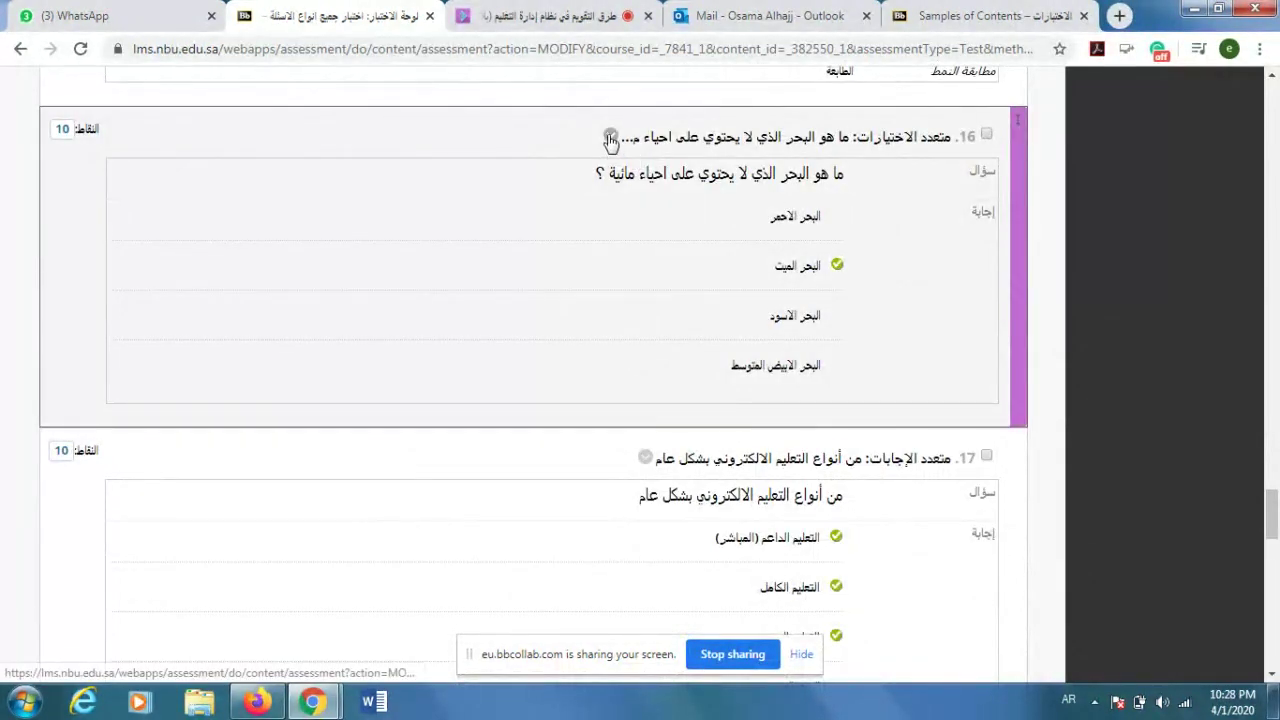
left_click(609, 136)
scroll(608, 150, "up", 4)
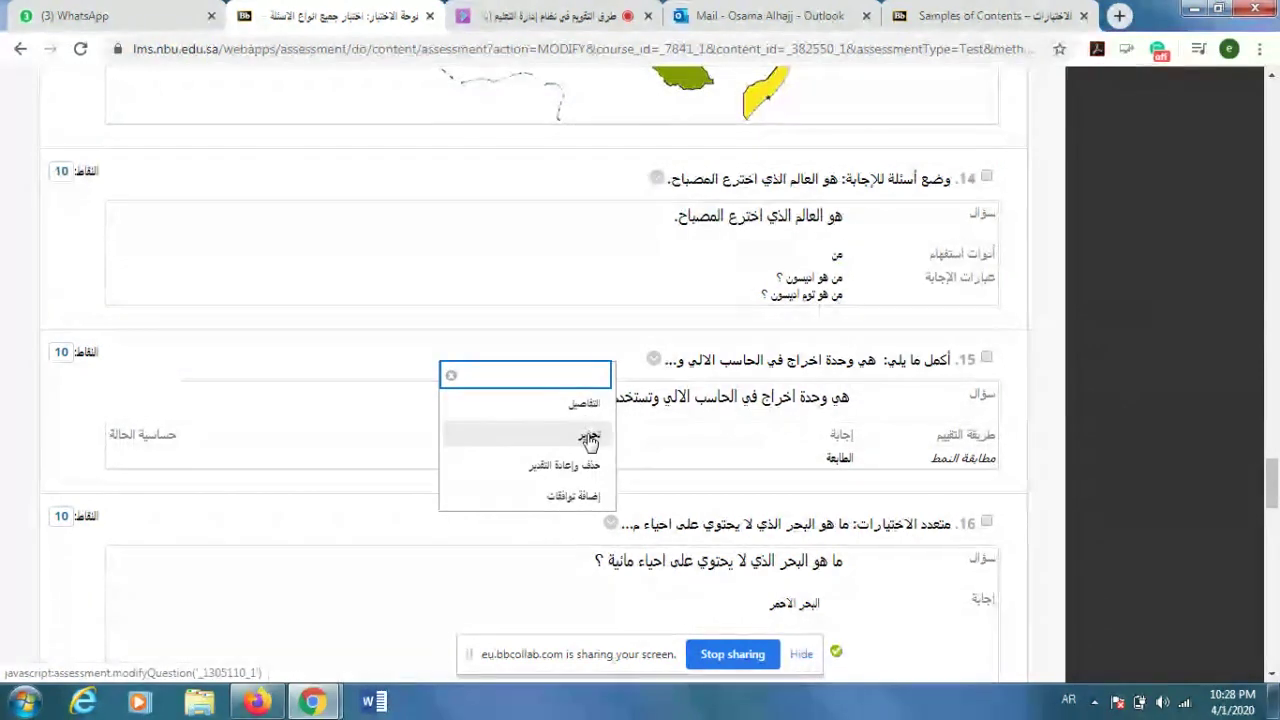
left_click(589, 436)
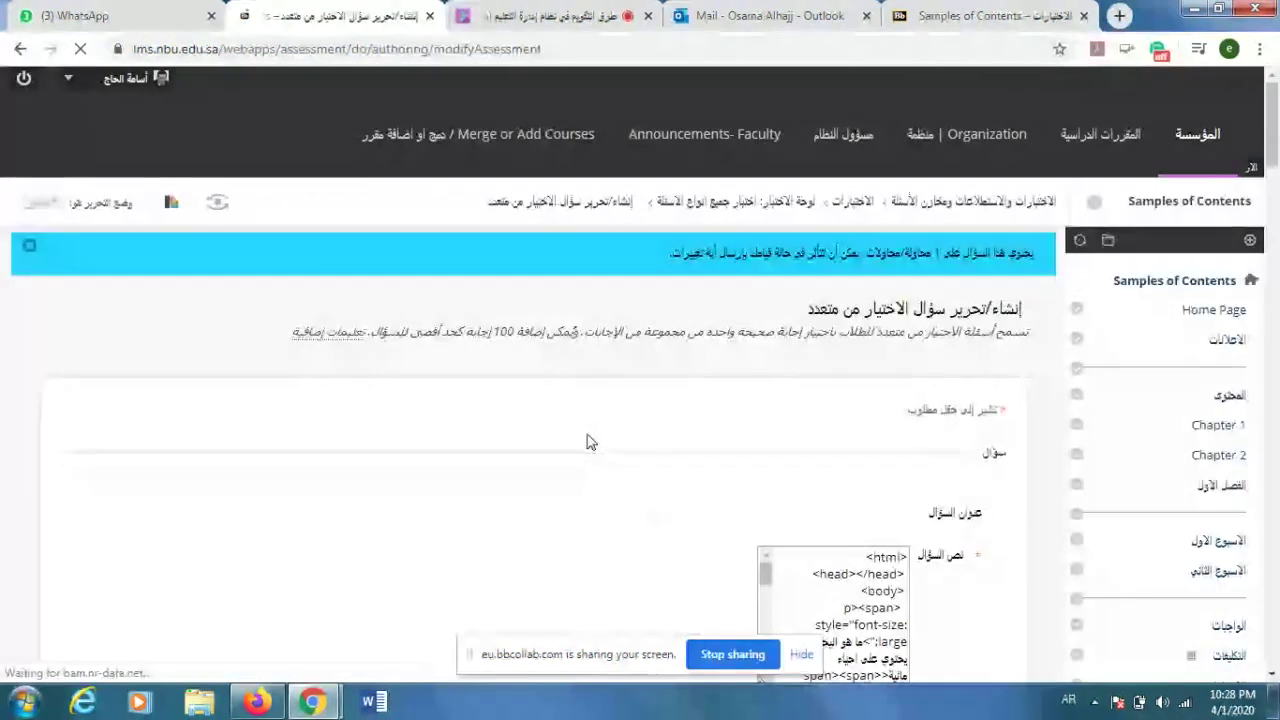
Keep question 16's answer orientation Horizontal and enable Show Answers in Random Order.
scroll(1275, 160, "down", 4)
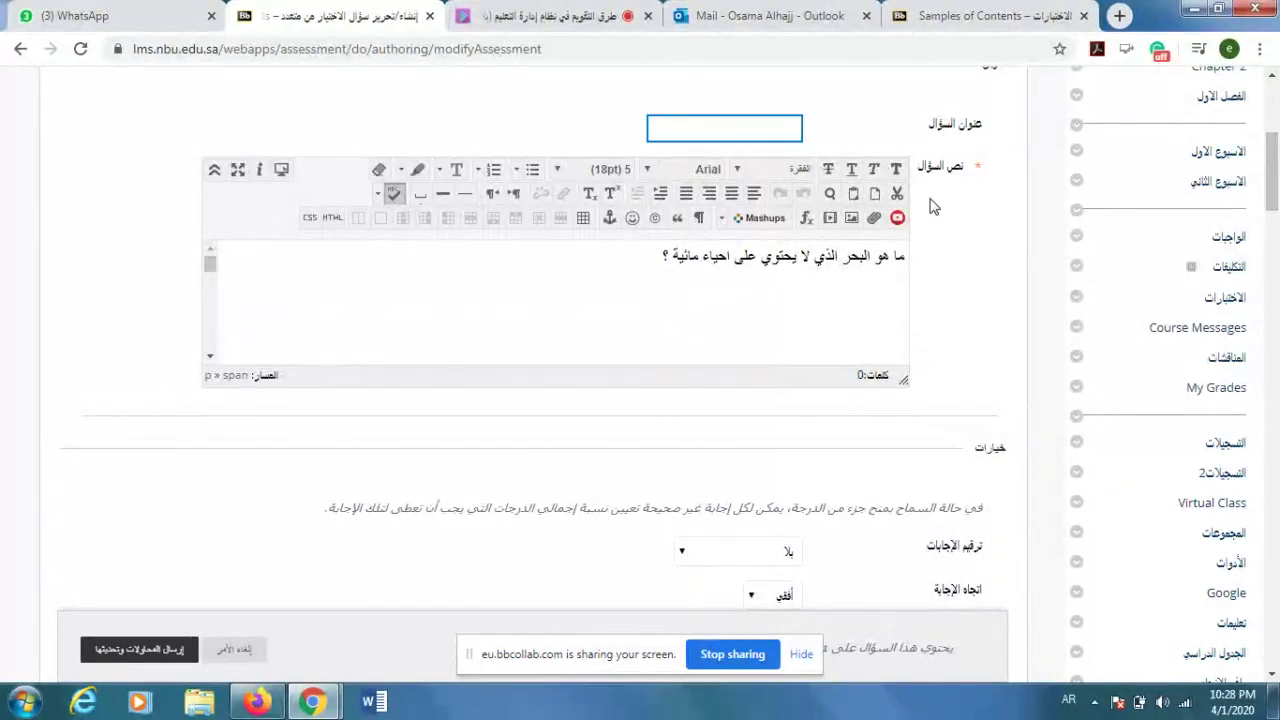
left_click_drag(650, 256, 912, 262)
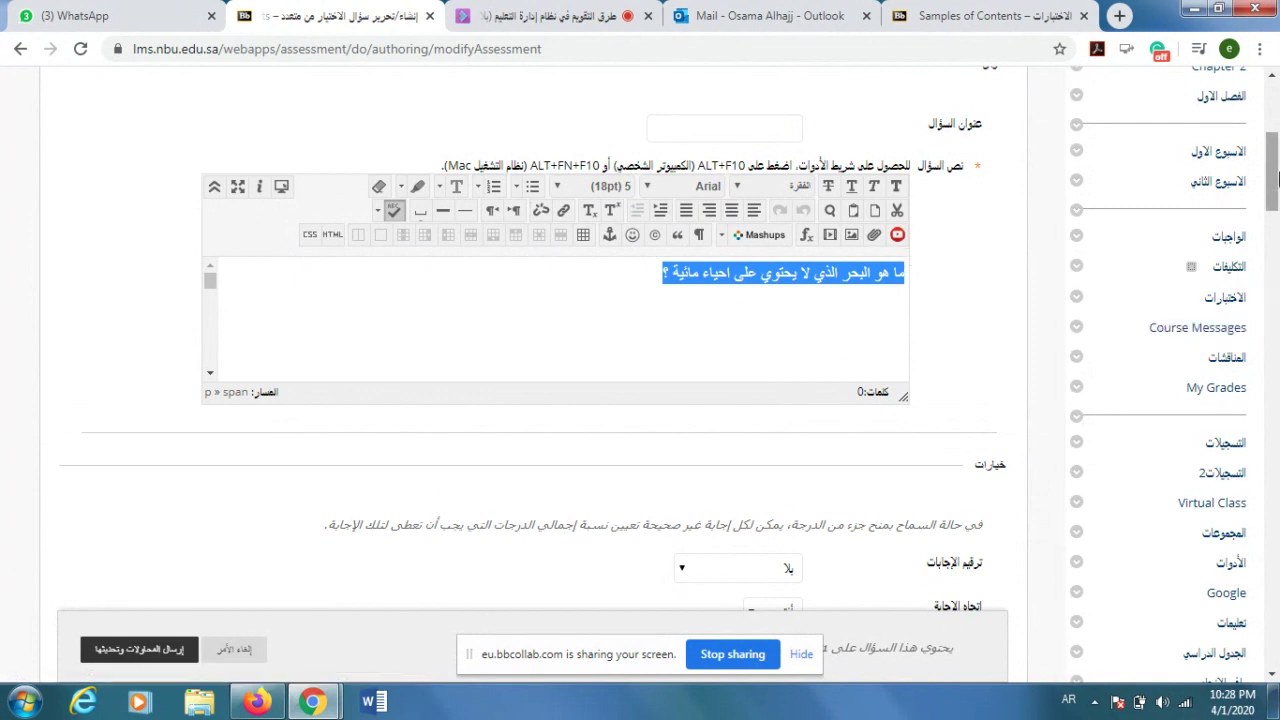
left_click_drag(1277, 183, 1277, 208)
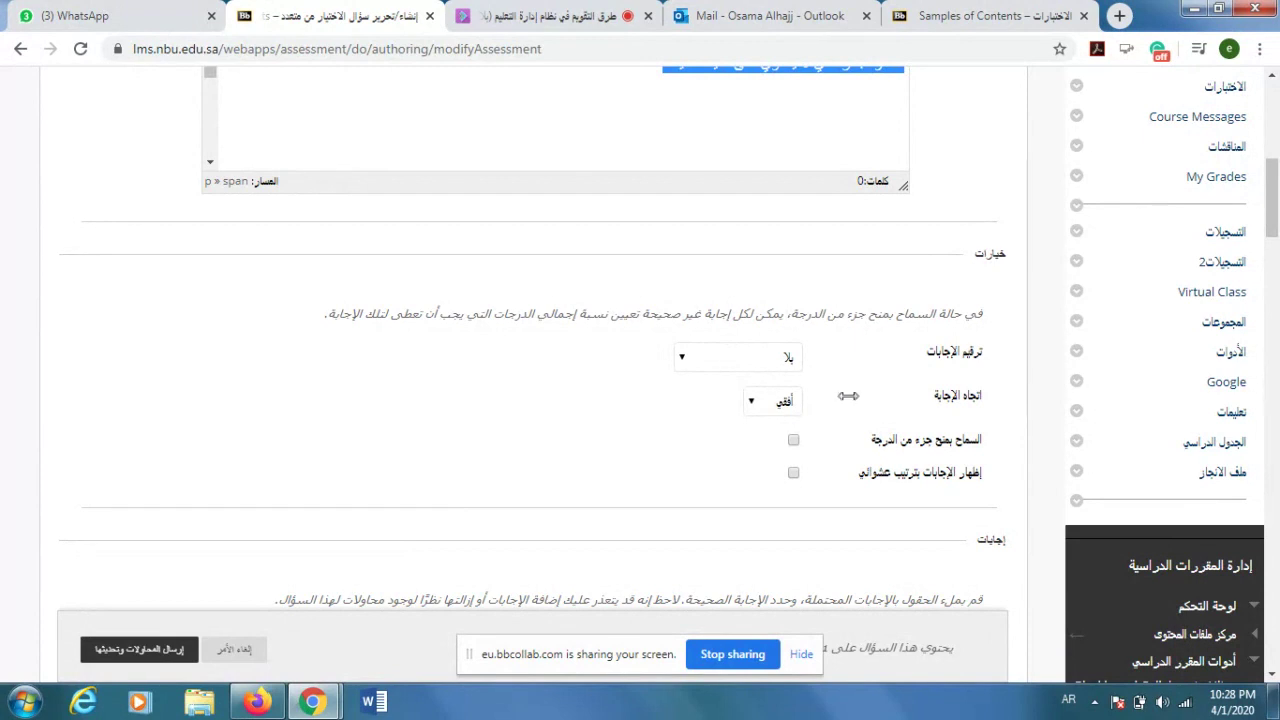
left_click(768, 419)
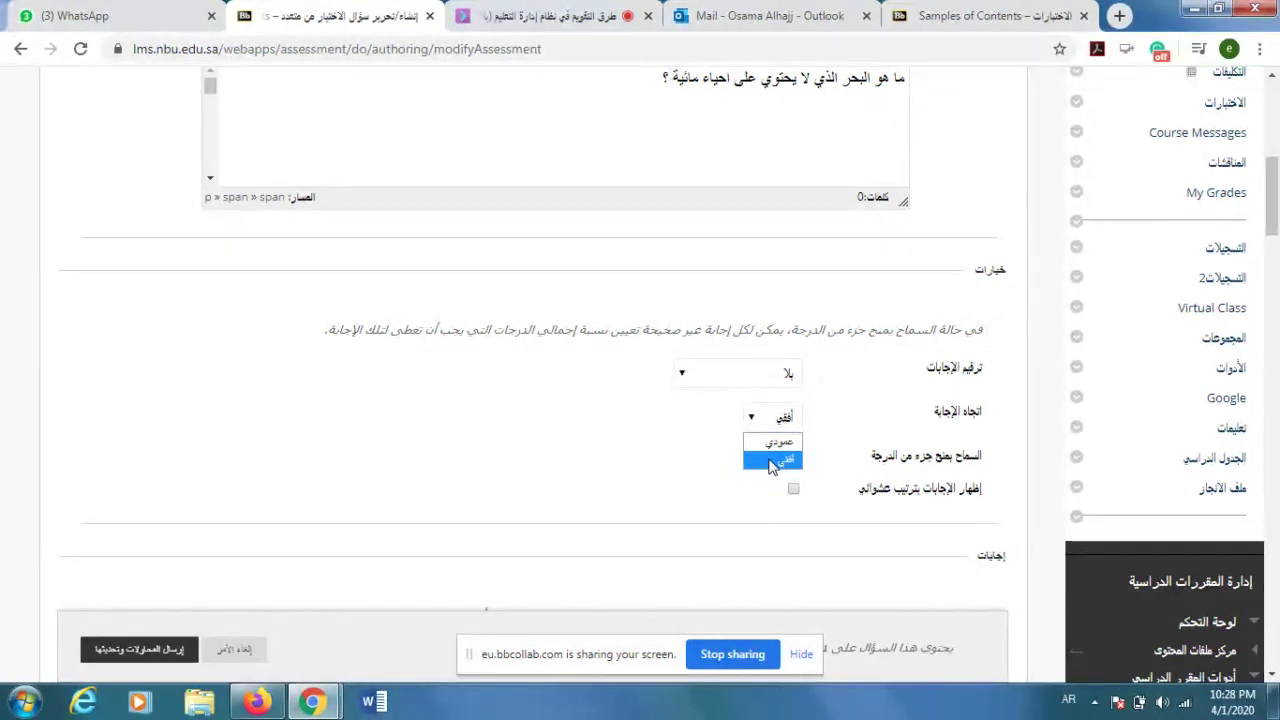
left_click(771, 462)
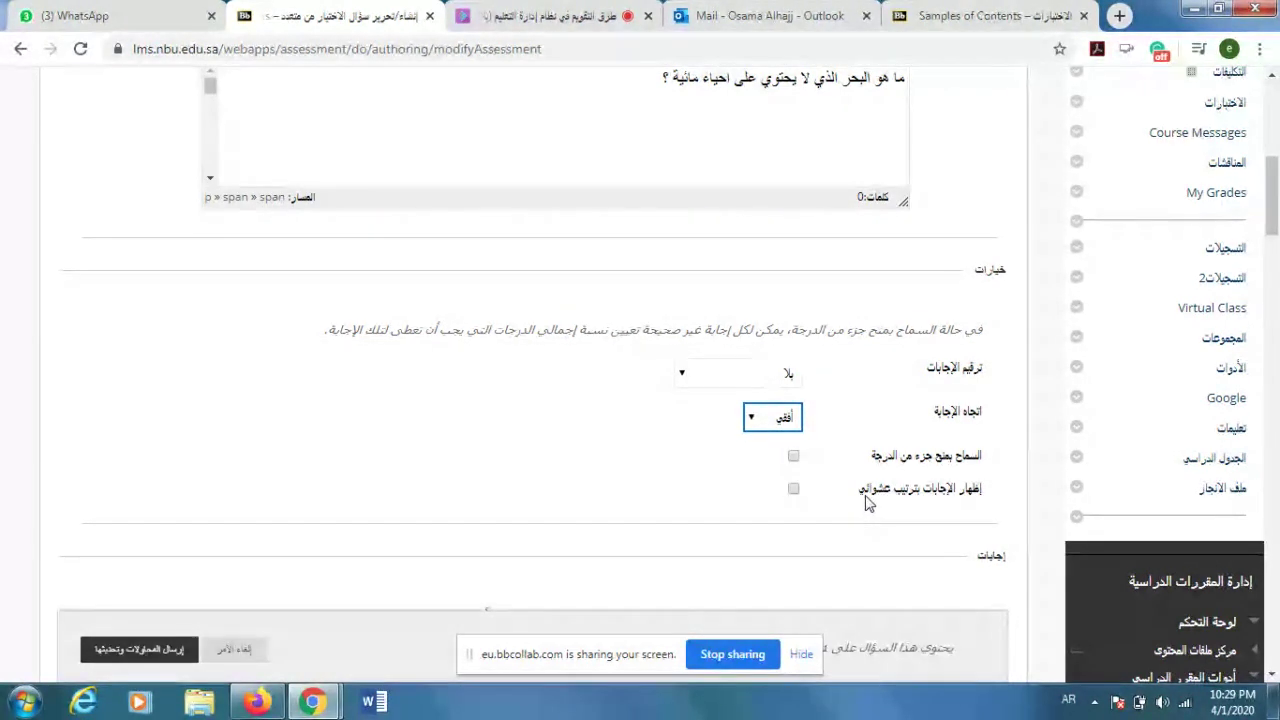
left_click(793, 489)
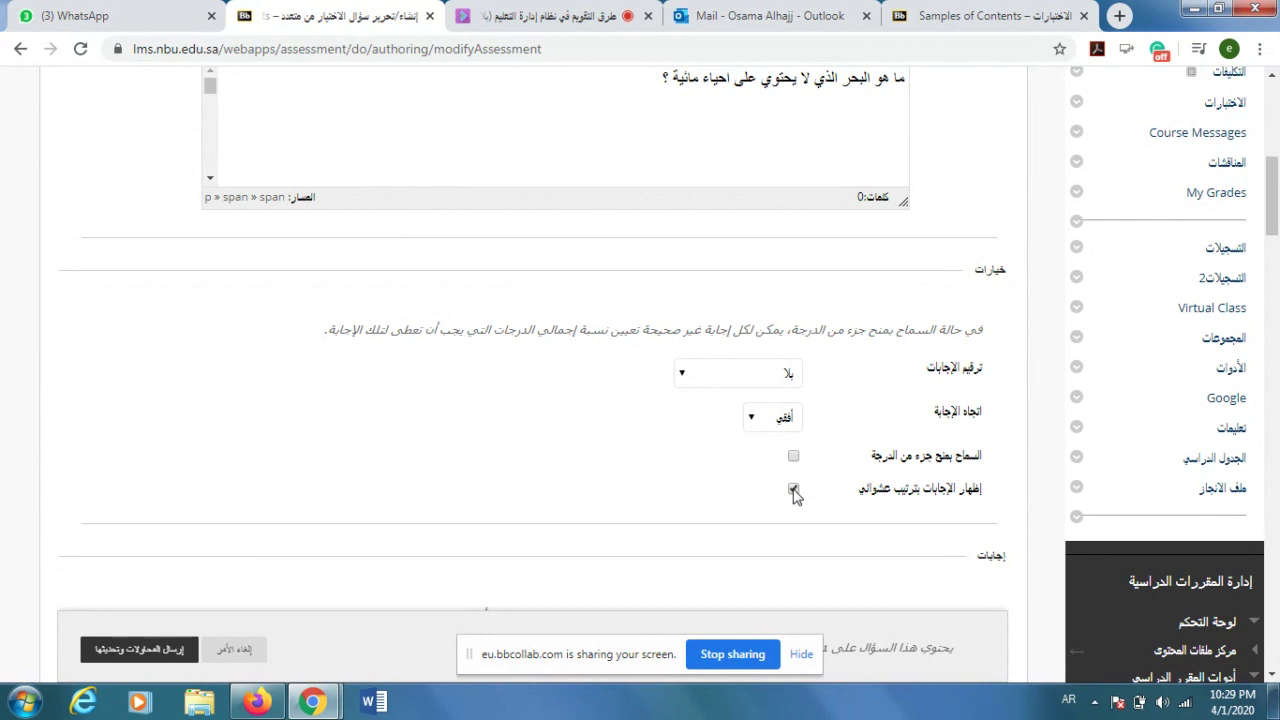
left_click_drag(1275, 210, 1276, 251)
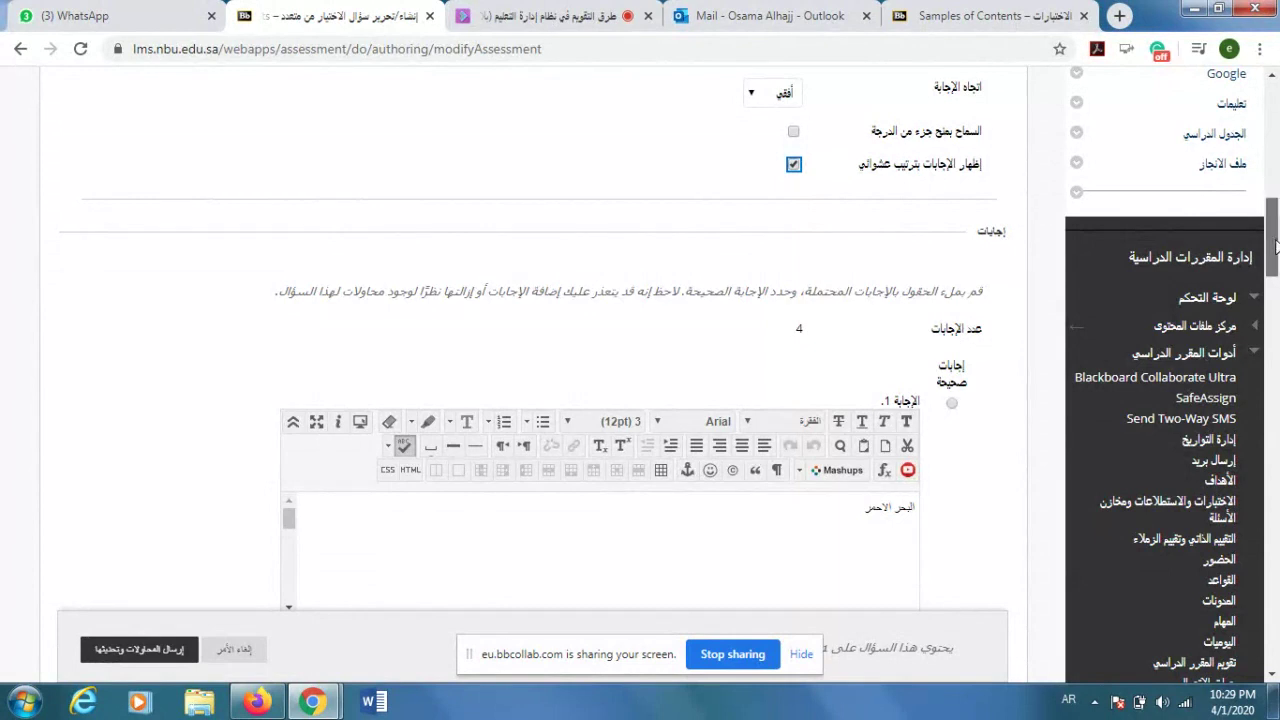
Review the four sea answer choices, then cancel the question editor.
left_click_drag(1276, 251, 1276, 265)
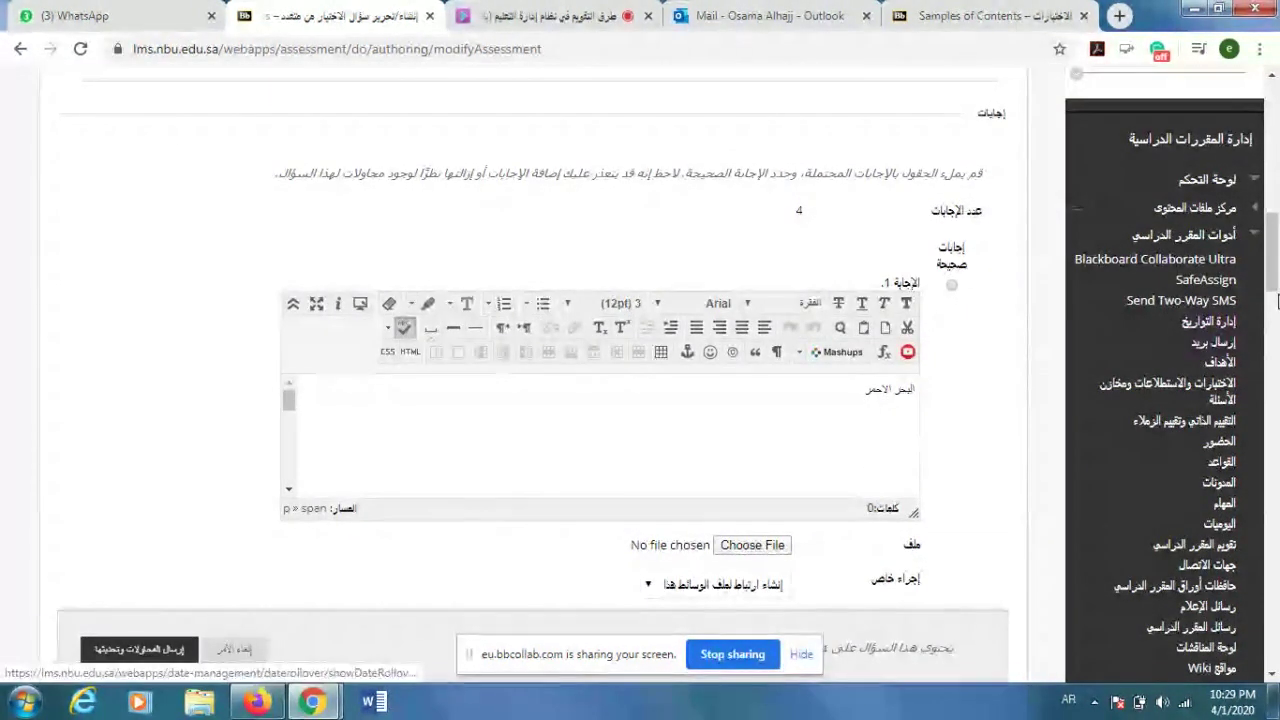
left_click_drag(1275, 273, 1276, 437)
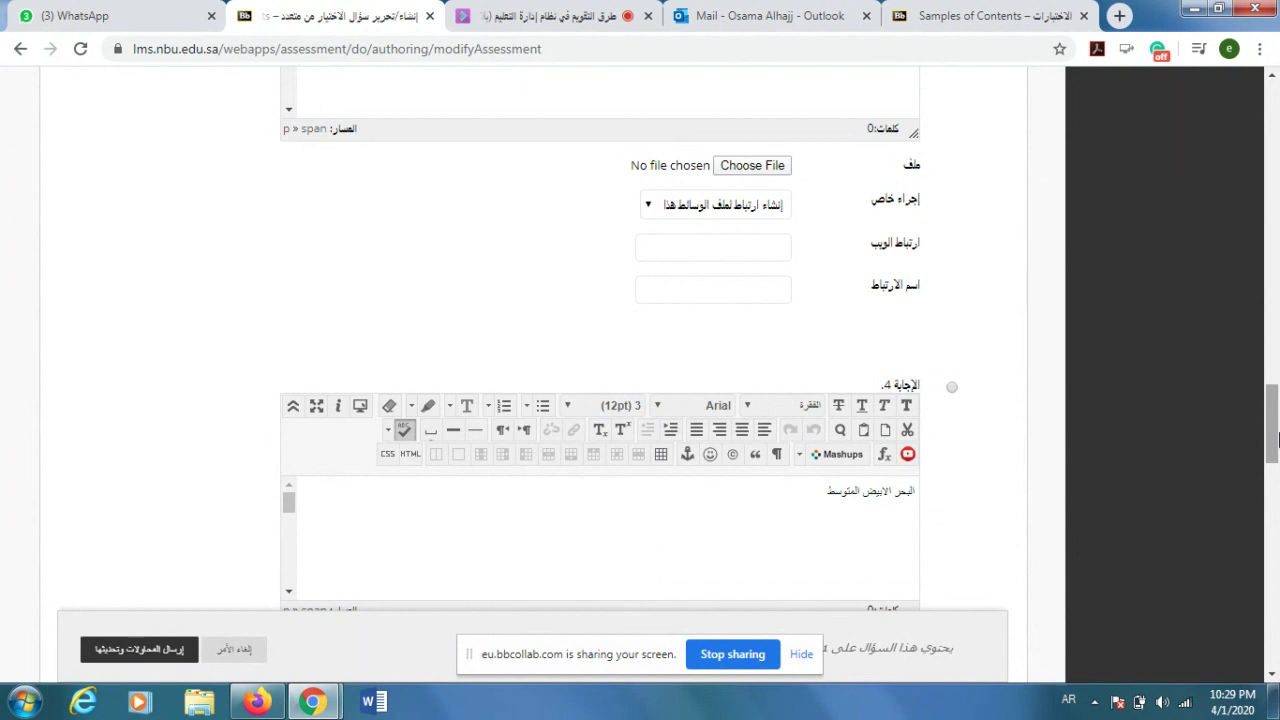
left_click_drag(1276, 437, 1275, 320)
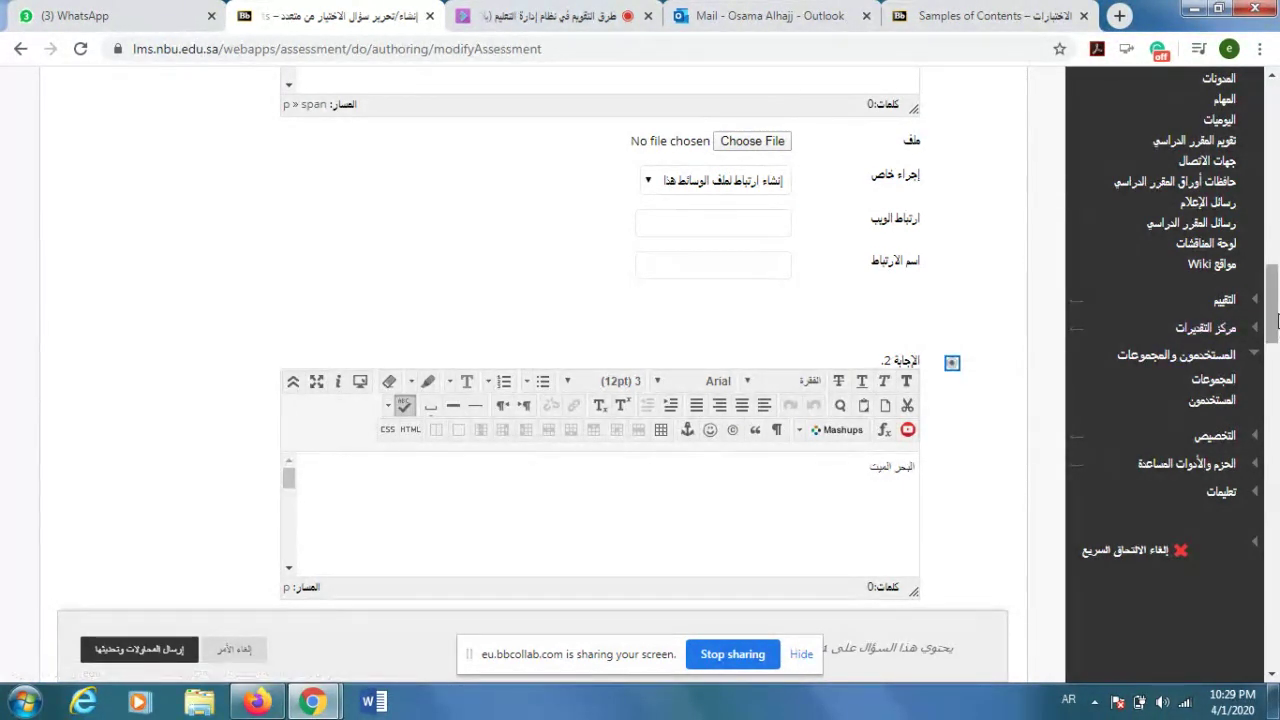
left_click_drag(1275, 322, 1276, 643)
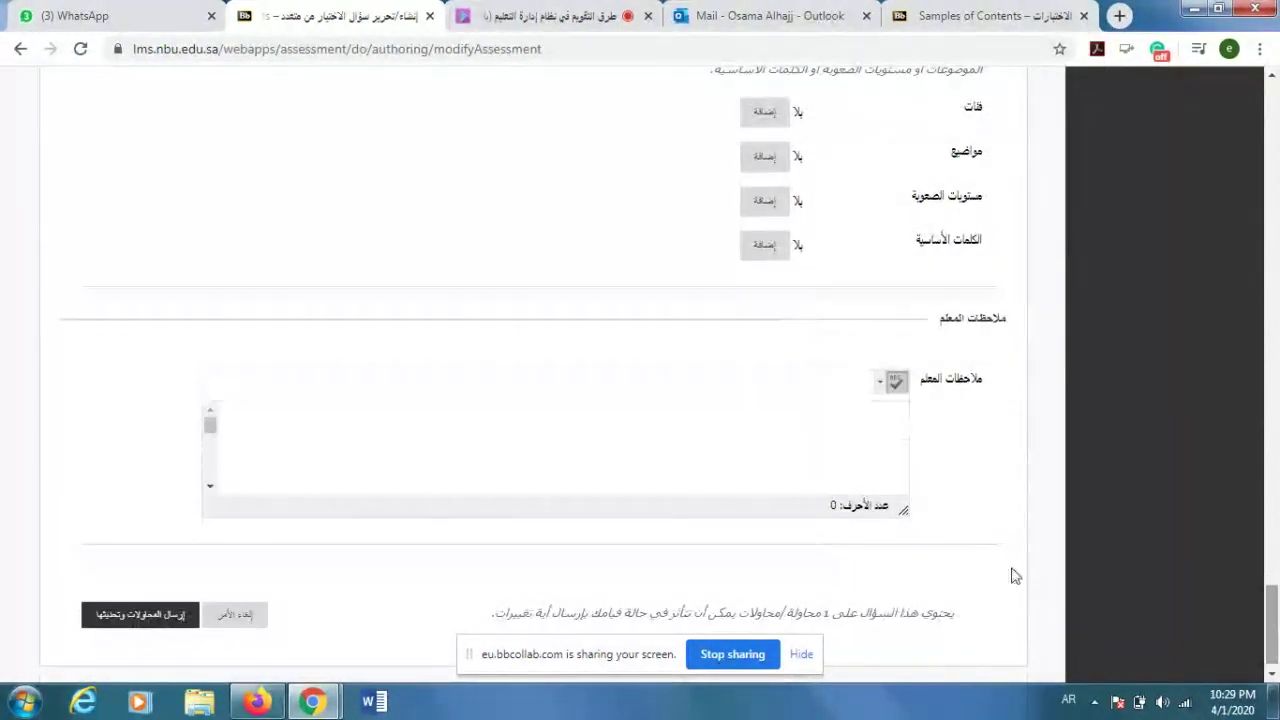
left_click(238, 616)
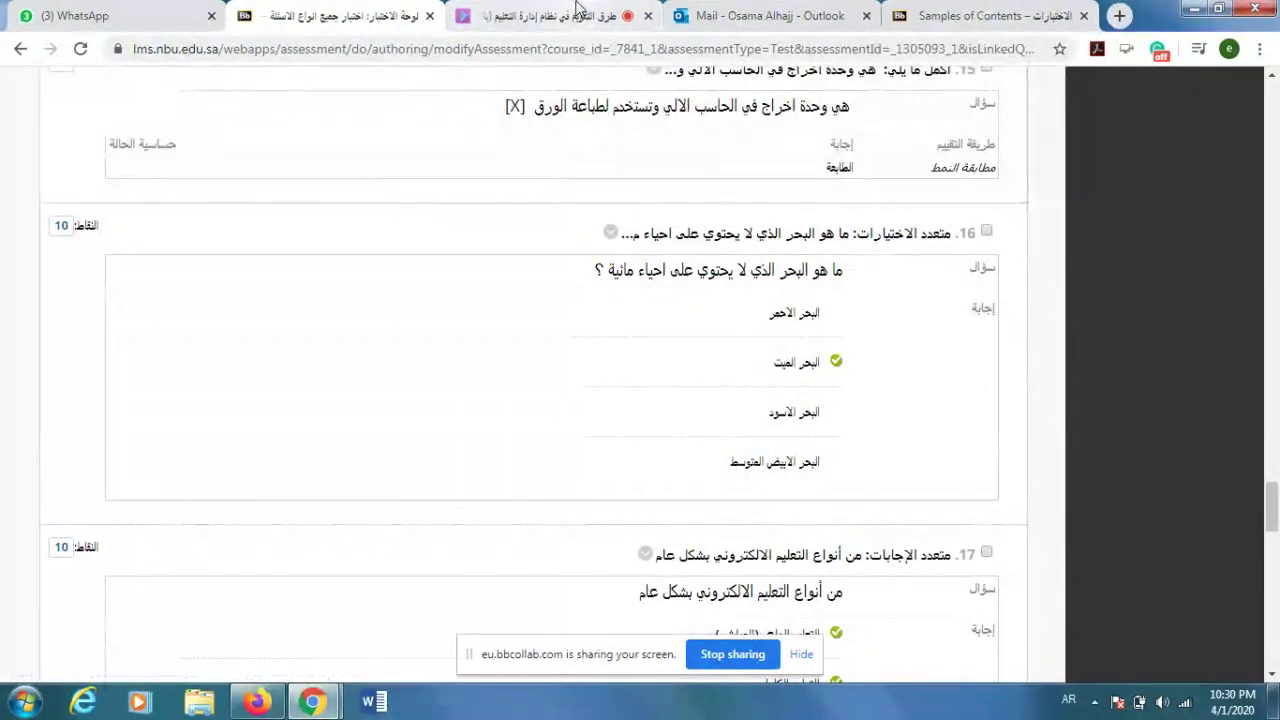
left_click(576, 10)
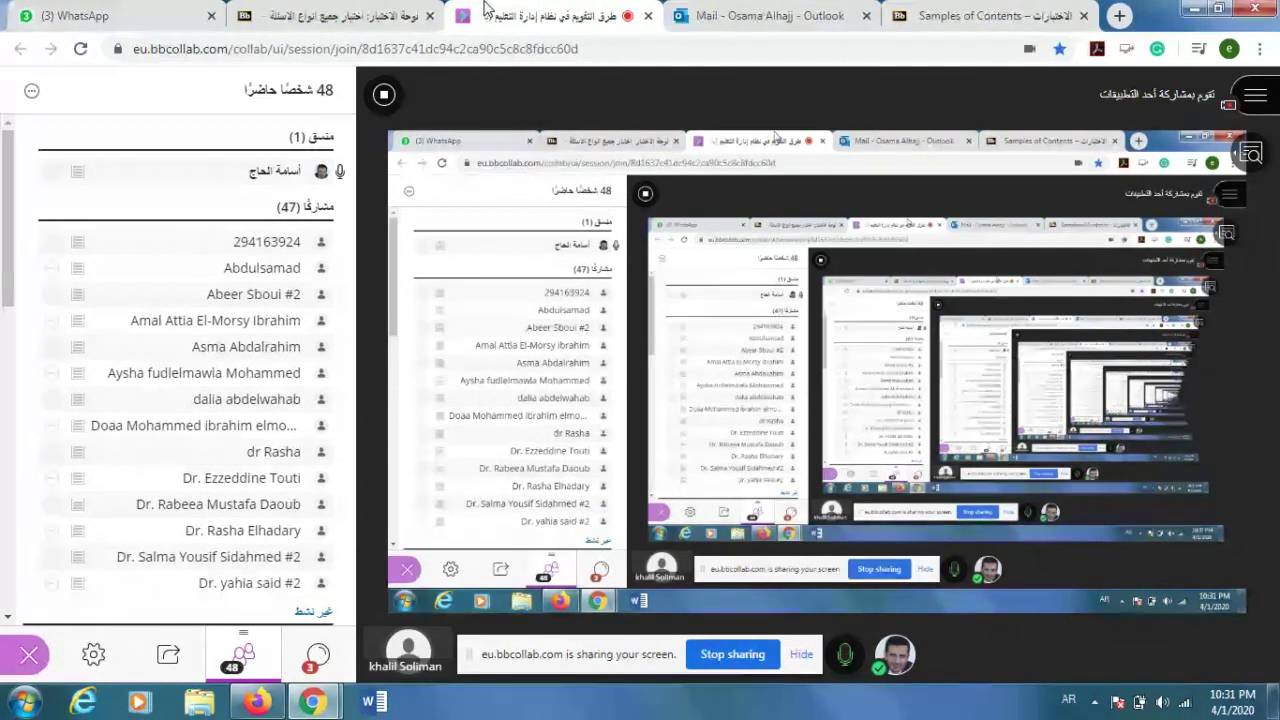
left_click(342, 12)
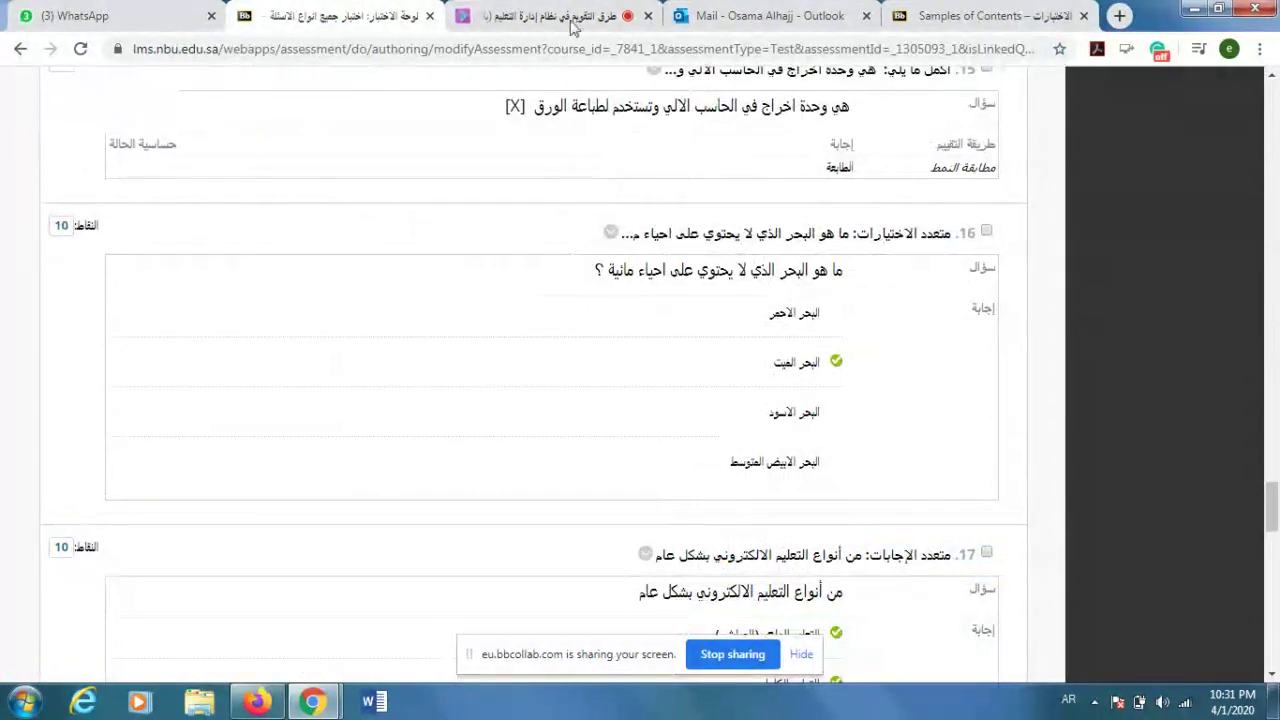
left_click_drag(1273, 518, 1277, 192)
scroll(1277, 192, "down", 4)
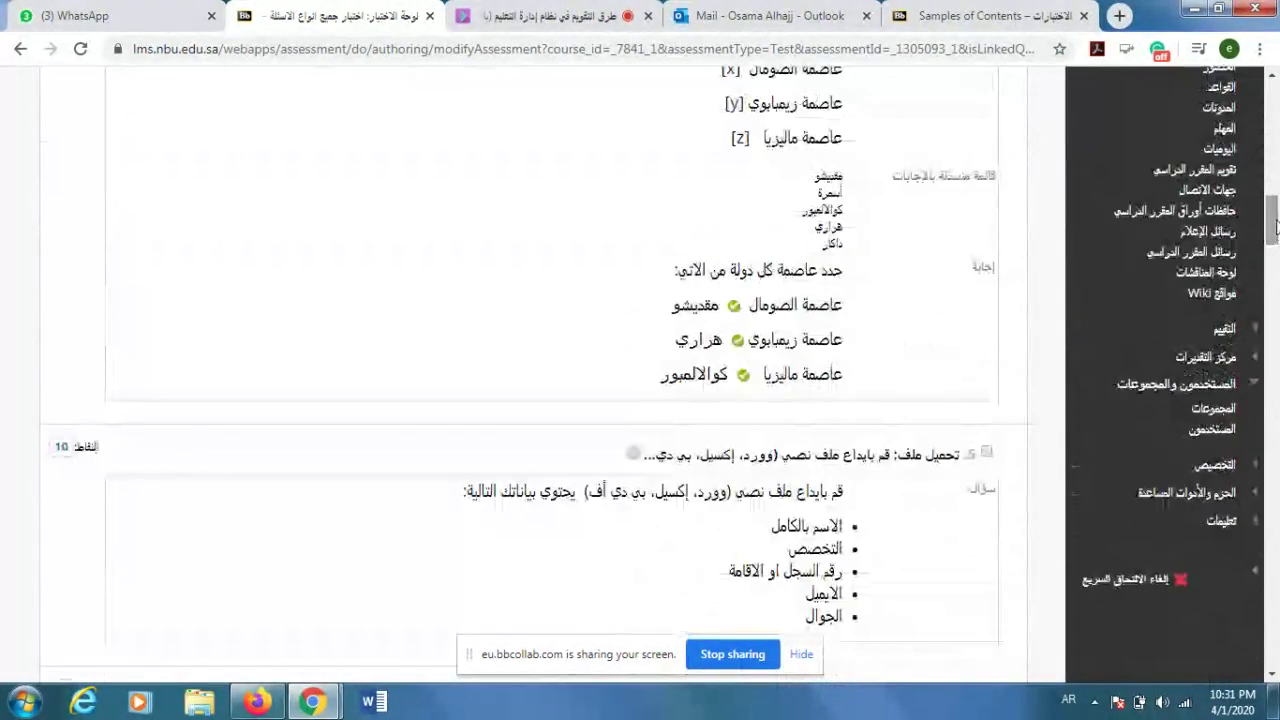
Open the Grade Center's tests view from the course menu.
left_click(1248, 385)
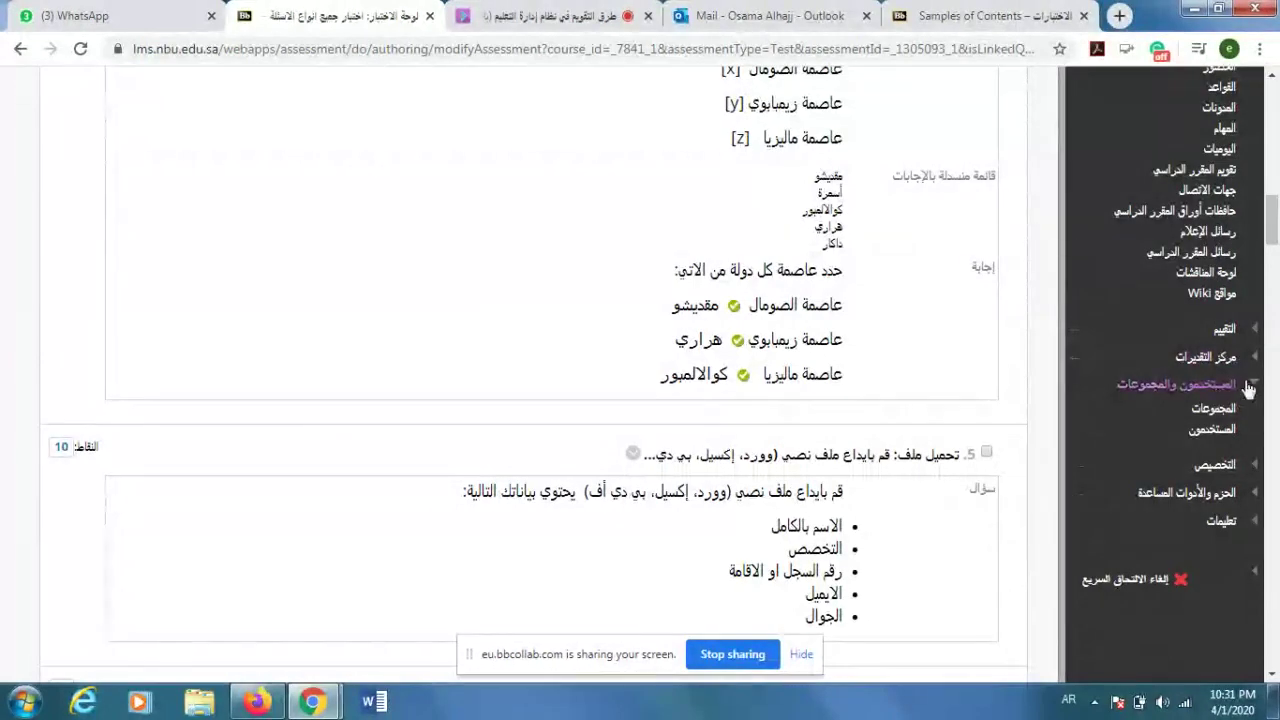
left_click(1225, 357)
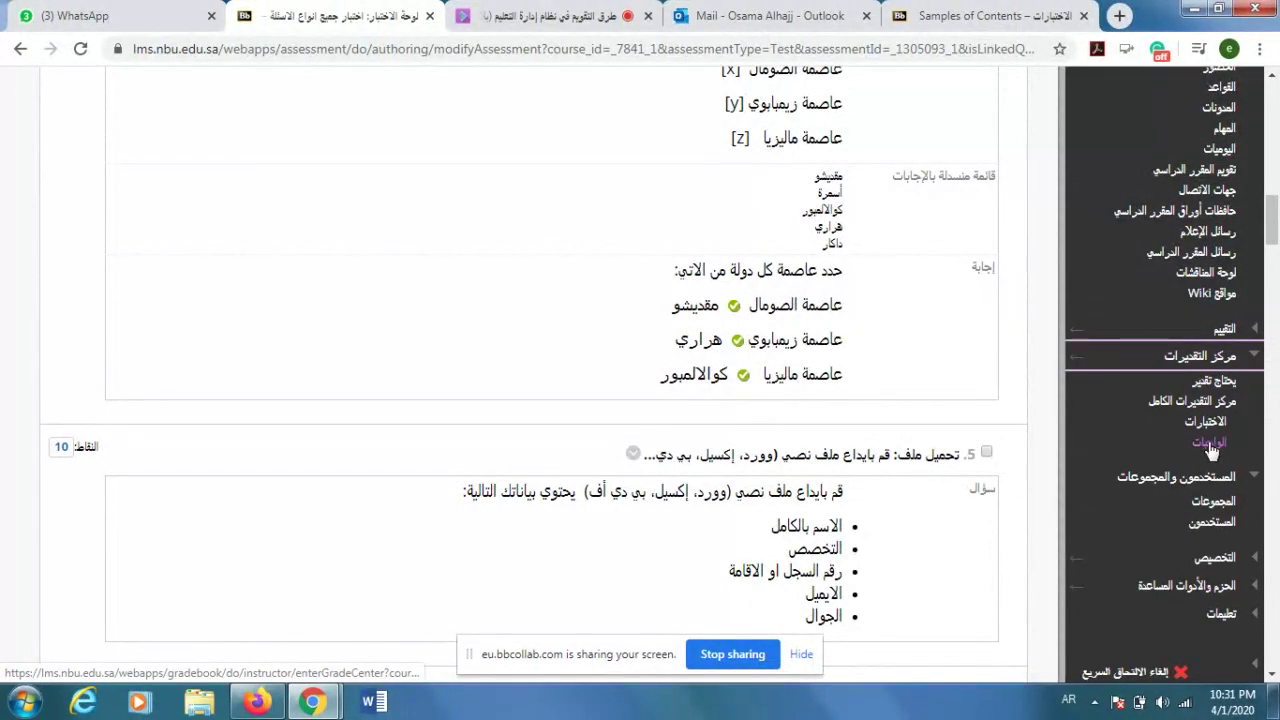
left_click(1210, 422)
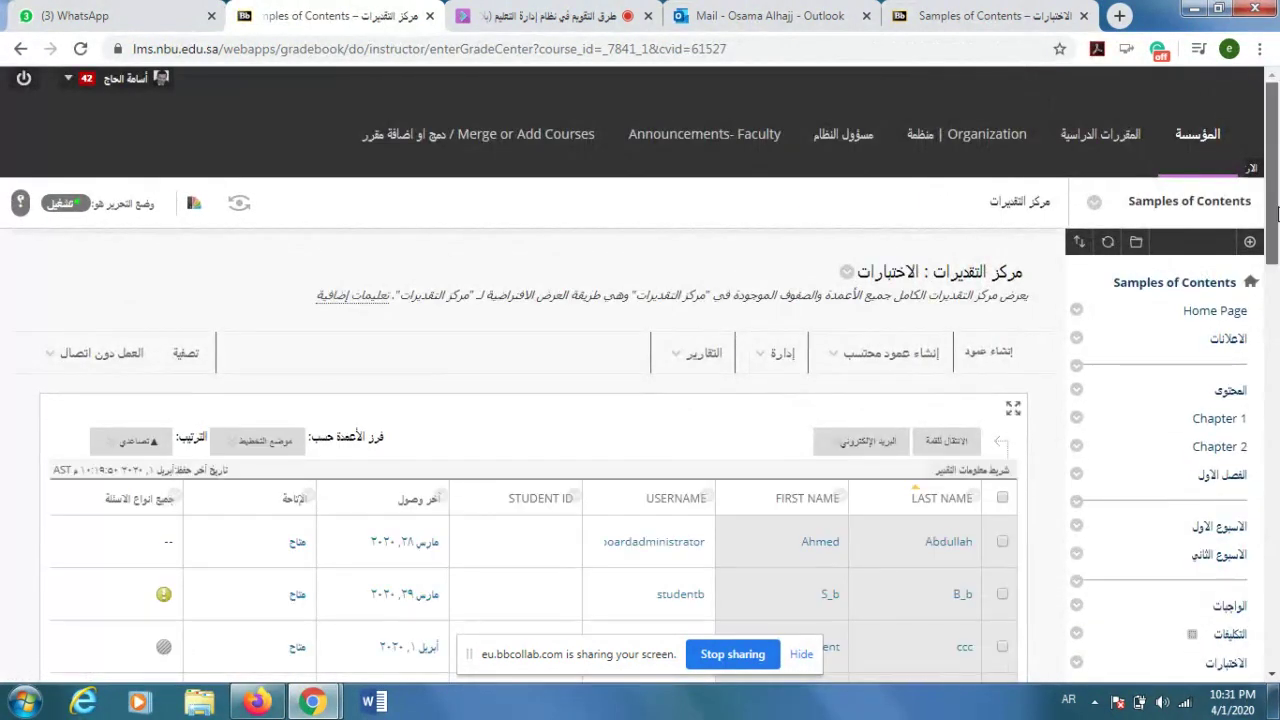
left_click_drag(1277, 207, 1278, 288)
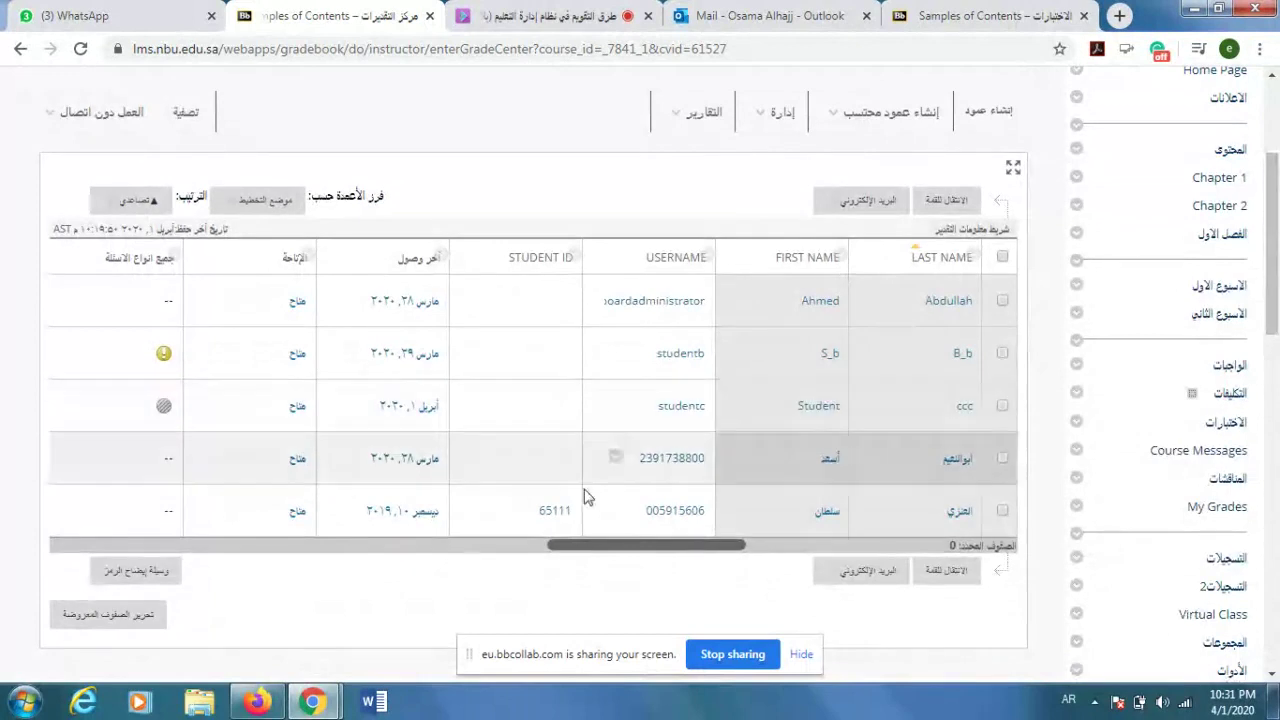
Scroll to the test's column and open the student's Attempt 1/4/2020 for grading.
left_click(358, 547)
left_click(358, 547)
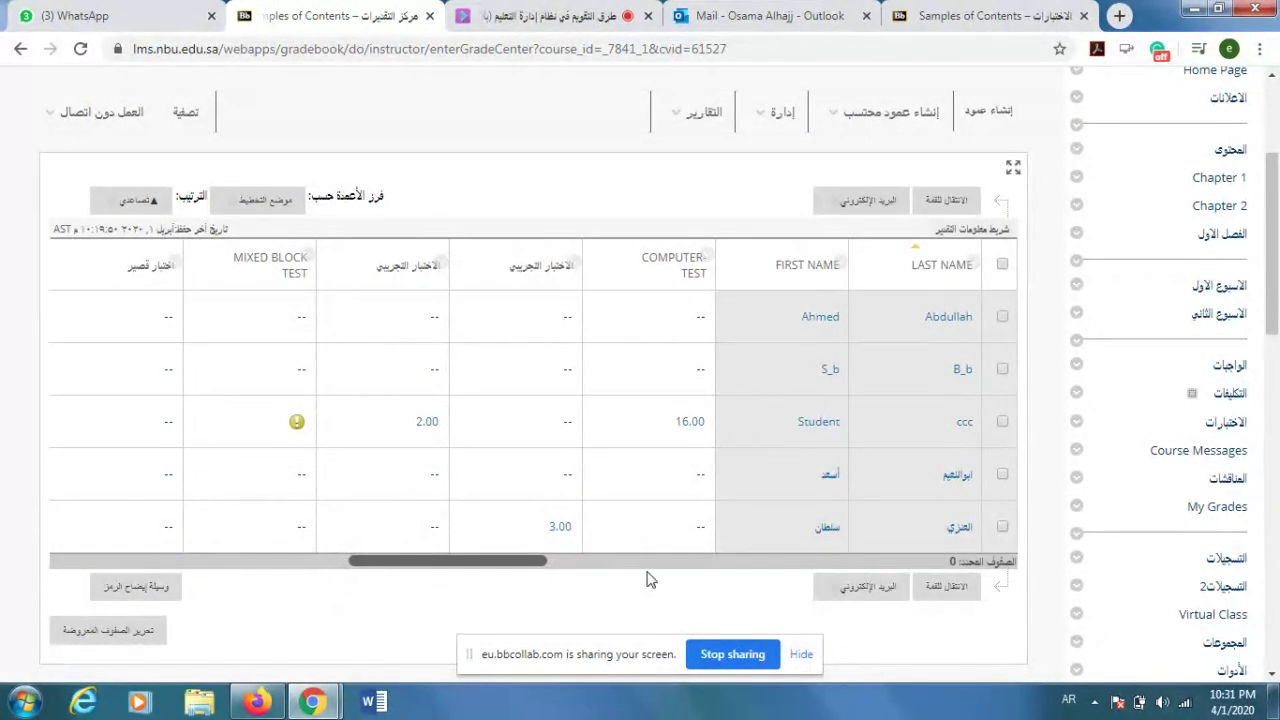
left_click(229, 563)
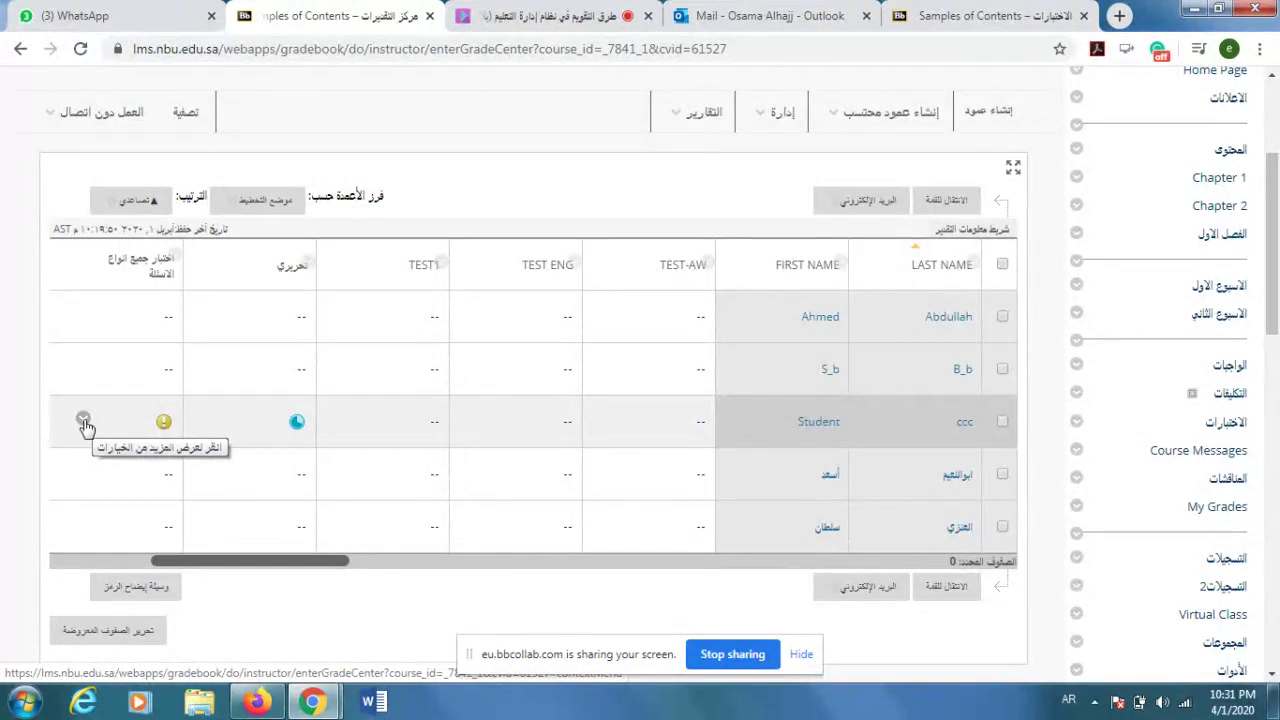
left_click(84, 423)
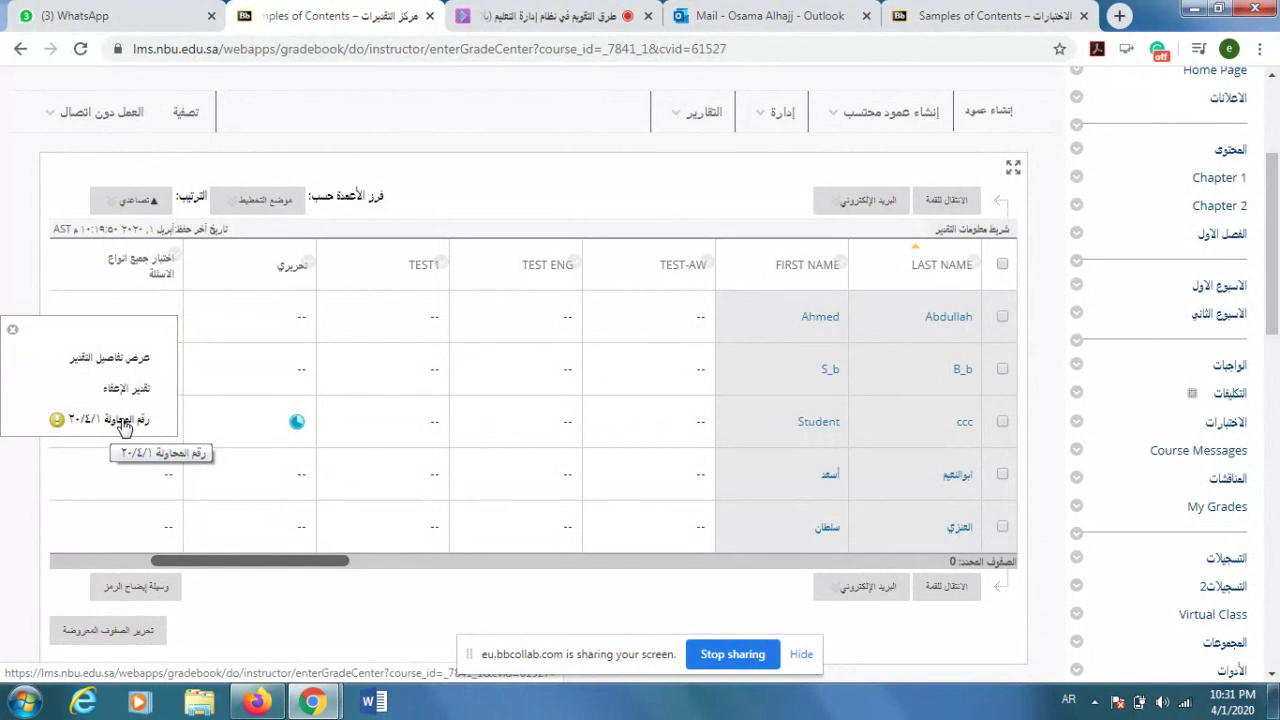
left_click(125, 420)
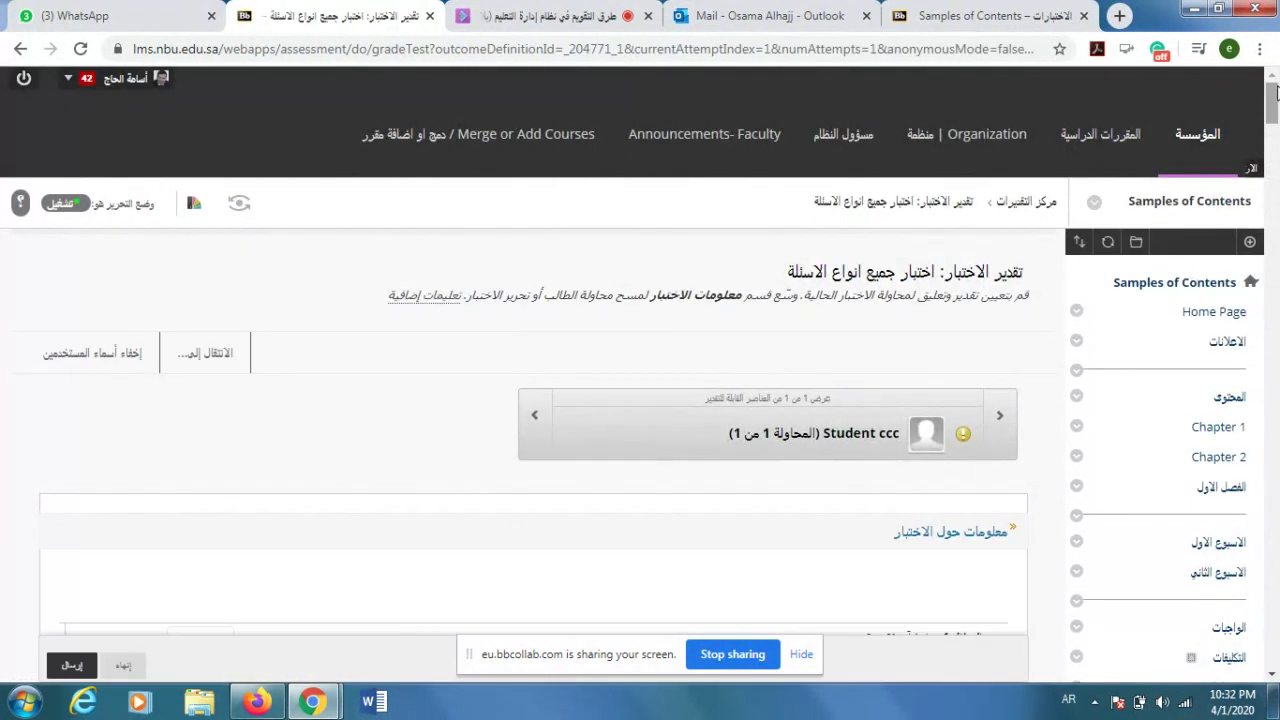
Expand 'معلومات حول الاختبار' and highlight the Needs Grading status.
scroll(1275, 118, "down", 4)
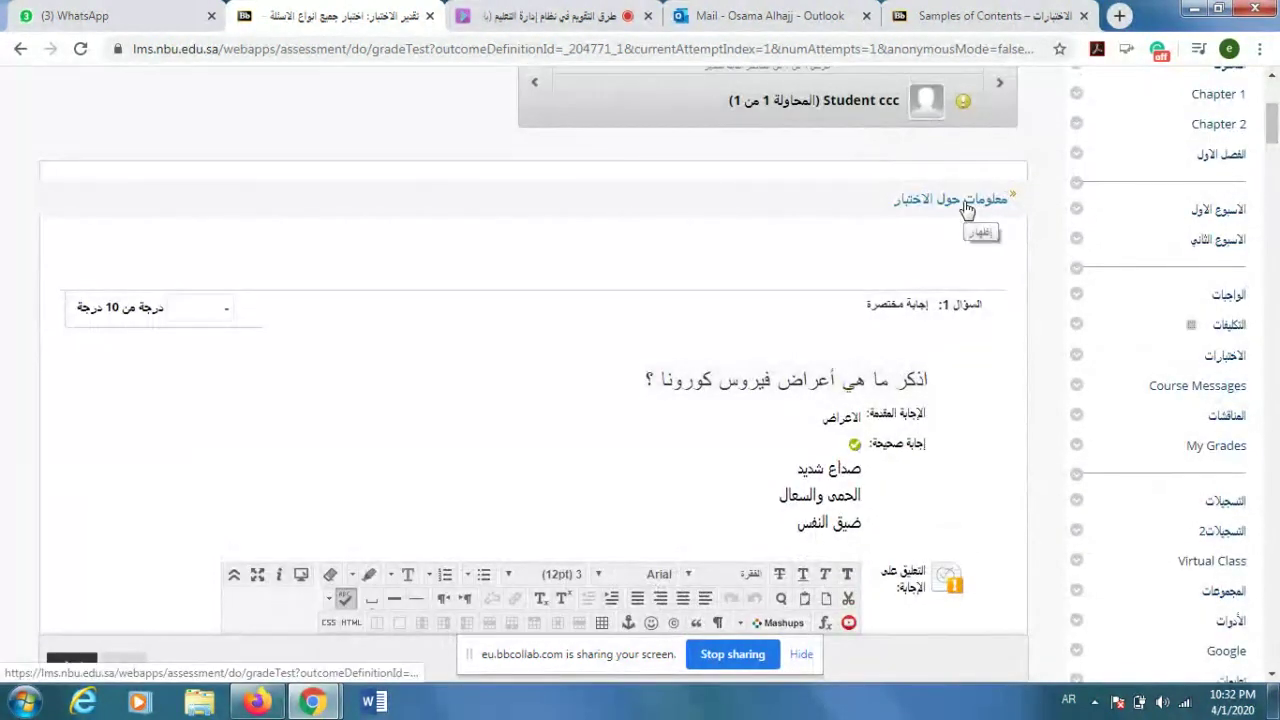
left_click(964, 205)
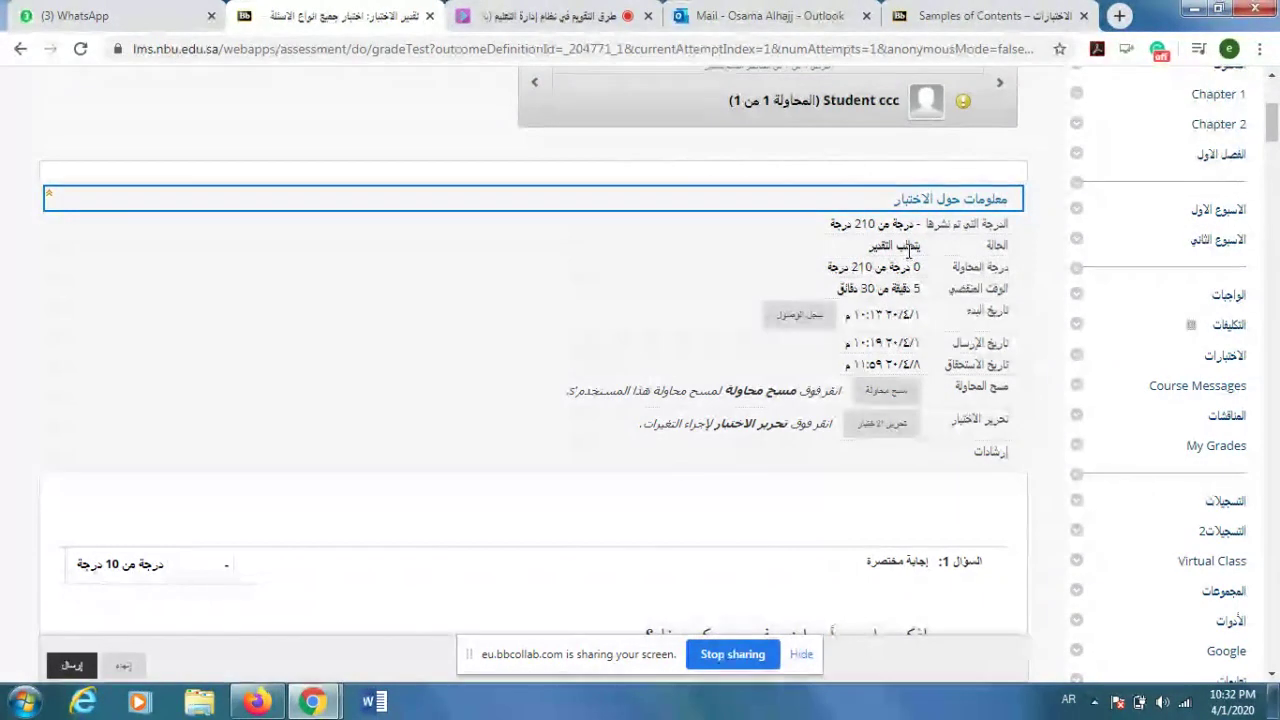
left_click_drag(869, 250, 928, 247)
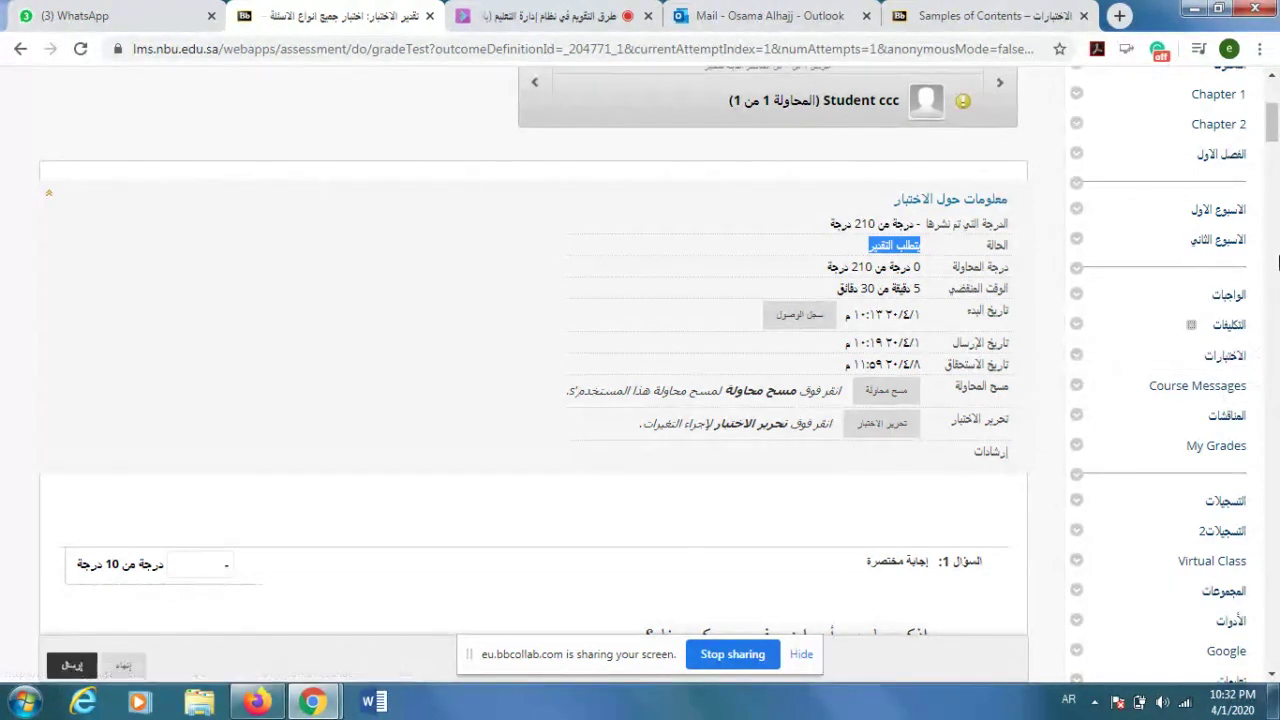
Give Question 1's coronavirus-symptoms short answer a score of 3 out of 10.
scroll(1273, 165, "down", 3)
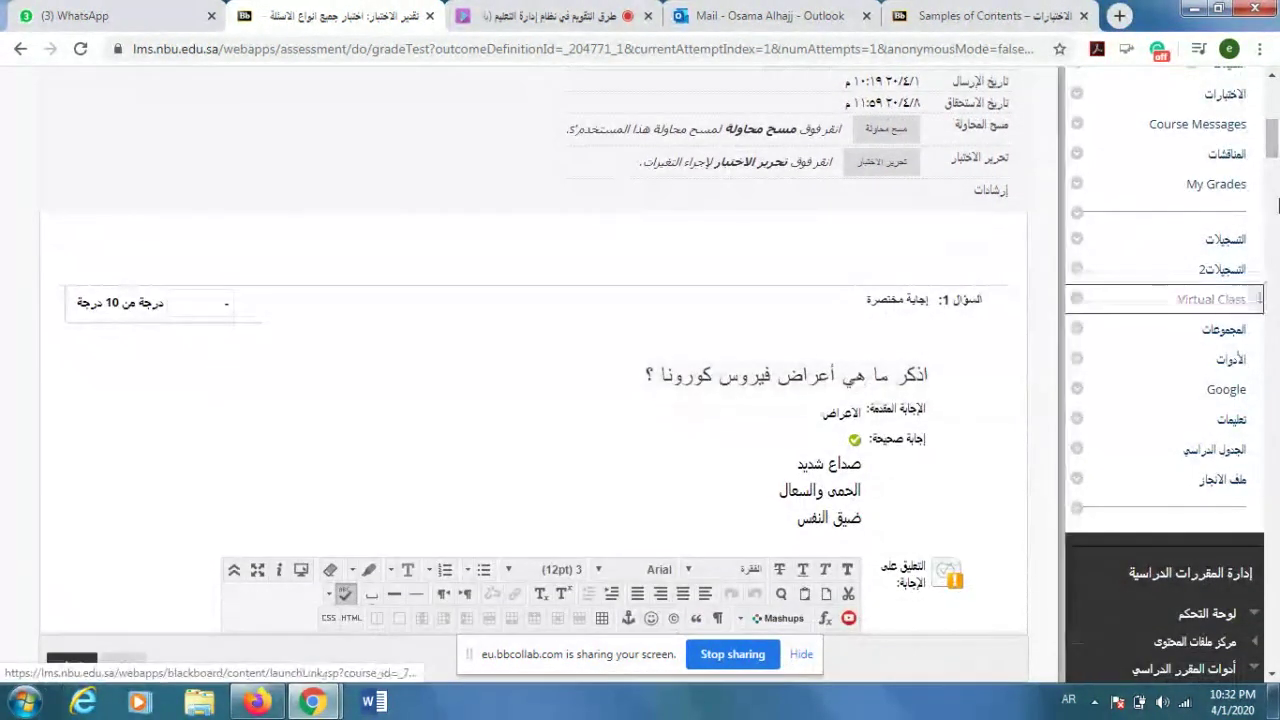
scroll(1273, 150, "down", 2)
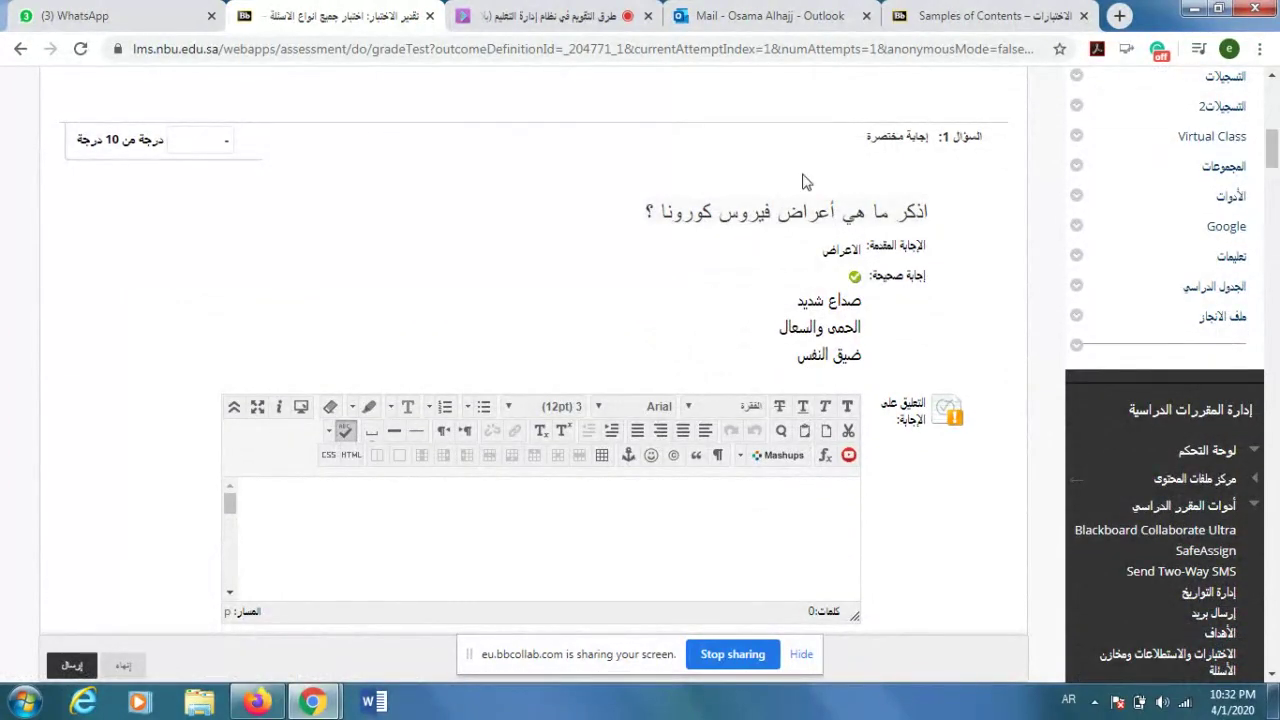
left_click(229, 142)
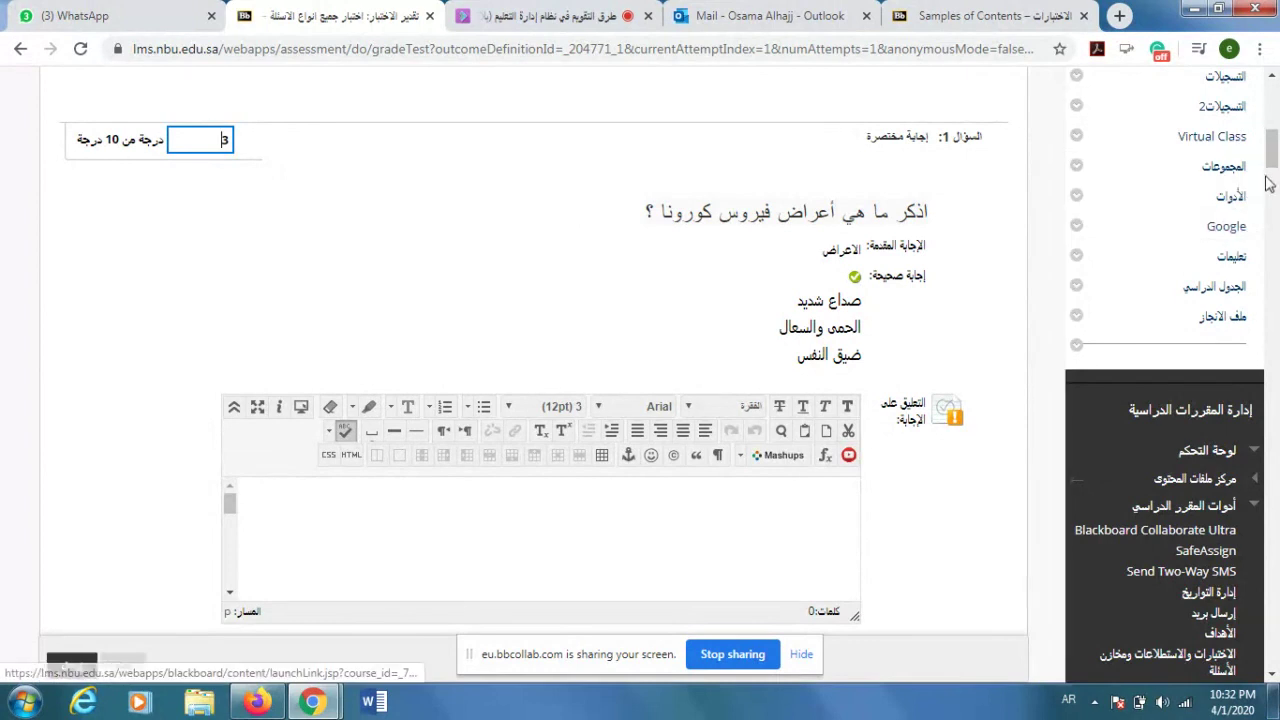
left_click_drag(1270, 165, 1272, 243)
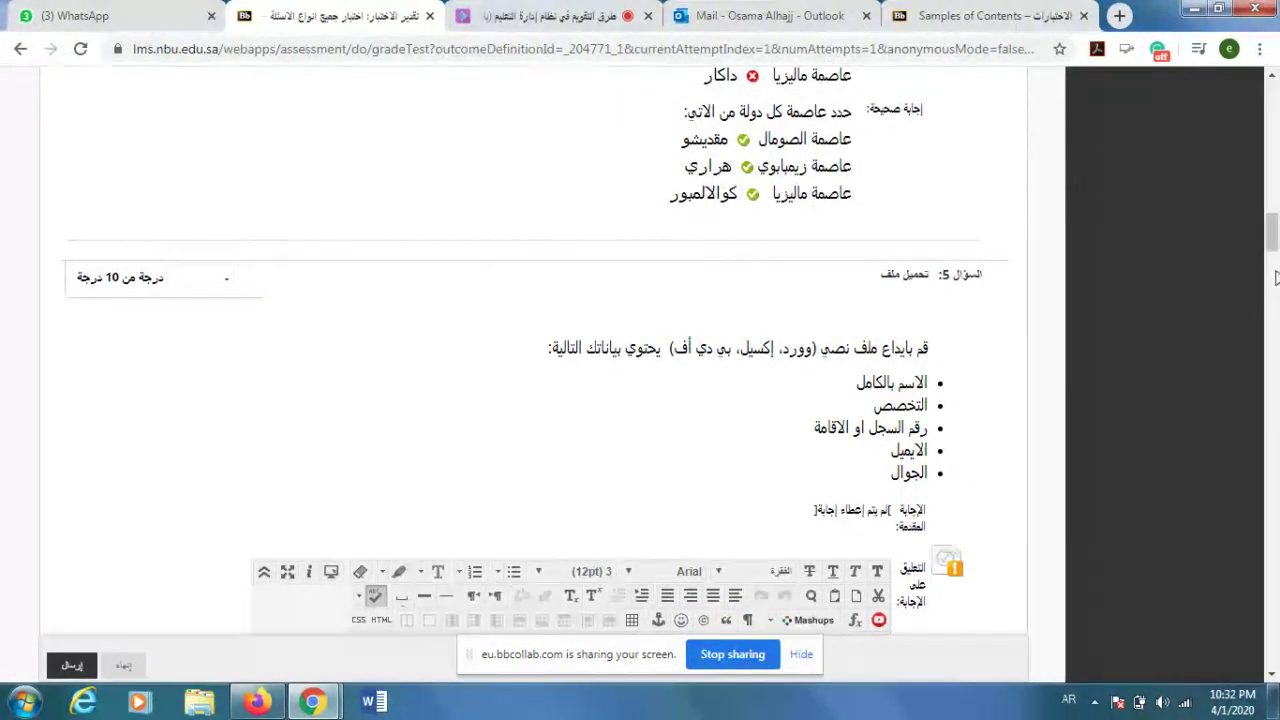
Enter a grade of 5 for Question 5 of the student's attempt.
scroll(817, 347, "down", 1)
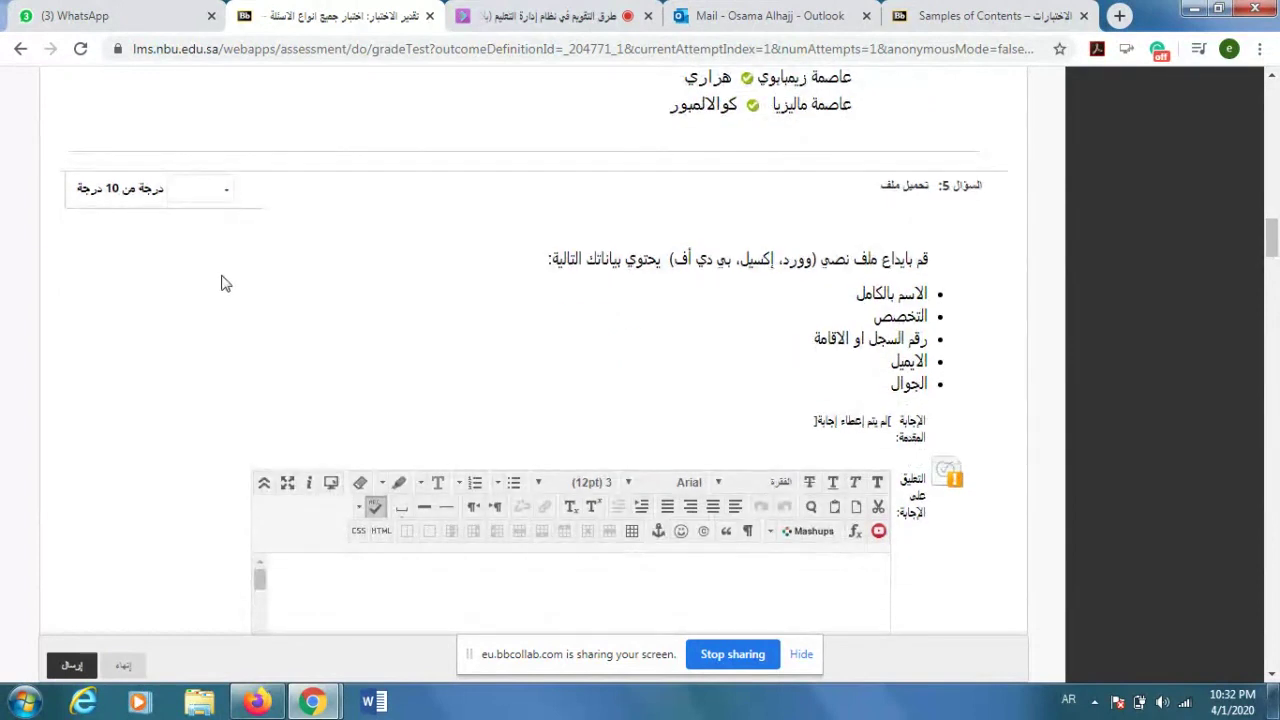
left_click(214, 186)
left_click(214, 186)
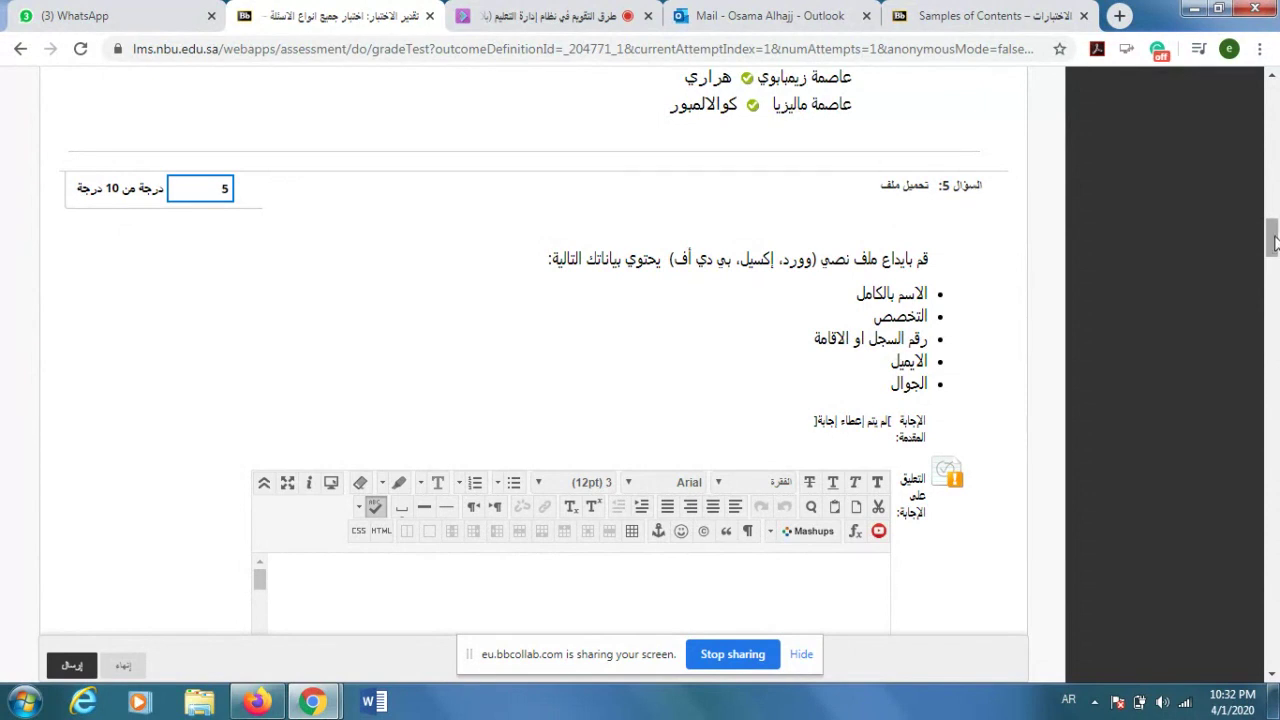
scroll(1275, 265, "down", 4)
left_click_drag(1275, 265, 1272, 397)
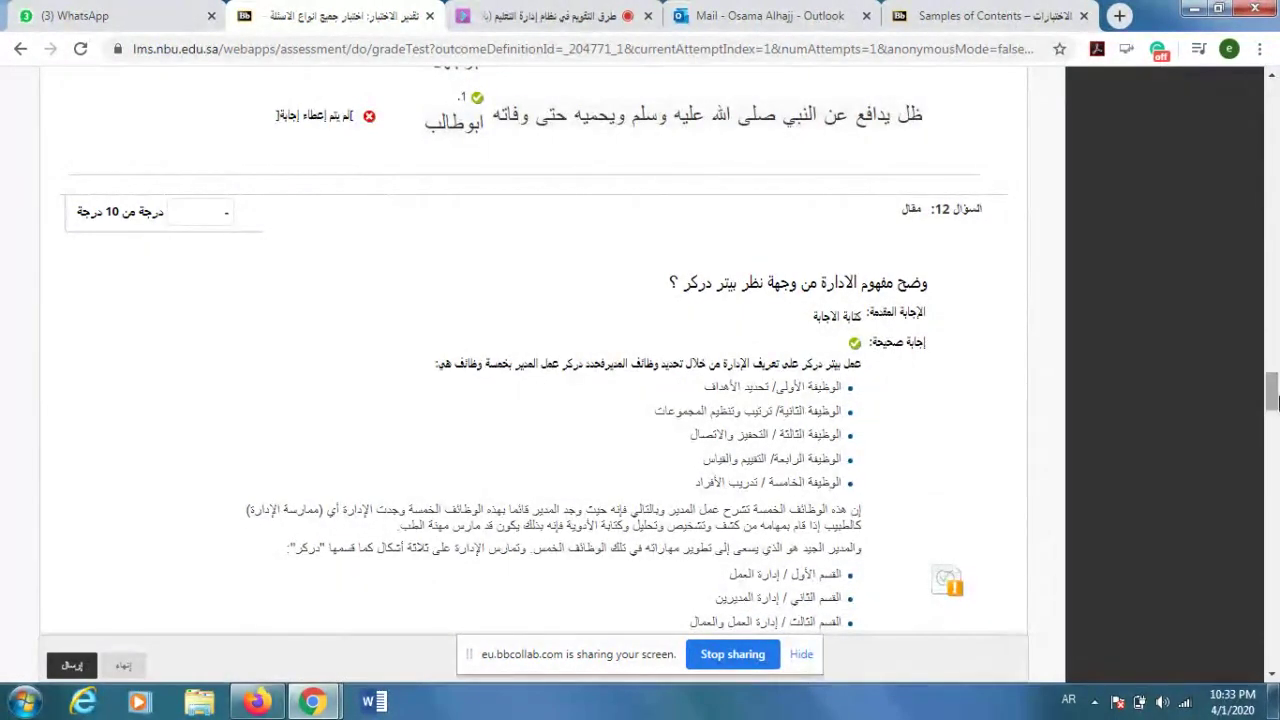
left_click_drag(1272, 392, 1272, 400)
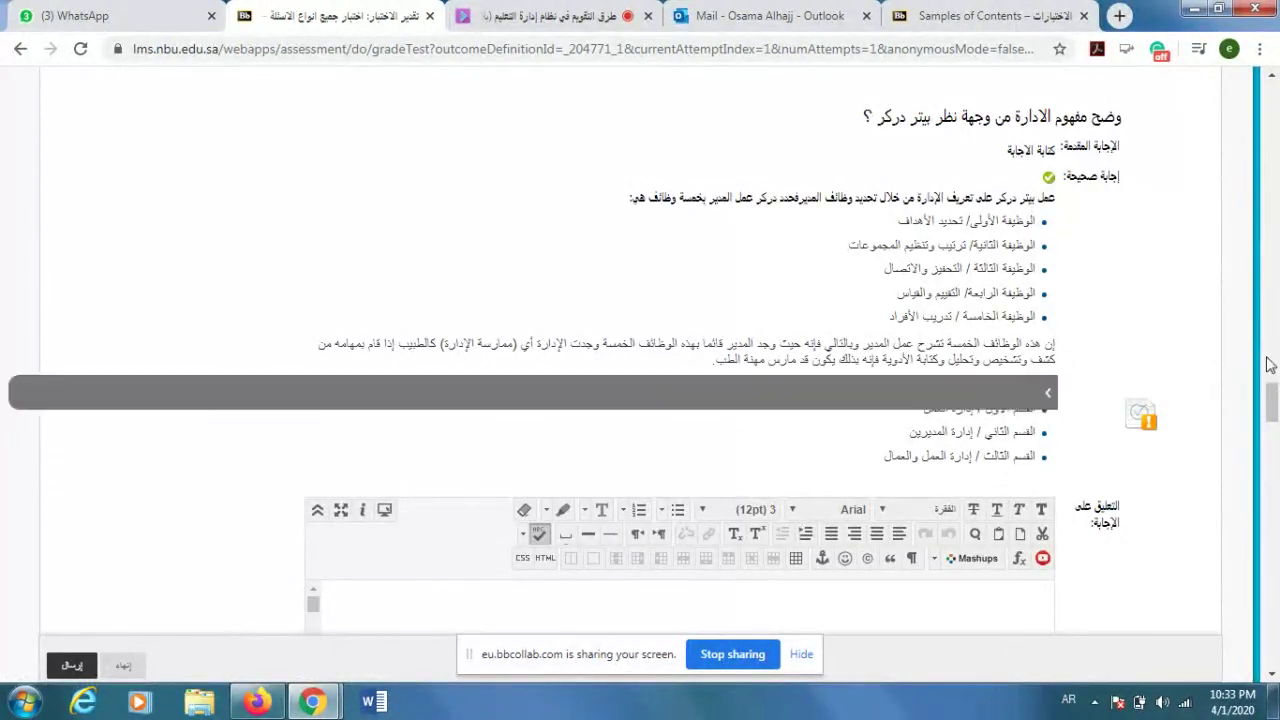
Grade Question 12 as 7 out of 10 and submit the attempt's grading.
scroll(1273, 398, "up", 4)
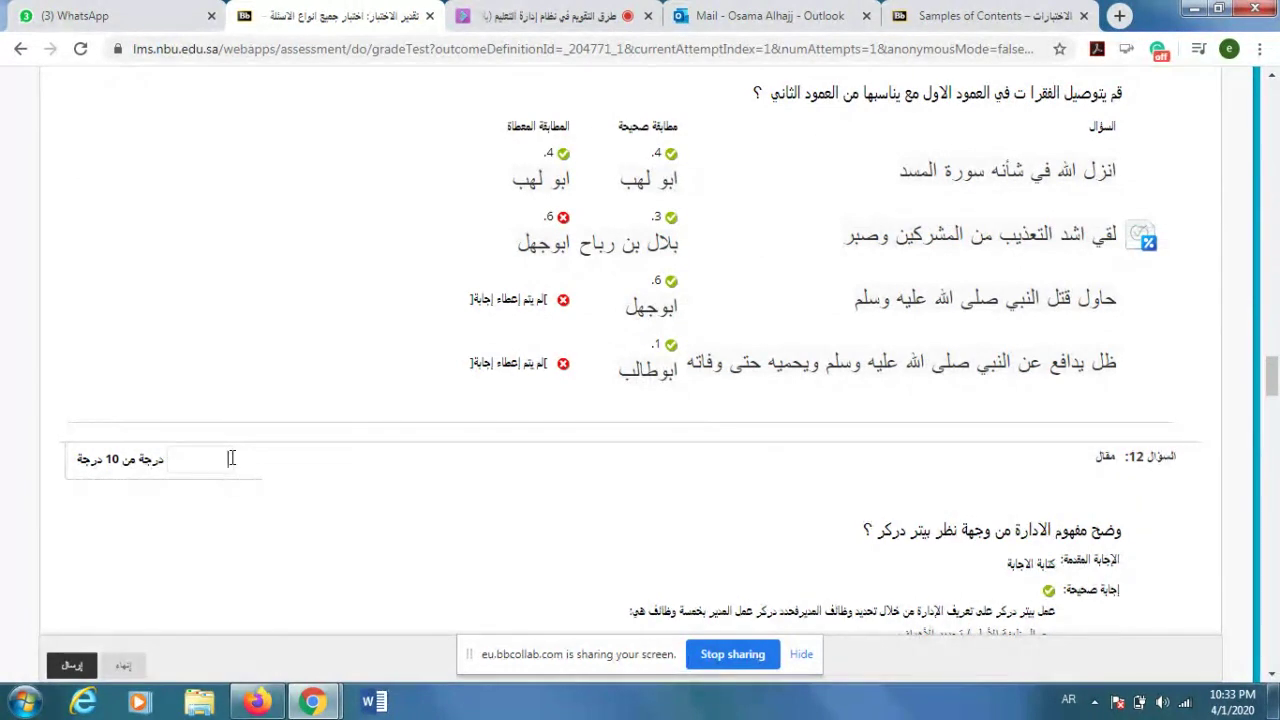
left_click(228, 458)
type("7")
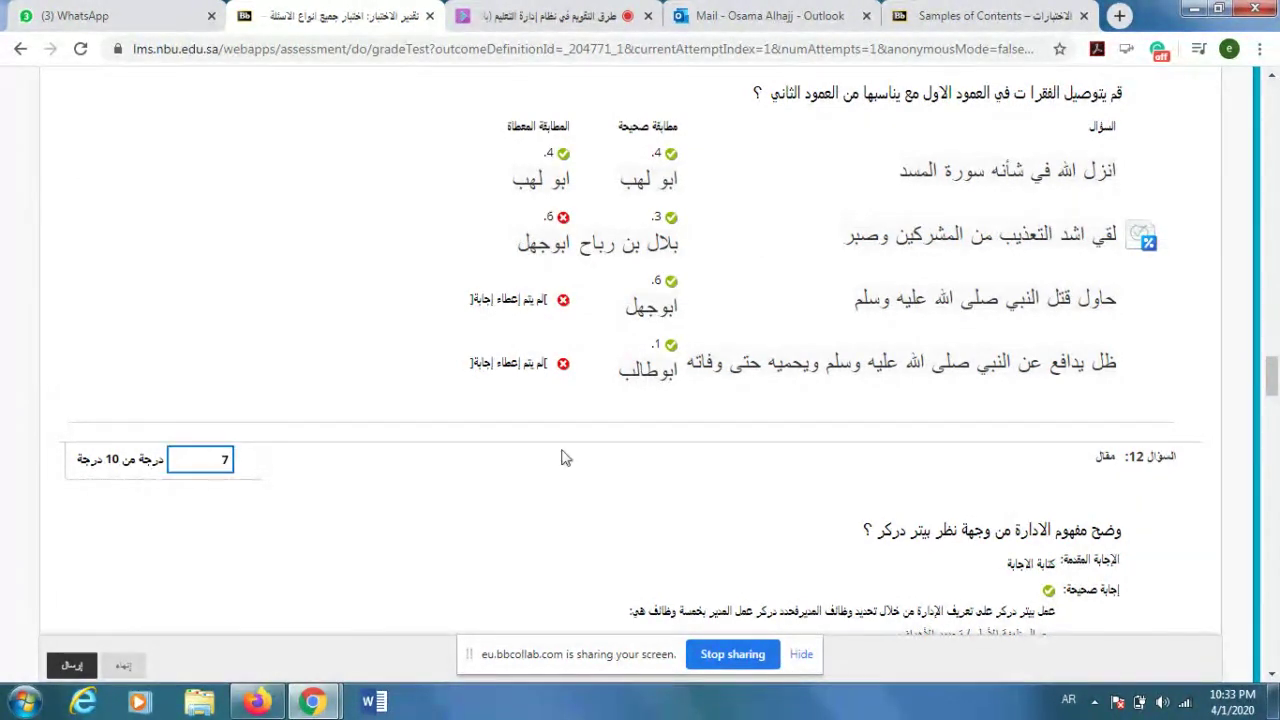
left_click_drag(1273, 378, 1273, 645)
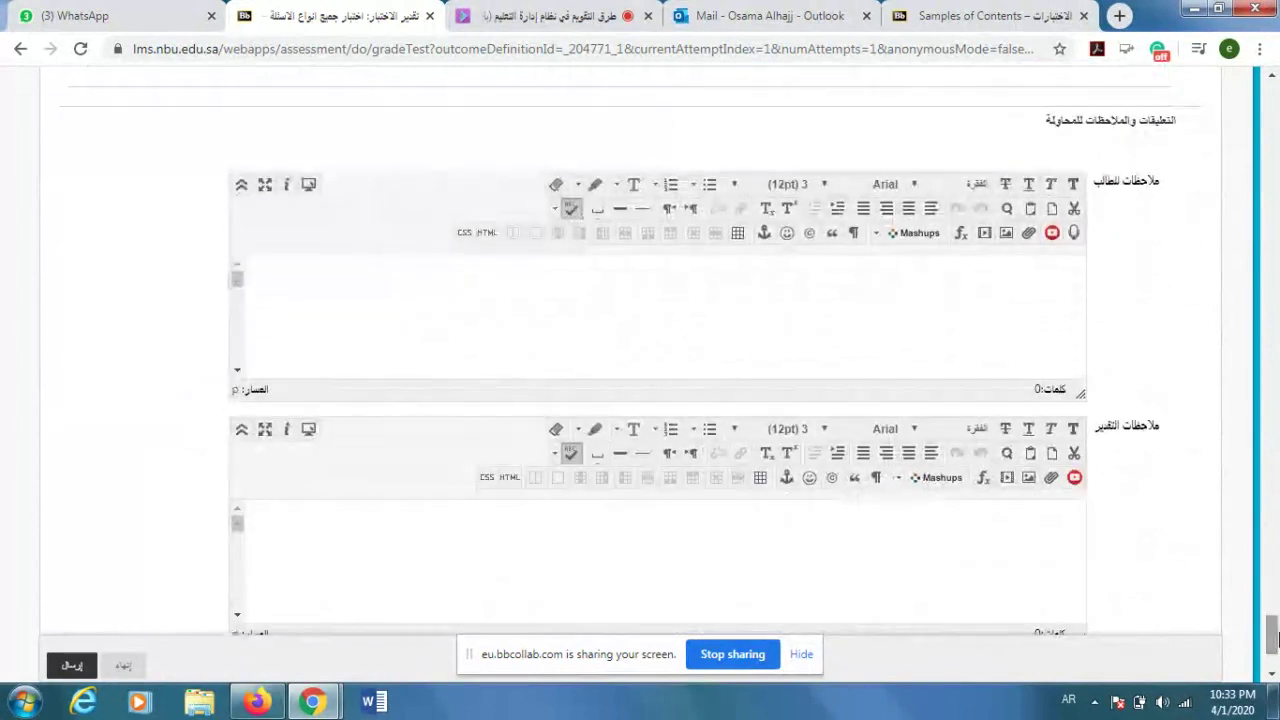
left_click(73, 667)
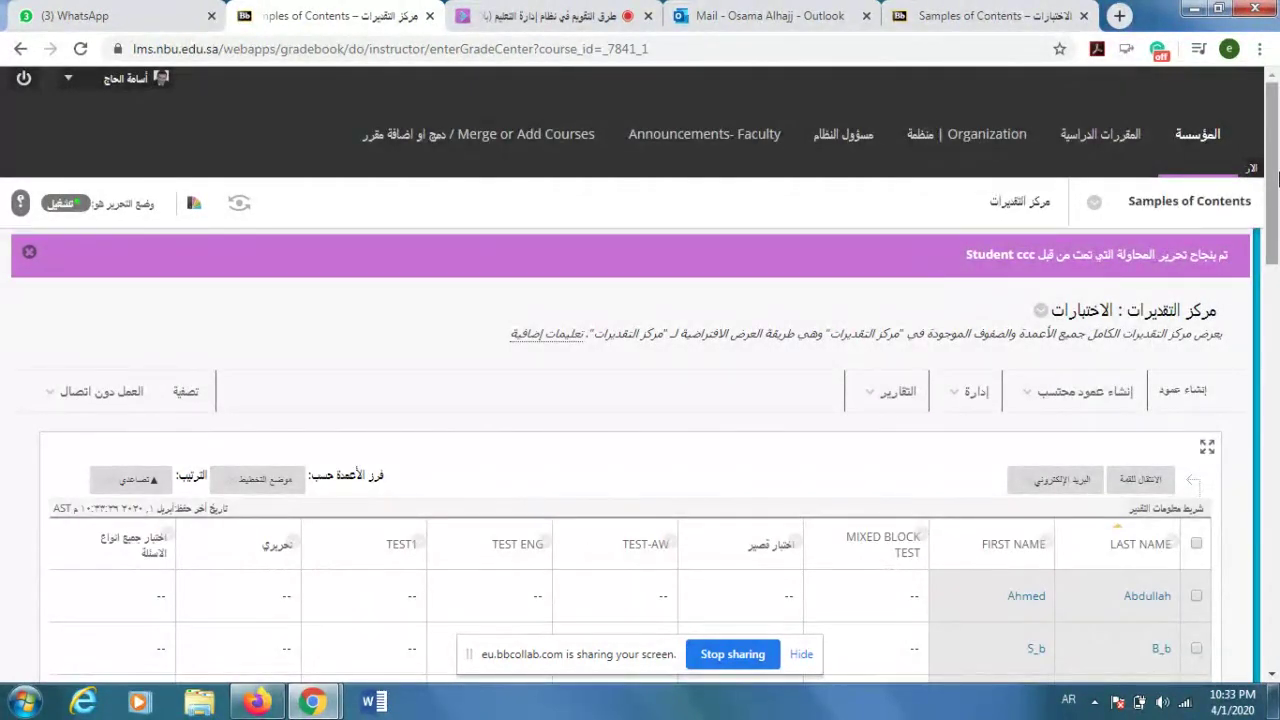
Confirm the student's test score now reads 79.99999, then switch to the Blackboard Collaborate session.
left_click_drag(1276, 176, 1276, 233)
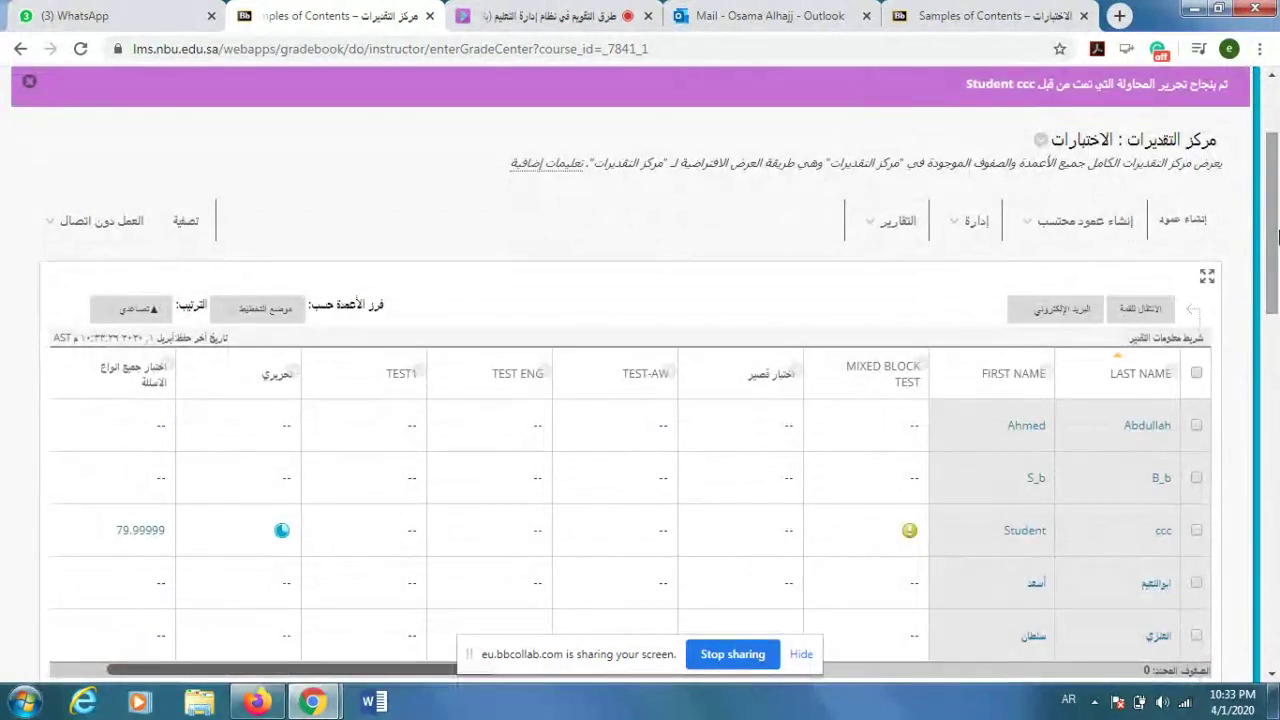
left_click(565, 12)
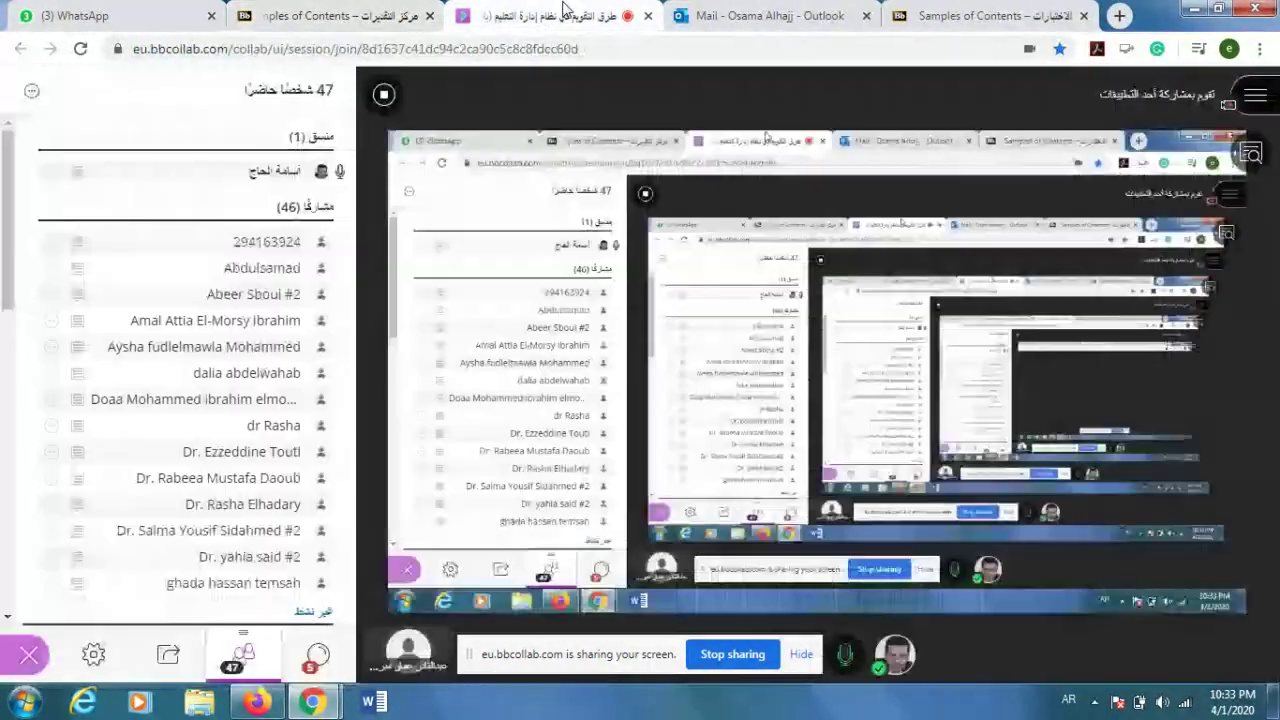
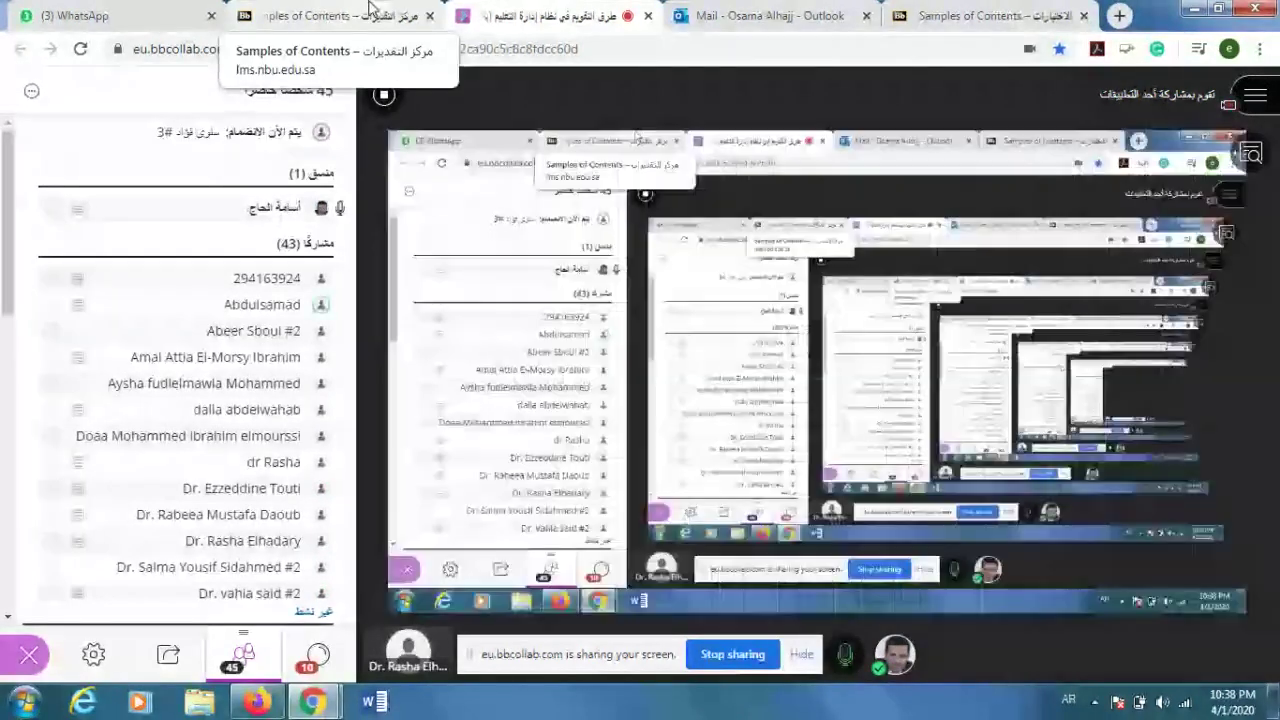
Switch to the browser tab showing the course's Grade Center for the tests.
left_click(335, 15)
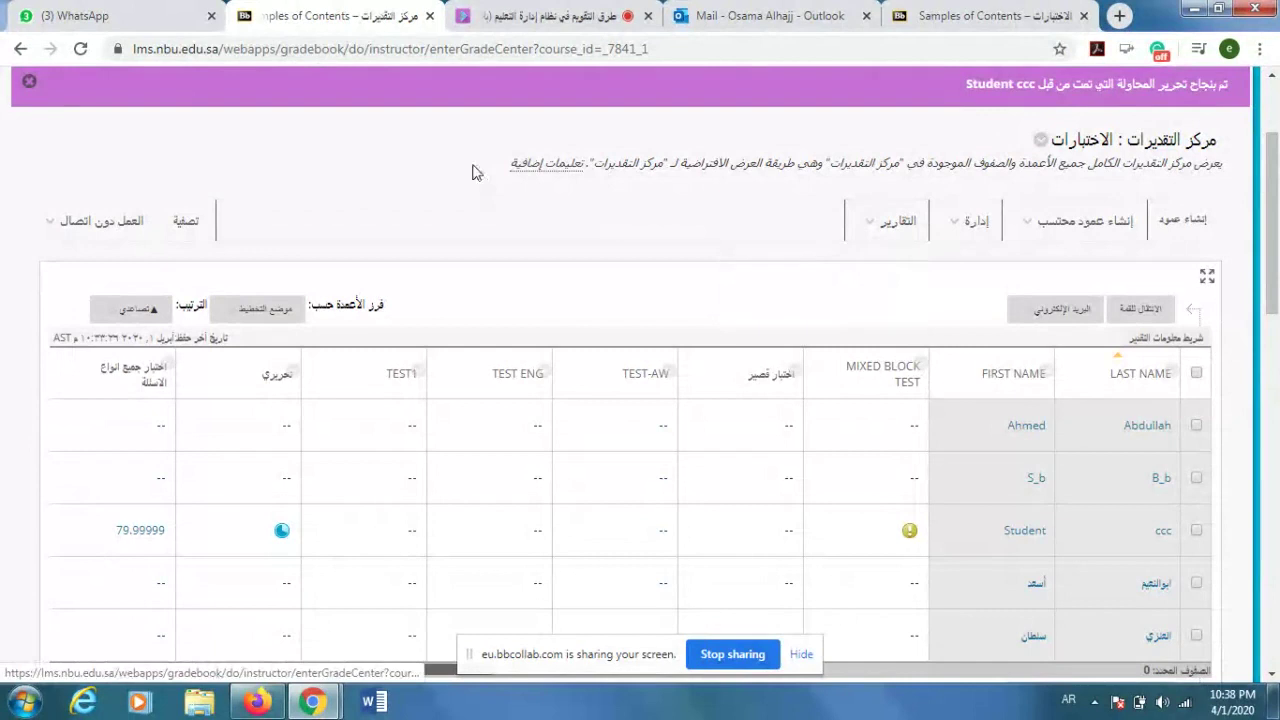
Restore the browser and go to the course's Tests (الاختبارات) area from the course menu.
mouse_move(312, 702)
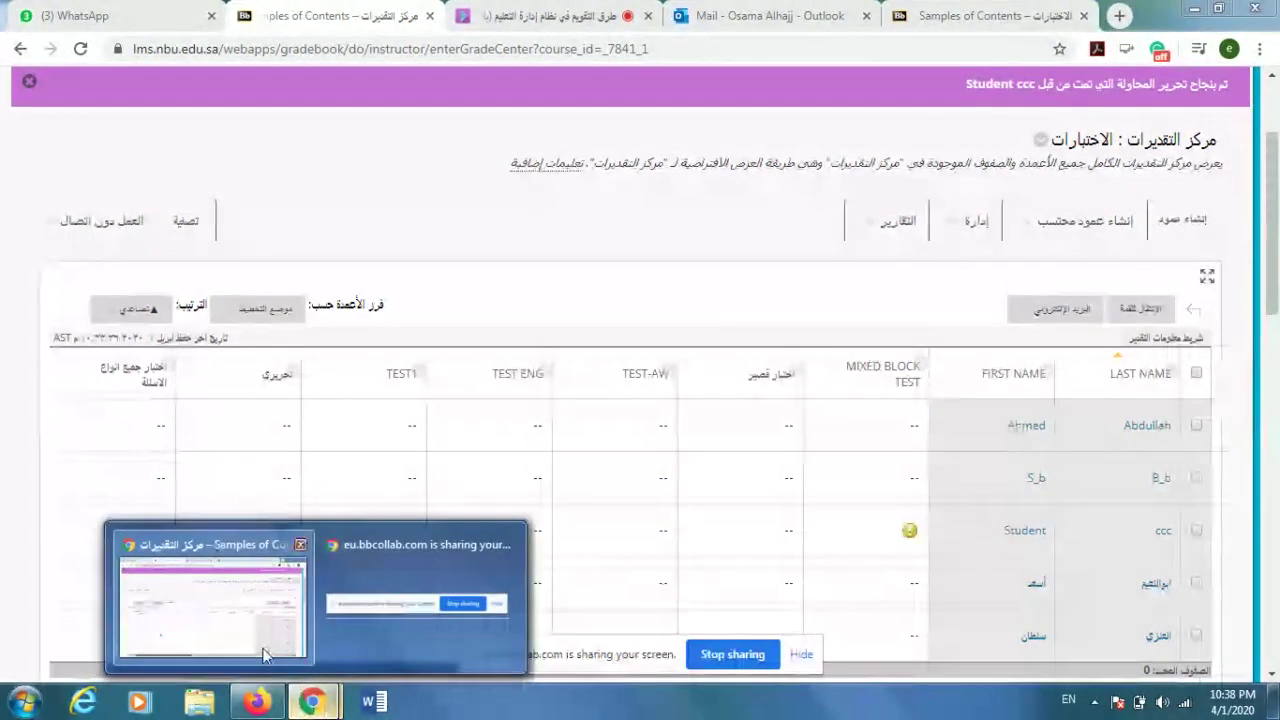
left_click(212, 606)
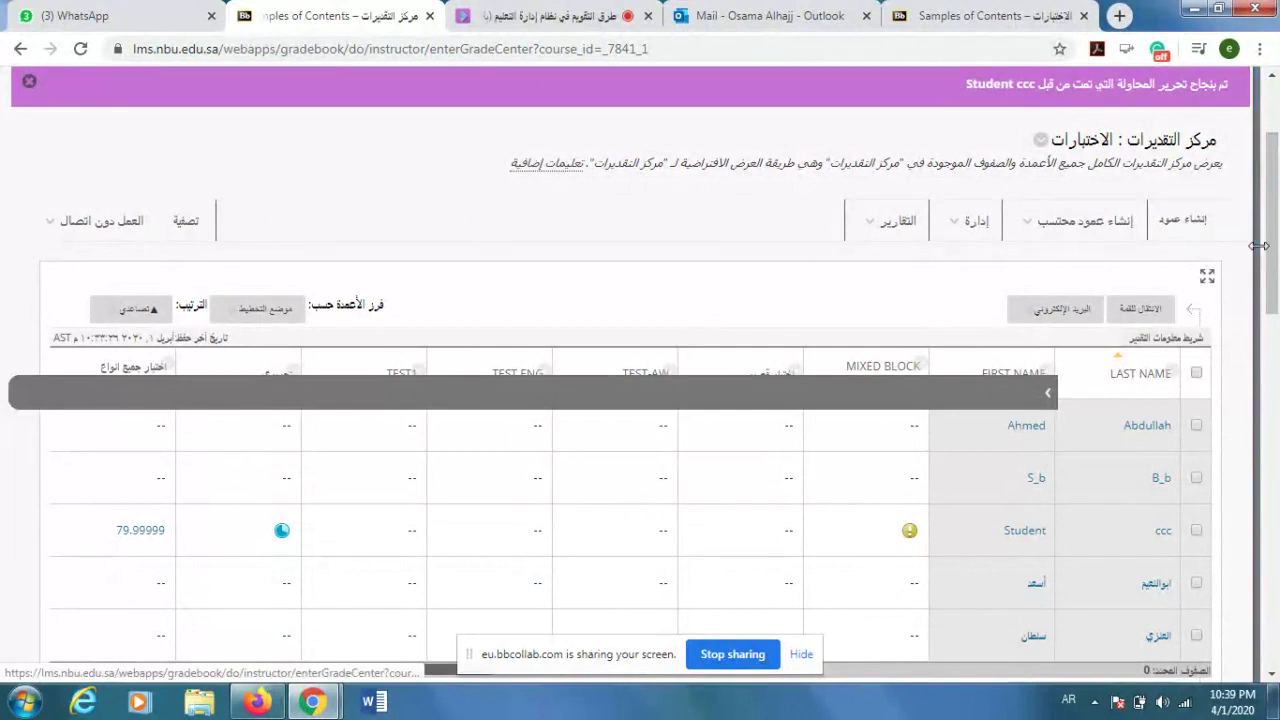
left_click(1260, 246)
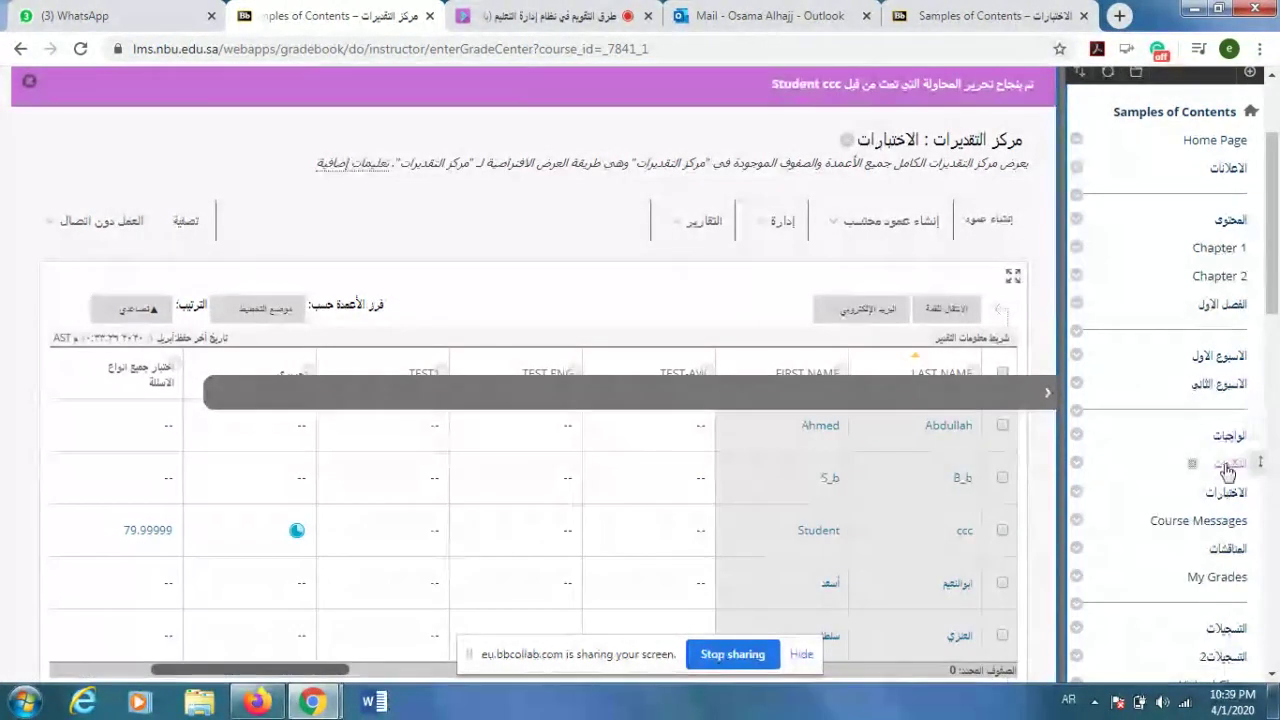
left_click(1229, 492)
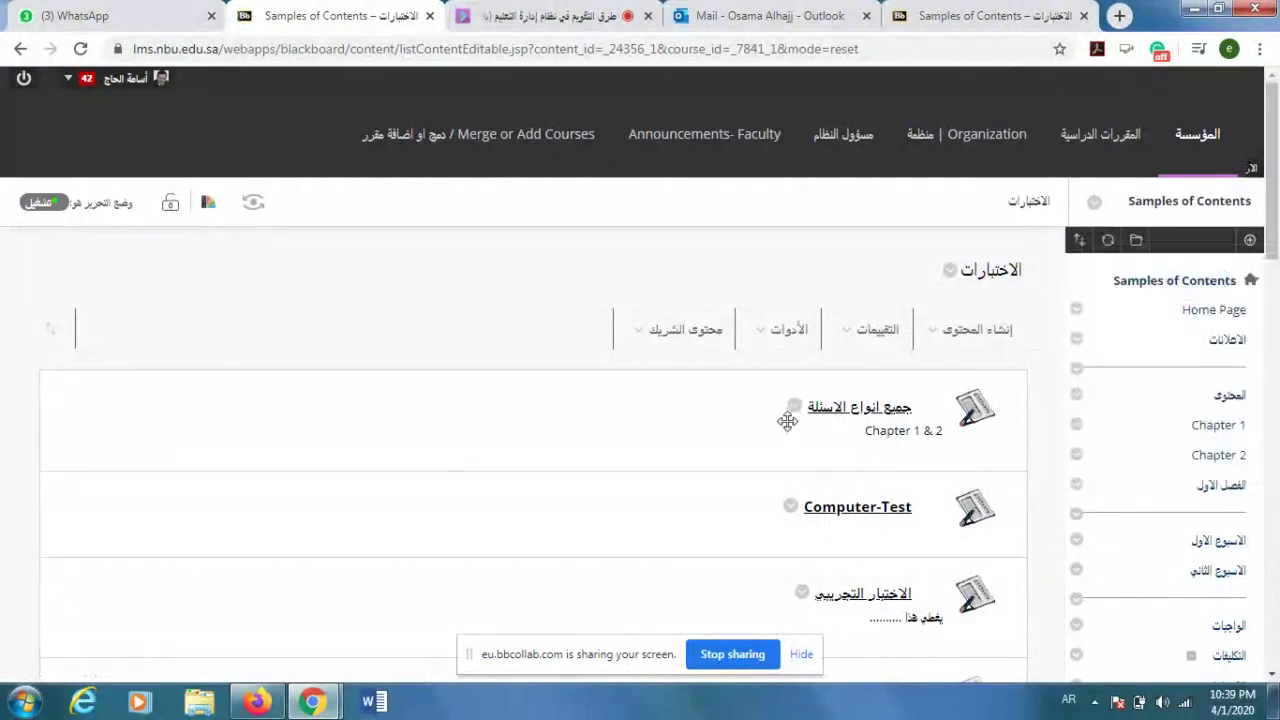
left_click(792, 408)
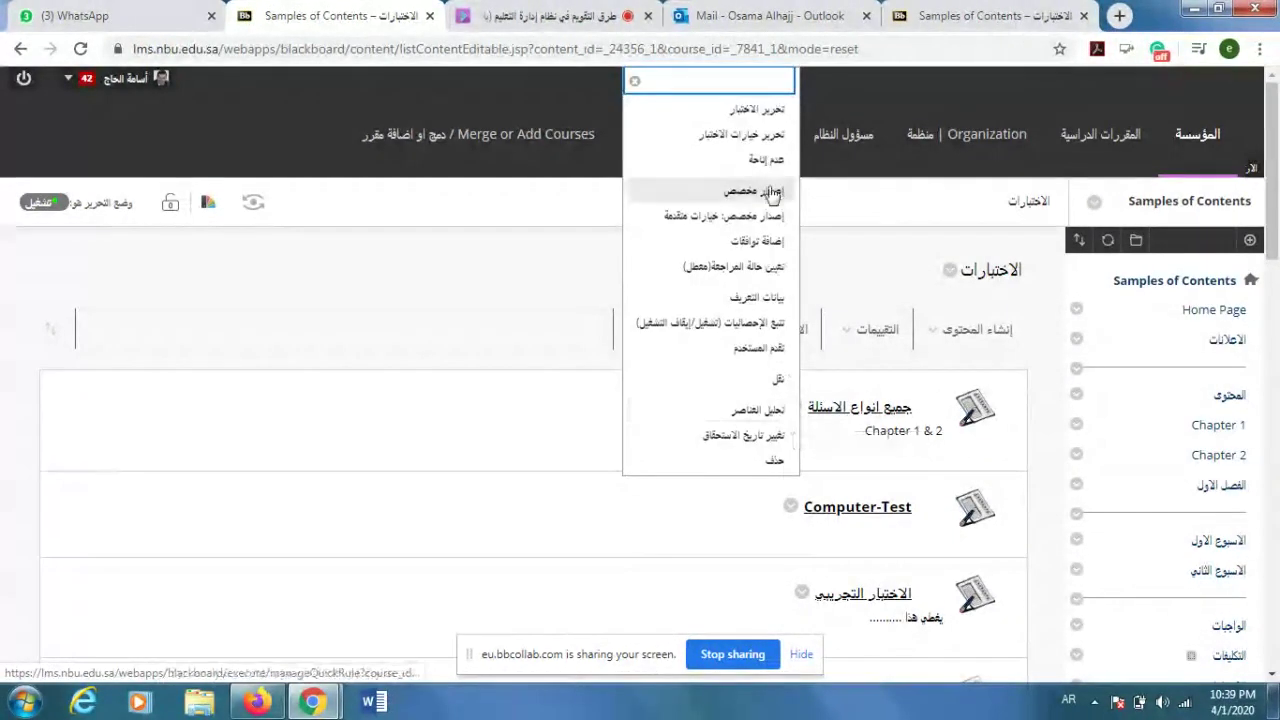
left_click(741, 146)
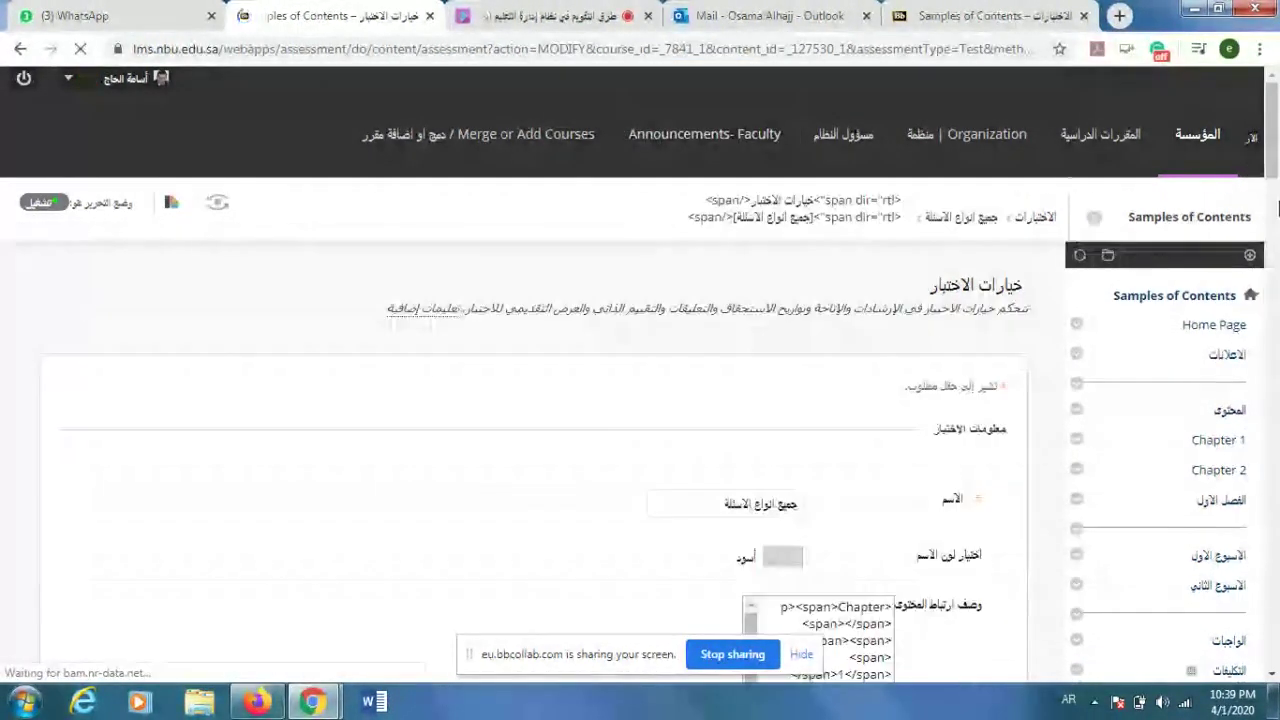
left_click_drag(1277, 178, 1276, 464)
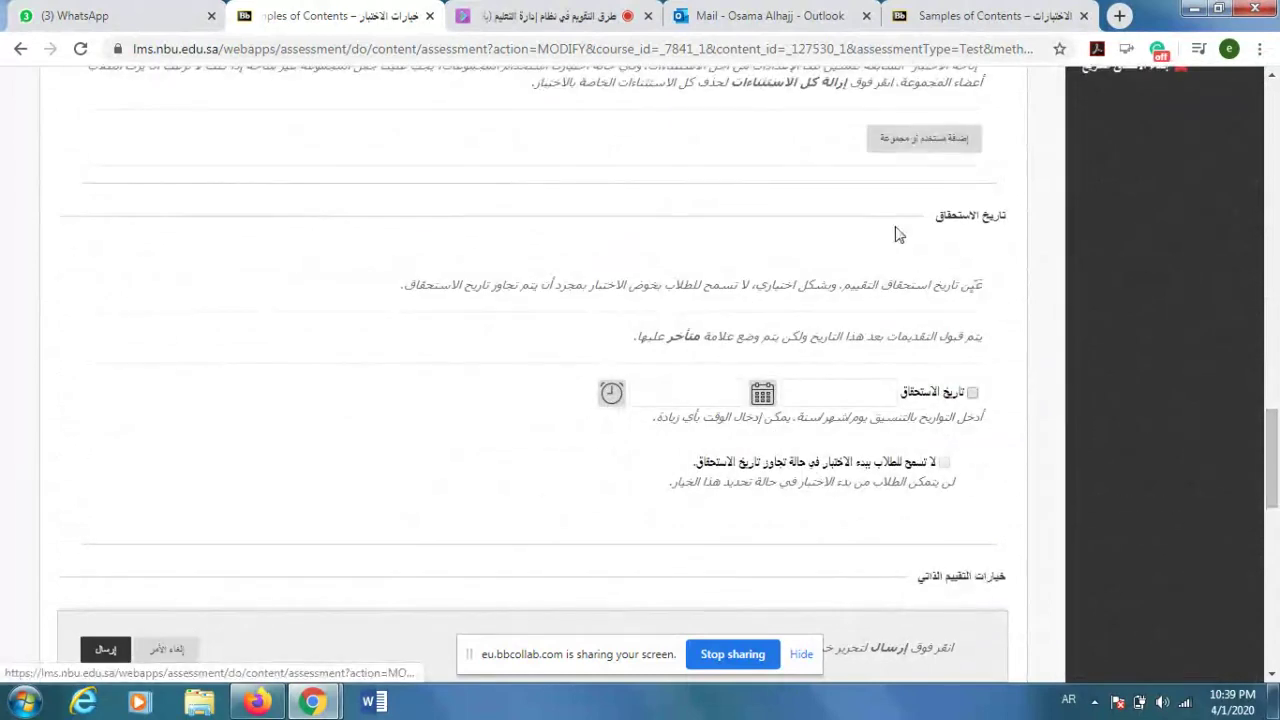
left_click_drag(924, 220, 955, 213)
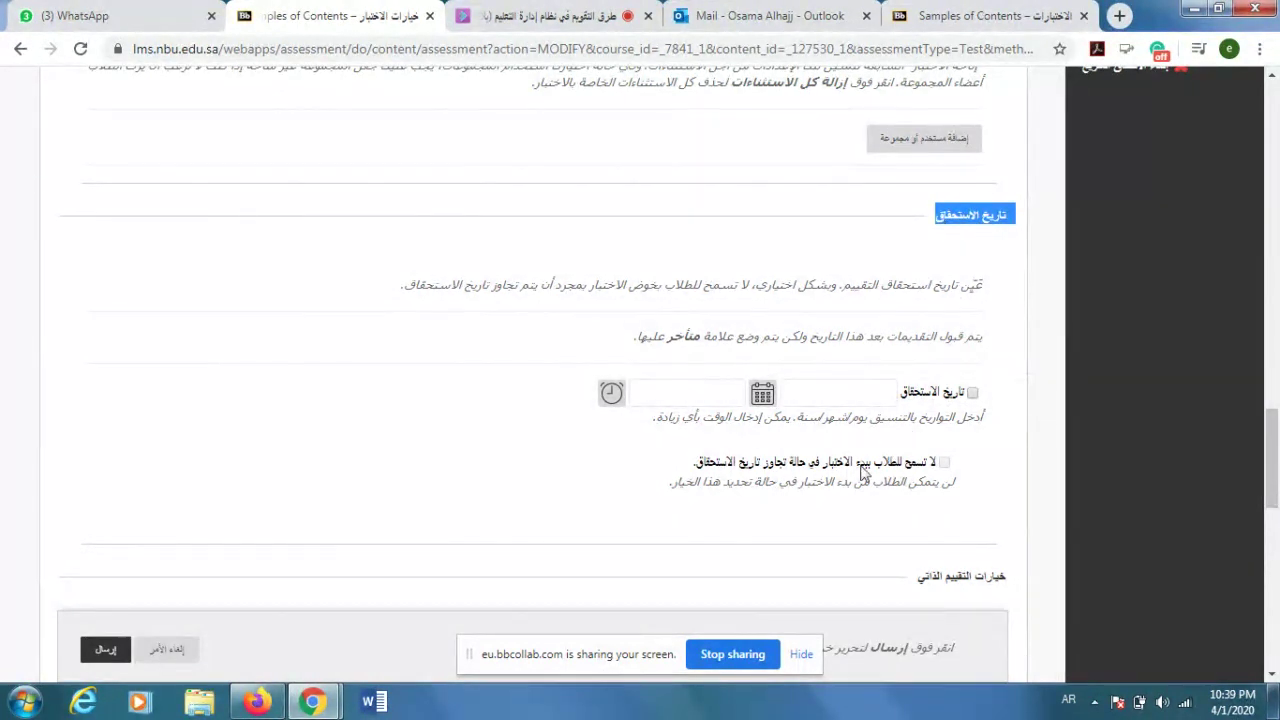
left_click_drag(1275, 472, 1276, 135)
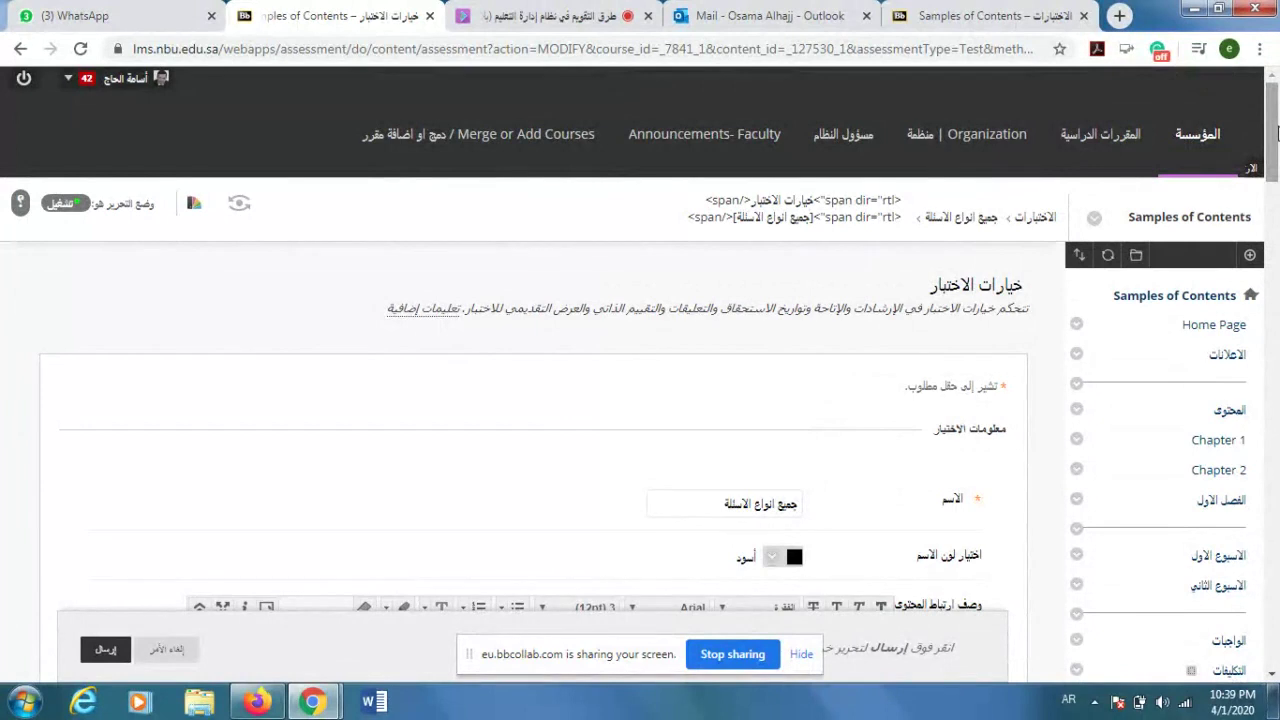
left_click(172, 656)
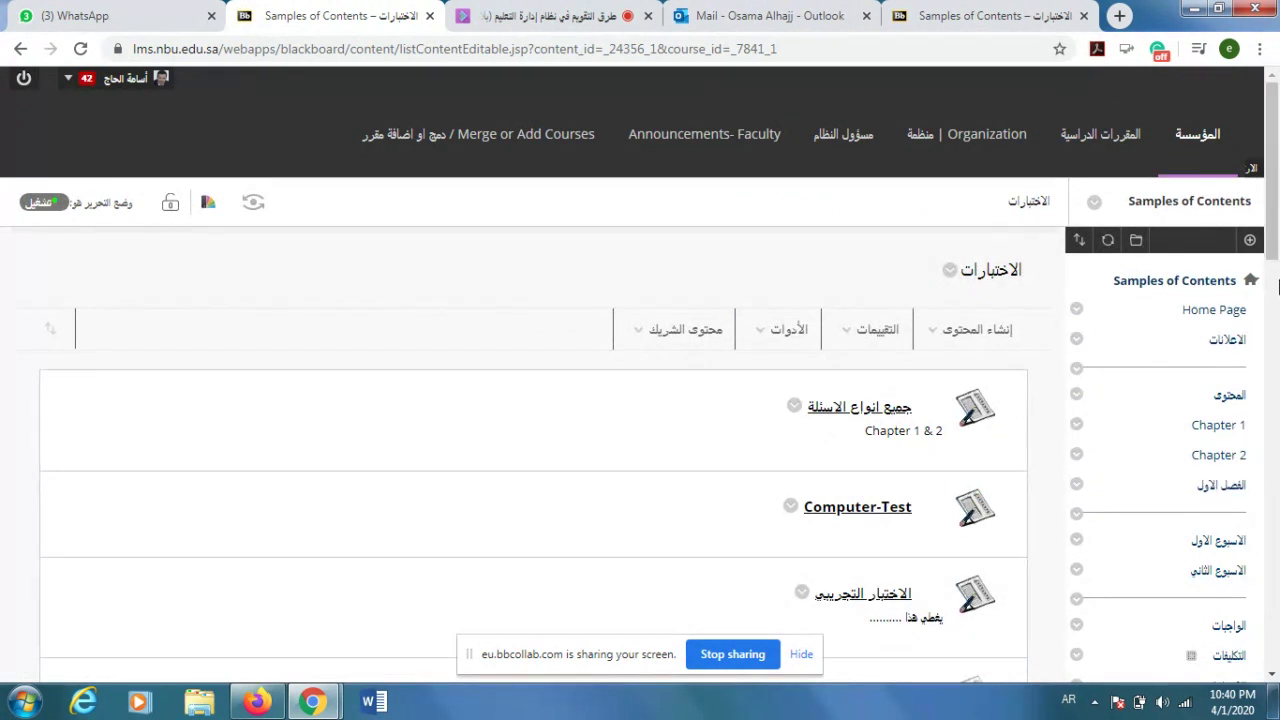
In the tests area, choose Assessments > Test to add a new test.
left_click_drag(1272, 218, 1277, 248)
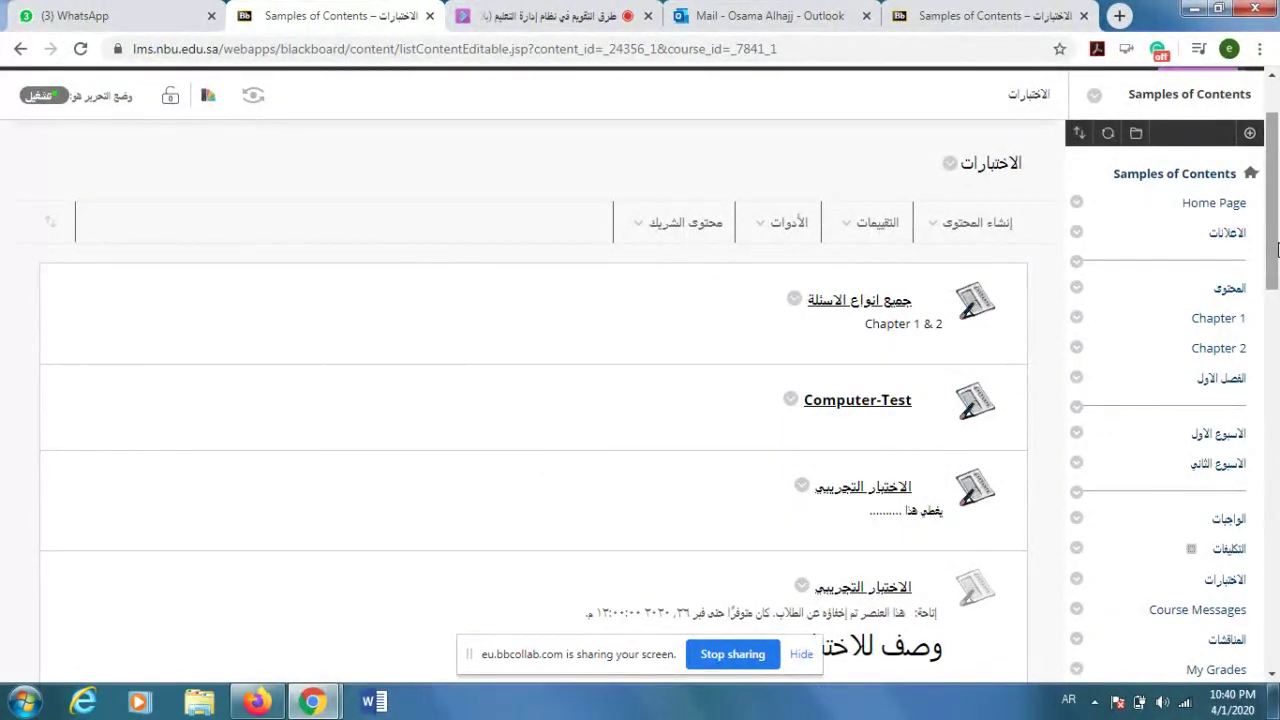
left_click_drag(1276, 240, 1277, 349)
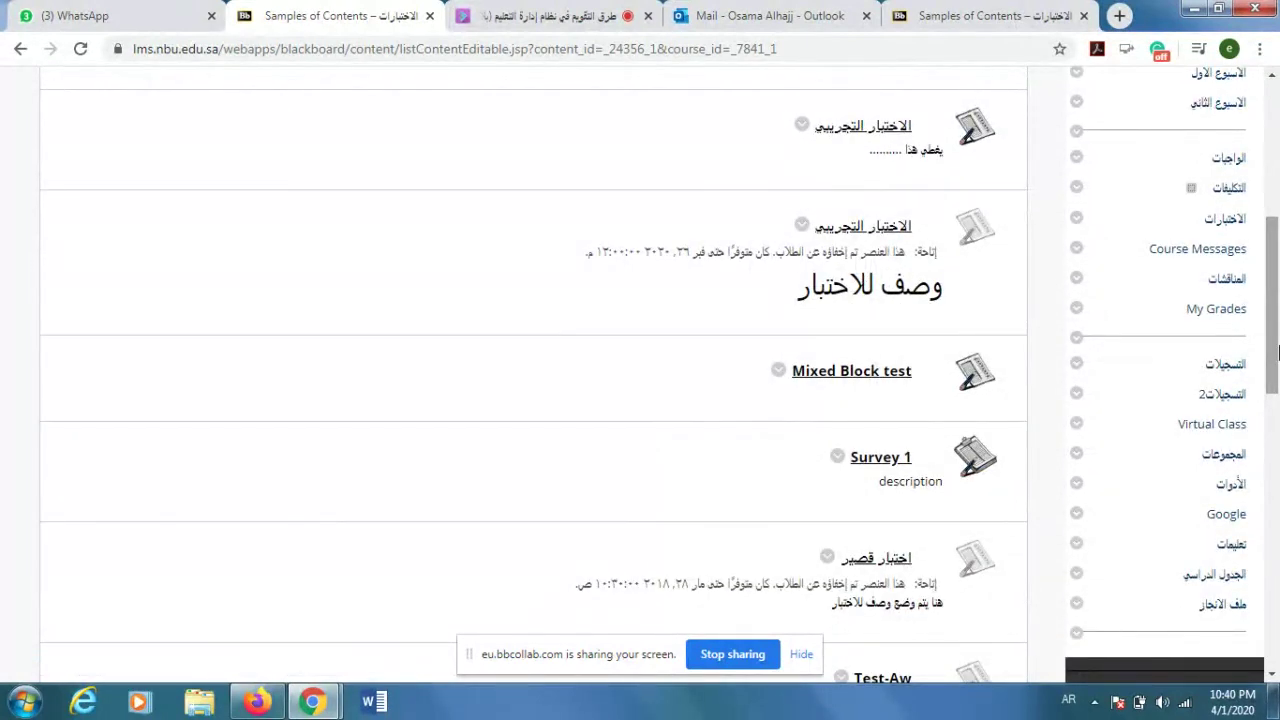
left_click_drag(1277, 349, 1277, 200)
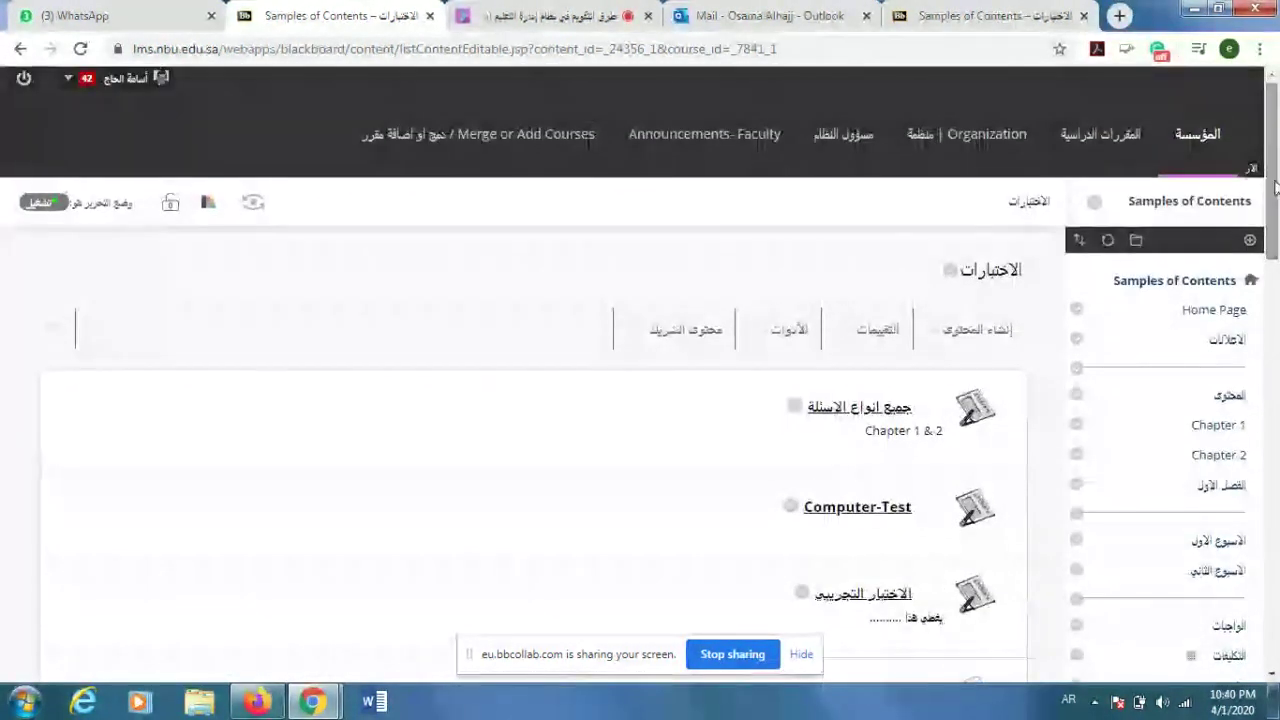
left_click(880, 328)
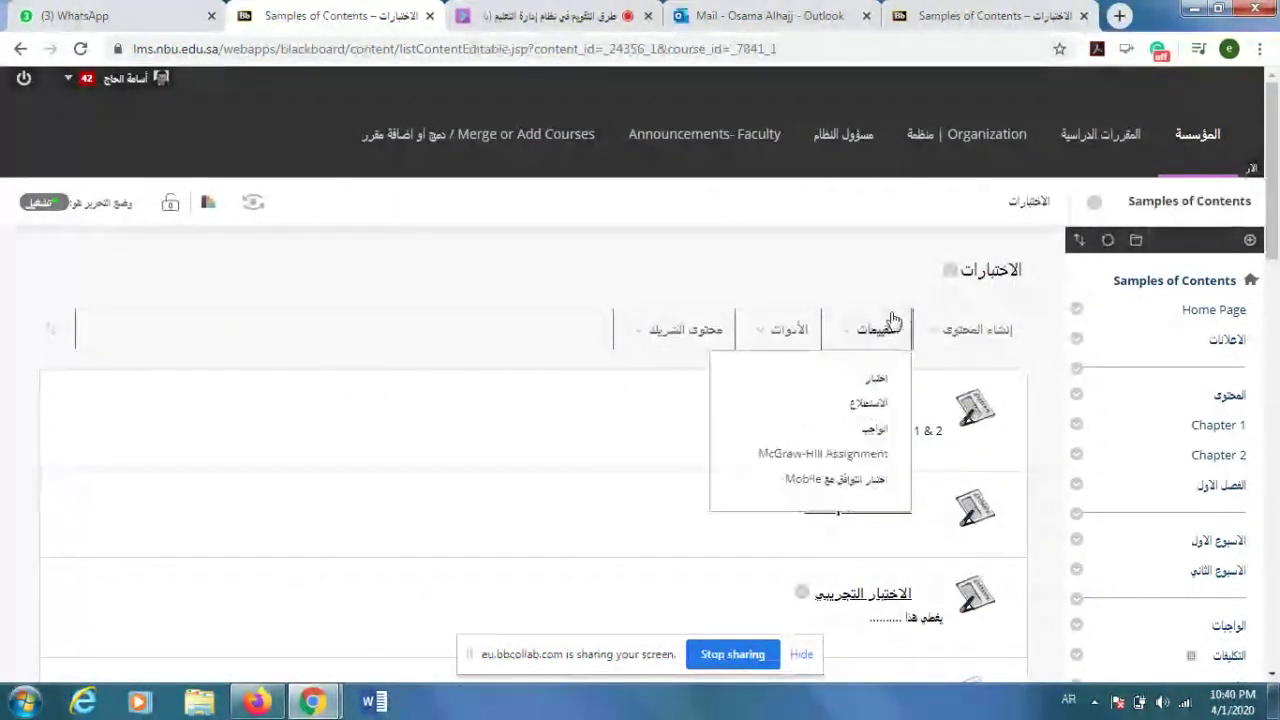
left_click(871, 381)
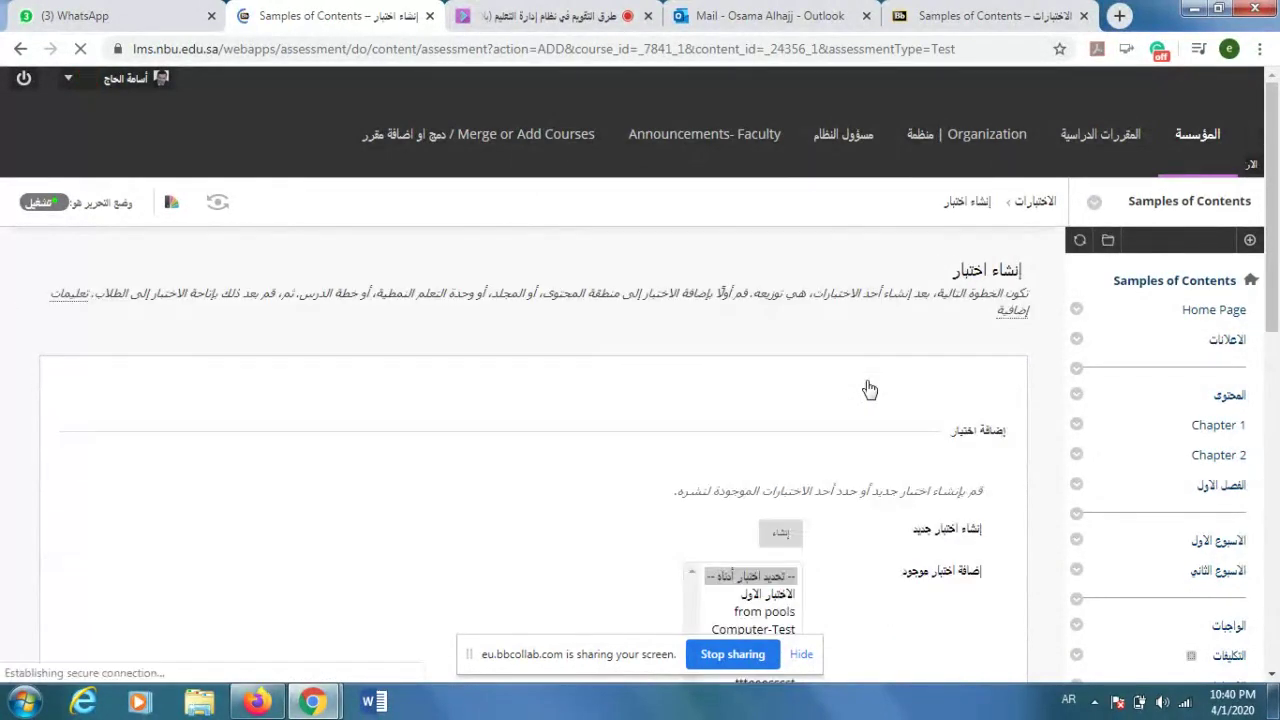
scroll(875, 385, "down", 2)
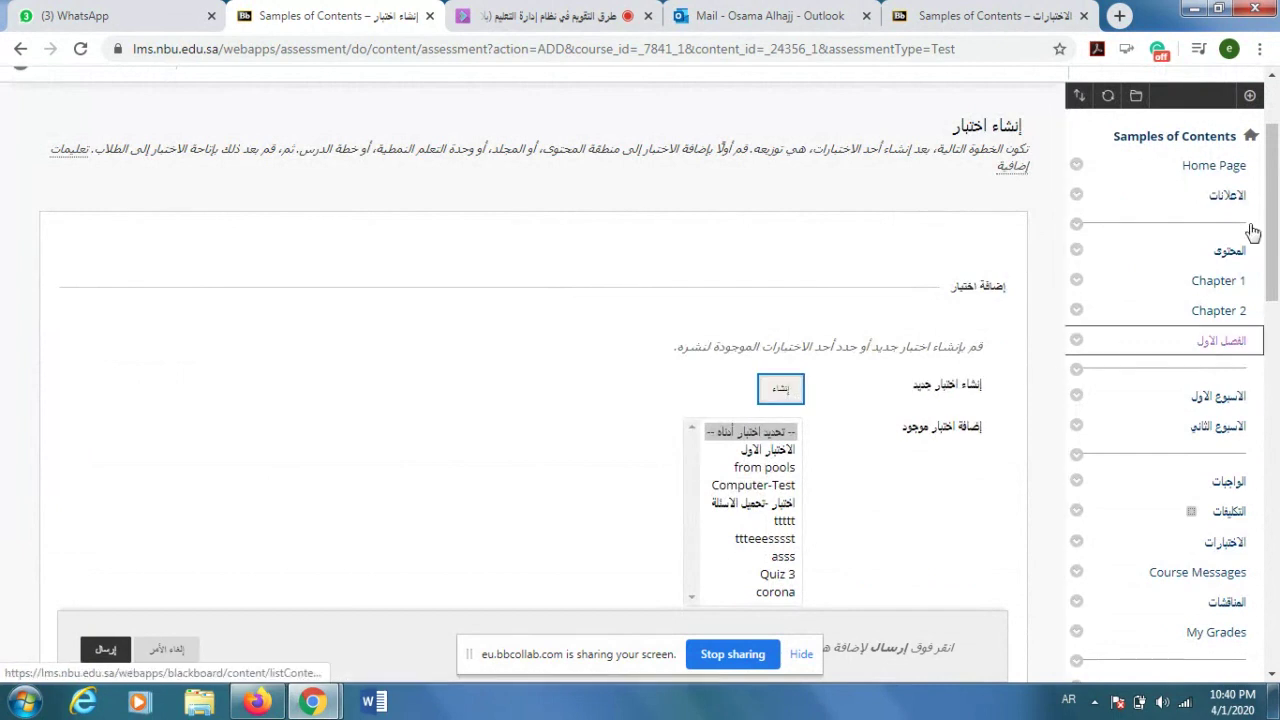
scroll(1249, 236, "down", 1)
Create a new test named 'اختبار 6' and submit it.
left_click(790, 289)
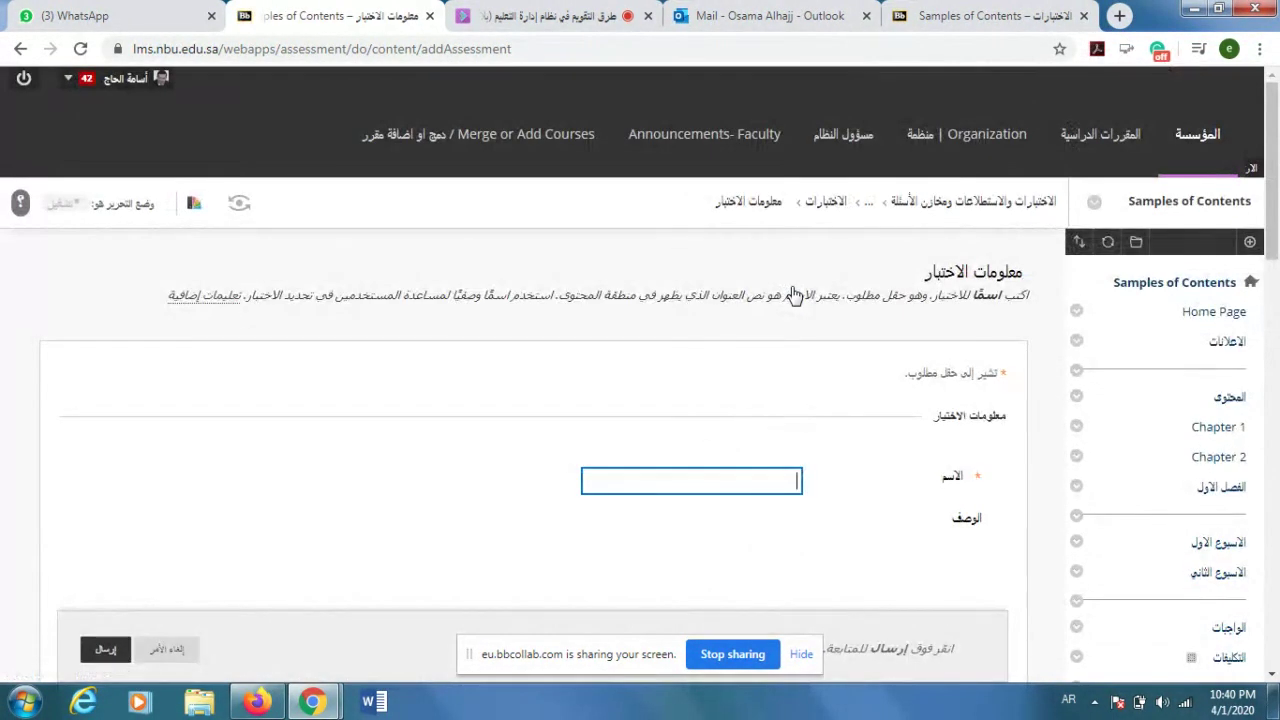
type("ا")
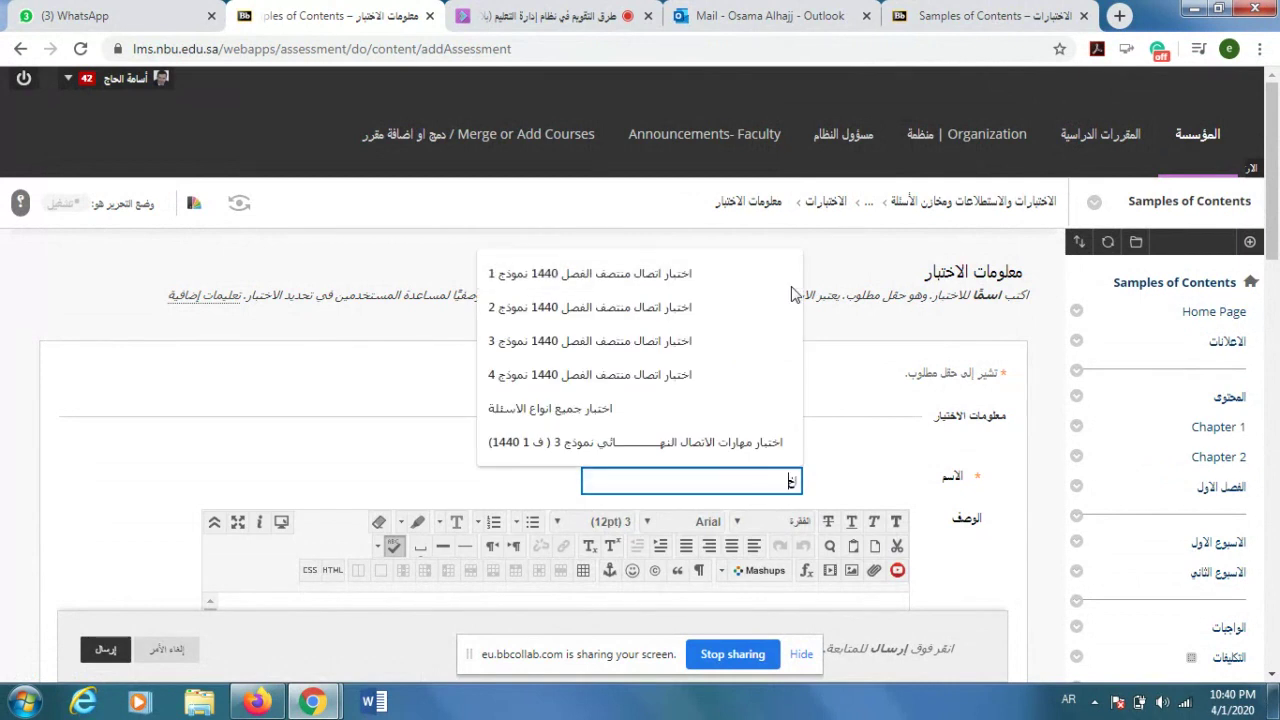
type("ختبار")
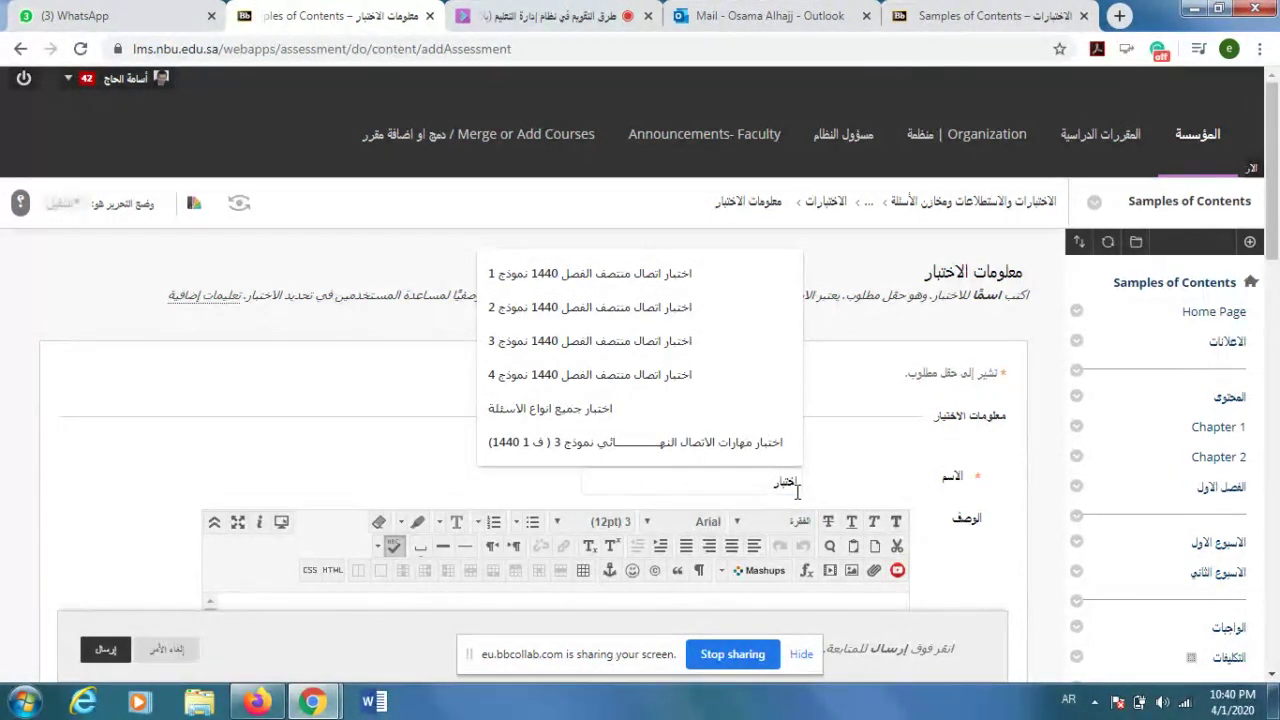
type("6")
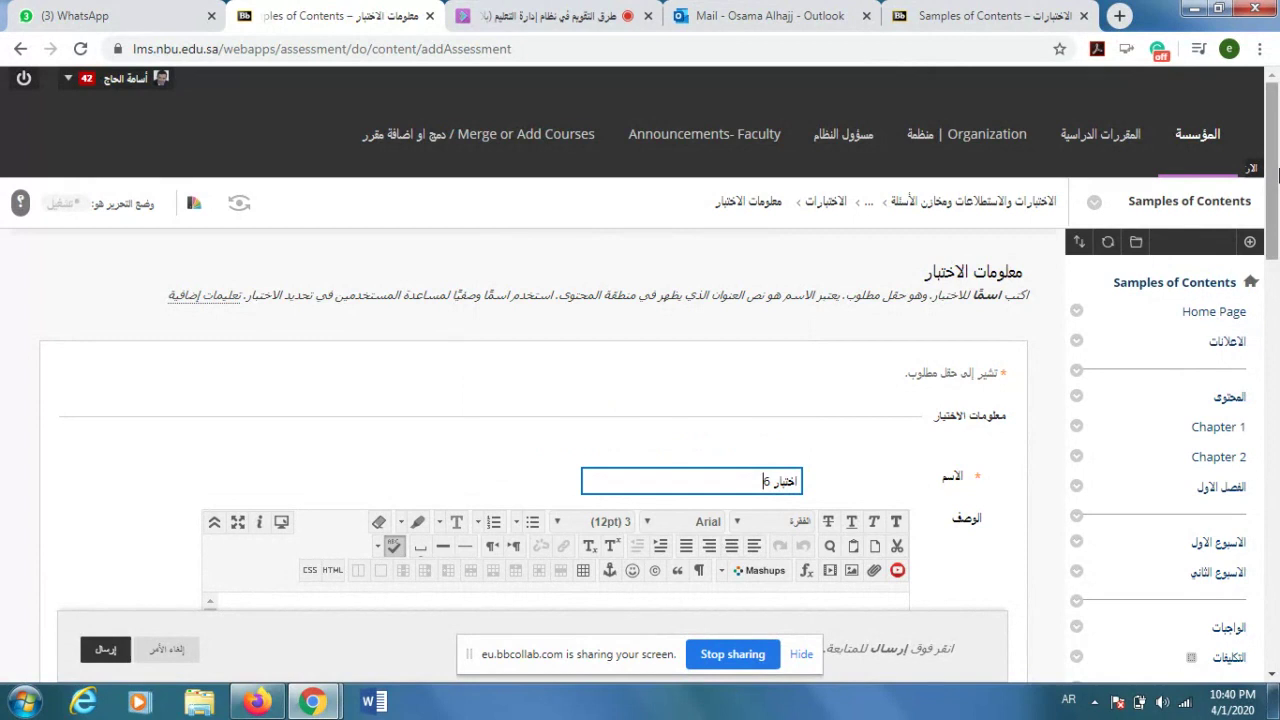
left_click_drag(1276, 162, 1276, 368)
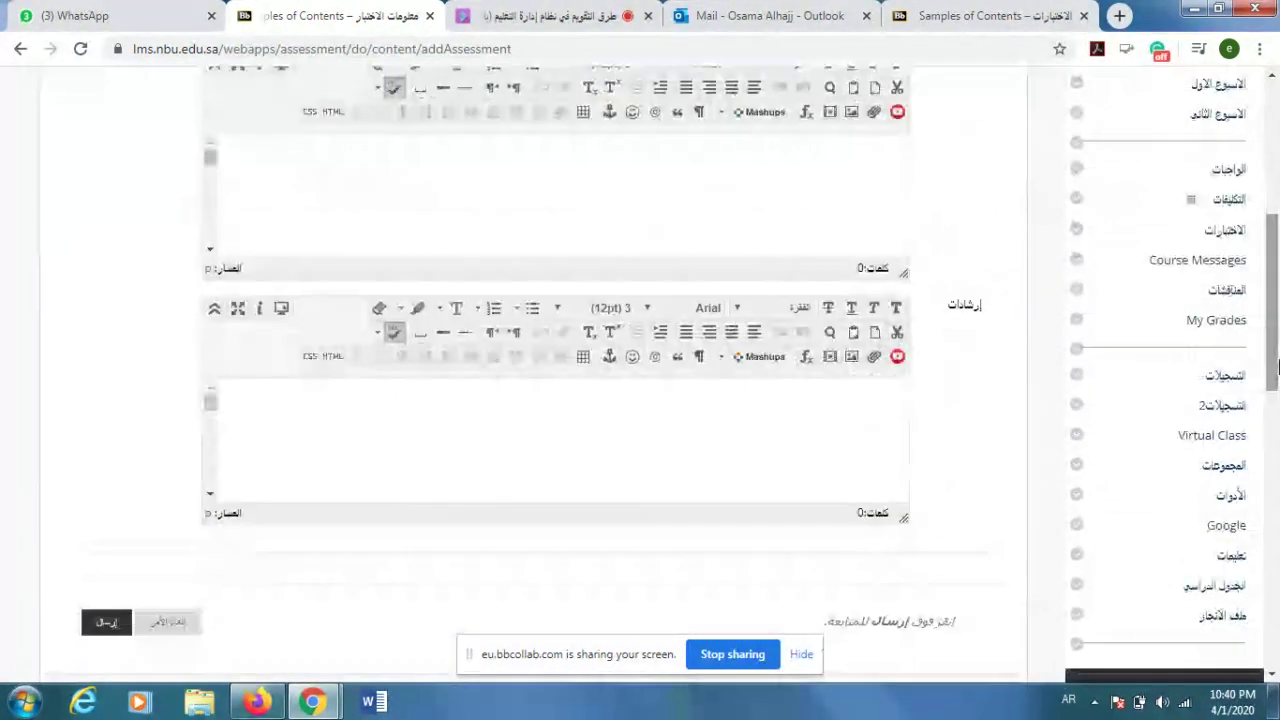
left_click(105, 625)
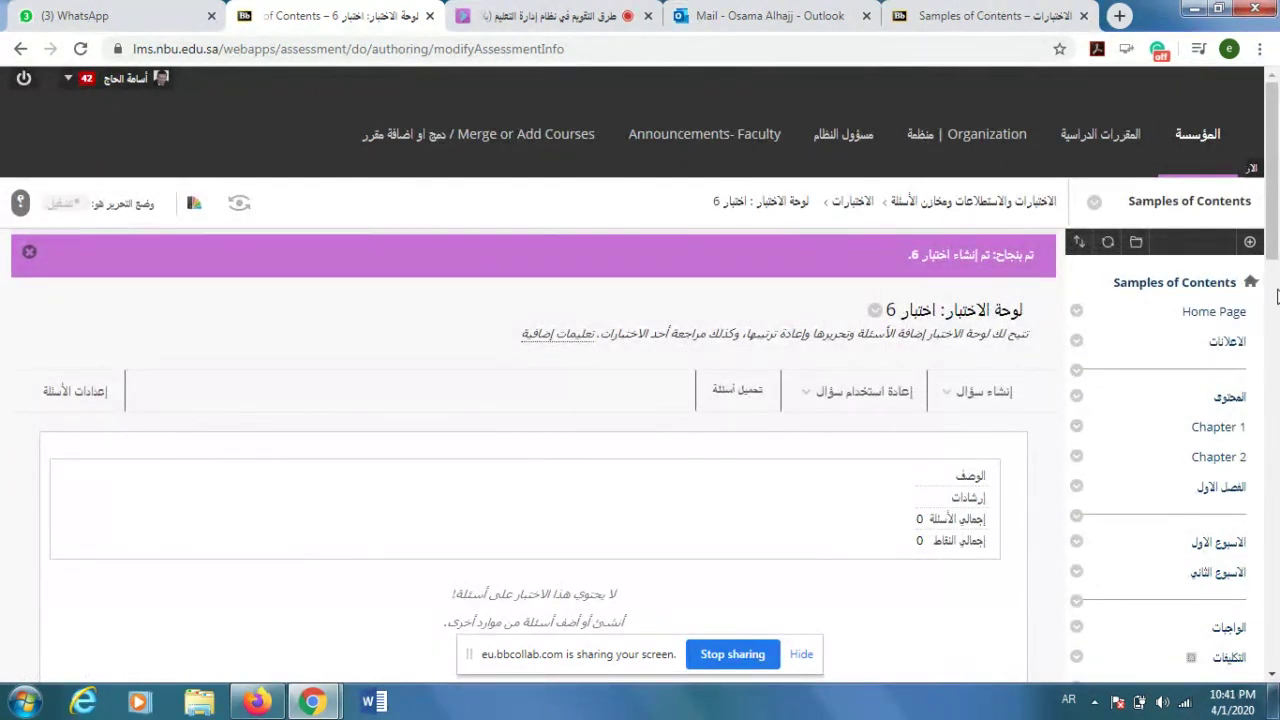
Go to the assignments (الواجبات) area and choose Edit (تحرير) on واجب (قواعد التقدير).
scroll(1276, 300, "down", 3)
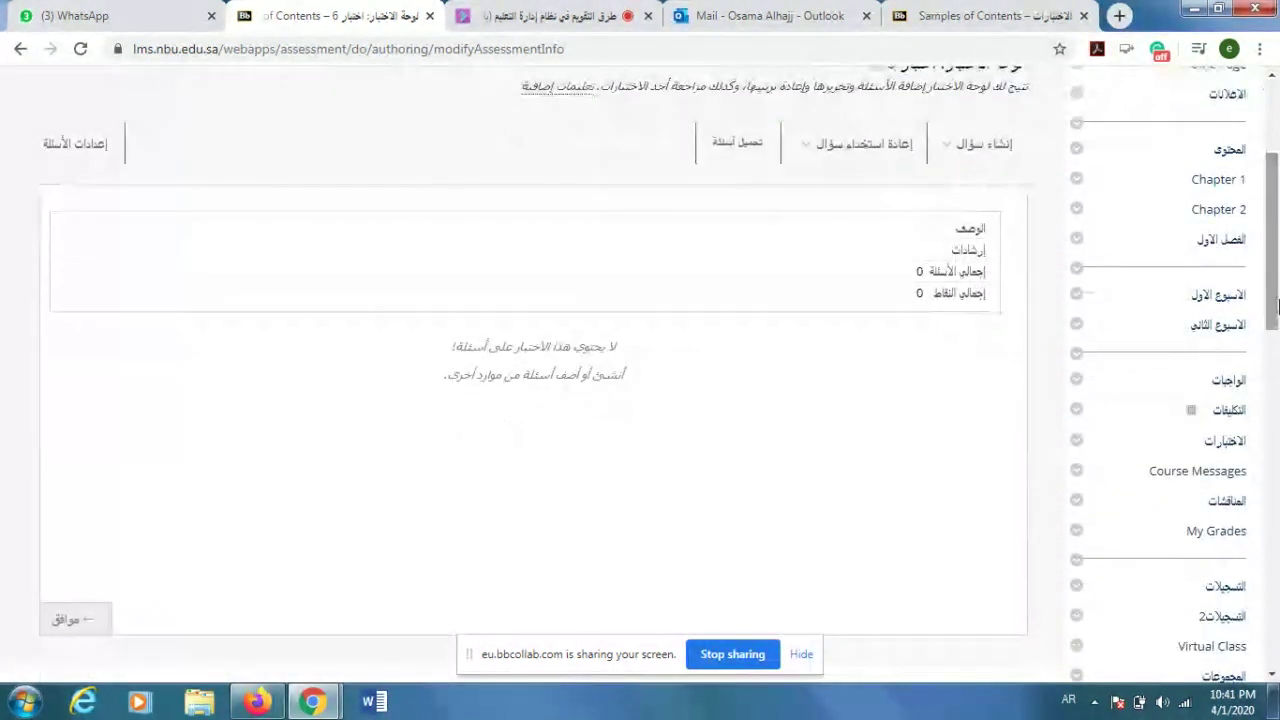
scroll(1270, 340, "down", 3)
scroll(1240, 400, "up", 5)
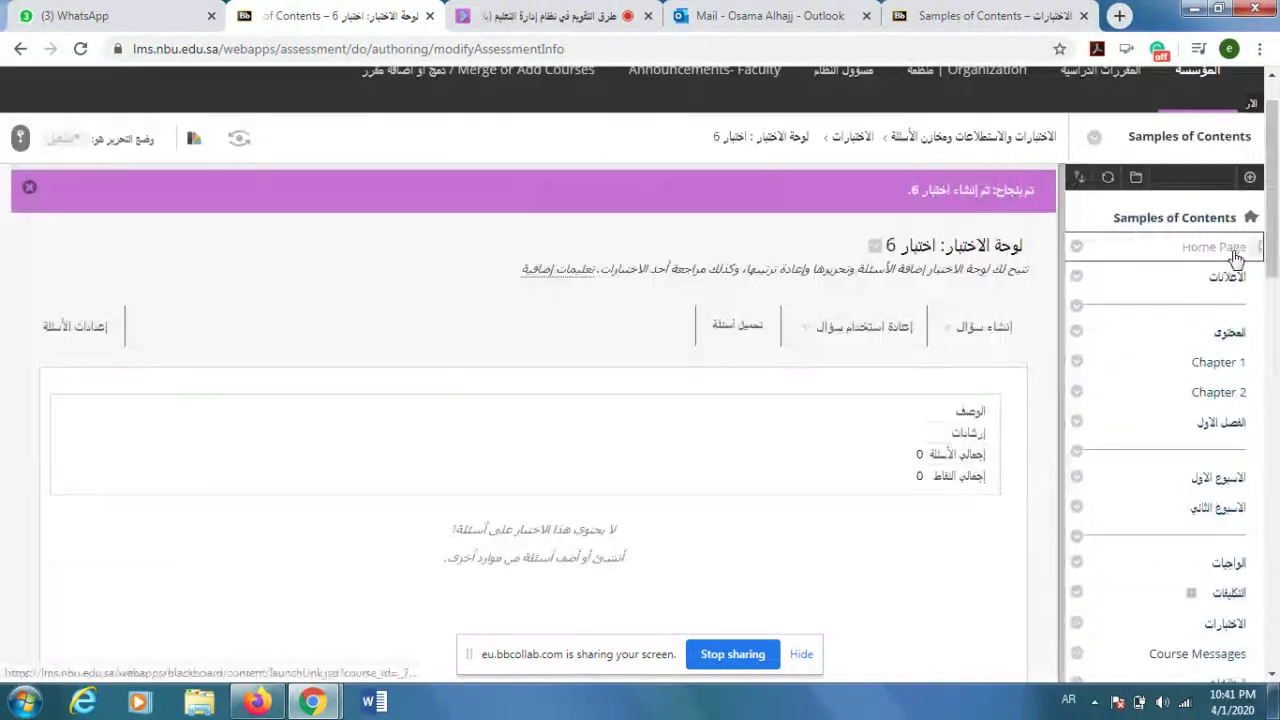
left_click(1238, 562)
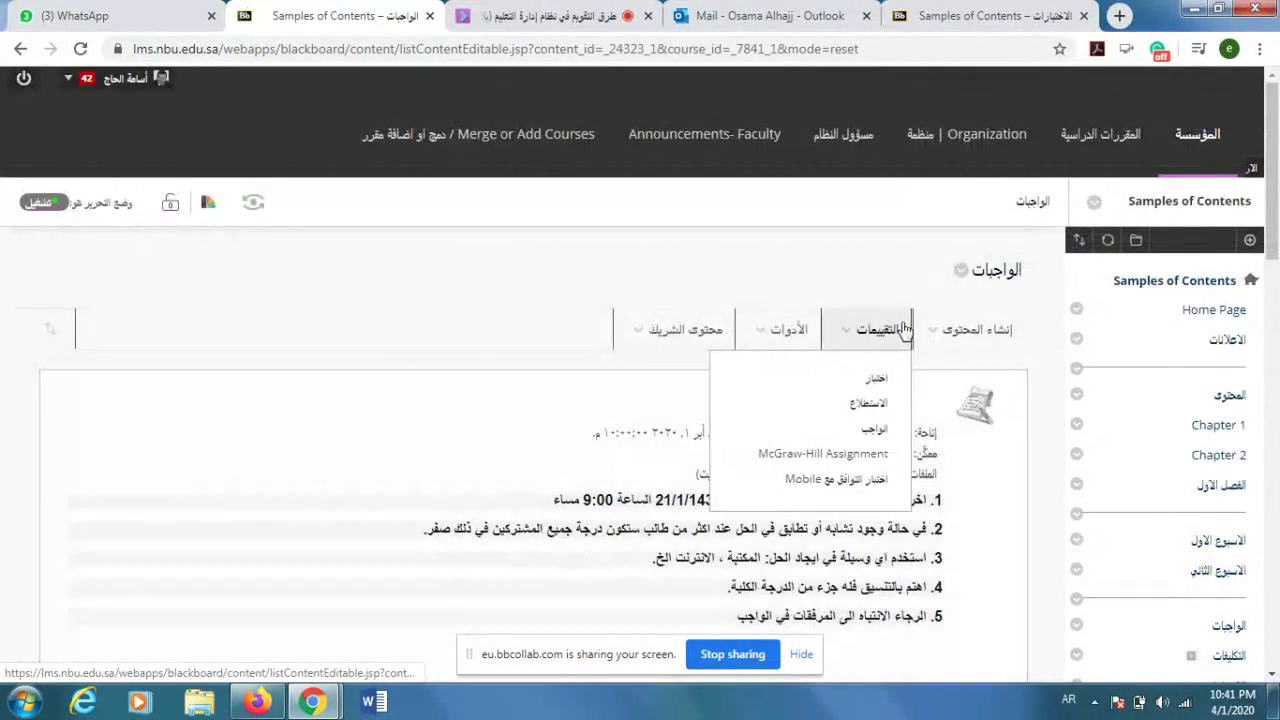
left_click_drag(1275, 150, 1277, 314)
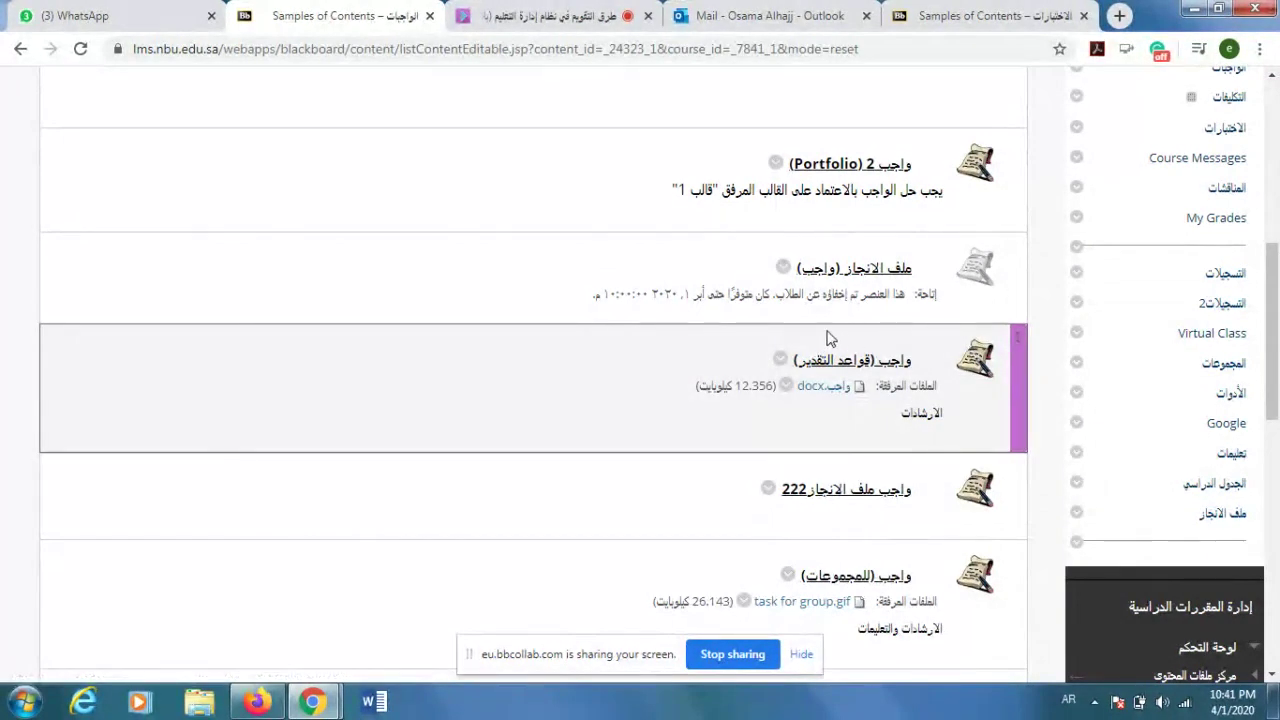
left_click(780, 360)
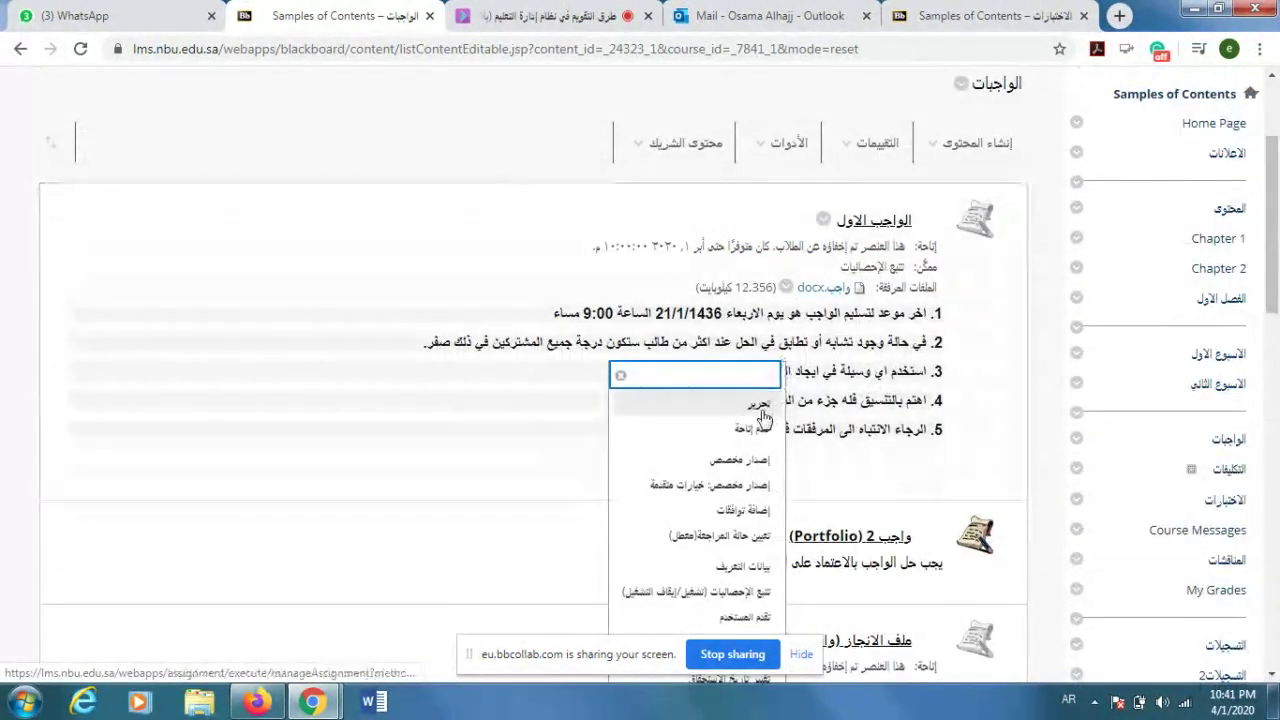
left_click(761, 408)
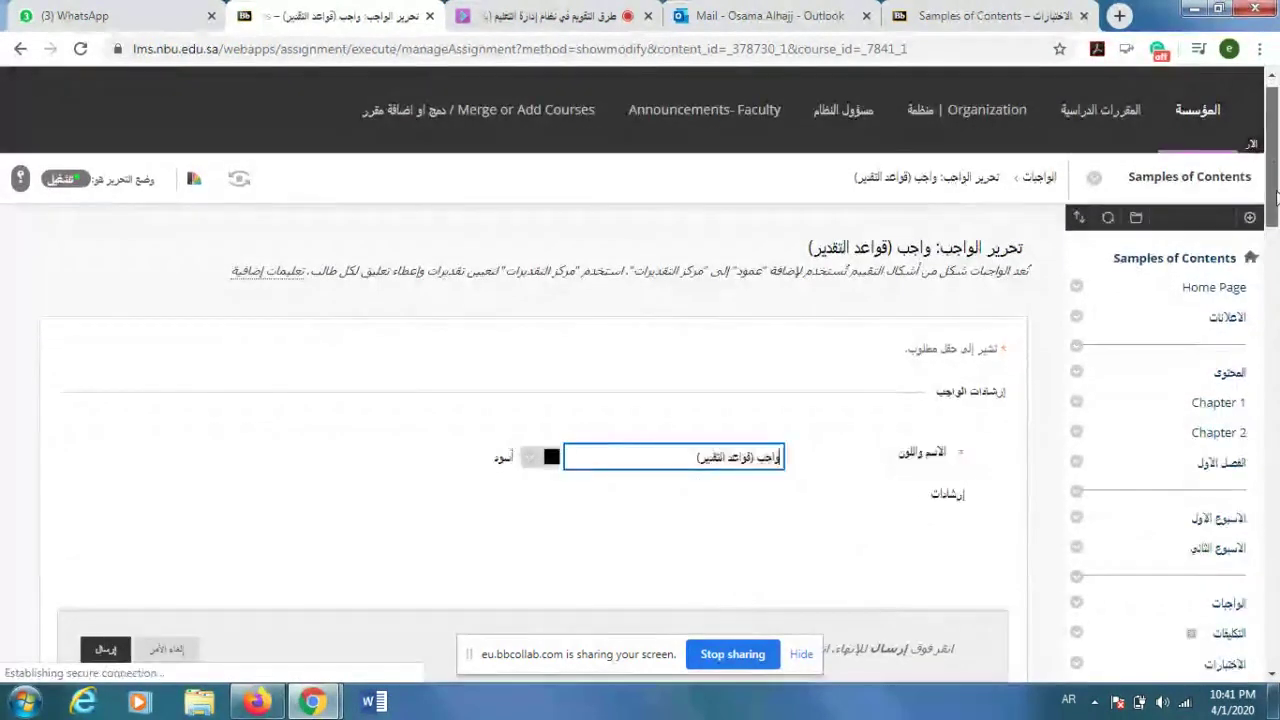
In the Grading section, choose Add Rubric > Create New Rubric (إنشاء قاعدة جديدة).
left_click_drag(1277, 207, 1277, 398)
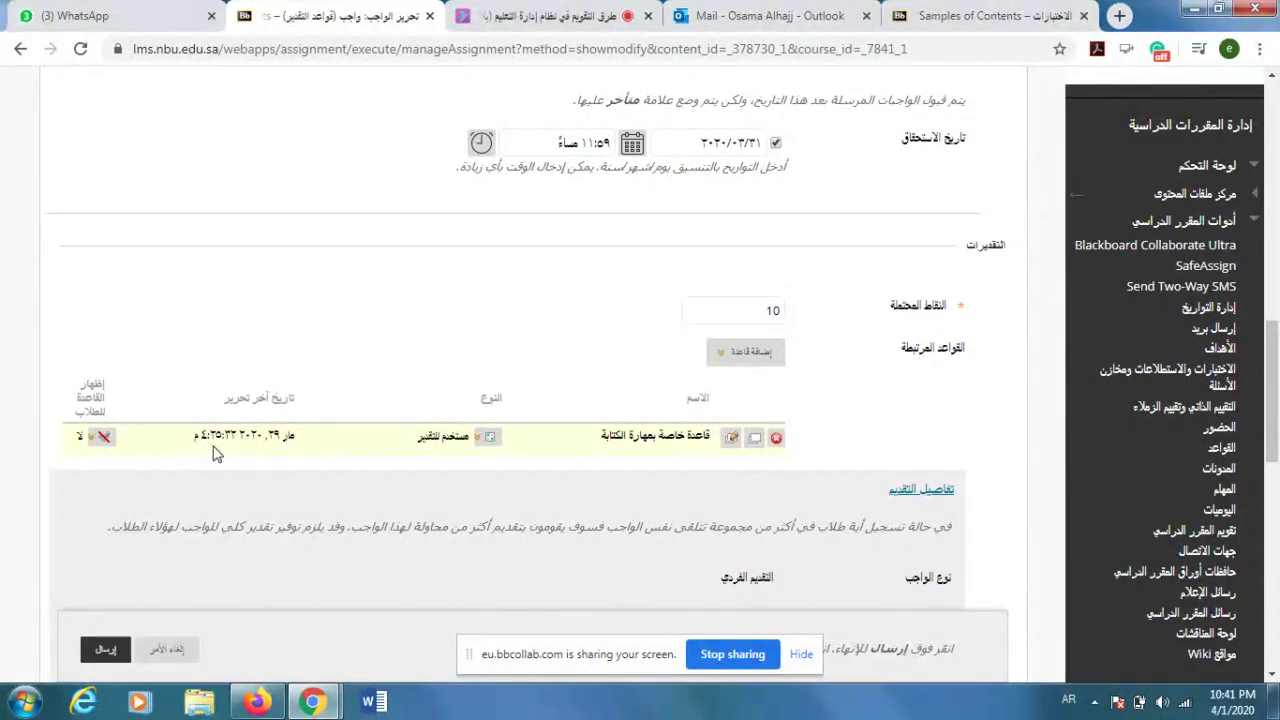
left_click(745, 353)
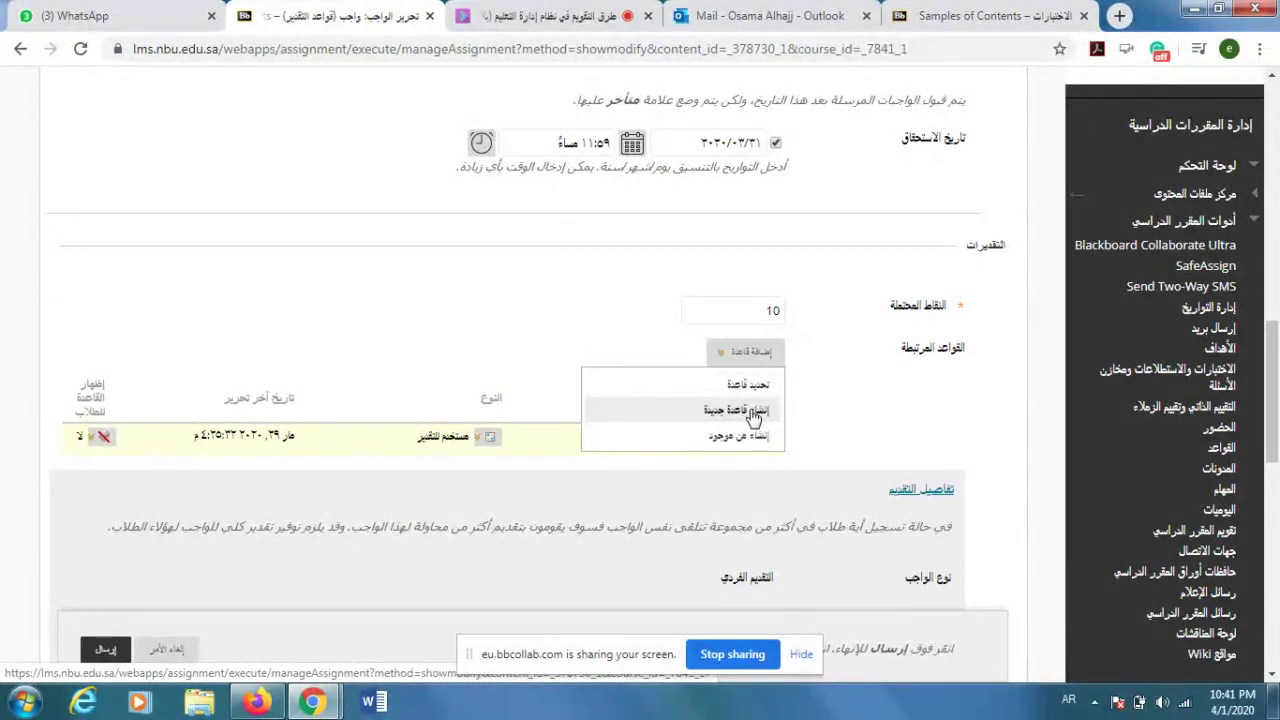
left_click(749, 417)
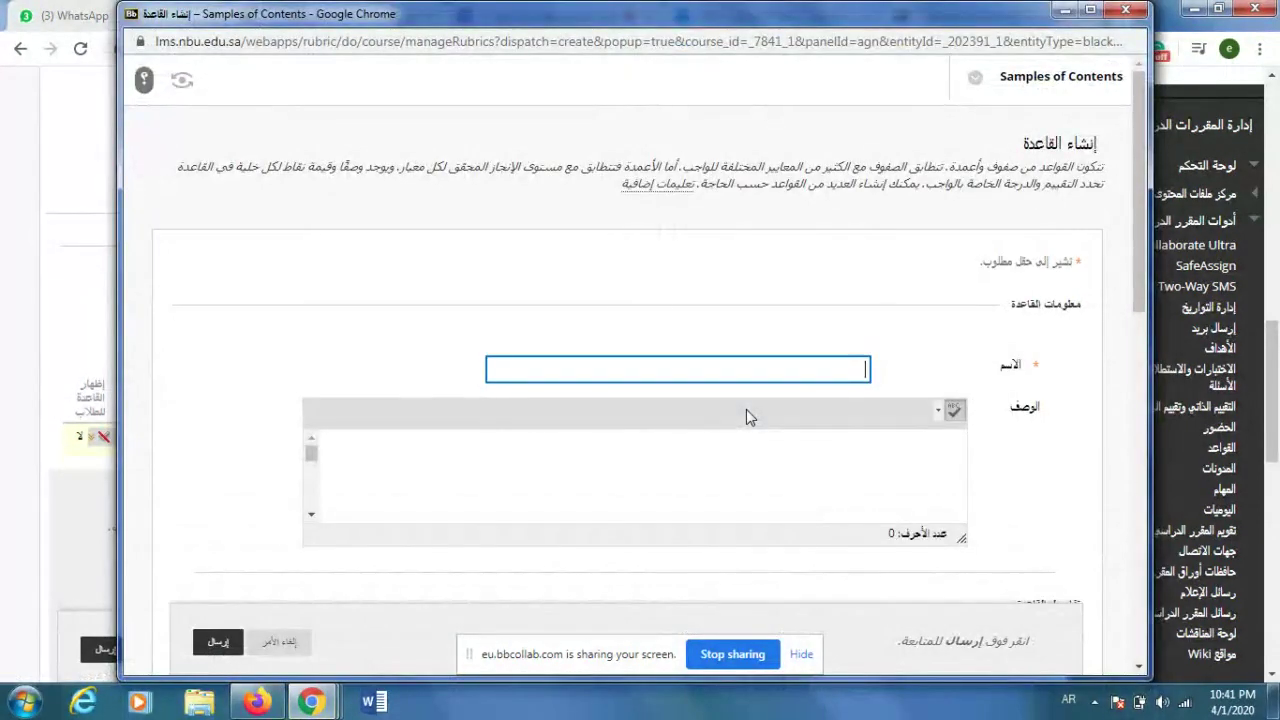
Name the rubric 'قاعدة خاصة بالمقالات' using the autofill suggestion.
key("Down")
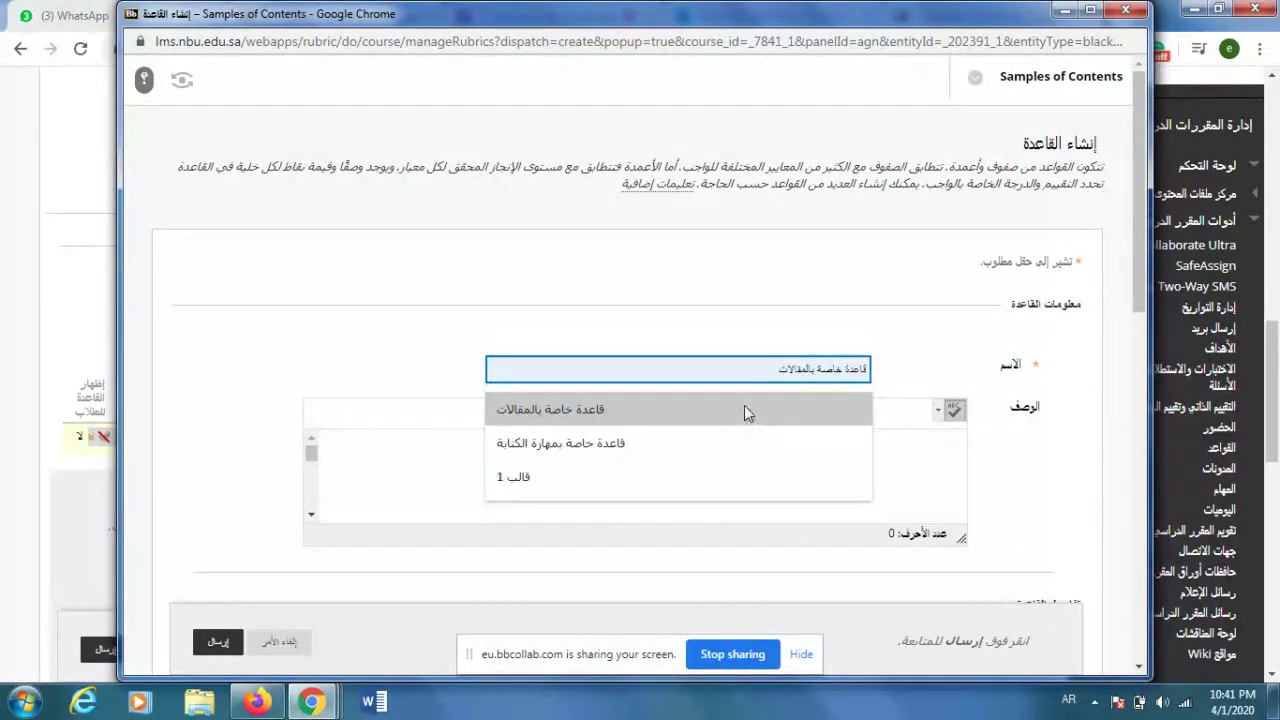
left_click(746, 412)
left_click_drag(1142, 235, 1147, 441)
left_click(923, 306)
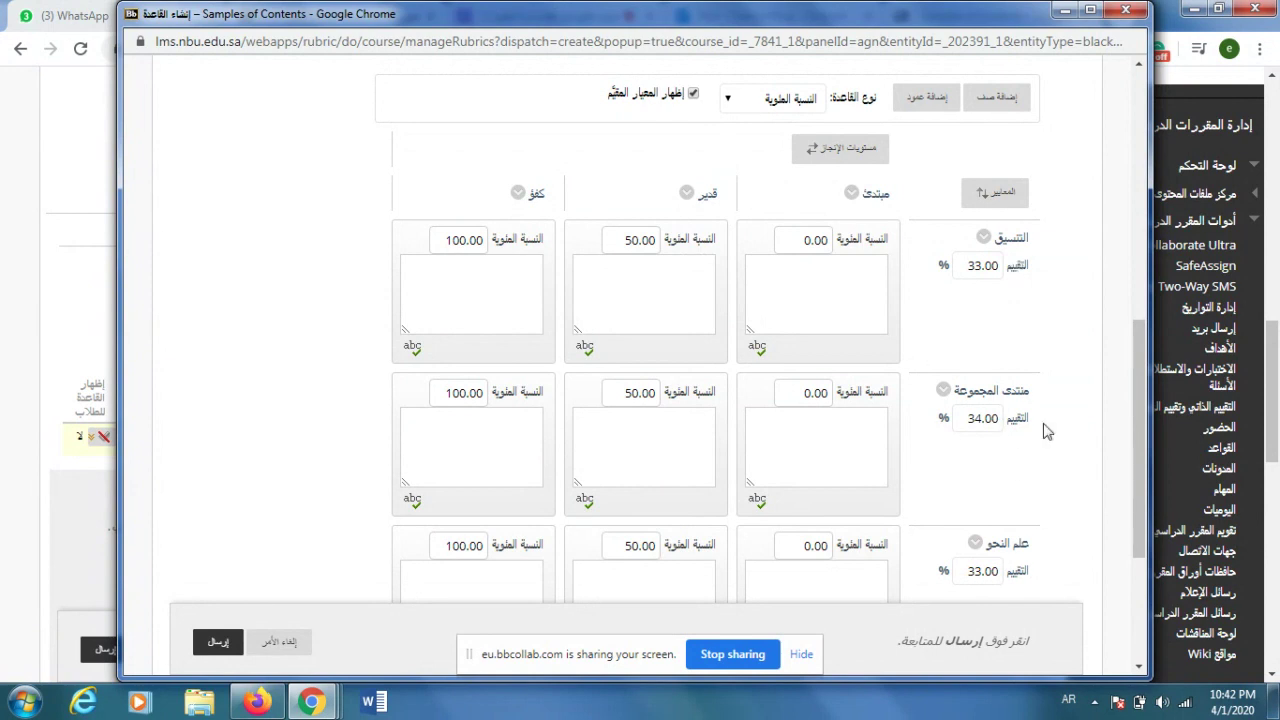
Rename the second criterion from 'منتدى المجموعة' to 'استخدام المصطلحات' and save it.
left_click(942, 391)
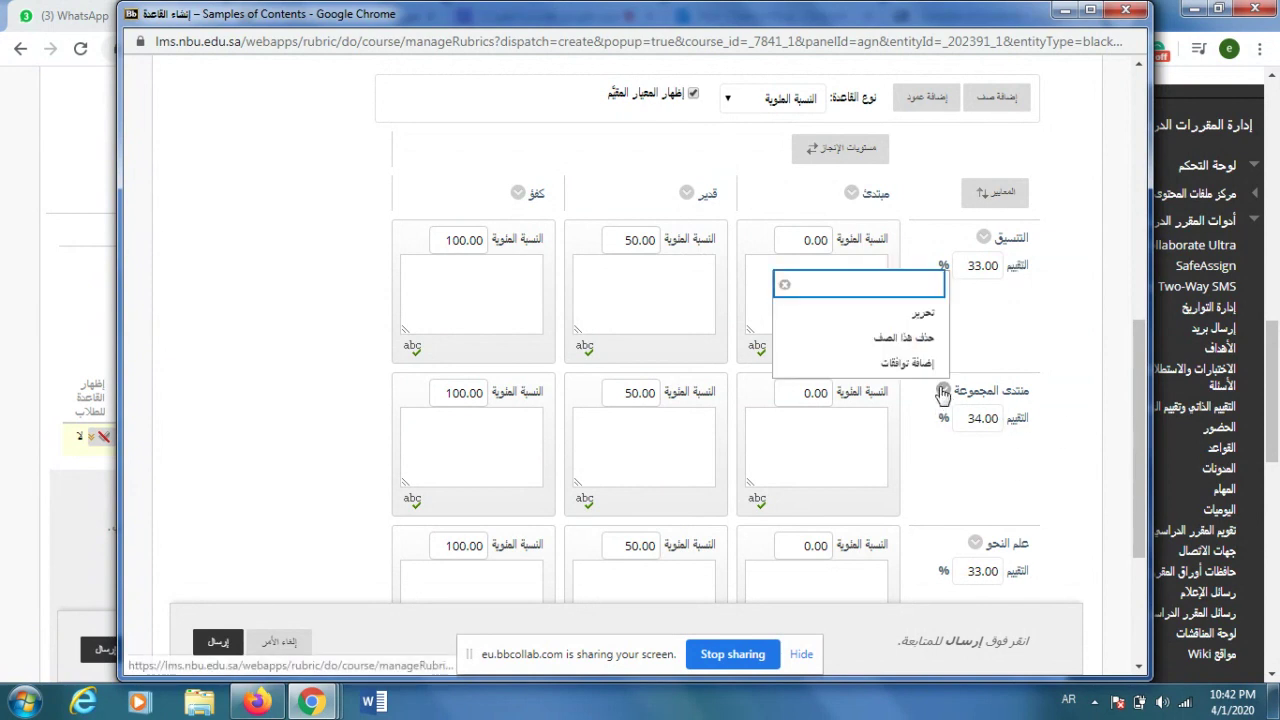
left_click(921, 318)
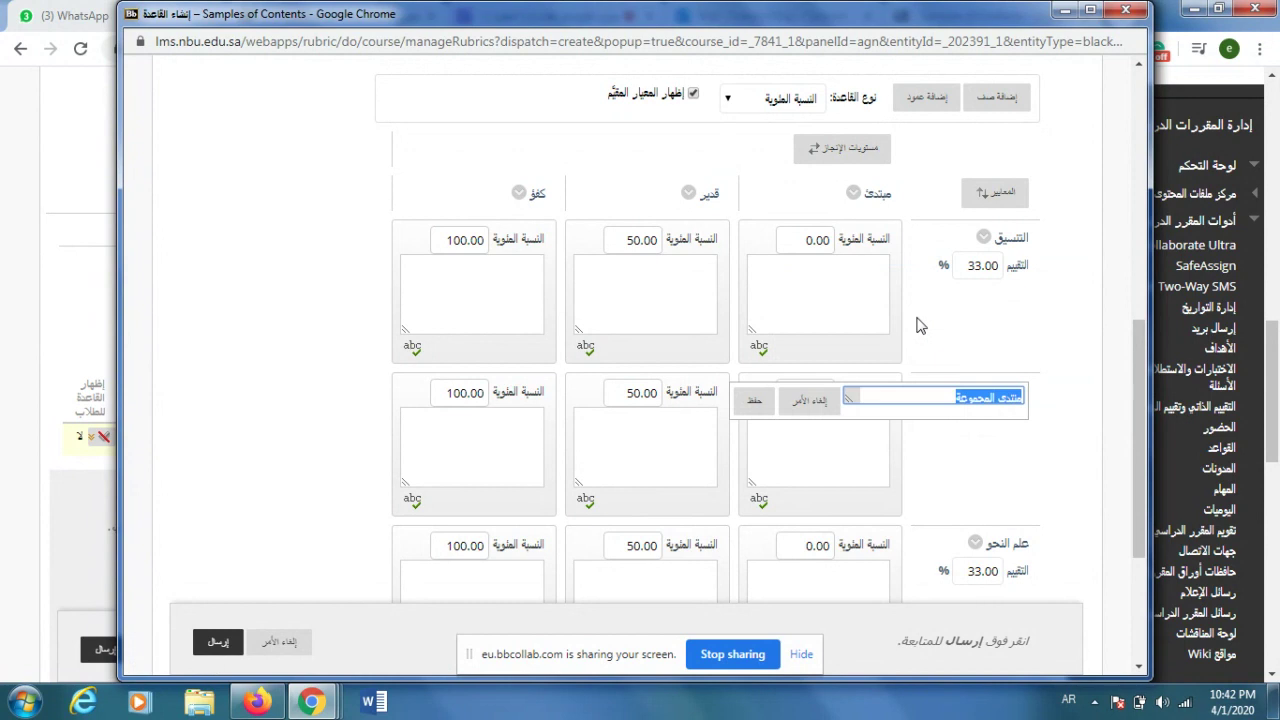
key("BackSpace")
type("است")
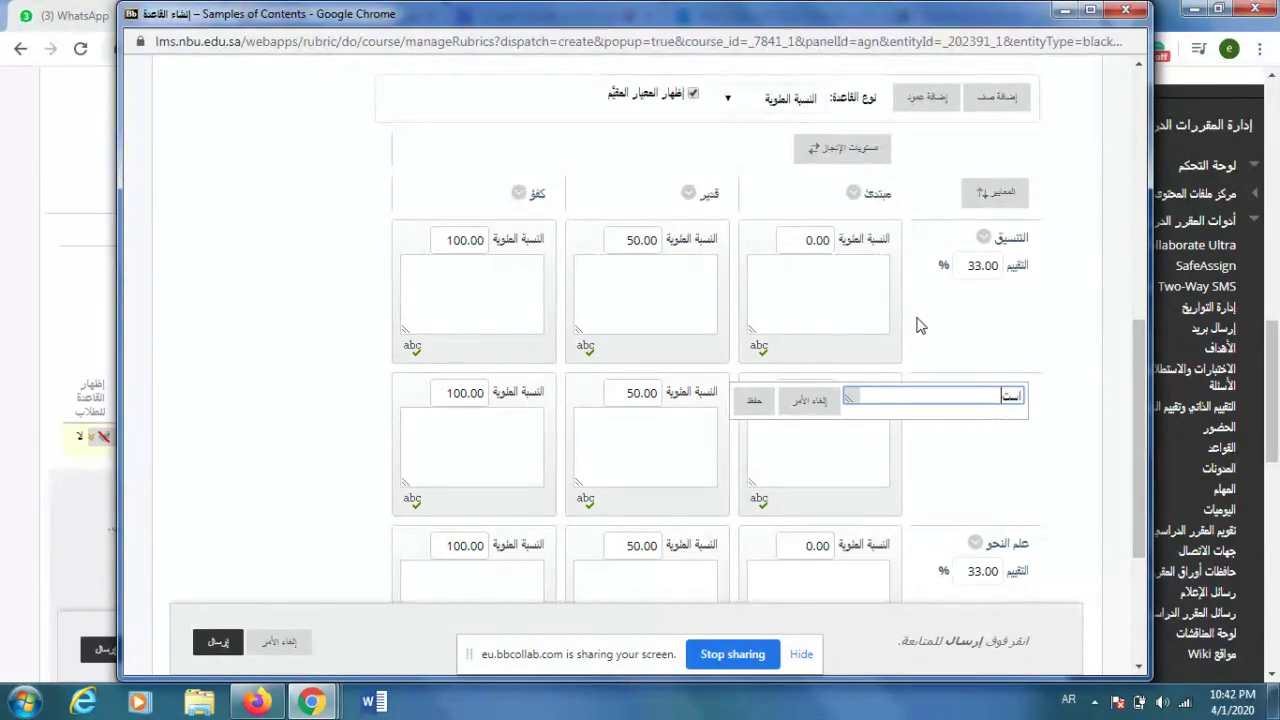
type("خدام المصطلحات")
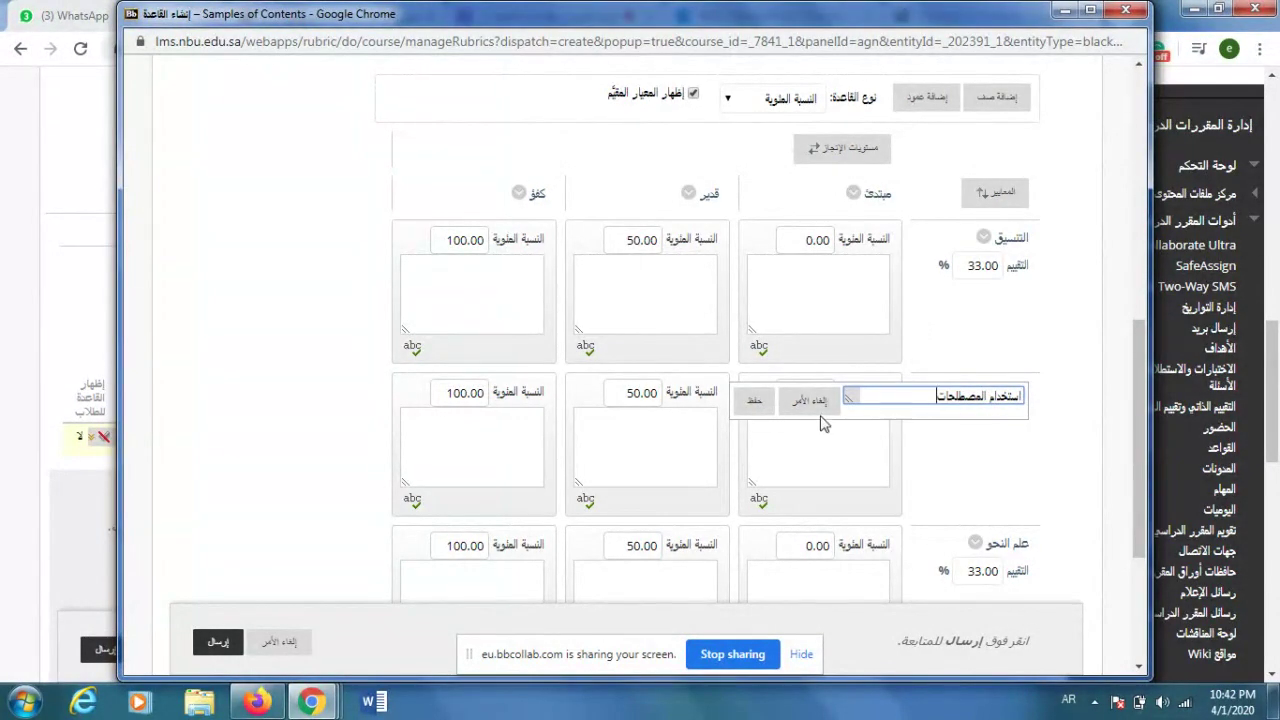
left_click(755, 401)
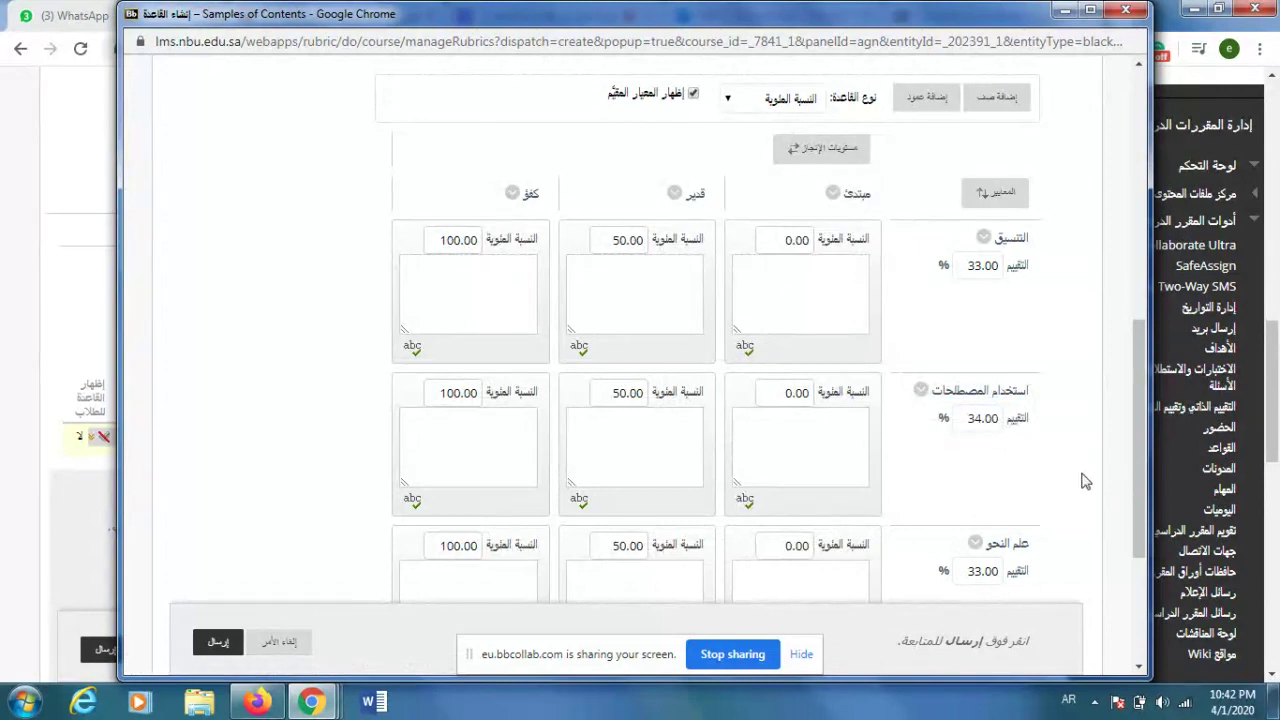
scroll(1060, 473, "down", 1)
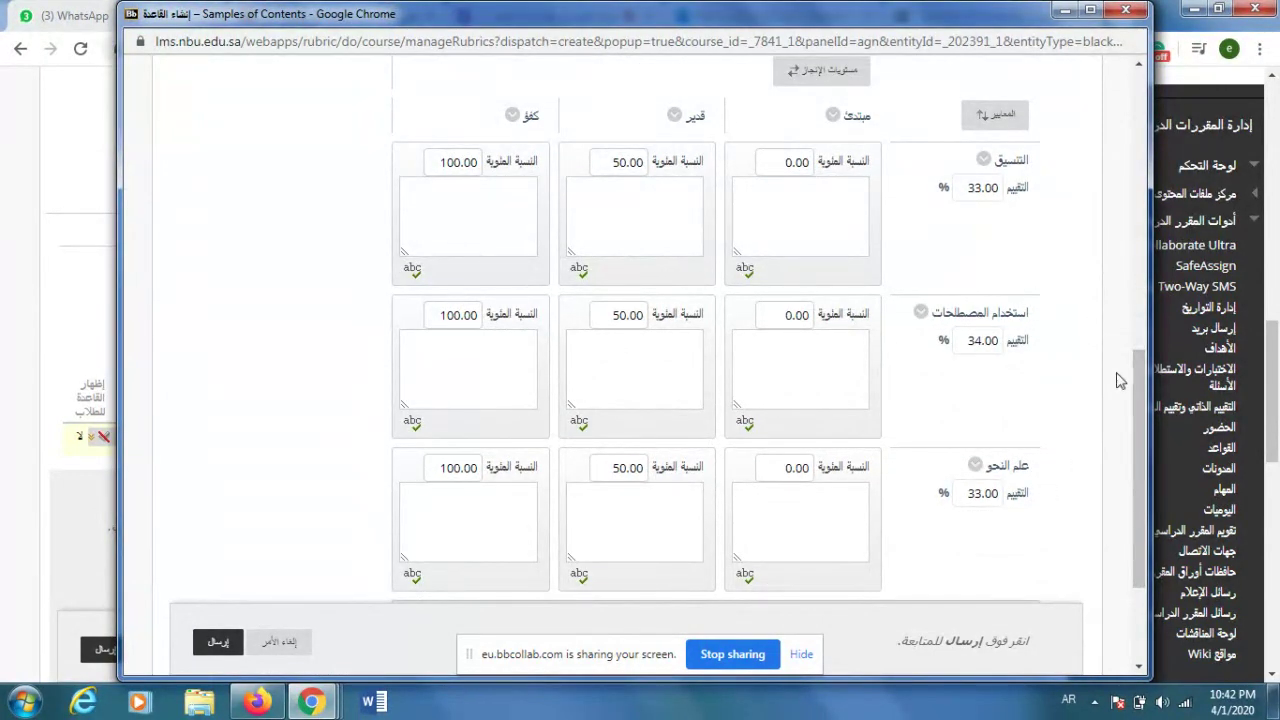
scroll(1141, 412, "up", 1)
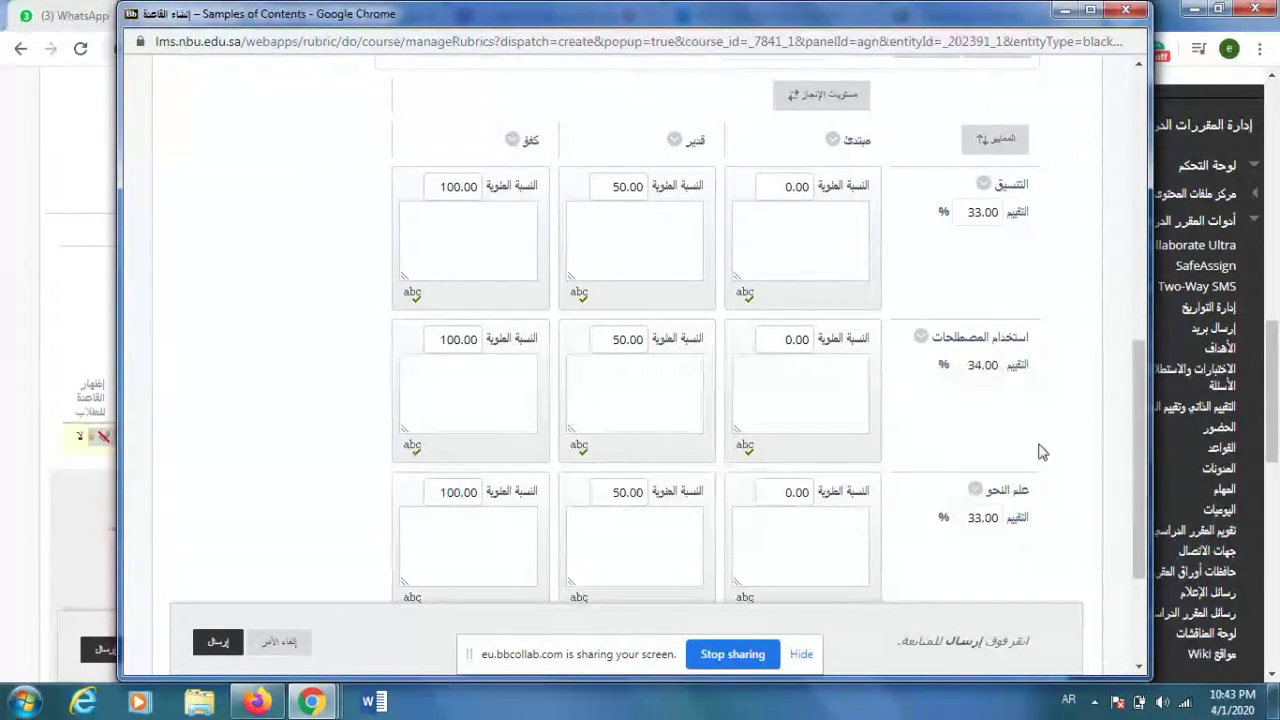
scroll(1145, 443, "down", 1)
scroll(1143, 437, "up", 1)
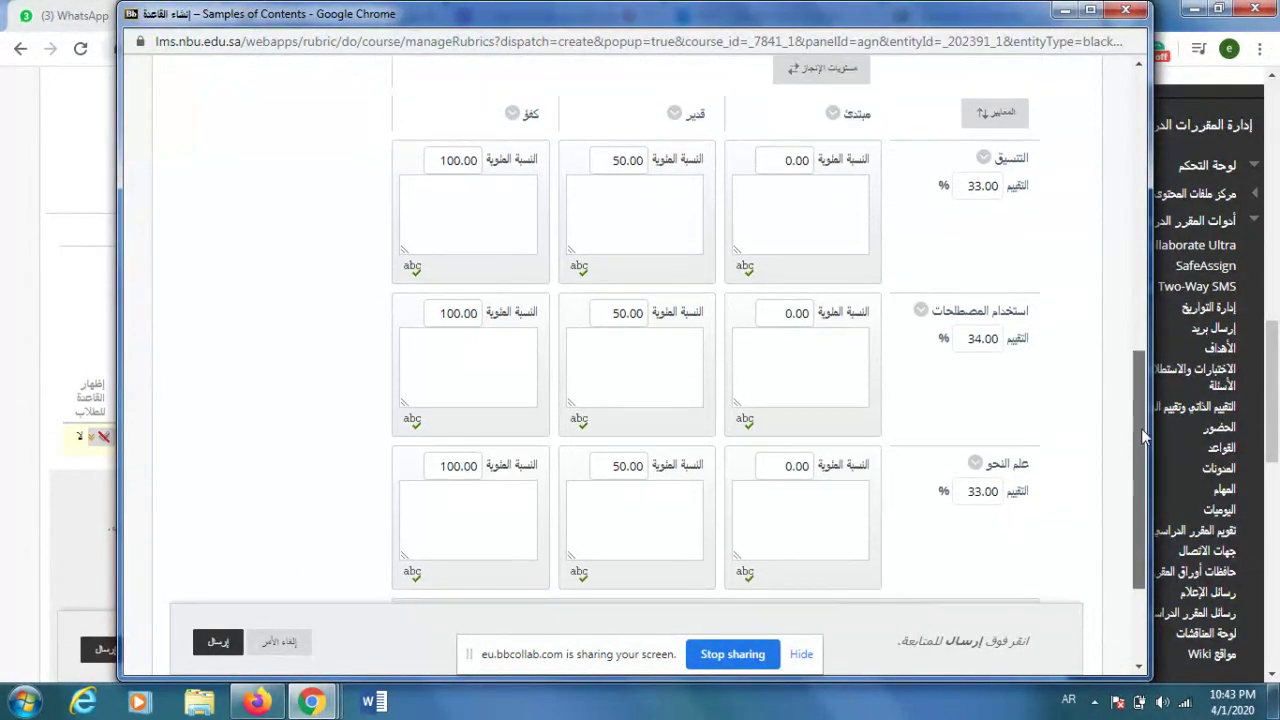
scroll(1143, 437, "down", 1)
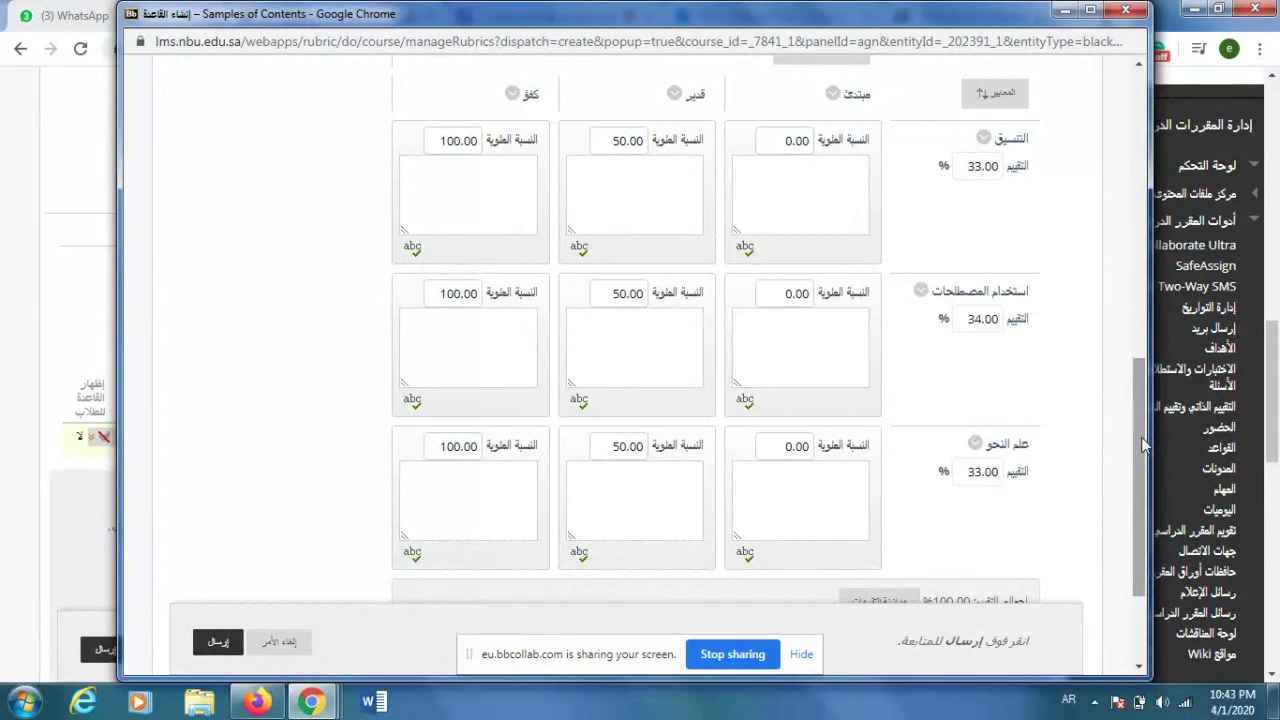
left_click_drag(1145, 447, 1148, 518)
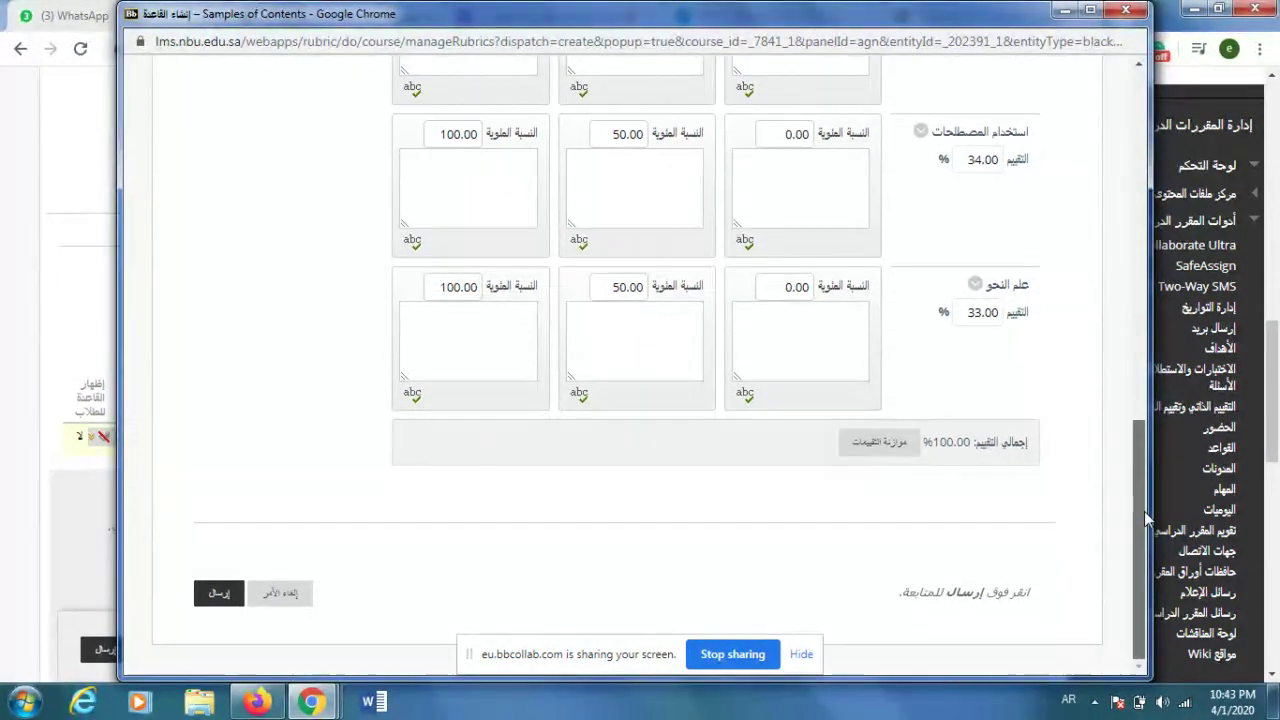
Cancel the new rubric and set 'قاعدة خاصة بمهارة الكتابة' to show to students with rubric scores.
left_click(281, 595)
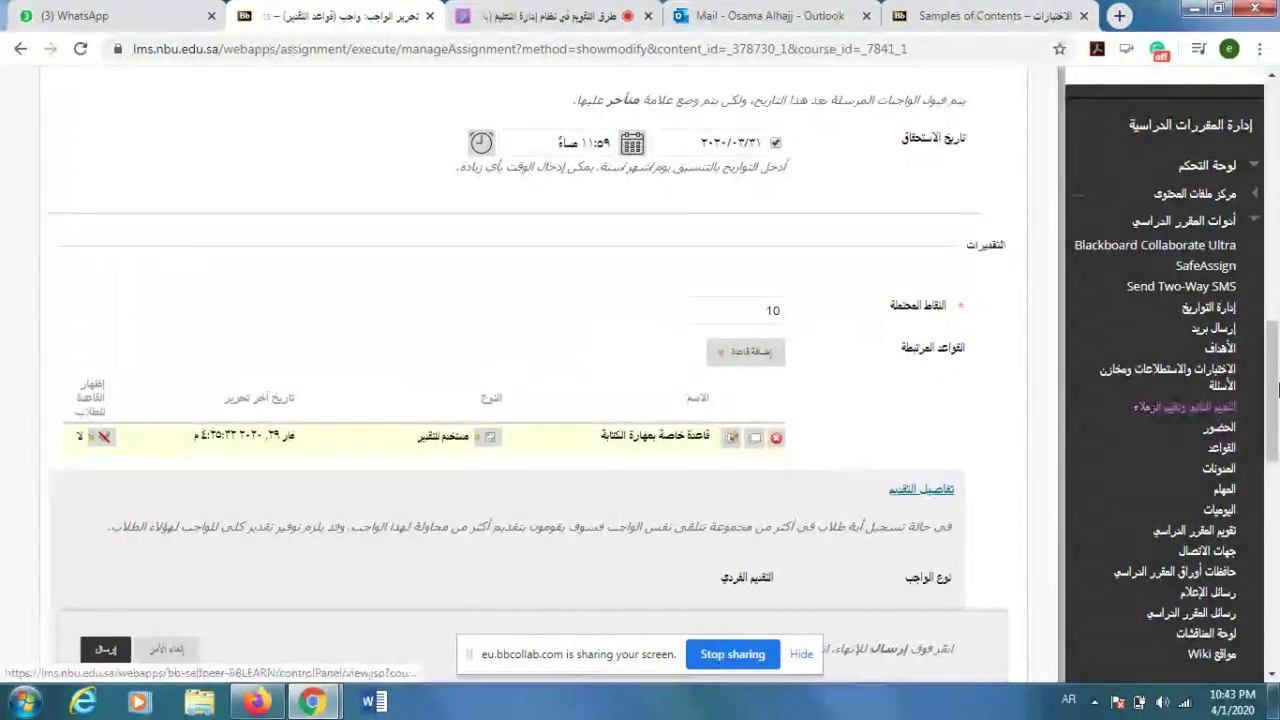
left_click_drag(1276, 396, 1276, 414)
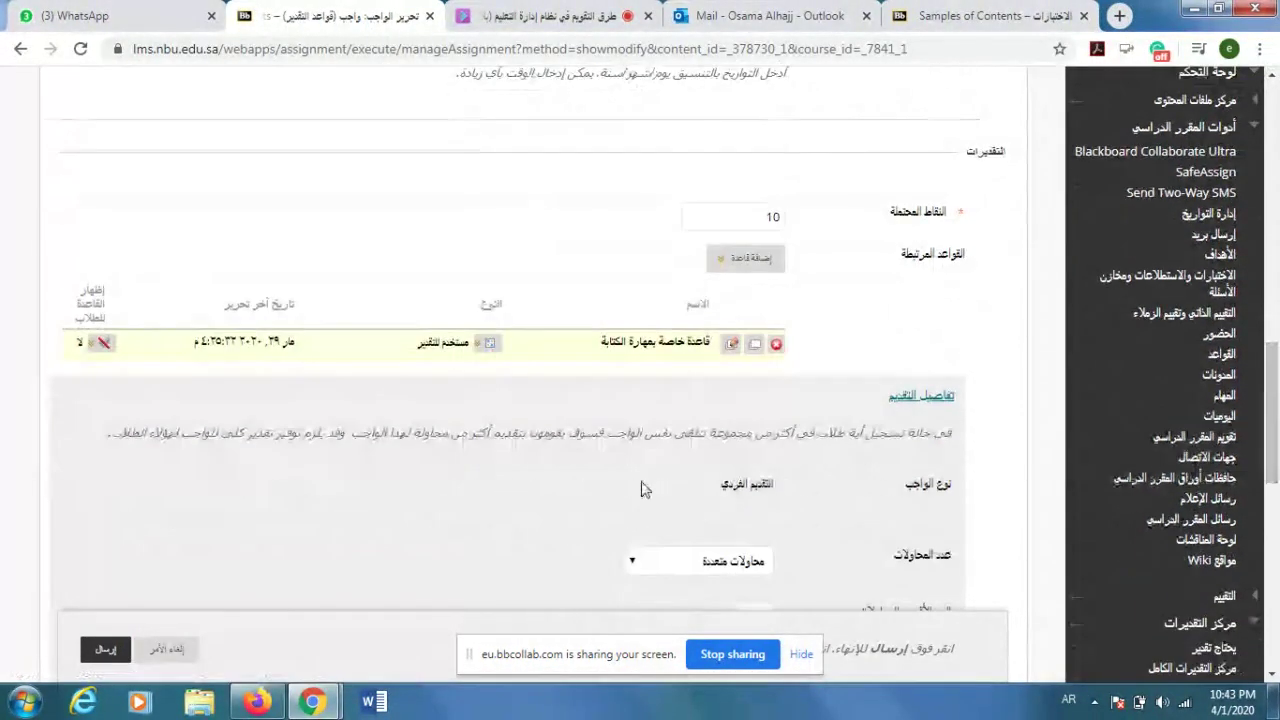
left_click(89, 344)
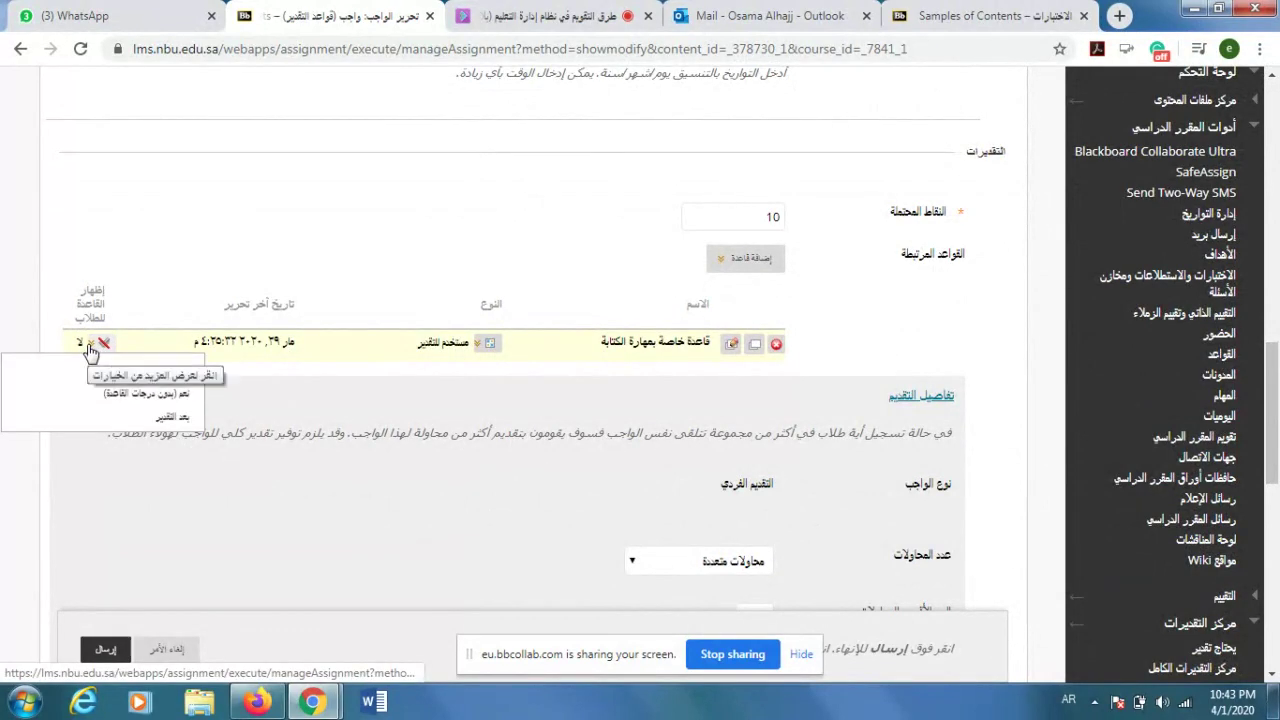
left_click(89, 344)
left_click(89, 344)
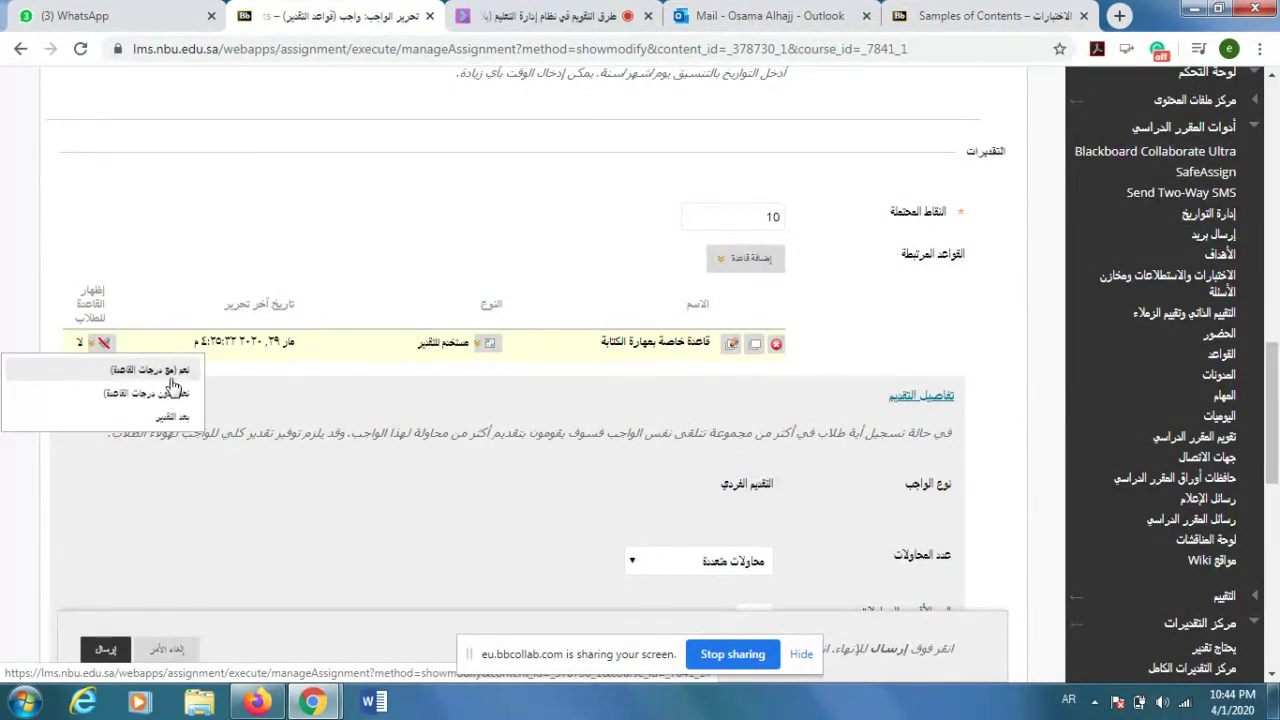
left_click(170, 378)
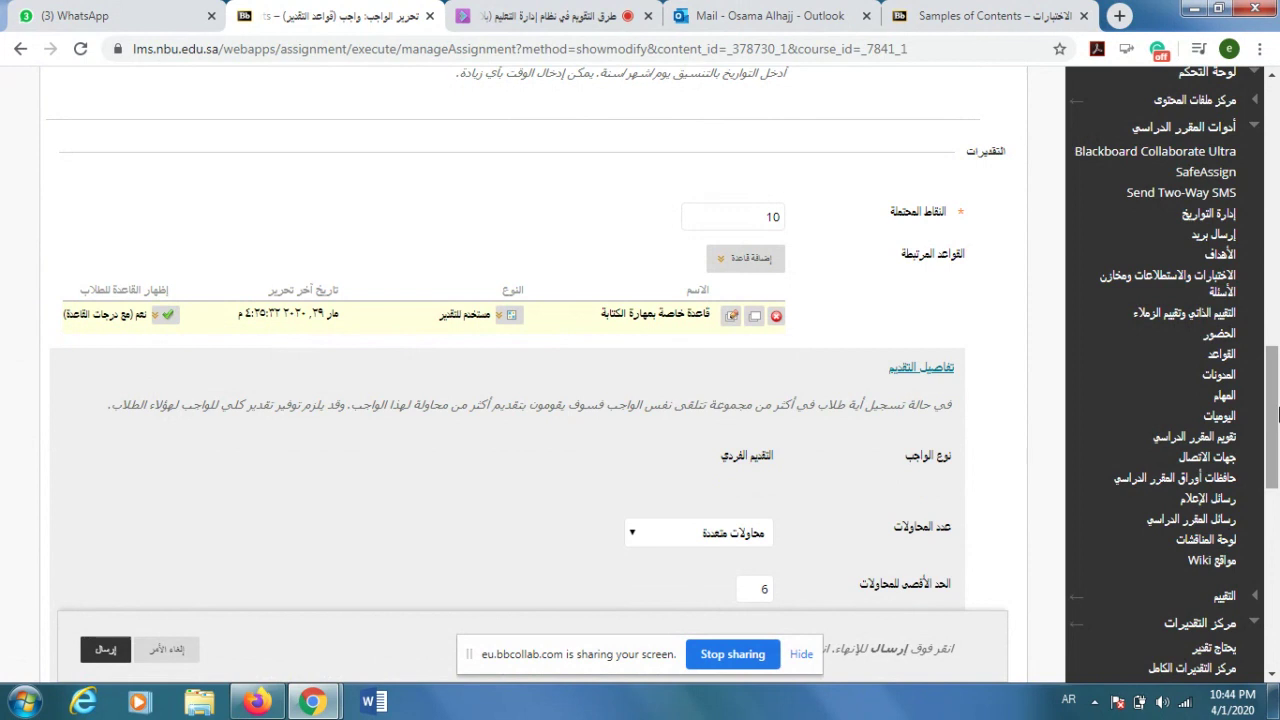
scroll(1278, 414, "down", 1)
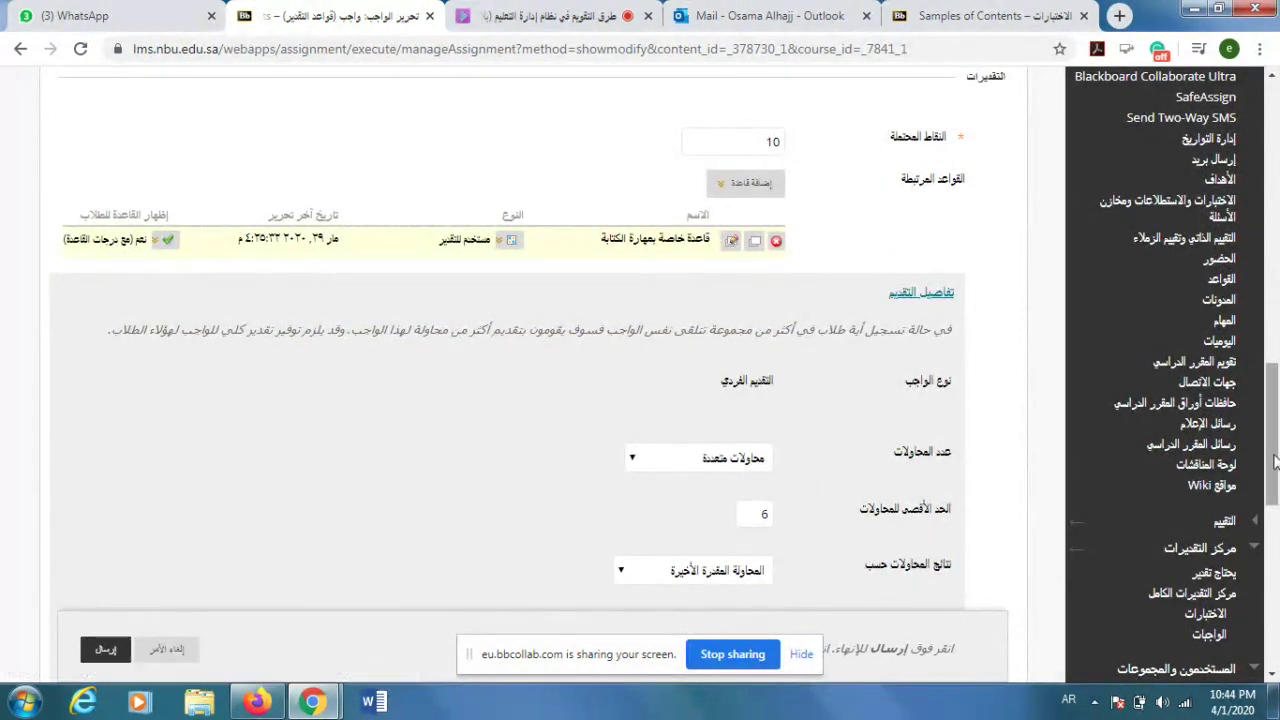
left_click_drag(1276, 464, 1278, 252)
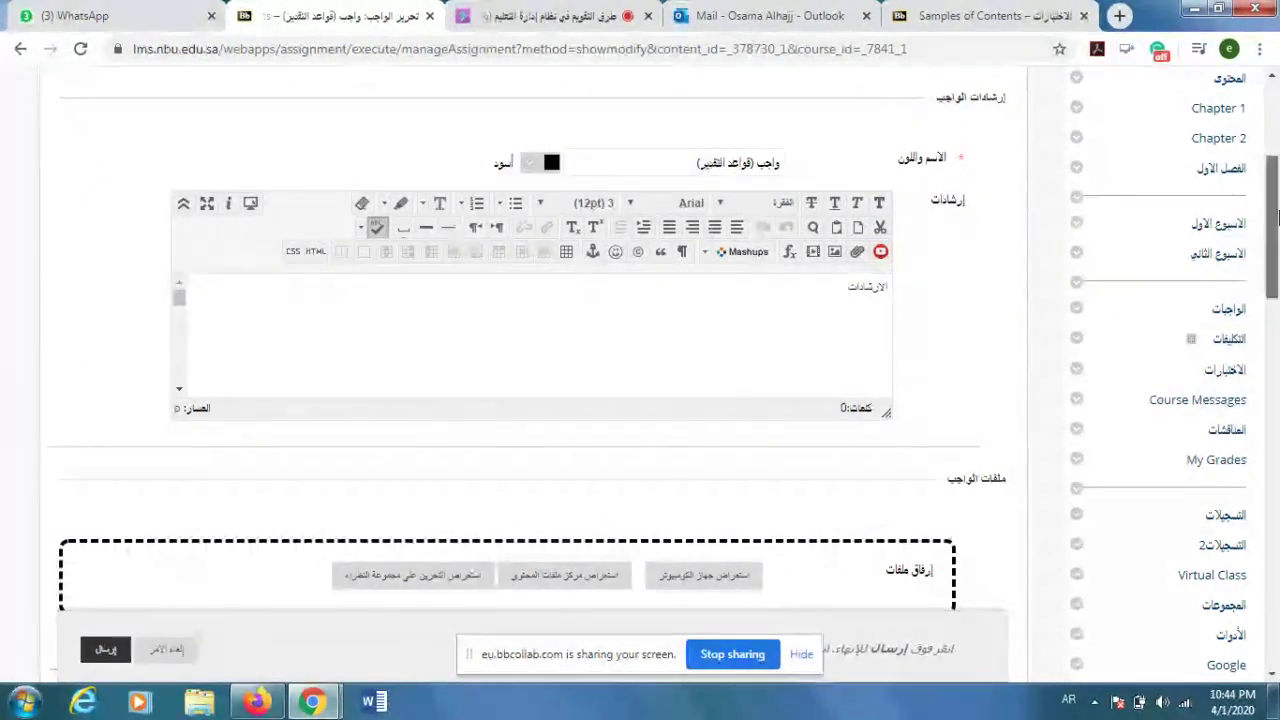
left_click_drag(1275, 225, 1278, 588)
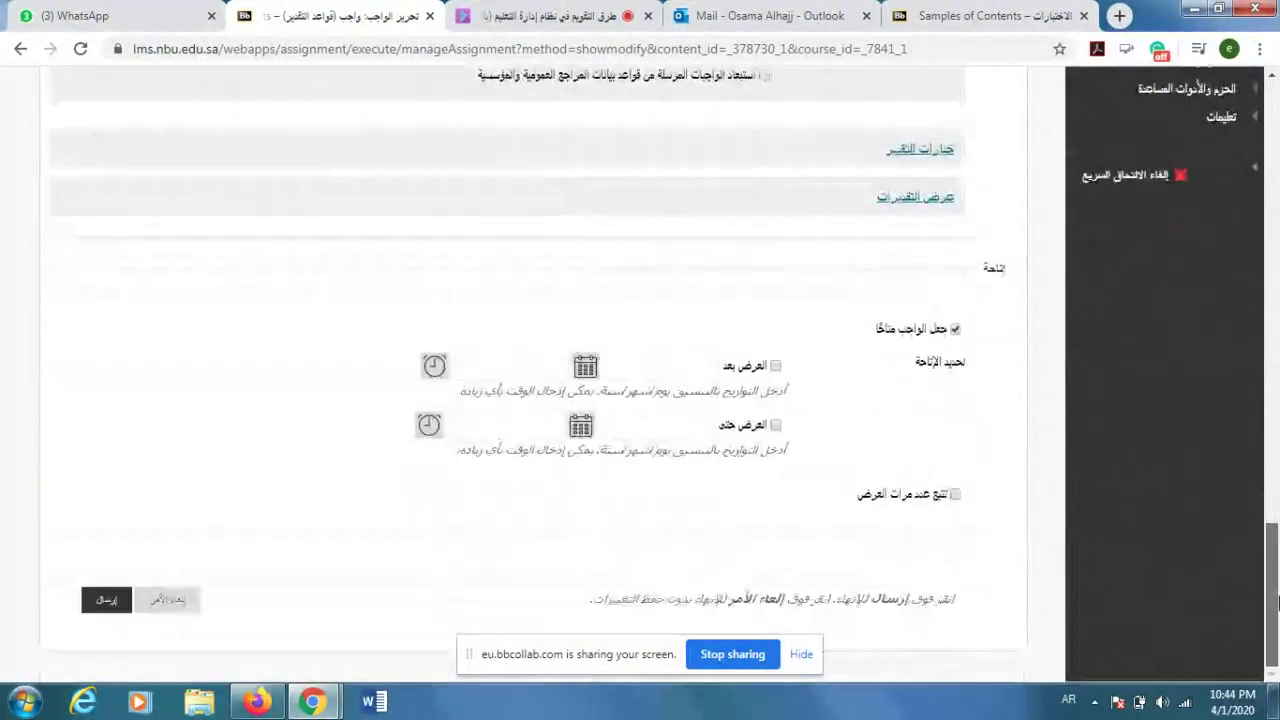
Save the assignment changes, then switch to the student's Firefox window.
left_click(104, 602)
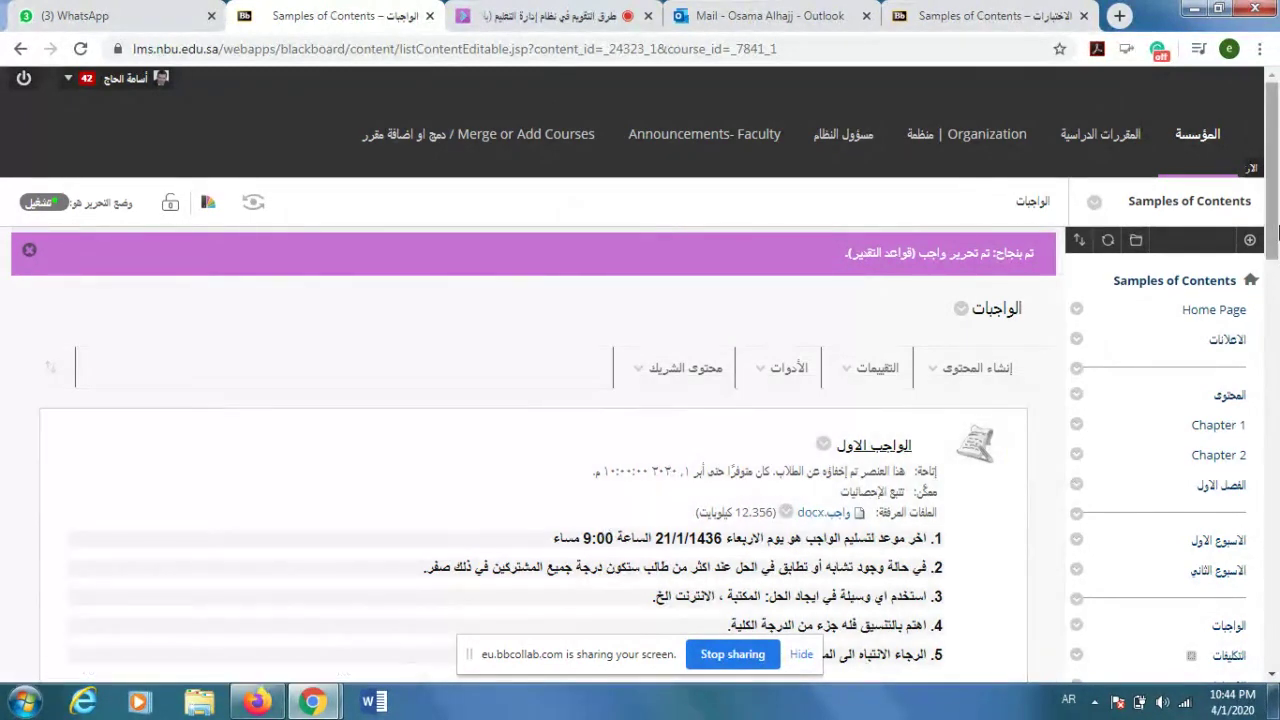
scroll(1276, 228, "down", 3)
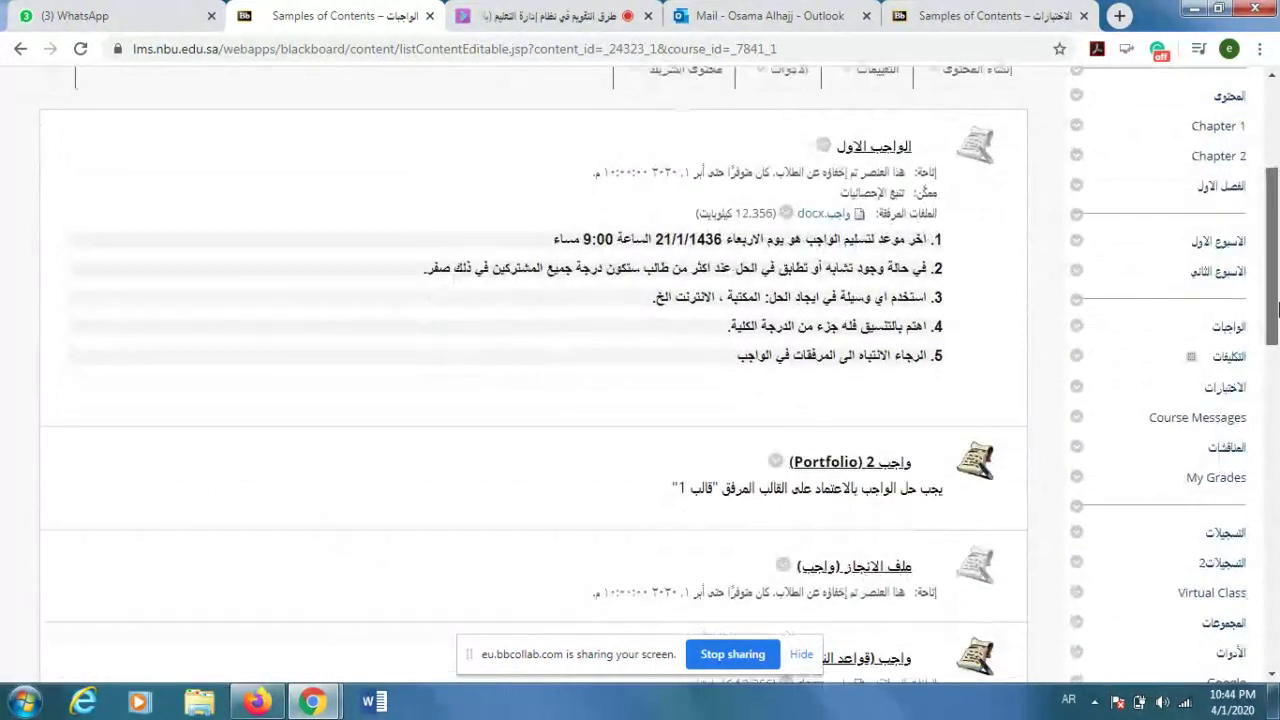
left_click(257, 702)
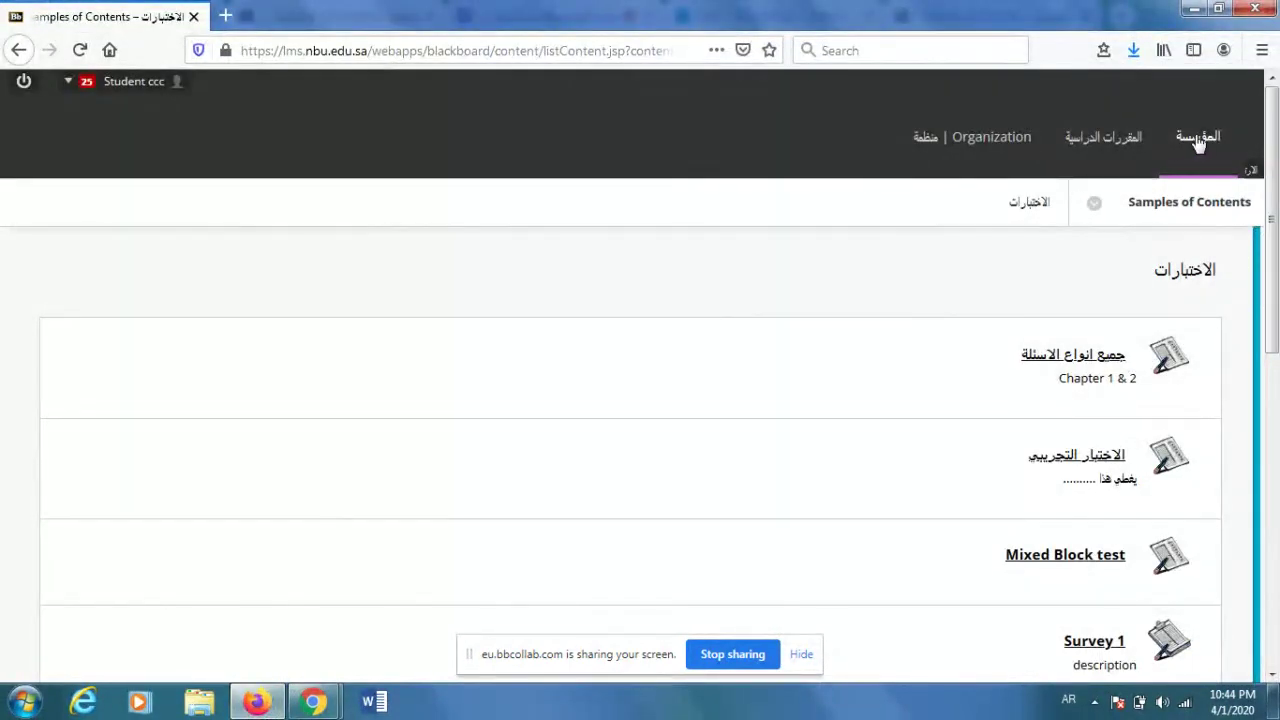
From the Institution tab, open the Samples of Contents course.
left_click(1198, 140)
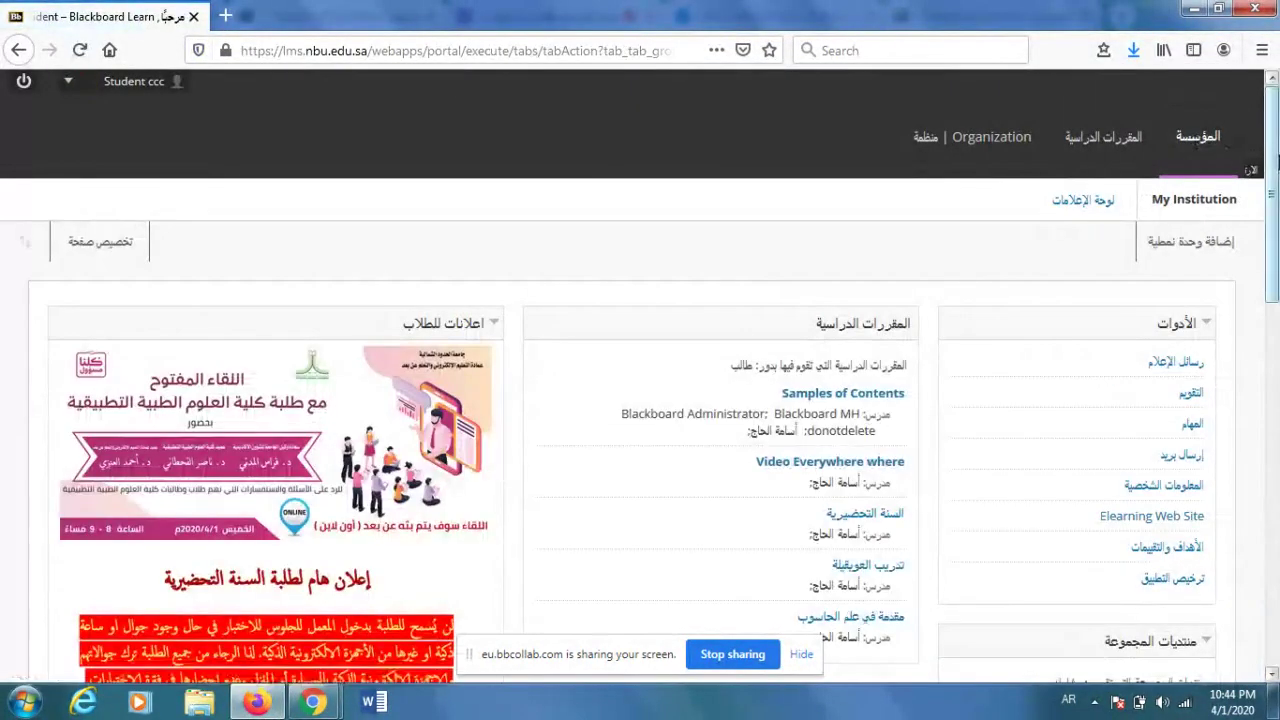
scroll(1276, 188, "down", 1)
left_click_drag(1276, 188, 1276, 327)
scroll(858, 225, "up", 5)
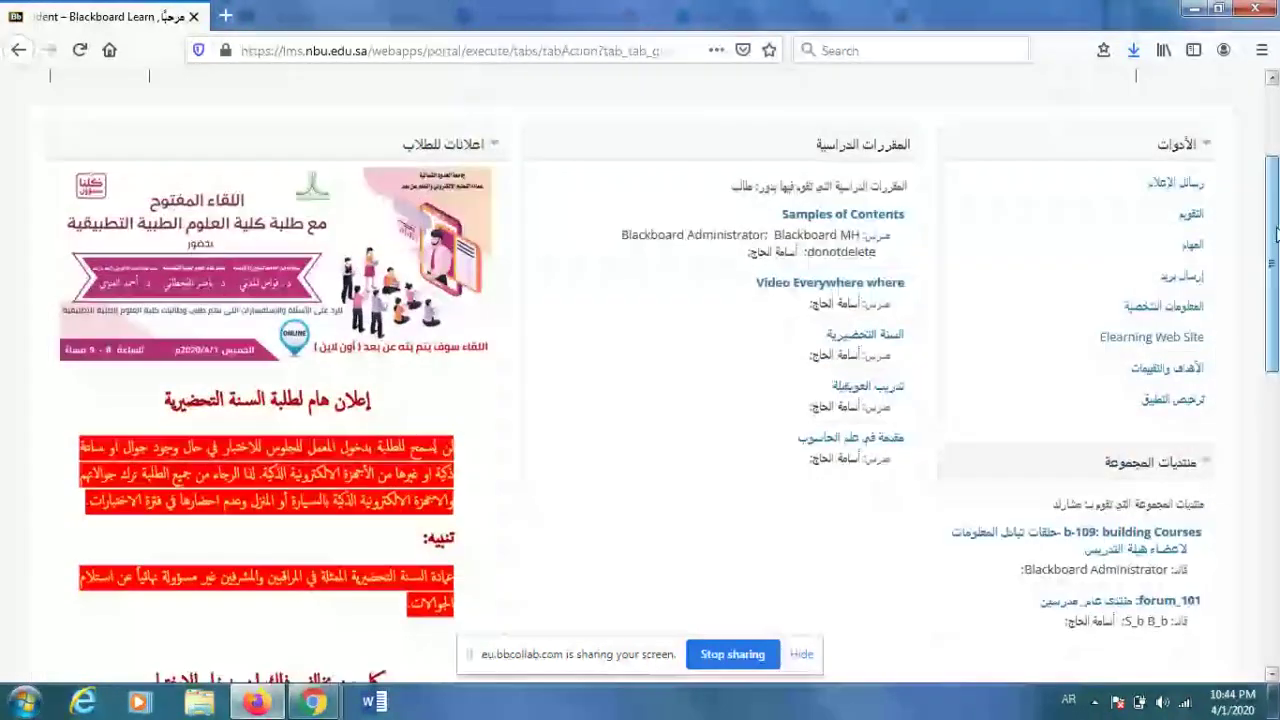
left_click(855, 220)
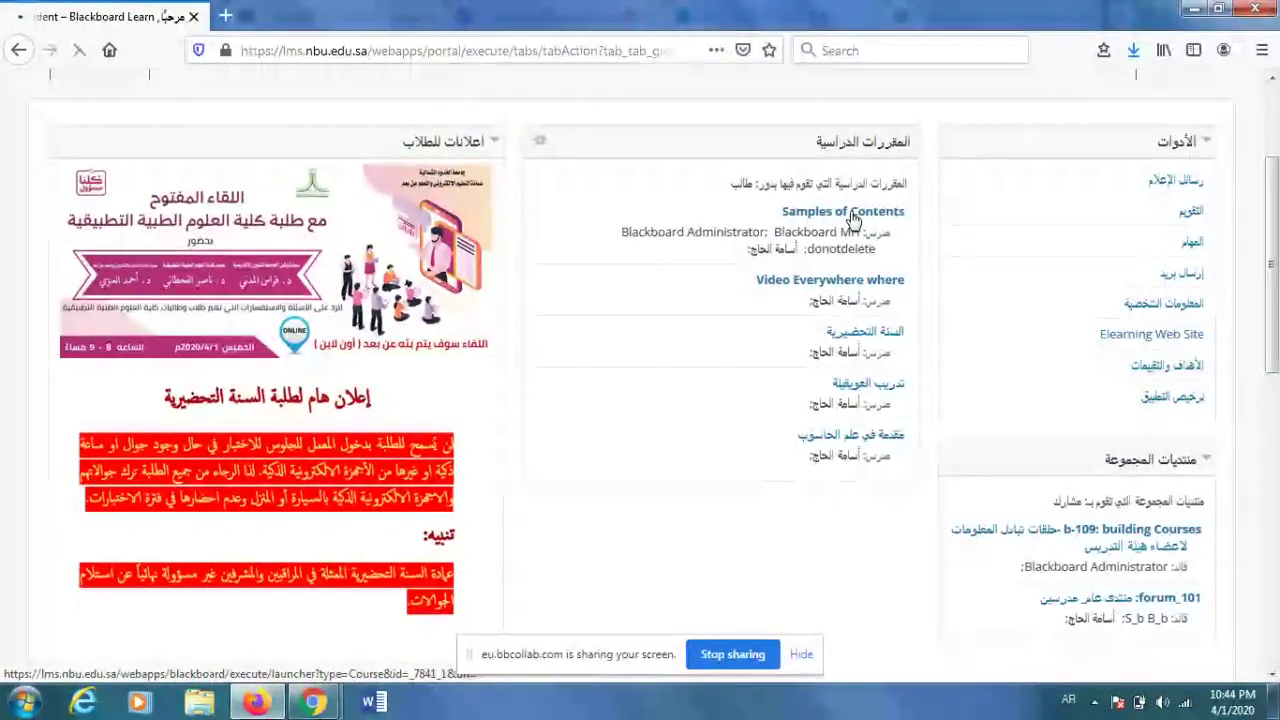
Open the course's Assignments list and the واجب (قواعد التقدير) submission history.
scroll(851, 214, "down", 3)
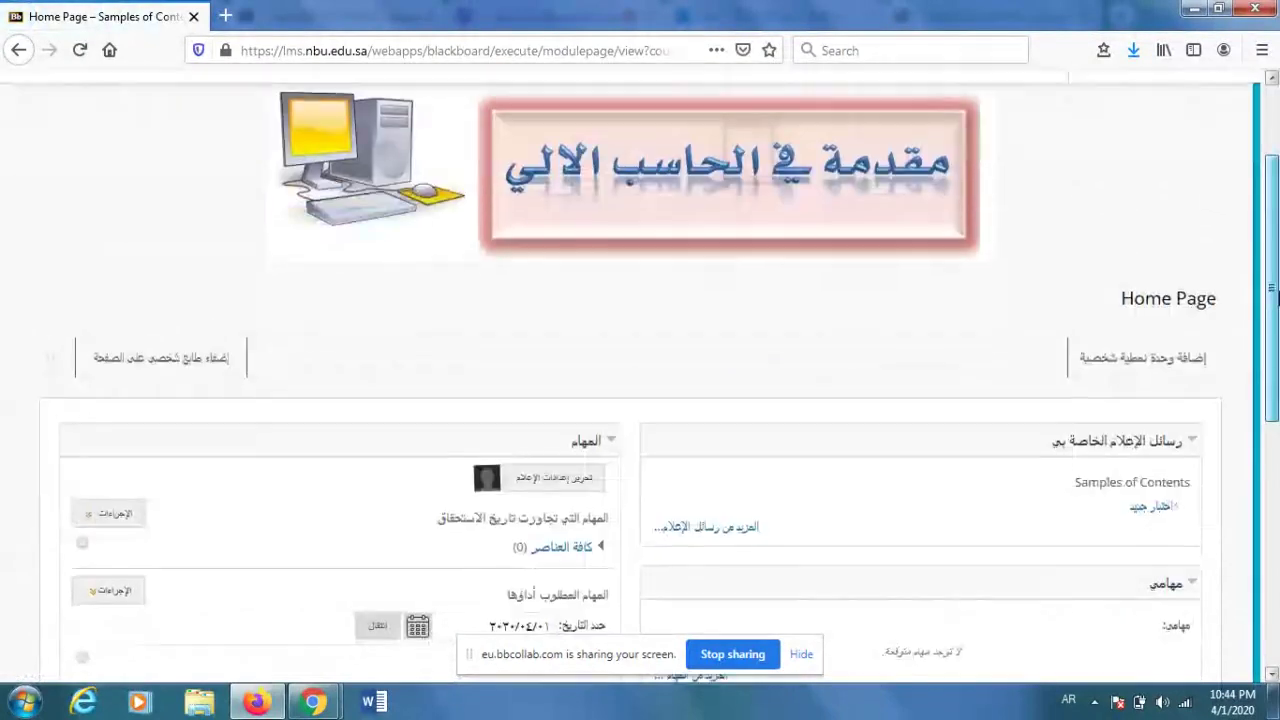
left_click(1254, 380)
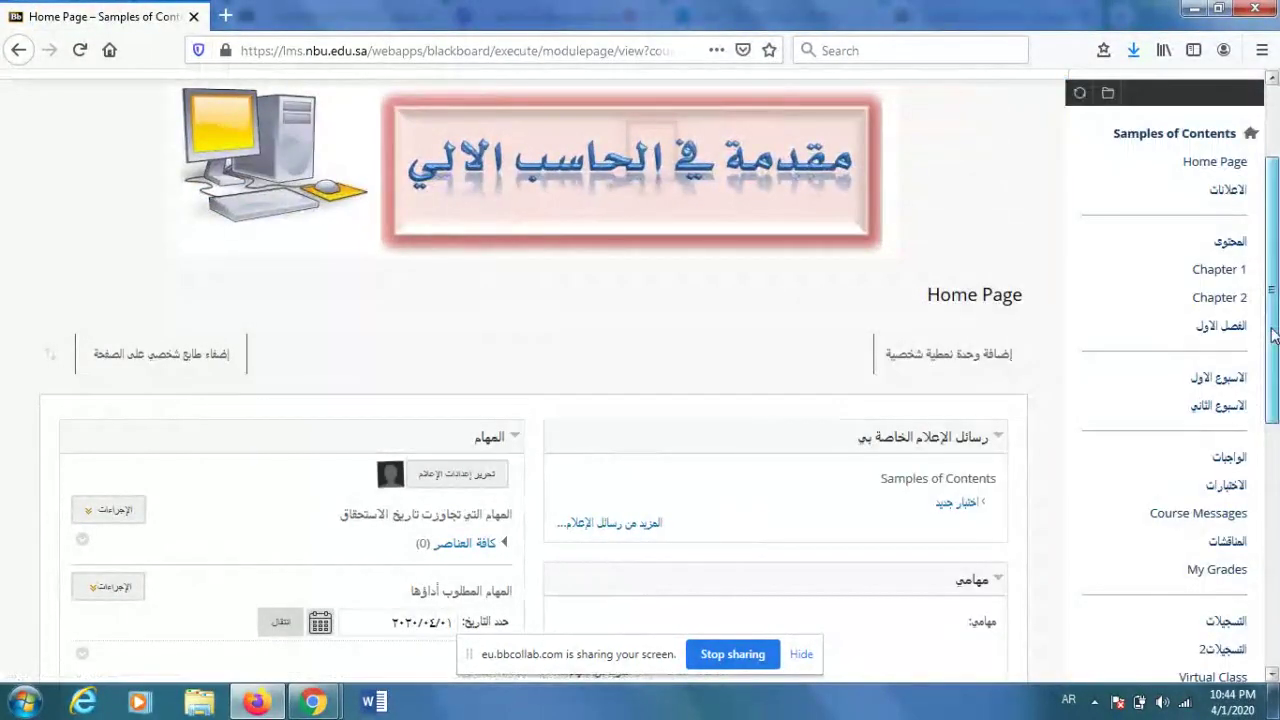
scroll(1270, 400, "down", 3)
scroll(1270, 400, "down", 2)
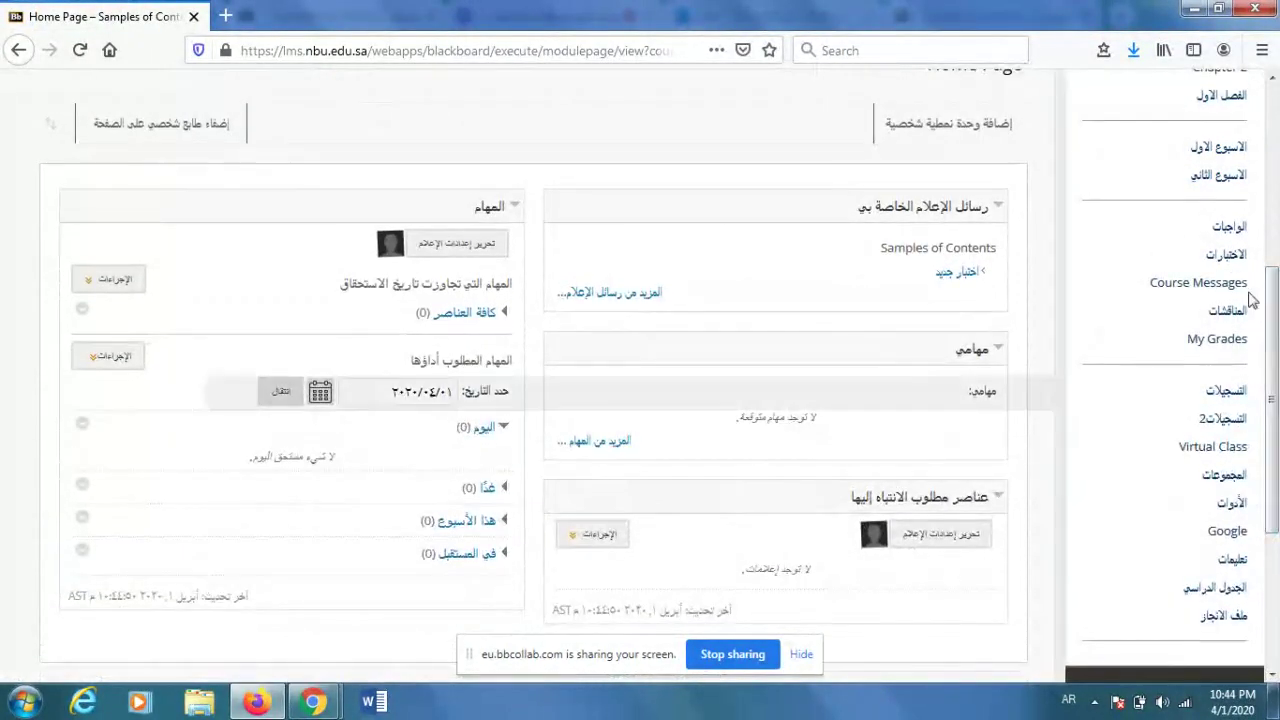
left_click(1229, 230)
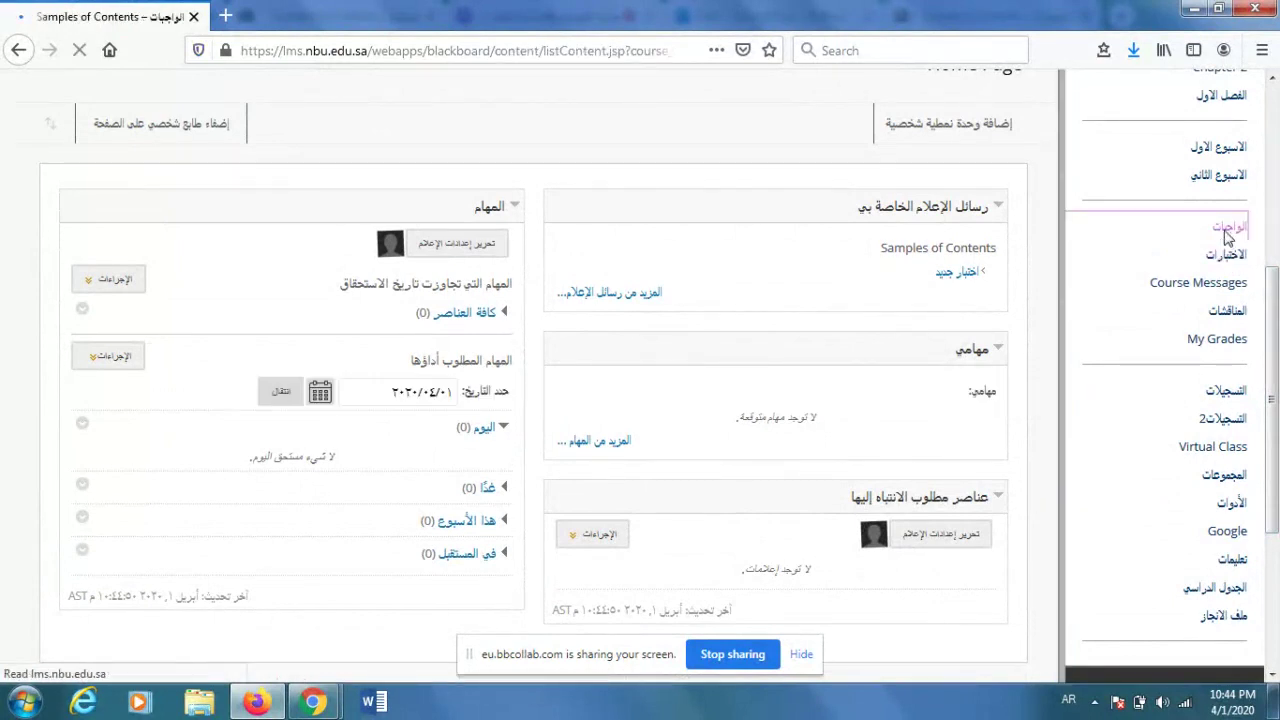
scroll(1272, 360, "down", 5)
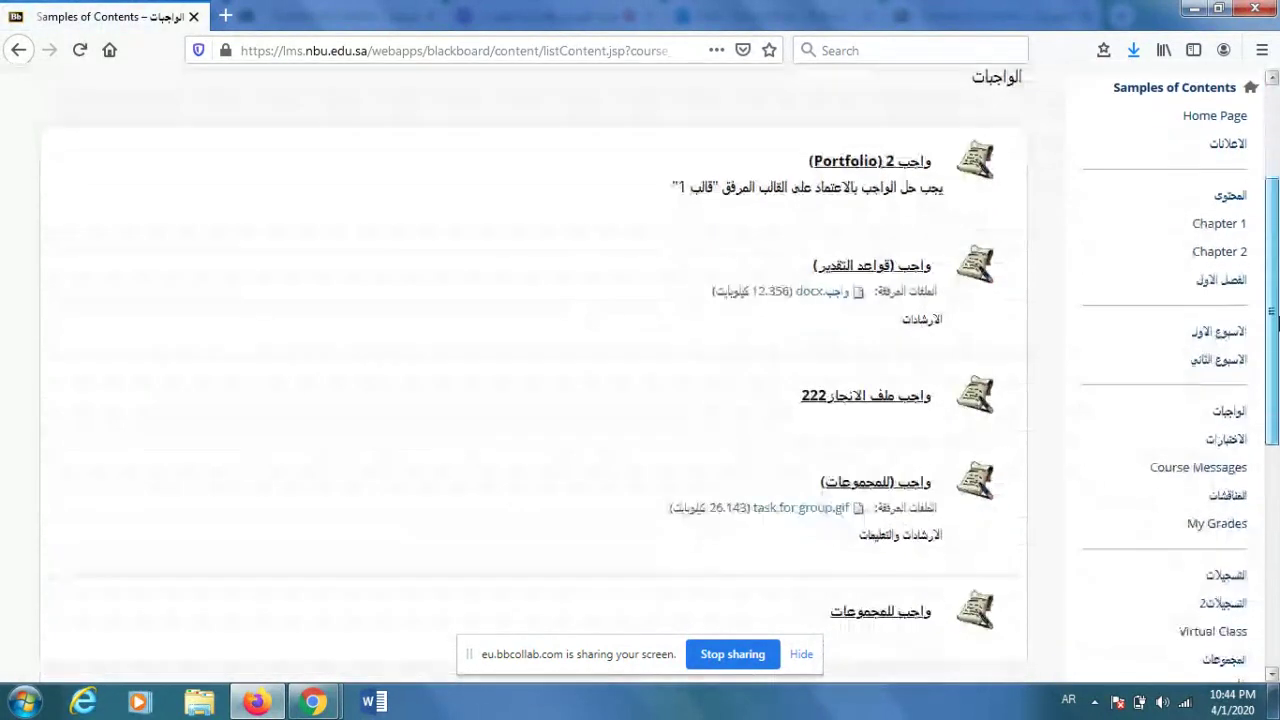
scroll(1274, 370, "down", 2)
scroll(1274, 370, "up", 3)
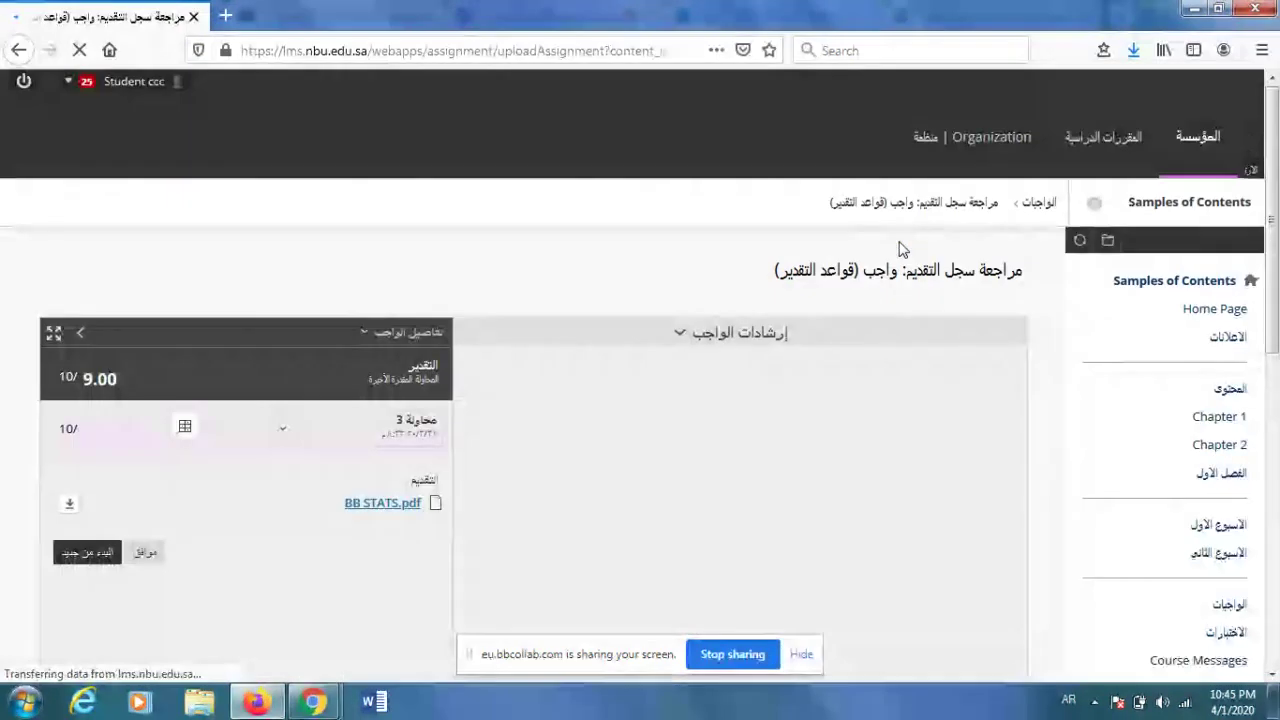
Start a new attempt and open the Write Submission editor.
scroll(1276, 229, "down", 2)
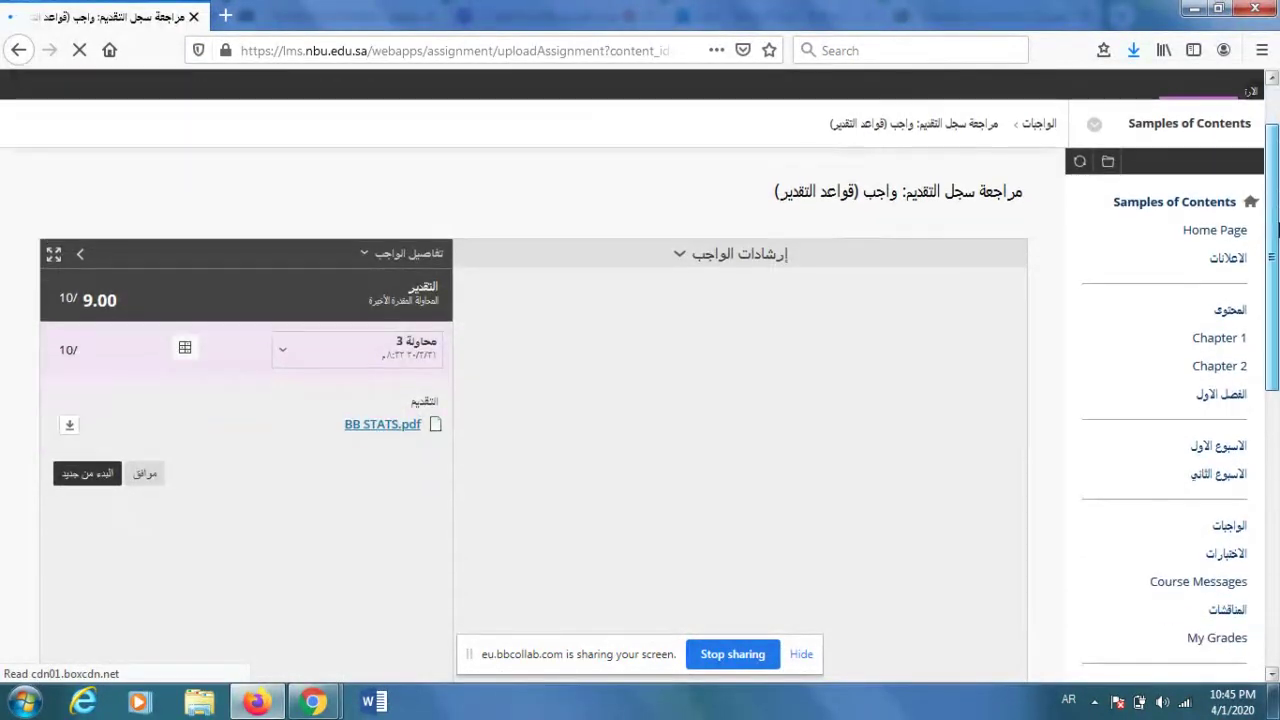
left_click(88, 477)
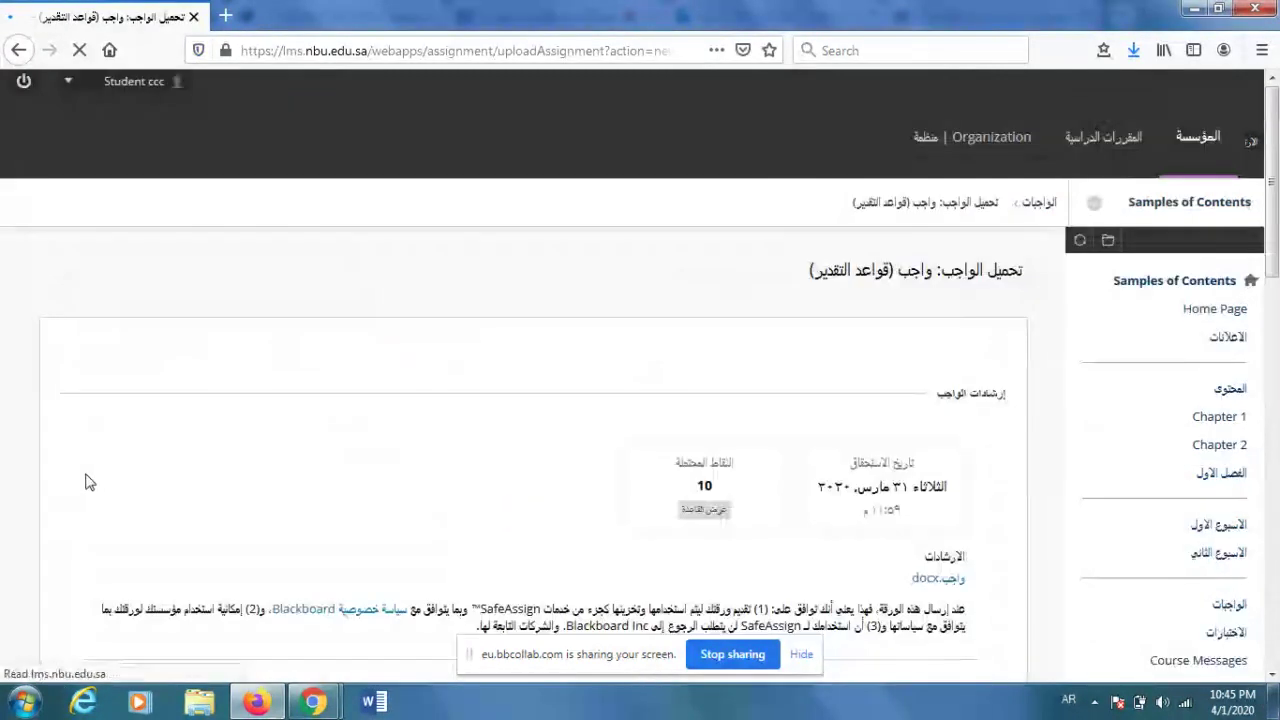
scroll(1272, 370, "down", 3)
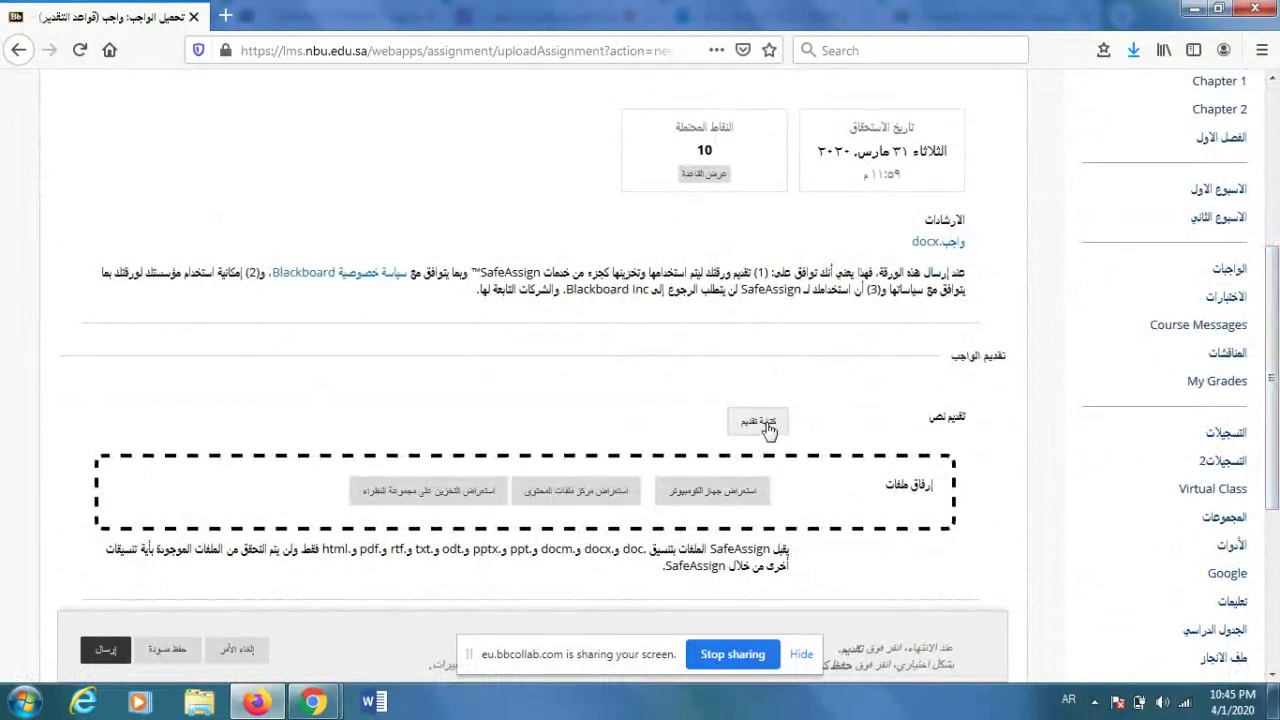
left_click(766, 426)
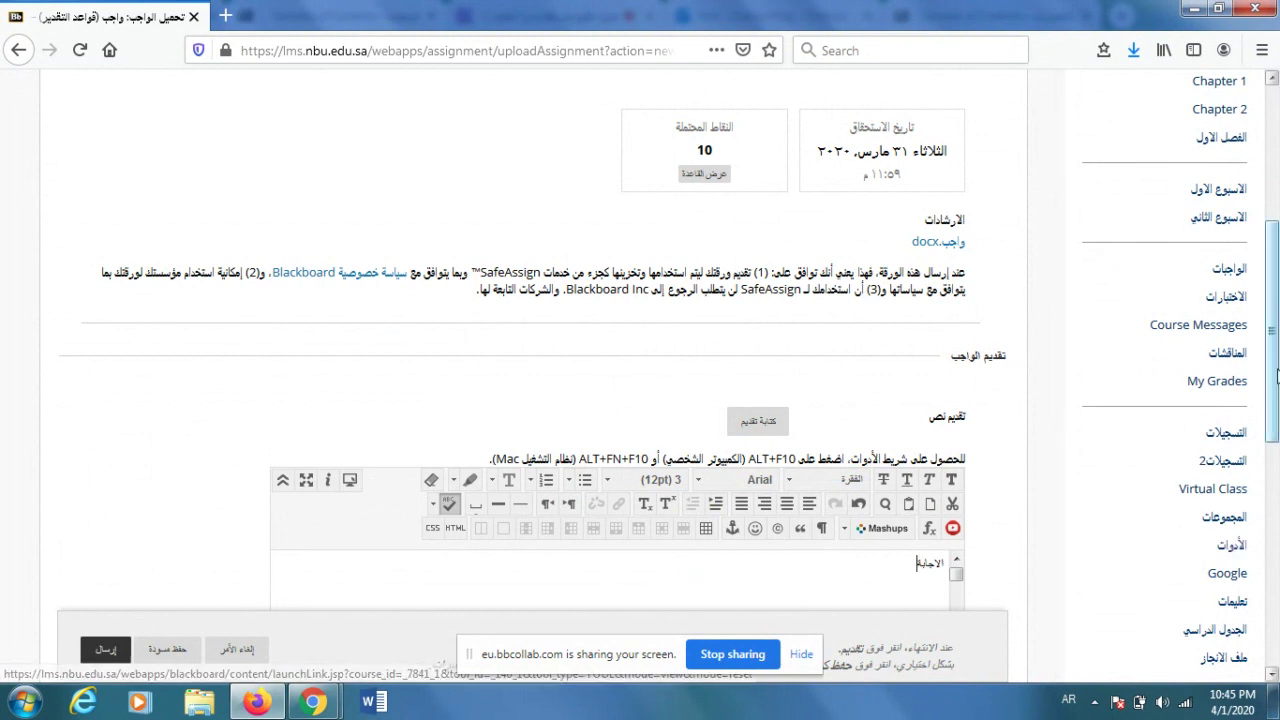
Attach 'Faculty Traning Online (2).xlsx' from the computer to the submission.
scroll(1278, 450, "down", 3)
scroll(1278, 450, "down", 2)
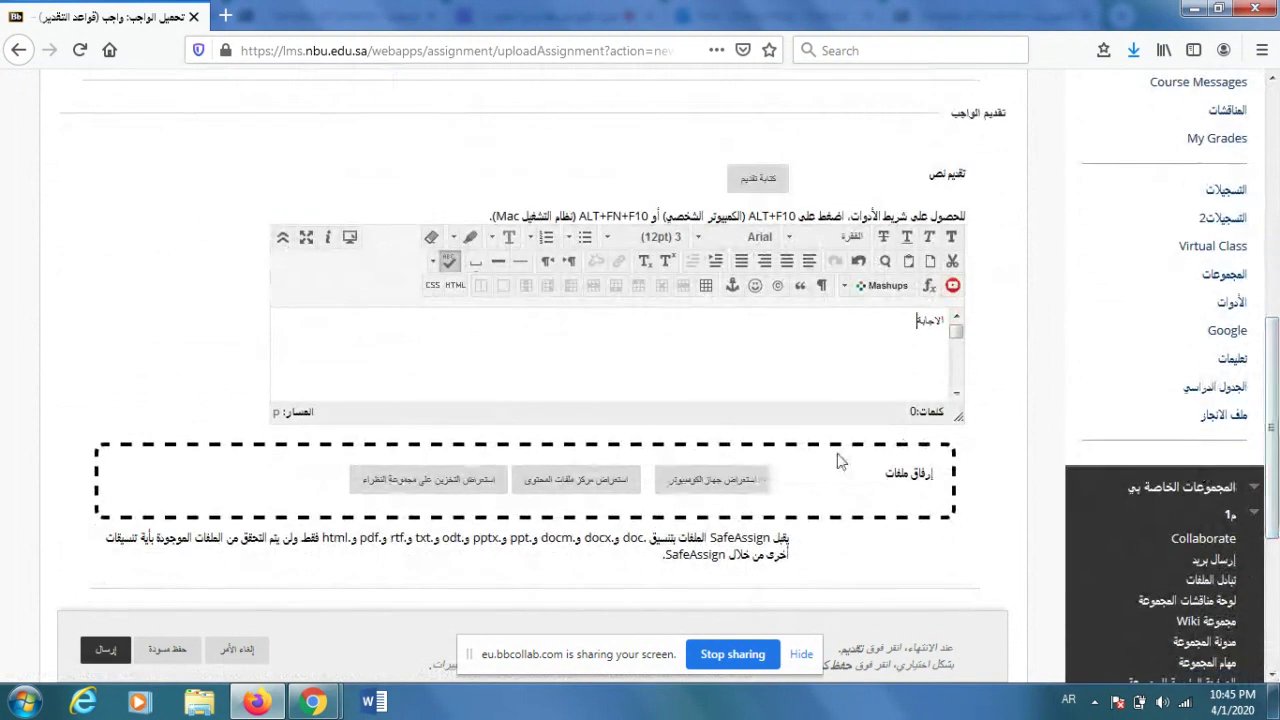
left_click(741, 481)
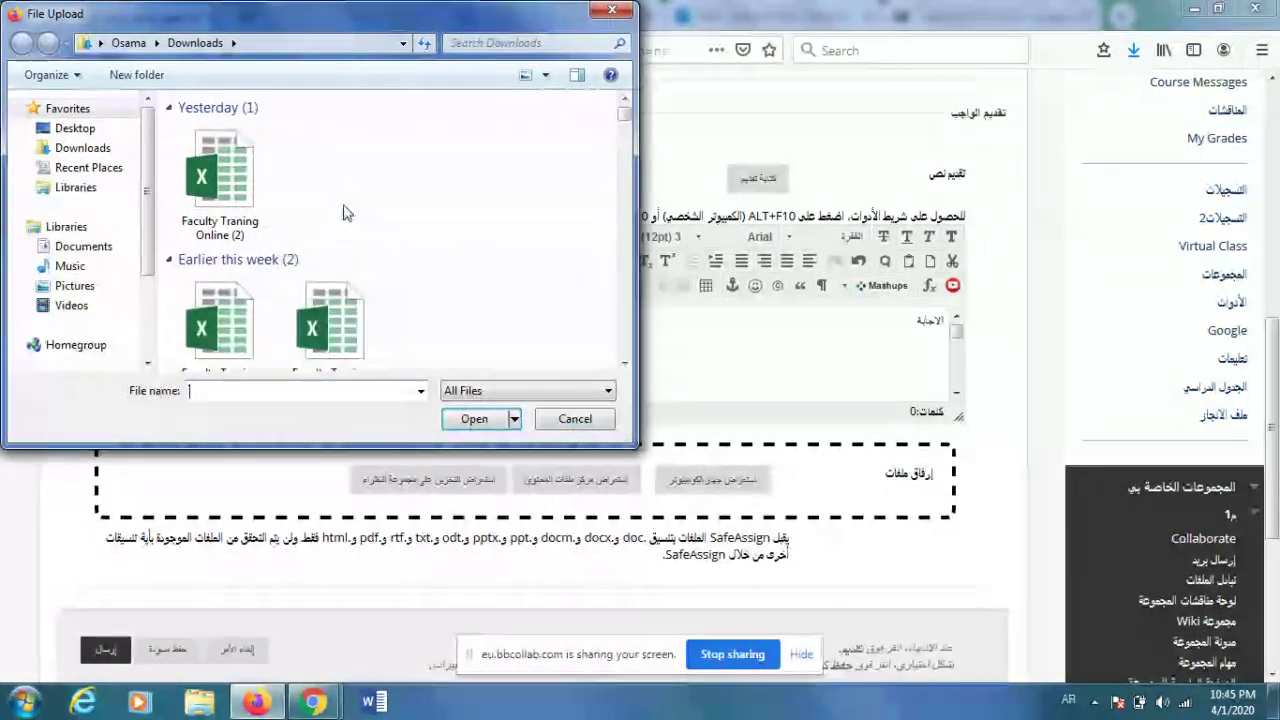
left_click(238, 190)
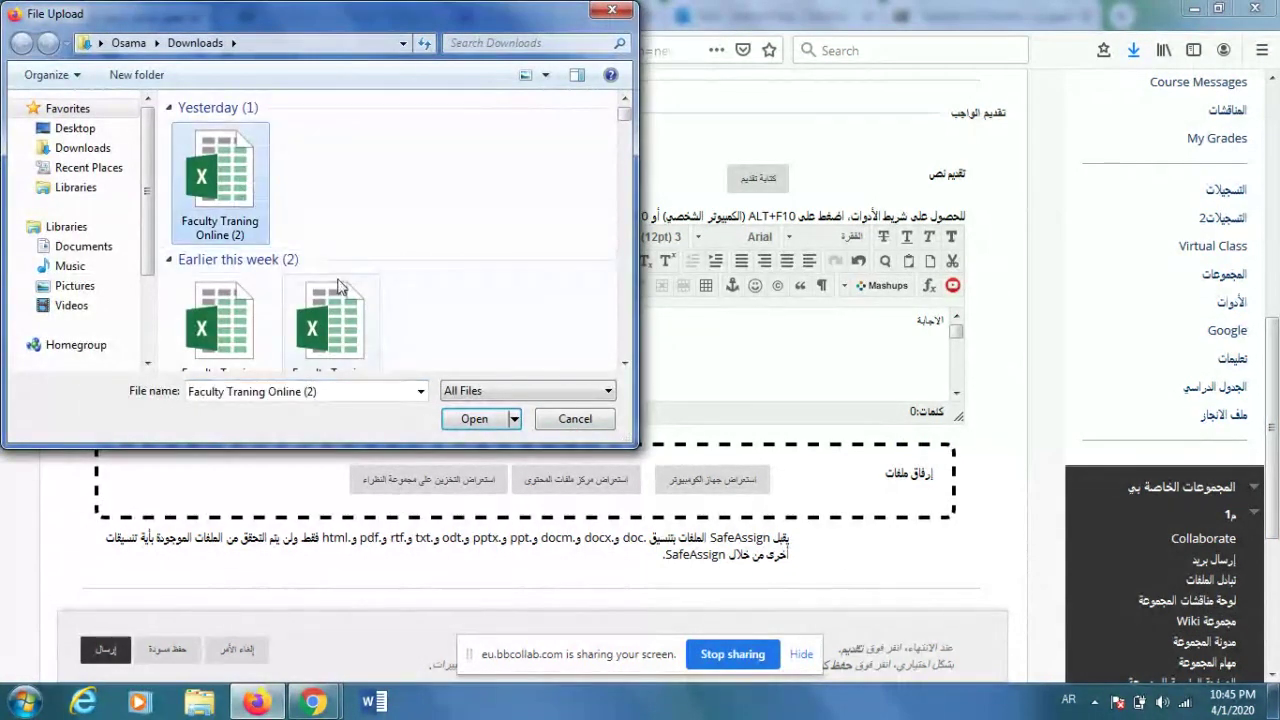
left_click(457, 421)
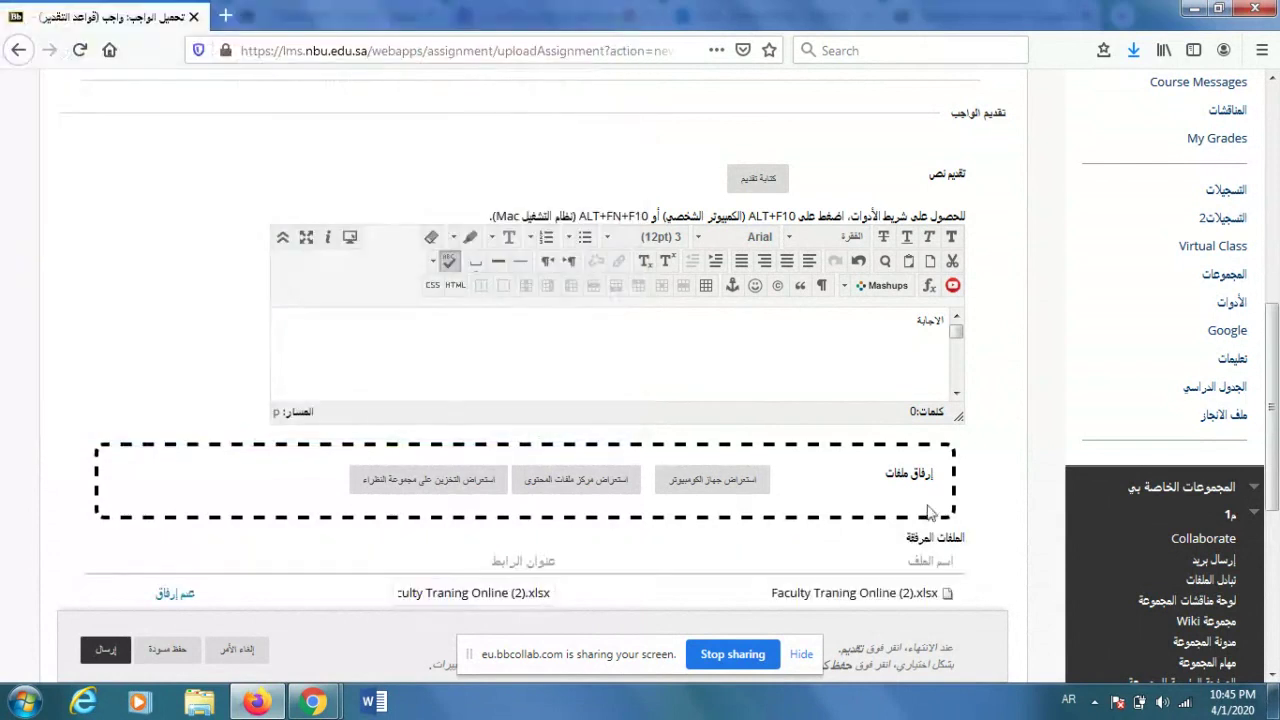
scroll(1272, 440, "down", 3)
scroll(424, 508, "down", 5)
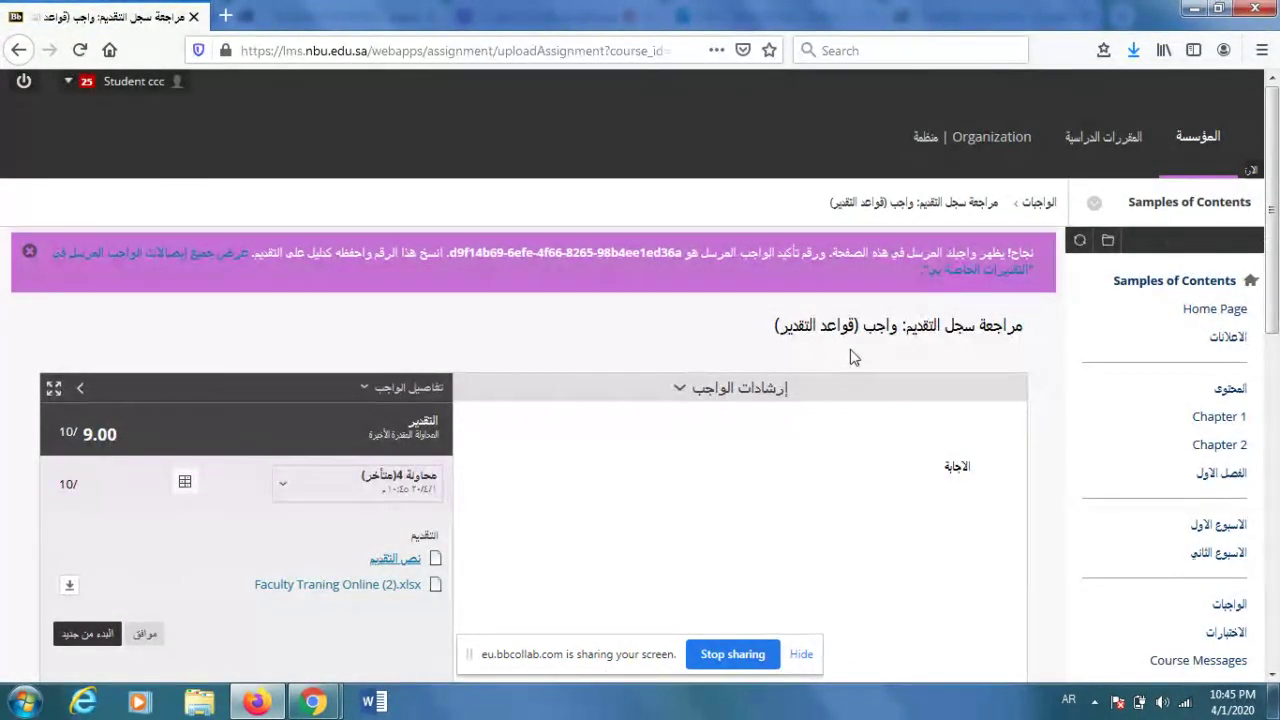
Return to the instructor's browser window and open the Grade Center's assignments view.
mouse_move(335, 692)
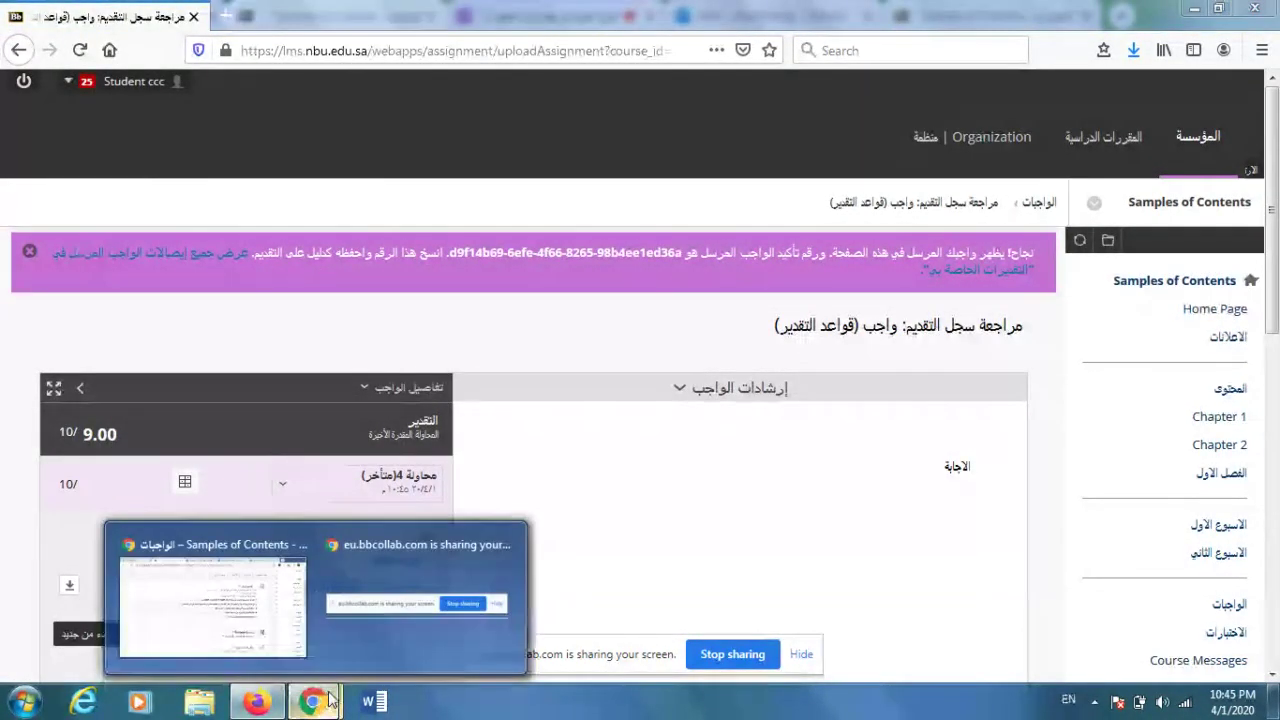
left_click(215, 617)
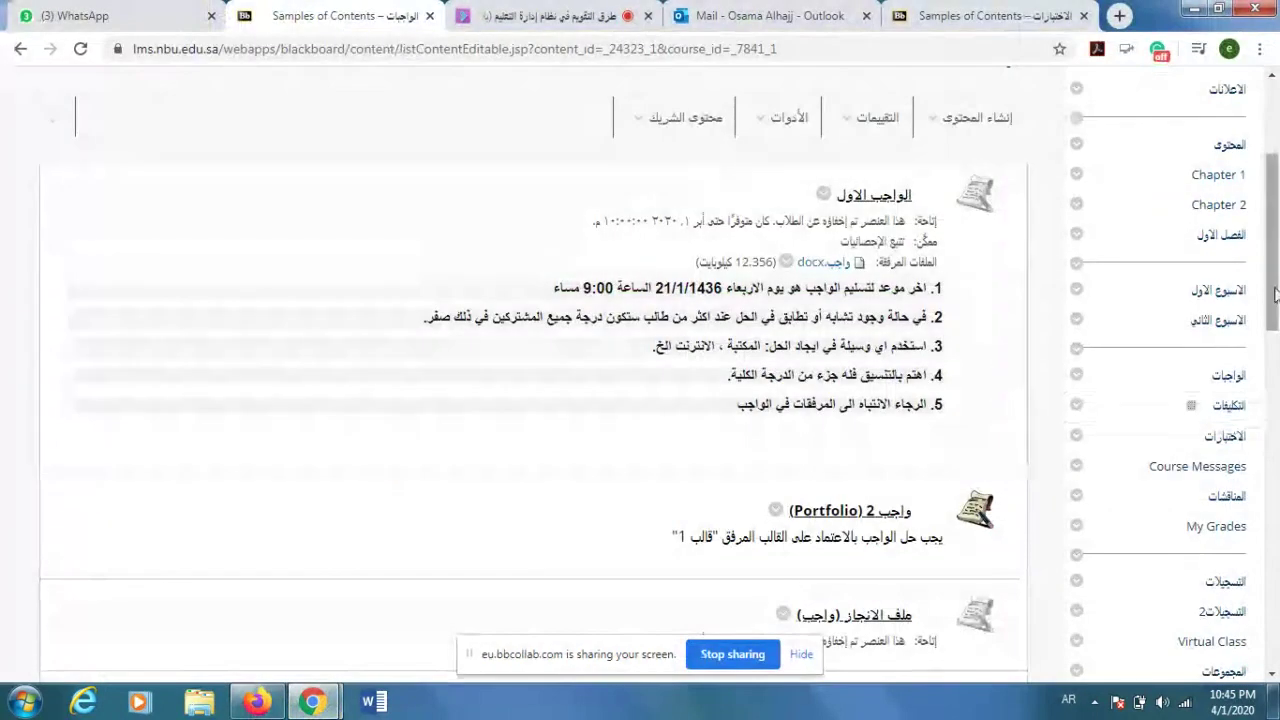
scroll(1277, 378, "down", 5)
left_click_drag(1277, 378, 1277, 548)
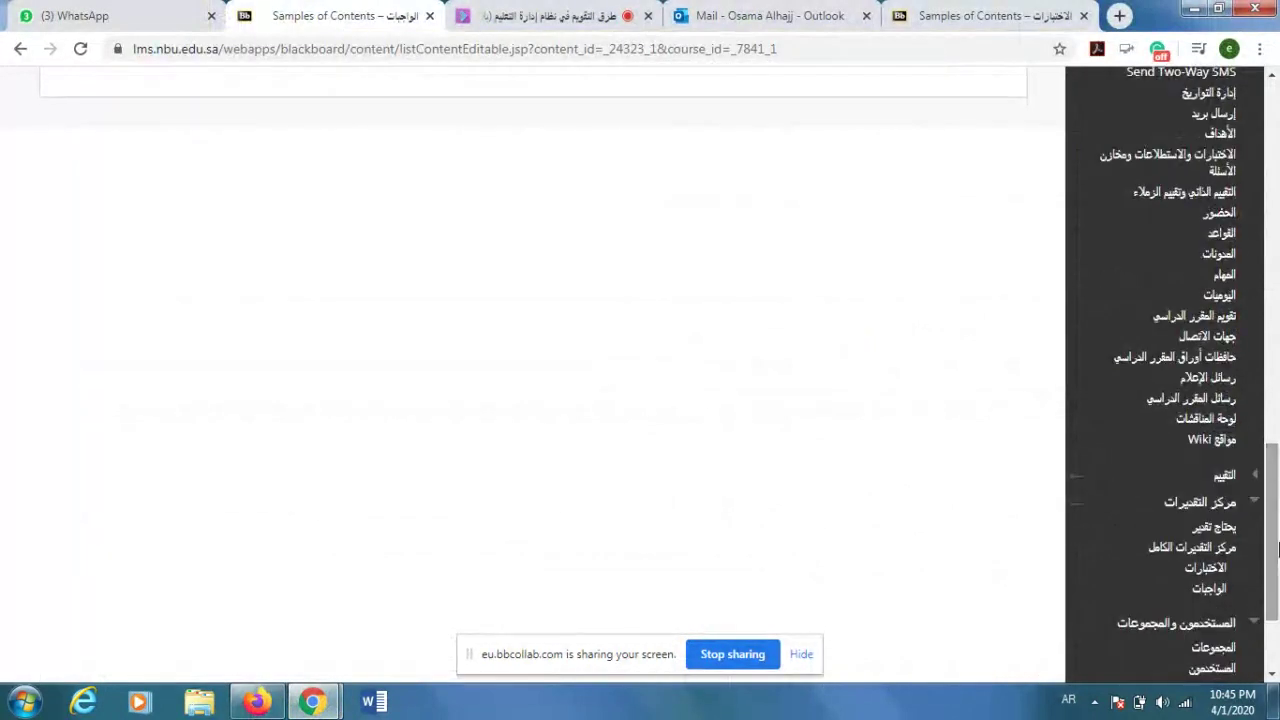
left_click(1210, 590)
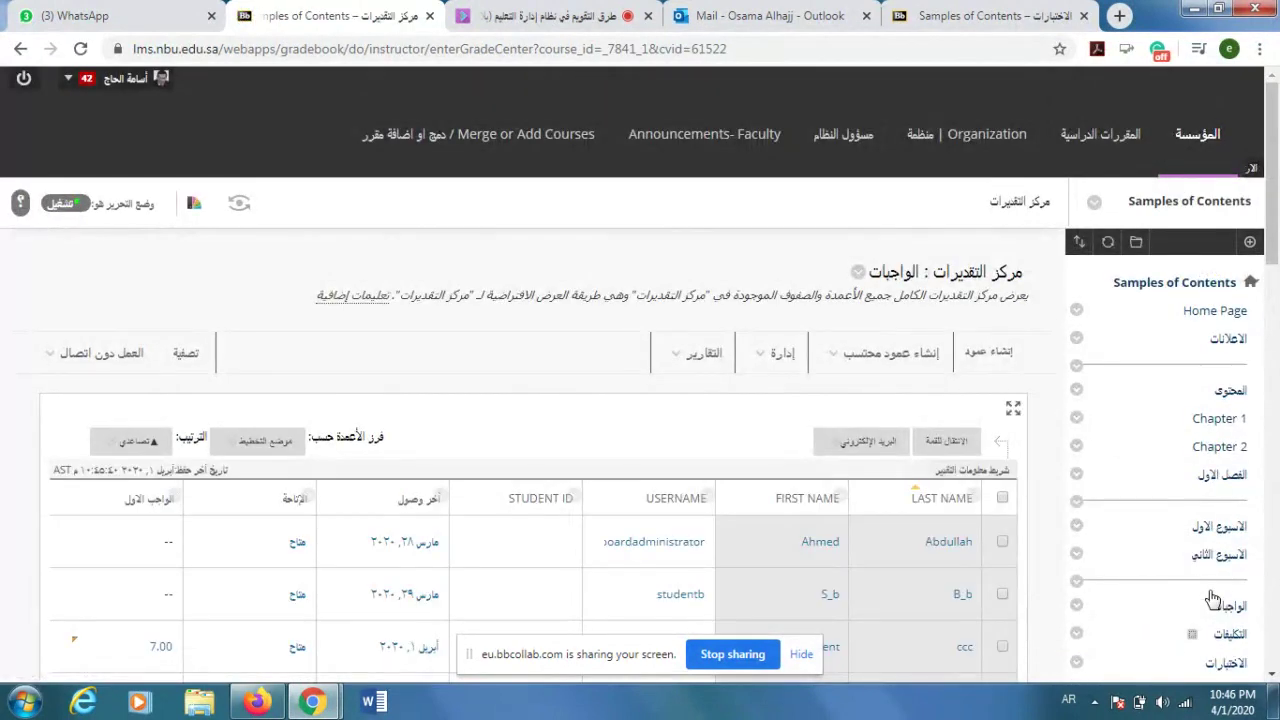
Open the student's late attempt 4 of 4 on the rubric assignment for grading.
scroll(845, 468, "down", 3)
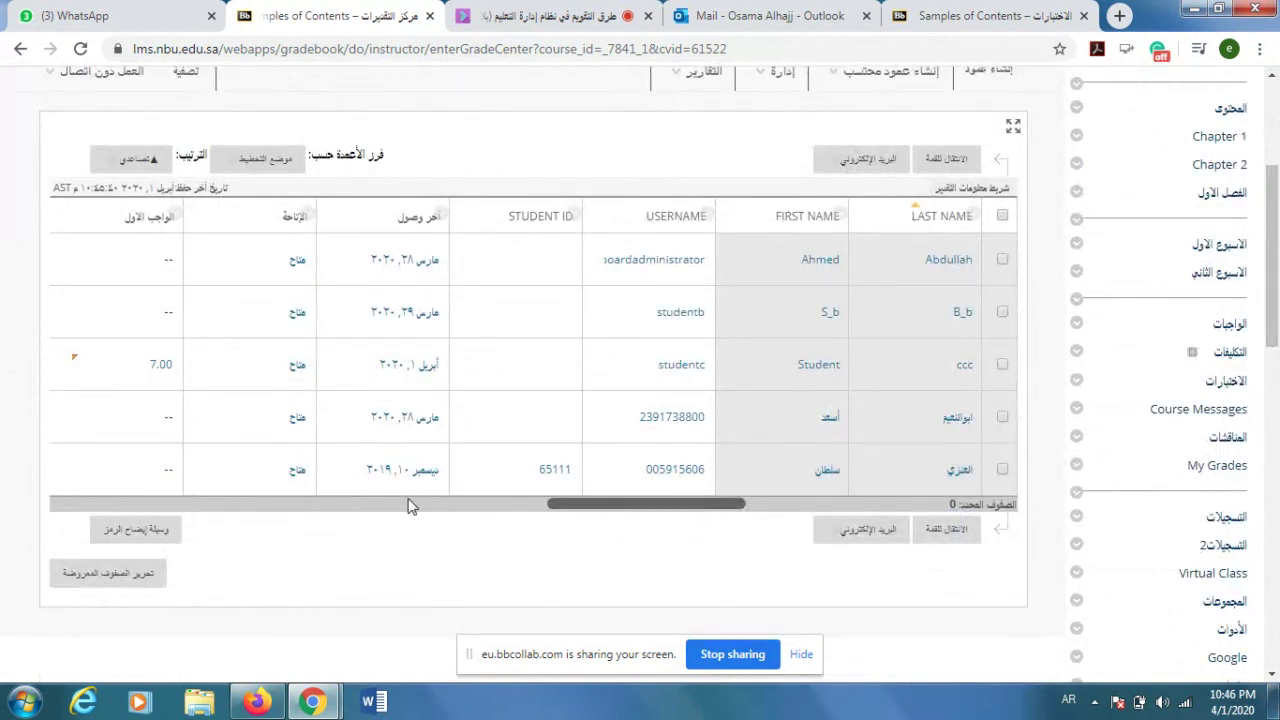
left_click(375, 505)
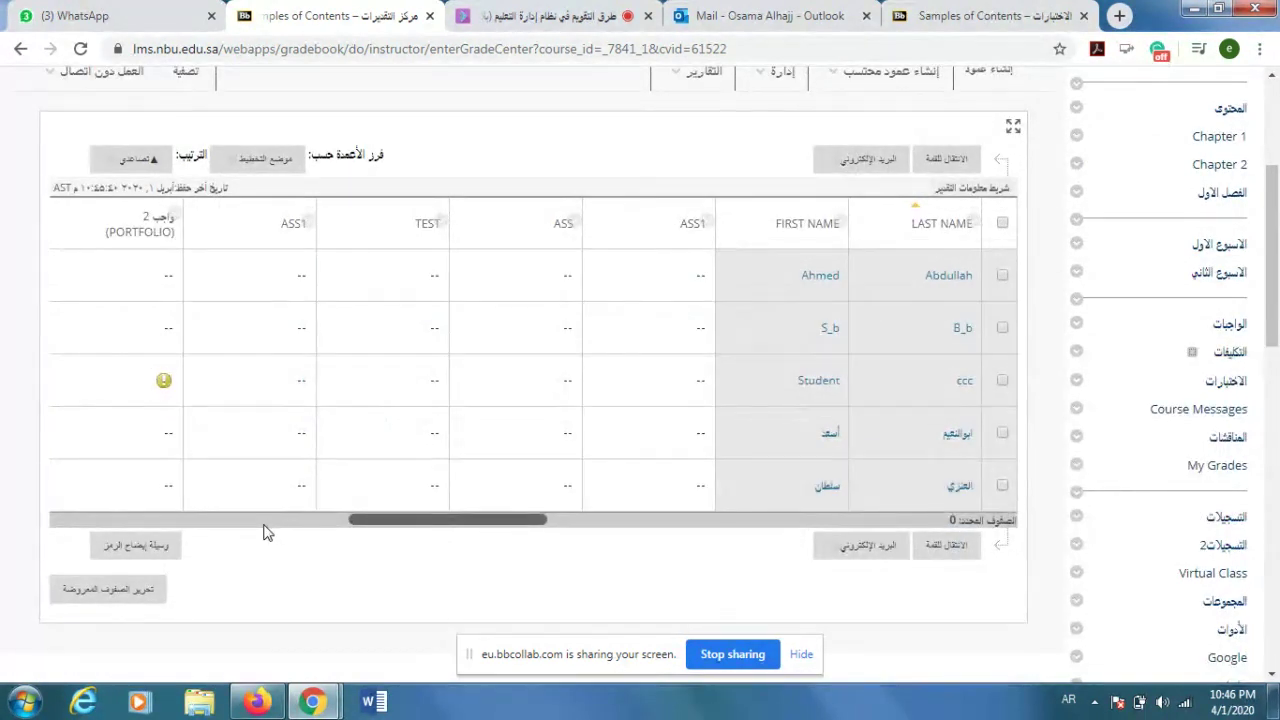
left_click(264, 522)
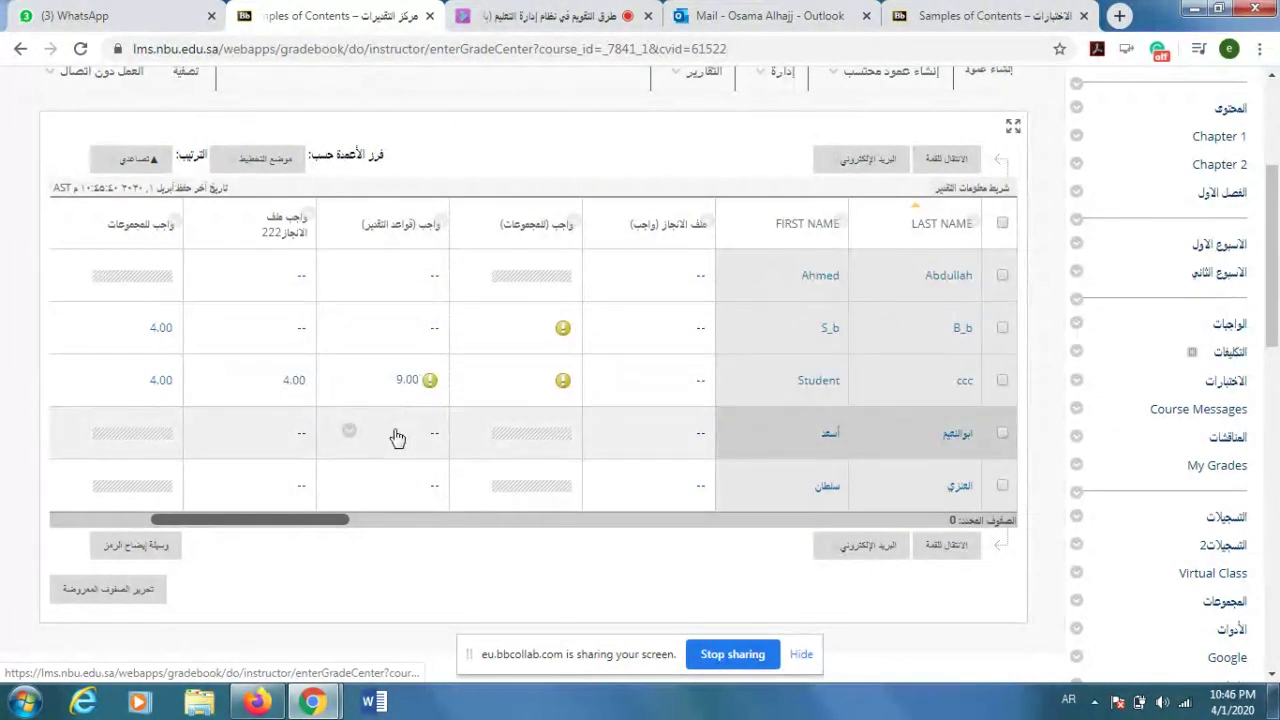
scroll(397, 437, "down", 1)
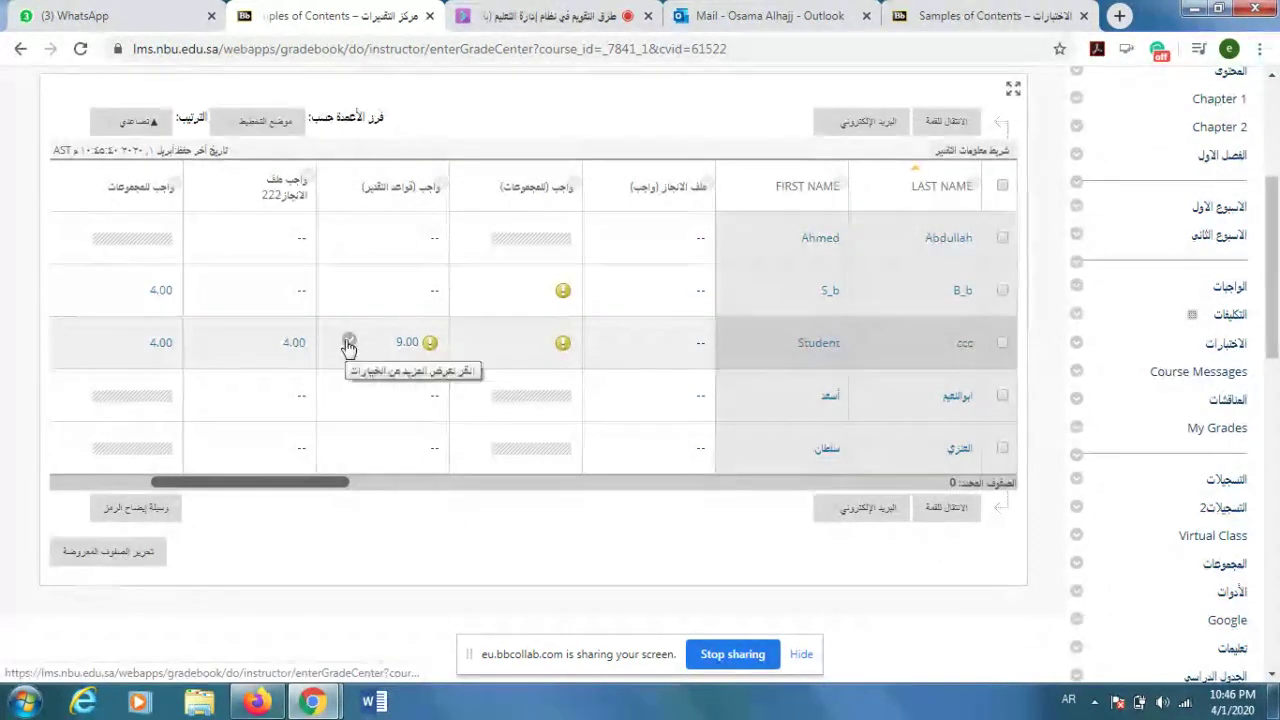
left_click(348, 343)
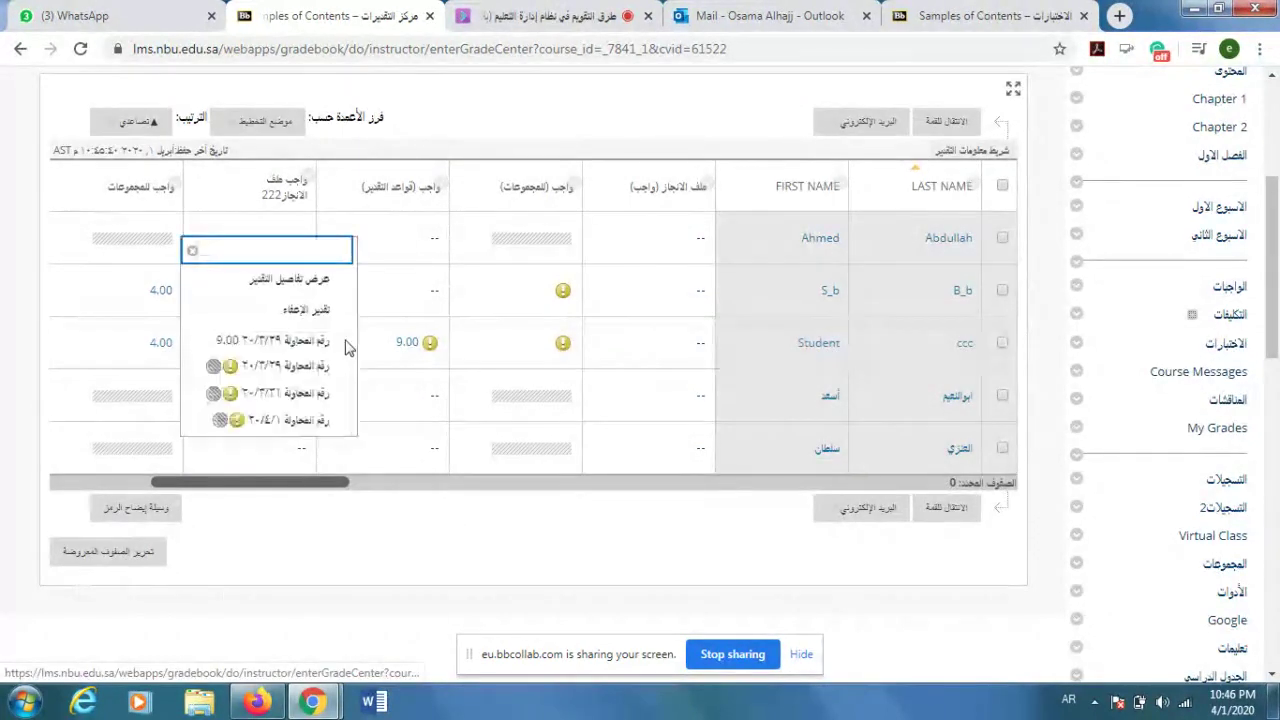
left_click(300, 422)
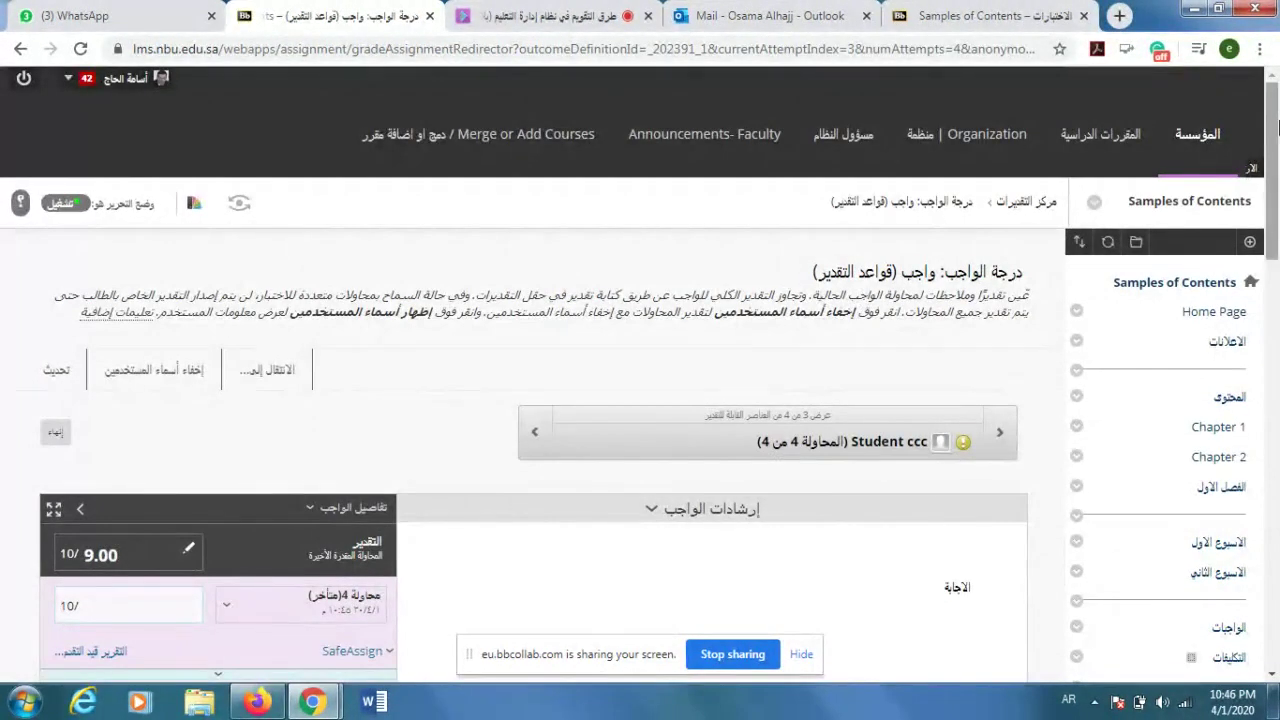
Expand the grading panel and open the writing-skills rubric grid in its own window.
scroll(1277, 125, "down", 3)
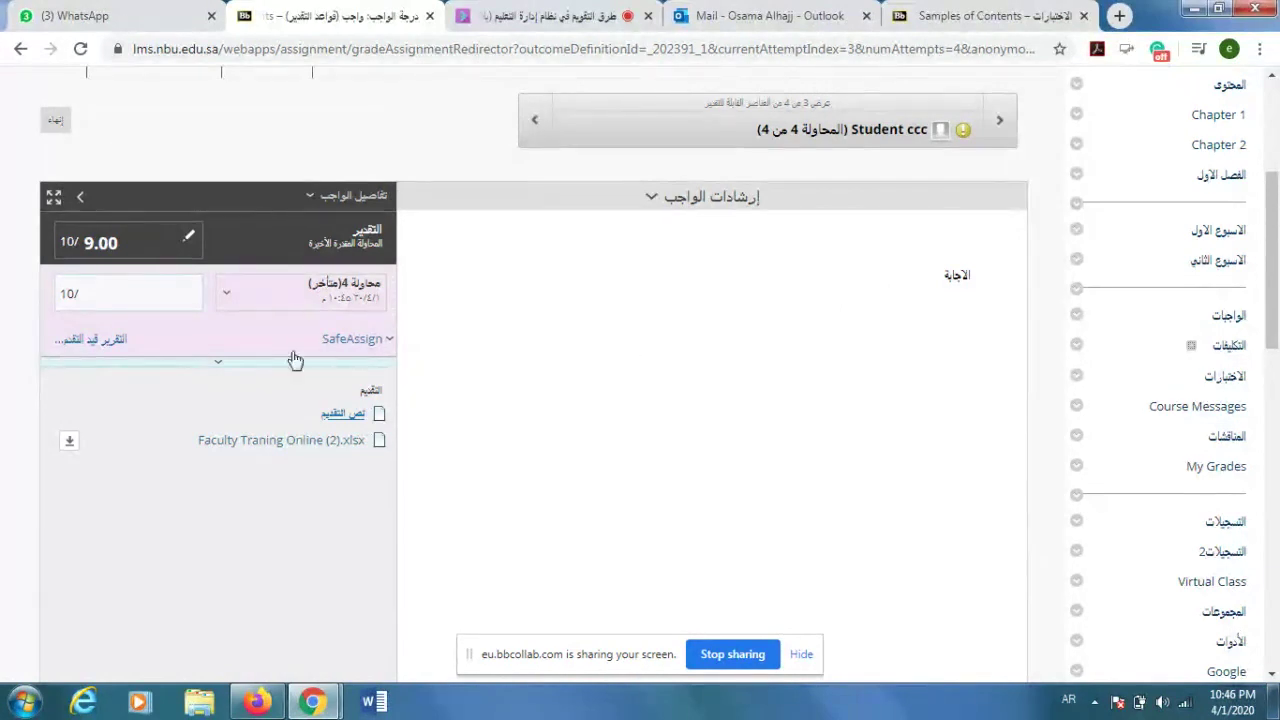
left_click(221, 366)
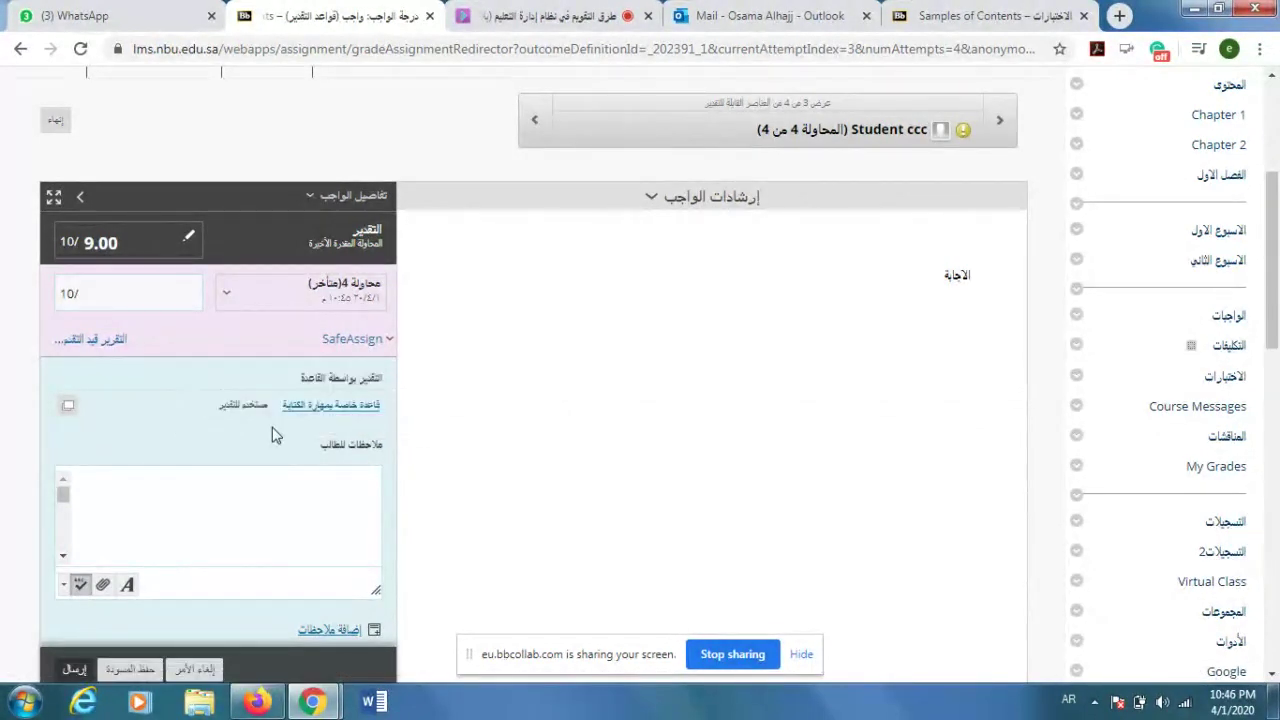
scroll(275, 435, "down", 1)
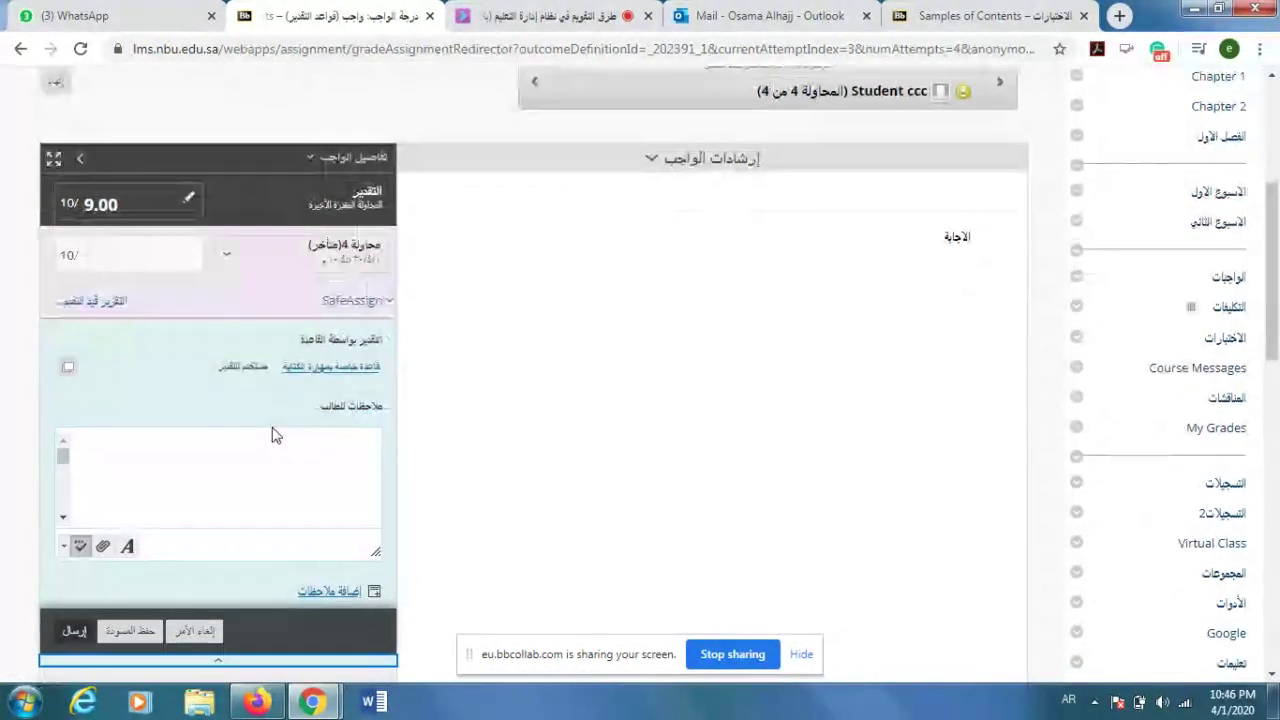
left_click(67, 372)
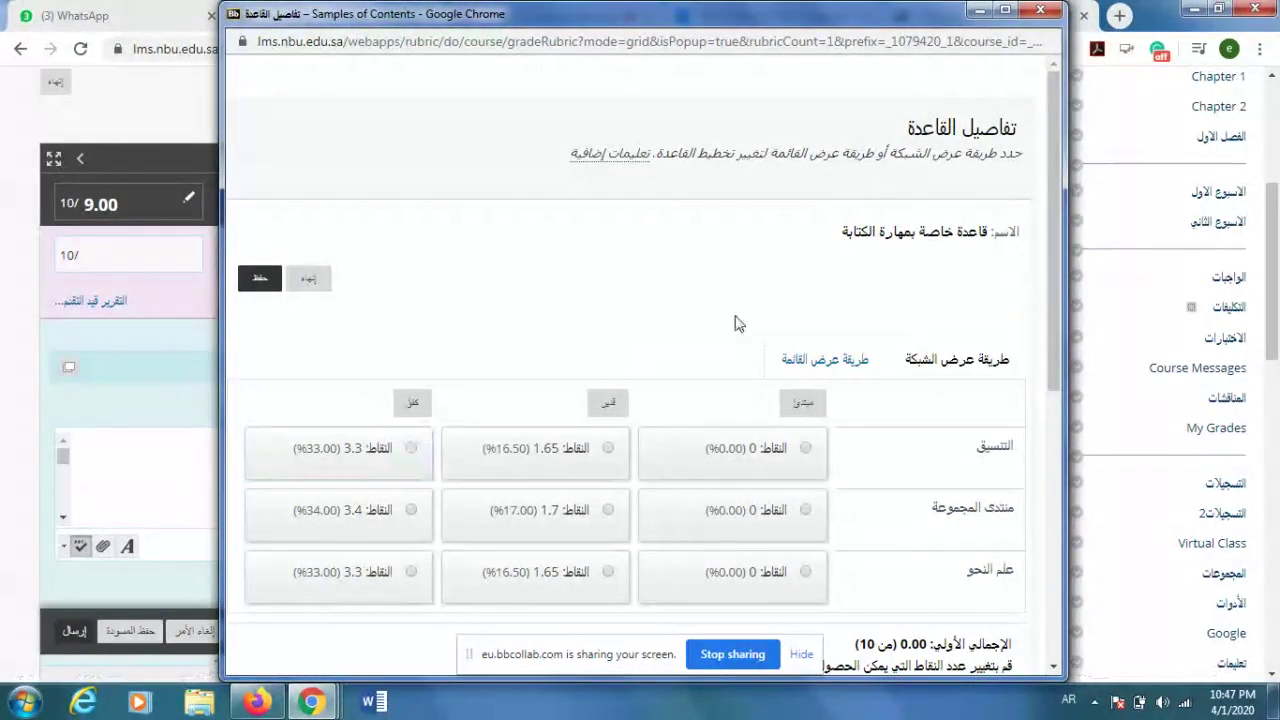
Score the formatting, group forum and grammar criteria 1.65, 3.4 and 1.65 points.
left_click_drag(1059, 293, 1062, 342)
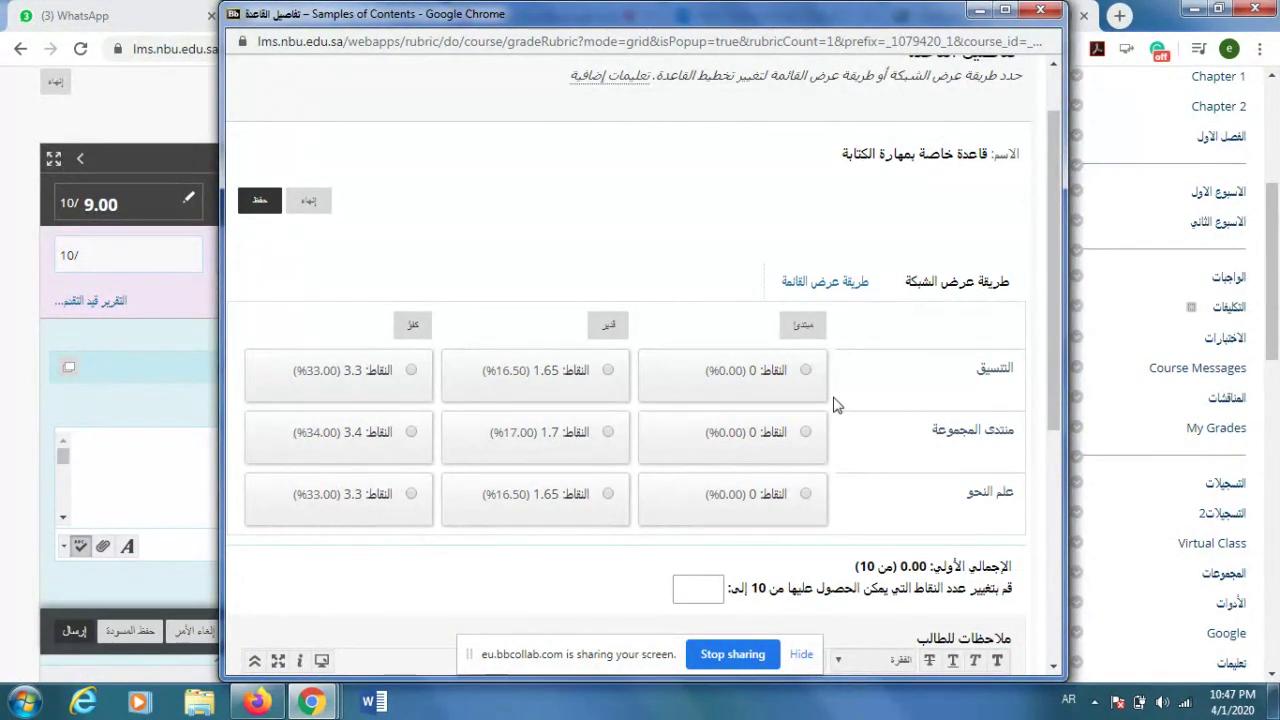
left_click(609, 373)
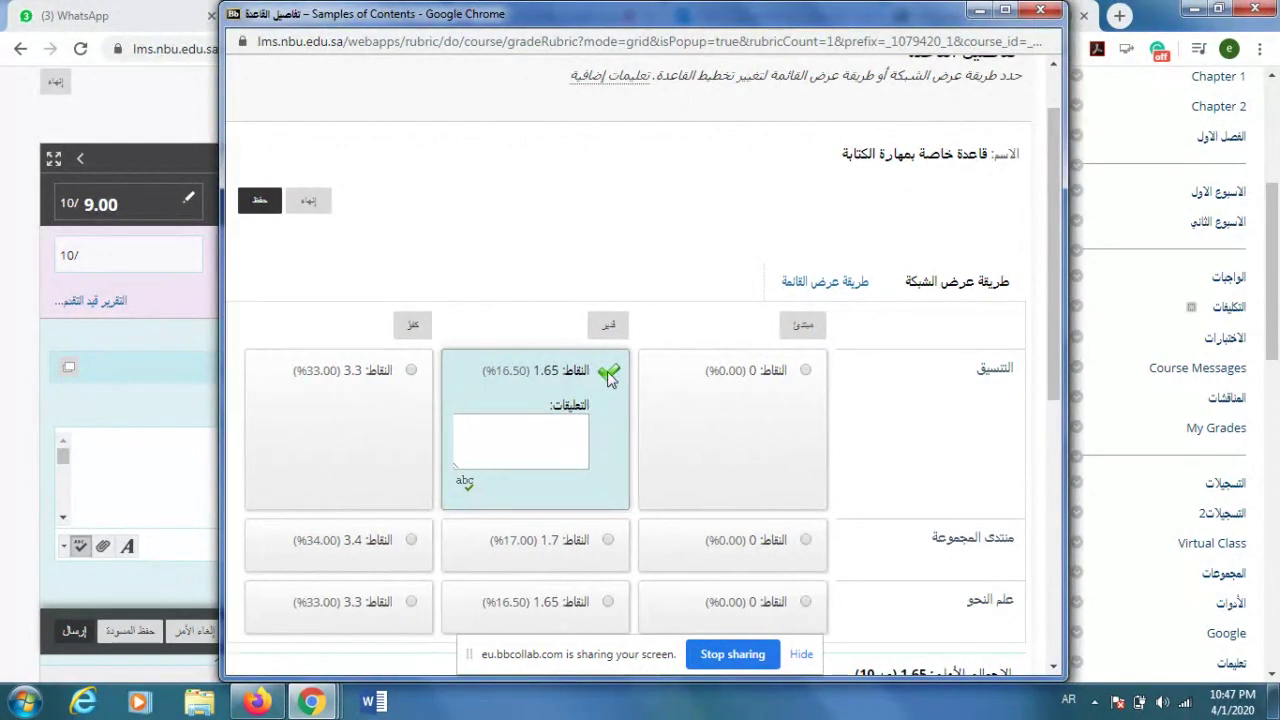
left_click(546, 435)
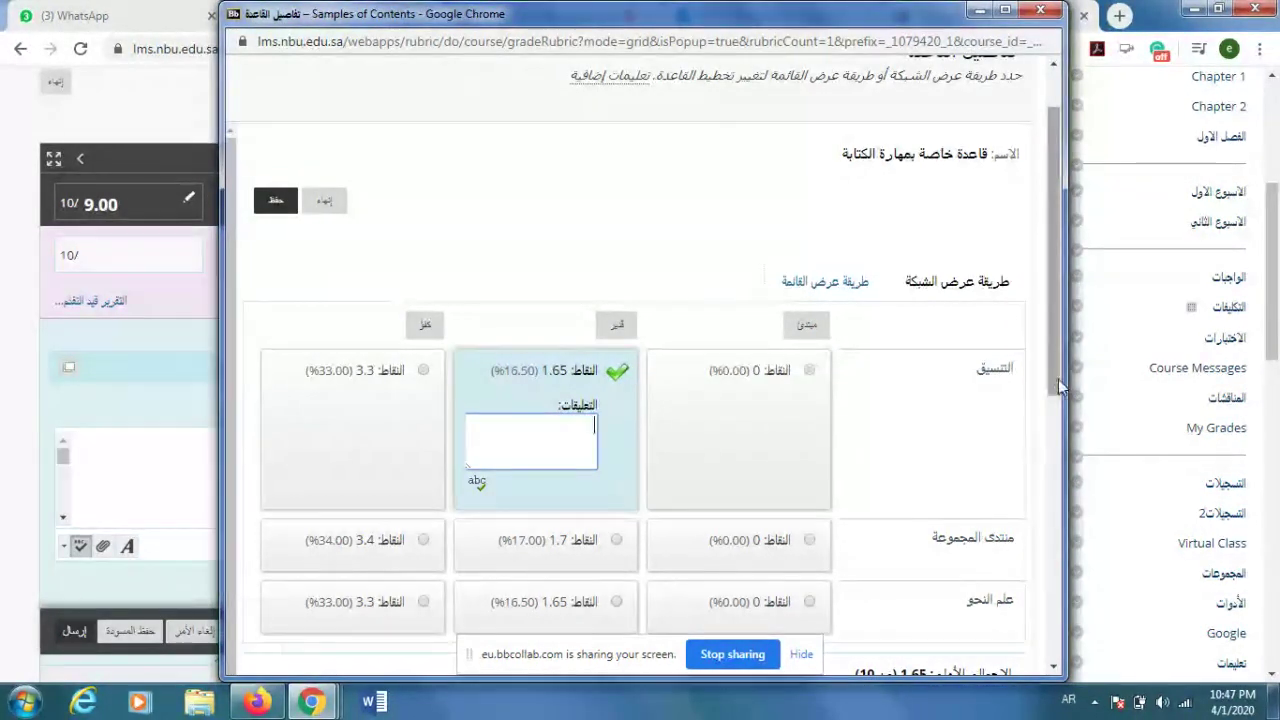
left_click_drag(1056, 351, 1058, 427)
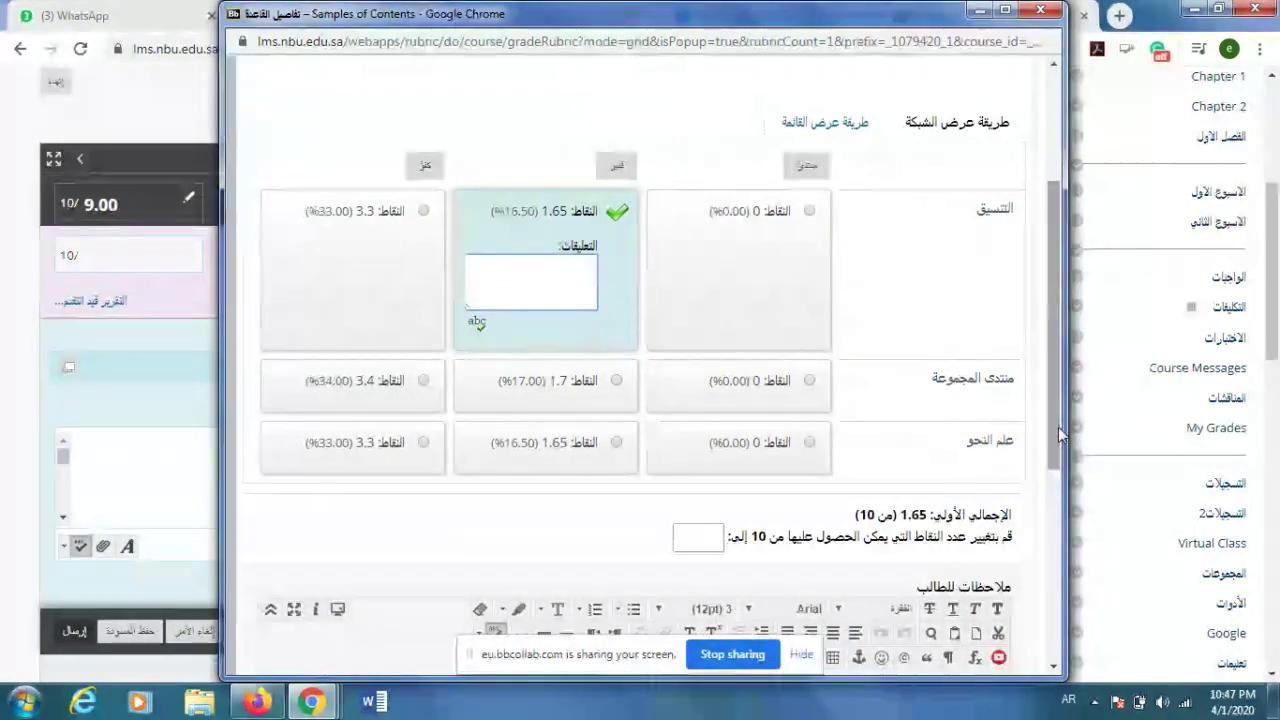
left_click(425, 385)
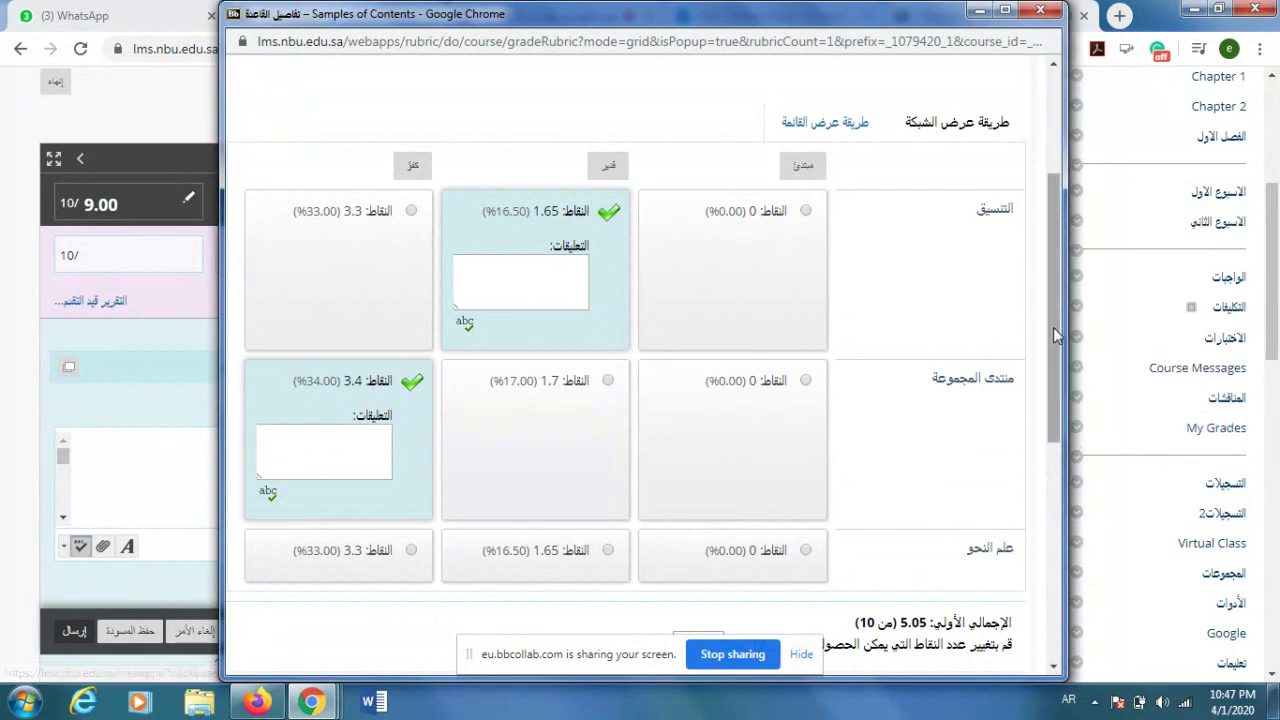
left_click_drag(1060, 339, 1063, 372)
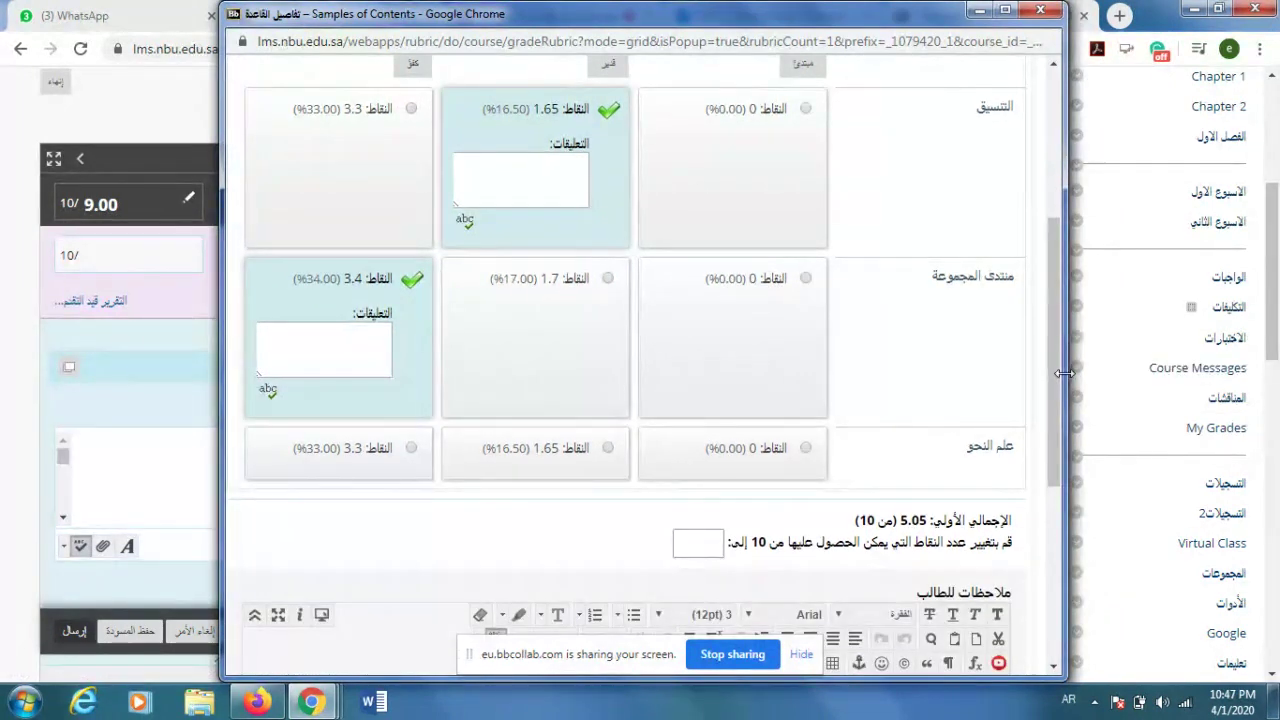
left_click(611, 454)
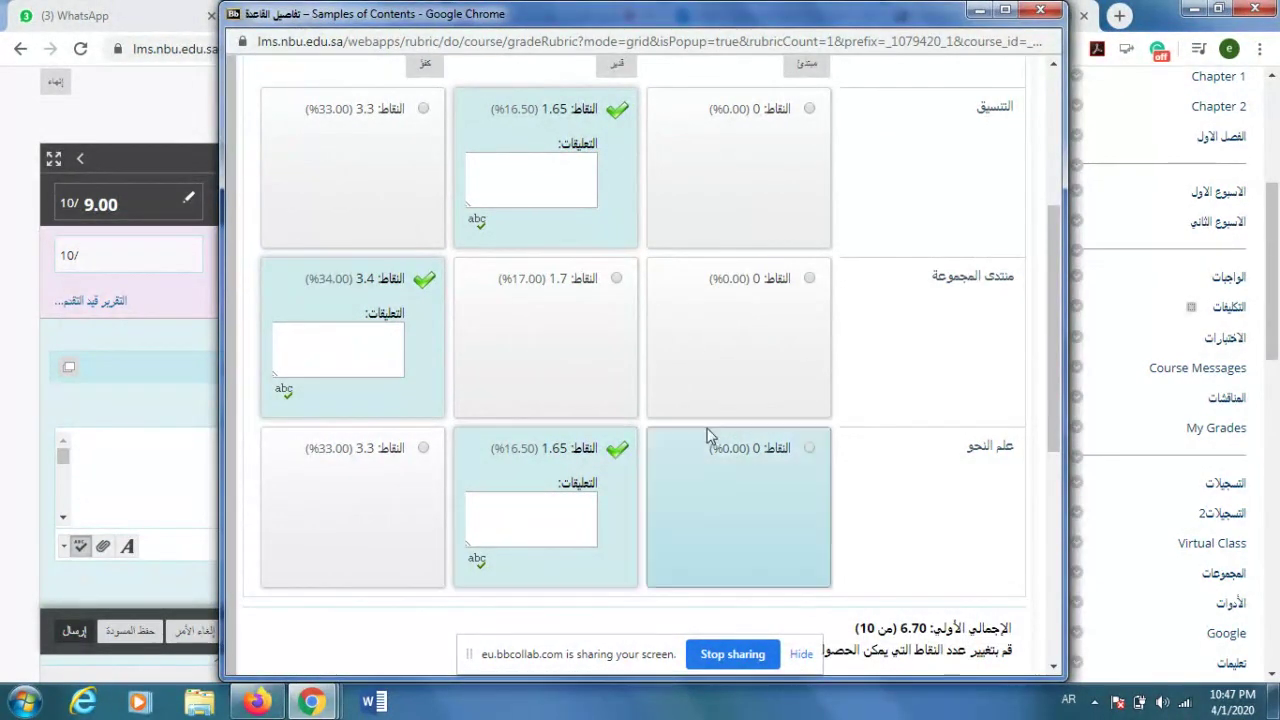
Override the 6.70 rubric total with a final score of 7 and begin the feedback.
left_click_drag(1055, 338, 1061, 406)
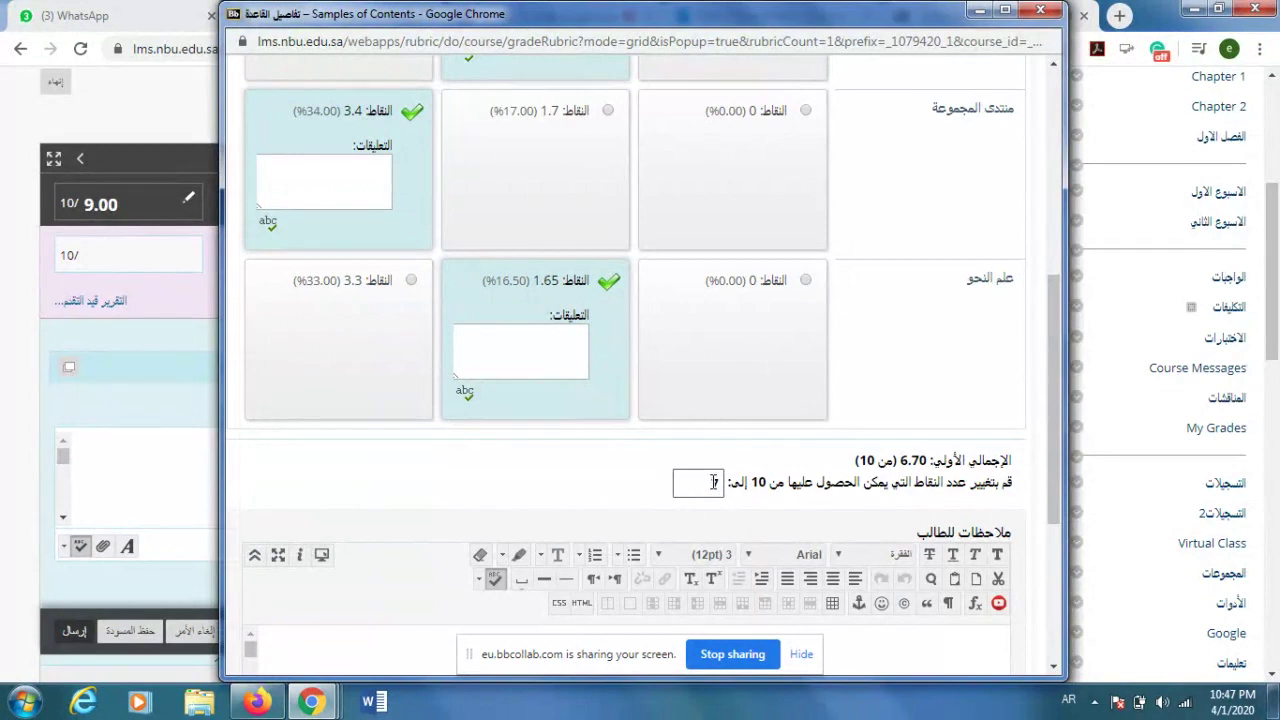
left_click(714, 482)
type("7")
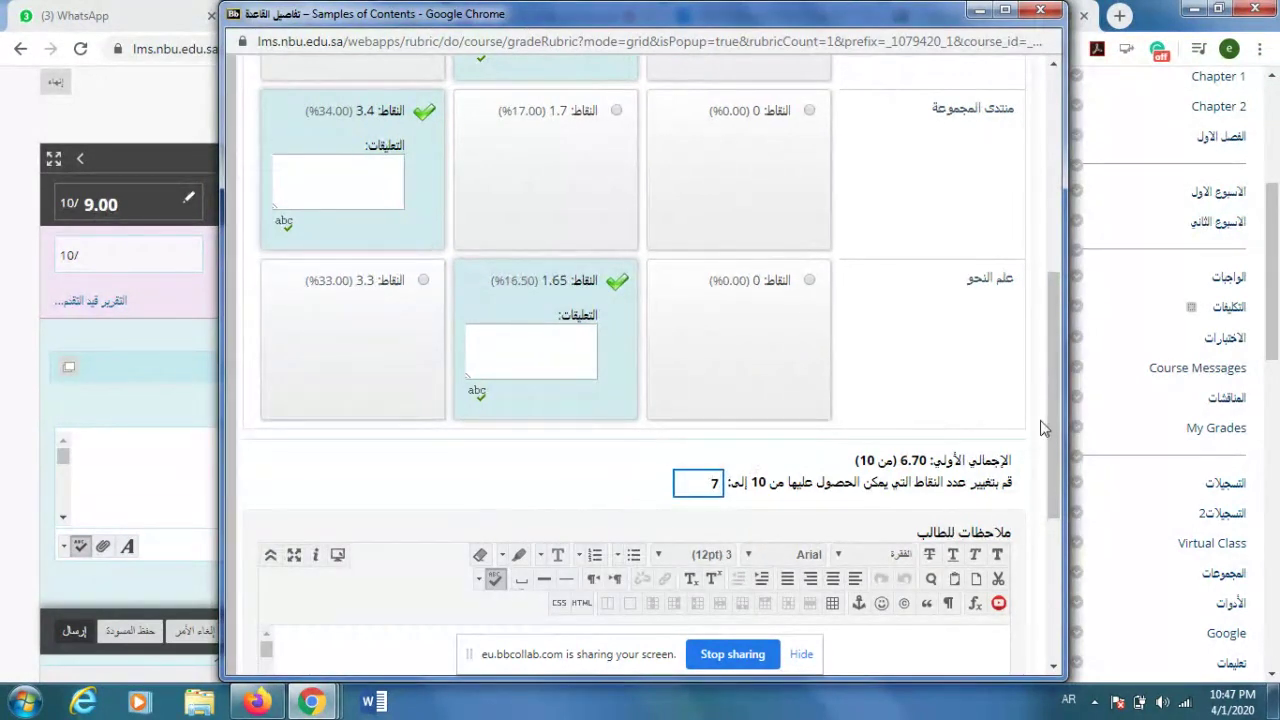
scroll(1040, 428, "down", 2)
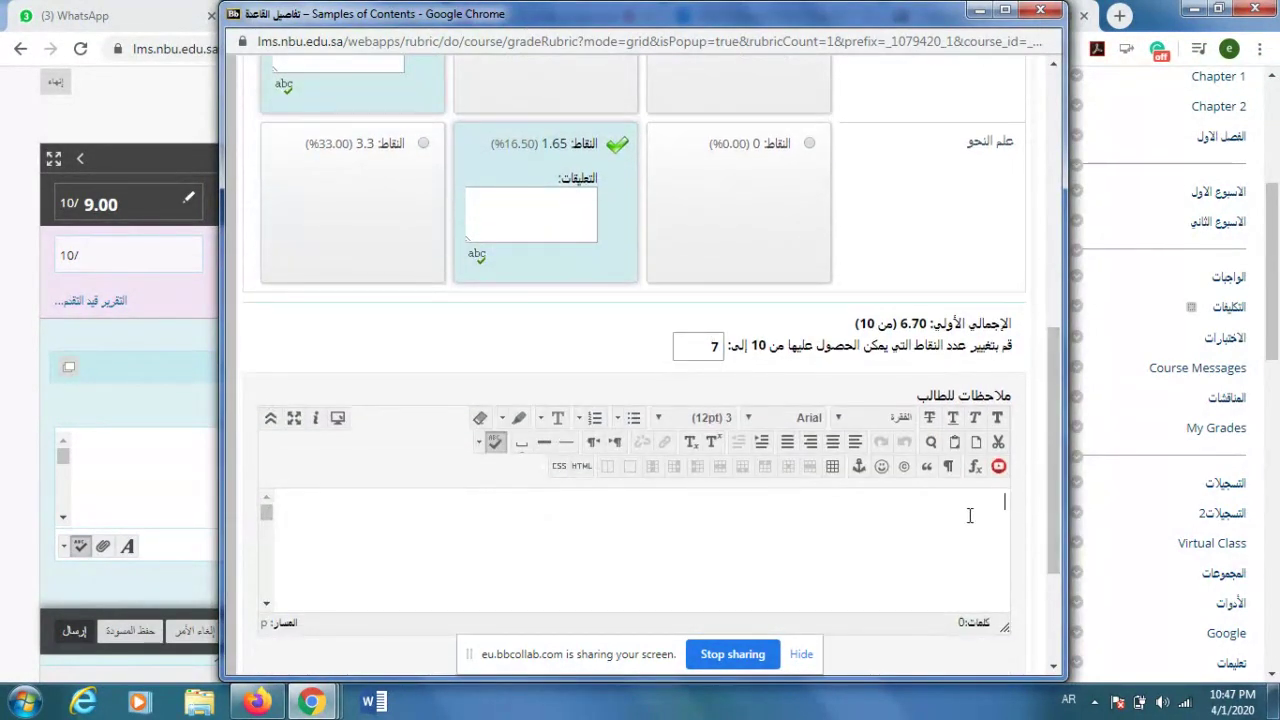
type("الملاحظات")
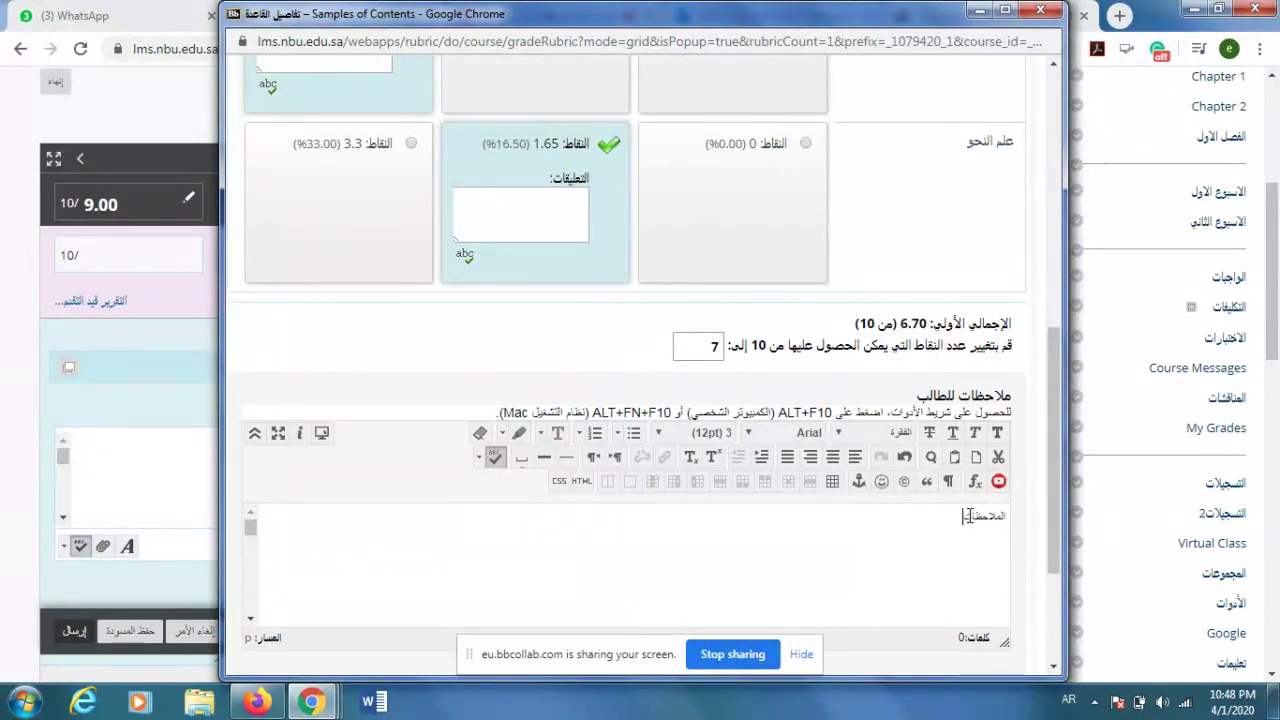
scroll(1048, 497, "down", 2)
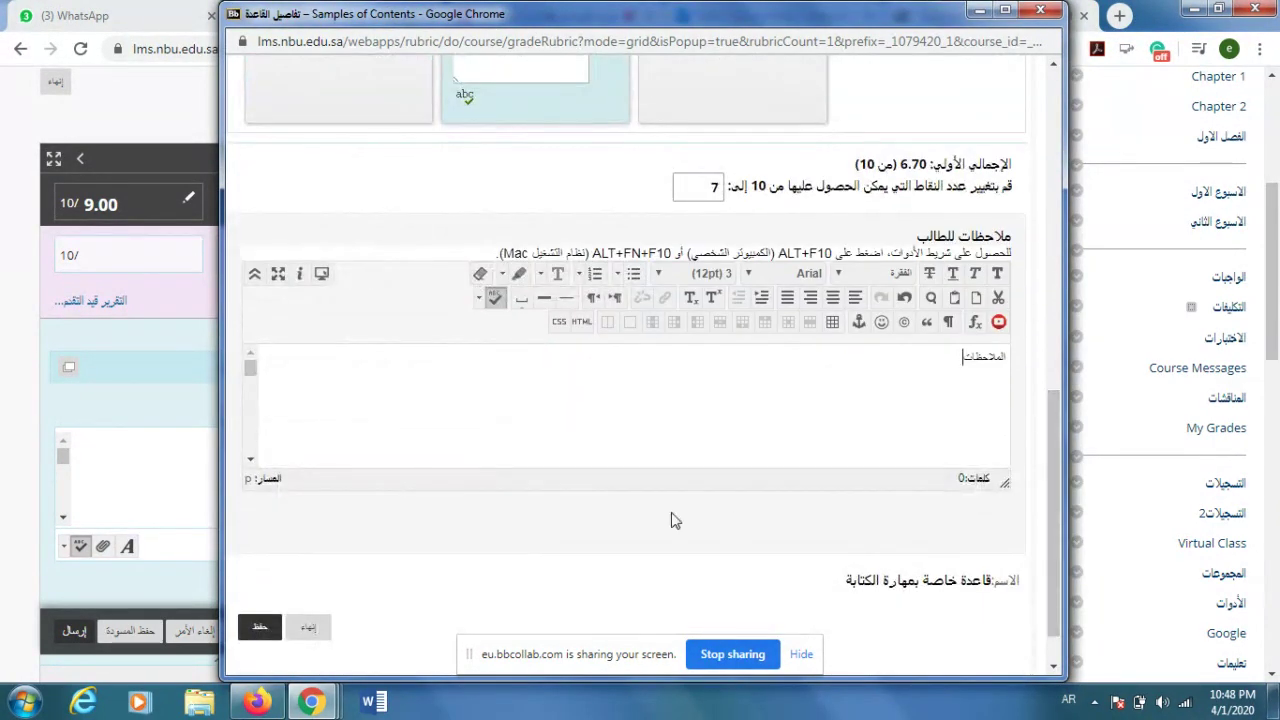
Save the rubric, submit the 7.00/10 grade for attempt 4, and go back to Collaborate.
left_click(259, 628)
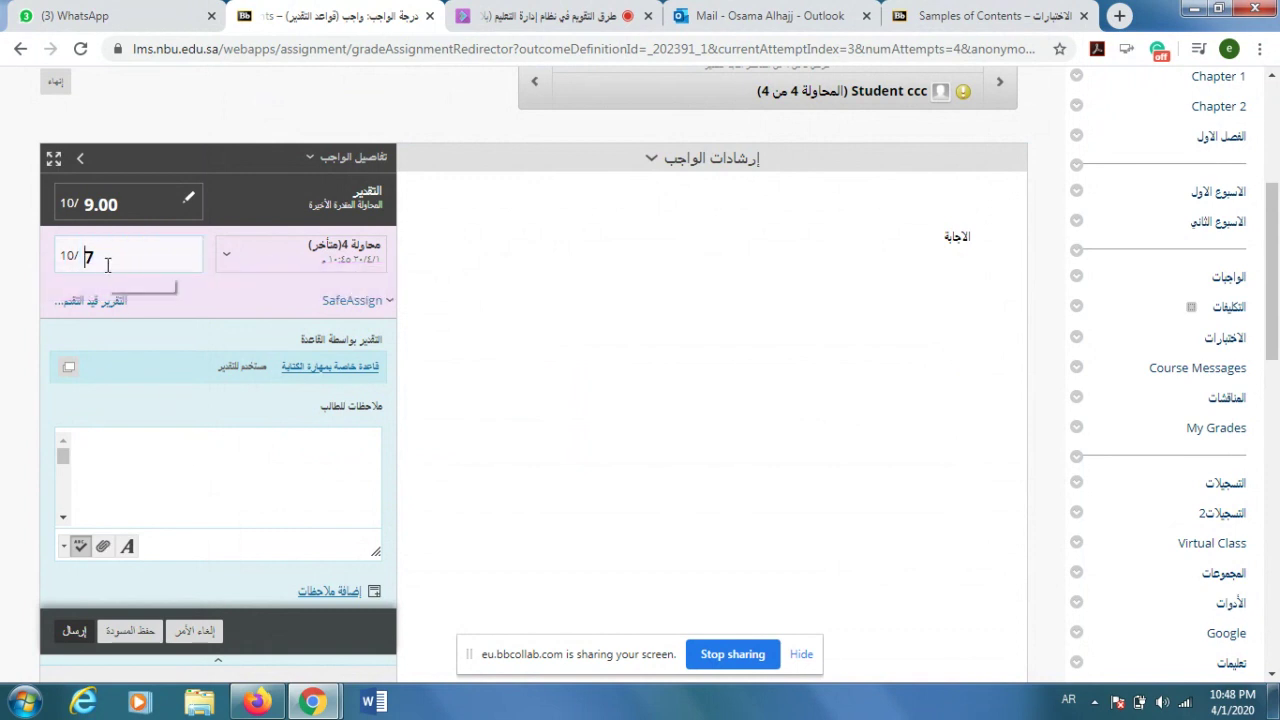
left_click(107, 264)
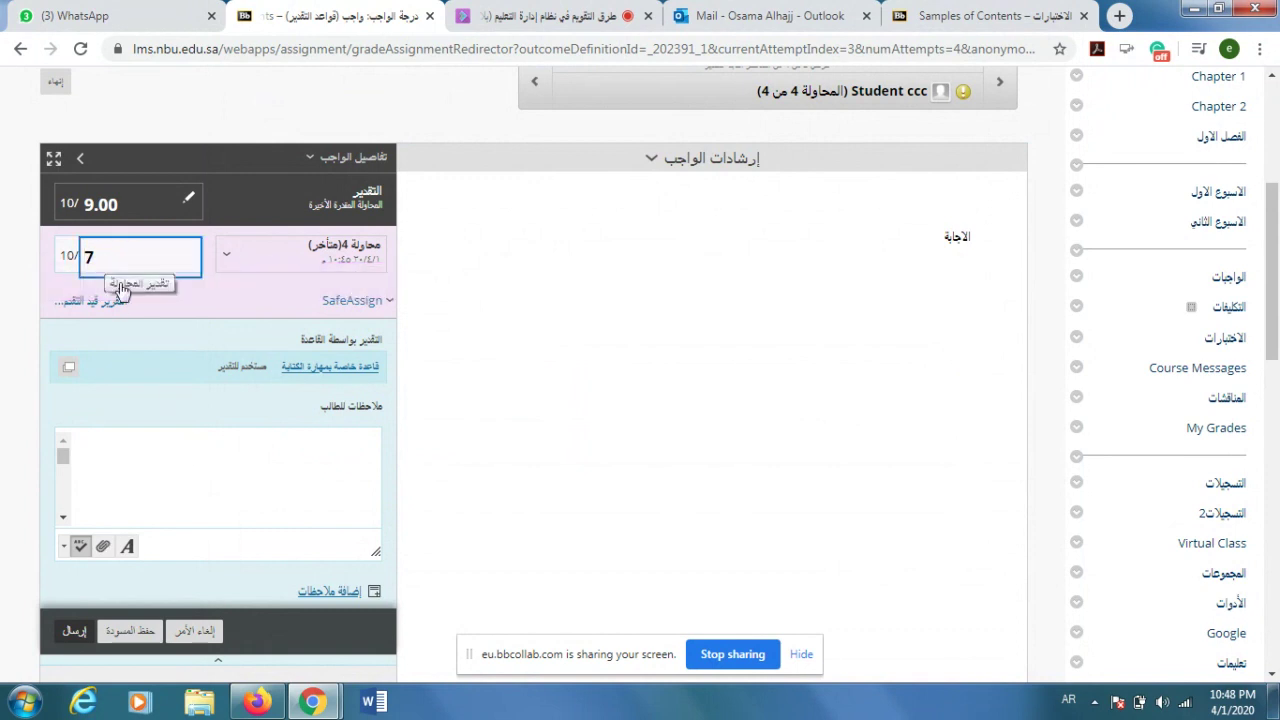
left_click(70, 632)
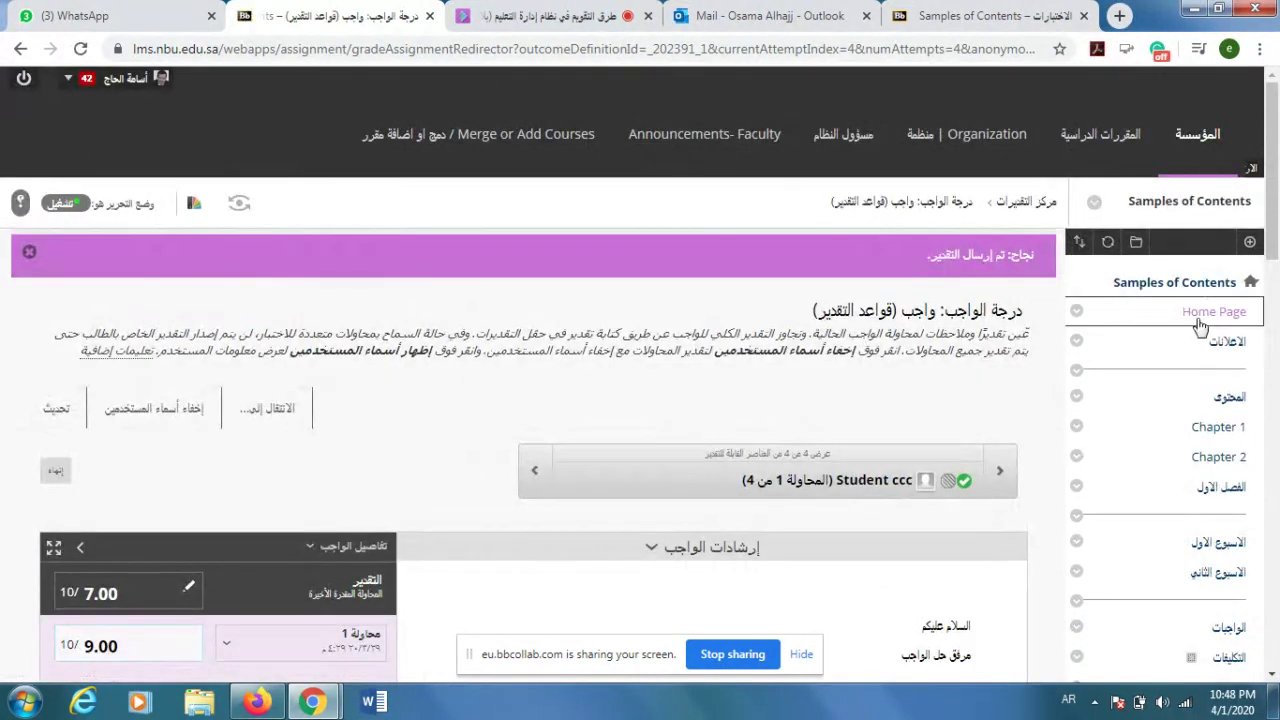
scroll(1276, 222, "down", 1)
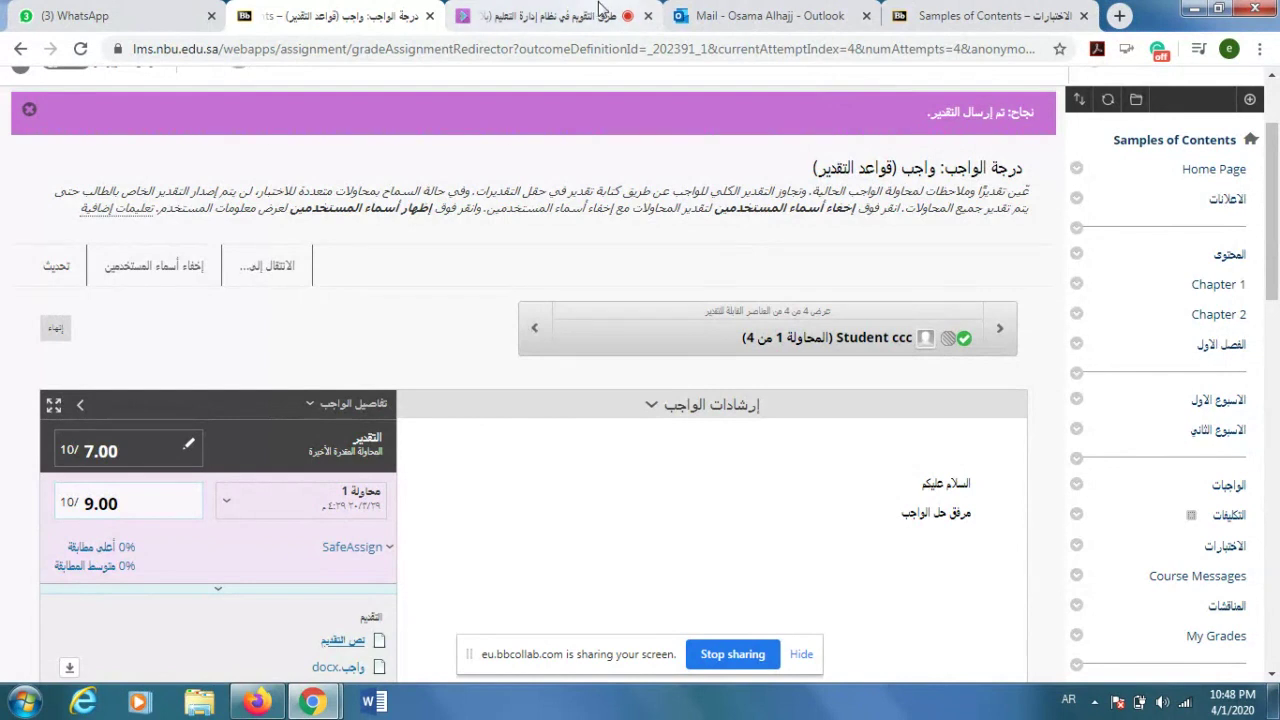
left_click(550, 16)
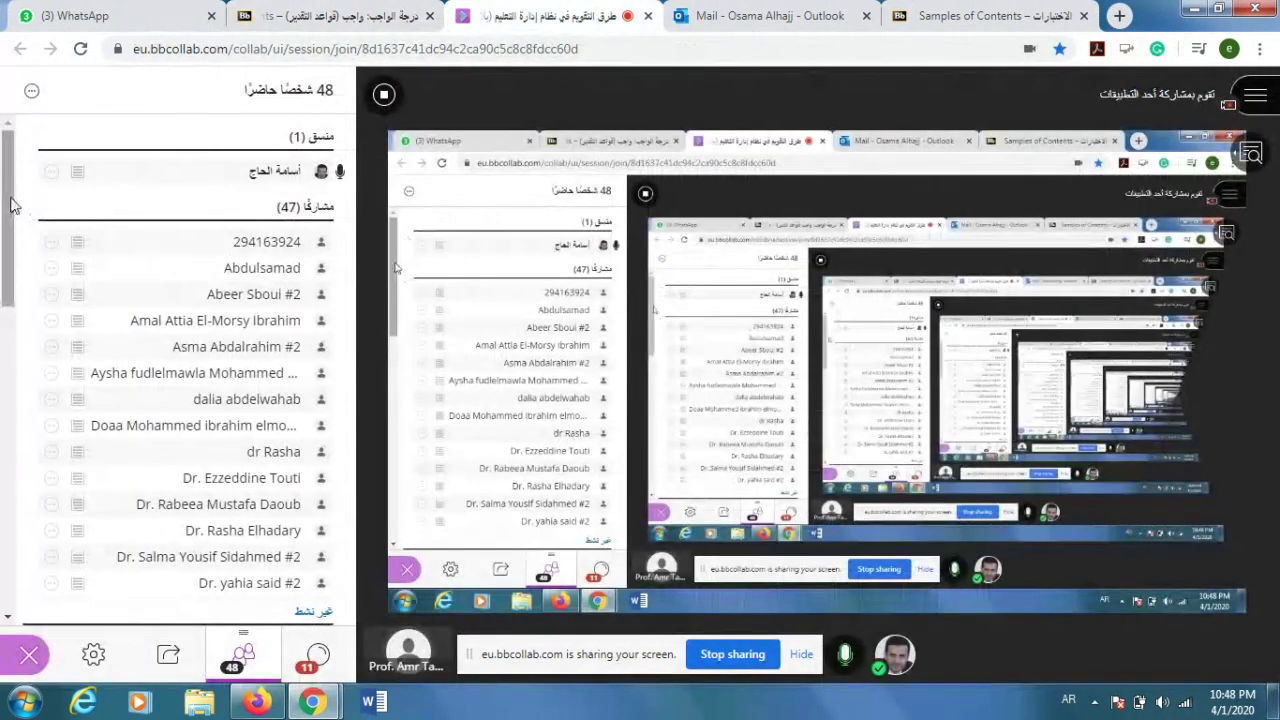
End the screen share from the Share Content panel's Share Files section.
left_click(168, 654)
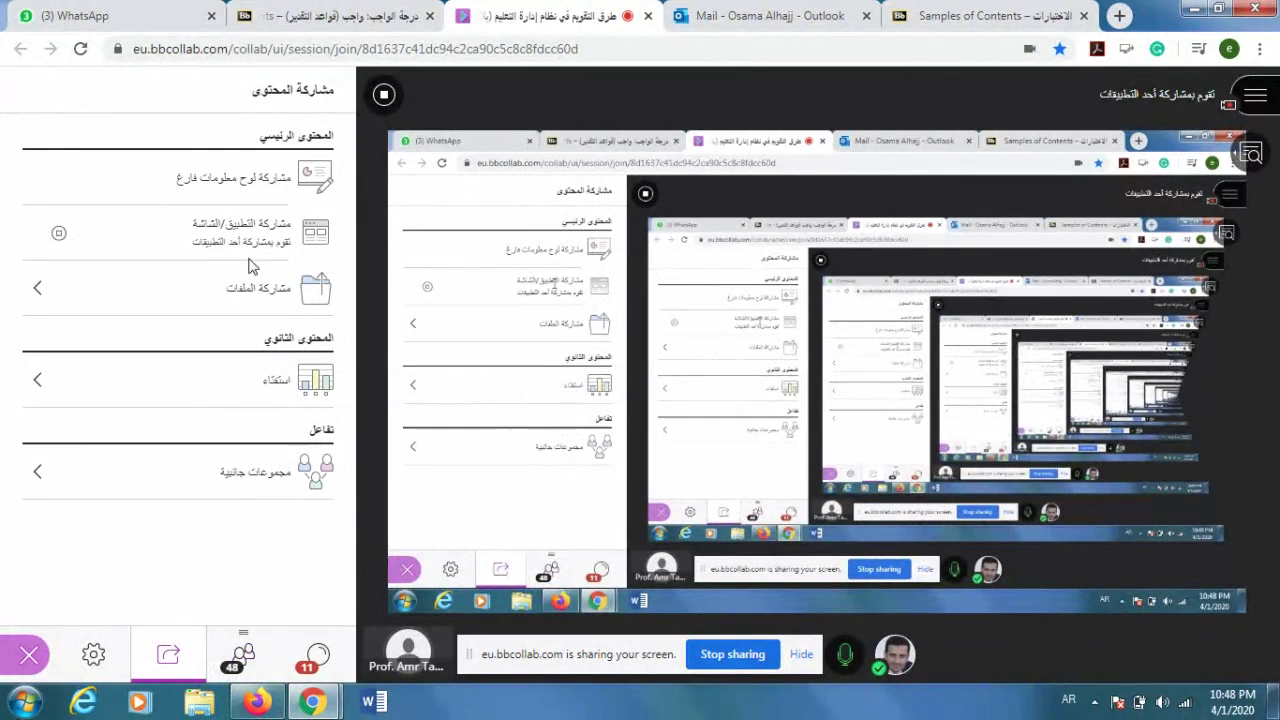
left_click(255, 293)
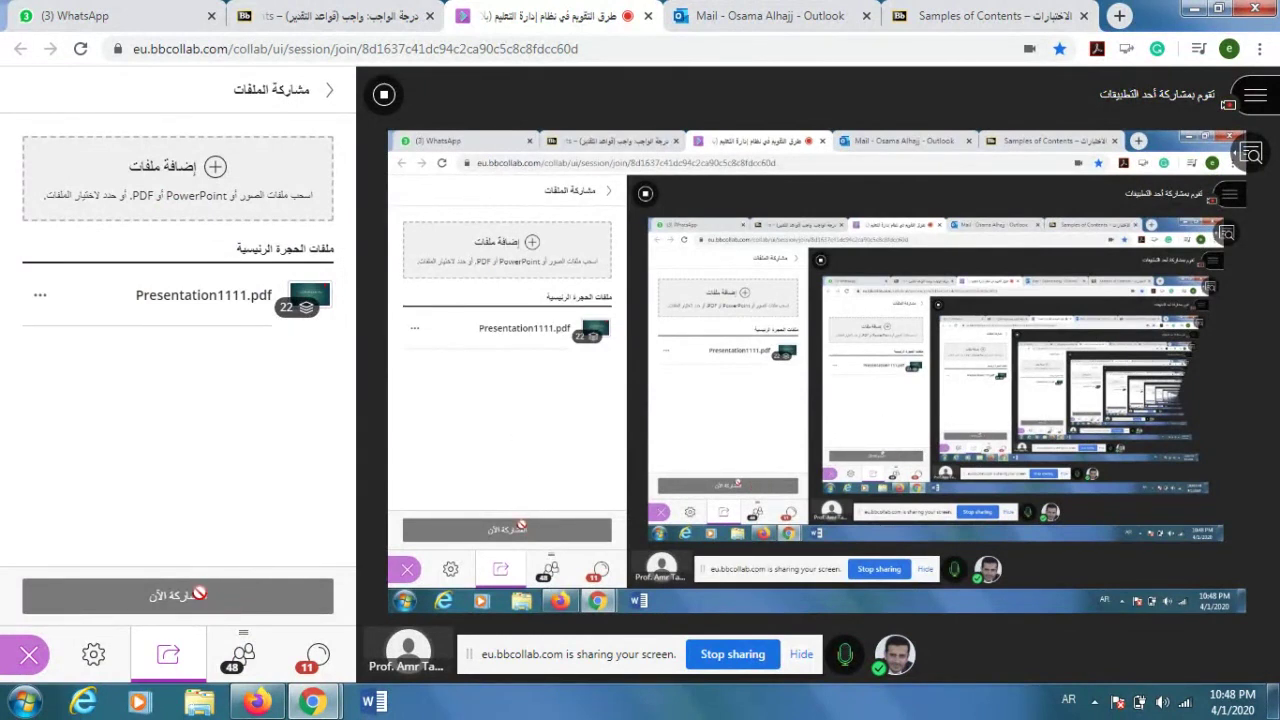
left_click(386, 96)
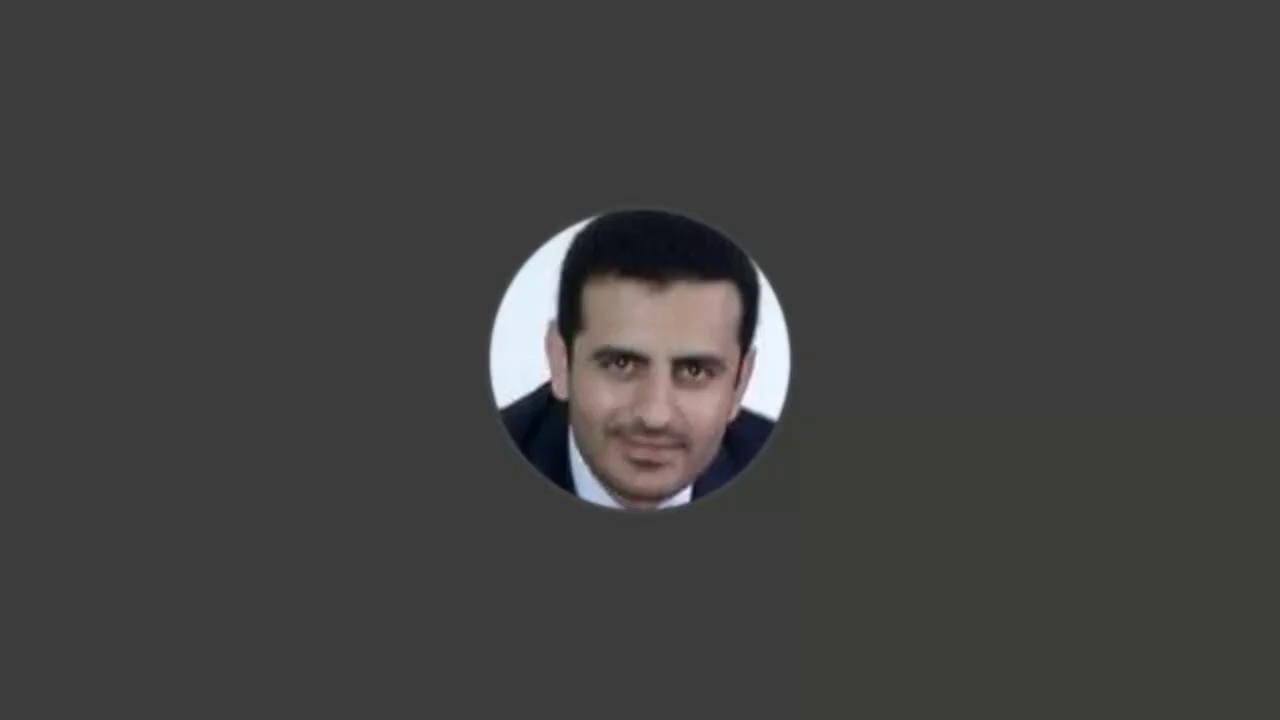
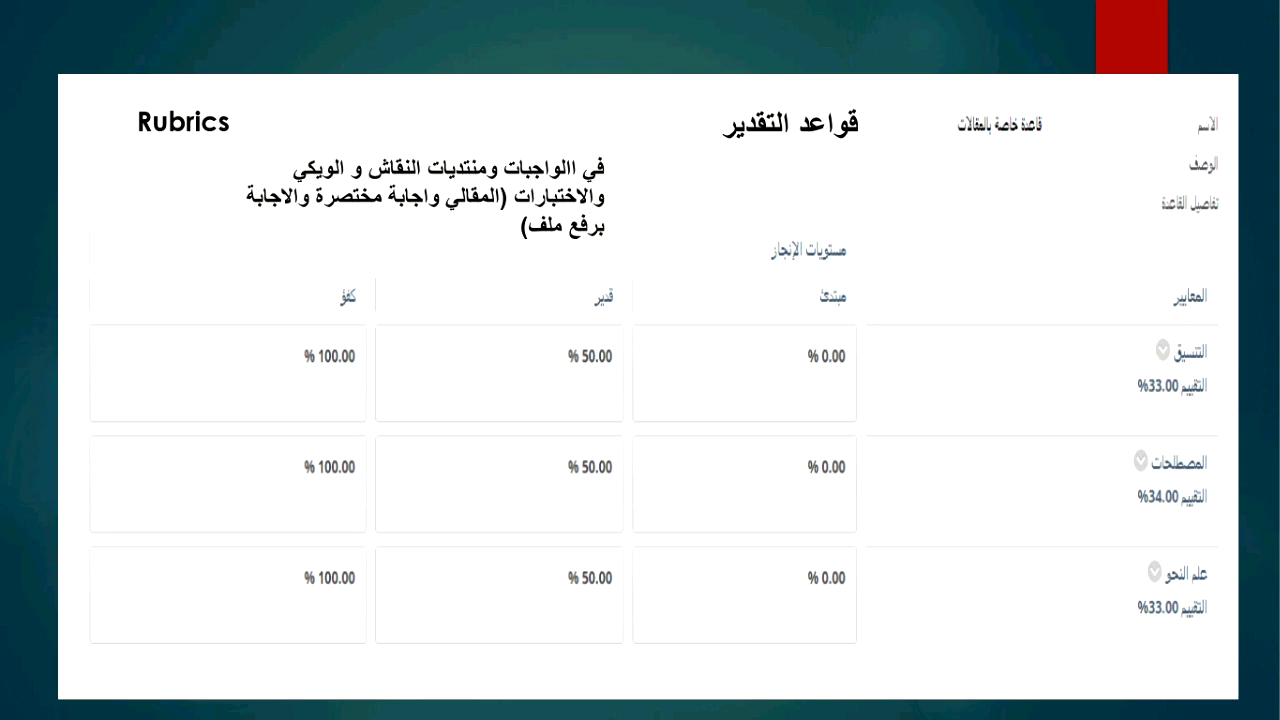
Leave the slideshow and start a new session on the Collaborate Ultra course page.
key("Escape")
left_click(330, 15)
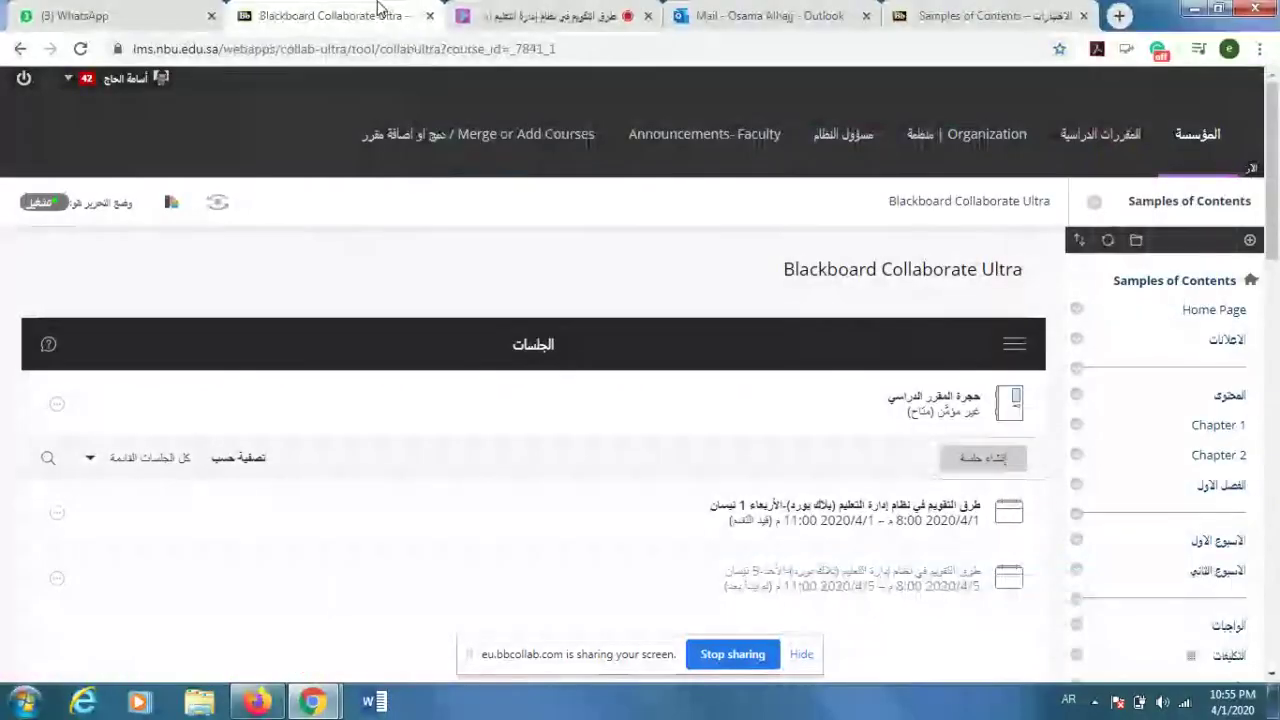
left_click(991, 459)
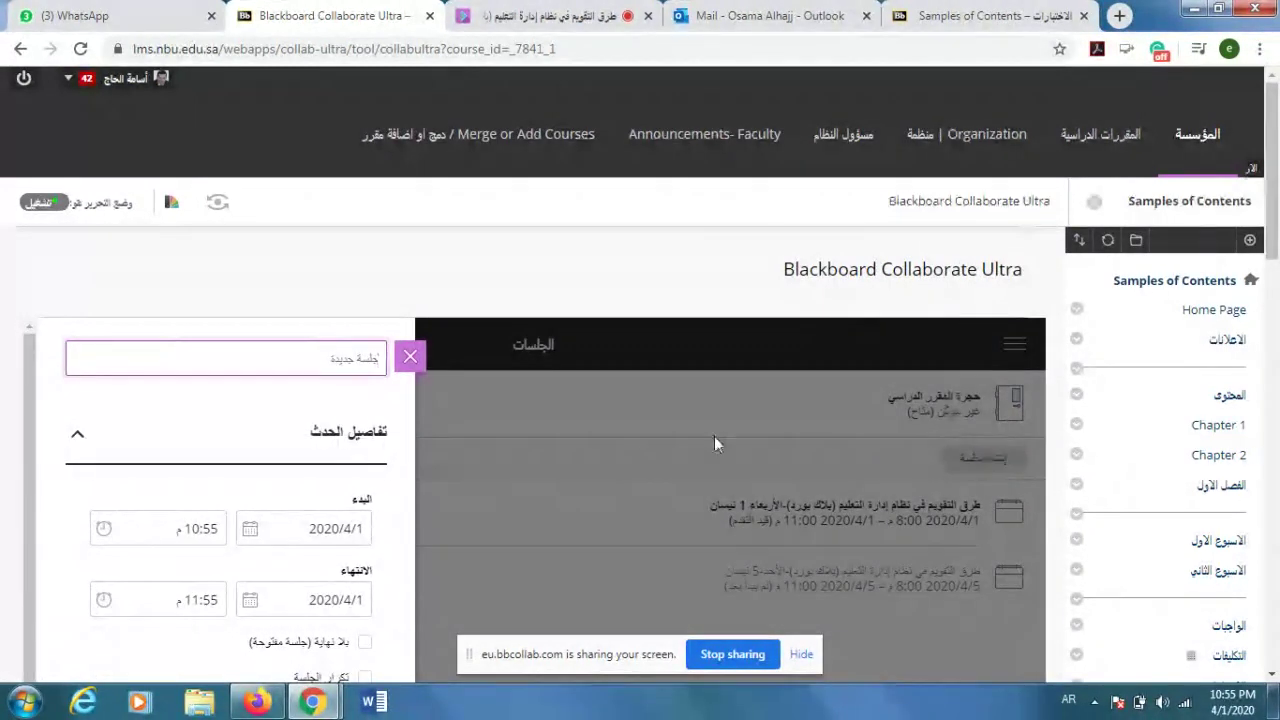
Expand Session Settings and toggle Allow recording downloads on, then back off.
scroll(977, 330, "down", 4)
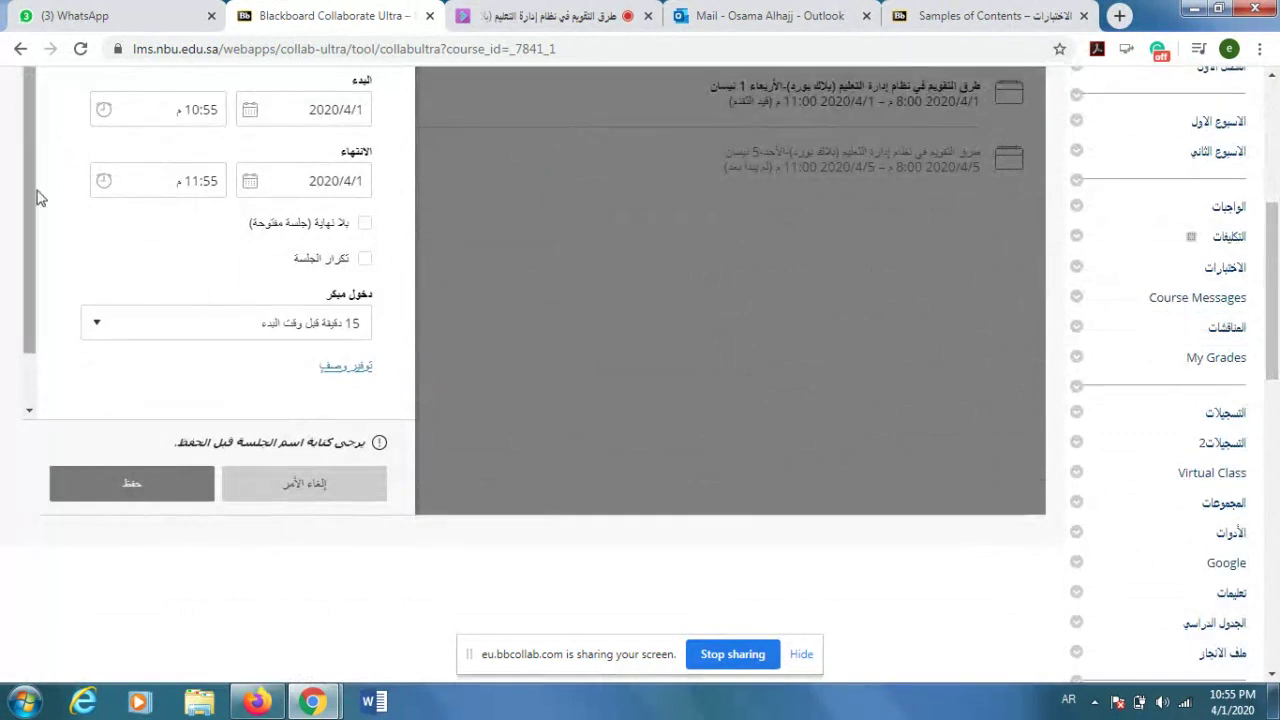
left_click_drag(37, 194, 37, 291)
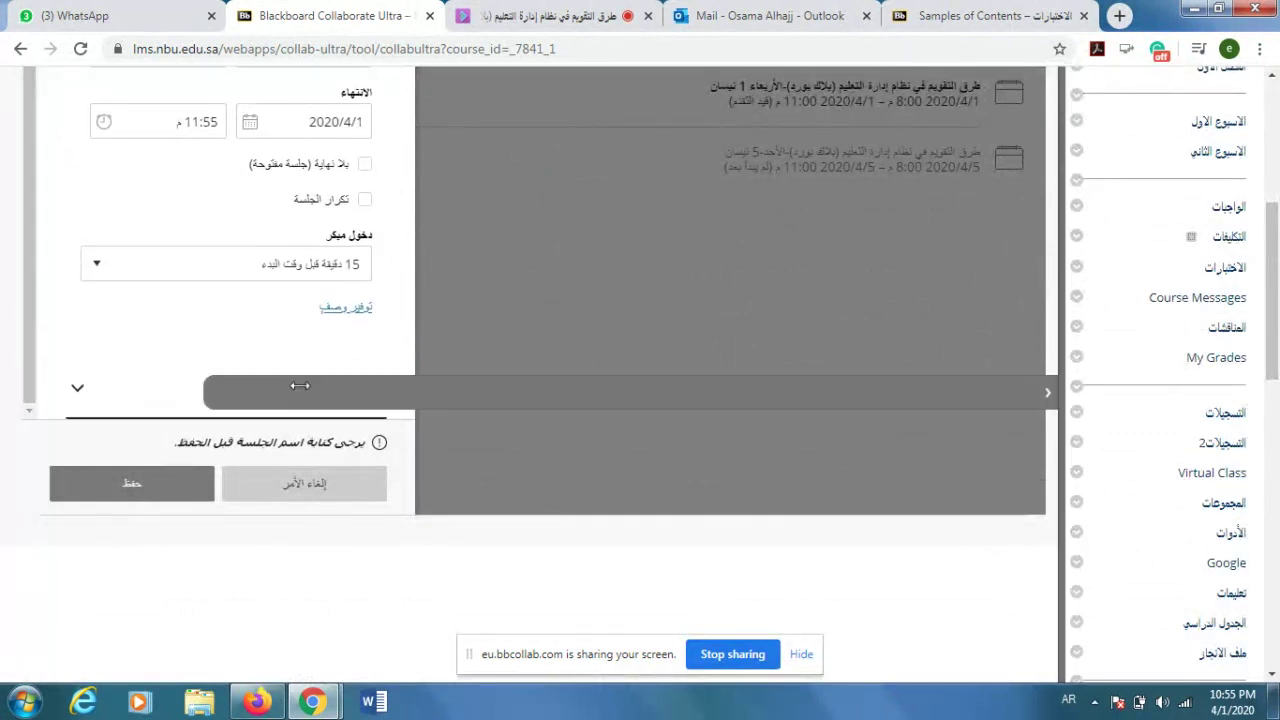
left_click(82, 396)
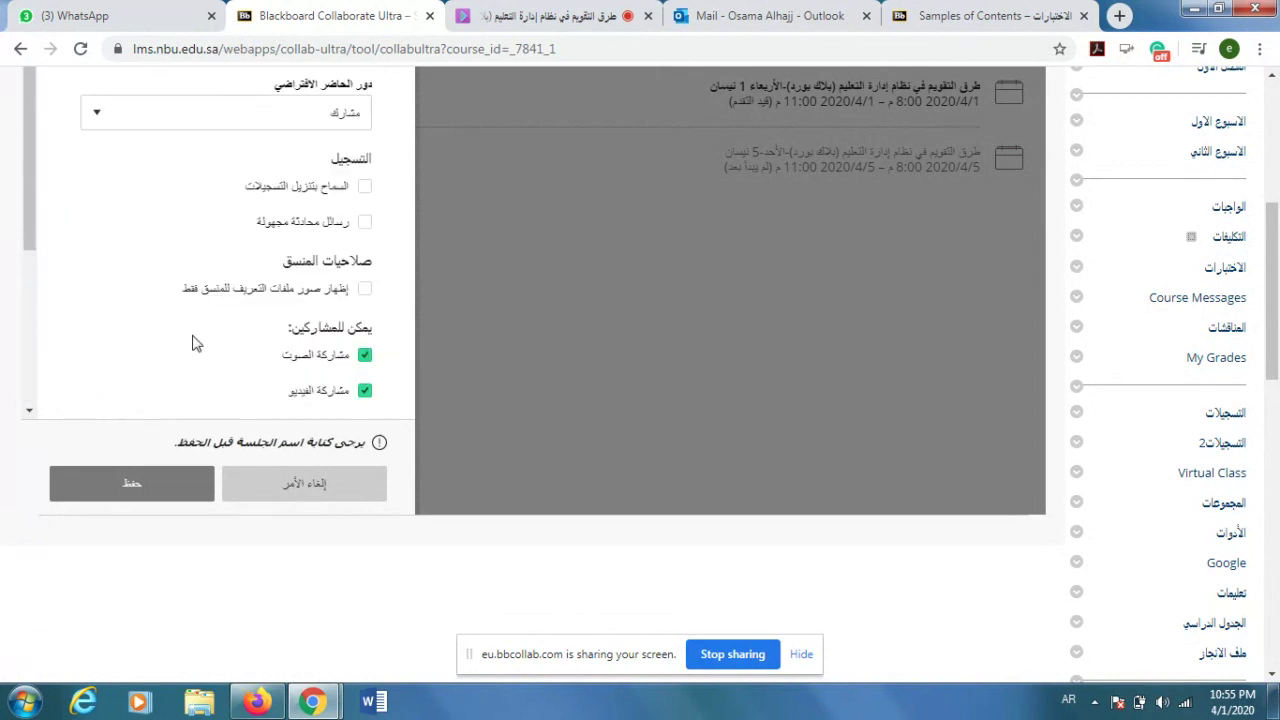
left_click(365, 190)
left_click(365, 188)
mouse_move(24, 204)
left_mouse_down()
mouse_move(31, 317)
mouse_move(34, 200)
left_mouse_up()
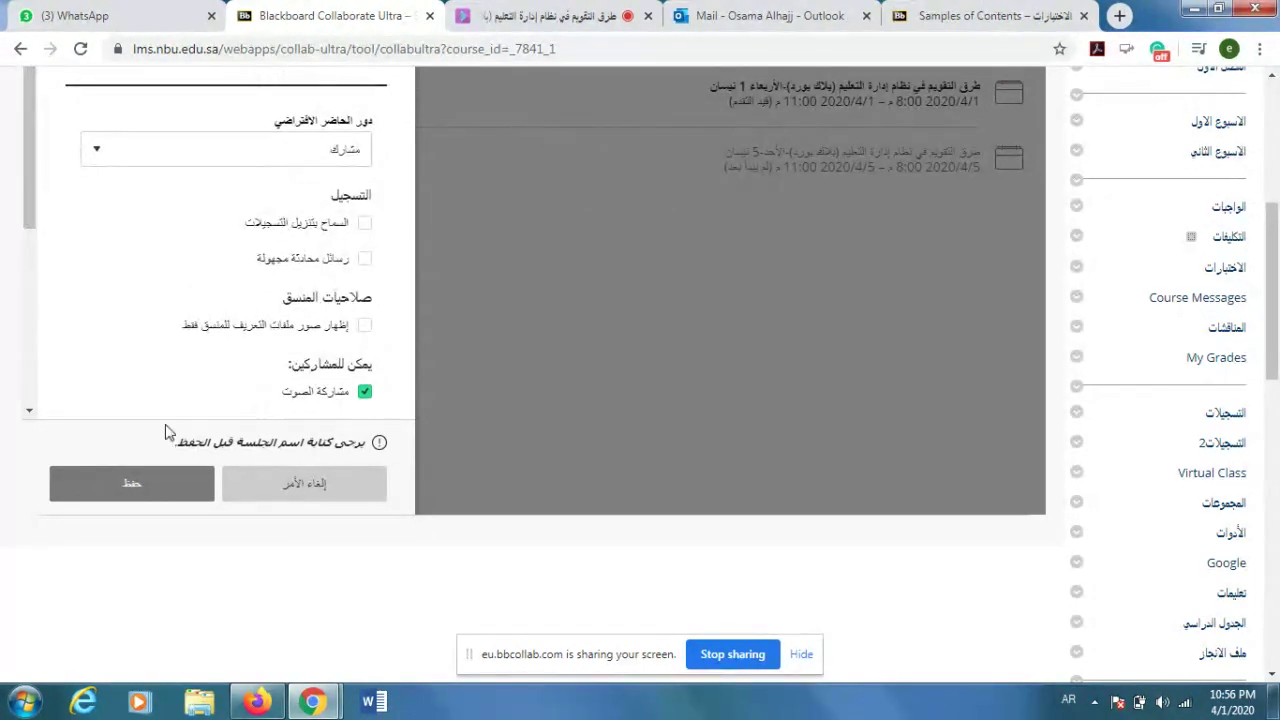
left_click(588, 12)
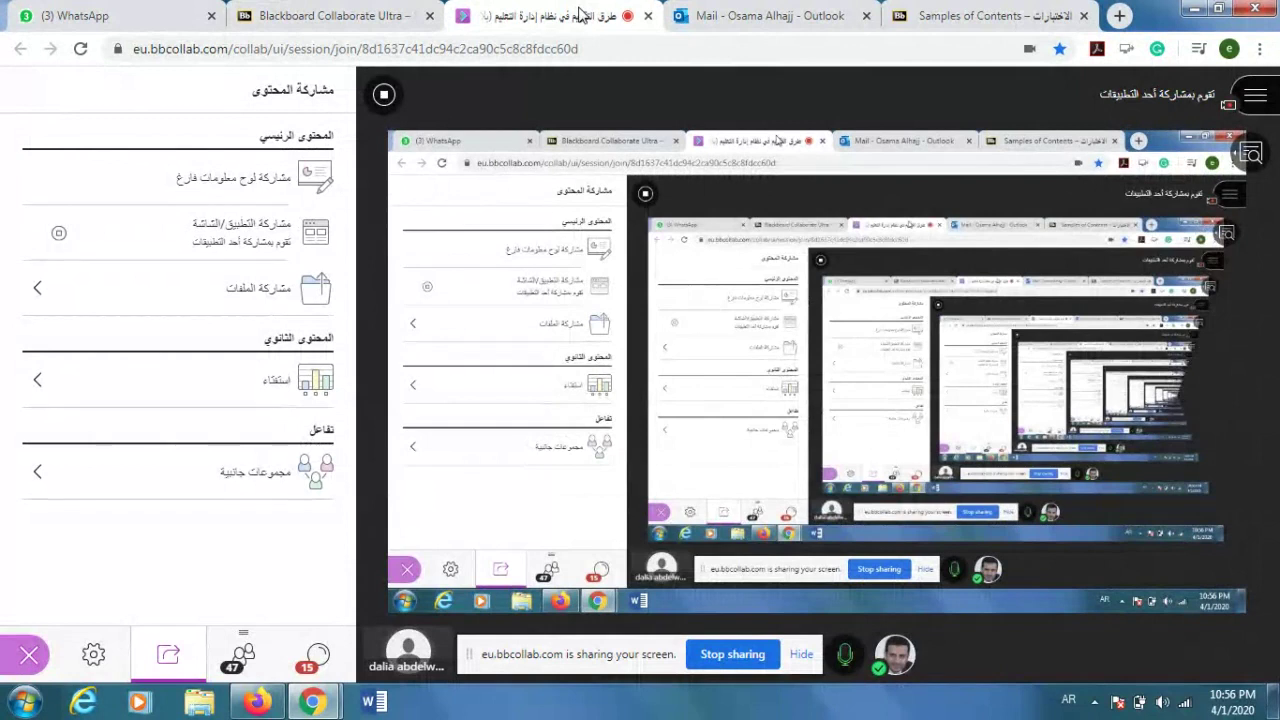
left_click(244, 658)
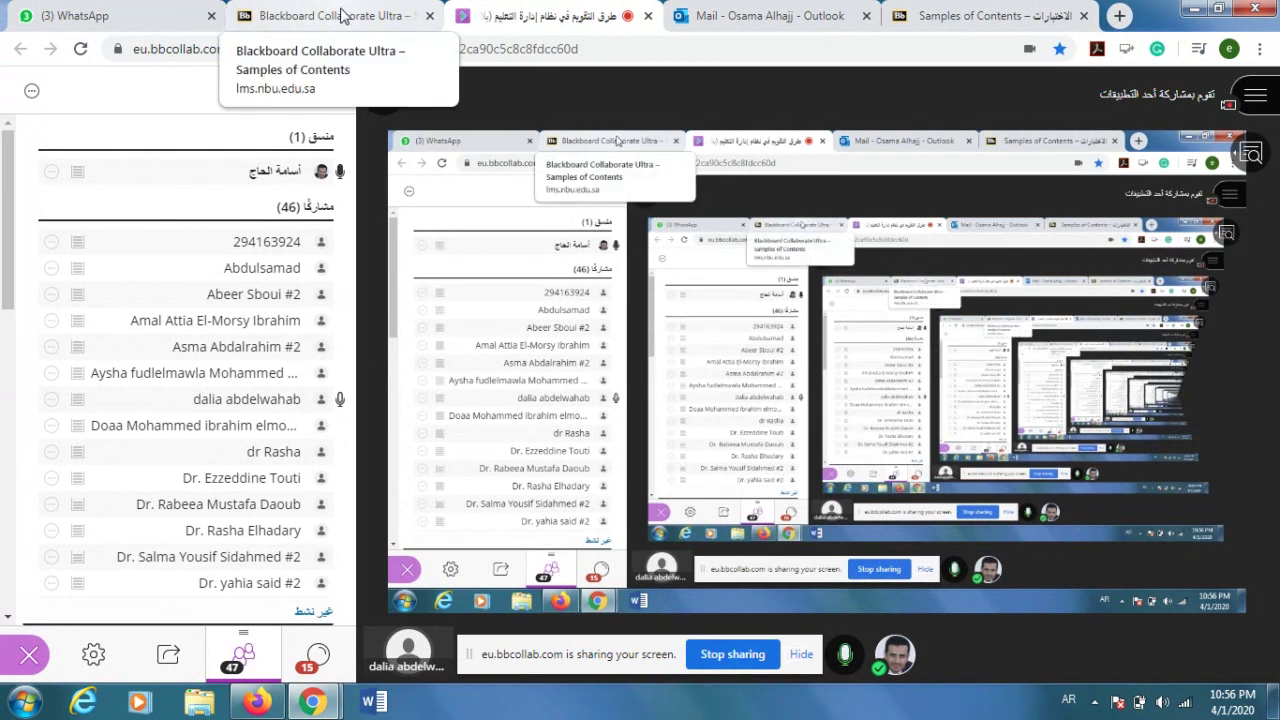
left_click(341, 15)
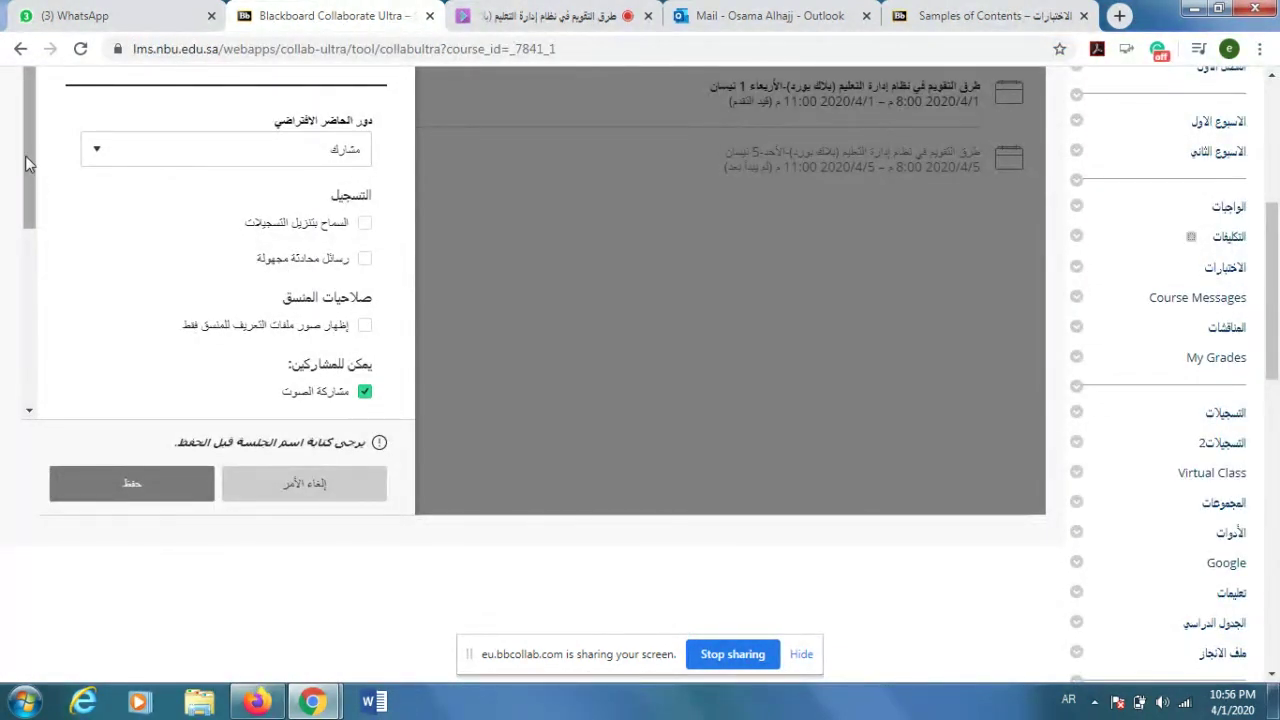
Set the default attendee role to Moderator, then Presenter, then cancel the unsaved session.
left_click_drag(25, 155, 29, 133)
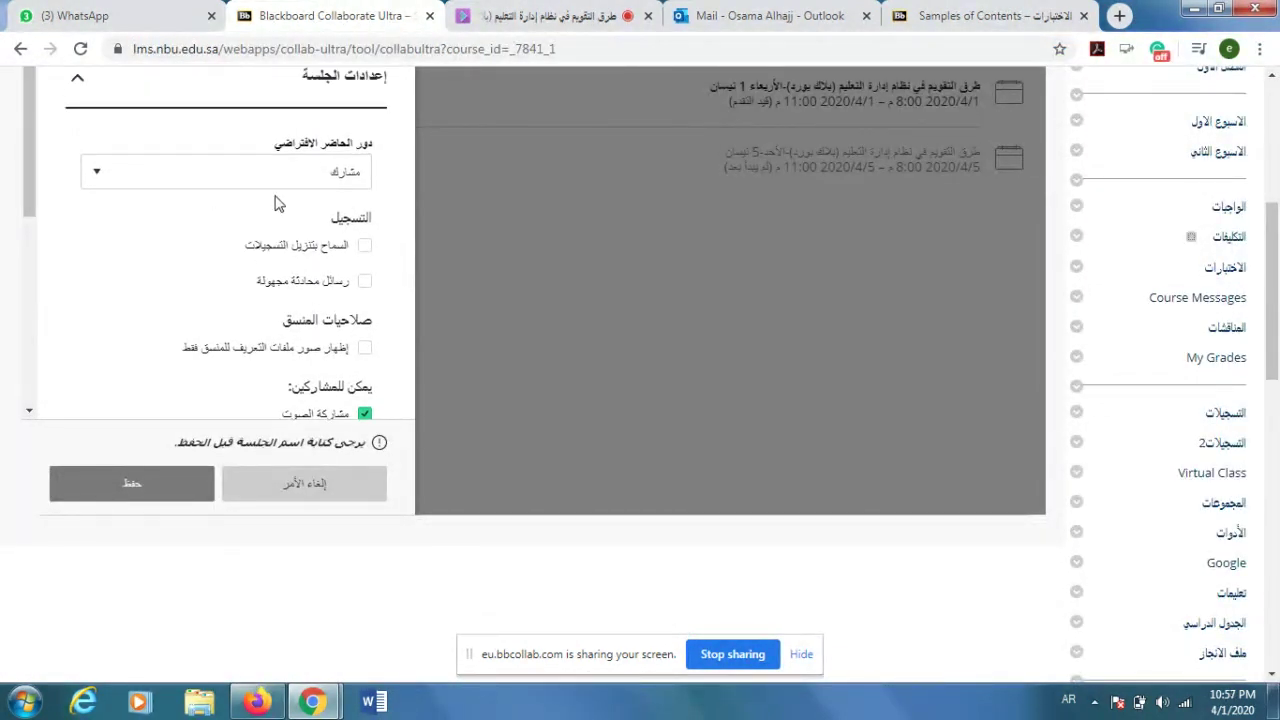
left_click(193, 179)
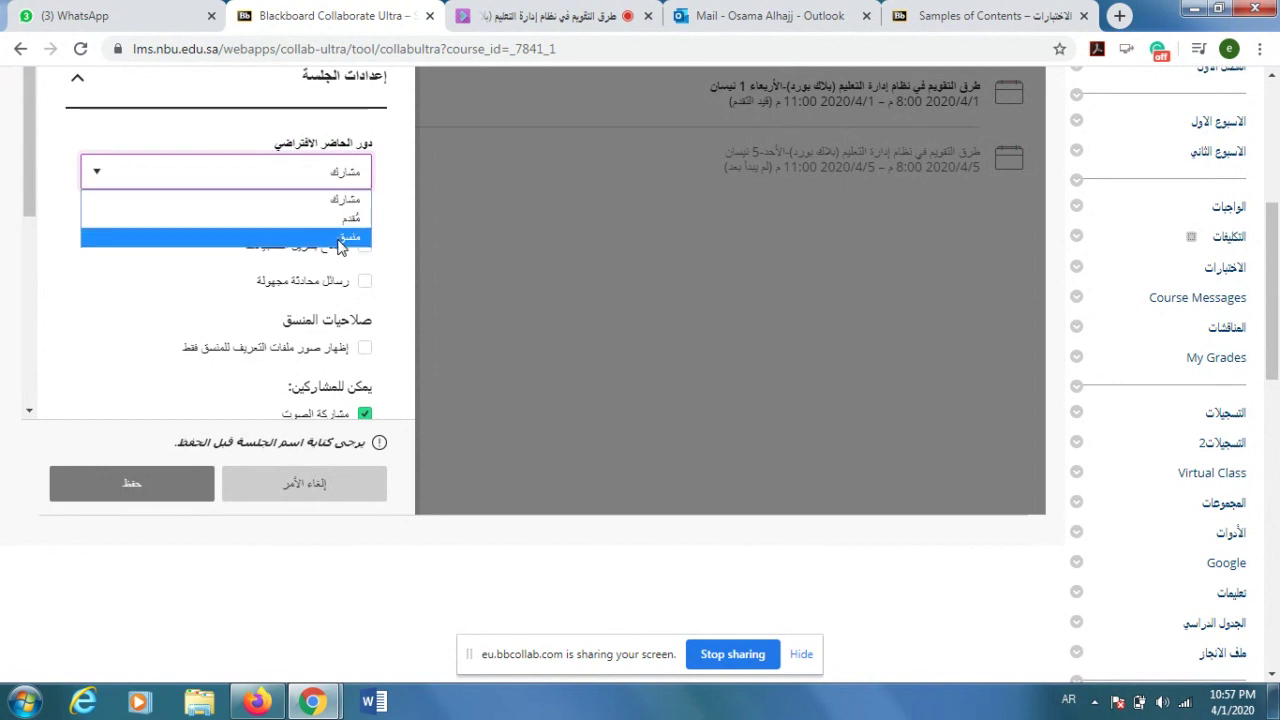
left_click(320, 237)
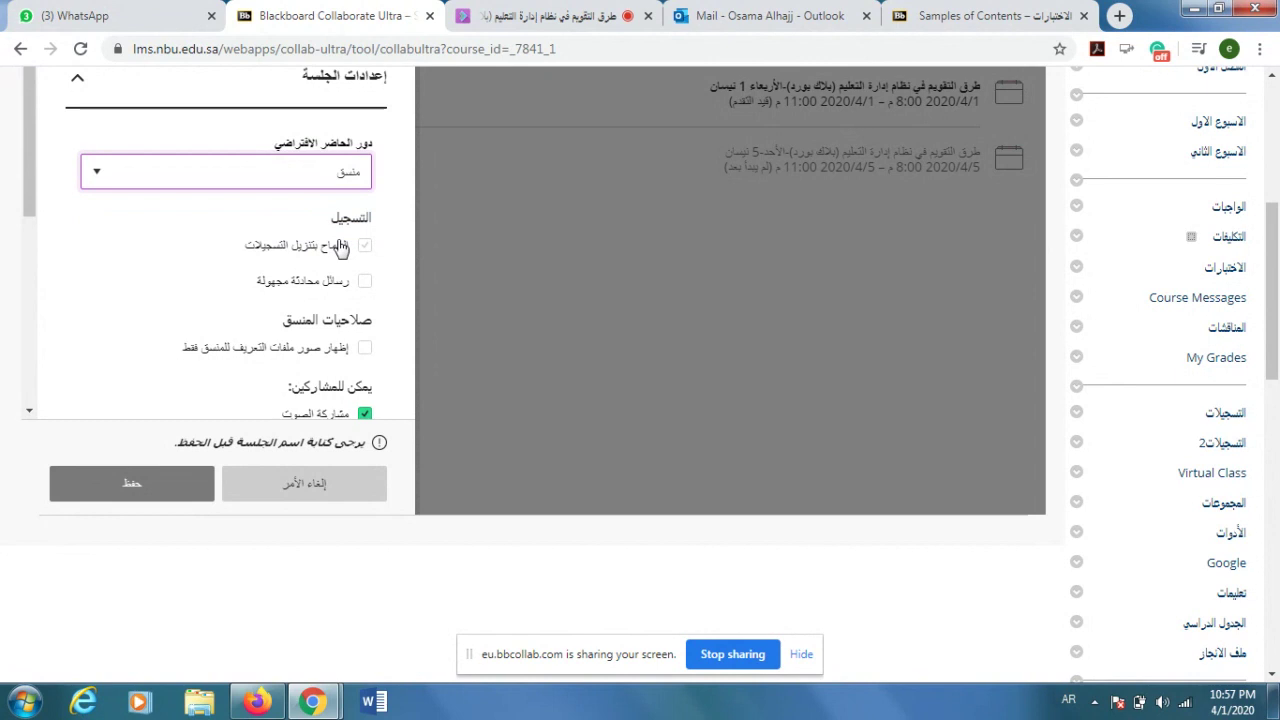
left_click(266, 178)
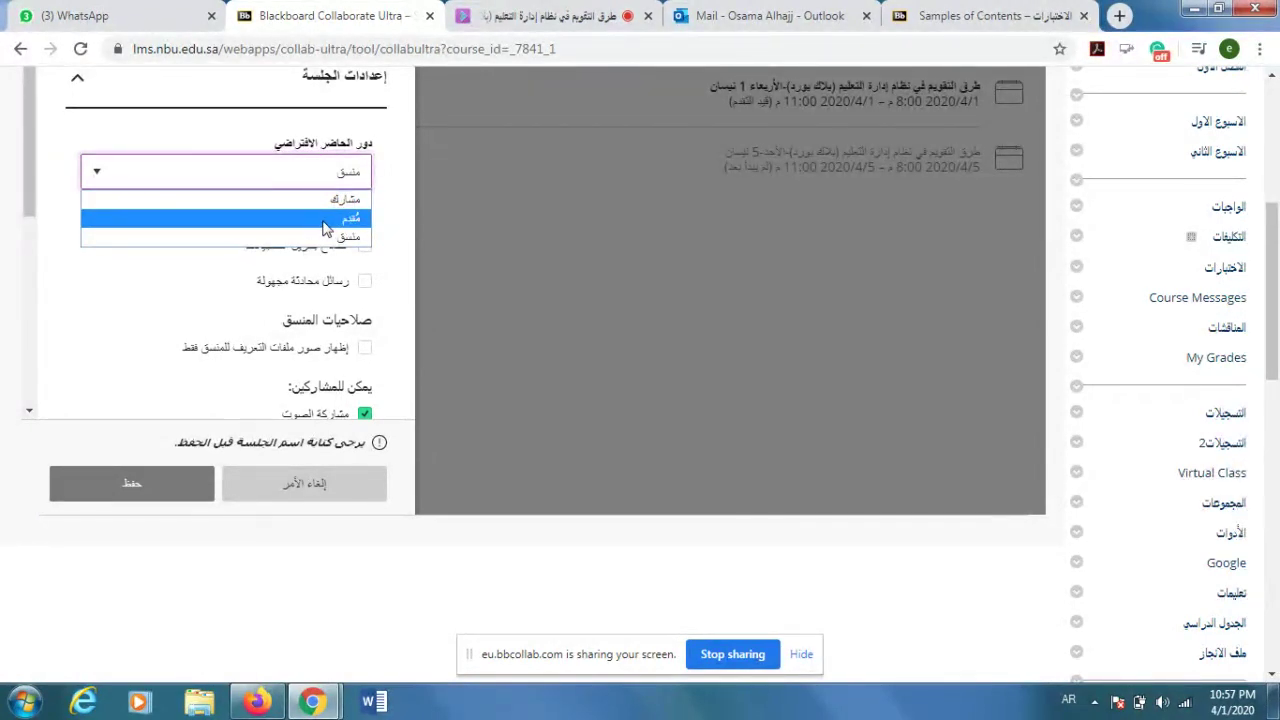
left_click(325, 229)
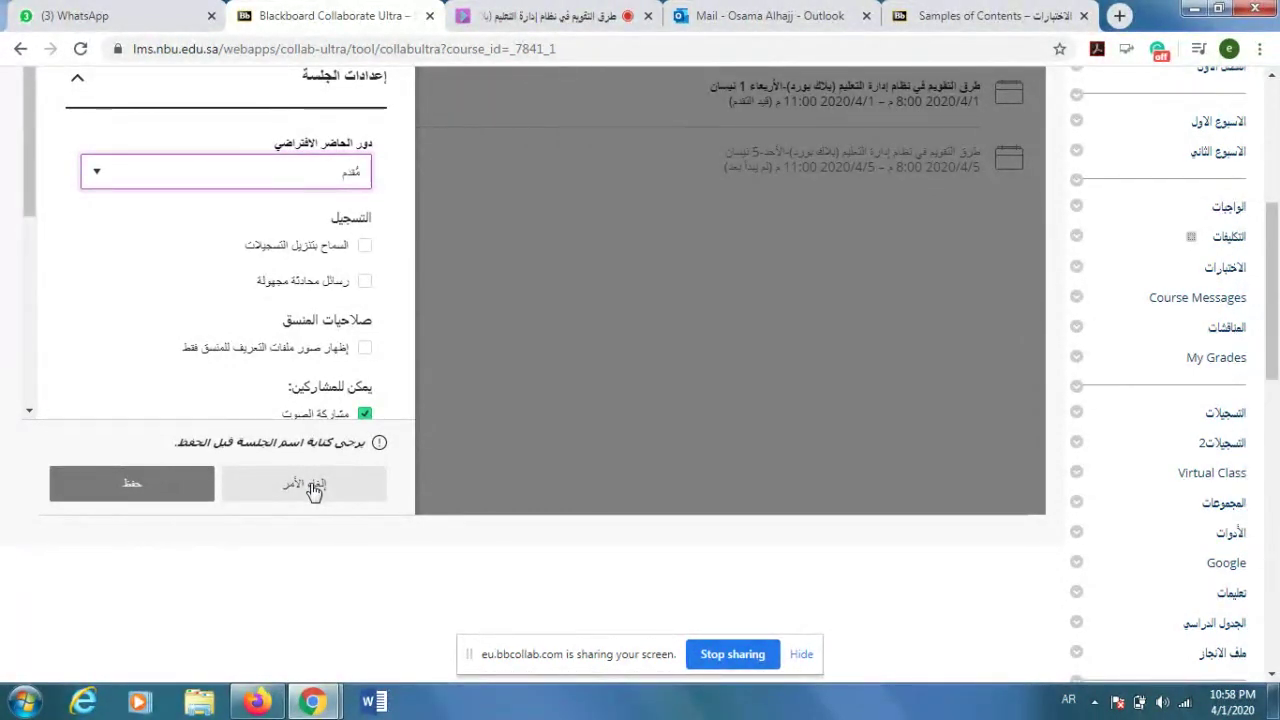
left_click(313, 488)
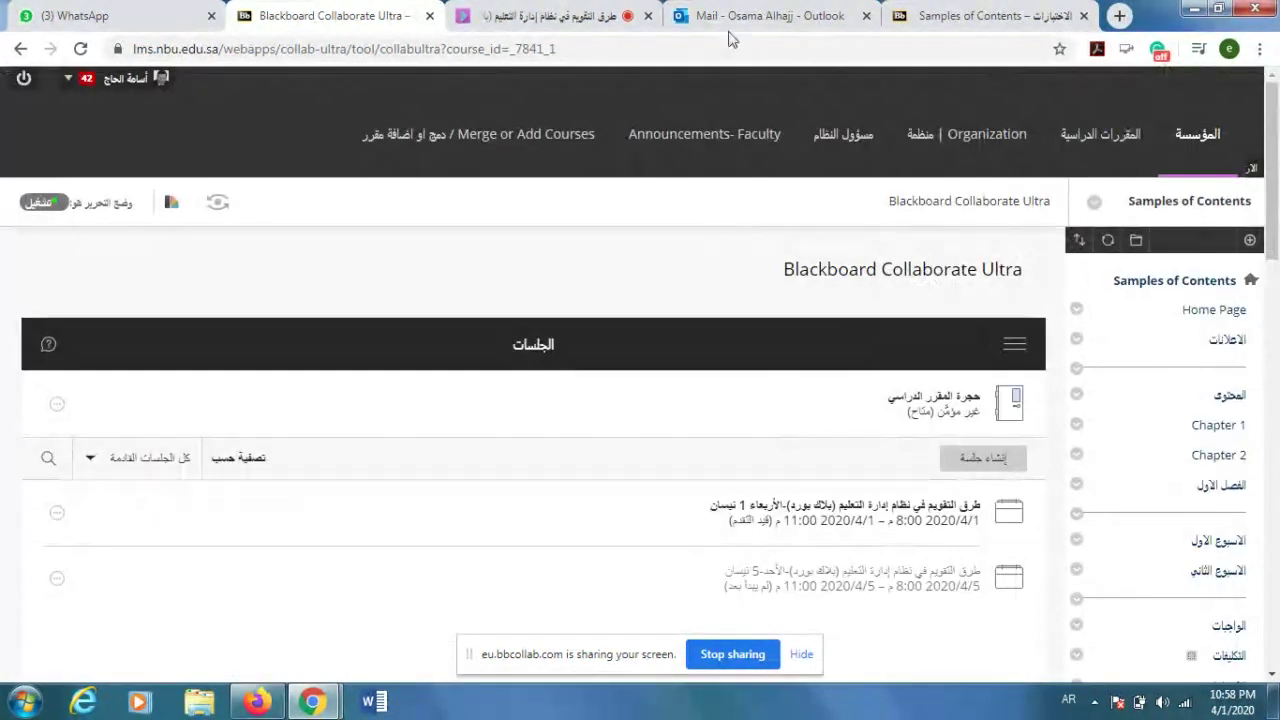
In the live session's Attendees list, make one participant a presenter and open another's options.
left_click(556, 18)
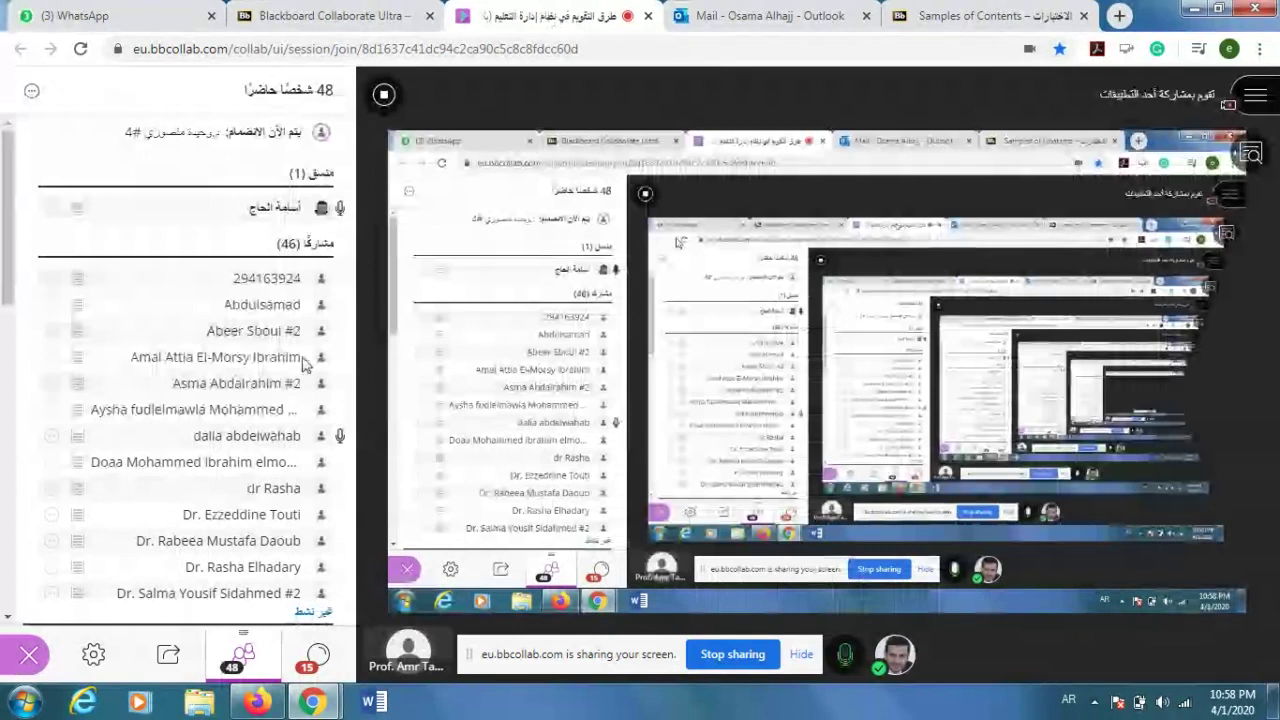
left_click_drag(5, 262, 6, 342)
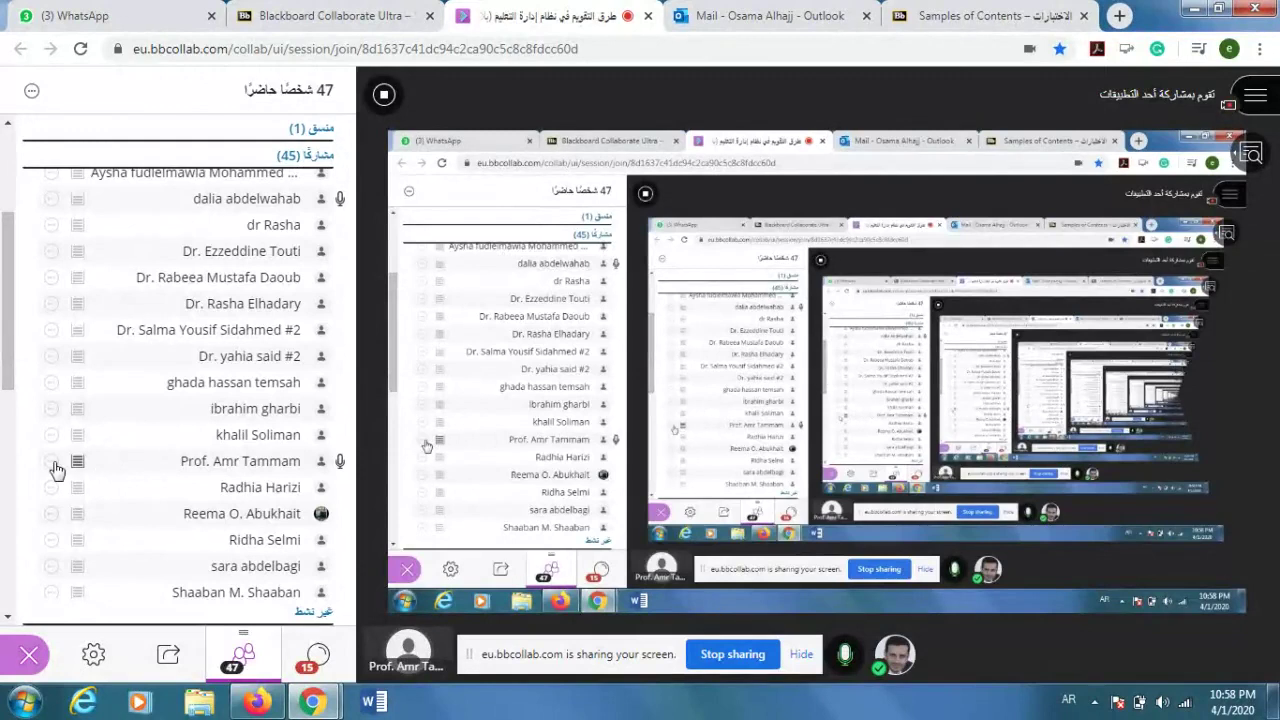
left_click(51, 462)
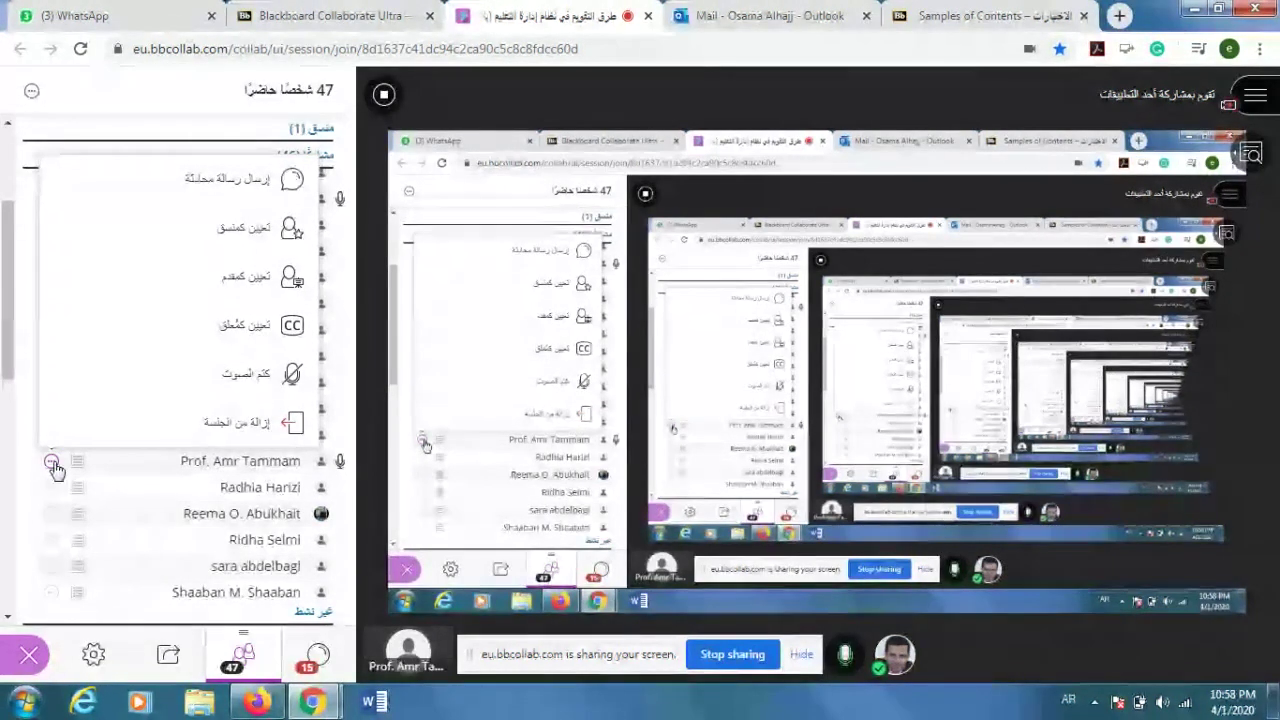
left_click(224, 287)
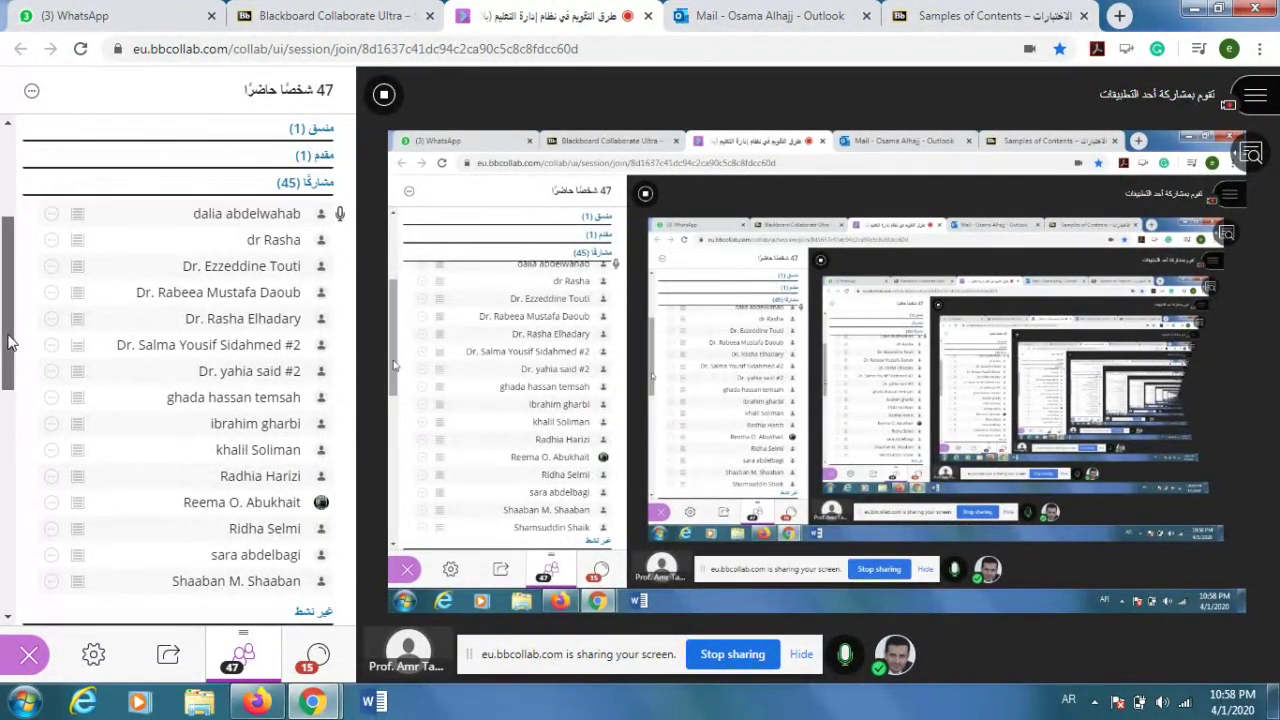
scroll(5, 350, "up", 3)
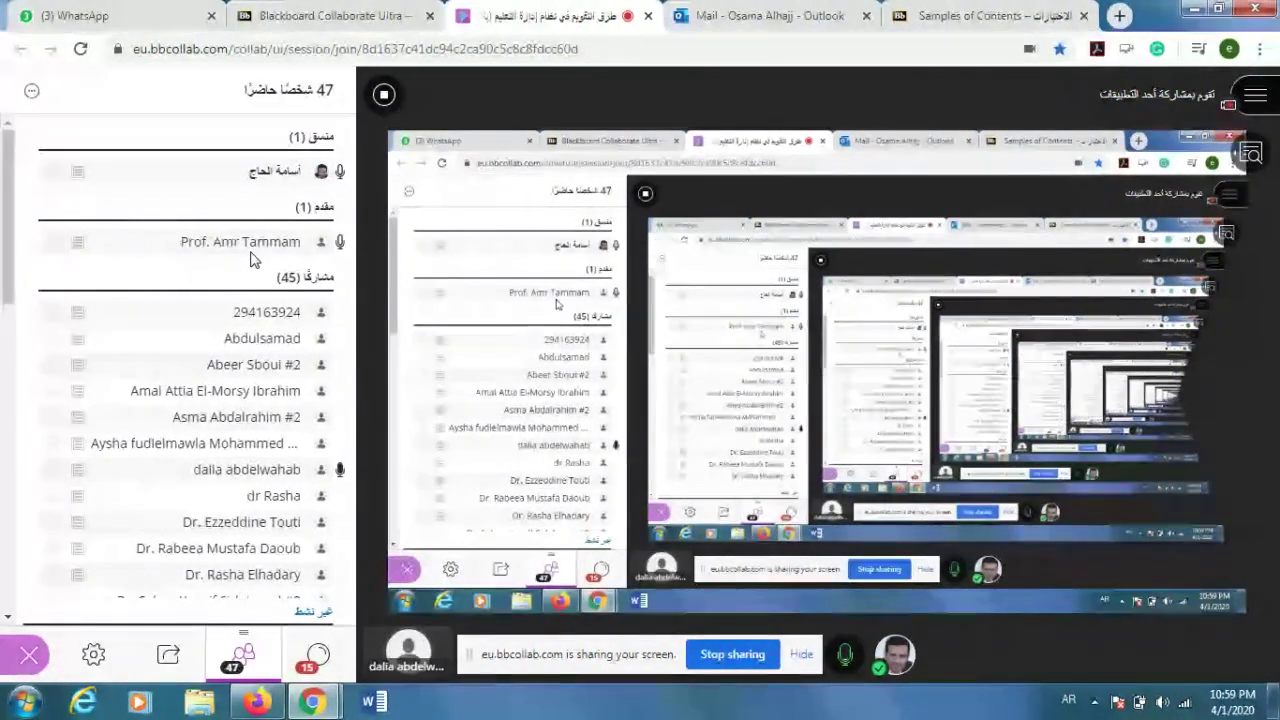
left_click_drag(12, 200, 3, 228)
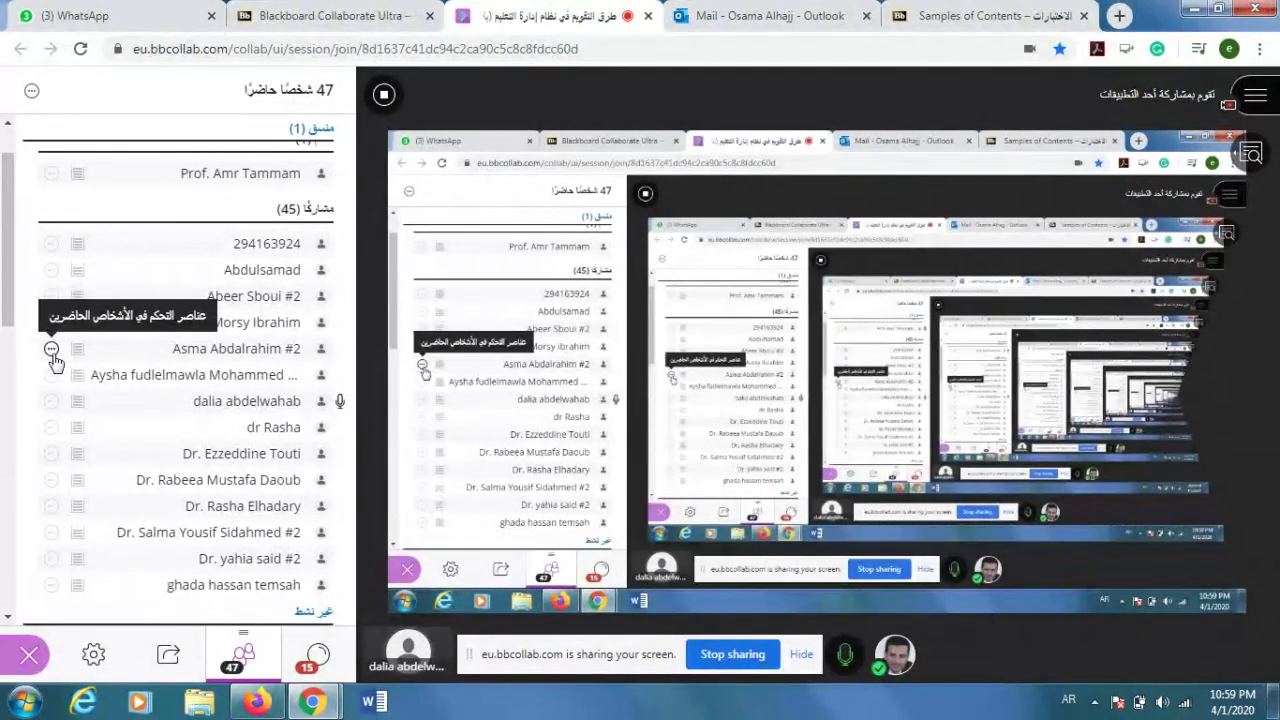
left_click(51, 349)
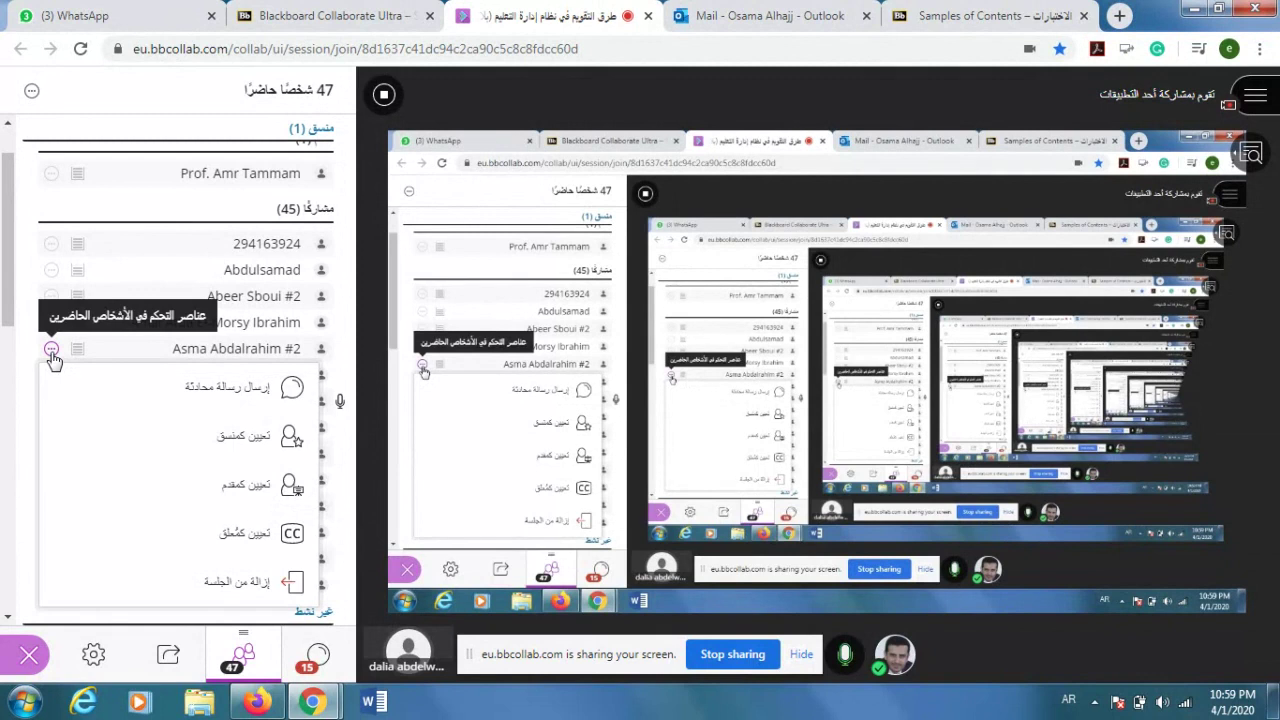